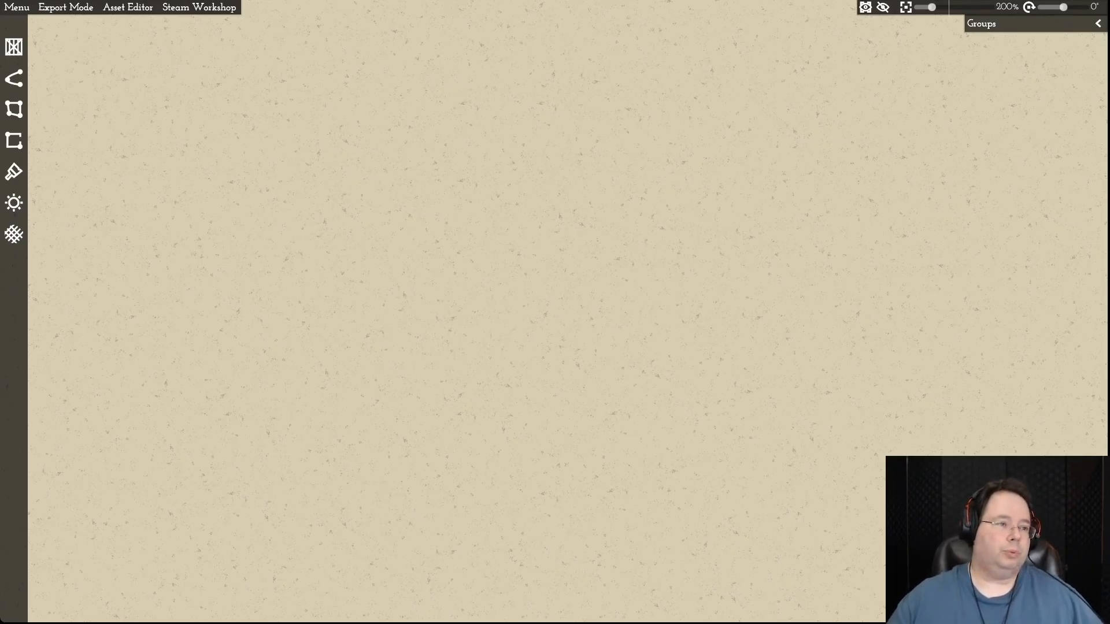
# - Open the recent map file "Settelment 4.mommap"
pyautogui.click(17, 7)
pyautogui.moveTo(35, 24)
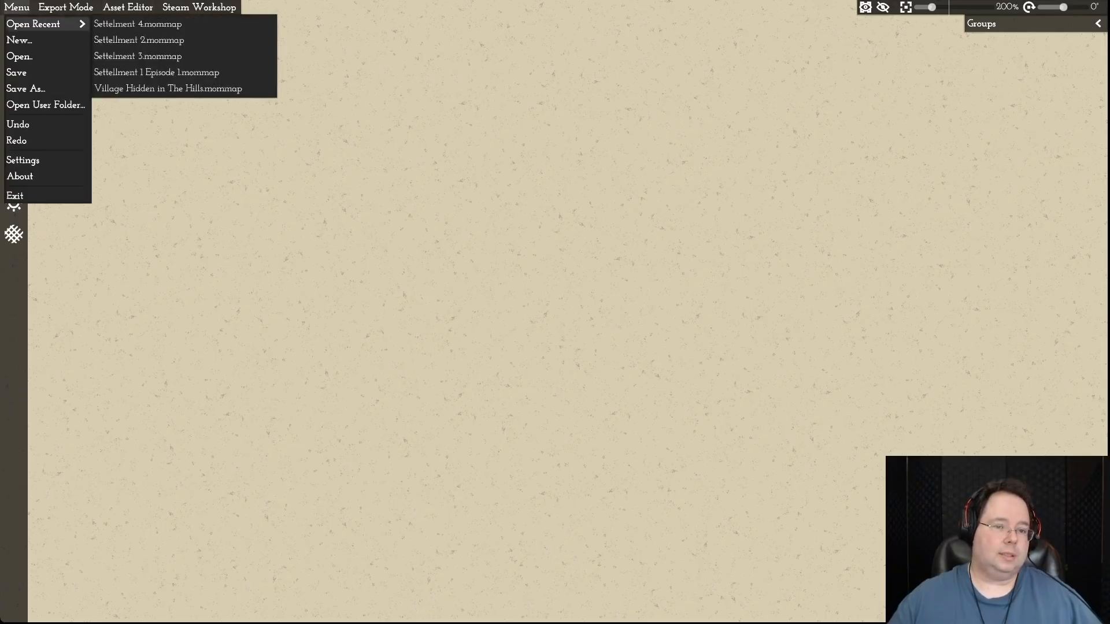
pyautogui.click(137, 24)
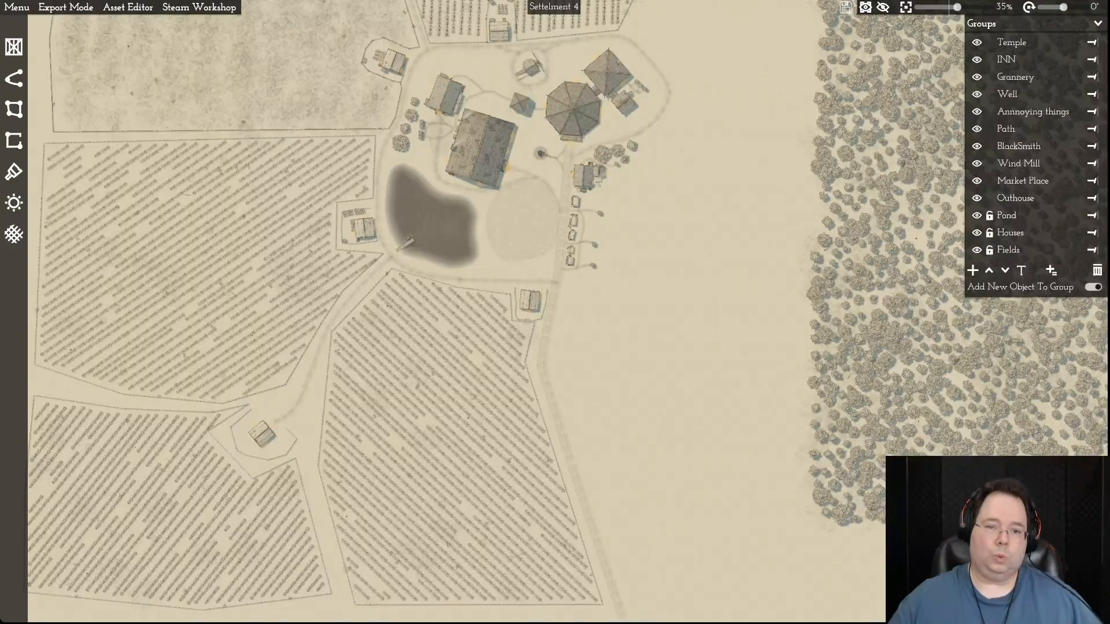
# - Look over the settlement's layout, from the northern crop fields through the village centre and pond to the southern fields
pyautogui.scroll(-7, 719, 294)
pyautogui.scroll(1, 719, 295)
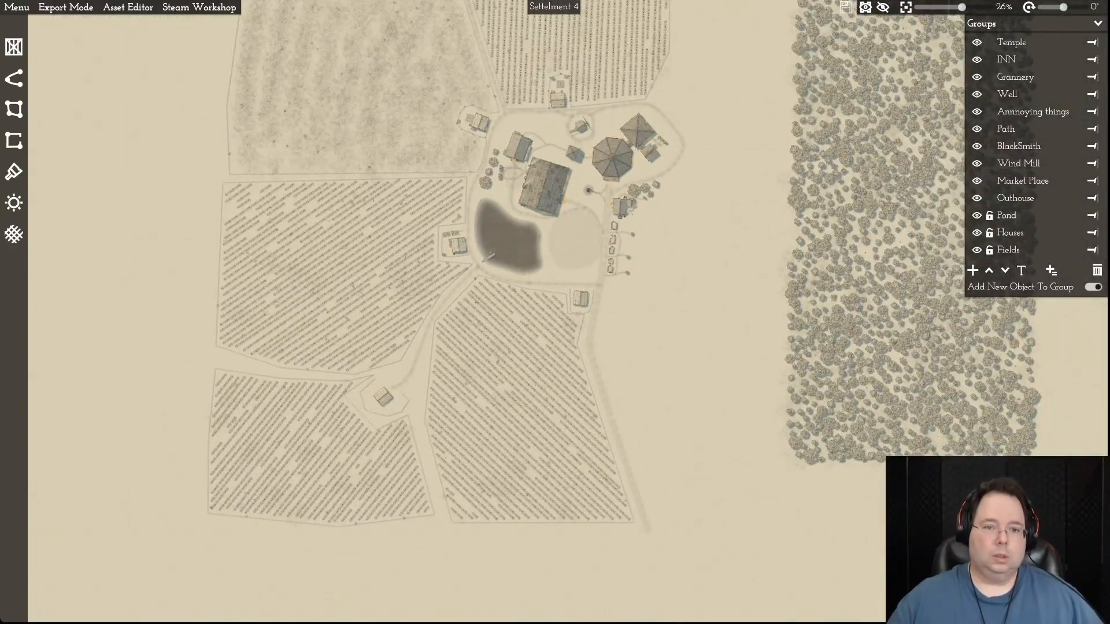
pyautogui.press('w')
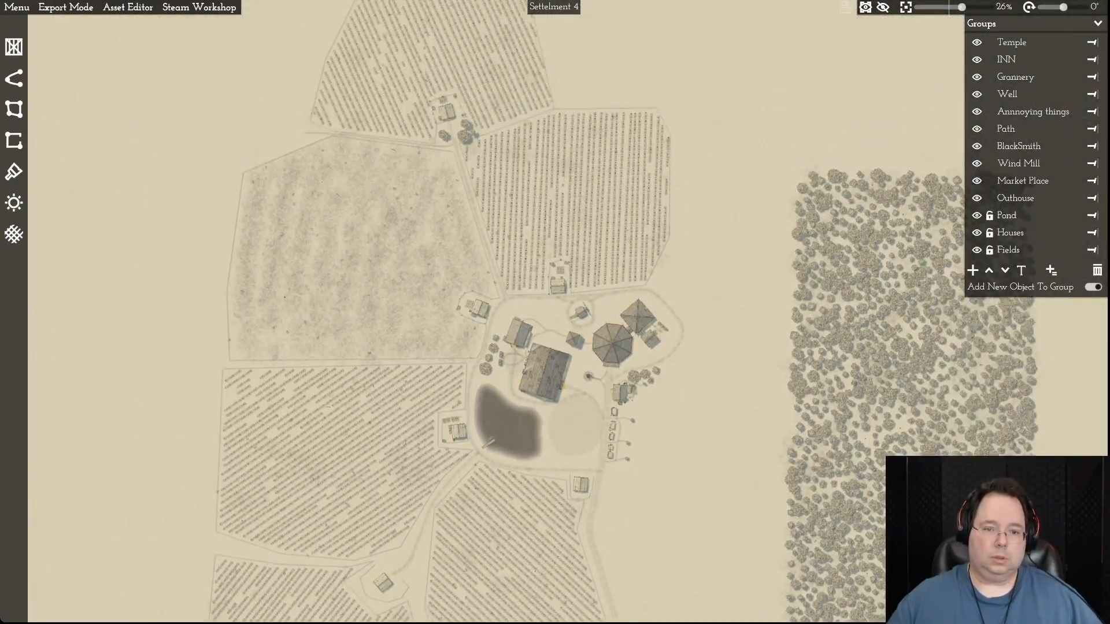
pyautogui.press('d')
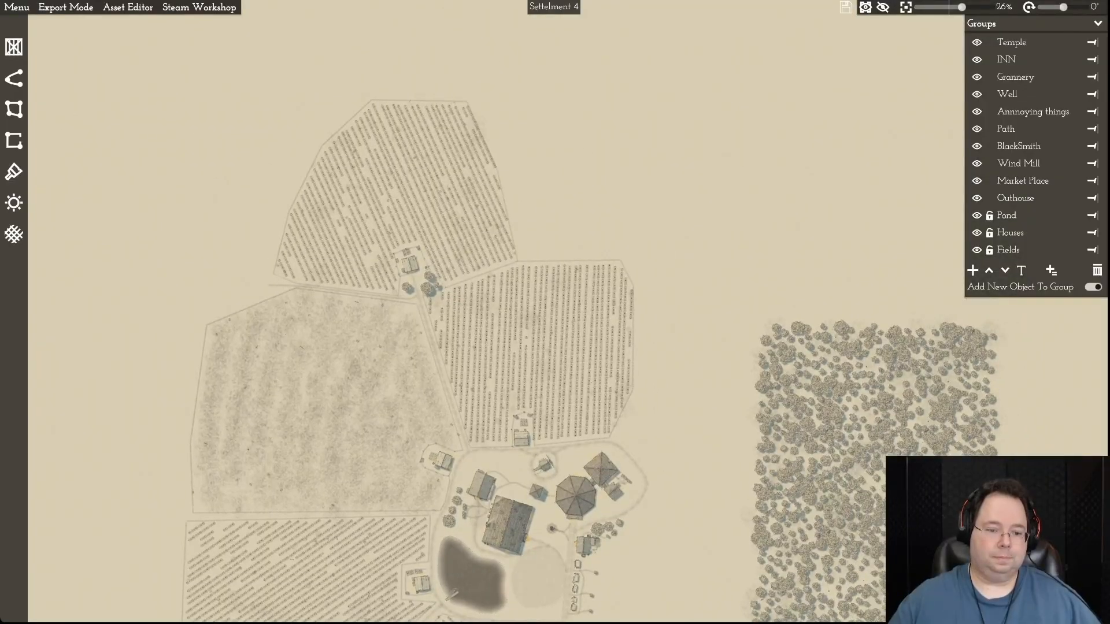
pyautogui.press('s')
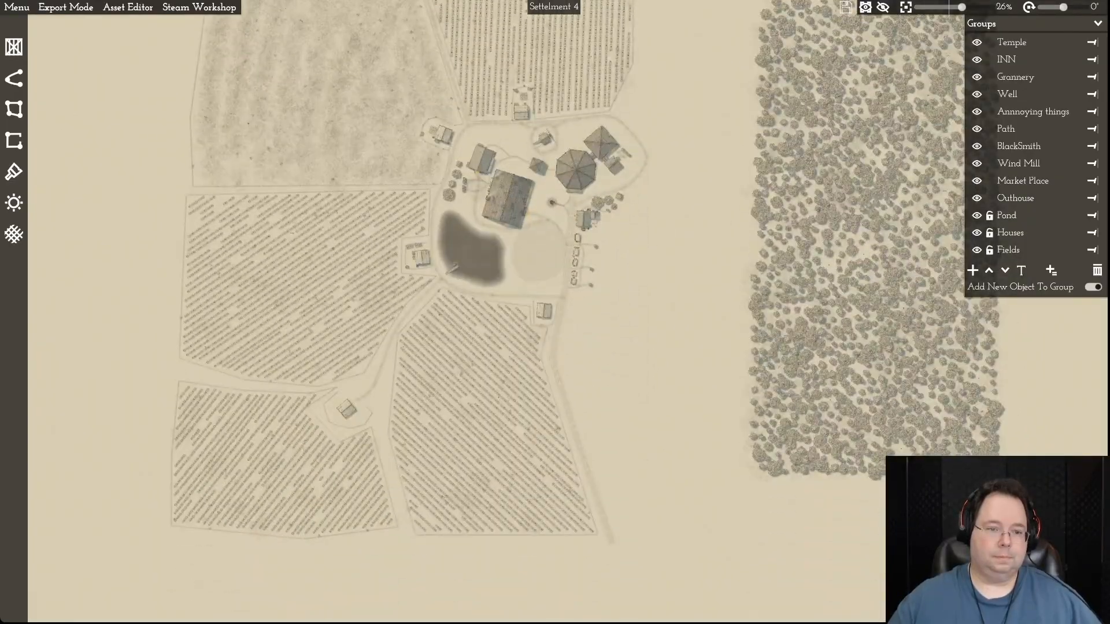
pyautogui.press('w')
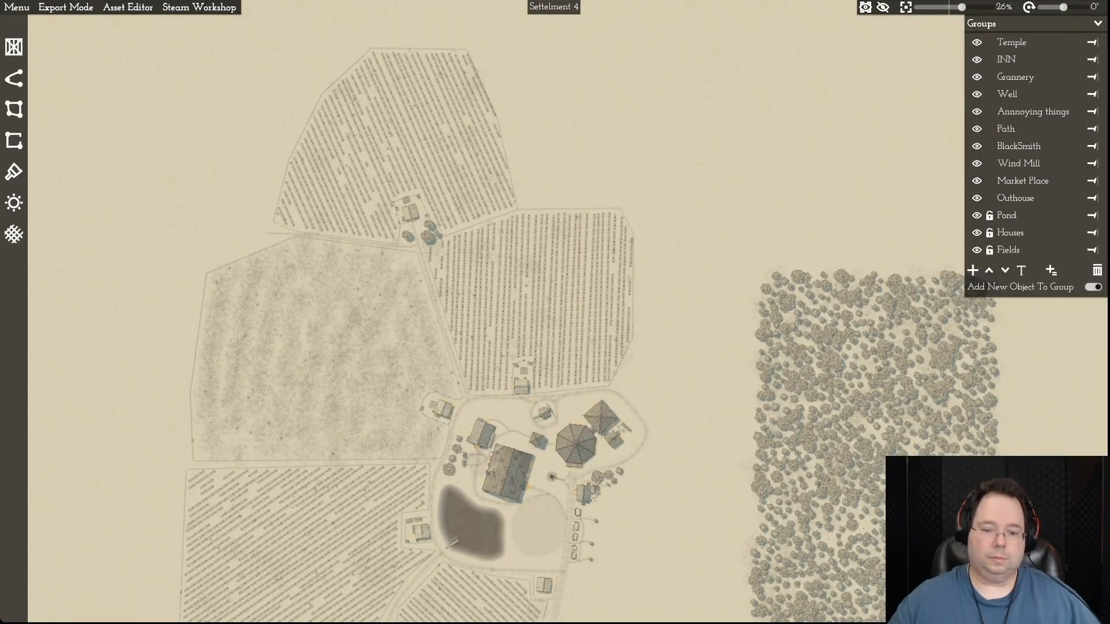
pyautogui.press('a')
pyautogui.press('s')
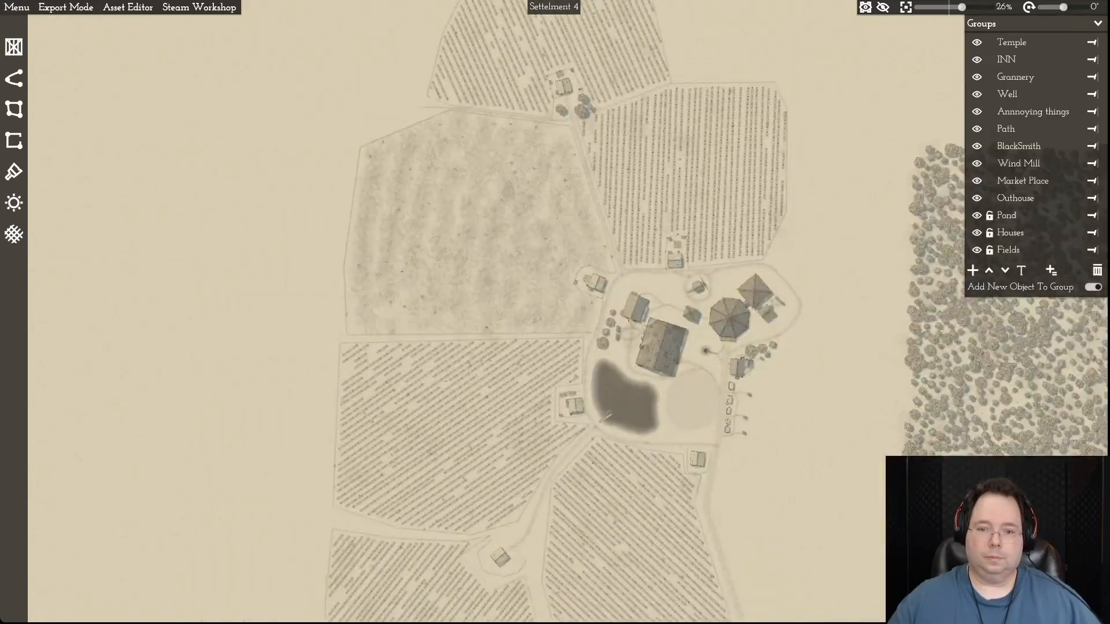
pyautogui.press('d')
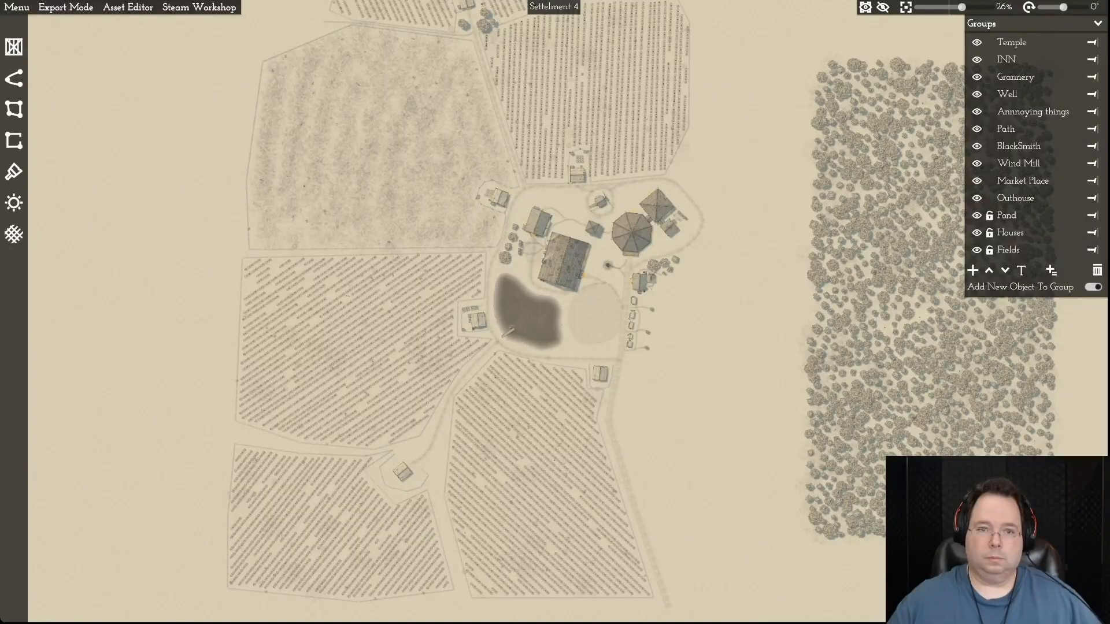
pyautogui.press('w')
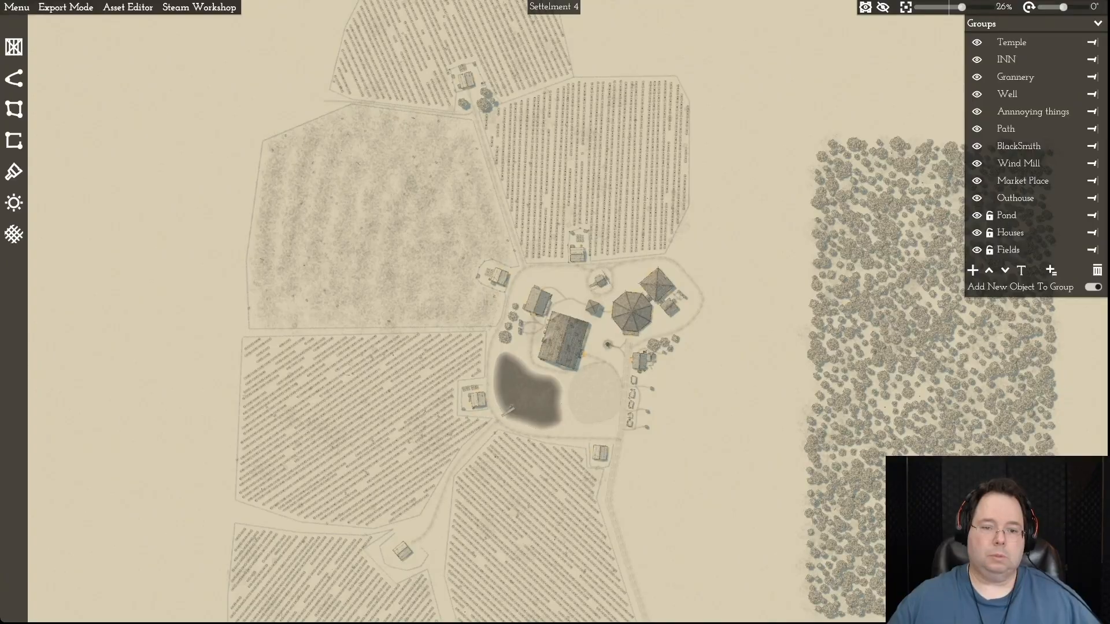
pyautogui.press('s')
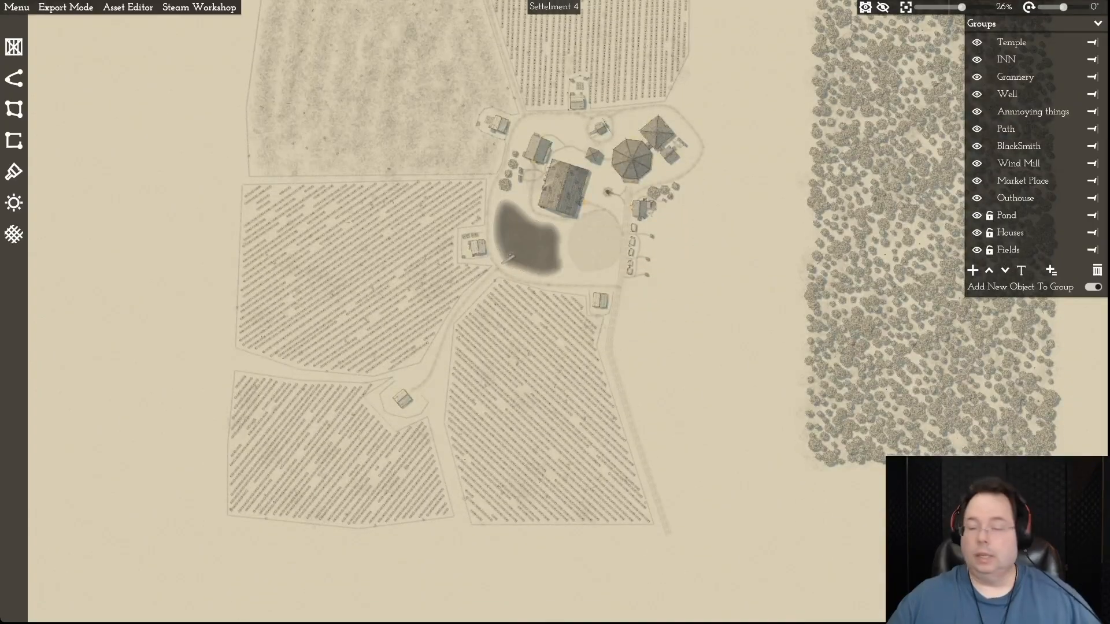
pyautogui.press('d')
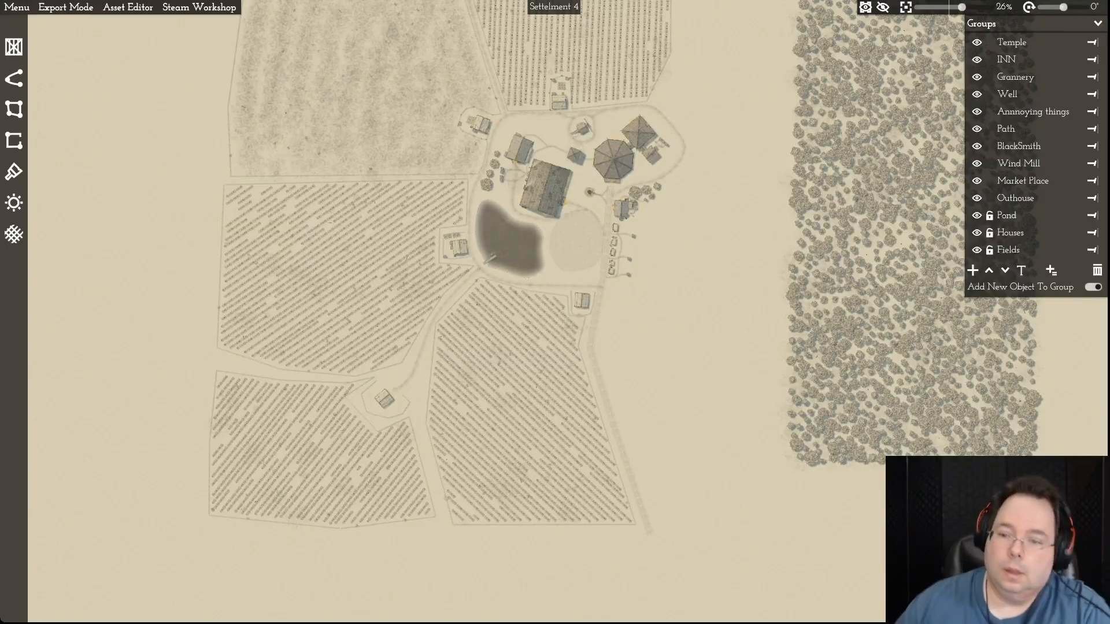
pyautogui.scroll(-1, 726, 292)
pyautogui.scroll(4, 726, 293)
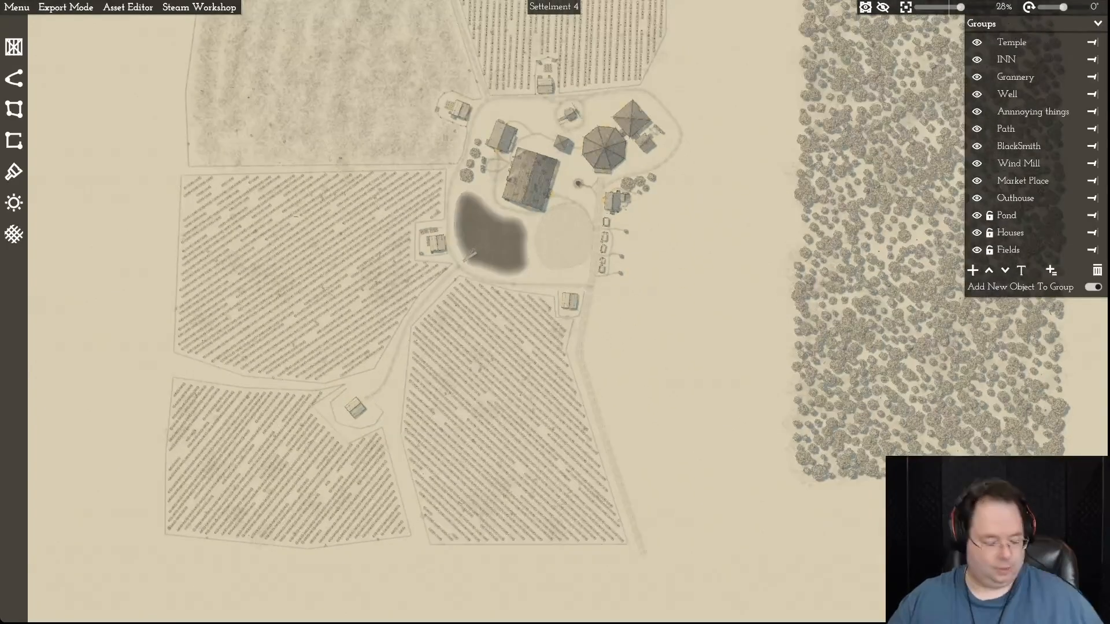
# - Examine the forest block east of the village, including its tree detail and its extent from north to south
pyautogui.scroll(5, 711, 292)
pyautogui.press('d')
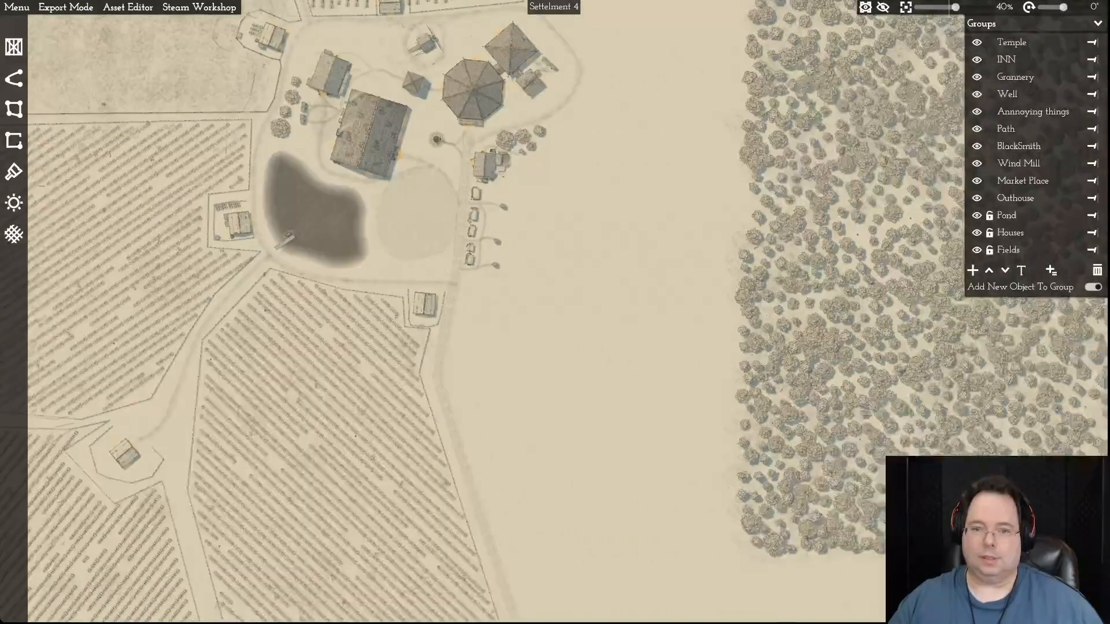
pyautogui.press('w')
pyautogui.press('d')
pyautogui.press('w')
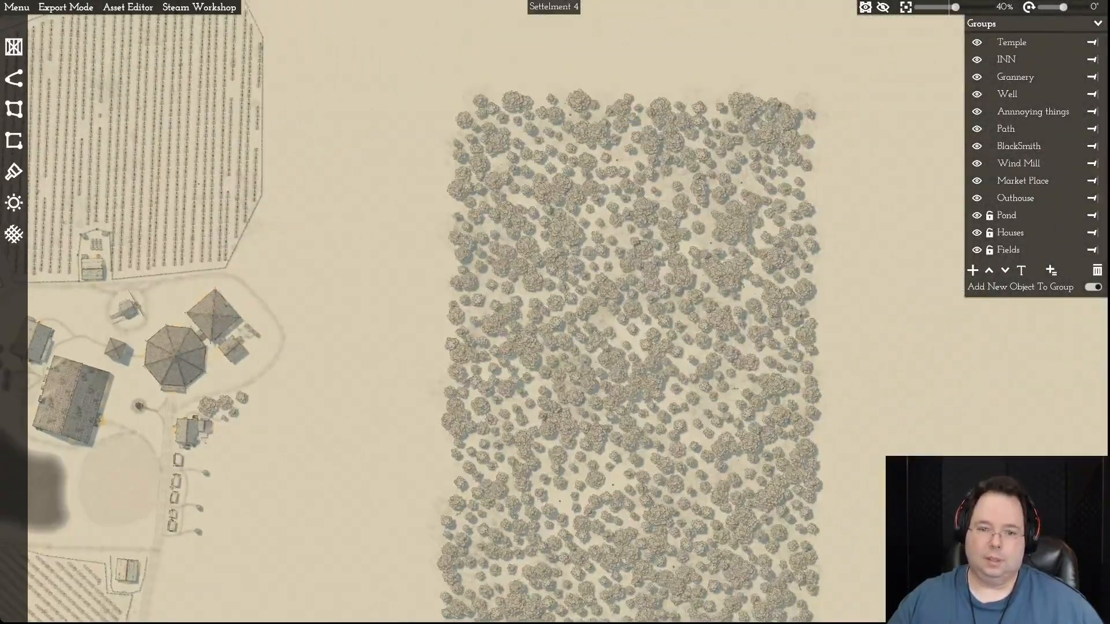
pyautogui.press('w')
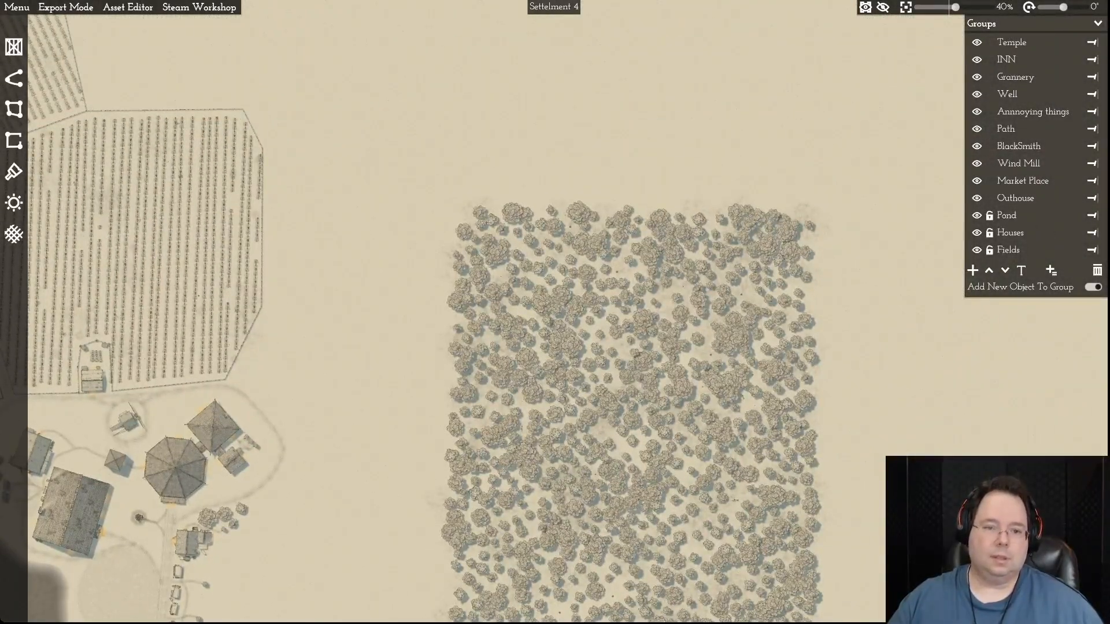
pyautogui.scroll(6, 716, 294)
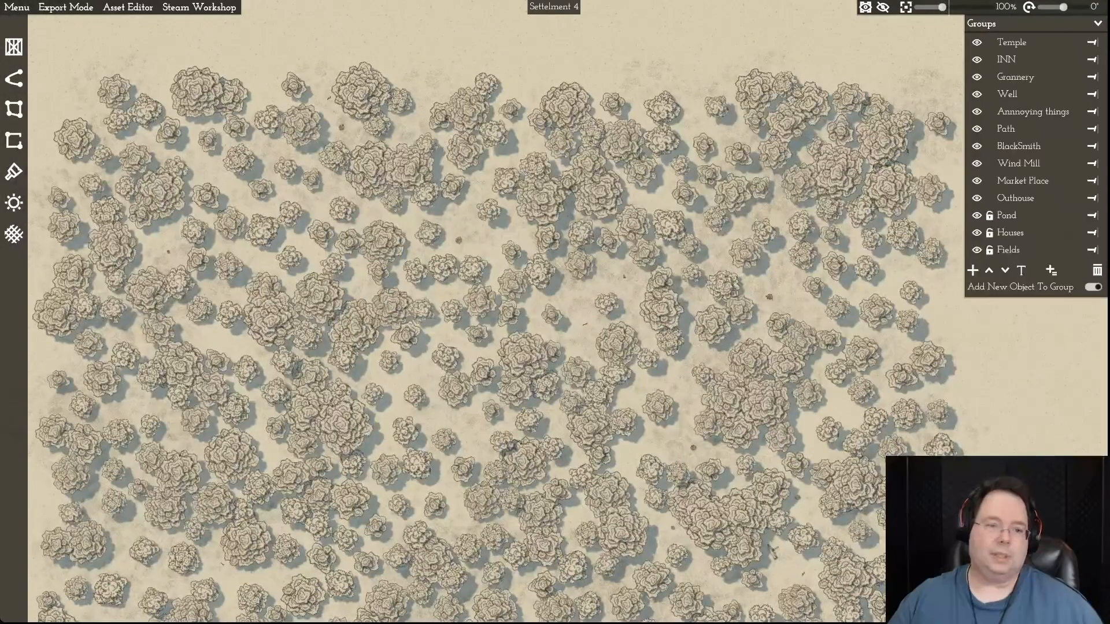
pyautogui.scroll(-6, 726, 295)
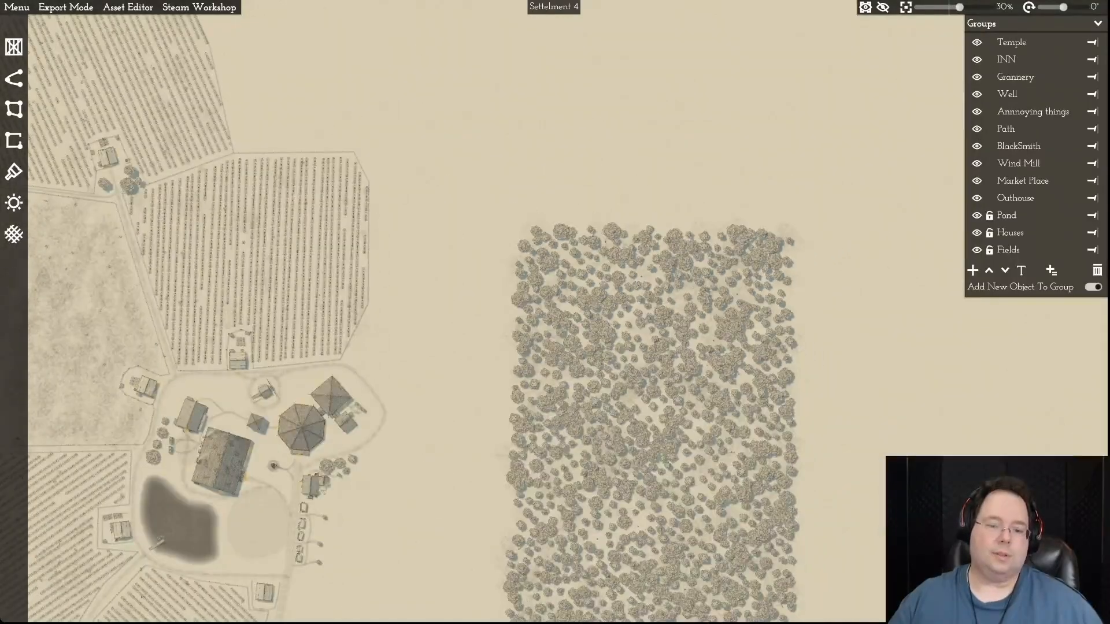
pyautogui.press('s')
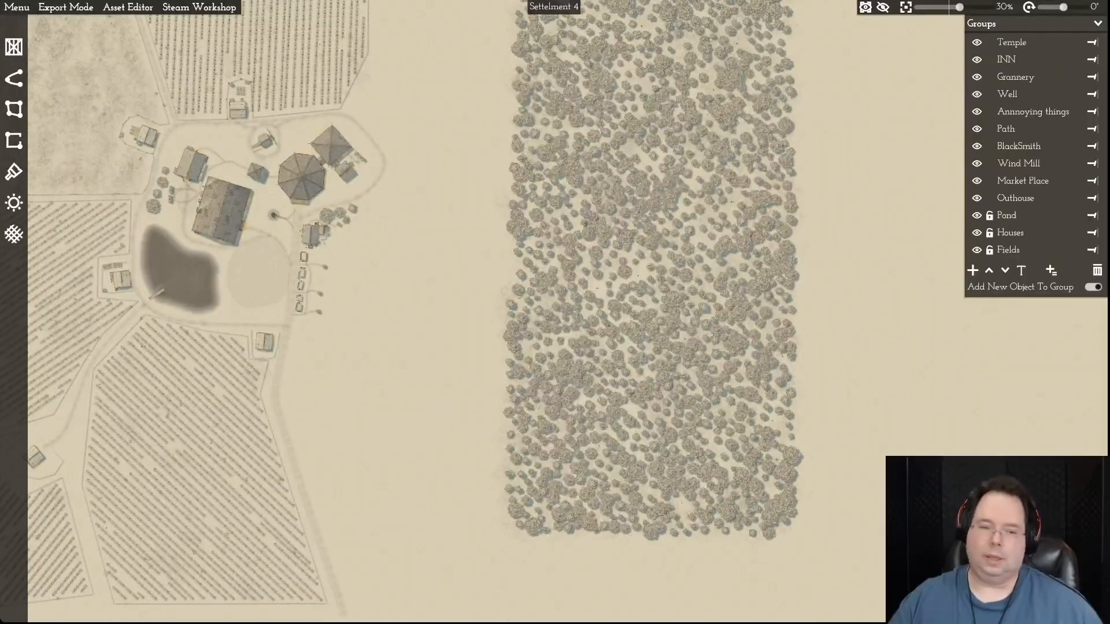
pyautogui.press('a')
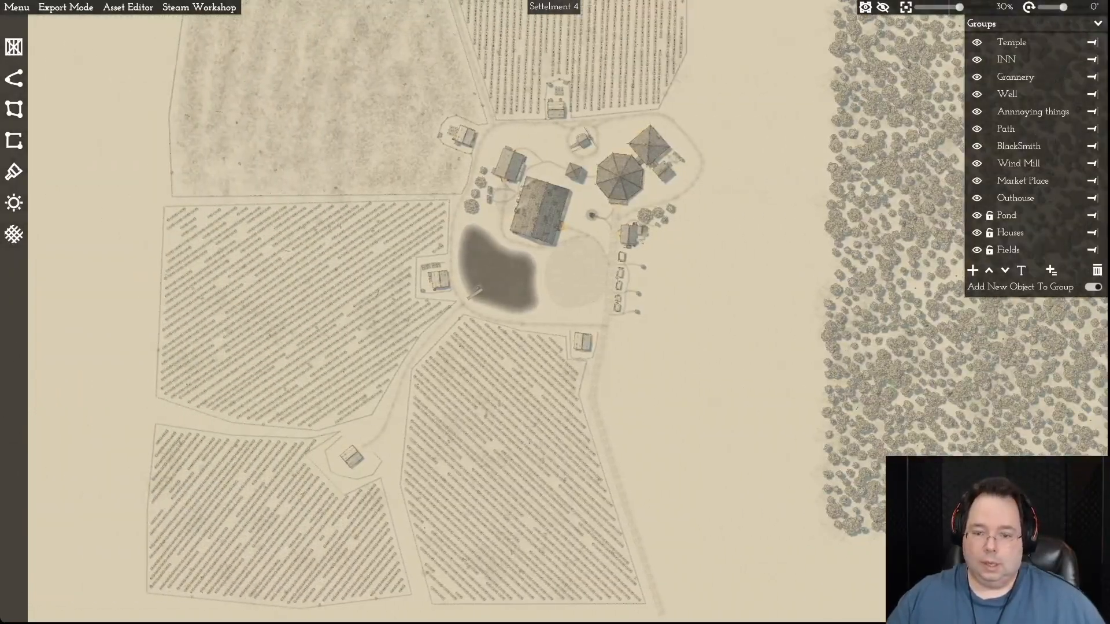
# - Select the inner fence path around the farmhouse on the west side of the pond
pyautogui.press('w')
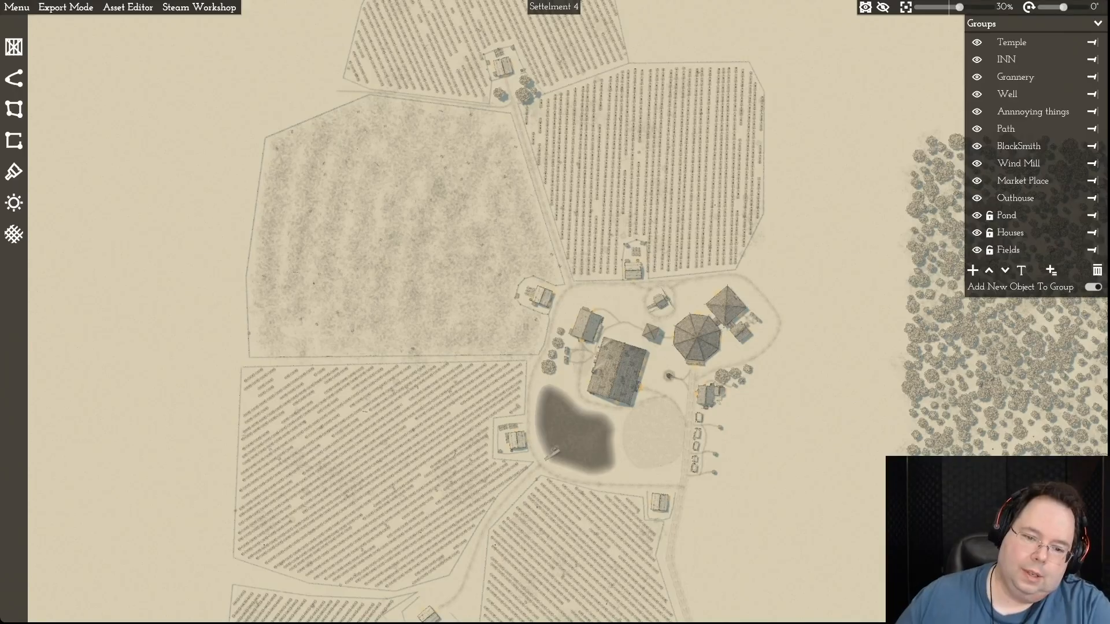
pyautogui.scroll(10, 543, 465)
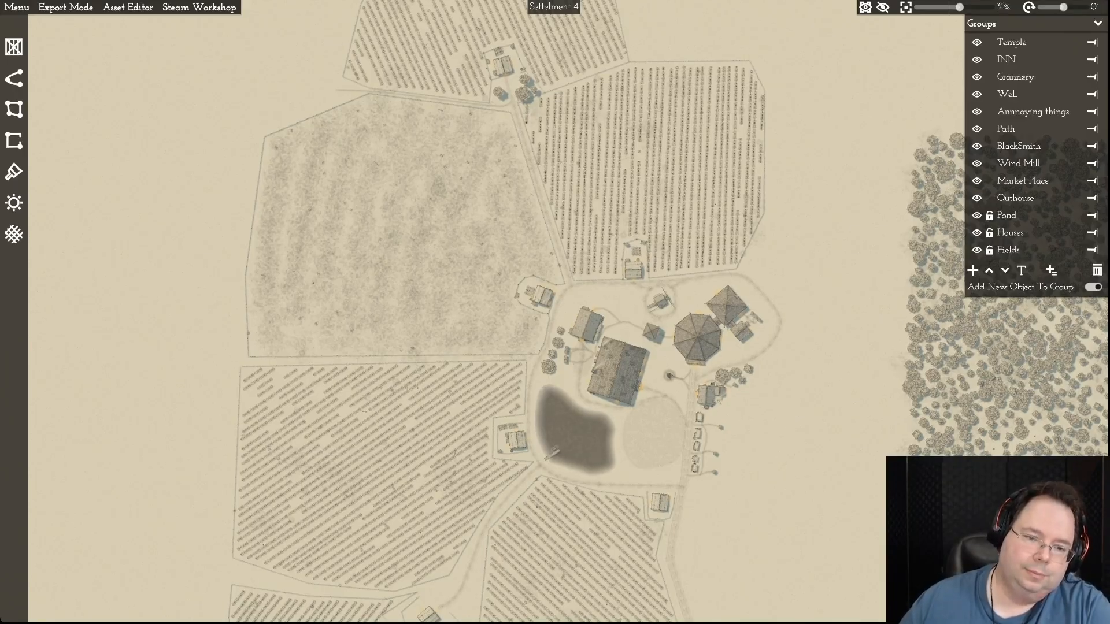
pyautogui.scroll(6, 533, 465)
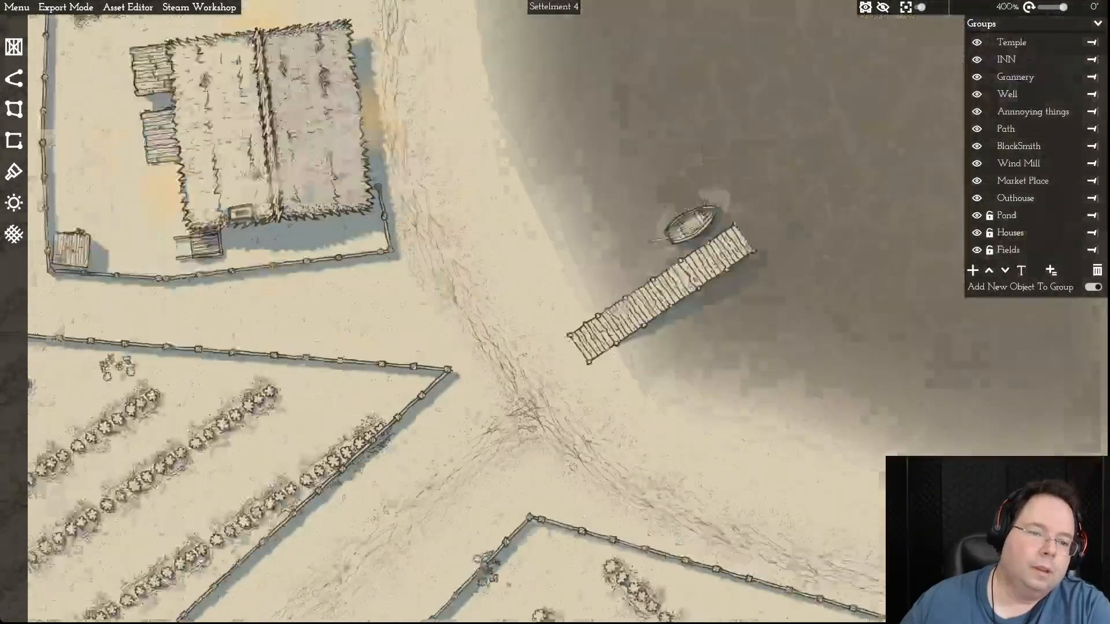
pyautogui.scroll(-2, 533, 465)
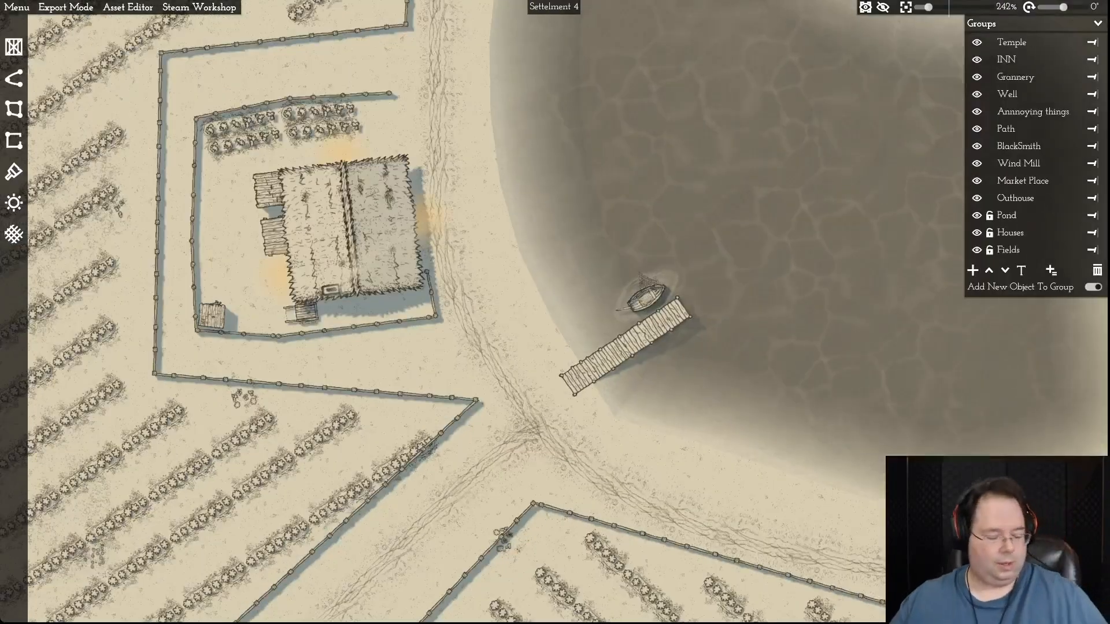
pyautogui.press('a')
pyautogui.press('w')
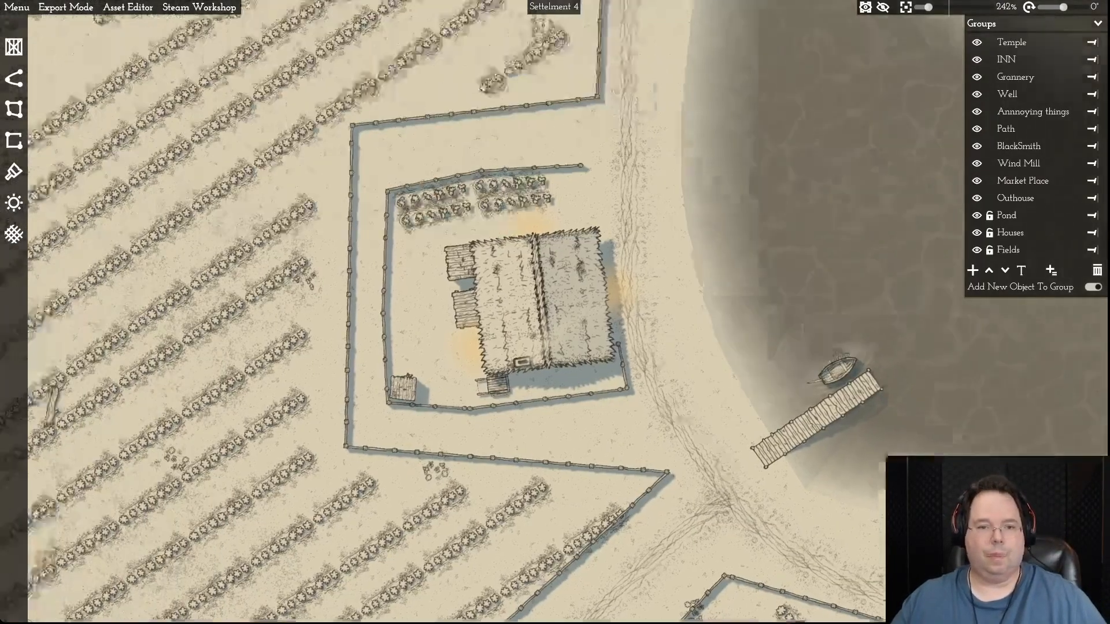
pyautogui.press('d')
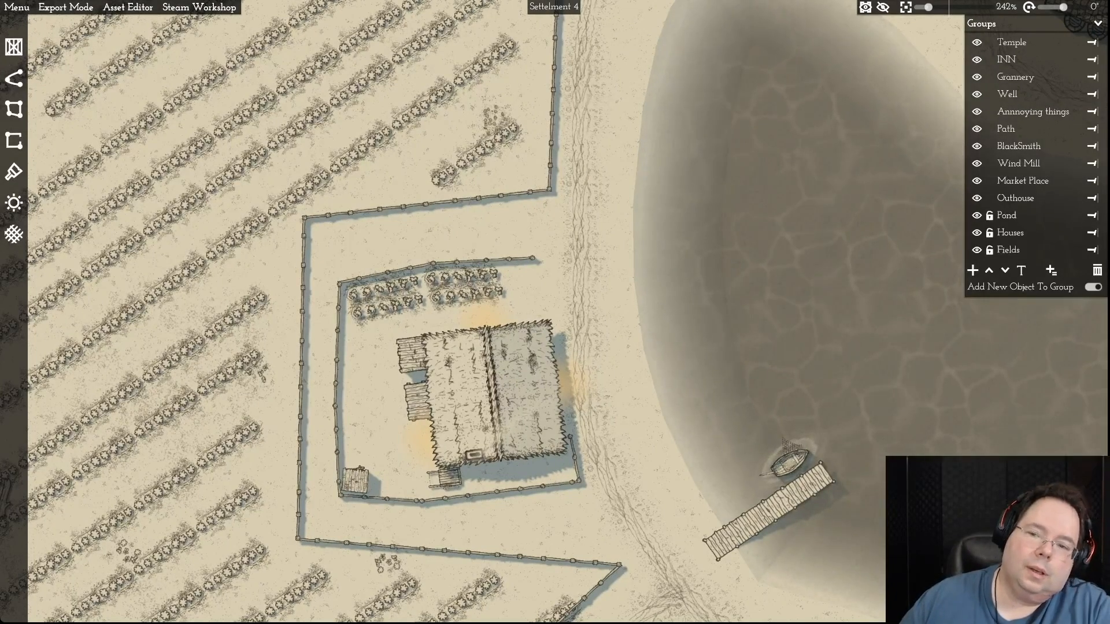
pyautogui.click(484, 261)
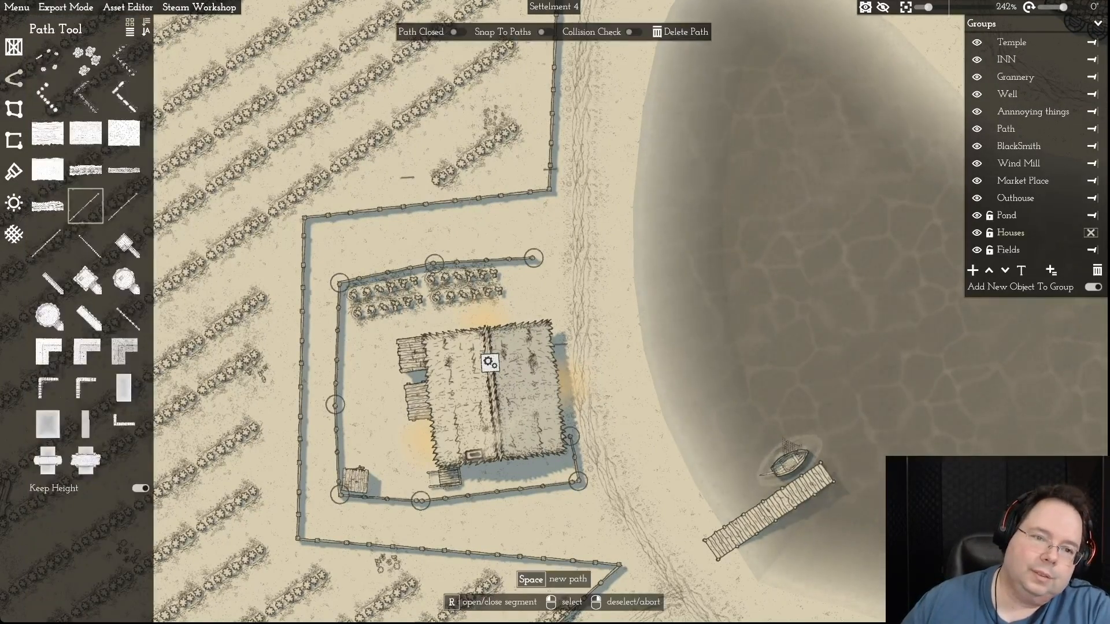
# - Examine how the pond-side farmhouse, village centre and surrounding fields lie in relation to the eastern forest
pyautogui.scroll(-10, 563, 246)
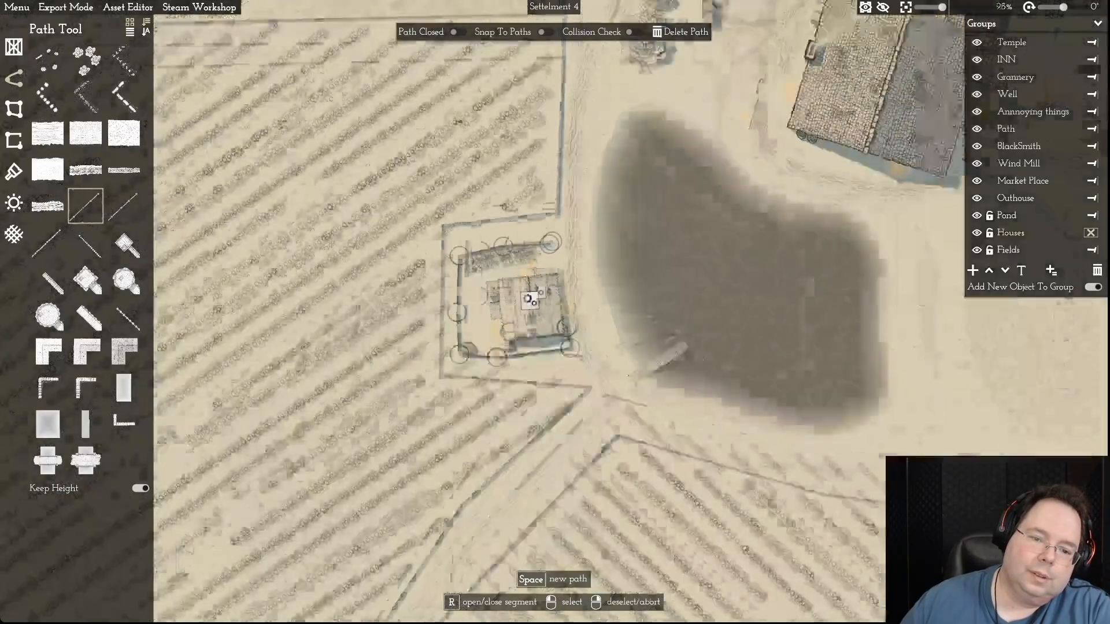
pyautogui.scroll(-2, 567, 247)
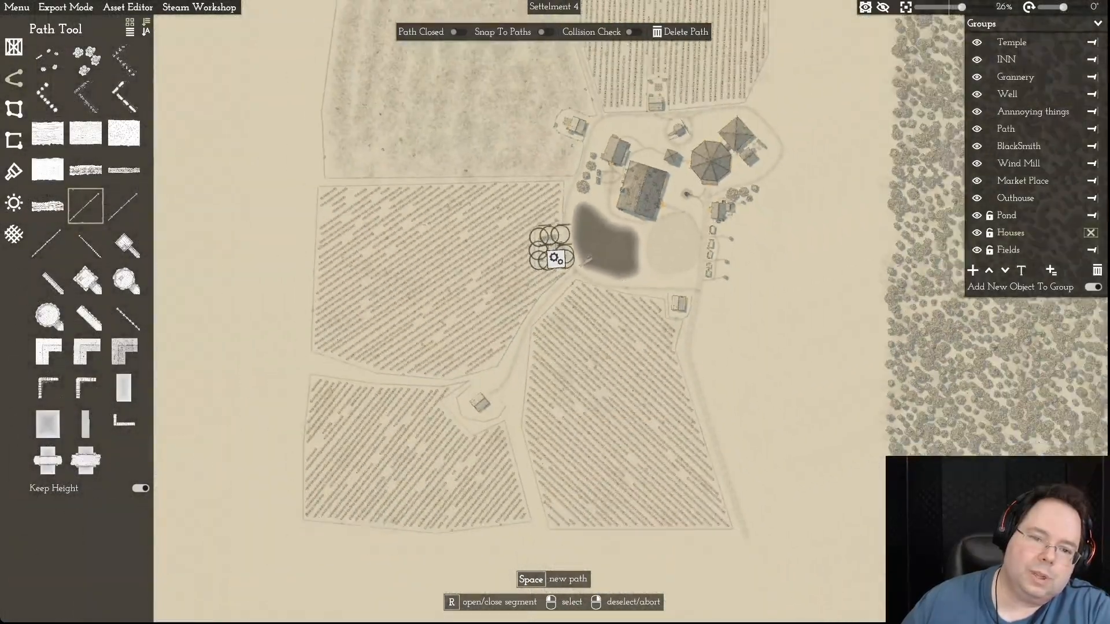
pyautogui.scroll(-1, 556, 259)
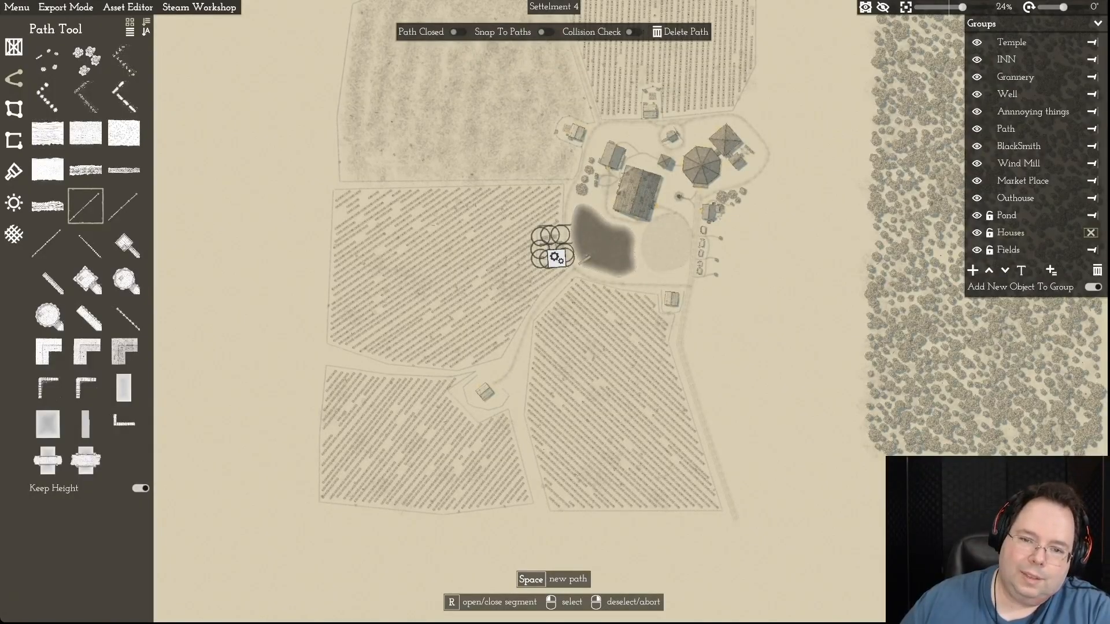
pyautogui.scroll(3, 556, 259)
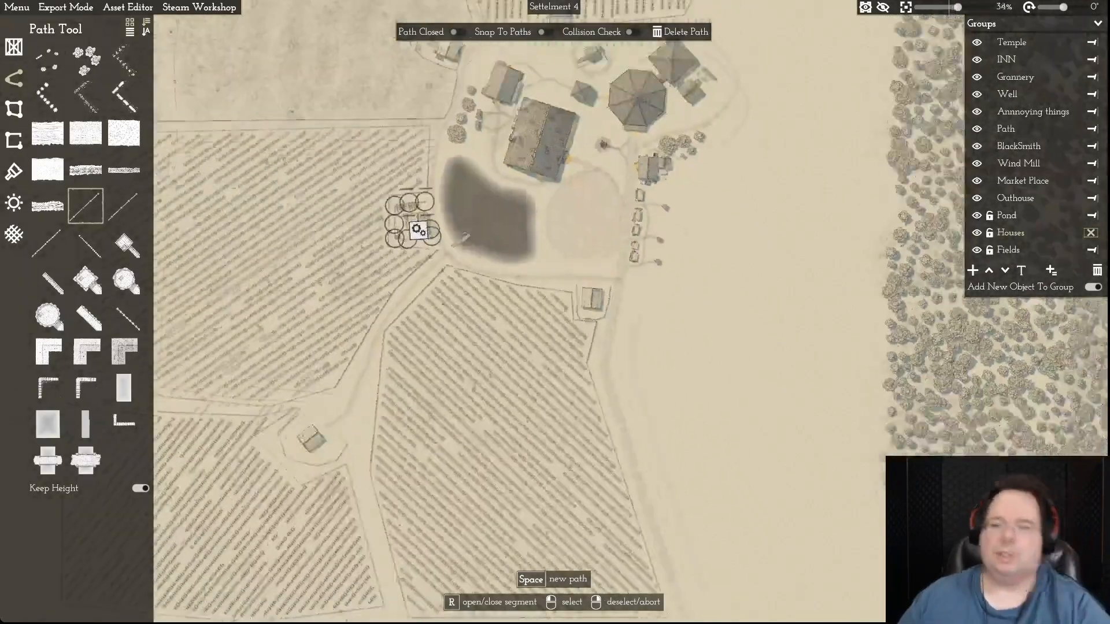
pyautogui.scroll(-1, 556, 259)
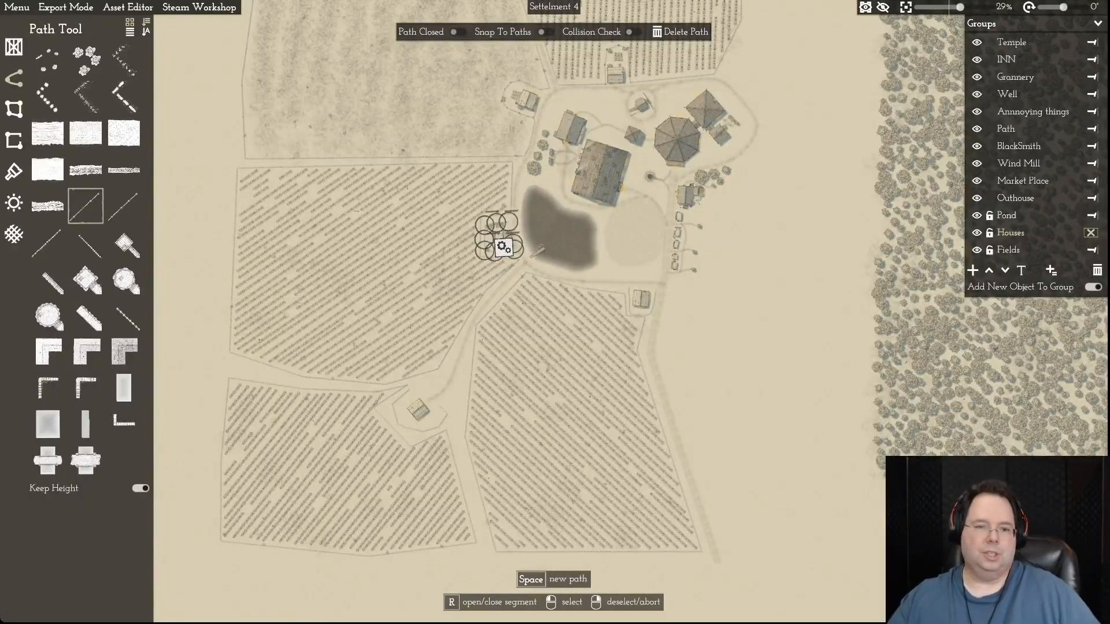
pyautogui.press('d')
pyautogui.press('w')
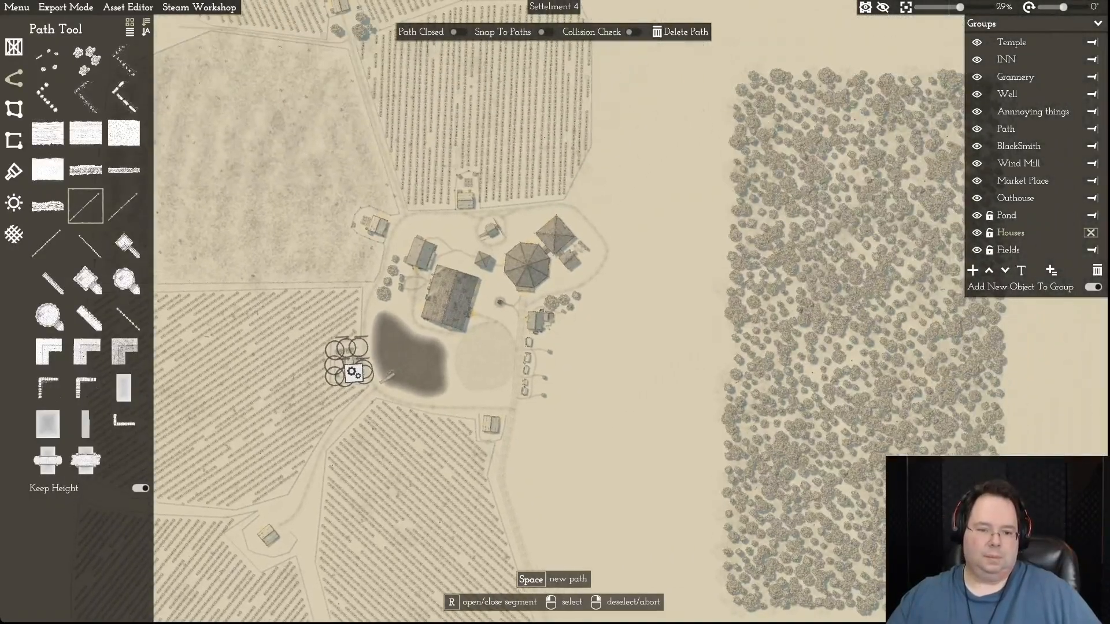
pyautogui.press('w')
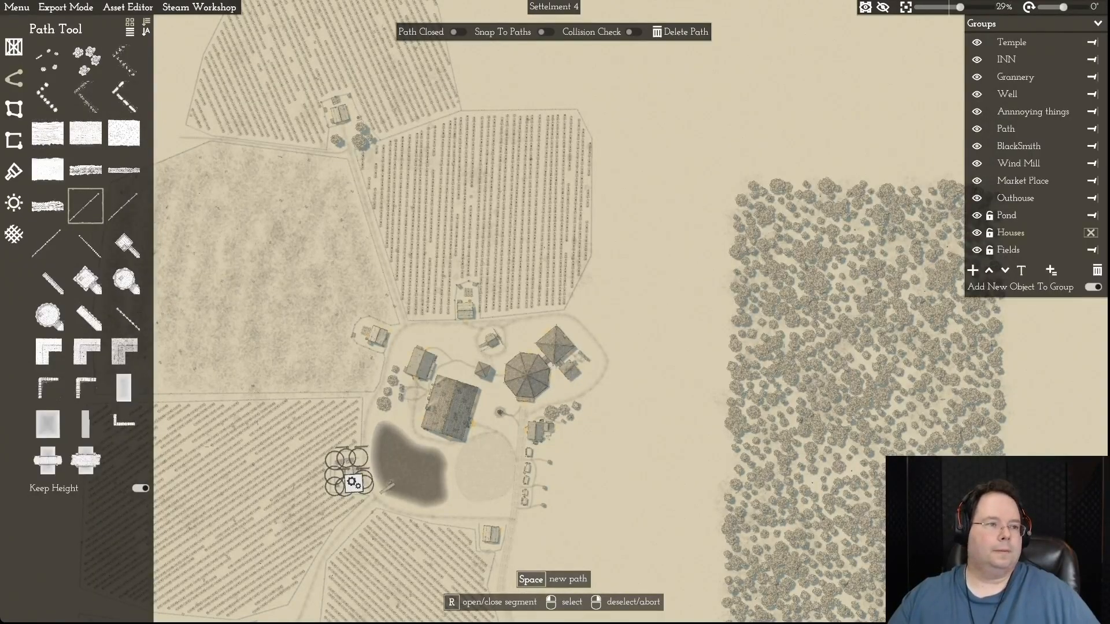
# - Open the recently used map Settellment 1 Episode 1
pyautogui.click(16, 7)
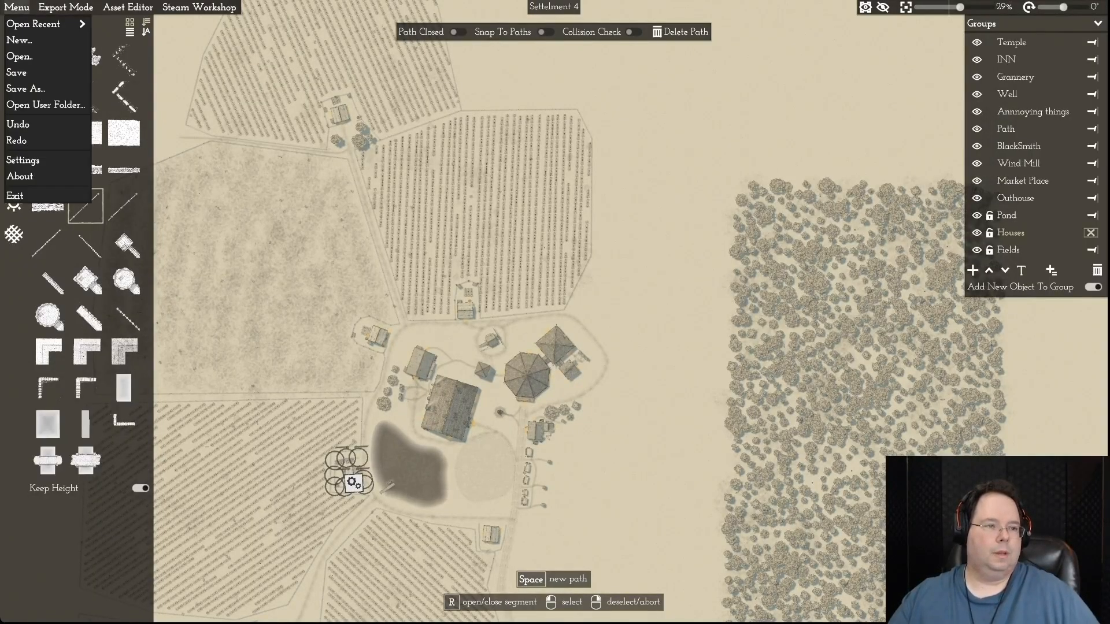
pyautogui.moveTo(34, 24)
pyautogui.click(156, 72)
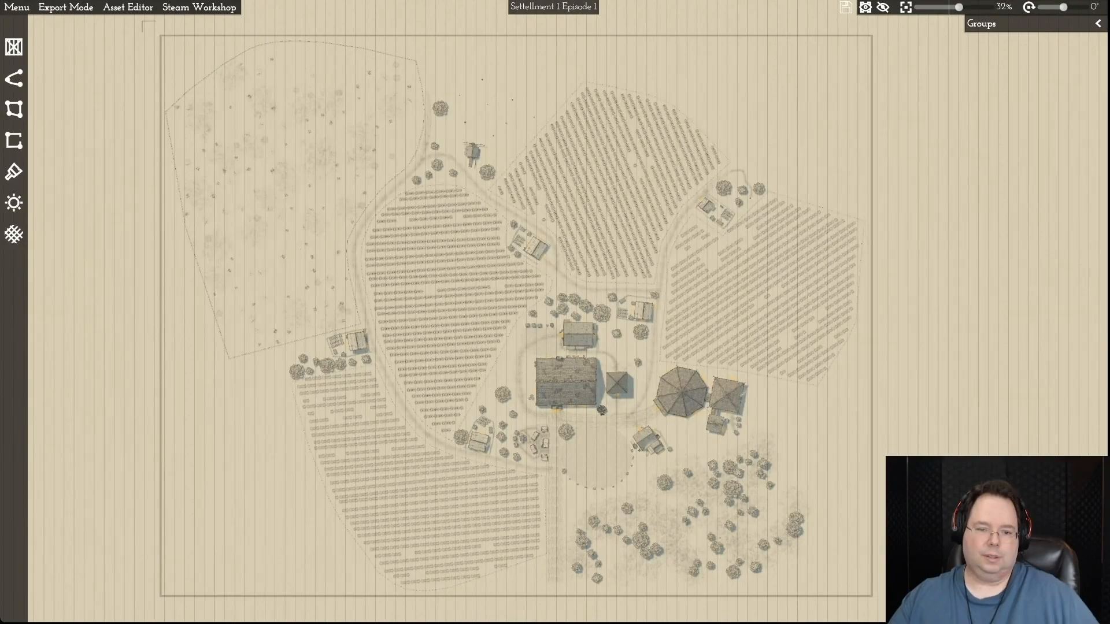
# - Look over the first settlement's overall layout, including its fields, roads, village centre, southeastern trees and the map border
pyautogui.press('s')
pyautogui.press('d')
pyautogui.press('d')
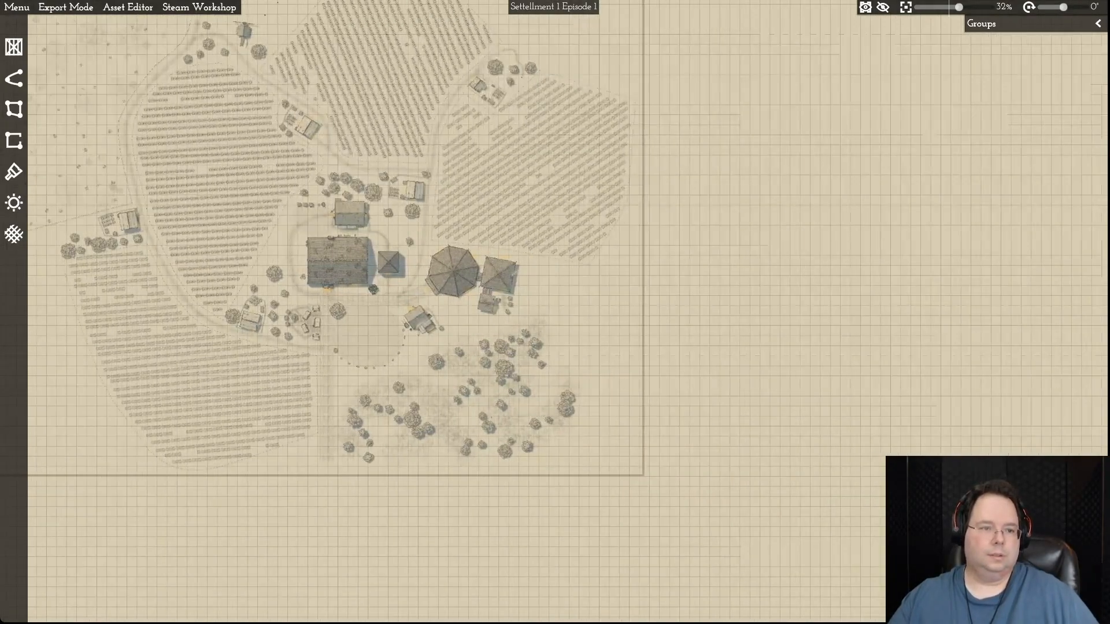
pyautogui.press('w')
pyautogui.press('w')
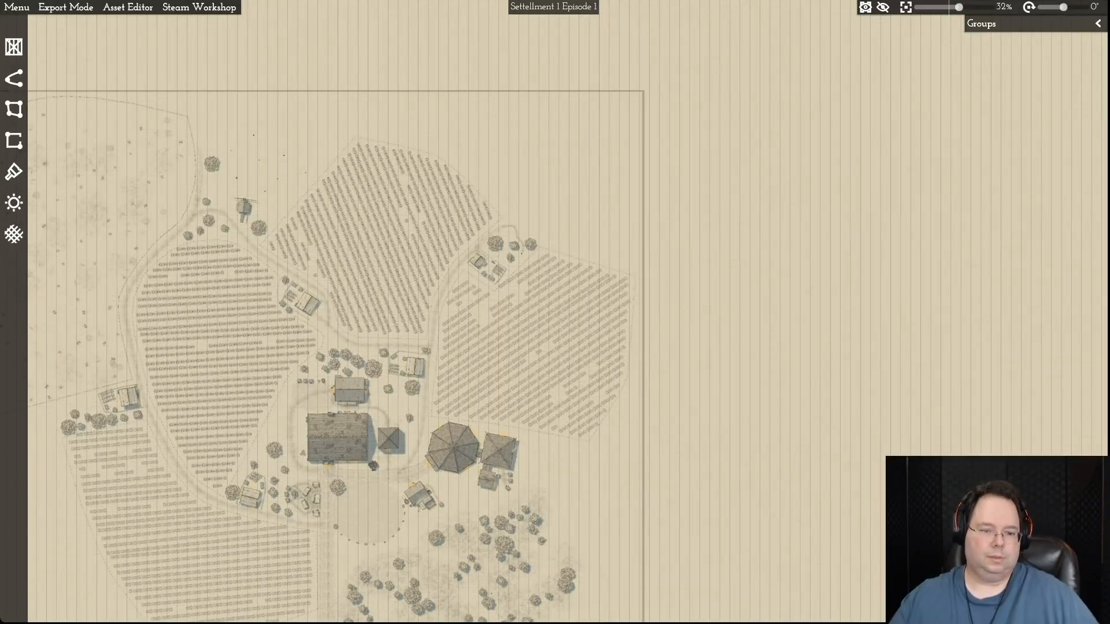
pyautogui.press('a')
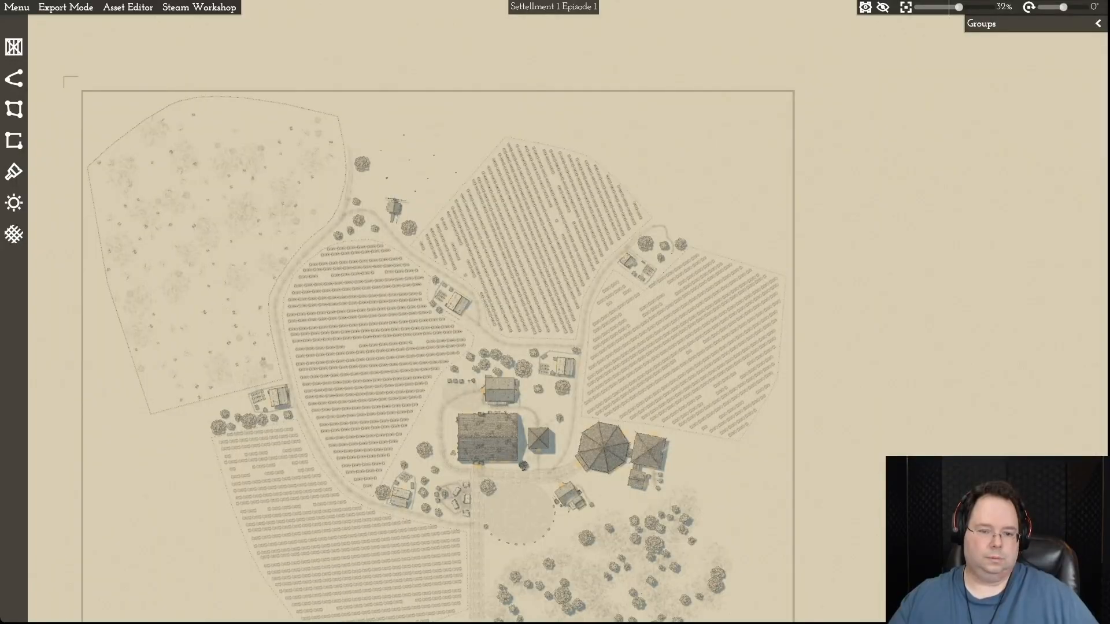
pyautogui.press('s')
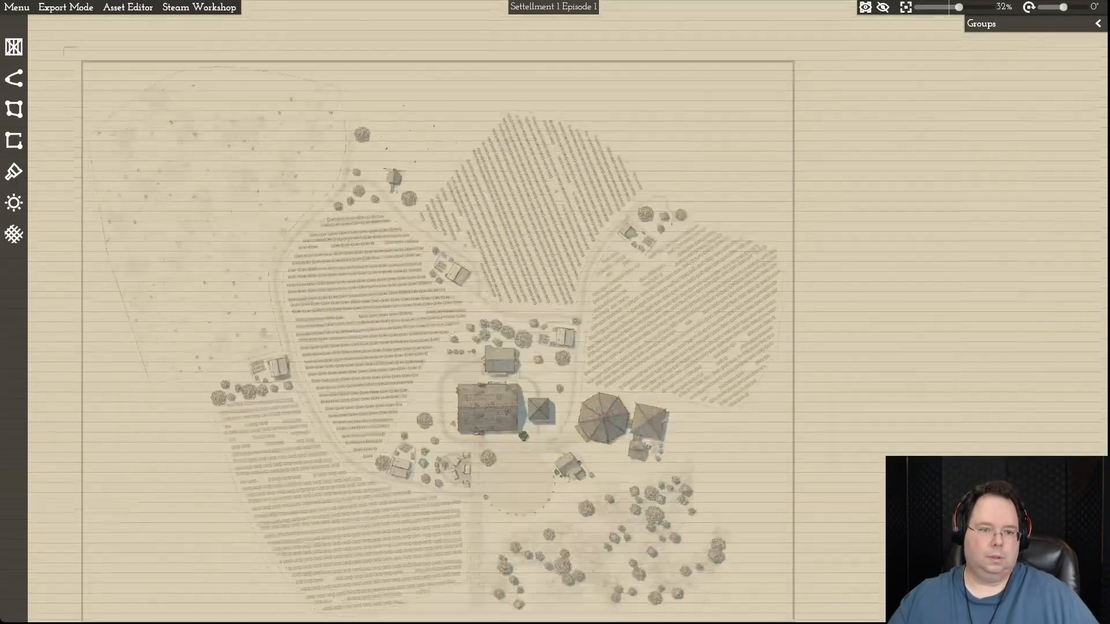
pyautogui.press('d')
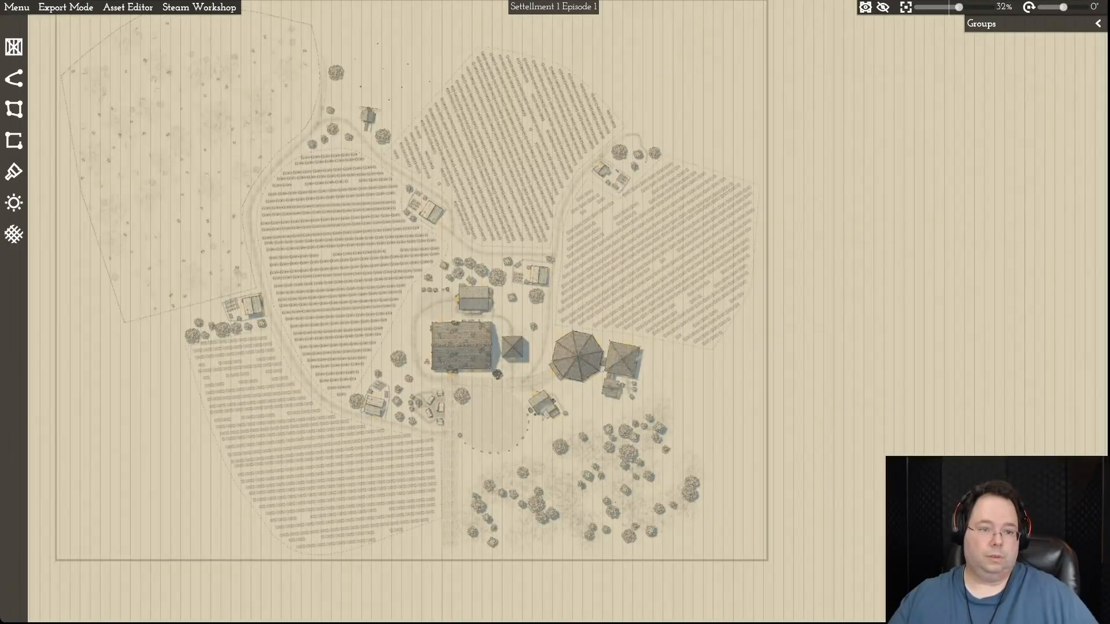
pyautogui.press('w')
pyautogui.press('a')
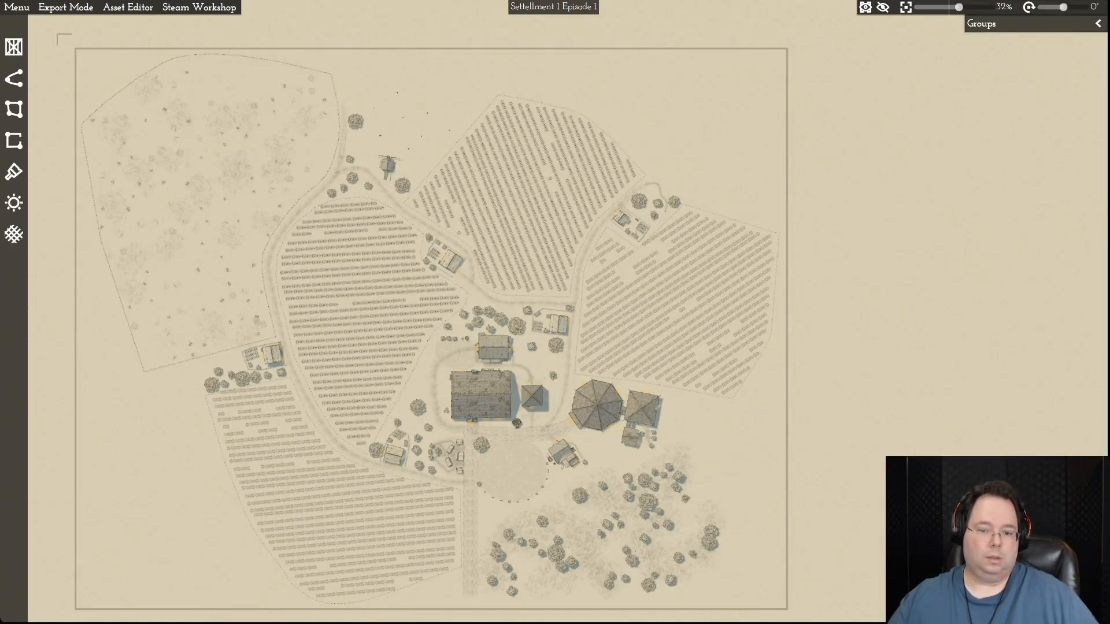
pyautogui.scroll(5, 734, 407)
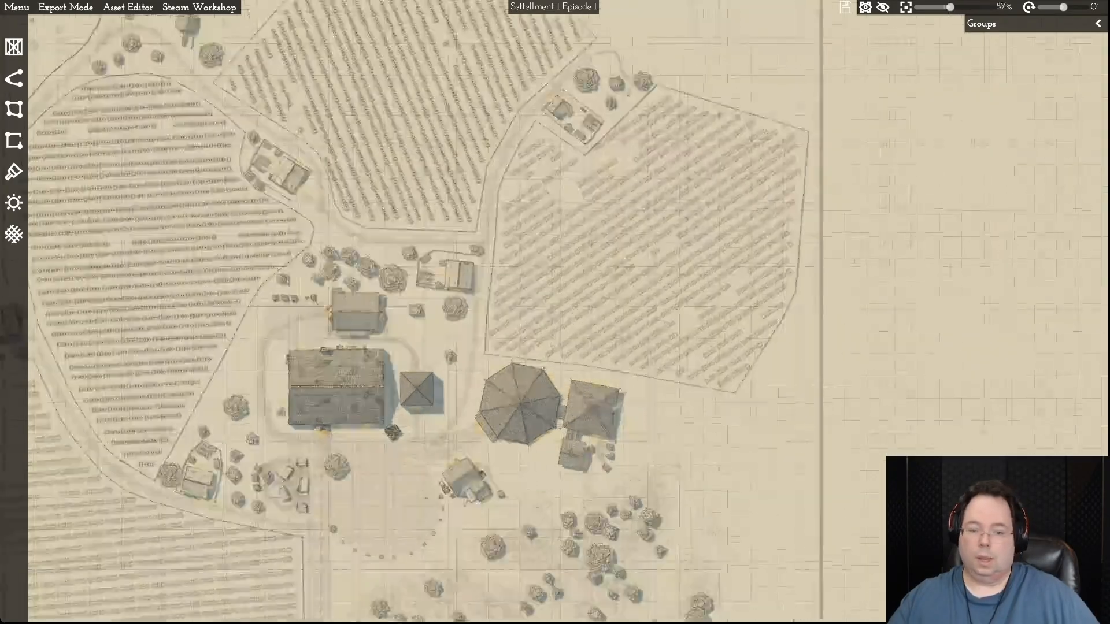
pyautogui.scroll(-7, 734, 407)
pyautogui.scroll(-1, 733, 410)
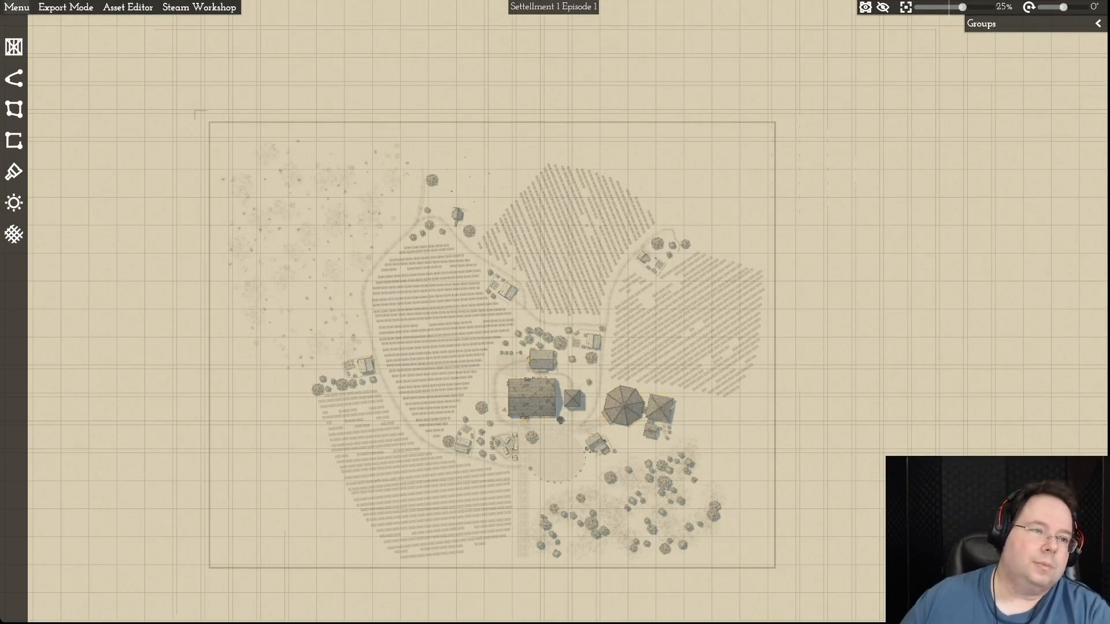
# - Open the recent map Settellment 2 and view its northern fields, pond and village centre
pyautogui.click(16, 7)
pyautogui.moveTo(34, 23)
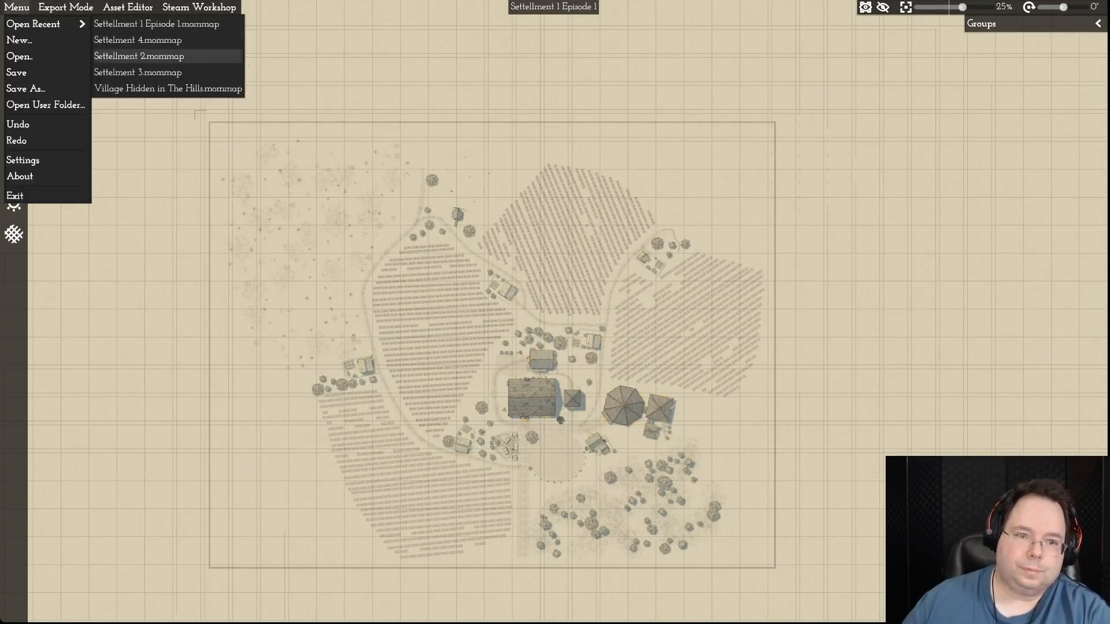
pyautogui.click(139, 56)
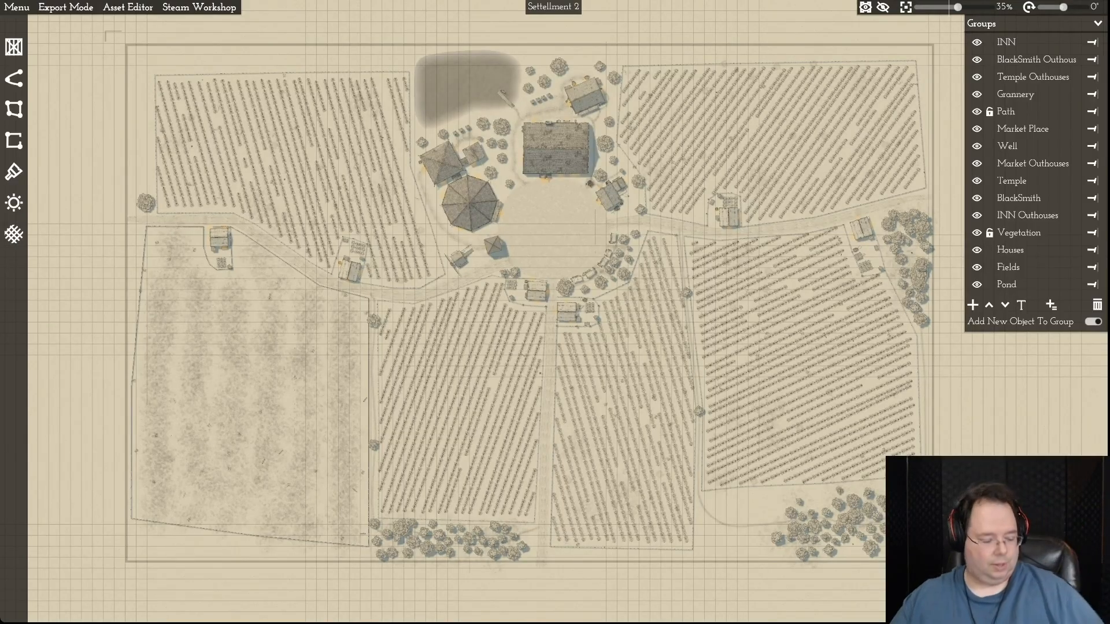
pyautogui.press('w')
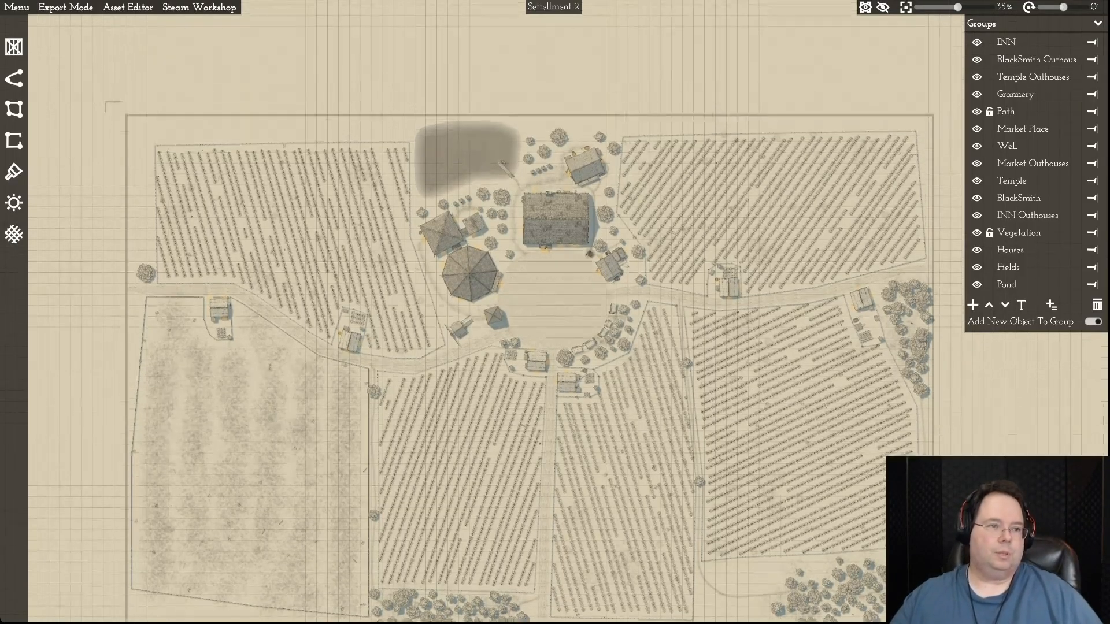
# - Switch back to the recent map Settellment 1 Episode 1
pyautogui.click(16, 7)
pyautogui.moveTo(35, 23)
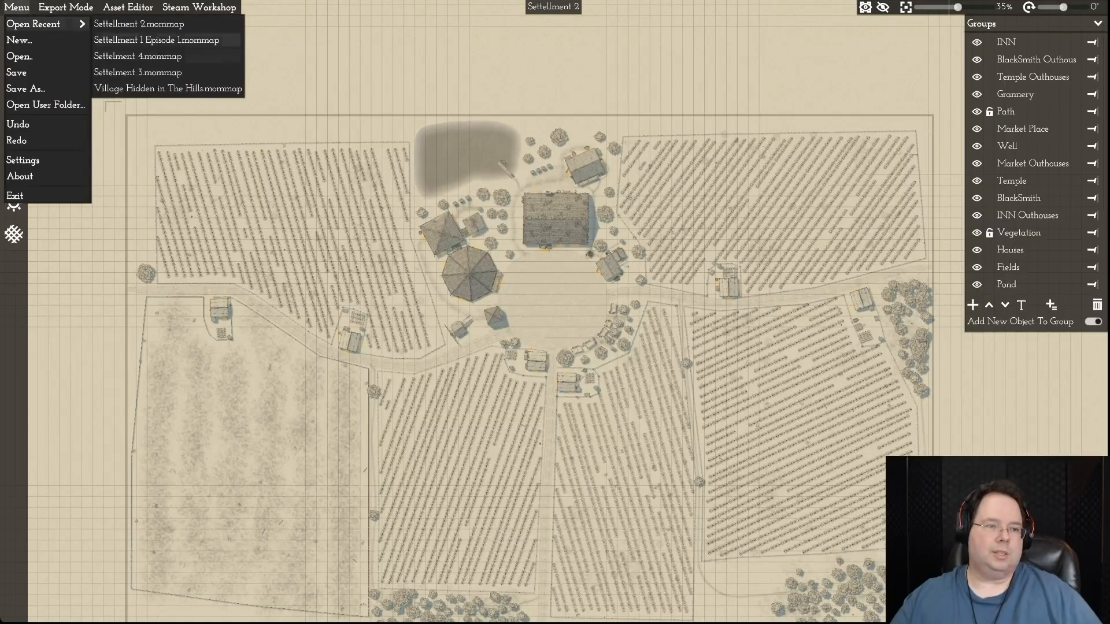
pyautogui.click(156, 40)
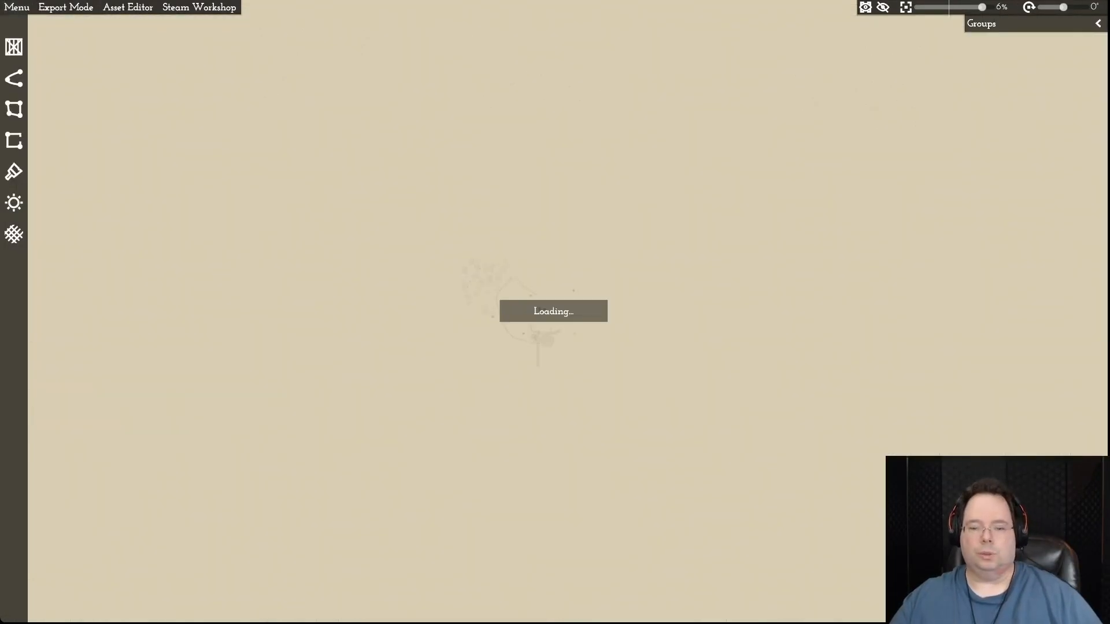
# - Examine how the fields and village fill the map frame, and the empty space along its northern and eastern edges
pyautogui.press('d')
pyautogui.press('s')
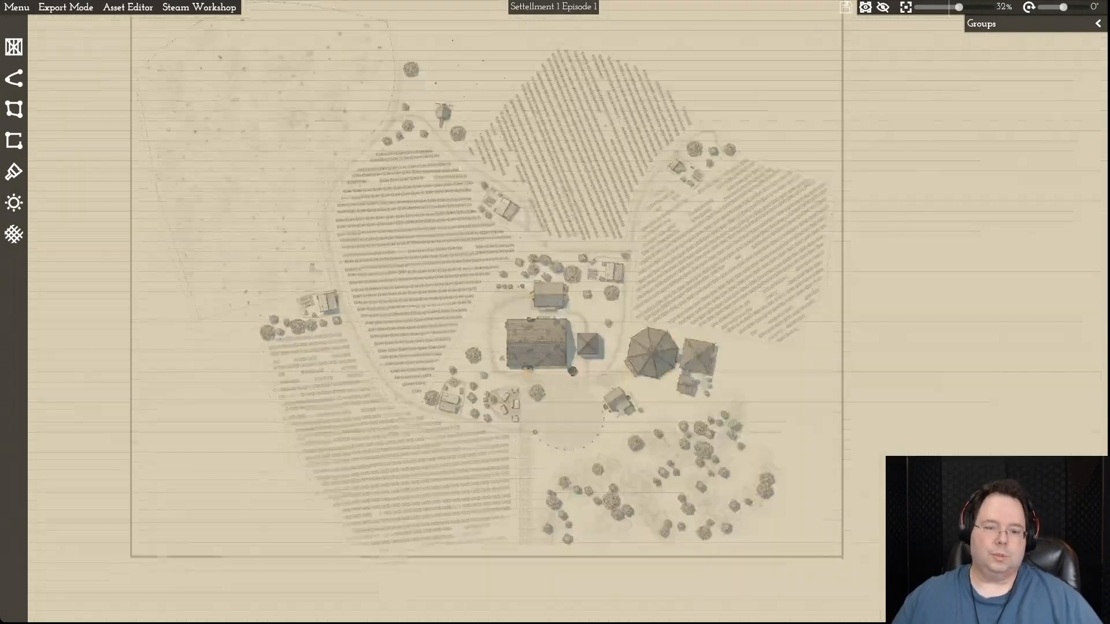
pyautogui.press('w')
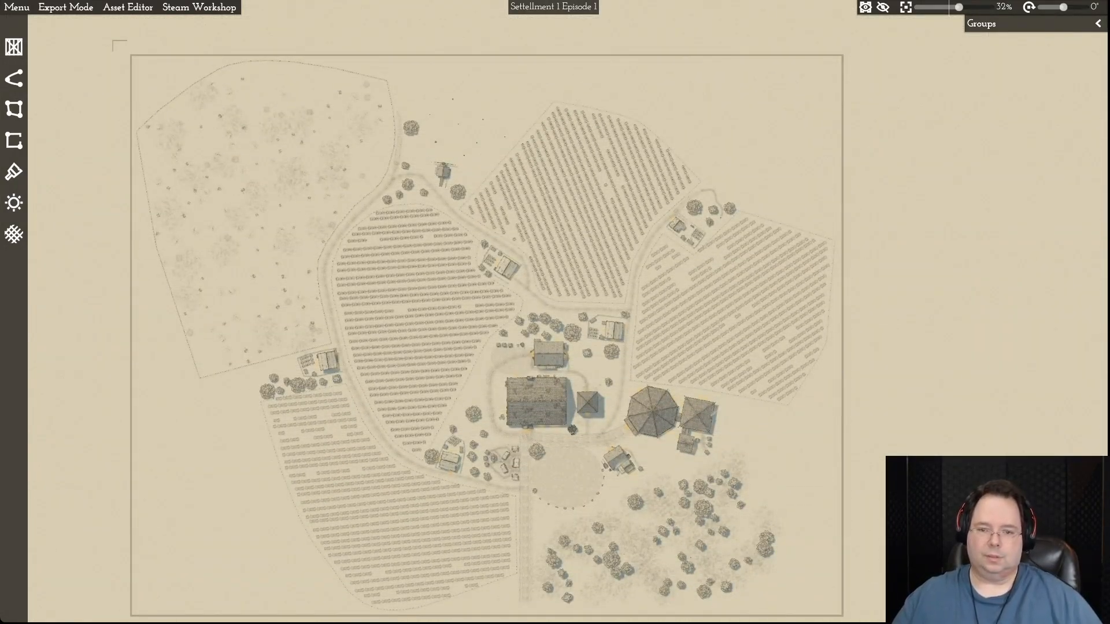
pyautogui.press('d')
pyautogui.press('w')
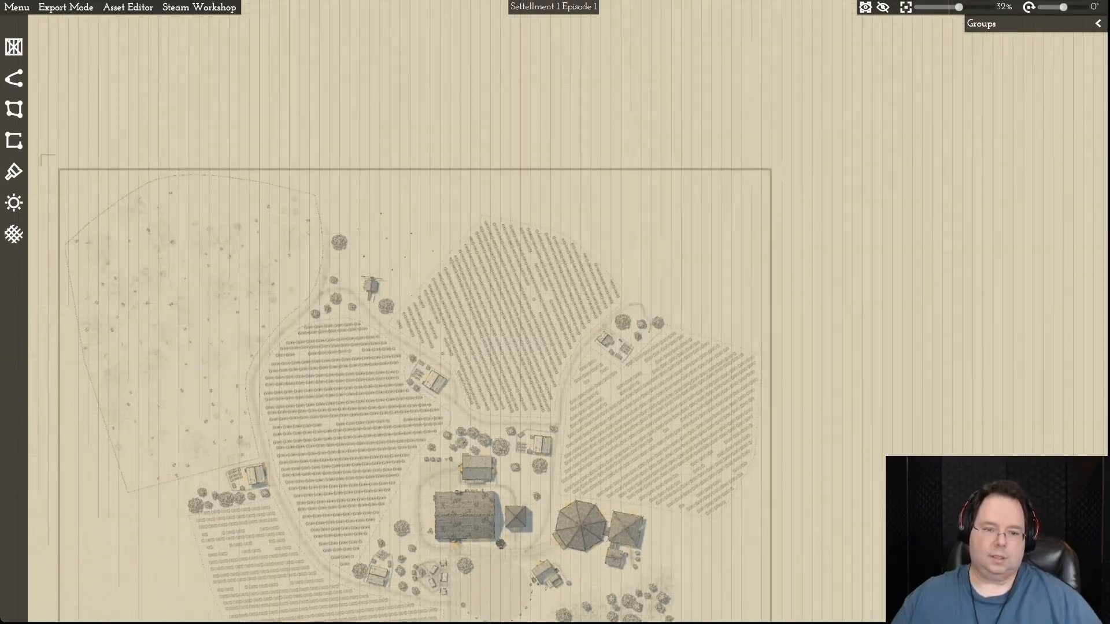
pyautogui.press('a')
pyautogui.press('s')
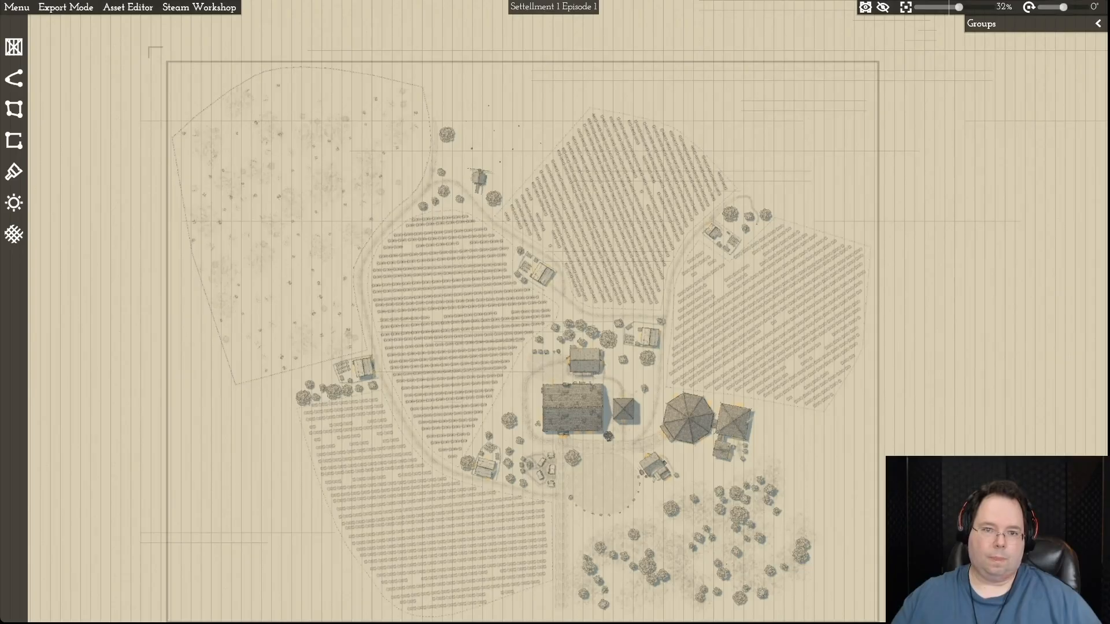
pyautogui.press('d')
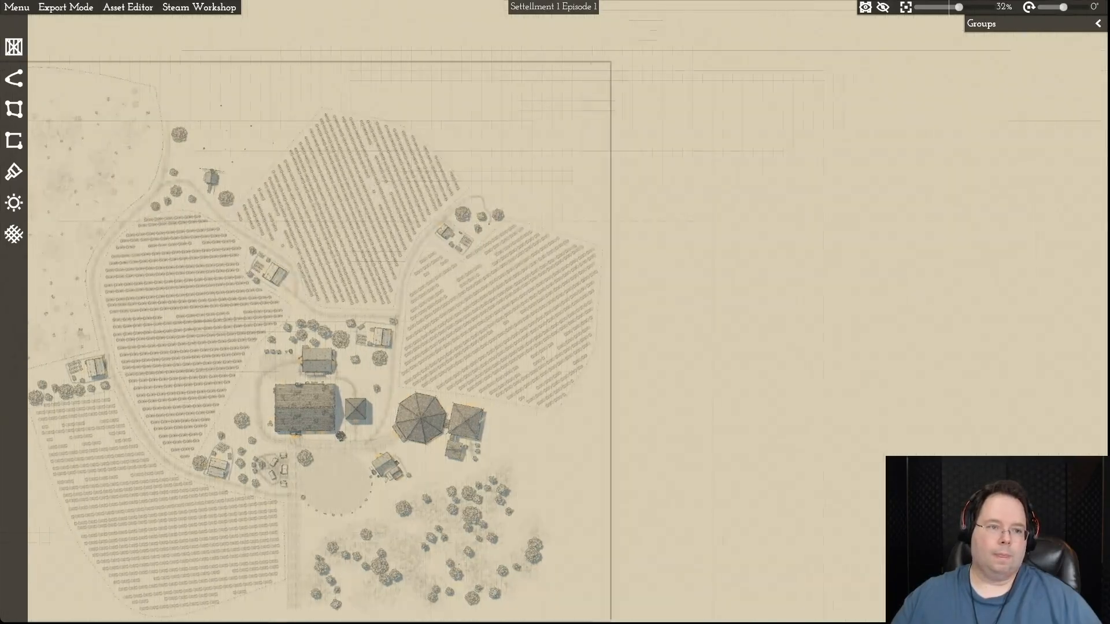
pyautogui.press('a')
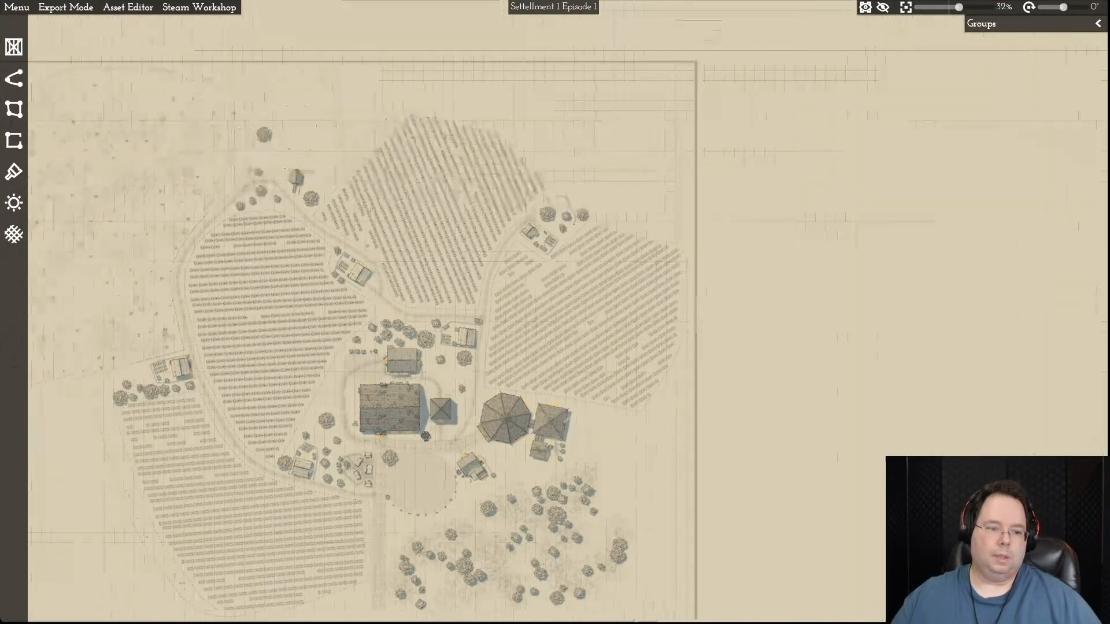
pyautogui.press('s')
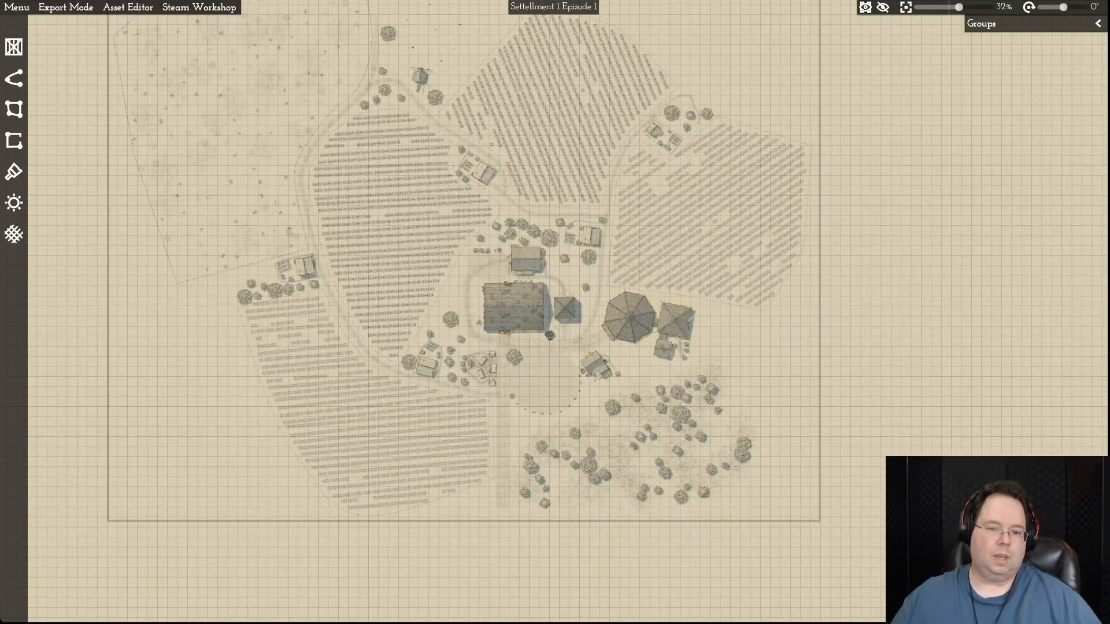
pyautogui.press('w')
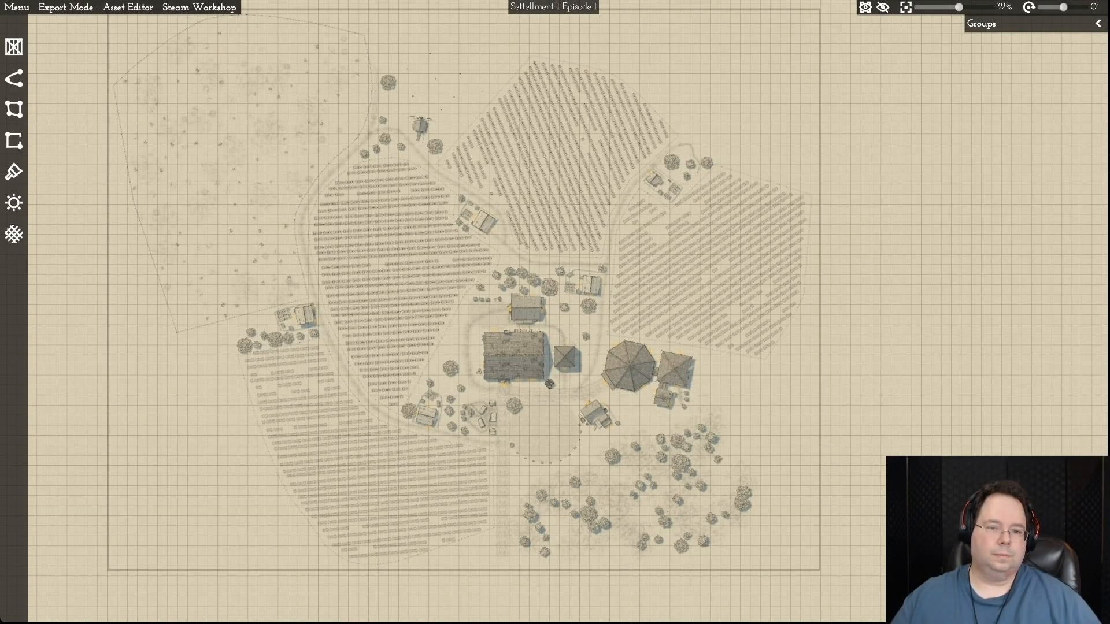
pyautogui.press('d')
pyautogui.press('w')
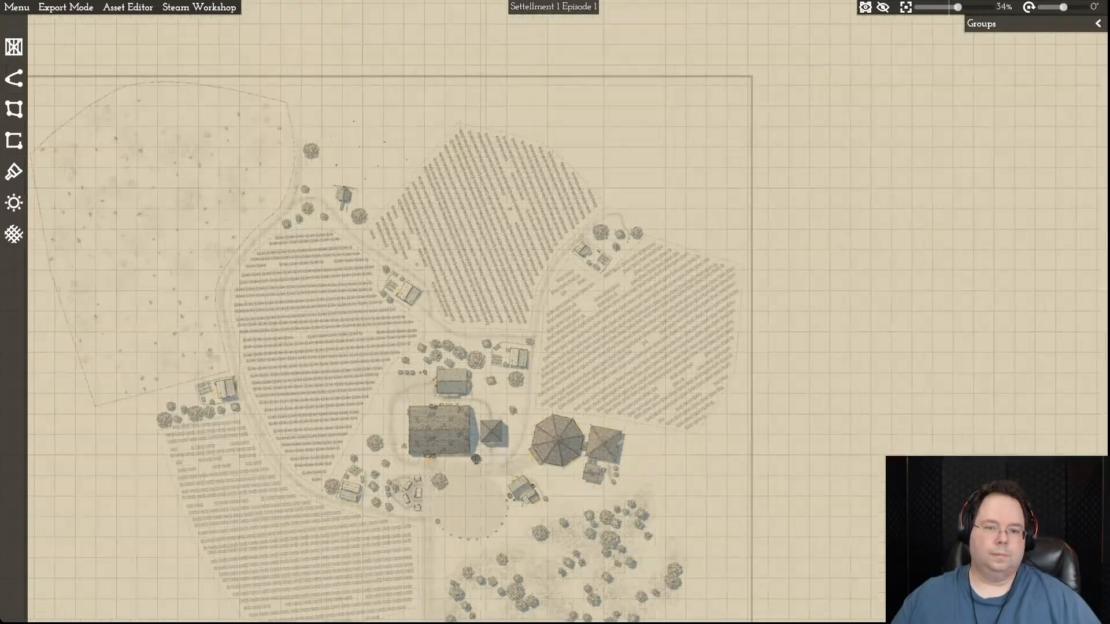
# - Examine the northern and western fields up close, including the farmsteads, the windmill and the connecting roads
pyautogui.scroll(5, 562, 322)
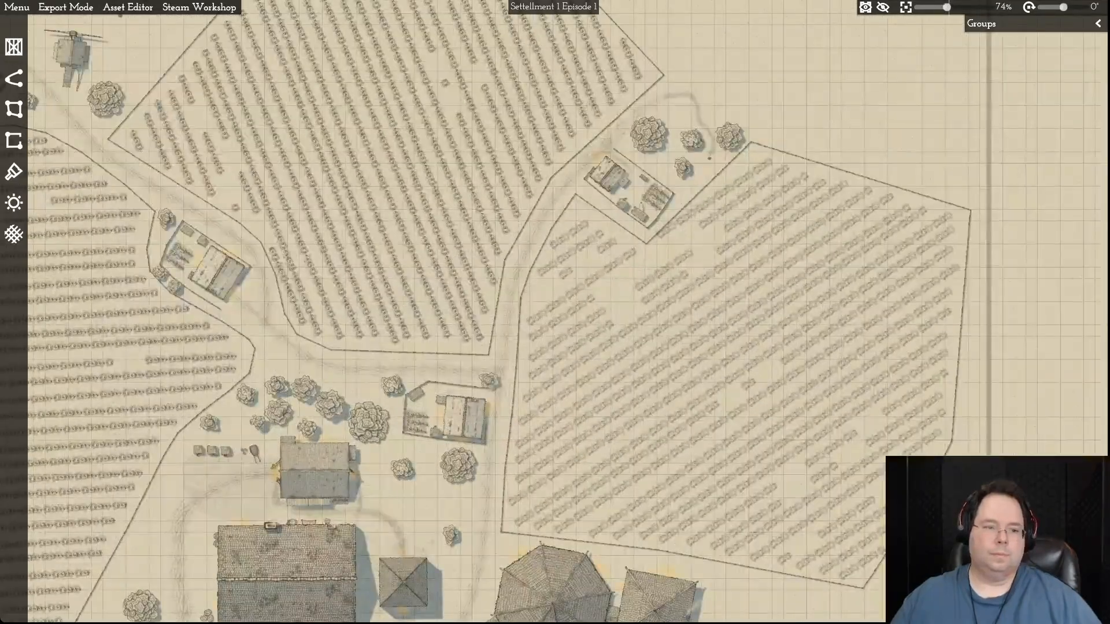
pyautogui.press('d')
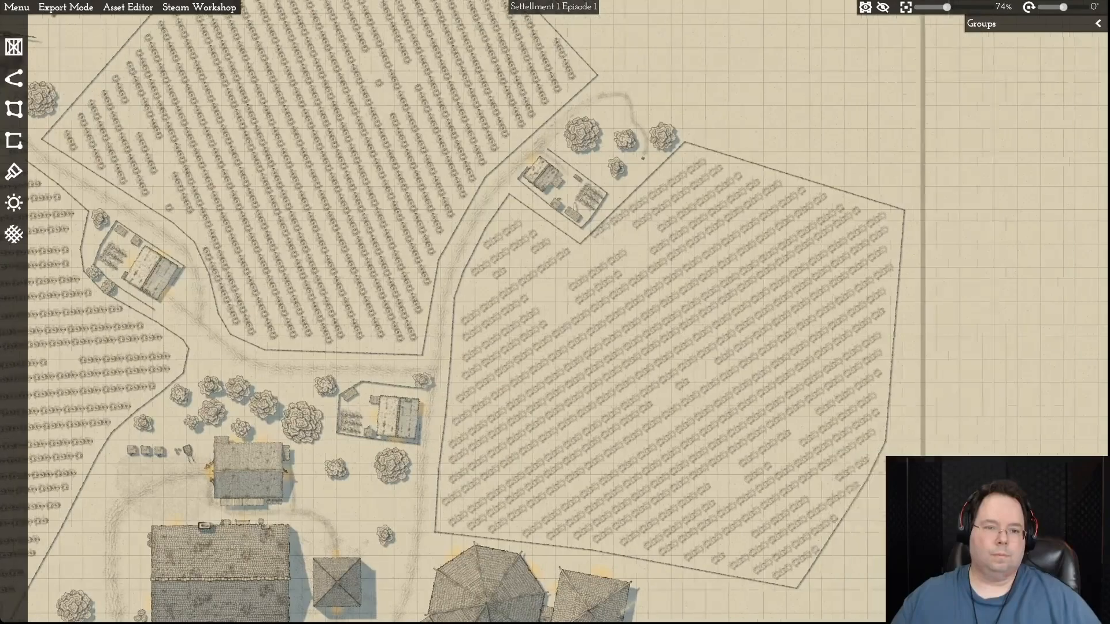
pyautogui.press('w')
pyautogui.press('w')
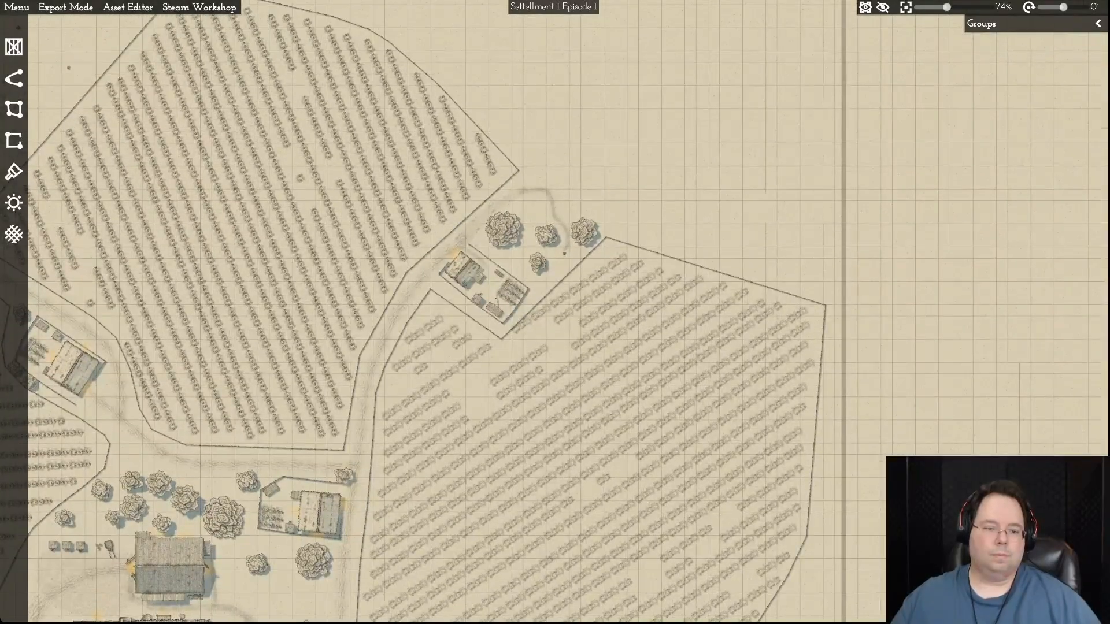
pyautogui.press('a')
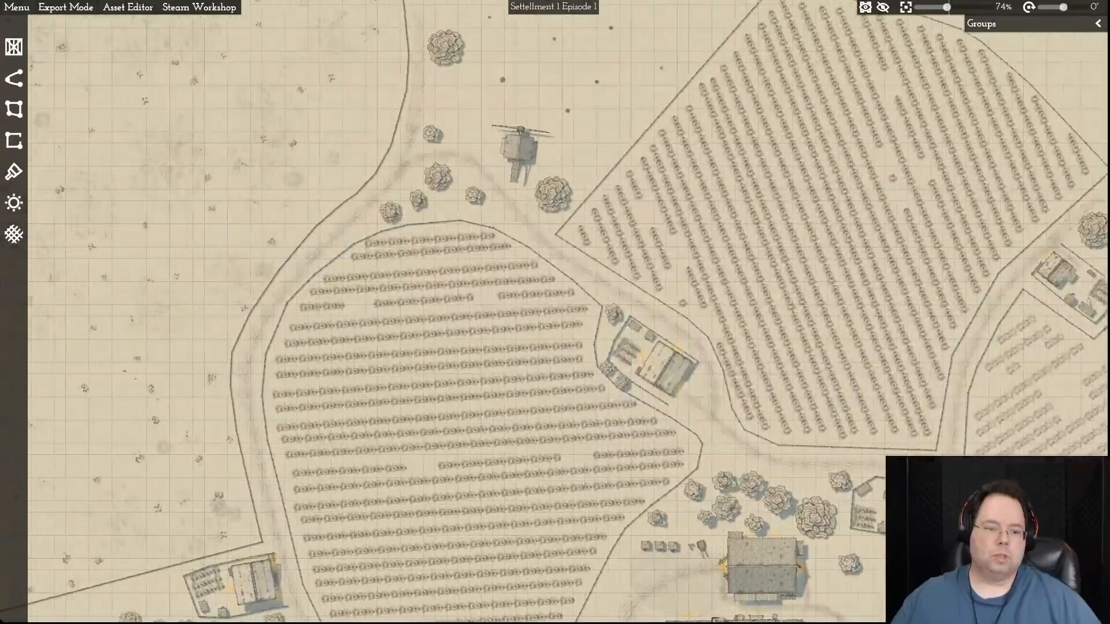
pyautogui.press('a')
pyautogui.press('s')
pyautogui.press('a')
pyautogui.press('s')
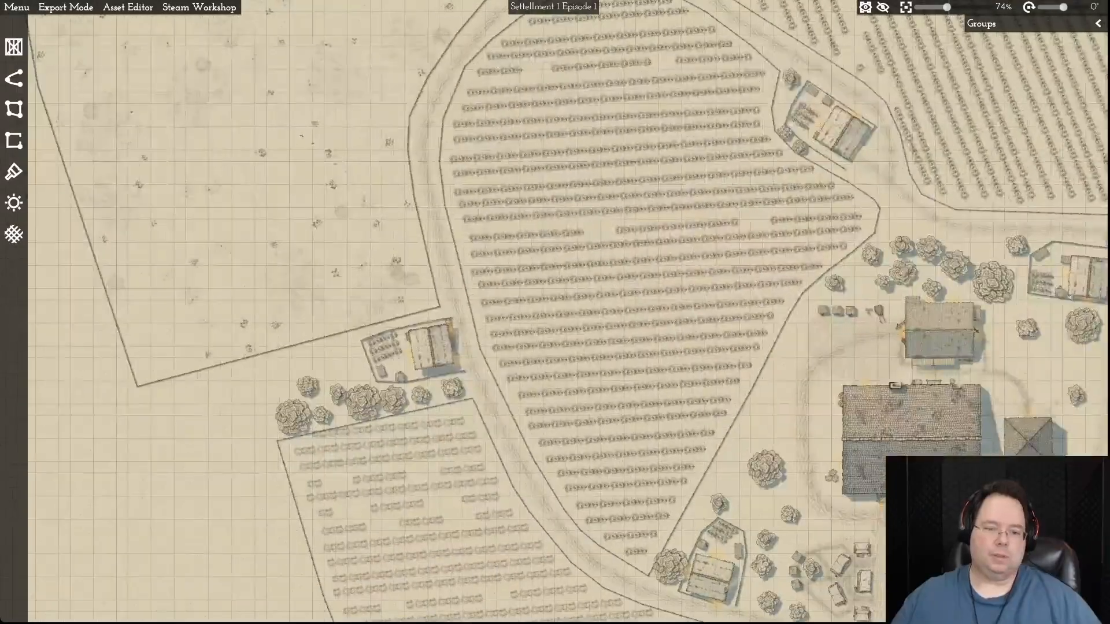
pyautogui.press('s')
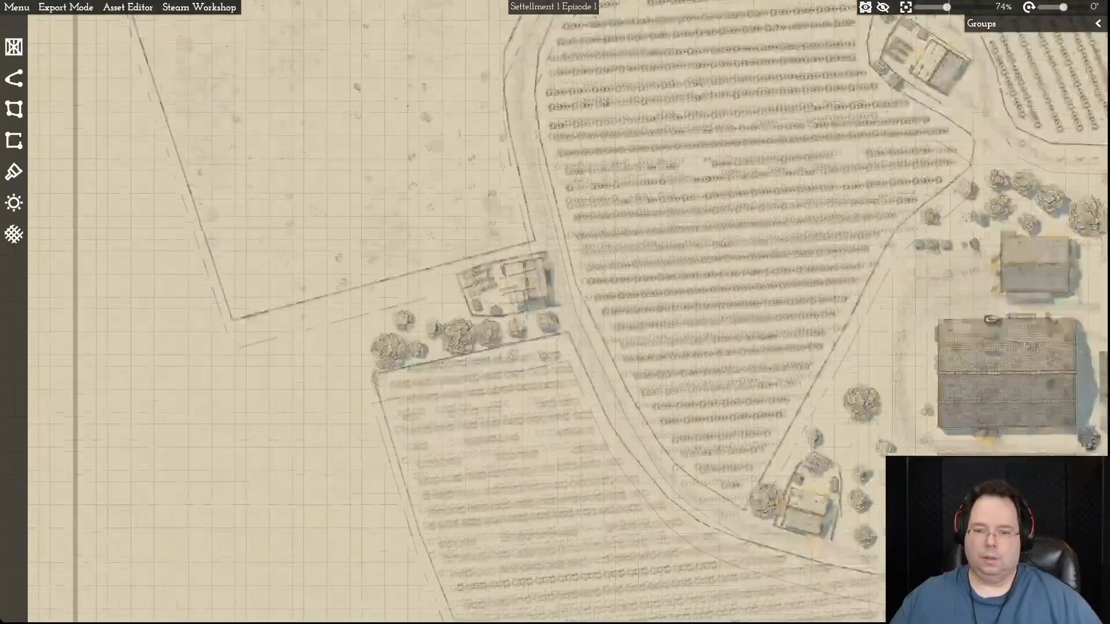
# - Examine the southwestern field, the scattered trees southeast of the village, and the buildings around the village centre up close
pyautogui.press('d')
pyautogui.press('s')
pyautogui.press('d')
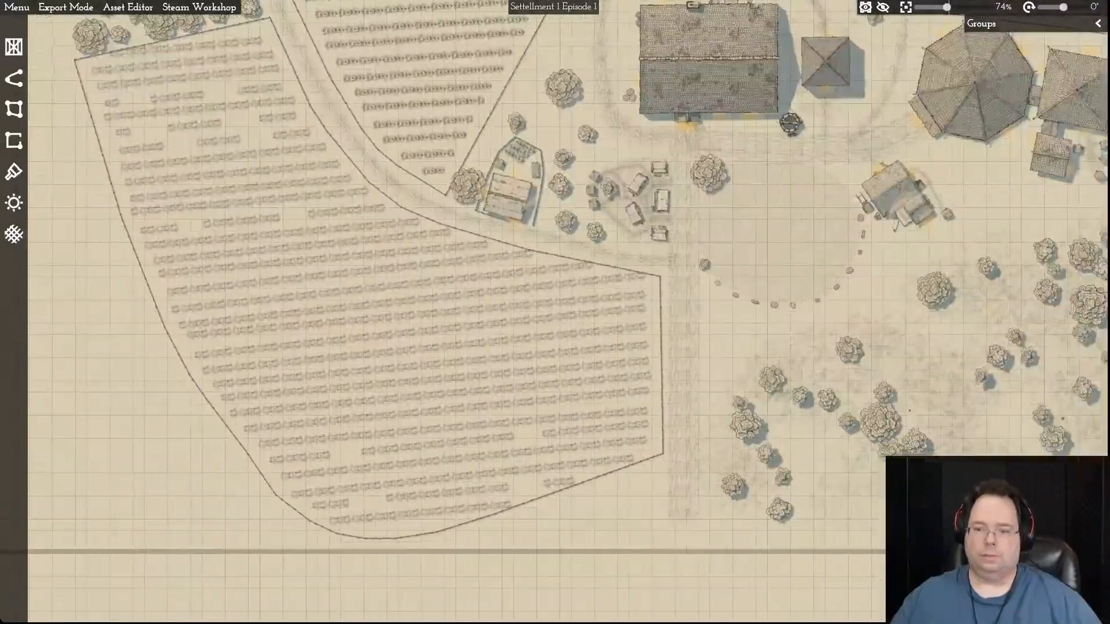
pyautogui.press('d')
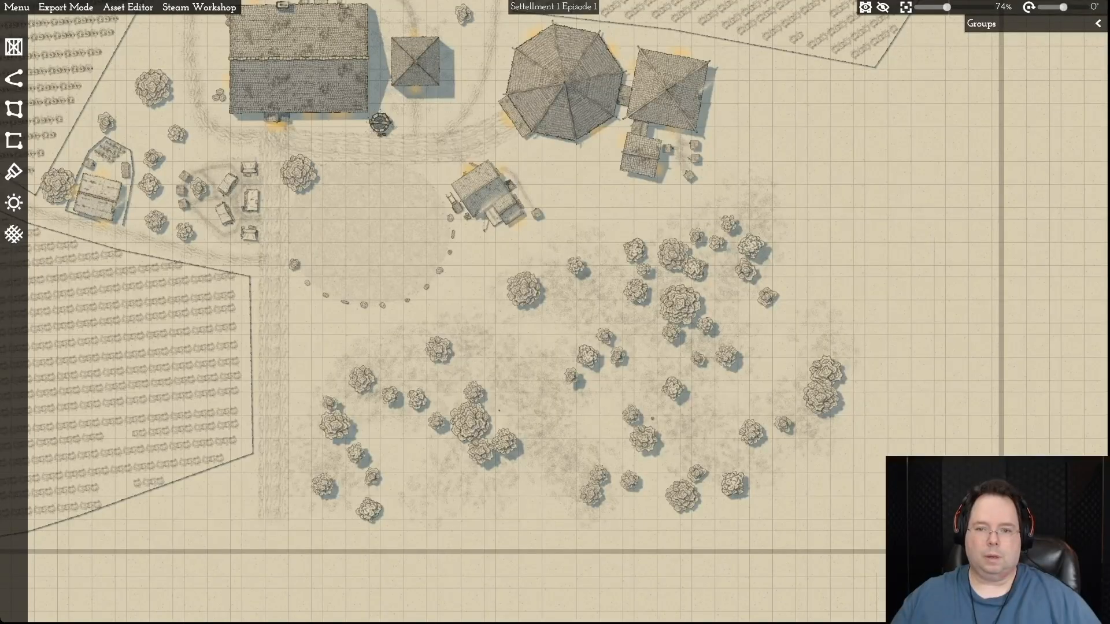
pyautogui.press('w')
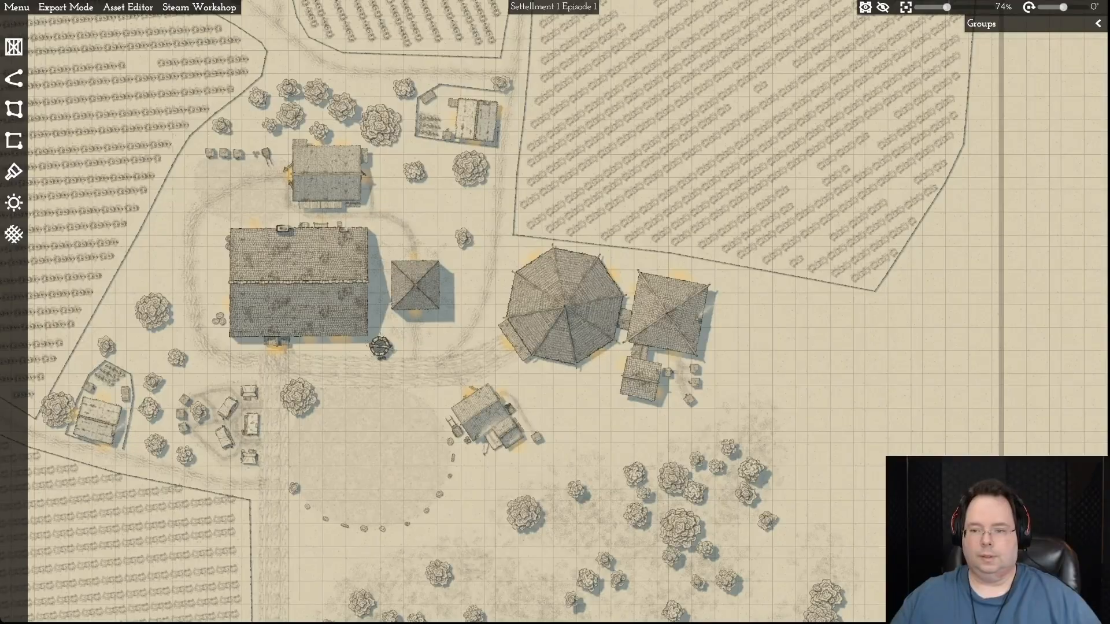
pyautogui.press('a')
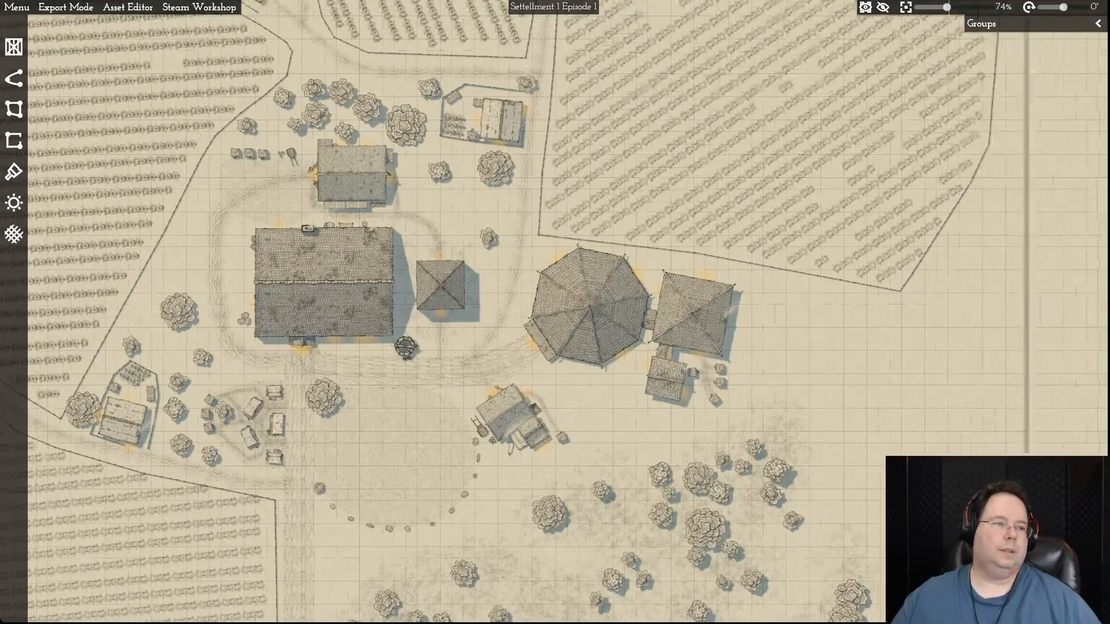
pyautogui.press('w')
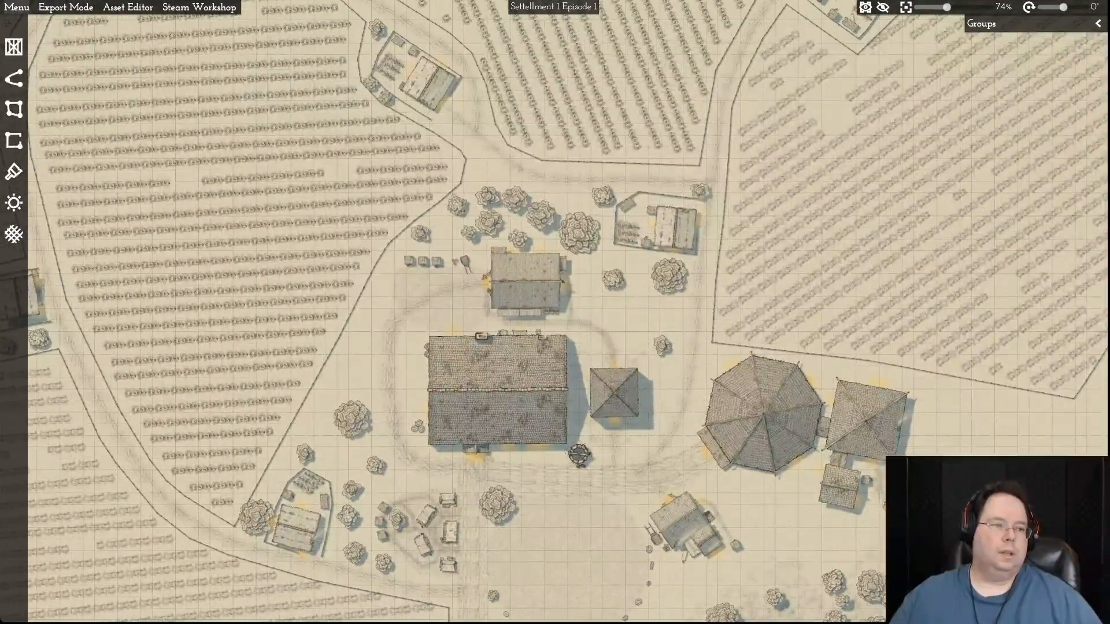
# - Open the recent map Settellment 2 and look over its fields, pond and village within the frame
pyautogui.click(17, 7)
pyautogui.moveTo(33, 24)
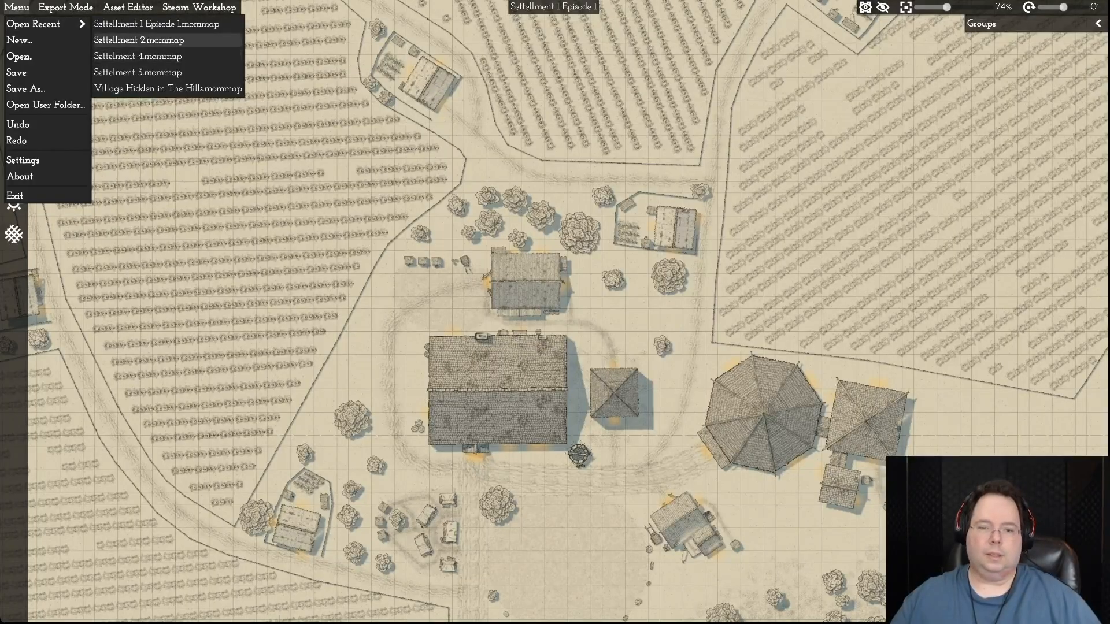
pyautogui.click(138, 40)
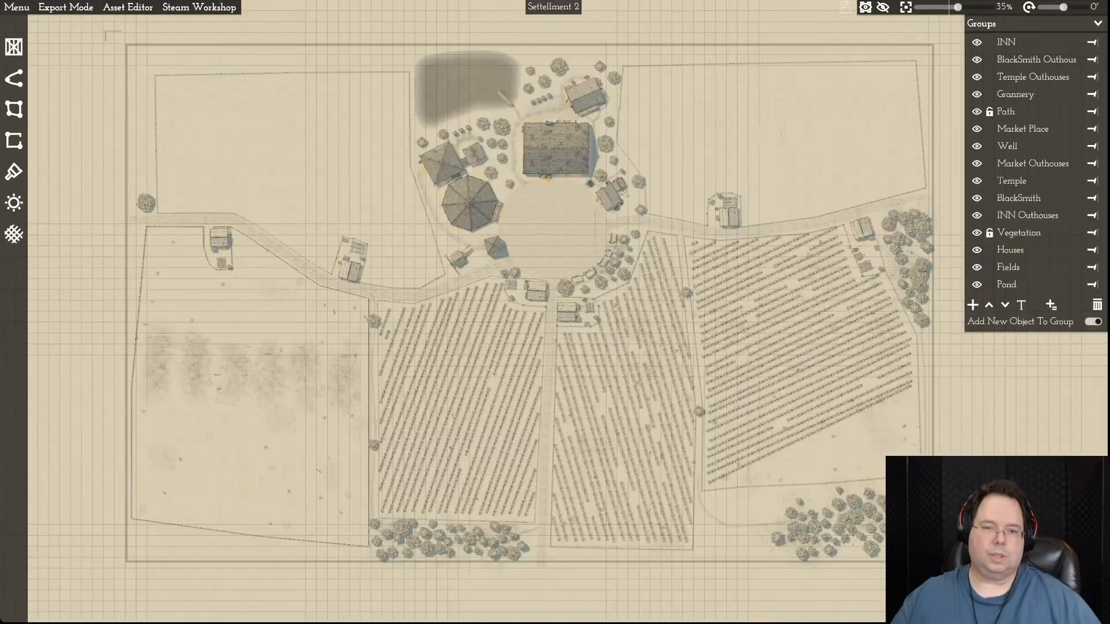
pyautogui.scroll(-1, 612, 301)
pyautogui.press('w')
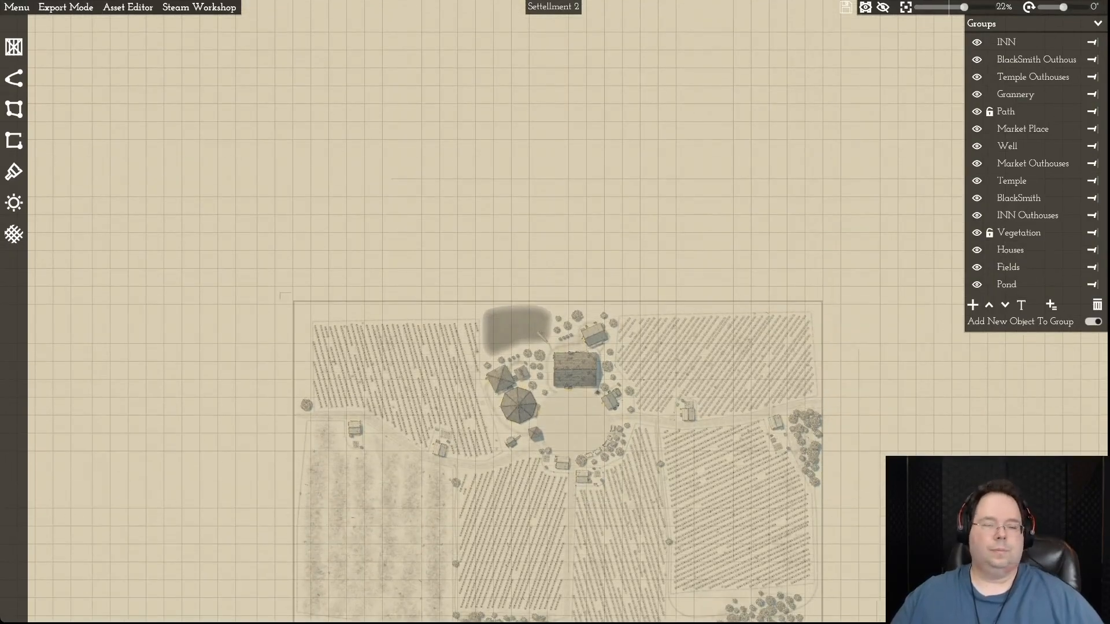
# - Open the recent map Settelment 3 and review its whole layout within the frame
pyautogui.click(17, 7)
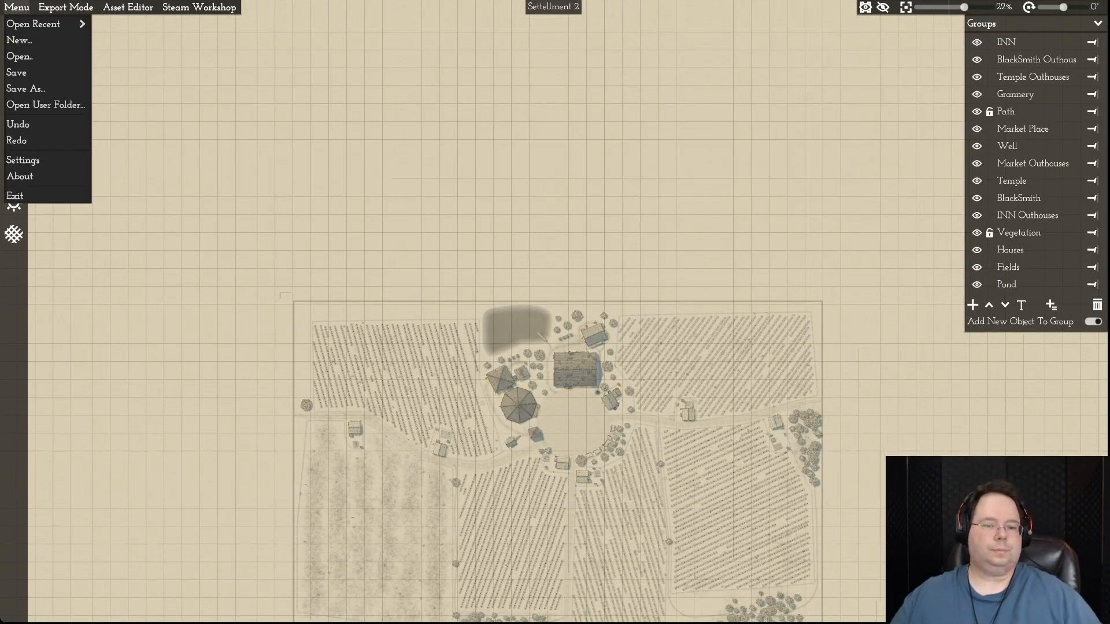
pyautogui.moveTo(33, 24)
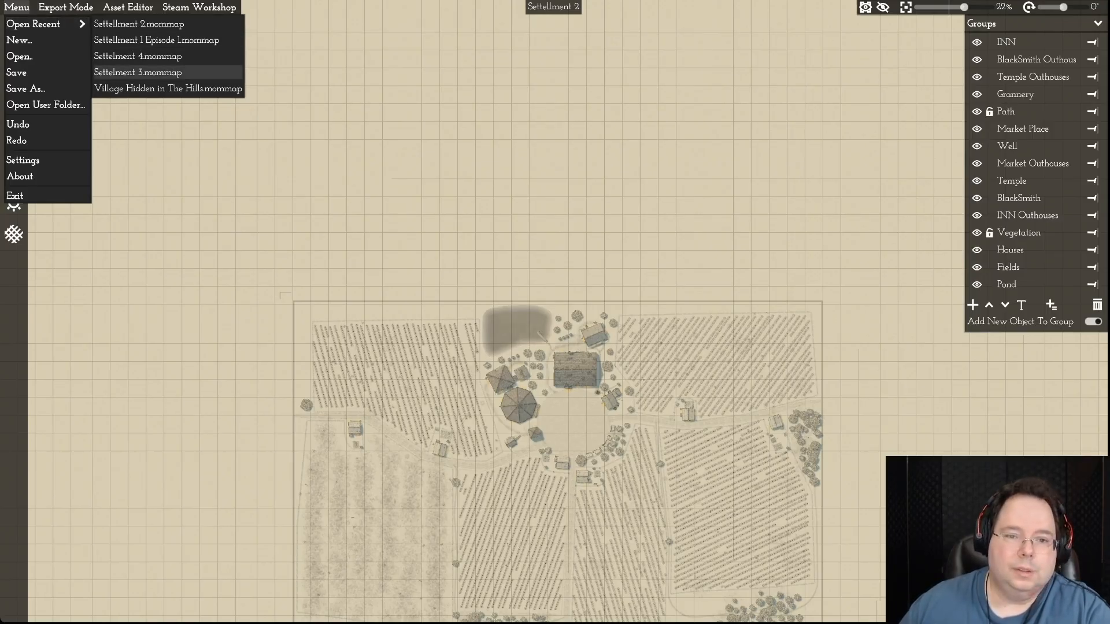
pyautogui.click(139, 71)
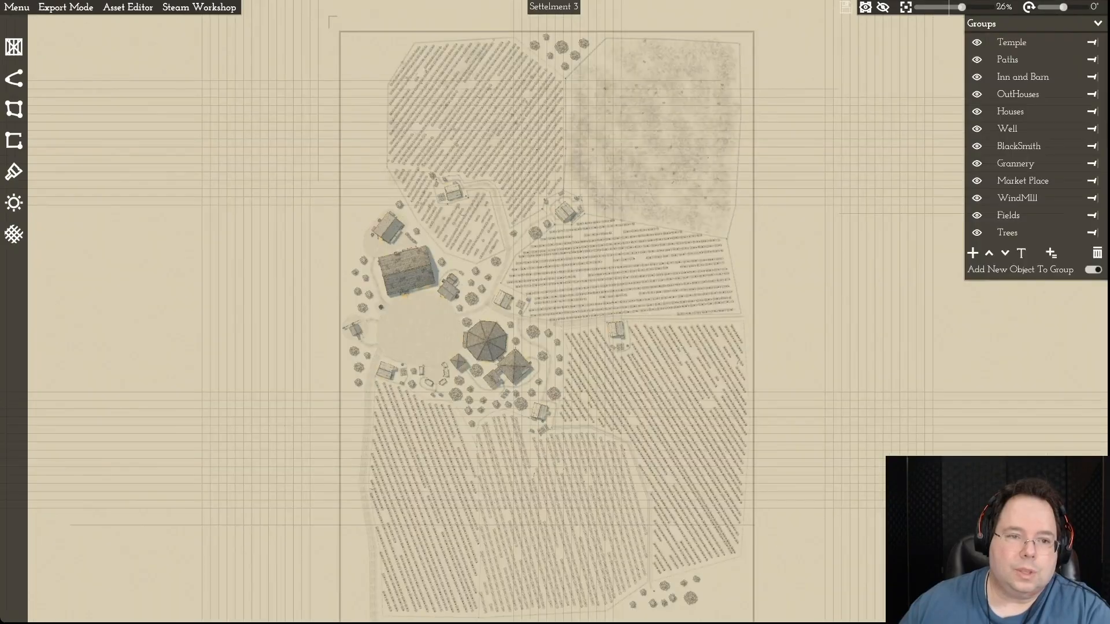
pyautogui.scroll(-2, 271, 185)
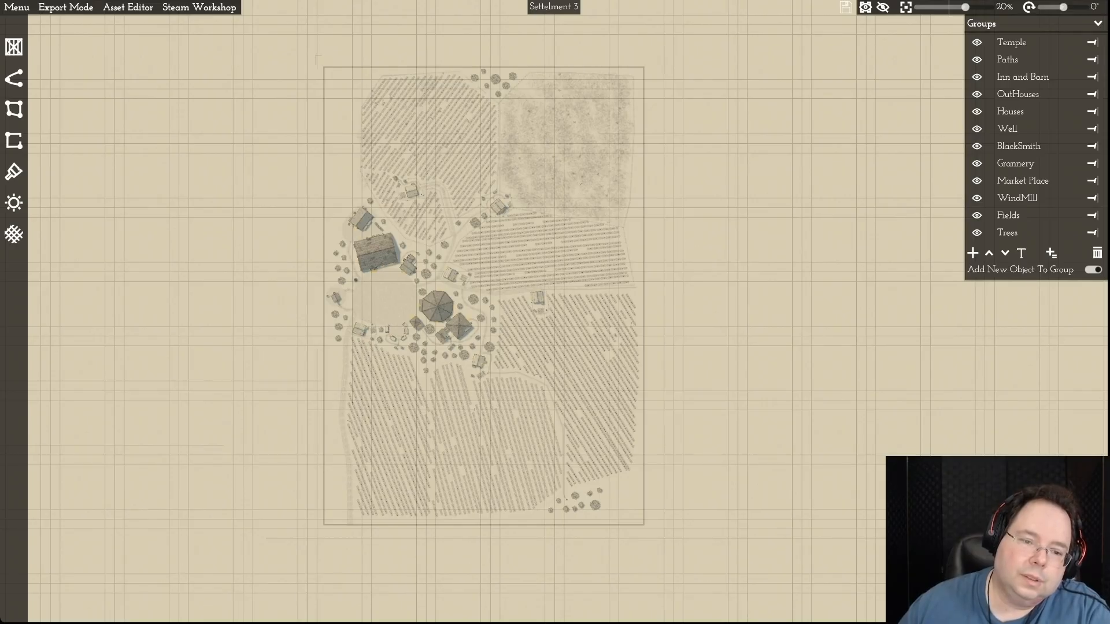
# - Examine the temple area and the eastern fields of Settelment 3 up close, comparing them with the overall layout
pyautogui.scroll(1, 608, 334)
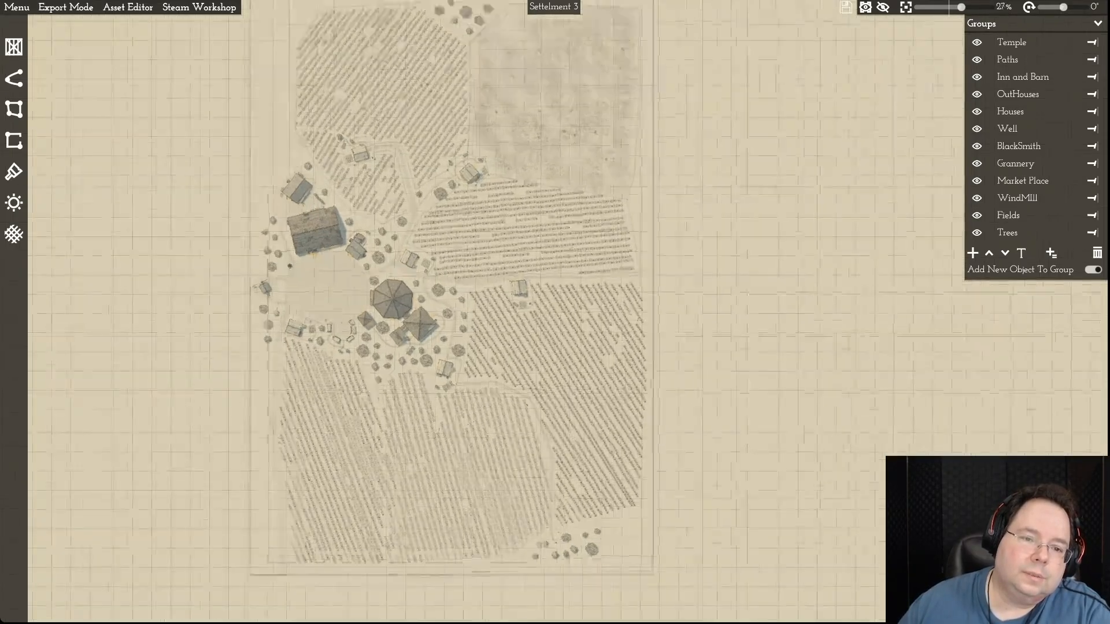
pyautogui.scroll(1, 604, 335)
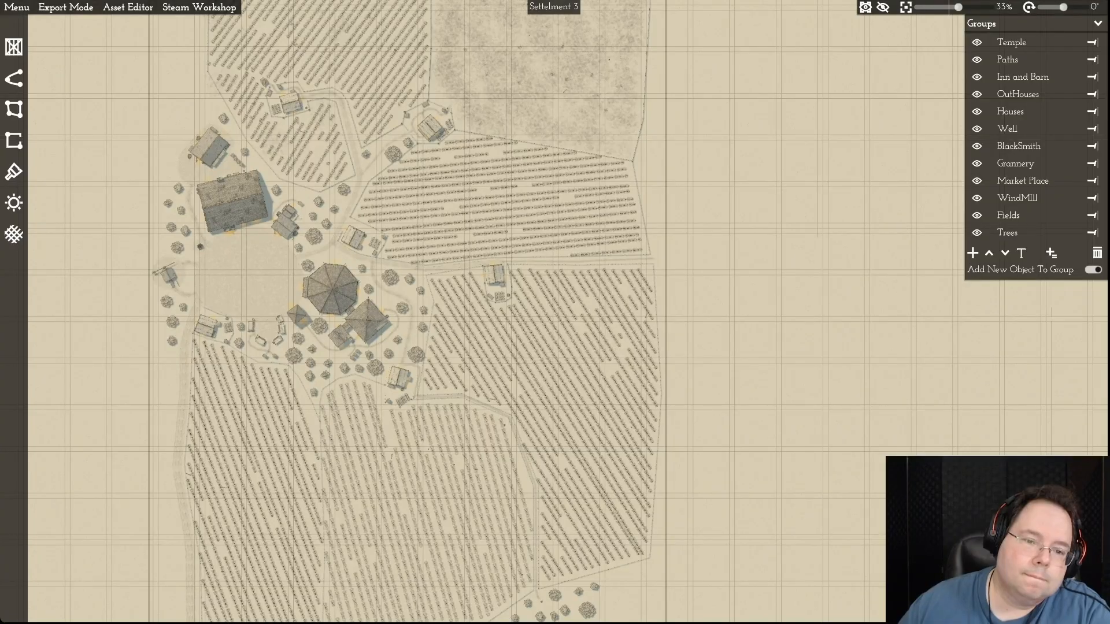
pyautogui.scroll(-3, 611, 345)
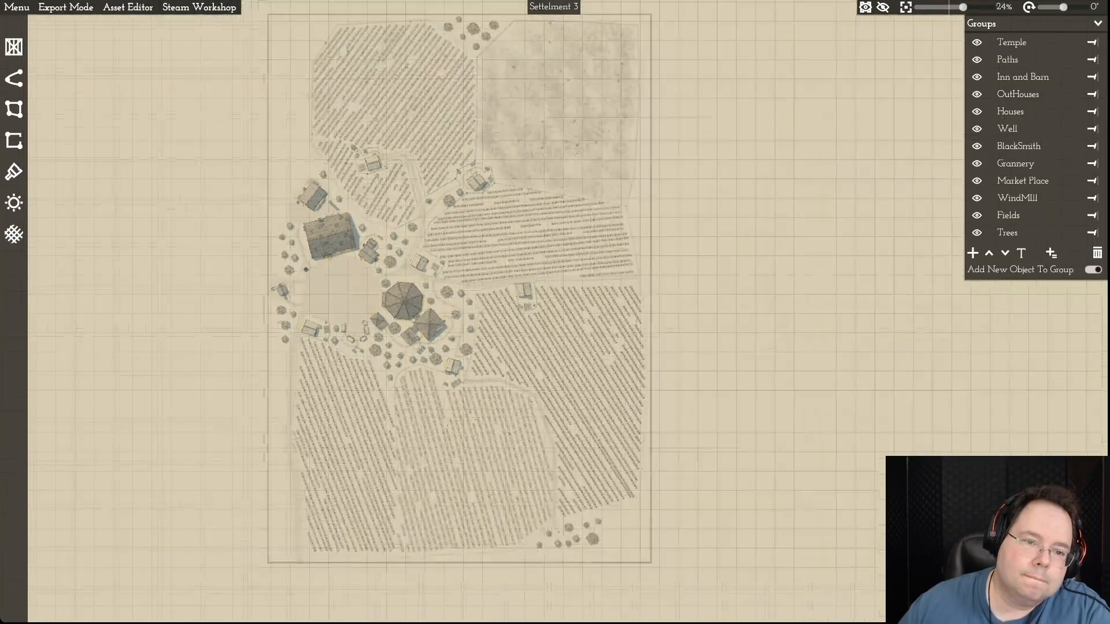
pyautogui.scroll(3, 610, 346)
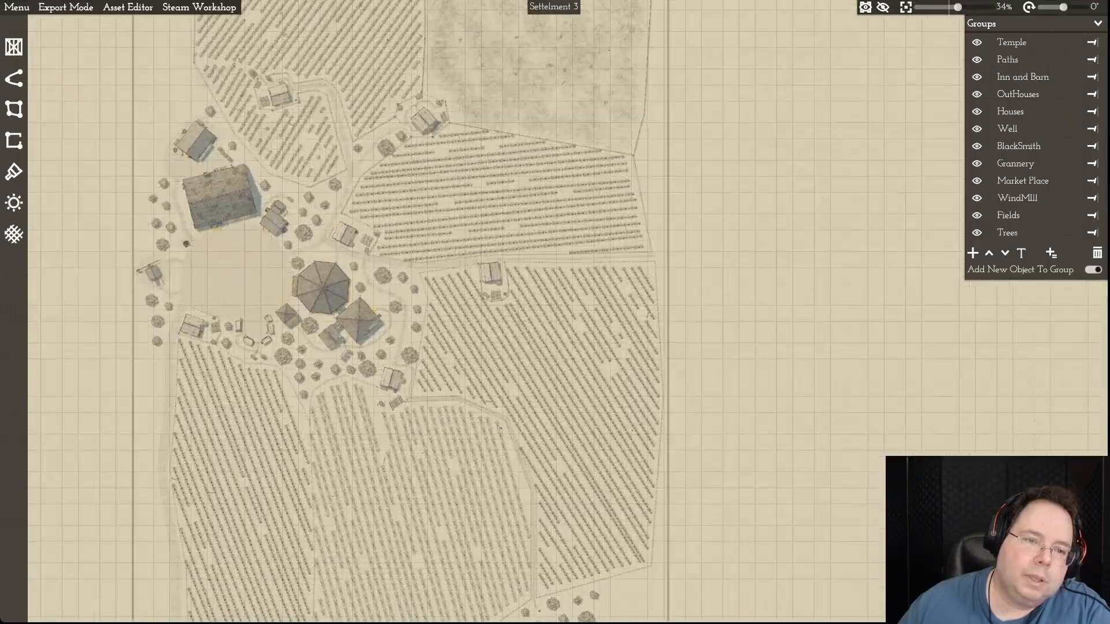
pyautogui.scroll(2, 613, 338)
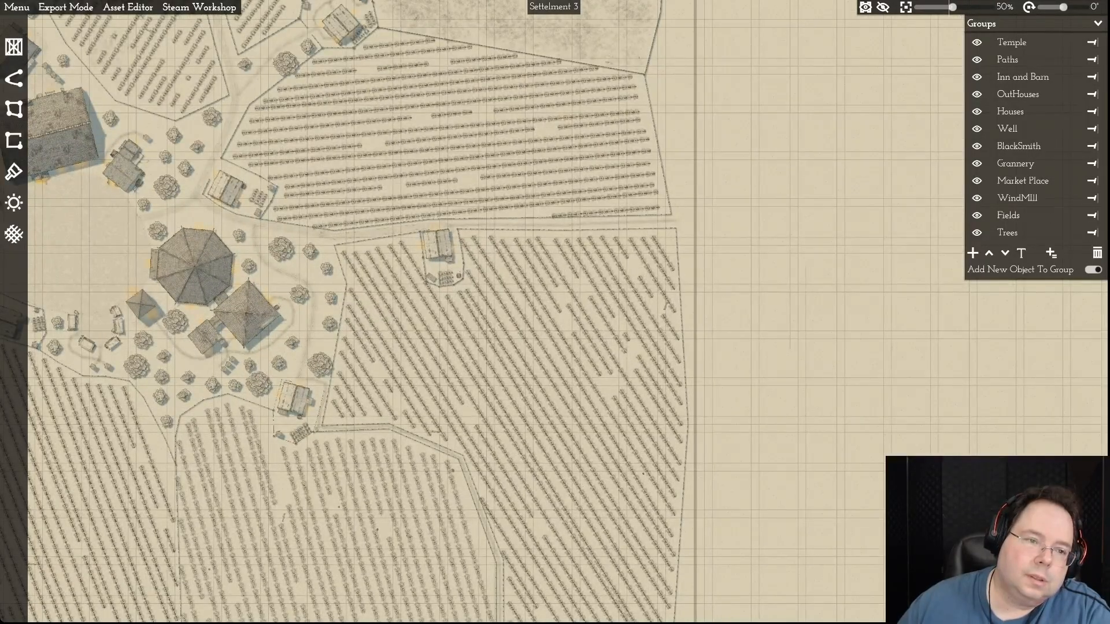
pyautogui.scroll(-3, 578, 330)
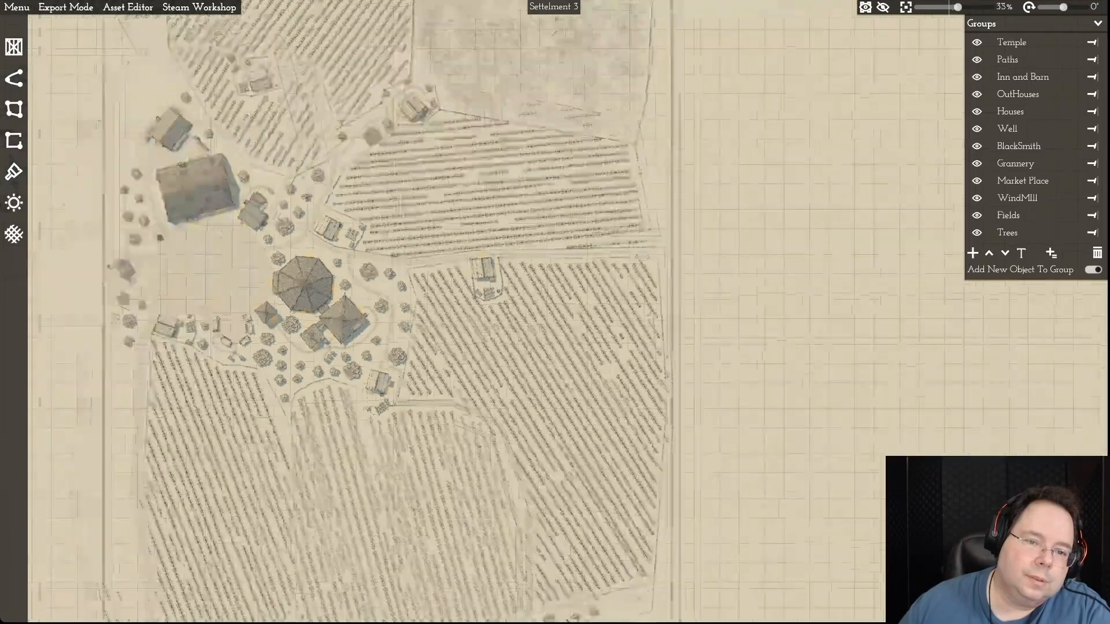
pyautogui.scroll(-1, 613, 331)
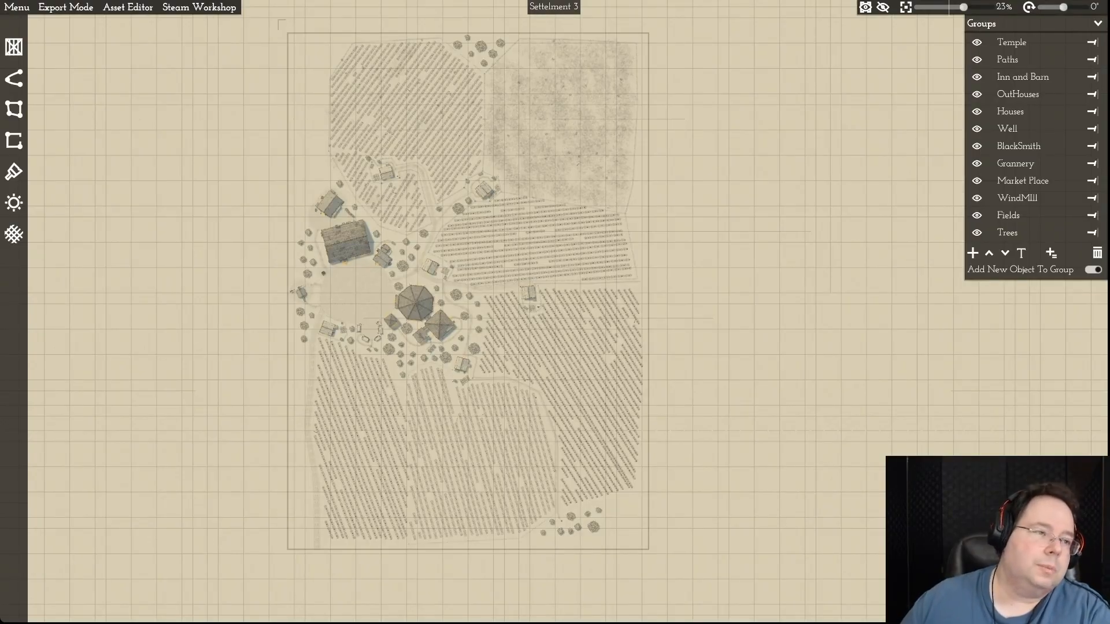
# - Open the recent map Settelment 4 and review its fields, village, pond and the separate block of forest to the east
pyautogui.click(17, 7)
pyautogui.moveTo(35, 23)
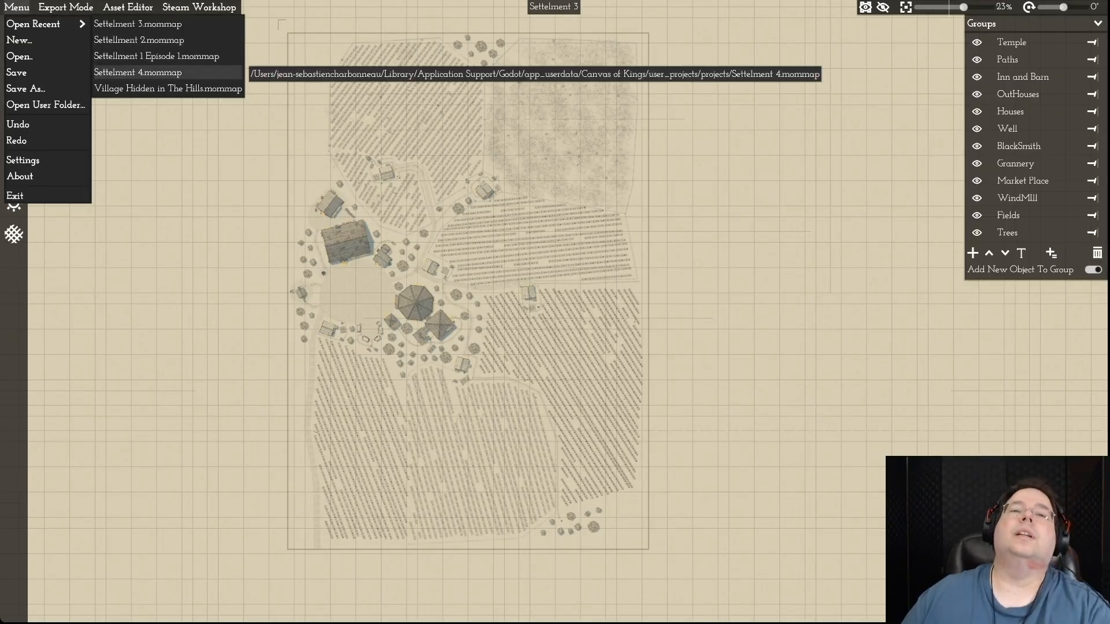
pyautogui.click(137, 72)
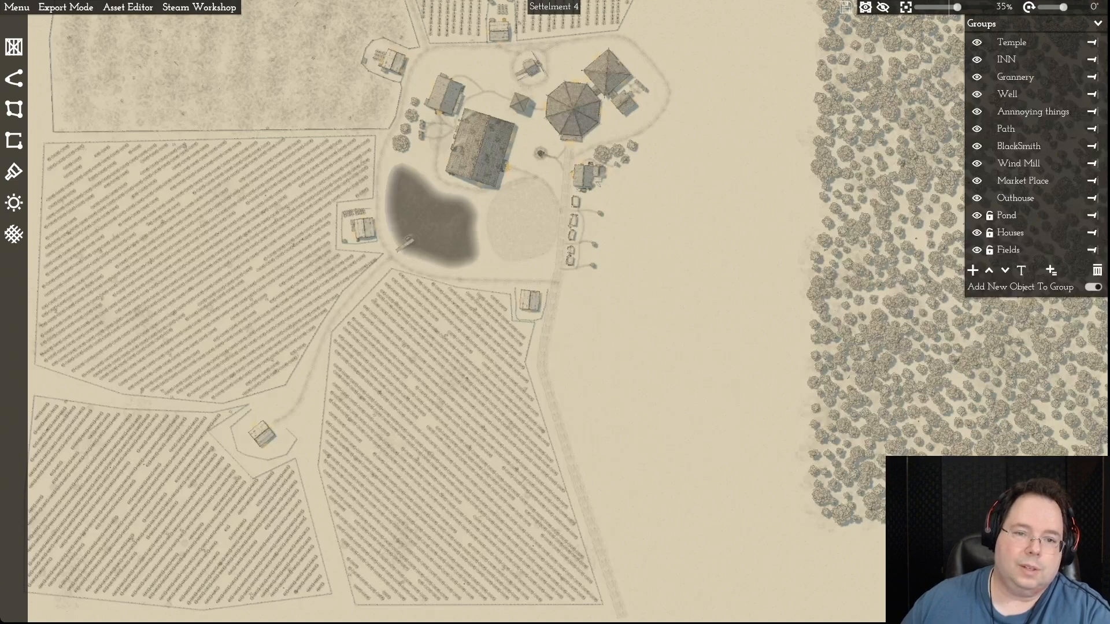
pyautogui.scroll(-5, 689, 300)
pyautogui.scroll(-1, 697, 283)
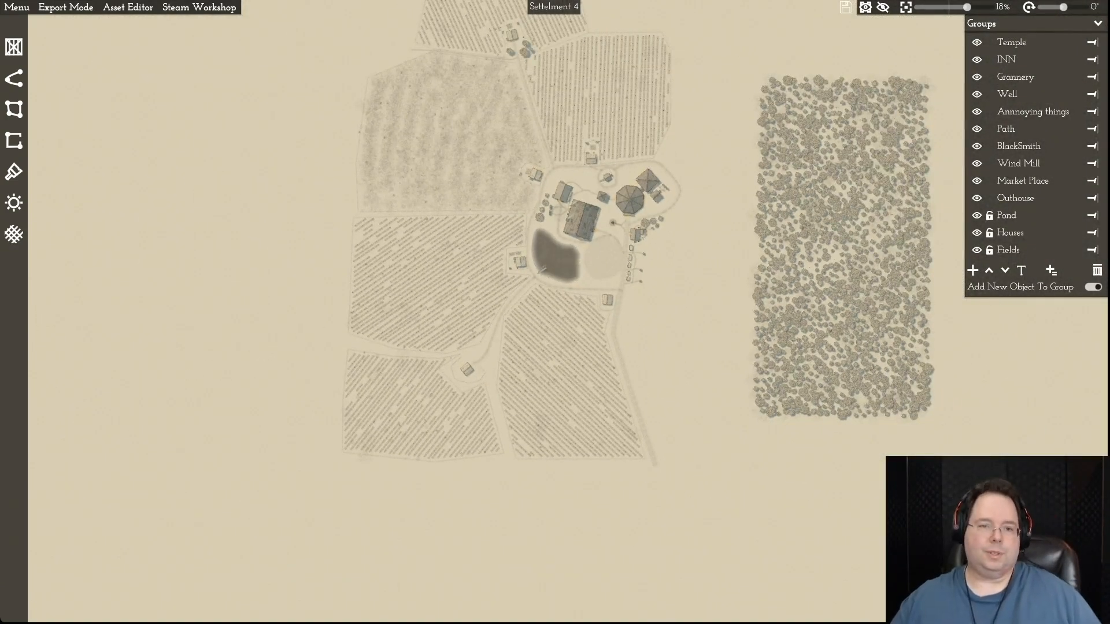
pyautogui.press('d')
pyautogui.press('w')
pyautogui.press('w')
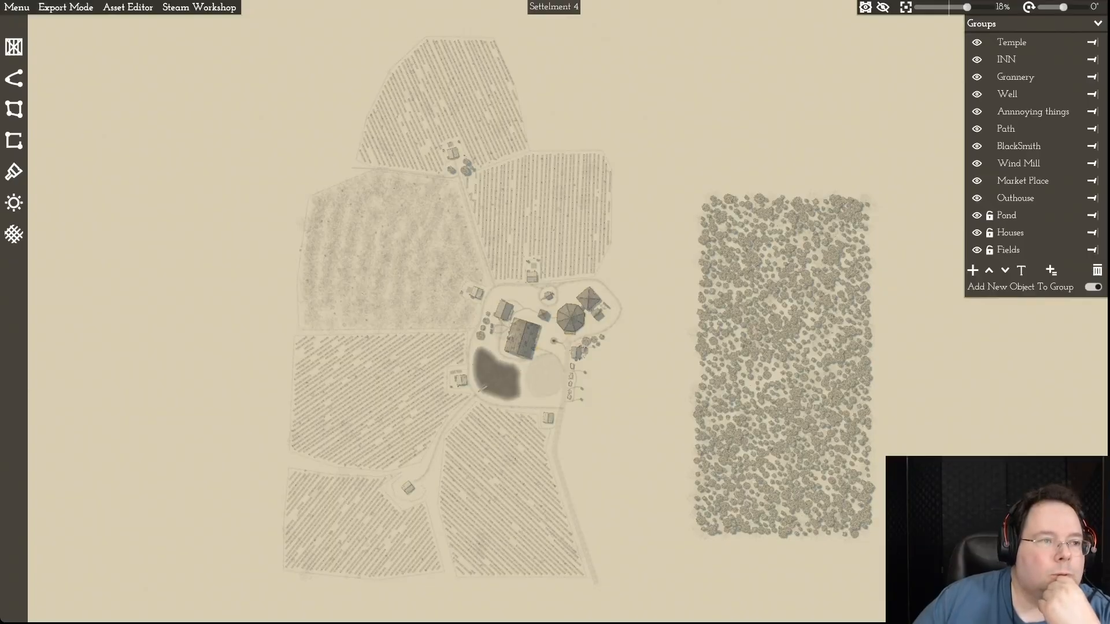
# - Return to the recent map Settellment 1 Episode 1 to review its full layout
pyautogui.click(17, 7)
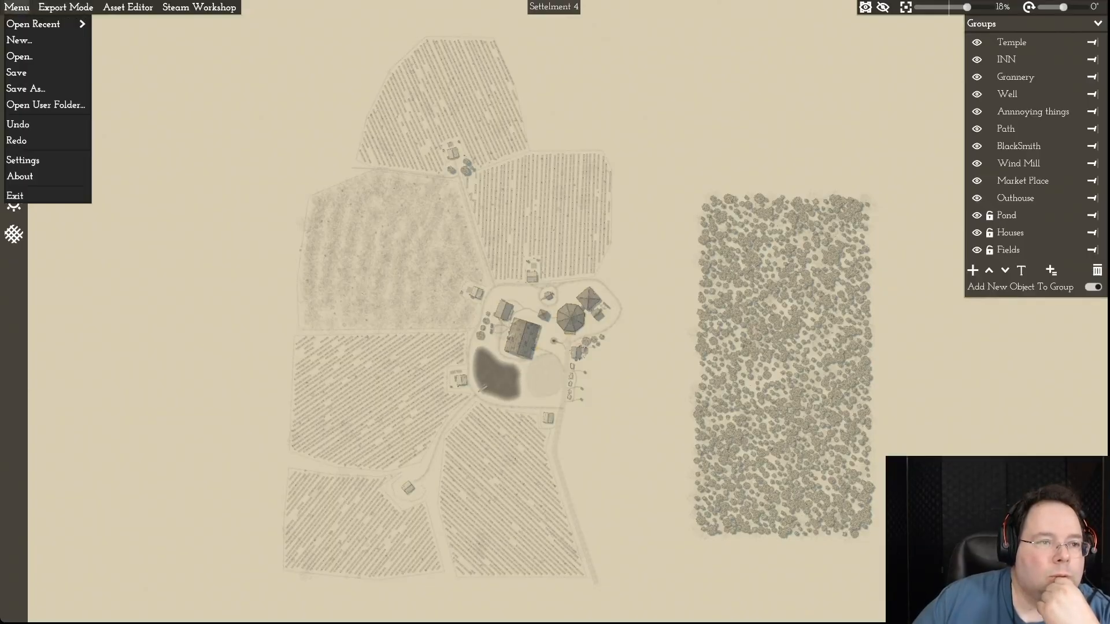
pyautogui.moveTo(35, 23)
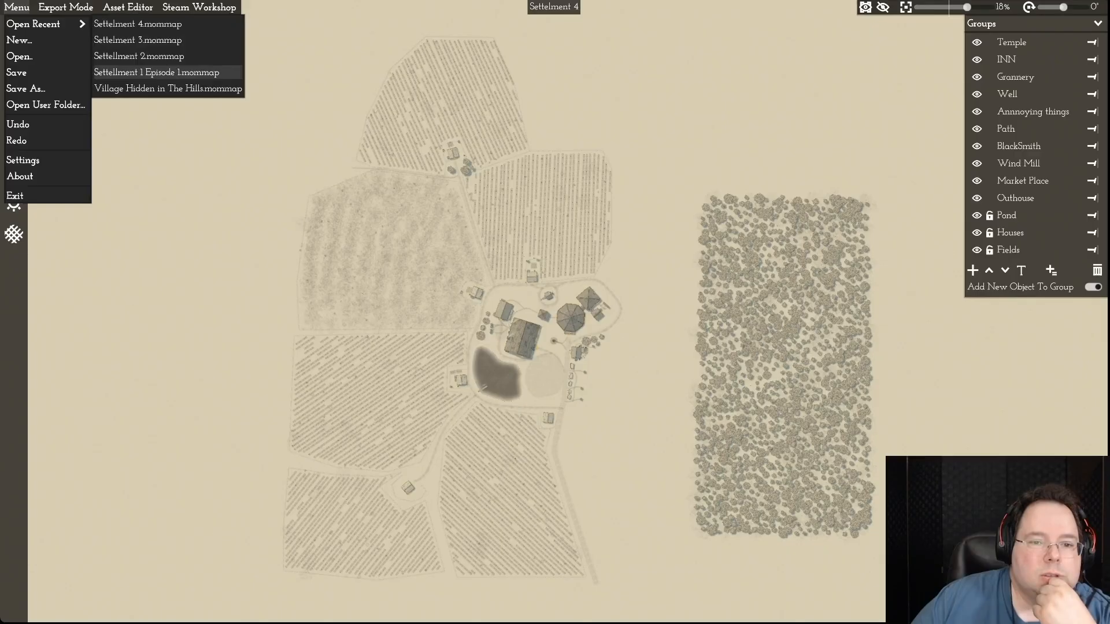
pyautogui.click(156, 73)
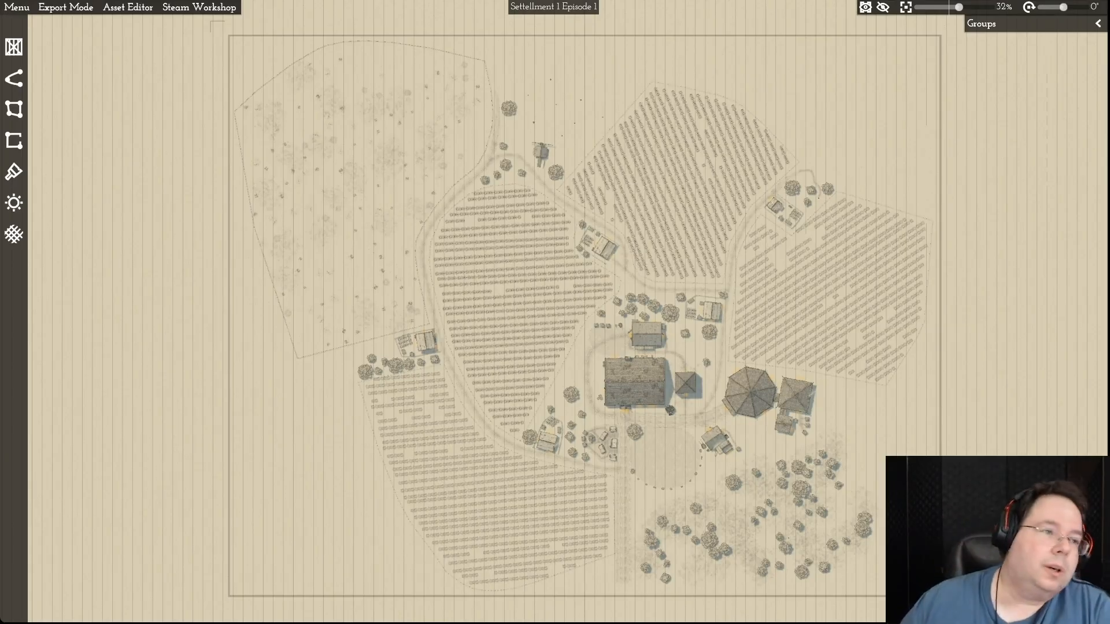
# - Switch to the recent map Settellment 2 again and view its complete frame
pyautogui.click(17, 7)
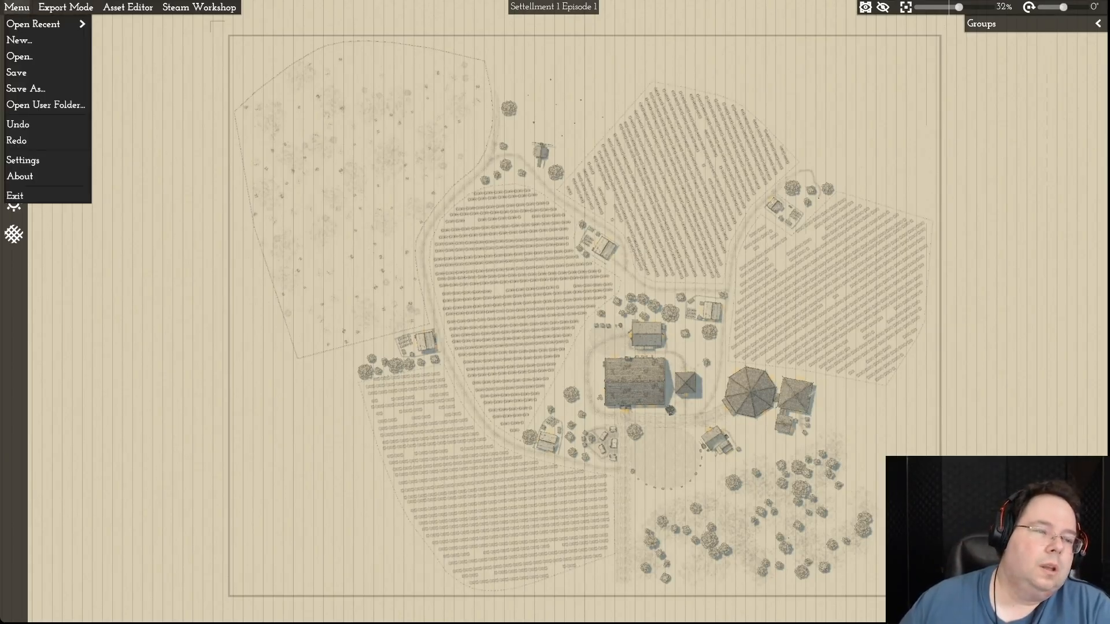
pyautogui.moveTo(35, 24)
pyautogui.click(138, 72)
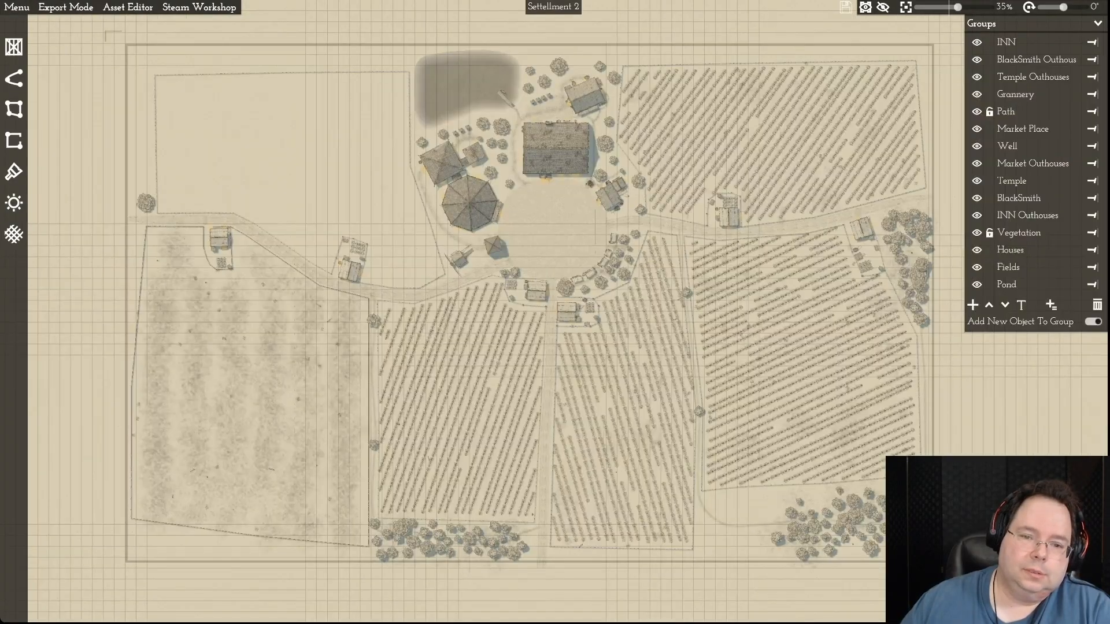
pyautogui.scroll(-3, 695, 341)
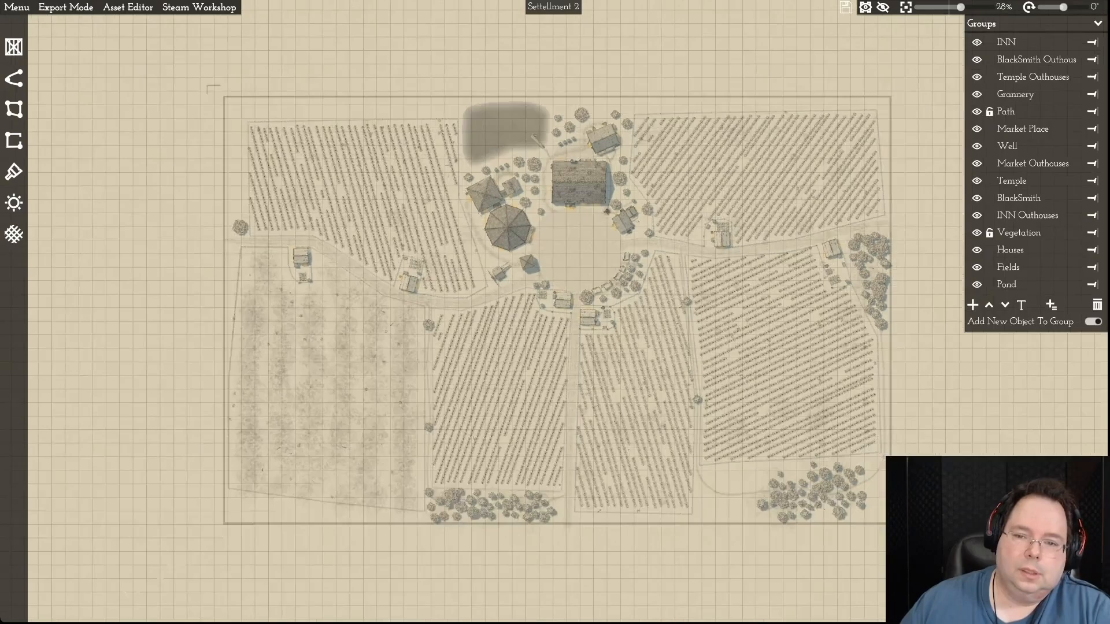
# - Examine how the fields, roads, tree clusters and village centre fill the frame of Settellment 2
pyautogui.scroll(2, 695, 341)
pyautogui.scroll(2, 688, 350)
pyautogui.scroll(-4, 691, 341)
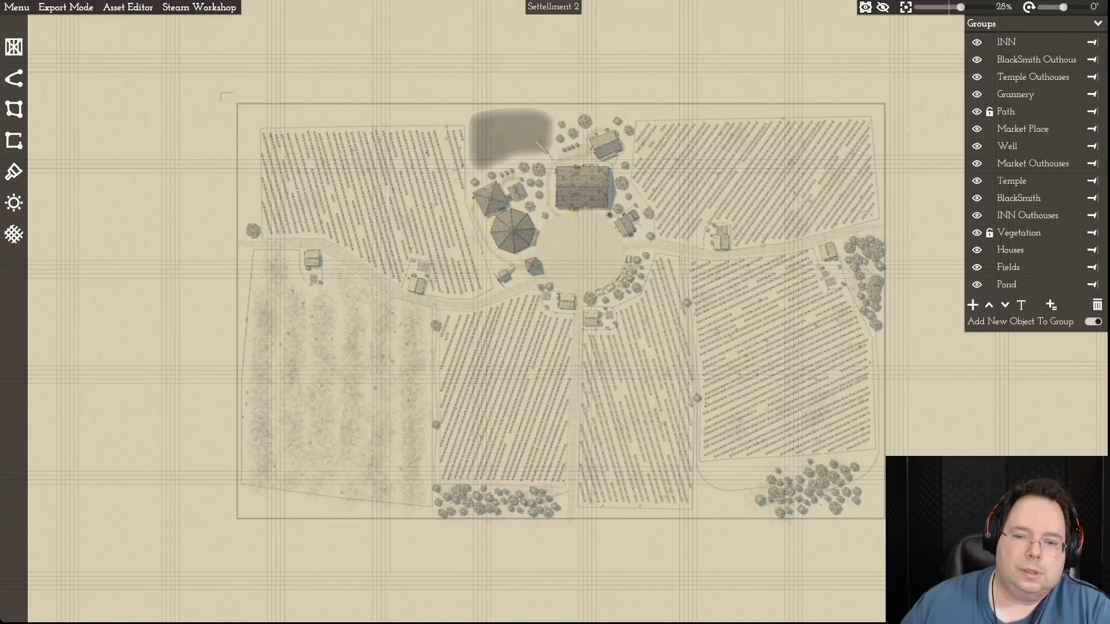
pyautogui.scroll(5, 688, 341)
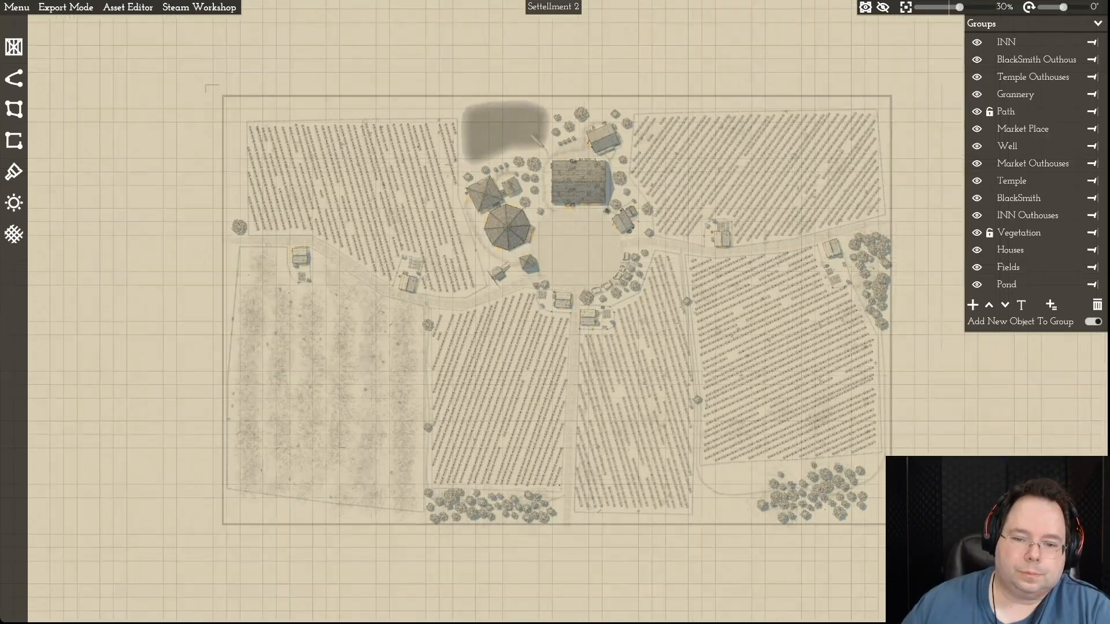
pyautogui.scroll(-4, 686, 338)
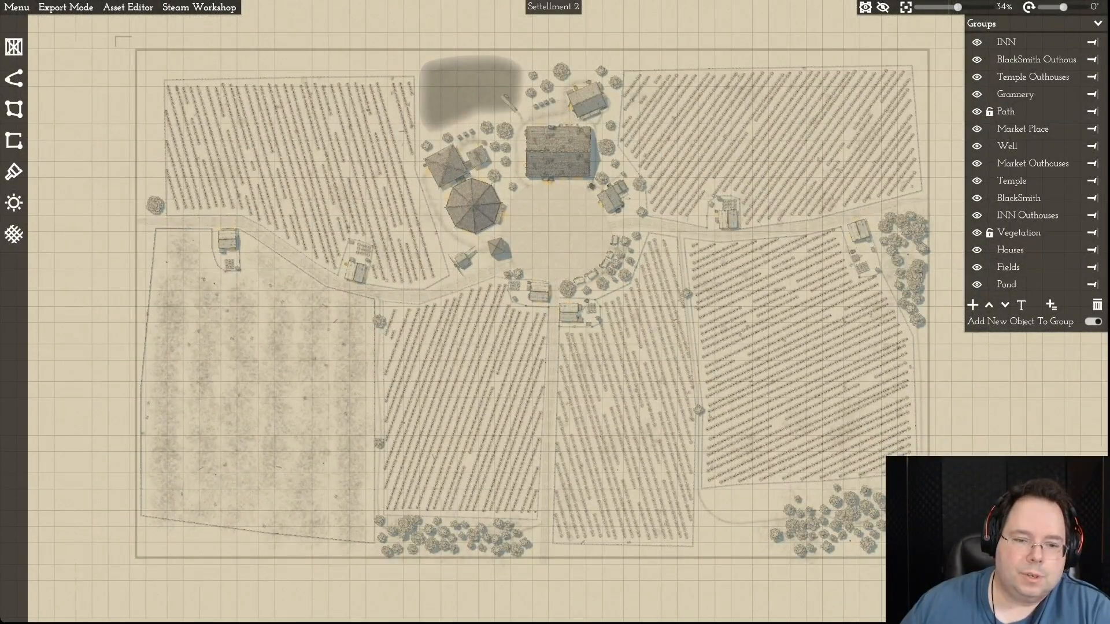
pyautogui.scroll(1, 665, 382)
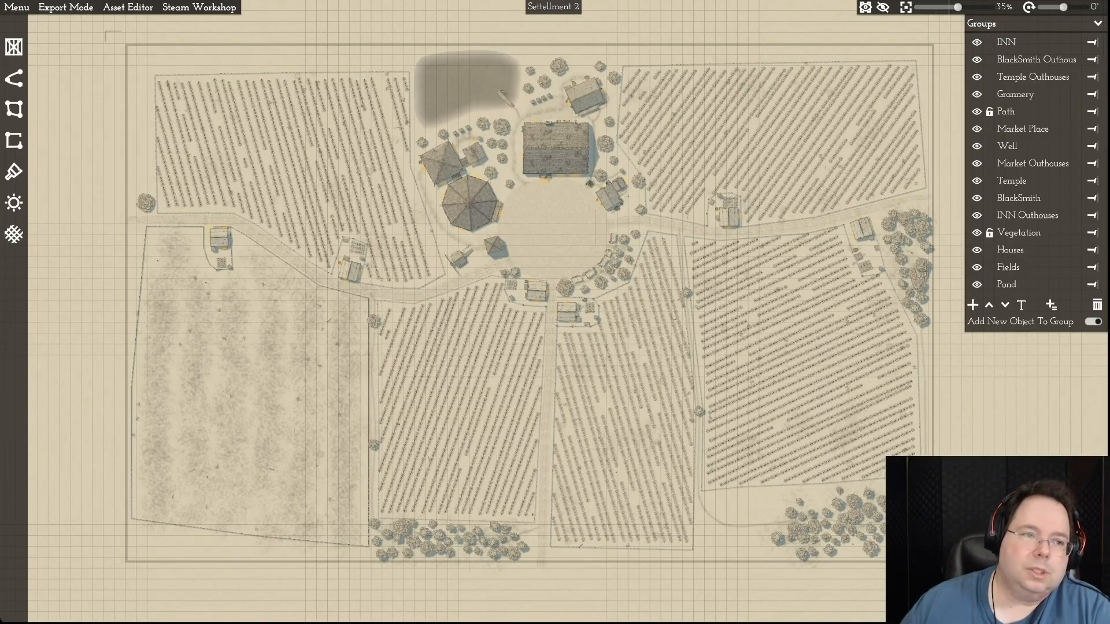
# - Switch back to the recent map Settelment 3 and view its complete frame
pyautogui.click(16, 7)
pyautogui.moveTo(35, 23)
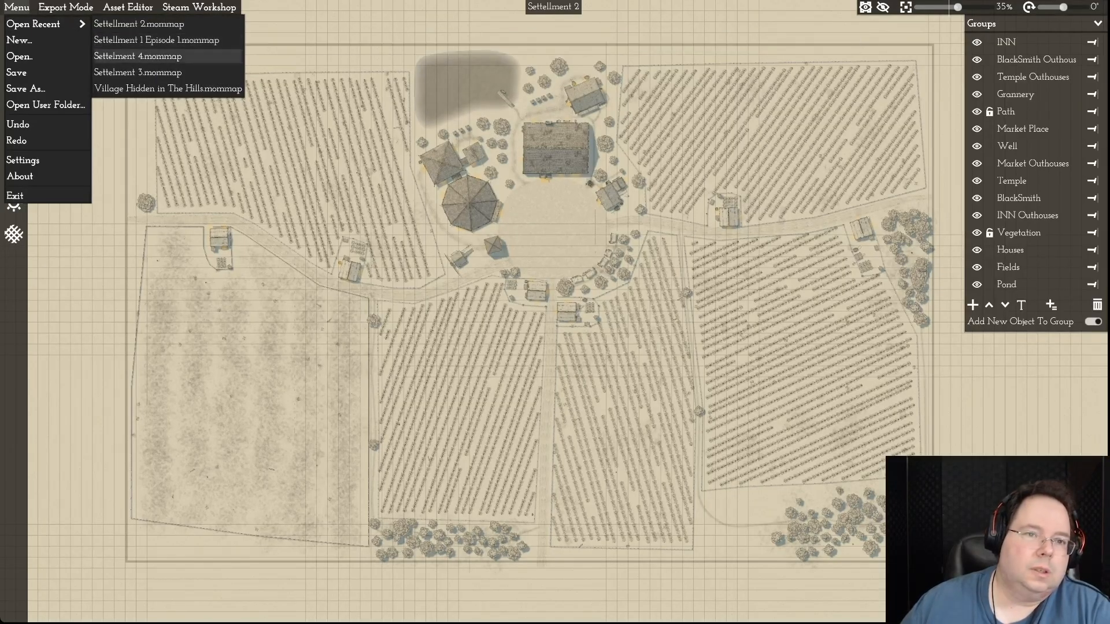
pyautogui.click(137, 73)
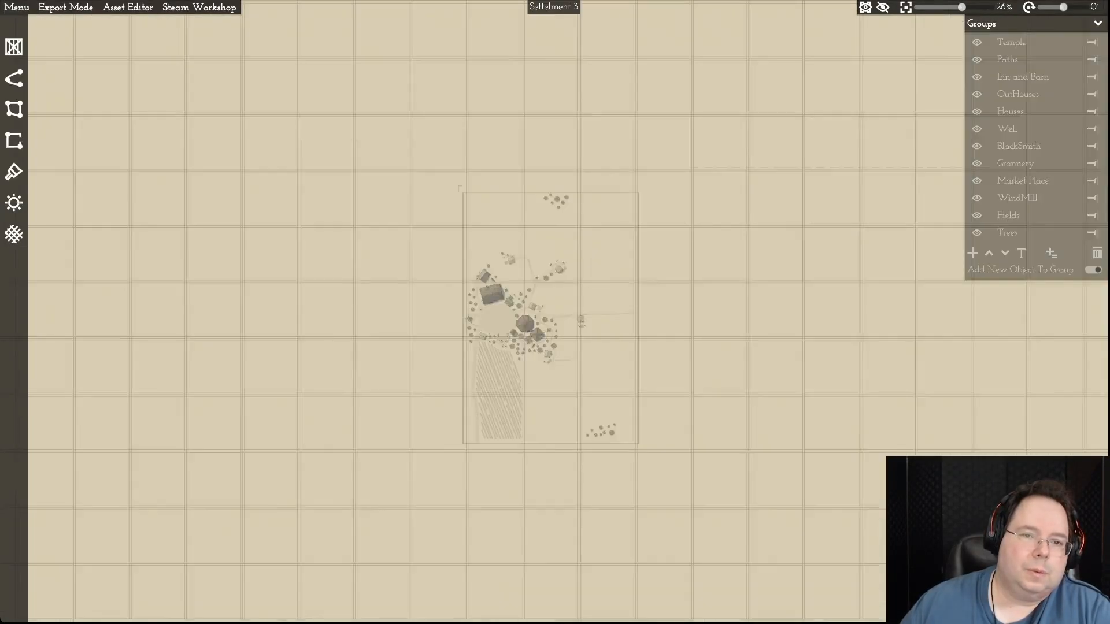
pyautogui.scroll(-2, 237, 136)
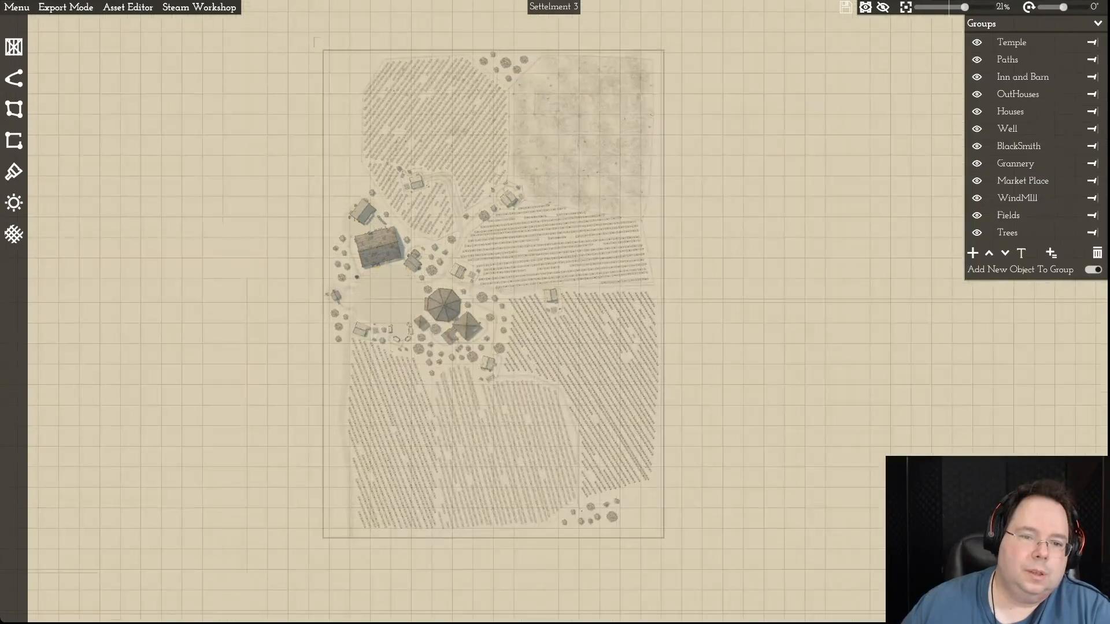
# - Examine the overall arrangement of Settelment 3, including its village buildings, trees and adjoining farmsteads up close
pyautogui.scroll(1, 251, 137)
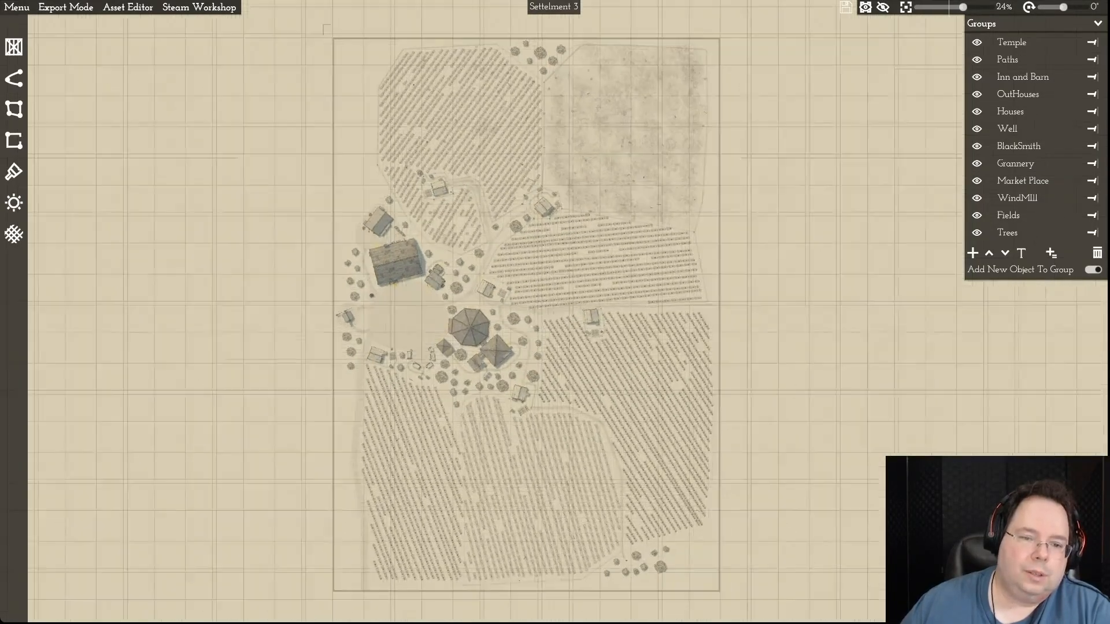
pyautogui.scroll(-1, 240, 124)
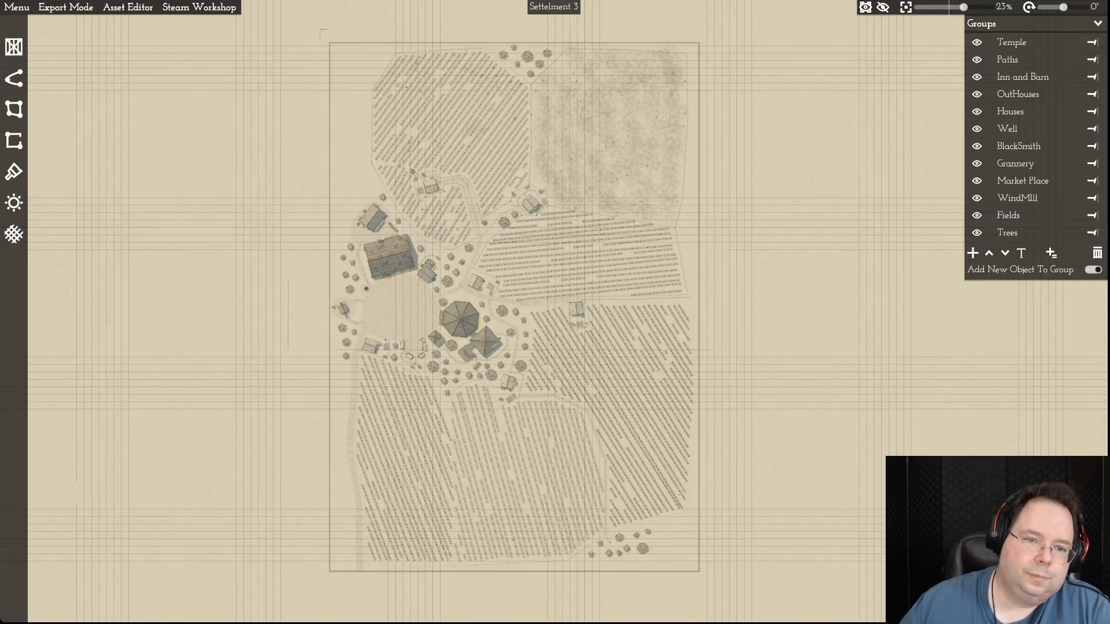
pyautogui.scroll(1, 367, 389)
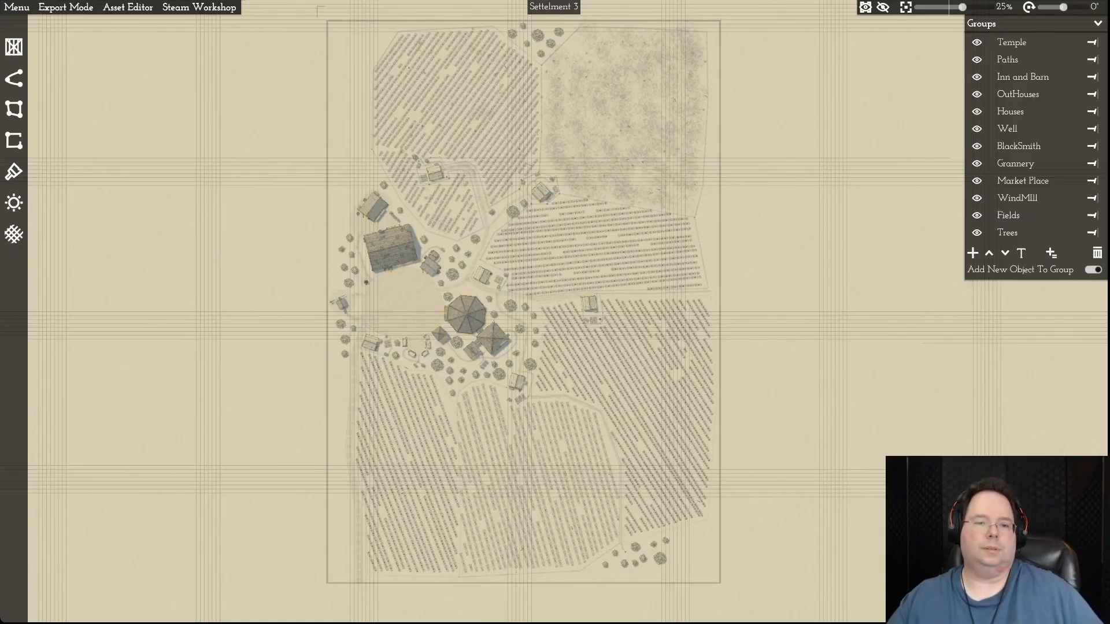
pyautogui.scroll(3, 465, 231)
pyautogui.scroll(10, 486, 223)
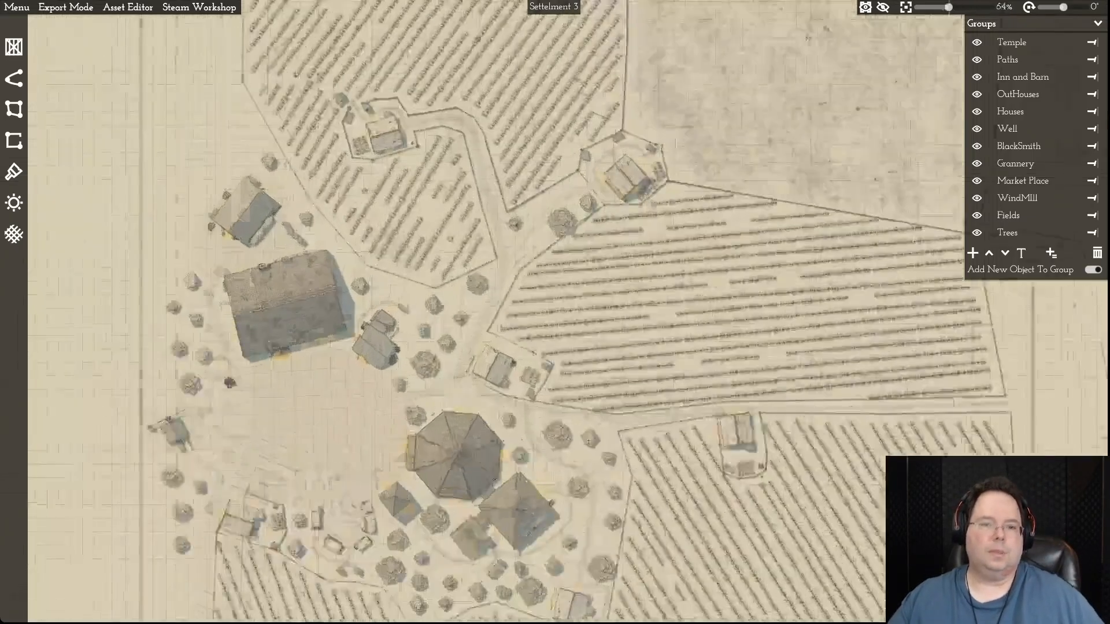
# - Examine the northern crop fields of Settelment 3 with their fenced farmsteads, connecting lanes and the adjoining village buildings
pyautogui.scroll(-3, 487, 224)
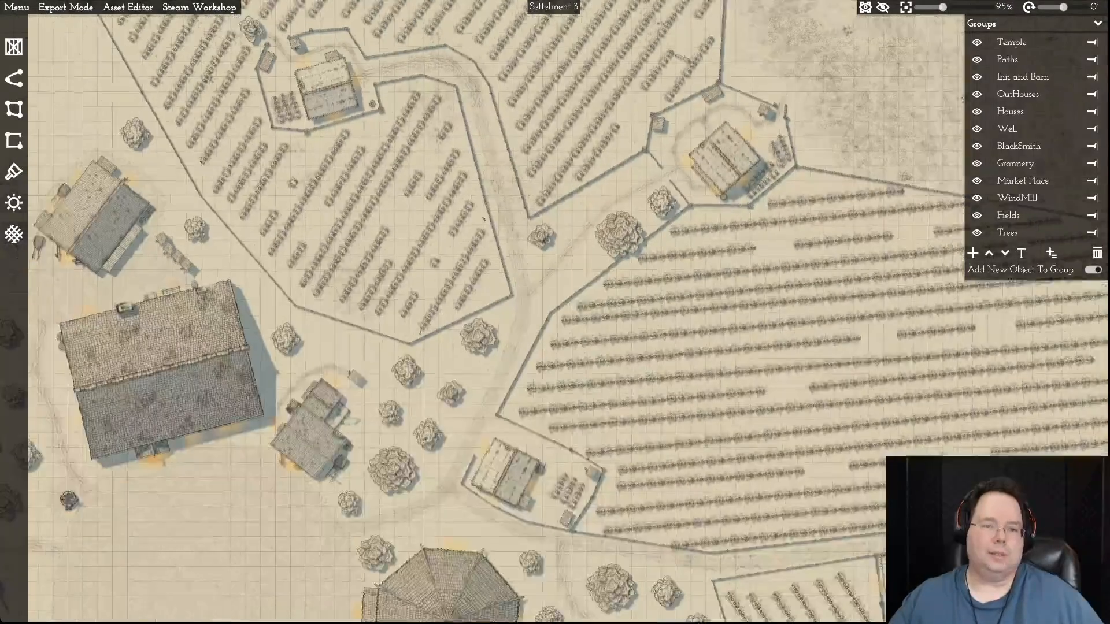
pyautogui.moveTo(487, 223); pyautogui.dragTo(484, 342)
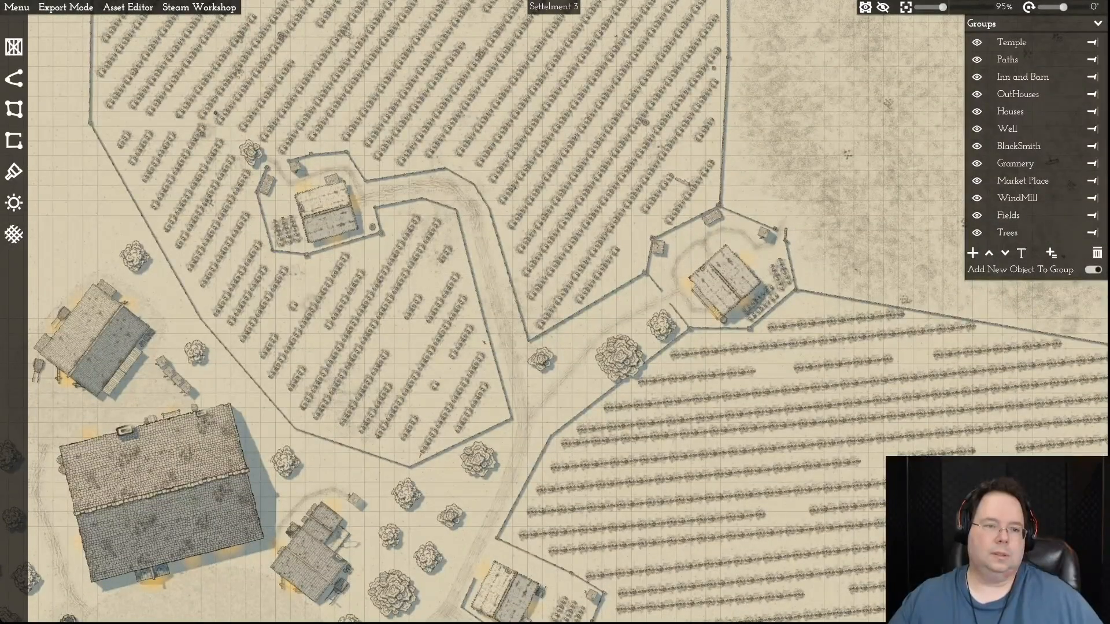
pyautogui.scroll(-4, 422, 198)
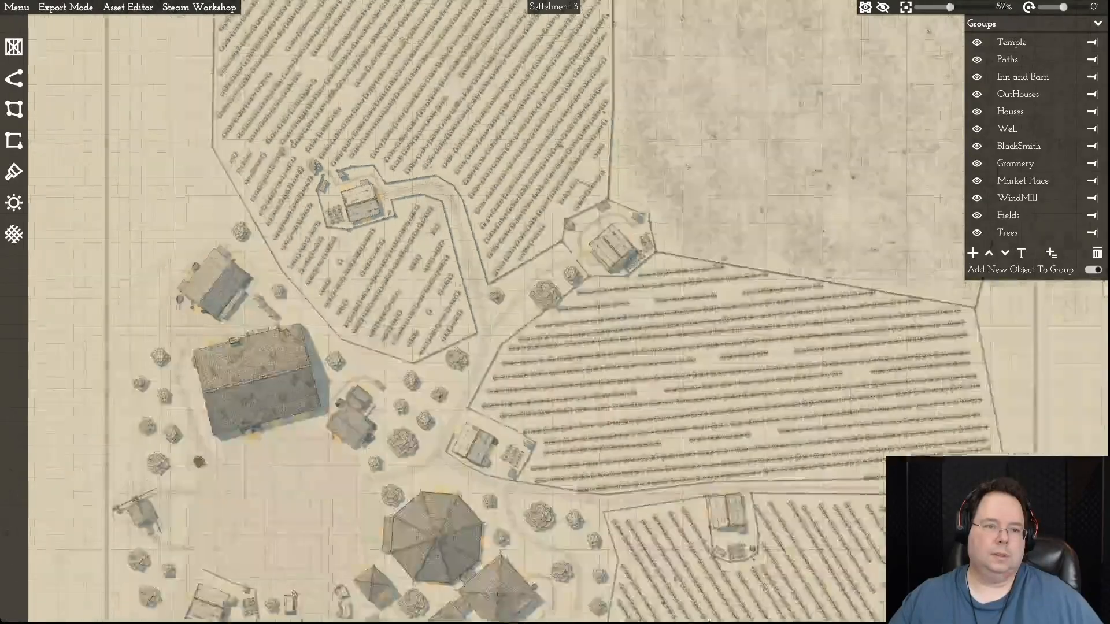
pyautogui.moveTo(422, 198); pyautogui.dragTo(422, 413)
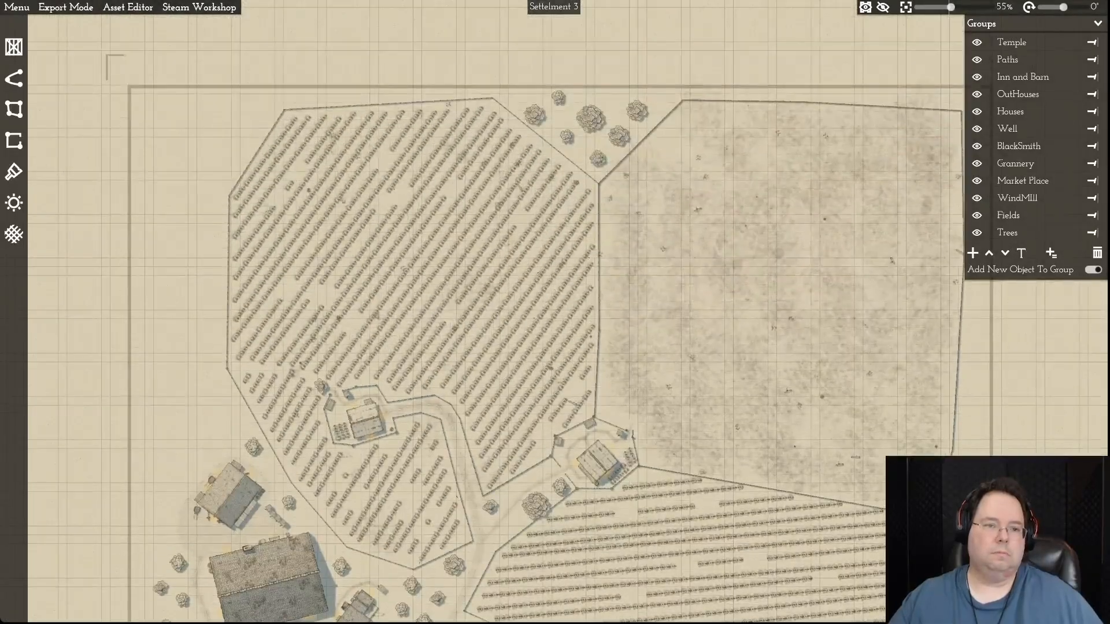
pyautogui.scroll(-3, 420, 191)
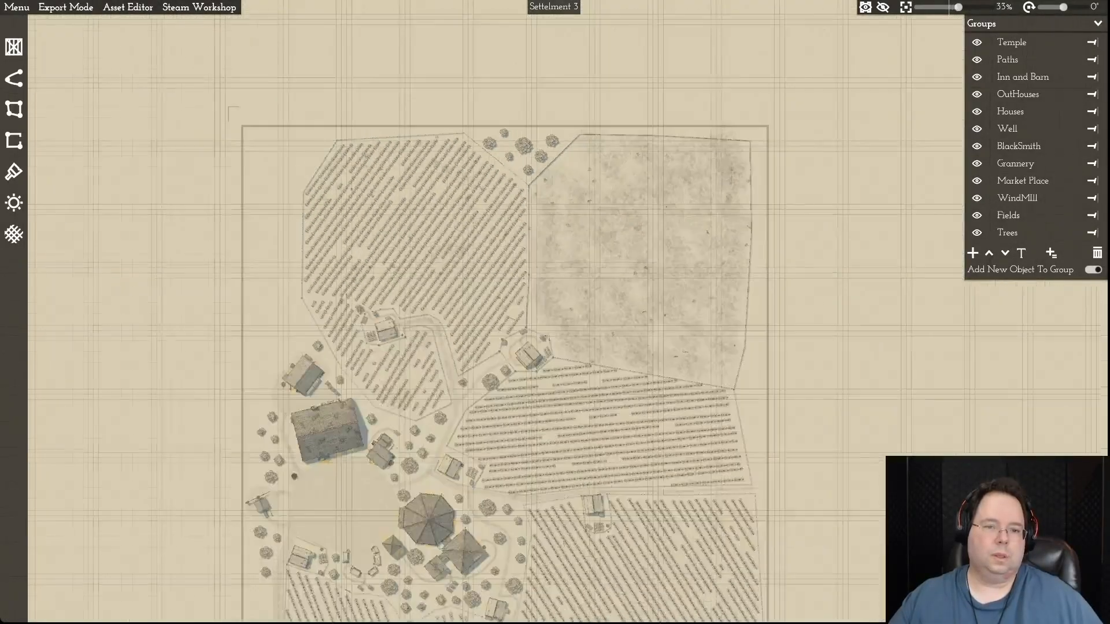
pyautogui.scroll(5, 419, 578)
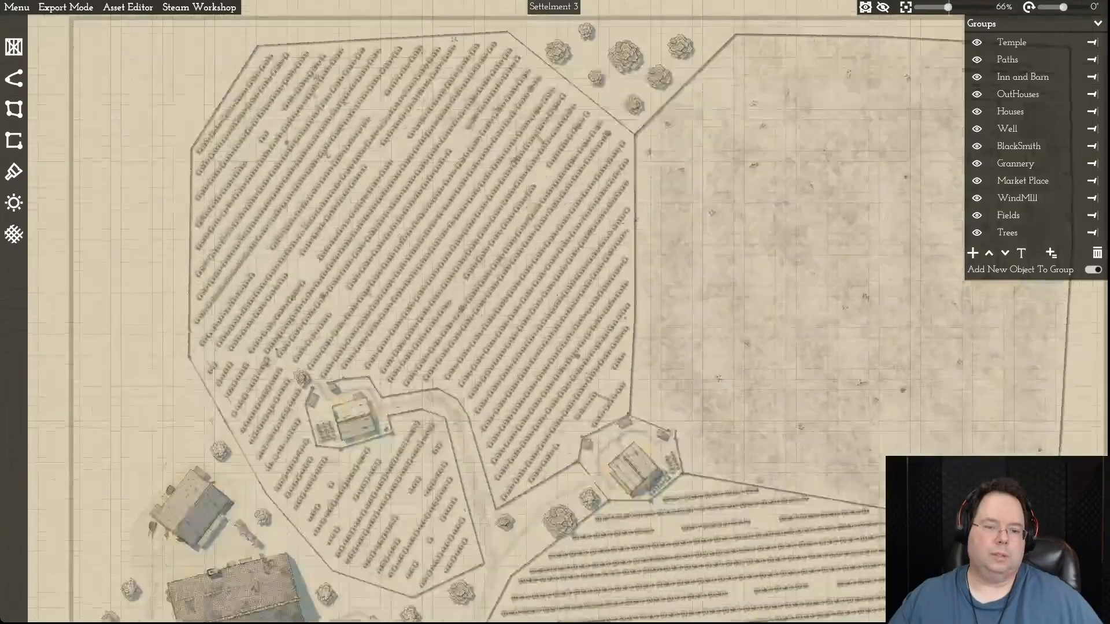
pyautogui.press('s')
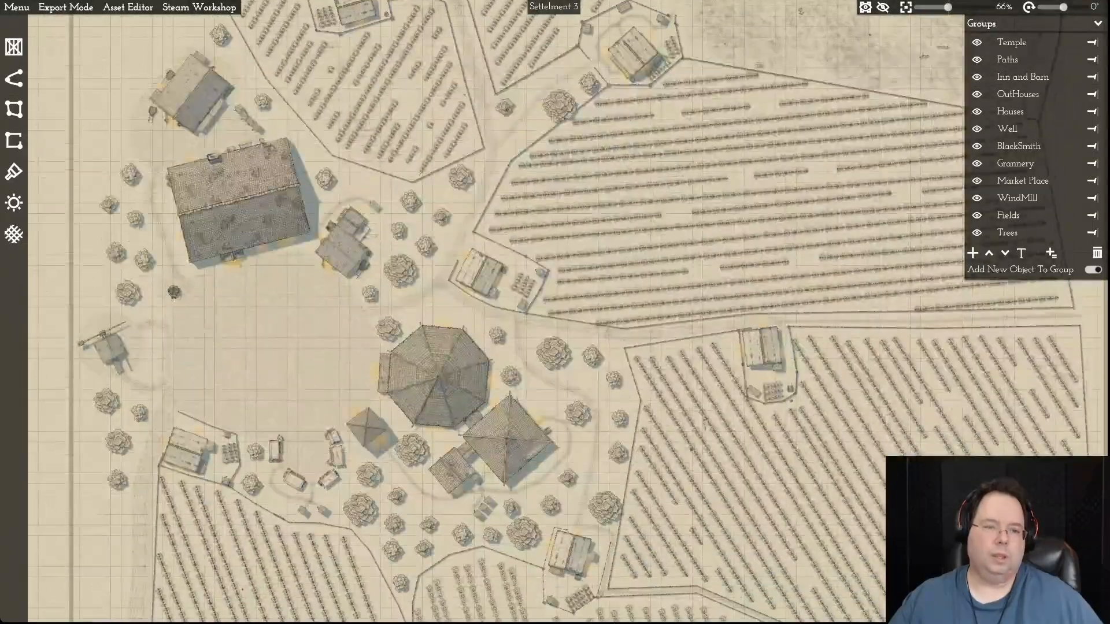
pyautogui.press('w')
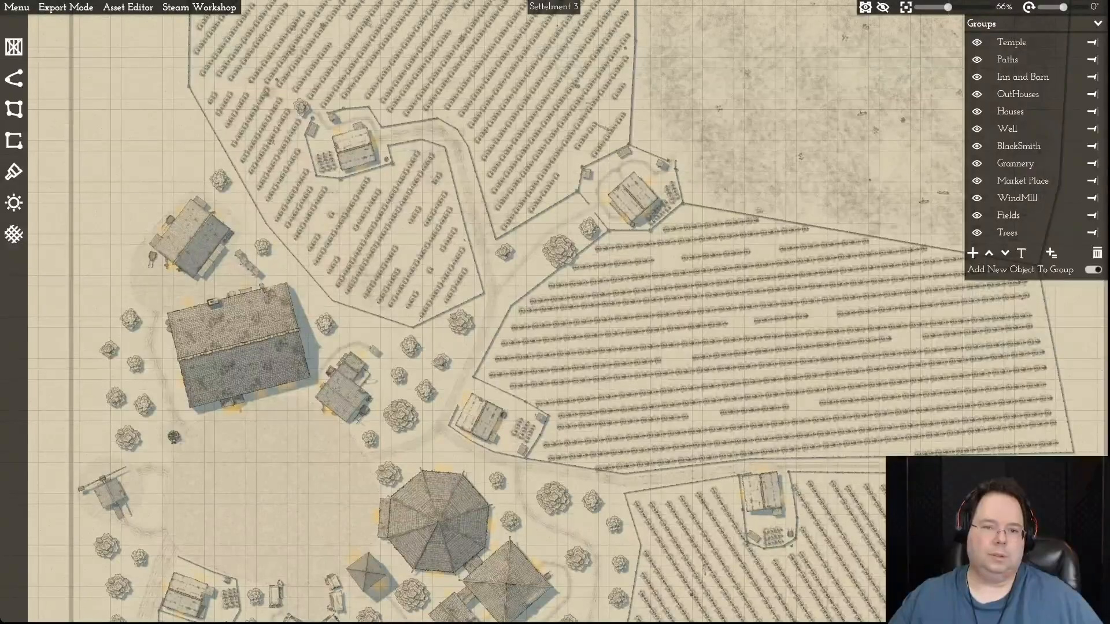
pyautogui.press('w')
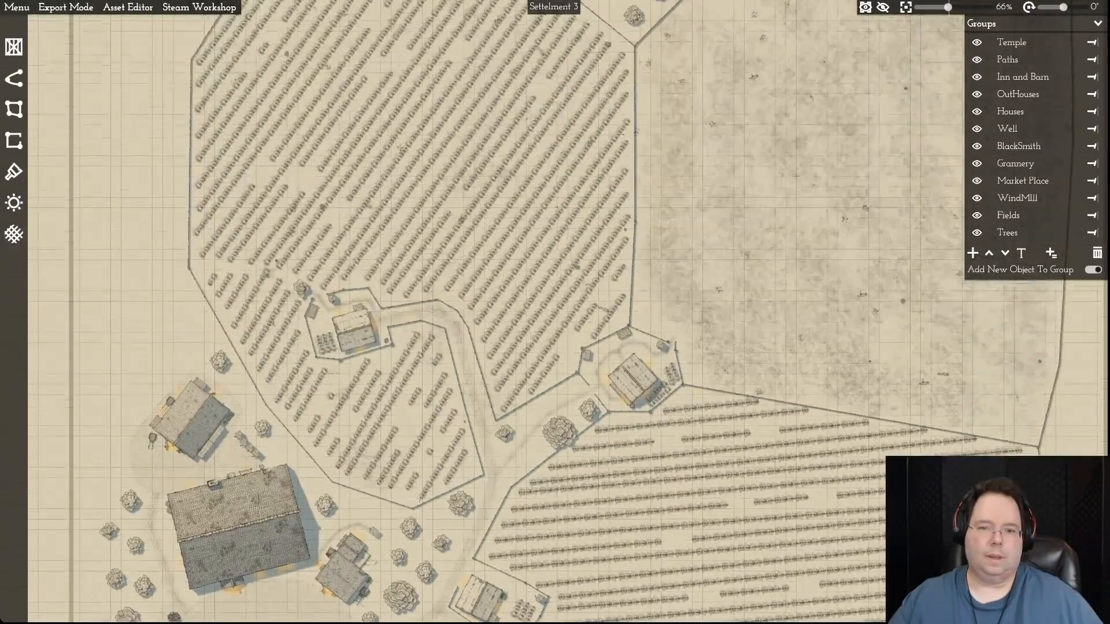
# - Examine the bare field in the north-east corner of Settelment 3 and how it borders the neighbouring crop fields
pyautogui.press('d')
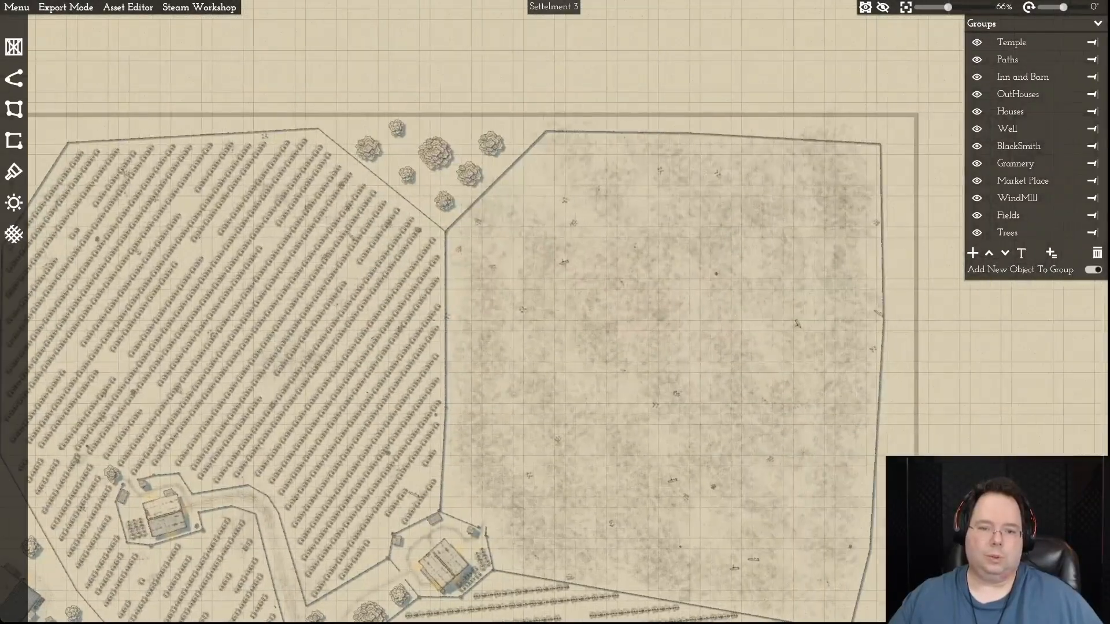
pyautogui.press('s')
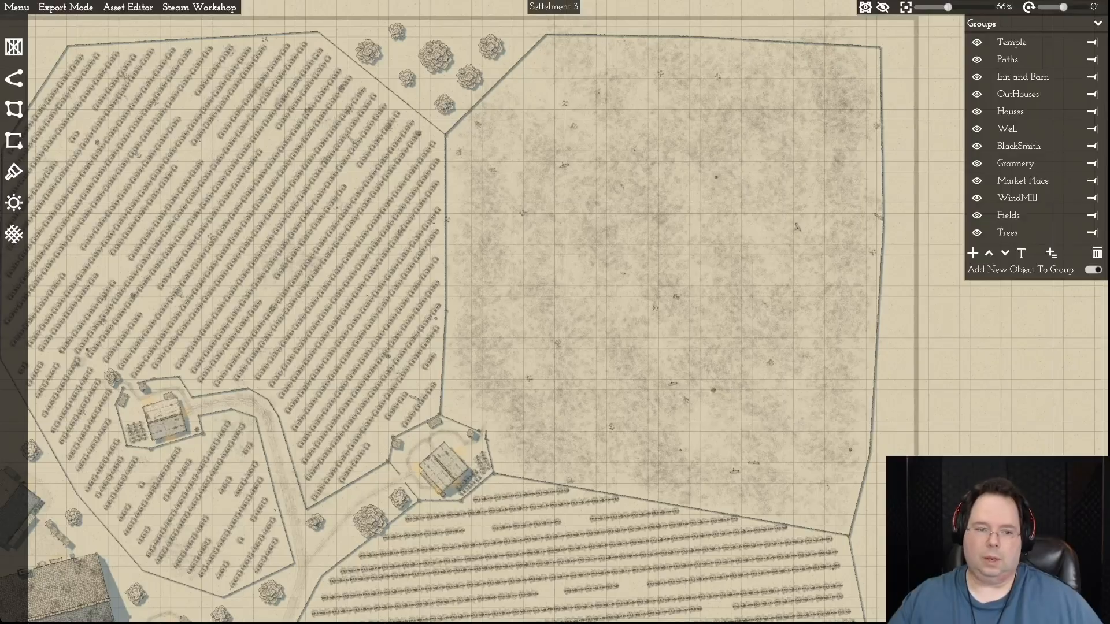
pyautogui.press('a')
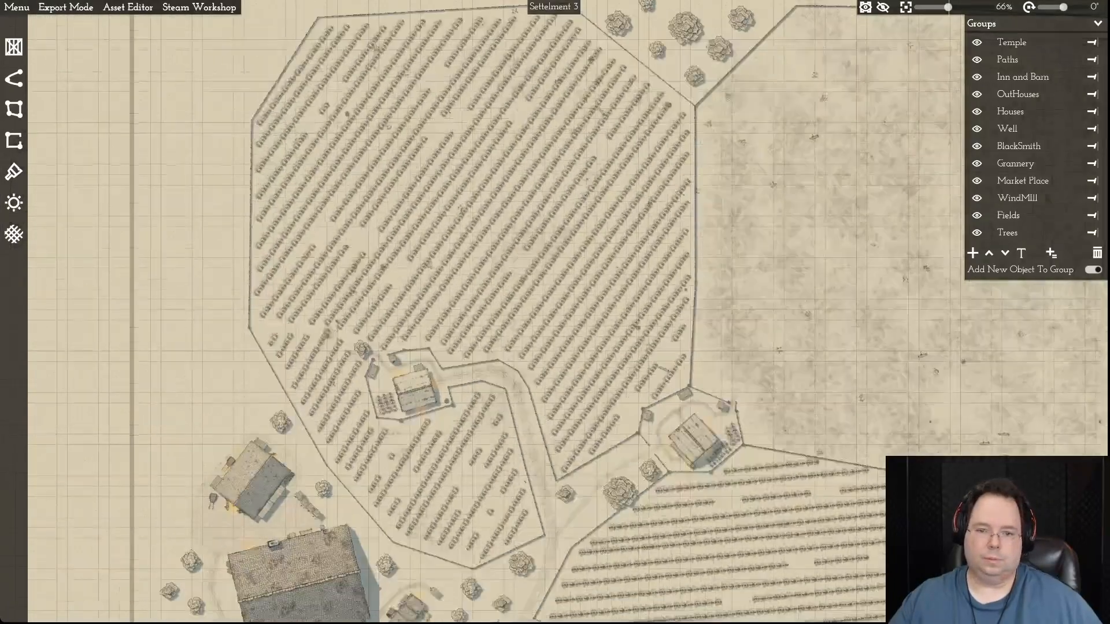
pyautogui.press('s')
pyautogui.press('w')
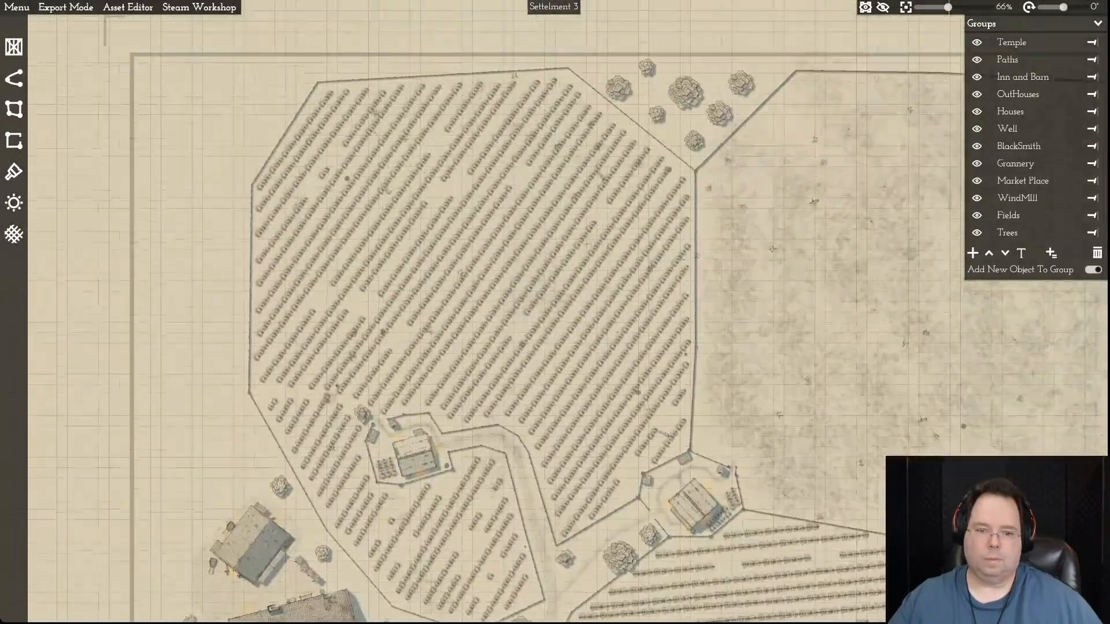
pyautogui.press('s')
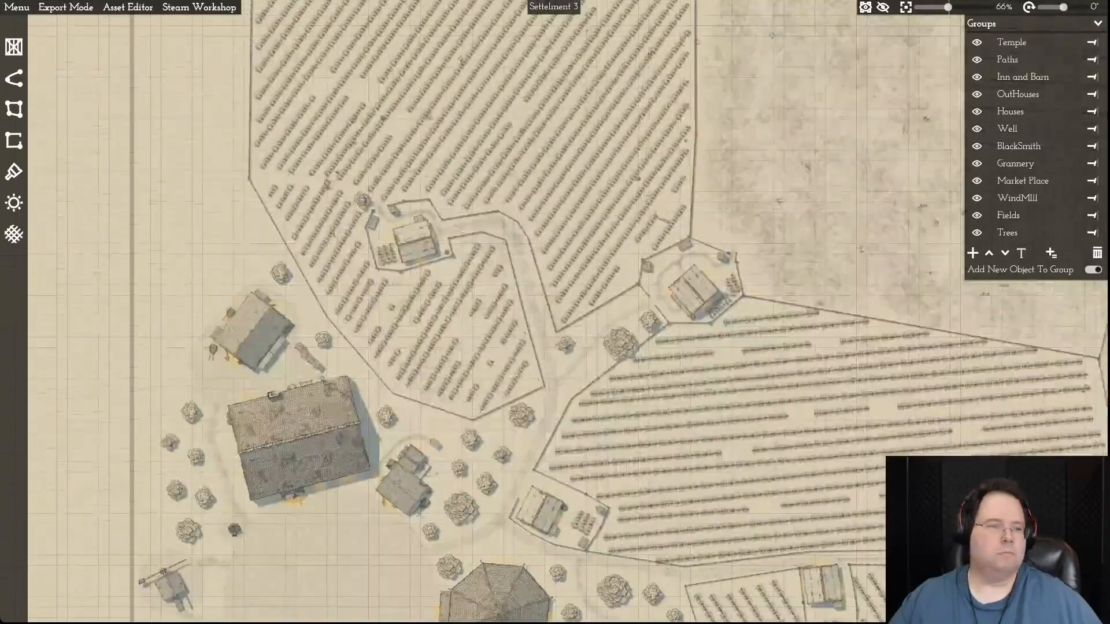
pyautogui.press('w')
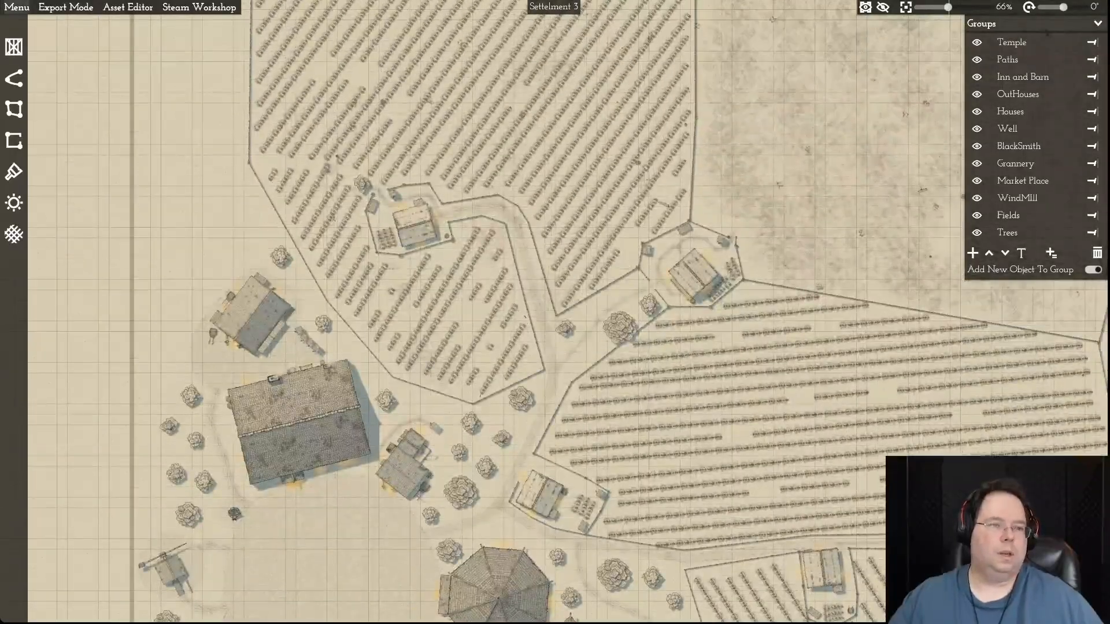
# - Switch to the recent map Settelment 4
pyautogui.click(17, 7)
pyautogui.moveTo(35, 24)
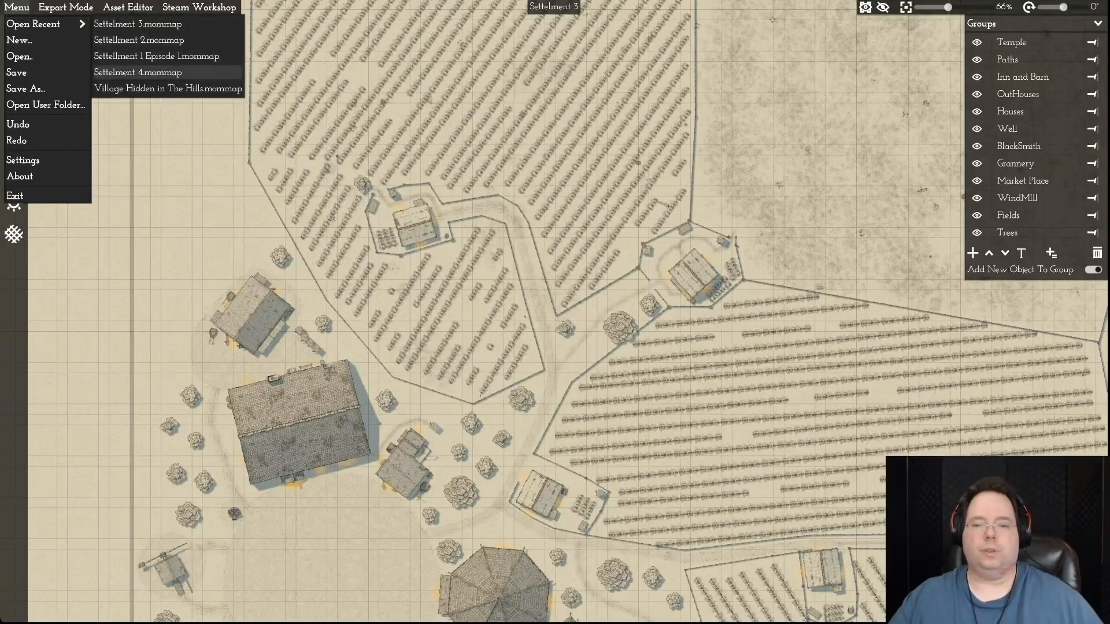
pyautogui.click(137, 73)
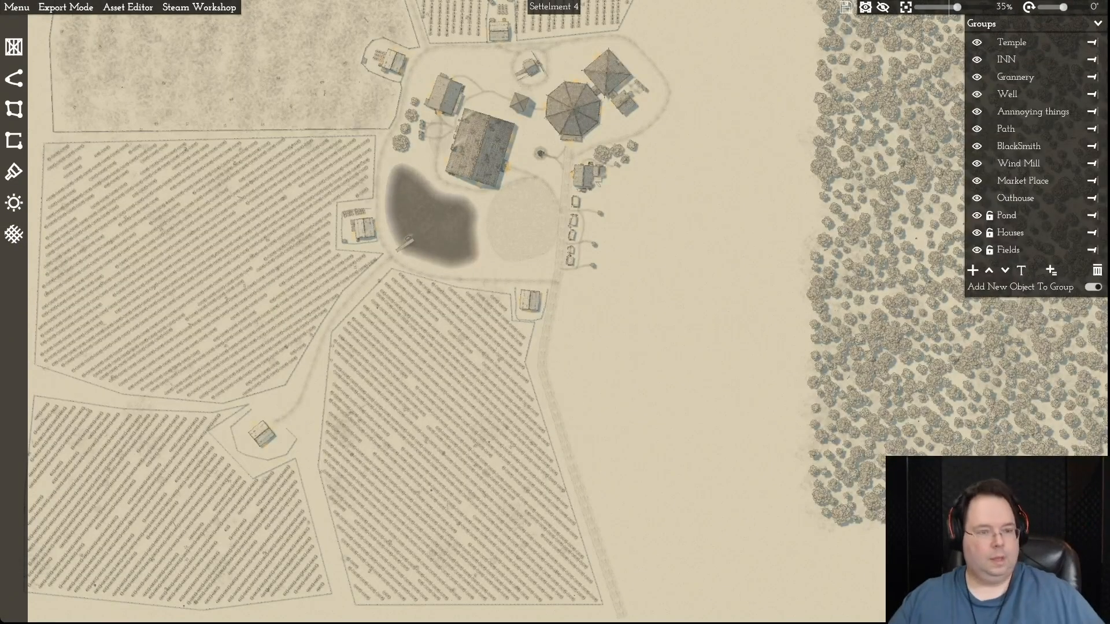
# - Delete the south-western farmstead of Settelment 4: its crop field plot, the farmhouse and the fence path around the house
pyautogui.press('a')
pyautogui.click(307, 503)
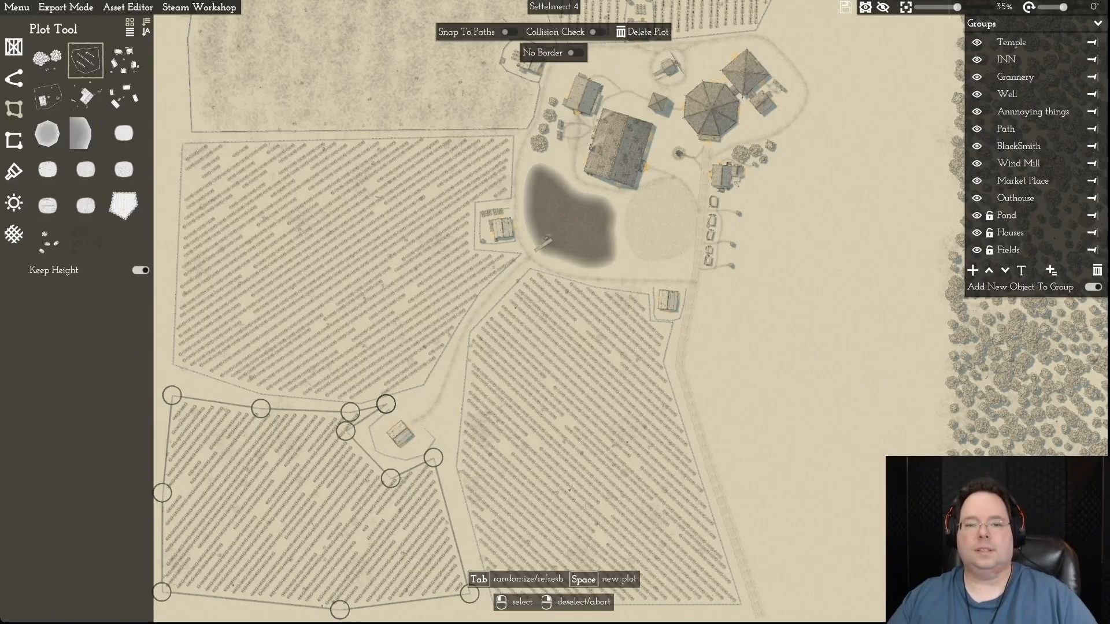
pyautogui.press('Delete')
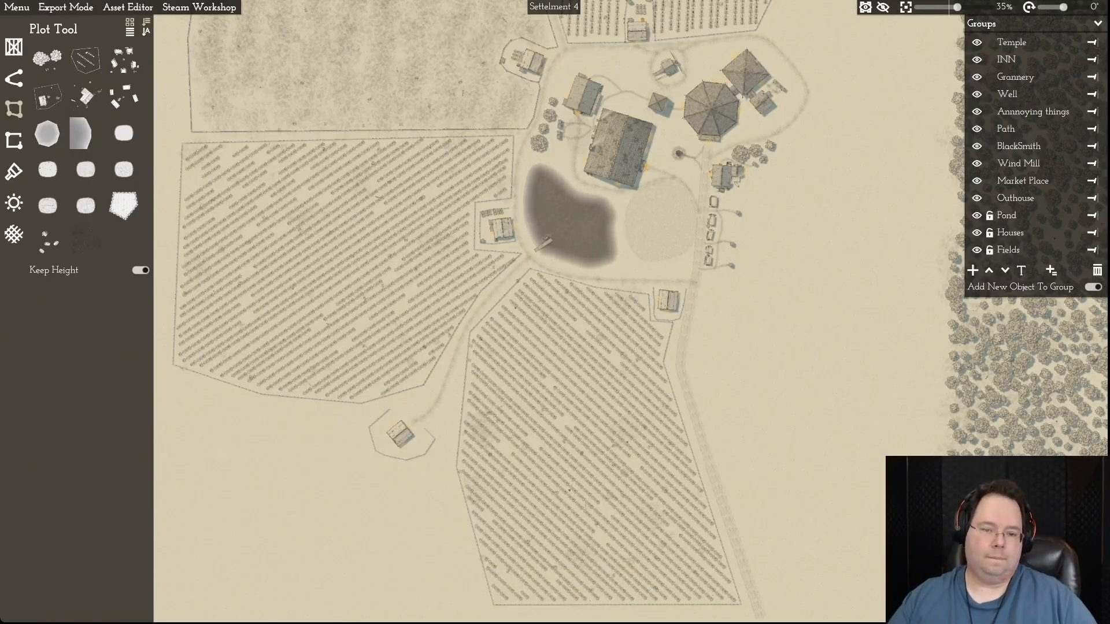
pyautogui.click(400, 434)
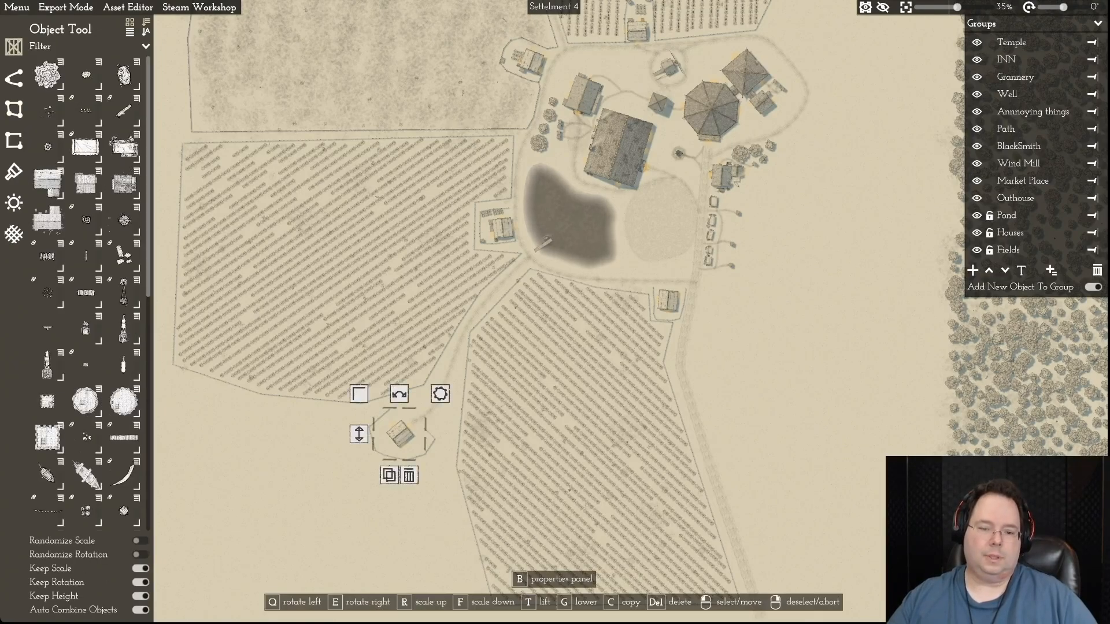
pyautogui.click(409, 475)
pyautogui.click(425, 454)
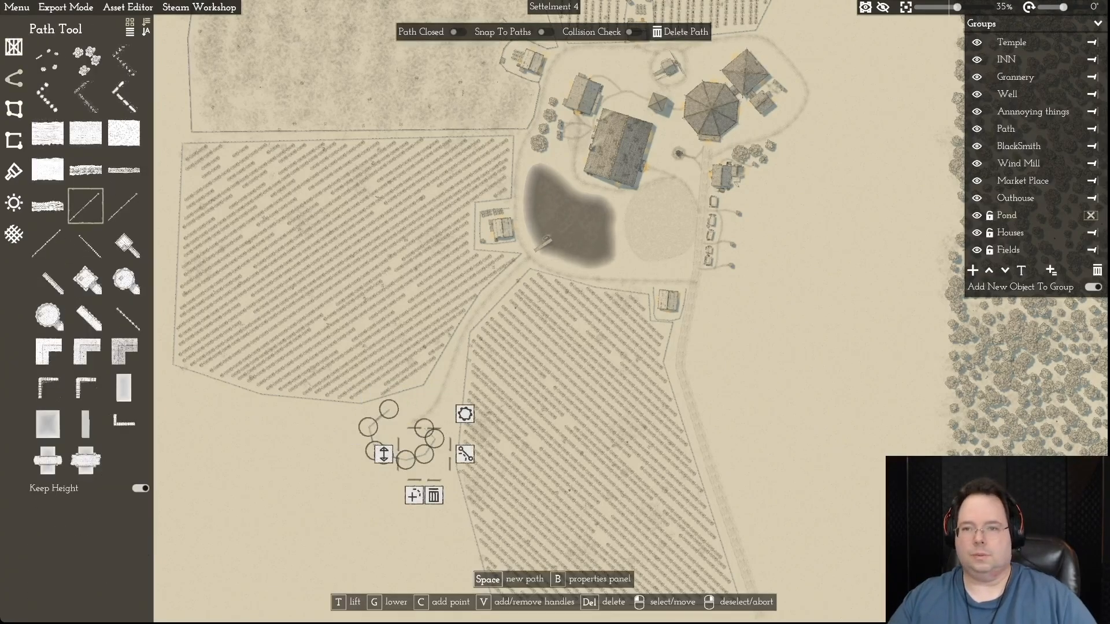
pyautogui.click(680, 31)
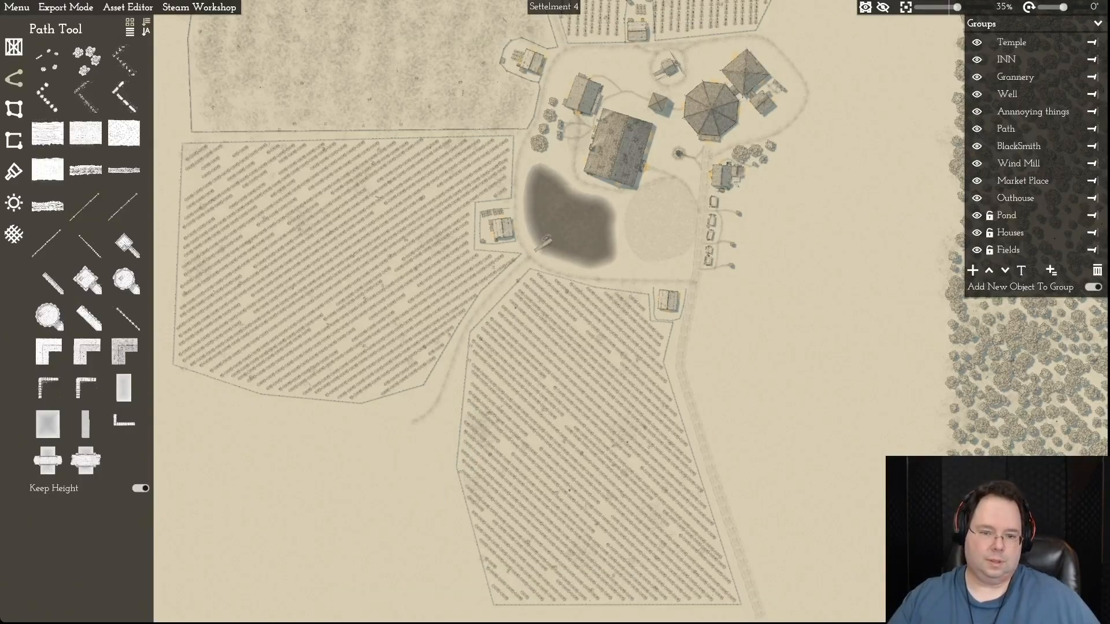
# - Examine the remaining layout of Settelment 4, from the southern fields to the northern fields and the forest in the east
pyautogui.press('a')
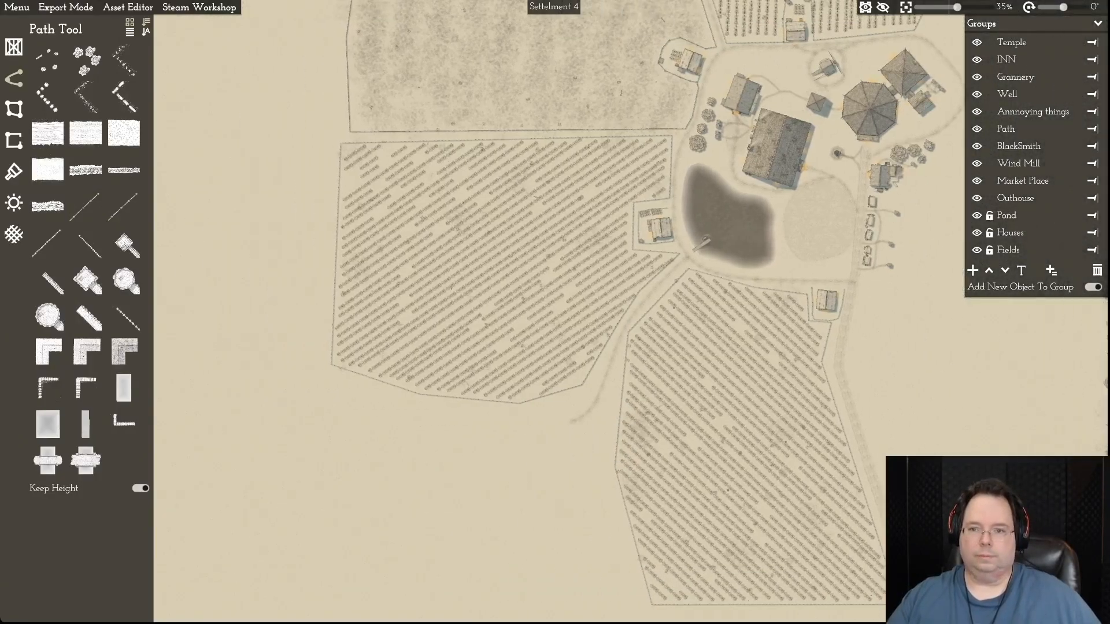
pyautogui.scroll(-2, 554, 312)
pyautogui.press('w')
pyautogui.press('d')
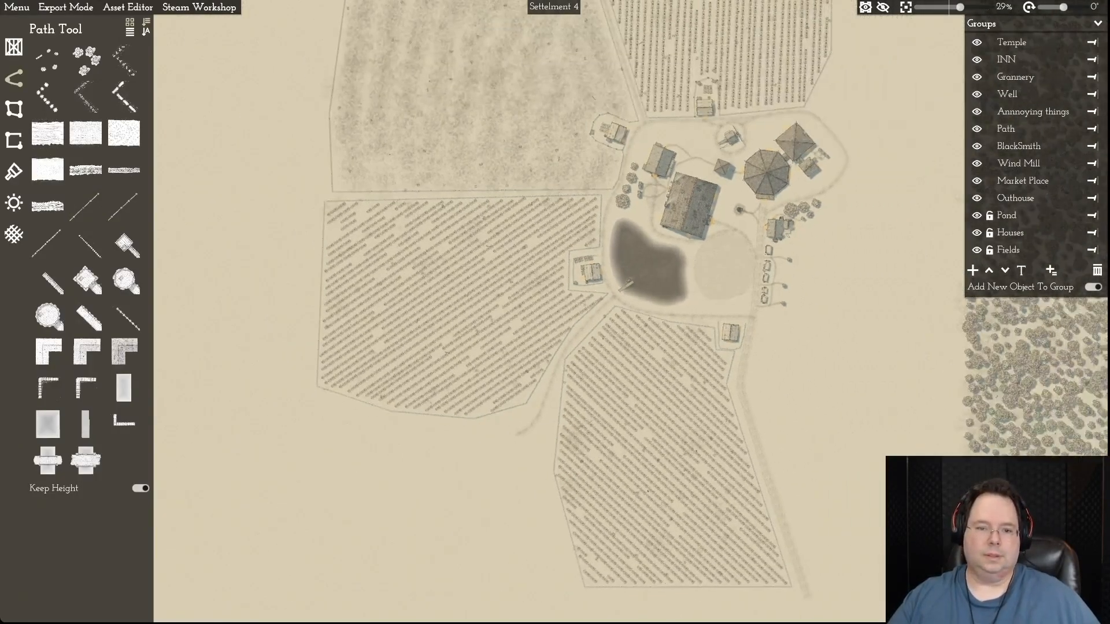
pyautogui.press('w')
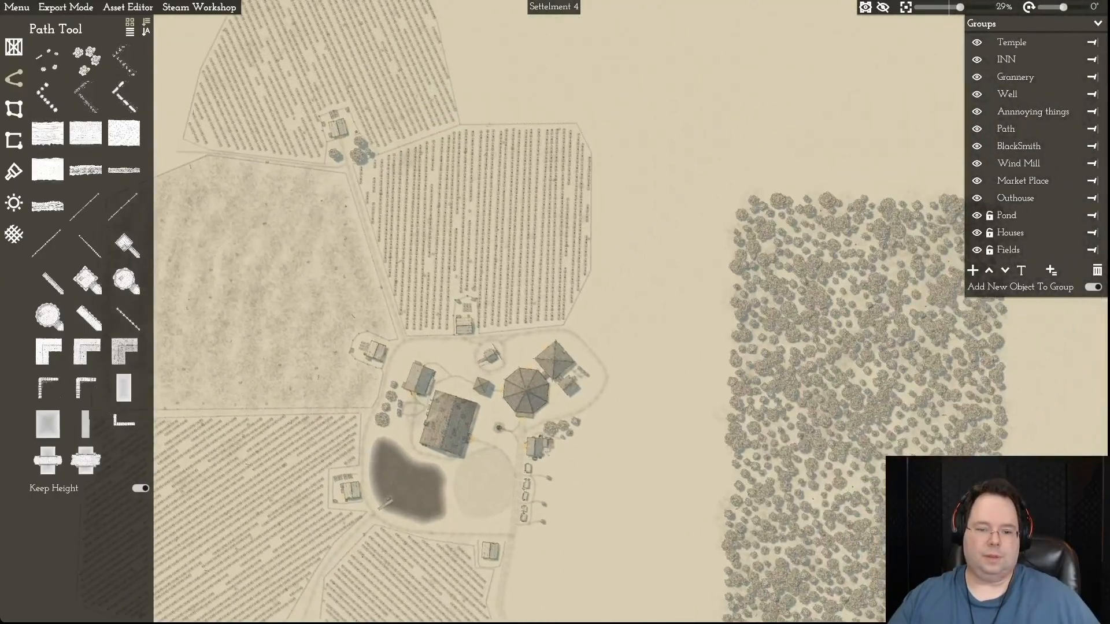
pyautogui.press('w')
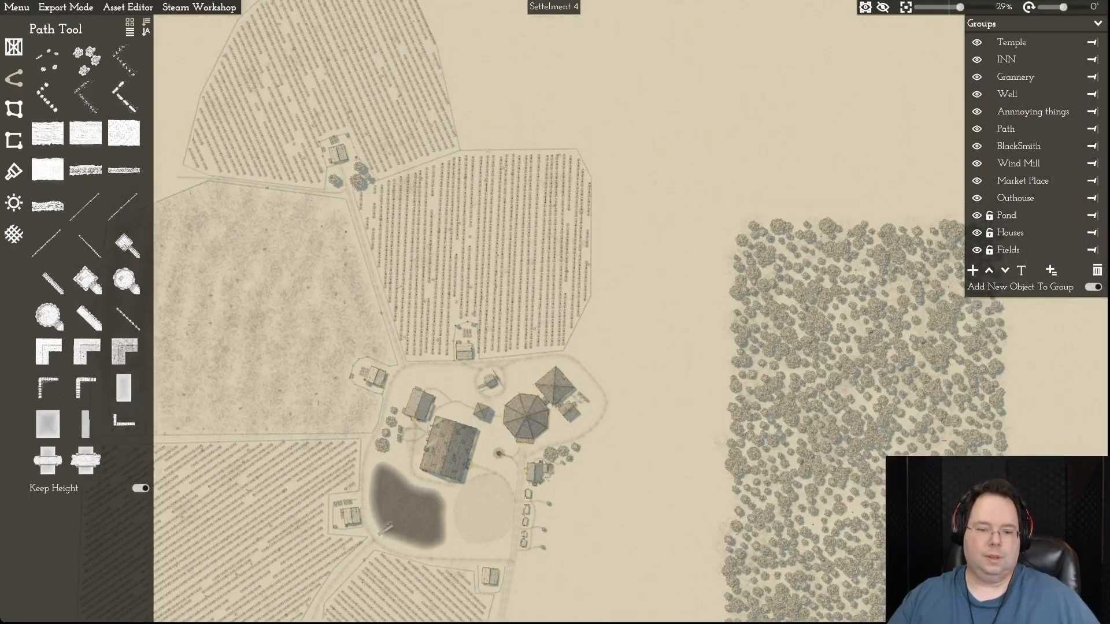
pyautogui.press('s')
pyautogui.press('a')
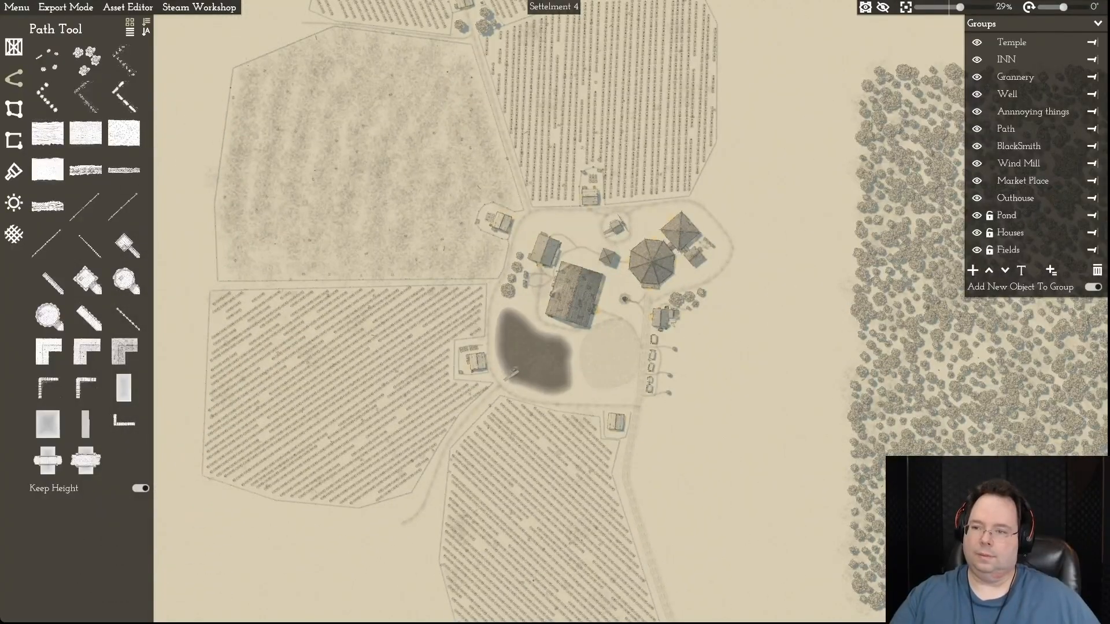
# - Unlock the Path group and delete the dirt path running south-west from the pond between the two crop fields
pyautogui.click(989, 129)
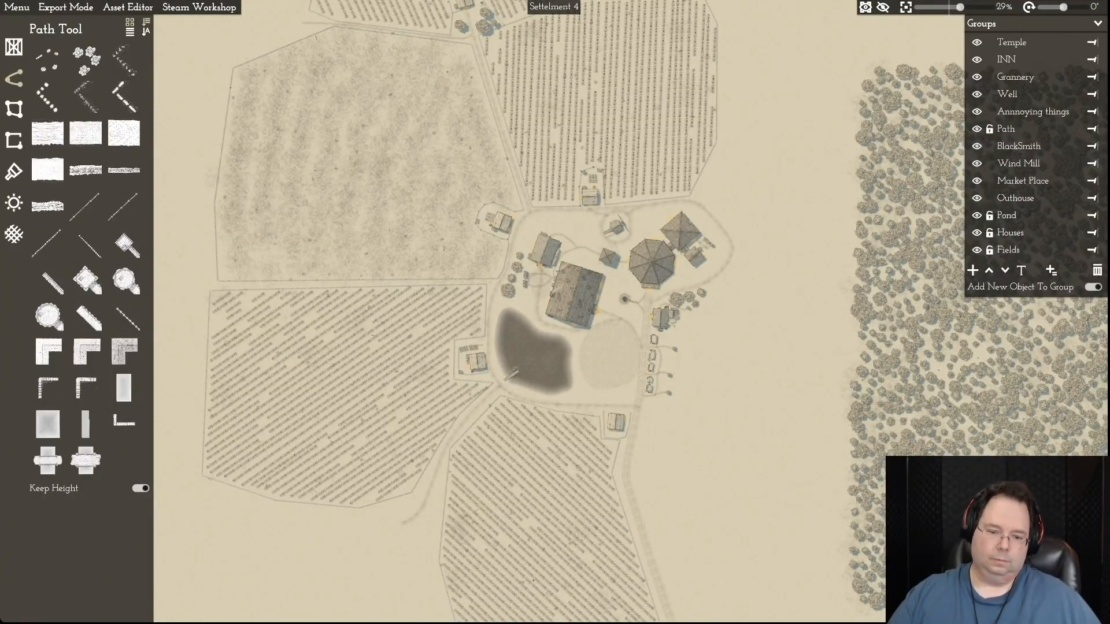
pyautogui.click(415, 515)
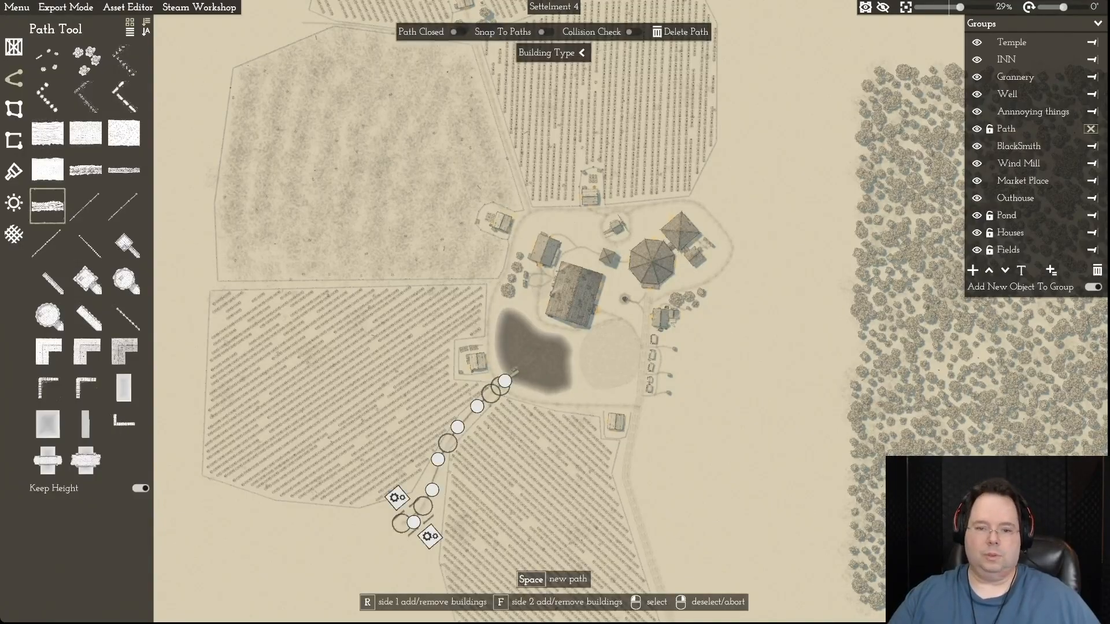
pyautogui.press('Delete')
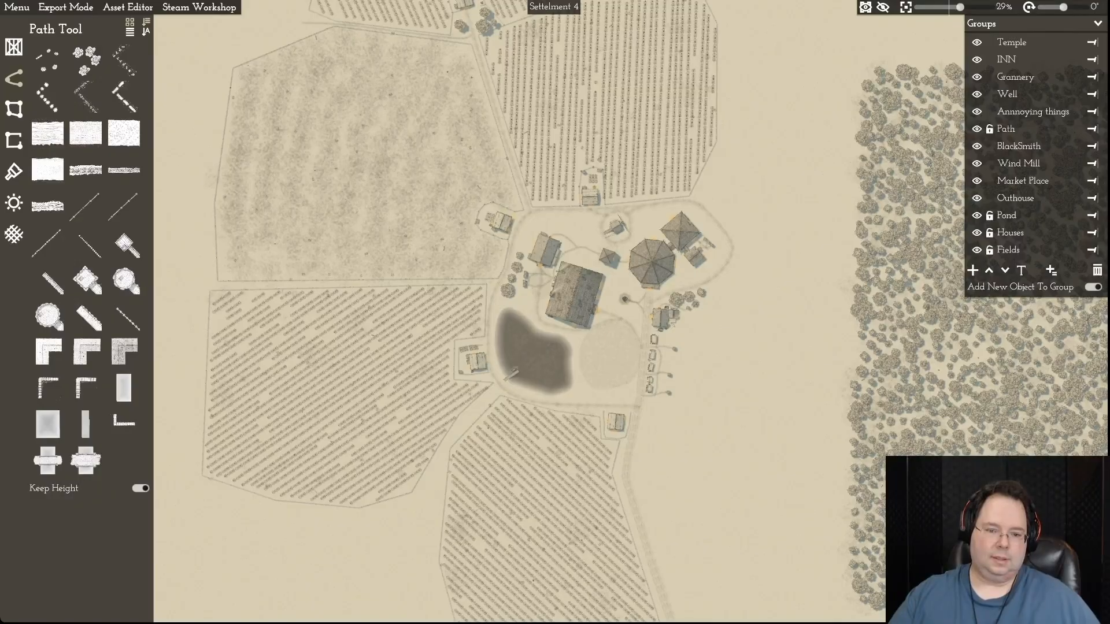
# - Examine the village centre around the pond in Settelment 4 and the fields surrounding it
pyautogui.scroll(5, 428, 521)
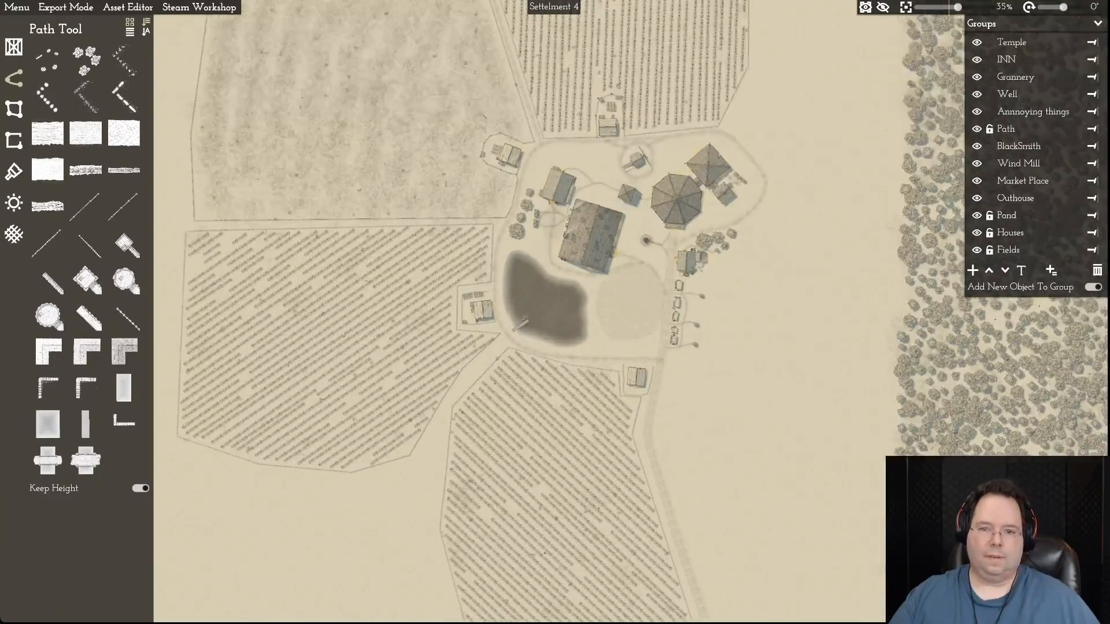
pyautogui.scroll(1, 492, 454)
pyautogui.press('d')
pyautogui.press('w')
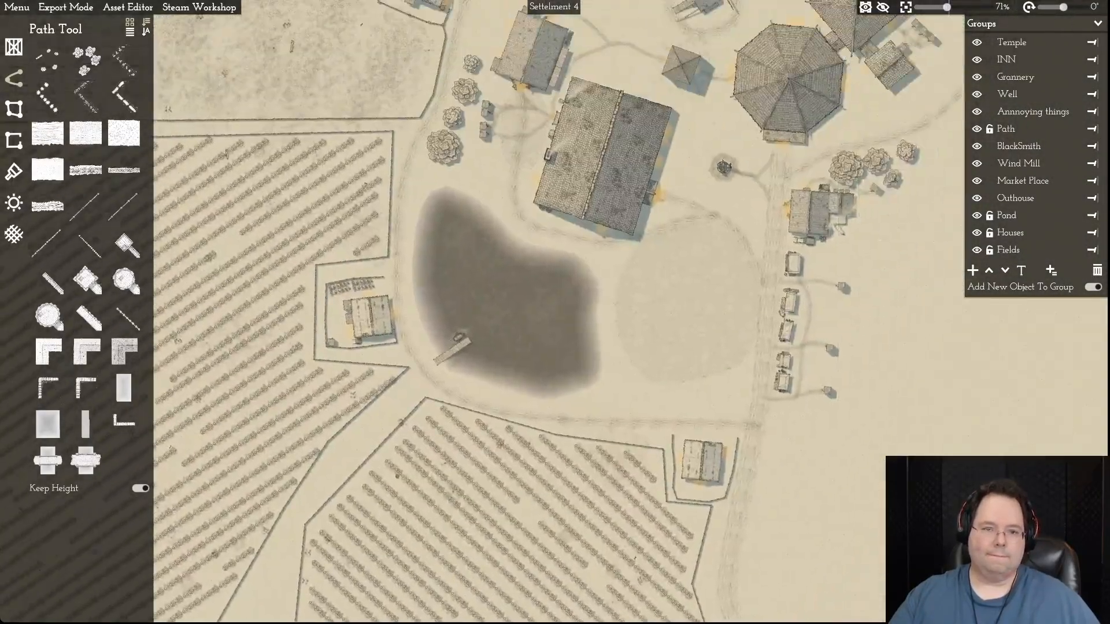
pyautogui.press('w')
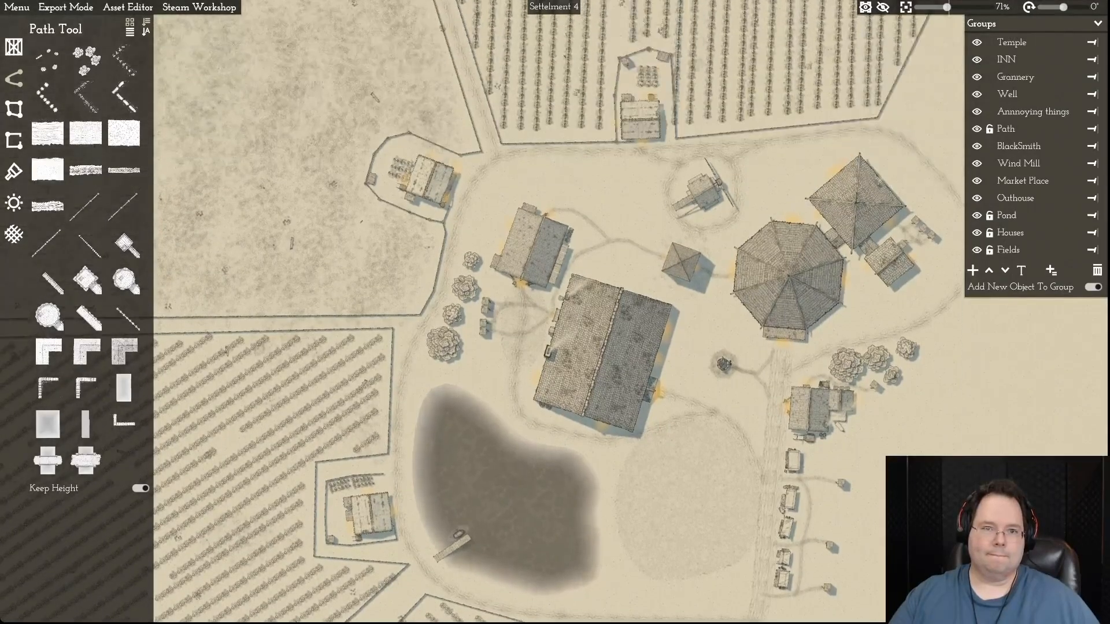
pyautogui.scroll(-5, 448, 492)
pyautogui.press('w')
pyautogui.press('a')
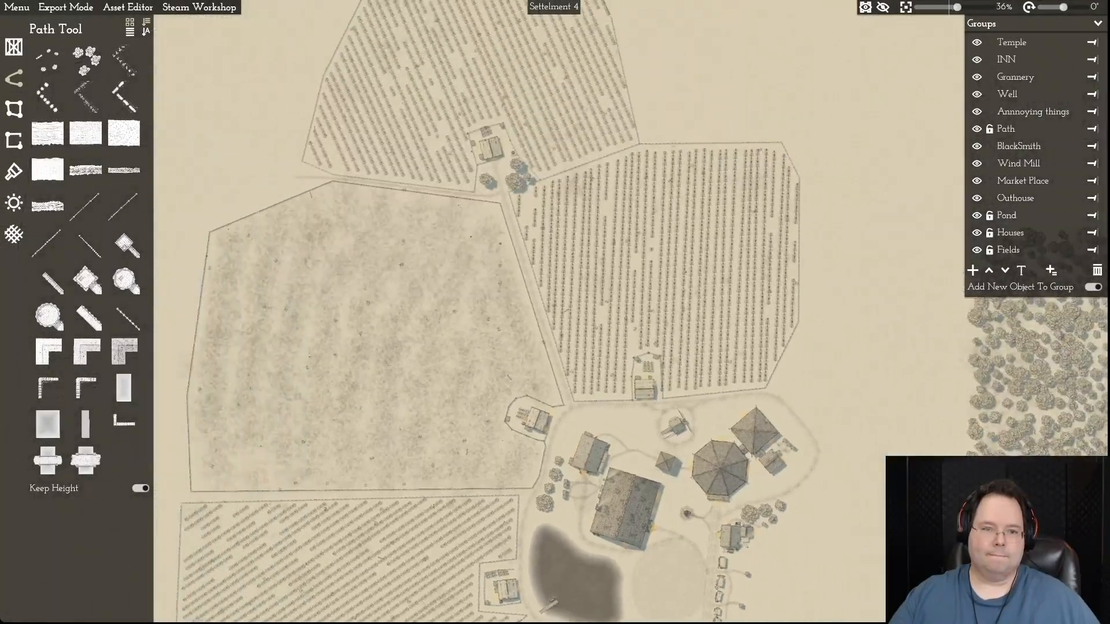
pyautogui.press('s')
pyautogui.press('s')
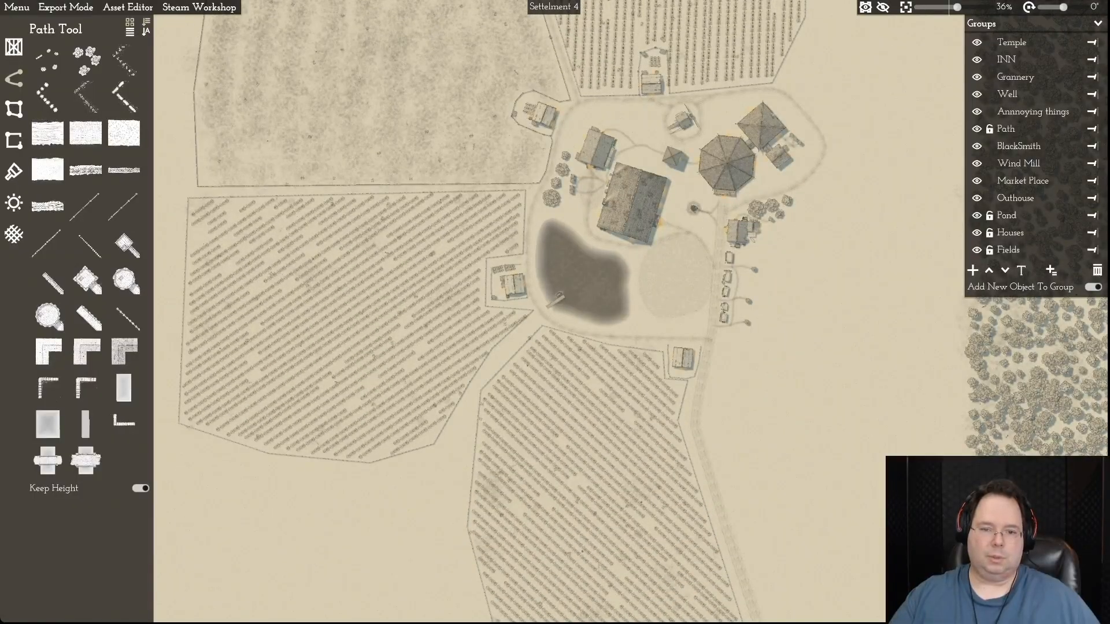
# - Select the crop field west of the pond, add a point to its northern edge and pull its western and southern corners inward
pyautogui.press('d')
pyautogui.press('s')
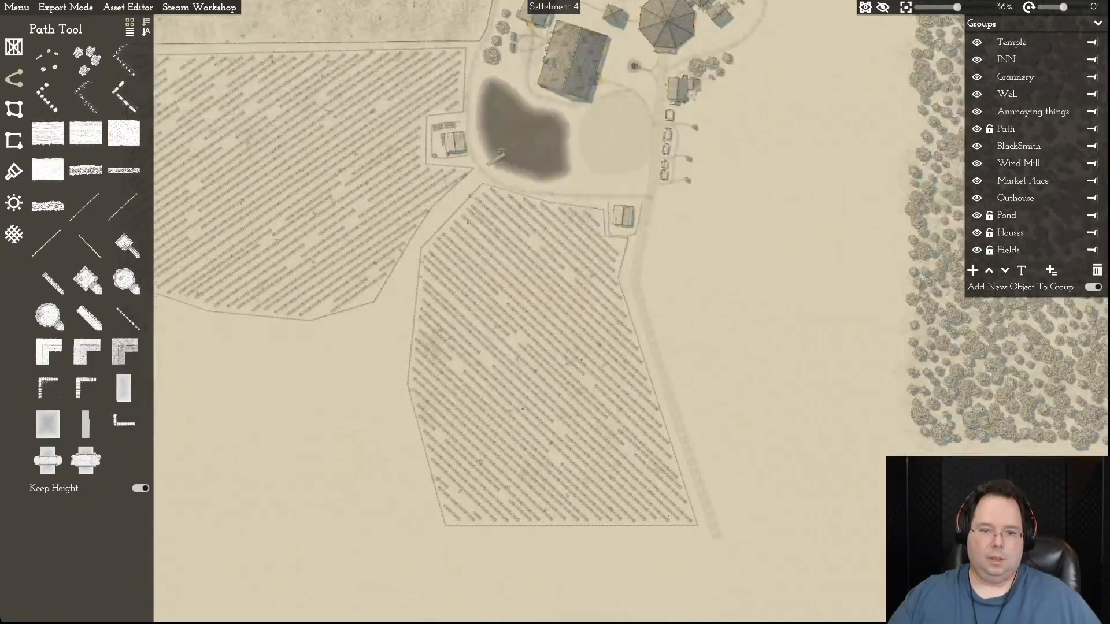
pyautogui.press('w')
pyautogui.press('a')
pyautogui.press('w')
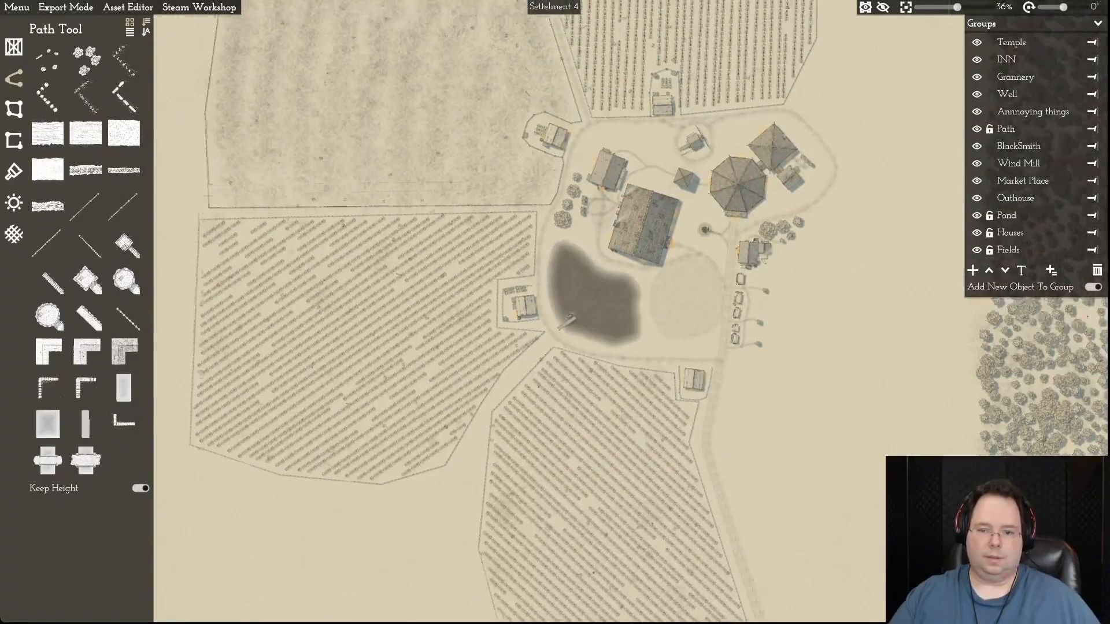
pyautogui.click(535, 318)
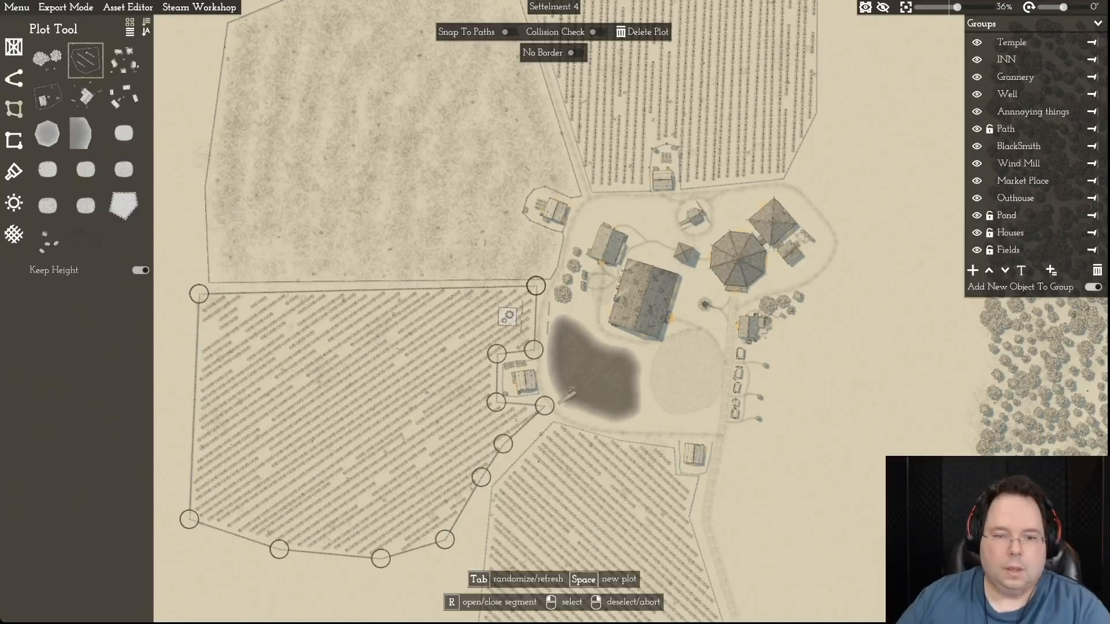
pyautogui.click(199, 294)
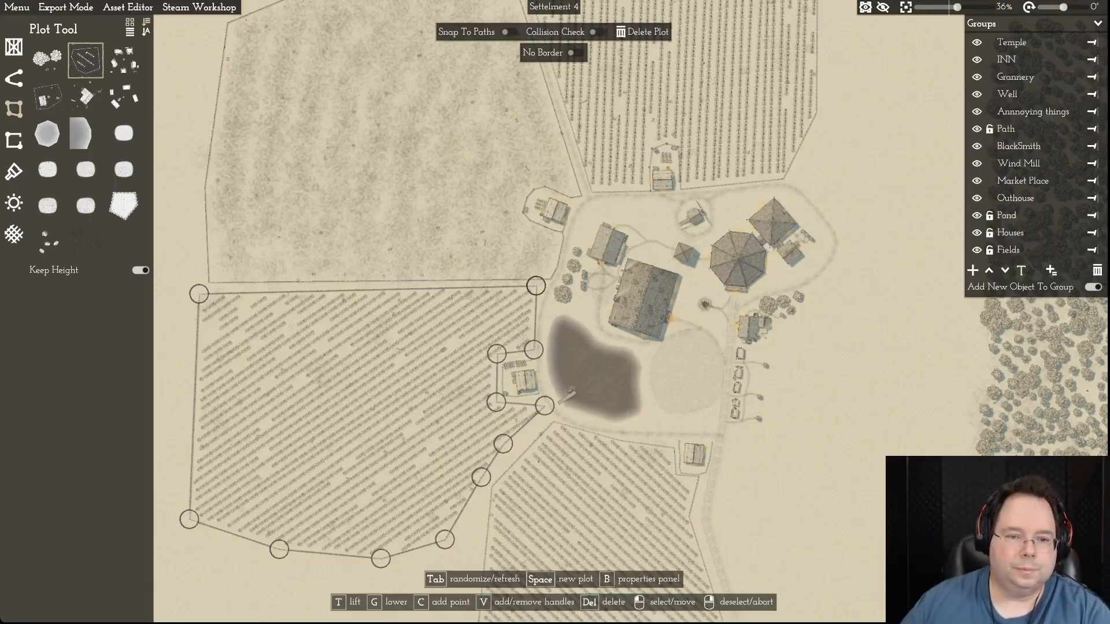
pyautogui.press('c')
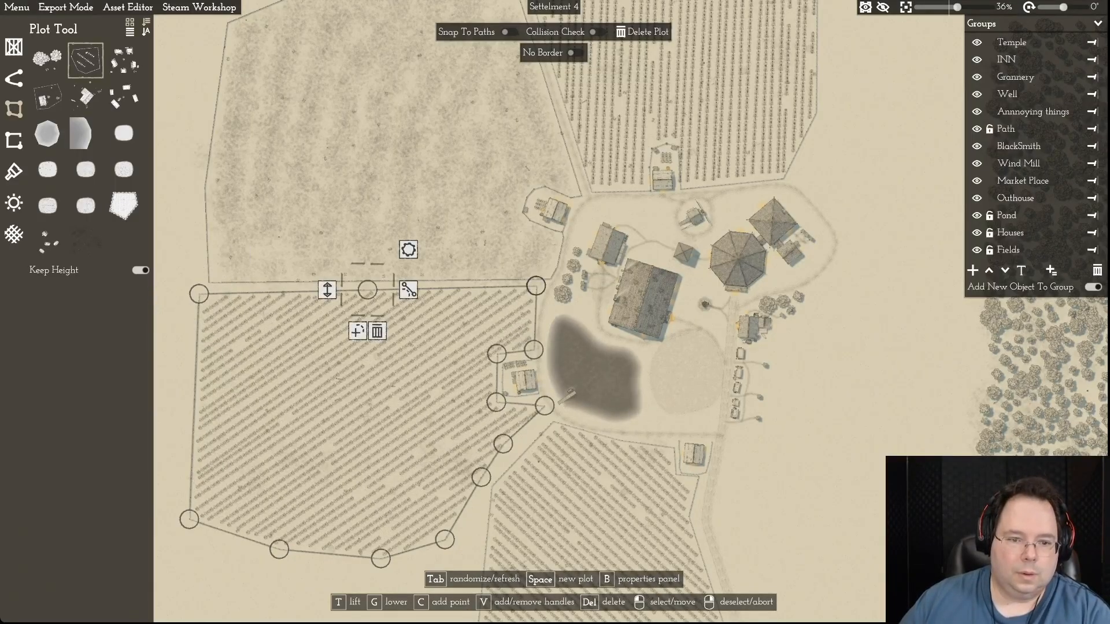
pyautogui.moveTo(199, 294); pyautogui.dragTo(244, 375)
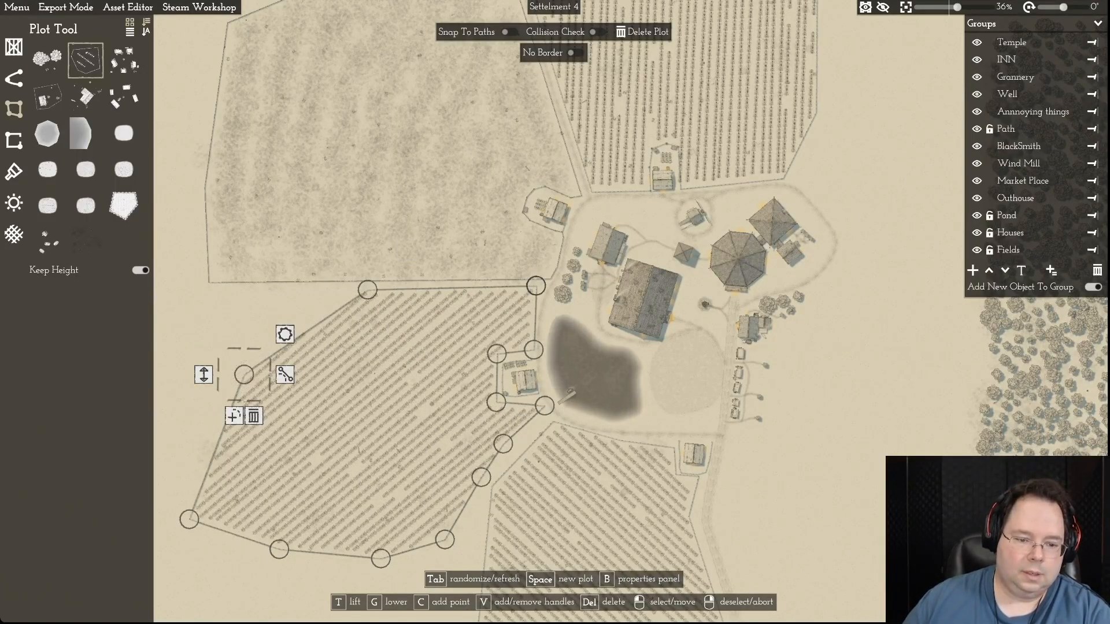
pyautogui.moveTo(189, 519); pyautogui.dragTo(418, 555)
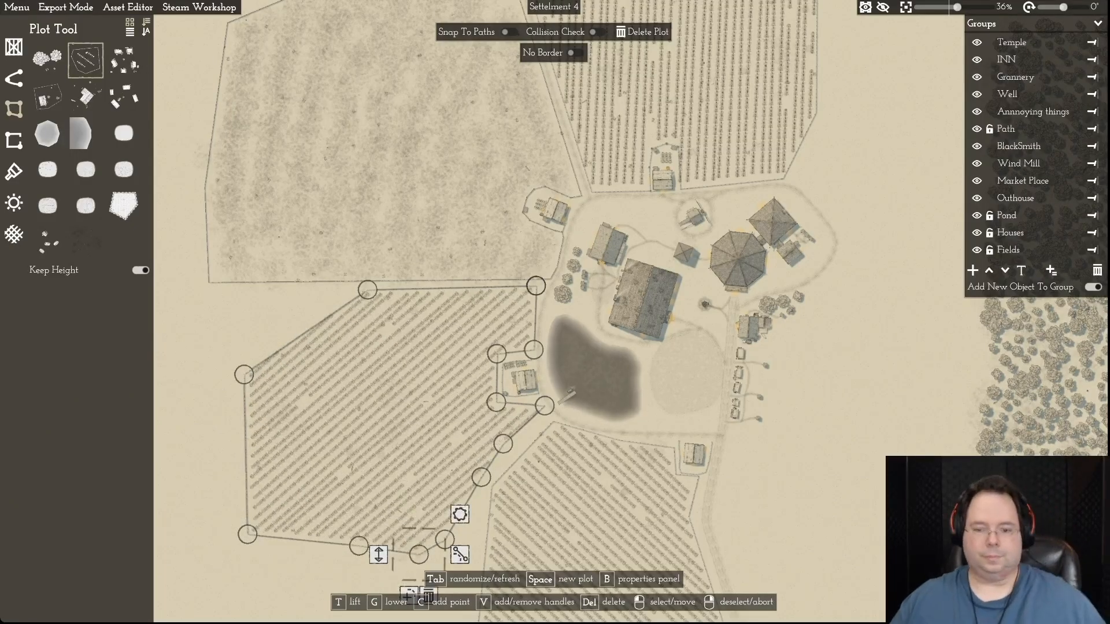
# - Close the gap left by the deleted path by moving the western field's boundary points near the pond against the southern field's fence
pyautogui.press('s')
pyautogui.press('d')
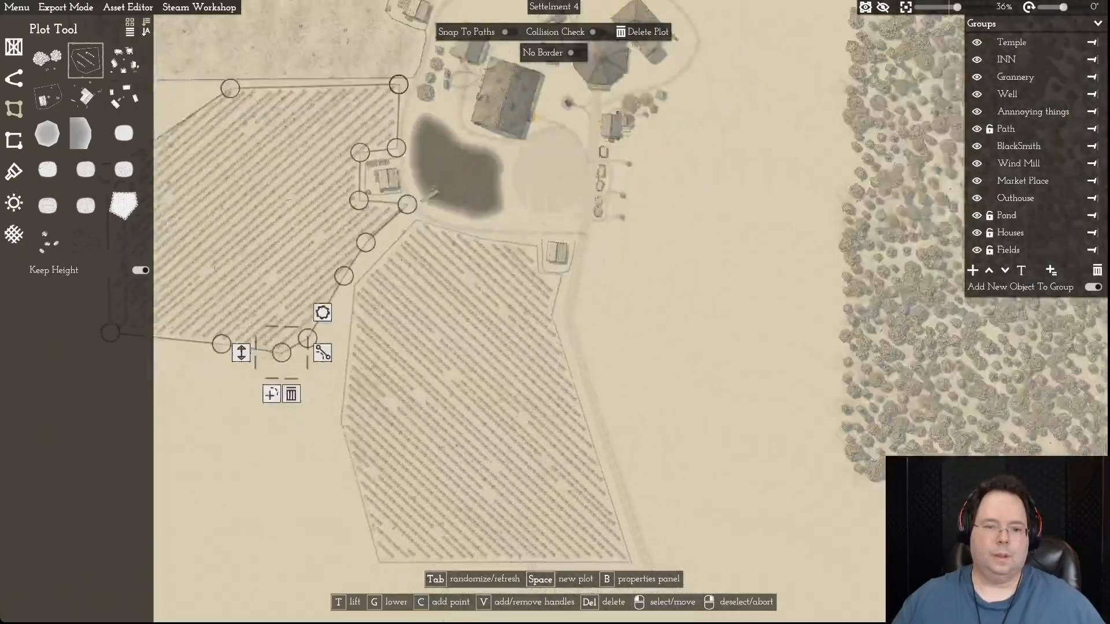
pyautogui.press('a')
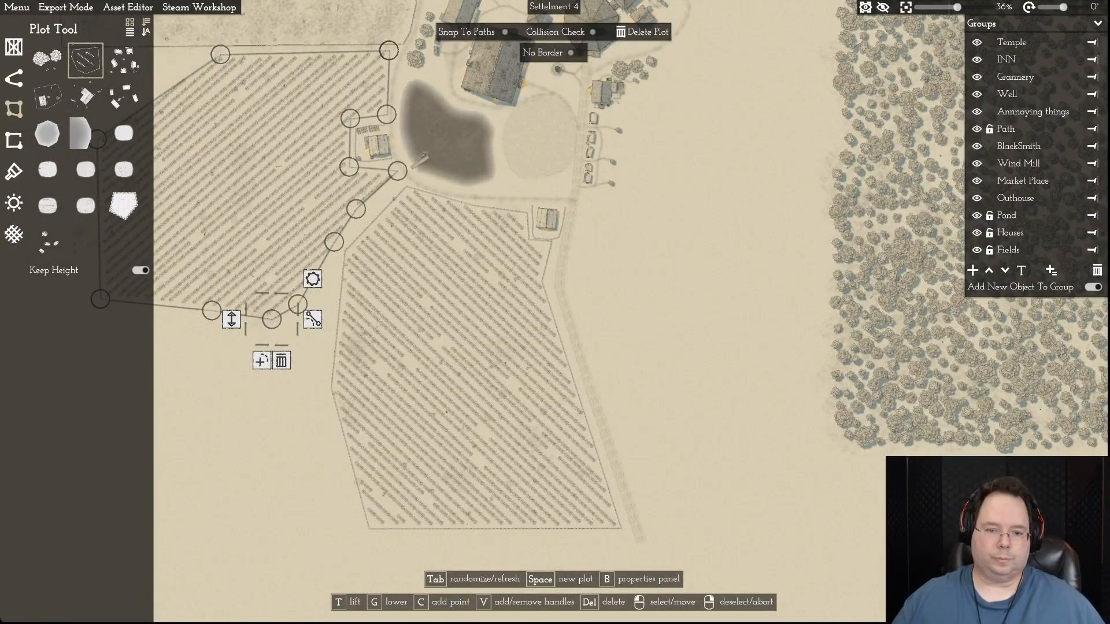
pyautogui.press('w')
pyautogui.press('a')
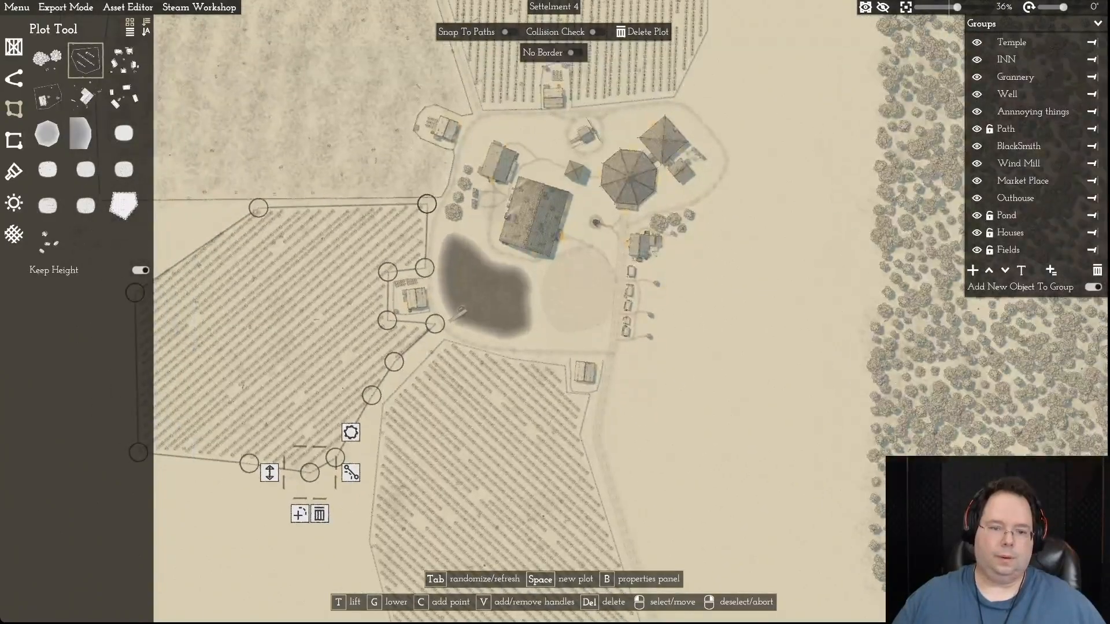
pyautogui.scroll(5, 416, 347)
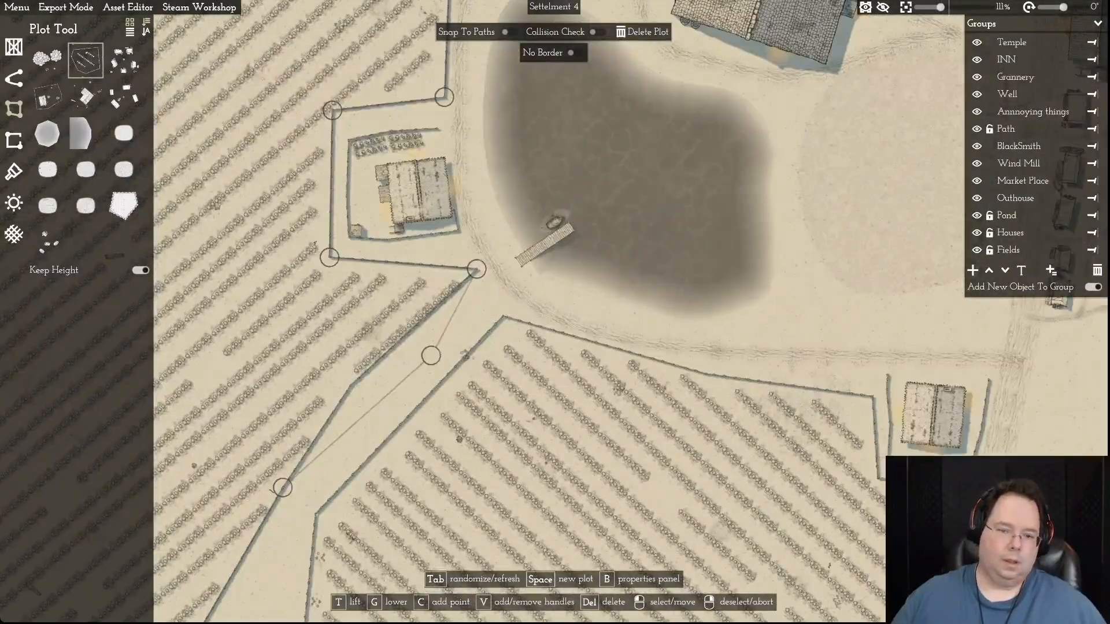
pyautogui.moveTo(494, 303); pyautogui.dragTo(500, 307)
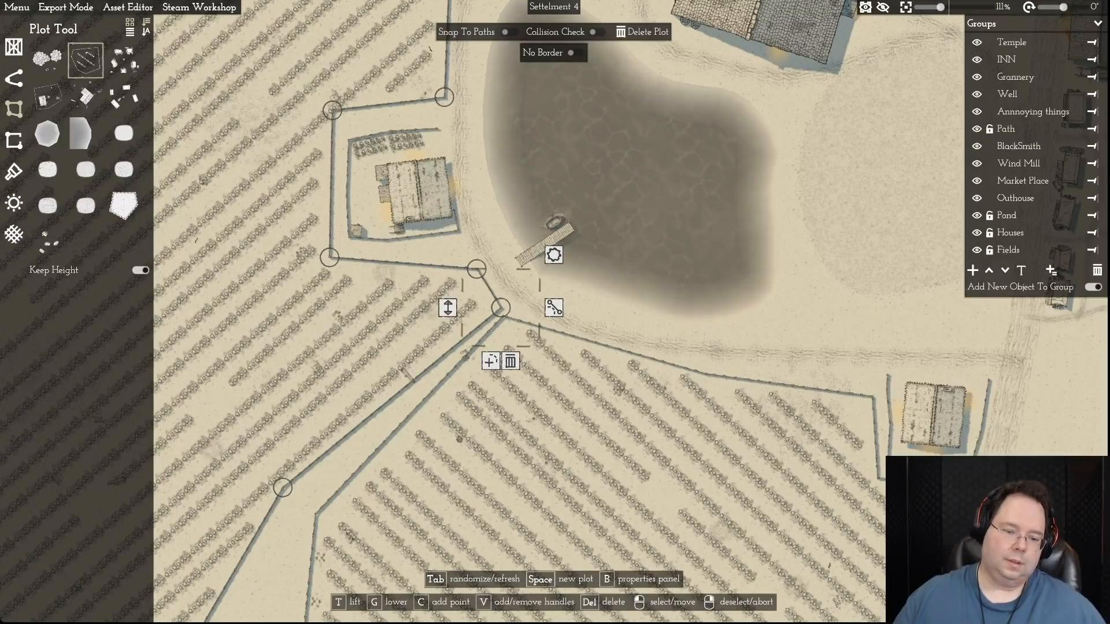
pyautogui.moveTo(283, 487); pyautogui.dragTo(304, 508)
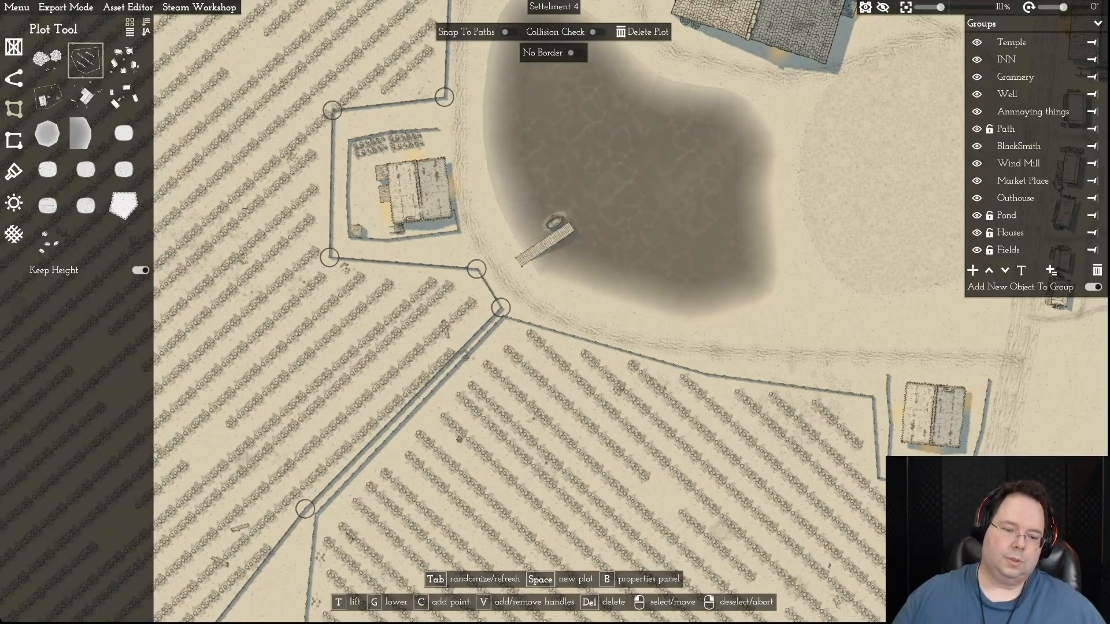
# - Continue the western field's eastern boundary southward along the southern field's western fence
pyautogui.press('s')
pyautogui.press('a')
pyautogui.press('s')
pyautogui.moveTo(362, 340); pyautogui.dragTo(472, 411)
pyautogui.press('a')
pyautogui.scroll(-6, 309, 401)
pyautogui.scroll(1, 555, 312)
pyautogui.press('a')
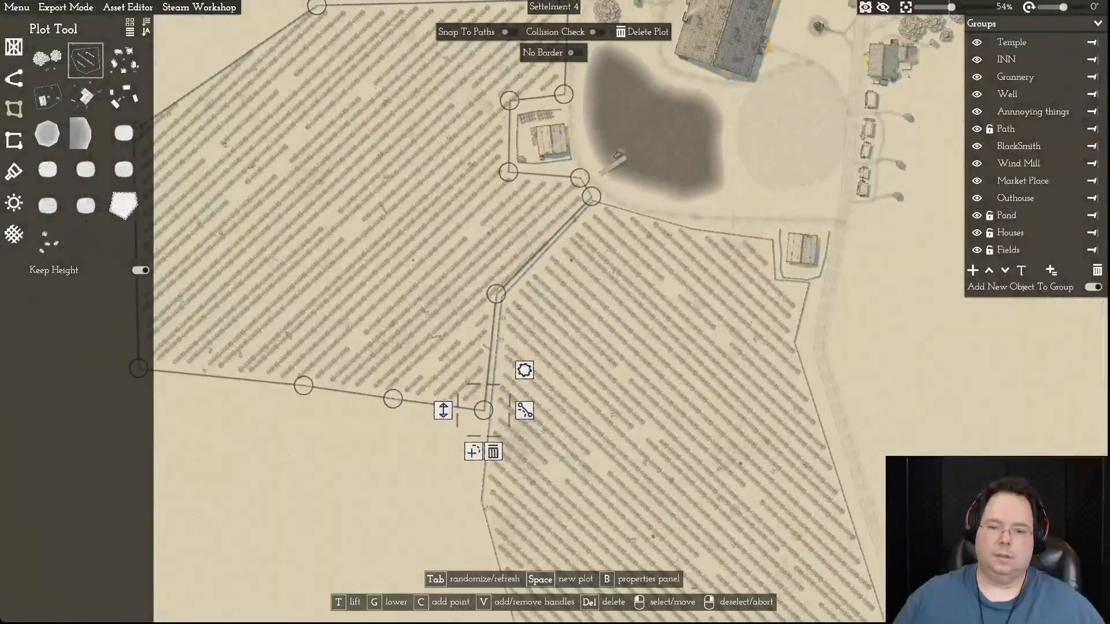
# - Extend the western field to the southern field's western corner and pull the points on its south-western and north-western sides inward
pyautogui.press('w')
pyautogui.press('s')
pyautogui.moveTo(500, 327); pyautogui.dragTo(578, 427)
pyautogui.moveTo(410, 313); pyautogui.dragTo(479, 428)
pyautogui.moveTo(245, 296); pyautogui.dragTo(361, 281)
pyautogui.press('w')
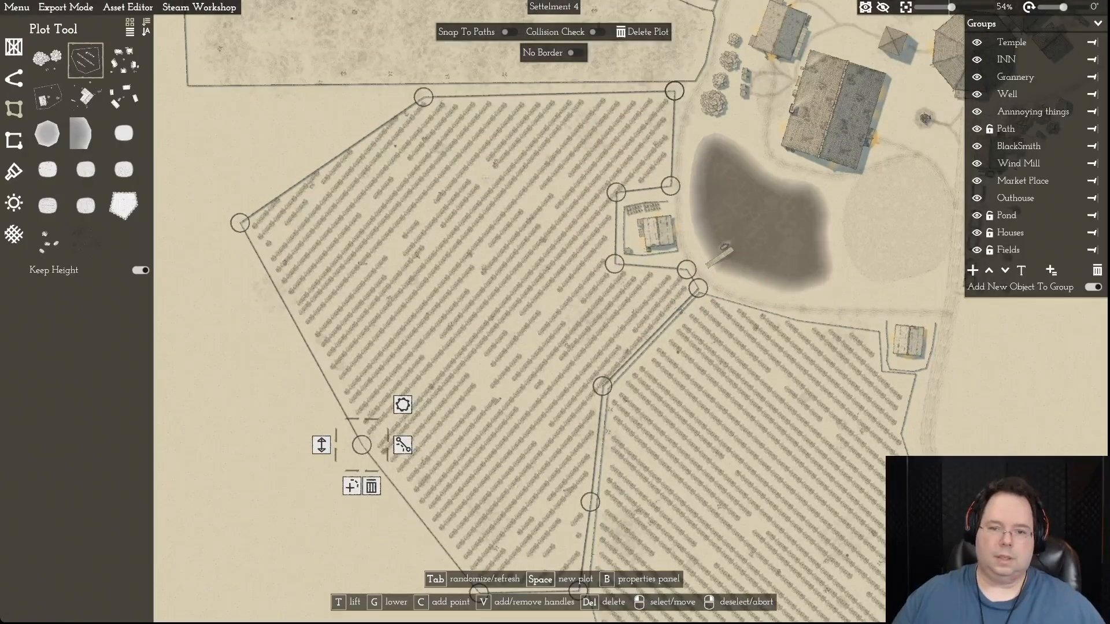
pyautogui.moveTo(240, 223); pyautogui.dragTo(347, 195)
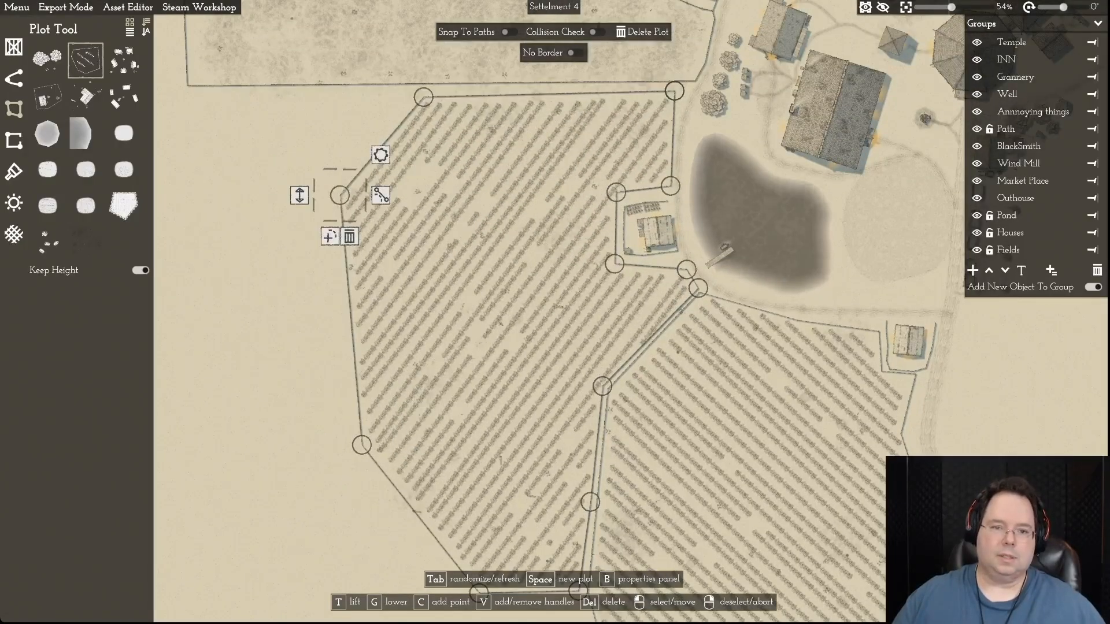
# - Stretch the western field down to the southern field's south-western corner, adding a boundary point on its western edge
pyautogui.press('s')
pyautogui.moveTo(362, 255); pyautogui.dragTo(331, 368)
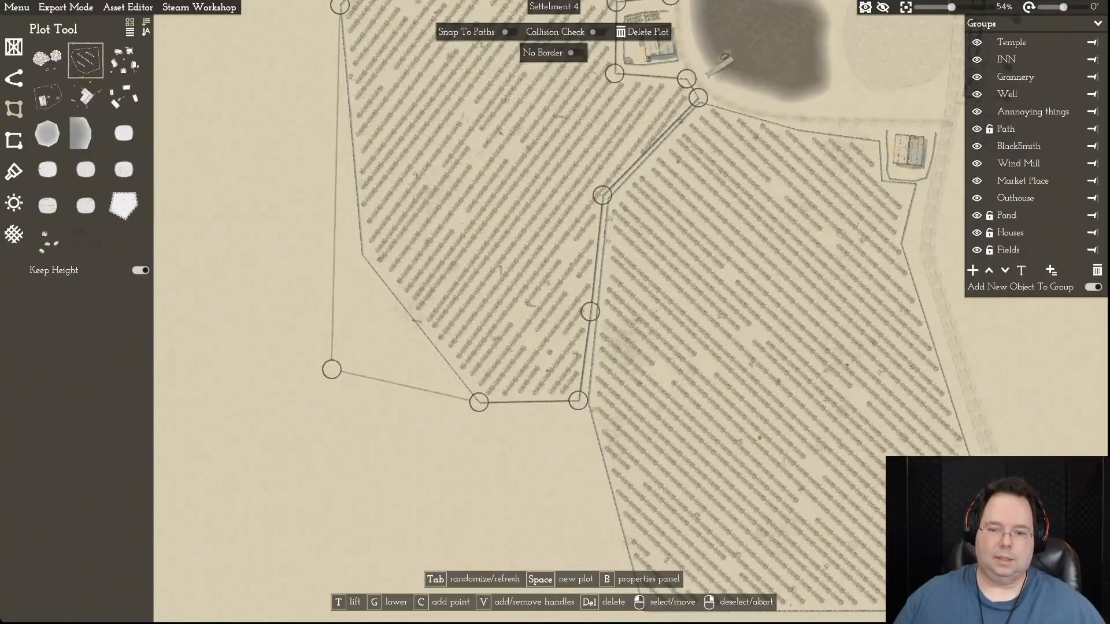
pyautogui.press('s')
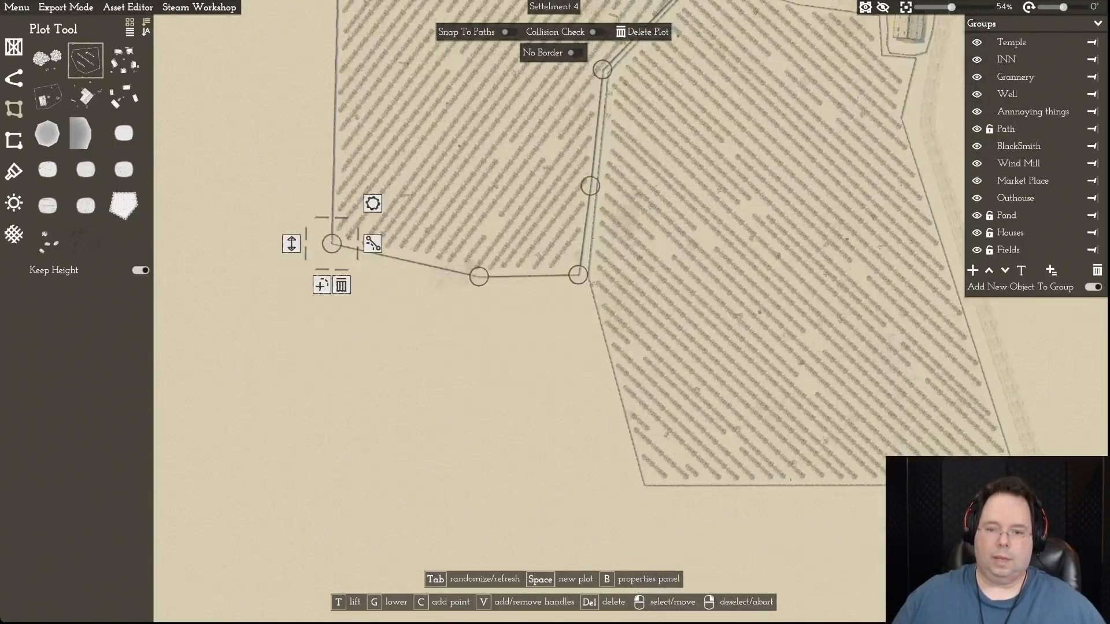
pyautogui.moveTo(478, 276); pyautogui.dragTo(635, 487)
pyautogui.click(332, 244)
pyautogui.click(321, 285)
pyautogui.moveTo(331, 243); pyautogui.dragTo(362, 430)
# - Straighten the western field's western edge, square off its north-western corner and deselect the plot
pyautogui.press('w')
pyautogui.press('w')
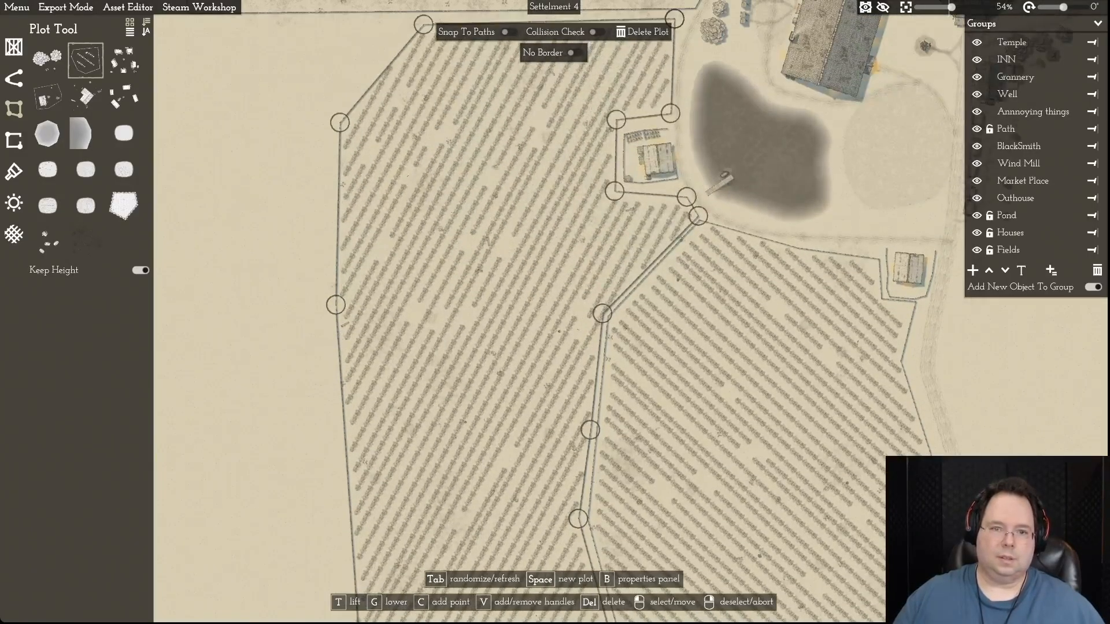
pyautogui.press('w')
pyautogui.moveTo(340, 297); pyautogui.dragTo(340, 296)
pyautogui.moveTo(337, 206); pyautogui.dragTo(336, 205)
pyautogui.moveTo(424, 200); pyautogui.dragTo(521, 197)
pyautogui.rightClick(520, 197)
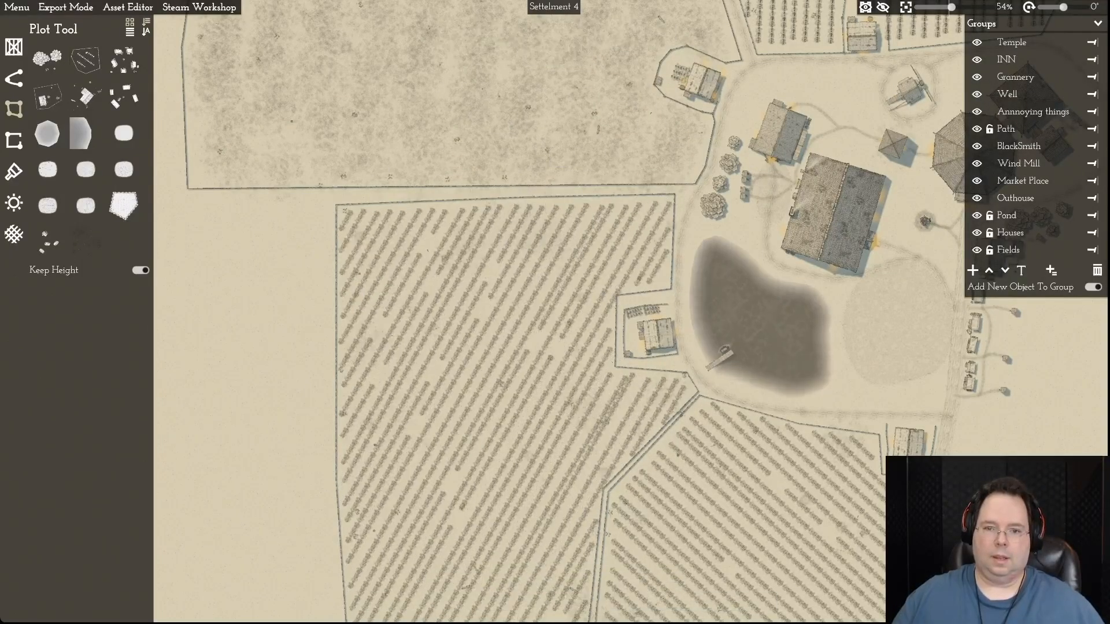
# - Examine the overall settlement layout around the reshaped western field, including the northern fields and the forest
pyautogui.press('s')
pyautogui.press('d')
pyautogui.scroll(-5, 520, 197)
pyautogui.scroll(-2, 555, 312)
pyautogui.press('w')
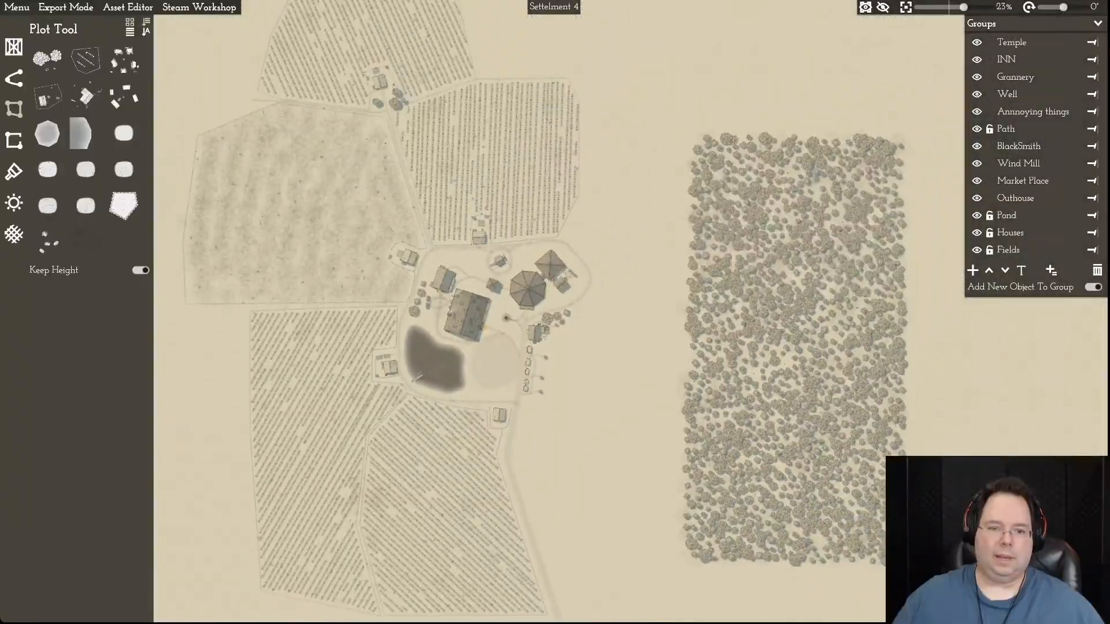
pyautogui.press('a')
pyautogui.press('s')
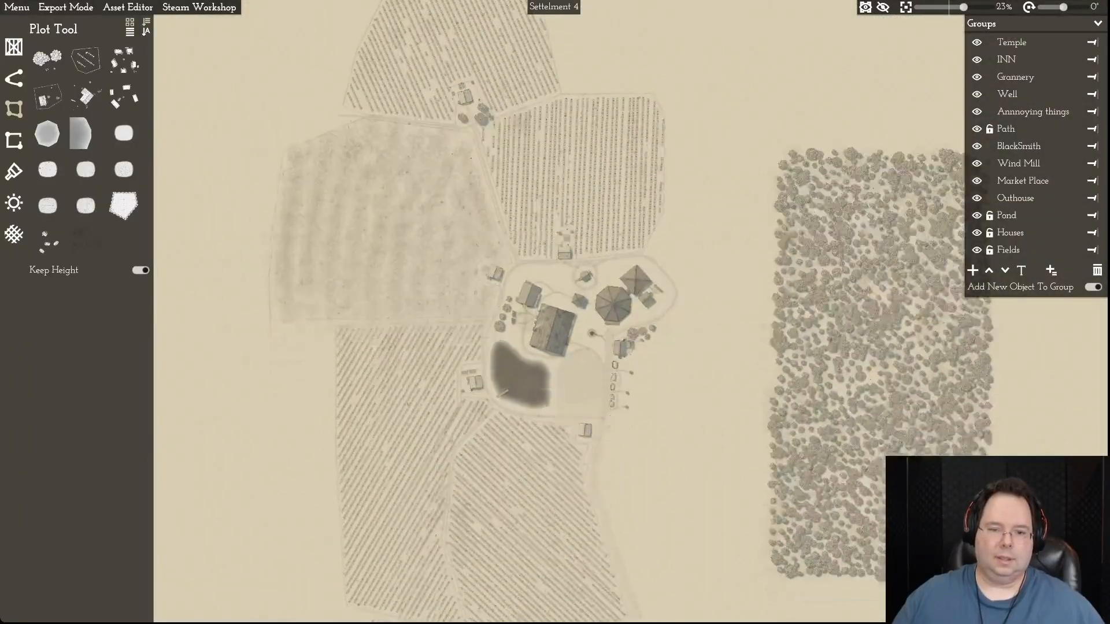
pyautogui.scroll(6, 555, 312)
pyautogui.press('a')
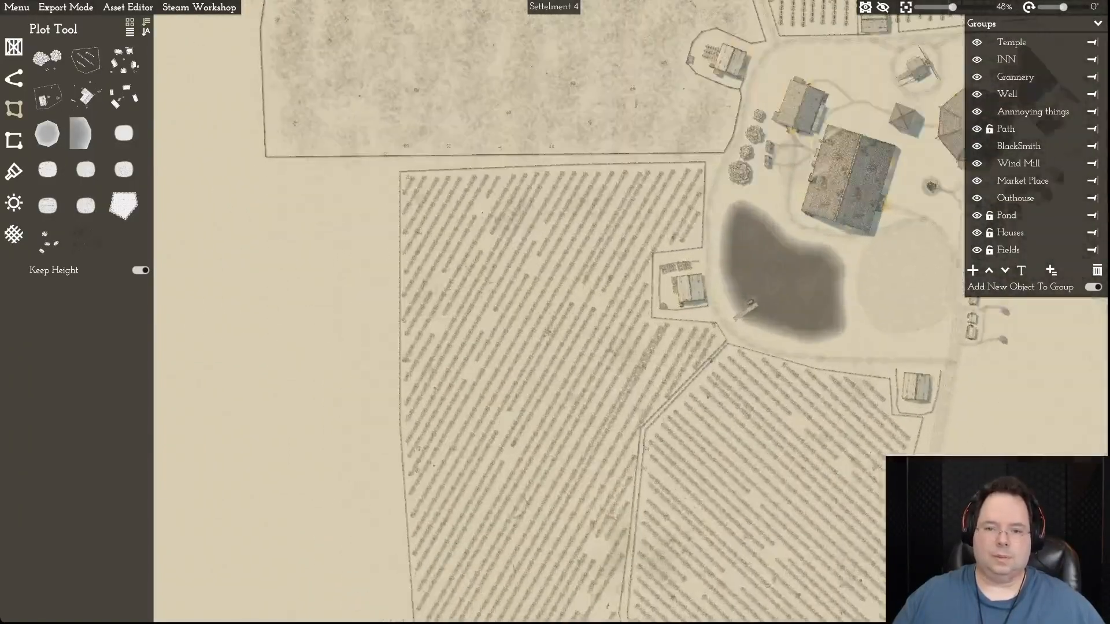
# - Reselect the western field, add a point below its north-eastern corner and shift its northern edge southward
pyautogui.press('d')
pyautogui.press('w')
pyautogui.click(545, 259)
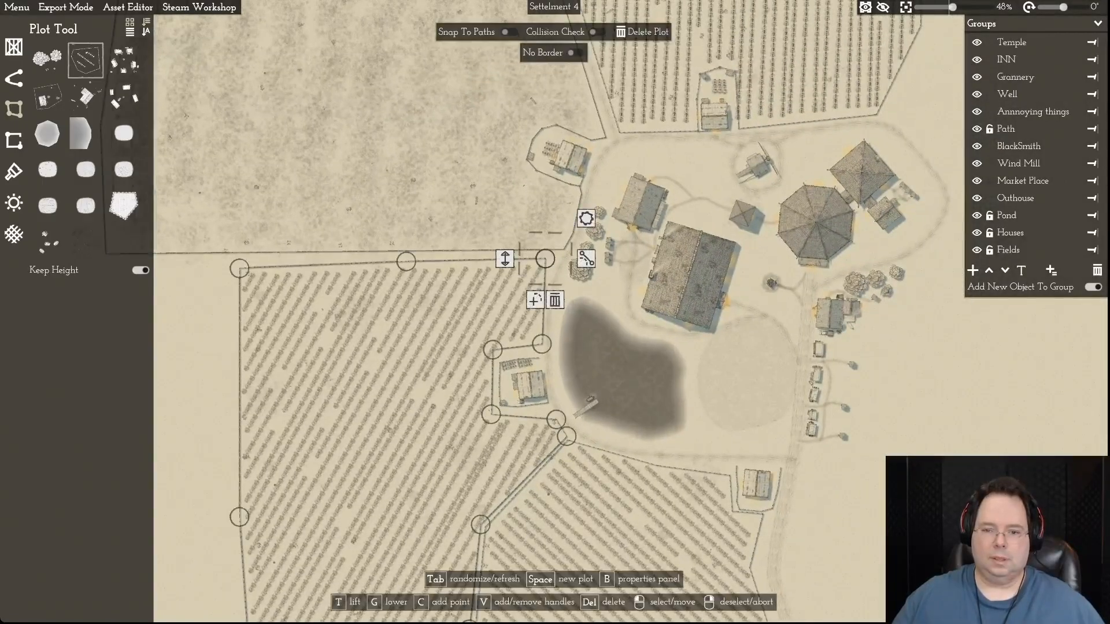
pyautogui.press('c')
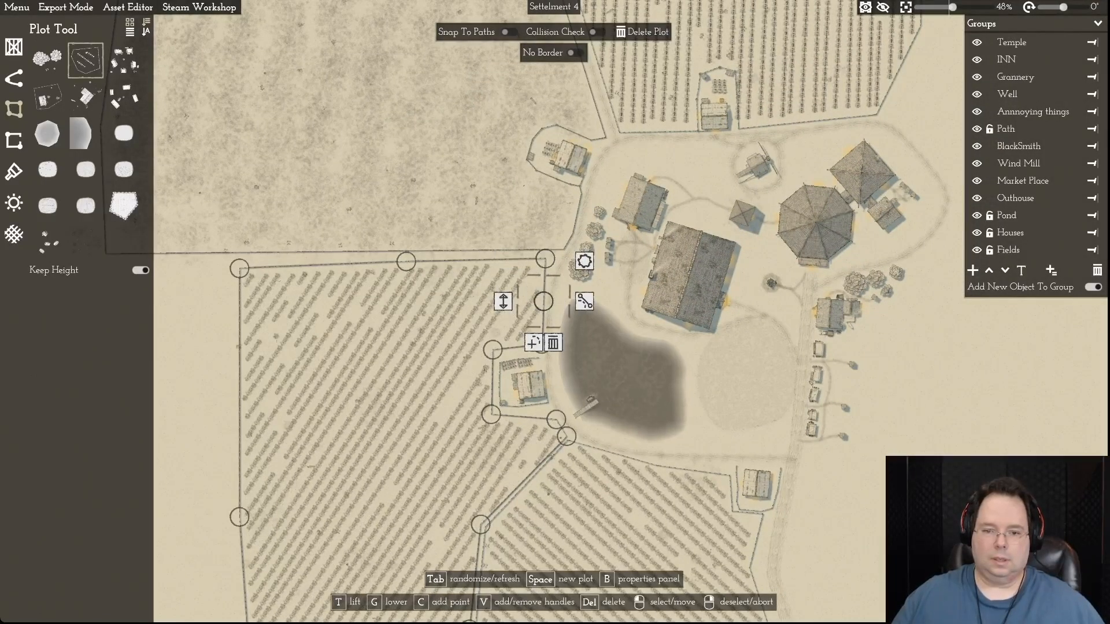
pyautogui.moveTo(487, 297); pyautogui.dragTo(487, 294)
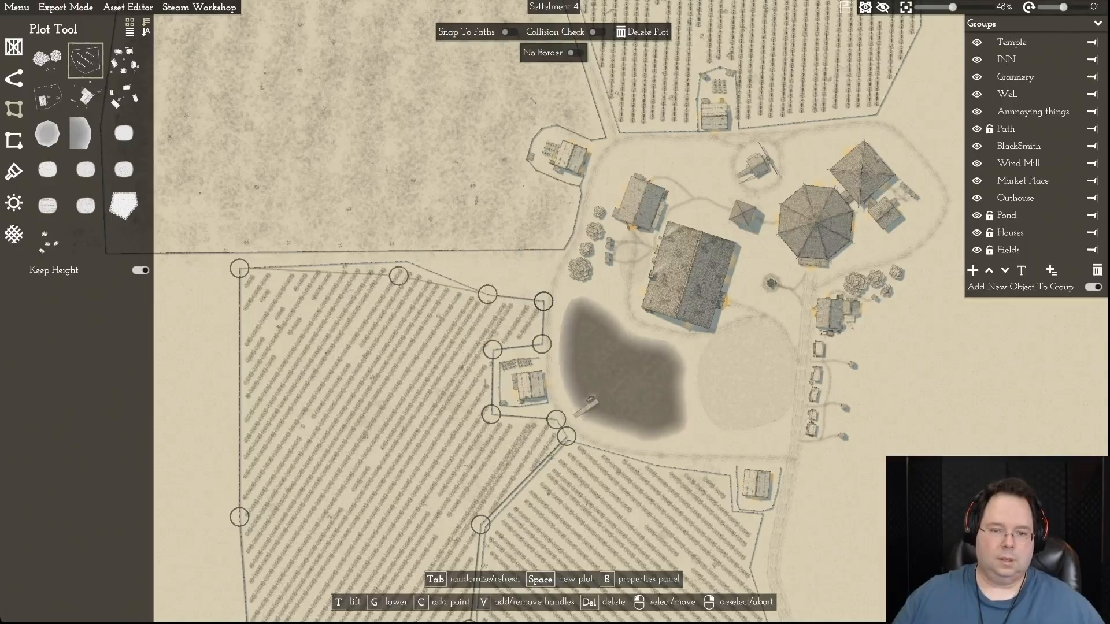
pyautogui.moveTo(398, 276); pyautogui.dragTo(390, 306)
pyautogui.moveTo(240, 302); pyautogui.dragTo(239, 303)
pyautogui.moveTo(391, 307); pyautogui.dragTo(375, 301)
pyautogui.moveTo(487, 294); pyautogui.dragTo(438, 293)
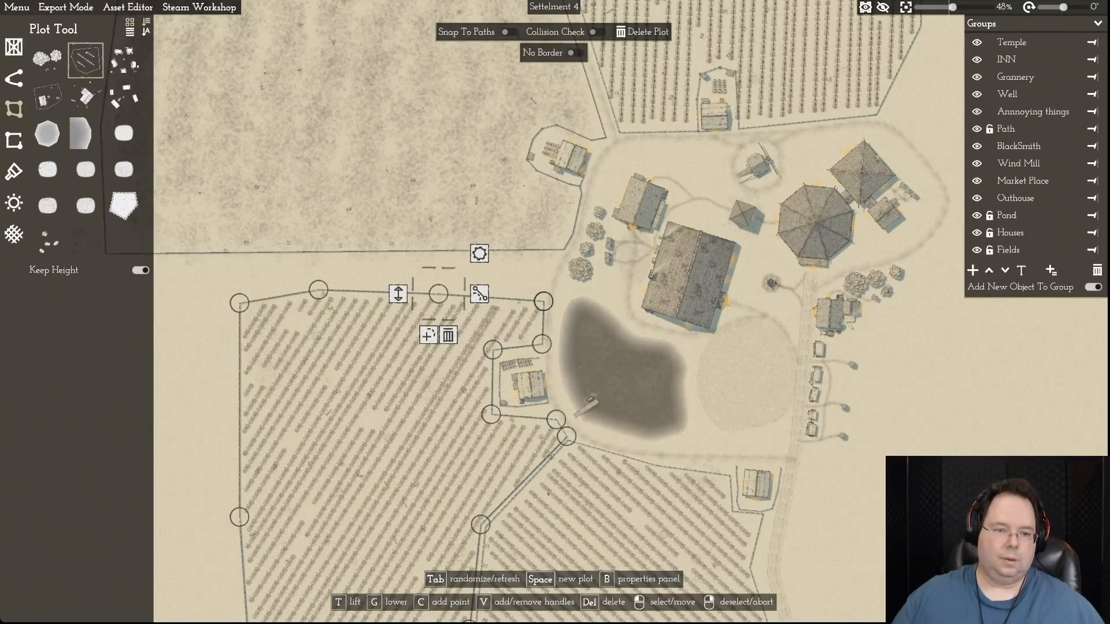
# - Reshape the western field's western edge, slanting the upper part inward and bulging the middle outward
pyautogui.press('s')
pyautogui.moveTo(239, 203); pyautogui.dragTo(272, 301)
pyautogui.moveTo(240, 417); pyautogui.dragTo(265, 431)
pyautogui.press('s')
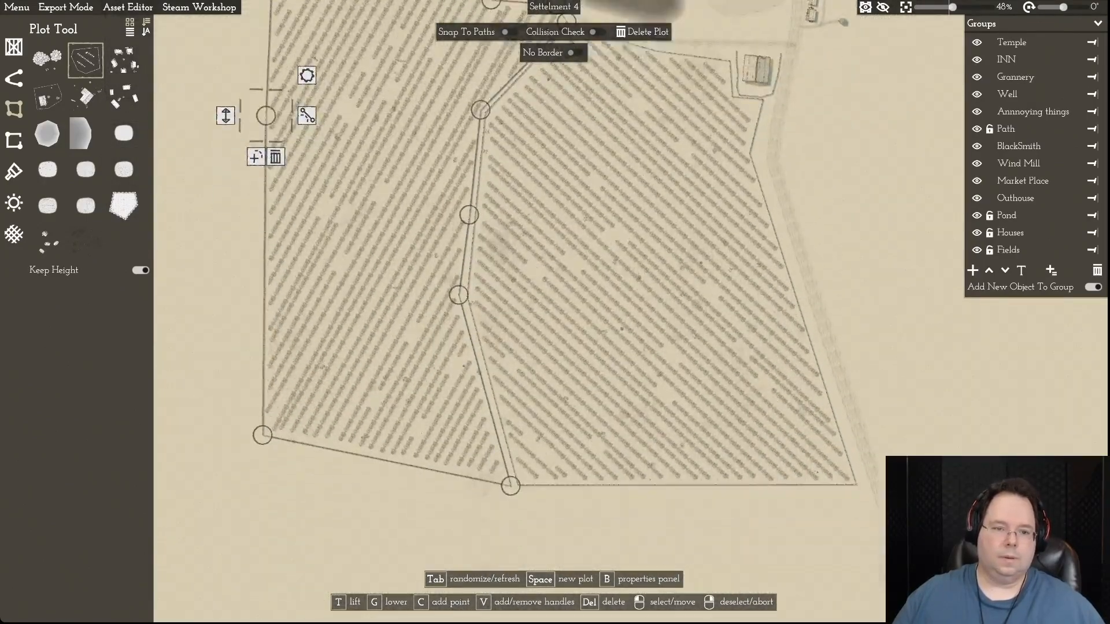
pyautogui.moveTo(262, 427); pyautogui.dragTo(269, 452)
pyautogui.moveTo(266, 108); pyautogui.dragTo(233, 224)
pyautogui.press('w')
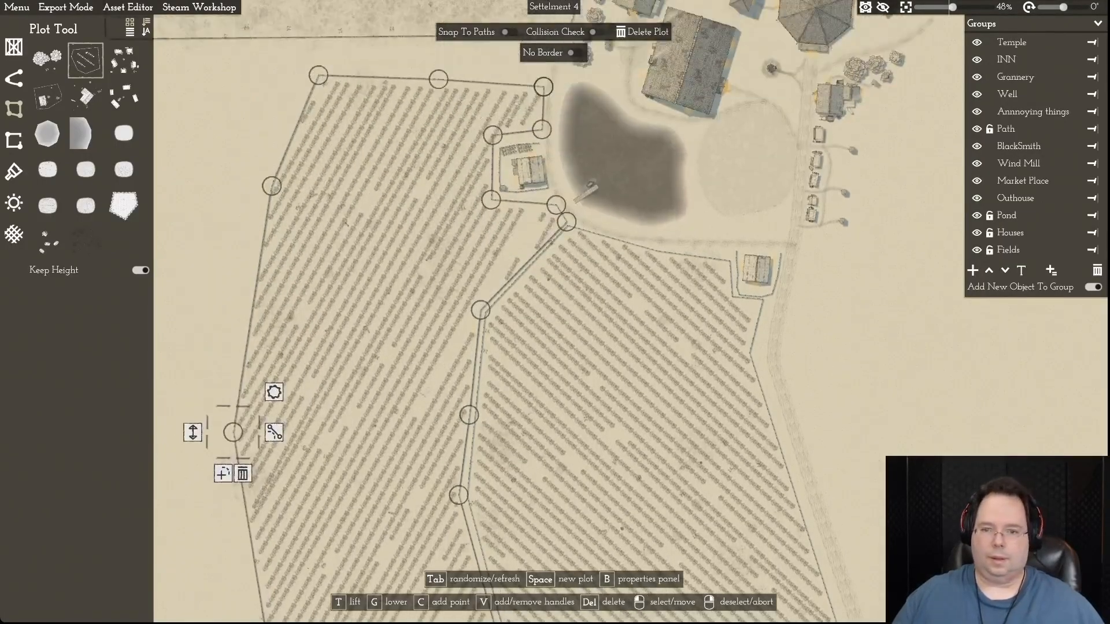
# - Select the north-western field, add a point to its southern edge and extend that edge down to the western field's northern boundary
pyautogui.press('a')
pyautogui.press('w')
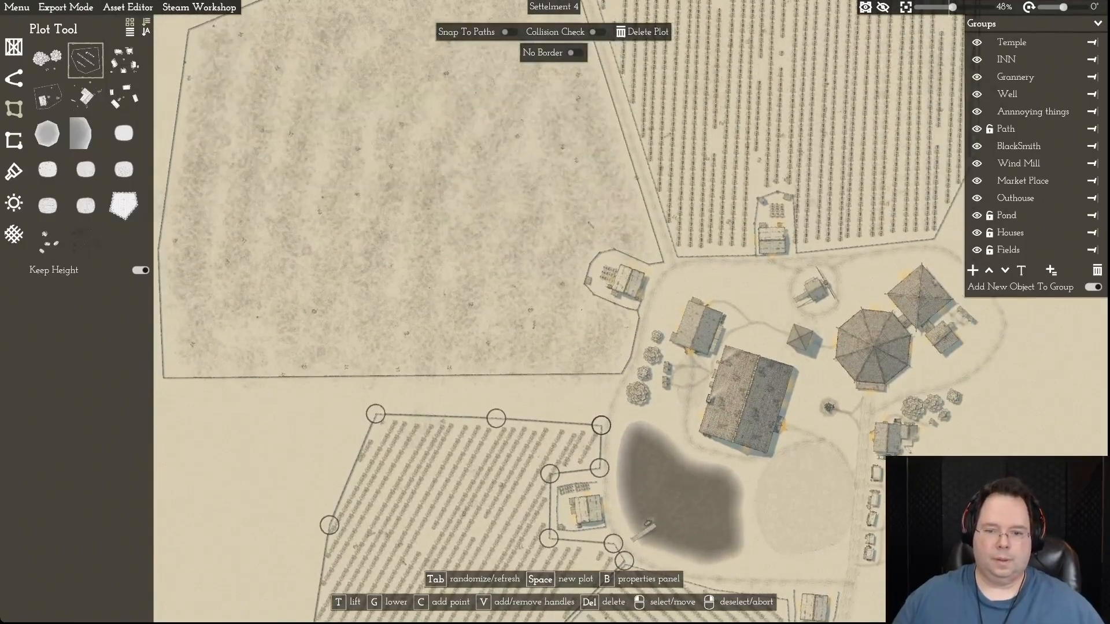
pyautogui.click(392, 376)
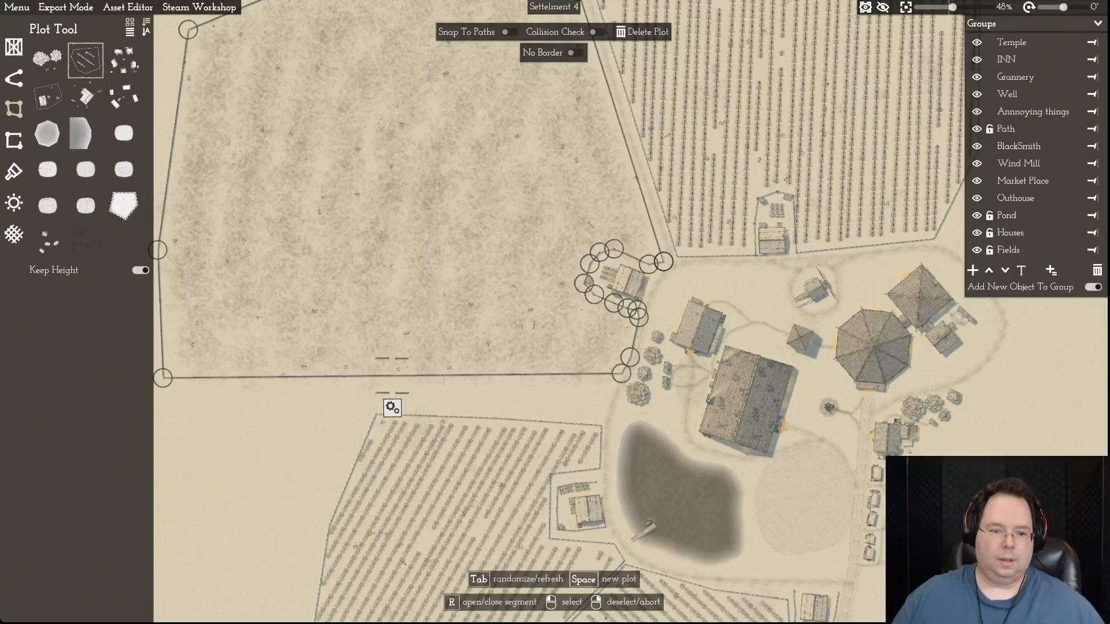
pyautogui.press('a')
pyautogui.click(229, 378)
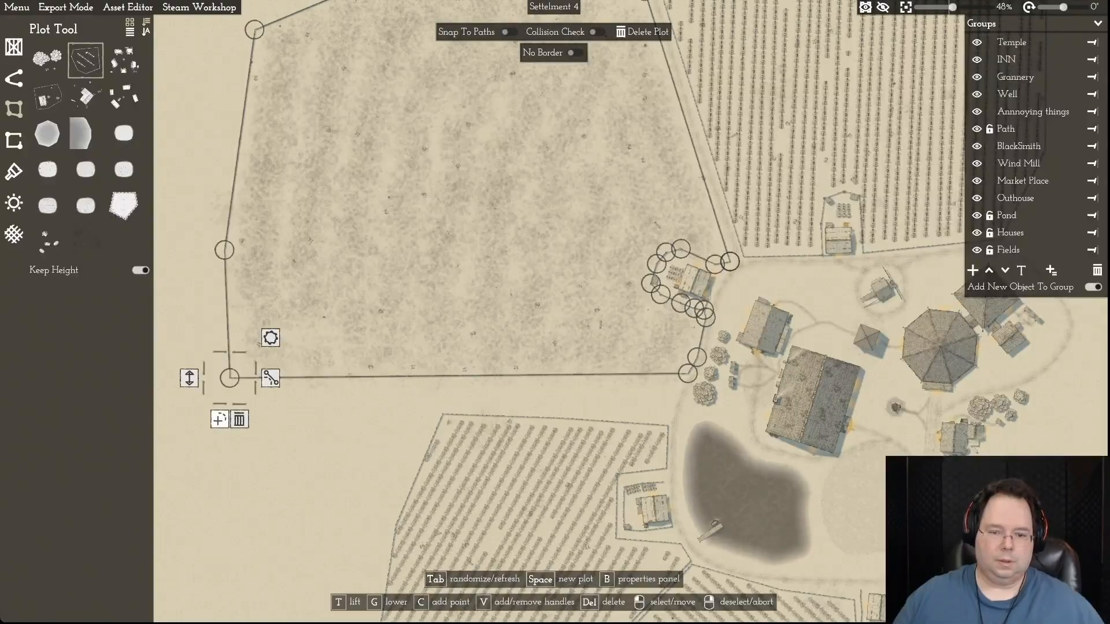
pyautogui.press('c')
pyautogui.moveTo(458, 376); pyautogui.dragTo(663, 418)
pyautogui.scroll(1, 662, 417)
pyautogui.moveTo(219, 377); pyautogui.dragTo(432, 405)
# - Pull the north-western field's western and upper-western corner points inward to narrow the field
pyautogui.moveTo(213, 246); pyautogui.dragTo(283, 231)
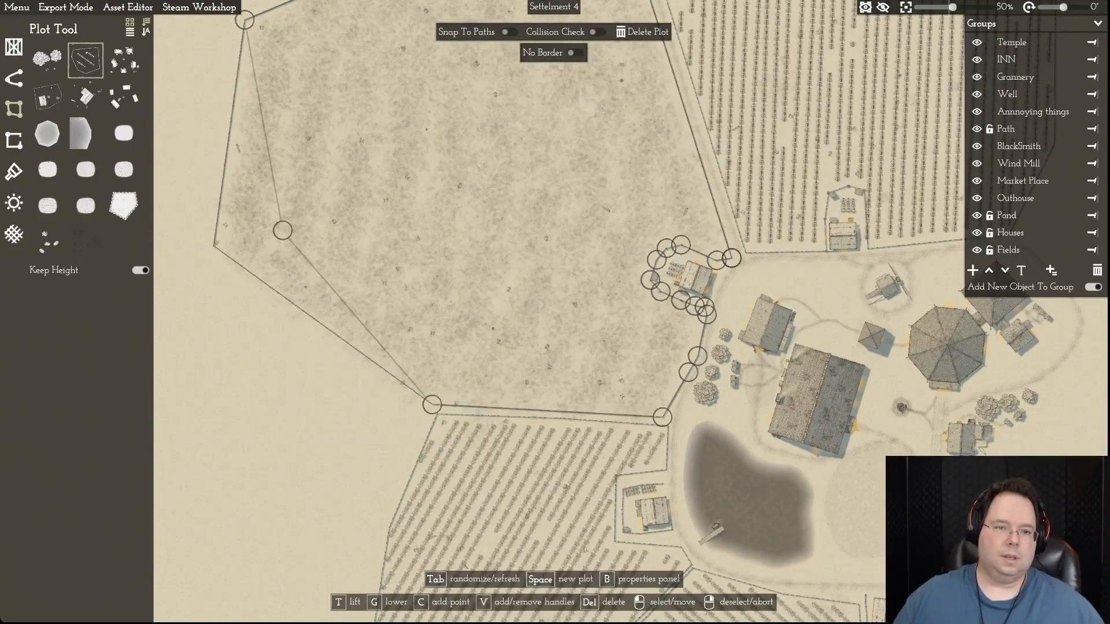
pyautogui.press('w')
pyautogui.moveTo(244, 187); pyautogui.dragTo(319, 170)
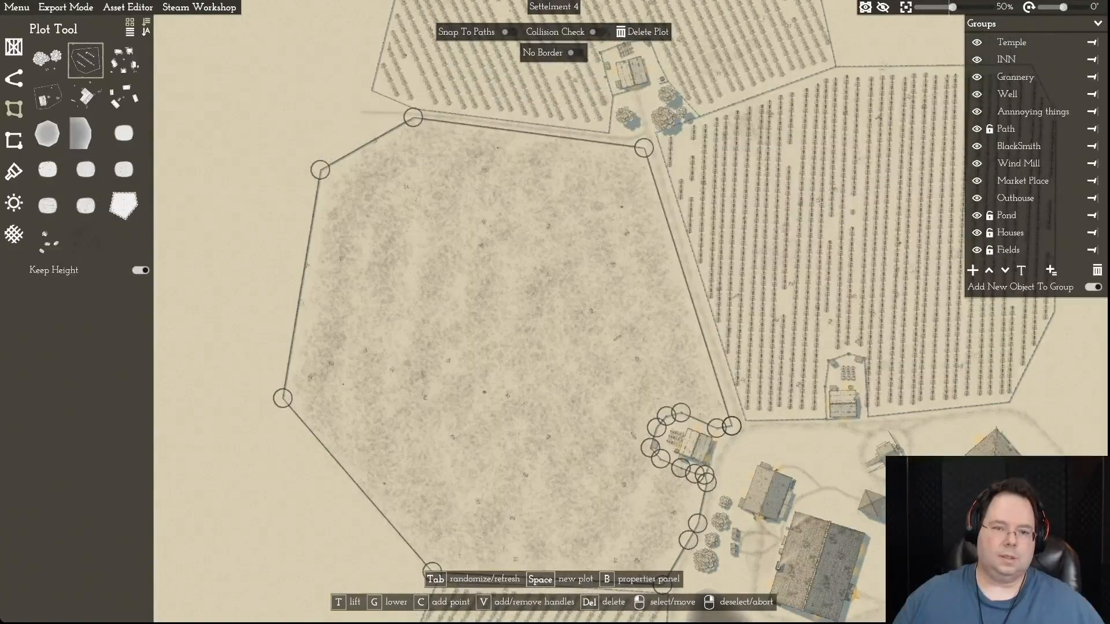
pyautogui.moveTo(283, 398); pyautogui.dragTo(305, 400)
pyautogui.press('s')
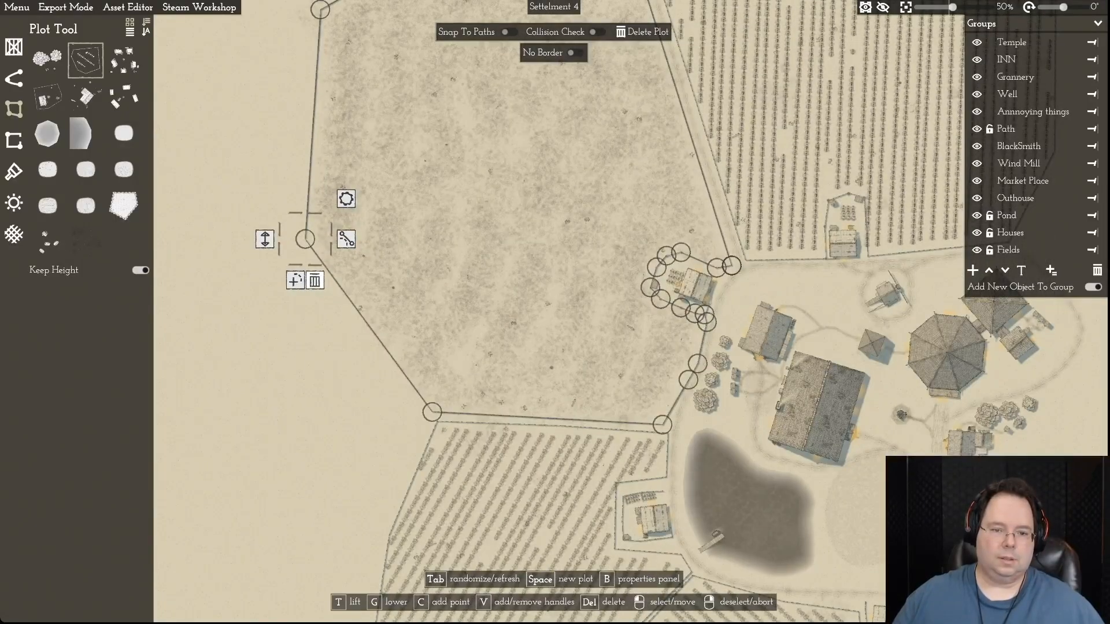
# - Add a point to the north-western field's lower western edge and pull it outward to form a south-western corner
pyautogui.press('c')
pyautogui.moveTo(369, 325); pyautogui.dragTo(300, 393)
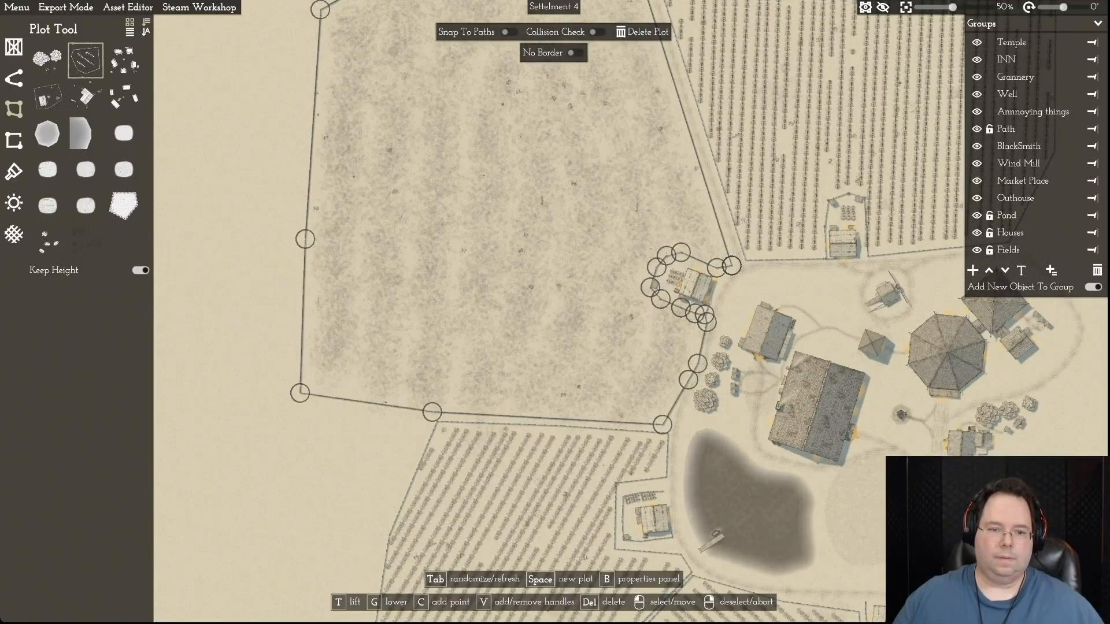
pyautogui.rightClick(213, 285)
# - Reshape the north-western field's western side, raising its upper corner and moving the middle and south-western points slightly outward
pyautogui.scroll(-5, 213, 285)
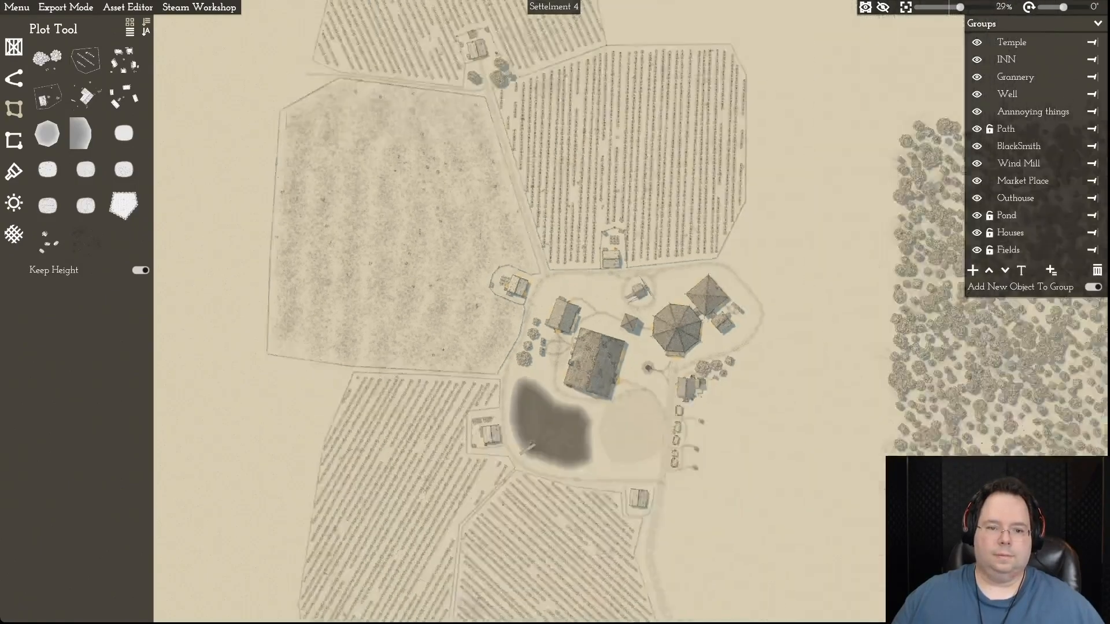
pyautogui.press('a')
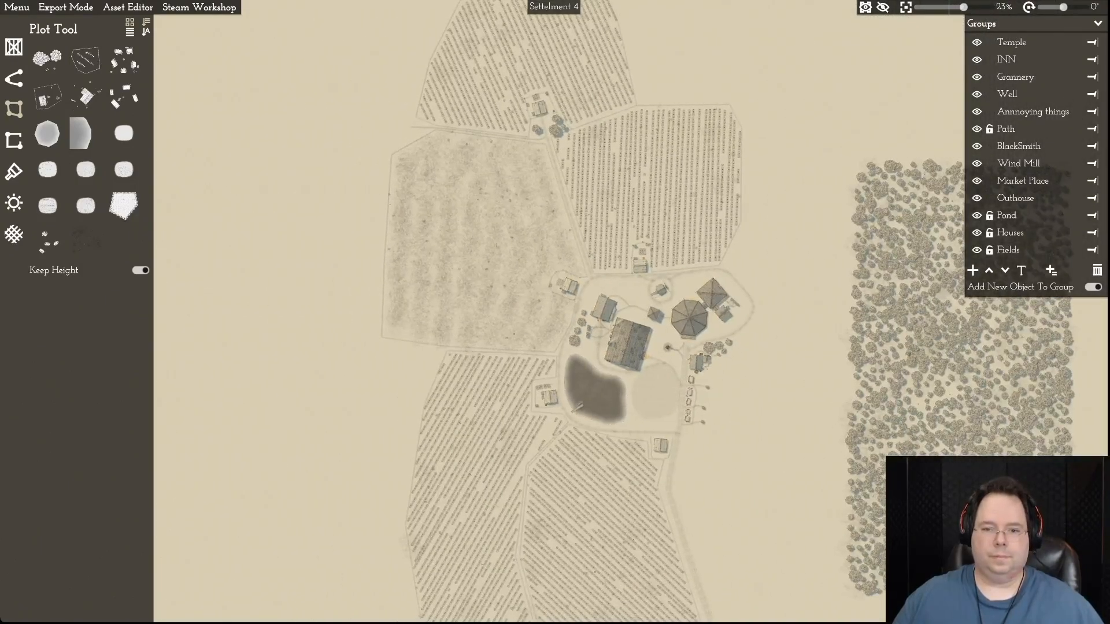
pyautogui.press('s')
pyautogui.scroll(3, 349, 152)
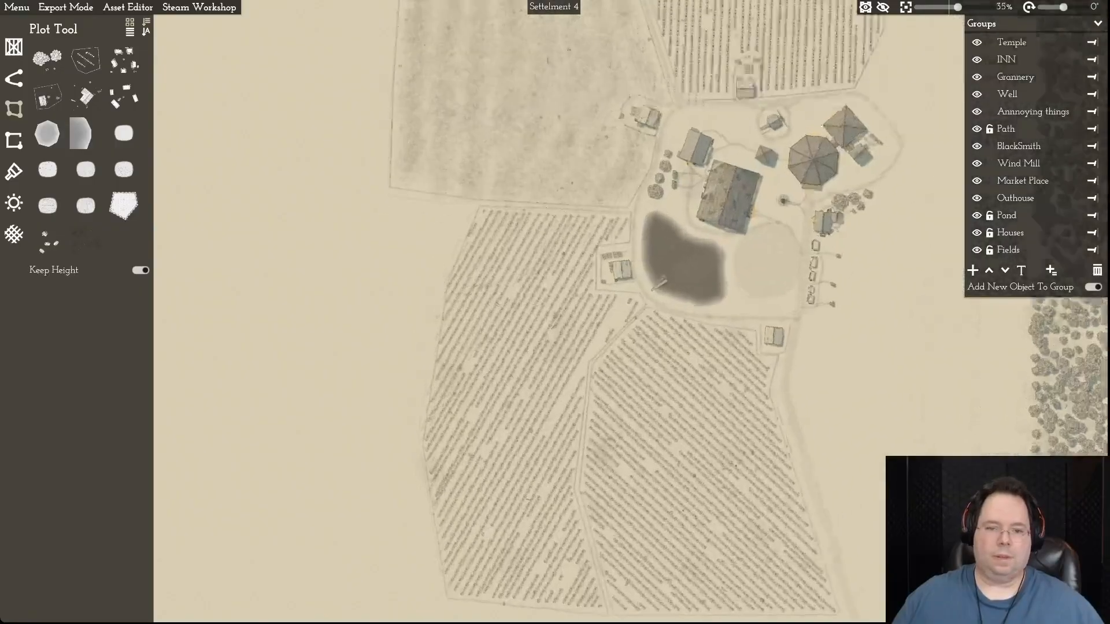
pyautogui.press('w')
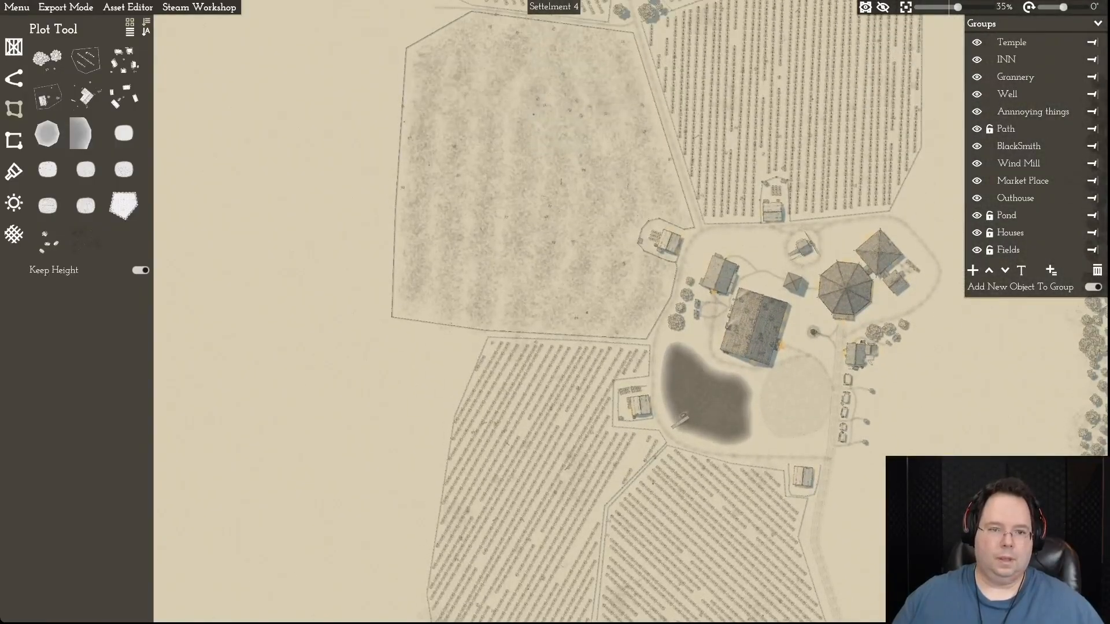
pyautogui.press('d')
pyautogui.click(309, 203)
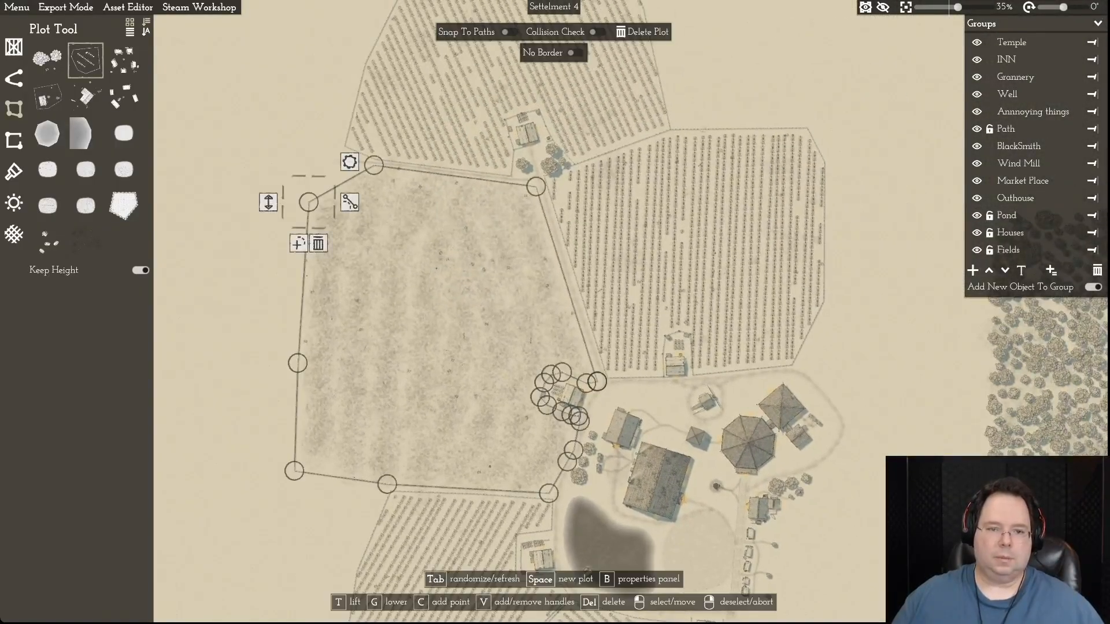
pyautogui.moveTo(309, 203); pyautogui.dragTo(319, 173)
pyautogui.moveTo(298, 363); pyautogui.dragTo(284, 361)
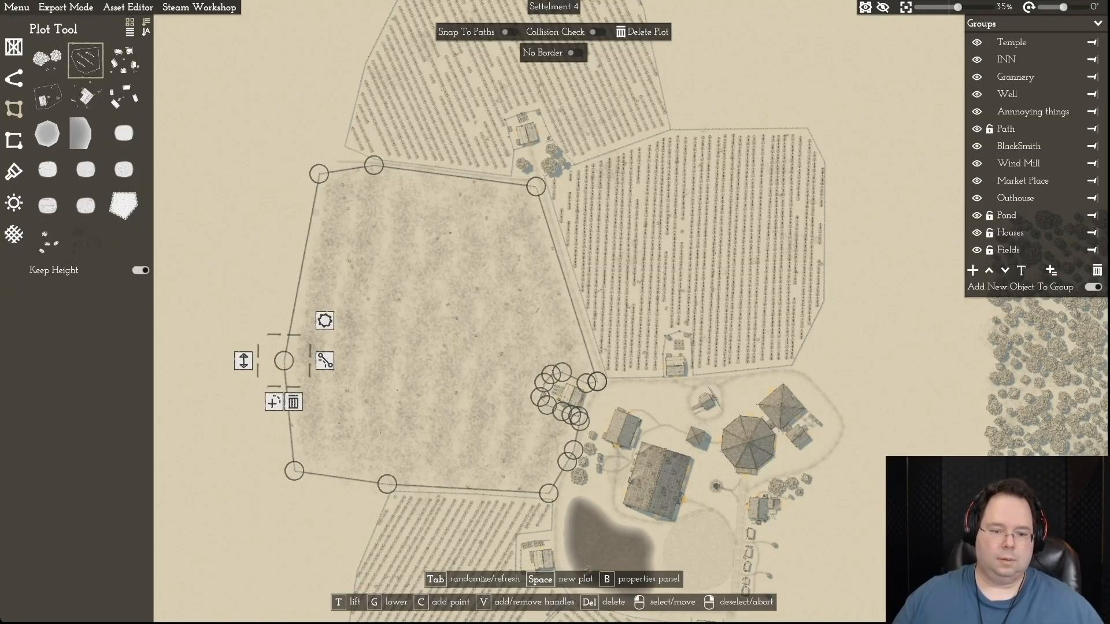
pyautogui.moveTo(294, 471); pyautogui.dragTo(287, 471)
# - Select the western field and move its two upper western points outward, in line with the north-western field's western edge
pyautogui.press('s')
pyautogui.rightClick(382, 416)
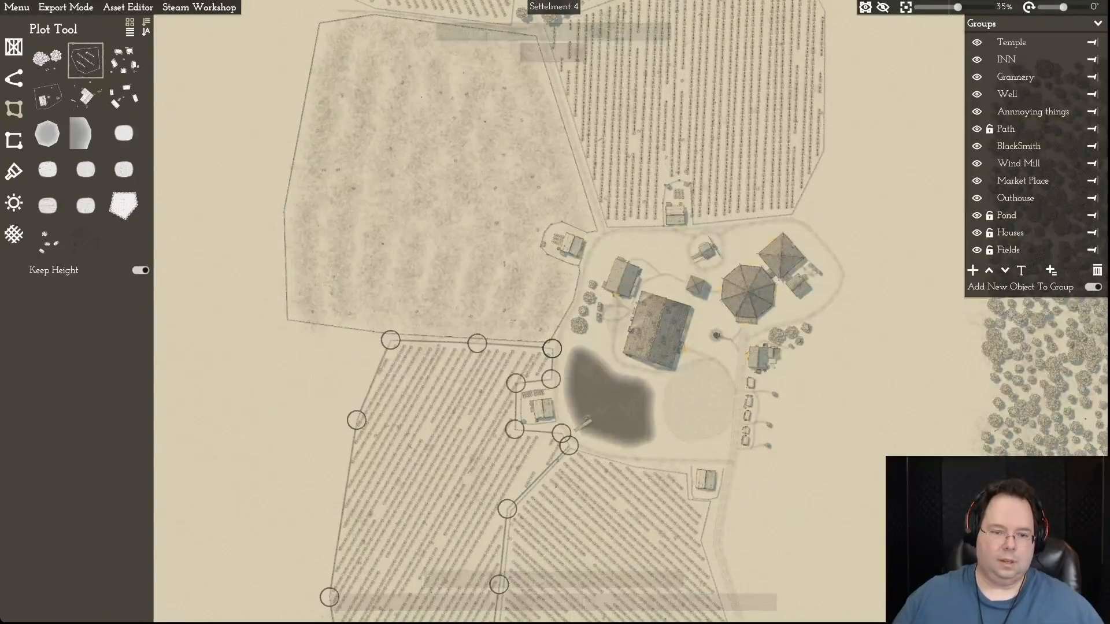
pyautogui.moveTo(356, 420); pyautogui.dragTo(294, 341)
pyautogui.press('s')
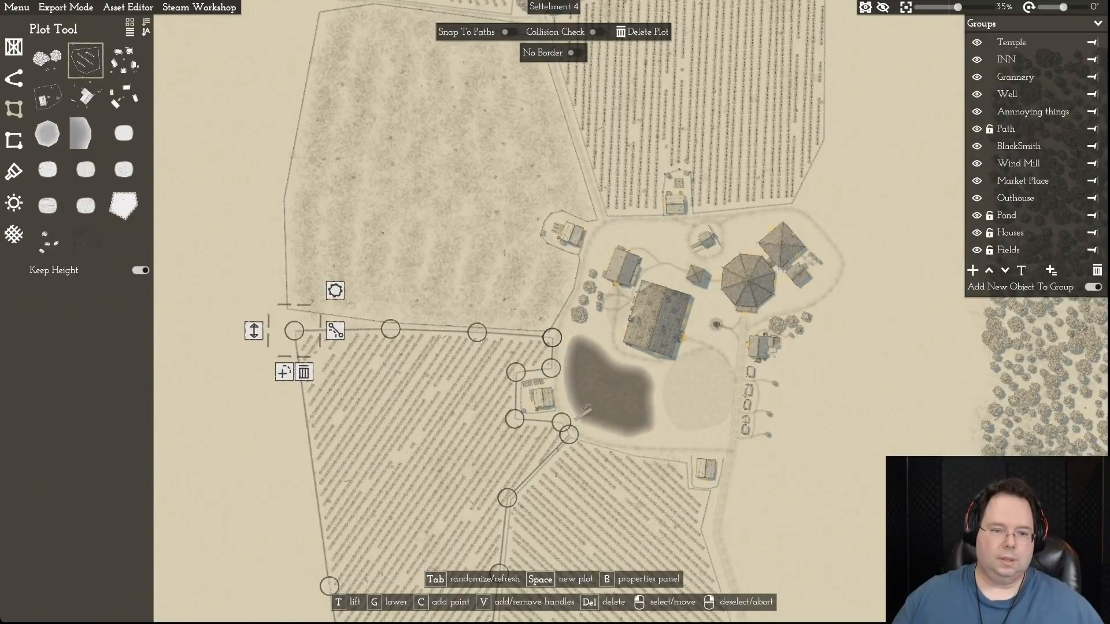
pyautogui.moveTo(329, 466); pyautogui.dragTo(290, 382)
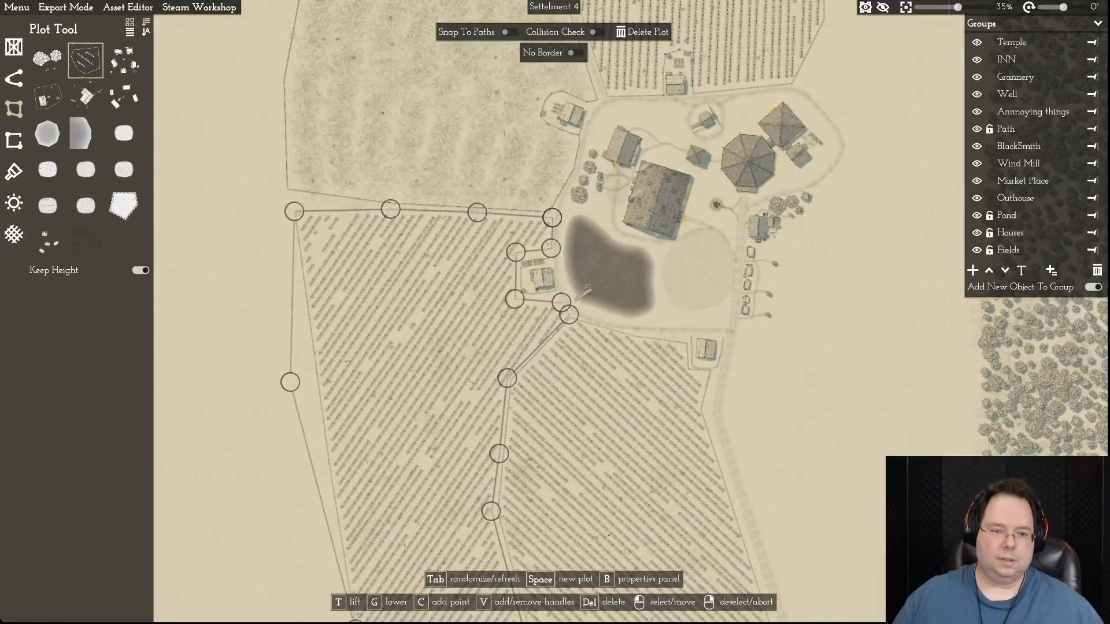
# - Add a point low on the western field's western edge and bulge that edge outward into a rounded outline
pyautogui.press('s')
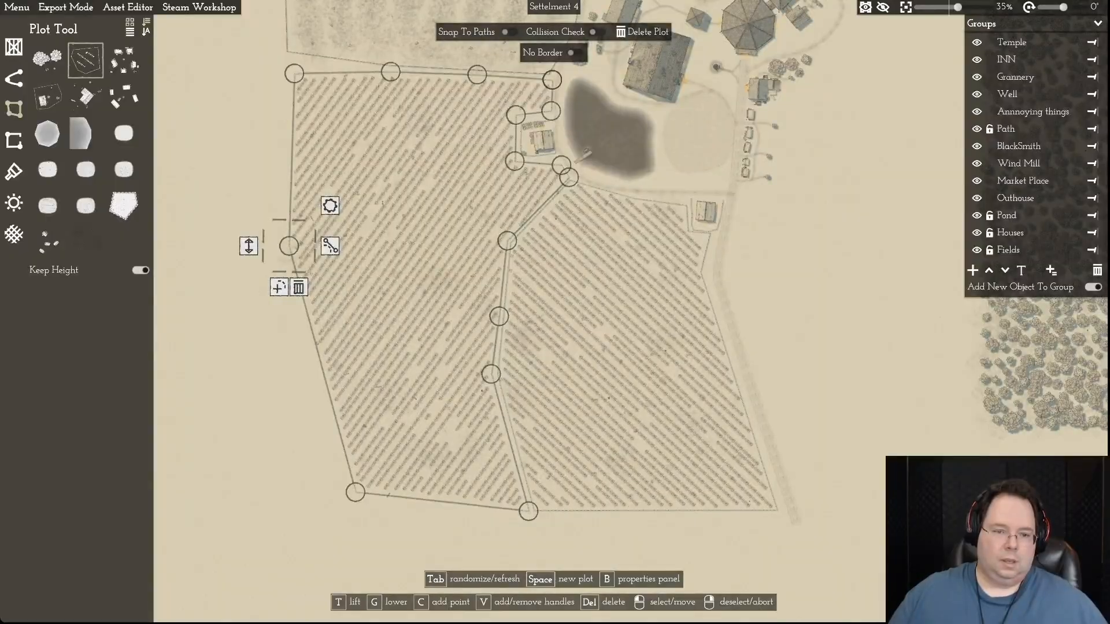
pyautogui.press('c')
pyautogui.moveTo(289, 245); pyautogui.dragTo(297, 394)
pyautogui.moveTo(291, 159); pyautogui.dragTo(283, 266)
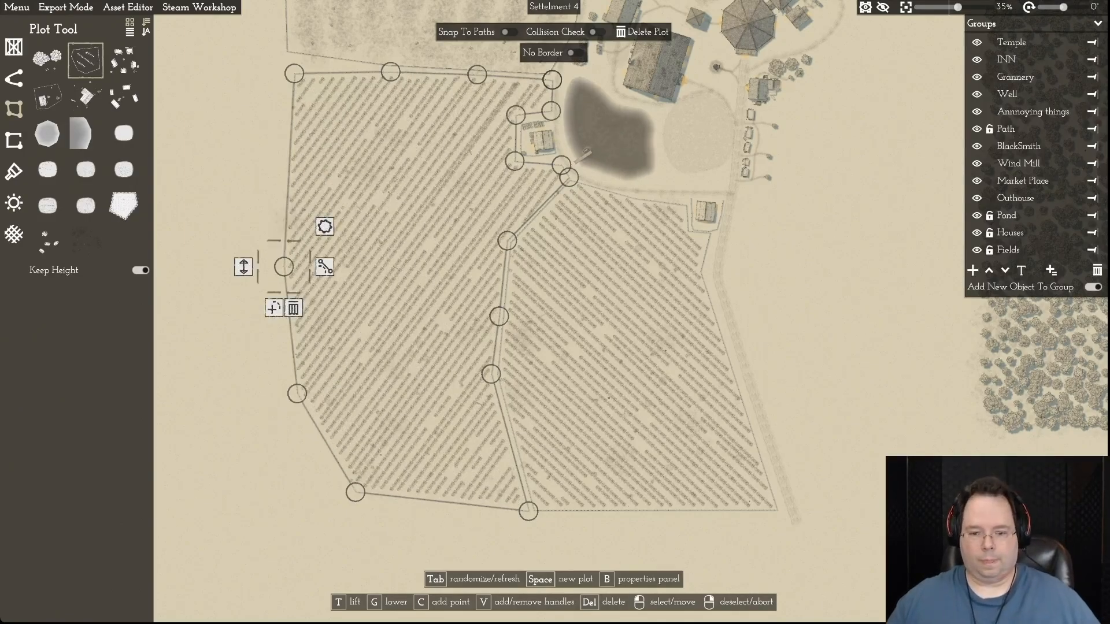
# - Pull the western field's two southern corners northward and deselect the field
pyautogui.moveTo(528, 511); pyautogui.dragTo(521, 478)
pyautogui.moveTo(356, 492); pyautogui.dragTo(332, 471)
pyautogui.rightClick(332, 471)
# - Examine the overall layout of the reshaped fields around the settlement
pyautogui.scroll(-2, 601, 414)
pyautogui.scroll(-1, 630, 318)
pyautogui.press('w')
pyautogui.press('d')
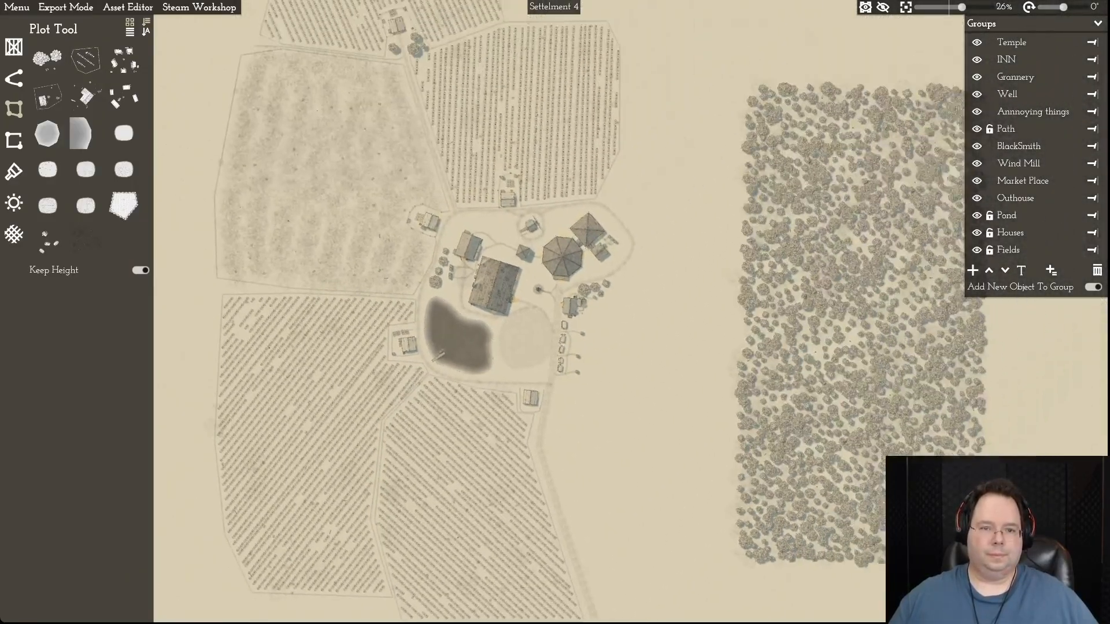
pyautogui.press('w')
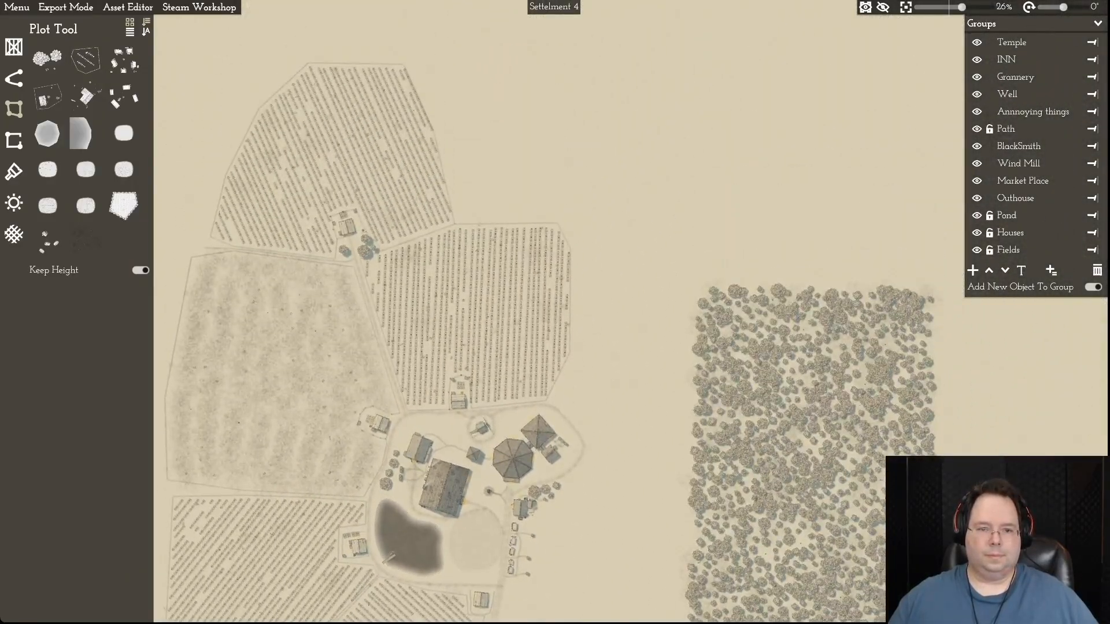
pyautogui.press('a')
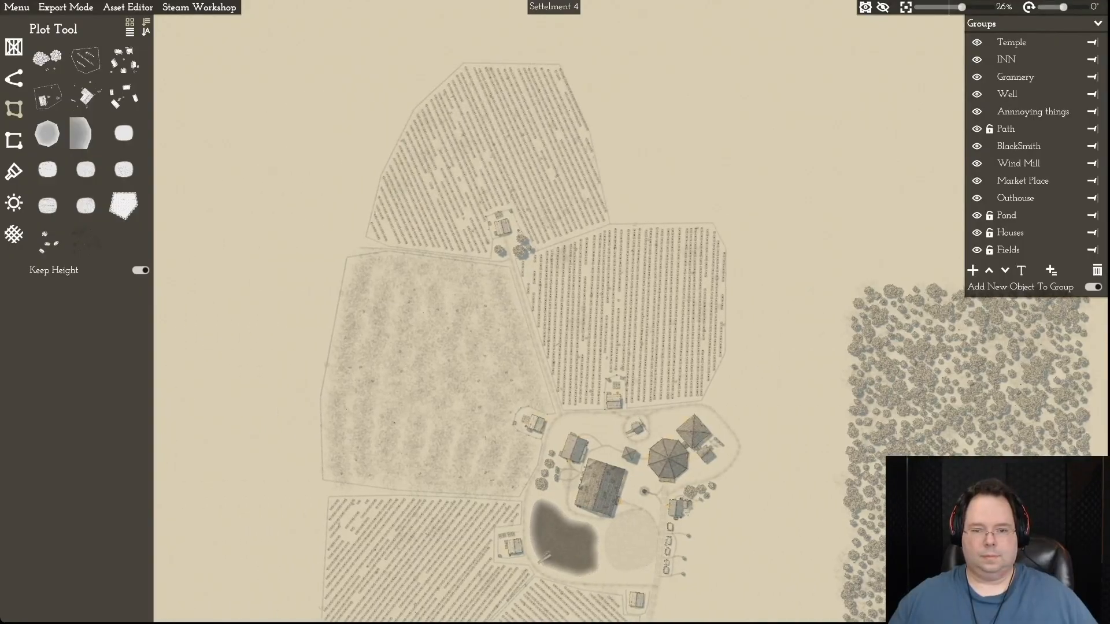
pyautogui.press('s')
pyautogui.press('w')
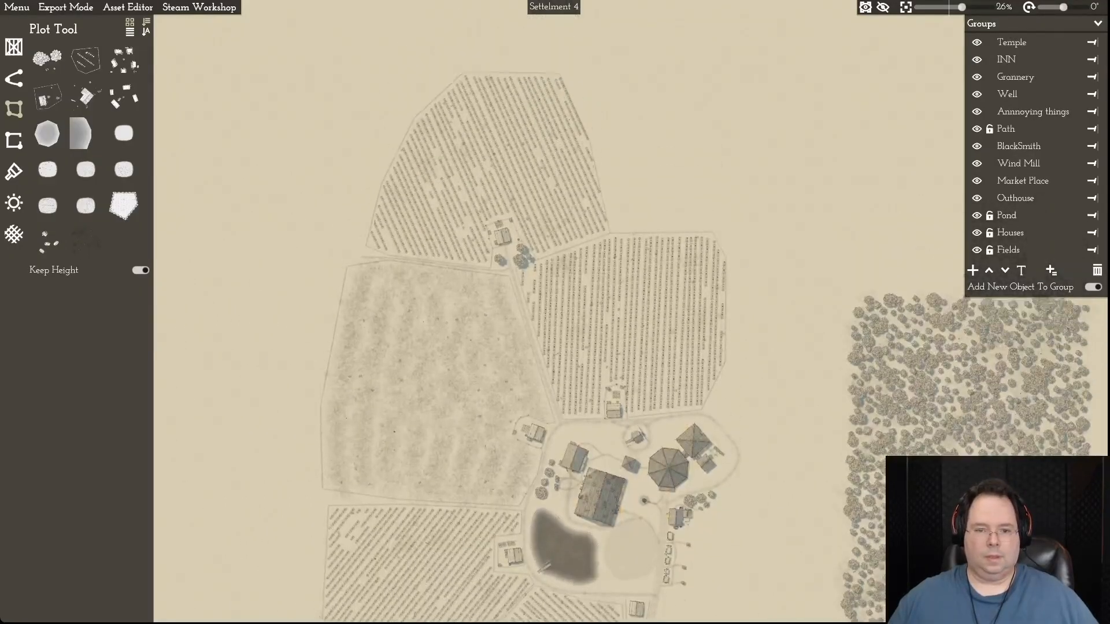
pyautogui.press('d')
pyautogui.press('d')
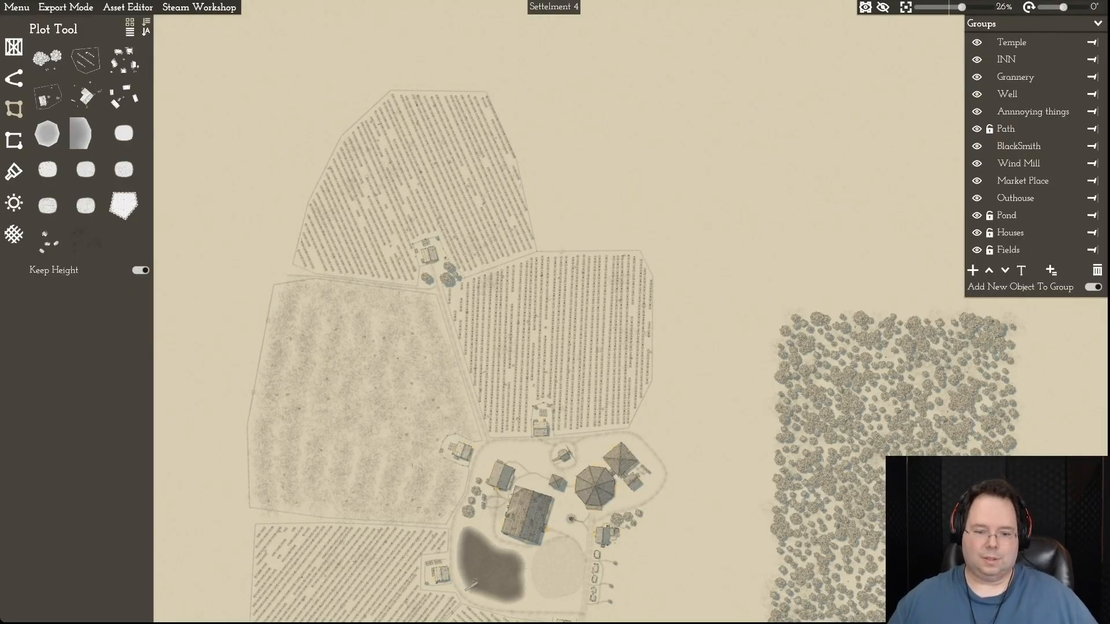
pyautogui.press('s')
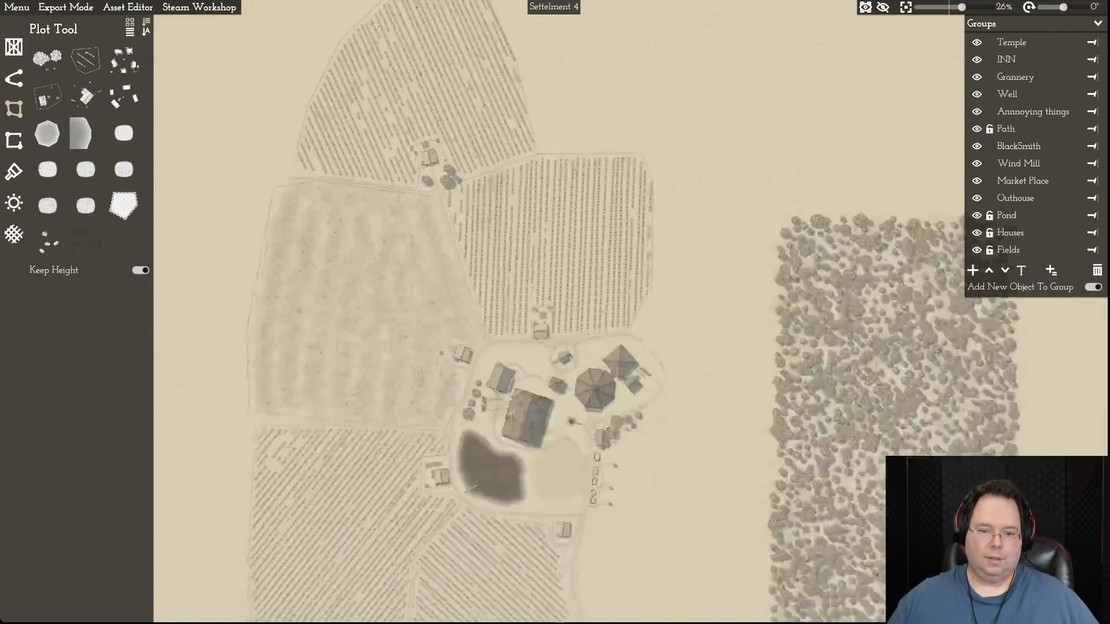
# - Align the western field's corner south-west of the pond dock with the southern field's fence corner
pyautogui.scroll(10, 461, 376)
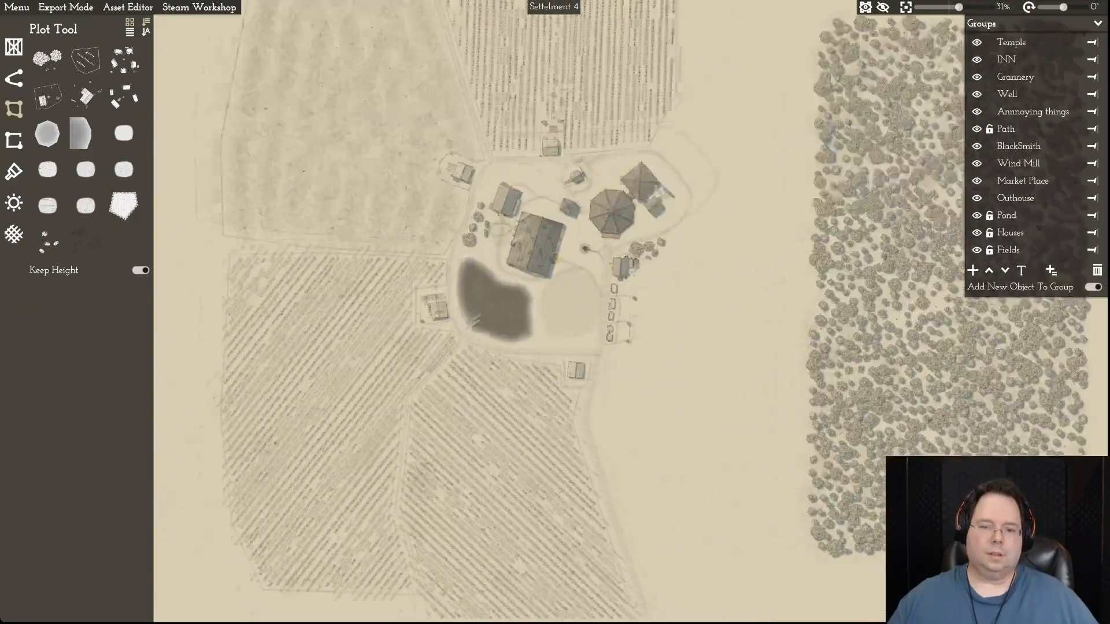
pyautogui.press('w')
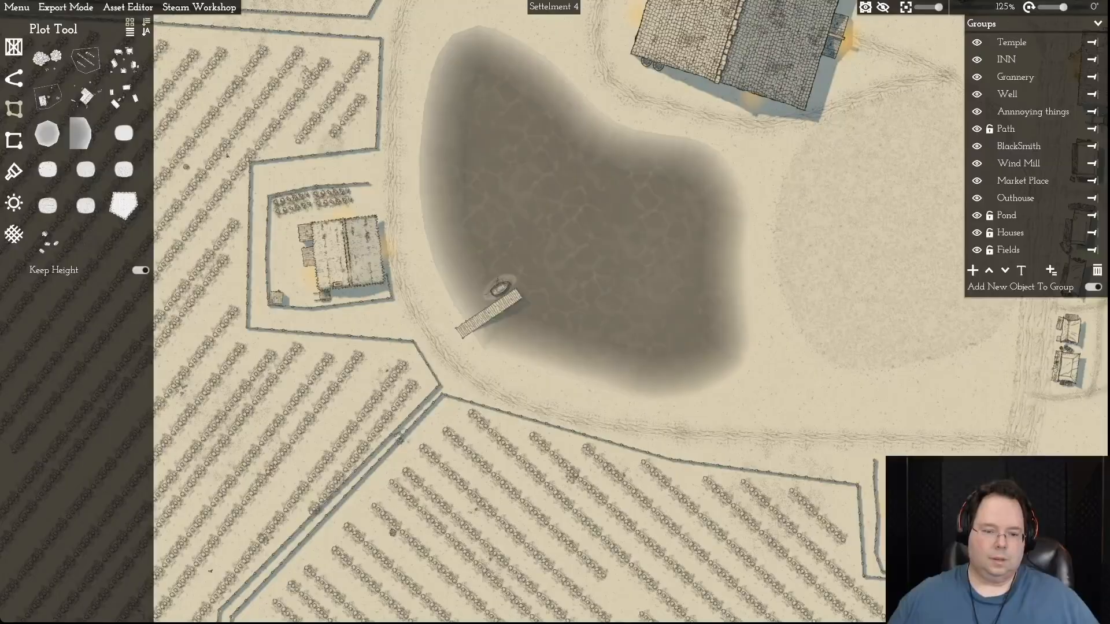
pyautogui.click(286, 456)
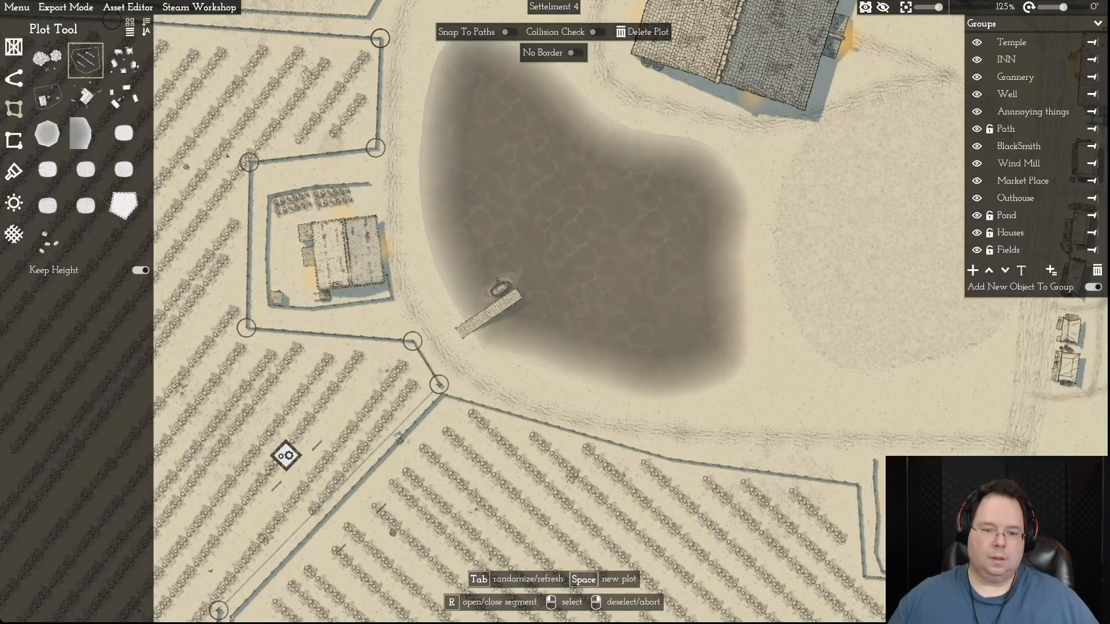
pyautogui.click(286, 456)
pyautogui.moveTo(440, 393); pyautogui.dragTo(444, 395)
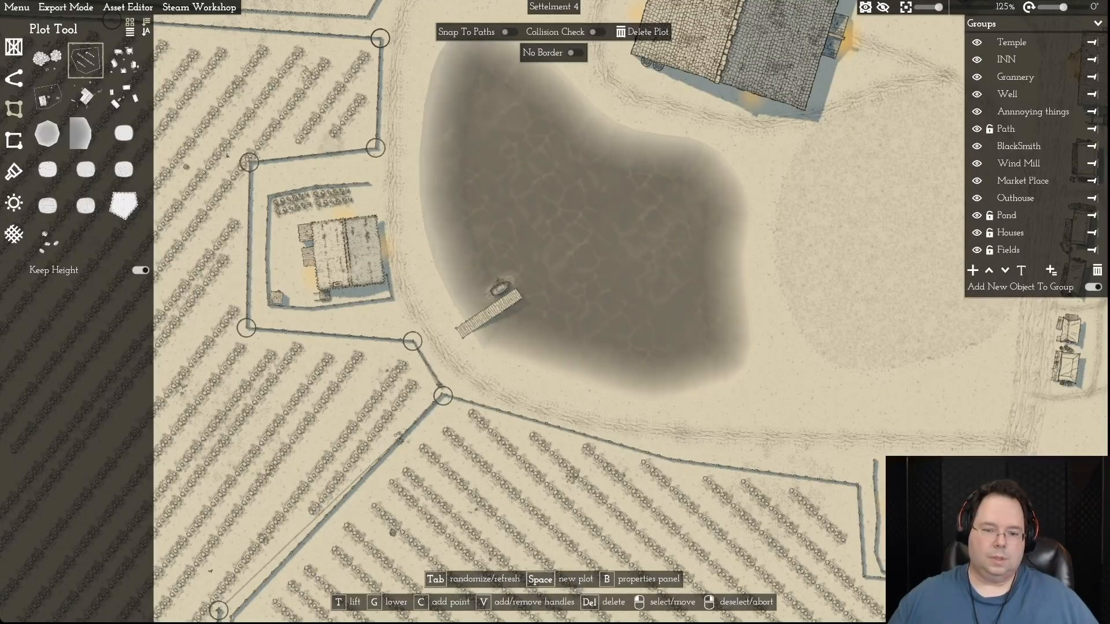
pyautogui.rightClick(444, 395)
pyautogui.scroll(8, 482, 389)
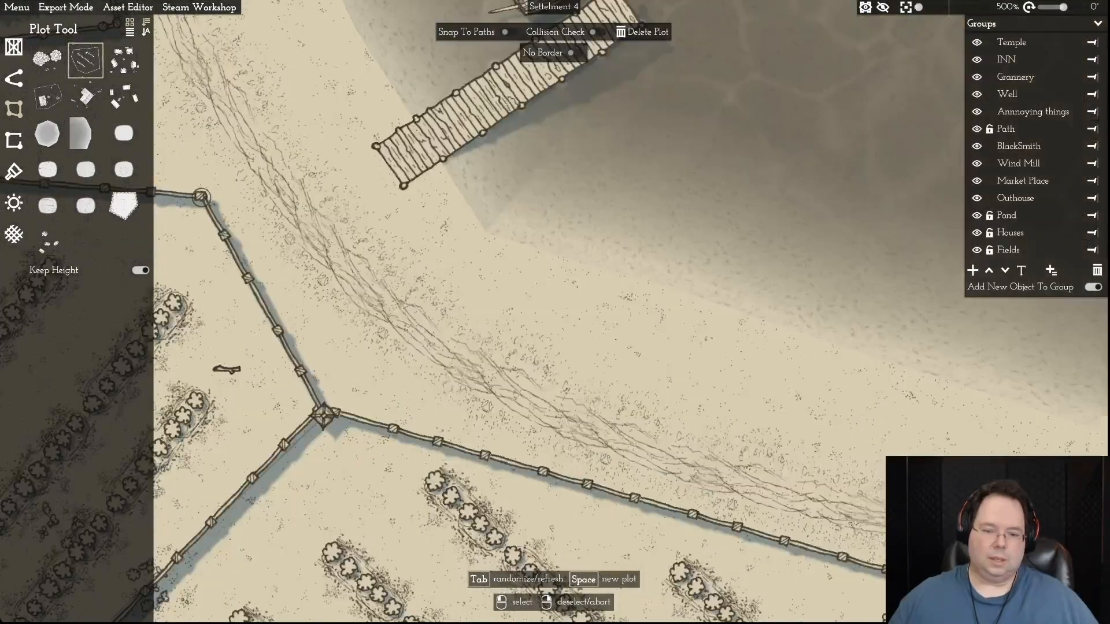
pyautogui.press('a')
pyautogui.click(503, 417)
pyautogui.moveTo(514, 415)
pyautogui.mouseDown()
pyautogui.moveTo(500, 396)
pyautogui.moveTo(509, 380)
pyautogui.moveTo(507, 408)
pyautogui.mouseUp()
# - Move the western field's first bend south of the pond onto the southern field's matching fence bend to close the gap
pyautogui.press('a')
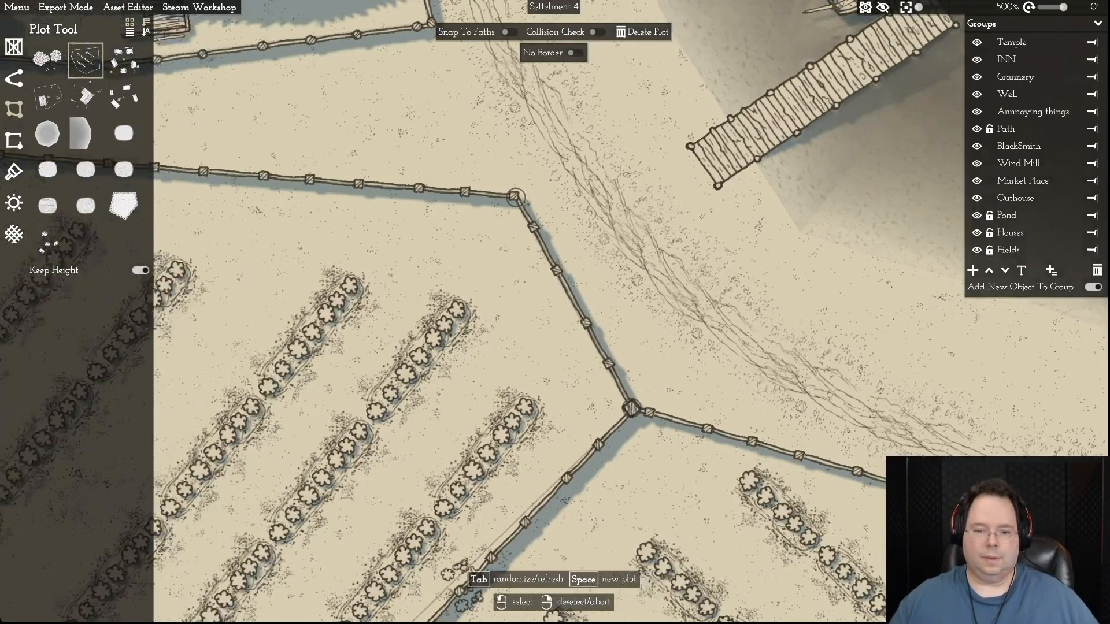
pyautogui.press('s')
pyautogui.press('s')
pyautogui.press('a')
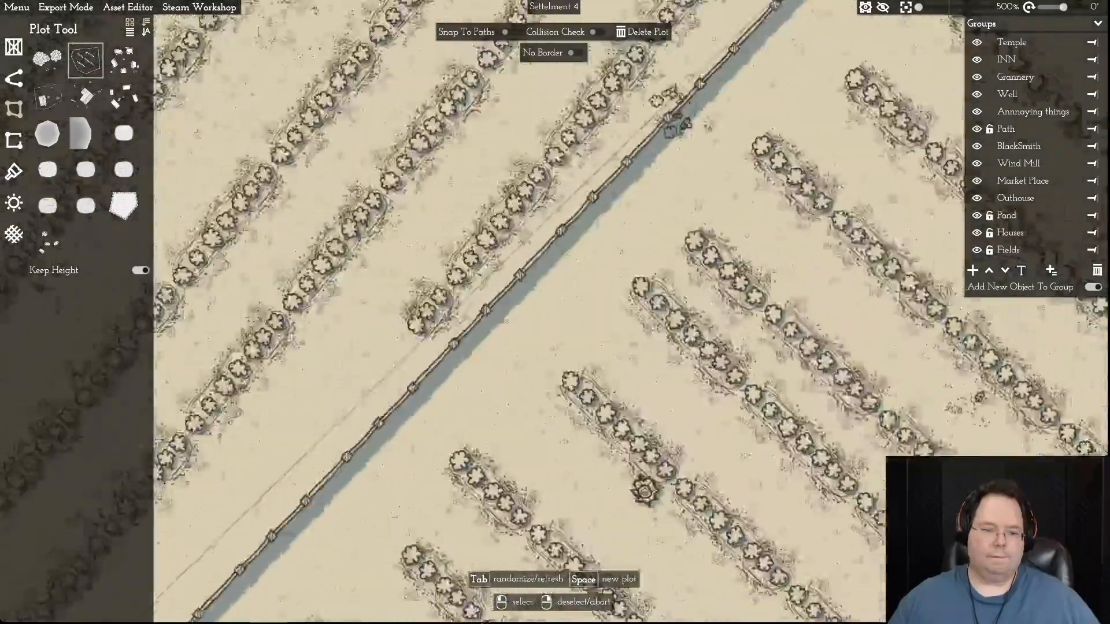
pyautogui.press('s')
pyautogui.press('a')
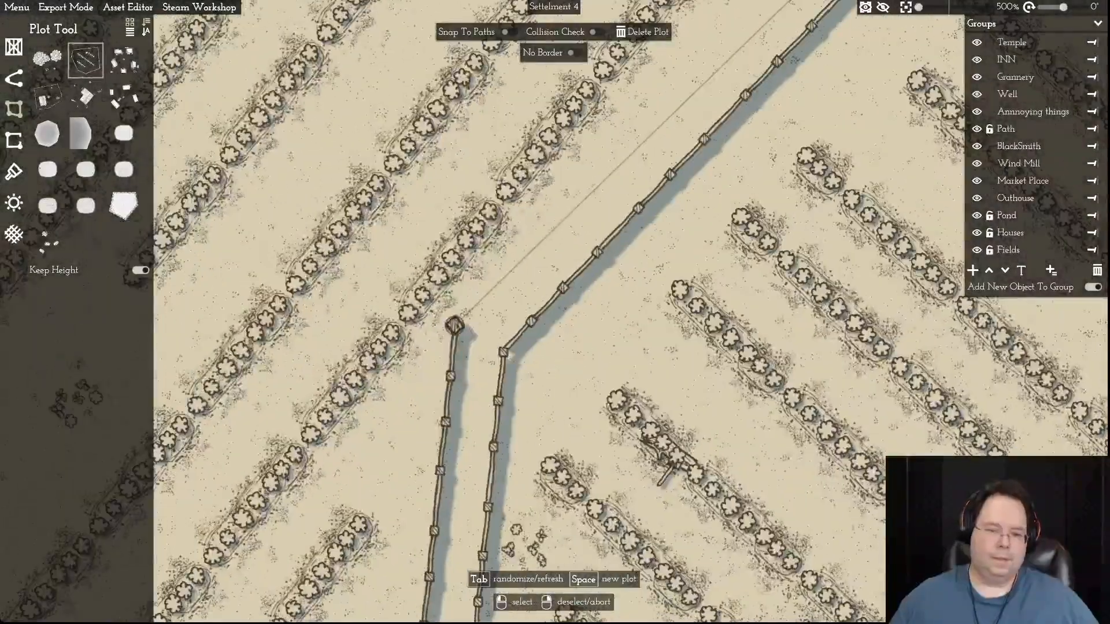
pyautogui.moveTo(455, 325); pyautogui.dragTo(499, 350)
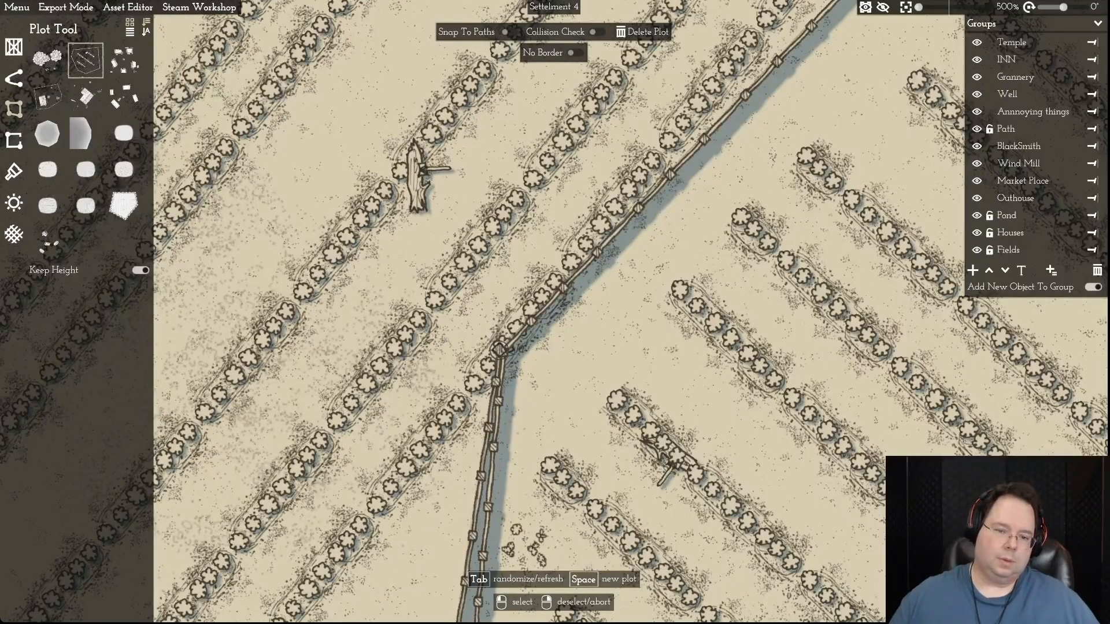
pyautogui.moveTo(463, 337); pyautogui.dragTo(458, 335)
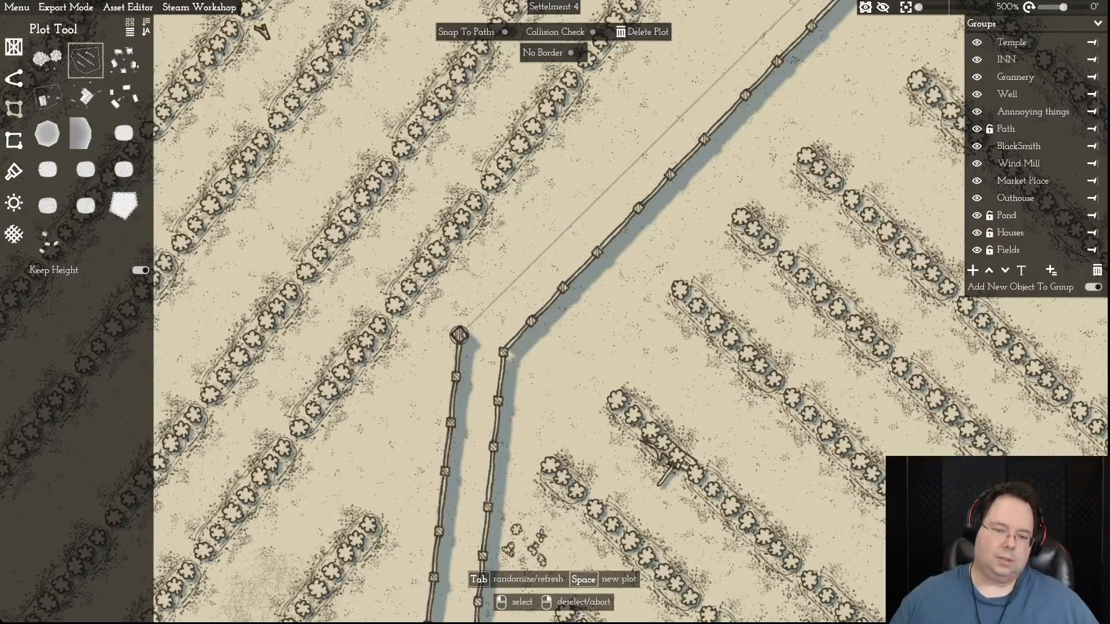
pyautogui.press('s')
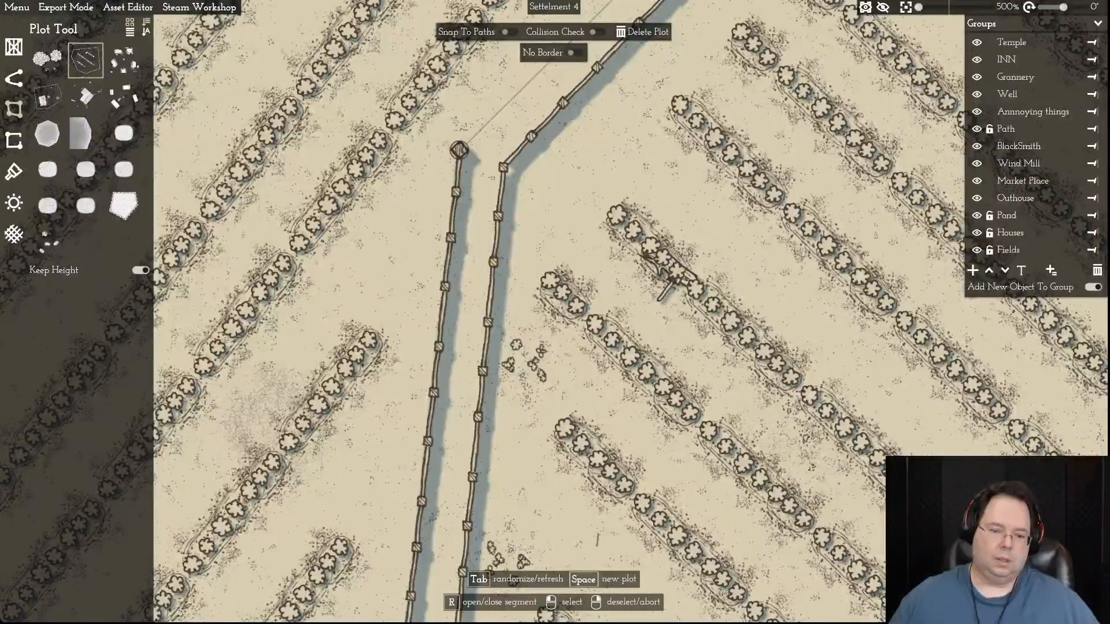
pyautogui.press('s')
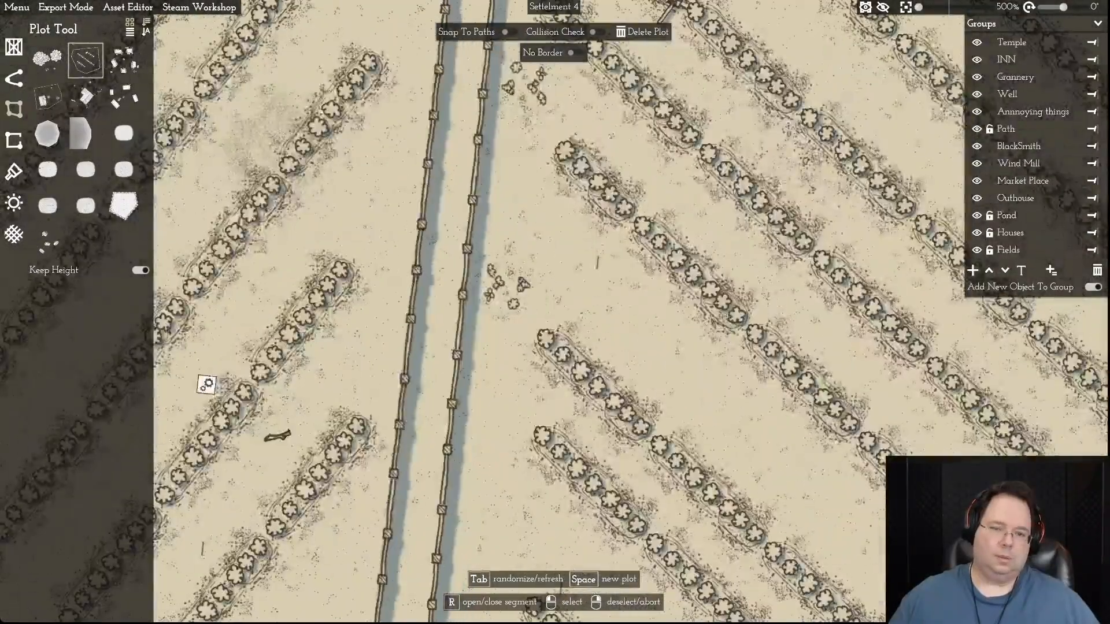
pyautogui.press('w')
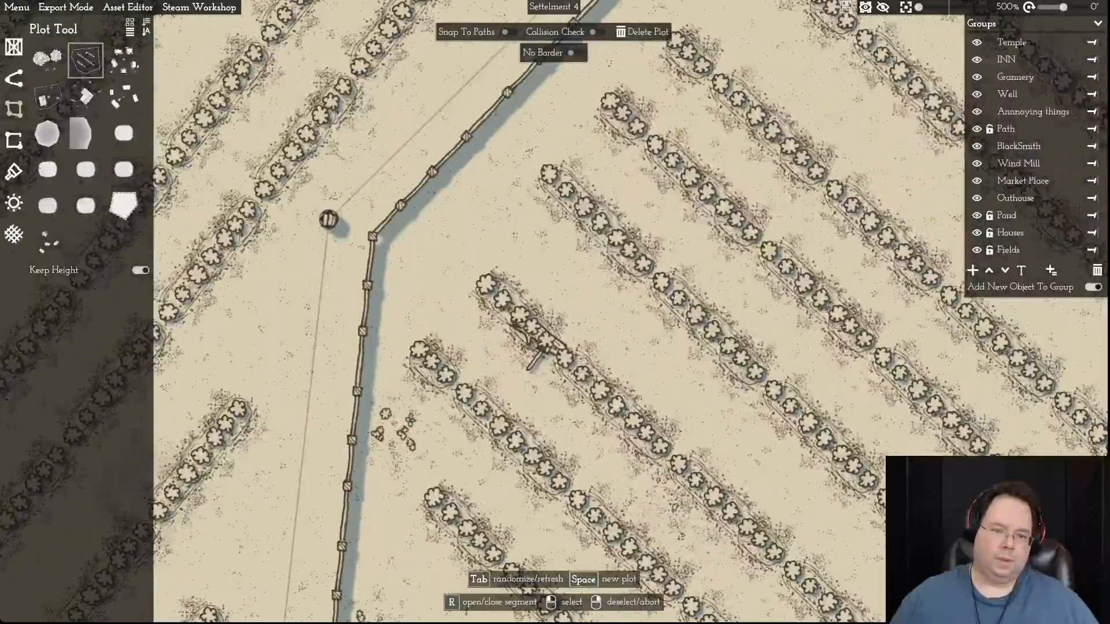
pyautogui.moveTo(365, 232); pyautogui.dragTo(373, 236)
# - Move the western field's lower bend point onto the southern field's next fence bend so both borders meet
pyautogui.press('s')
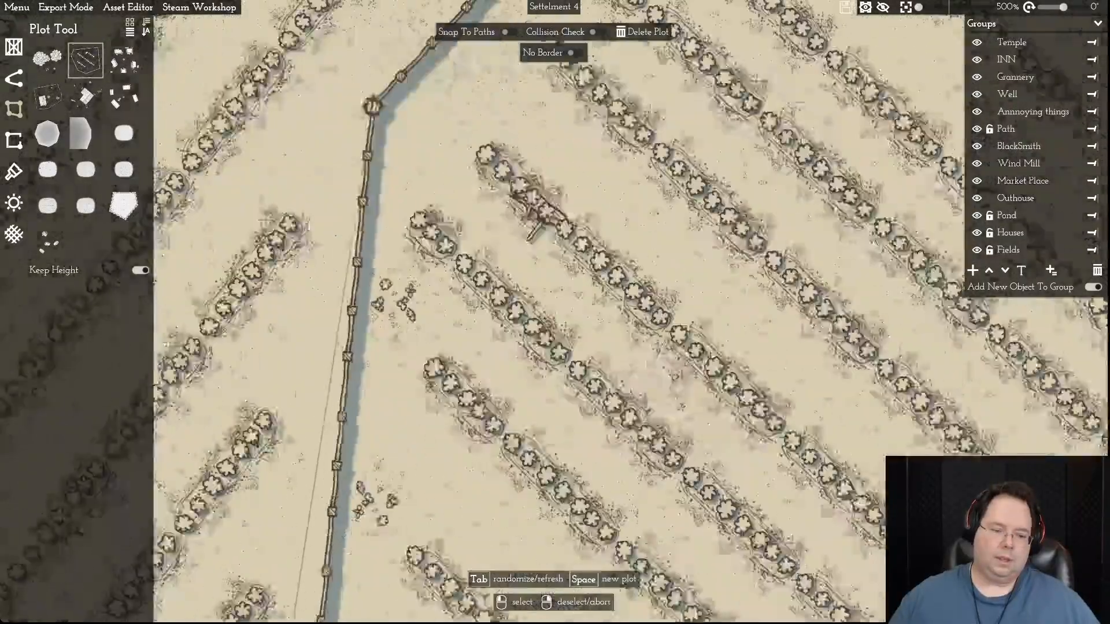
pyautogui.press('a')
pyautogui.press('s')
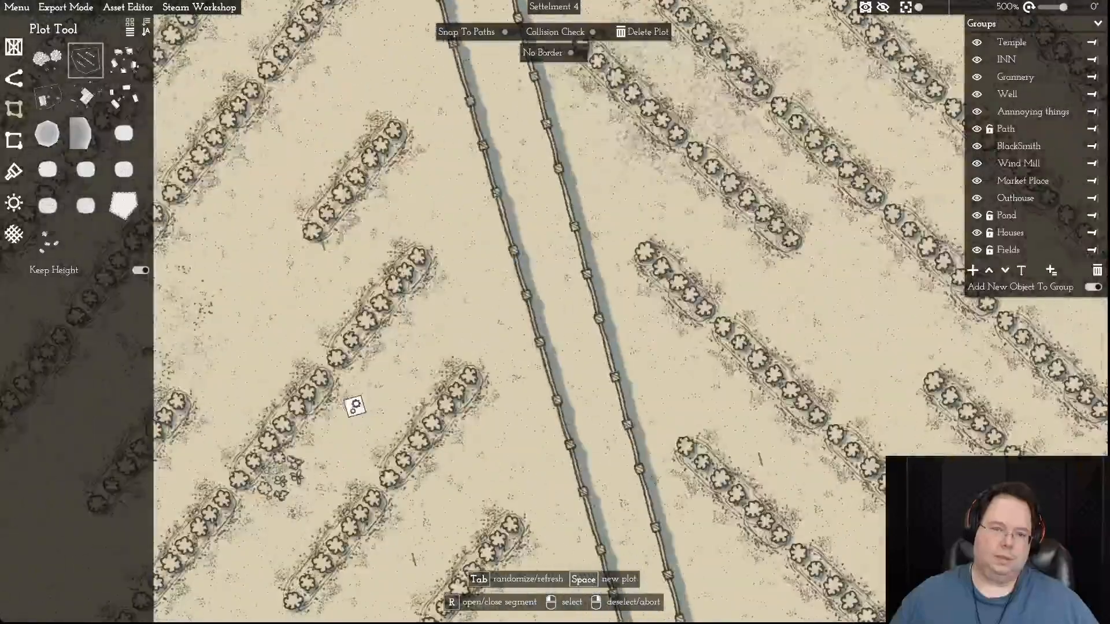
pyautogui.press('w')
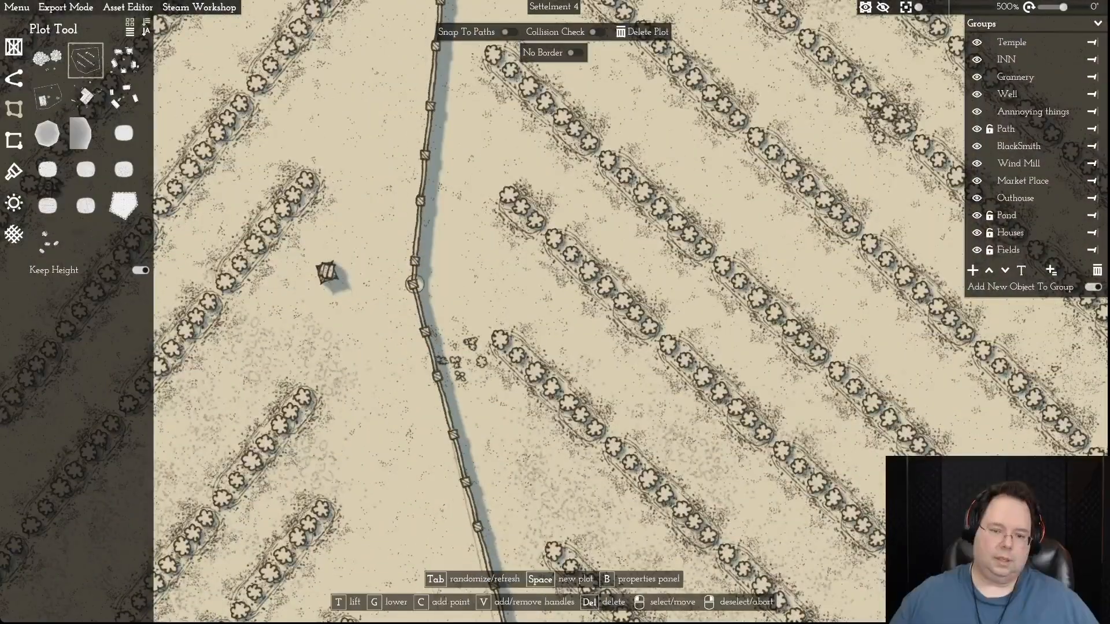
pyautogui.rightClick(413, 284)
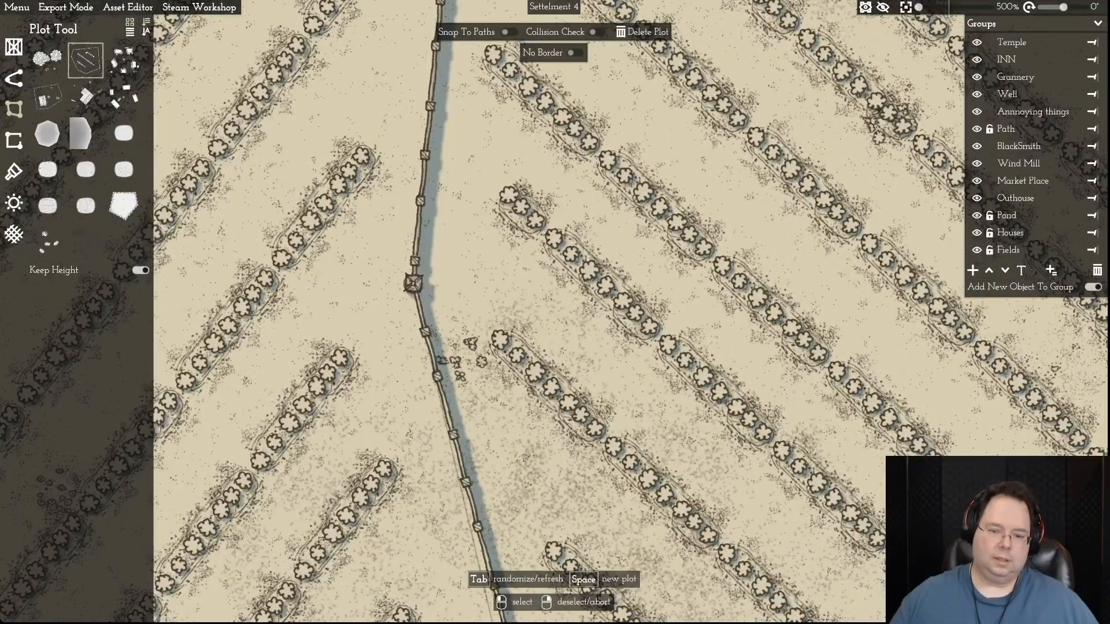
# - Move the western field's south-east corner onto the southern field's fence so the shared border meets without a gap
pyautogui.press('s')
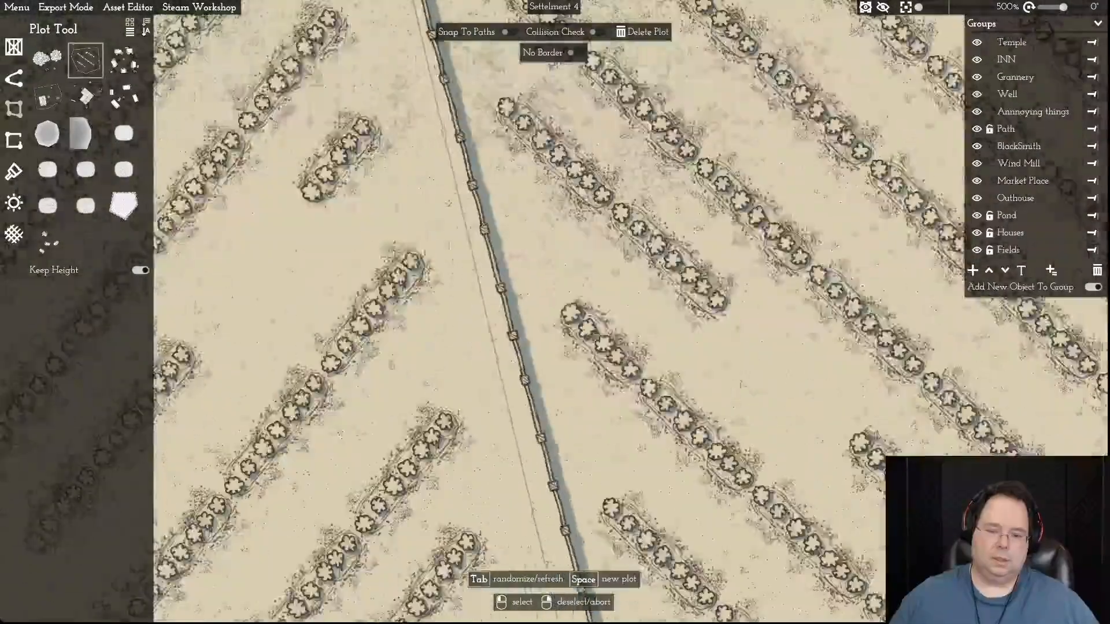
pyautogui.press('d')
pyautogui.press('s')
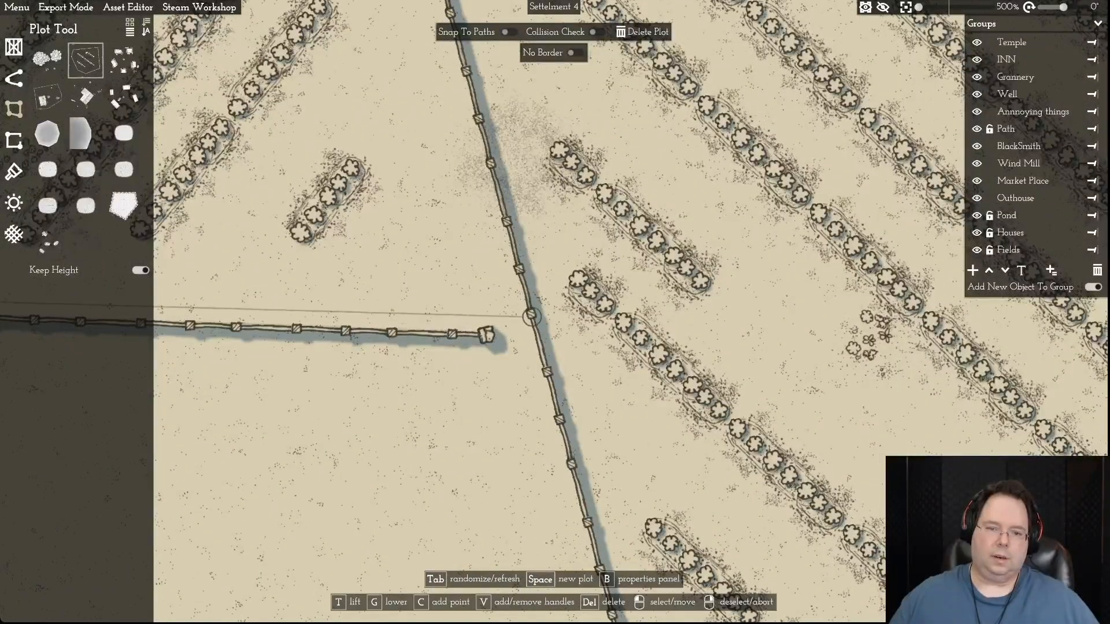
pyautogui.scroll(-8, 489, 326)
pyautogui.press('w')
pyautogui.press('a')
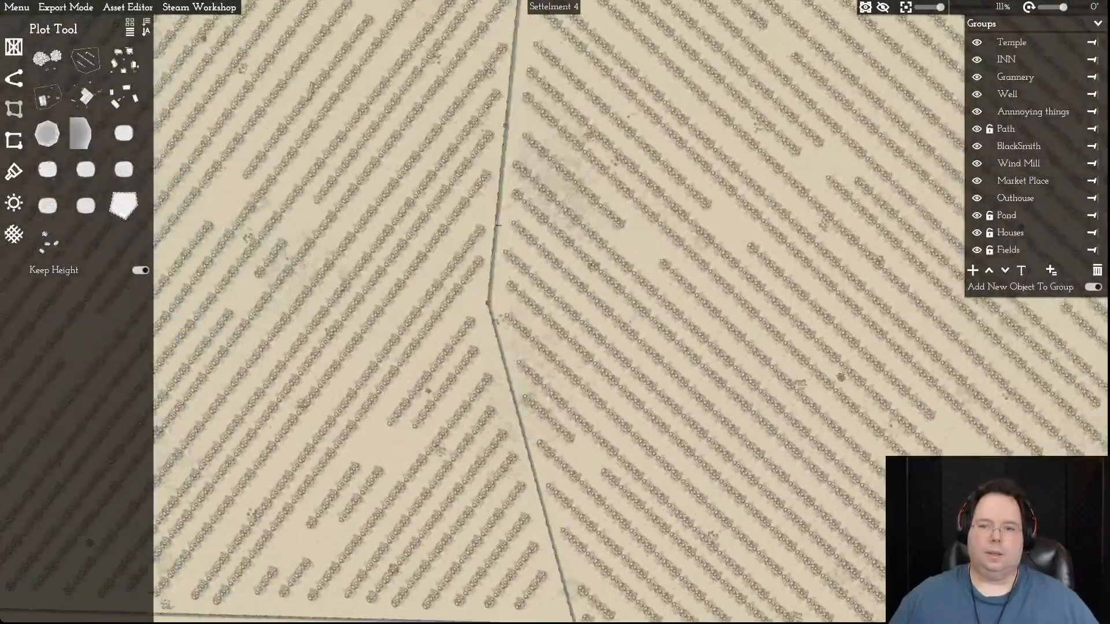
# - Survey the joined field borders from the pond up to the plots north-west of the village
pyautogui.scroll(-3, 520, 312)
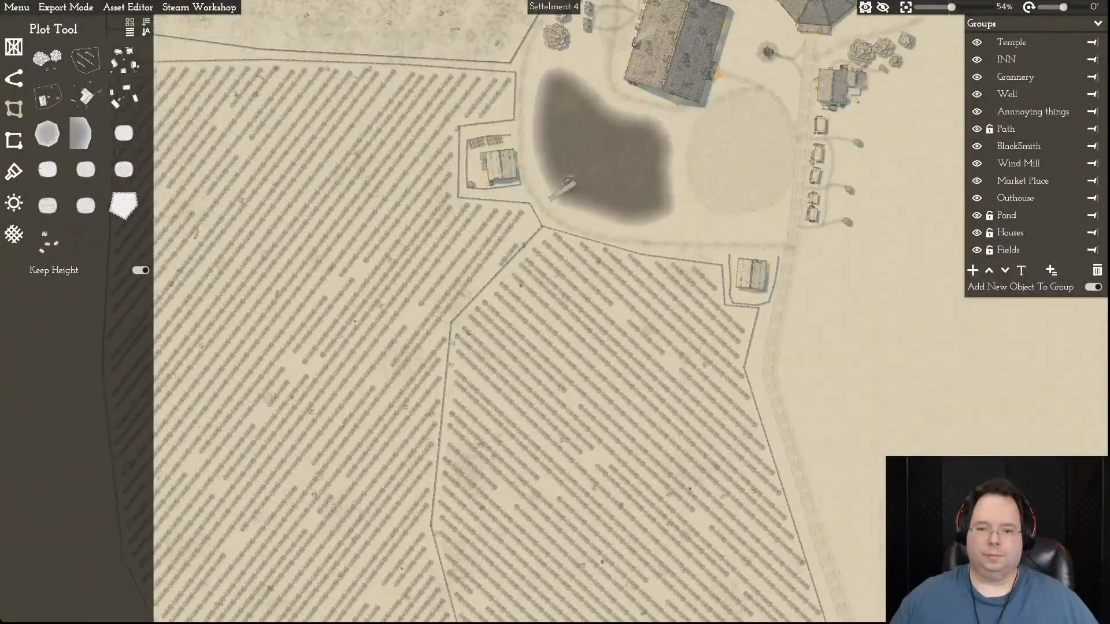
pyautogui.press('w')
pyautogui.press('a')
pyautogui.press('w')
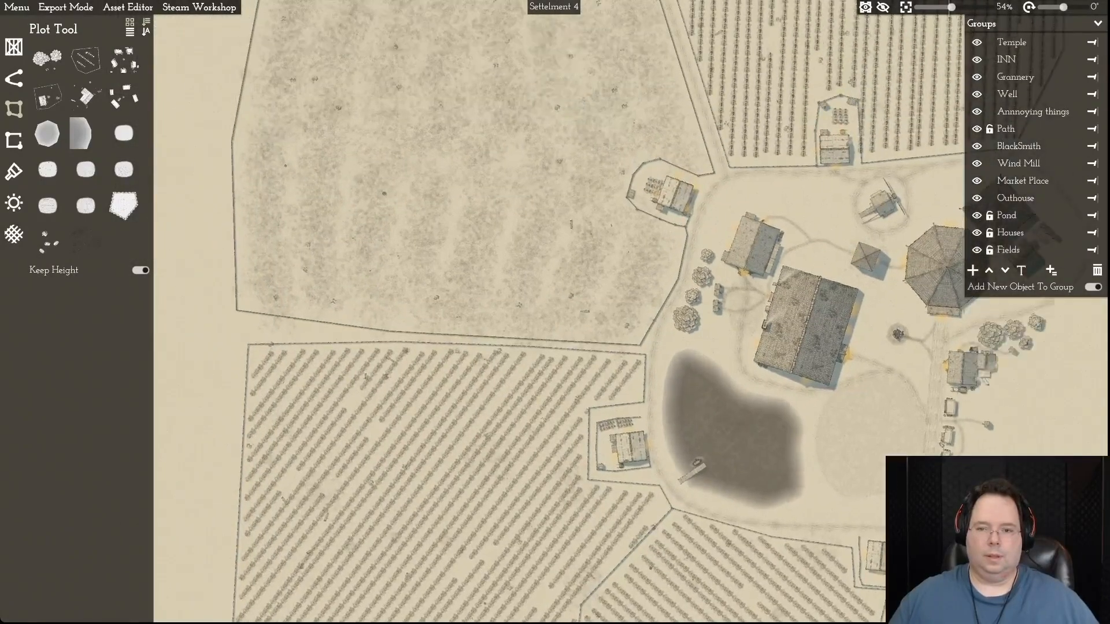
pyautogui.press('w')
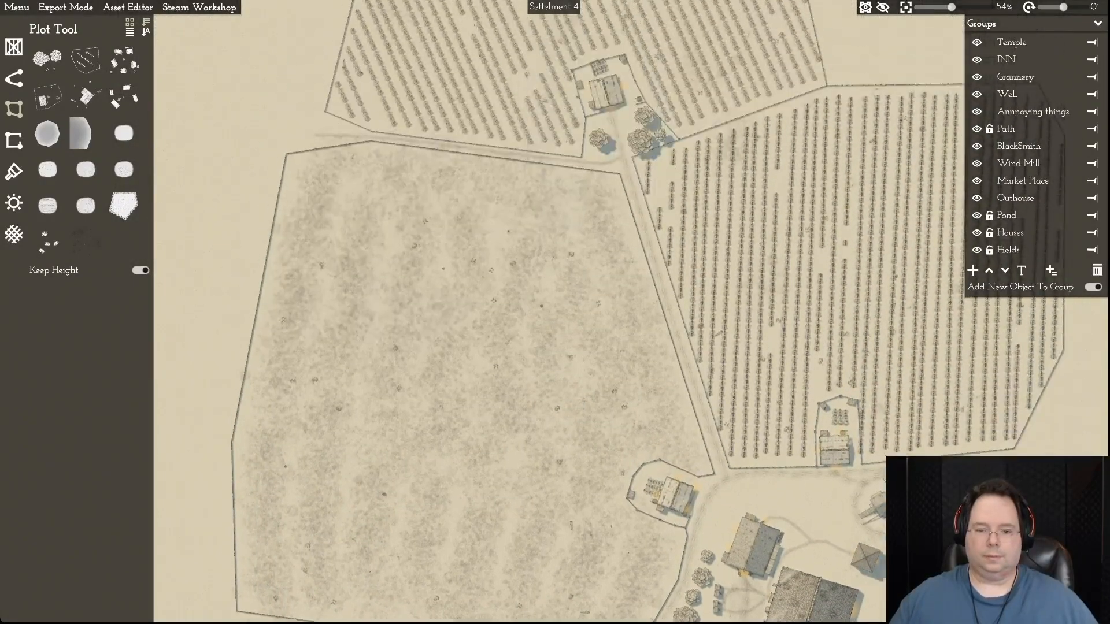
pyautogui.press('s')
pyautogui.press('d')
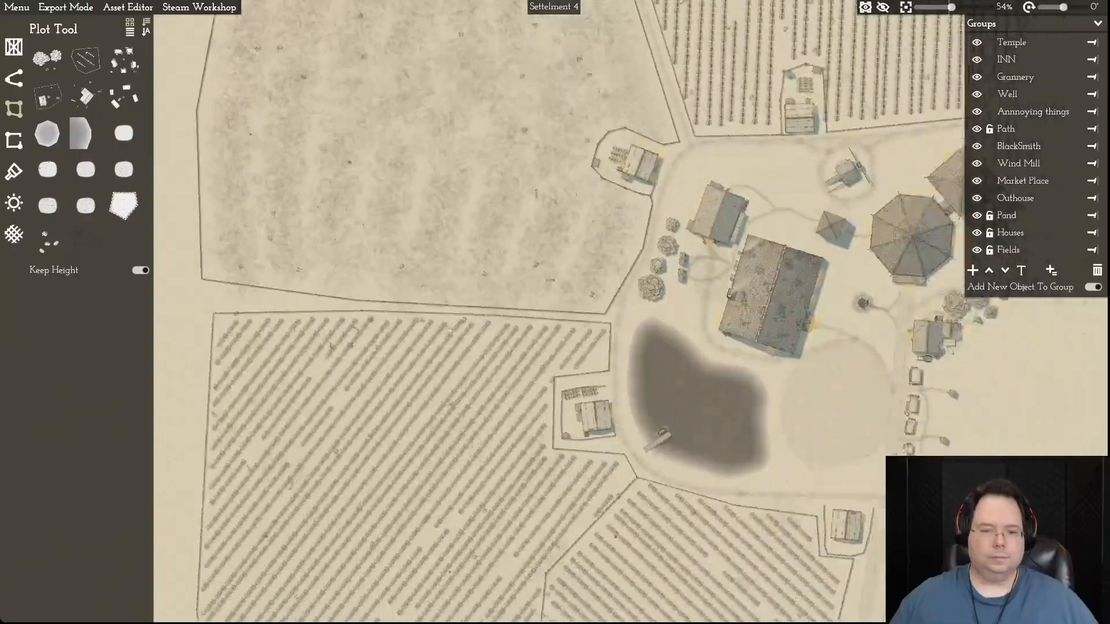
# - Add midpoints to the west and north sides of the western field's notch around the house beside the pond
pyautogui.scroll(10, 364, 340)
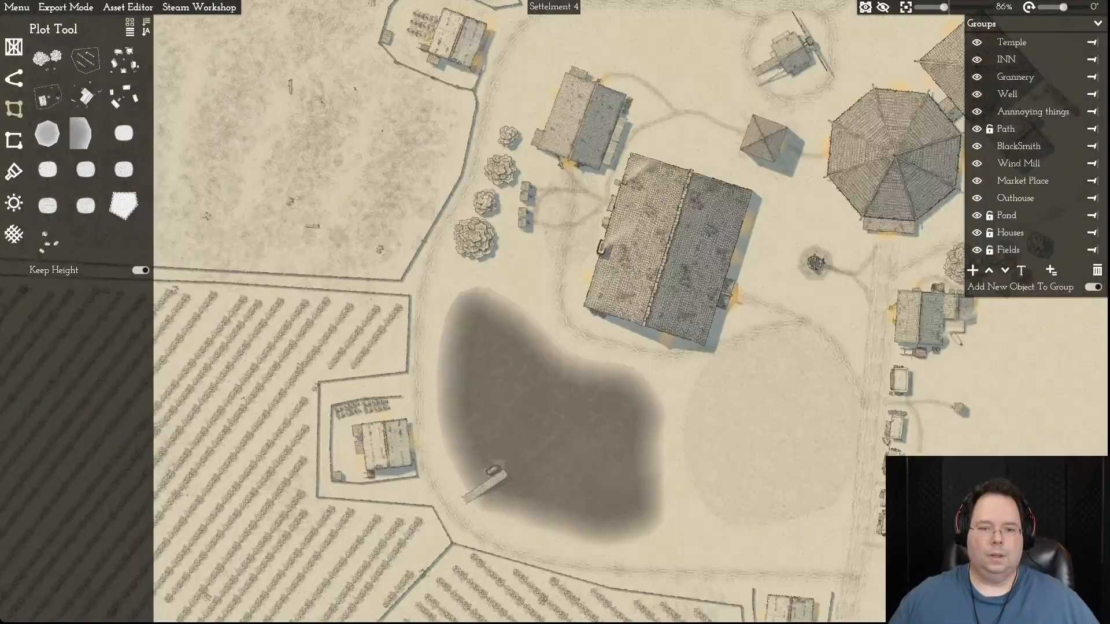
pyautogui.press('d')
pyautogui.press('s')
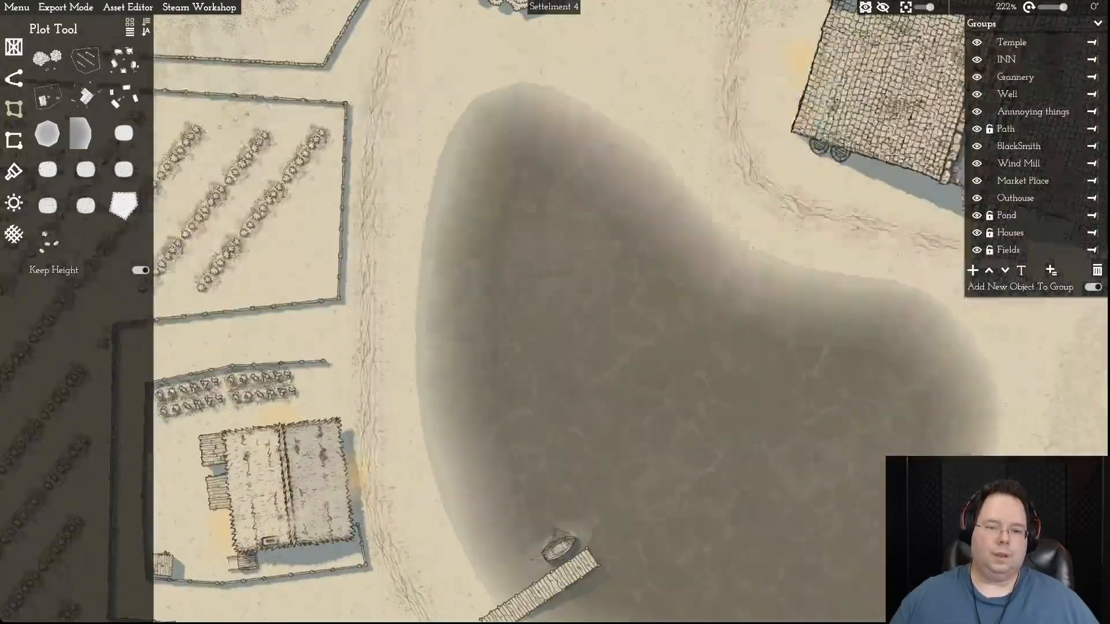
pyautogui.press('a')
pyautogui.click(311, 160)
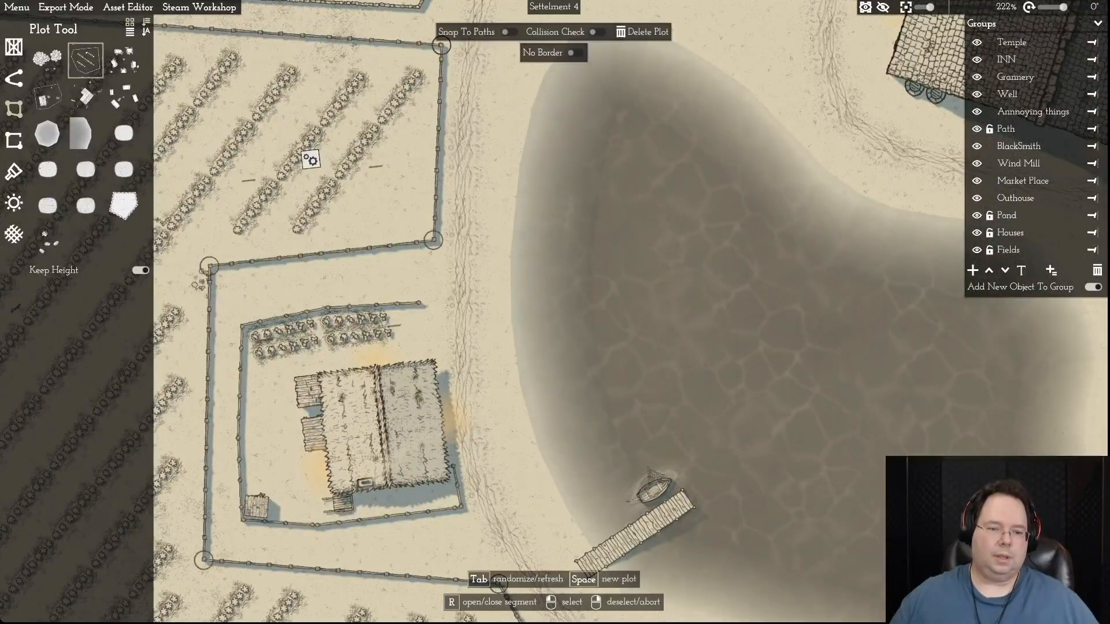
pyautogui.click(210, 265)
pyautogui.press('c')
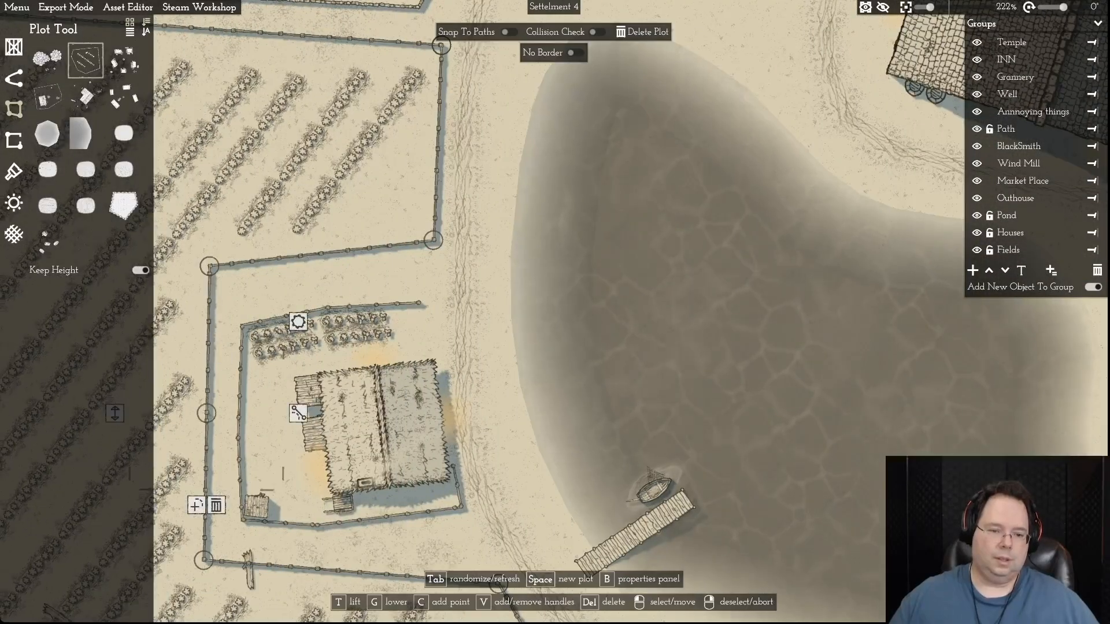
pyautogui.click(240, 384)
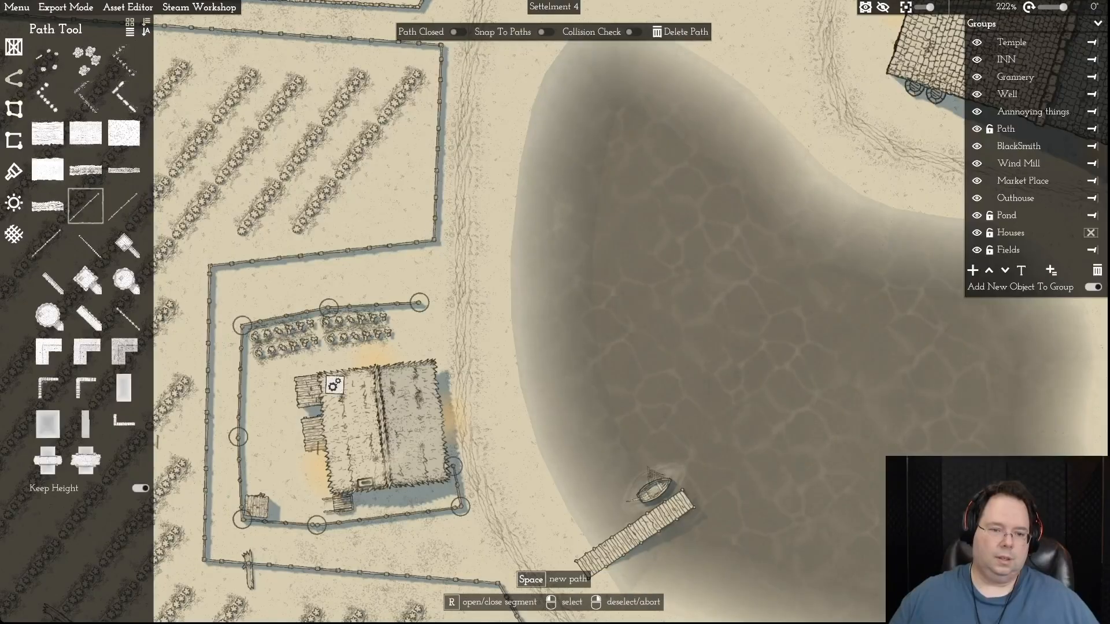
pyautogui.click(433, 240)
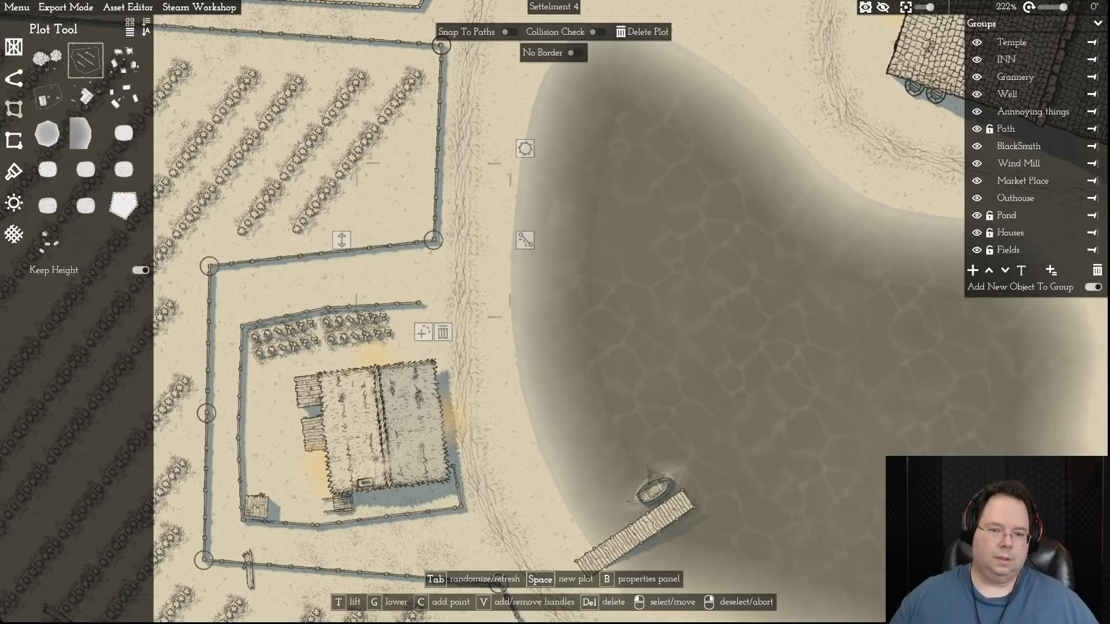
pyautogui.click(423, 333)
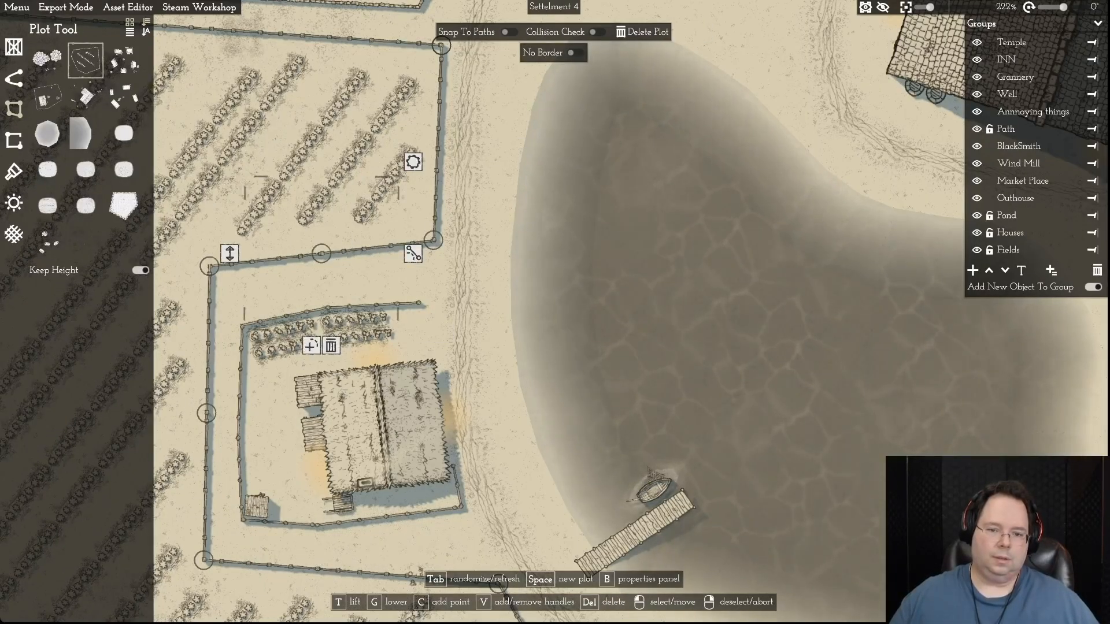
pyautogui.press('a')
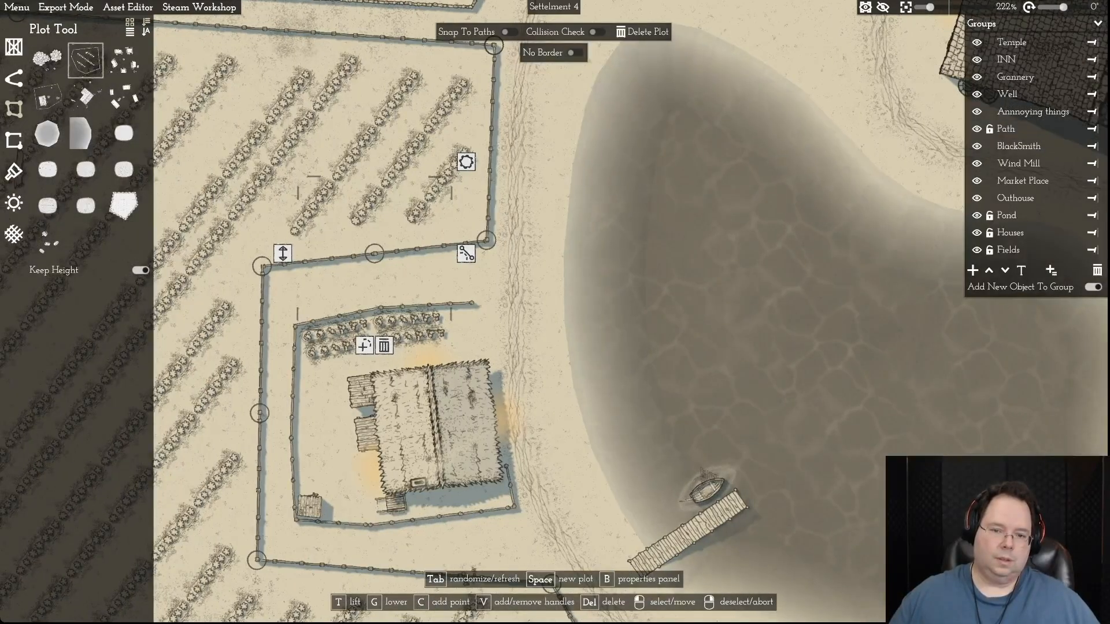
# - Extend the house fence's north-east end slightly and move the notch's north-east corner onto it, leaving the adjoining field border segment open
pyautogui.click(472, 302)
pyautogui.moveTo(473, 302); pyautogui.dragTo(484, 302)
pyautogui.click(487, 240)
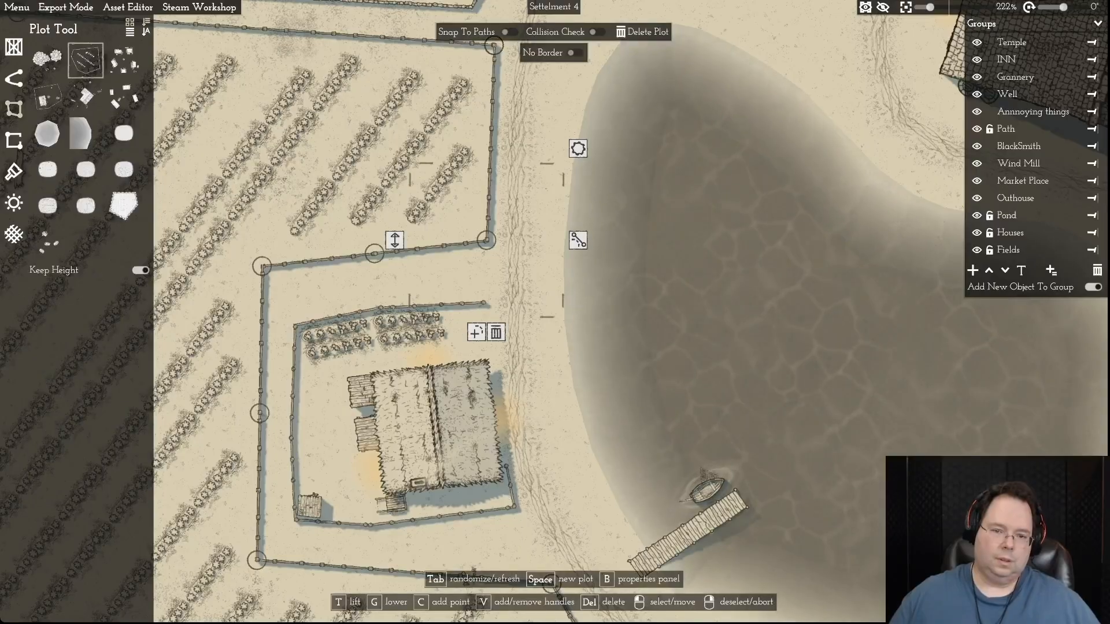
pyautogui.click(431, 246)
pyautogui.click(419, 153)
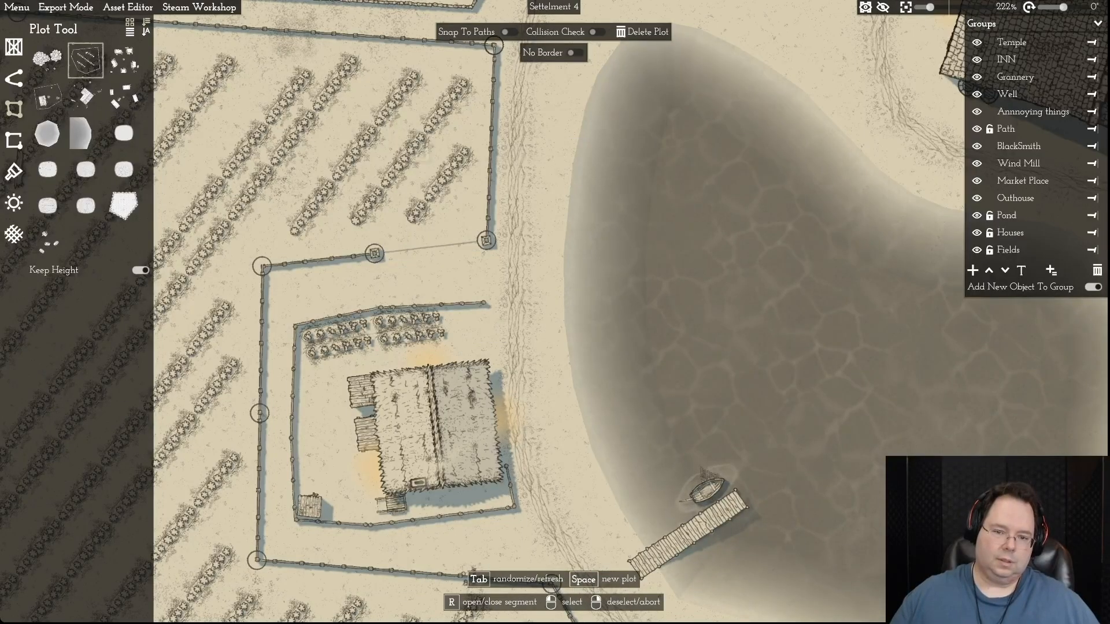
pyautogui.moveTo(487, 240); pyautogui.dragTo(484, 300)
pyautogui.scroll(1, 484, 301)
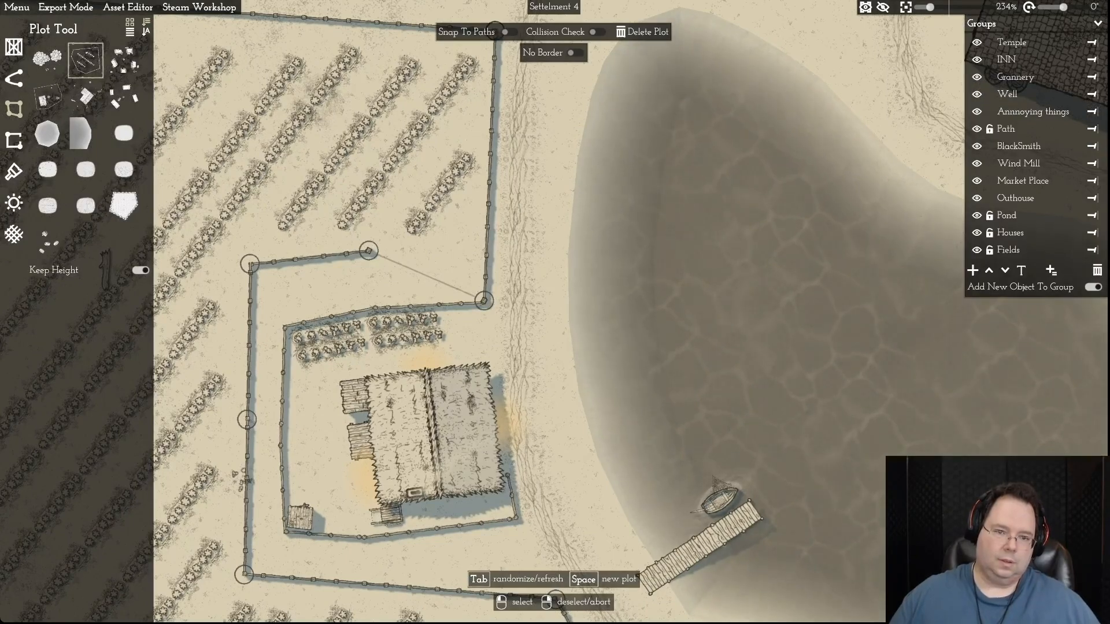
# - Open the rest of the notch's north border and move its midpoint and north-west corner onto the house fence's matching points
pyautogui.press('r')
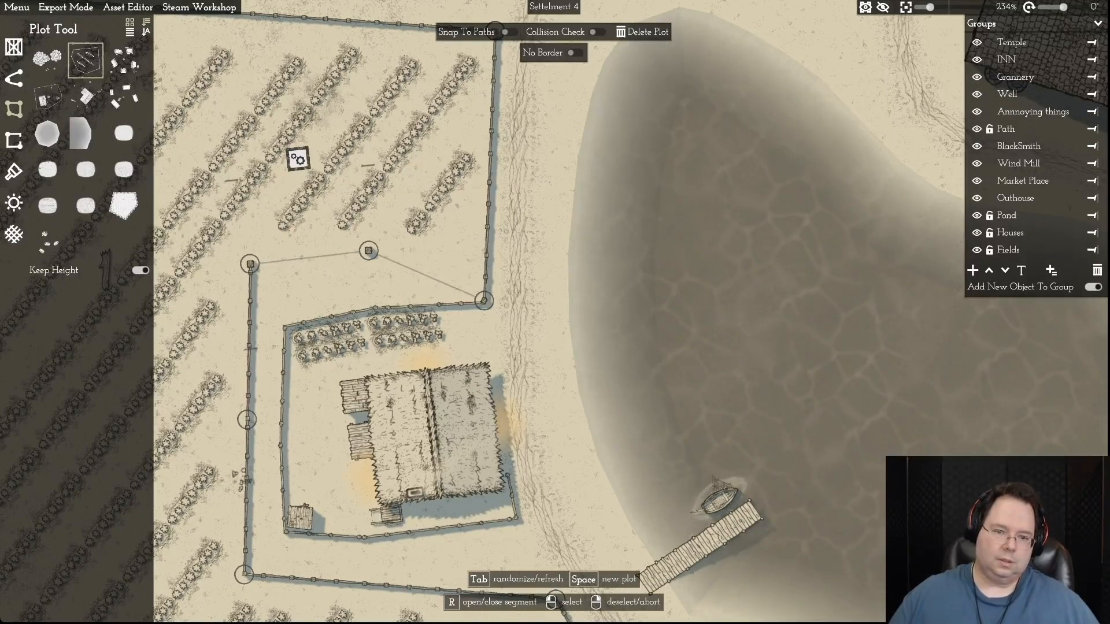
pyautogui.moveTo(369, 250); pyautogui.dragTo(375, 308)
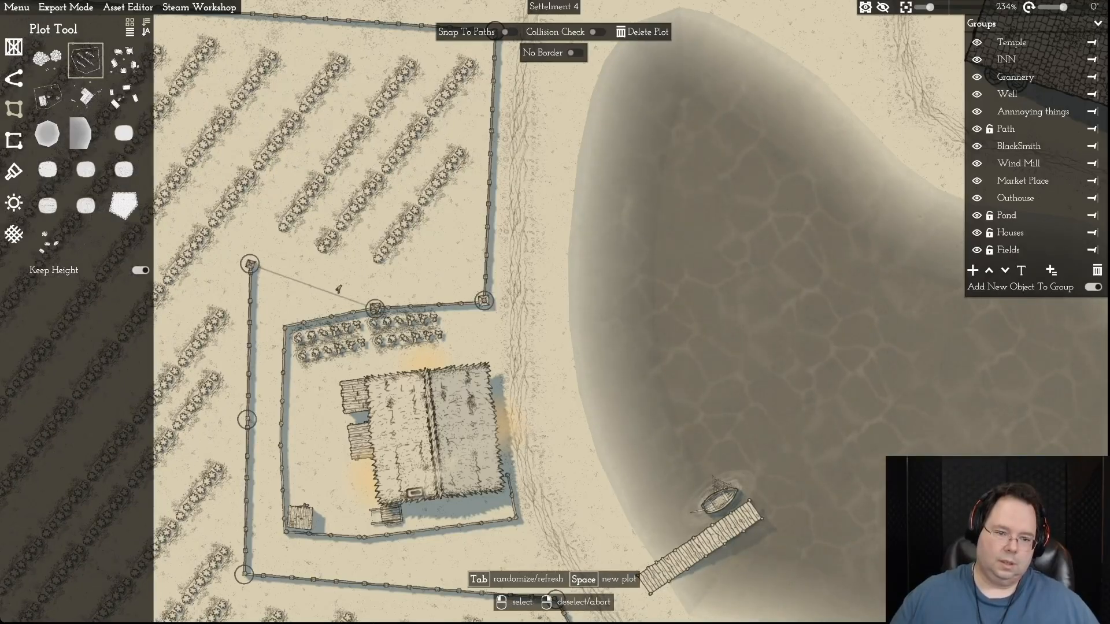
pyautogui.moveTo(250, 264); pyautogui.dragTo(283, 329)
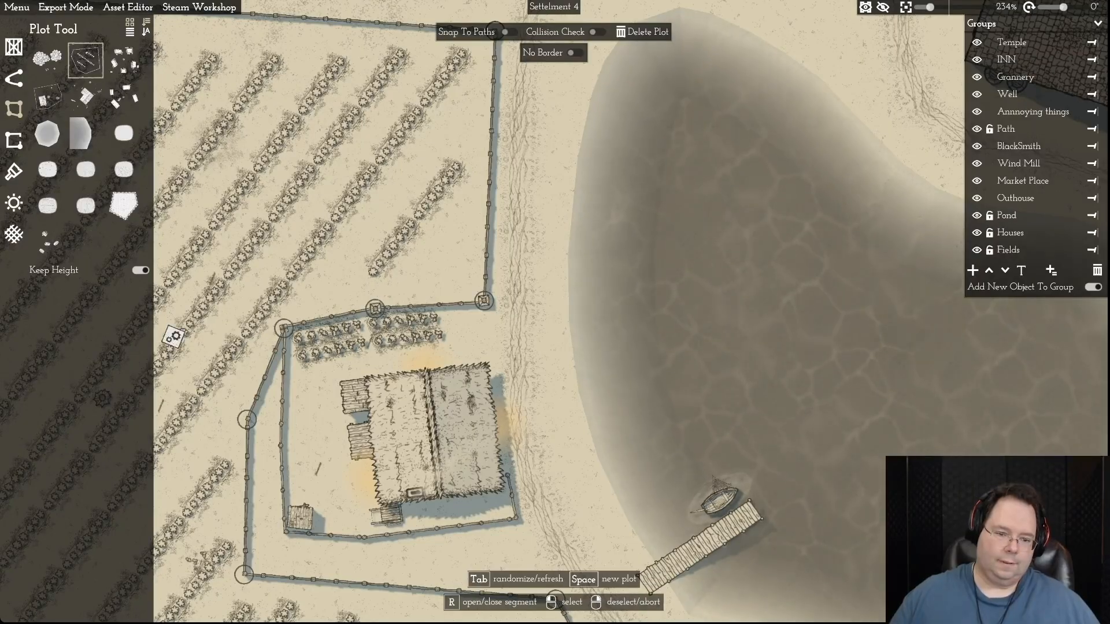
# - Open the notch's west border segments and fit its midpoint and south-west corner to the house fence's matching points
pyautogui.press('r')
pyautogui.click(281, 444)
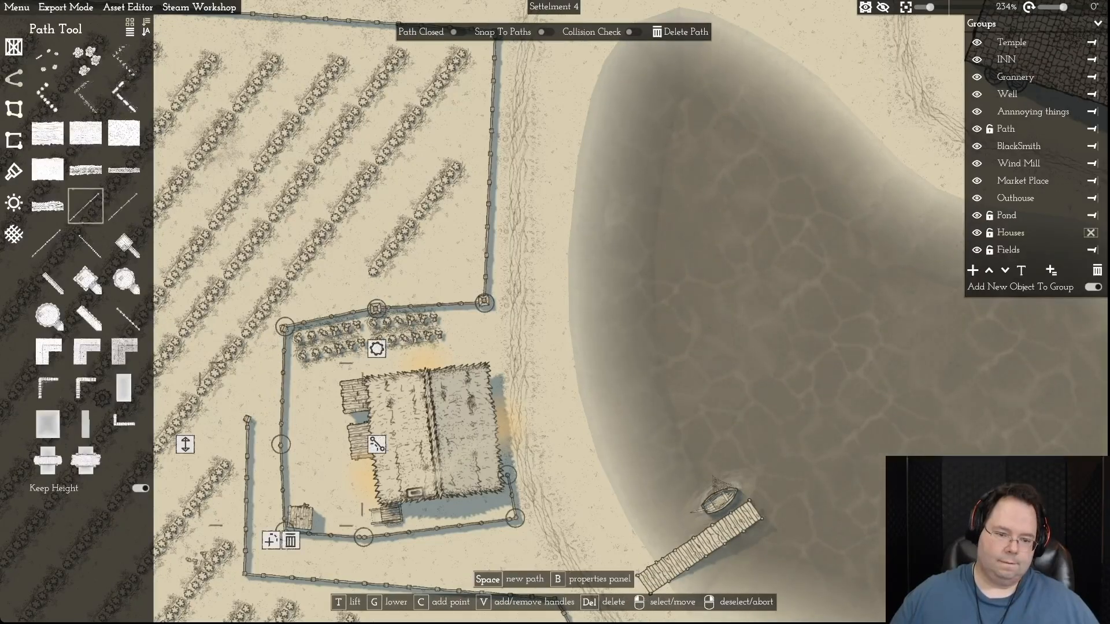
pyautogui.click(247, 419)
pyautogui.moveTo(248, 419); pyautogui.dragTo(280, 445)
pyautogui.press('s')
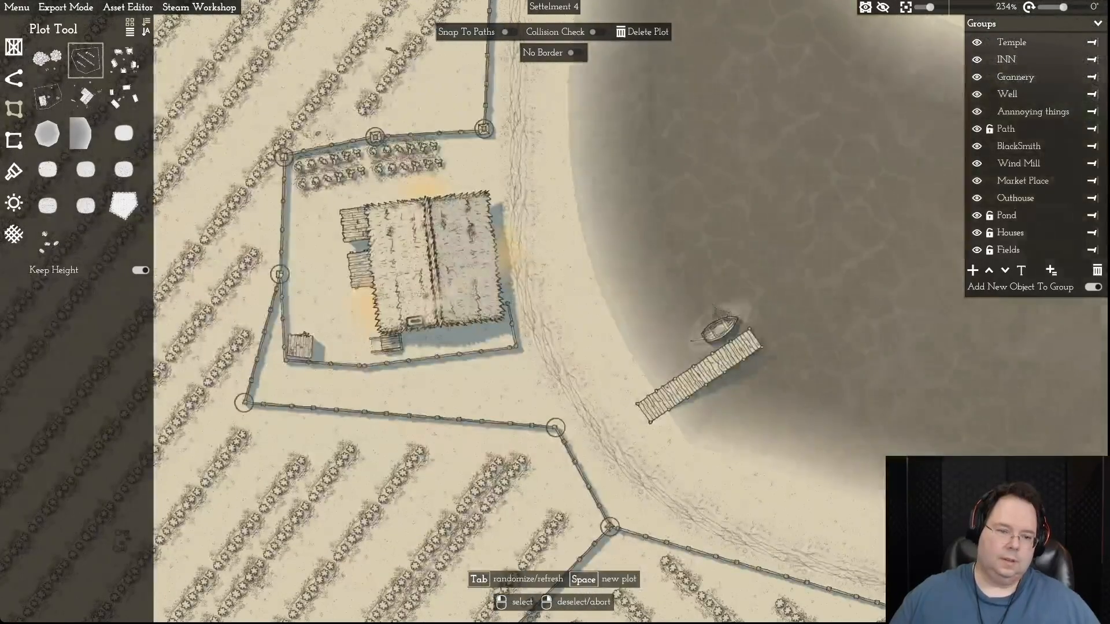
pyautogui.press('r')
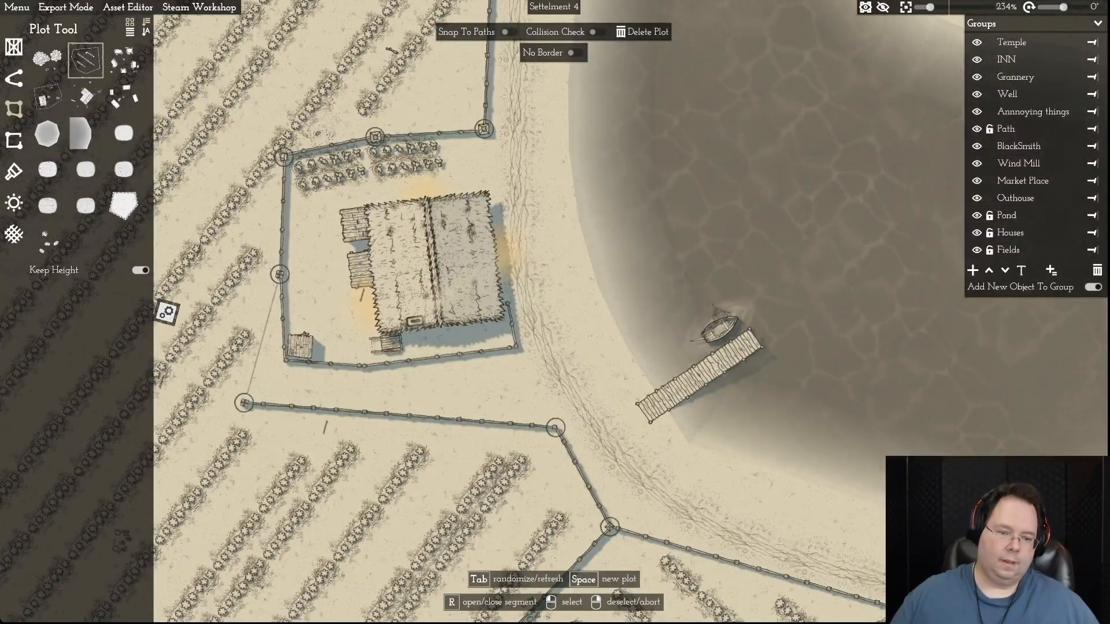
pyautogui.moveTo(244, 402); pyautogui.dragTo(284, 360)
# - Add a midpoint to the notch's south border and check it against the house fence's southern bend
pyautogui.click(283, 360)
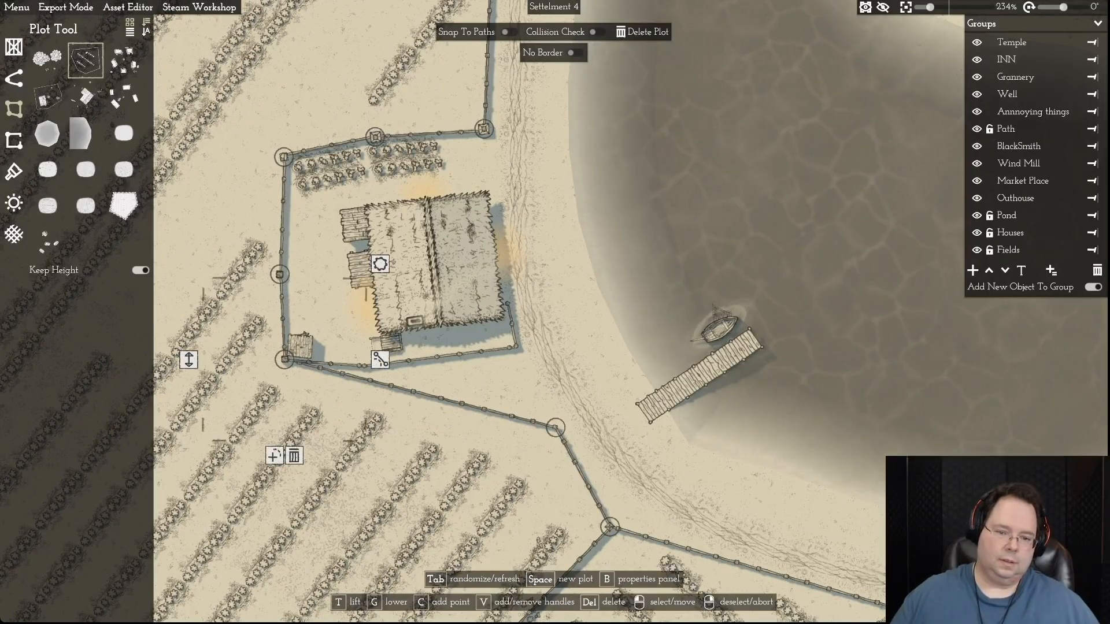
pyautogui.press('c')
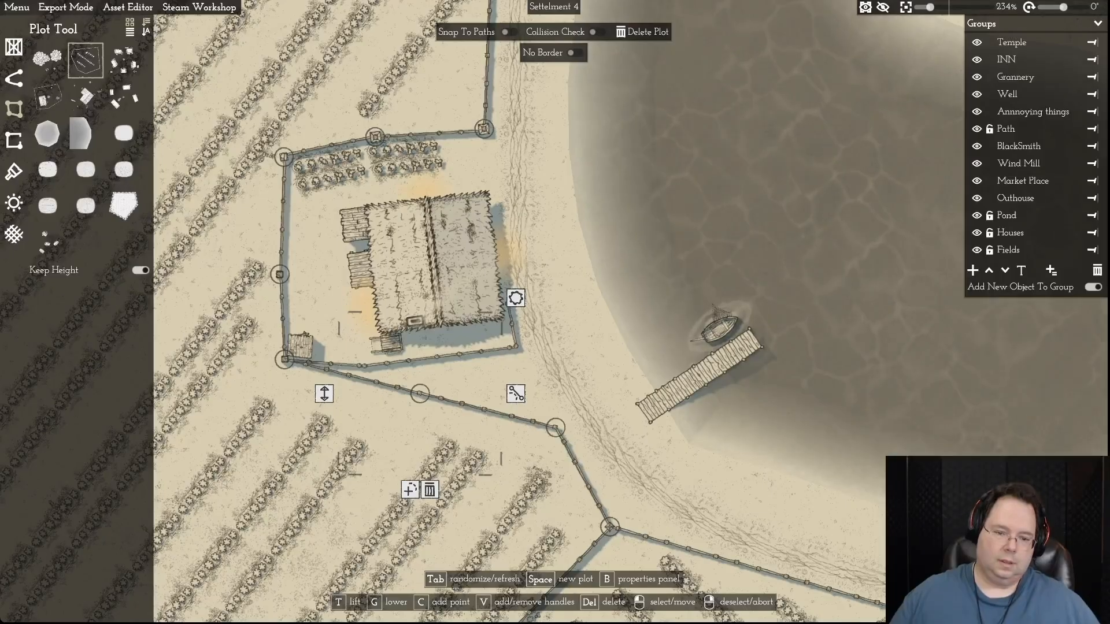
pyautogui.click(363, 366)
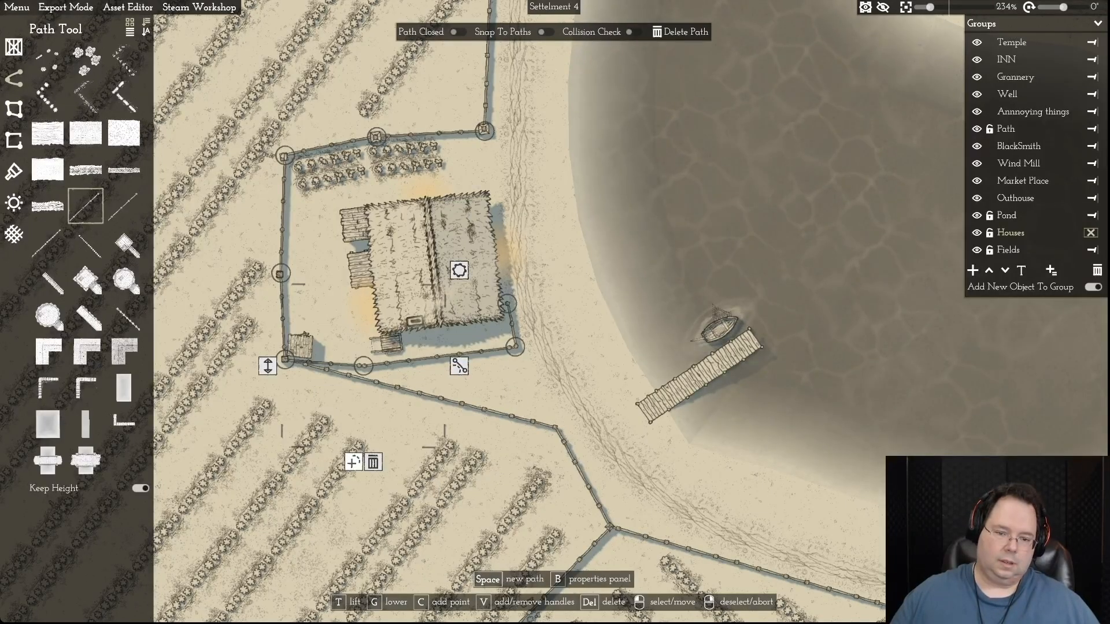
pyautogui.click(488, 411)
pyautogui.click(363, 366)
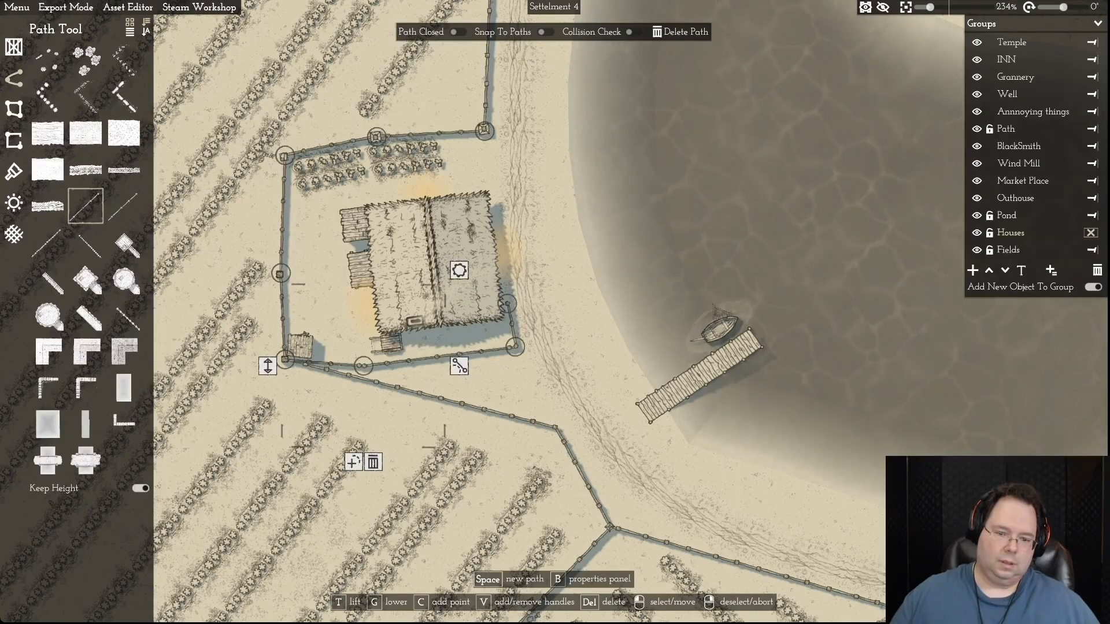
pyautogui.rightClick(421, 394)
pyautogui.click(420, 394)
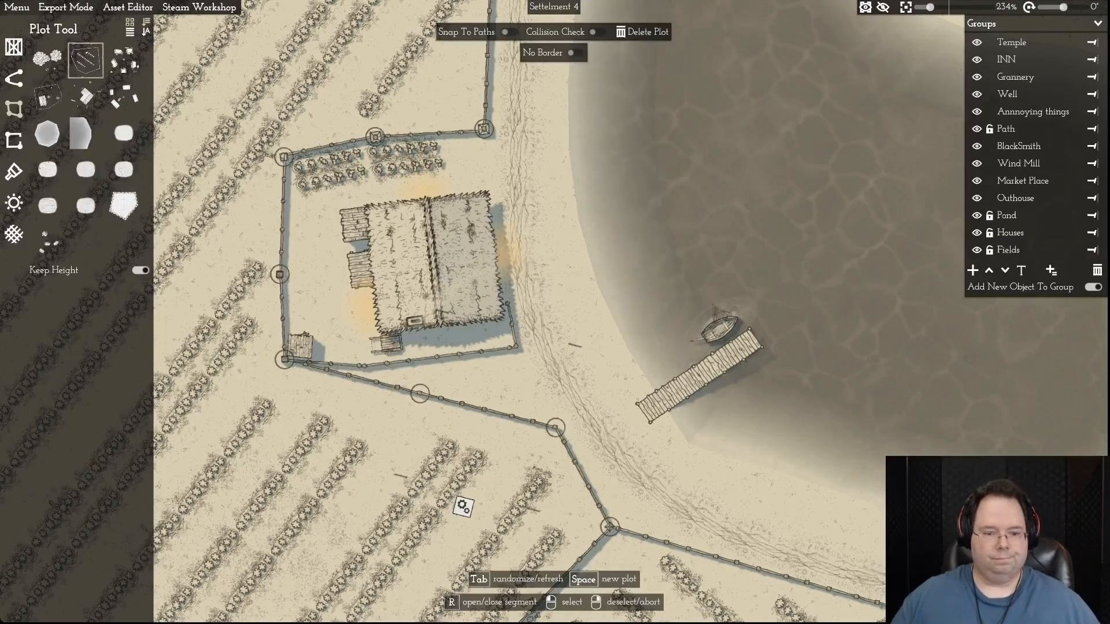
# - Move the new south border point onto the house fence's southern bend and open the overlapping border segment
pyautogui.press('d')
pyautogui.moveTo(340, 393); pyautogui.dragTo(357, 431)
pyautogui.click(280, 395)
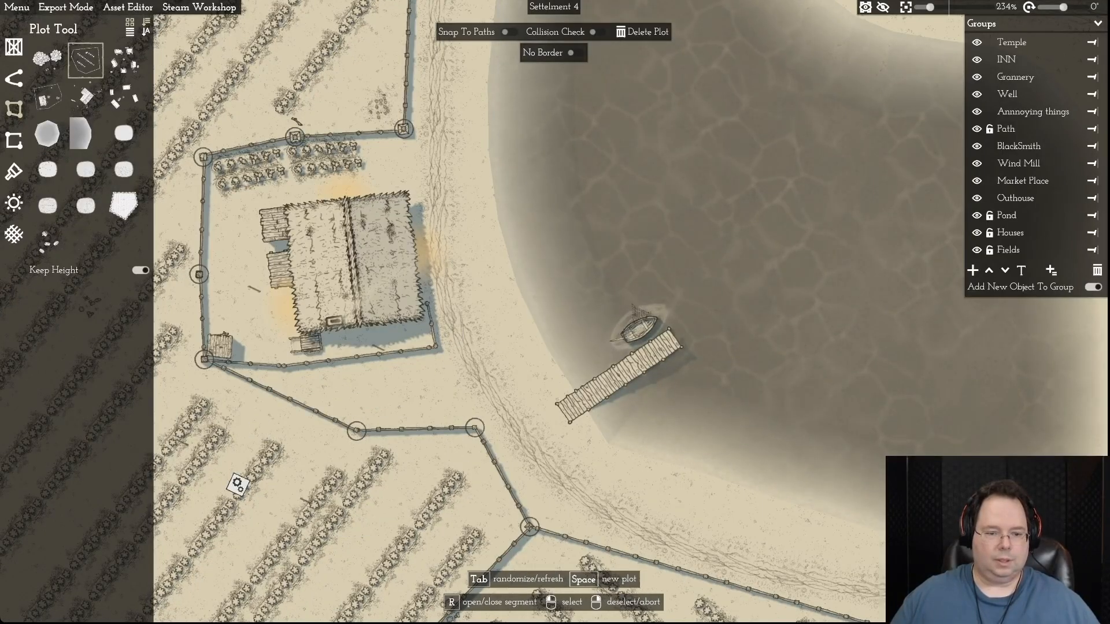
pyautogui.click(237, 484)
pyautogui.moveTo(357, 430); pyautogui.dragTo(281, 368)
pyautogui.click(377, 398)
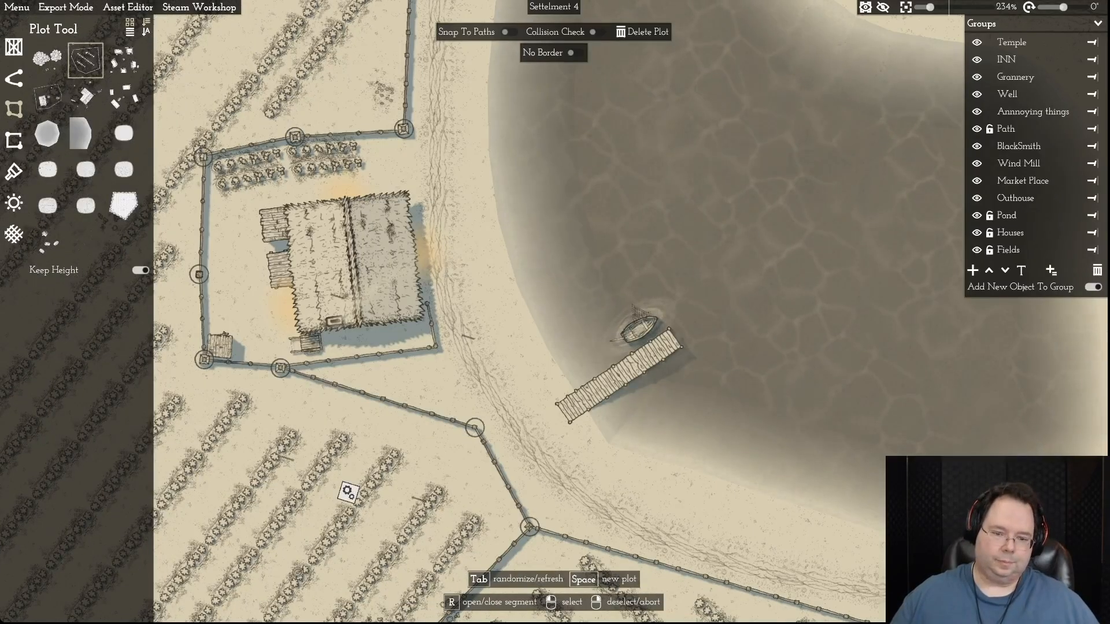
# - Open the last overlapping south segment, move the notch's south-east corner onto the house fence's corner, and deselect the field
pyautogui.press('r')
pyautogui.moveTo(474, 428); pyautogui.dragTo(436, 351)
pyautogui.scroll(-3, 437, 350)
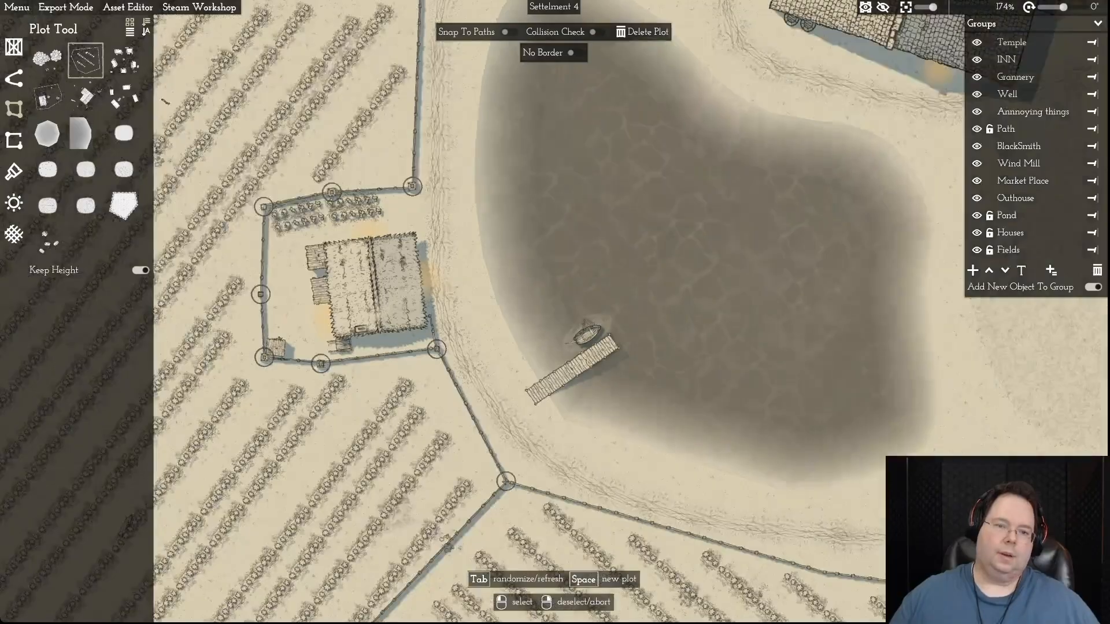
pyautogui.rightClick(384, 376)
# - Examine the fitted field border around the pond house and the plots up to the northern farmhouse
pyautogui.scroll(4, 384, 375)
pyautogui.scroll(-1, 384, 376)
pyautogui.scroll(-10, 380, 374)
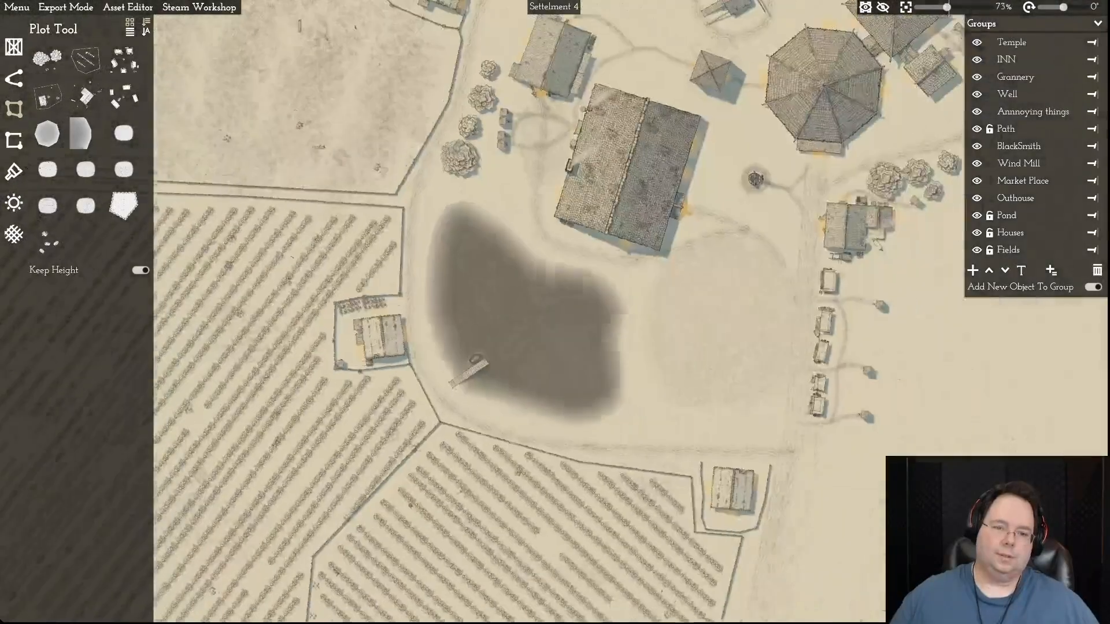
pyautogui.moveTo(380, 375); pyautogui.dragTo(479, 374)
pyautogui.press('s')
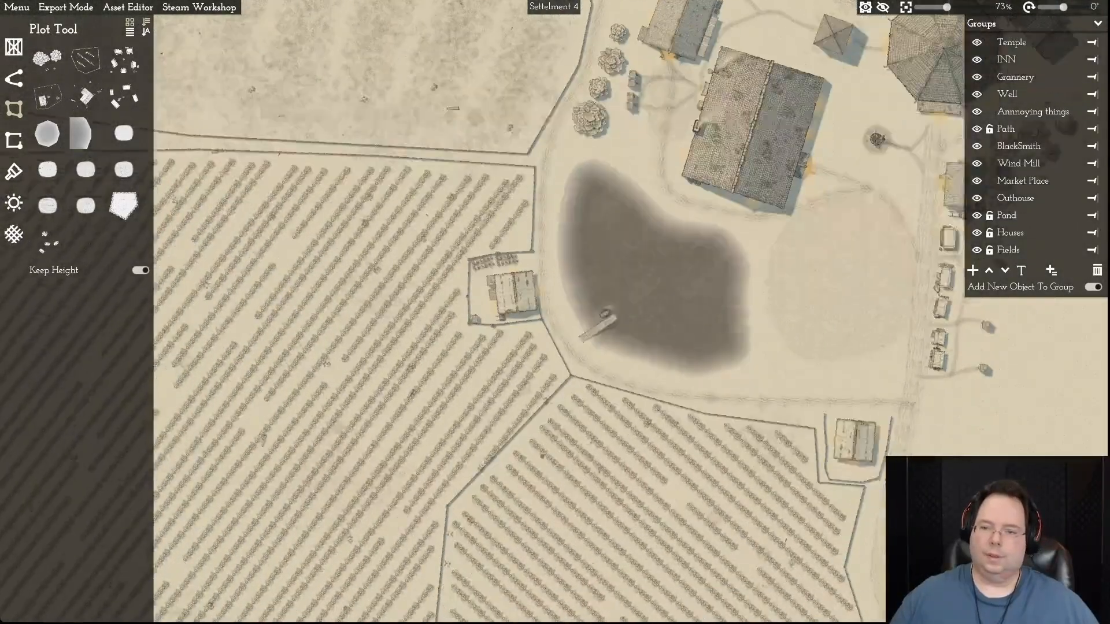
pyautogui.press('w')
pyautogui.press('w')
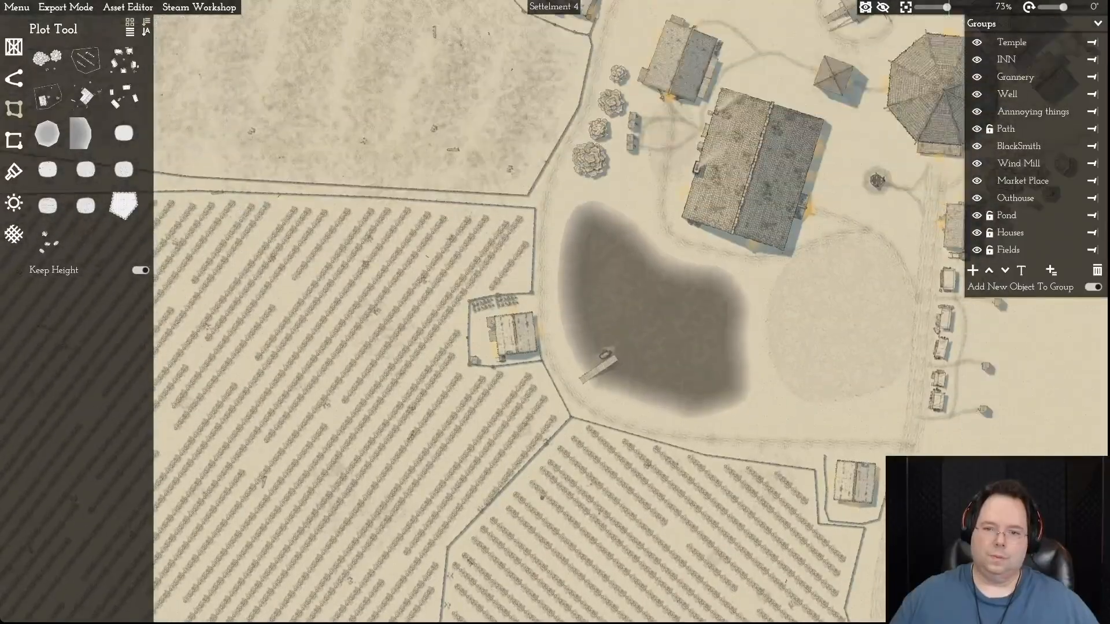
pyautogui.press('w')
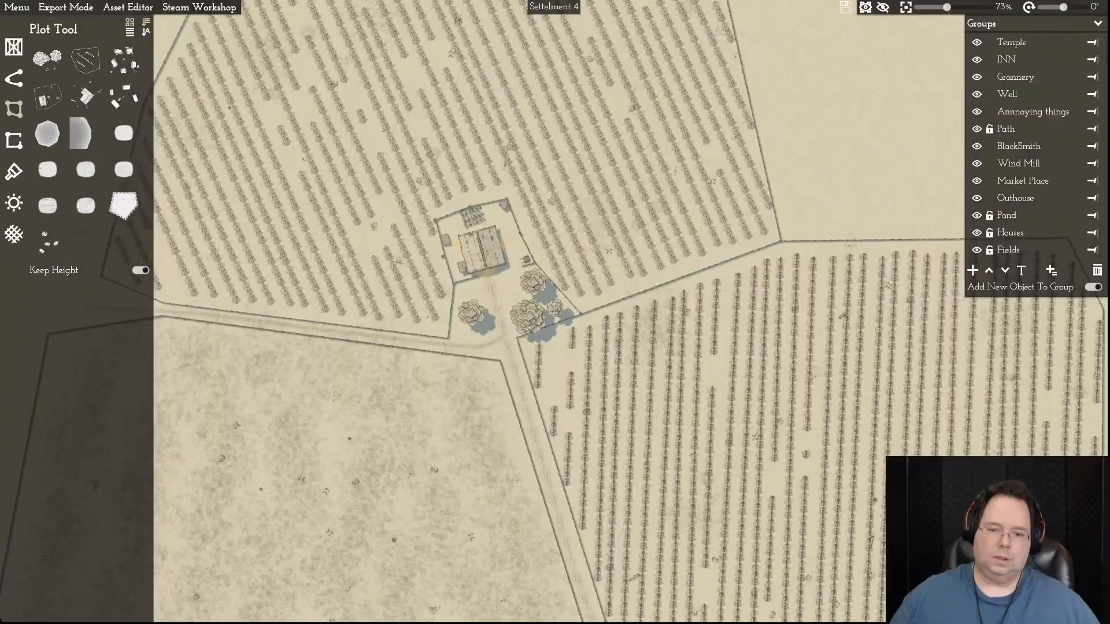
# - Select the north-western field's corner at the path junction and inspect the fences around the northern farmhouse
pyautogui.click(501, 359)
pyautogui.scroll(6, 500, 360)
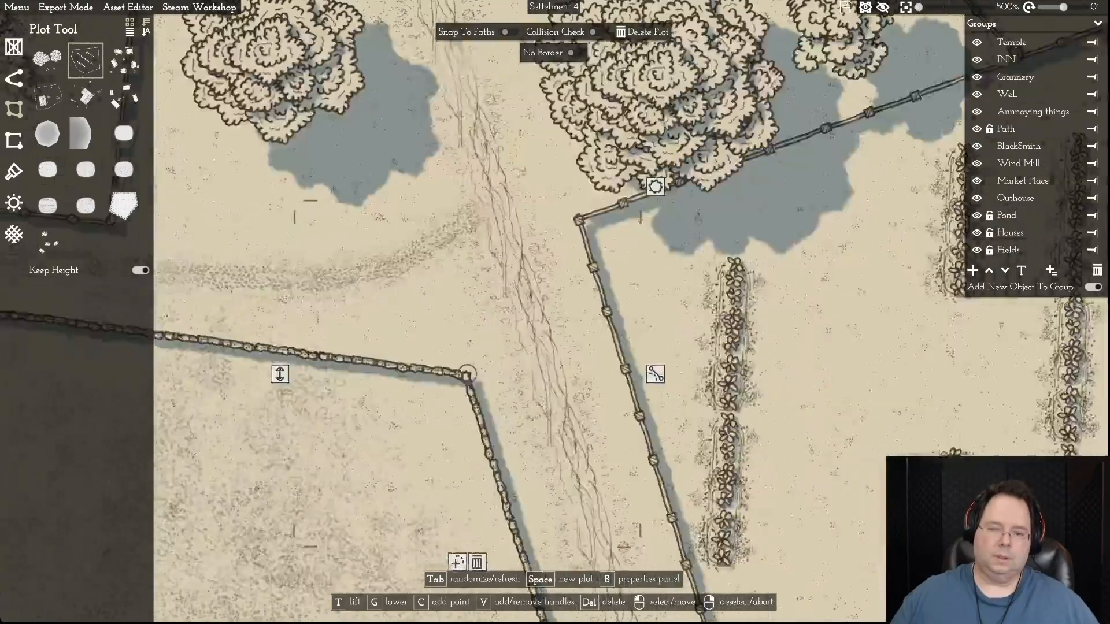
pyautogui.scroll(-1, 490, 364)
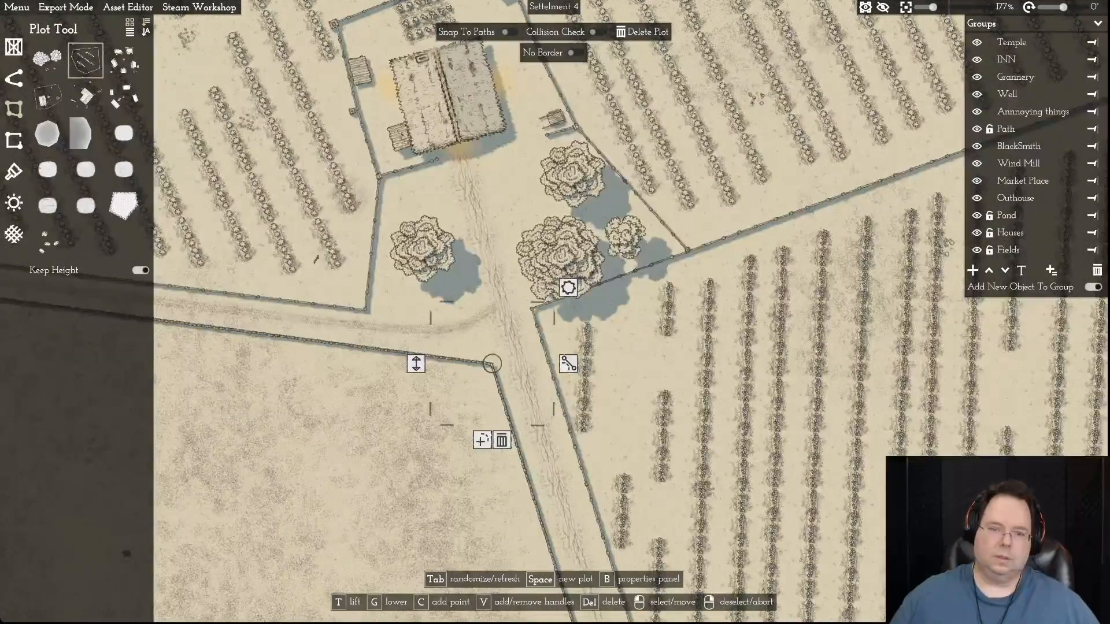
pyautogui.press('d')
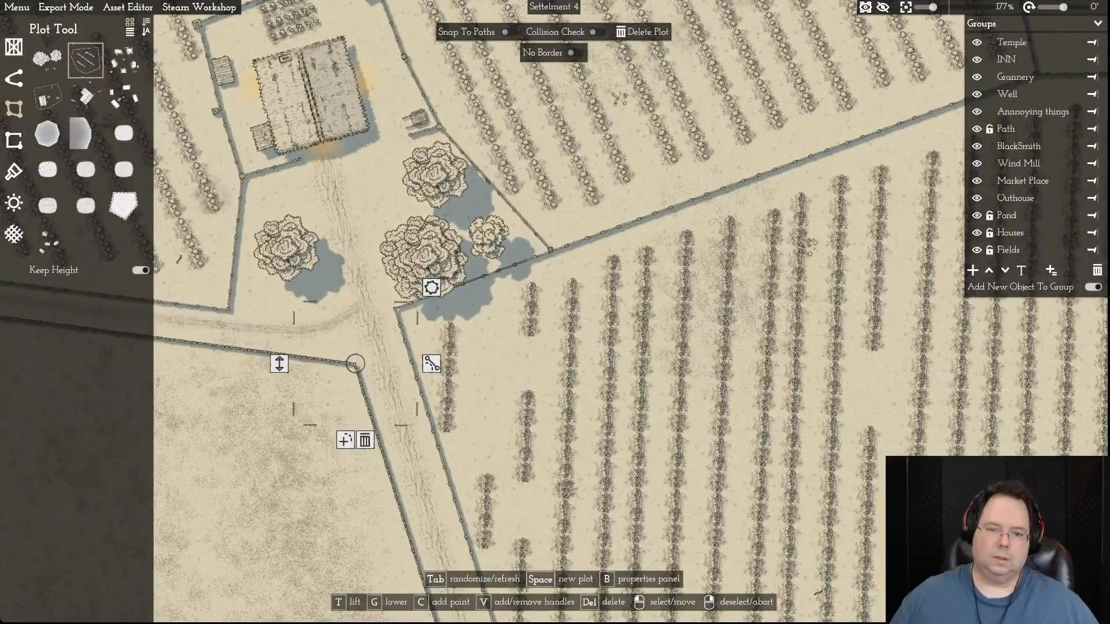
pyautogui.scroll(-10, 682, 358)
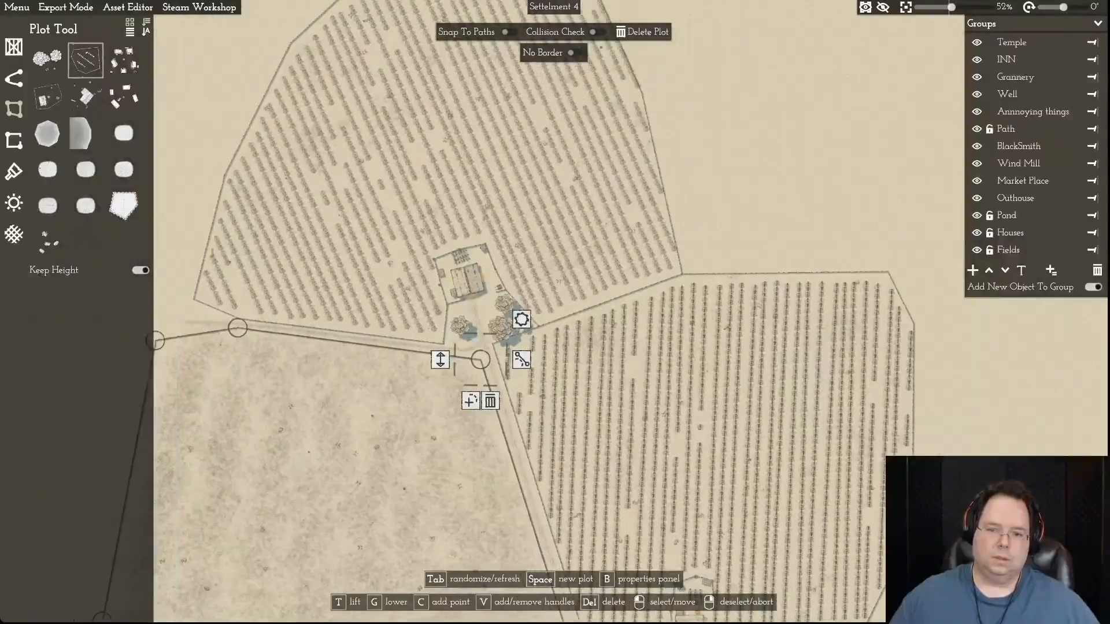
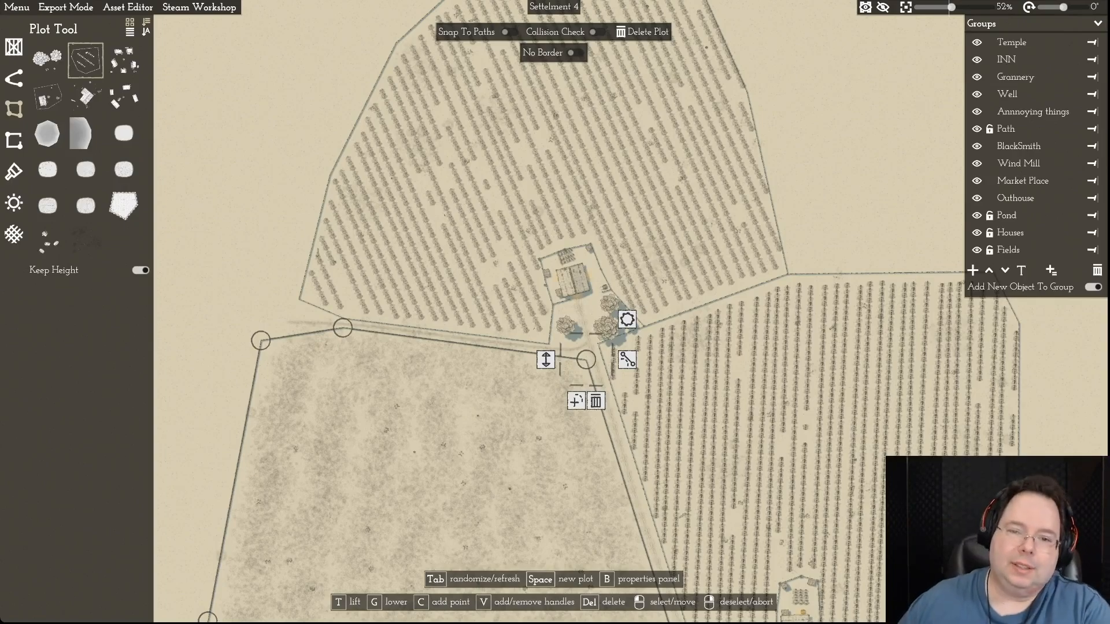
# - Open the crop-row field's north border segment nearest the pond, where it faces the north-western field
pyautogui.scroll(-3, 677, 398)
pyautogui.scroll(3, 676, 398)
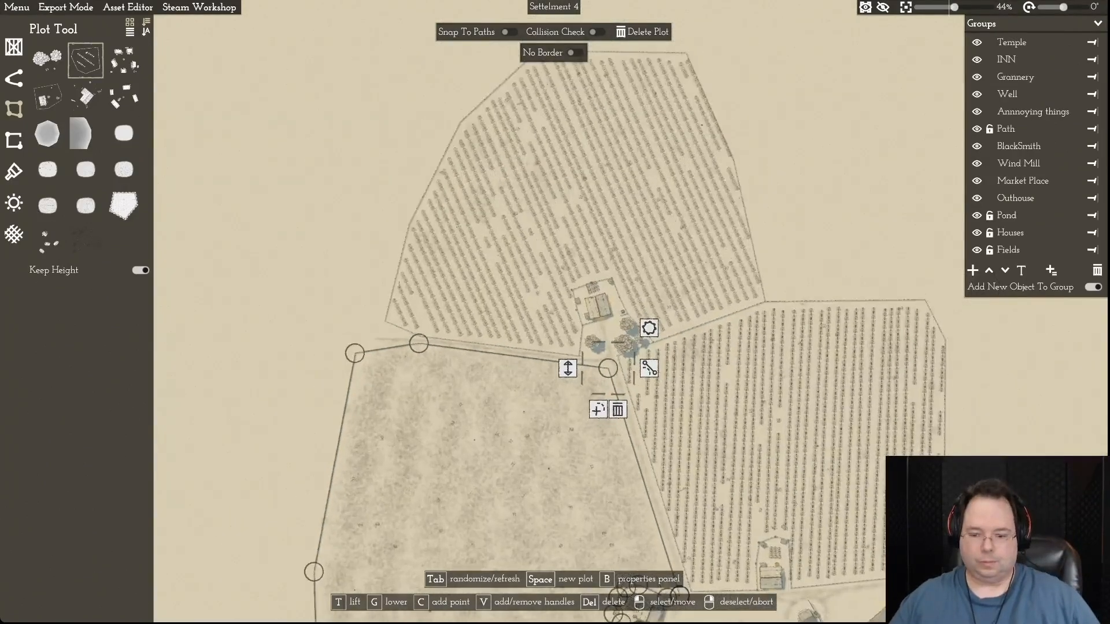
pyautogui.press('s')
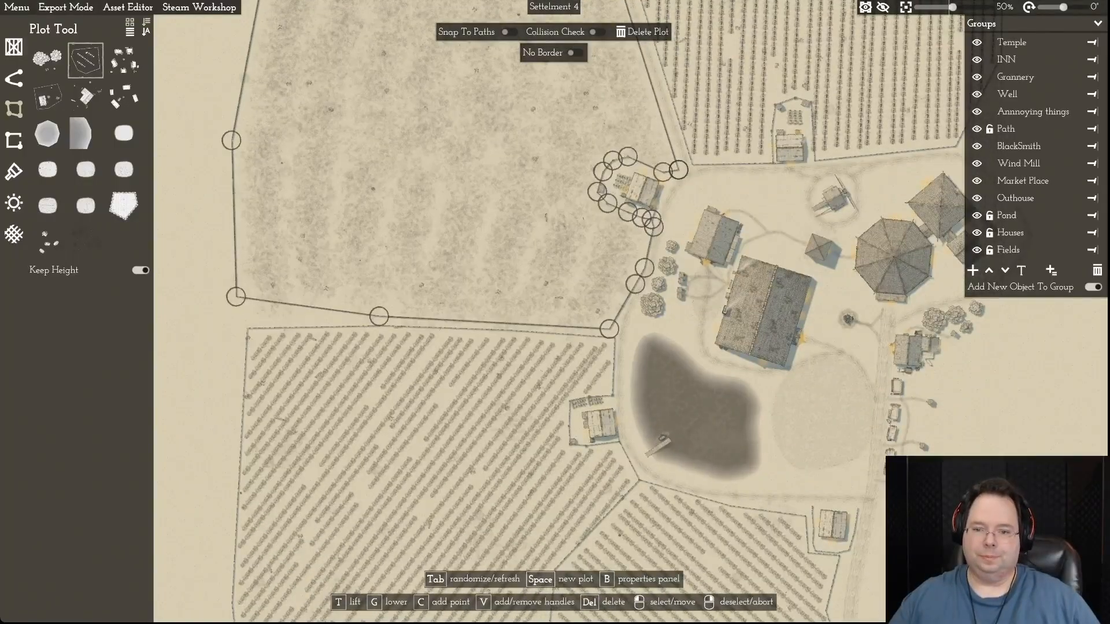
pyautogui.scroll(10, 599, 388)
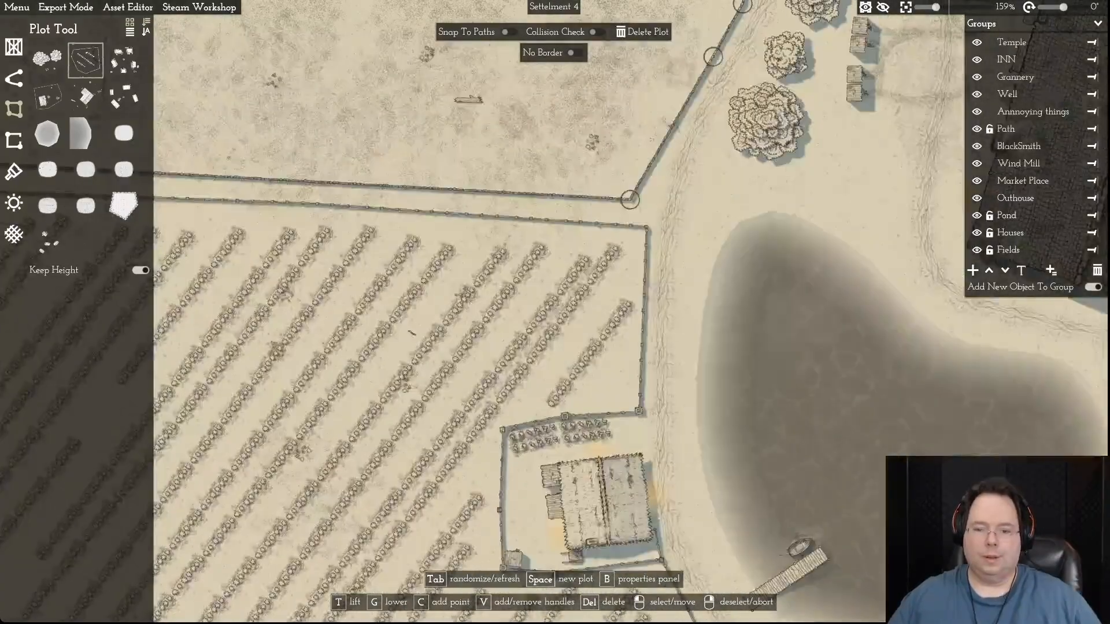
pyautogui.press('w')
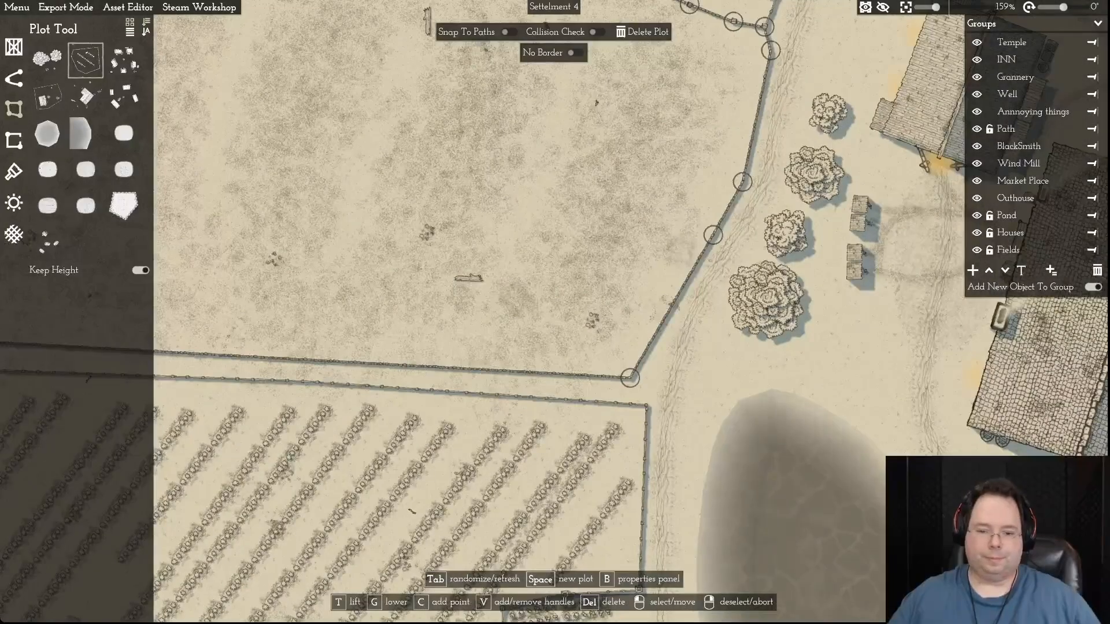
pyautogui.click(468, 463)
pyautogui.press('r')
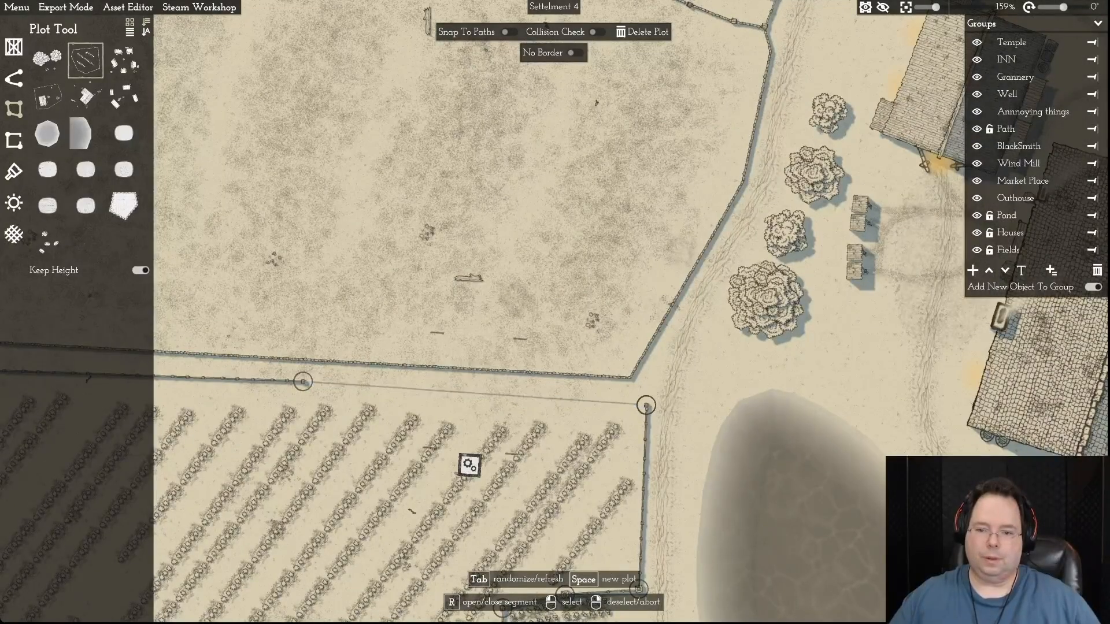
# - Move the north-western field's south-east corner and the crop-row field's north-east corner together at one point beside the pond path
pyautogui.click(630, 378)
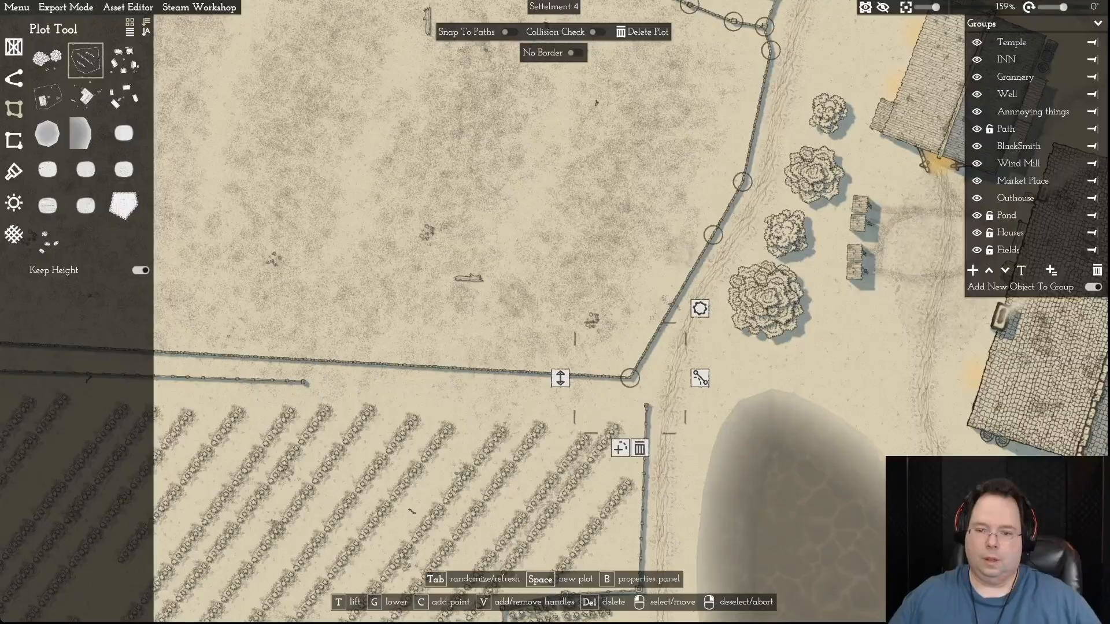
pyautogui.moveTo(630, 378)
pyautogui.mouseDown()
pyautogui.moveTo(644, 382)
pyautogui.moveTo(644, 399)
pyautogui.moveTo(643, 383)
pyautogui.mouseUp()
pyautogui.click(646, 406)
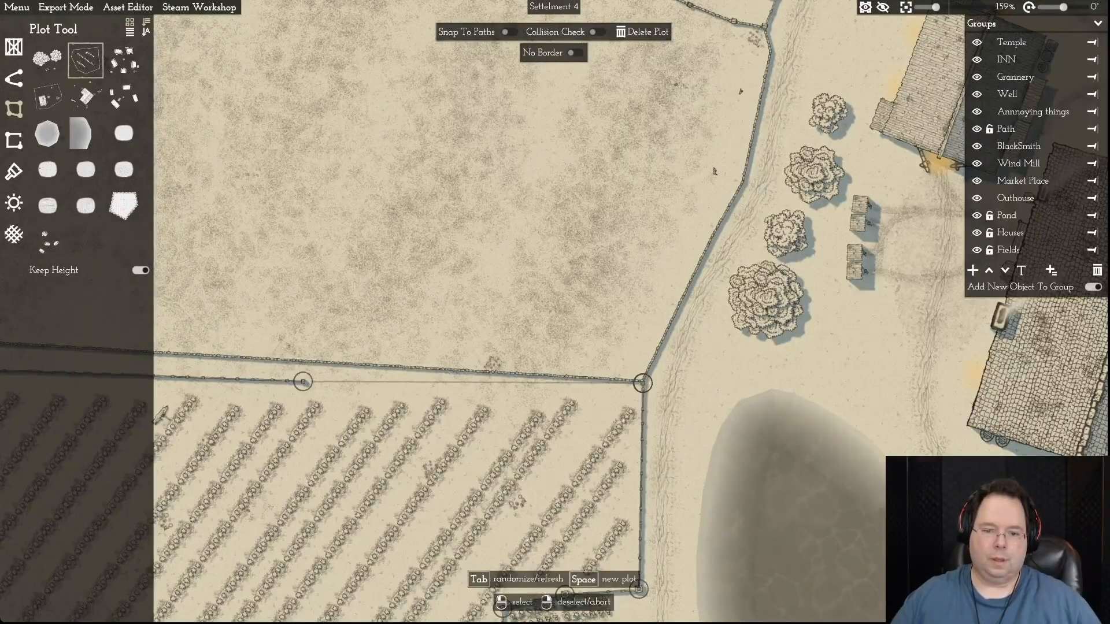
# - Delete the extra point on the crop-row field's north border and open the merged border segment
pyautogui.press('a')
pyautogui.click(624, 364)
pyautogui.press('a')
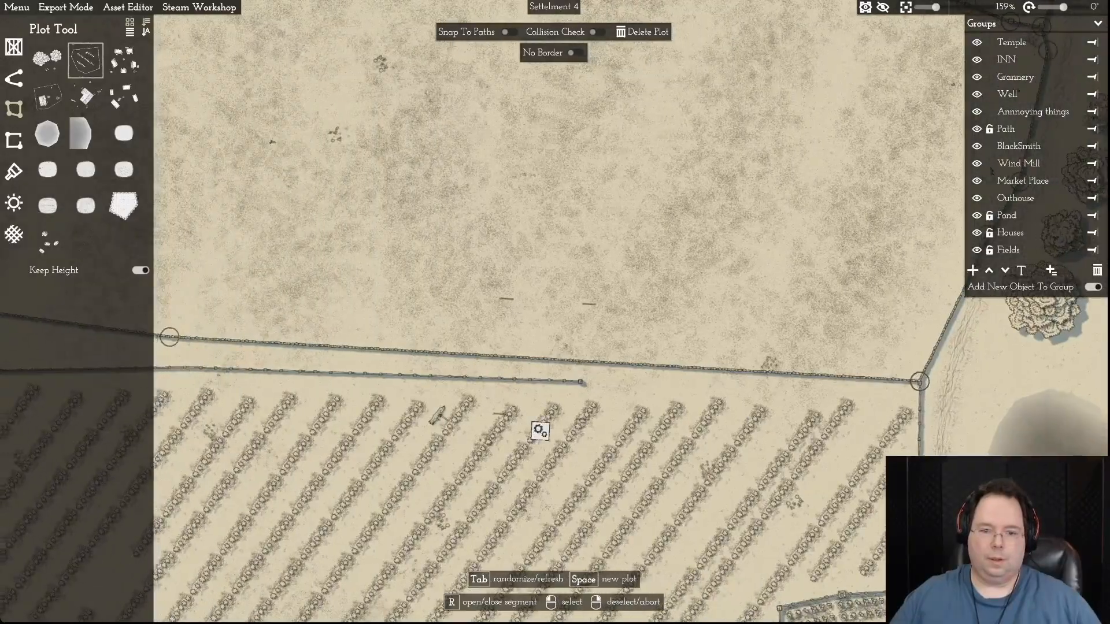
pyautogui.press('a')
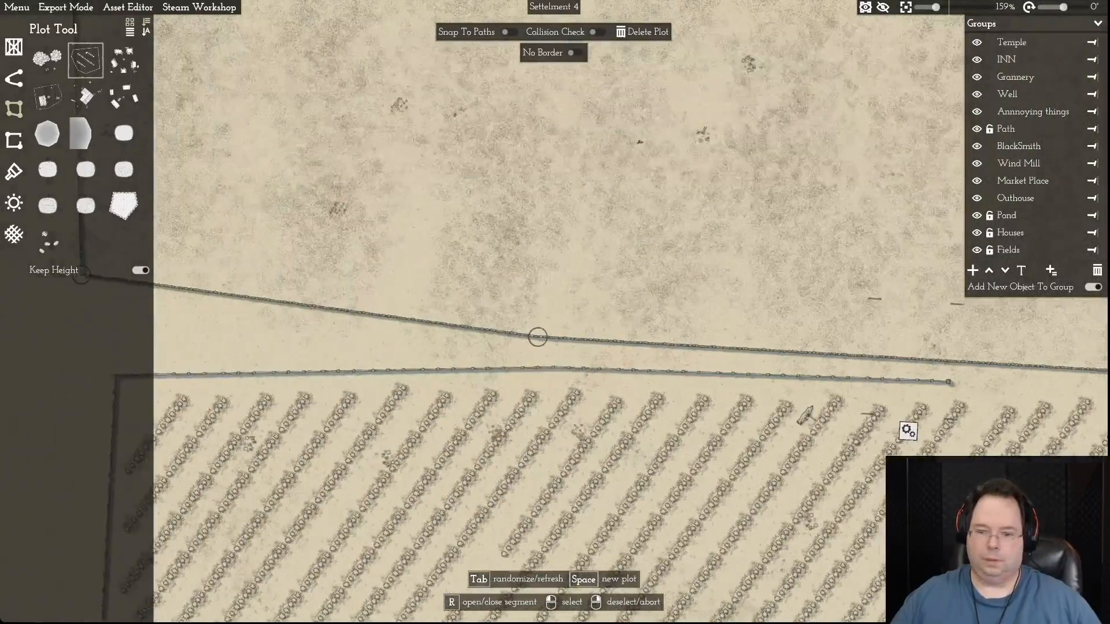
pyautogui.press('d')
pyautogui.press('d')
pyautogui.press('r')
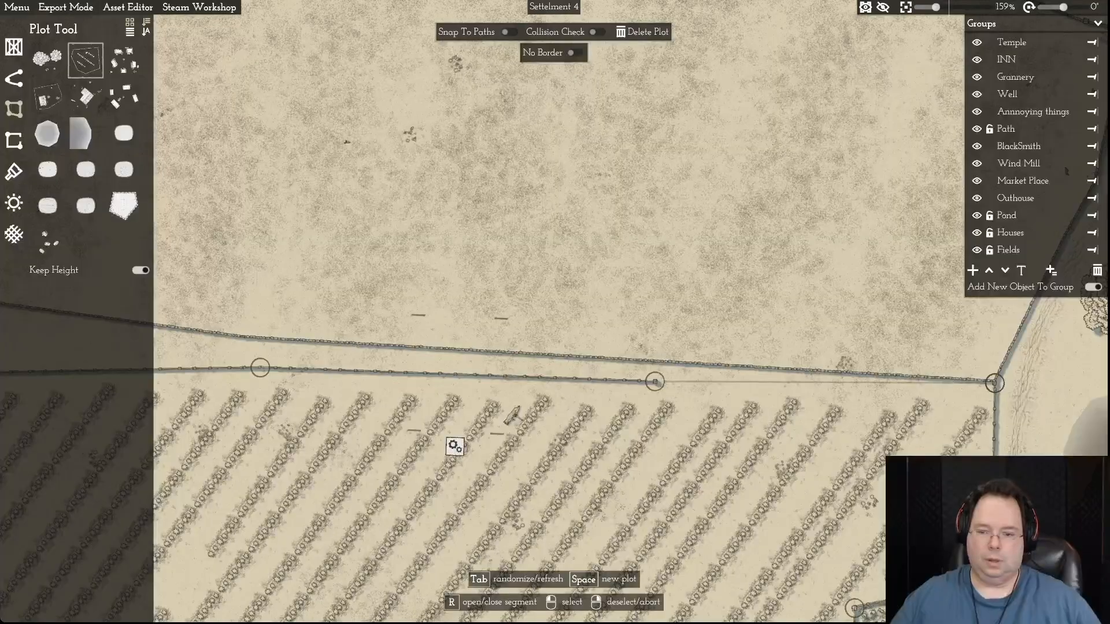
pyautogui.click(655, 382)
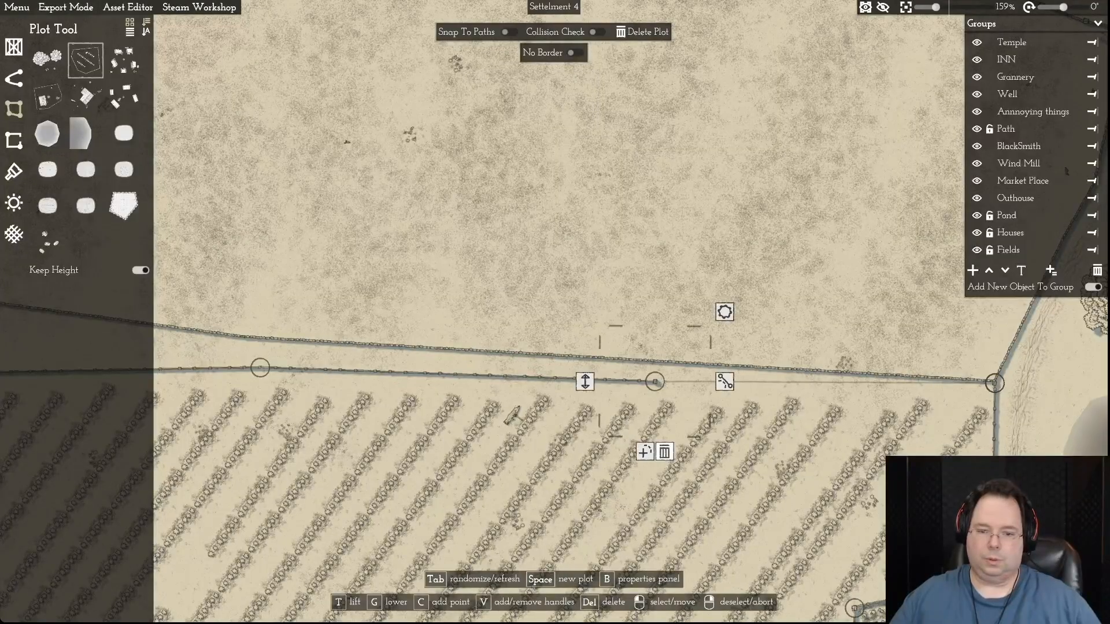
pyautogui.press('Delete')
pyautogui.click(592, 375)
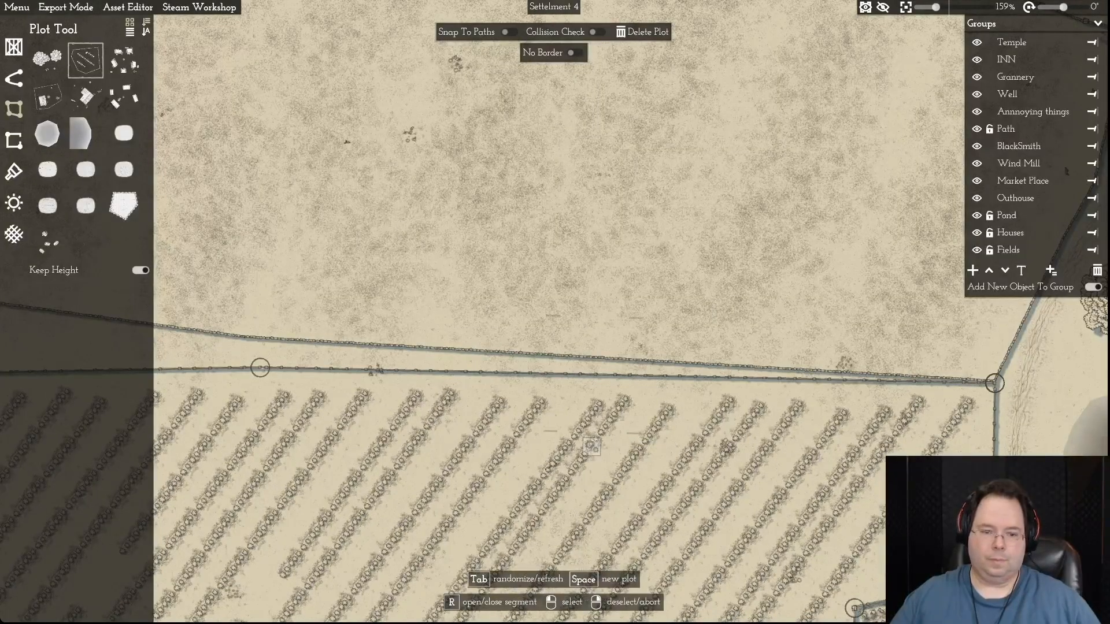
pyautogui.press('r')
# - Move the crop-row field's middle north border point onto the bend in the north-western field's south fence
pyautogui.press('a')
pyautogui.click(479, 341)
pyautogui.scroll(-2, 480, 341)
pyautogui.click(417, 364)
pyautogui.moveTo(417, 364); pyautogui.dragTo(404, 340)
pyautogui.press('a')
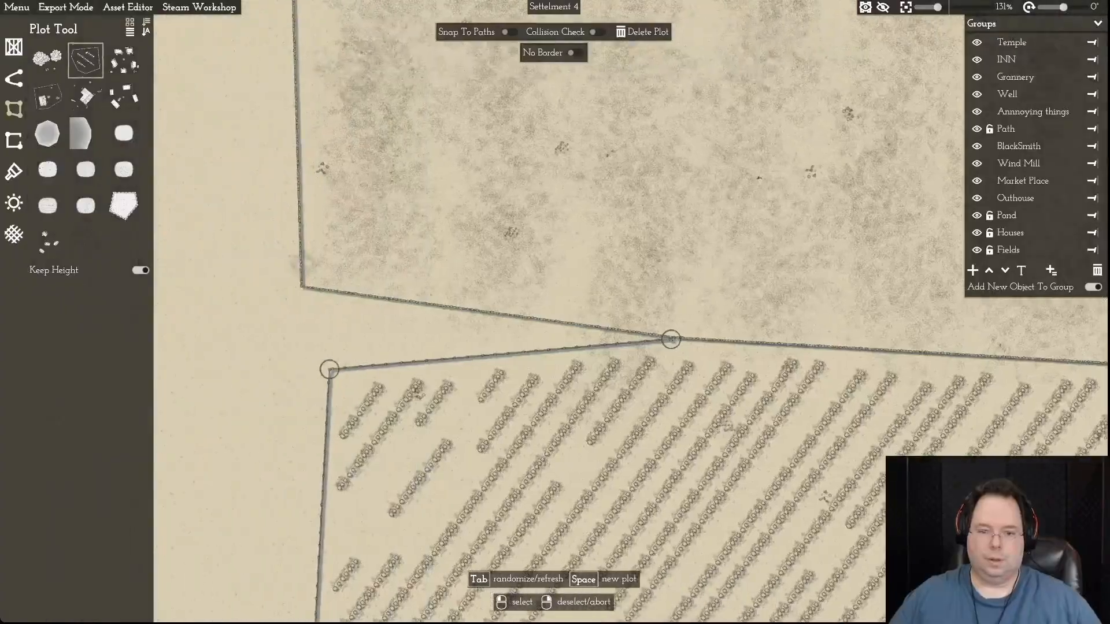
pyautogui.press('a')
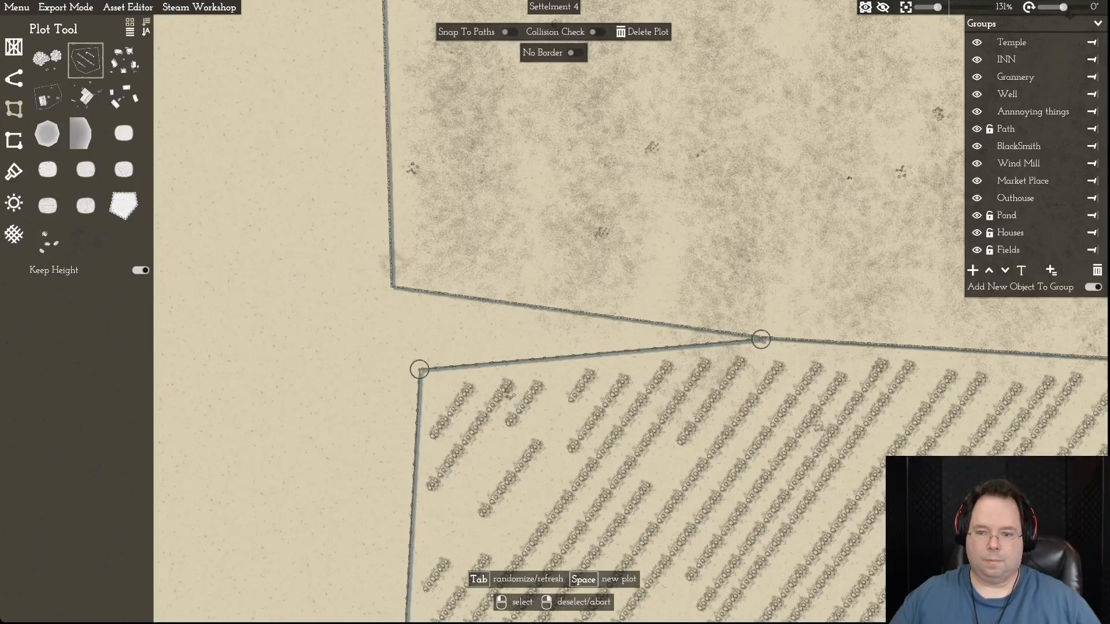
pyautogui.moveTo(761, 339); pyautogui.dragTo(760, 337)
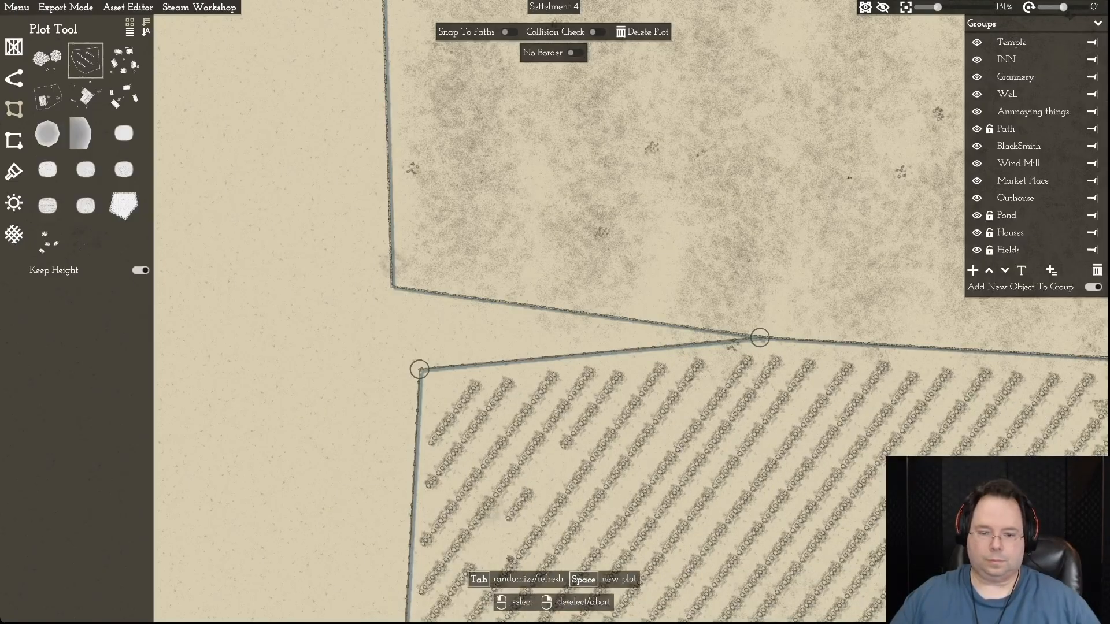
# - Open the last north segment, place the crop-row field's north-west corner on the neighbour's fence just east of its corner, and deselect the field
pyautogui.press('r')
pyautogui.moveTo(420, 369); pyautogui.dragTo(393, 289)
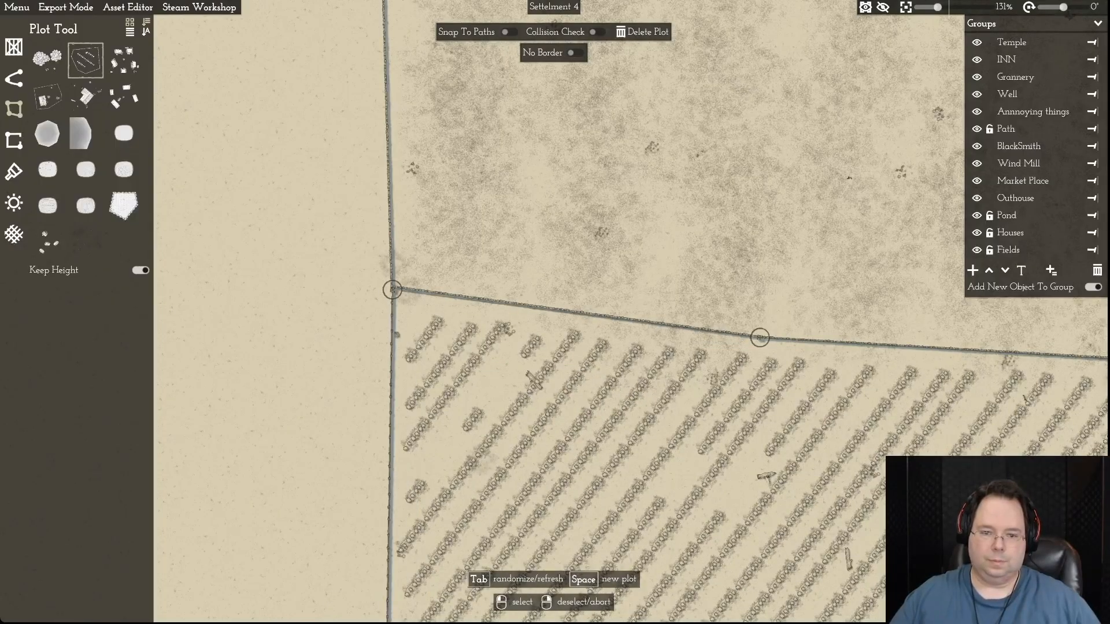
pyautogui.moveTo(392, 289); pyautogui.dragTo(454, 295)
pyautogui.press('s')
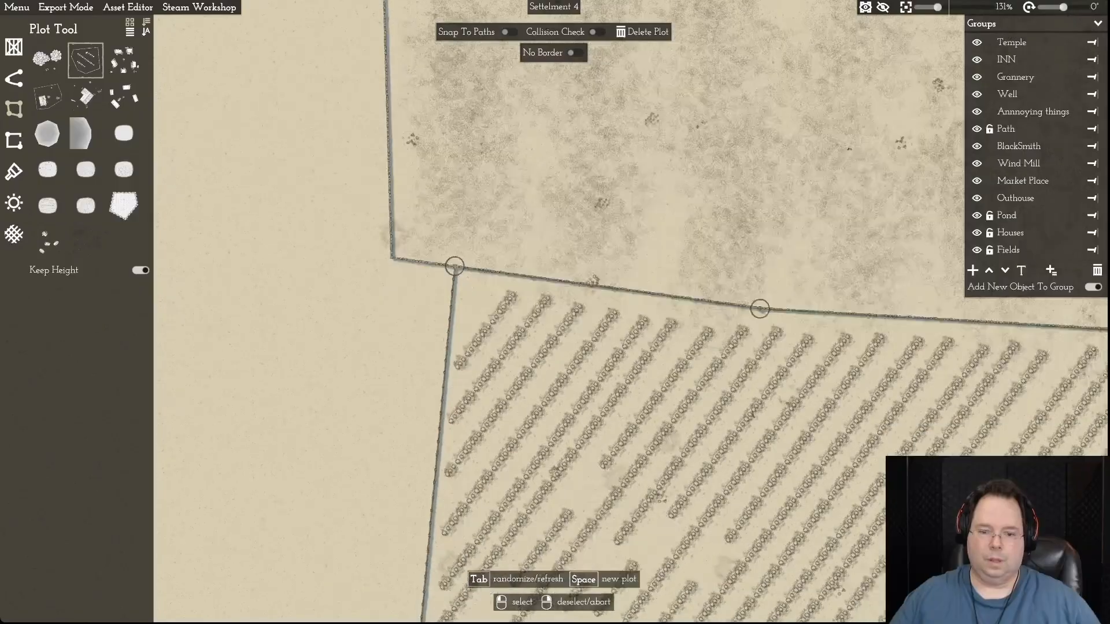
pyautogui.rightClick(445, 315)
# - Examine the field borders and shared fences around the village, from the southern fields up to the northern farmhouse
pyautogui.scroll(-10, 395, 393)
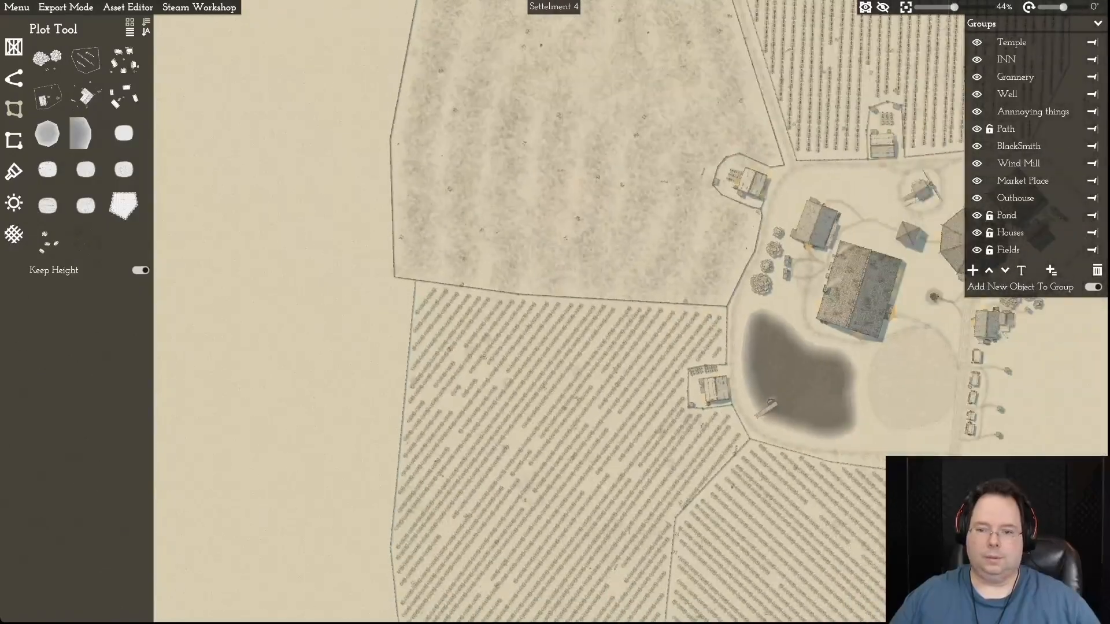
pyautogui.press('s')
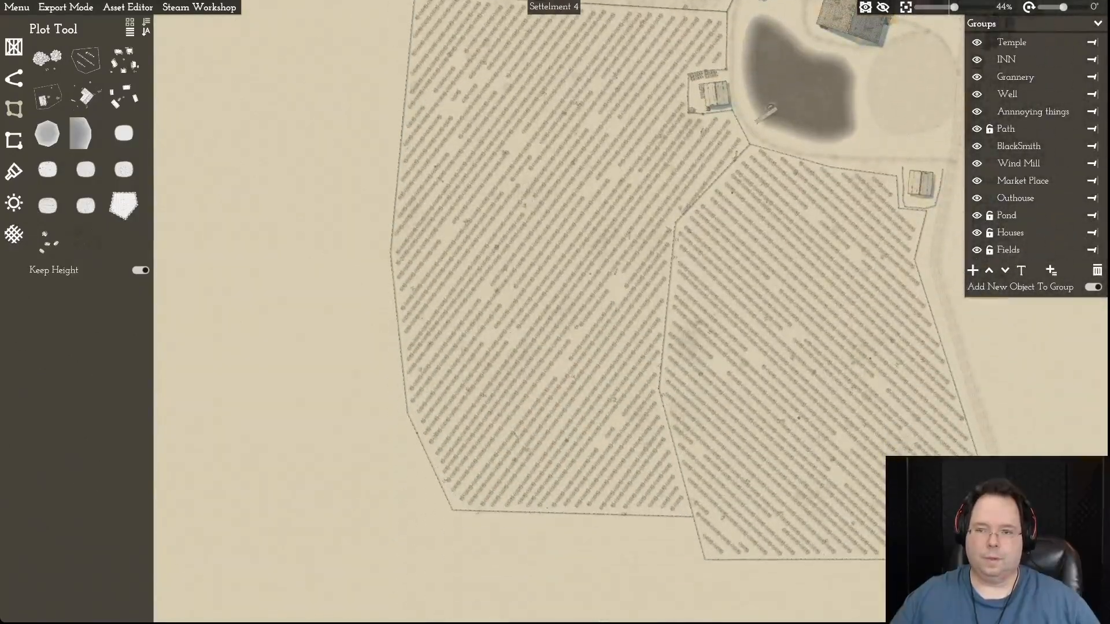
pyautogui.press('d')
pyautogui.press('w')
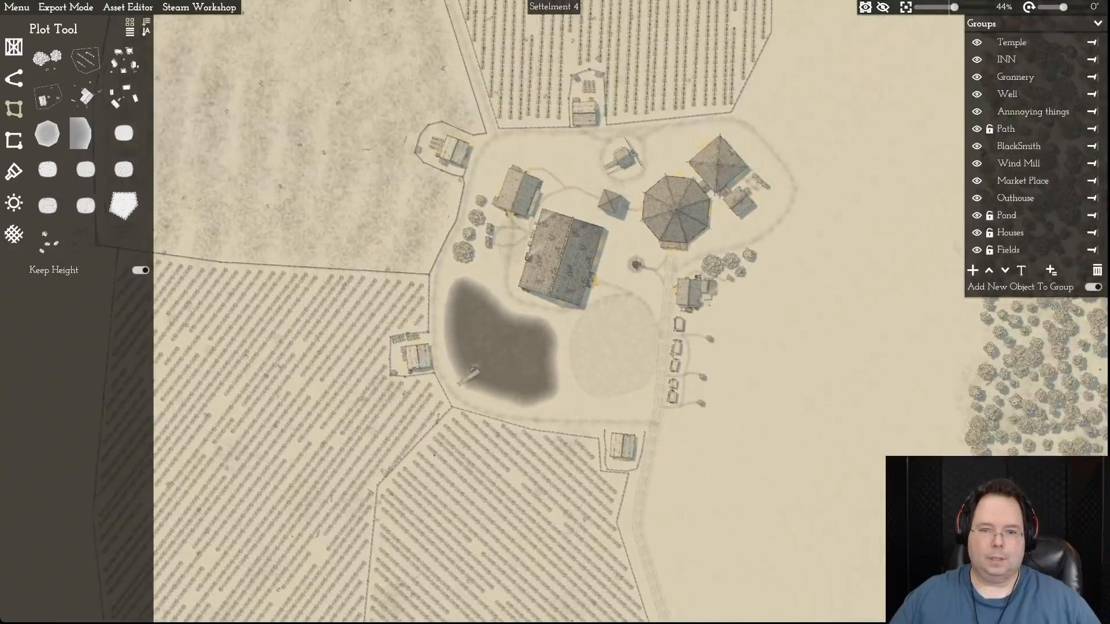
pyautogui.press('w')
pyautogui.press('d')
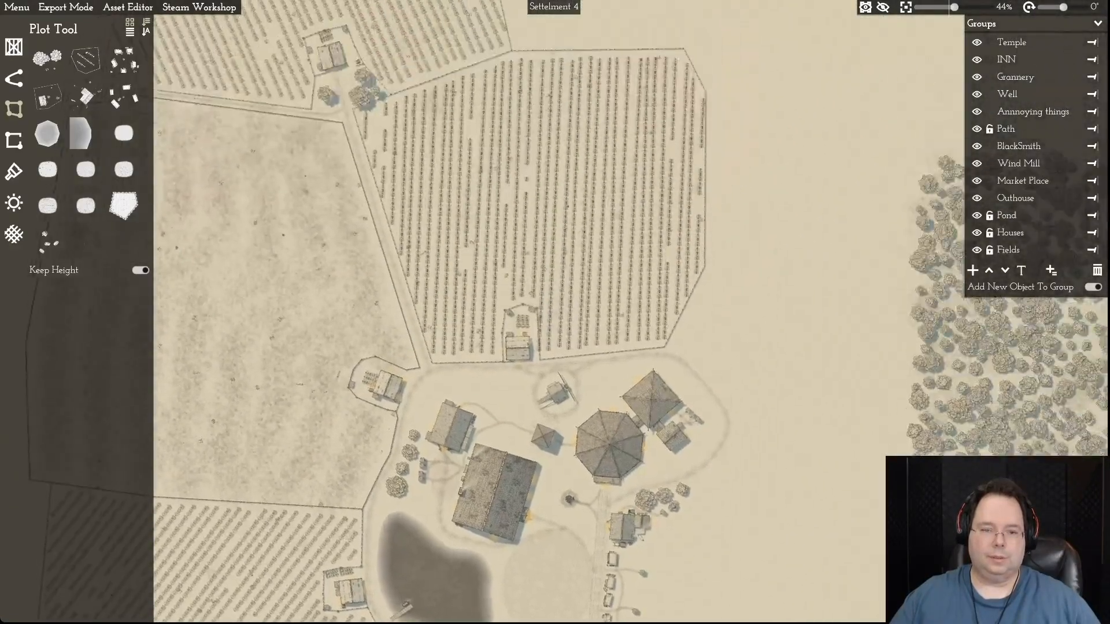
pyautogui.press('w')
pyautogui.press('a')
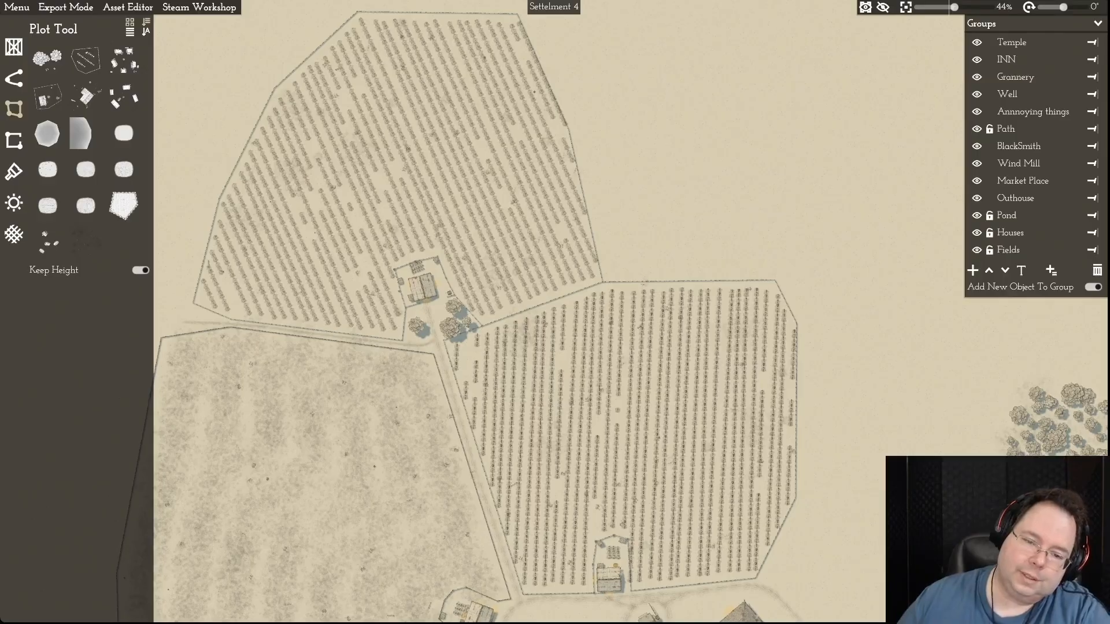
# - Move the western side path's end point south onto the main path at the junction below the northern farmhouse, then deselect it
pyautogui.click(420, 346)
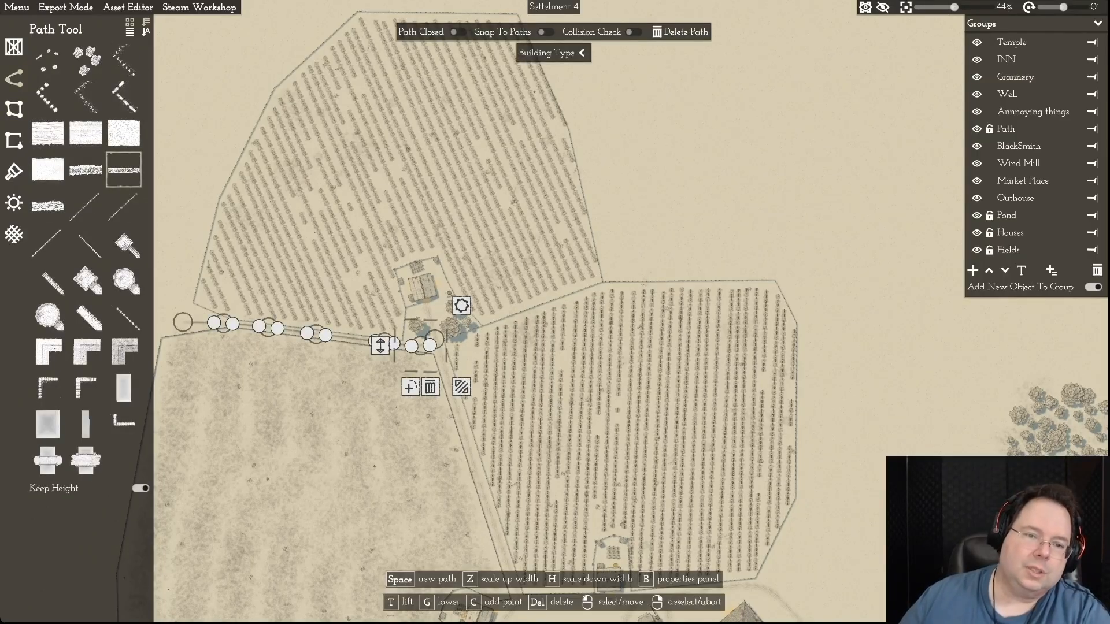
pyautogui.scroll(8, 514, 376)
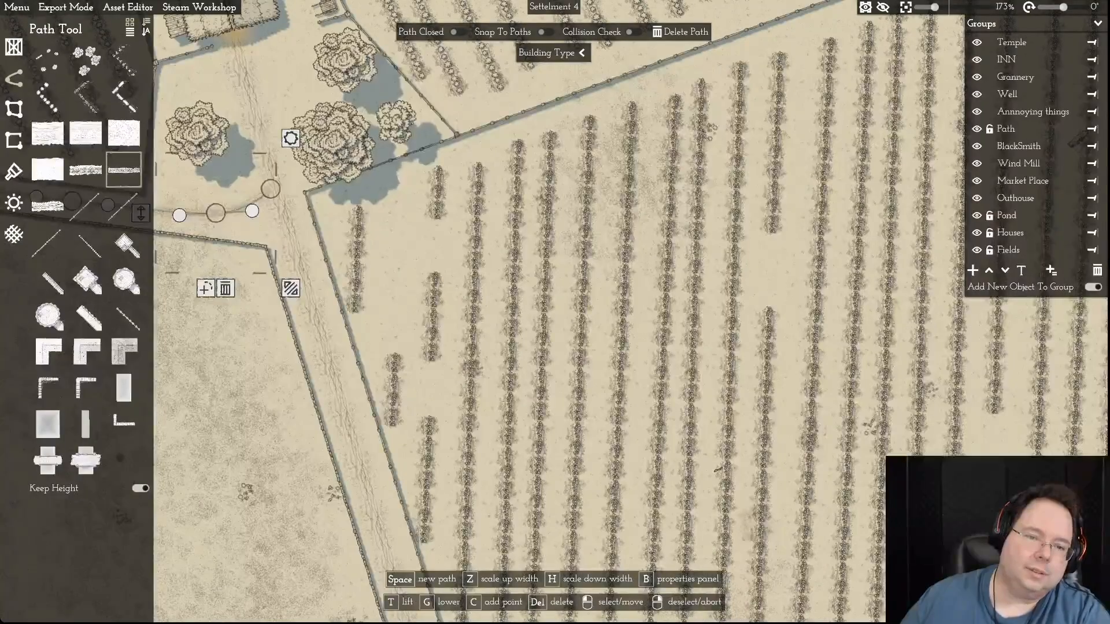
pyautogui.moveTo(269, 189); pyautogui.dragTo(288, 241)
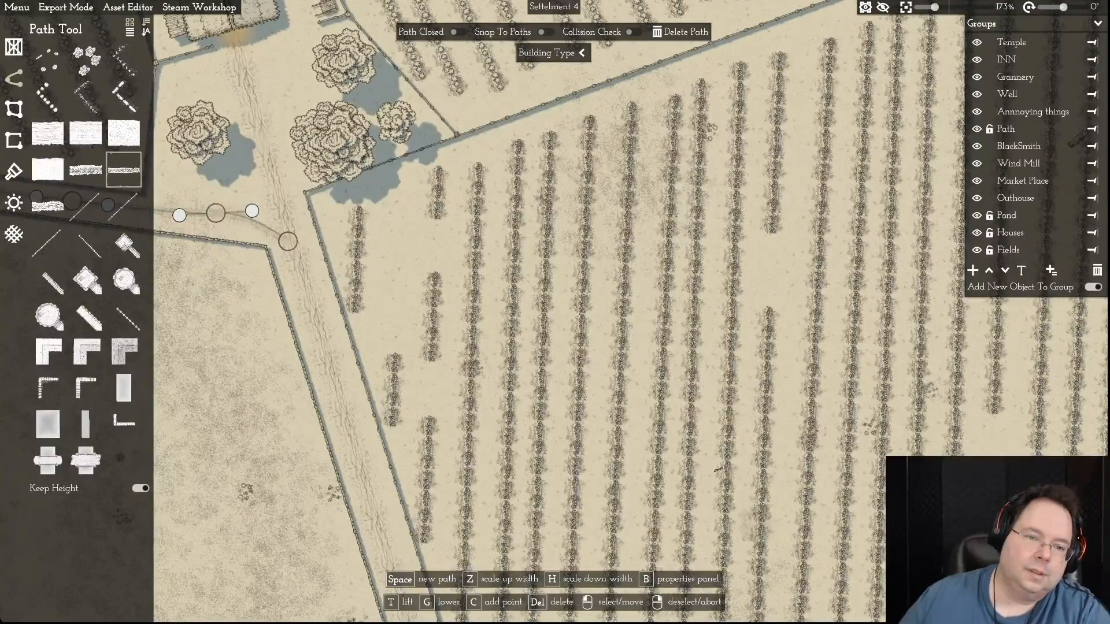
pyautogui.scroll(1, 288, 241)
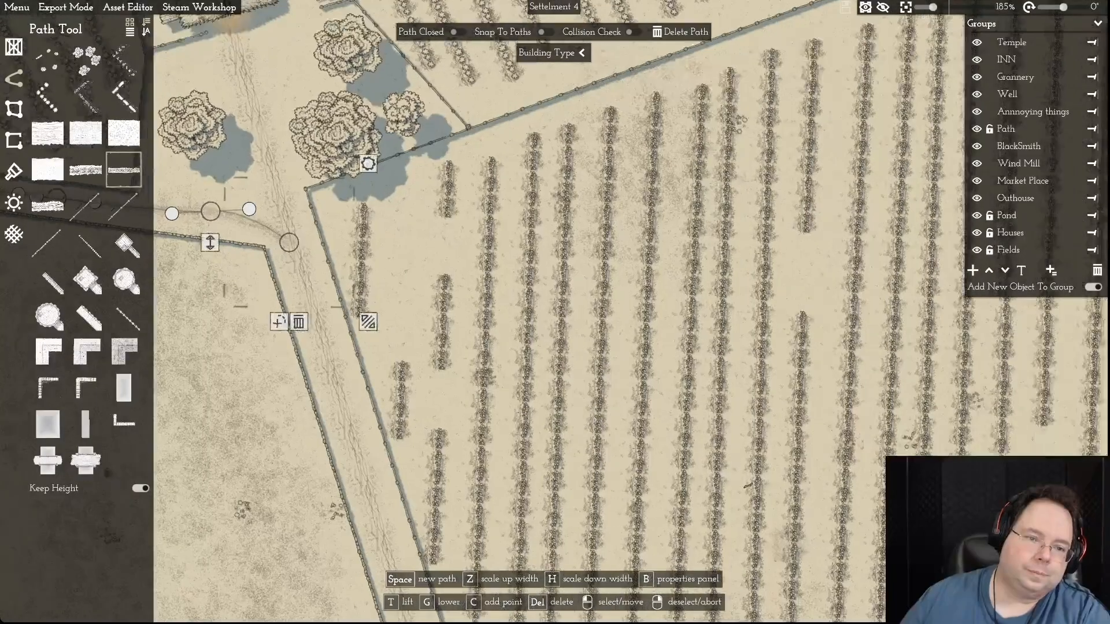
pyautogui.rightClick(289, 241)
# - Select the main path and inspect its course from the junction to the northern farmhouse's door
pyautogui.click(290, 241)
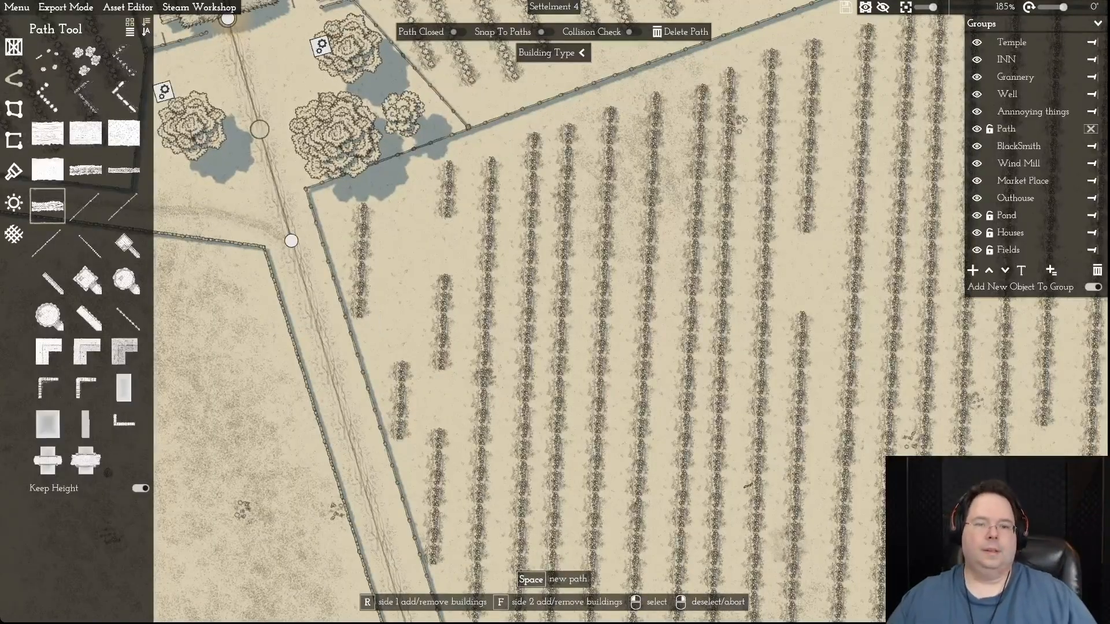
pyautogui.press('a')
pyautogui.press('w')
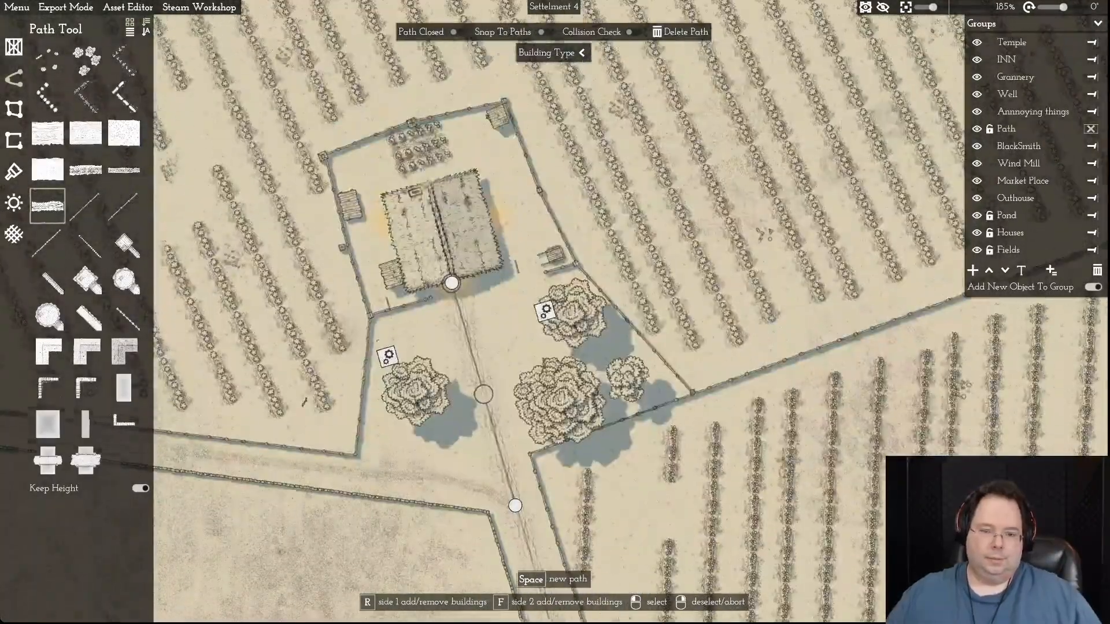
pyautogui.press('s')
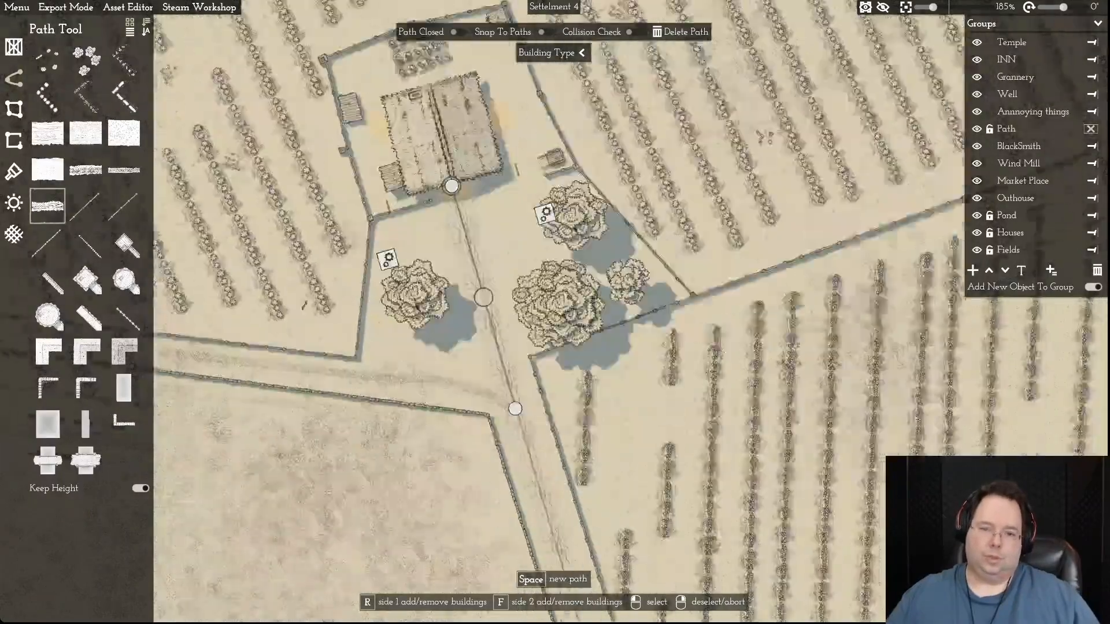
pyautogui.press('s')
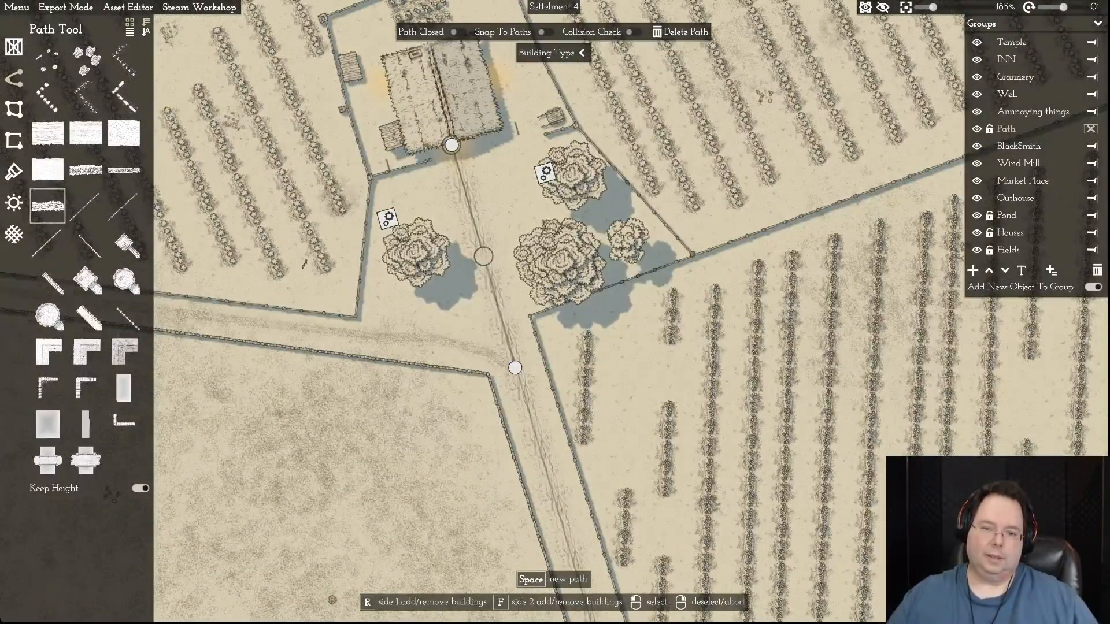
pyautogui.press('w')
pyautogui.scroll(8, 414, 318)
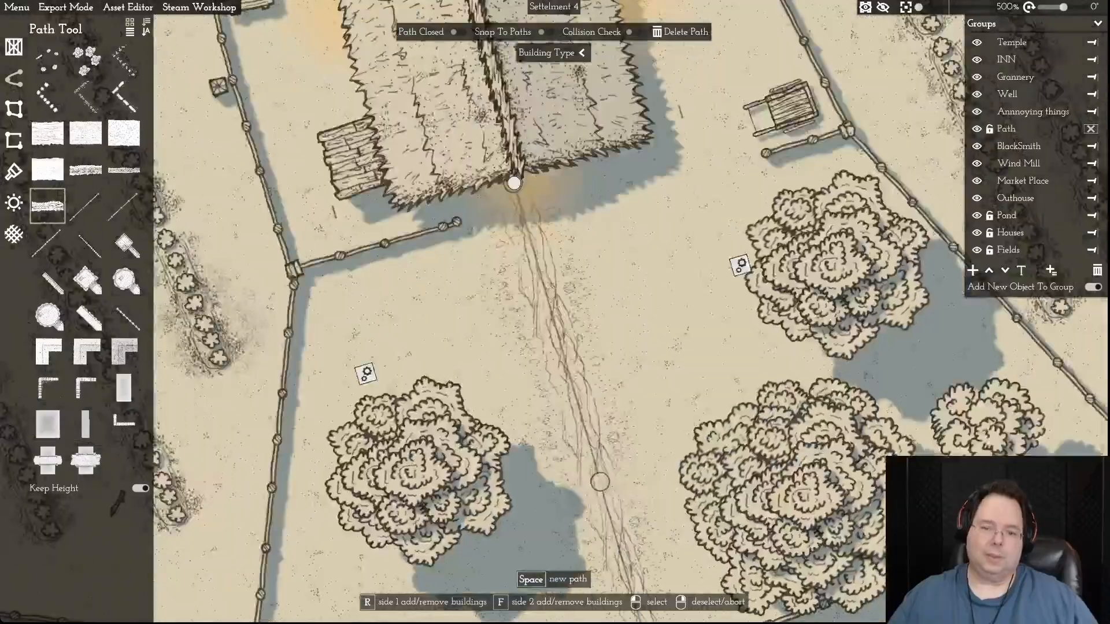
pyautogui.scroll(-10, 413, 318)
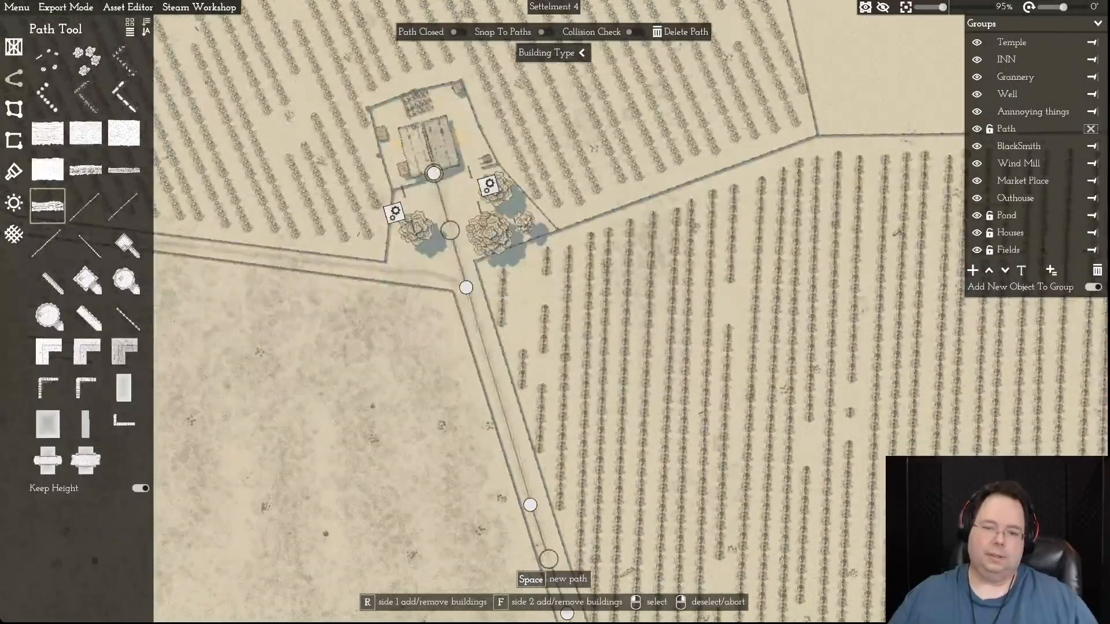
# - Shift the side path's point just west of the junction slightly south, then deselect the path
pyautogui.press('a')
pyautogui.click(465, 266)
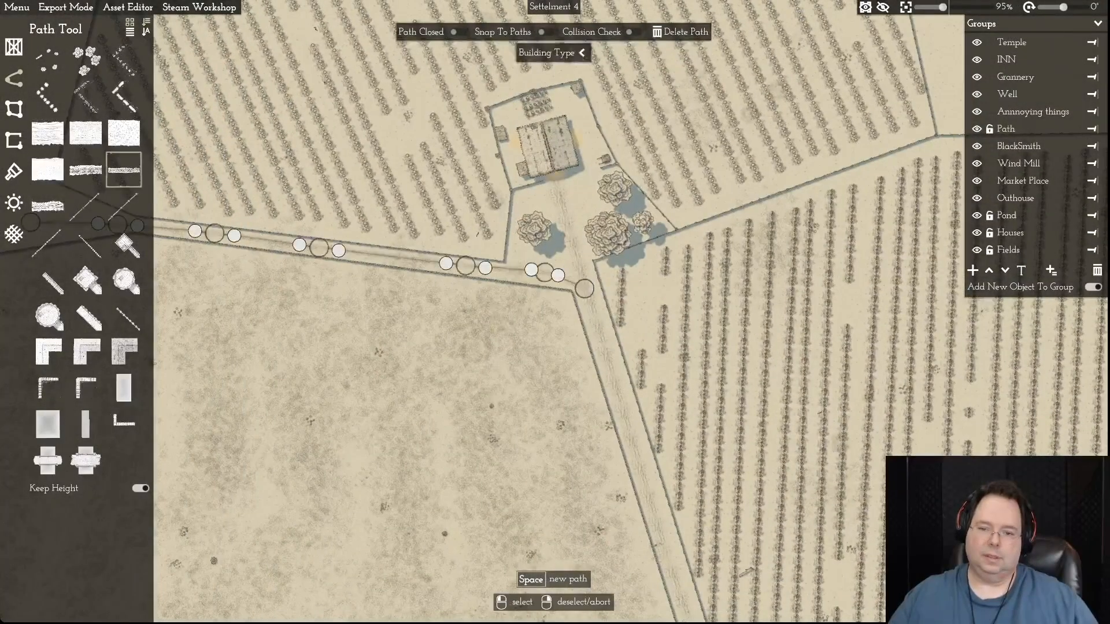
pyautogui.moveTo(544, 272); pyautogui.dragTo(543, 275)
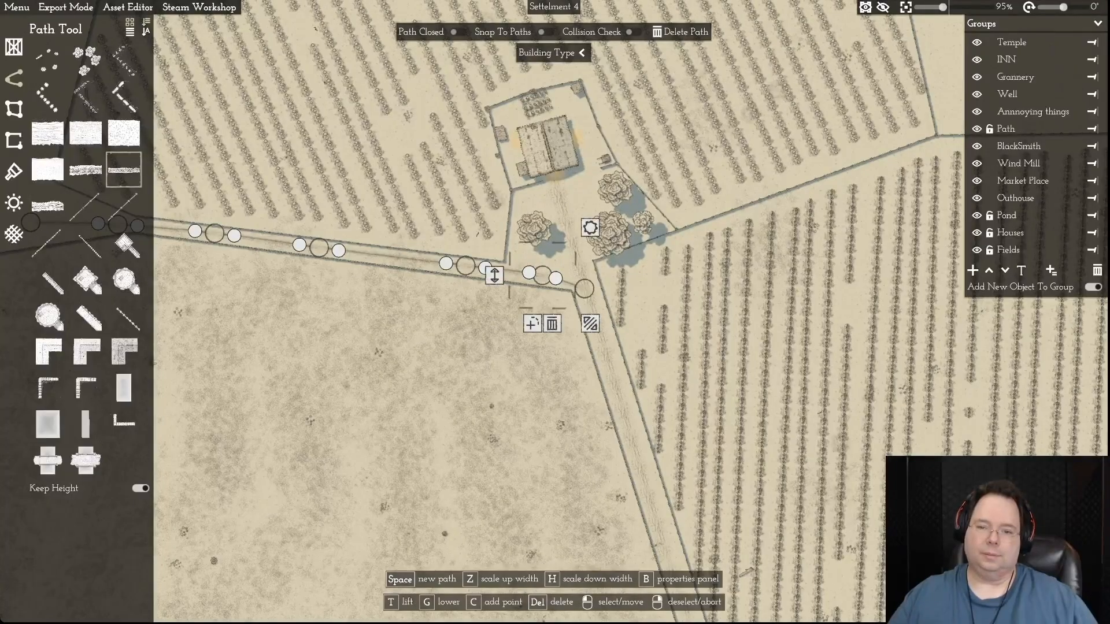
pyautogui.rightClick(543, 275)
pyautogui.press('d')
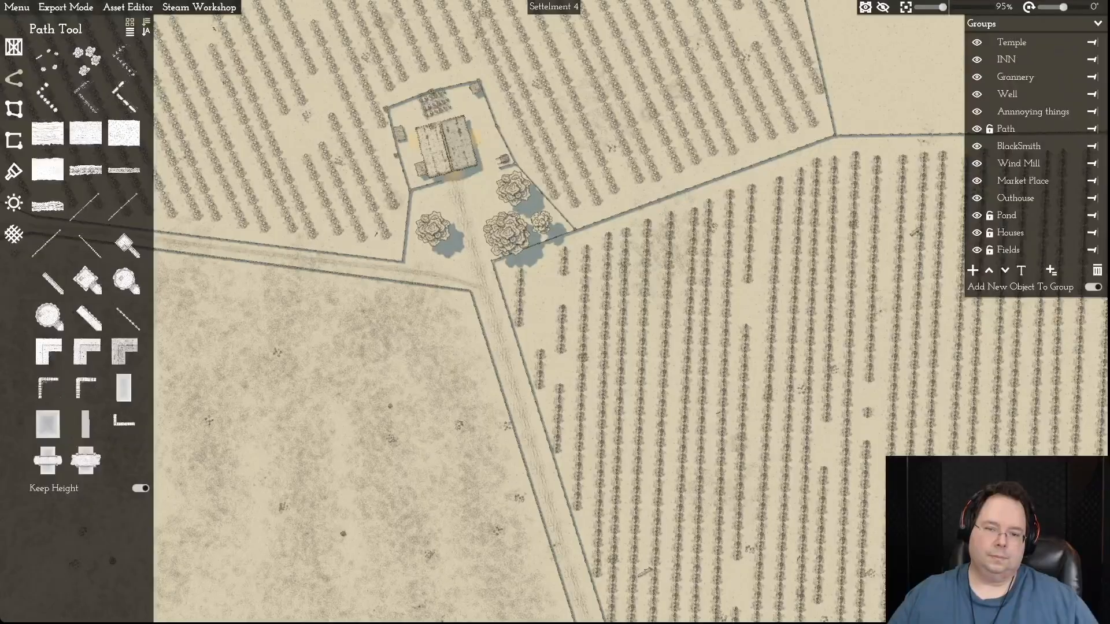
# - Check the side path's end at the junction, then inspect the village from the northern farmhouse down to the southern farmhouse
pyautogui.click(454, 280)
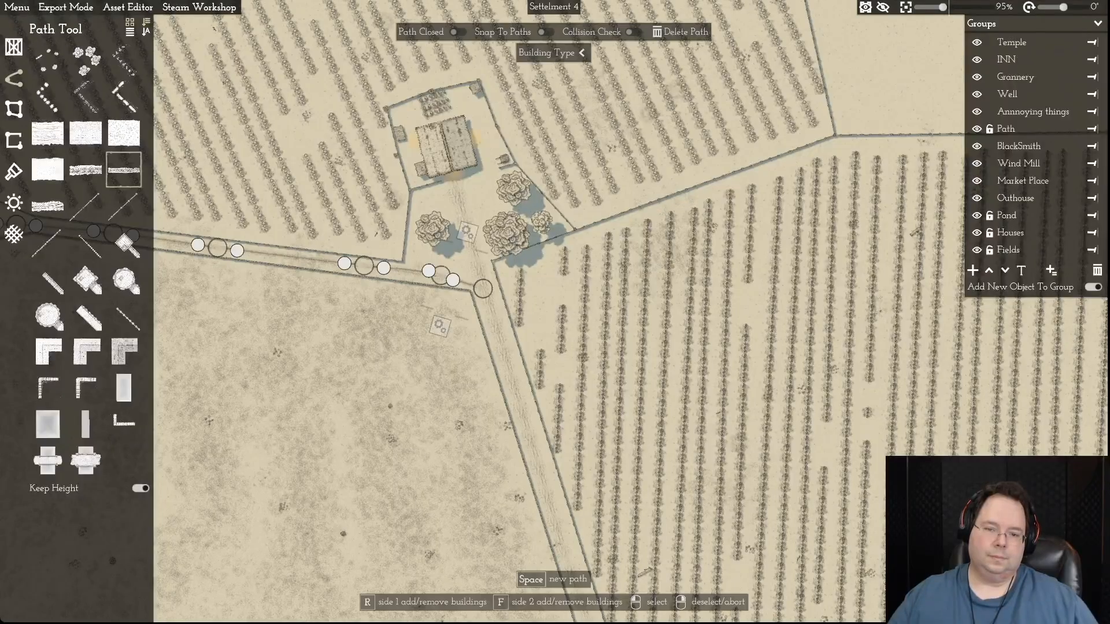
pyautogui.rightClick(482, 284)
pyautogui.press('a')
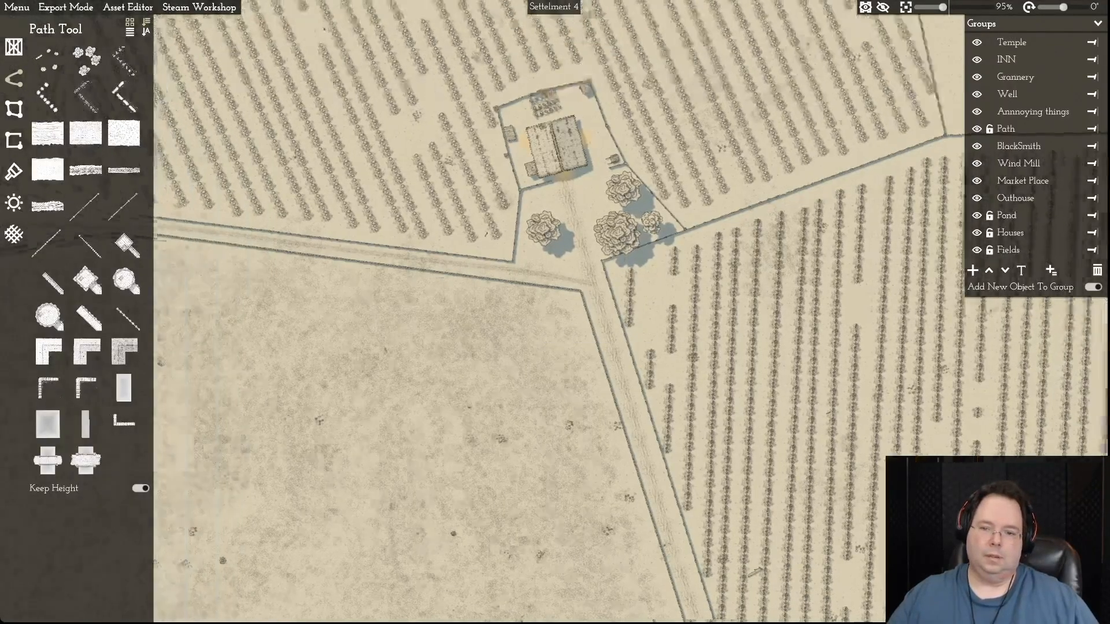
pyautogui.press('a')
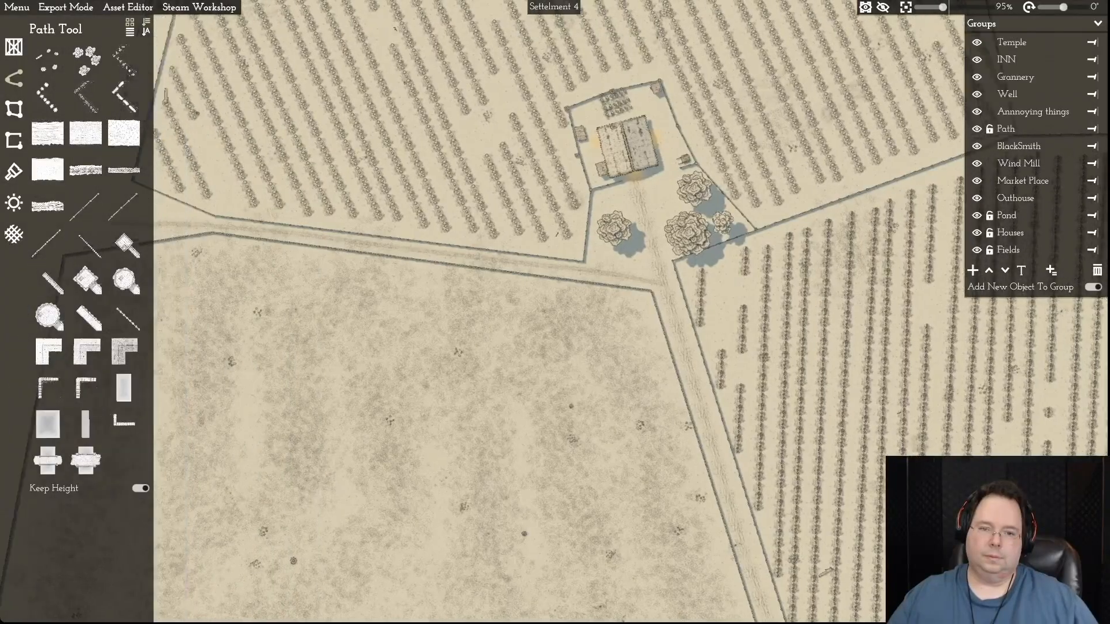
pyautogui.press('d')
pyautogui.press('s')
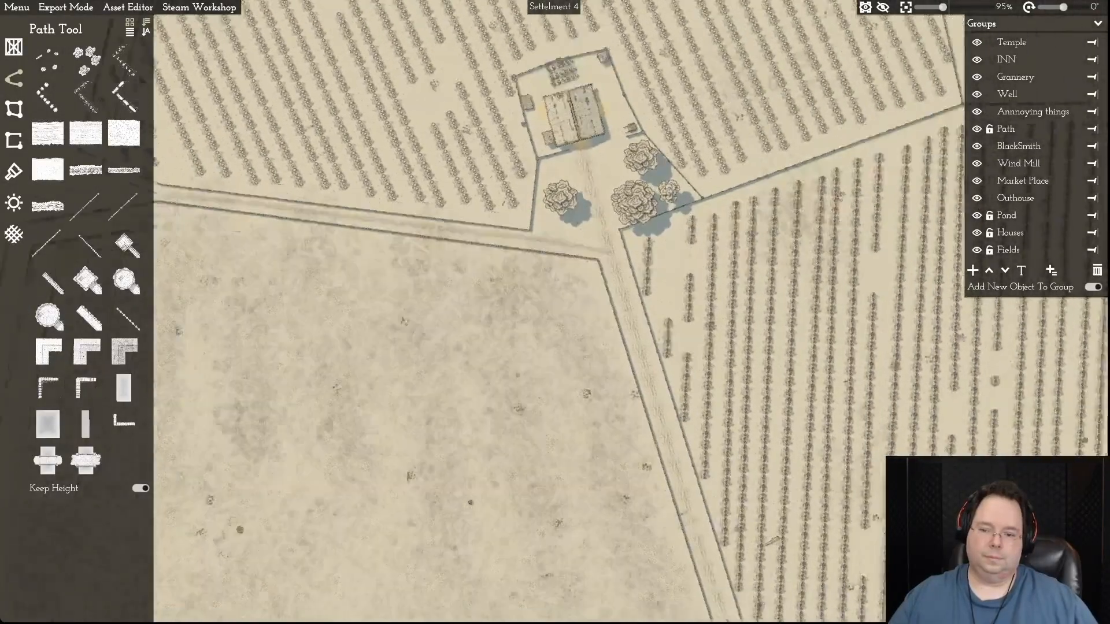
pyautogui.press('s')
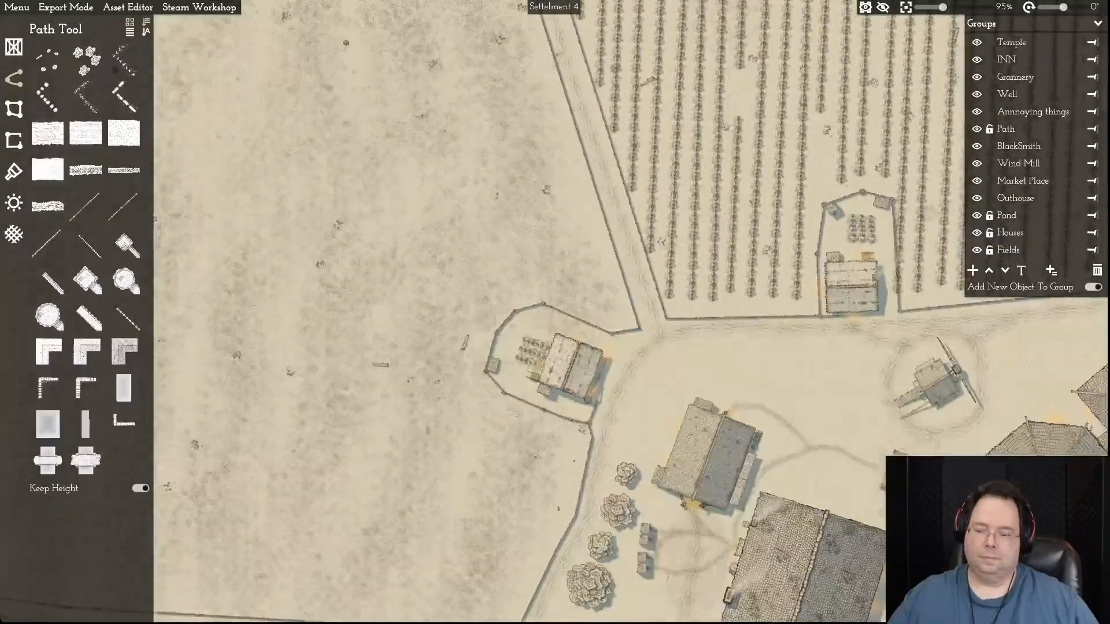
pyautogui.press('d')
pyautogui.press('s')
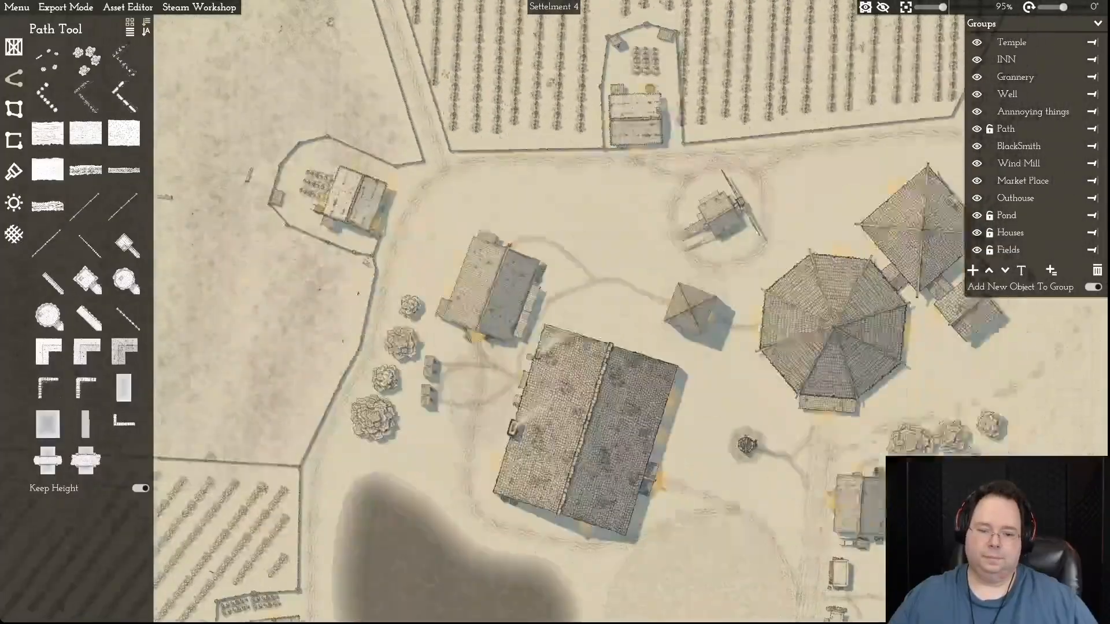
pyautogui.press('s')
pyautogui.press('d')
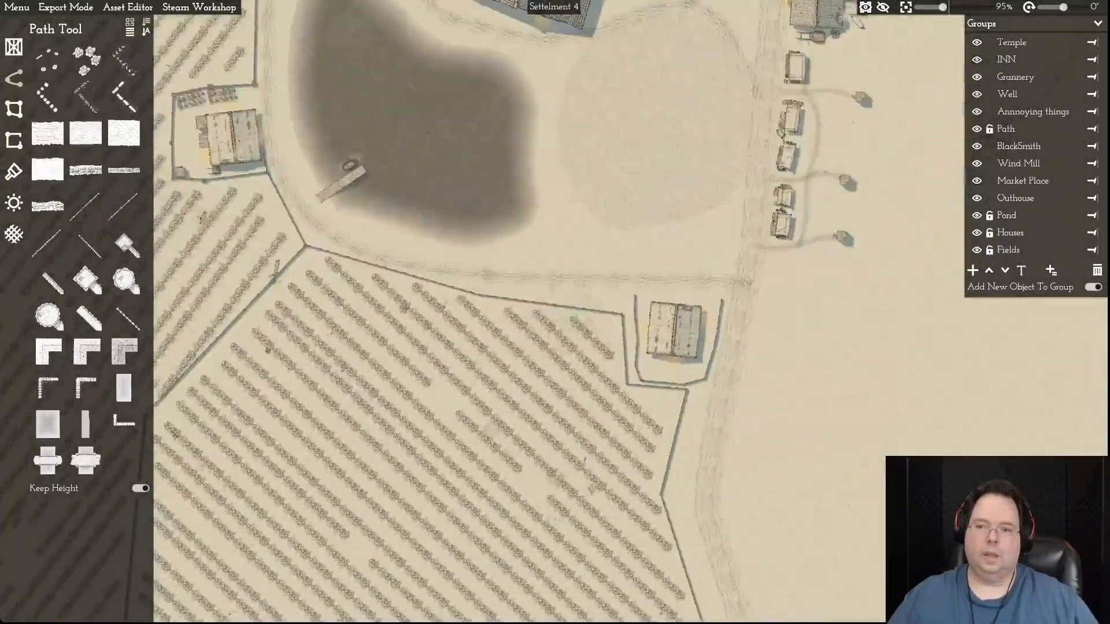
pyautogui.press('w')
pyautogui.press('a')
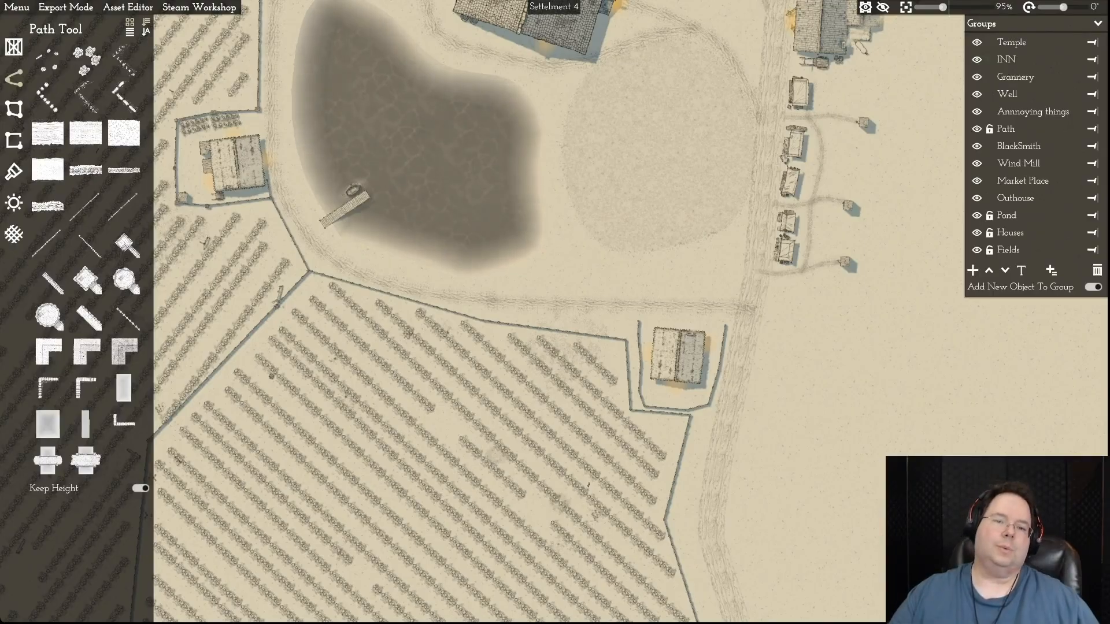
pyautogui.scroll(-3, 306, 347)
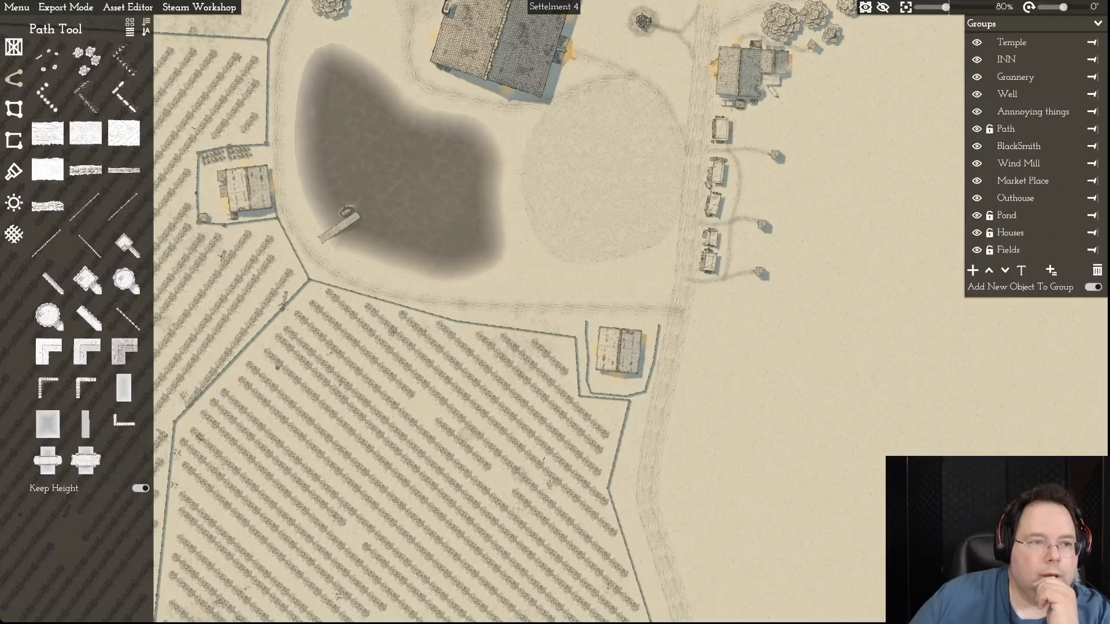
# - Place a small handcart object on the open ground east of the road, across from the southern farmhouse
pyautogui.click(14, 47)
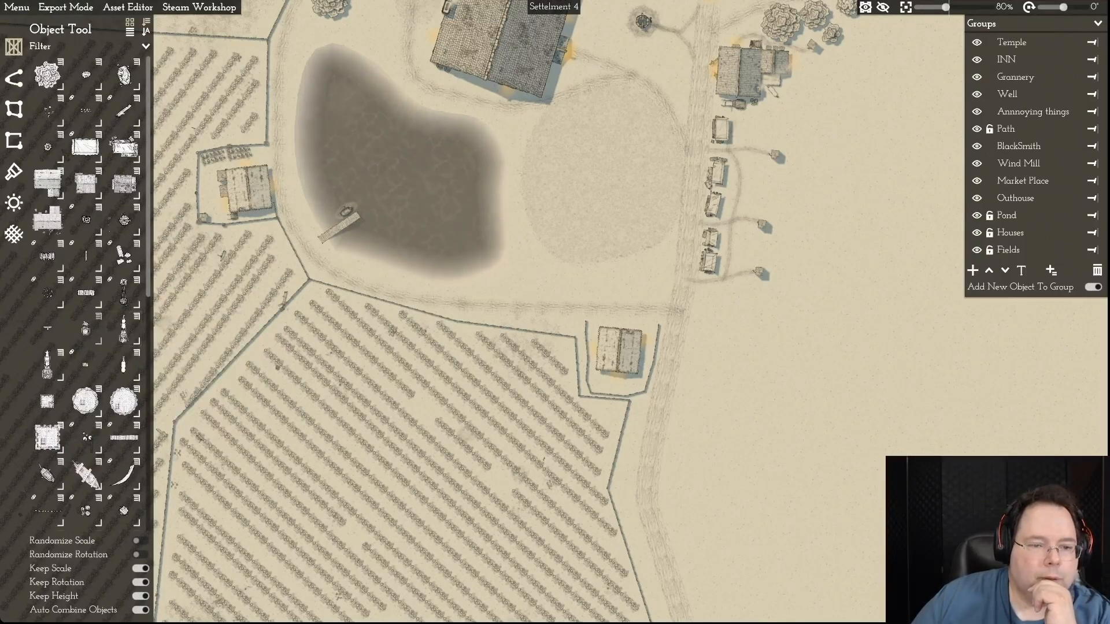
pyautogui.moveTo(86, 328)
pyautogui.click(284, 330)
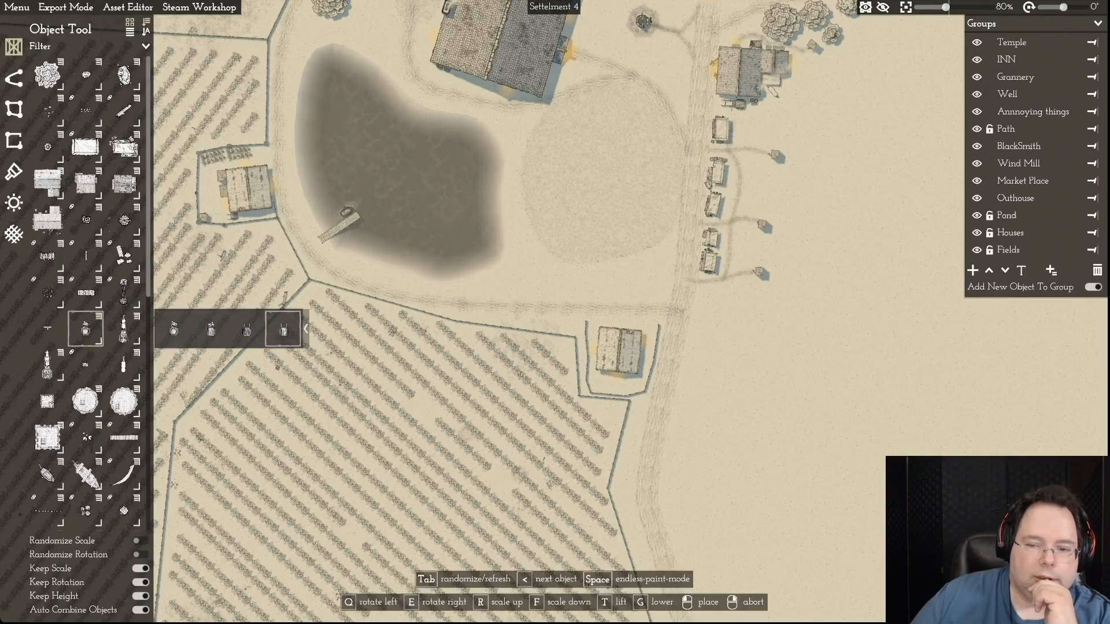
pyautogui.rightClick(636, 458)
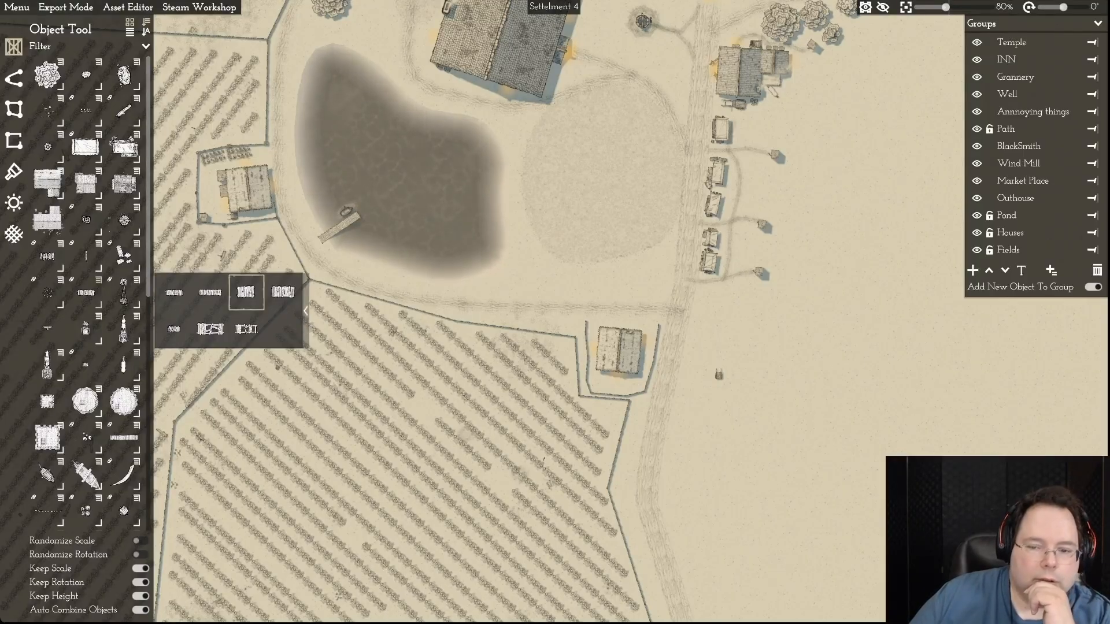
pyautogui.click(246, 292)
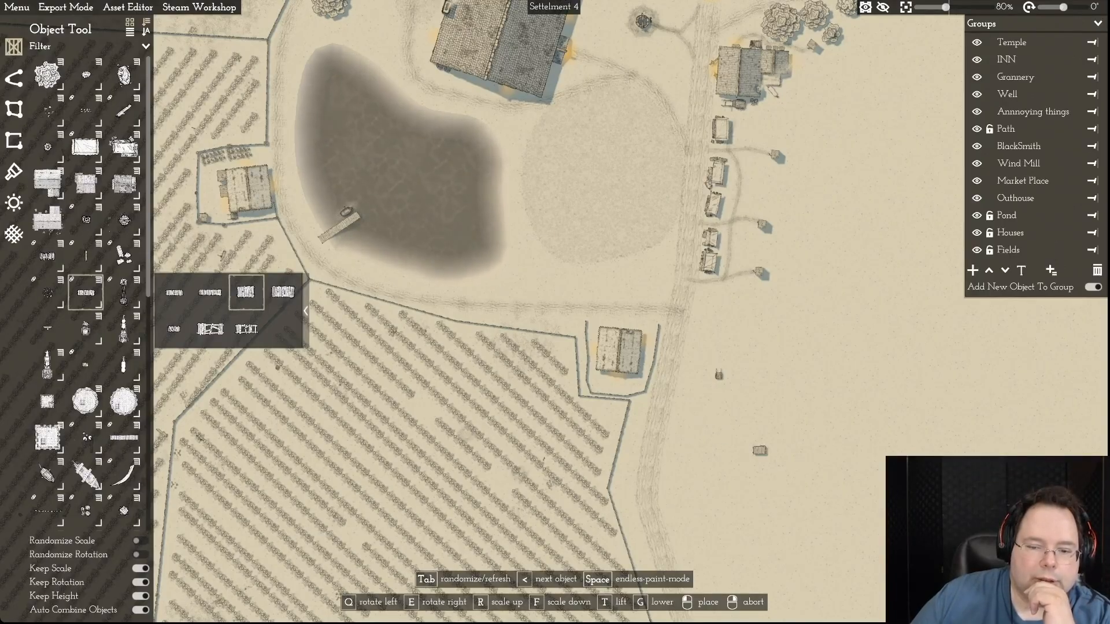
pyautogui.rightClick(706, 433)
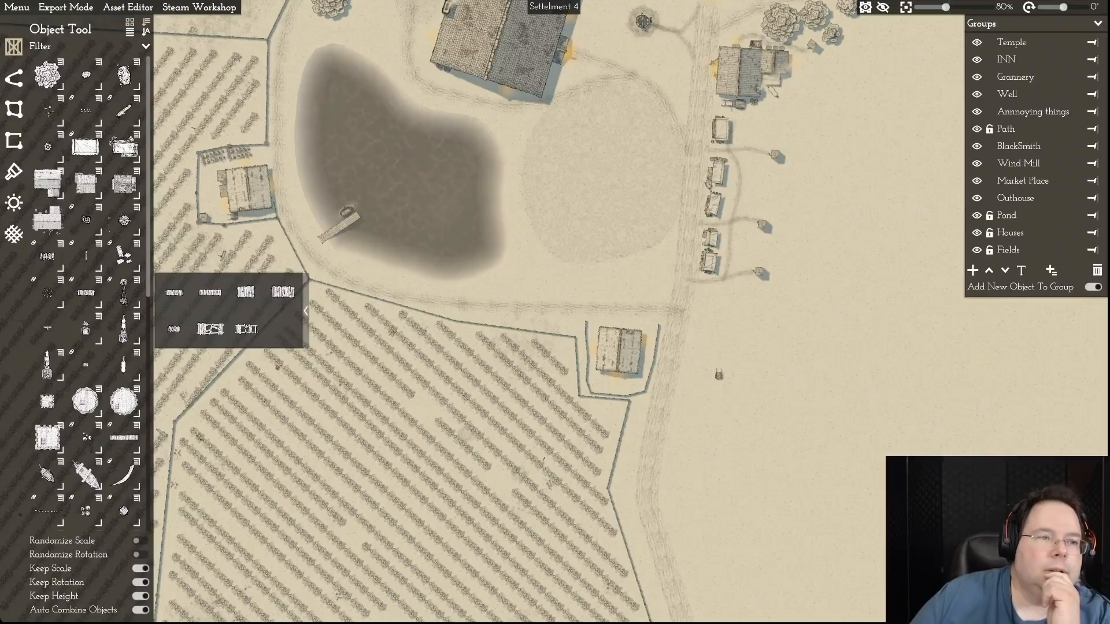
# - Save the map and reopen Settelment 4.mommap from the recent files
pyautogui.click(16, 8)
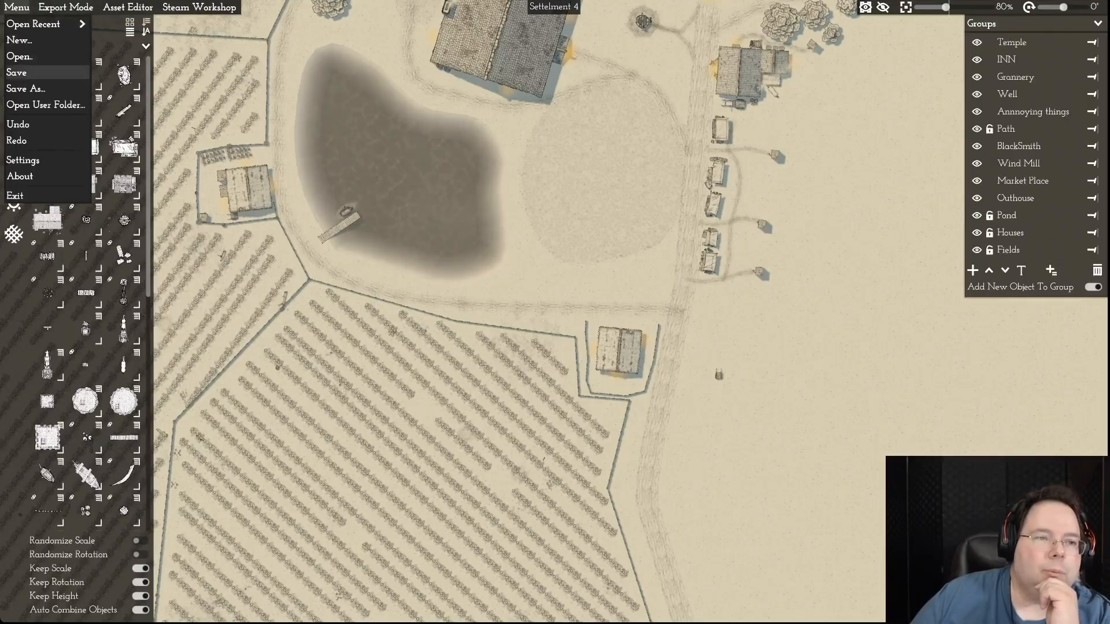
pyautogui.click(16, 72)
pyautogui.click(16, 8)
pyautogui.moveTo(34, 22)
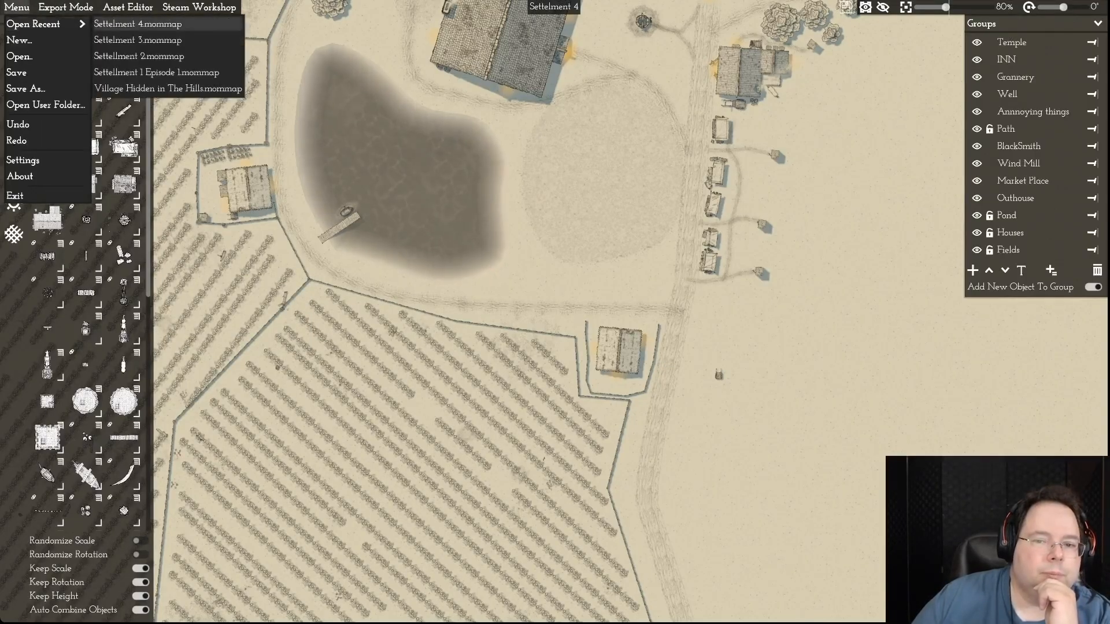
pyautogui.click(185, 23)
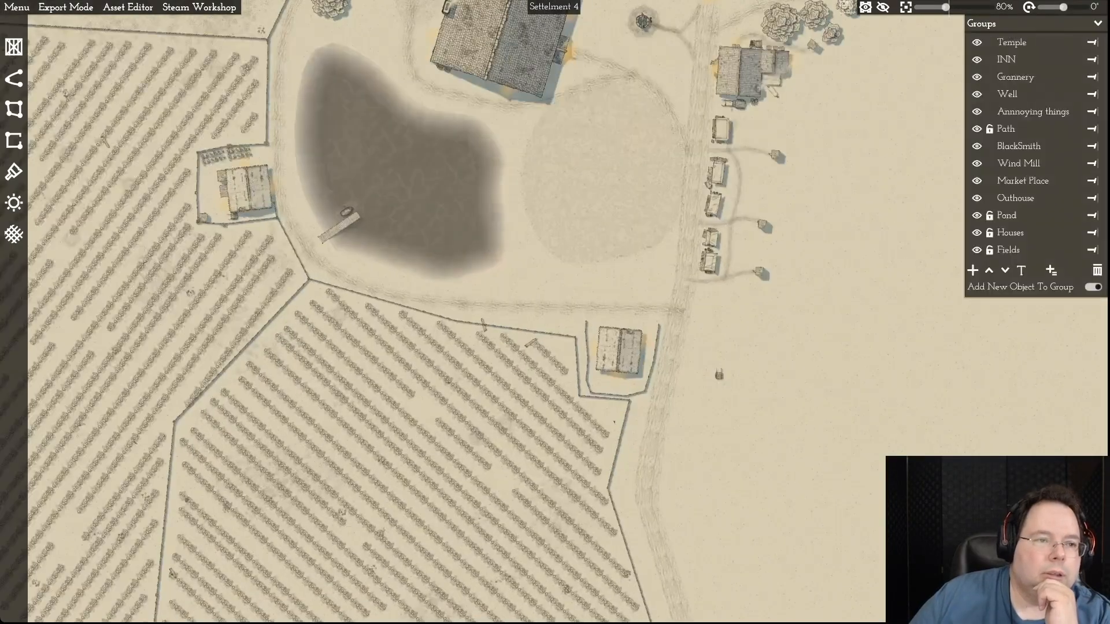
# - Place one slatted wooden crate on the open ground just south of the handcart
pyautogui.click(14, 46)
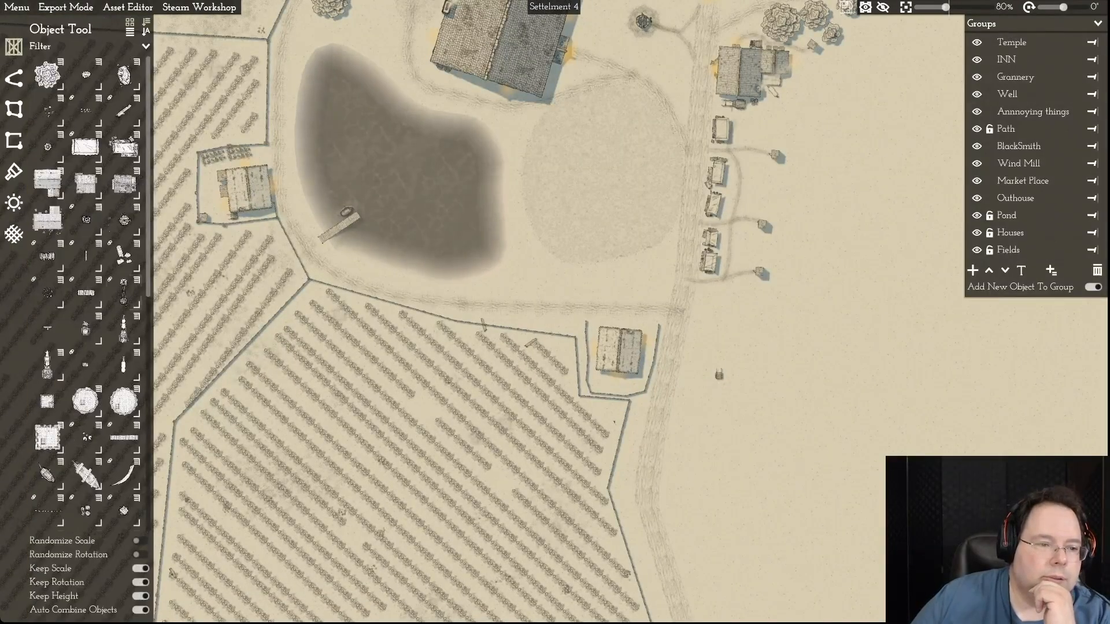
pyautogui.click(99, 281)
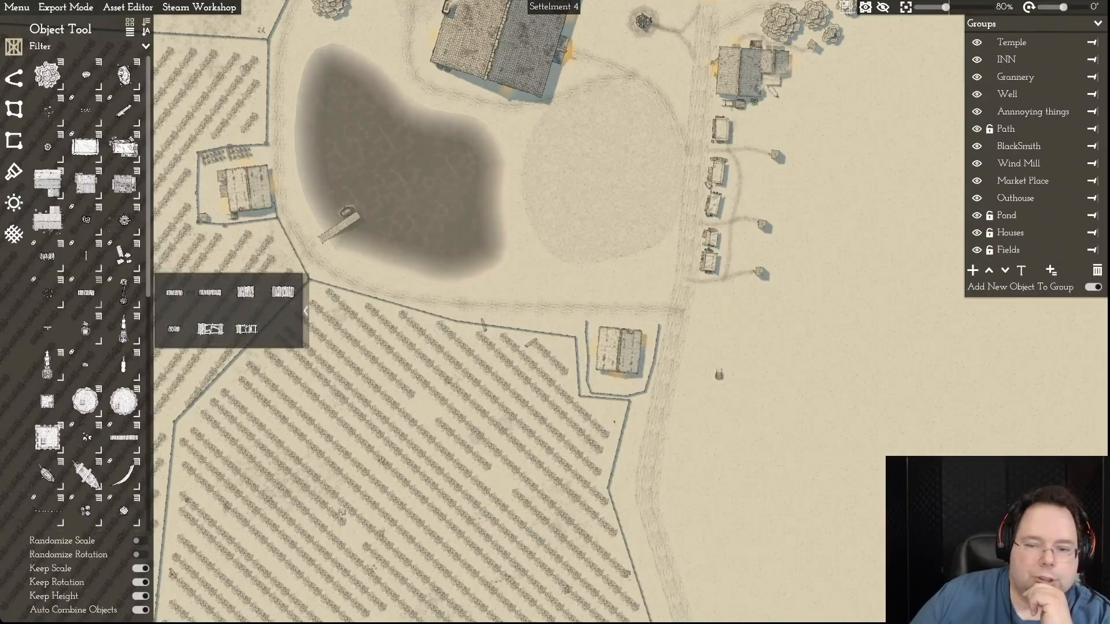
pyautogui.click(246, 292)
pyautogui.click(712, 415)
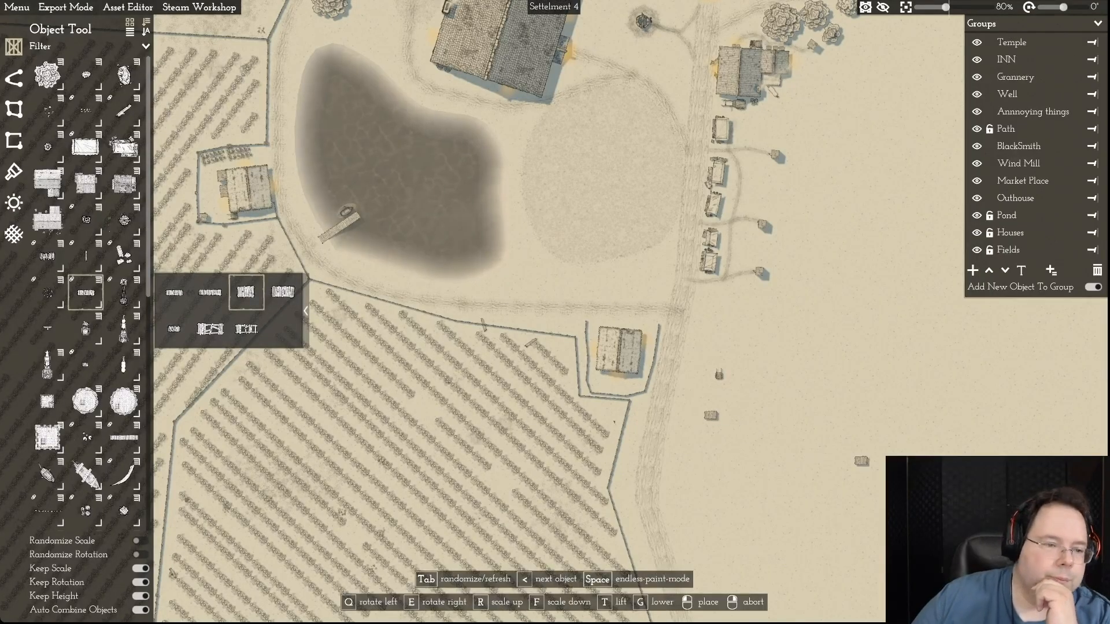
pyautogui.rightClick(777, 451)
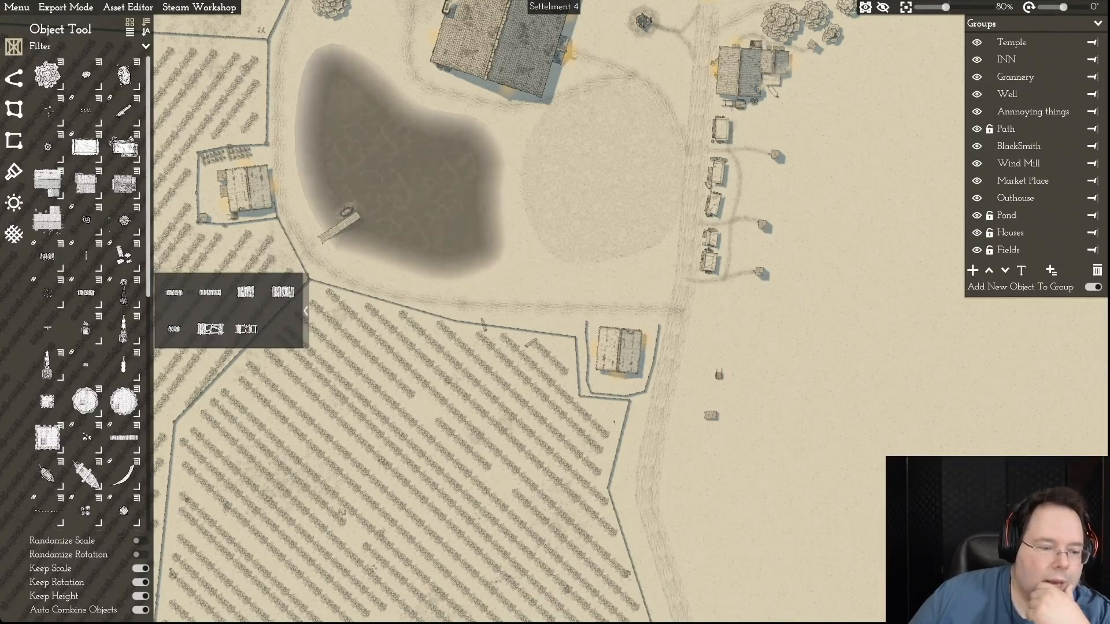
# - Place two small square sheds of different designs near the crate, one south of it and one to its northeast
pyautogui.scroll(-10, 87, 289)
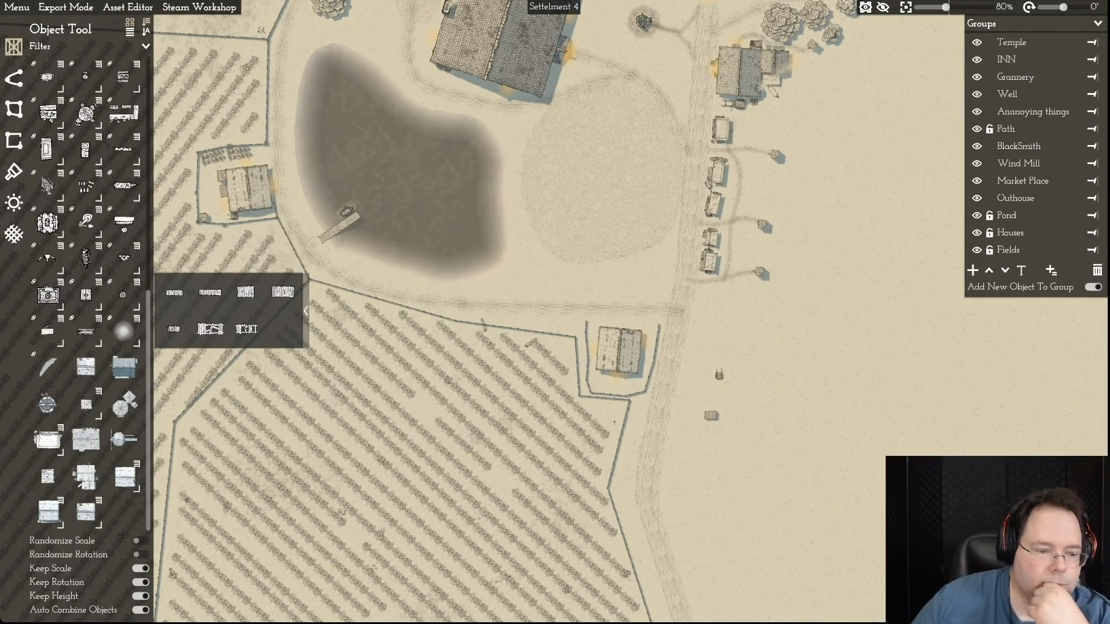
pyautogui.click(48, 475)
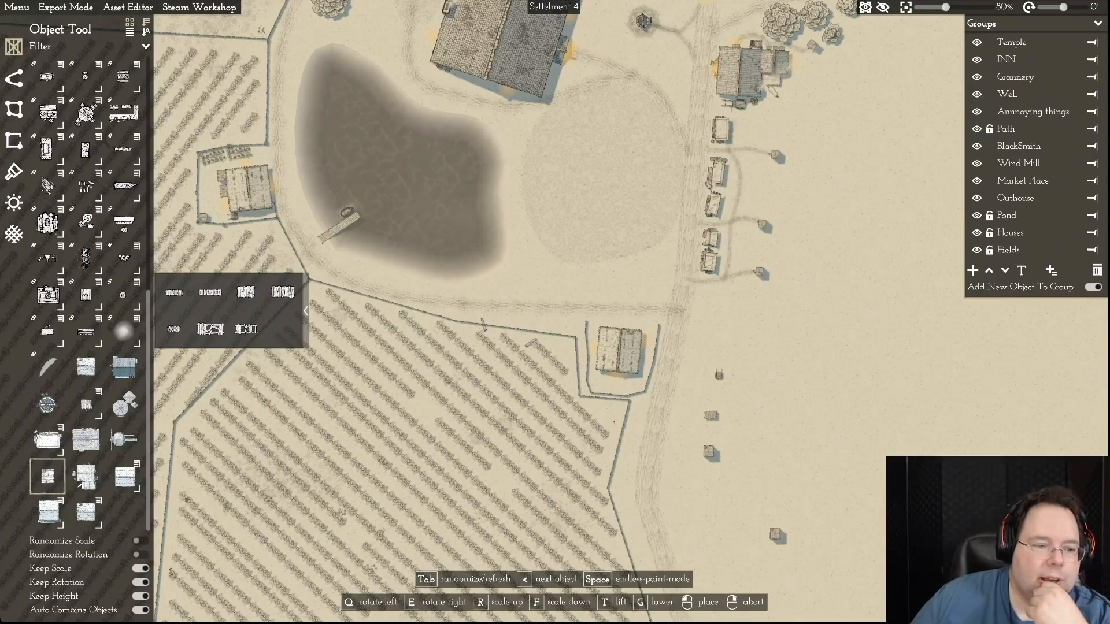
pyautogui.click(85, 403)
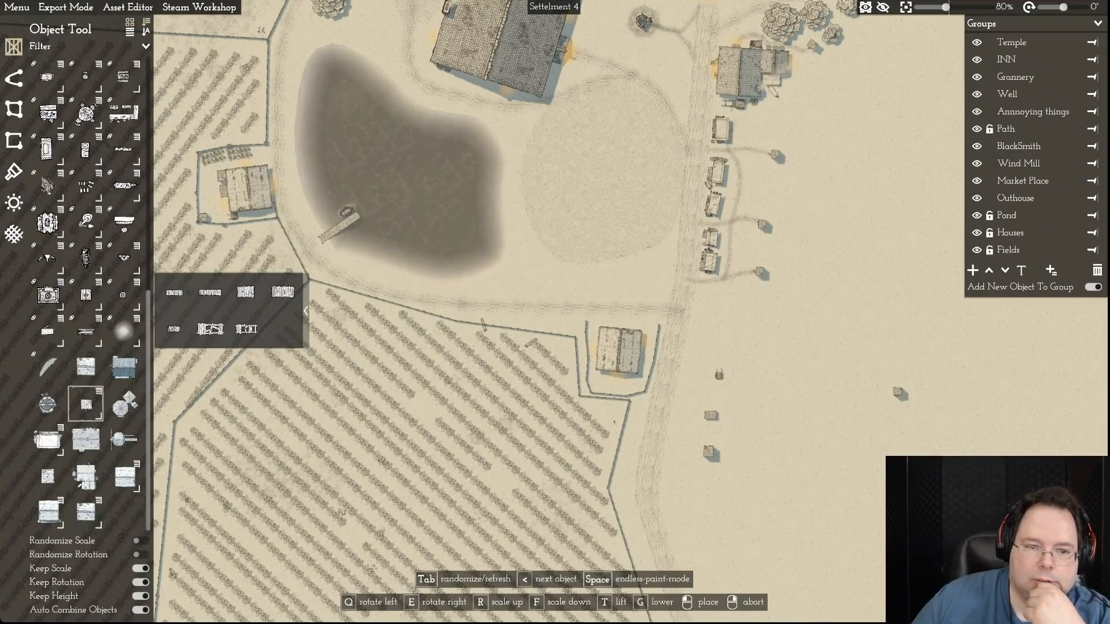
pyautogui.click(757, 399)
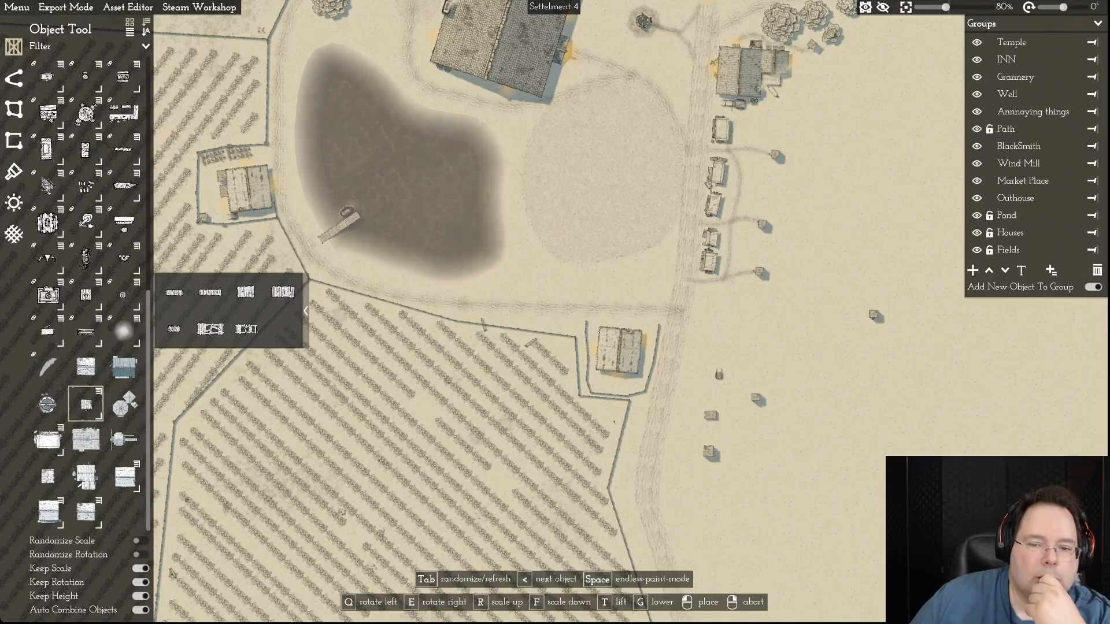
pyautogui.rightClick(826, 316)
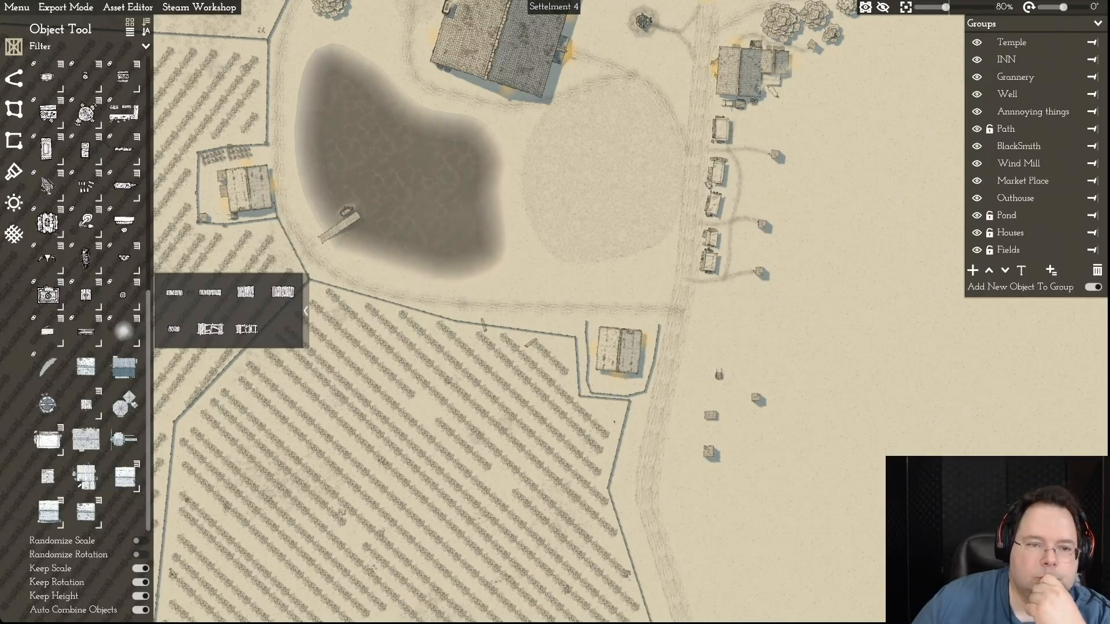
# - Nudge the southern farmhouse slightly northeast within its fenced yard
pyautogui.scroll(6, 614, 421)
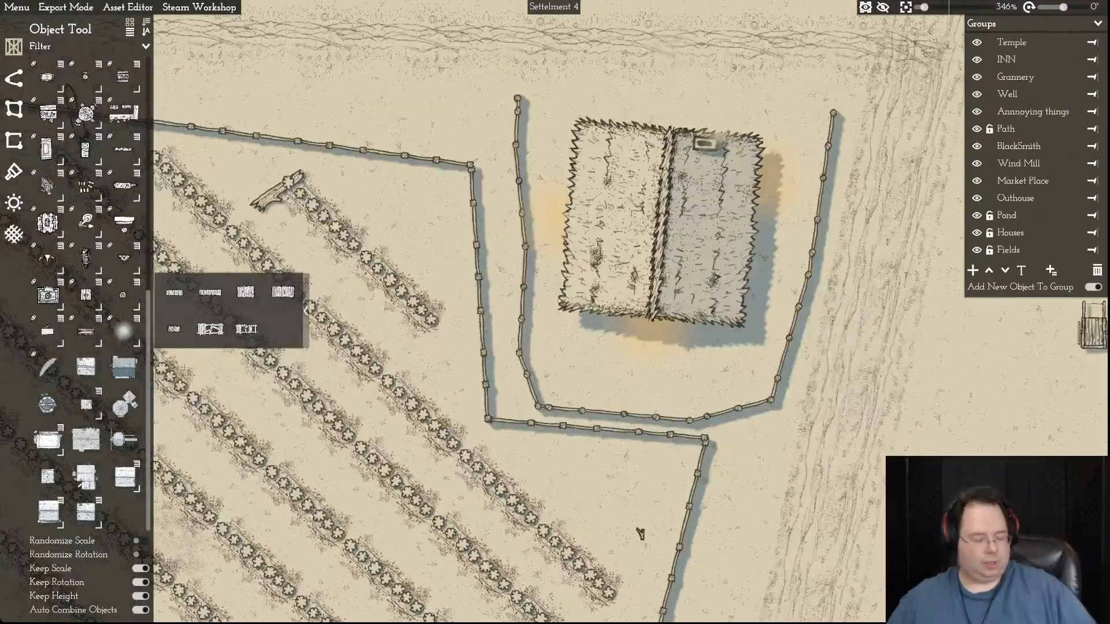
pyautogui.scroll(-10, 595, 387)
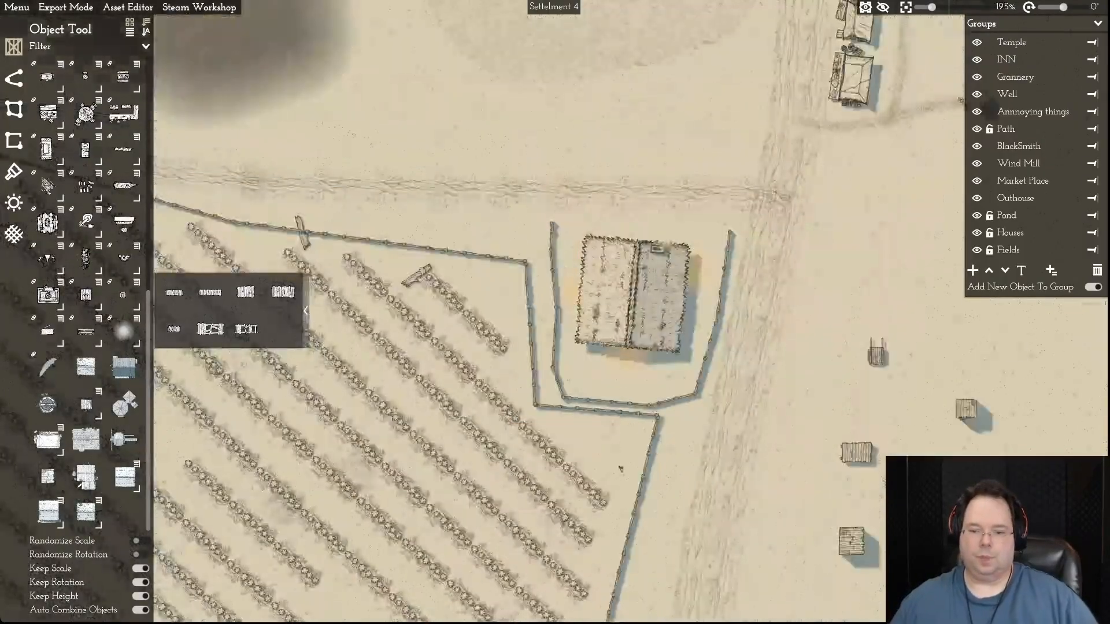
pyautogui.scroll(7, 596, 387)
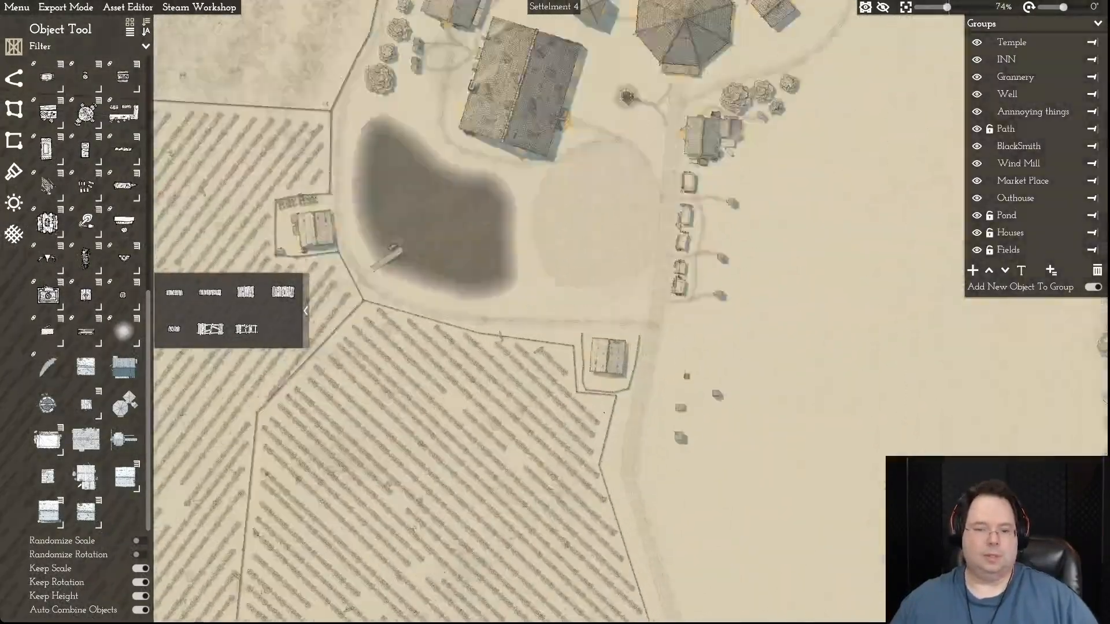
pyautogui.press('d')
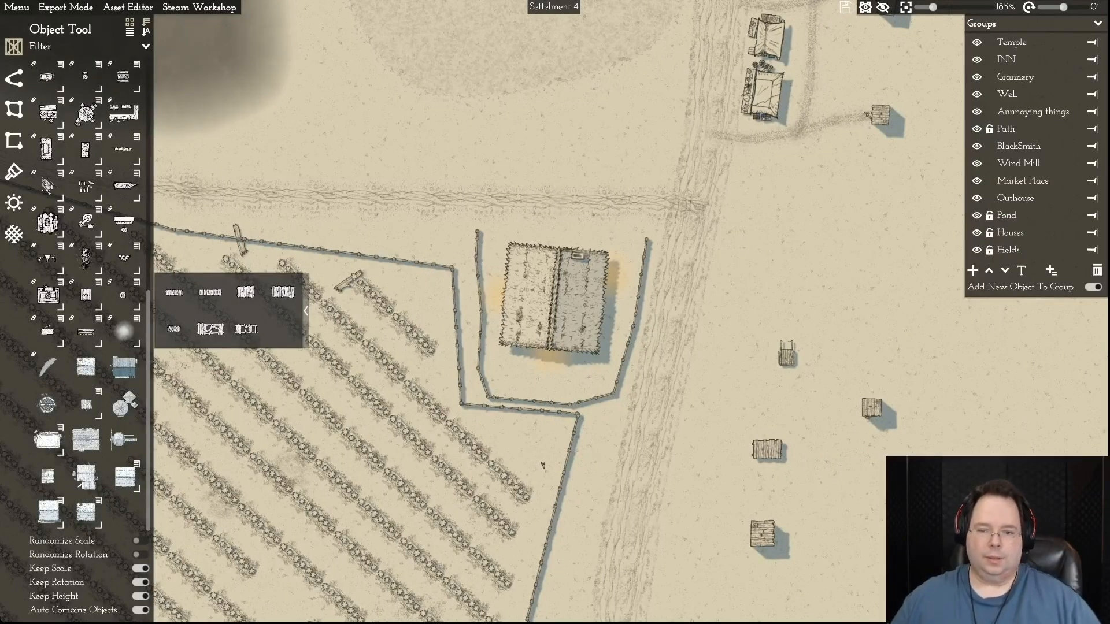
pyautogui.press('d')
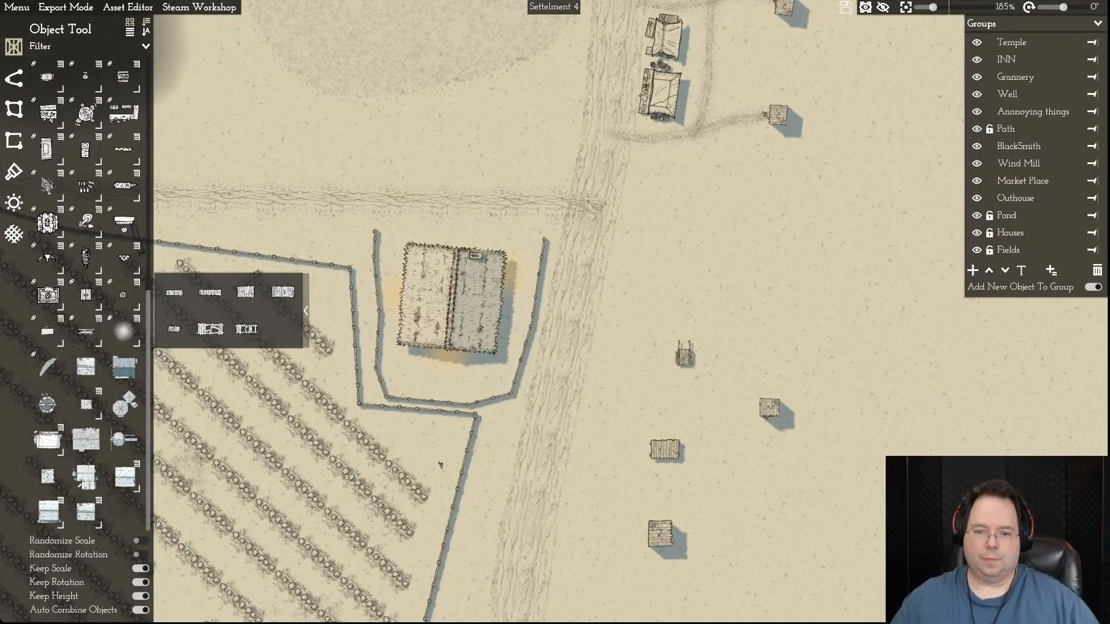
pyautogui.click(441, 465)
pyautogui.press('w')
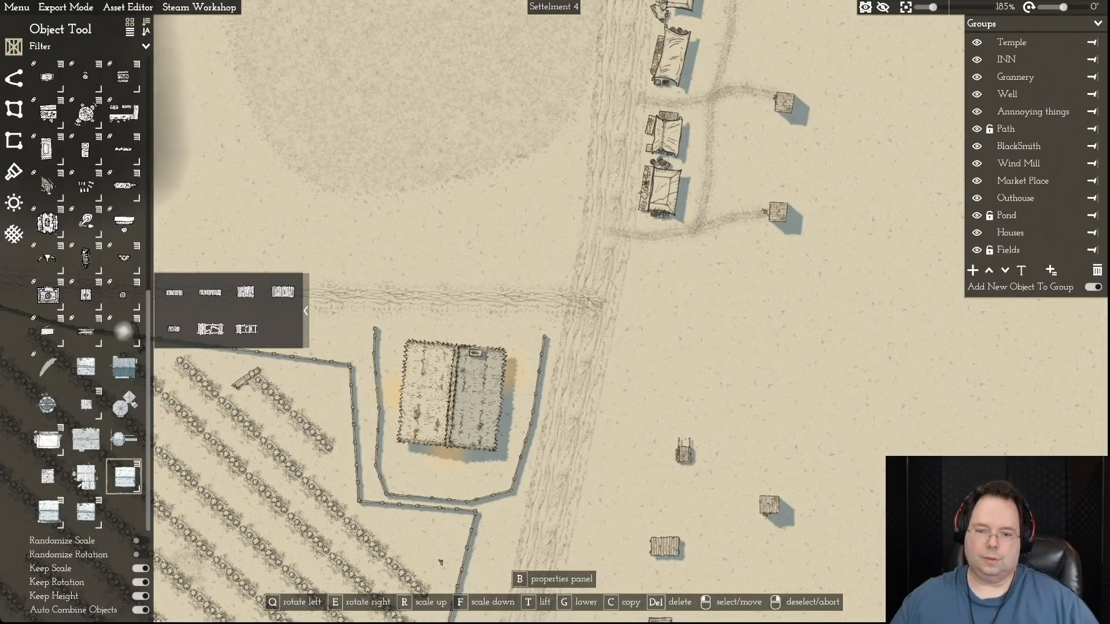
pyautogui.press('Escape')
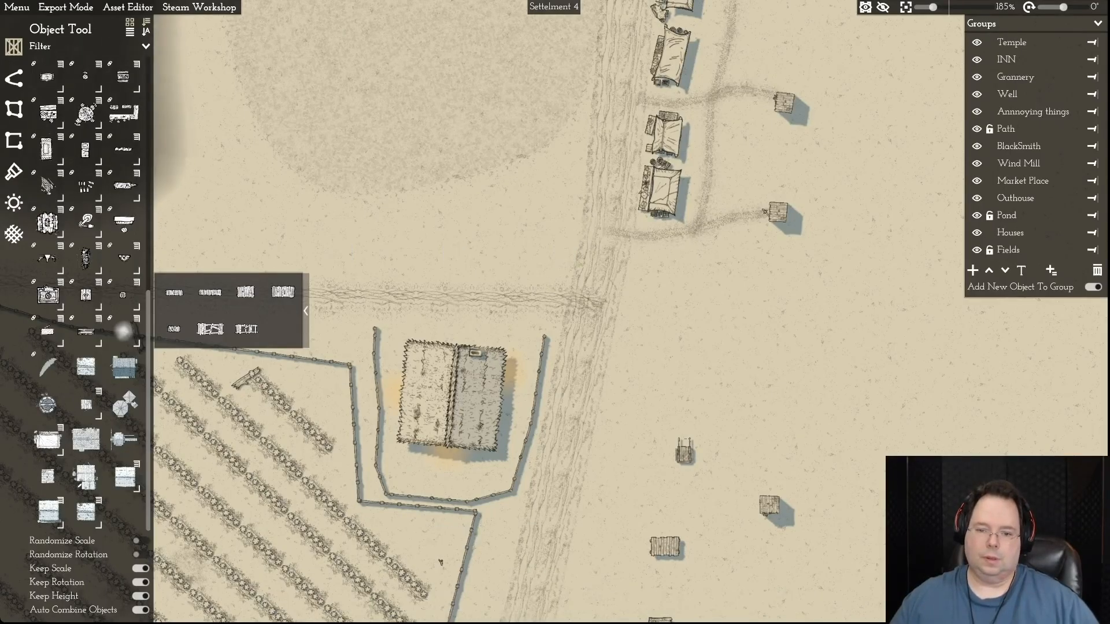
pyautogui.click(453, 395)
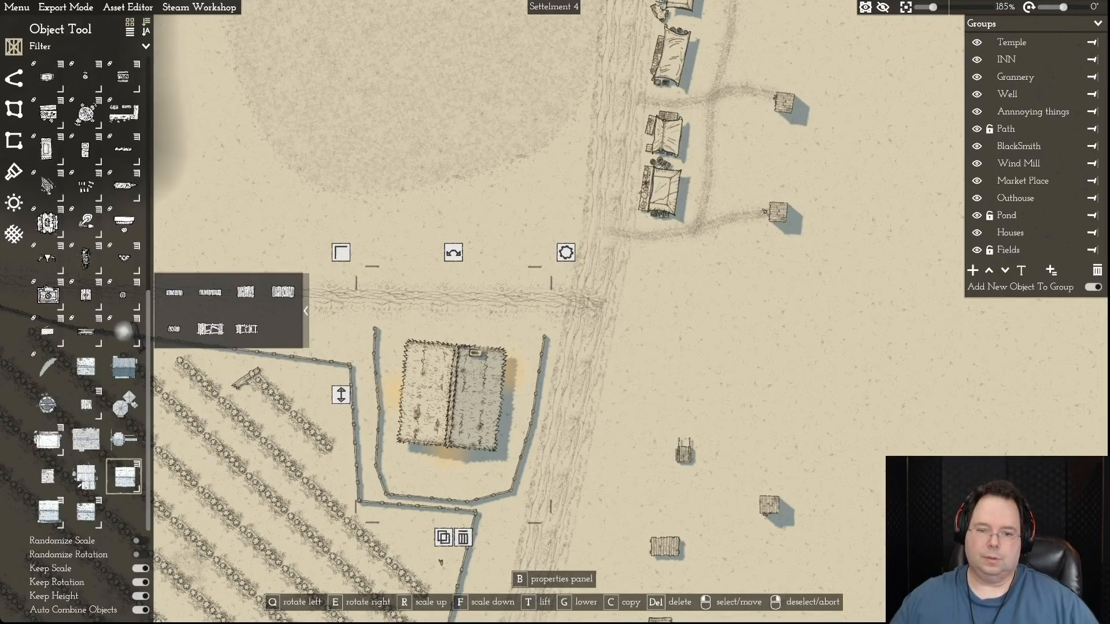
pyautogui.moveTo(453, 396); pyautogui.dragTo(455, 394)
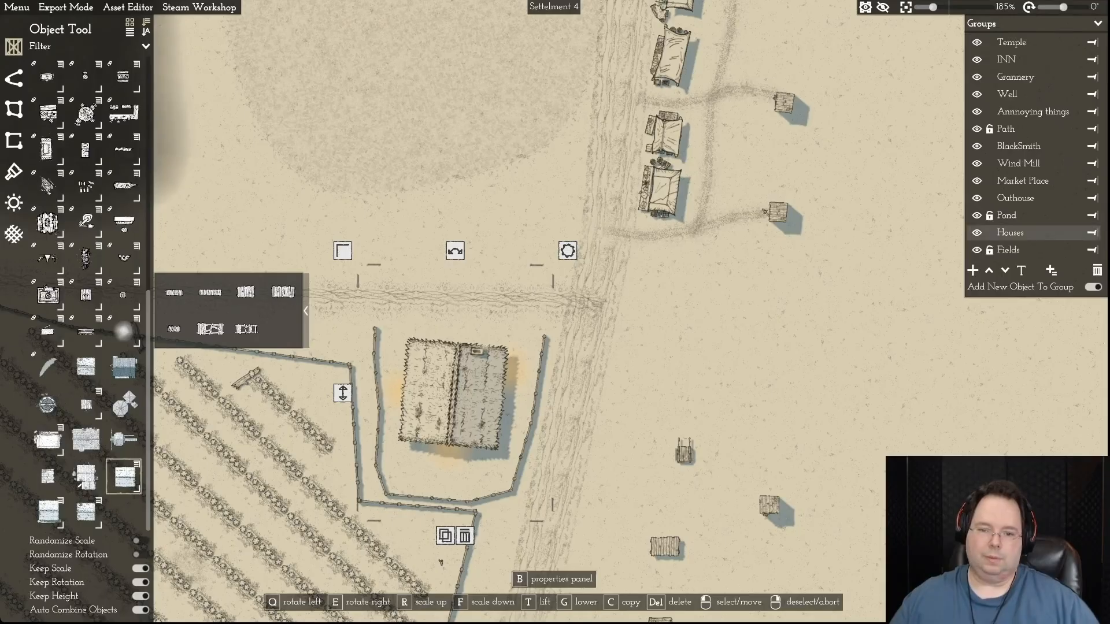
pyautogui.rightClick(455, 394)
# - Adjust the farmhouse fence's northeast end, its southern corners and the lower west side to fit the neighbouring field's border
pyautogui.click(540, 370)
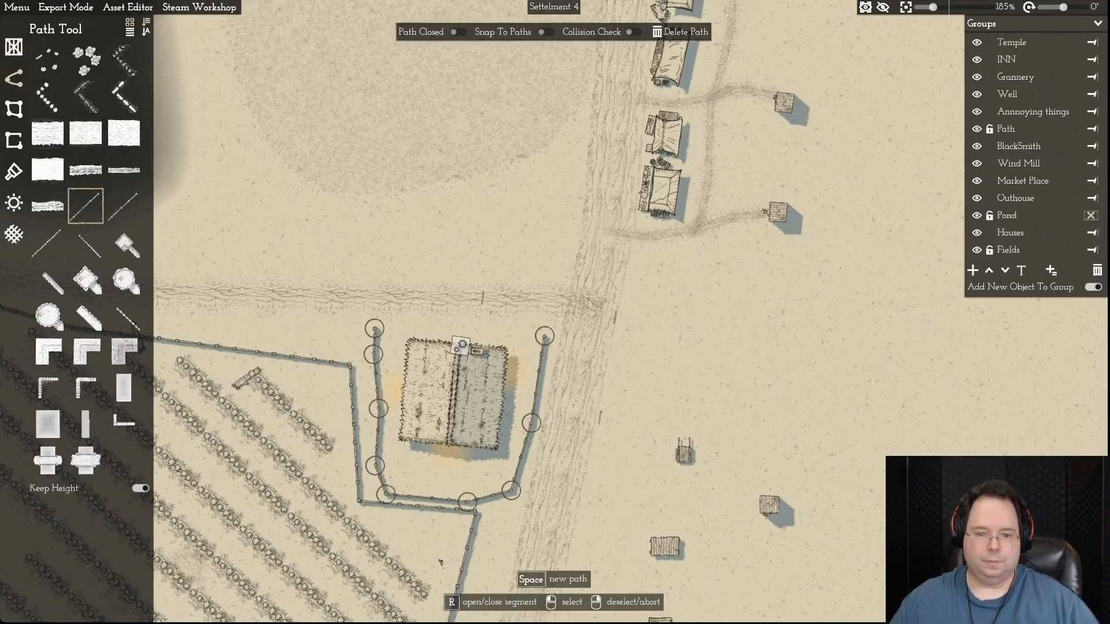
pyautogui.moveTo(544, 335); pyautogui.dragTo(549, 332)
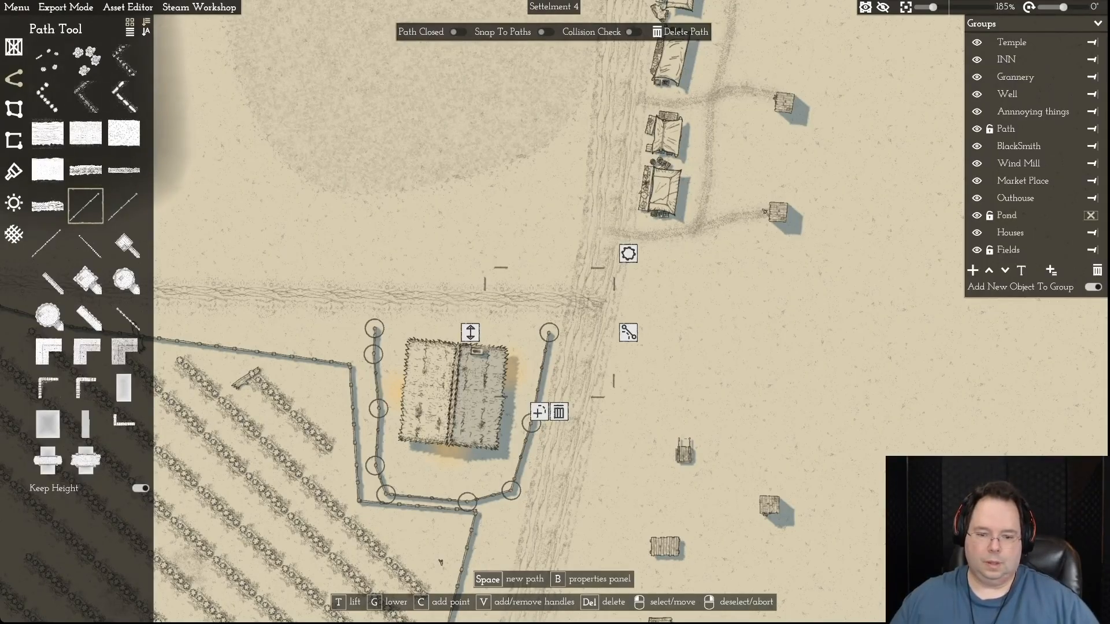
pyautogui.moveTo(467, 502); pyautogui.dragTo(473, 503)
pyautogui.moveTo(385, 494); pyautogui.dragTo(381, 487)
pyautogui.click(358, 501)
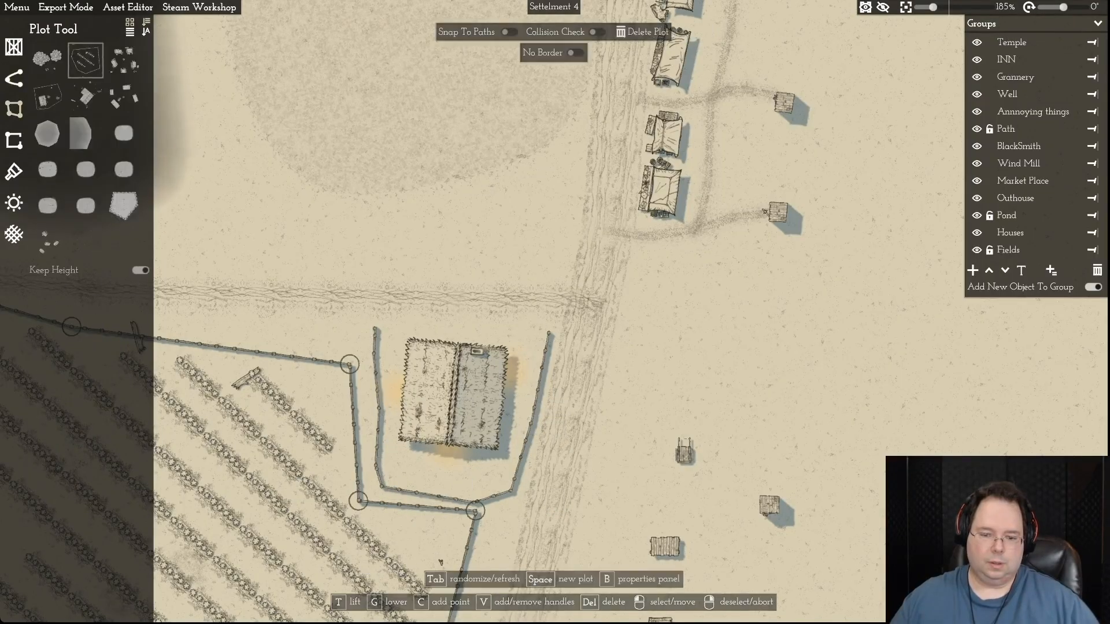
pyautogui.click(475, 511)
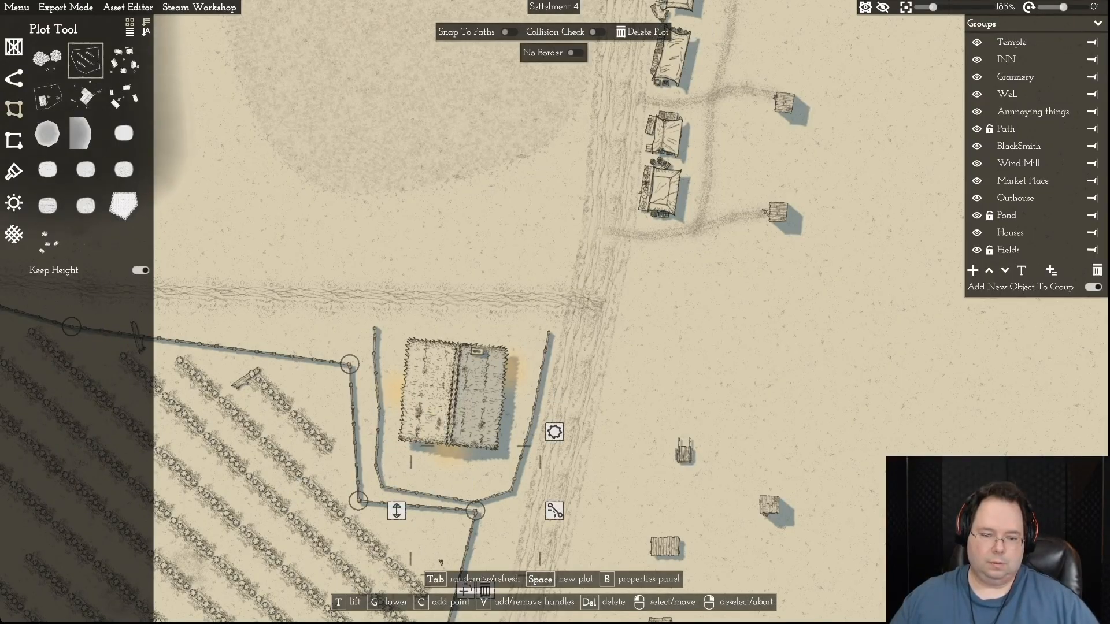
pyautogui.click(381, 487)
pyautogui.moveTo(382, 487); pyautogui.dragTo(371, 442)
# - Extend the farmhouse fence's northwest end eastward along the north of the yard, forming a corner and straightening the west side
pyautogui.scroll(-3, 378, 523)
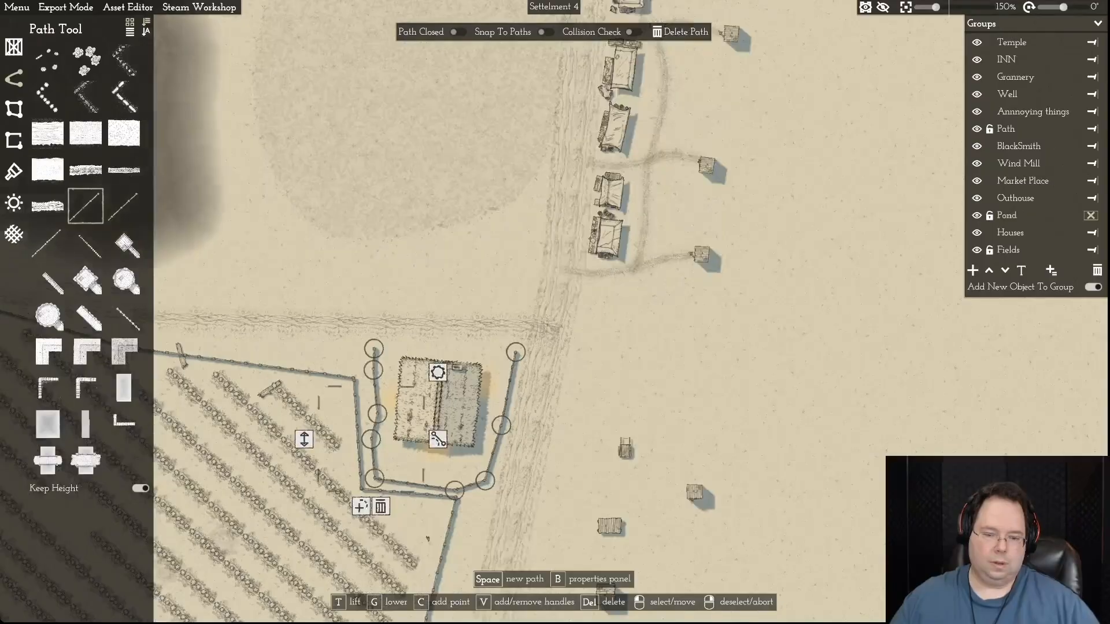
pyautogui.scroll(-1, 378, 523)
pyautogui.scroll(10, 404, 473)
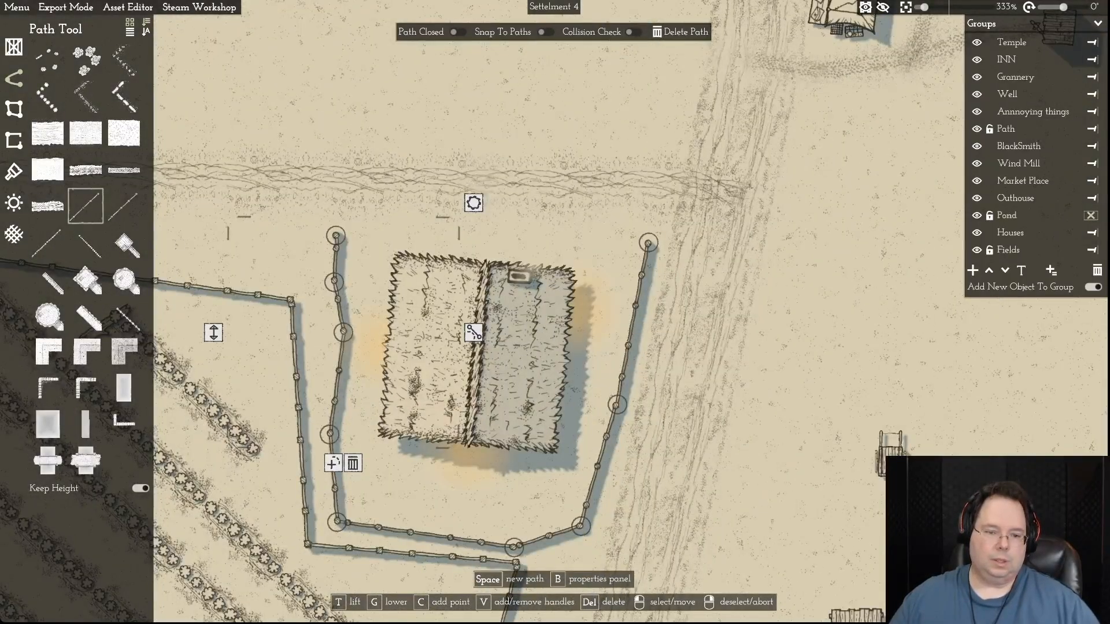
pyautogui.scroll(-3, 331, 399)
pyautogui.moveTo(335, 276); pyautogui.dragTo(427, 262)
pyautogui.moveTo(332, 311); pyautogui.dragTo(334, 266)
pyautogui.scroll(2, 342, 367)
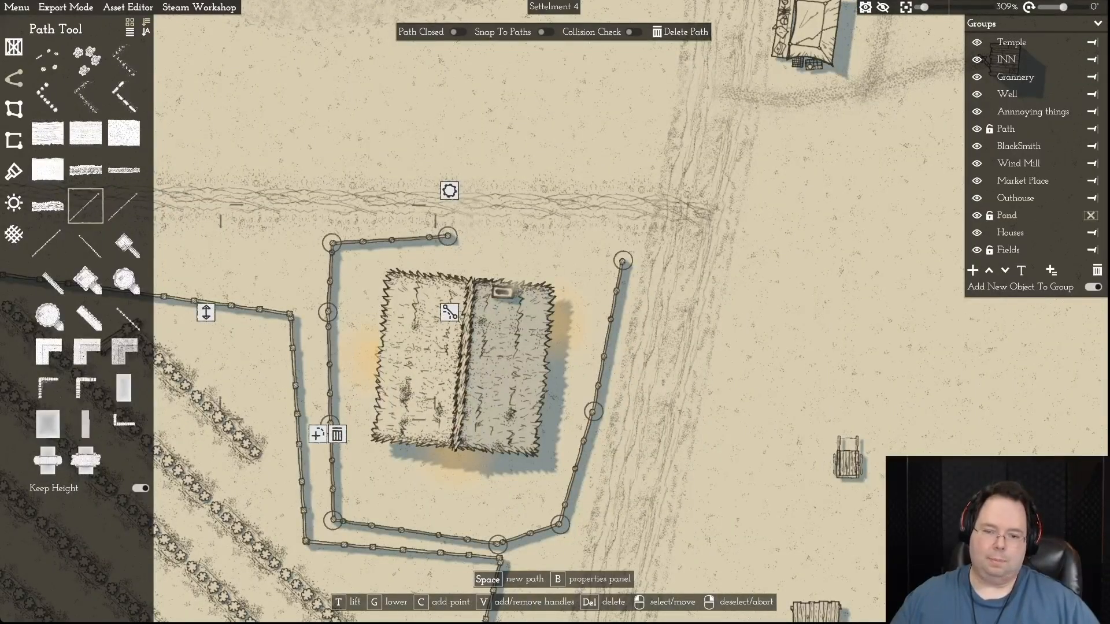
# - Unlock the Houses group, rotate the southern farmhouse about half a turn, and move it toward the yard's northwest corner
pyautogui.click(1091, 233)
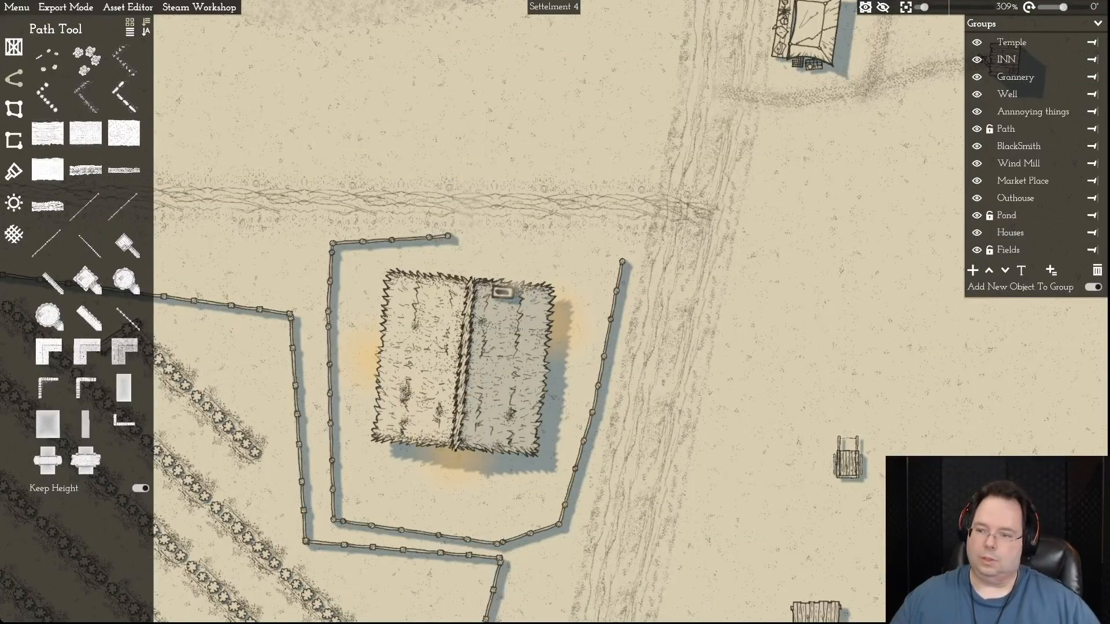
pyautogui.click(989, 233)
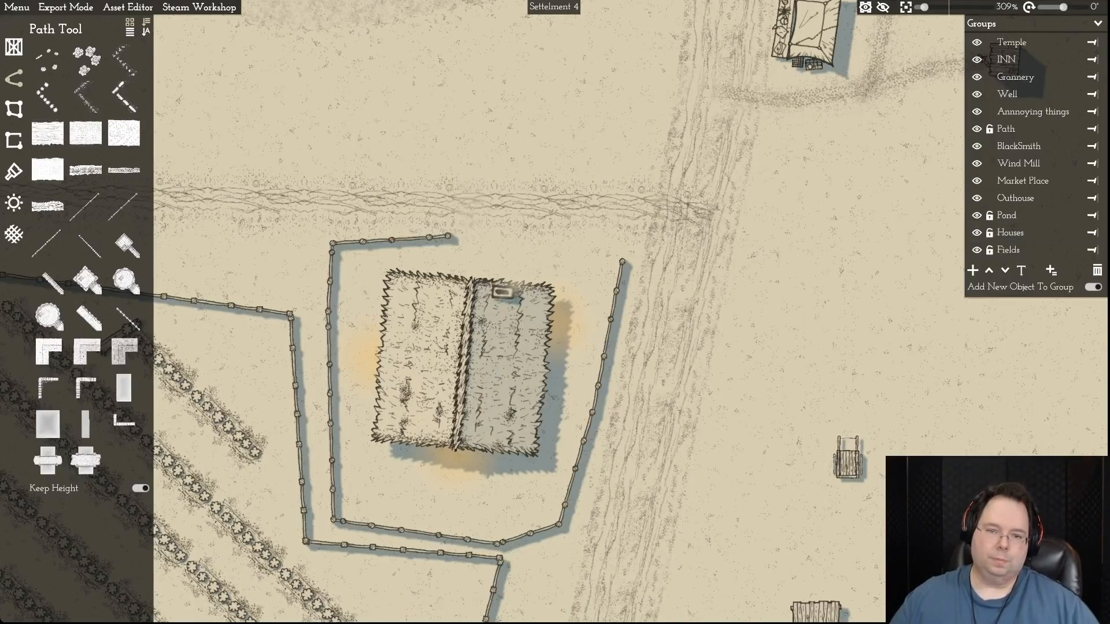
pyautogui.click(467, 366)
pyautogui.moveTo(466, 134); pyautogui.dragTo(574, 135)
pyautogui.moveTo(469, 361)
pyautogui.mouseDown()
pyautogui.moveTo(502, 339)
pyautogui.moveTo(462, 347)
pyautogui.mouseUp()
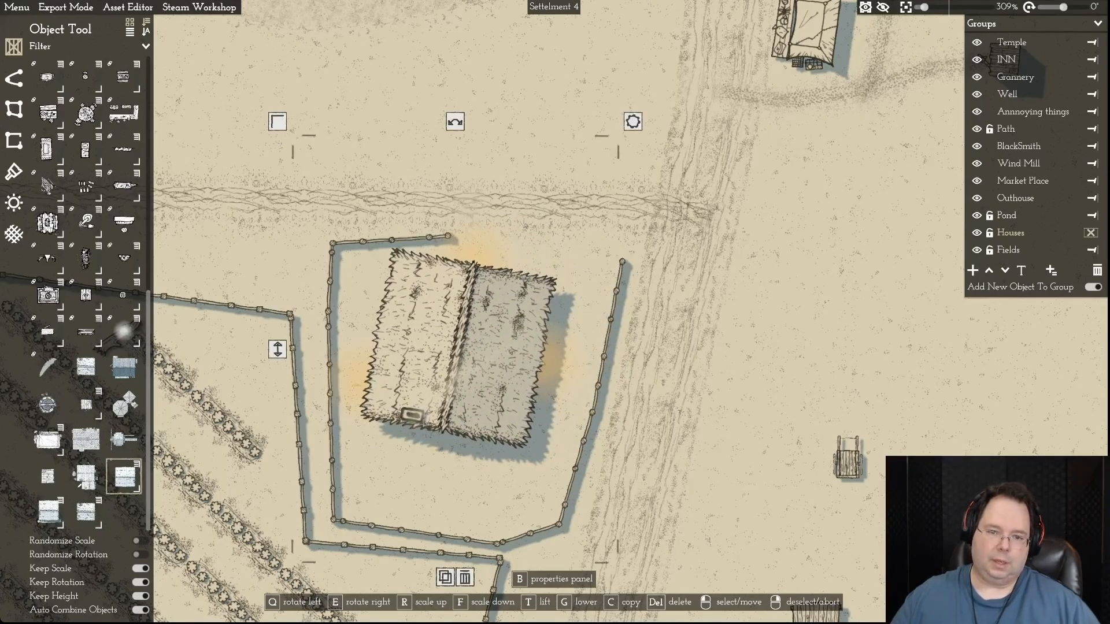
pyautogui.moveTo(455, 122); pyautogui.dragTo(423, 123)
pyautogui.moveTo(458, 349); pyautogui.dragTo(435, 339)
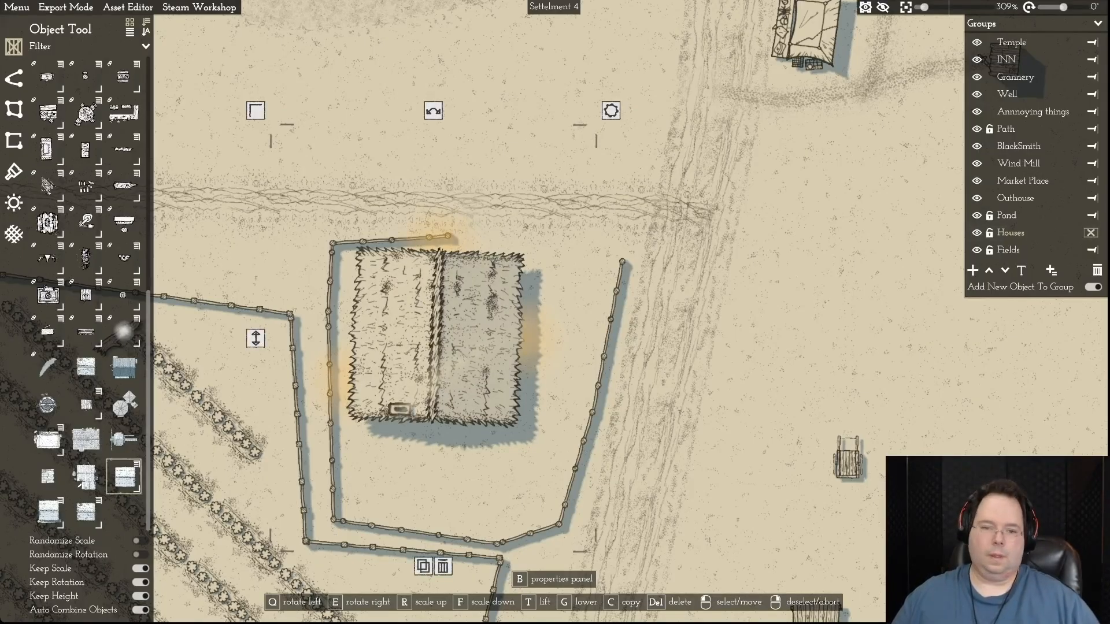
pyautogui.rightClick(879, 248)
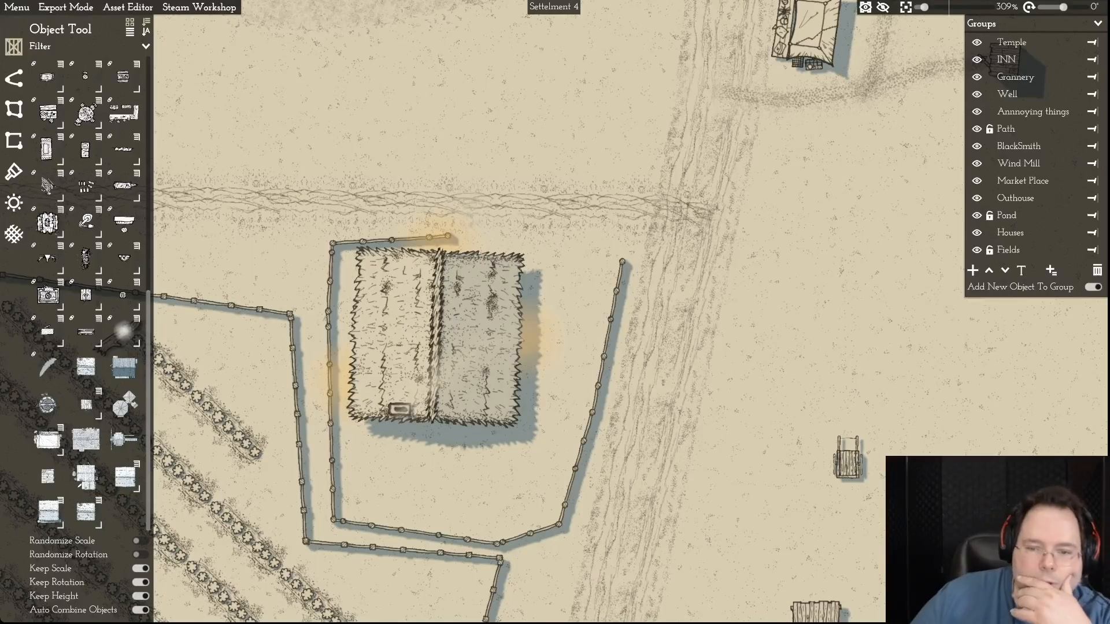
# - Level the short northern section of the farmhouse fence and remove the surplus point from its west side
pyautogui.click(391, 239)
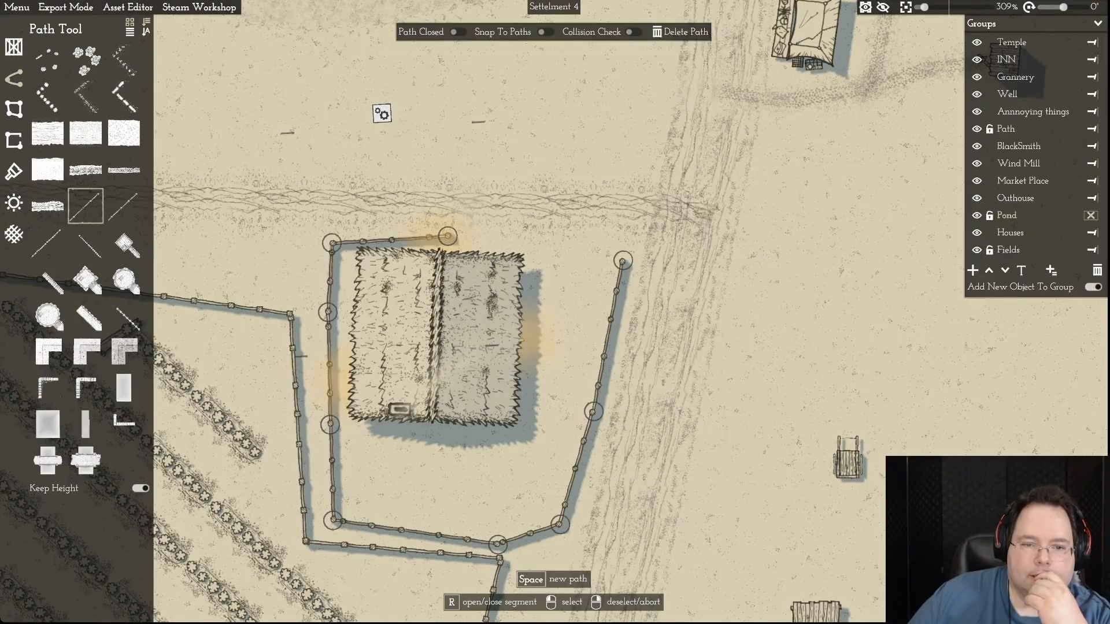
pyautogui.moveTo(331, 242); pyautogui.dragTo(331, 234)
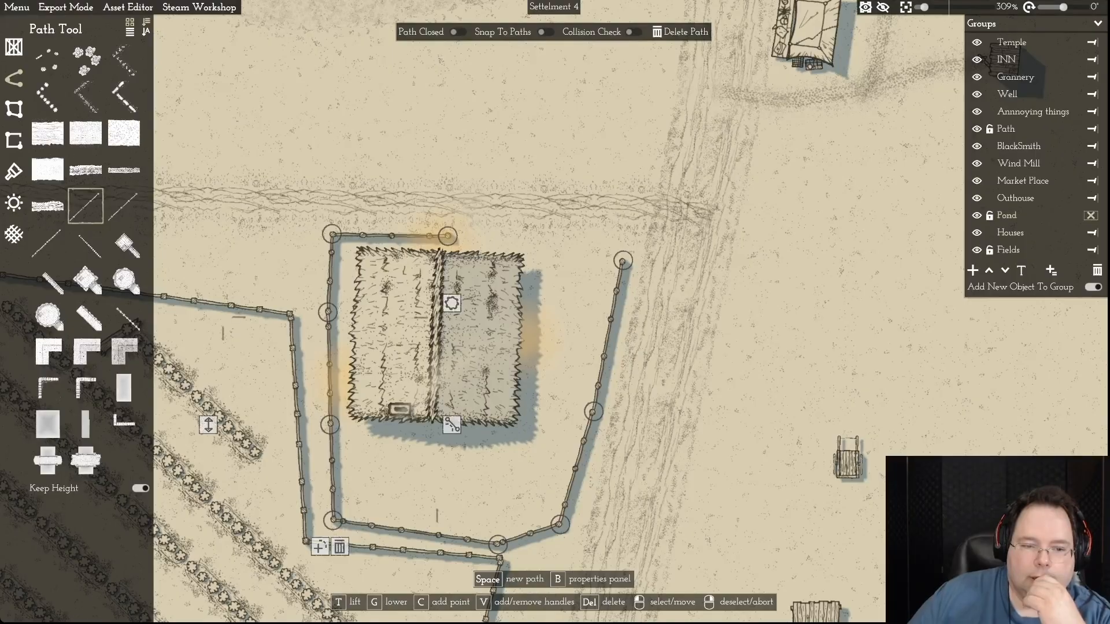
pyautogui.click(299, 426)
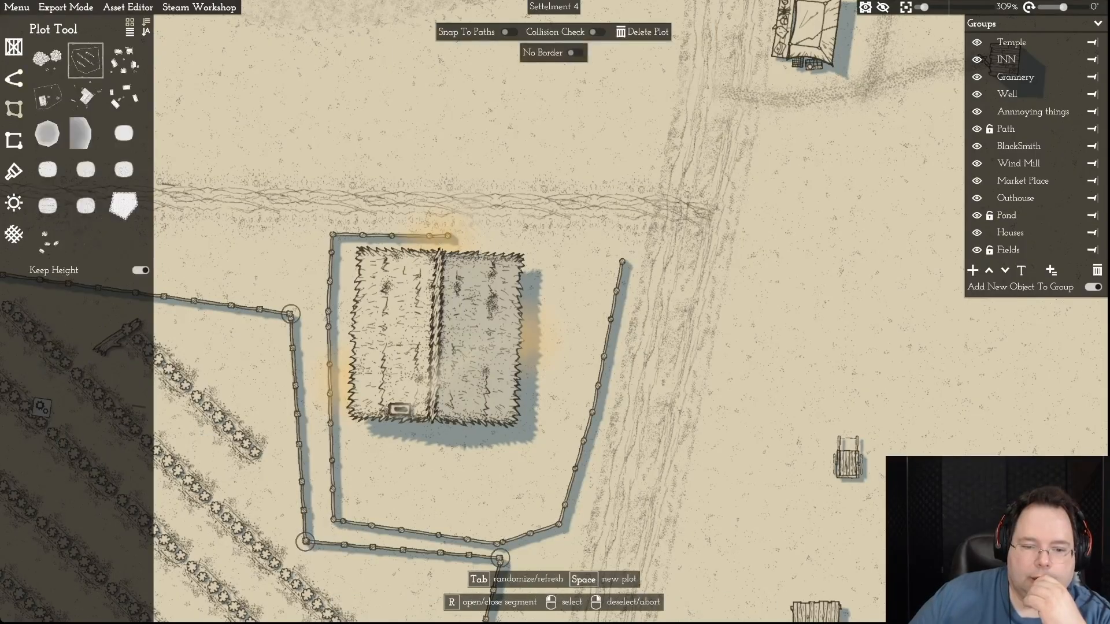
pyautogui.click(330, 425)
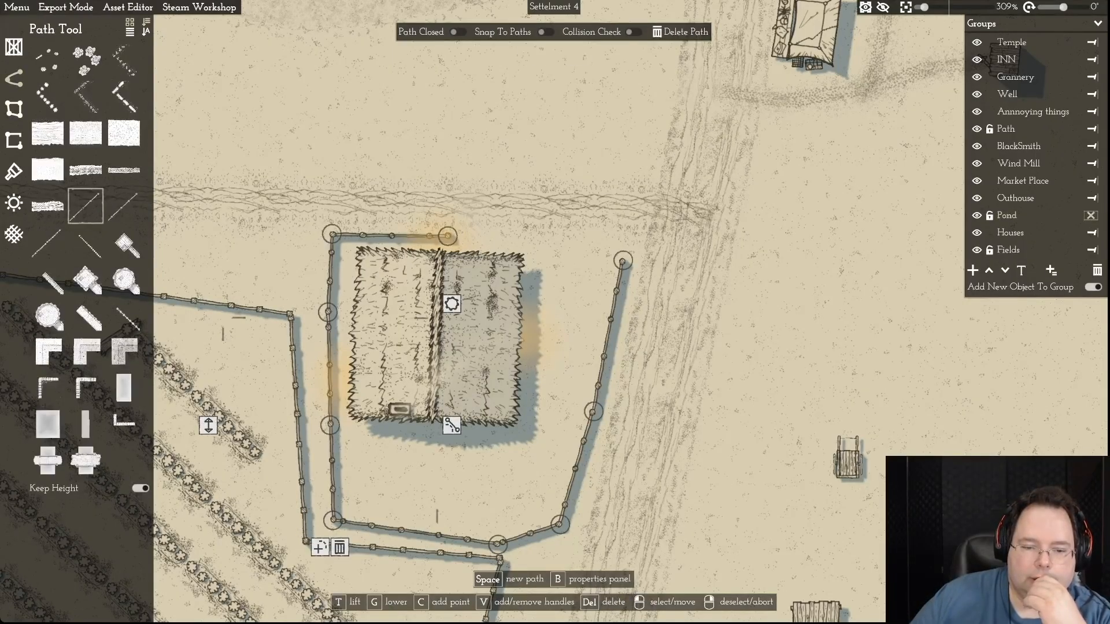
pyautogui.press('c')
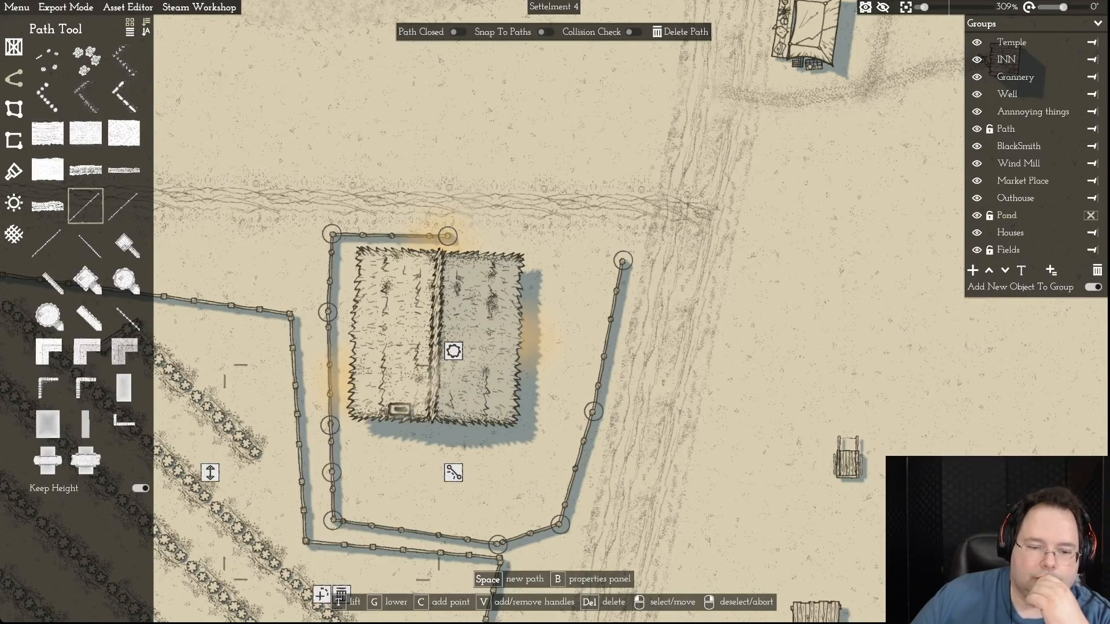
pyautogui.click(342, 594)
pyautogui.click(330, 425)
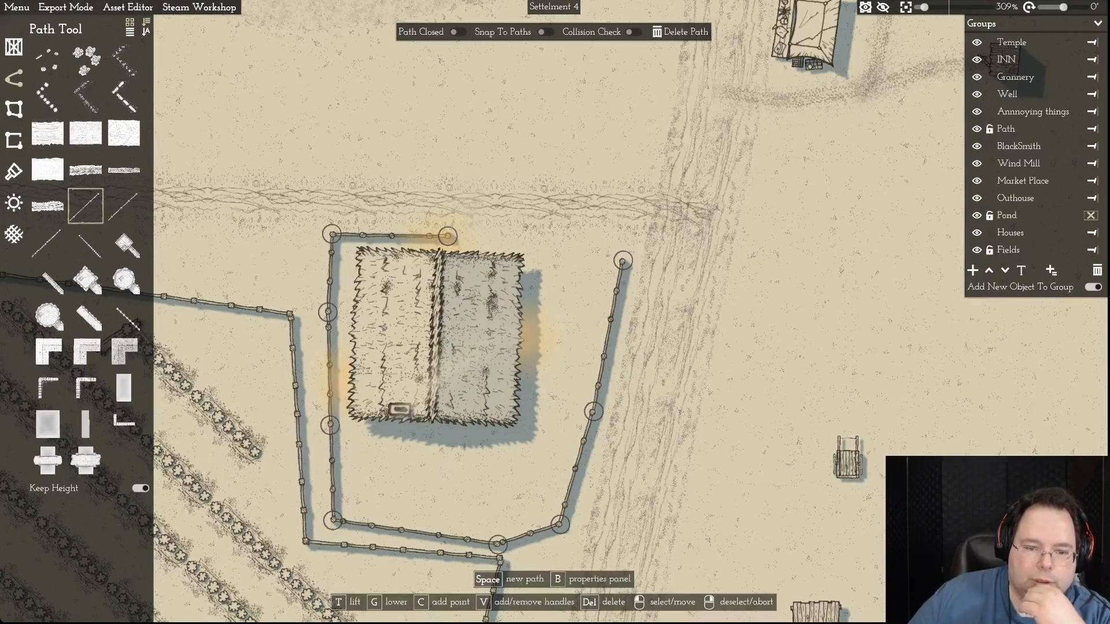
pyautogui.press('Delete')
# - Shift the west side of the farmhouse fence outward so it runs close alongside the field's border
pyautogui.moveTo(328, 312); pyautogui.dragTo(300, 315)
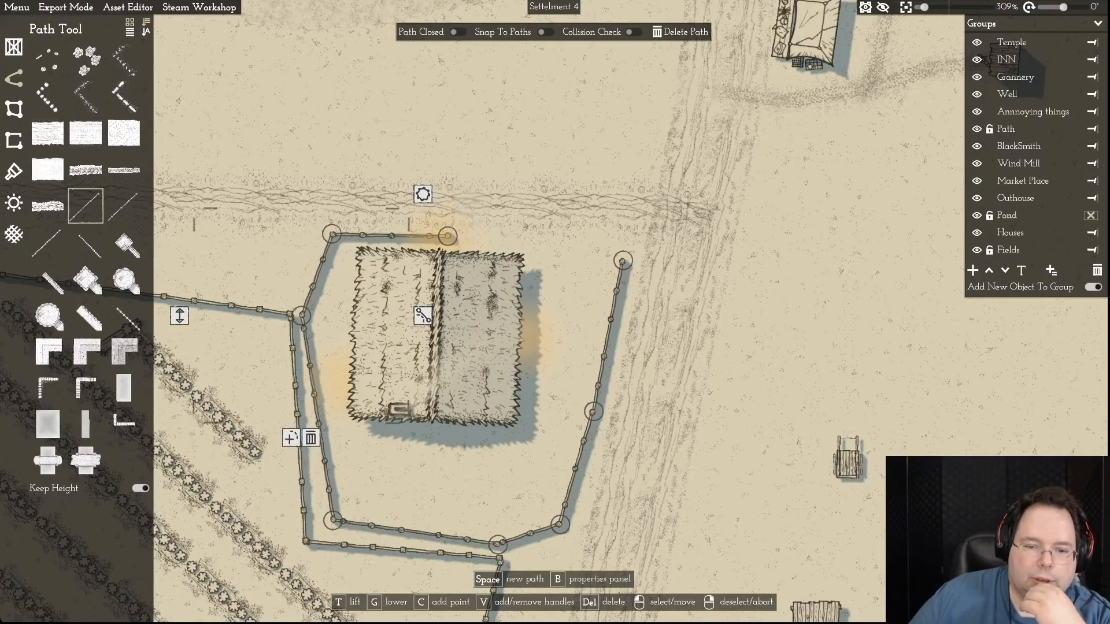
pyautogui.moveTo(333, 519); pyautogui.dragTo(316, 529)
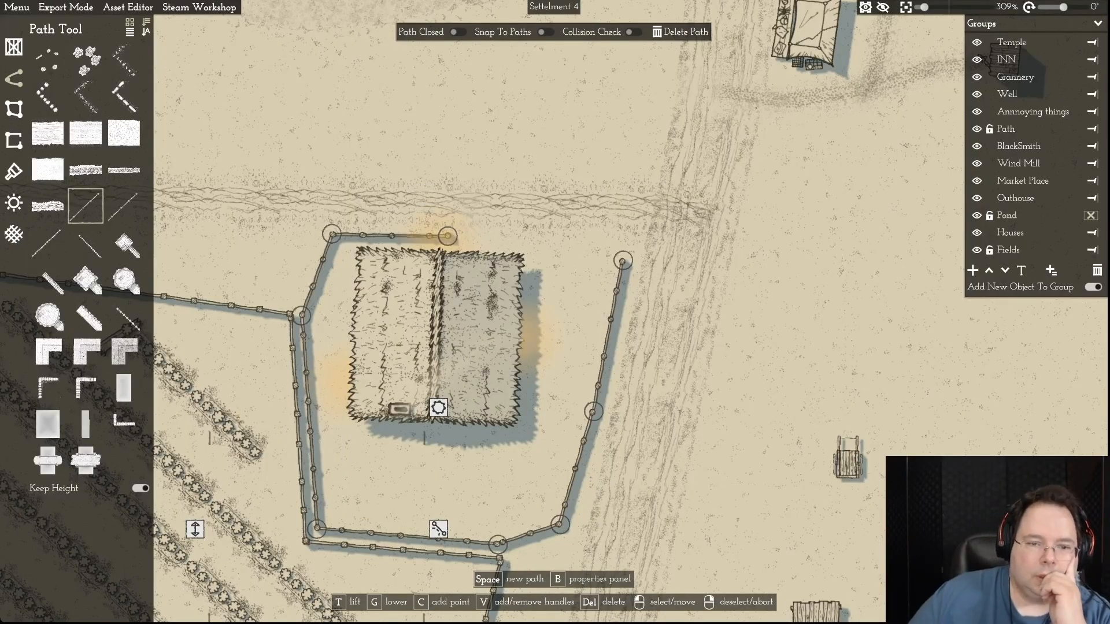
pyautogui.moveTo(331, 235); pyautogui.dragTo(302, 234)
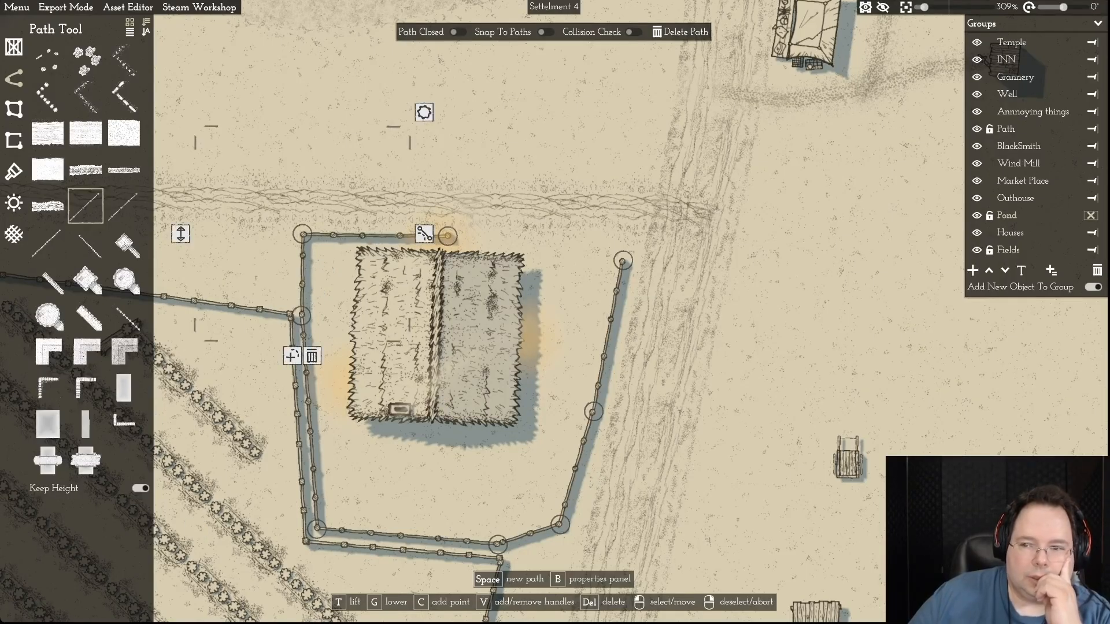
# - Unlock the Houses group, move the farmhouse slightly west toward the fence, and lock the group again
pyautogui.click(1091, 233)
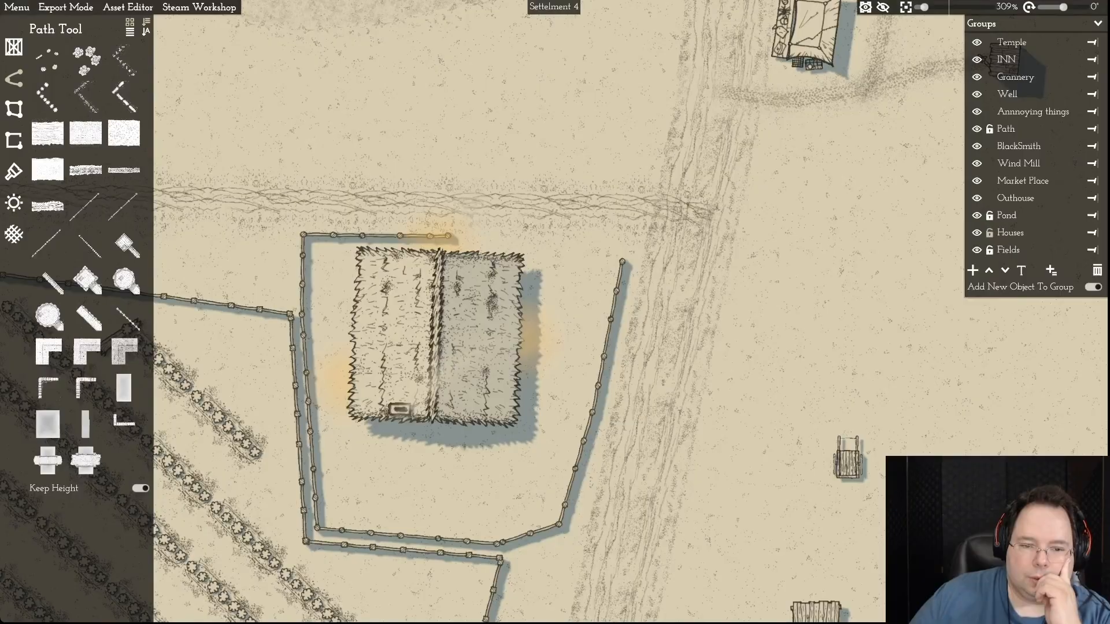
pyautogui.moveTo(435, 341); pyautogui.dragTo(417, 341)
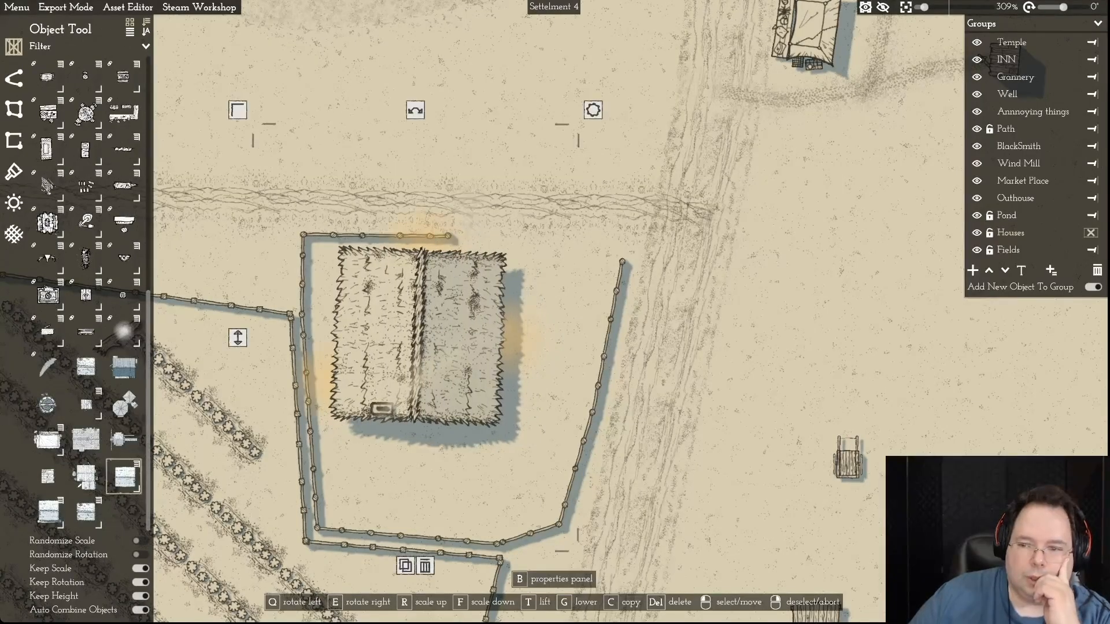
pyautogui.click(989, 233)
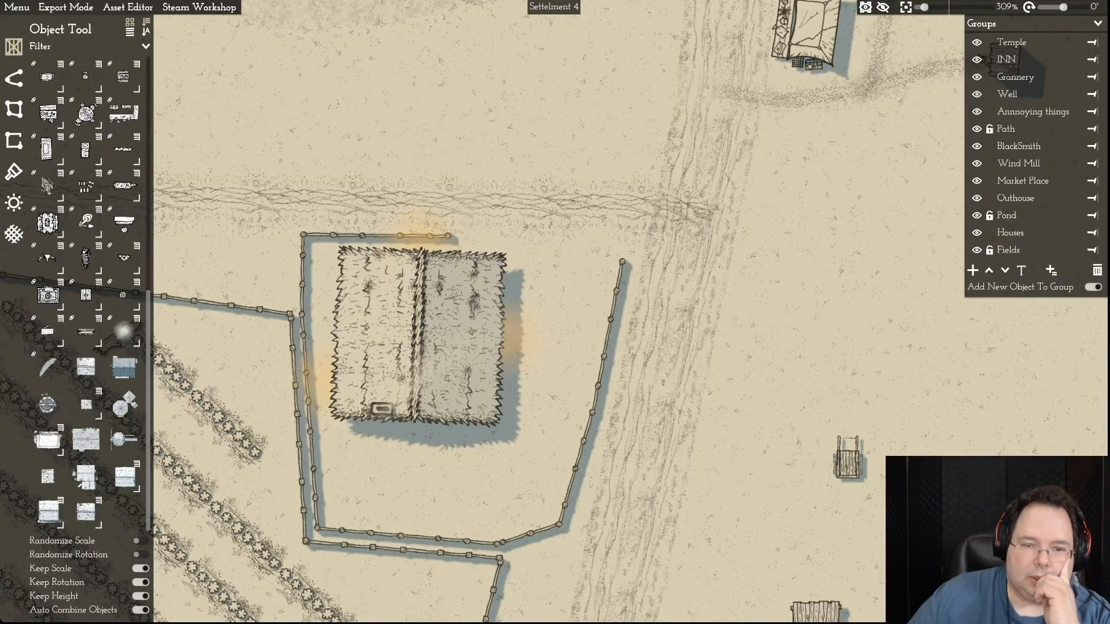
# - Shorten the farmhouse fence's northern section and pull its east side in from the road so it runs nearly straight north
pyautogui.click(447, 236)
pyautogui.moveTo(448, 236); pyautogui.dragTo(380, 235)
pyautogui.moveTo(623, 260); pyautogui.dragTo(596, 263)
pyautogui.moveTo(592, 411); pyautogui.dragTo(581, 416)
pyautogui.moveTo(560, 525); pyautogui.dragTo(550, 519)
pyautogui.moveTo(581, 416); pyautogui.dragTo(572, 415)
pyautogui.moveTo(595, 263); pyautogui.dragTo(575, 249)
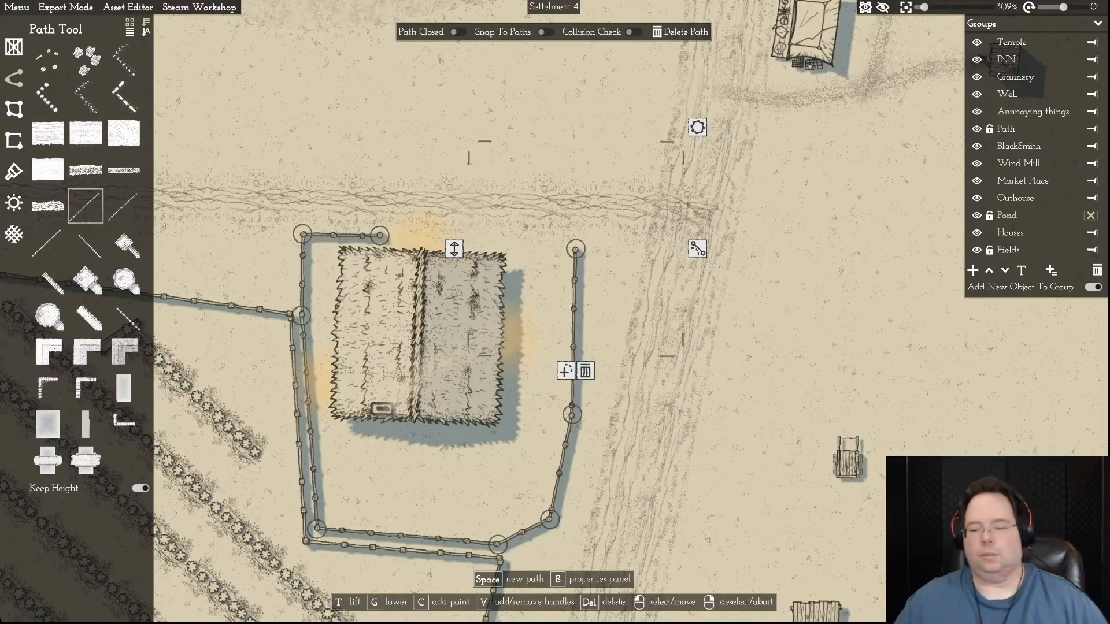
pyautogui.scroll(-5, 615, 477)
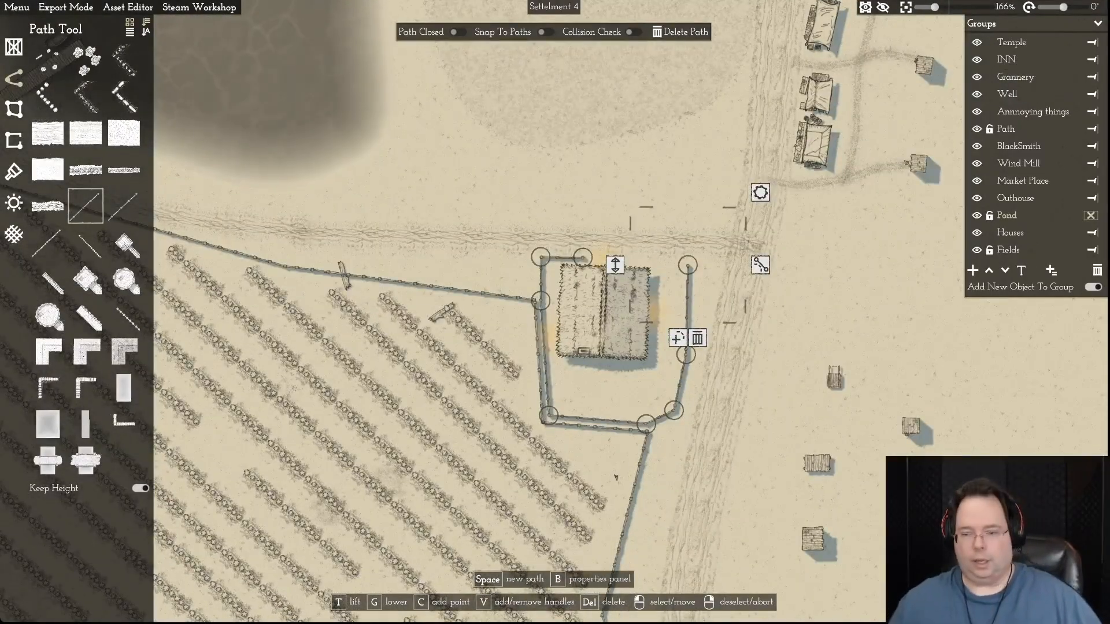
# - Unlock the Houses group, shift the farmhouse slightly east away from the west fence, and lock the group again
pyautogui.moveTo(616, 477); pyautogui.dragTo(511, 428)
pyautogui.scroll(1, 801, 461)
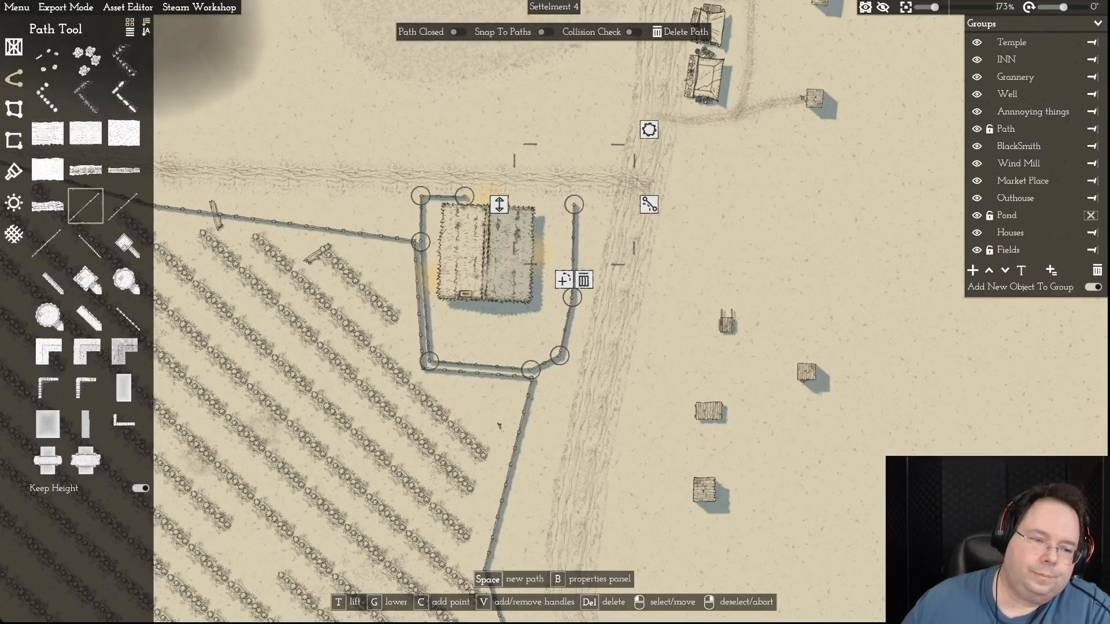
pyautogui.scroll(3, 677, 334)
pyautogui.rightClick(678, 334)
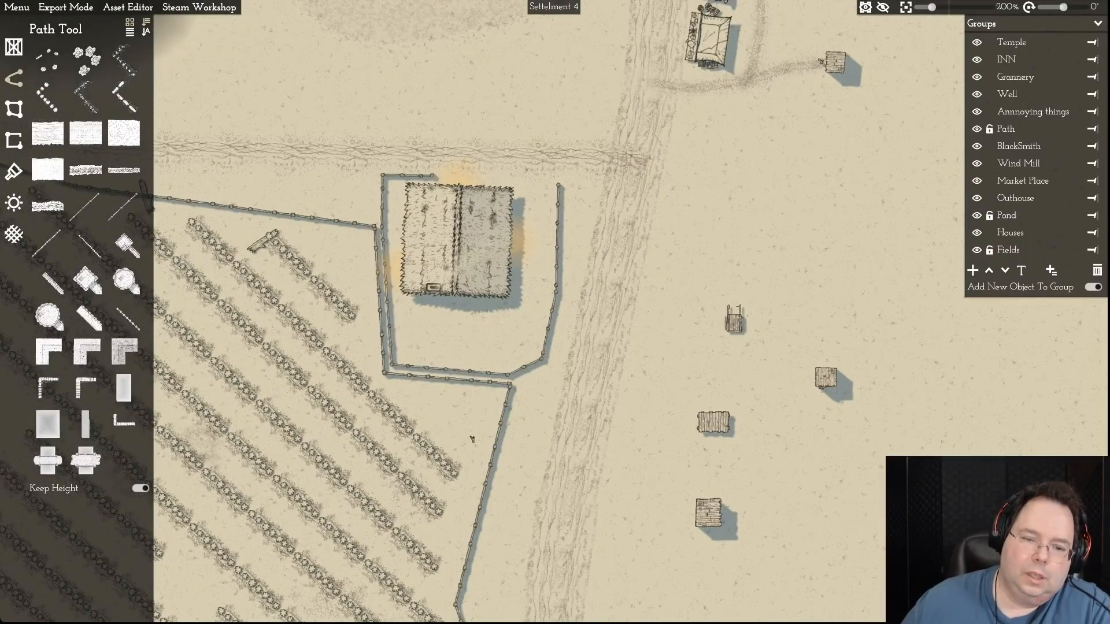
pyautogui.scroll(18, 471, 325)
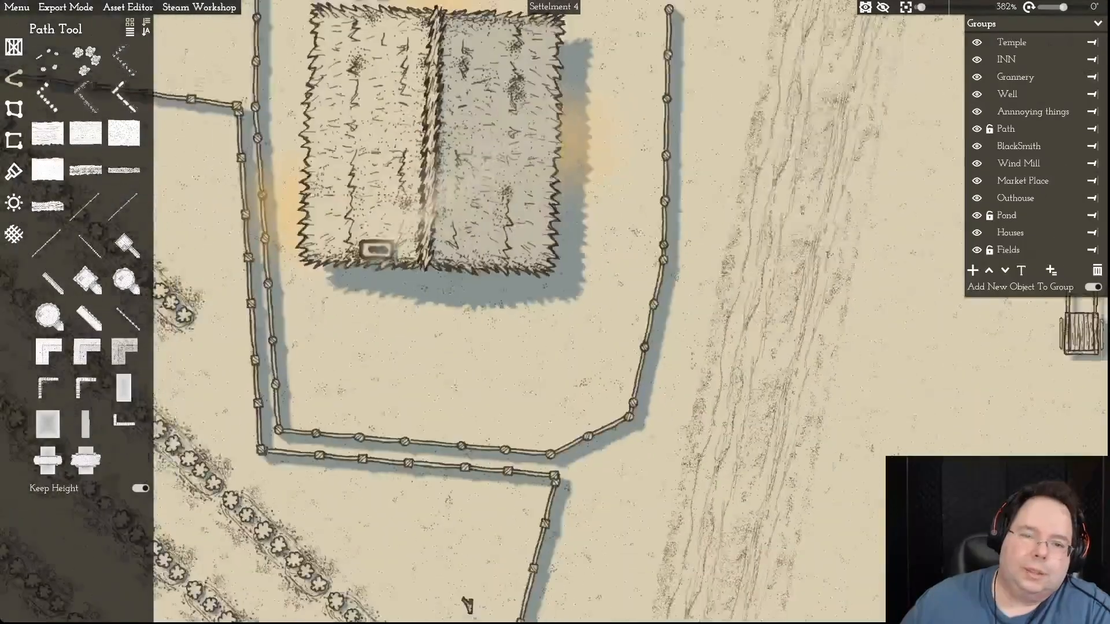
pyautogui.scroll(-19, 471, 325)
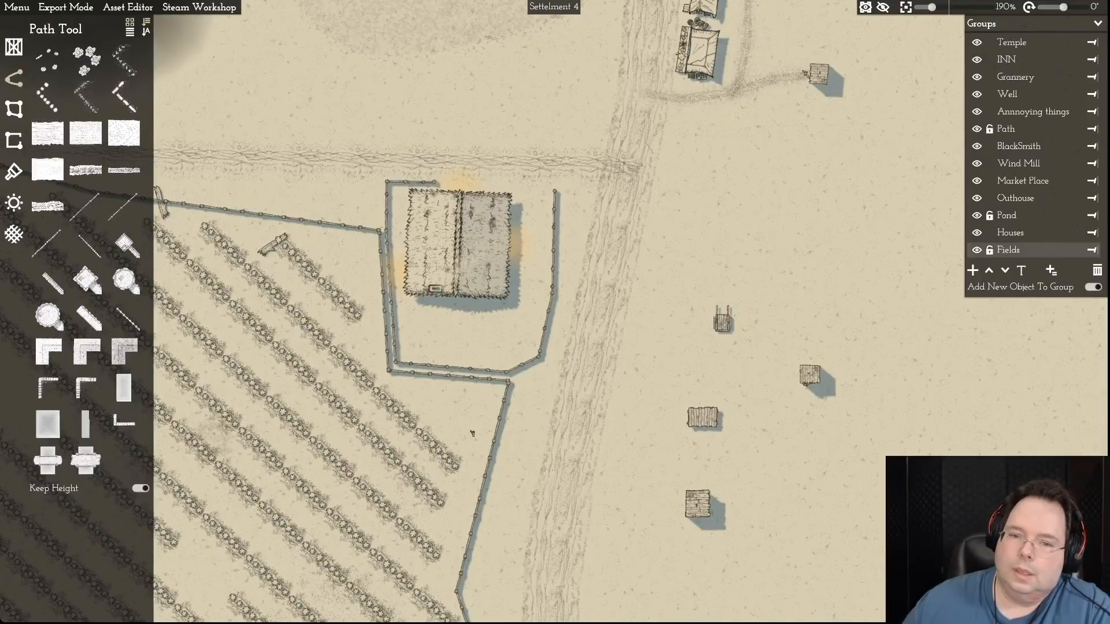
pyautogui.moveTo(459, 244); pyautogui.dragTo(467, 244)
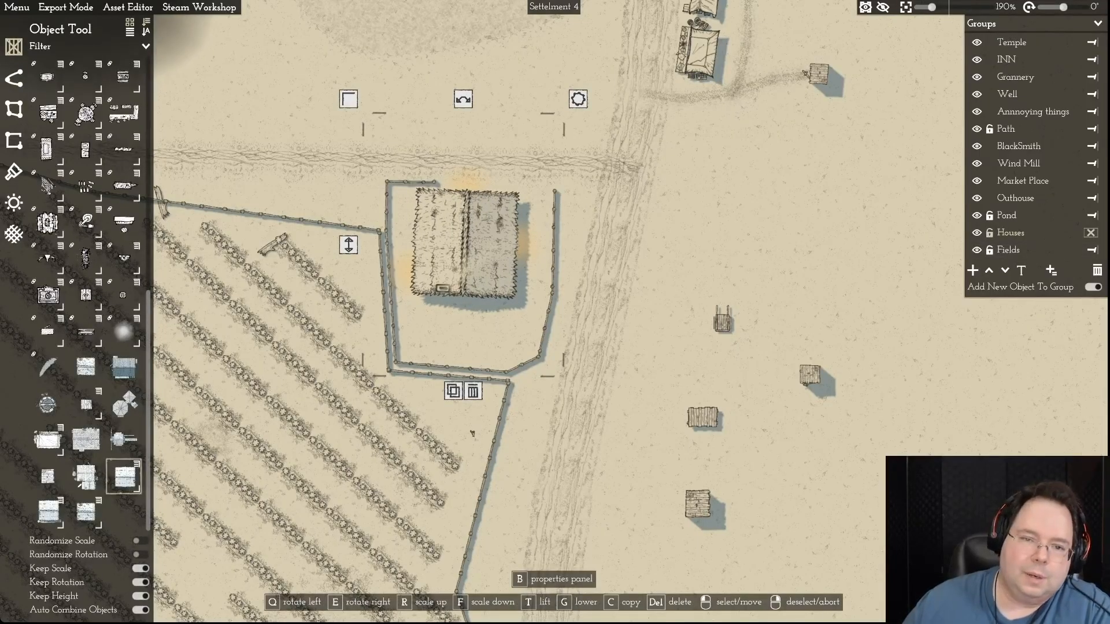
pyautogui.rightClick(472, 434)
pyautogui.click(387, 182)
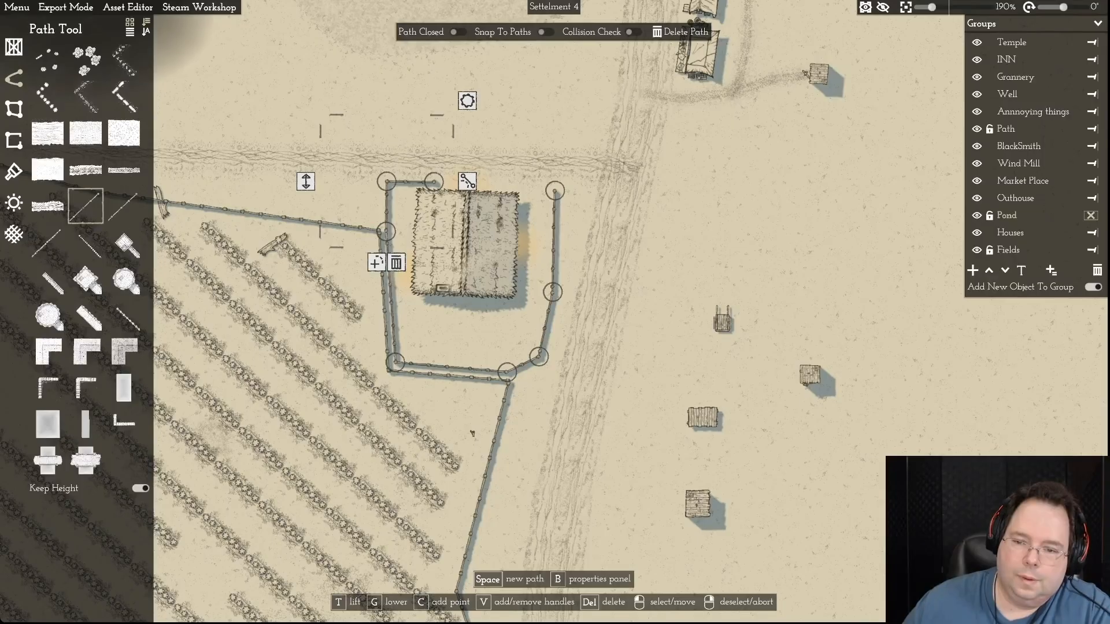
# - Turn the small handcart half a turn and place it between the farmhouse's west wall and the fence
pyautogui.click(722, 320)
pyautogui.moveTo(720, 260); pyautogui.dragTo(720, 370)
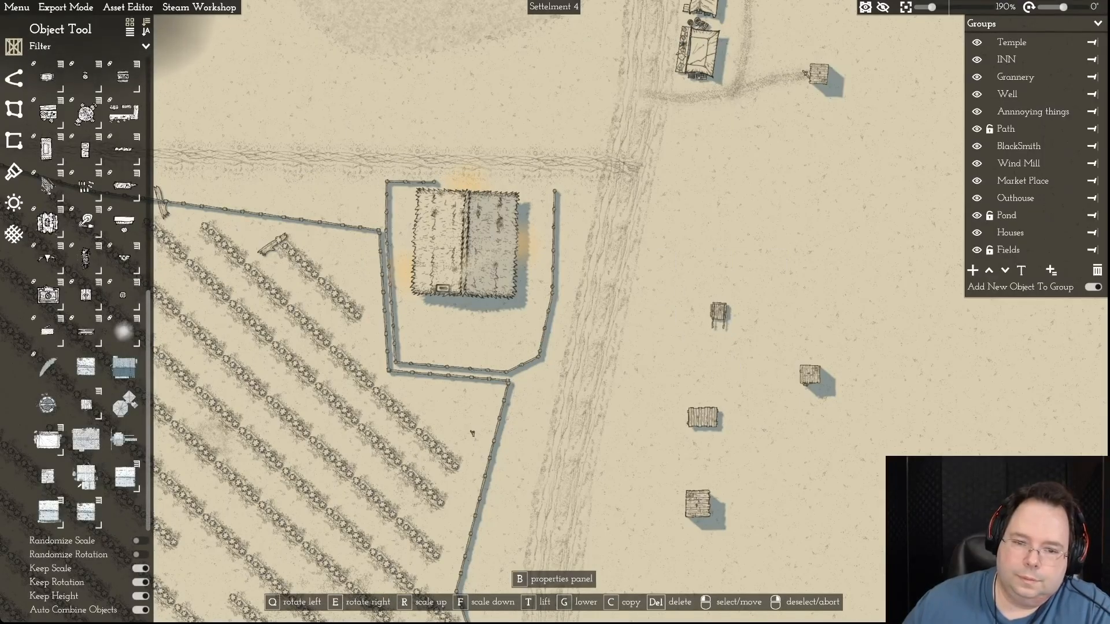
pyautogui.moveTo(719, 315); pyautogui.dragTo(404, 286)
pyautogui.moveTo(404, 236); pyautogui.dragTo(405, 235)
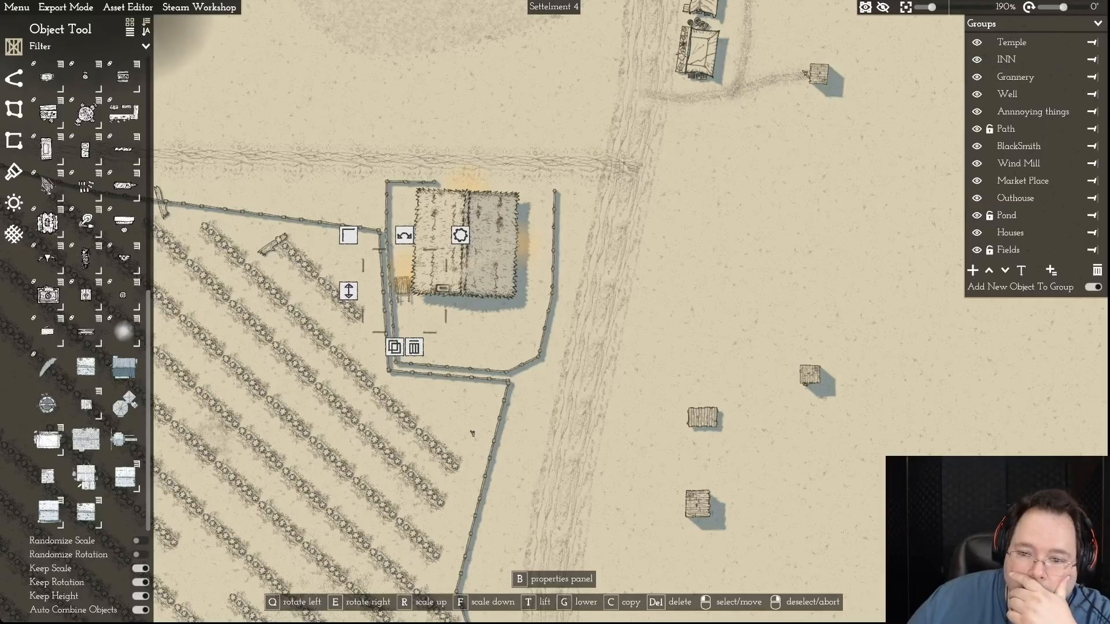
# - Move the small outhouse into the southwest corner of the farmhouse yard and rotate it slightly
pyautogui.moveTo(809, 374); pyautogui.dragTo(450, 345)
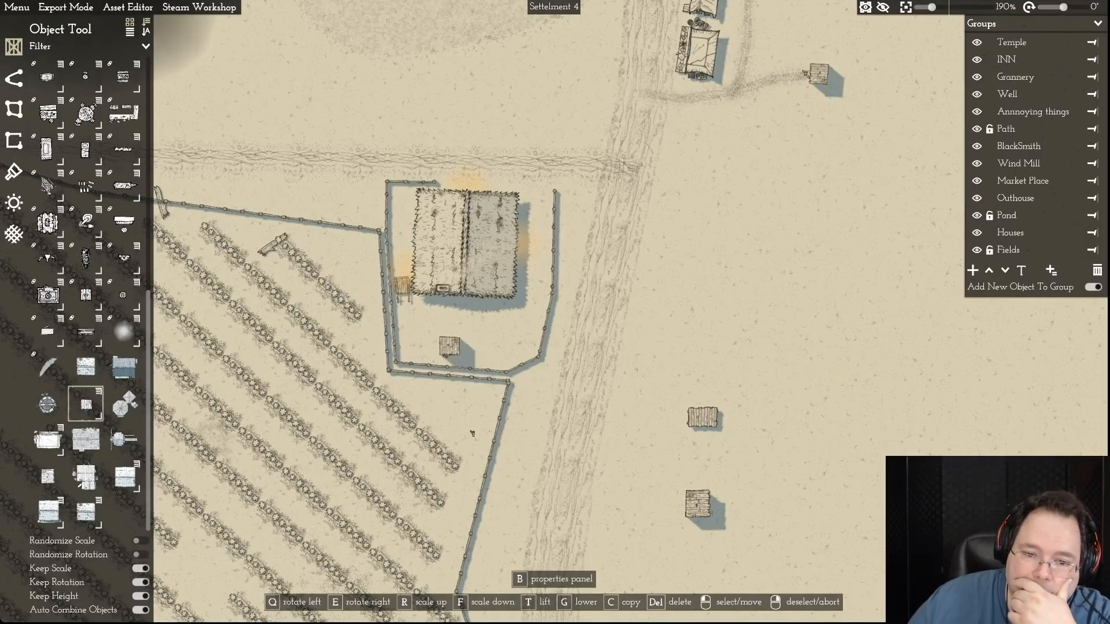
pyautogui.press('q')
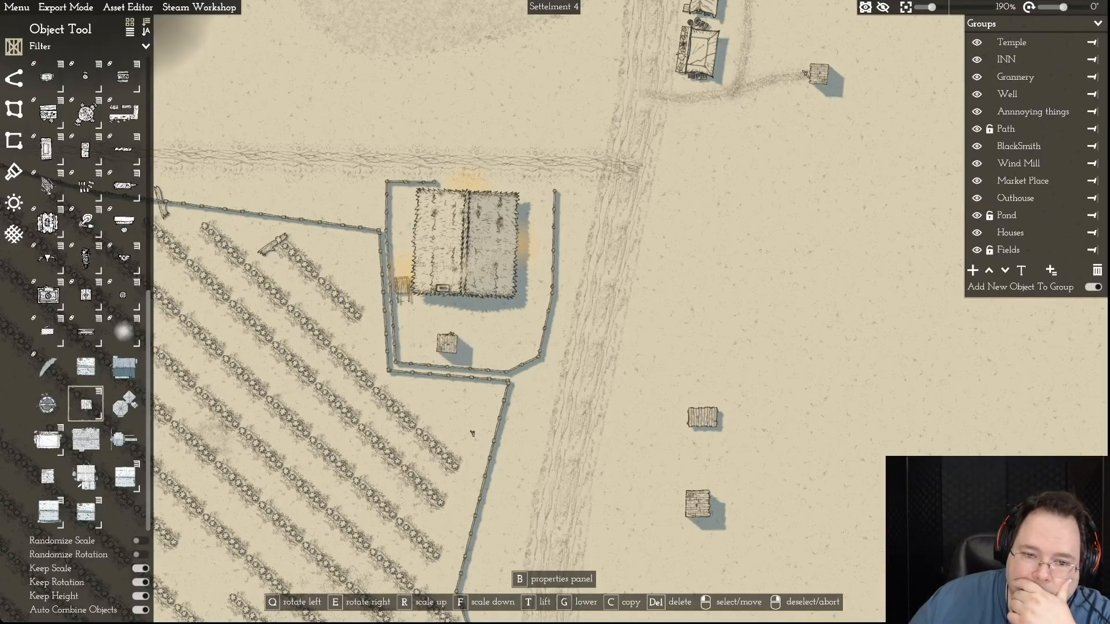
pyautogui.moveTo(447, 344); pyautogui.dragTo(411, 351)
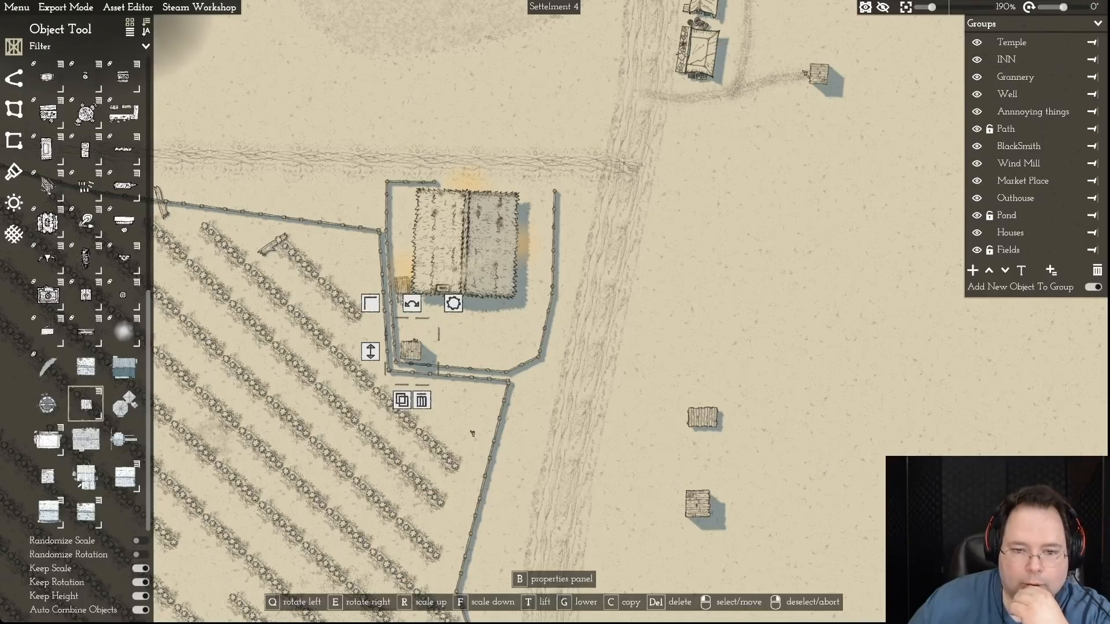
# - Set the two wooden plank lean-tos side by side against the farmhouse's south wall, rotating the eastern one to fit
pyautogui.click(698, 503)
pyautogui.moveTo(698, 503); pyautogui.dragTo(492, 317)
pyautogui.moveTo(491, 276); pyautogui.dragTo(454, 312)
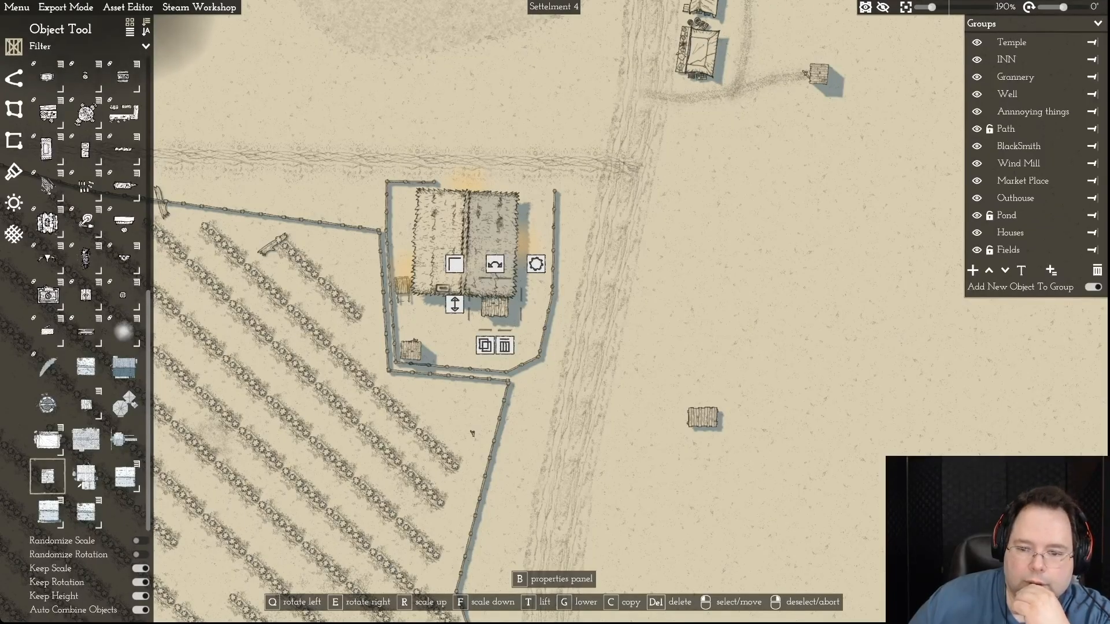
pyautogui.click(702, 417)
pyautogui.moveTo(702, 417); pyautogui.dragTo(438, 304)
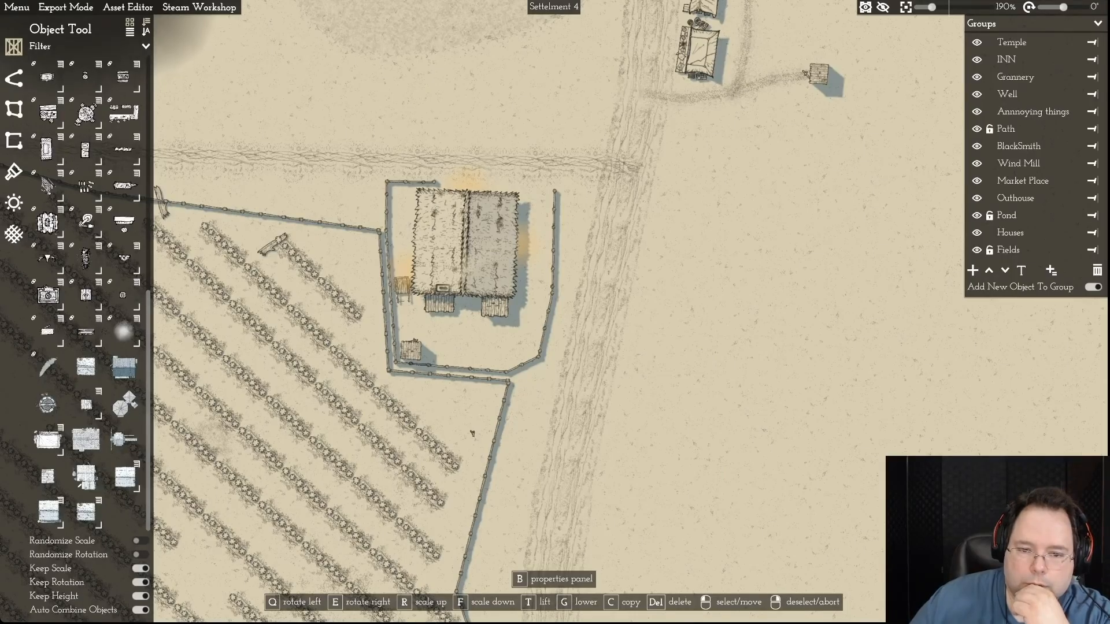
pyautogui.moveTo(439, 303); pyautogui.dragTo(441, 303)
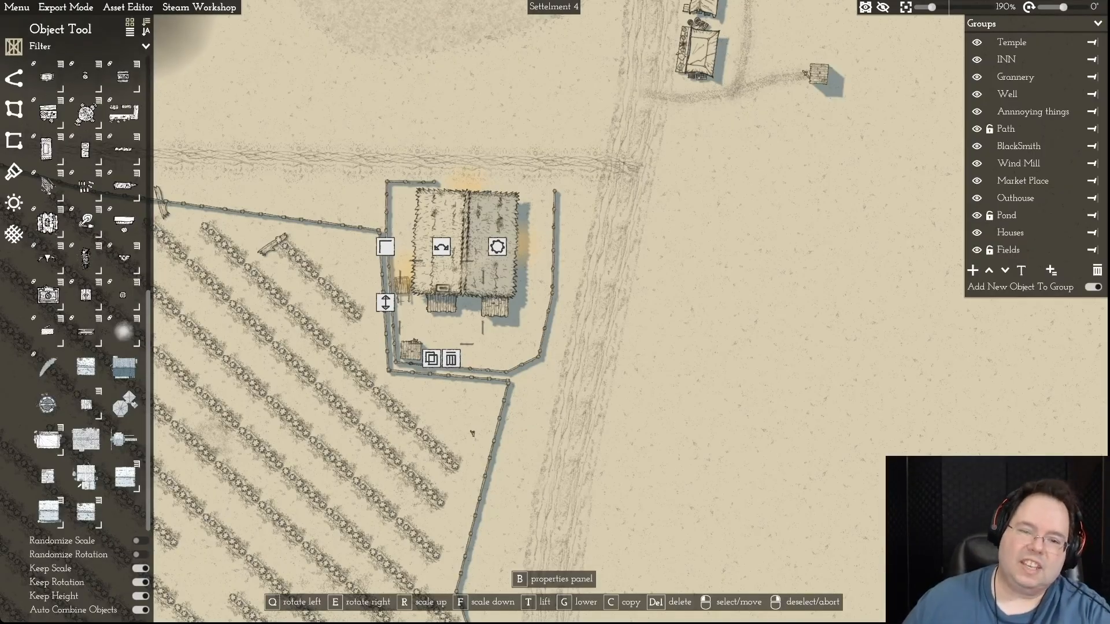
pyautogui.rightClick(441, 303)
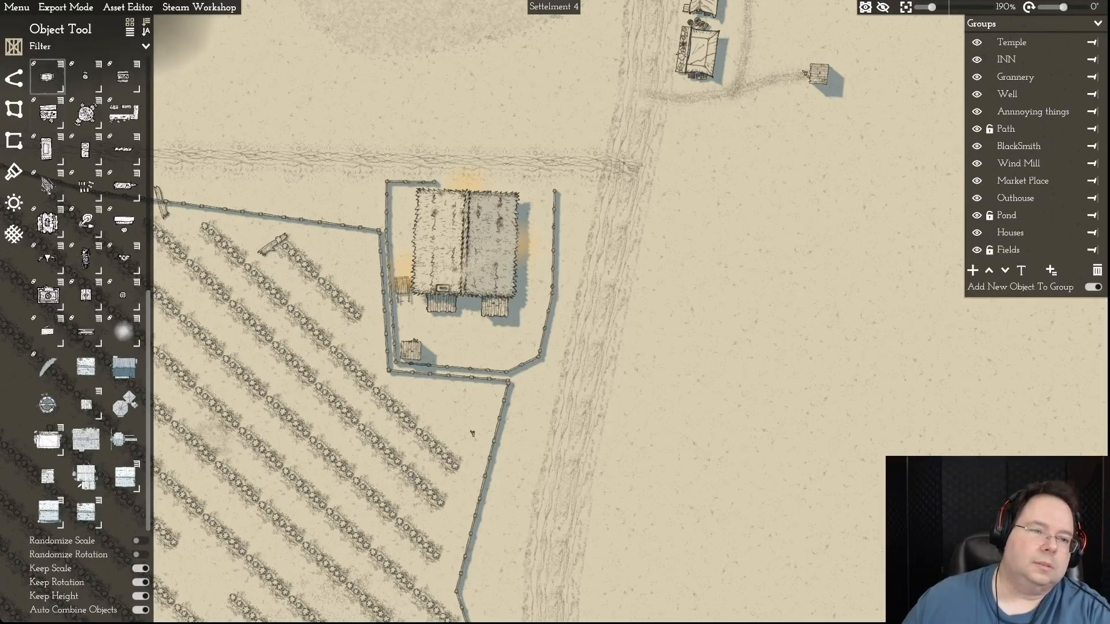
pyautogui.press('p')
pyautogui.click(123, 61)
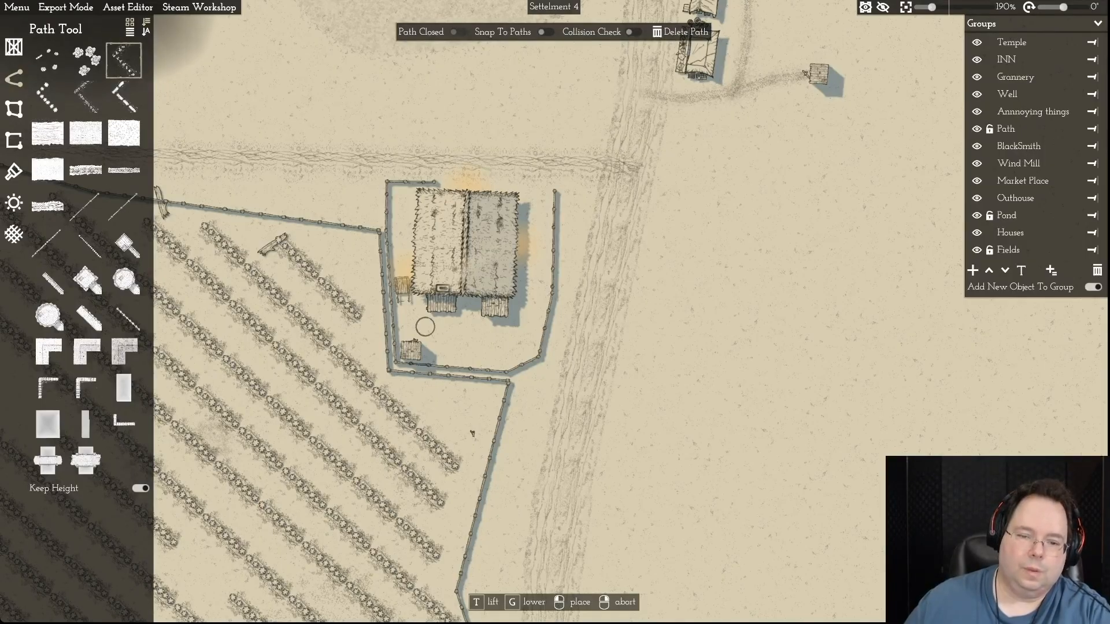
pyautogui.click(443, 355)
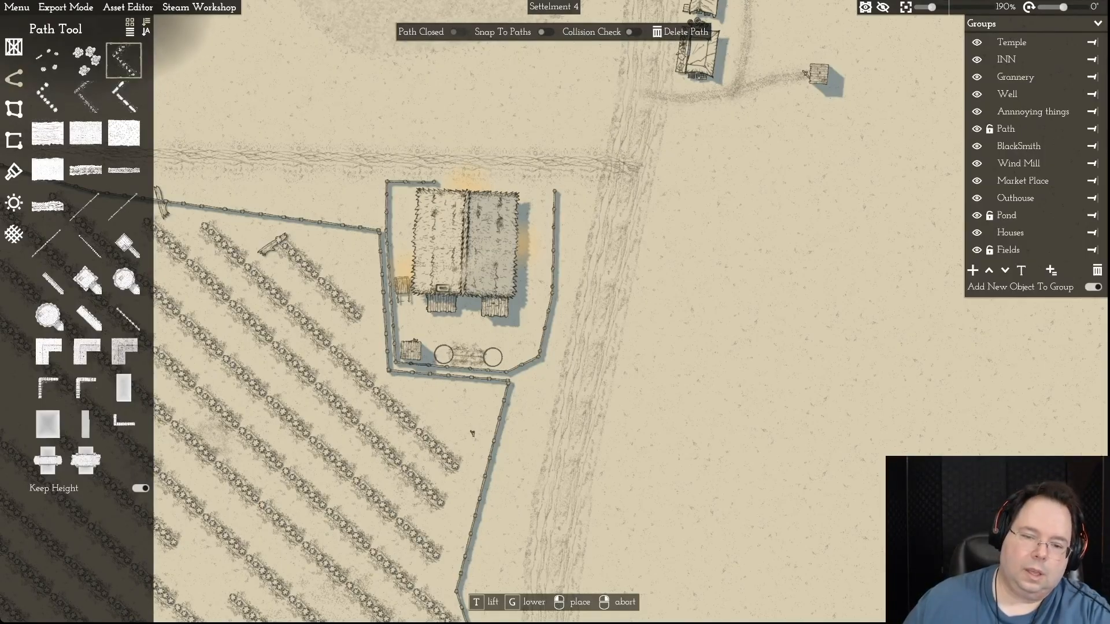
pyautogui.rightClick(493, 357)
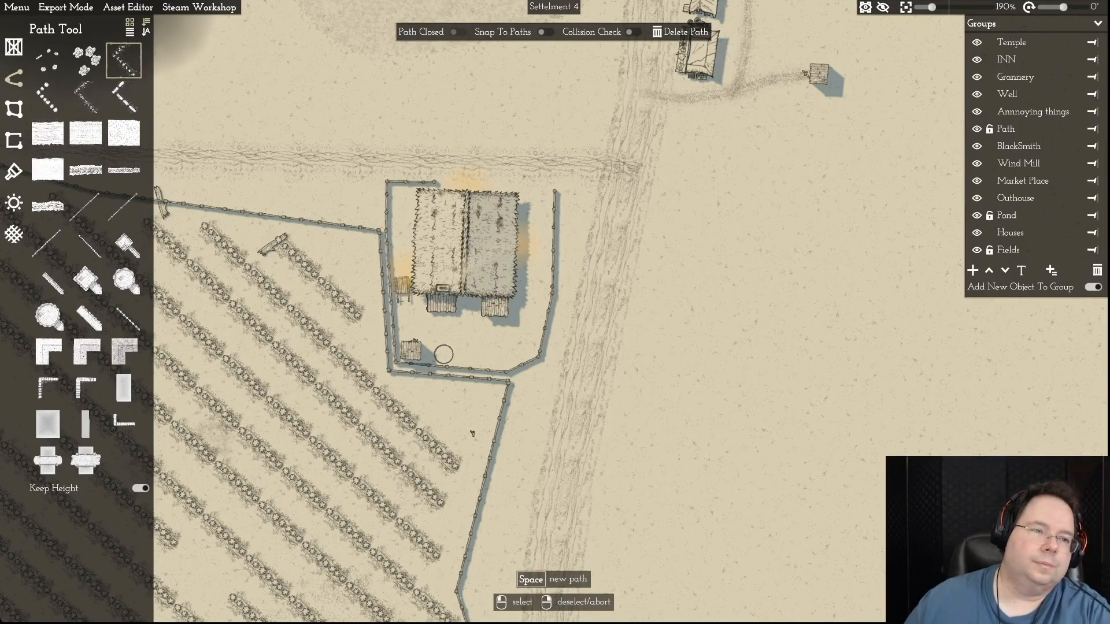
# - Save the map and reopen Settelment 4.mommap from the recent files
pyautogui.click(16, 8)
pyautogui.click(19, 72)
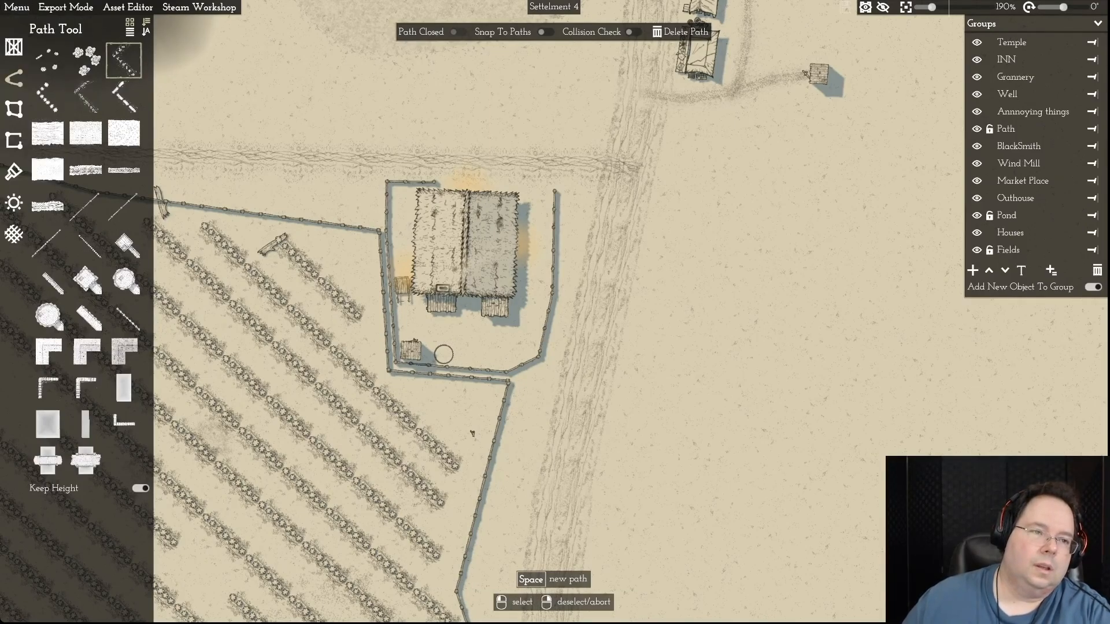
pyautogui.click(16, 8)
pyautogui.moveTo(35, 23)
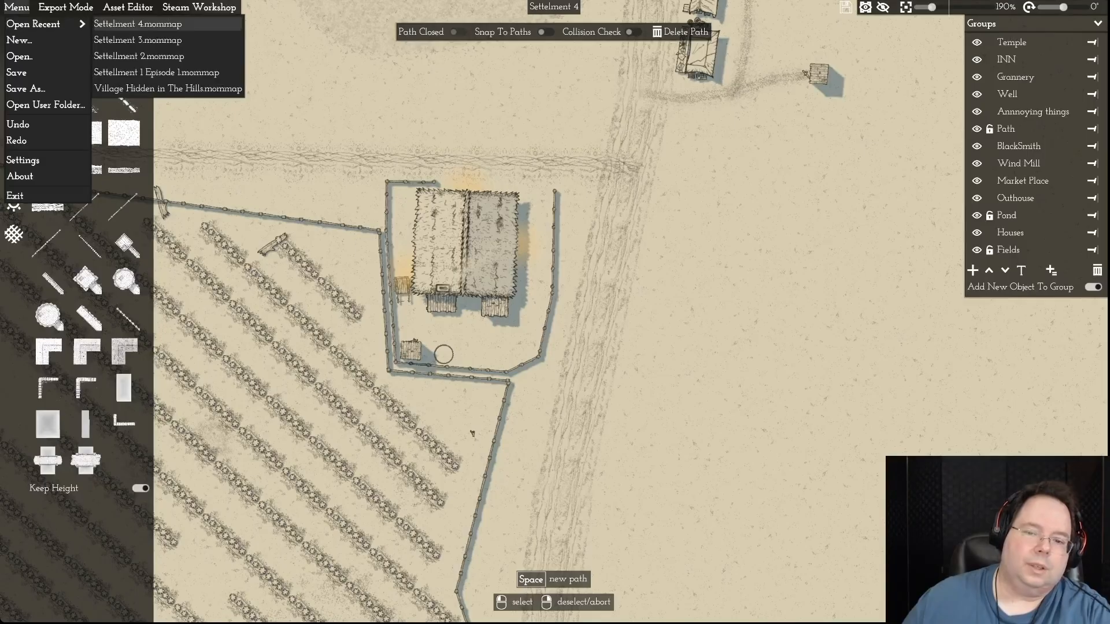
pyautogui.click(137, 24)
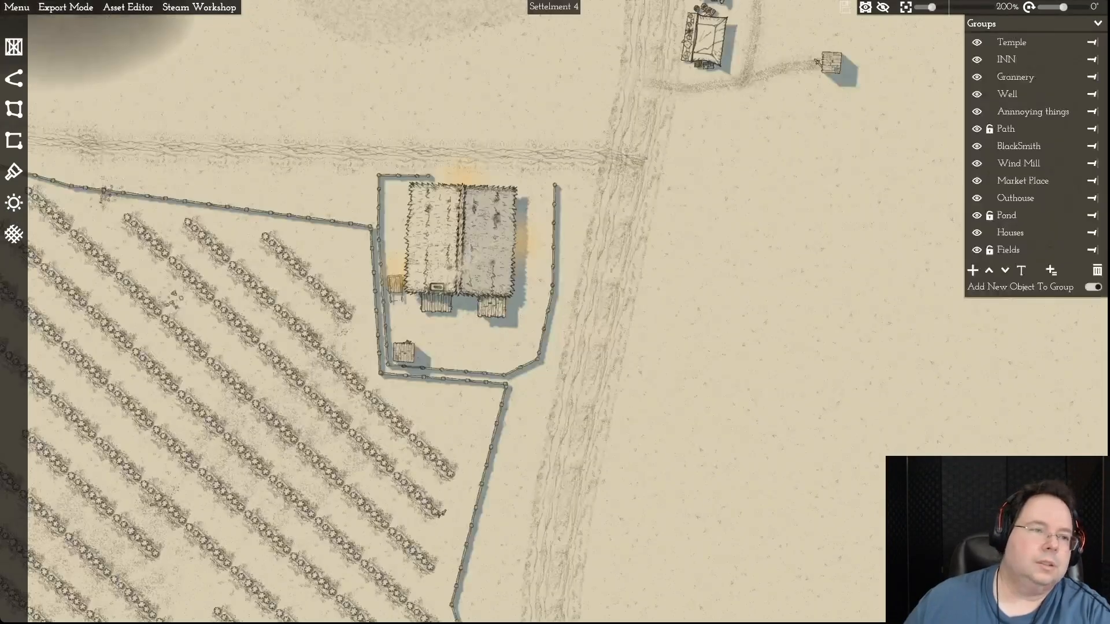
# - Draw a short crop row along the yard's south fence, east of the outhouse, and extend its east end slightly
pyautogui.click(14, 78)
pyautogui.click(124, 60)
pyautogui.click(440, 358)
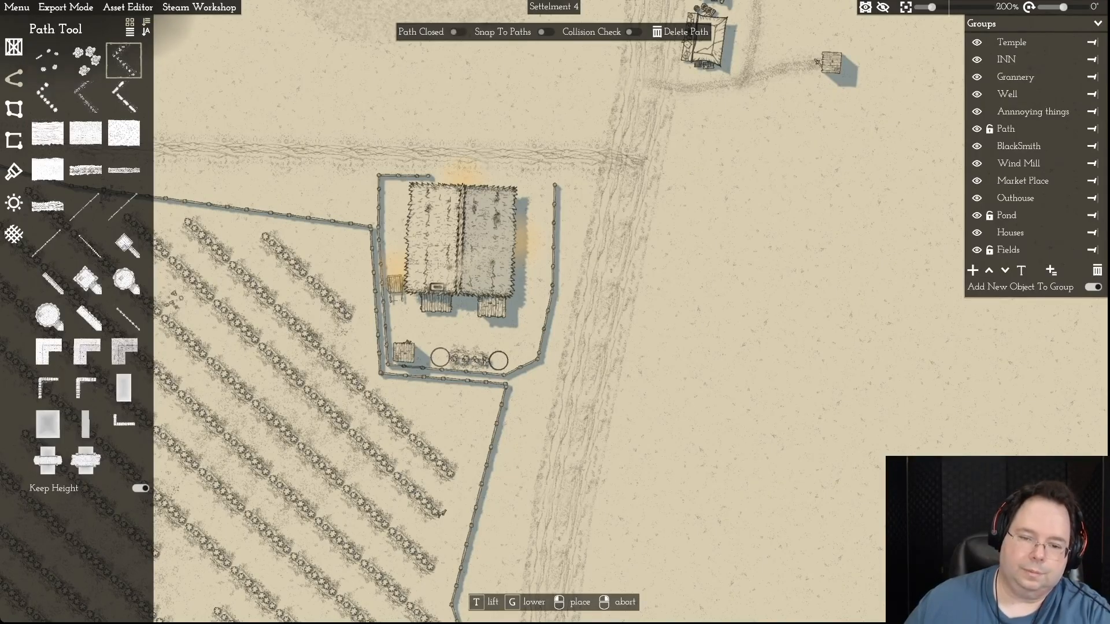
pyautogui.rightClick(498, 361)
pyautogui.scroll(3, 526, 387)
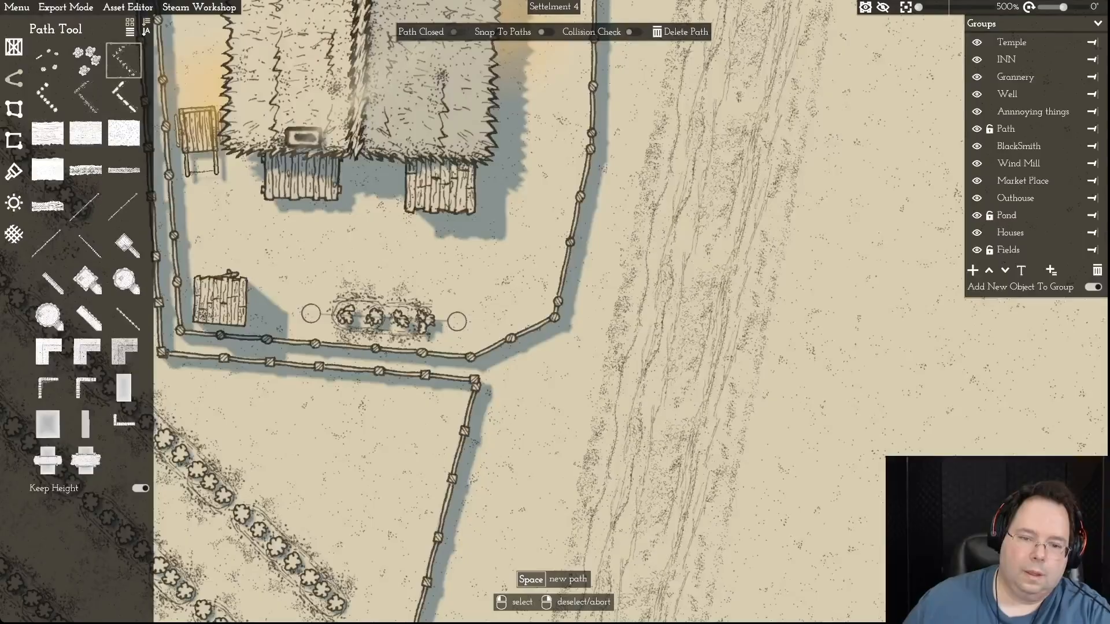
pyautogui.click(457, 321)
pyautogui.moveTo(456, 322); pyautogui.dragTo(480, 323)
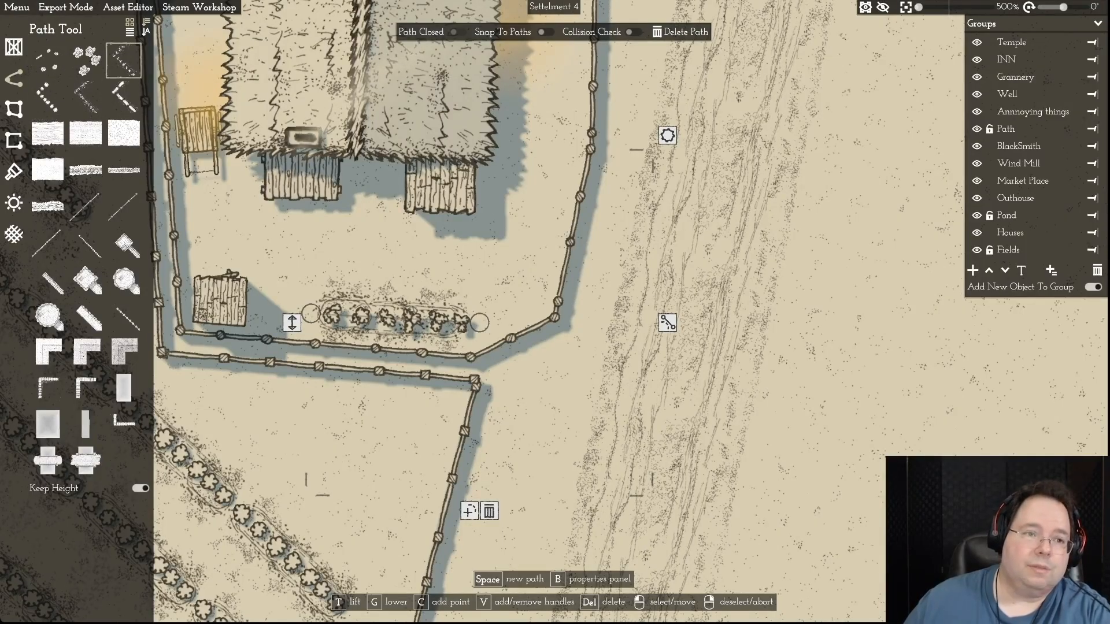
# - Draw two more crop rows north of the first one, roughly parallel to it and below the lean-tos
pyautogui.press('space')
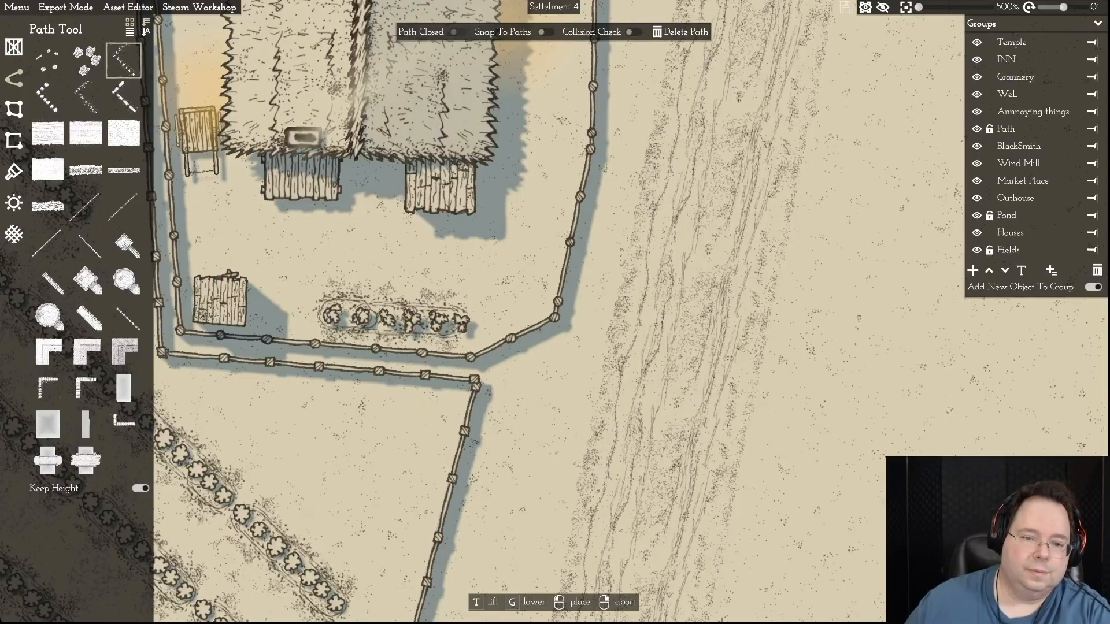
pyautogui.click(326, 271)
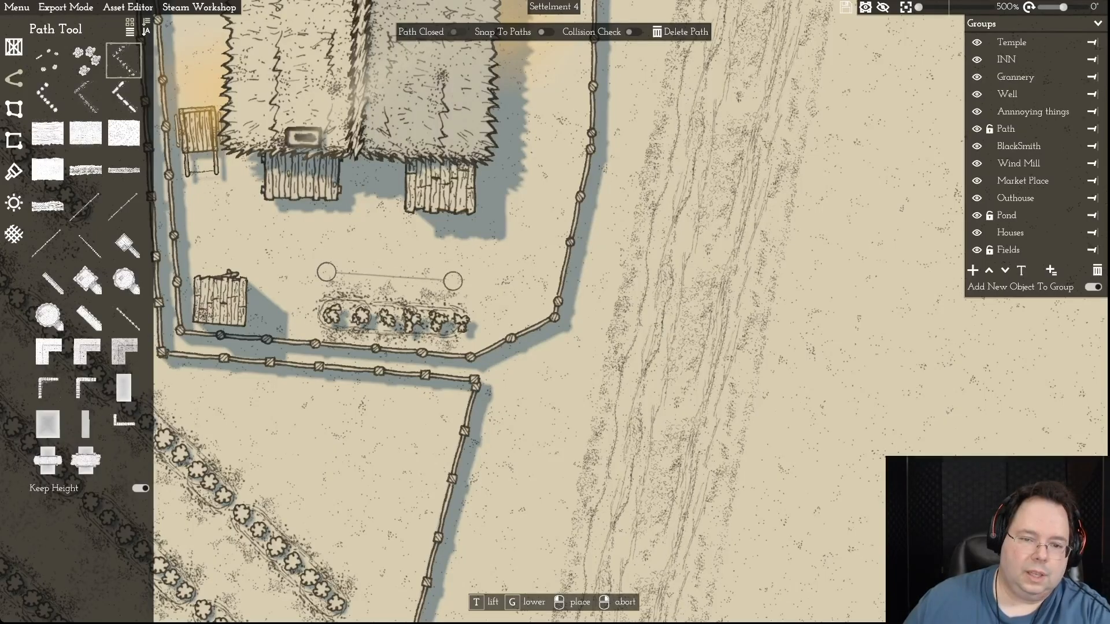
pyautogui.click(462, 281)
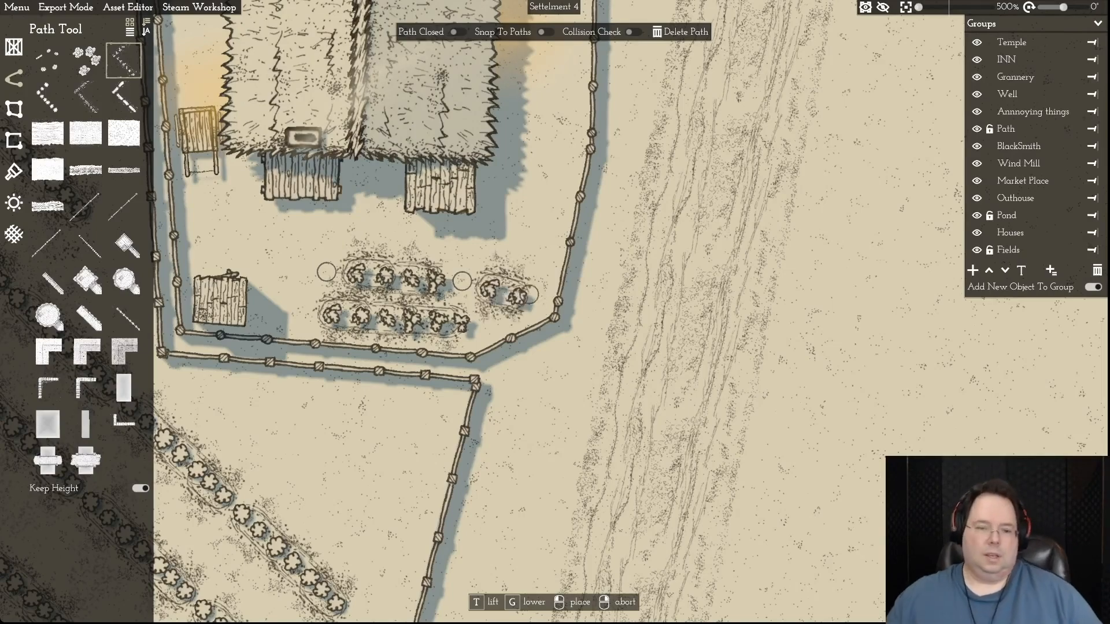
pyautogui.rightClick(521, 292)
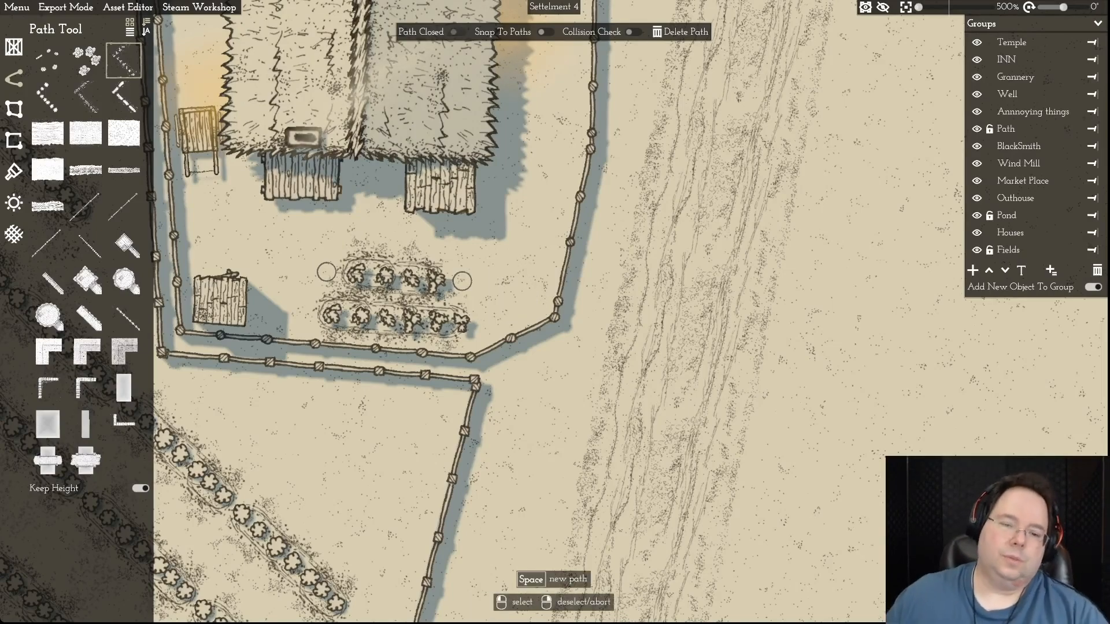
pyautogui.click(462, 281)
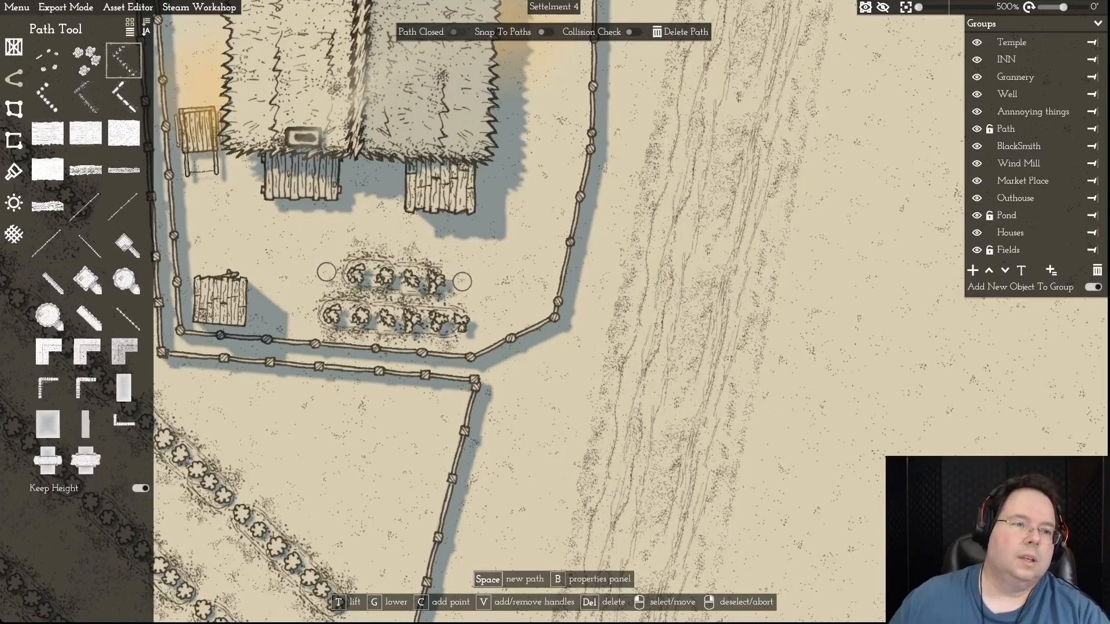
pyautogui.press('t')
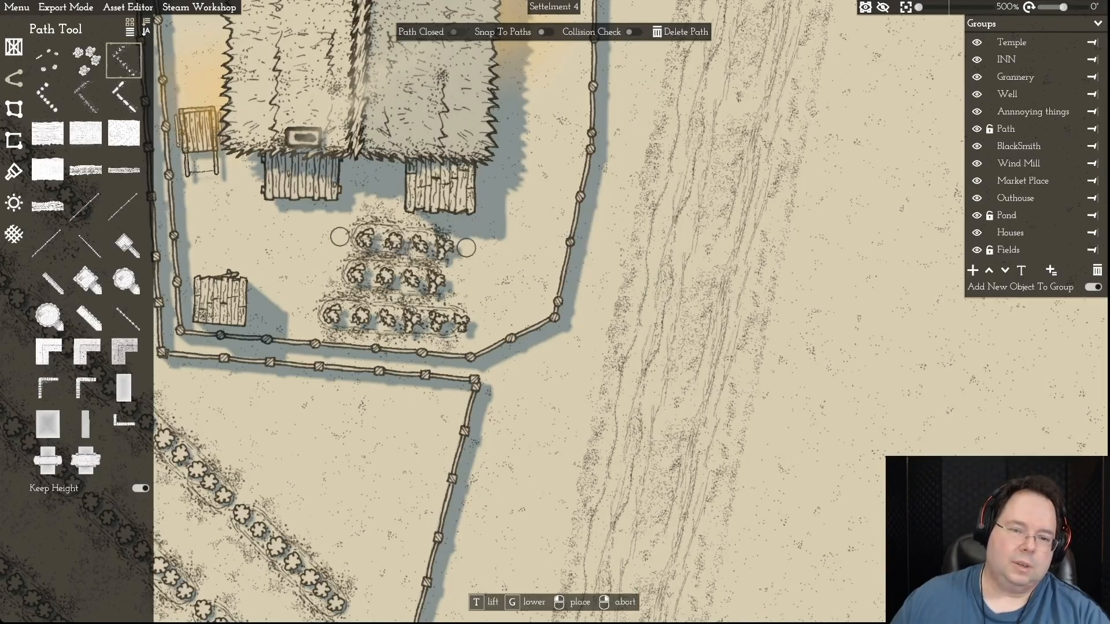
pyautogui.click(498, 248)
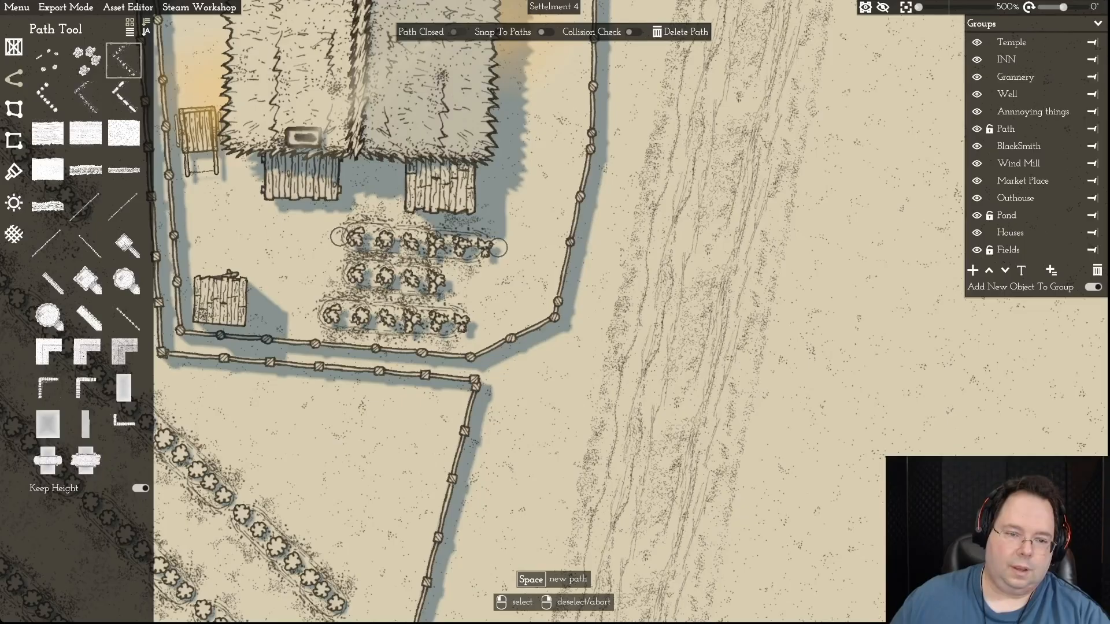
# - Shift the southernmost crop row west by moving both its ends toward the outhouse, keeping it without curve handles
pyautogui.click(311, 314)
pyautogui.moveTo(310, 313); pyautogui.dragTo(285, 315)
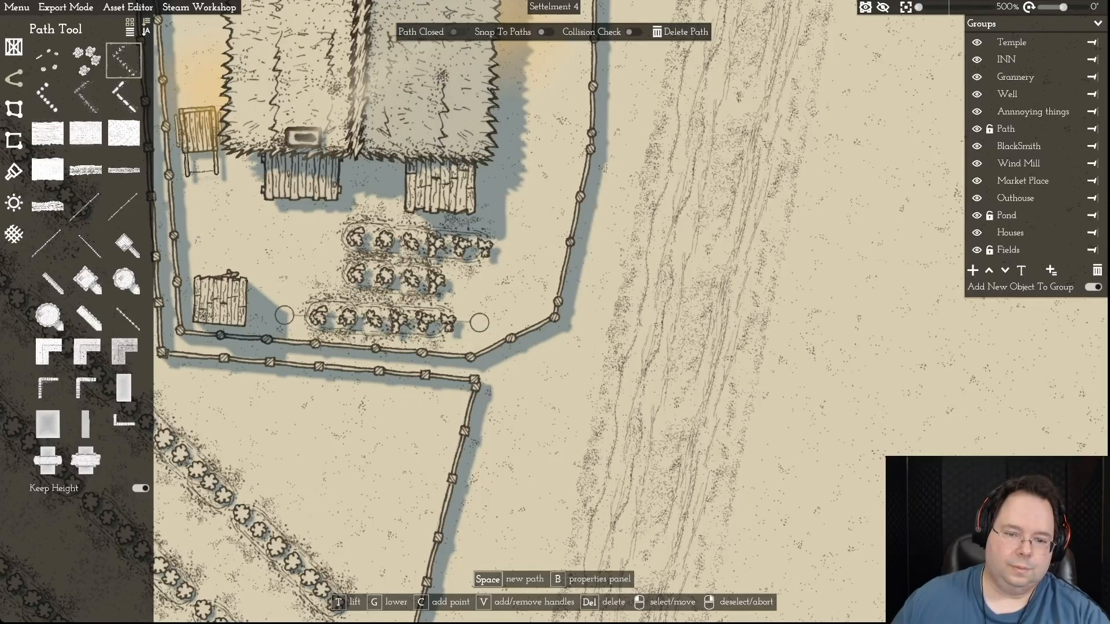
pyautogui.press('v')
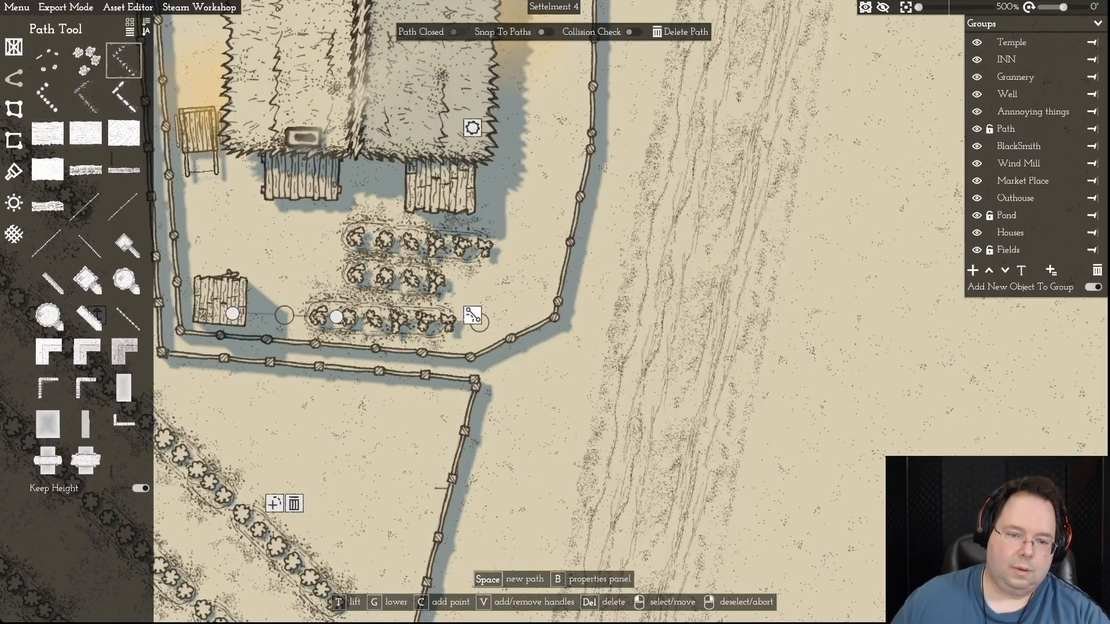
pyautogui.moveTo(460, 327); pyautogui.dragTo(459, 327)
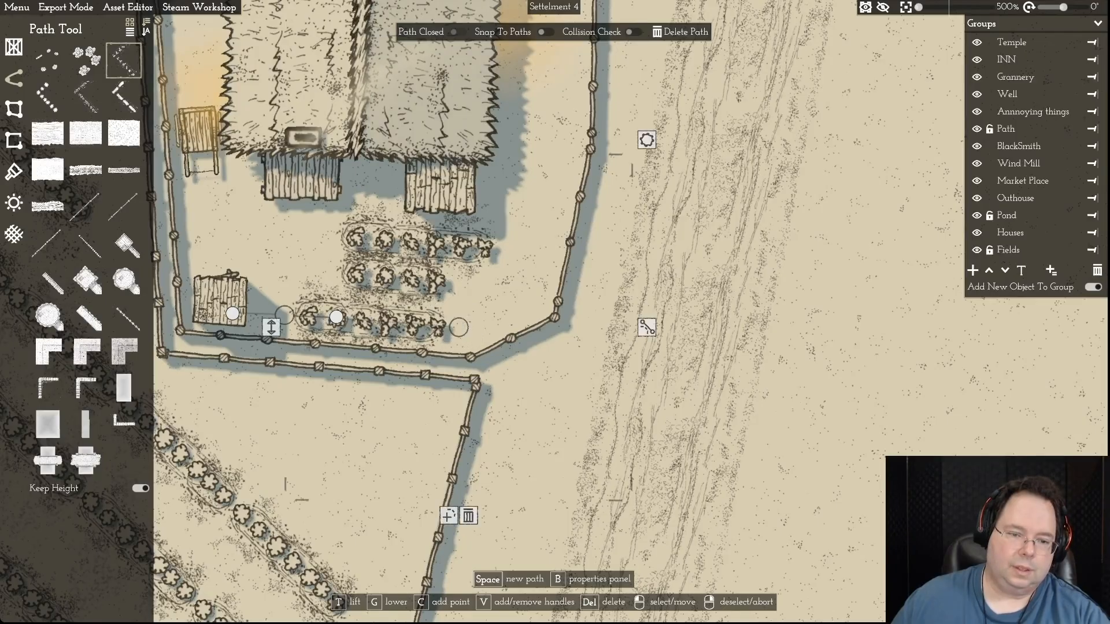
pyautogui.click(284, 315)
pyautogui.press('v')
pyautogui.moveTo(459, 327); pyautogui.dragTo(446, 328)
pyautogui.click(446, 327)
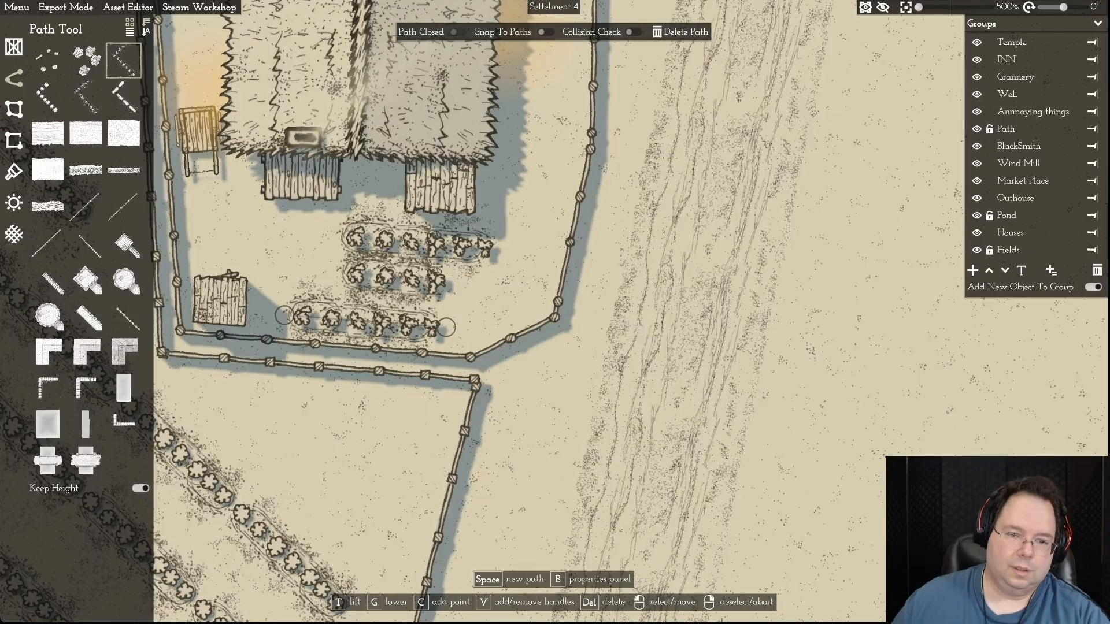
# - Move the middle crop row into the yard's southeast corner, angling it diagonally along the fence
pyautogui.rightClick(446, 327)
pyautogui.click(435, 281)
pyautogui.moveTo(327, 272); pyautogui.dragTo(460, 334)
pyautogui.moveTo(463, 282); pyautogui.dragTo(548, 278)
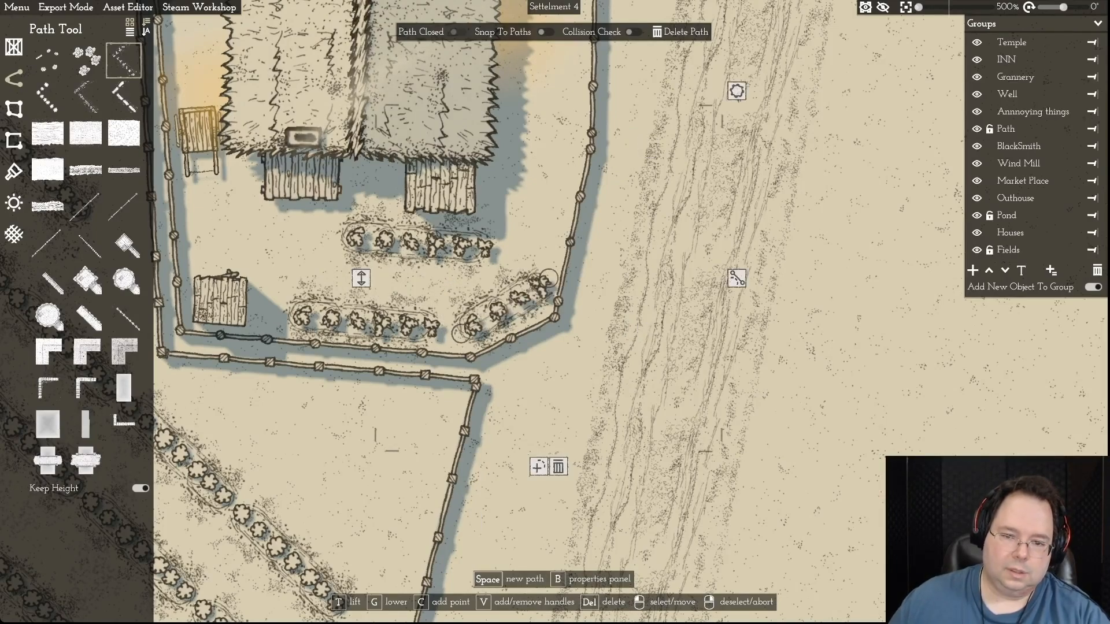
pyautogui.moveTo(461, 333); pyautogui.dragTo(452, 337)
pyautogui.rightClick(452, 336)
# - Shift the southernmost crop row slightly west by moving both its ends toward the outhouse
pyautogui.click(300, 317)
pyautogui.moveTo(274, 315); pyautogui.dragTo(272, 315)
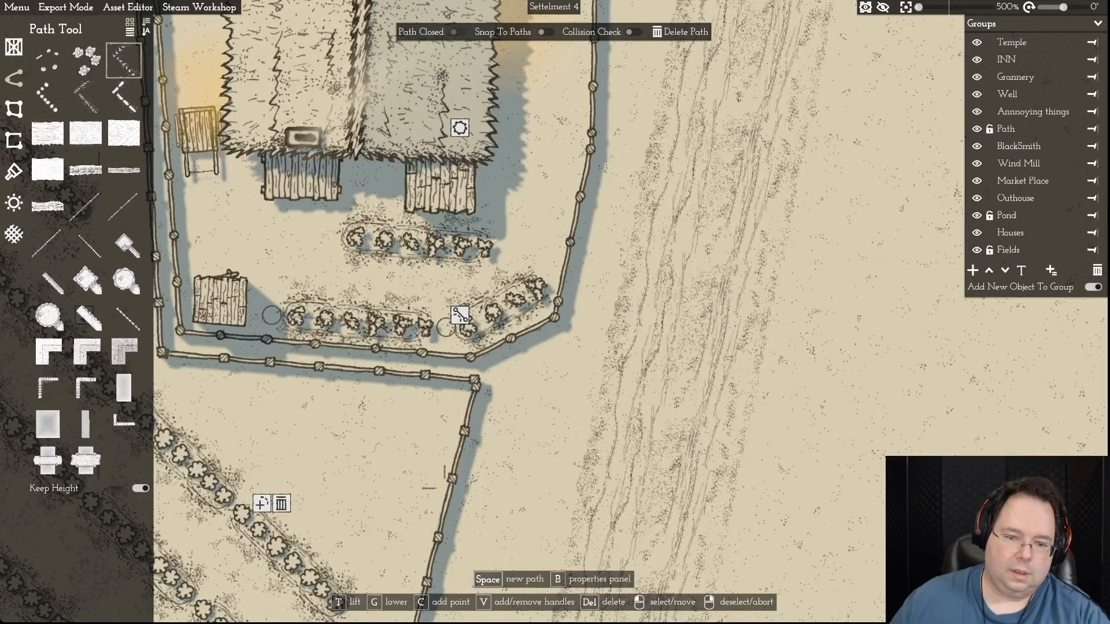
pyautogui.moveTo(445, 327); pyautogui.dragTo(432, 327)
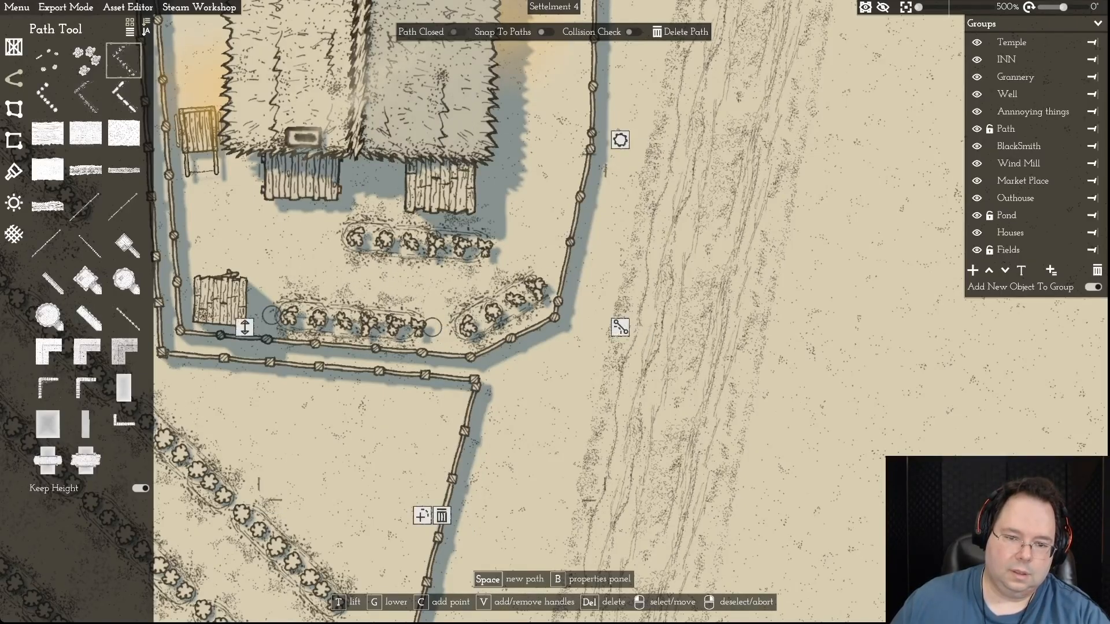
pyautogui.rightClick(433, 327)
# - Lengthen the diagonal corner row, extending it west toward the southernmost row and northeast to the east fence
pyautogui.click(484, 315)
pyautogui.moveTo(452, 336); pyautogui.dragTo(433, 338)
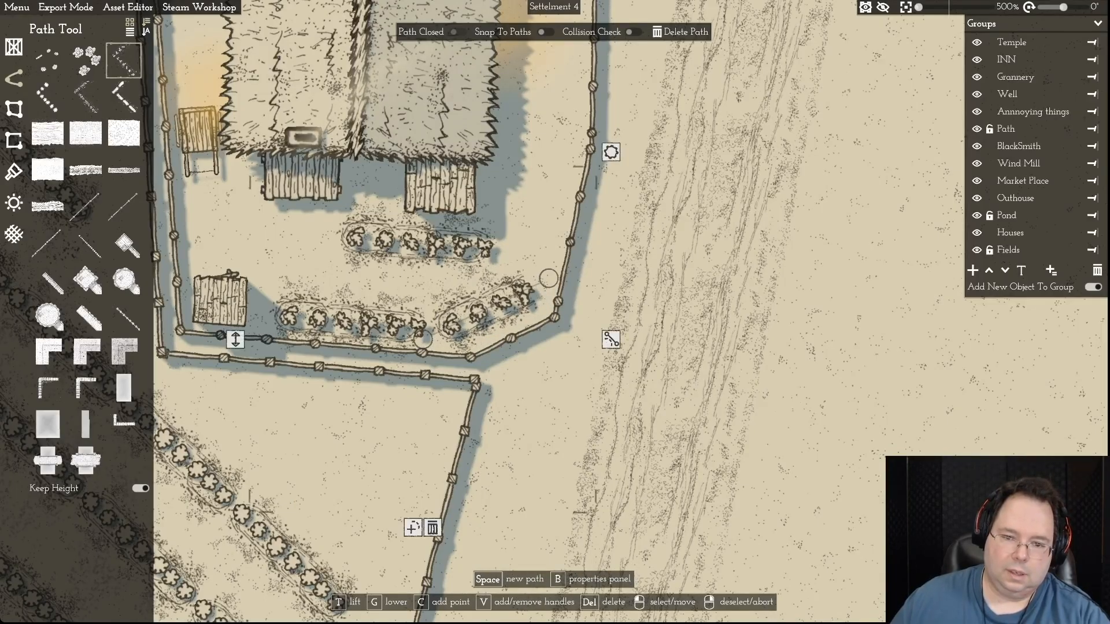
pyautogui.moveTo(549, 278); pyautogui.dragTo(562, 270)
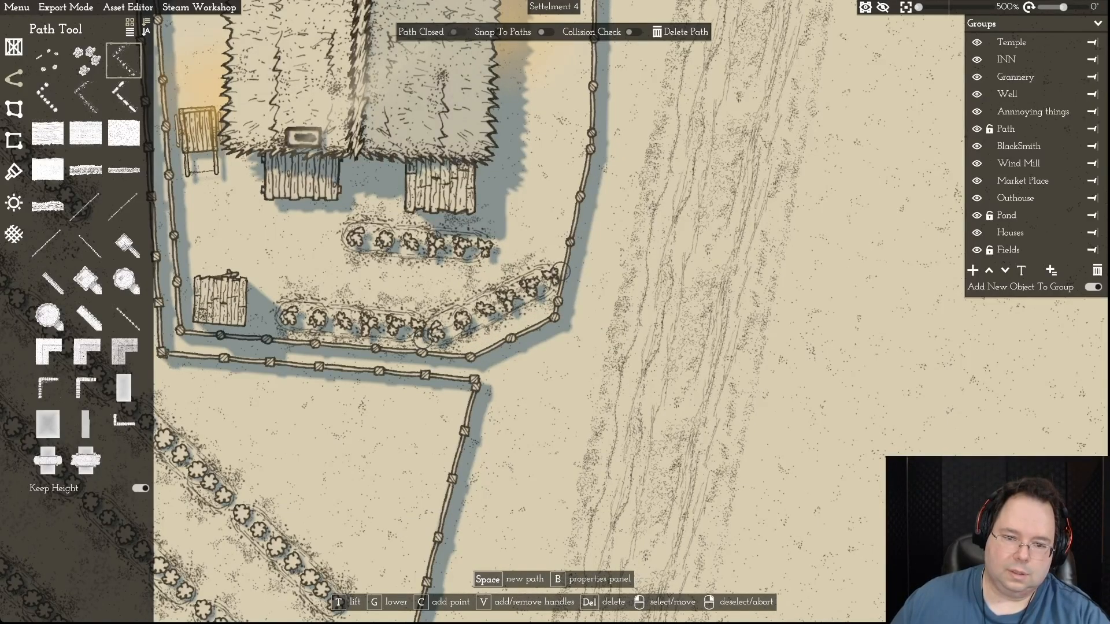
pyautogui.moveTo(422, 337); pyautogui.dragTo(435, 334)
pyautogui.moveTo(559, 271)
pyautogui.mouseDown()
pyautogui.moveTo(587, 254)
pyautogui.moveTo(575, 257)
pyautogui.mouseUp()
pyautogui.press('d')
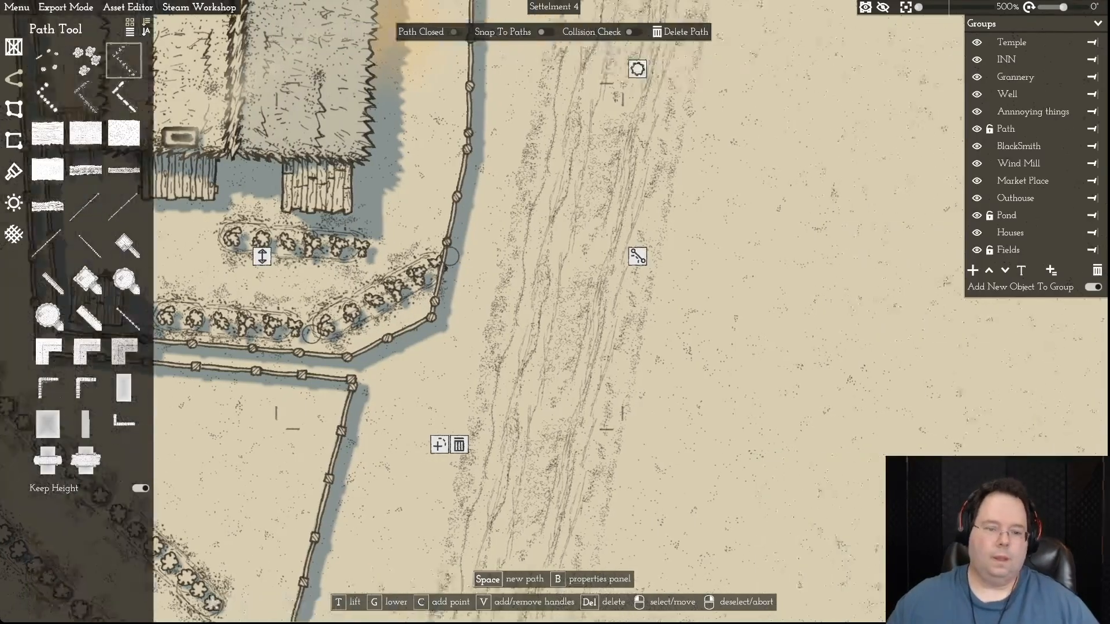
# - Widen the yard by moving the fence's southeast corner and the points along its east side outward toward the road
pyautogui.press('w')
pyautogui.click(377, 423)
pyautogui.moveTo(377, 423); pyautogui.dragTo(397, 413)
pyautogui.moveTo(412, 252); pyautogui.dragTo(436, 250)
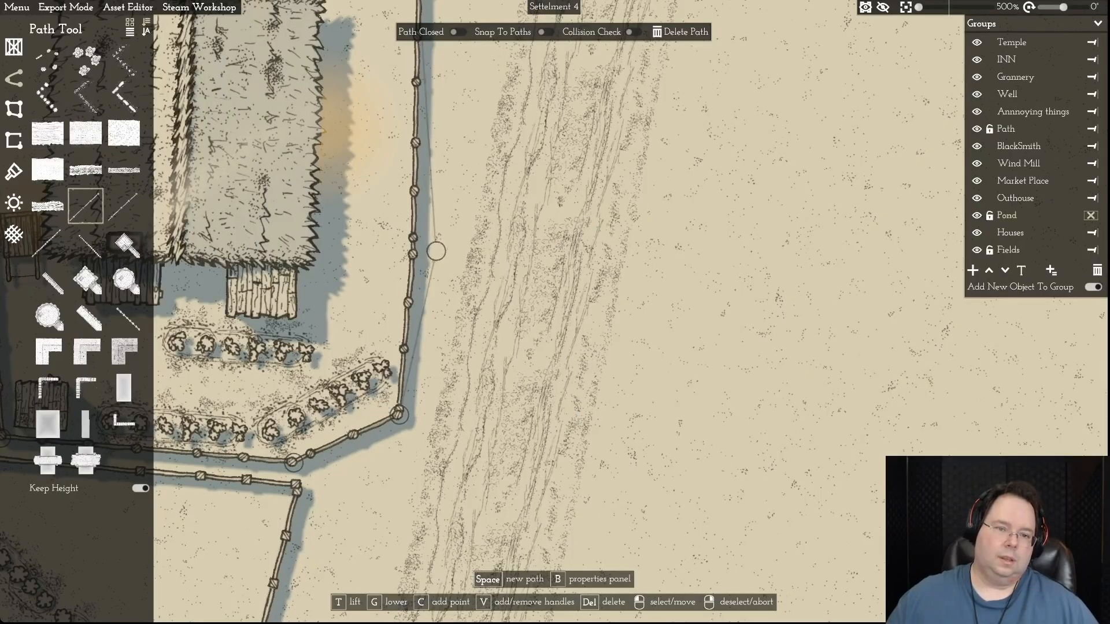
pyautogui.press('w')
pyautogui.moveTo(418, 159); pyautogui.dragTo(445, 158)
pyautogui.press('s')
pyautogui.press('a')
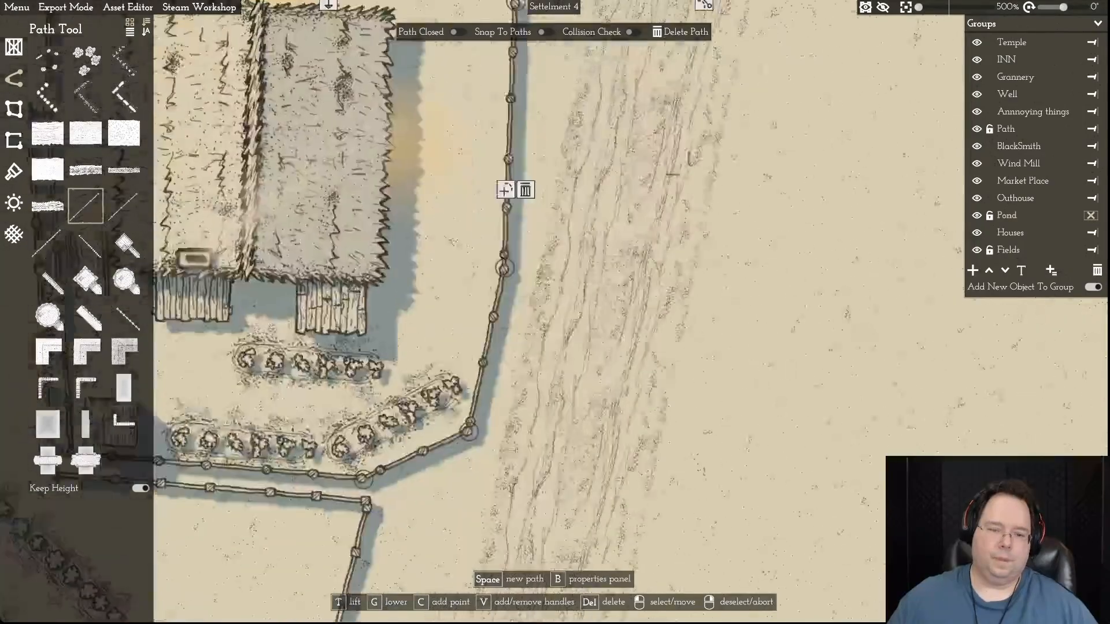
# - Tilt the northern crop row by lowering its west end and moving its east end beside the diagonal row
pyautogui.click(408, 302)
pyautogui.moveTo(327, 297); pyautogui.dragTo(311, 347)
pyautogui.moveTo(486, 308); pyautogui.dragTo(499, 304)
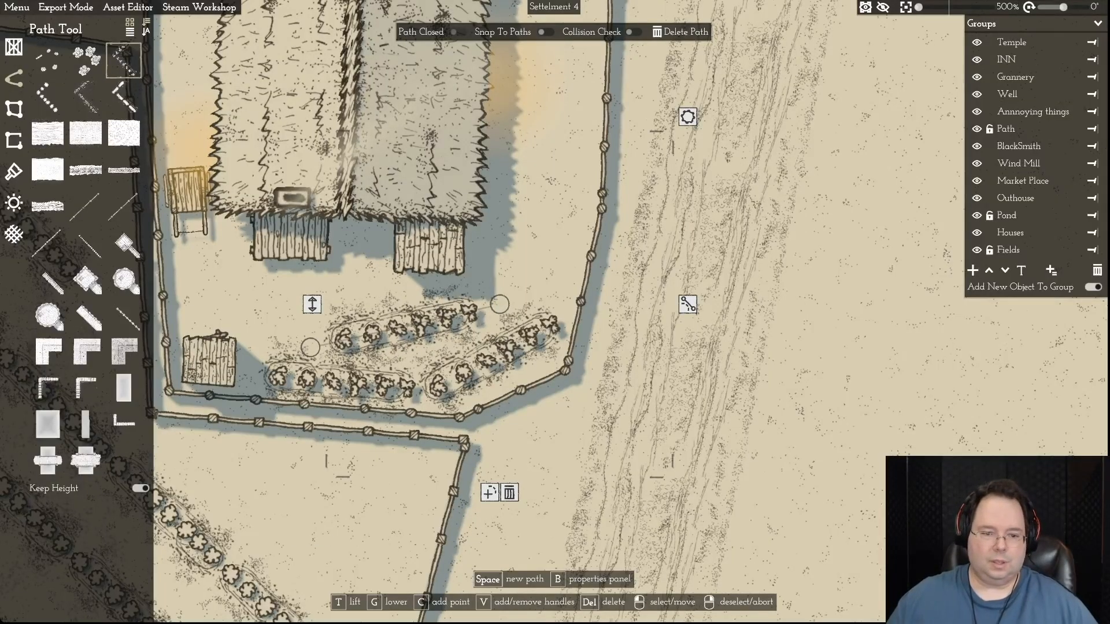
# - Try to bend the northern crop row with curve handles on both ends, then remove the handles
pyautogui.click(311, 347)
pyautogui.click(499, 348)
pyautogui.moveTo(362, 337); pyautogui.dragTo(388, 350)
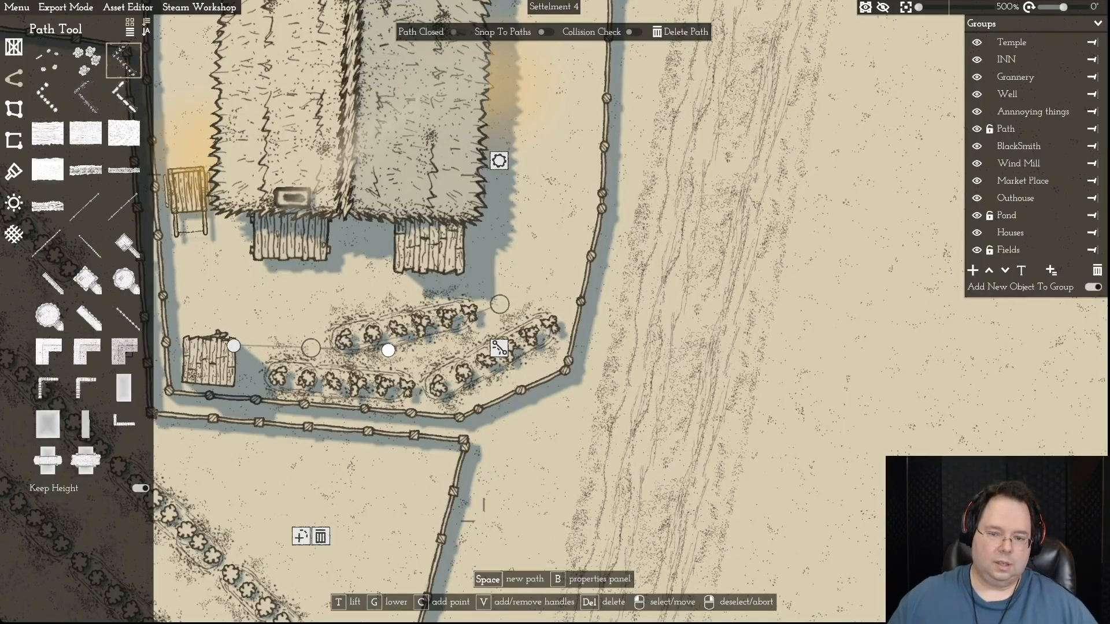
pyautogui.click(499, 304)
pyautogui.press('v')
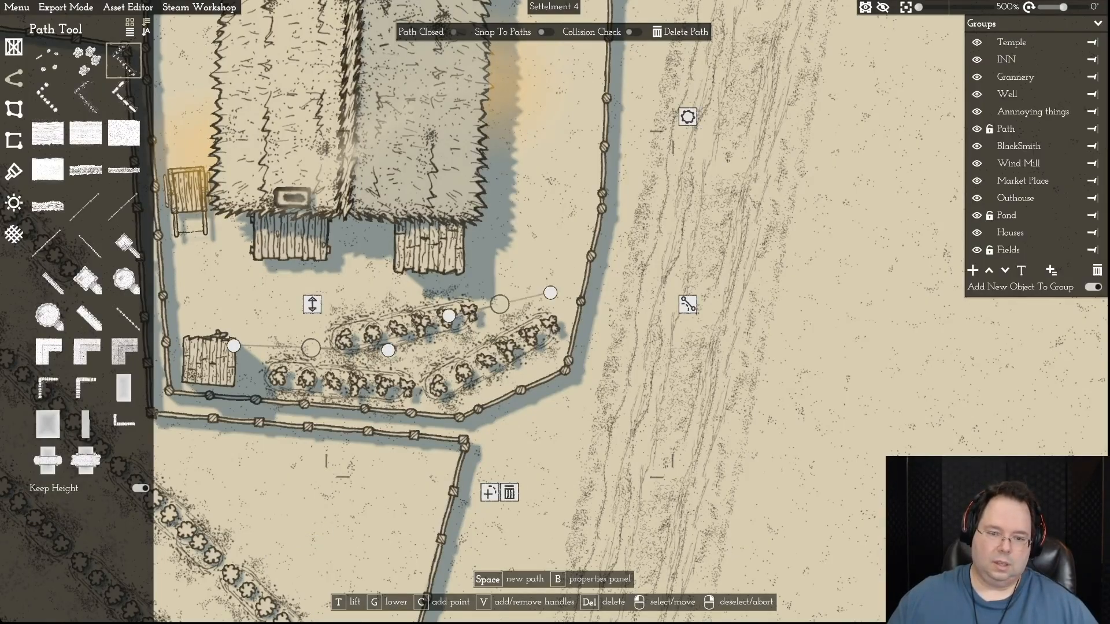
pyautogui.moveTo(550, 292); pyautogui.dragTo(552, 270)
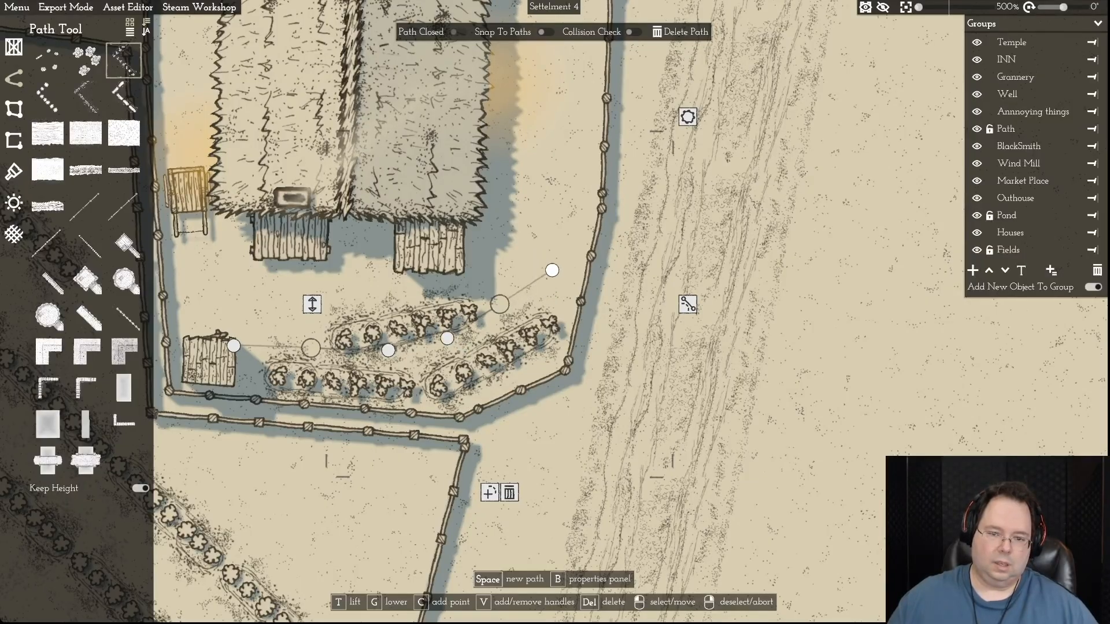
pyautogui.click(688, 304)
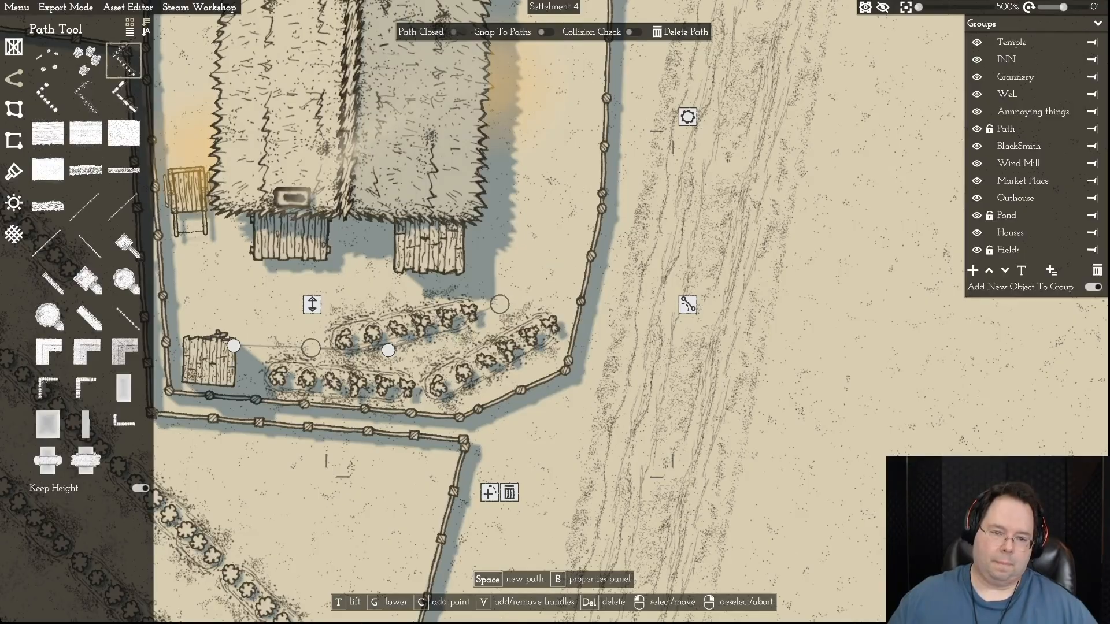
pyautogui.click(310, 348)
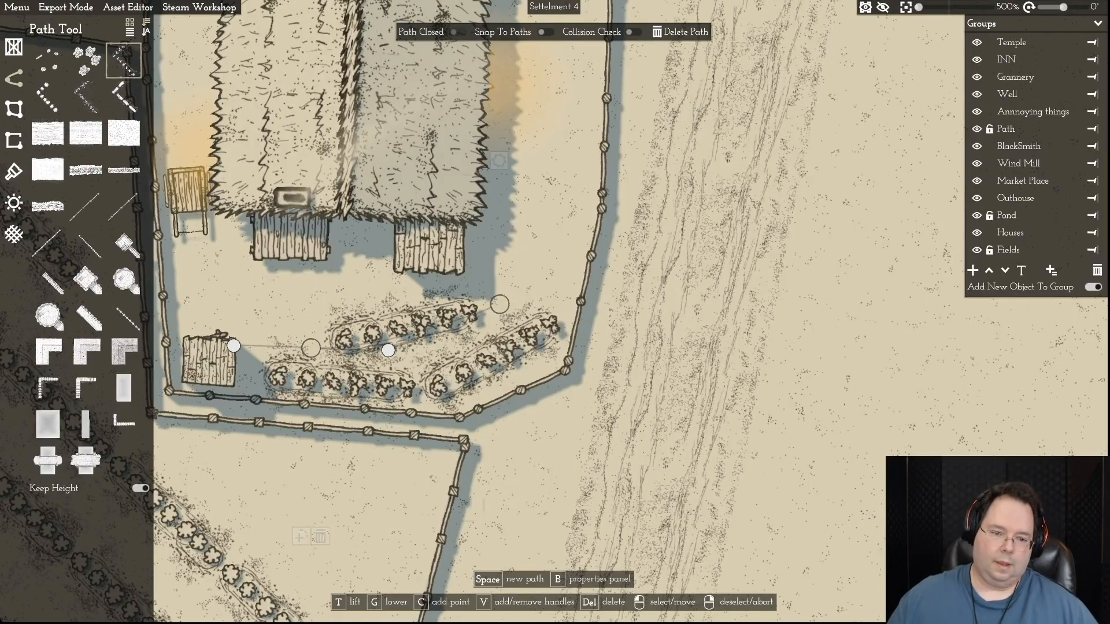
pyautogui.click(499, 348)
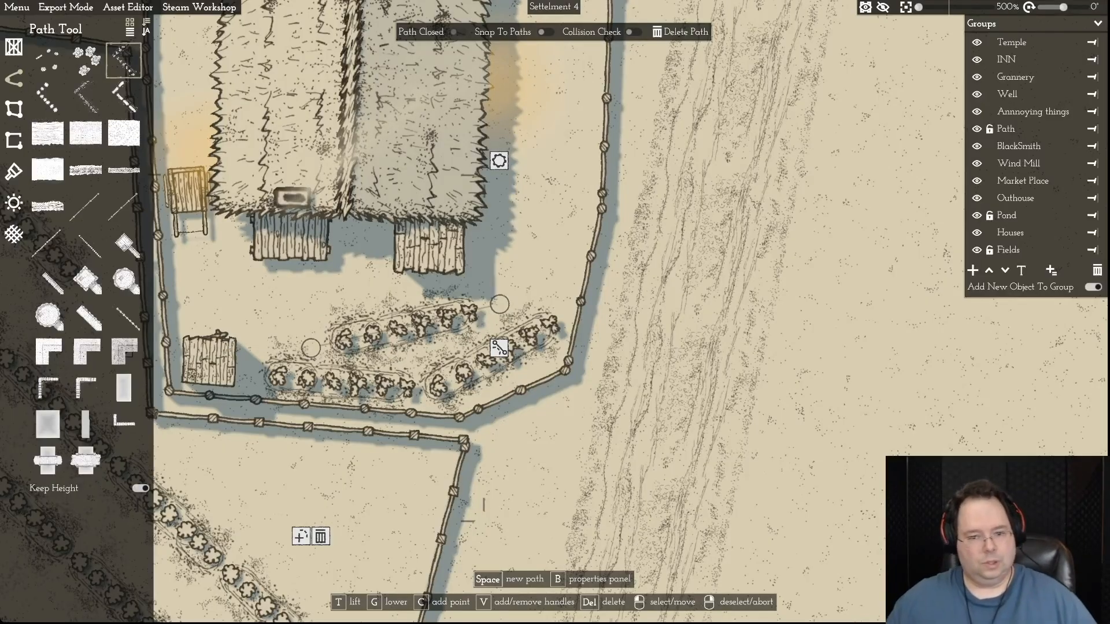
# - Move the northern crop row's ends alongside the diagonal row, then extend it west with an added point near the outhouse
pyautogui.moveTo(499, 304); pyautogui.dragTo(507, 311)
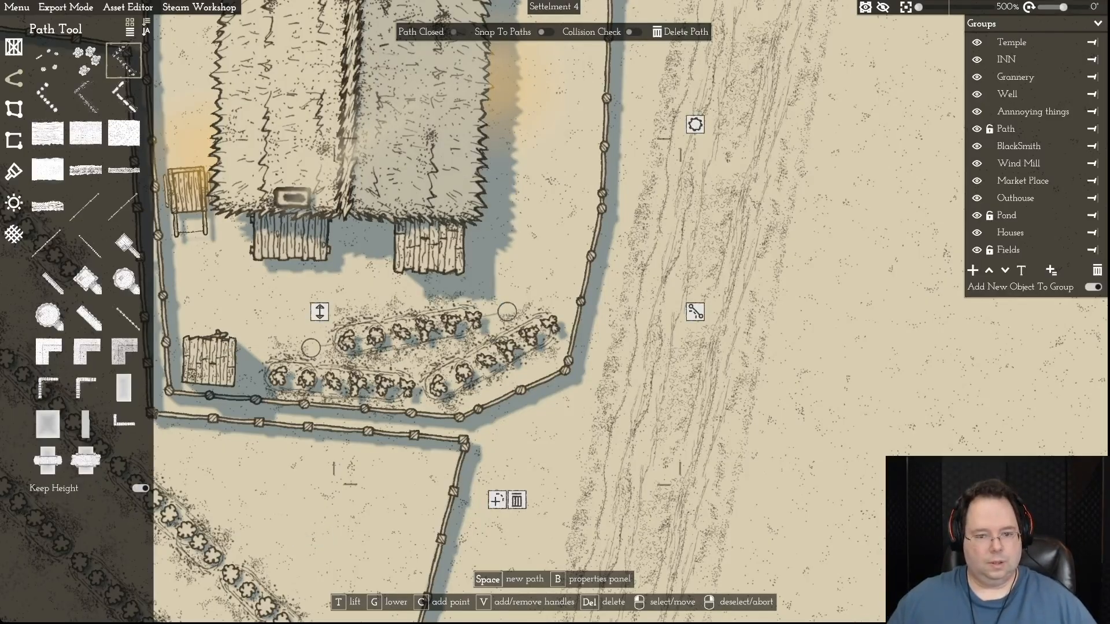
pyautogui.moveTo(311, 348); pyautogui.dragTo(312, 351)
pyautogui.moveTo(507, 311); pyautogui.dragTo(511, 317)
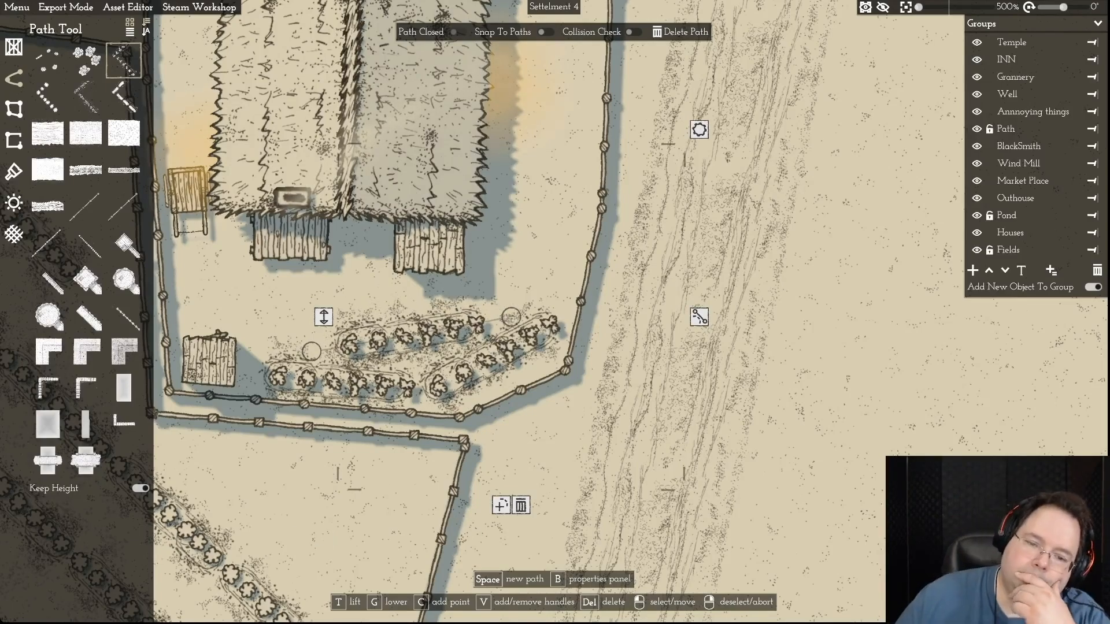
pyautogui.moveTo(511, 317); pyautogui.dragTo(534, 296)
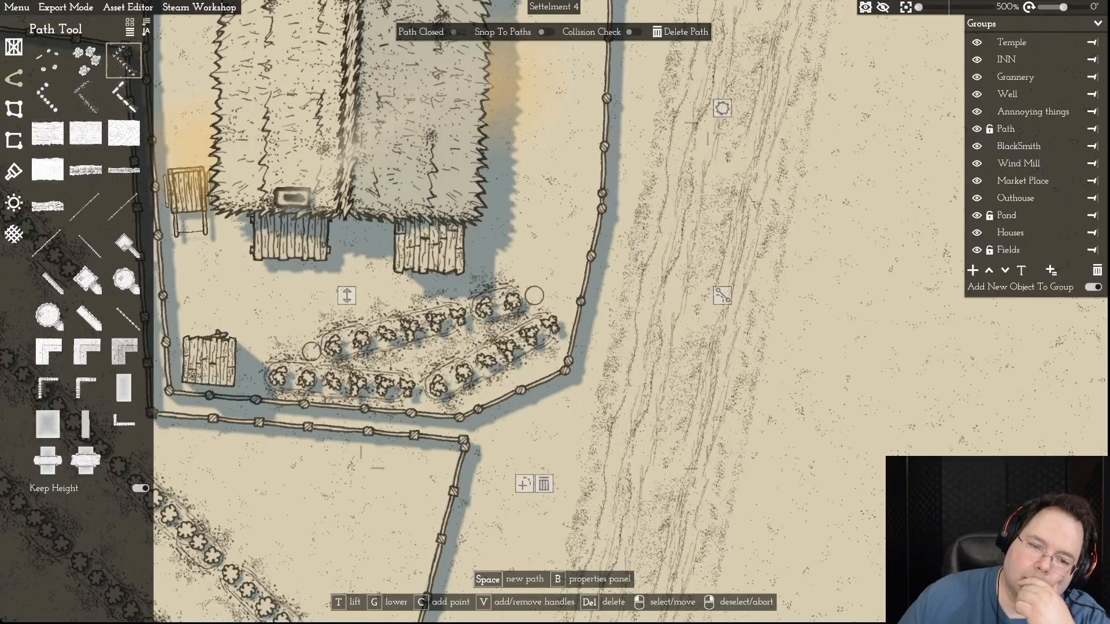
pyautogui.moveTo(311, 351); pyautogui.dragTo(411, 326)
pyautogui.click(401, 515)
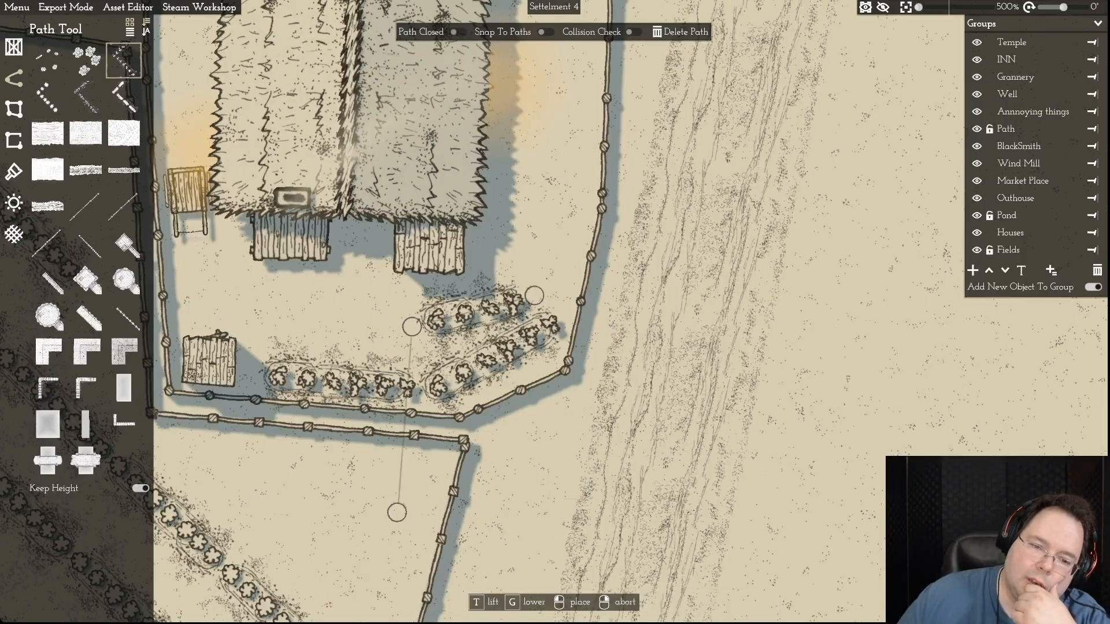
pyautogui.click(282, 341)
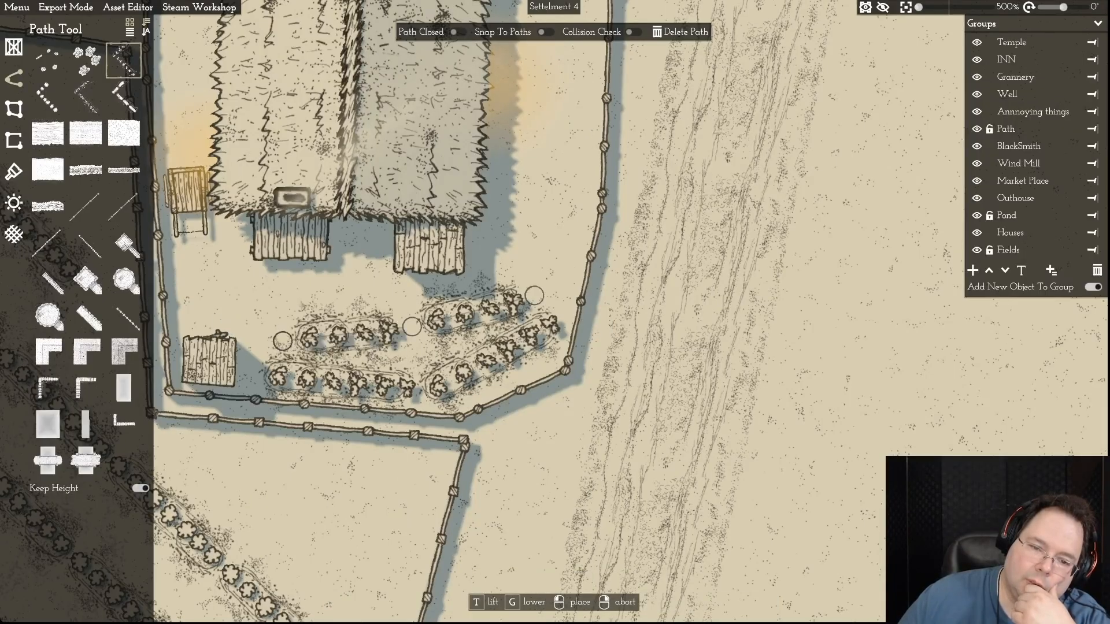
pyautogui.rightClick(282, 341)
# - Lower the bent northern row's middle point, move its western end toward the outhouse and fine-tune its eastern end
pyautogui.moveTo(412, 326); pyautogui.dragTo(414, 350)
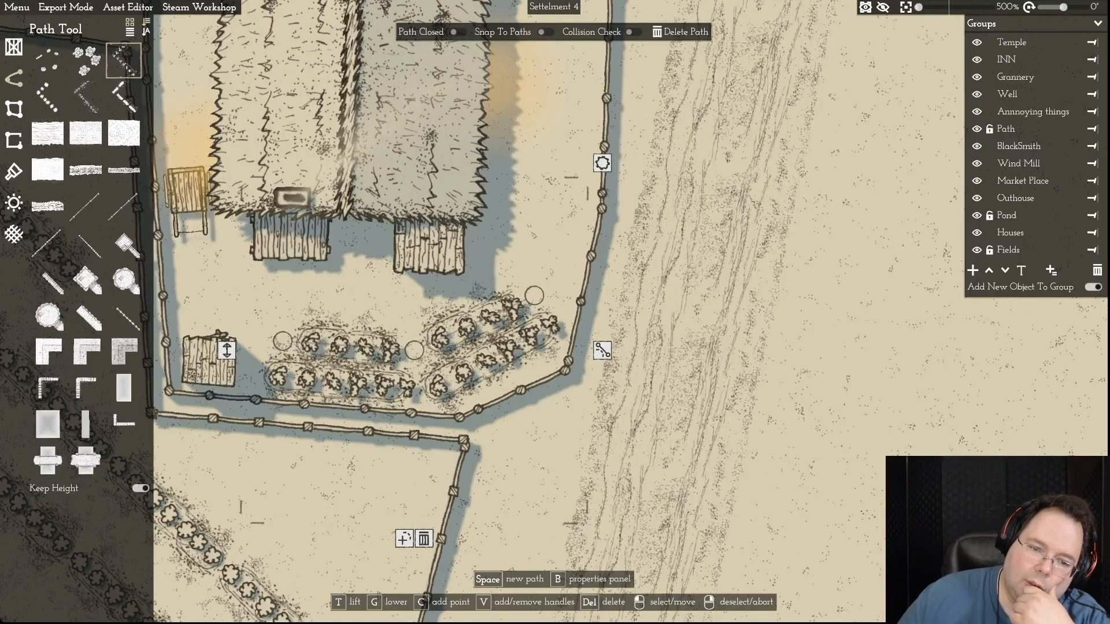
pyautogui.moveTo(282, 341); pyautogui.dragTo(269, 341)
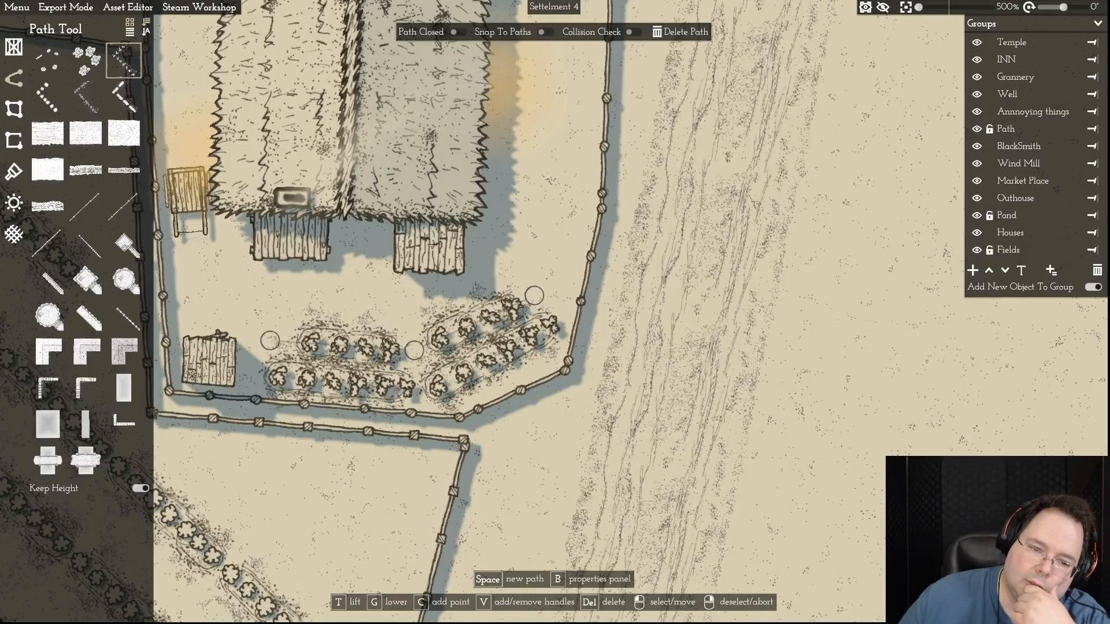
pyautogui.click(269, 340)
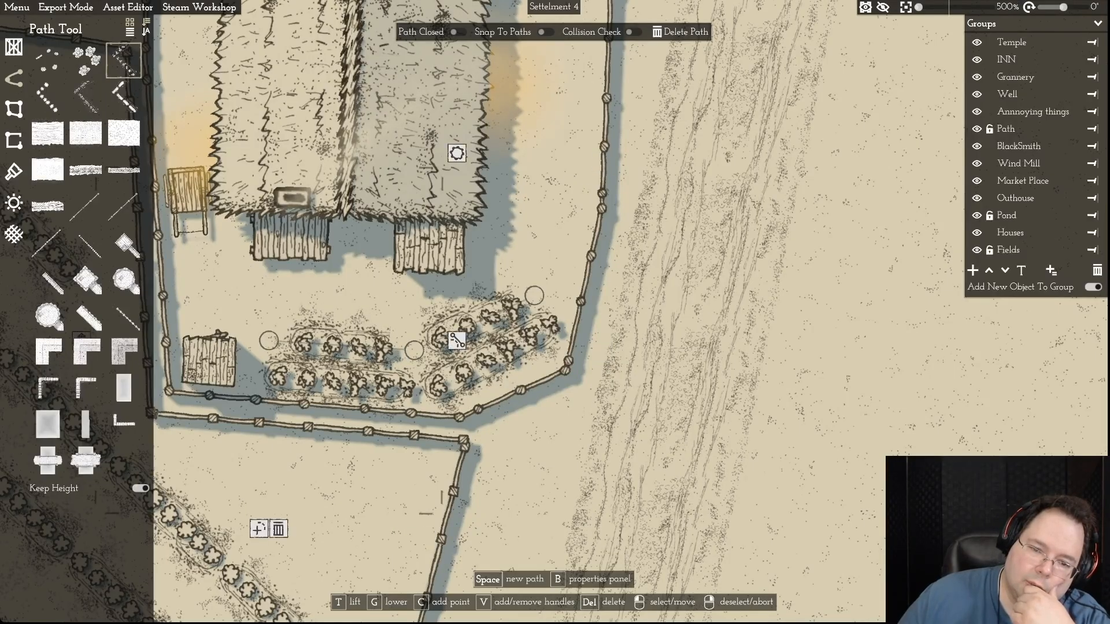
pyautogui.moveTo(534, 295); pyautogui.dragTo(534, 295)
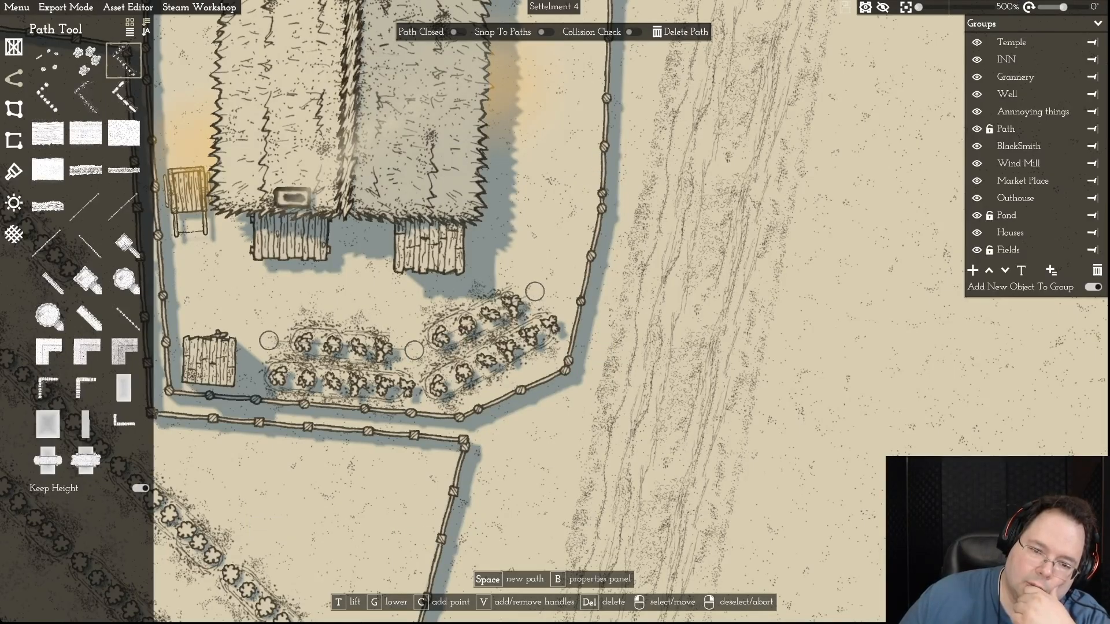
pyautogui.moveTo(535, 289); pyautogui.dragTo(535, 288)
pyautogui.moveTo(414, 350); pyautogui.dragTo(415, 355)
pyautogui.moveTo(536, 289); pyautogui.dragTo(533, 292)
pyautogui.click(533, 292)
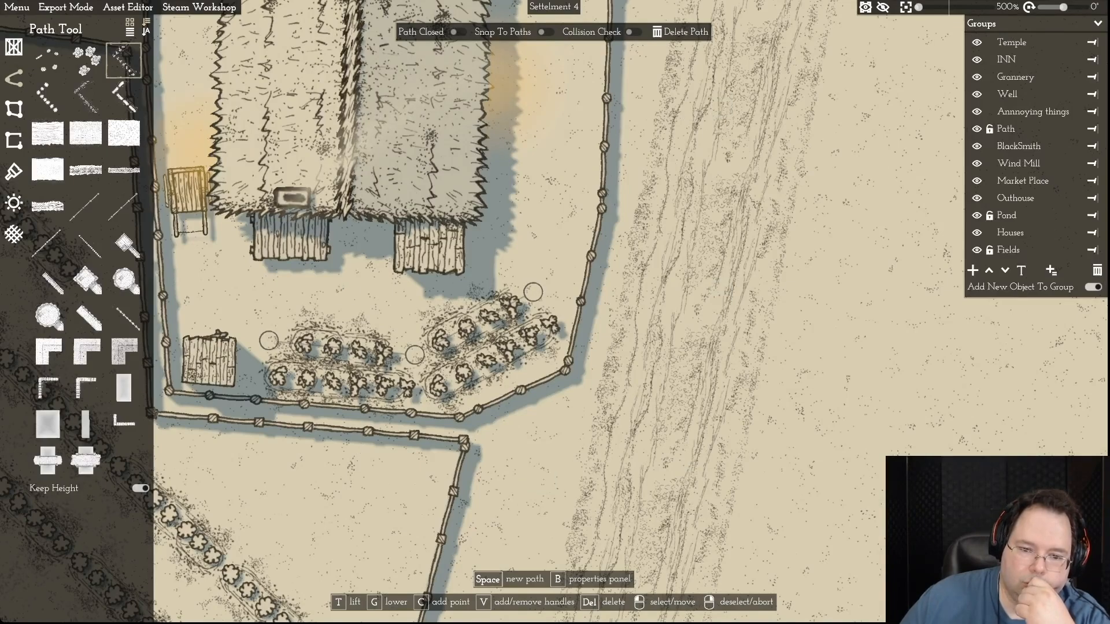
pyautogui.click(414, 355)
pyautogui.rightClick(417, 356)
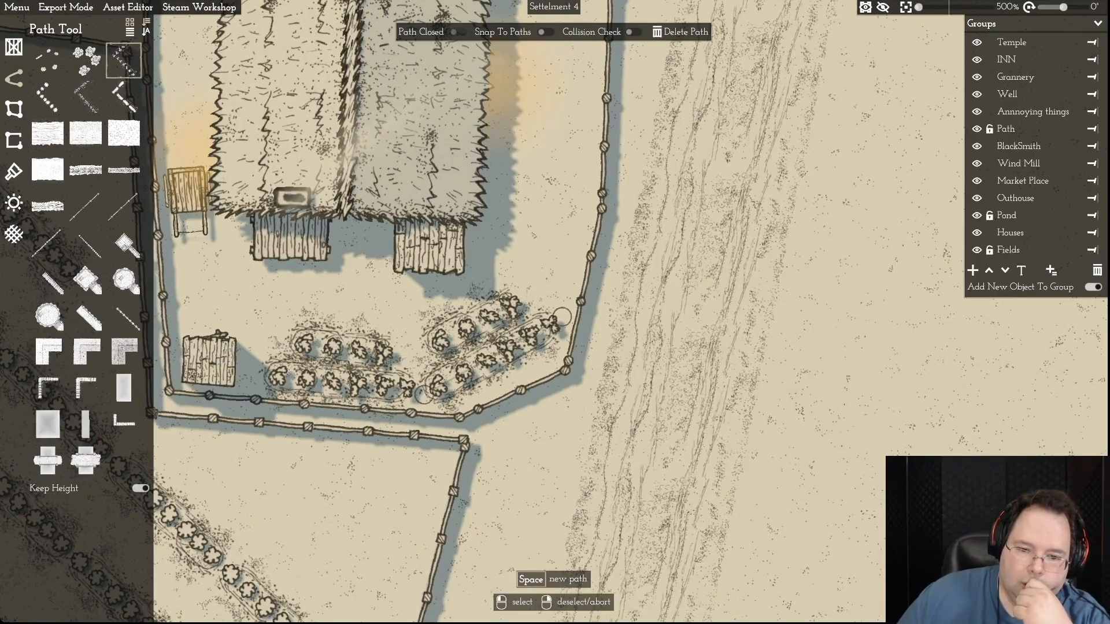
# - Nudge both ends of the diagonal corner row slightly southeast, closer to the fence
pyautogui.moveTo(424, 395); pyautogui.dragTo(425, 399)
pyautogui.click(425, 398)
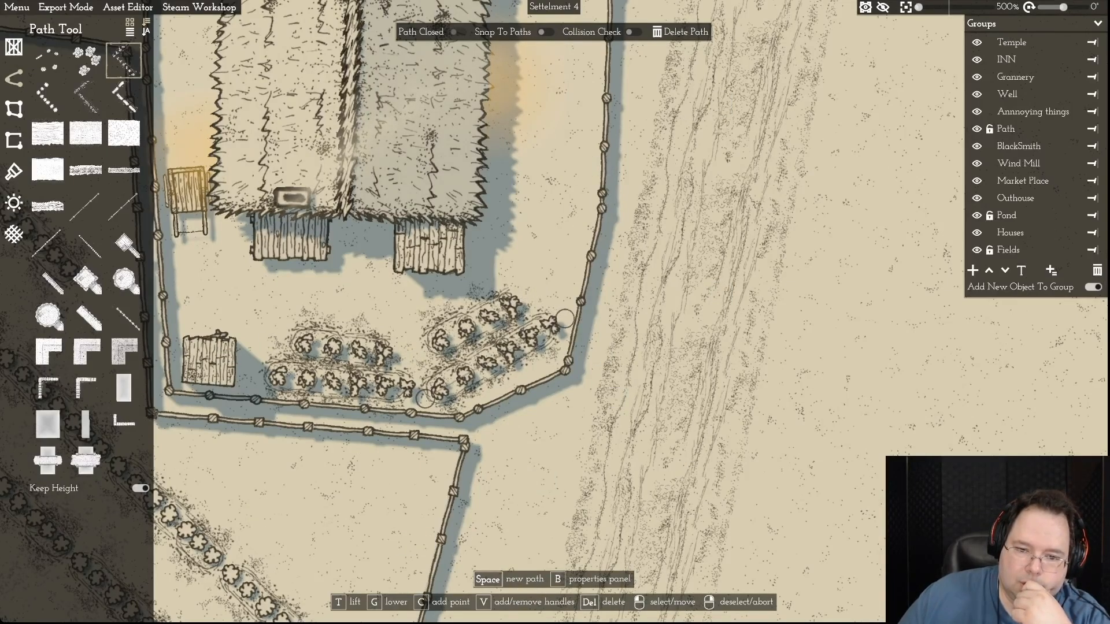
pyautogui.moveTo(566, 321); pyautogui.dragTo(570, 328)
pyautogui.rightClick(570, 327)
# - Fine-tune the bent northern row by lowering its middle point and eastern end and moving its western end slightly east
pyautogui.click(511, 307)
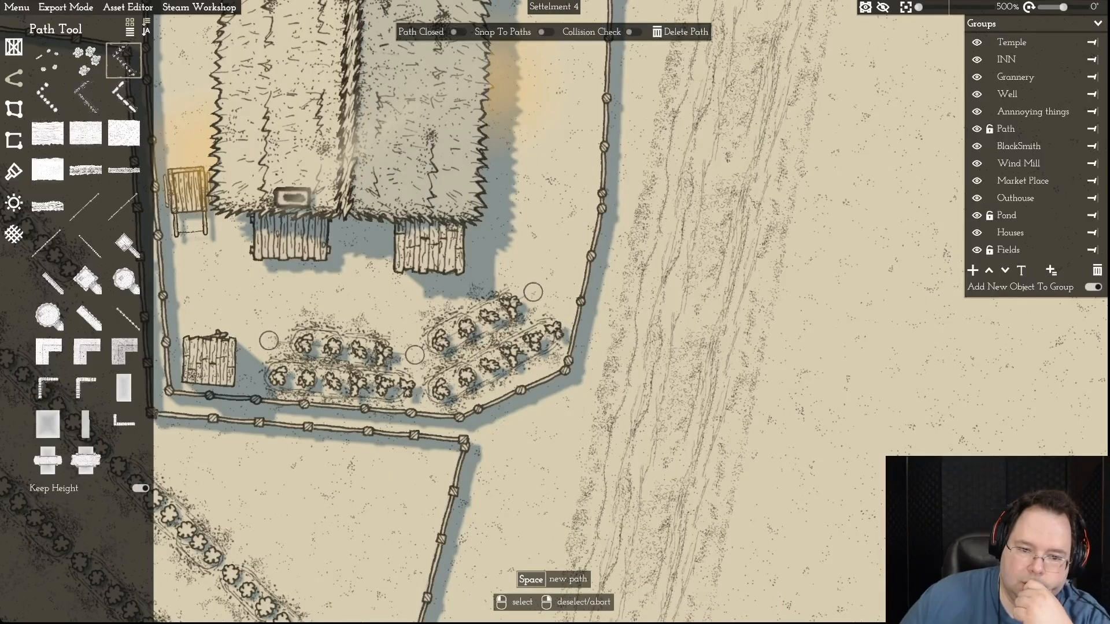
pyautogui.moveTo(414, 354); pyautogui.dragTo(415, 357)
pyautogui.moveTo(533, 291); pyautogui.dragTo(534, 299)
pyautogui.moveTo(265, 337); pyautogui.dragTo(276, 340)
# - Examine the farmhouse yard, its fences, crop rows and neighbouring field border, from a wider view and up close
pyautogui.click(602, 207)
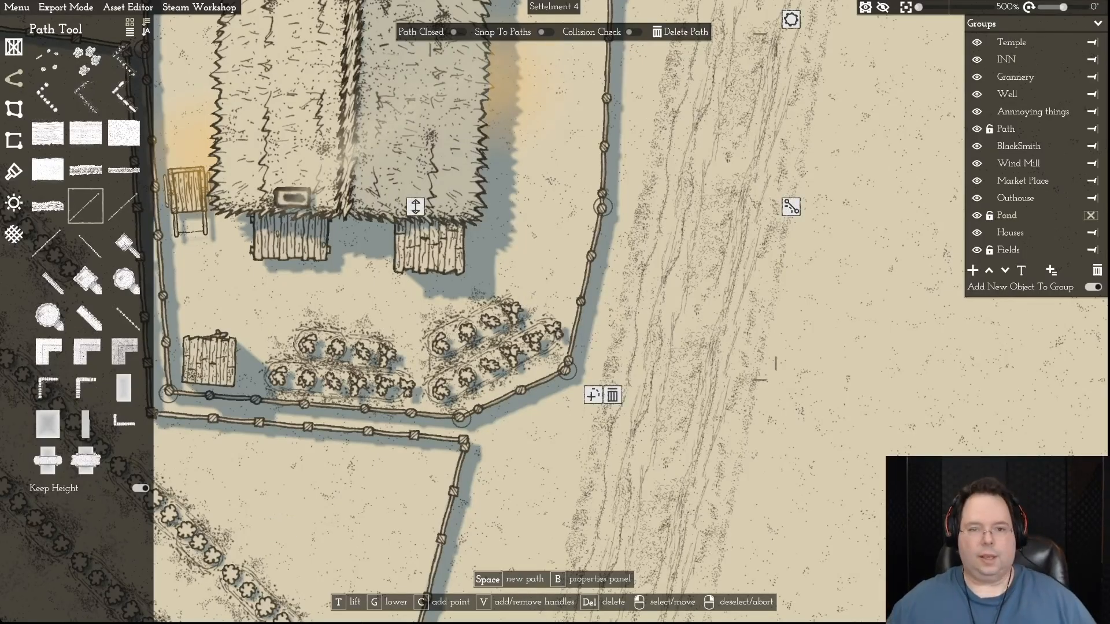
pyautogui.scroll(-8, 543, 440)
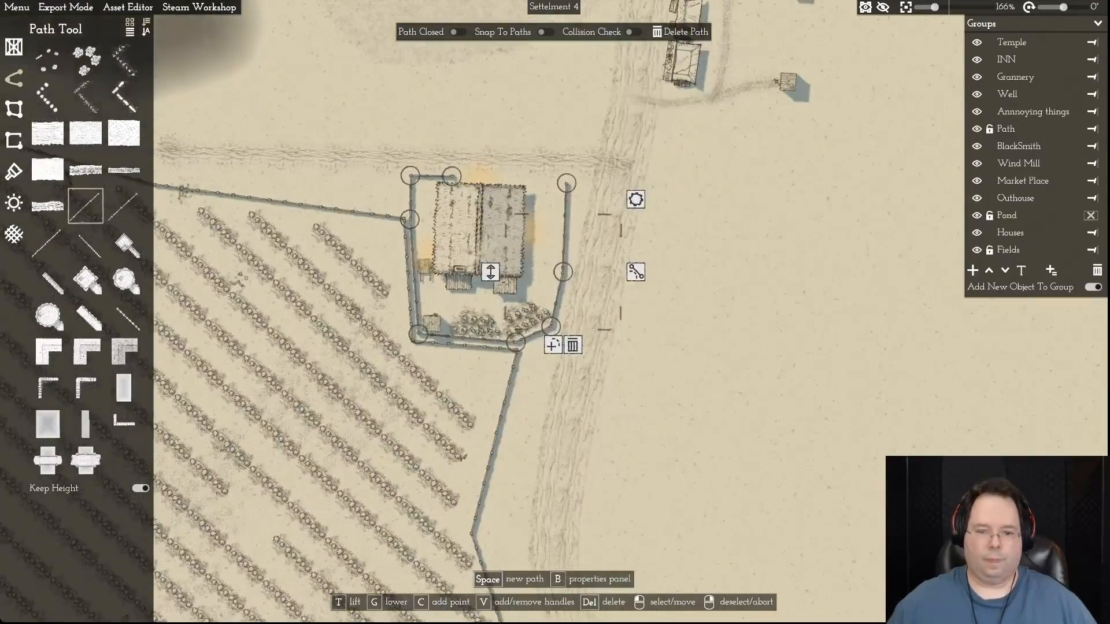
pyautogui.scroll(8, 317, 345)
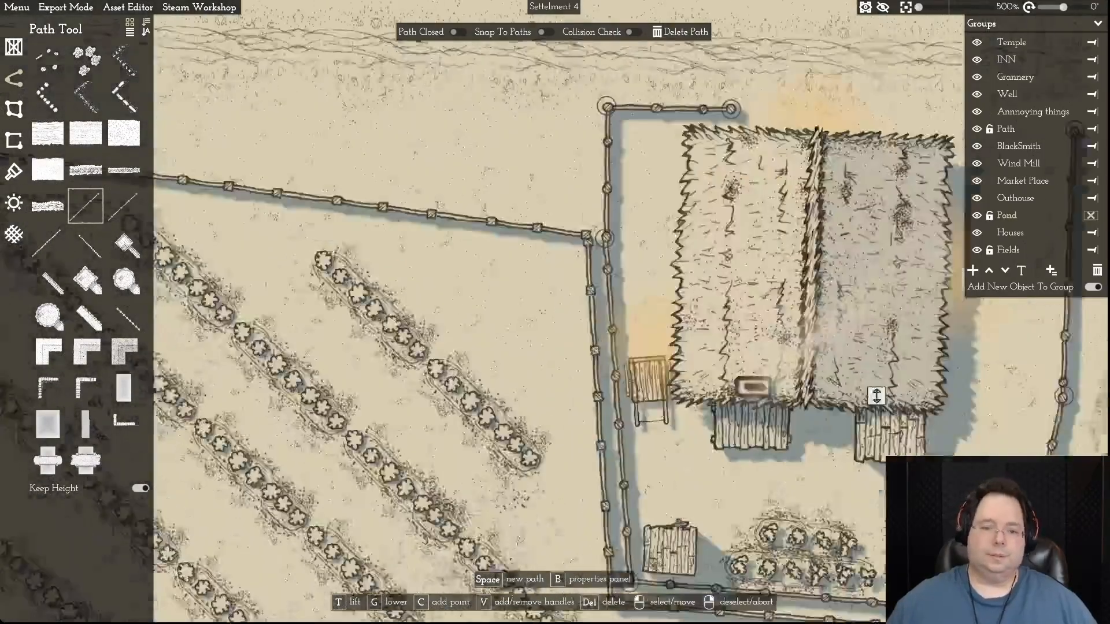
pyautogui.press('d')
pyautogui.click(494, 238)
pyautogui.rightClick(493, 239)
pyautogui.click(477, 239)
pyautogui.press('d')
pyautogui.press('d')
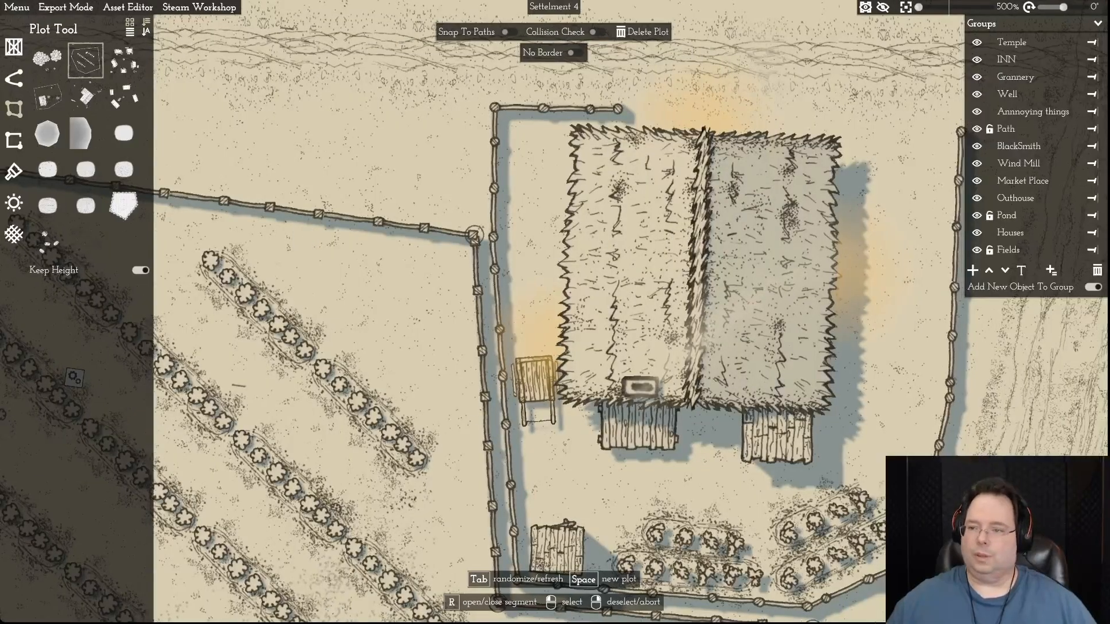
pyautogui.press('d')
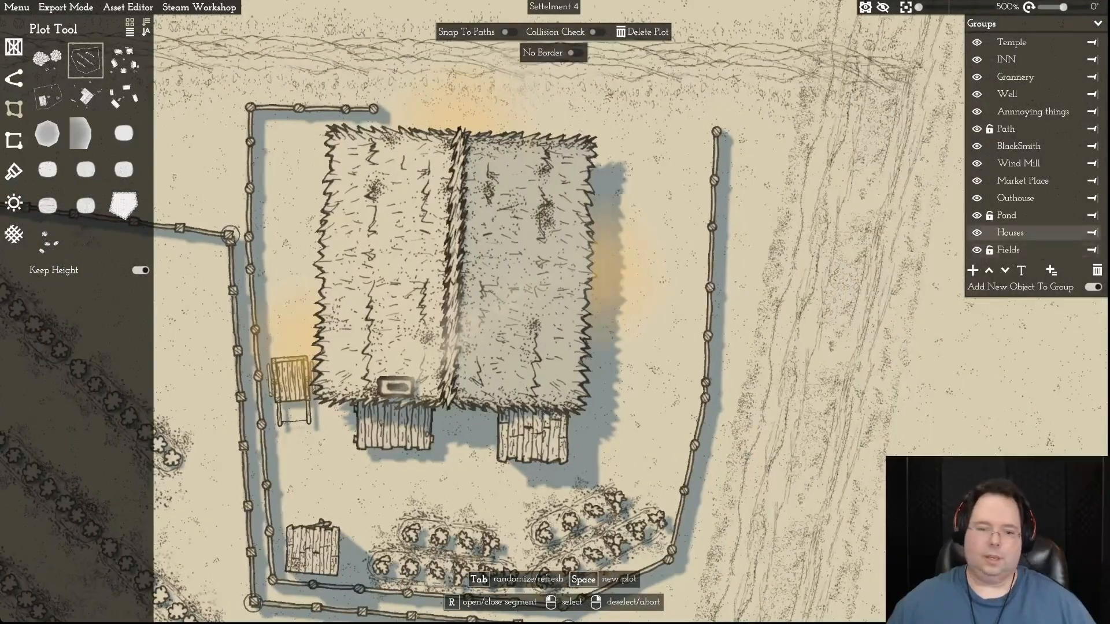
pyautogui.press('s')
pyautogui.click(294, 317)
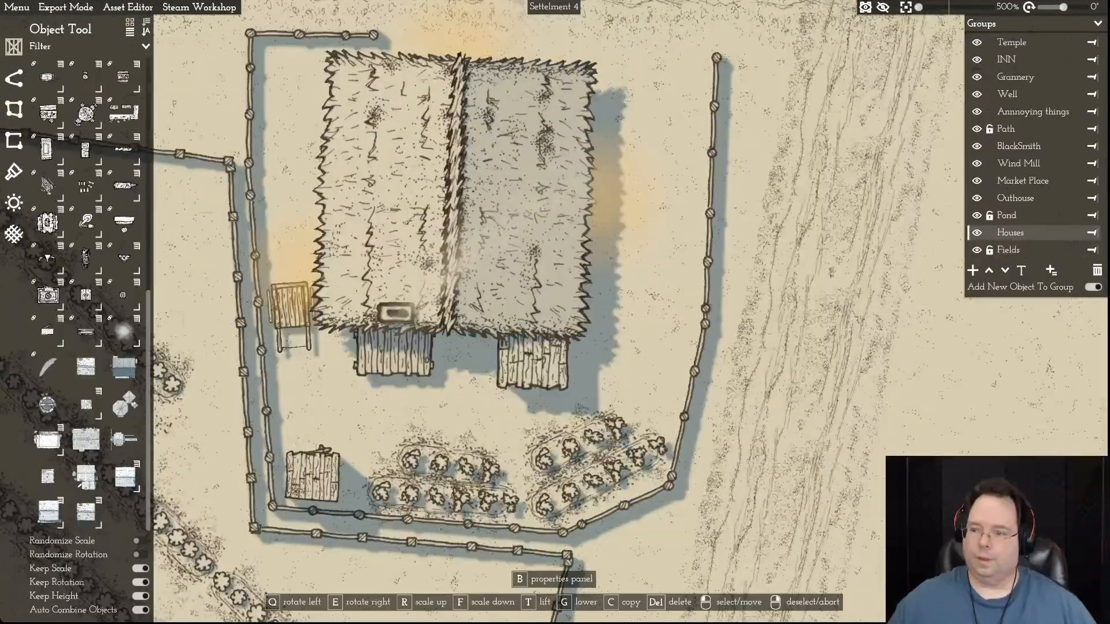
pyautogui.rightClick(294, 316)
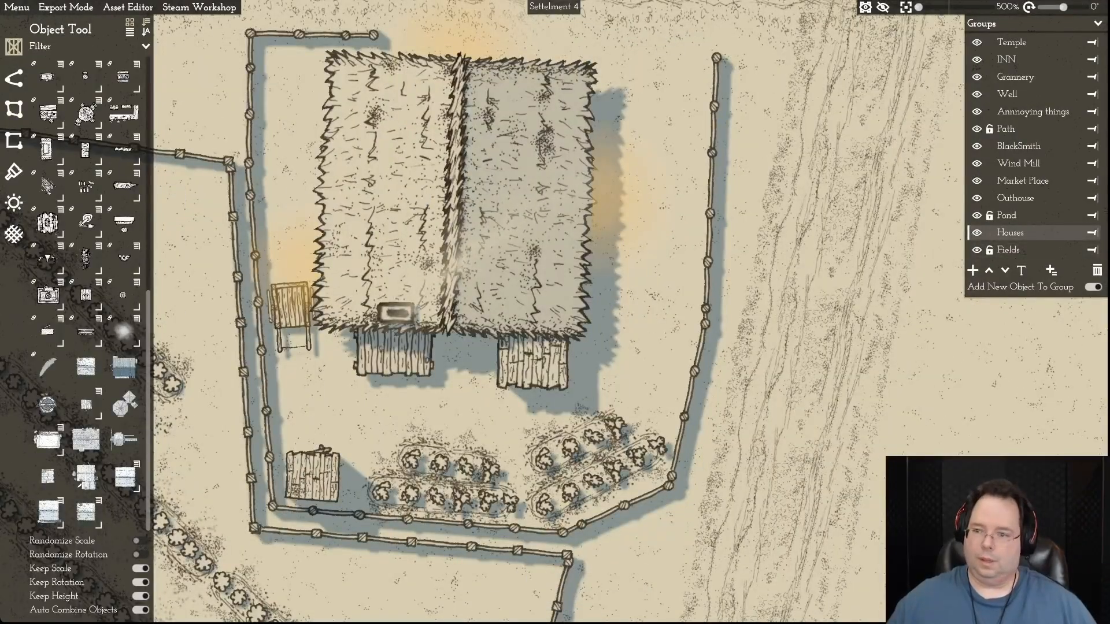
# - Hide the Houses group and add the yard's southwestern wooden outhouse and the farmhouse's two plank porch roofs to it
pyautogui.click(977, 233)
pyautogui.click(312, 477)
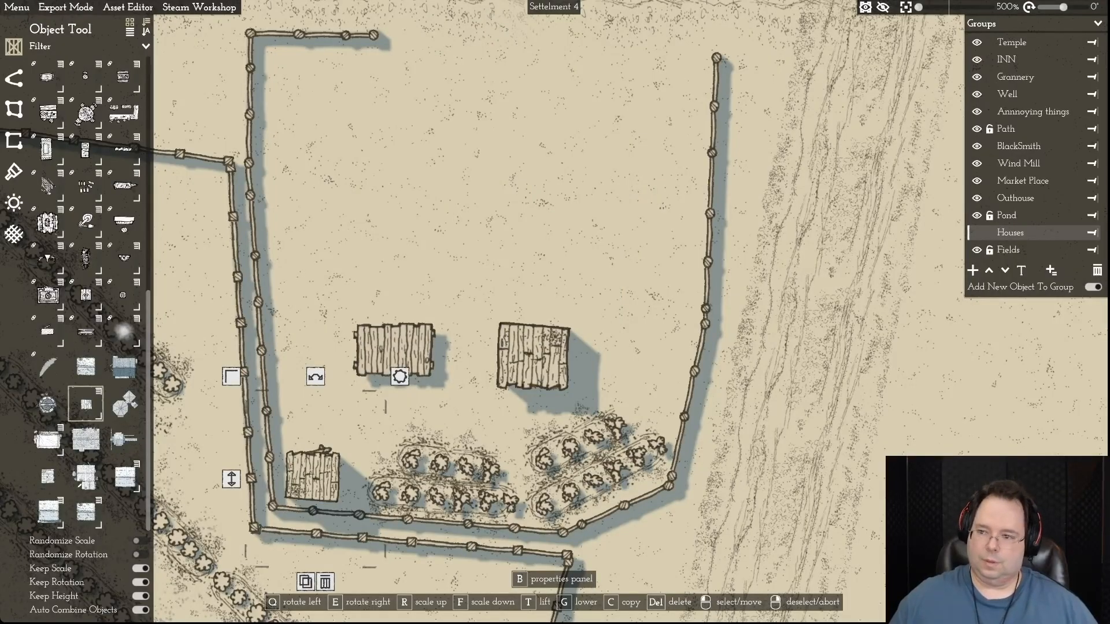
pyautogui.press('Delete')
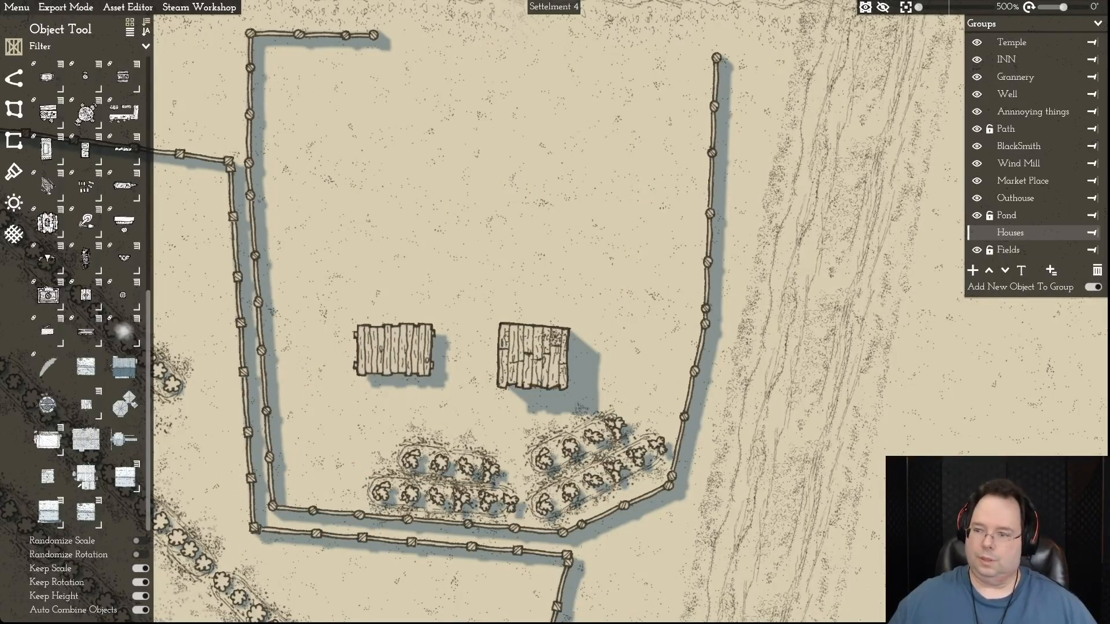
pyautogui.click(393, 350)
pyautogui.press('Delete')
pyautogui.click(533, 356)
pyautogui.press('Delete')
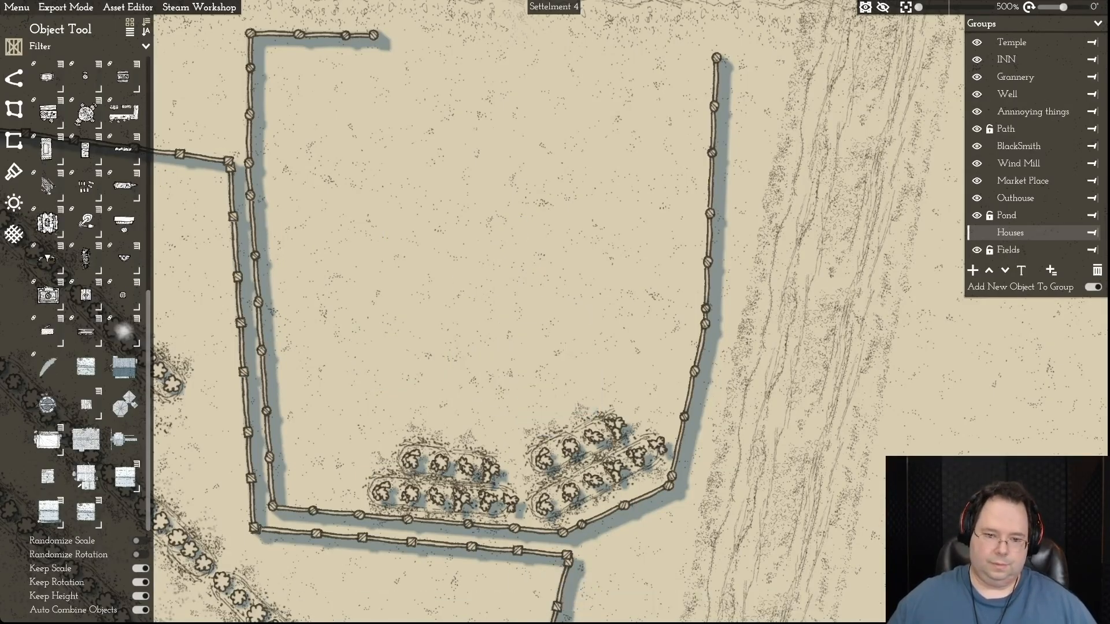
# - Add the four crop rows in the southern part of the farmhouse yard to the Houses group
pyautogui.click(14, 78)
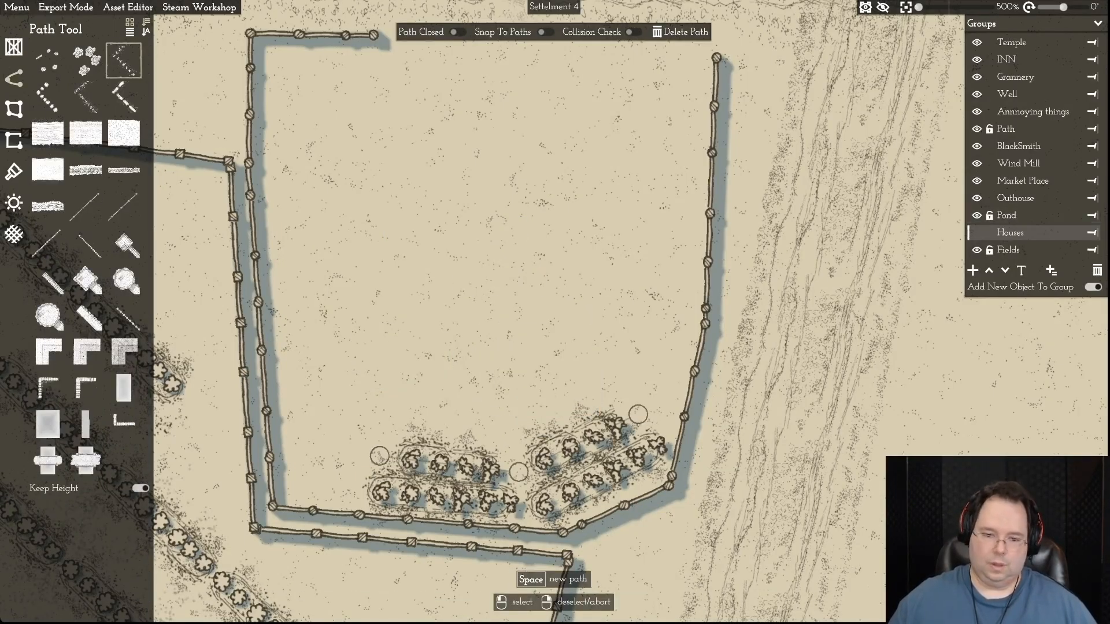
pyautogui.press('Delete')
pyautogui.click(445, 497)
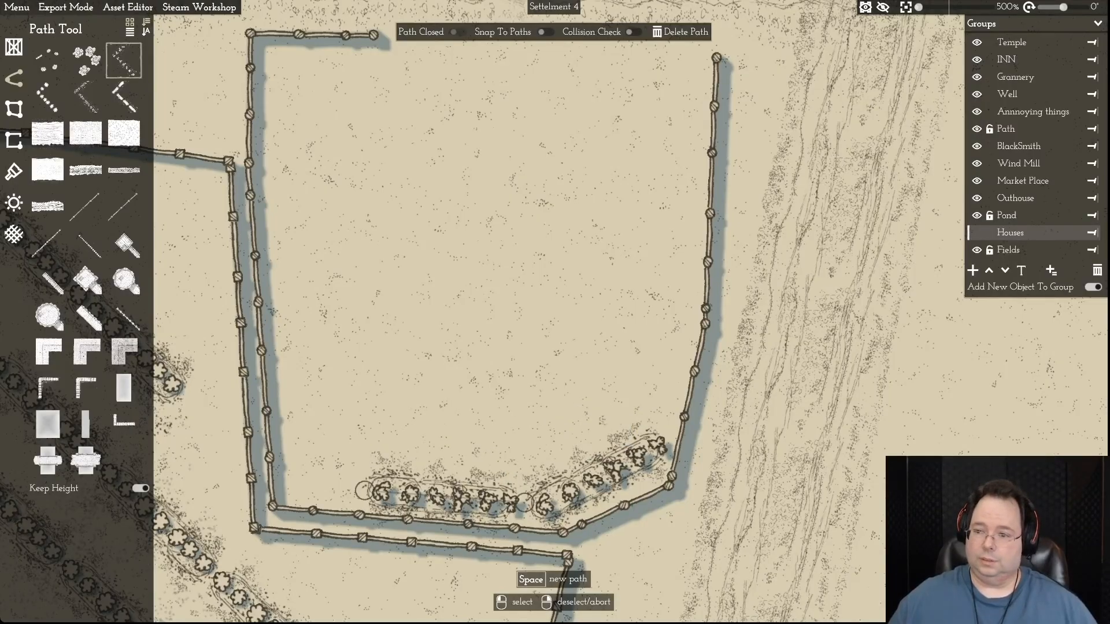
pyautogui.press('Delete')
pyautogui.click(595, 479)
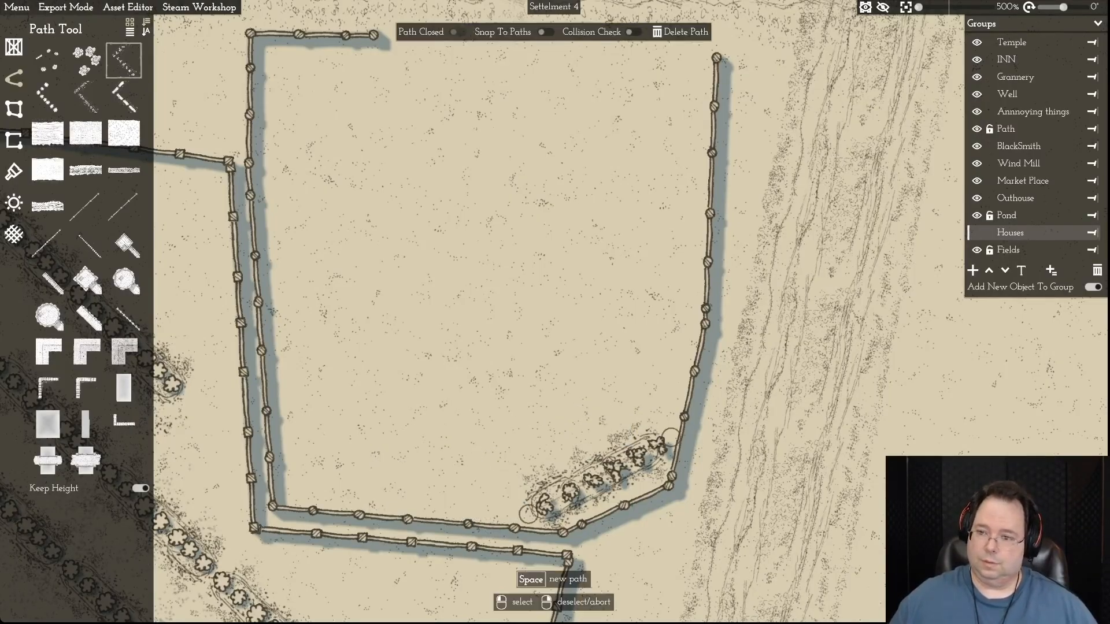
pyautogui.press('Delete')
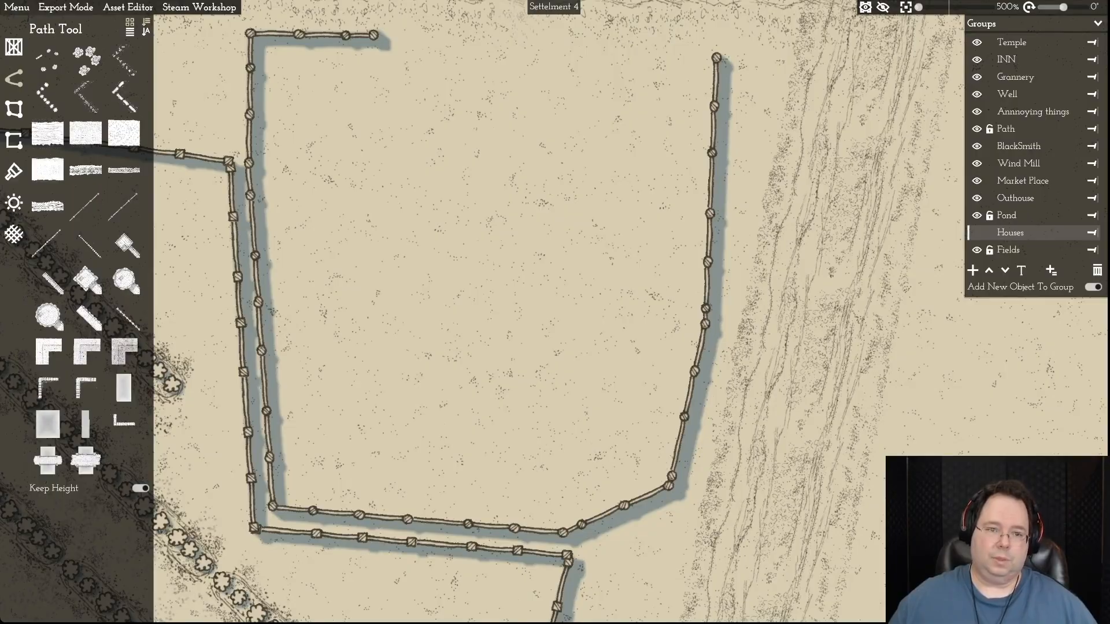
# - Add the farmhouse yard's inner fence to the Houses group and show the group again
pyautogui.click(603, 515)
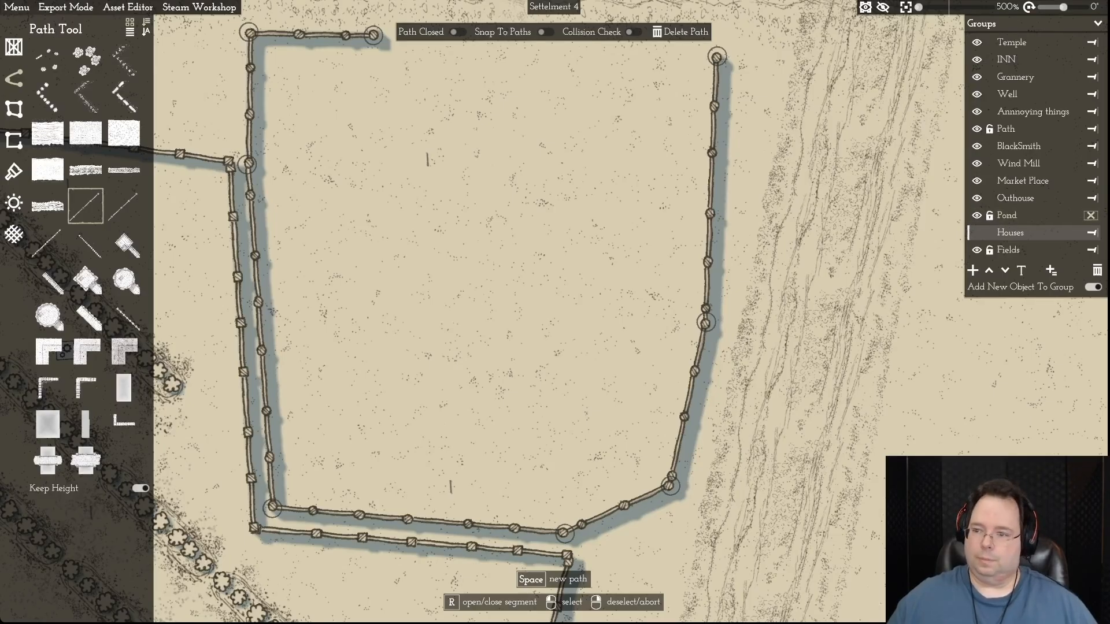
pyautogui.click(1092, 233)
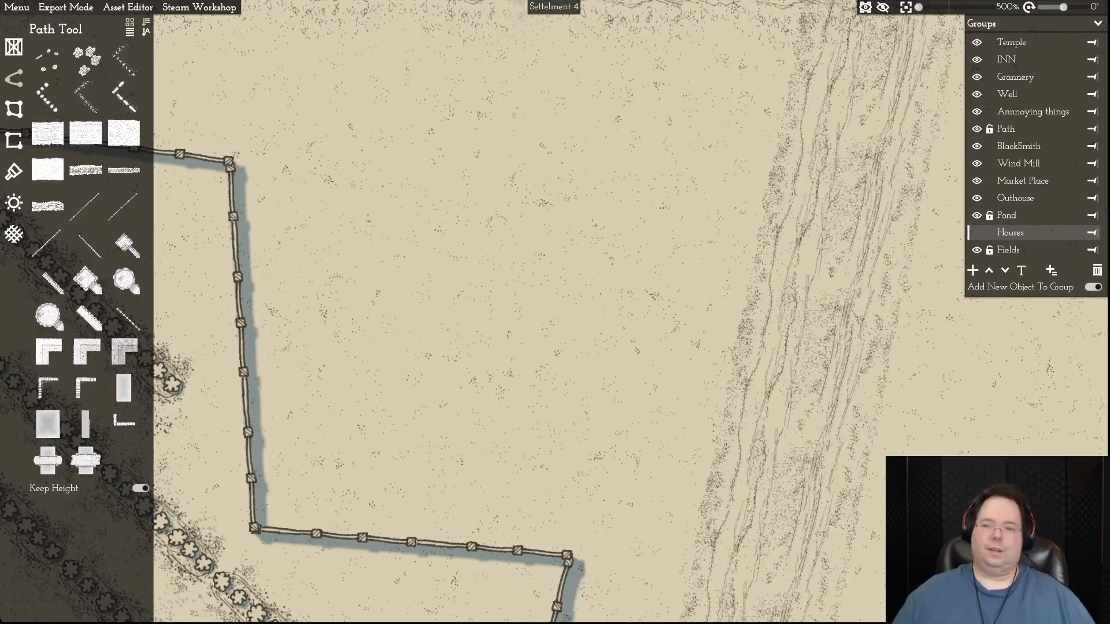
pyautogui.press('a')
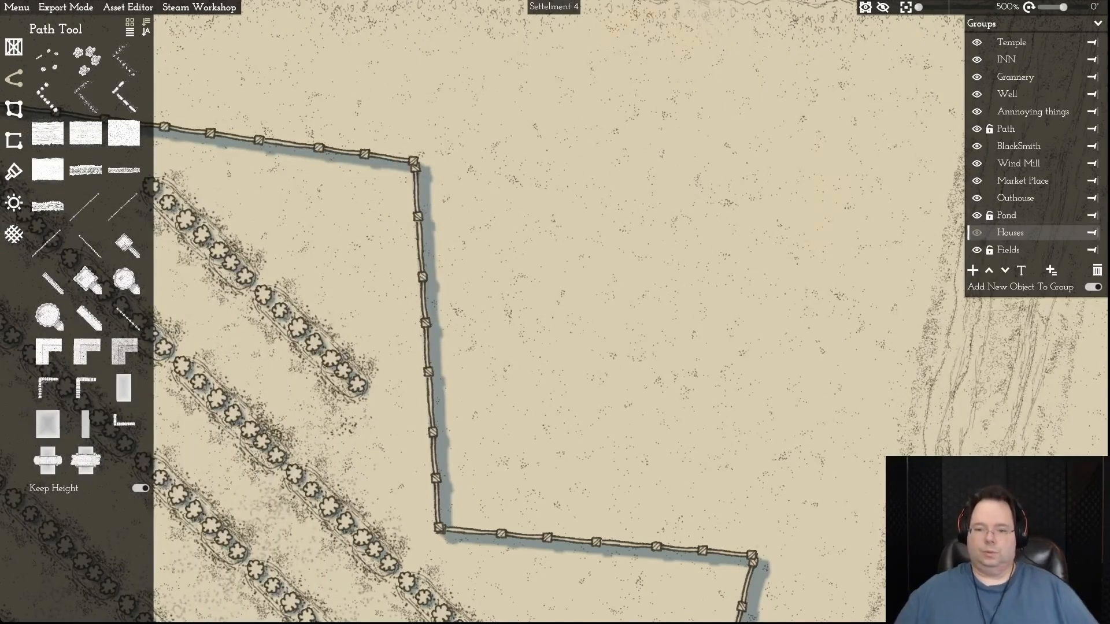
pyautogui.click(976, 233)
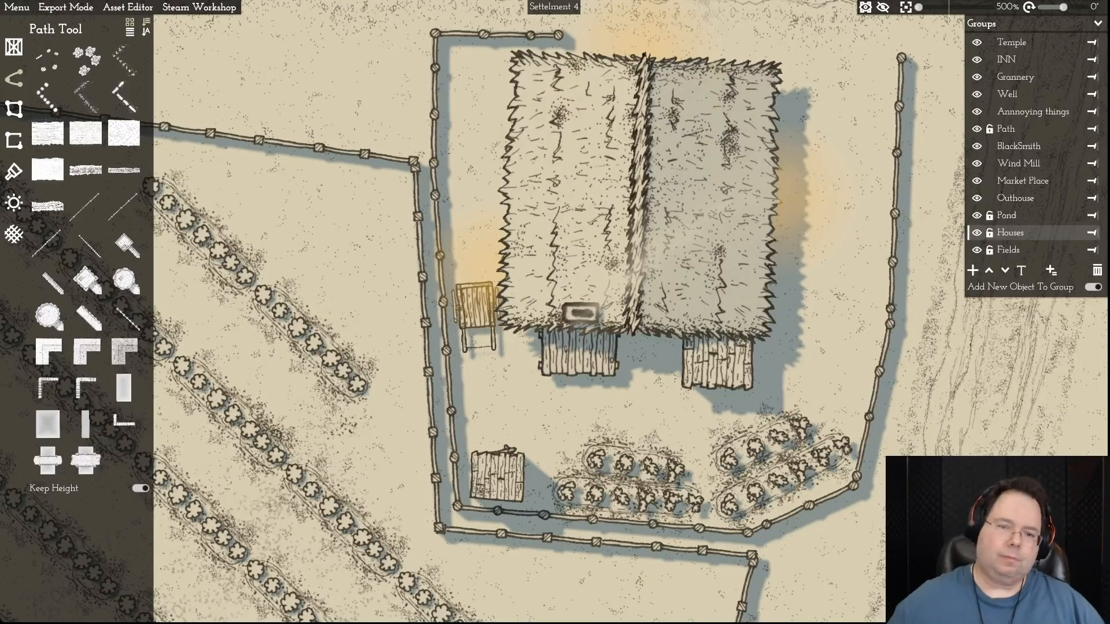
# - Open the field border segment along the yard's western fence and move the field's northern corner point onto that fence
pyautogui.press('w')
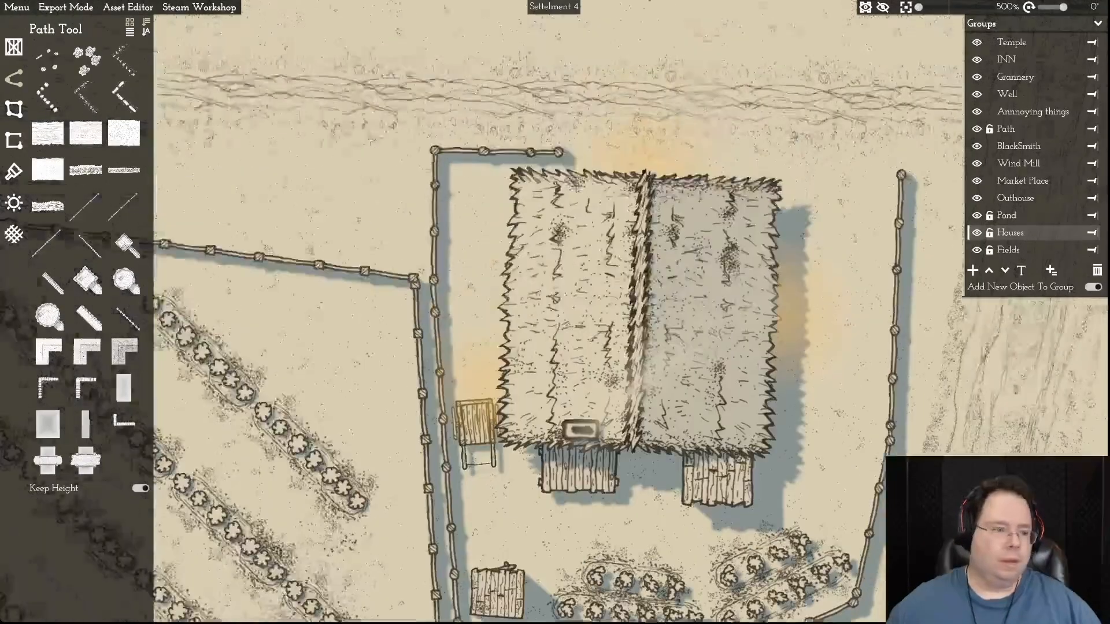
pyautogui.click(415, 312)
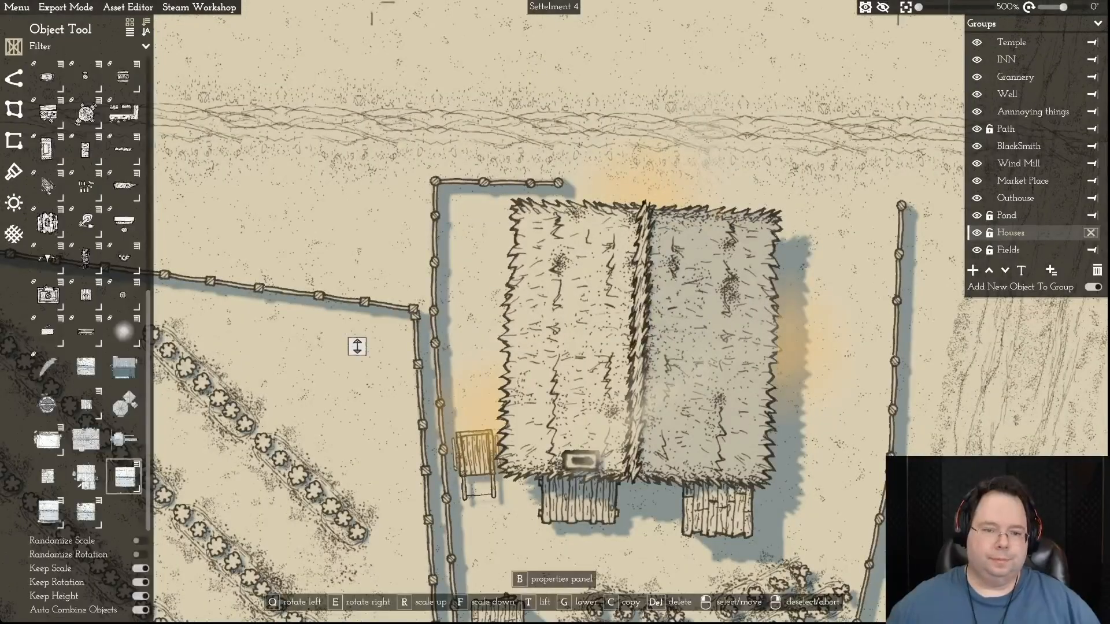
pyautogui.click(415, 309)
pyautogui.press('s')
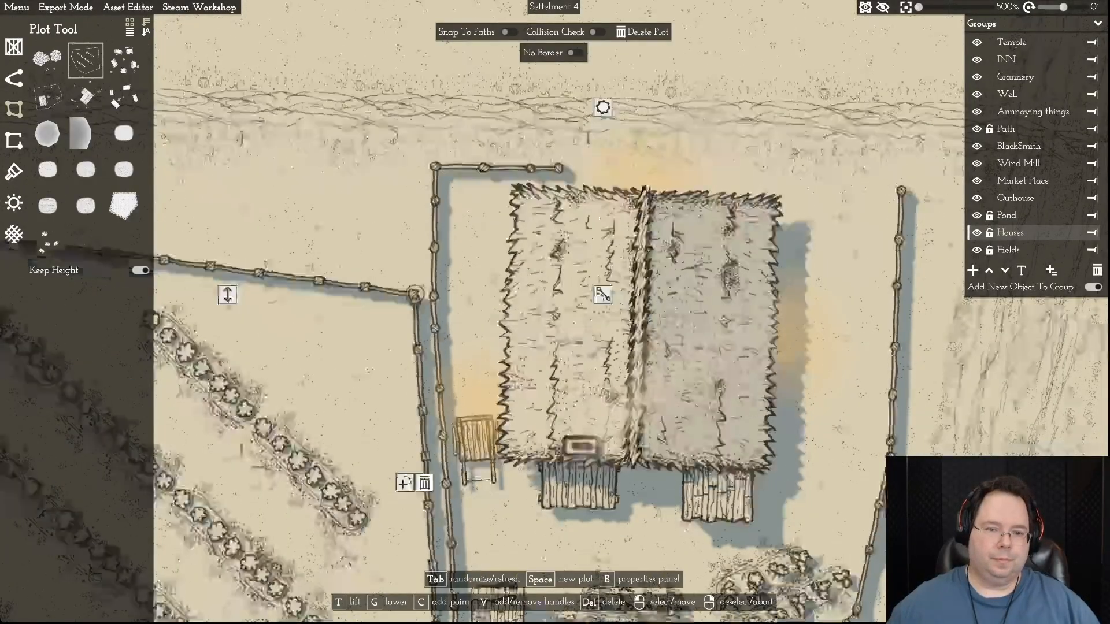
pyautogui.press('r')
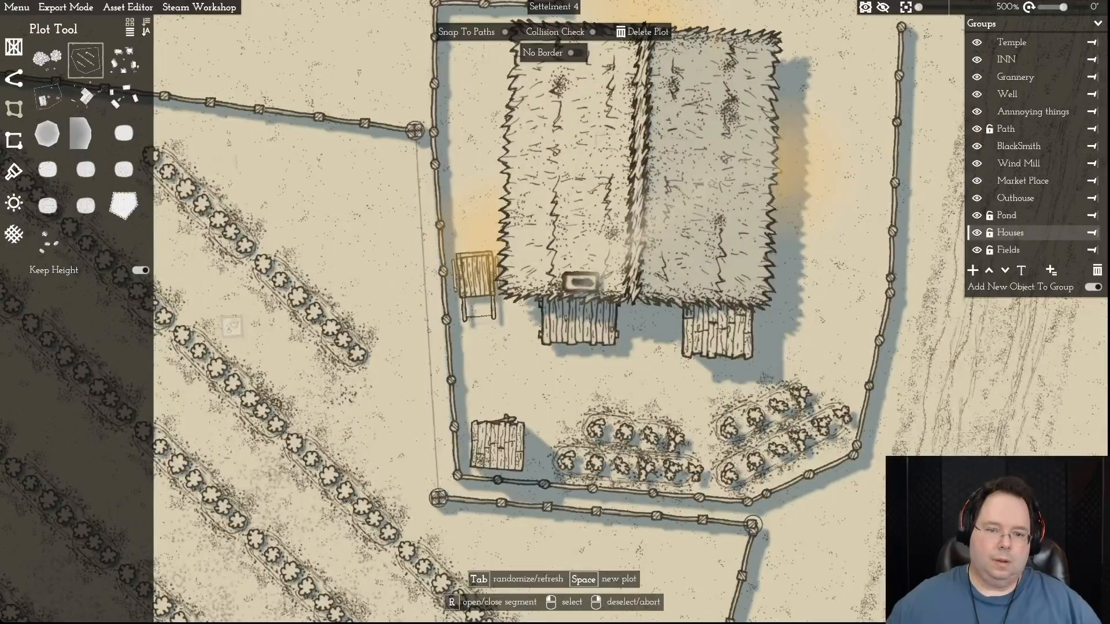
pyautogui.press('w')
pyautogui.moveTo(414, 266); pyautogui.dragTo(435, 267)
# - Open the field border segment along the yard's southern fence and move its western corner point onto the fence's southwest corner
pyautogui.press('s')
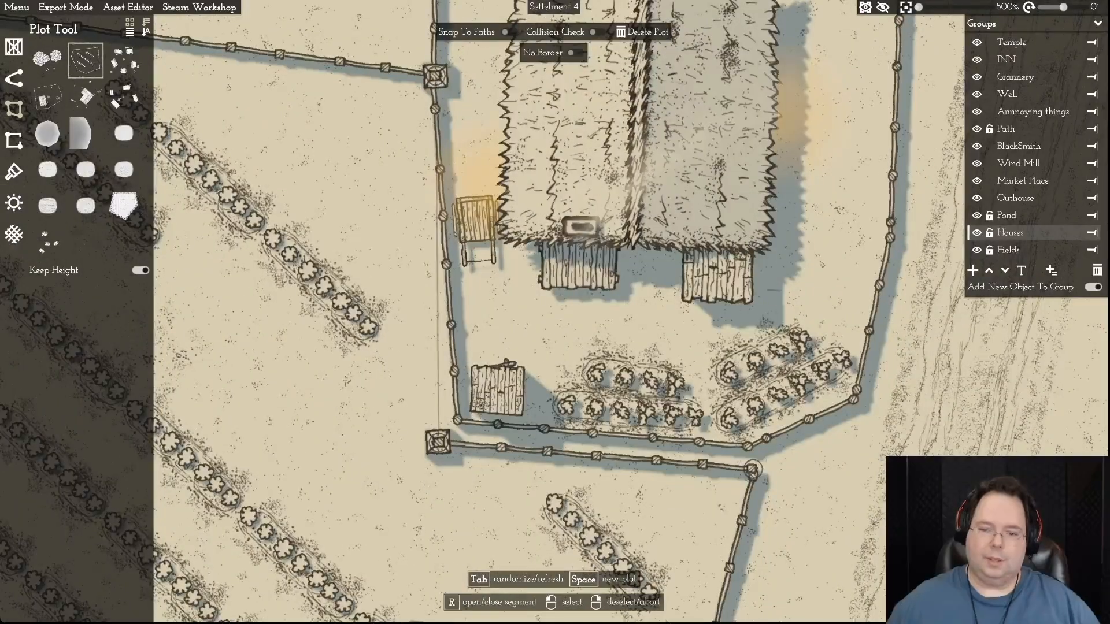
pyautogui.press('s')
pyautogui.press('r')
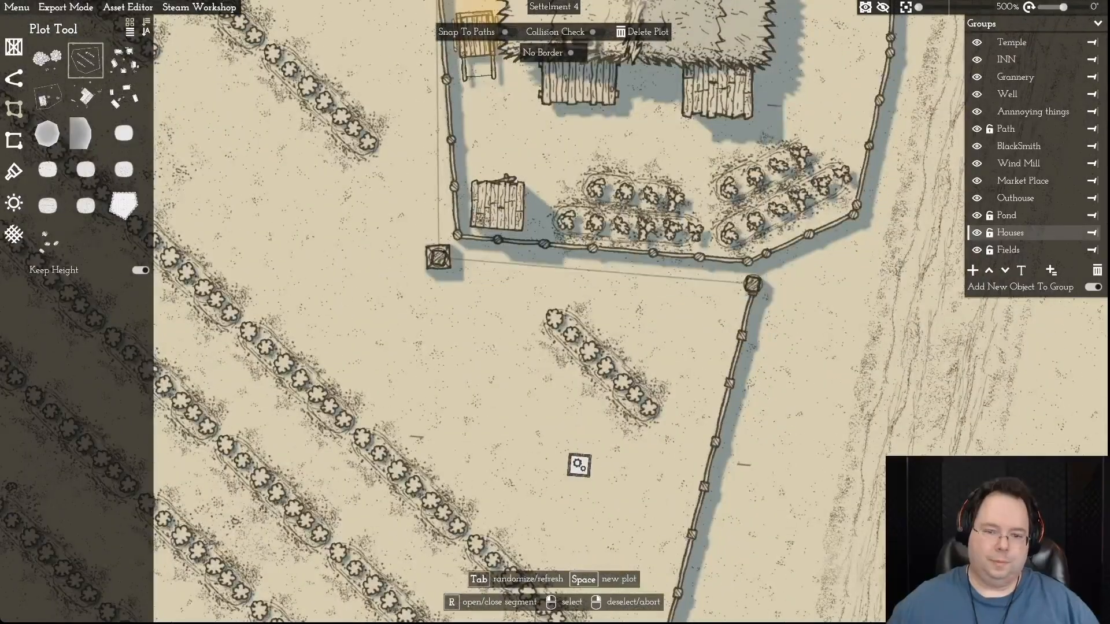
pyautogui.press('w')
pyautogui.moveTo(438, 362); pyautogui.dragTo(457, 340)
pyautogui.rightClick(457, 339)
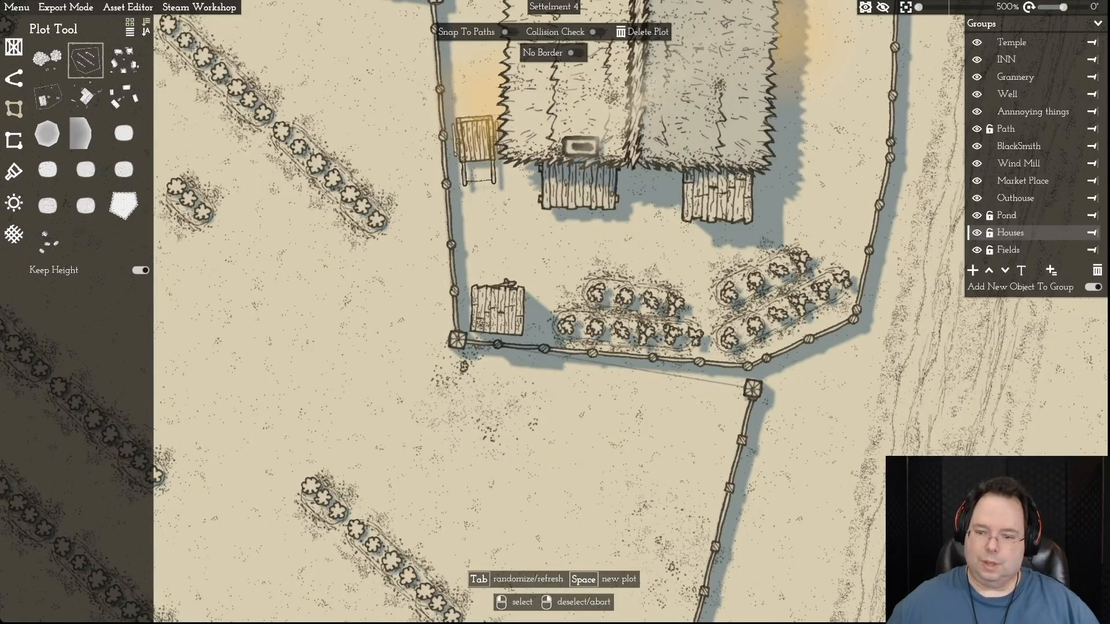
# - Move the field border's corner point southeast of the yard onto the southern bend of the yard fence
pyautogui.click(752, 389)
pyautogui.moveTo(753, 389); pyautogui.dragTo(747, 366)
pyautogui.rightClick(748, 366)
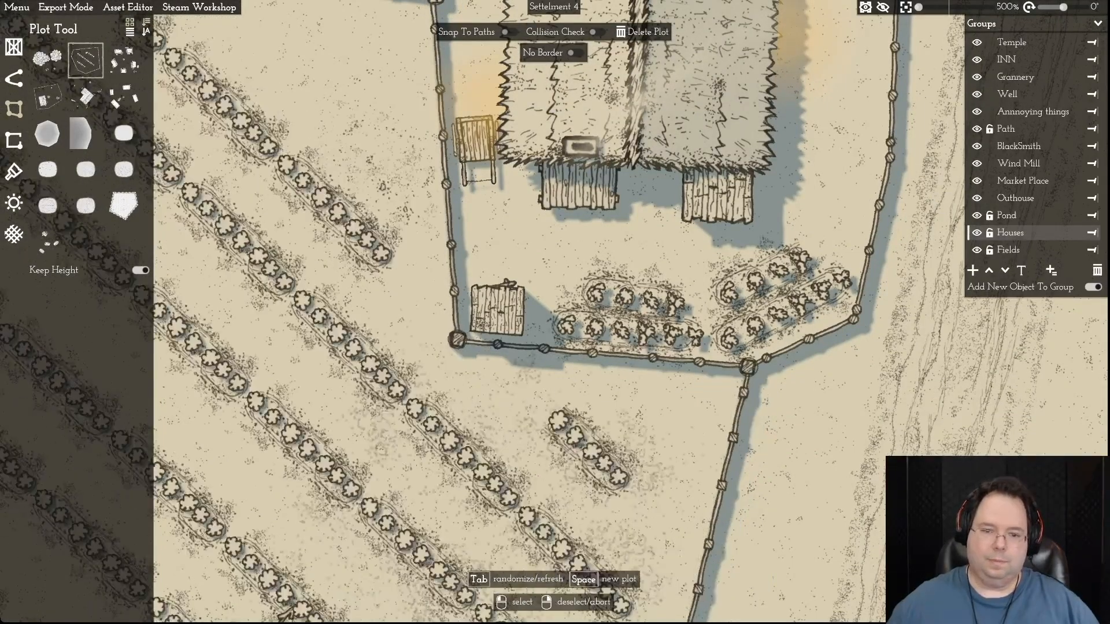
# - Check the joined field border around the farmhouse yard from a wider view and save the map
pyautogui.click(581, 530)
pyautogui.scroll(-10, 537, 430)
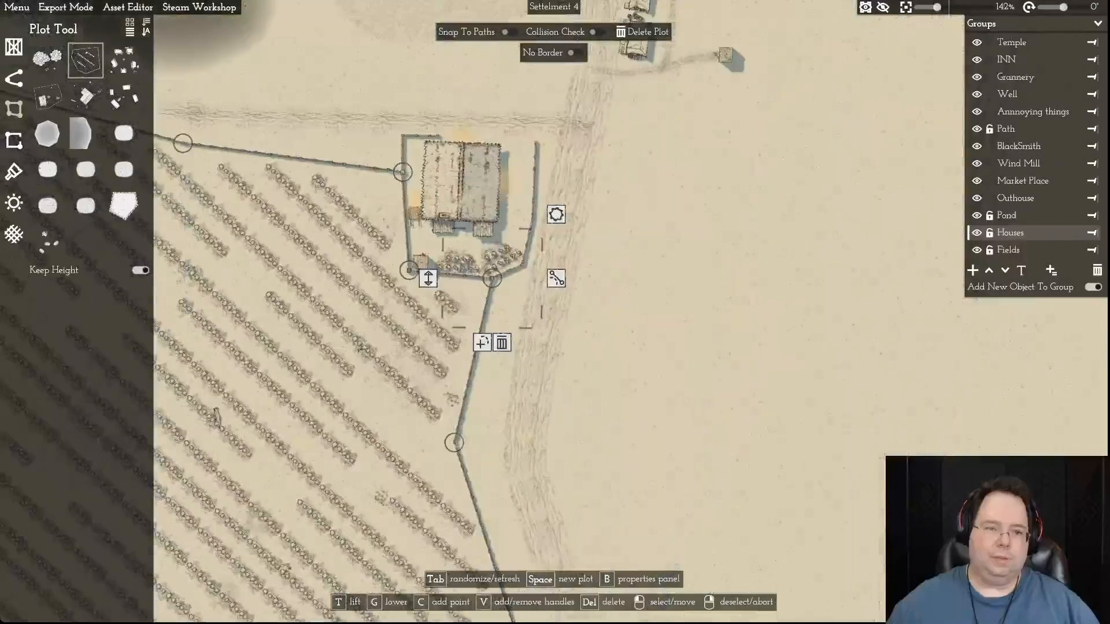
pyautogui.press('d')
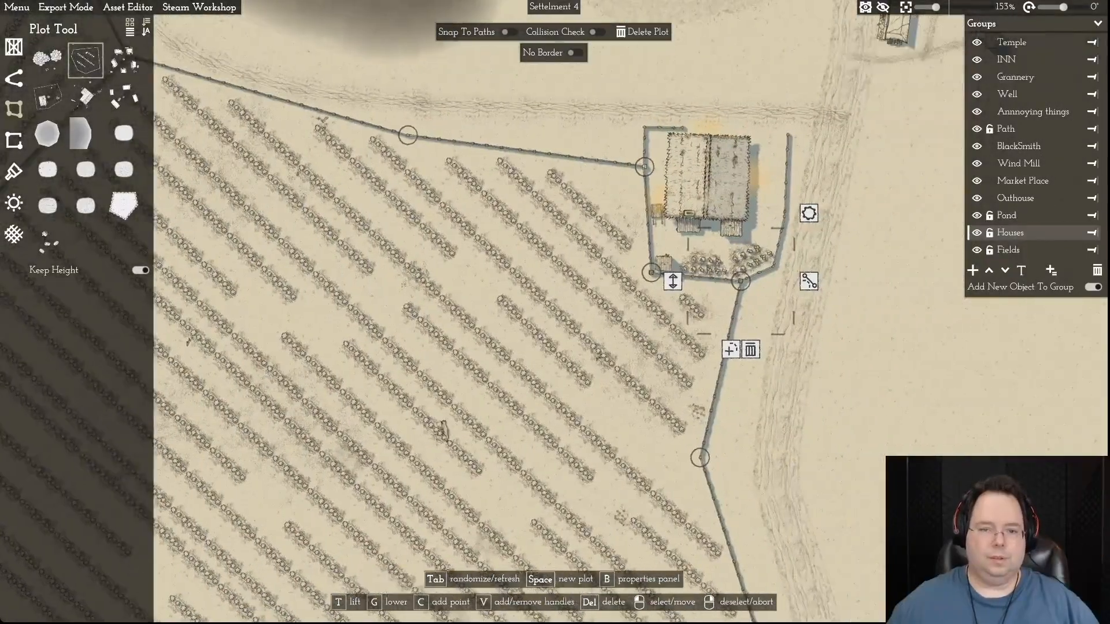
pyautogui.press('w')
pyautogui.press('a')
pyautogui.scroll(-6, 838, 295)
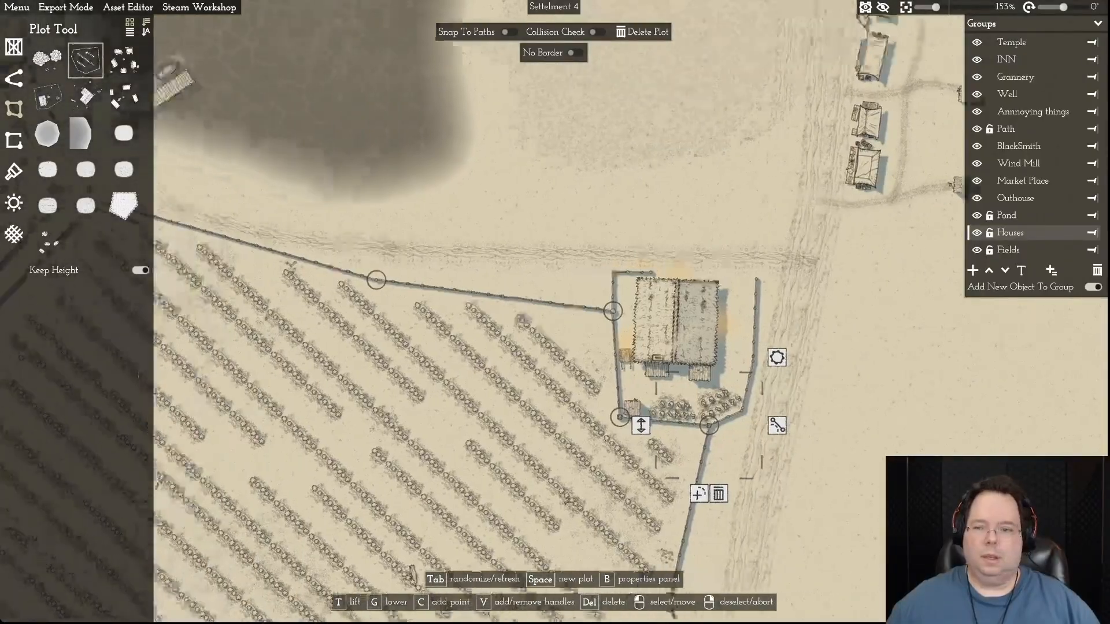
pyautogui.scroll(-3, 518, 267)
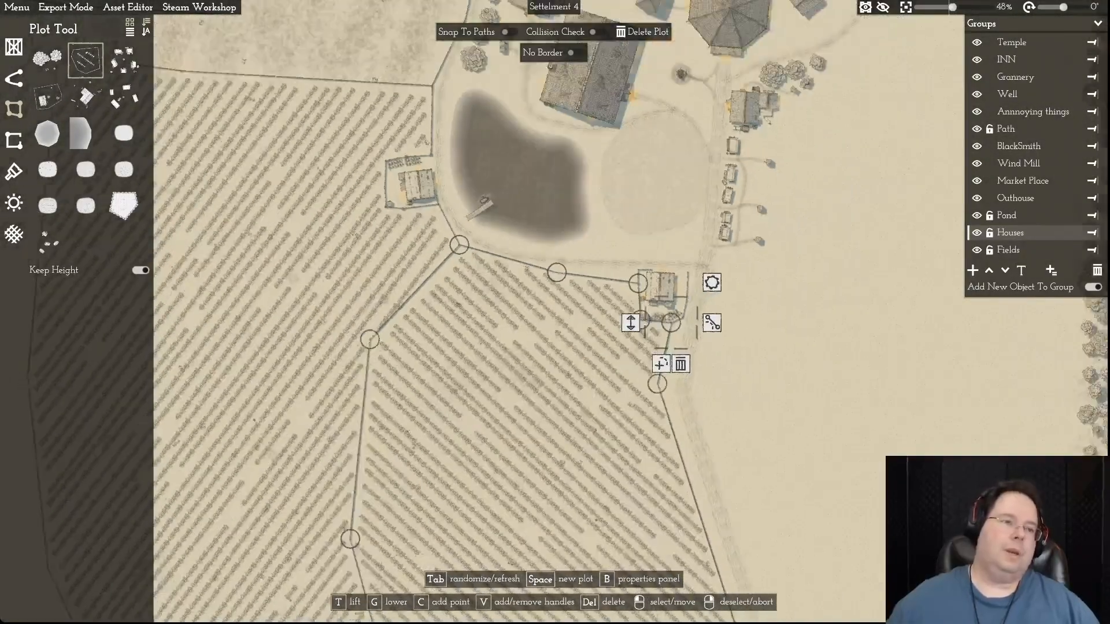
pyautogui.click(16, 7)
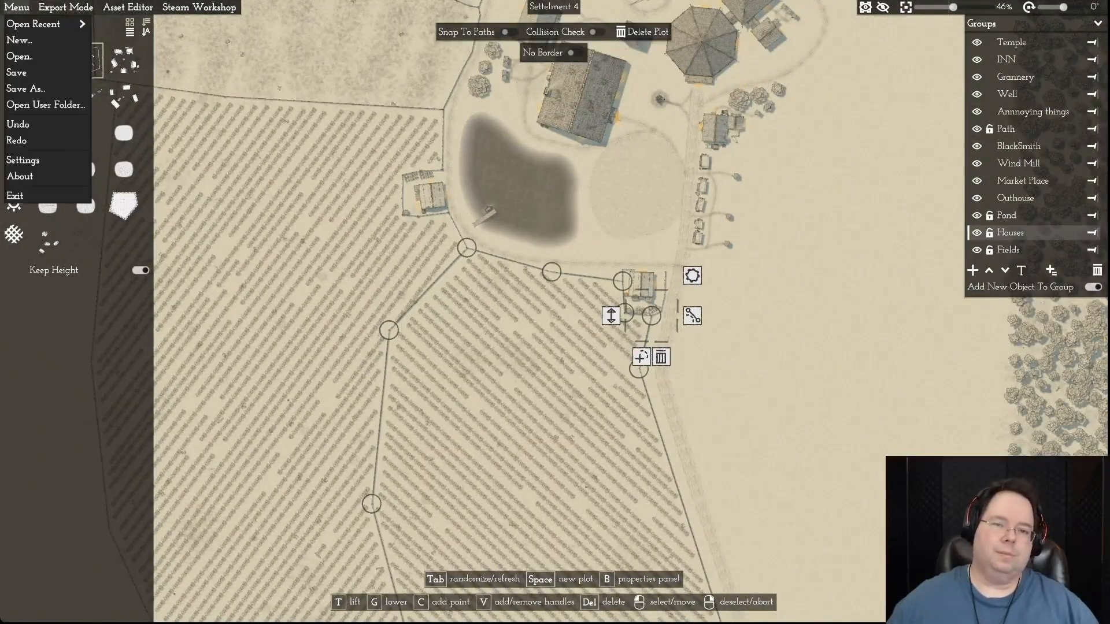
pyautogui.click(34, 72)
# - Examine the whole settlement with its surrounding fields, village centre and eastern forest from a wide view
pyautogui.scroll(-3, 450, 502)
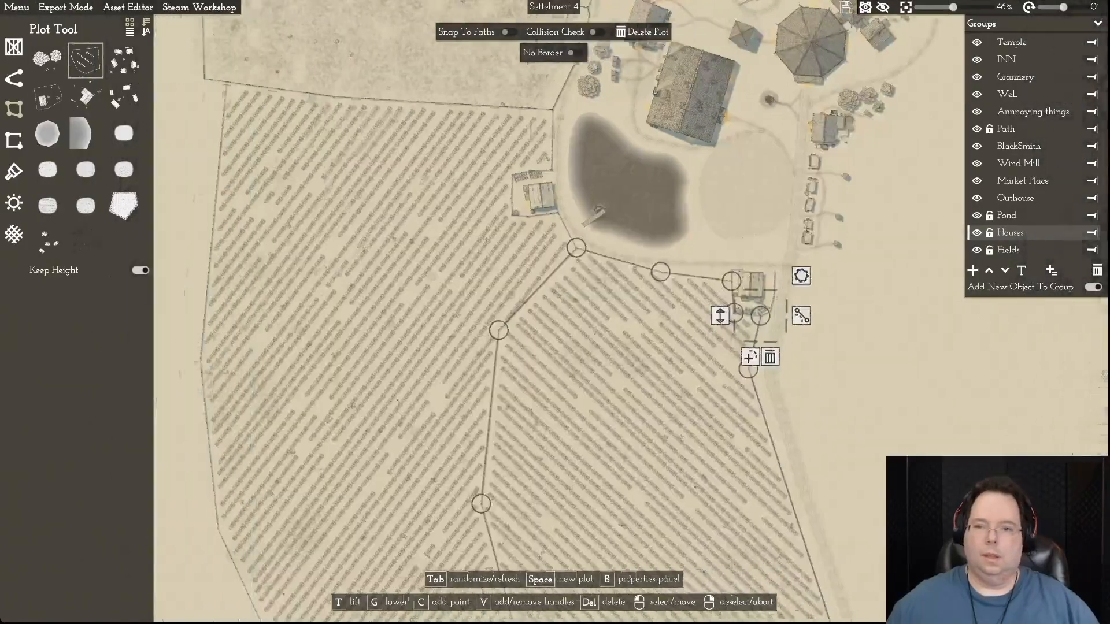
pyautogui.press('d')
pyautogui.press('w')
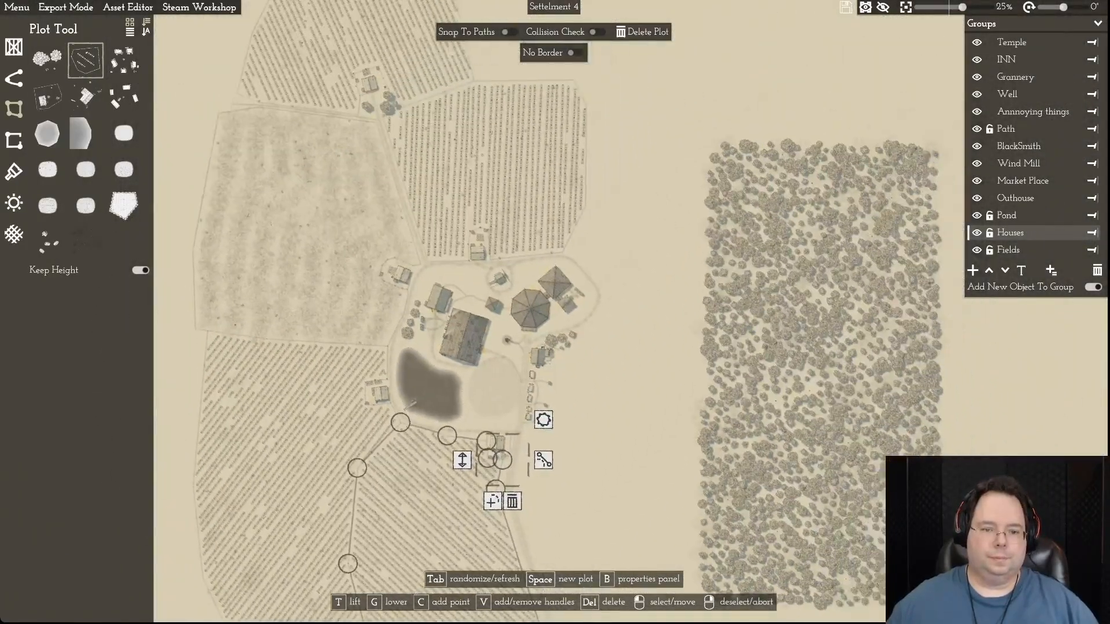
pyautogui.press('s')
pyautogui.press('s')
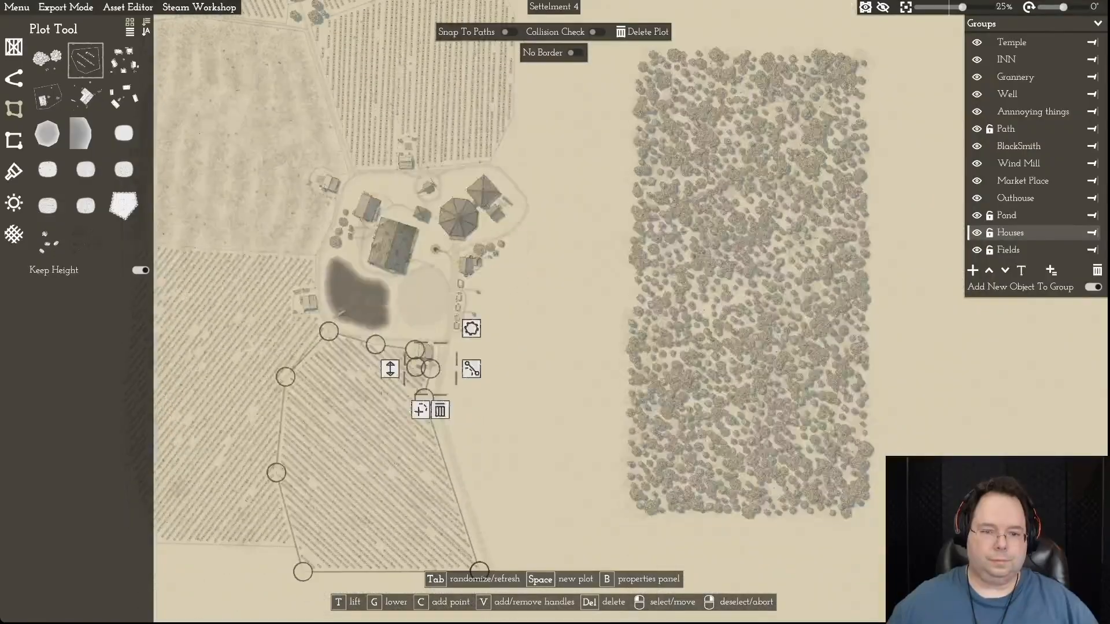
pyautogui.press('w')
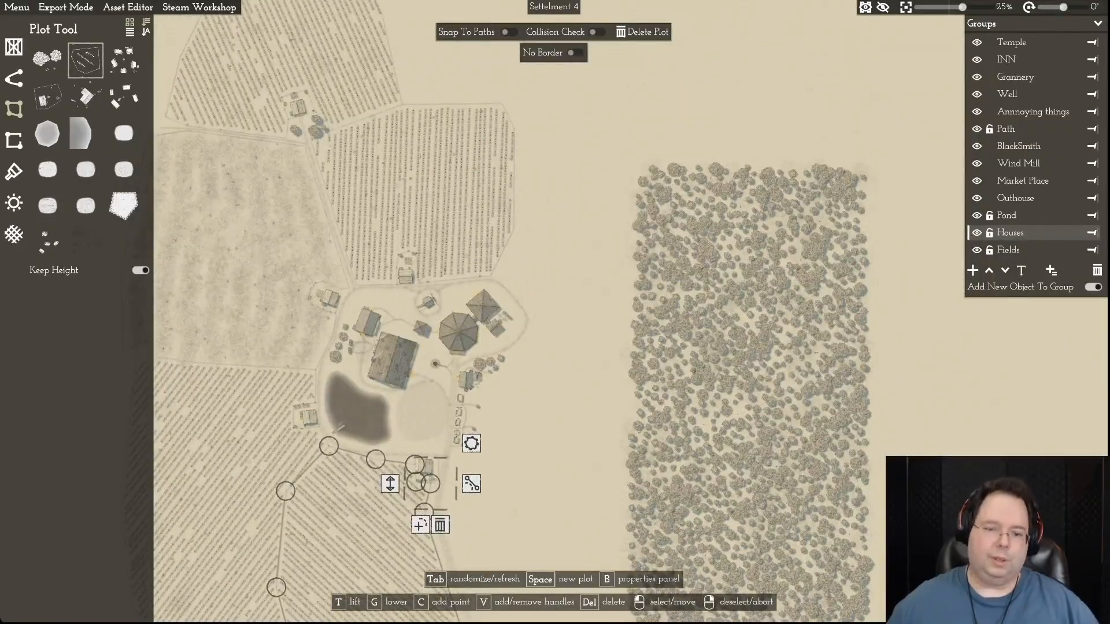
pyautogui.scroll(5, 531, 352)
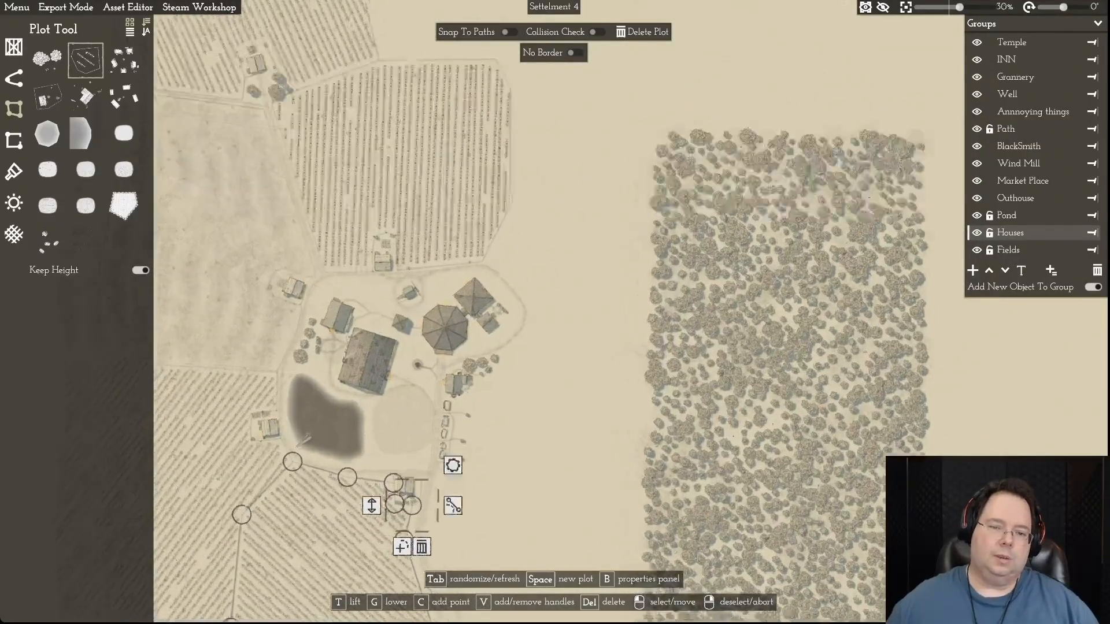
pyautogui.scroll(-1, 532, 341)
pyautogui.press('a')
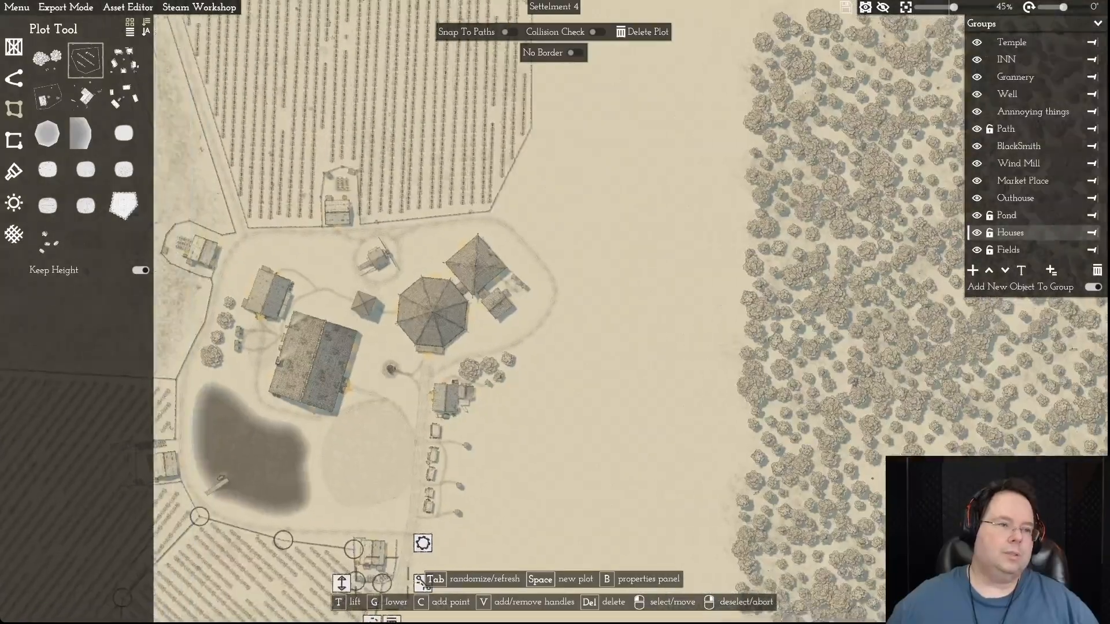
# - Choose the large tree object and place one between the big hall and the octagonal temple building, just north of the well
pyautogui.press('1')
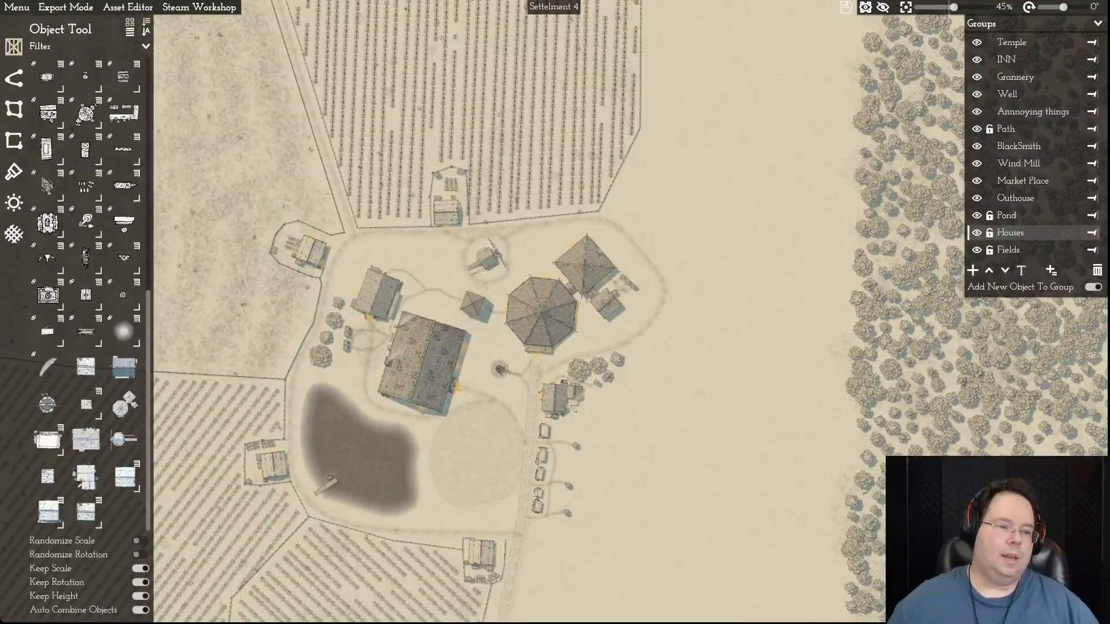
pyautogui.moveTo(148, 324); pyautogui.dragTo(148, 69)
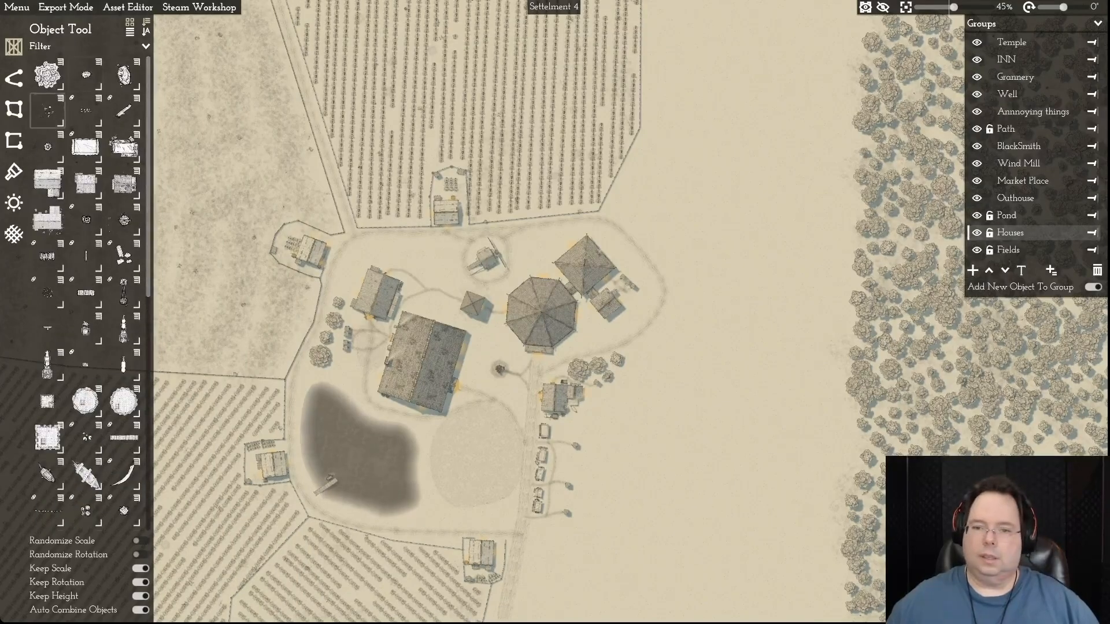
pyautogui.click(48, 75)
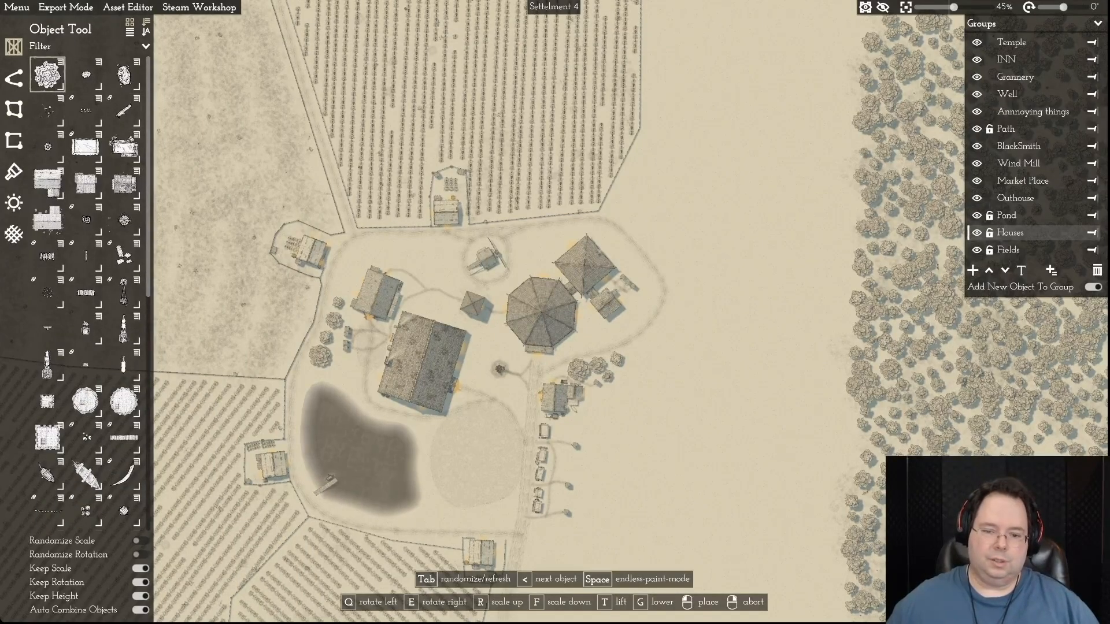
pyautogui.scroll(5, 509, 390)
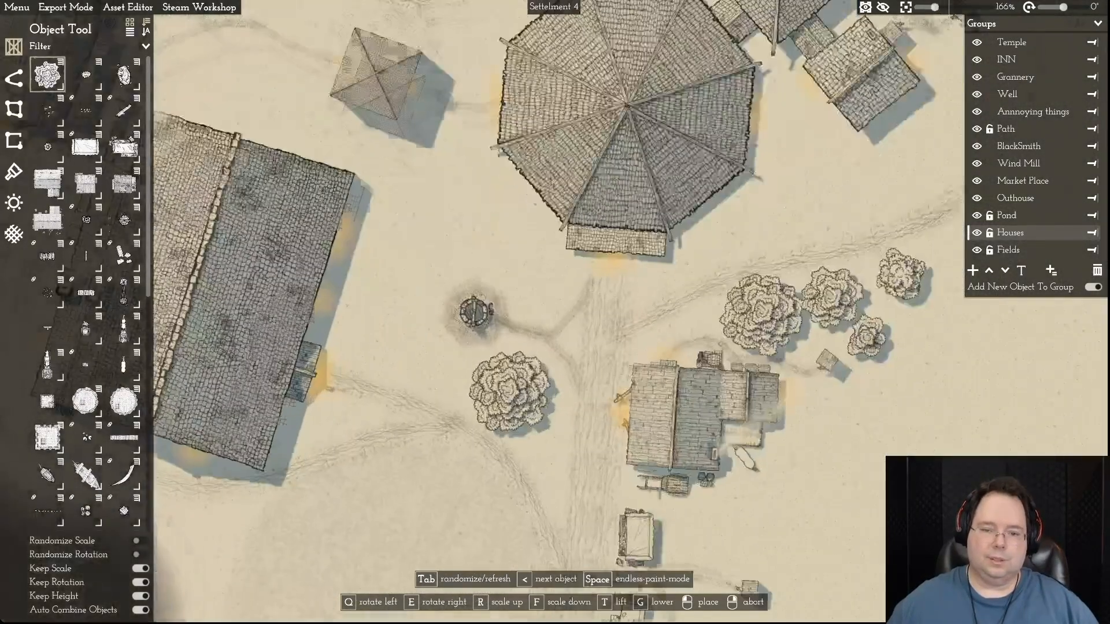
pyautogui.scroll(-2, 509, 390)
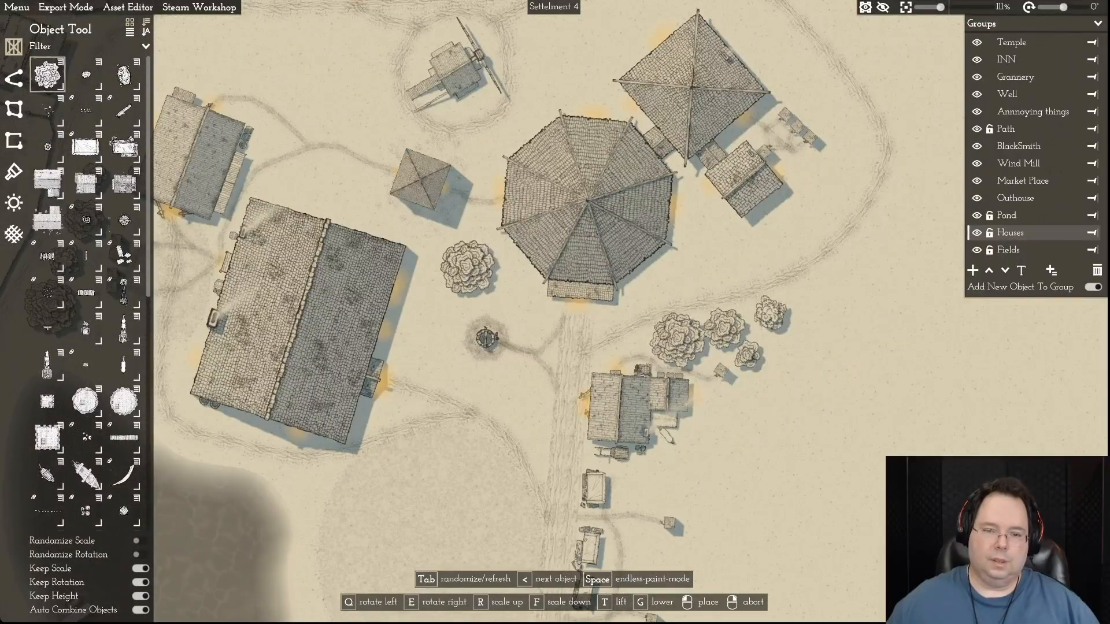
pyautogui.click(460, 272)
# - Place five trees around the eastern side of the temple complex, inside the curved path
pyautogui.click(717, 253)
pyautogui.click(828, 182)
pyautogui.click(847, 144)
pyautogui.click(824, 102)
pyautogui.click(790, 64)
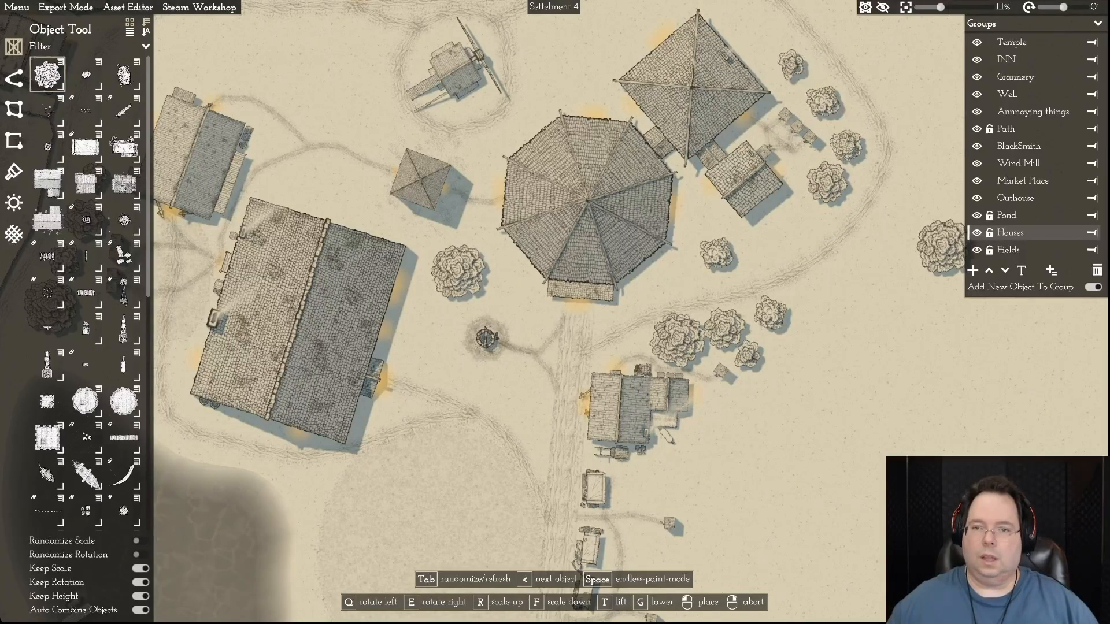
# - Place a large tree north of the village's northwestern house and a smaller one between the big hall and the small square building
pyautogui.press('d')
pyautogui.press('w')
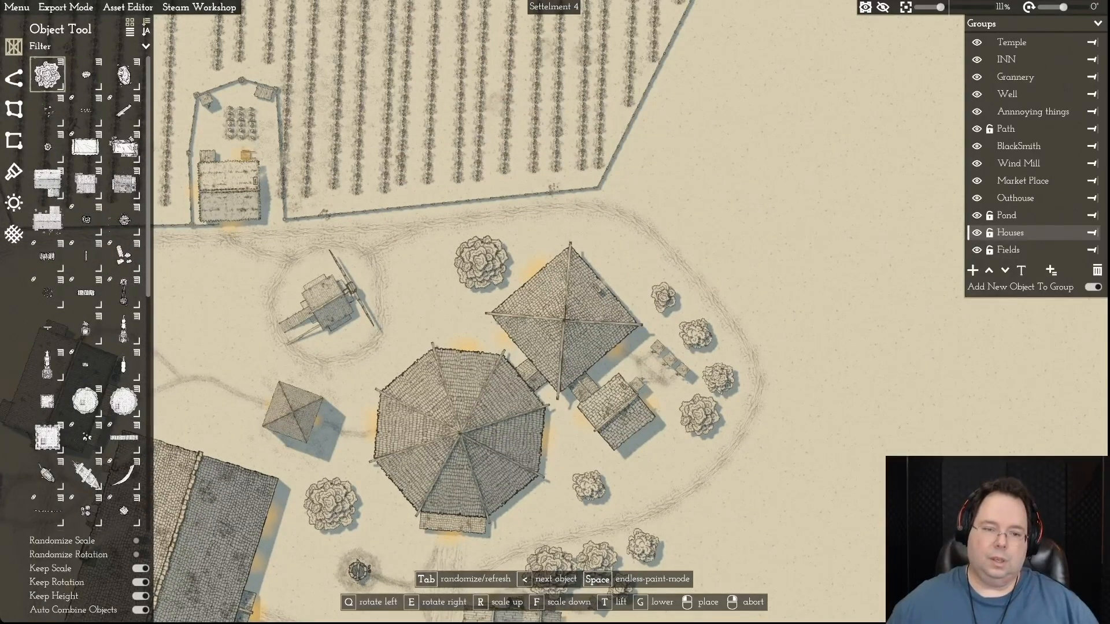
pyautogui.press('a')
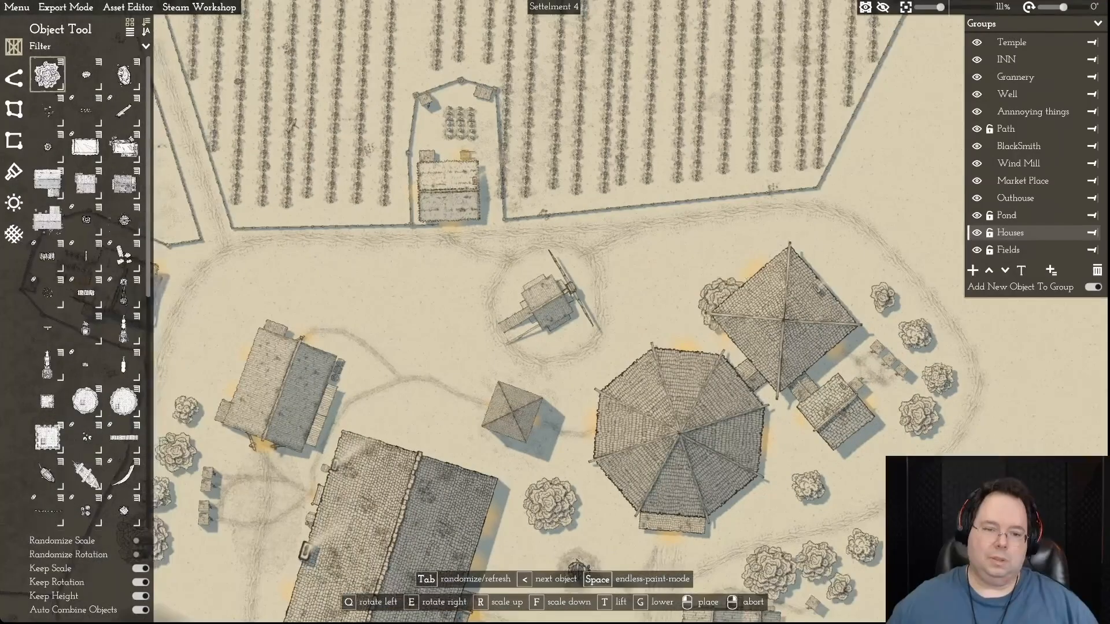
pyautogui.press('a')
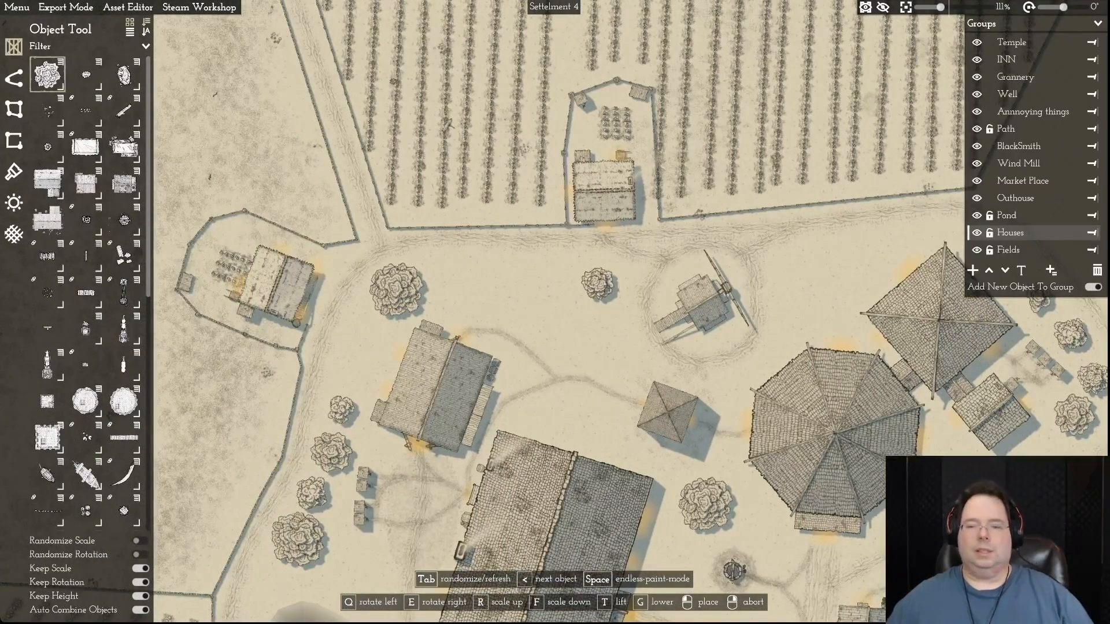
pyautogui.press('s')
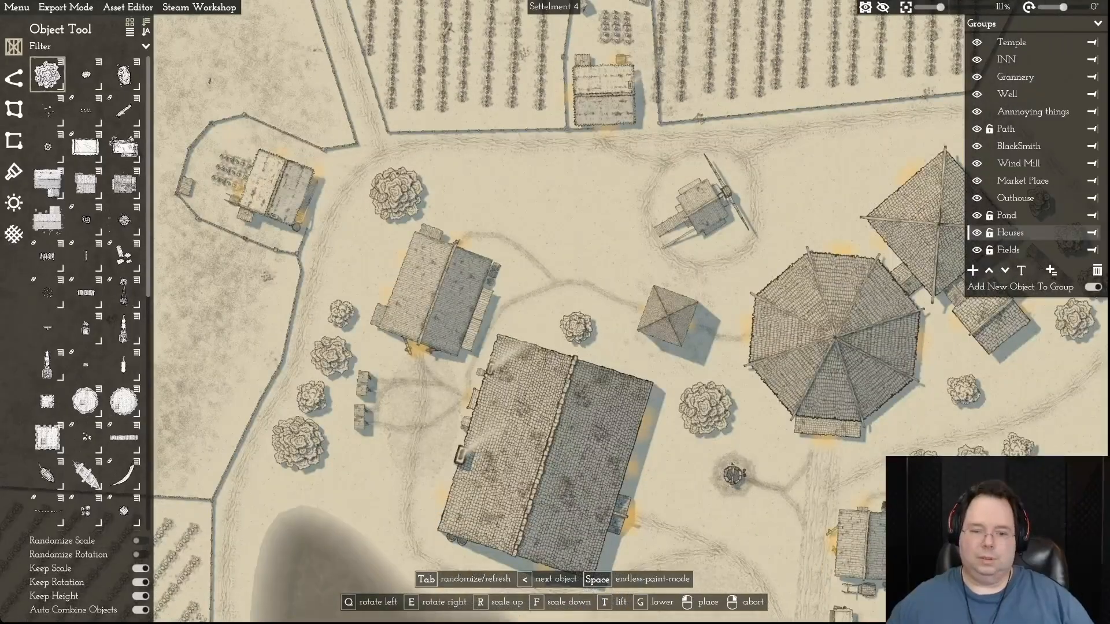
pyautogui.press('s')
pyautogui.press('s')
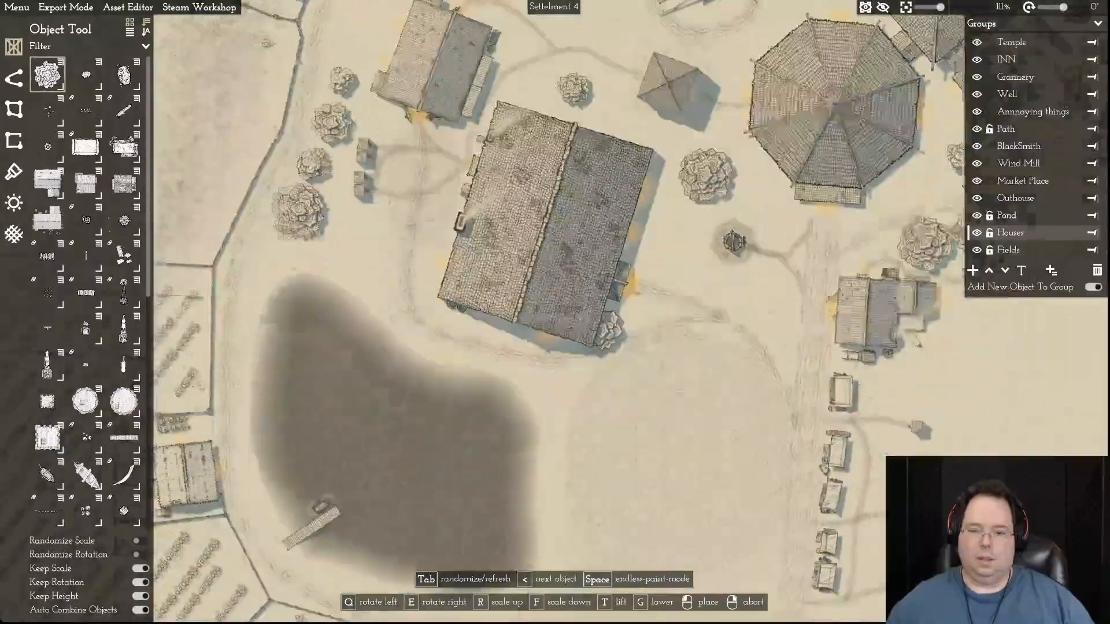
# - Place four trees in a row along the pond's eastern bank
pyautogui.click(553, 315)
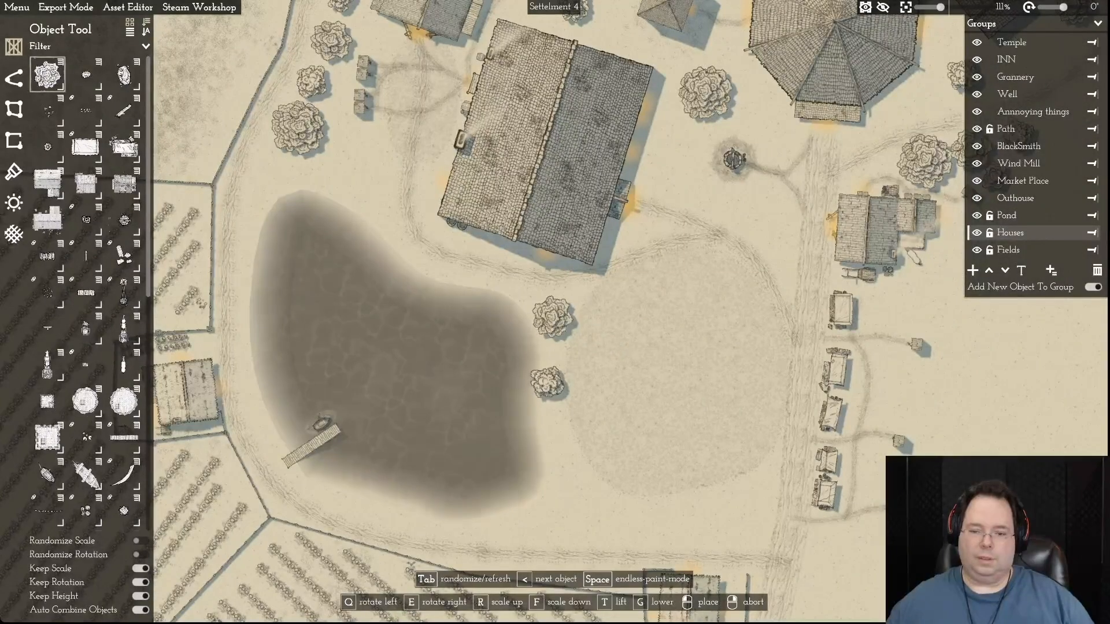
pyautogui.click(547, 381)
pyautogui.click(558, 431)
pyautogui.click(567, 488)
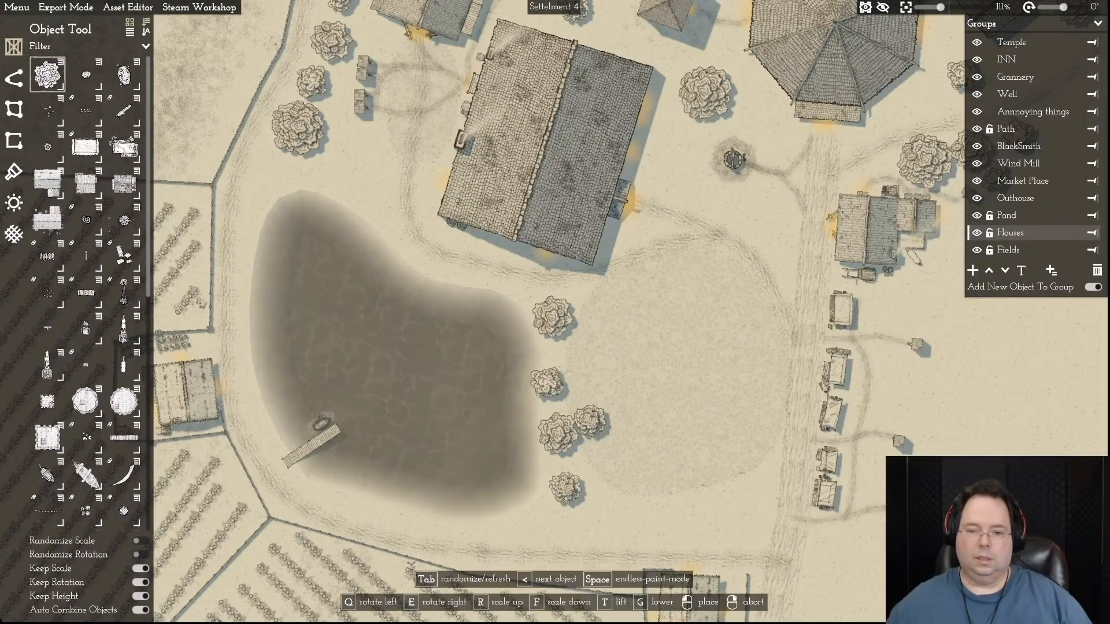
pyautogui.scroll(5, 592, 422)
pyautogui.scroll(9, 593, 422)
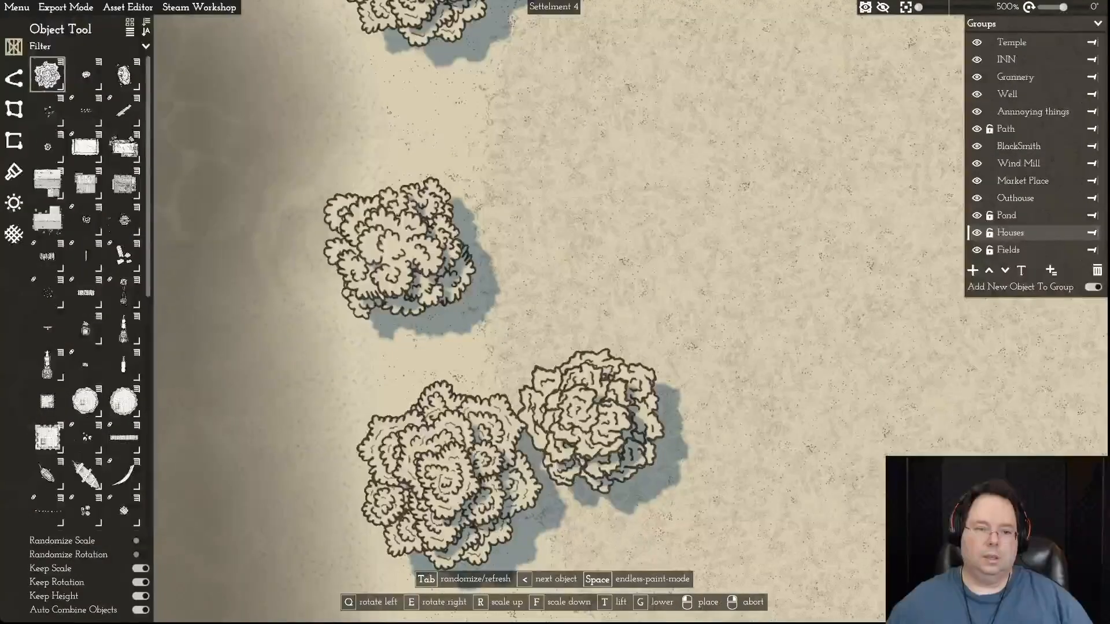
pyautogui.press('w')
pyautogui.press('a')
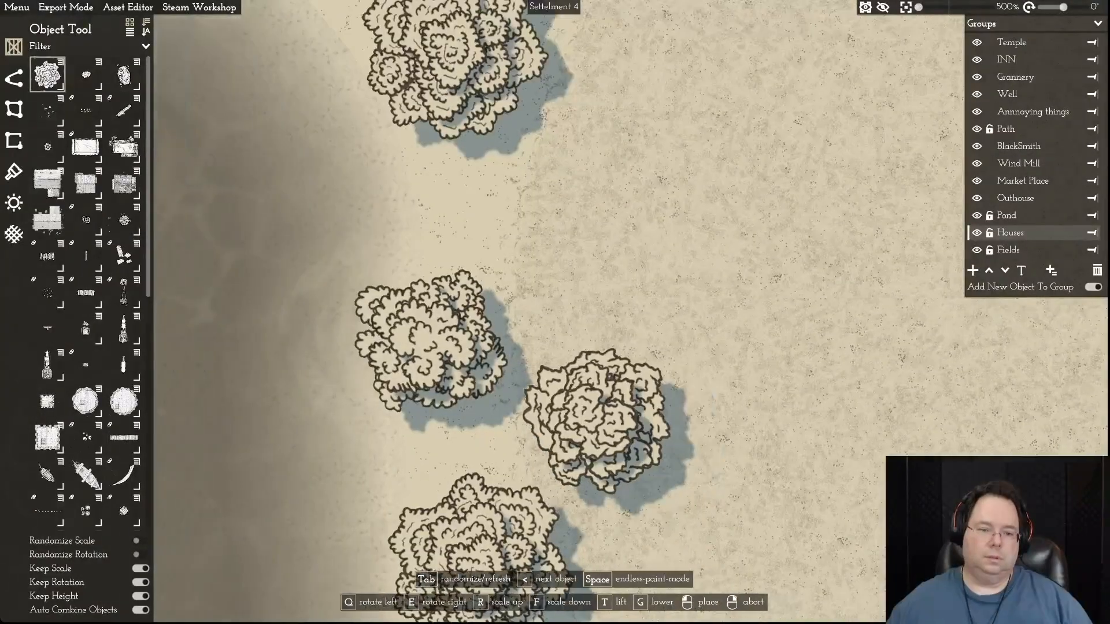
pyautogui.click(264, 315)
pyautogui.press('a')
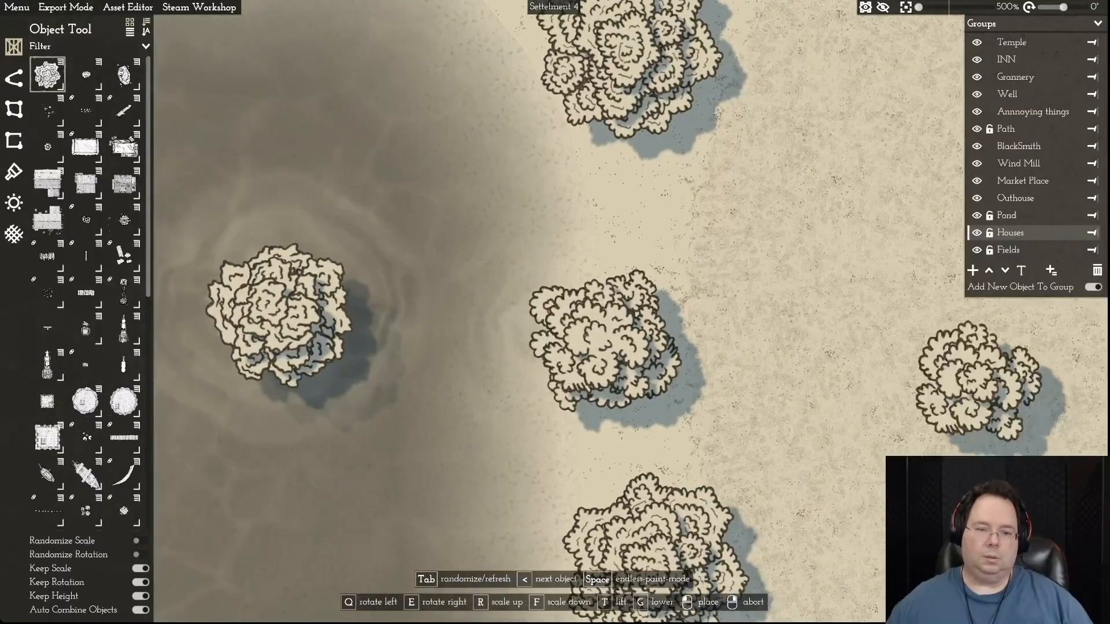
pyautogui.rightClick(586, 360)
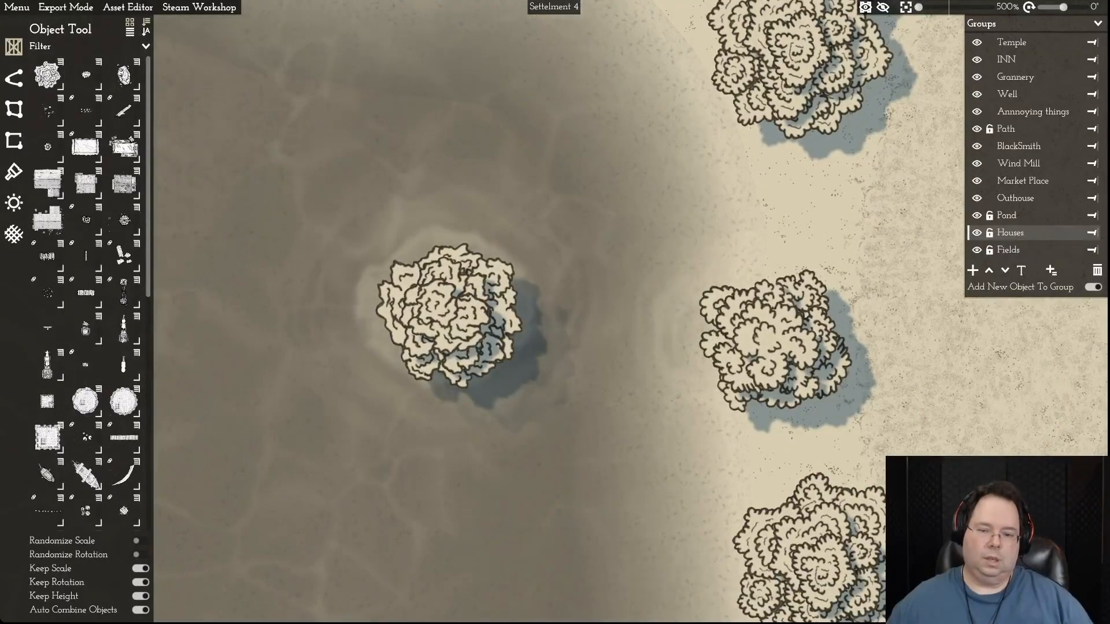
pyautogui.click(457, 323)
pyautogui.press('Delete')
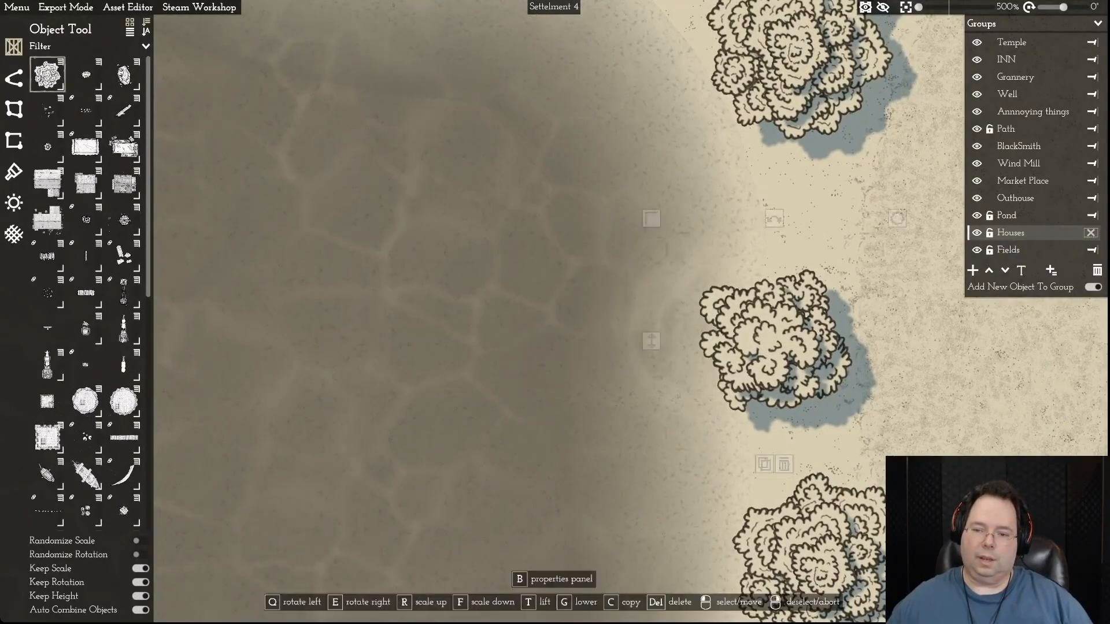
# - Move the second tree in the row on the pond's eastern bank slightly away from the water
pyautogui.moveTo(801, 340); pyautogui.dragTo(811, 339)
pyautogui.rightClick(833, 354)
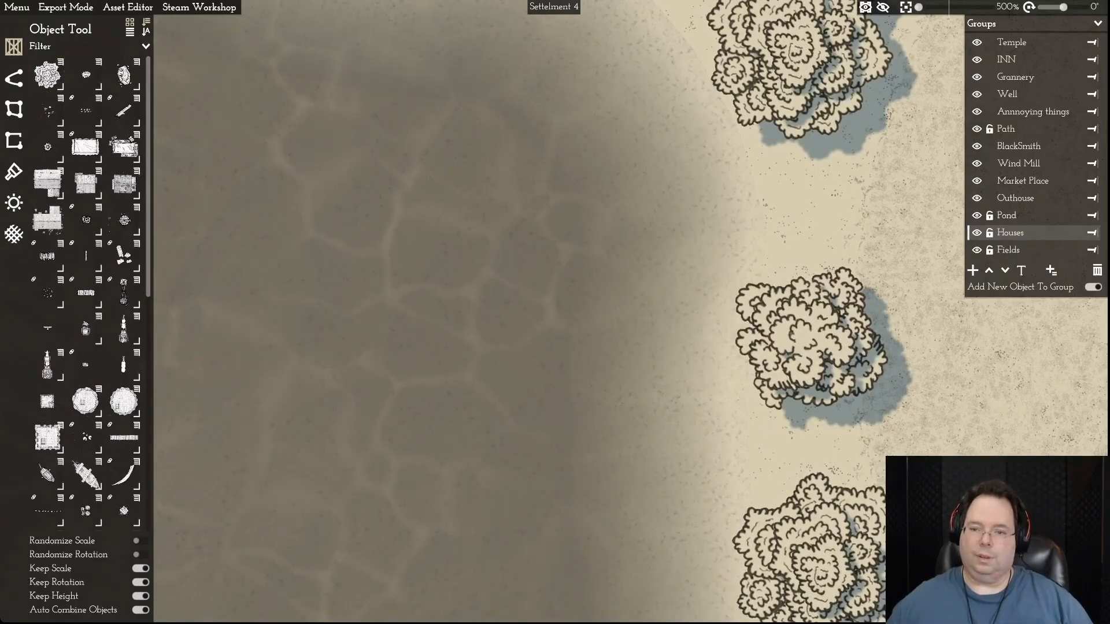
# - Place two more trees at the pond's southeastern corner, above the southern path
pyautogui.scroll(-6, 832, 355)
pyautogui.press('d')
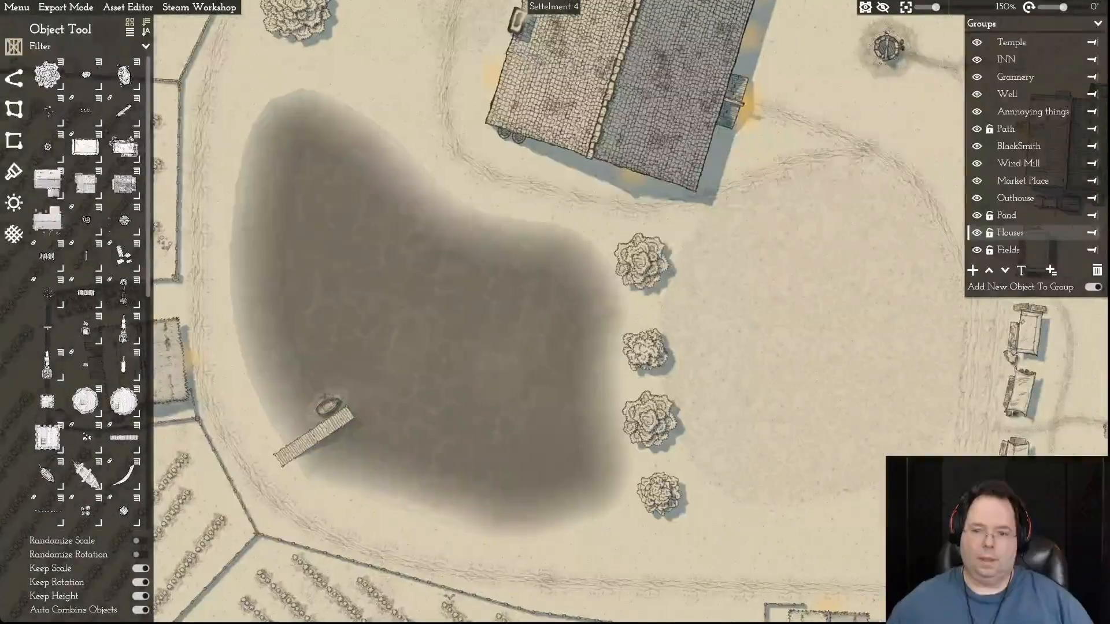
pyautogui.press('s')
pyautogui.press('d')
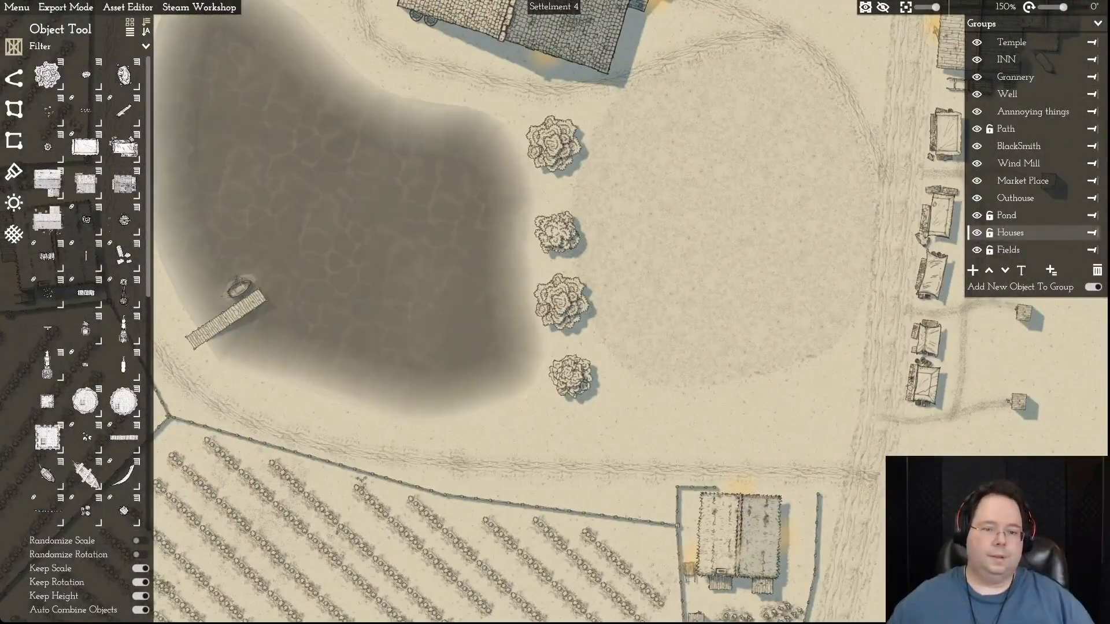
pyautogui.click(47, 75)
pyautogui.click(527, 420)
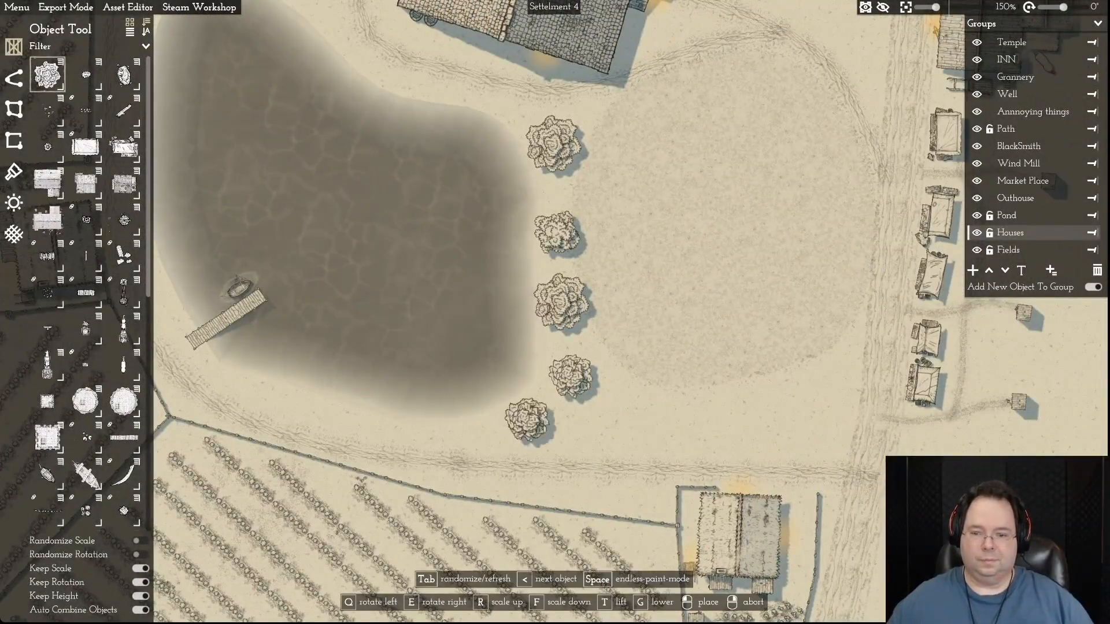
pyautogui.click(602, 425)
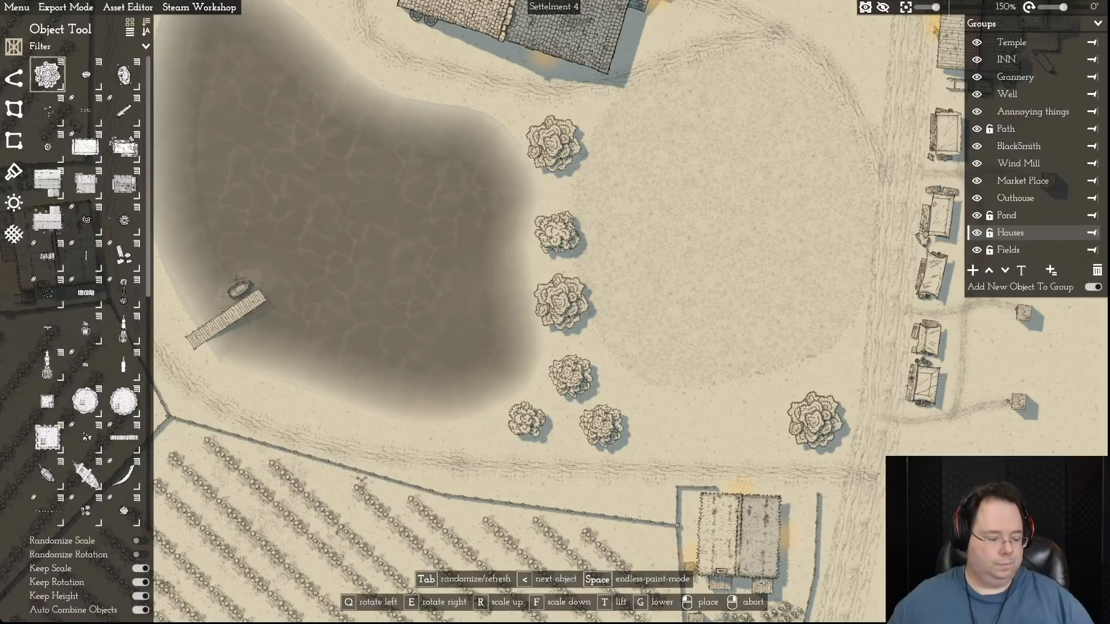
# - Place a large tree variant beside the road at the clearing's southeastern corner and a small tree on the clearing's southern side
pyautogui.press('Tab')
pyautogui.press('Tab')
pyautogui.press('Tab')
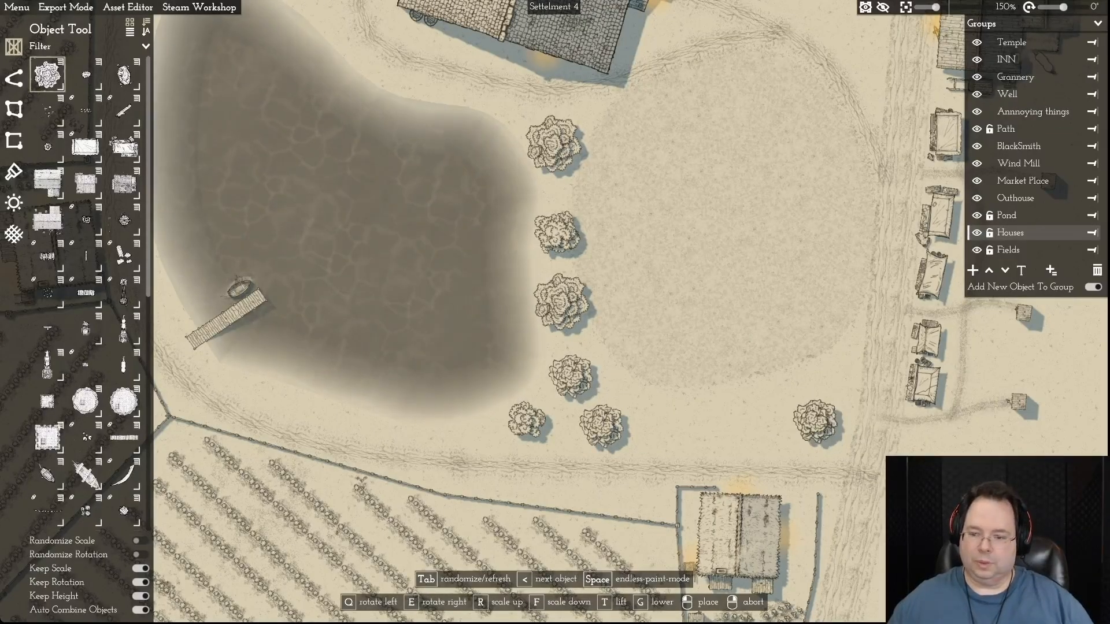
pyautogui.click(816, 420)
pyautogui.press('Tab')
pyautogui.press('Tab')
pyautogui.press('Tab')
pyautogui.press('Tab')
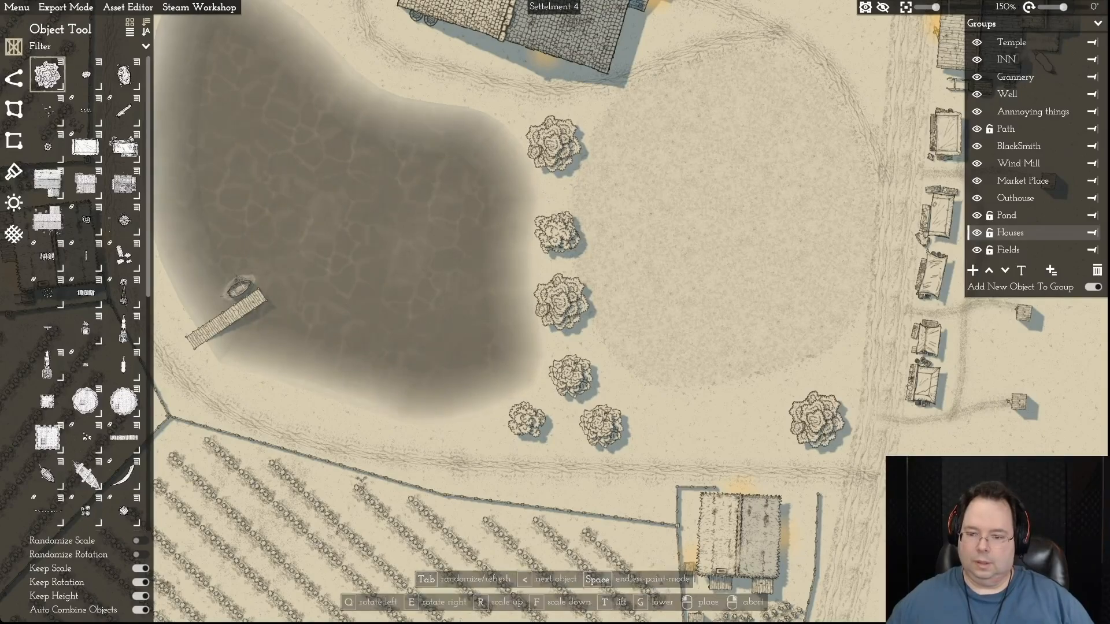
pyautogui.click(816, 421)
pyautogui.click(710, 428)
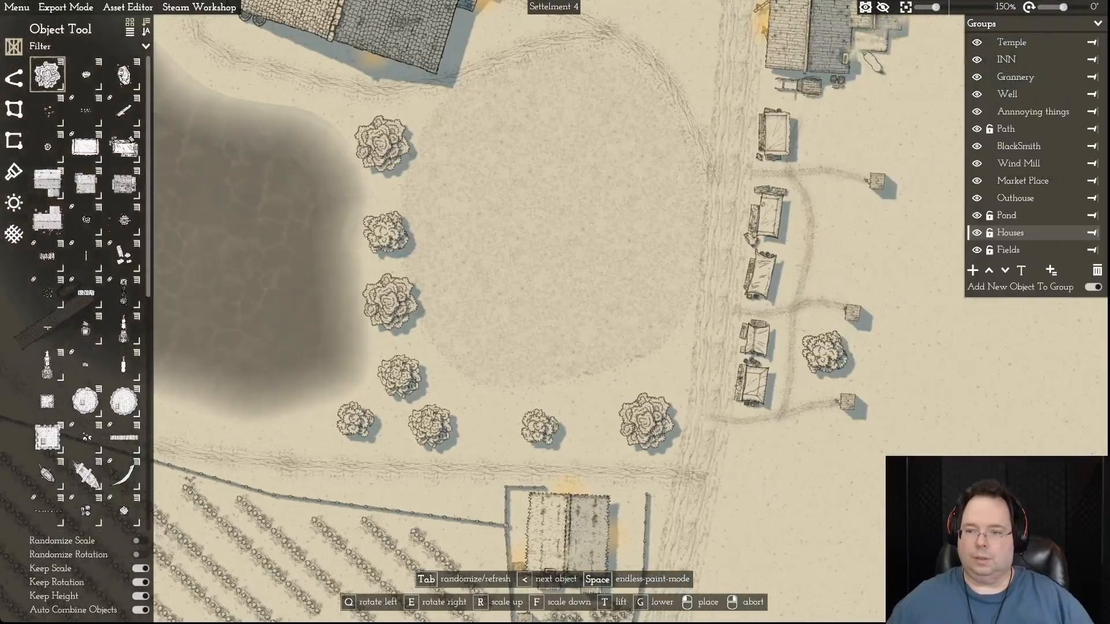
# - Place four trees of varying size in a line behind the market stalls, east of the road
pyautogui.click(824, 354)
pyautogui.click(841, 260)
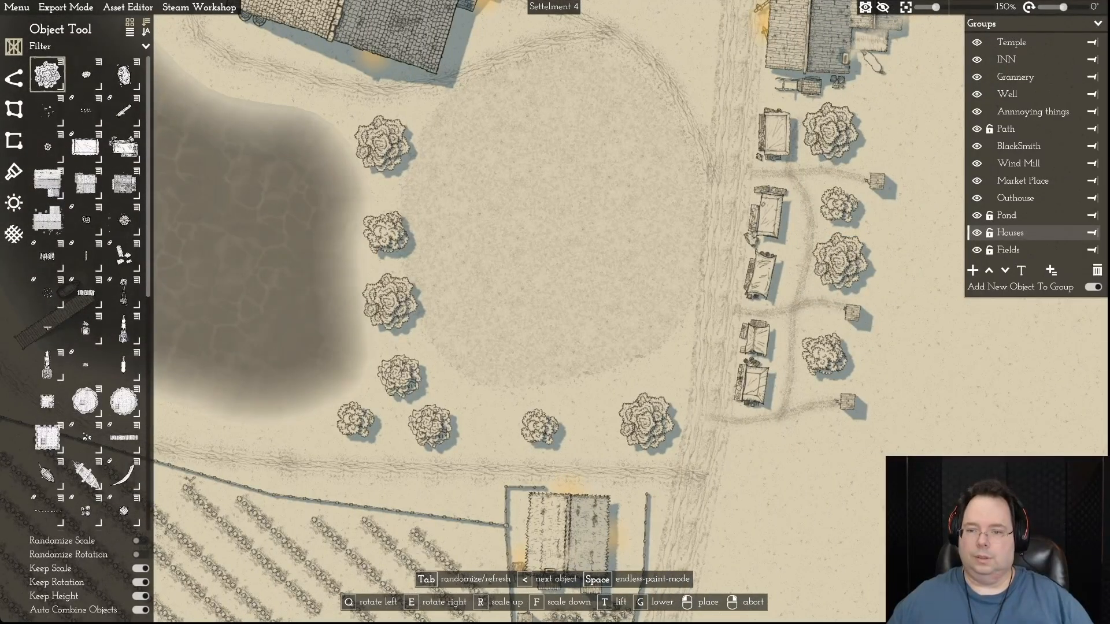
pyautogui.press('d')
# - Place one tree at the pond's northwestern corner and another south of the outhouses, between the pond and the big hall
pyautogui.scroll(-9, 941, 232)
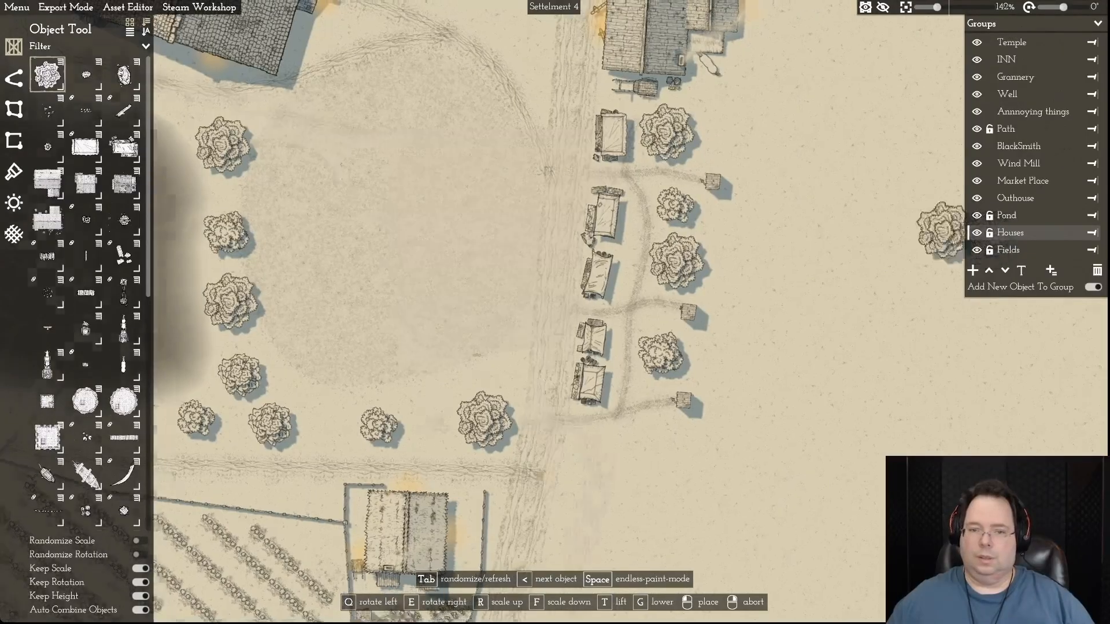
pyautogui.press('a')
pyautogui.press('w')
pyautogui.press('a')
pyautogui.press('w')
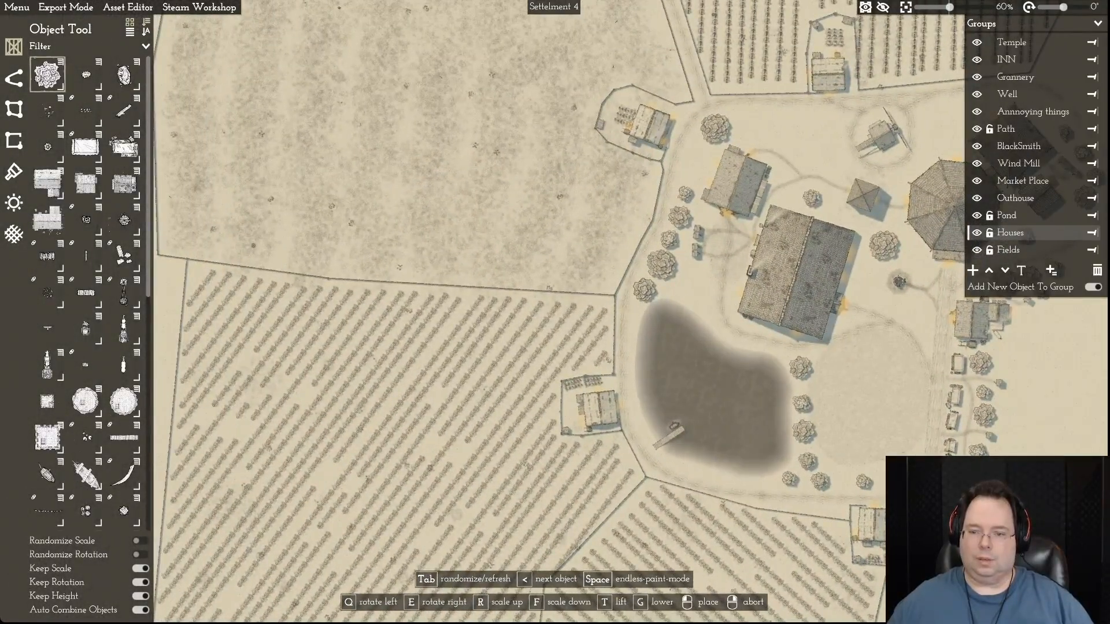
pyautogui.press('w')
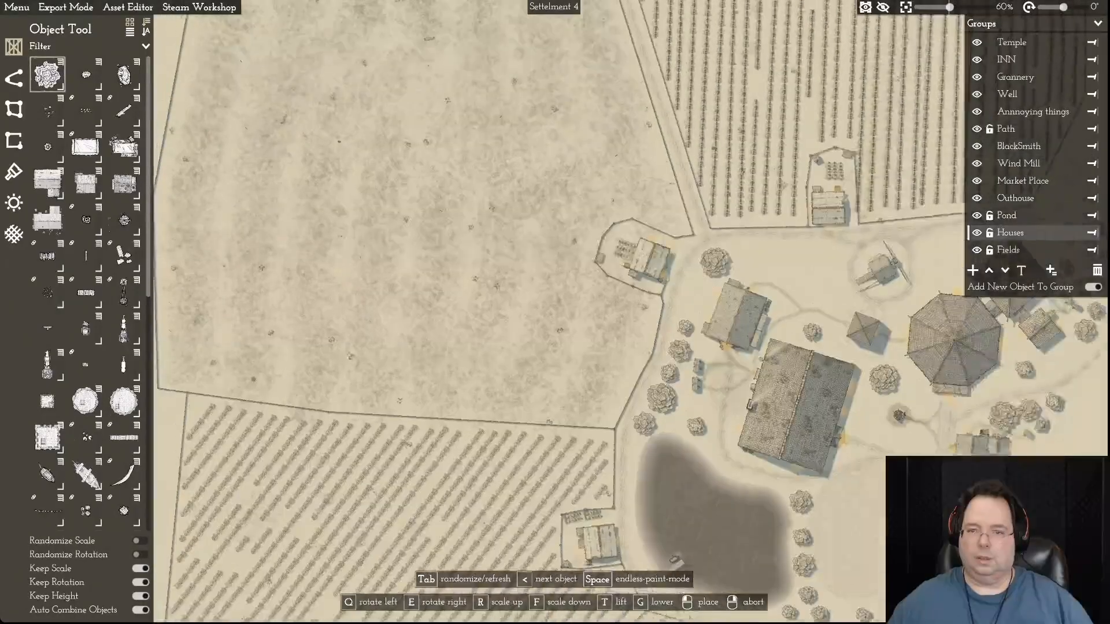
# - Place a tree just south of the well, on the western side of the village road
pyautogui.press('w')
pyautogui.press('a')
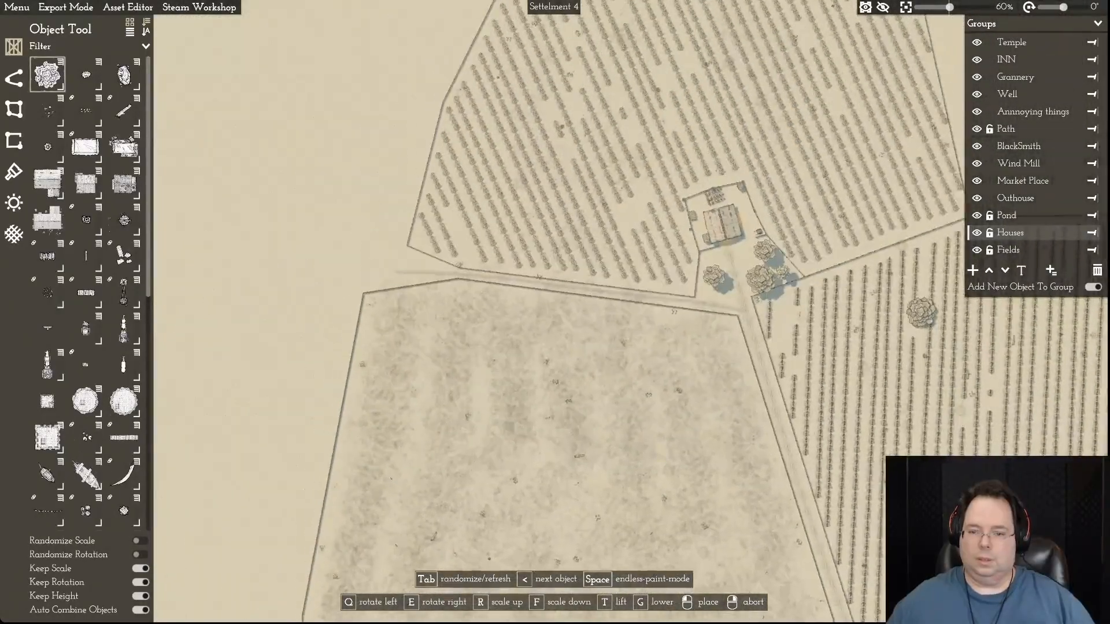
pyautogui.press('s')
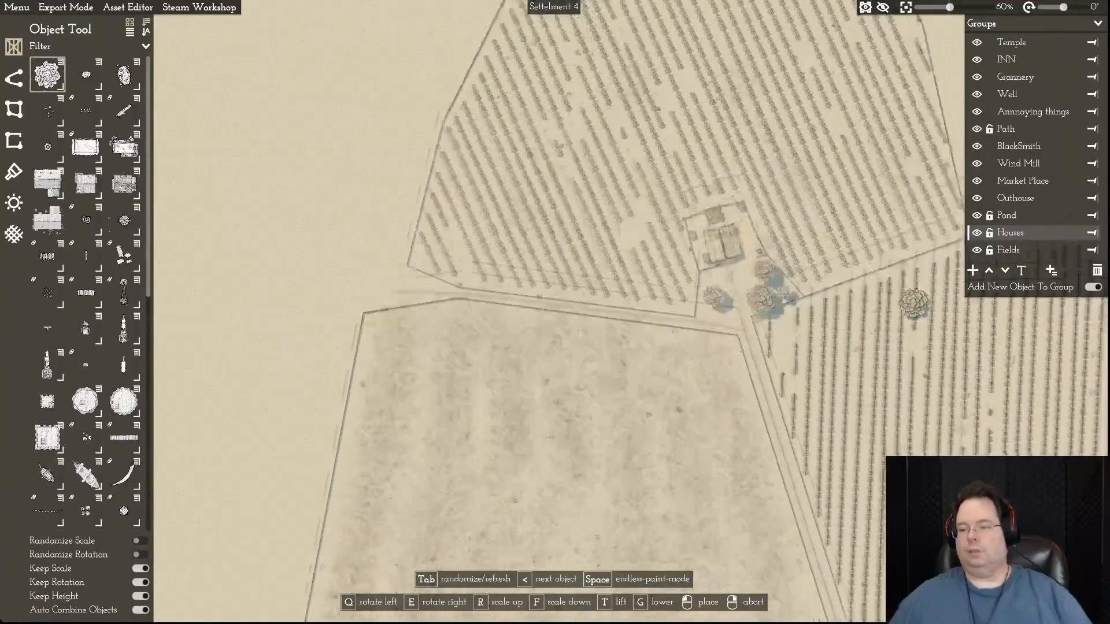
pyautogui.press('d')
pyautogui.press('s')
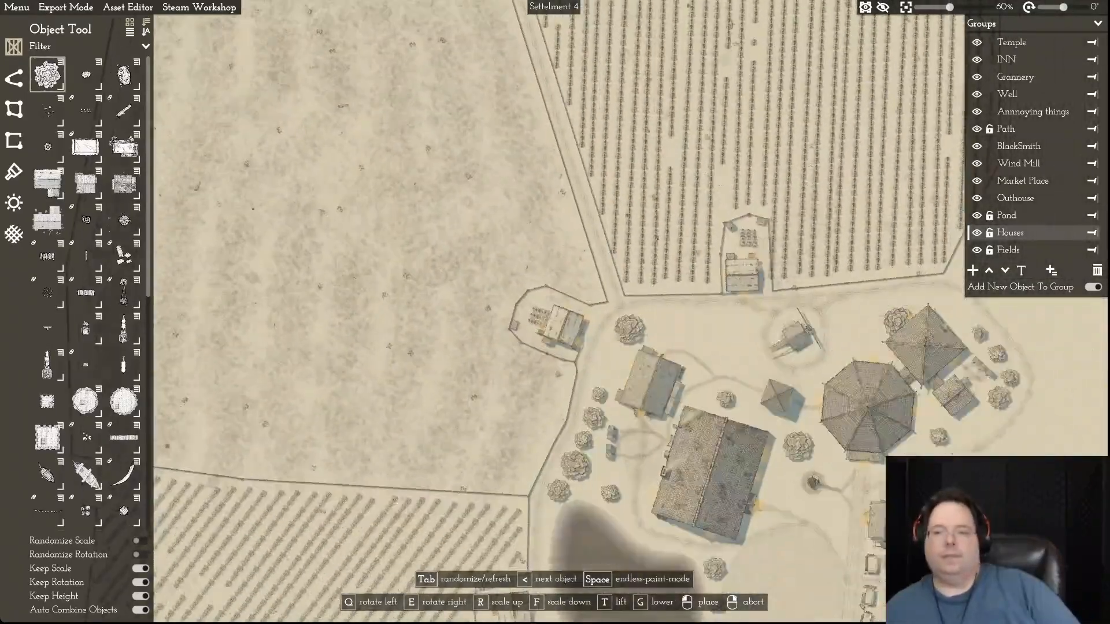
pyautogui.press('d')
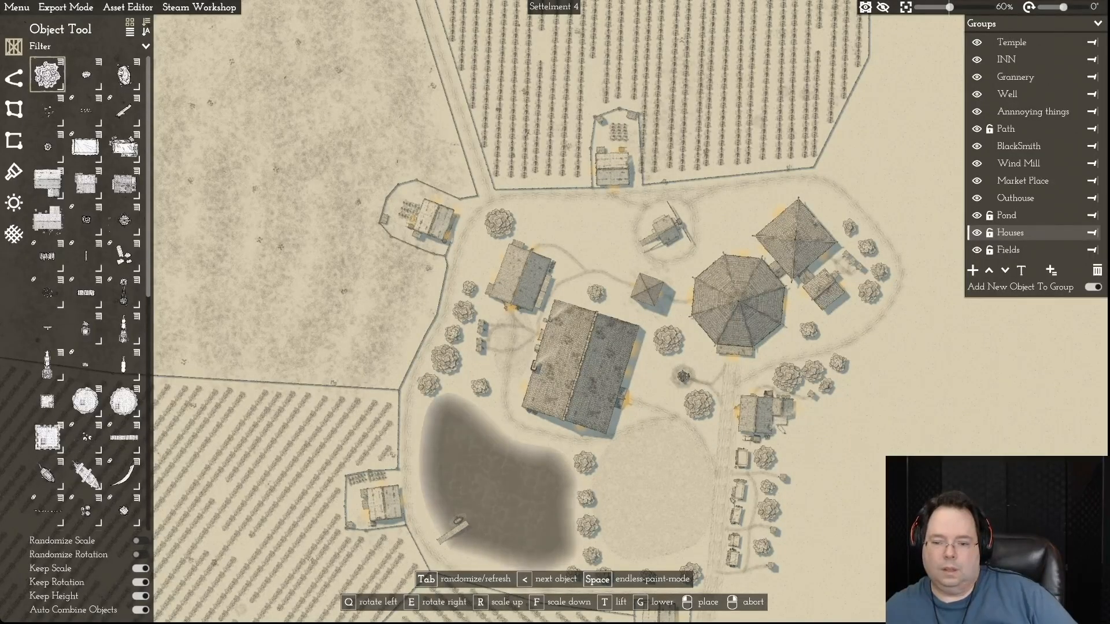
pyautogui.press('a')
pyautogui.press('s')
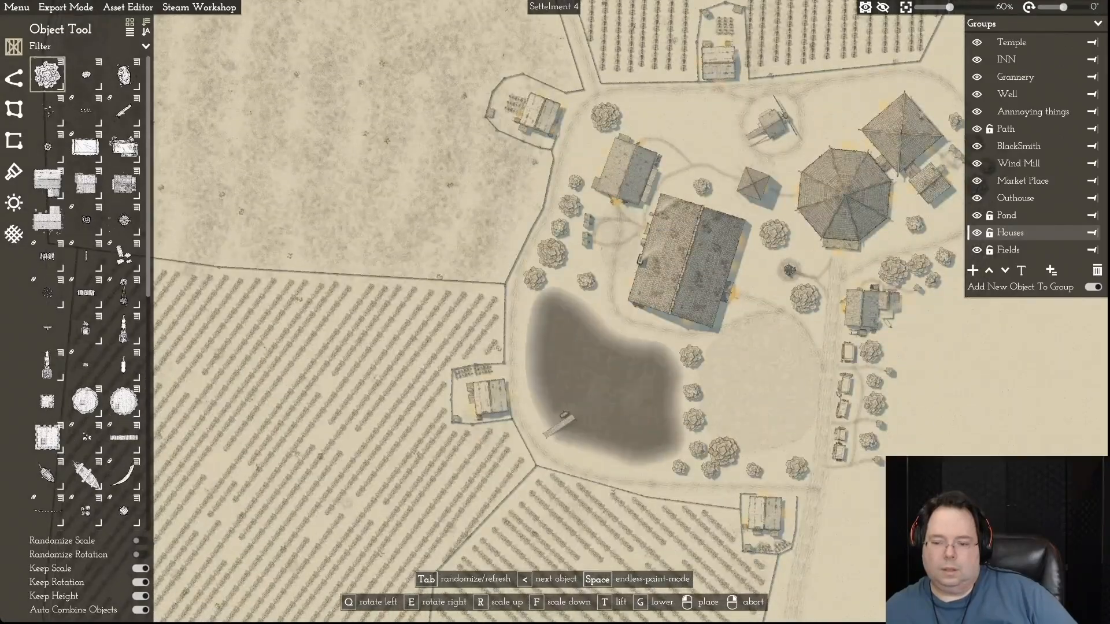
# - Place a large tree on the eastern side of the road, just south of the last market stall
pyautogui.press('s')
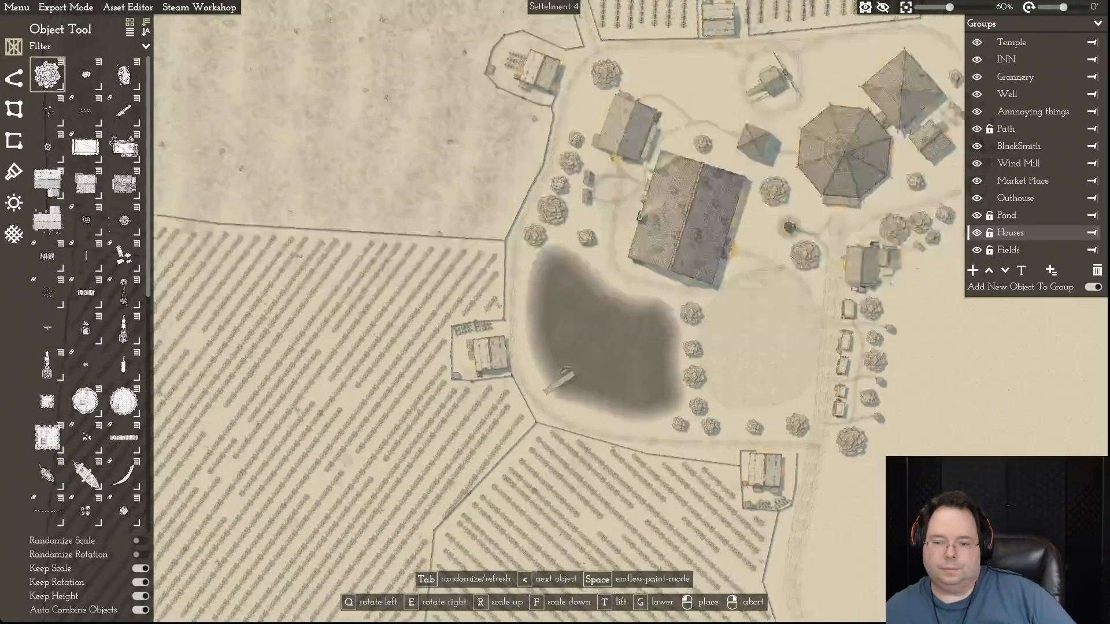
pyautogui.press('s')
pyautogui.press('d')
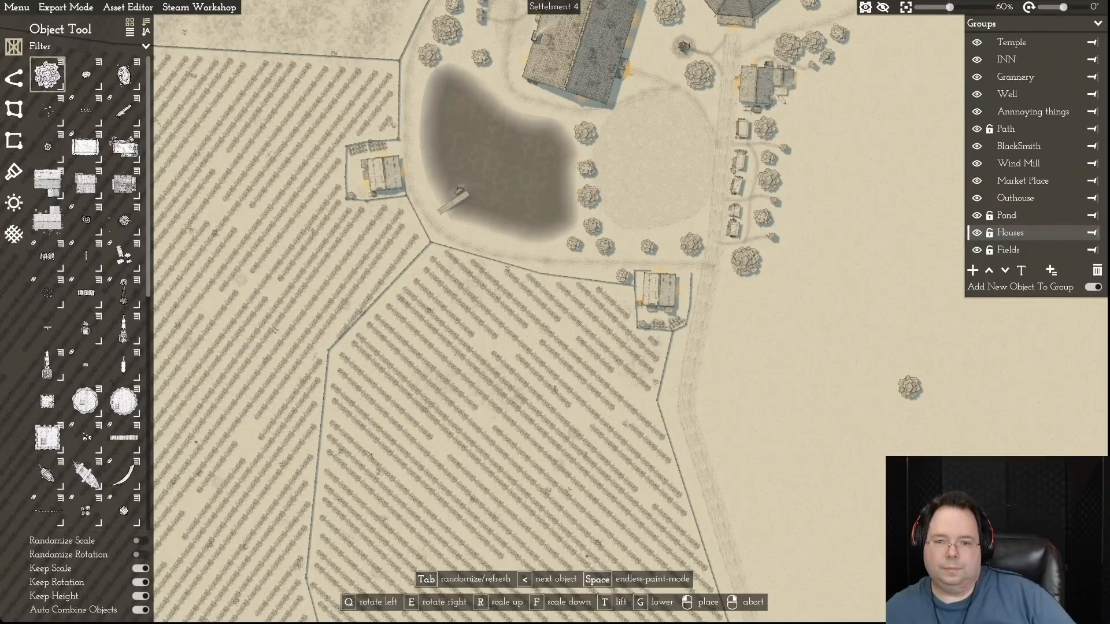
# - Place a tree between the outhouses and the pond and space it apart from the neighbouring tree
pyautogui.press('w')
pyautogui.press('a')
pyautogui.press('w')
pyautogui.press('a')
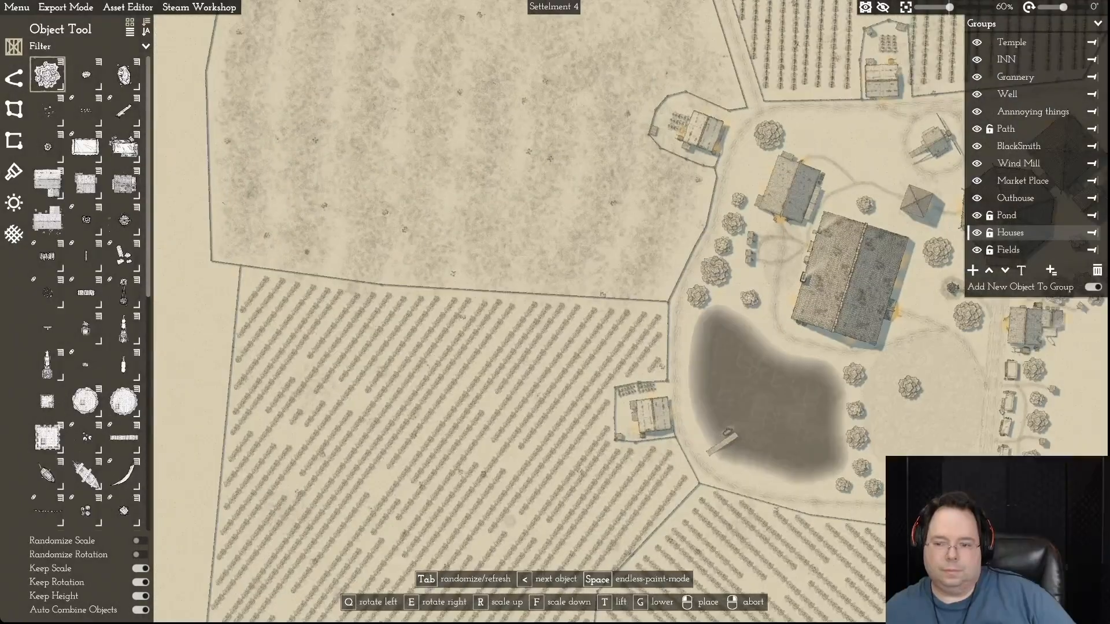
pyautogui.press('d')
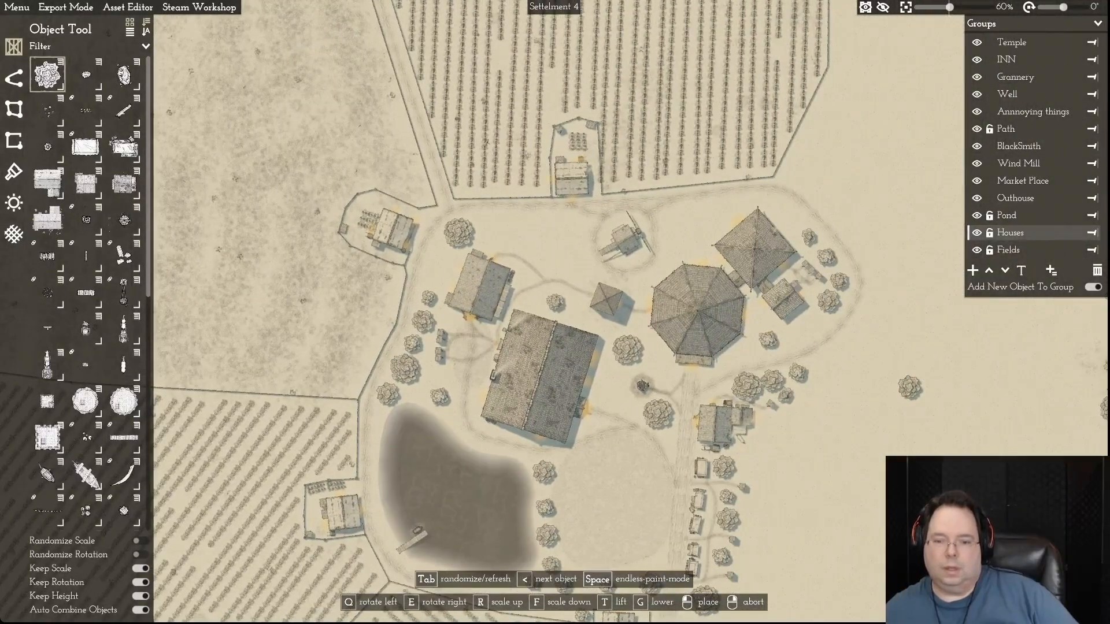
pyautogui.press('s')
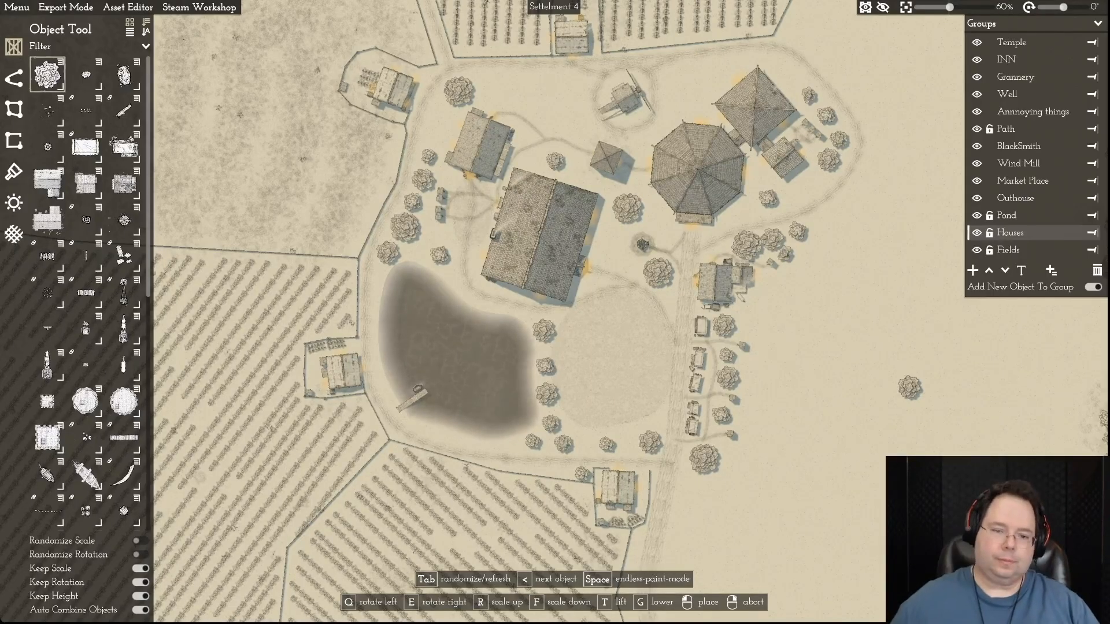
pyautogui.press('w')
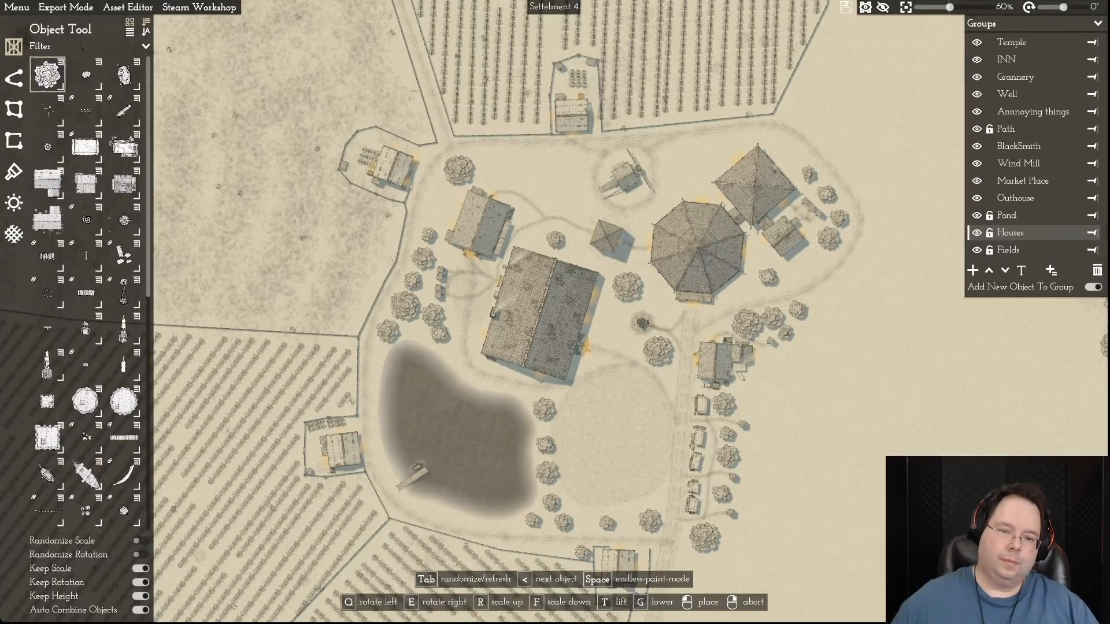
pyautogui.rightClick(452, 333)
pyautogui.moveTo(441, 335)
pyautogui.mouseDown()
pyautogui.moveTo(448, 342)
pyautogui.moveTo(438, 317)
pyautogui.mouseUp()
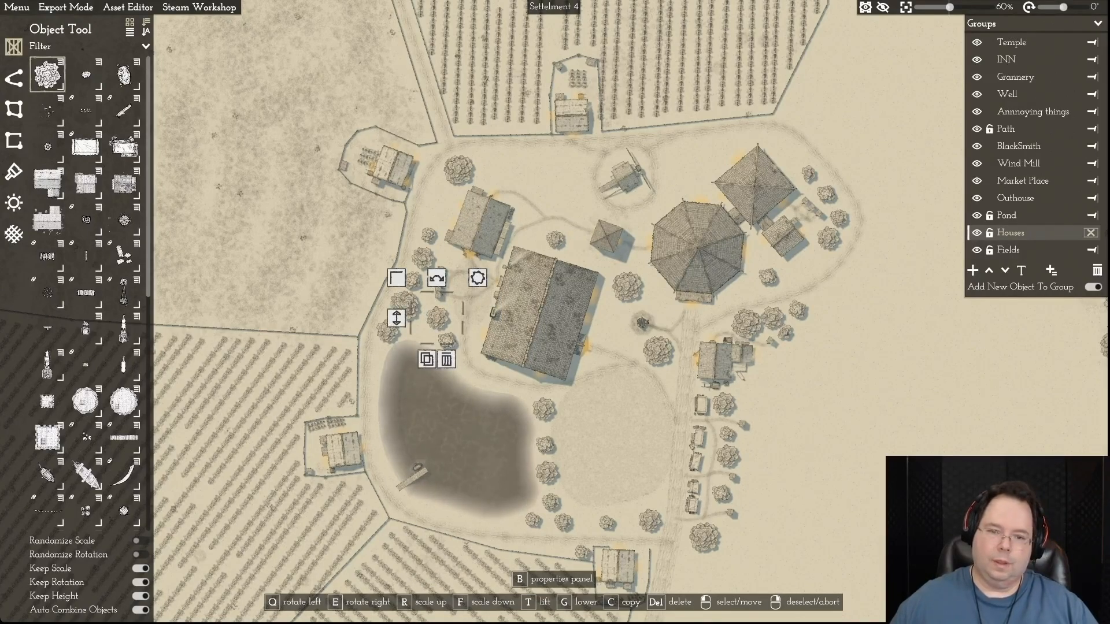
pyautogui.rightClick(437, 318)
# - Shift the four trees behind the building north of the market stalls eastward, keeping the smallest one tucked closer in
pyautogui.press('d')
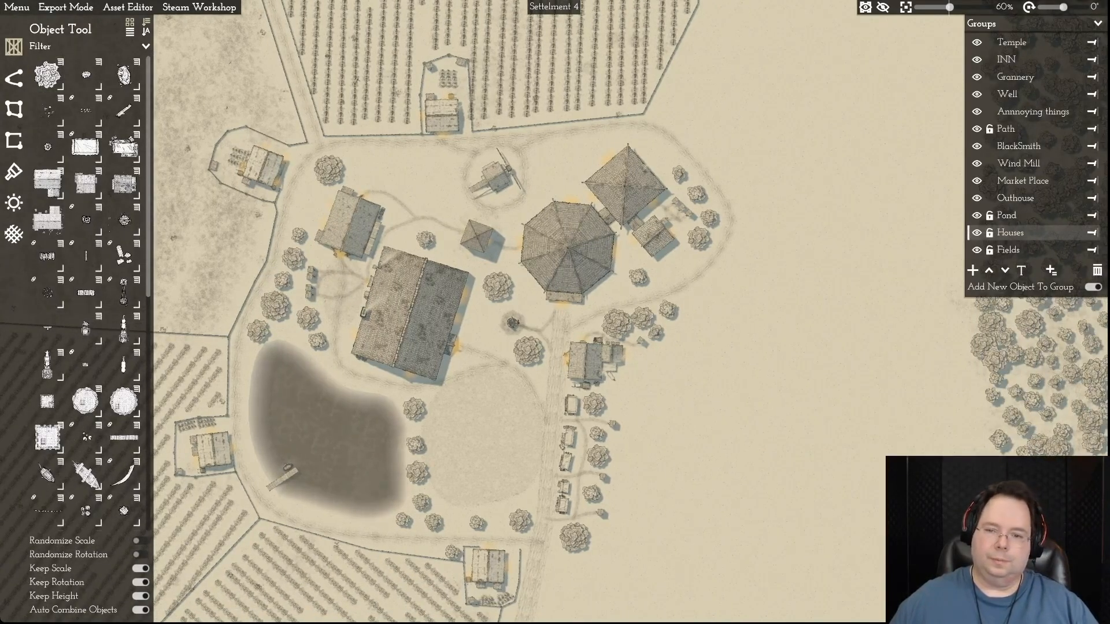
pyautogui.scroll(-2, 853, 353)
pyautogui.scroll(4, 867, 341)
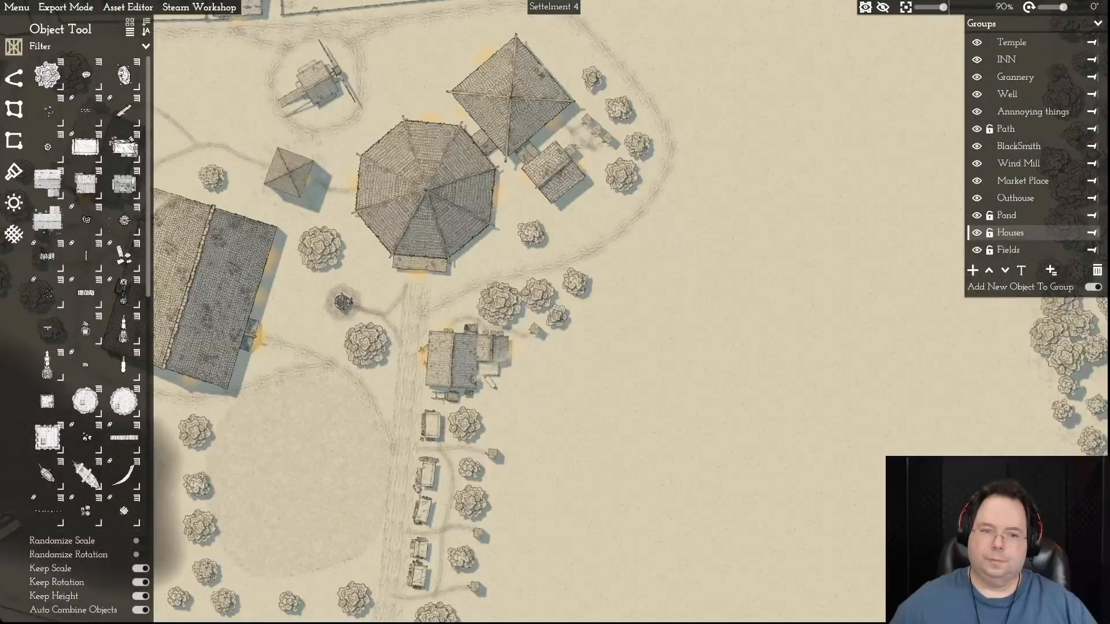
pyautogui.scroll(5, 860, 363)
pyautogui.scroll(-3, 860, 363)
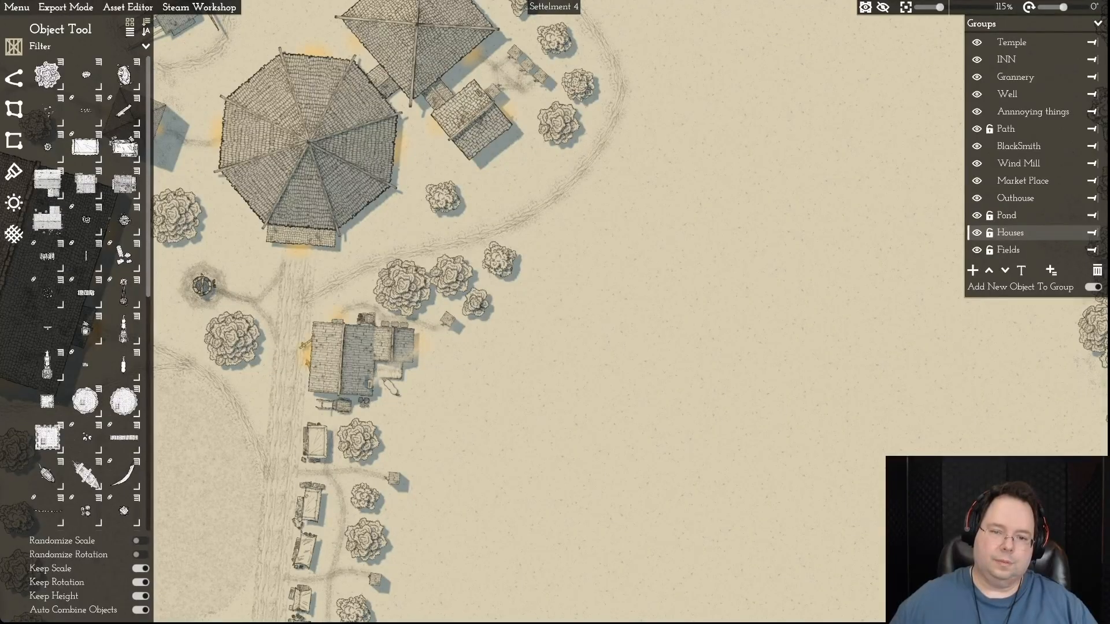
pyautogui.moveTo(500, 260); pyautogui.dragTo(524, 253)
pyautogui.moveTo(477, 304); pyautogui.dragTo(498, 315)
pyautogui.moveTo(451, 276); pyautogui.dragTo(473, 275)
pyautogui.moveTo(402, 288); pyautogui.dragTo(526, 250)
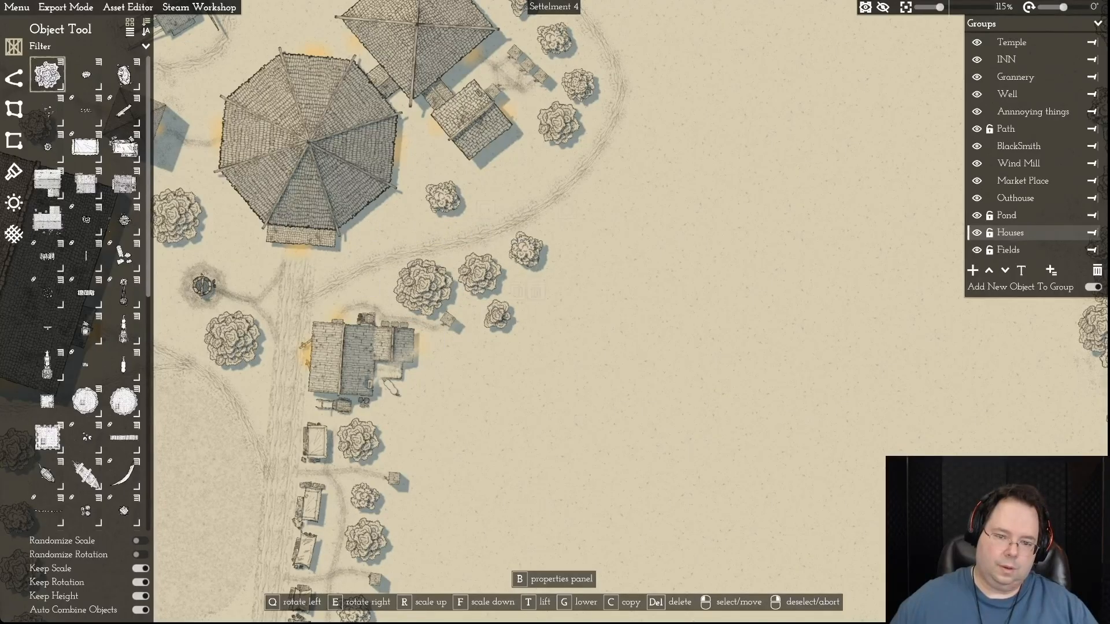
pyautogui.moveTo(498, 315); pyautogui.dragTo(482, 318)
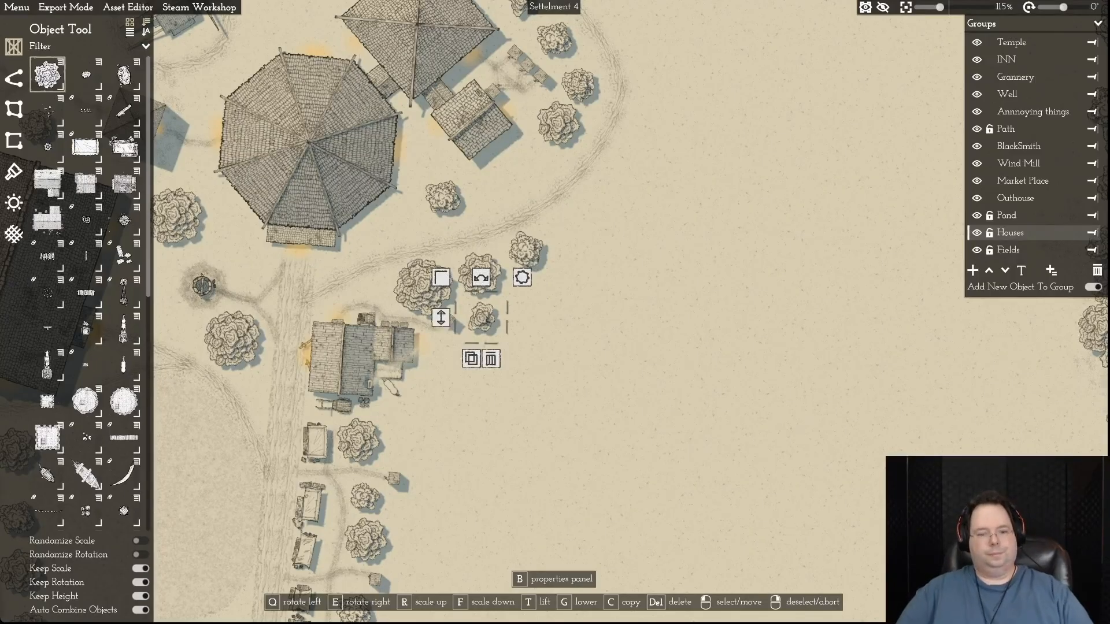
# - Place a small tree in the gap of the tree row along the clearing's southern side
pyautogui.scroll(-3, 615, 347)
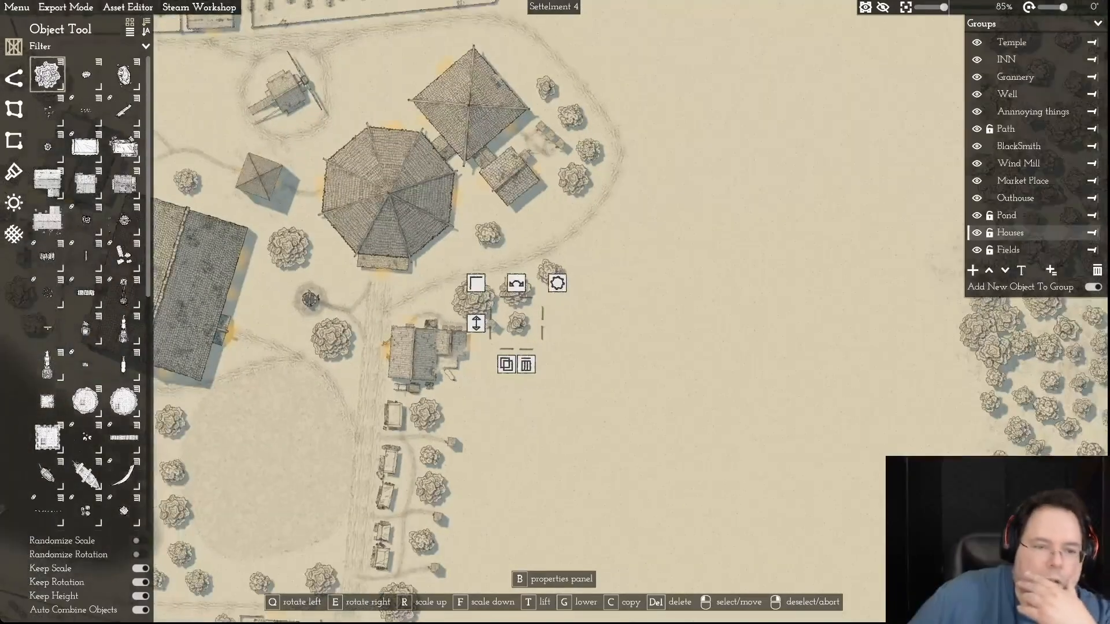
pyautogui.scroll(3, 618, 338)
pyautogui.scroll(-4, 618, 339)
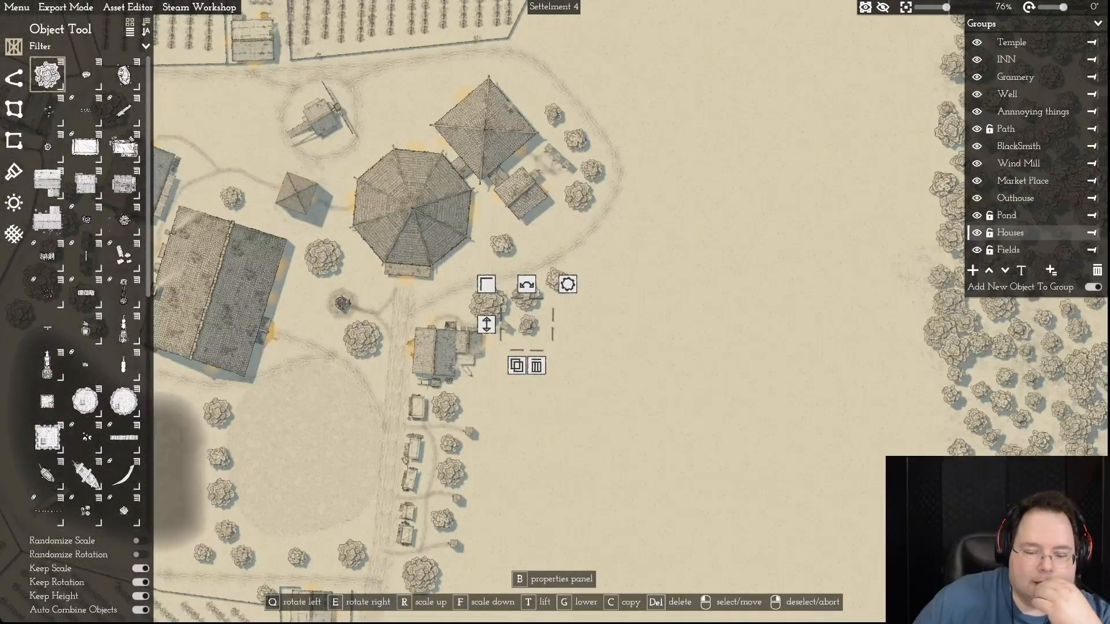
pyautogui.scroll(-4, 623, 337)
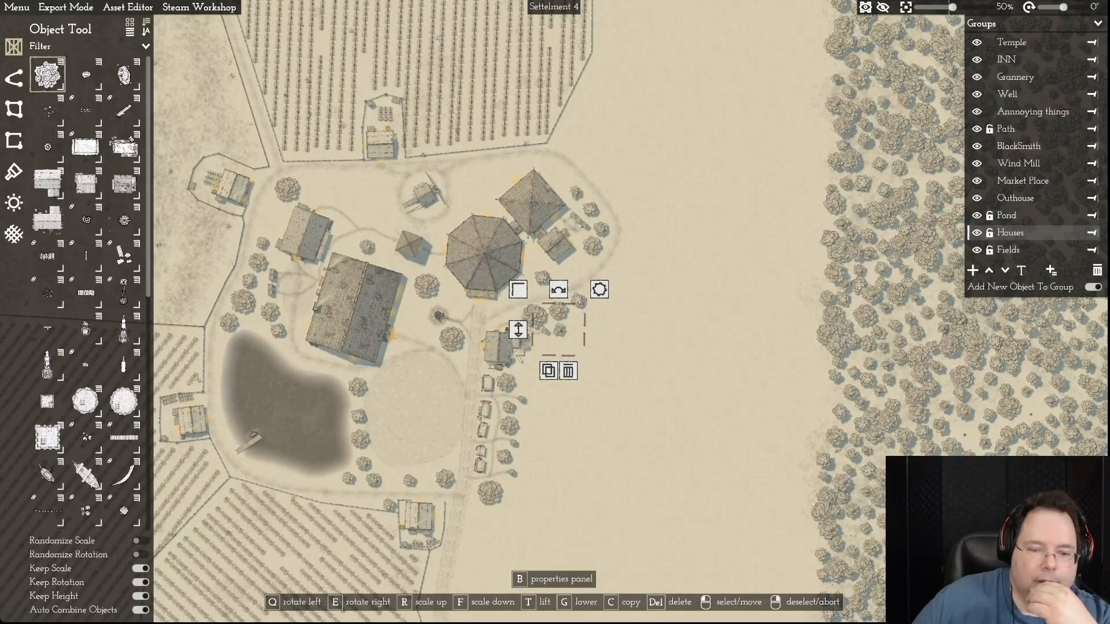
pyautogui.rightClick(576, 487)
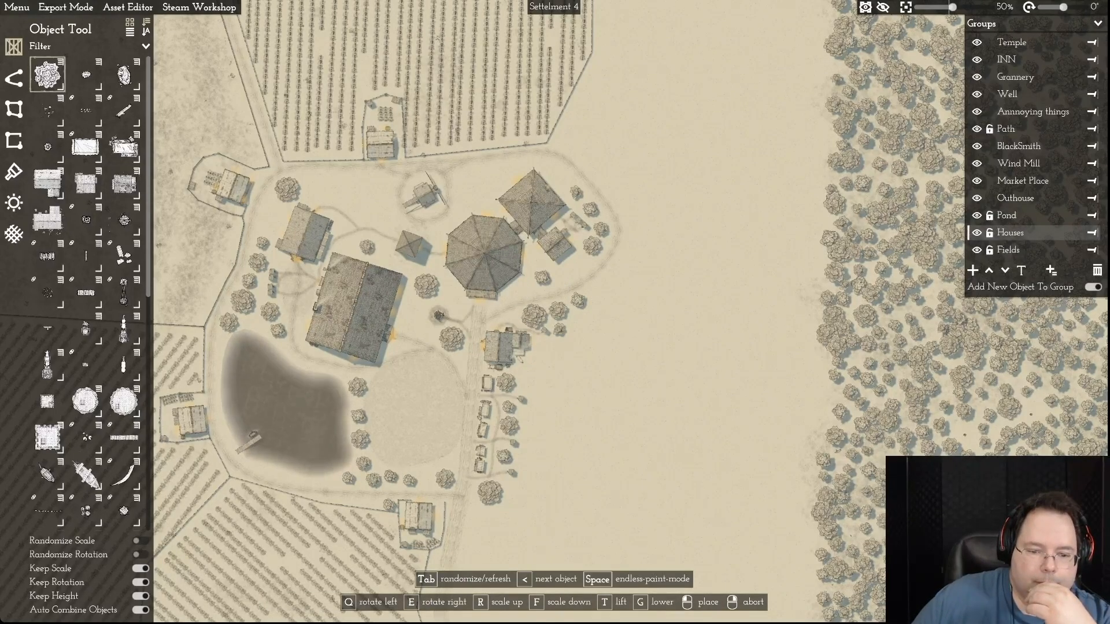
pyautogui.click(392, 477)
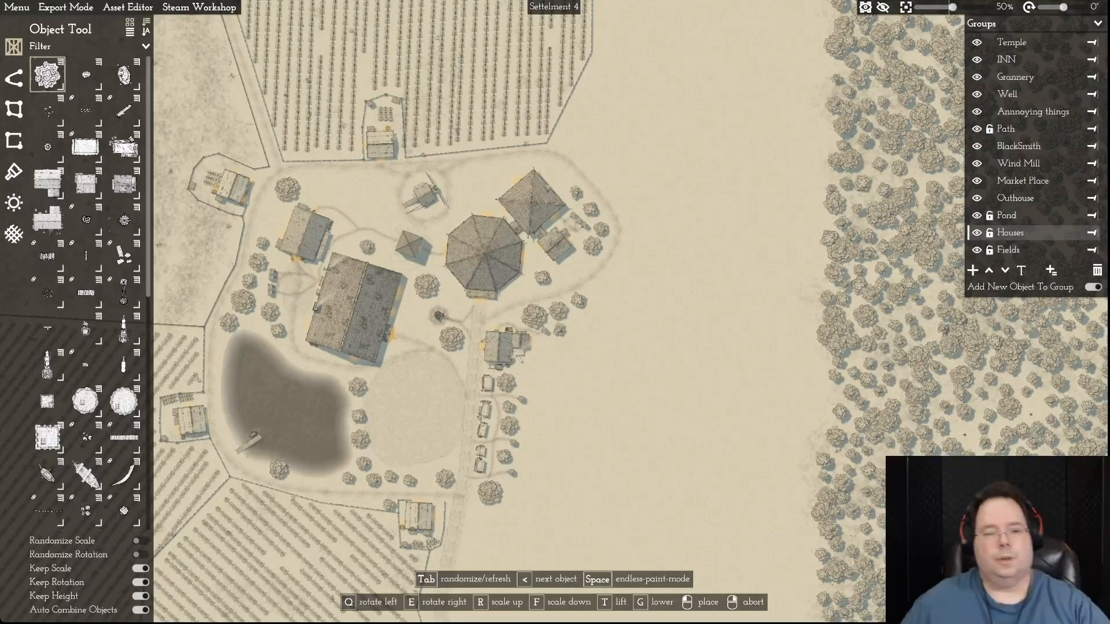
# - Place a large tree on the pond's southern shore, southeast of the jetty, and a smaller one between the pond and the western farmhouse
pyautogui.scroll(5, 274, 467)
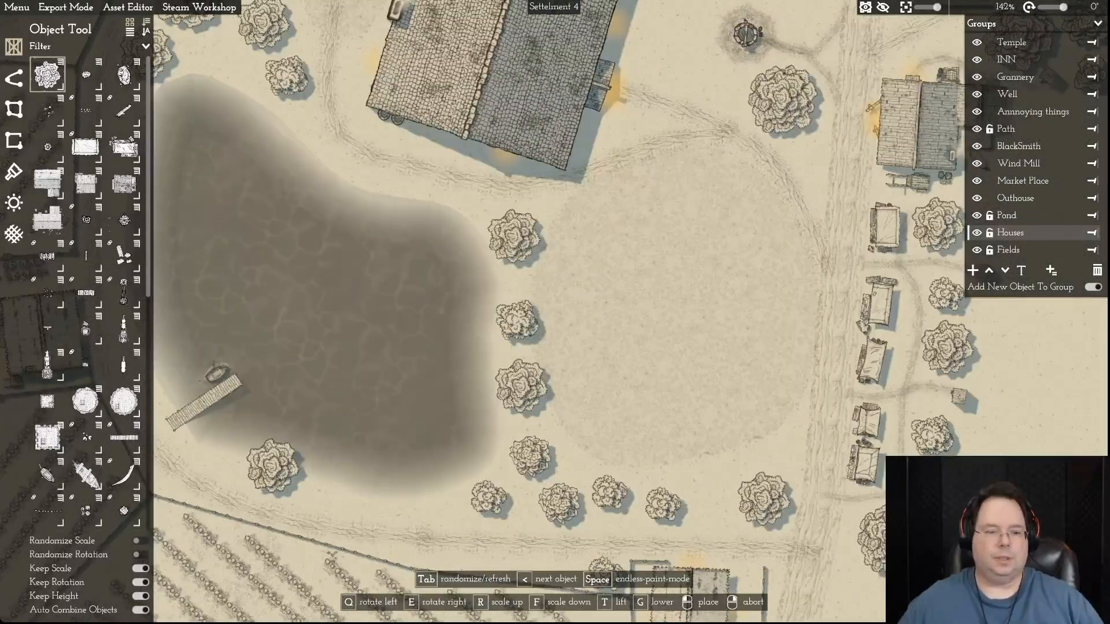
pyautogui.press('s')
pyautogui.press('a')
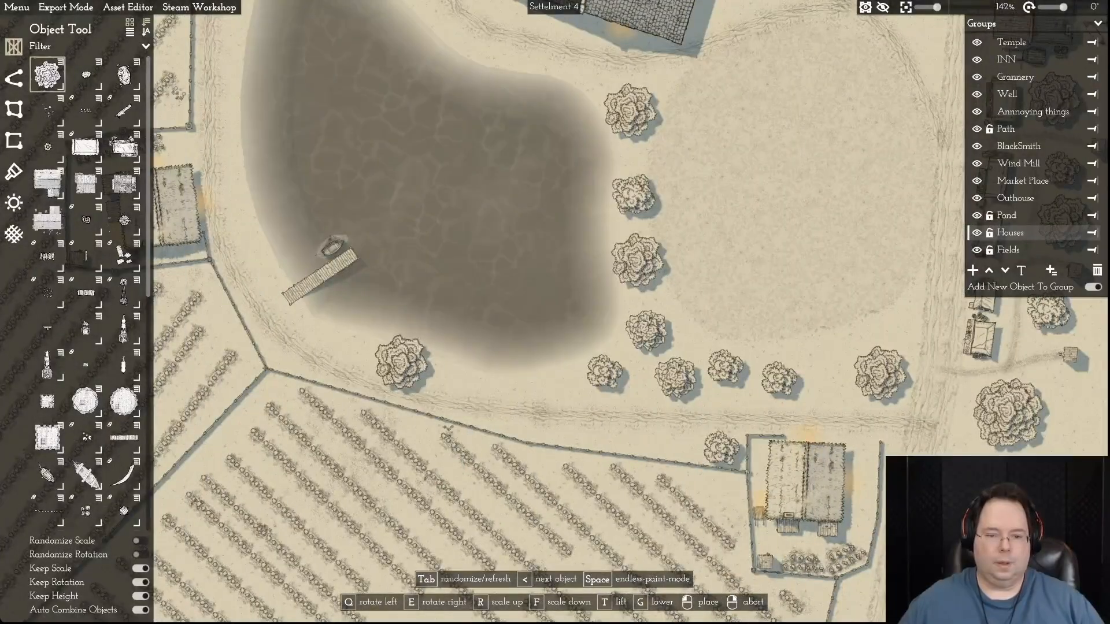
pyautogui.click(392, 358)
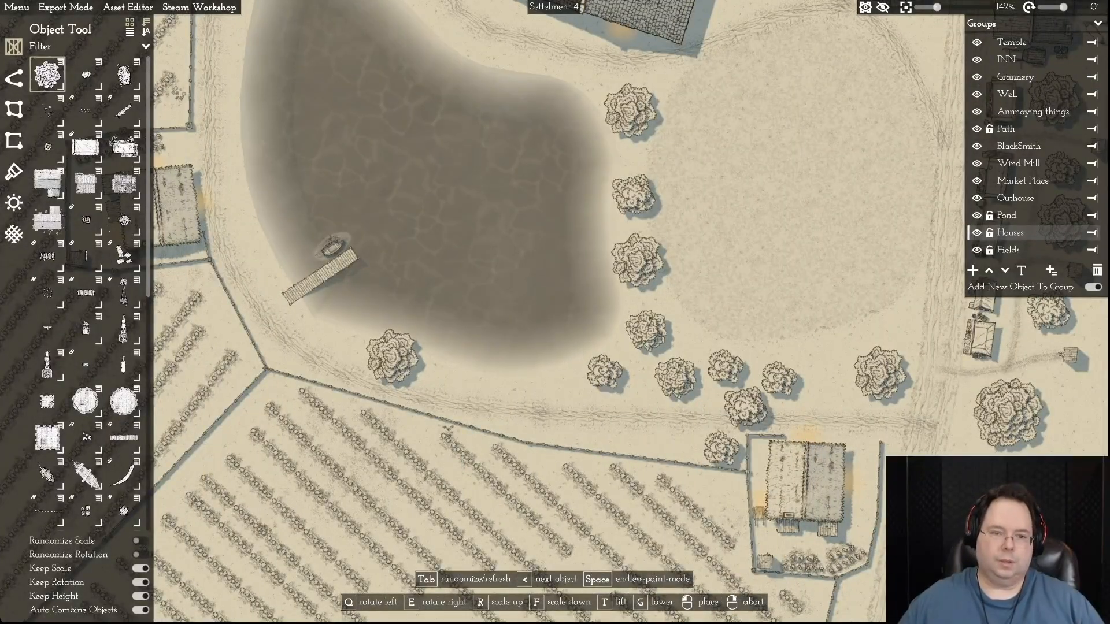
pyautogui.press('a')
pyautogui.press('w')
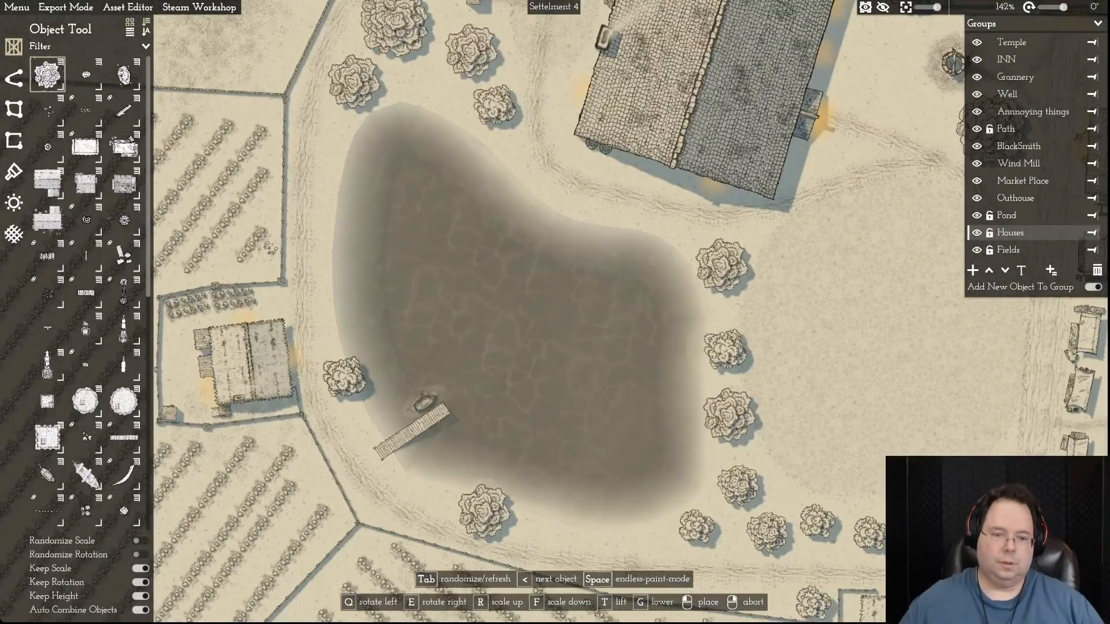
pyautogui.click(340, 381)
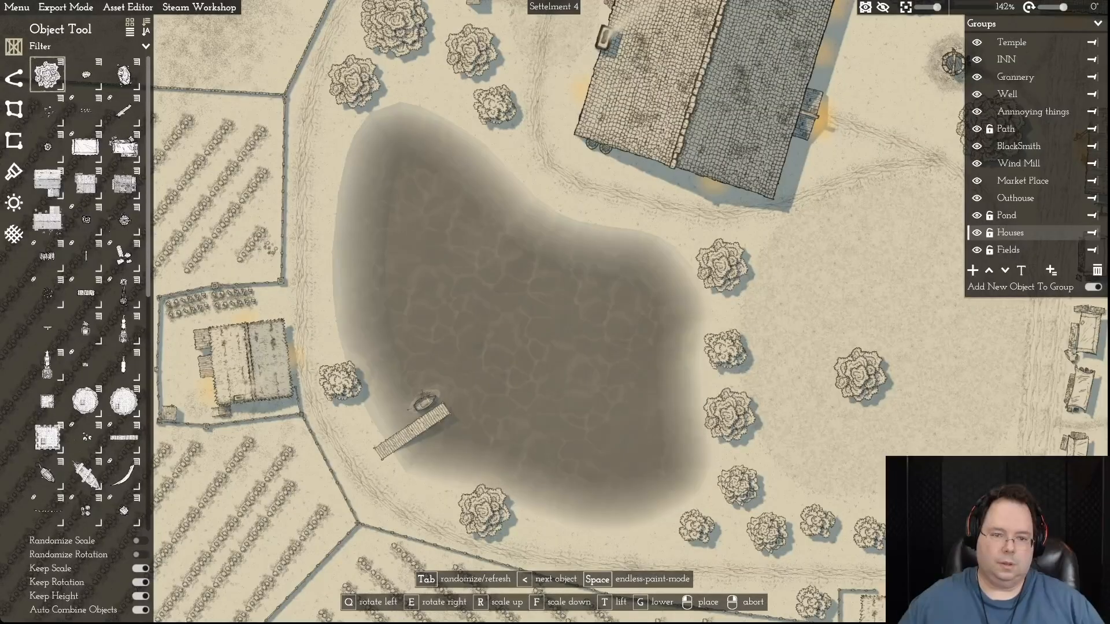
# - Place a small tree among the existing trees at the pond's northern tip
pyautogui.press('w')
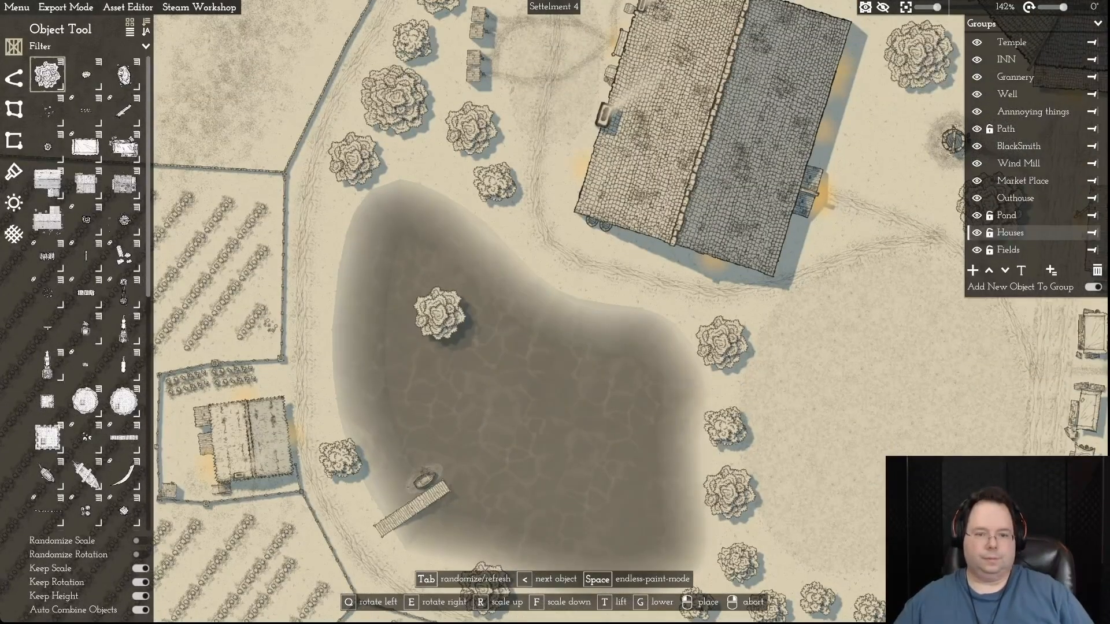
pyautogui.press('w')
pyautogui.press('w')
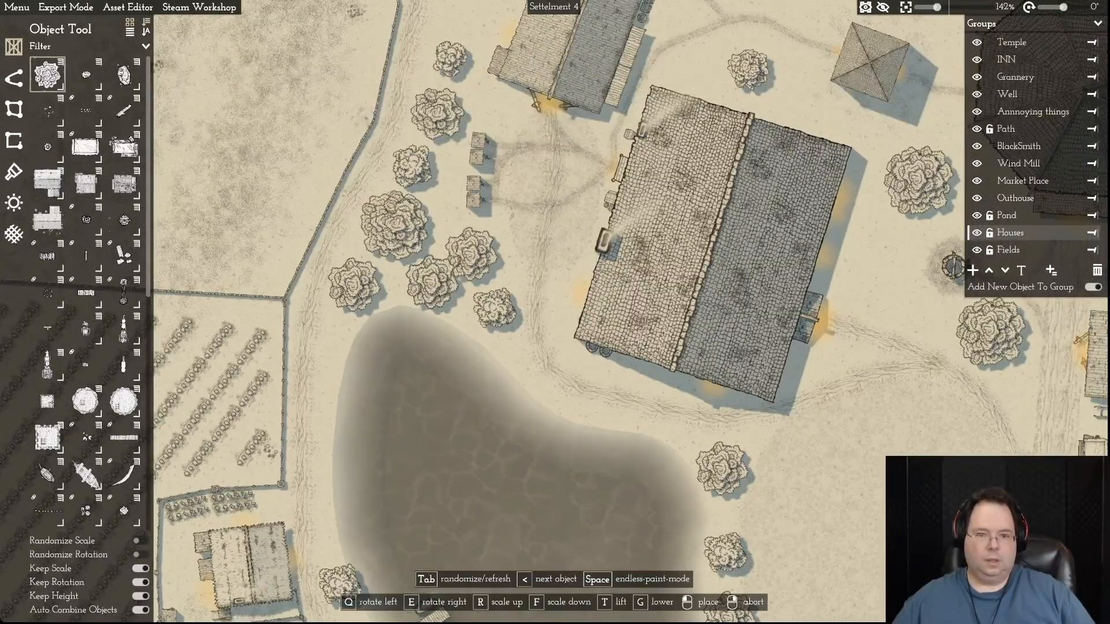
pyautogui.click(428, 284)
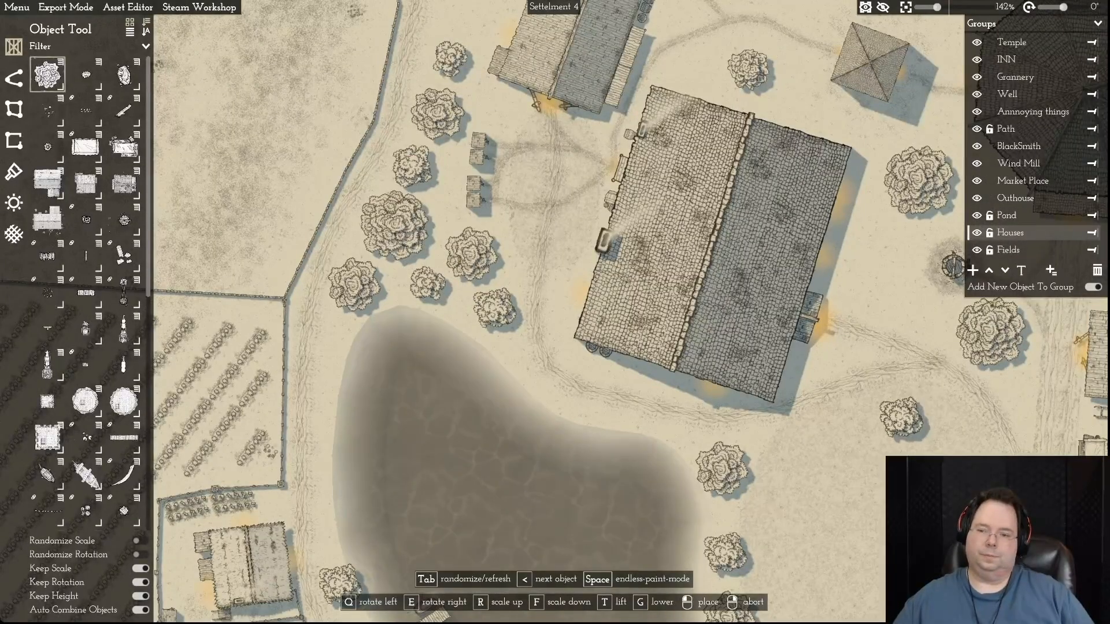
pyautogui.rightClick(429, 284)
# - Delete the long rectangular forest plot east of the village
pyautogui.press('d')
pyautogui.press('d')
pyautogui.press('s')
pyautogui.scroll(-5, 901, 419)
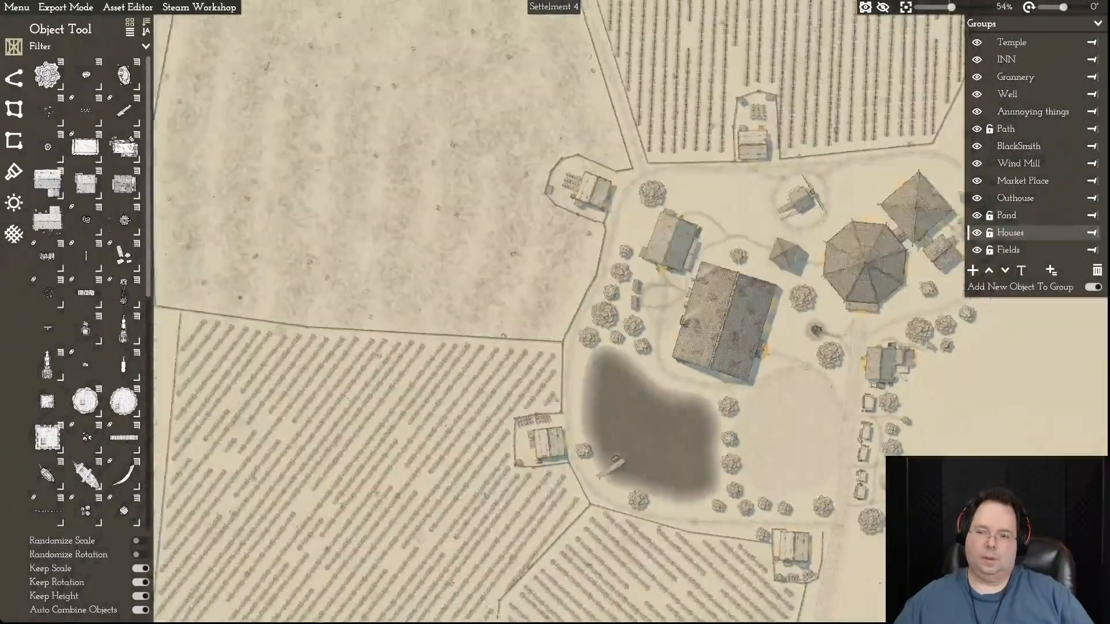
pyautogui.press('d')
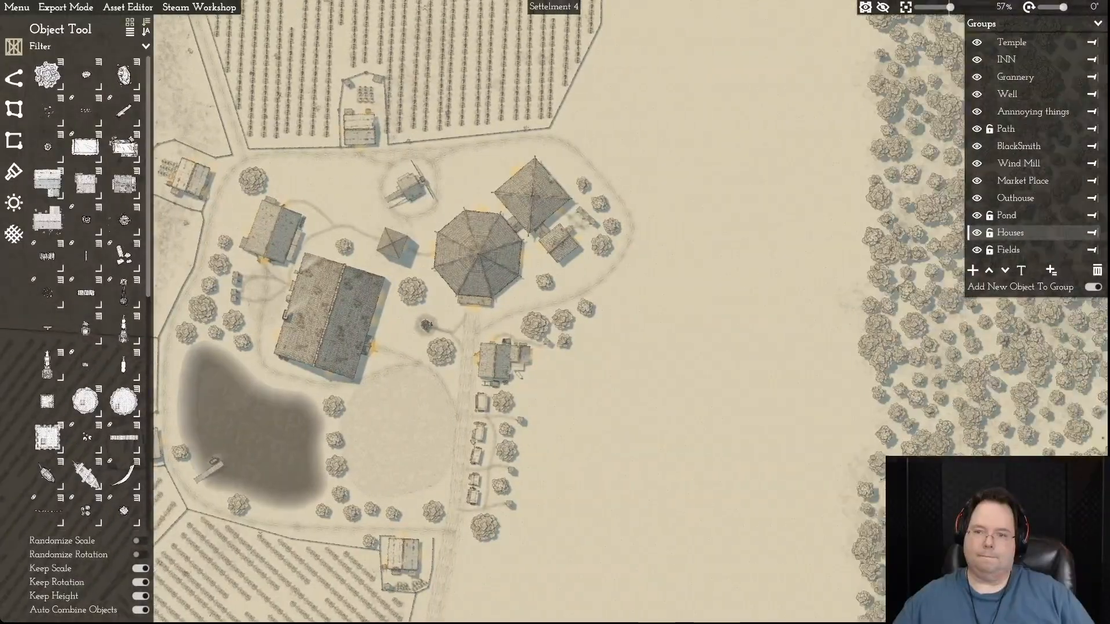
pyautogui.scroll(-4, 630, 312)
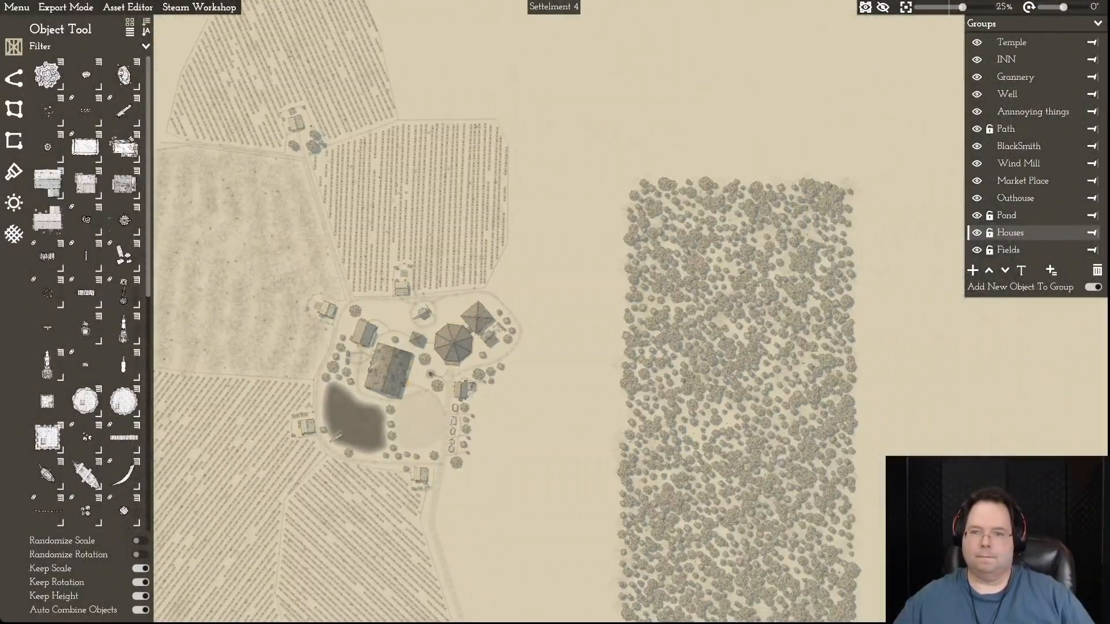
pyautogui.click(658, 243)
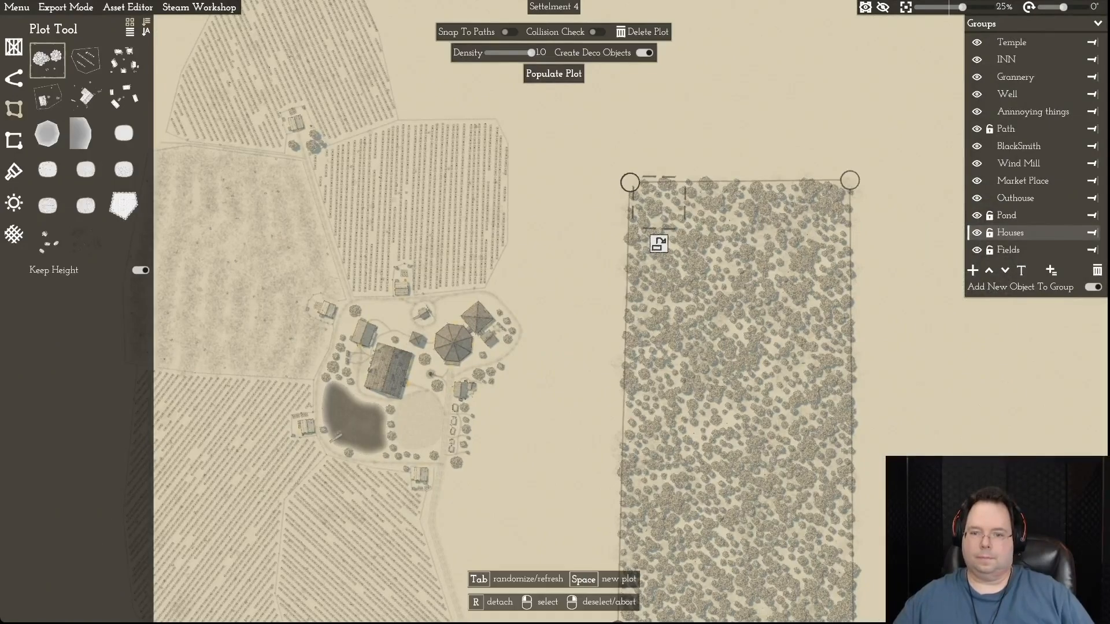
pyautogui.click(647, 32)
pyautogui.press('a')
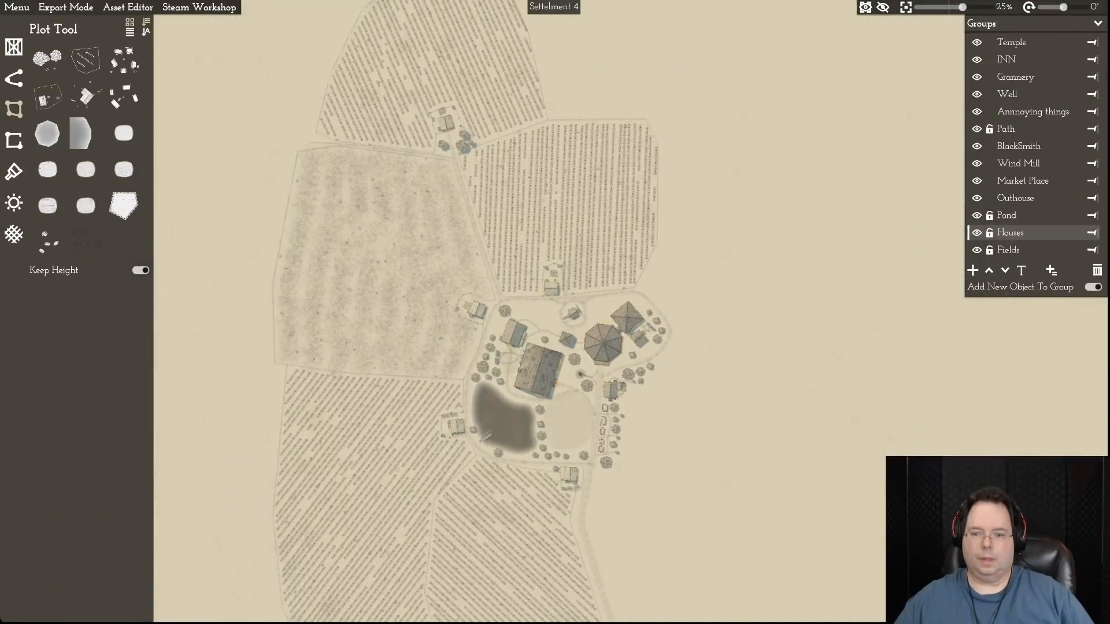
pyautogui.scroll(-1, 827, 180)
pyautogui.press('w')
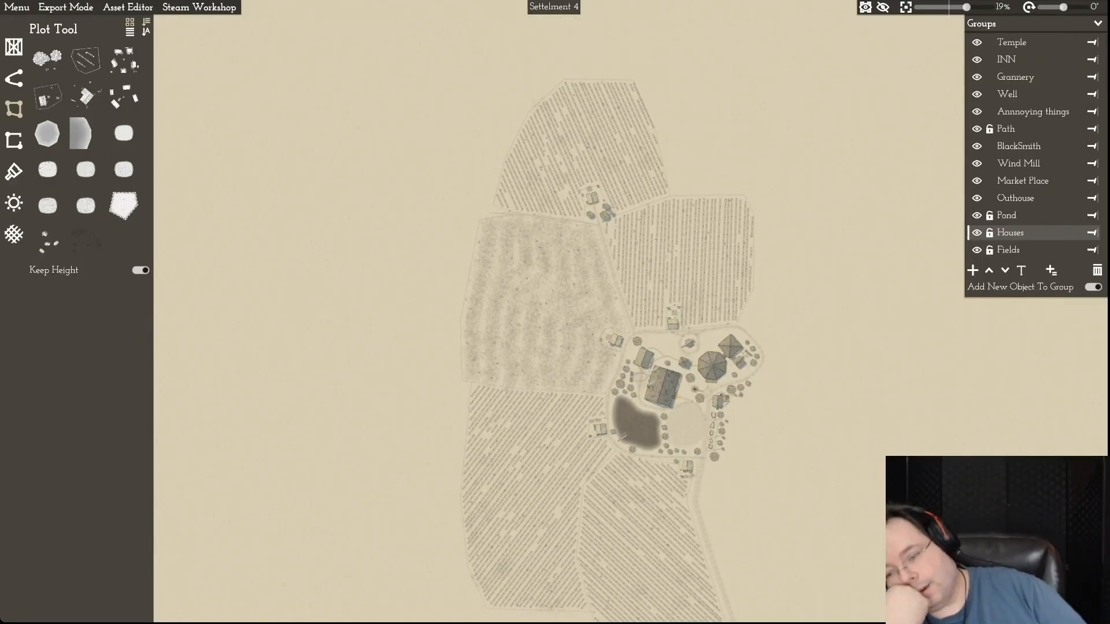
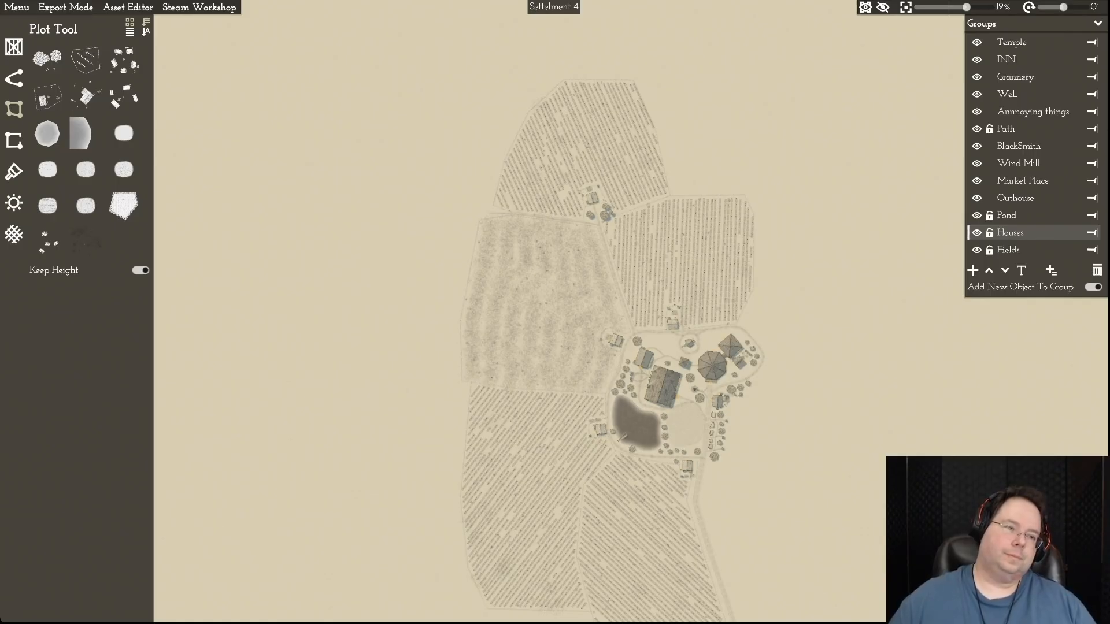
# - Save the map and load the template D&D grid.momset into the map settings
pyautogui.click(17, 7)
pyautogui.click(23, 72)
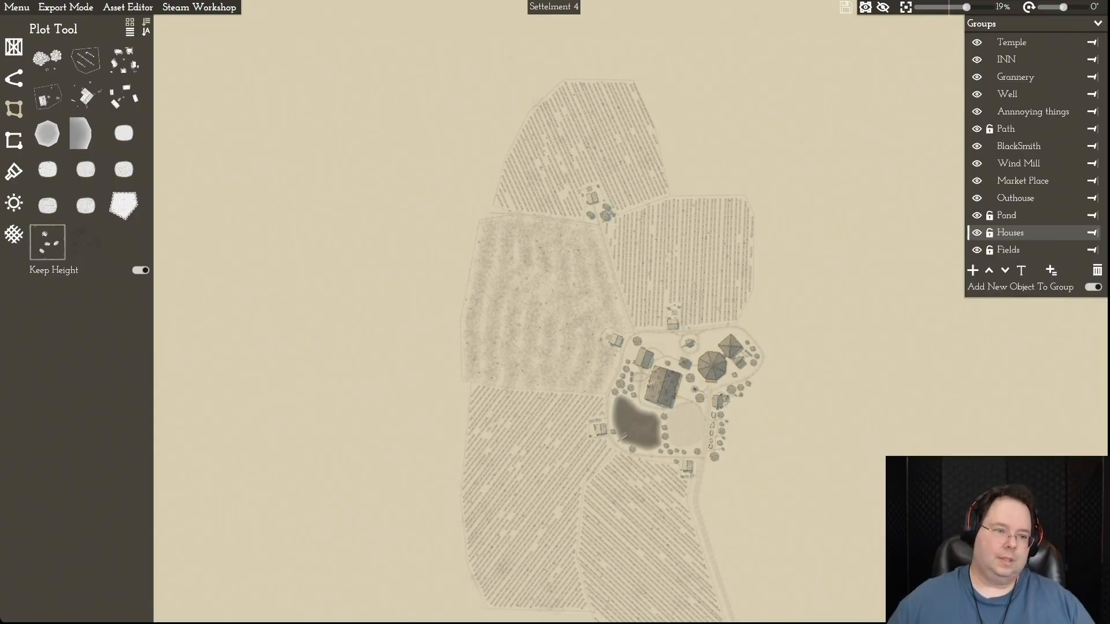
pyautogui.click(14, 234)
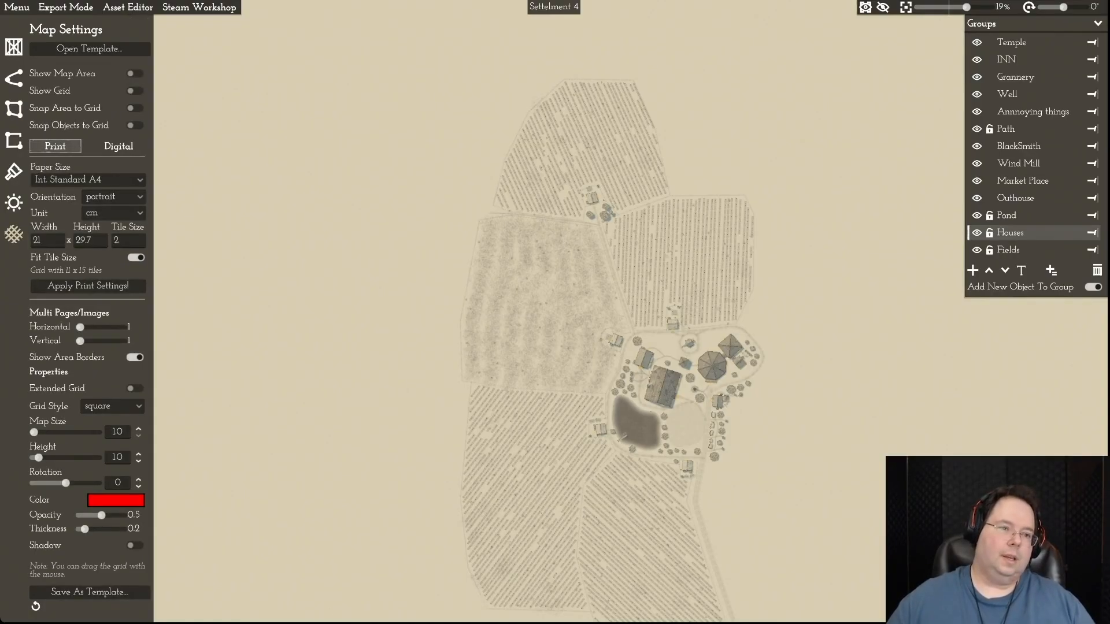
pyautogui.click(90, 48)
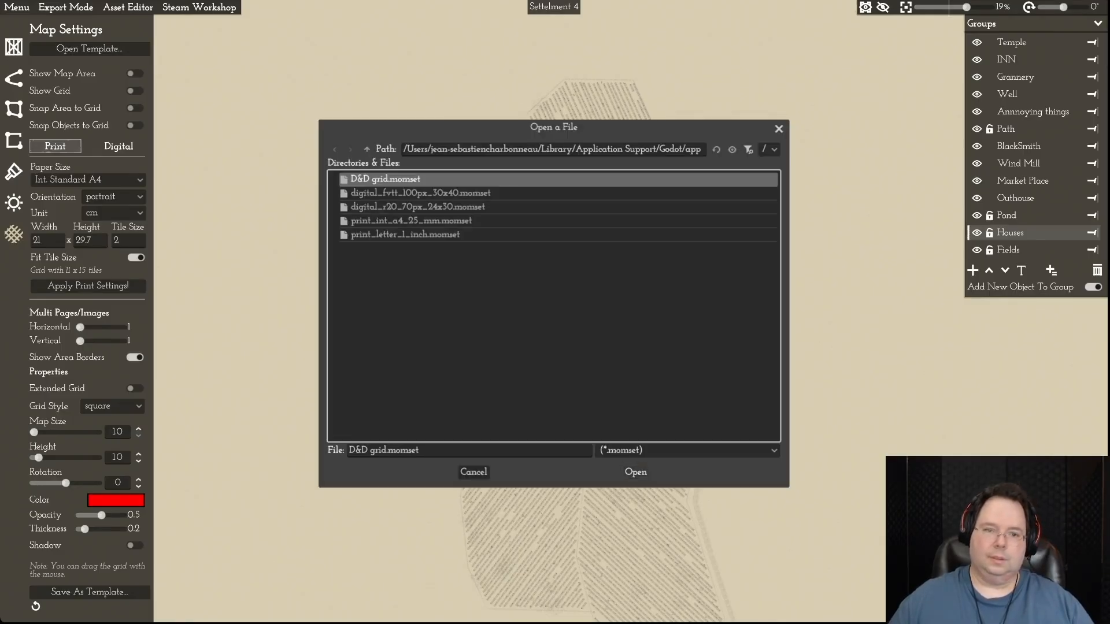
pyautogui.click(635, 472)
# - Move the map area over the village and its northern fields, aligning its upper edge with the northernmost field
pyautogui.moveTo(462, 260); pyautogui.dragTo(693, 332)
pyautogui.press('d')
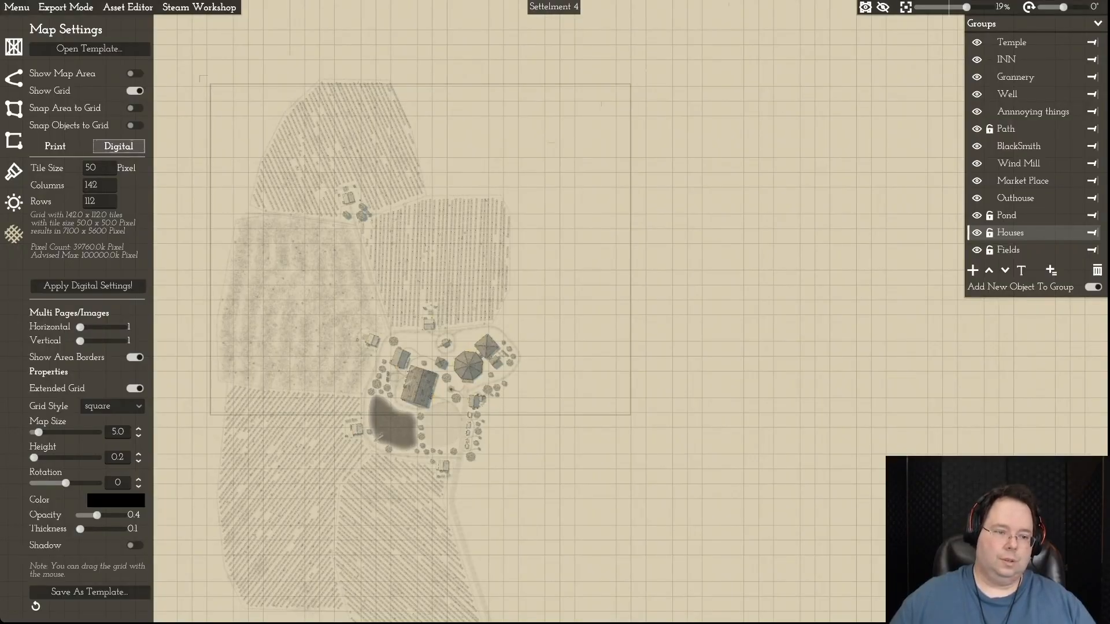
pyautogui.press('a')
pyautogui.moveTo(80, 327)
pyautogui.mouseDown()
pyautogui.moveTo(94, 327)
pyautogui.moveTo(80, 327)
pyautogui.mouseUp()
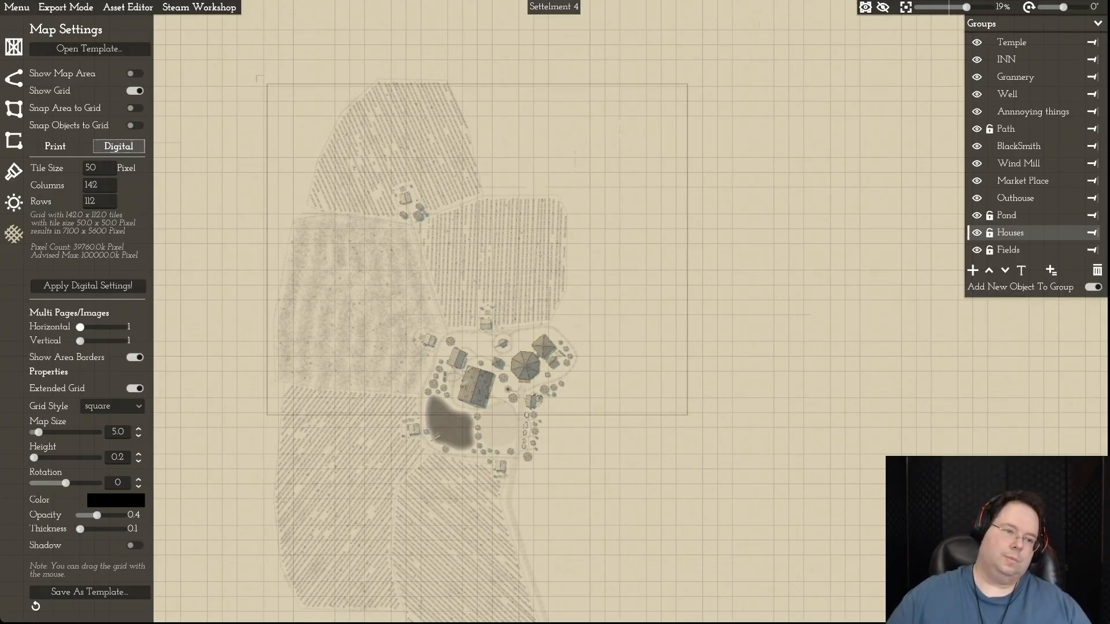
# - Set the digital grid to 102 columns and shift the map area slightly north, clear of the northernmost field
pyautogui.click(94, 185)
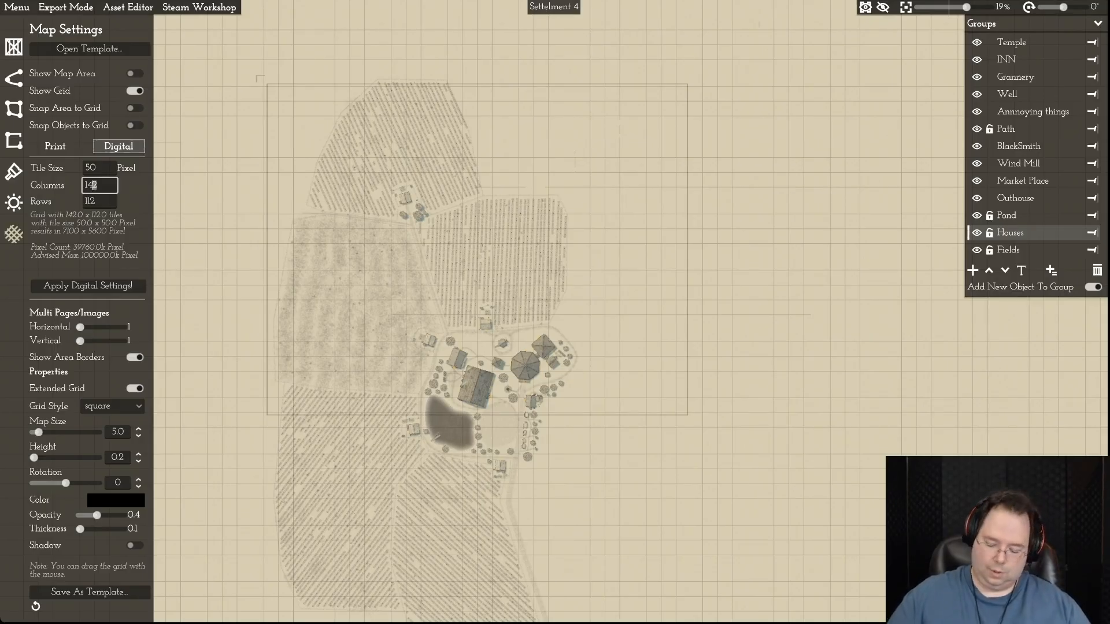
pyautogui.press('BackSpace')
pyautogui.write('0')
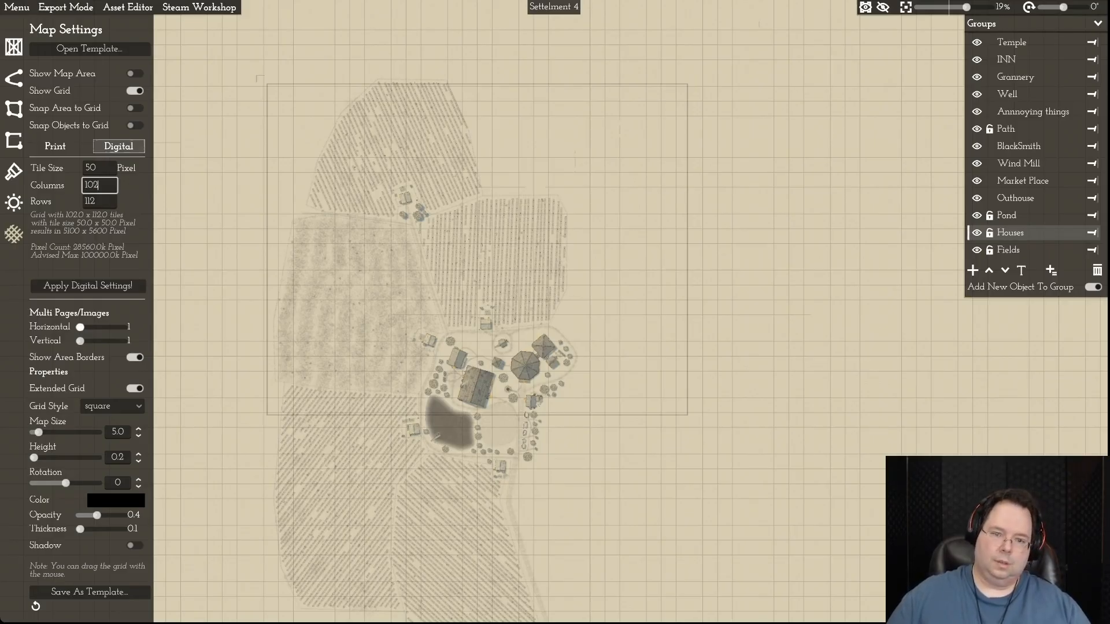
pyautogui.press('Return')
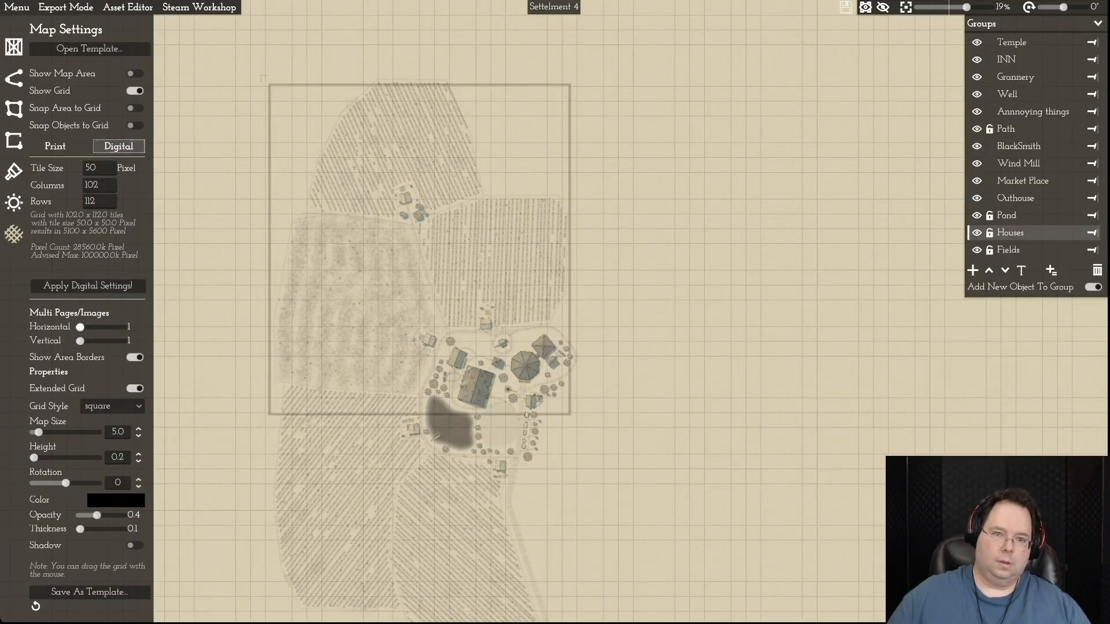
pyautogui.moveTo(264, 78); pyautogui.dragTo(265, 66)
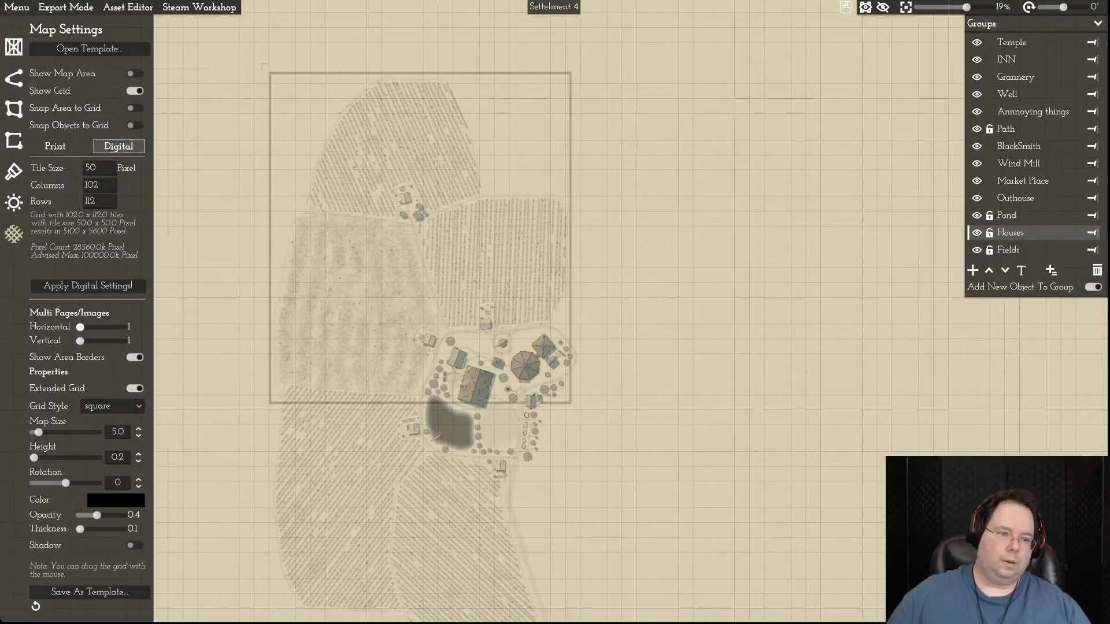
# - Try grid widths of 120, 115 and 110 columns, realigning the map area around the fields and village
pyautogui.click(94, 185)
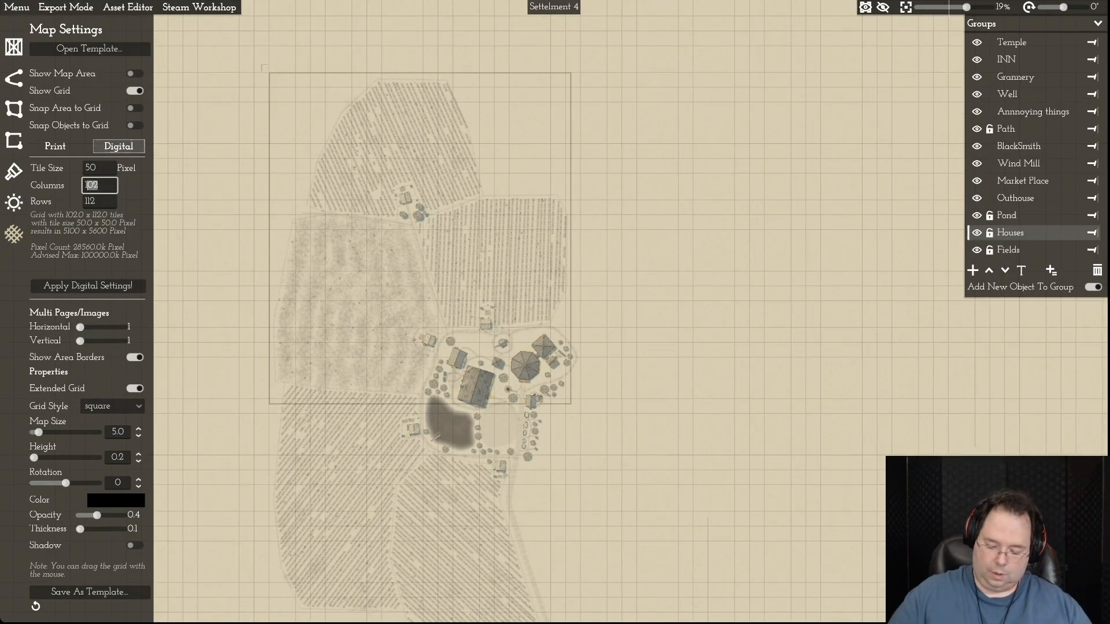
pyautogui.write('120')
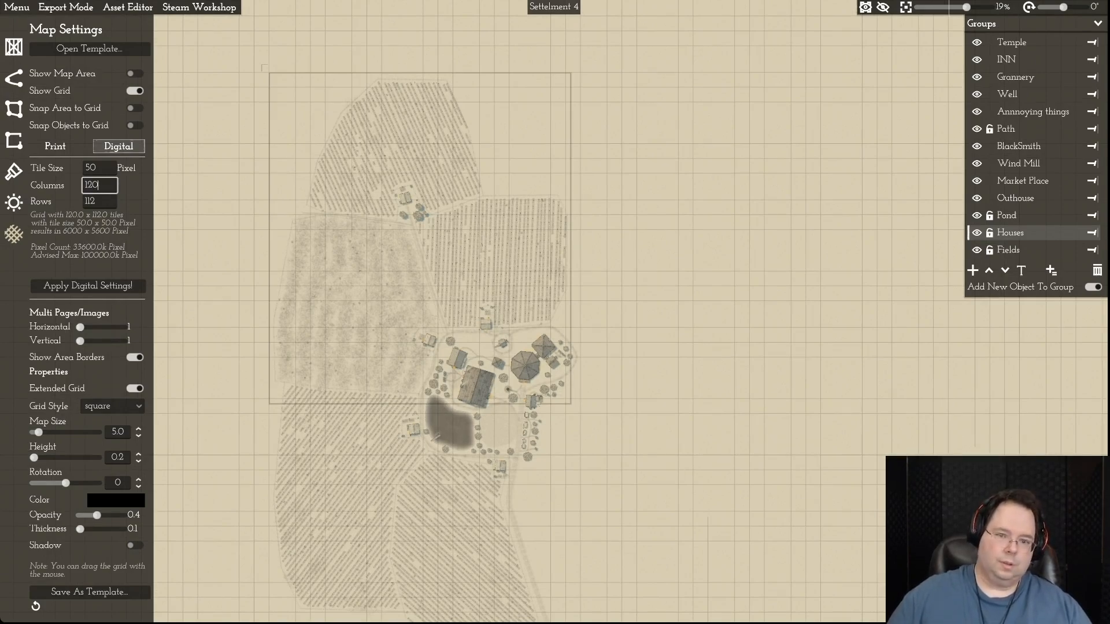
pyautogui.press('Return')
pyautogui.moveTo(419, 239); pyautogui.dragTo(444, 238)
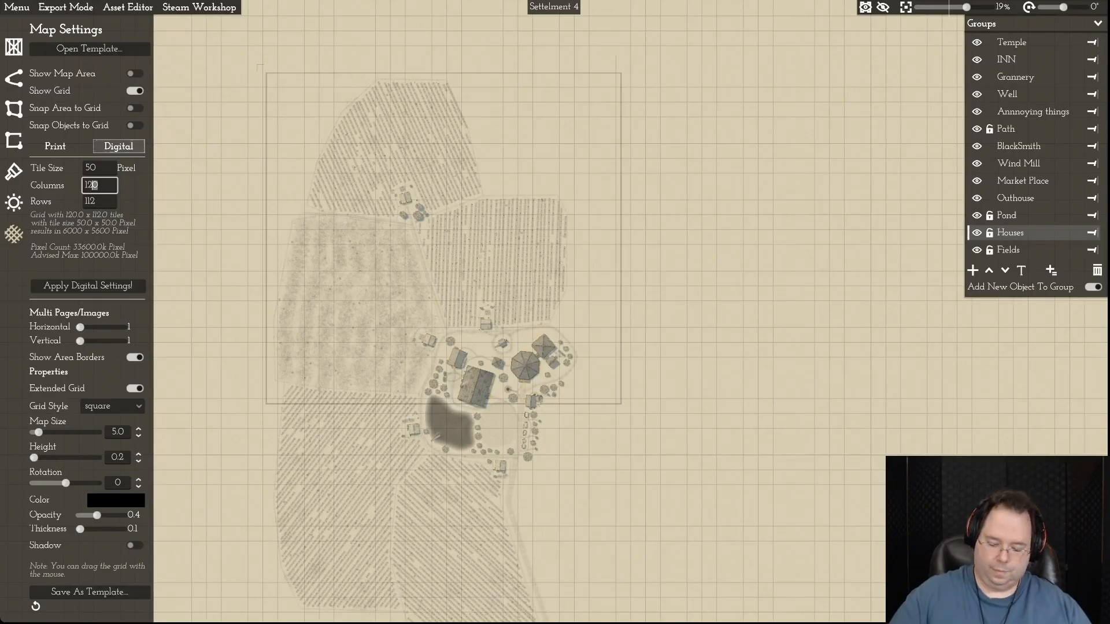
pyautogui.write('115')
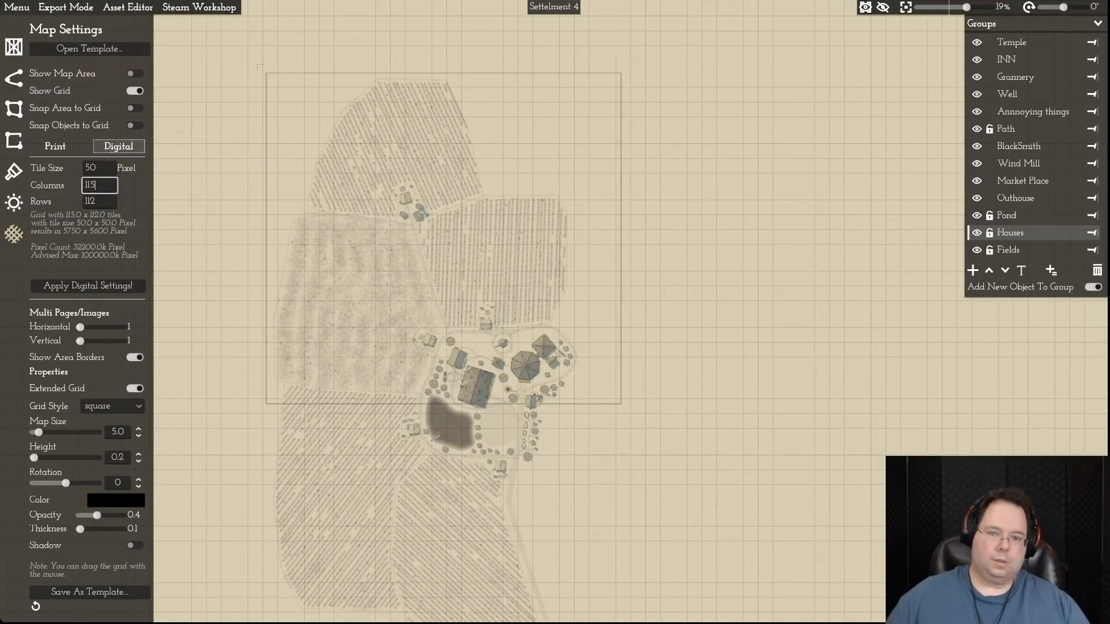
pyautogui.press('Return')
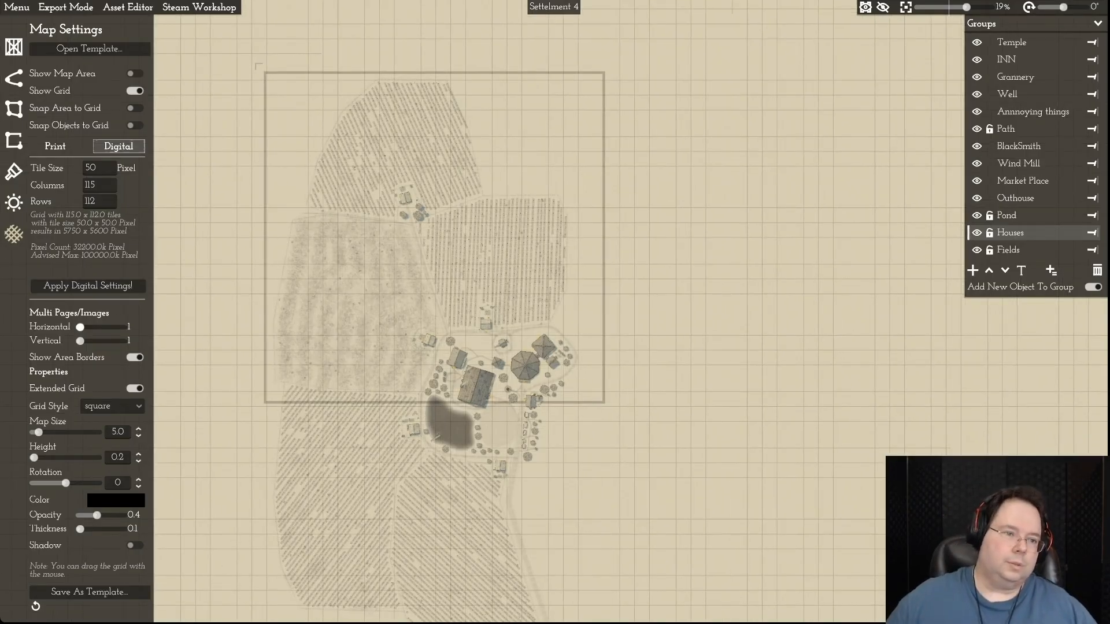
pyautogui.click(91, 185)
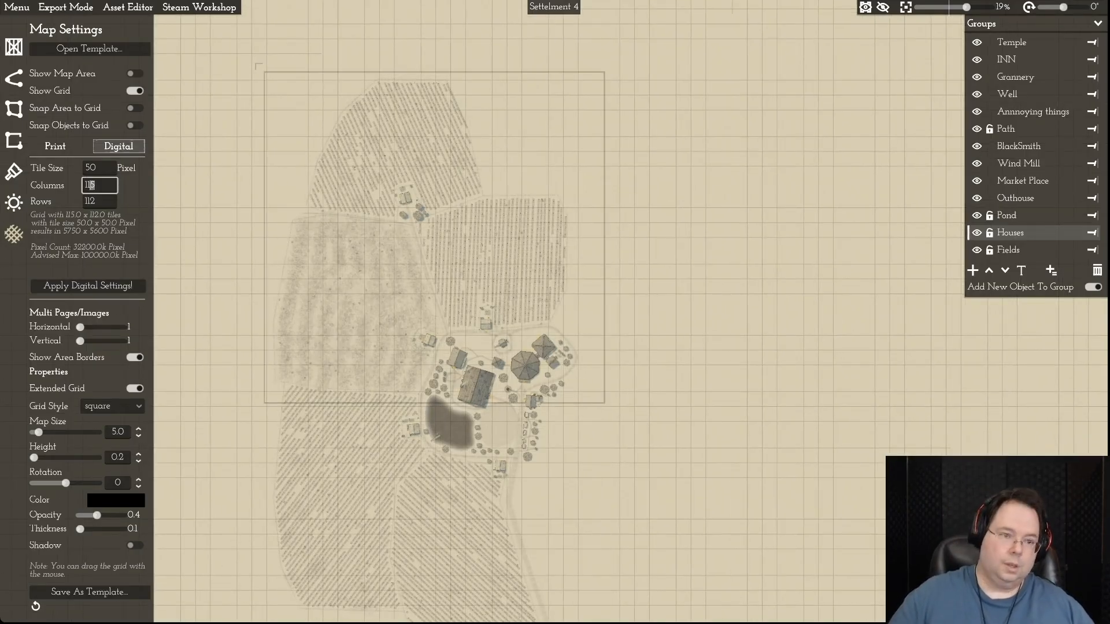
pyautogui.press('BackSpace')
pyautogui.write('0')
pyautogui.press('Return')
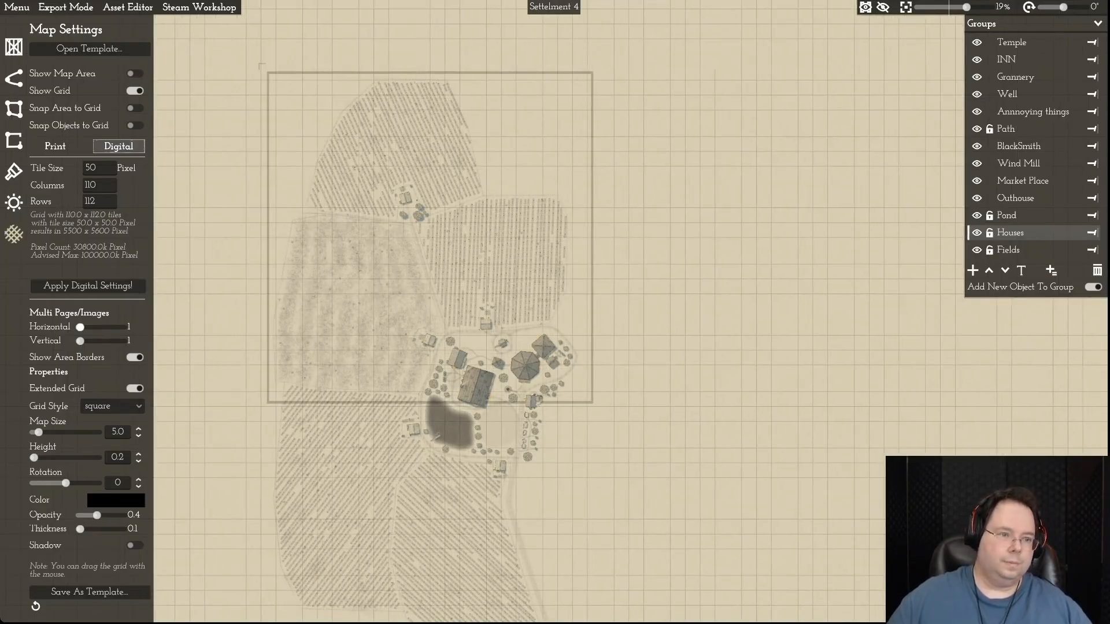
# - Set the digital grid to 108 columns
pyautogui.click(92, 185)
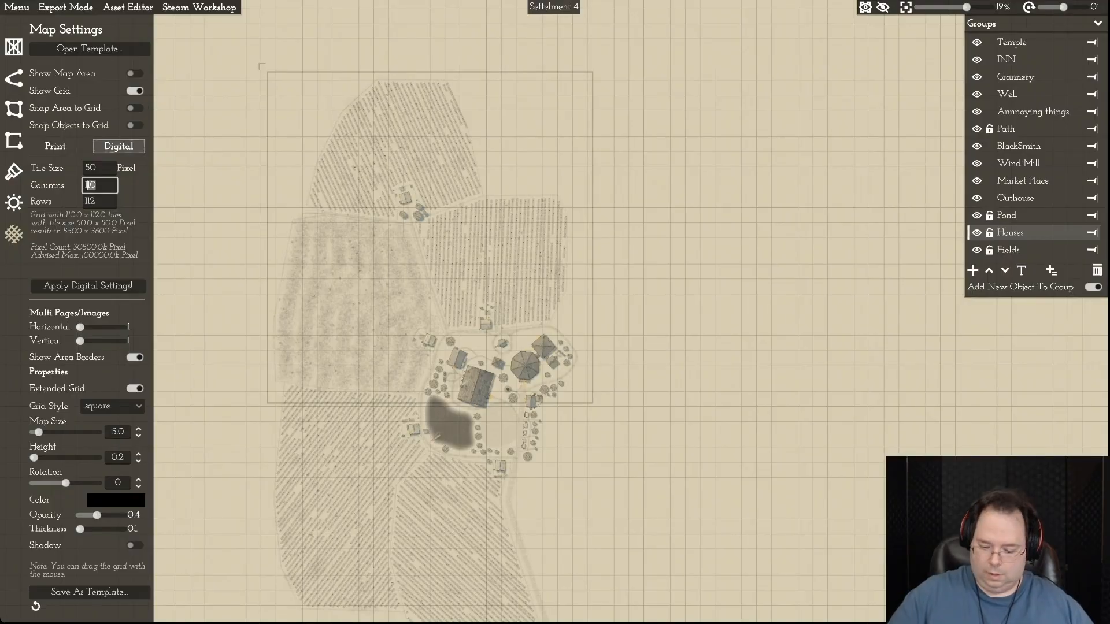
pyautogui.write('8')
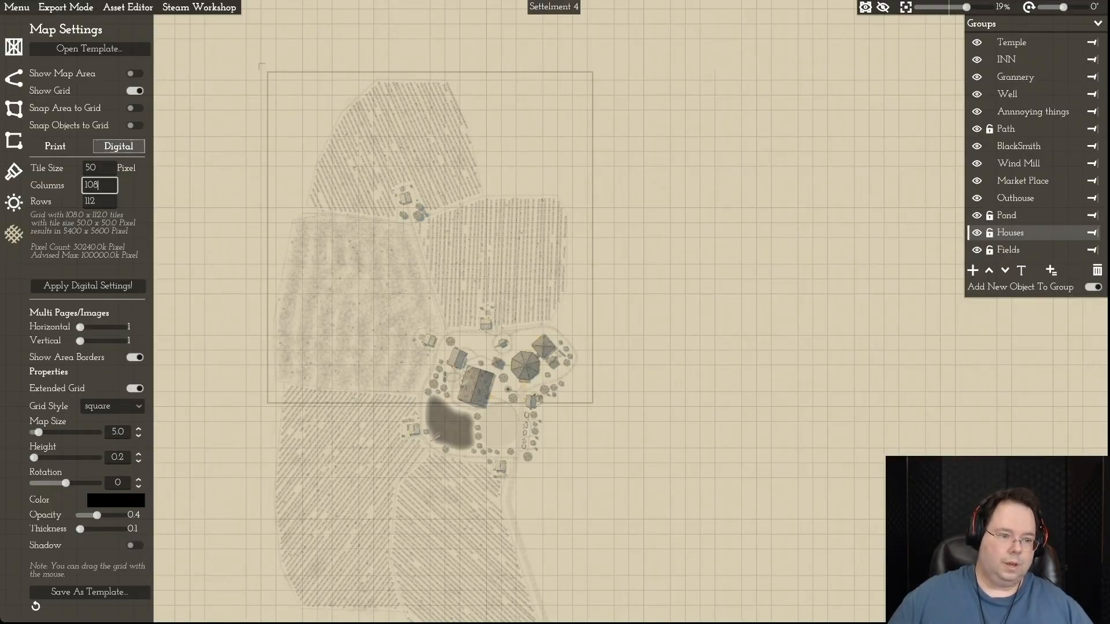
pyautogui.press('Return')
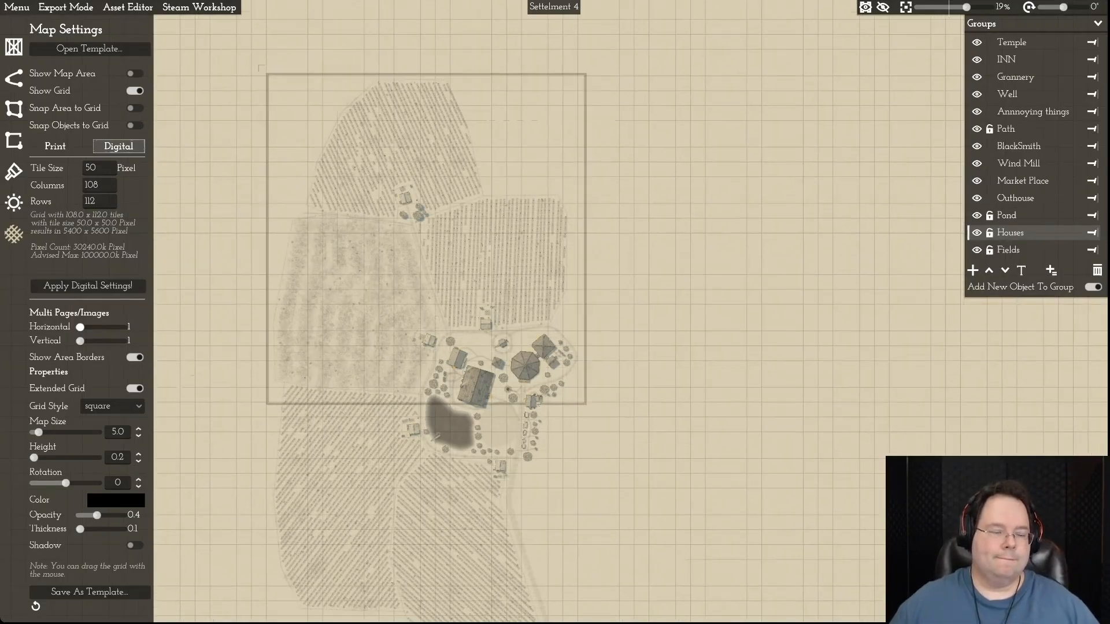
# - Set the grid to 142 rows and move the map area south until its upper edge sits just above the northernmost field
pyautogui.press('s')
pyautogui.click(101, 201)
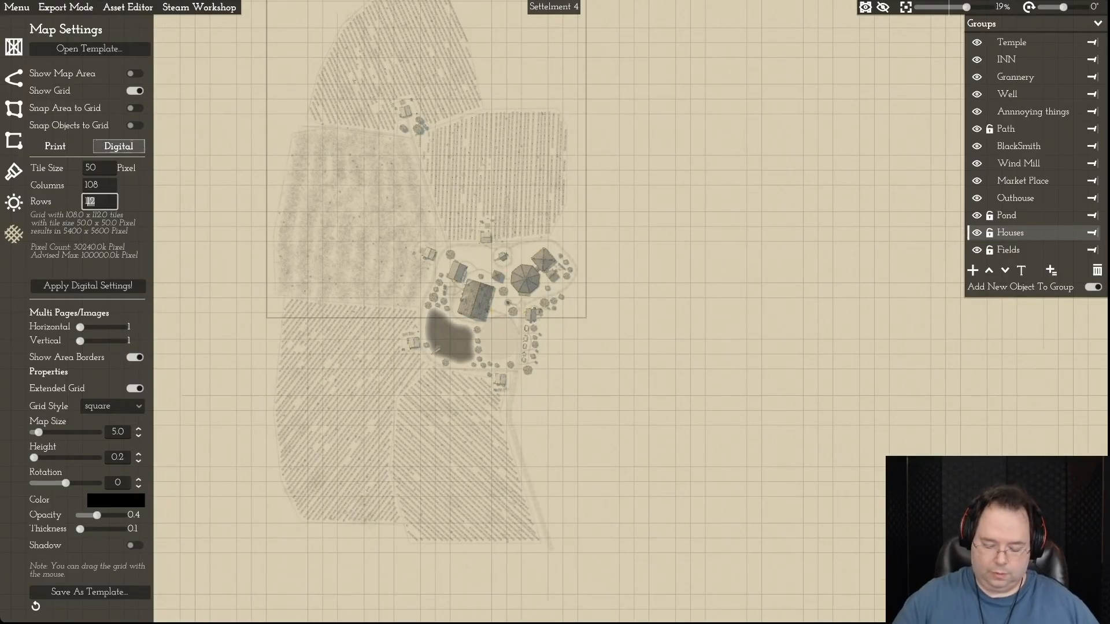
pyautogui.write('42')
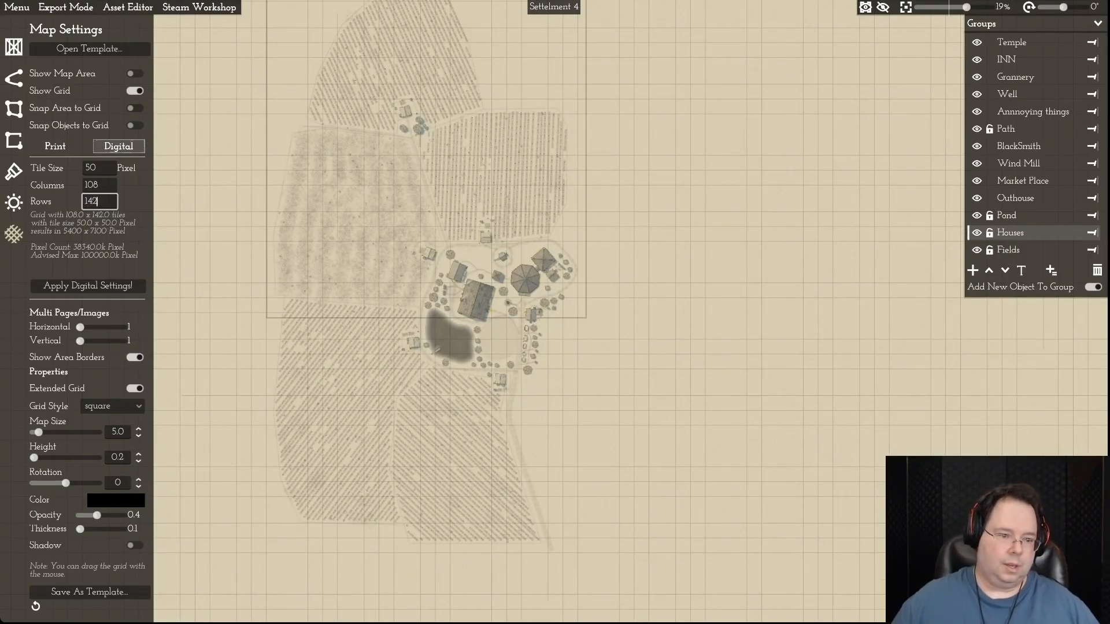
pyautogui.press('Return')
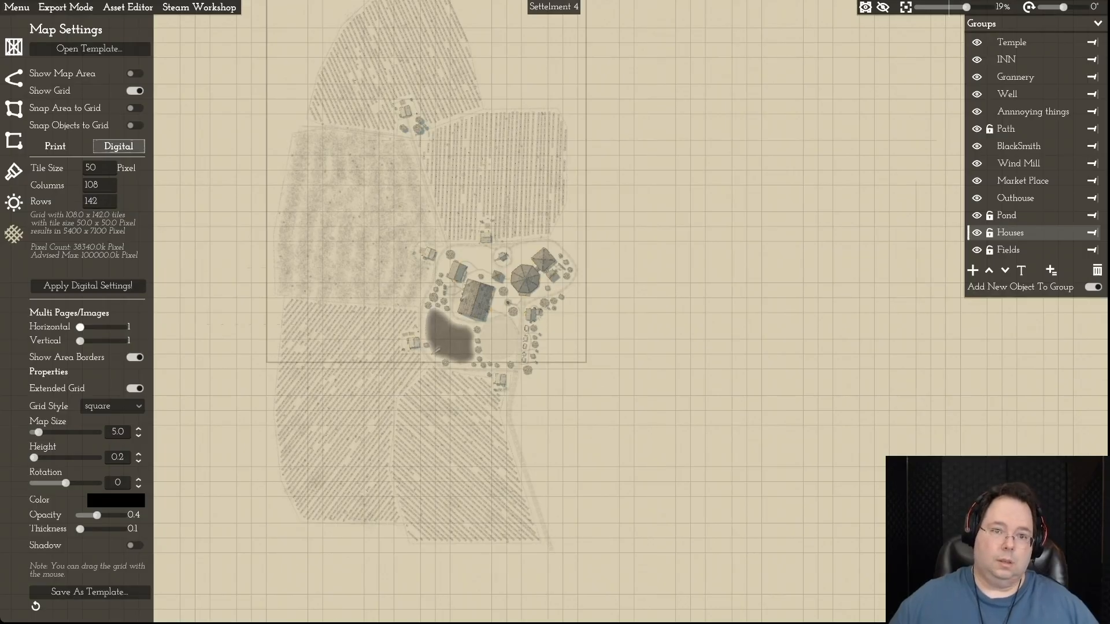
pyautogui.press('w')
pyautogui.moveTo(426, 246); pyautogui.dragTo(423, 288)
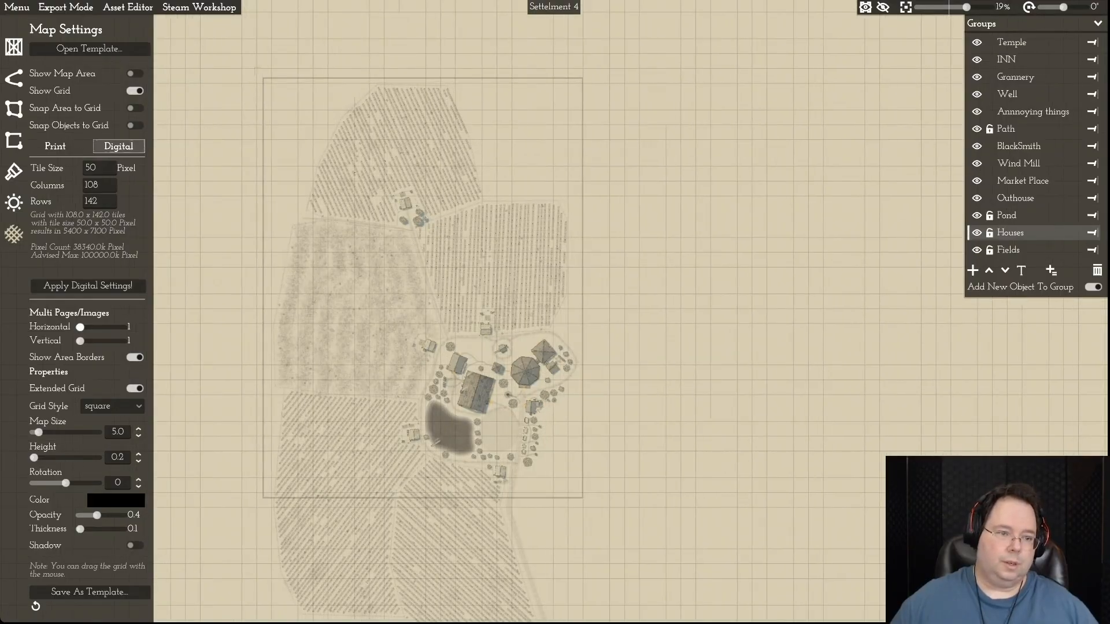
# - Extend the digital grid to 152 rows
pyautogui.click(93, 200)
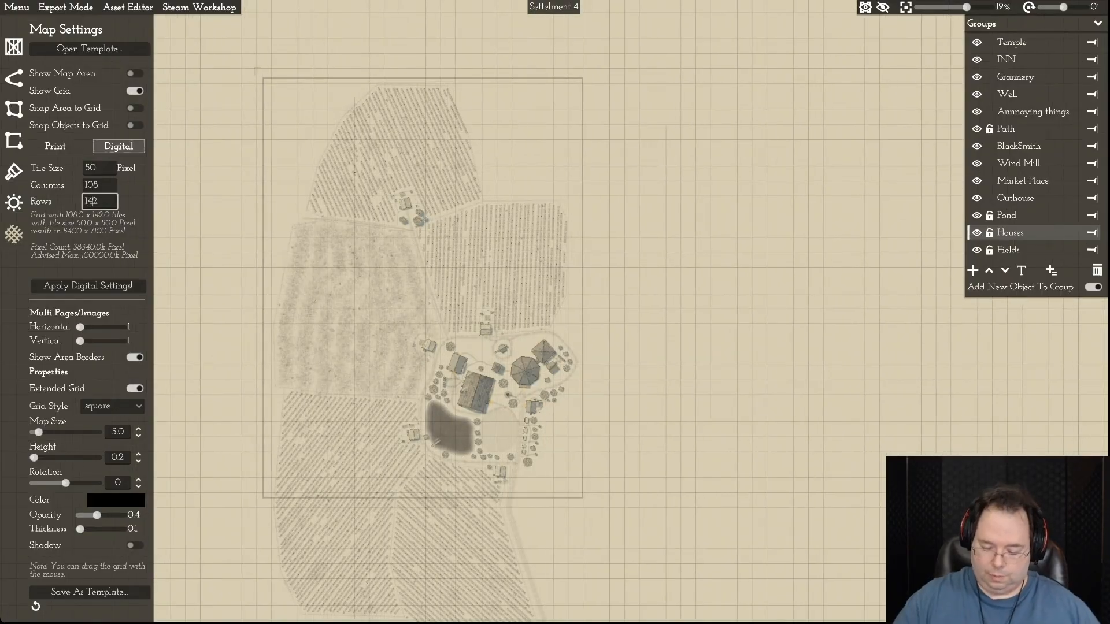
pyautogui.press('BackSpace')
pyautogui.write('5')
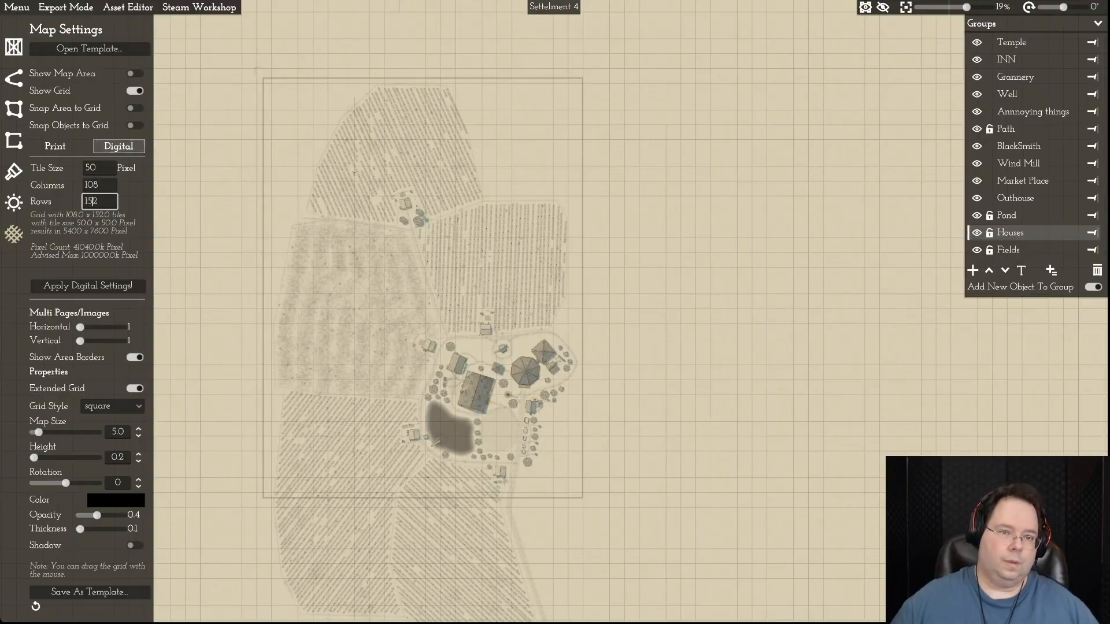
pyautogui.press('Return')
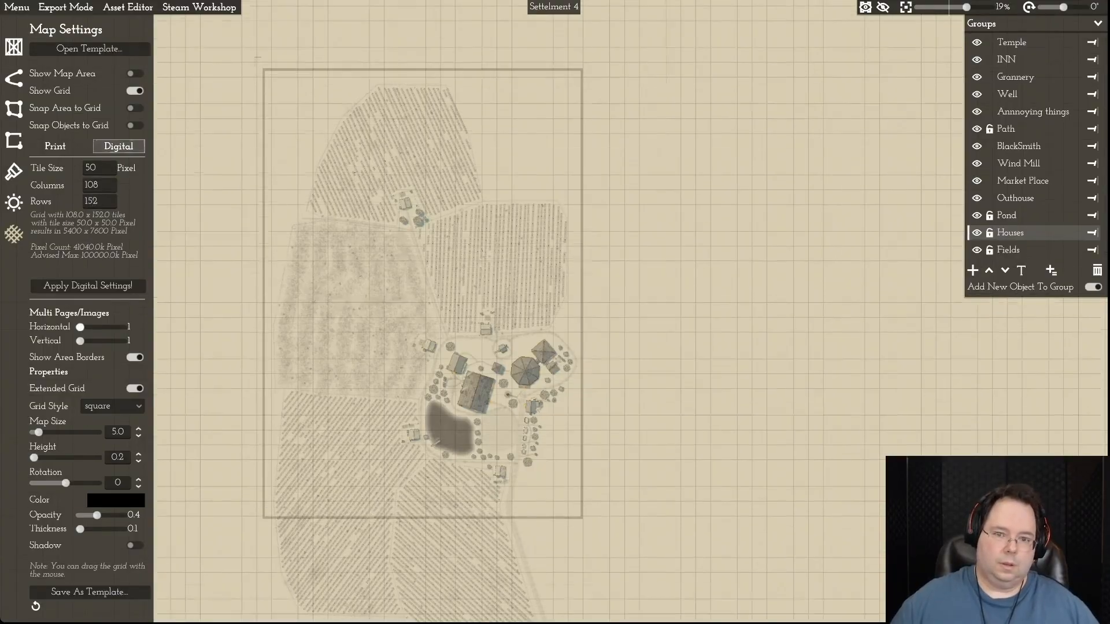
# - Set the grid to 162 rows and bring the map area's upper edge close to the northernmost field
pyautogui.press('s')
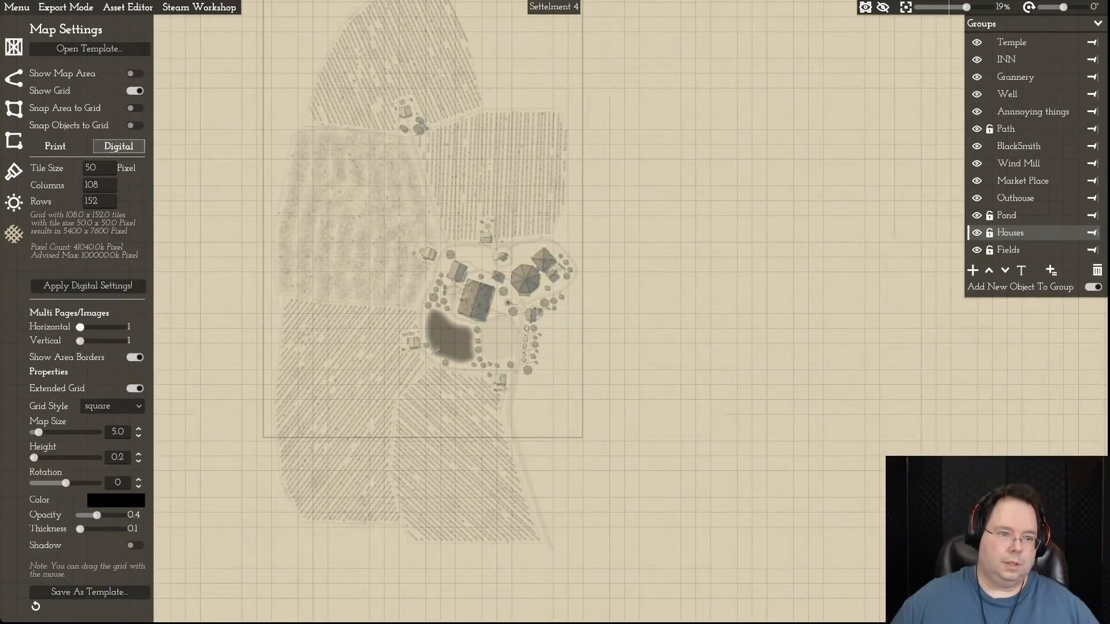
pyautogui.moveTo(99, 202); pyautogui.dragTo(88, 201)
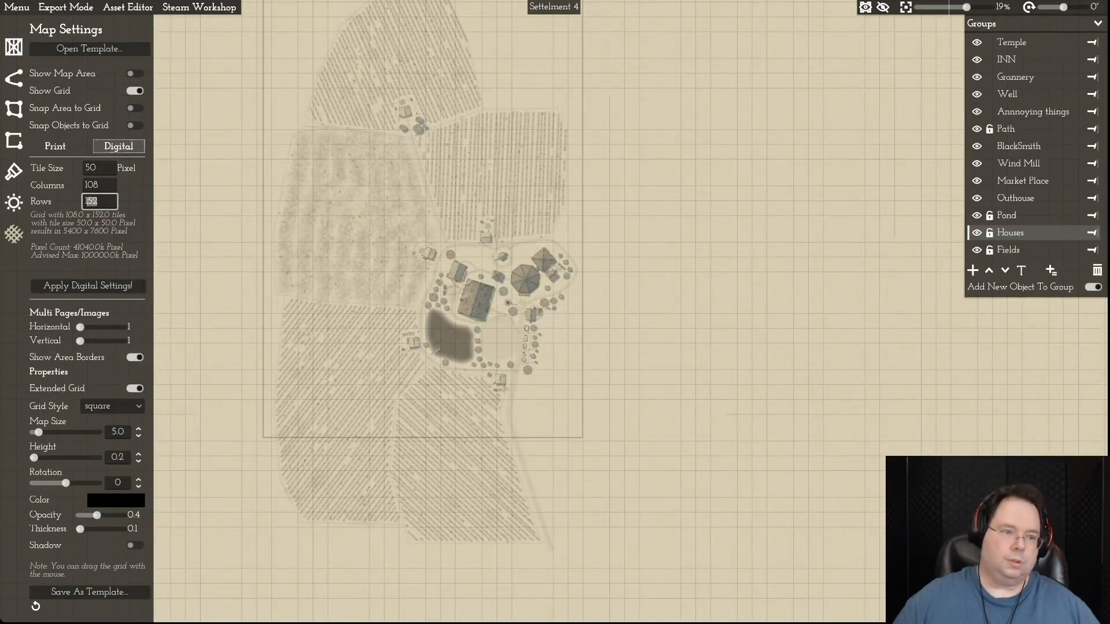
pyautogui.write('62')
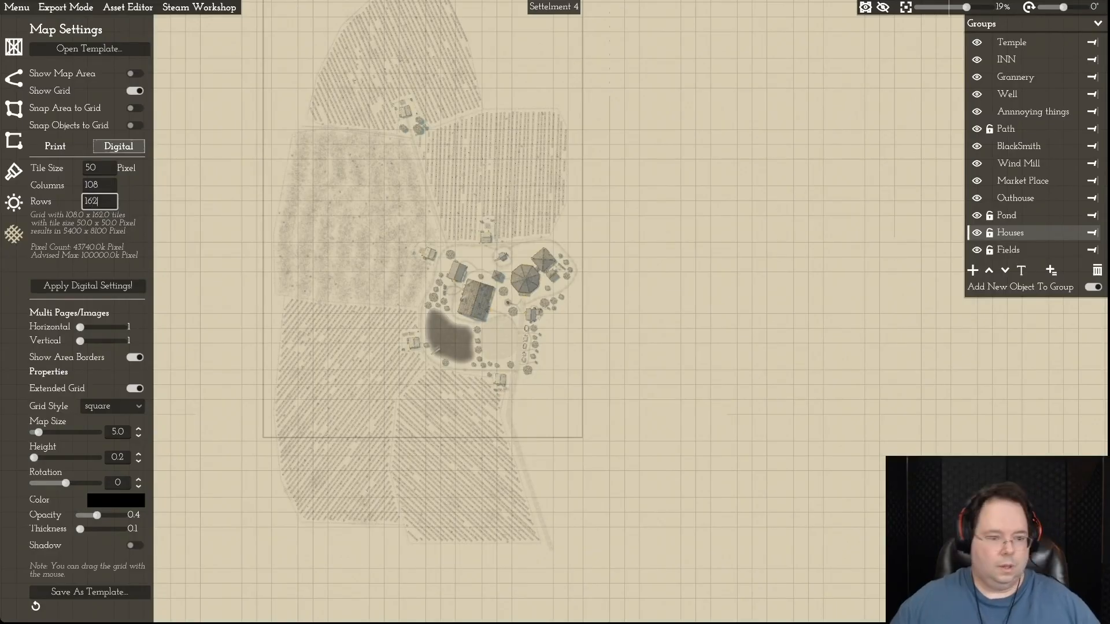
pyautogui.press('Return')
pyautogui.scroll(3, 341, 303)
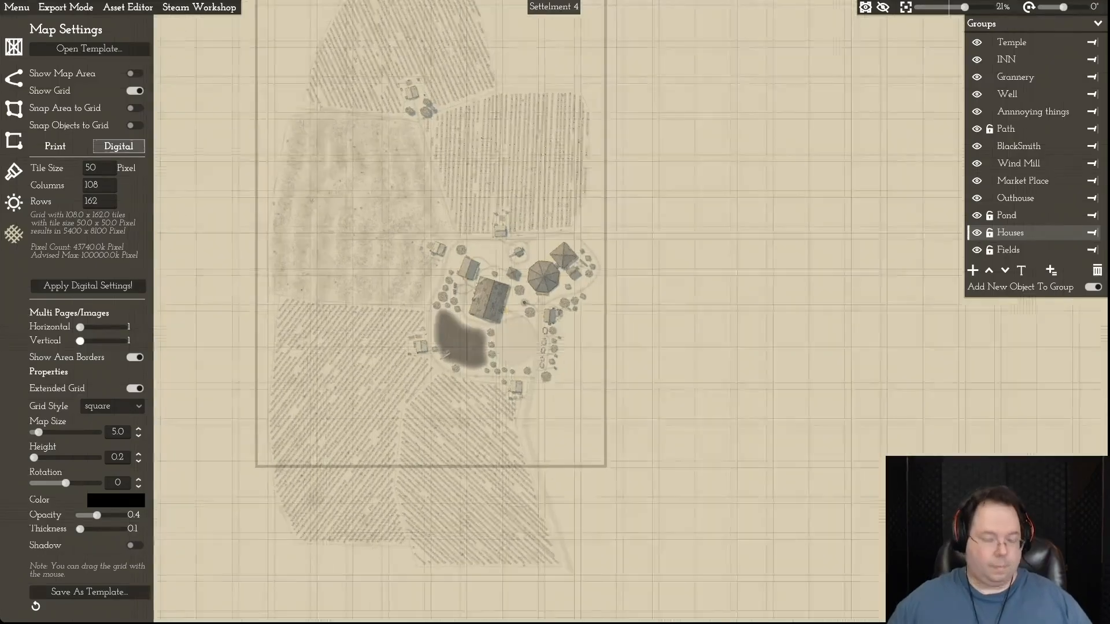
pyautogui.scroll(-2, 341, 304)
pyautogui.press('w')
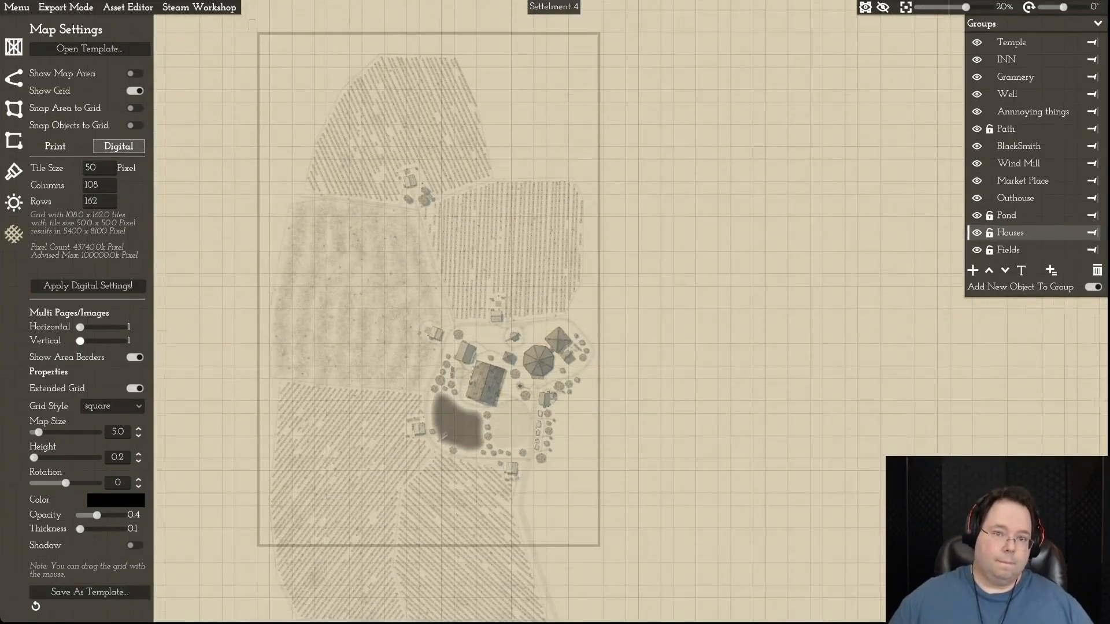
pyautogui.scroll(1, 335, 303)
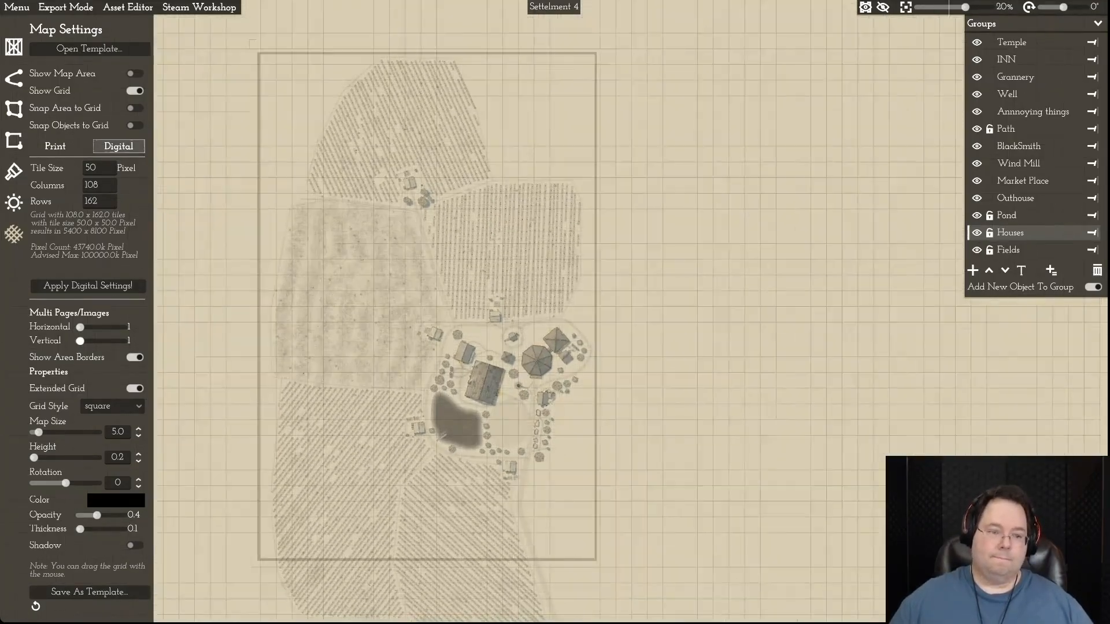
pyautogui.press('s')
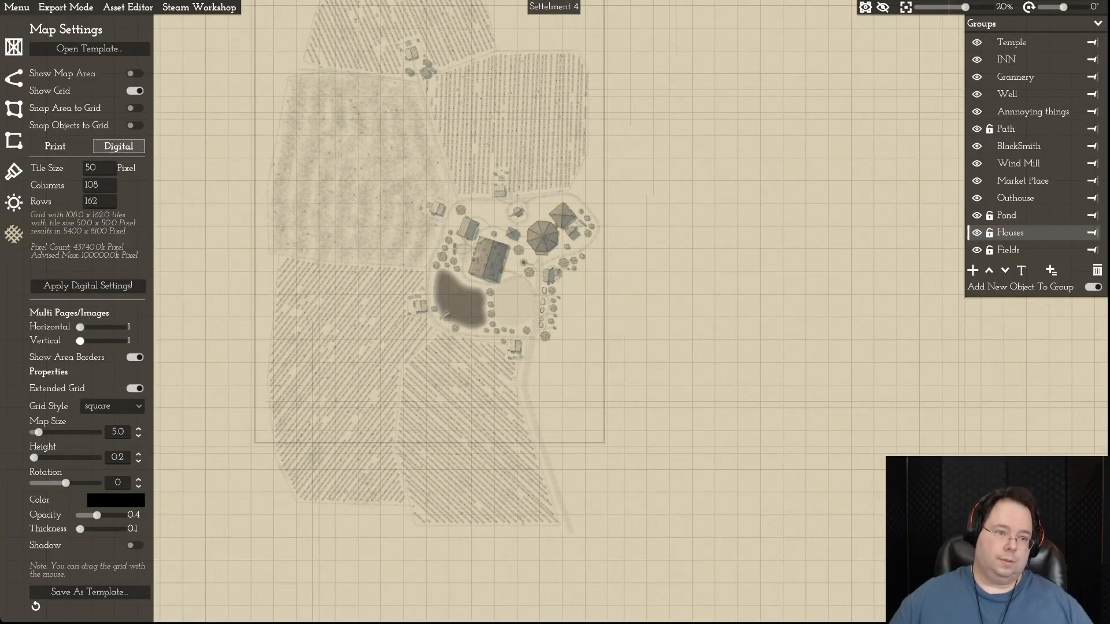
# - Set the digital grid to 182 rows and move the map area south so its upper edge sits close above the northernmost field
pyautogui.click(88, 200)
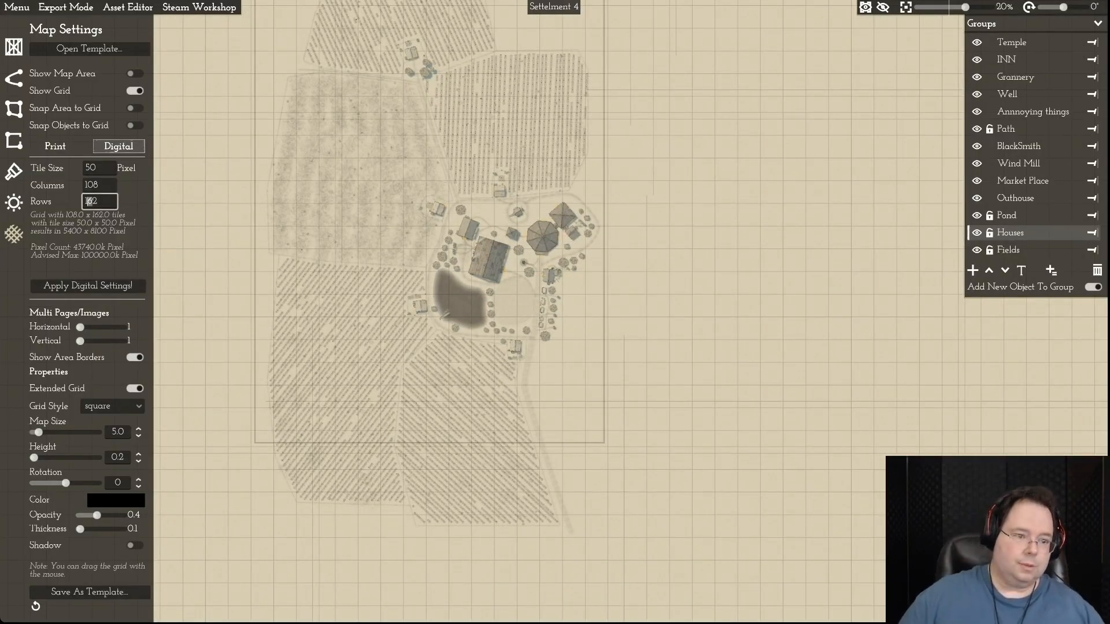
pyautogui.press('Delete')
pyautogui.write('8')
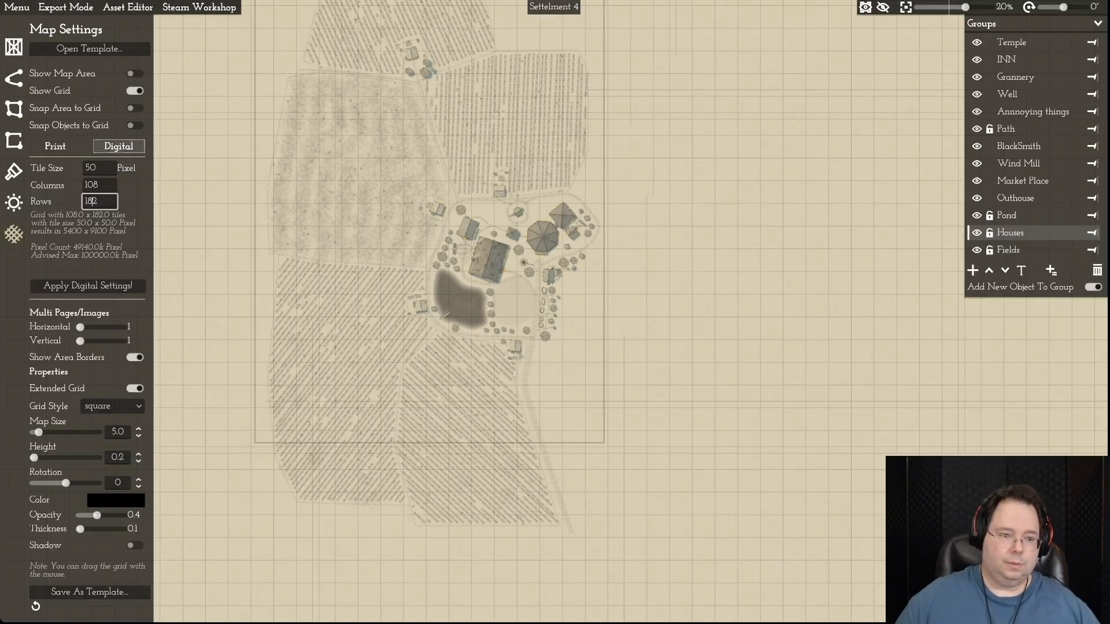
pyautogui.press('Return')
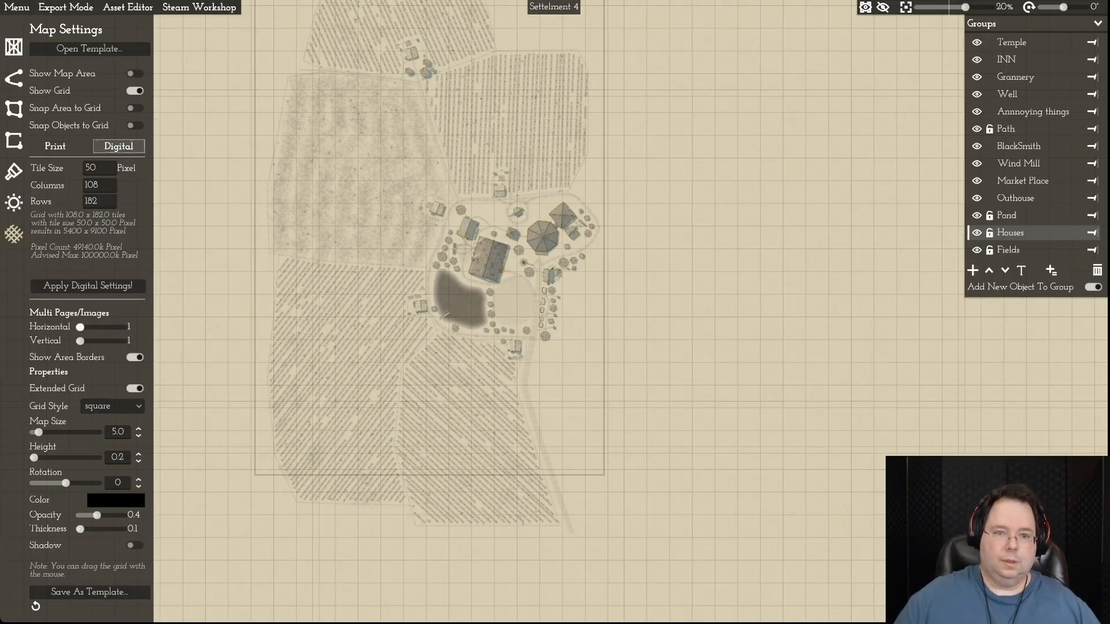
pyautogui.press('w')
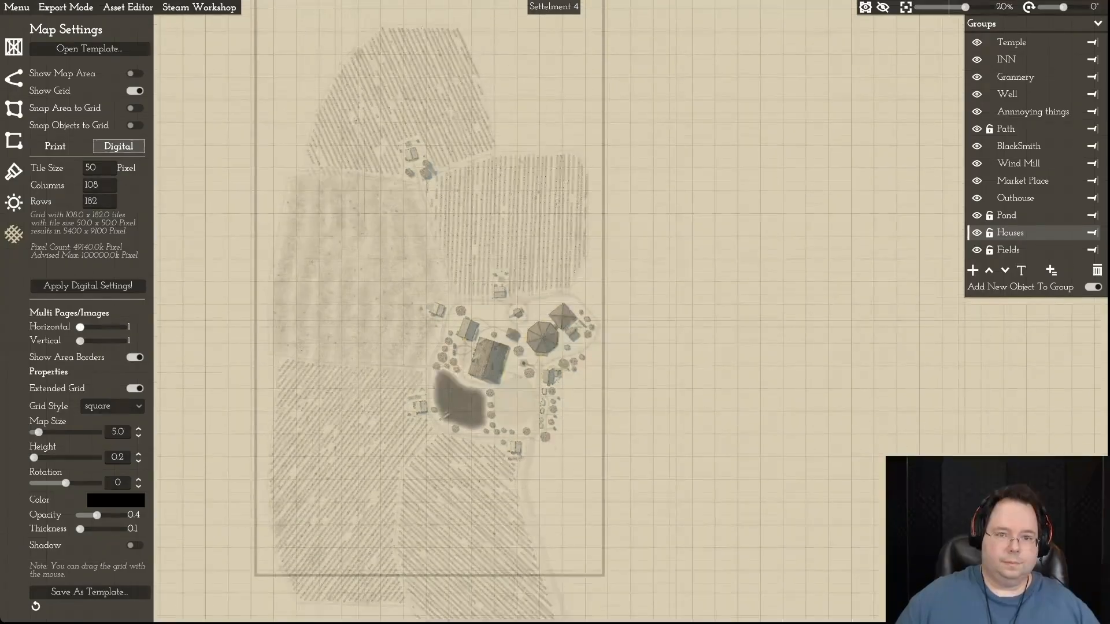
pyautogui.moveTo(520, 278); pyautogui.dragTo(519, 310)
# - Increase the digital grid to 185 rows and apply the digital settings
pyautogui.press('s')
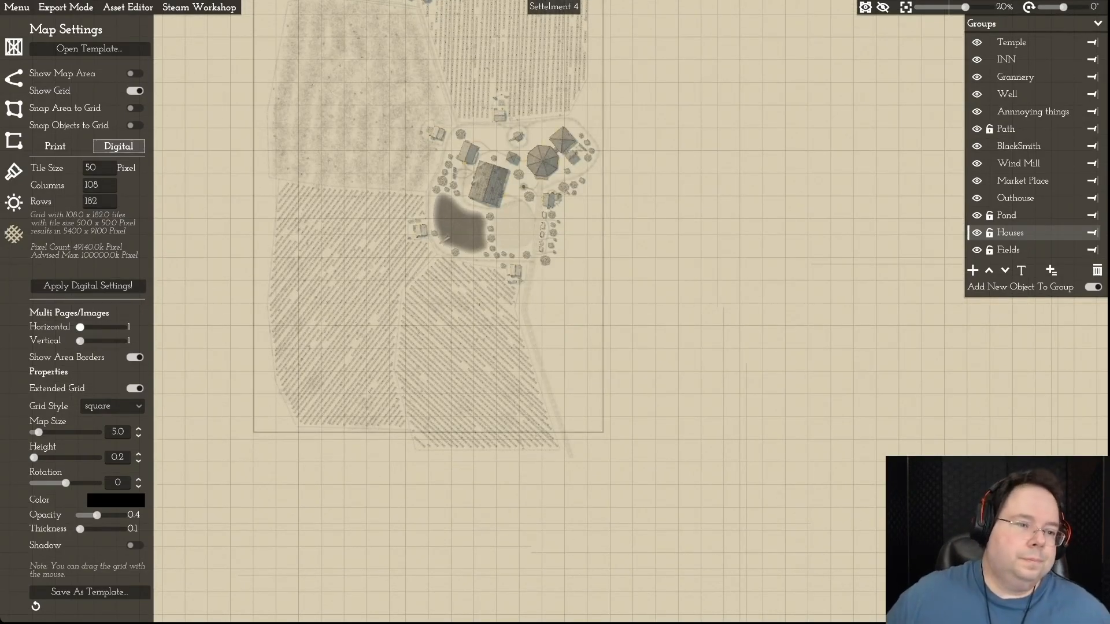
pyautogui.click(86, 201)
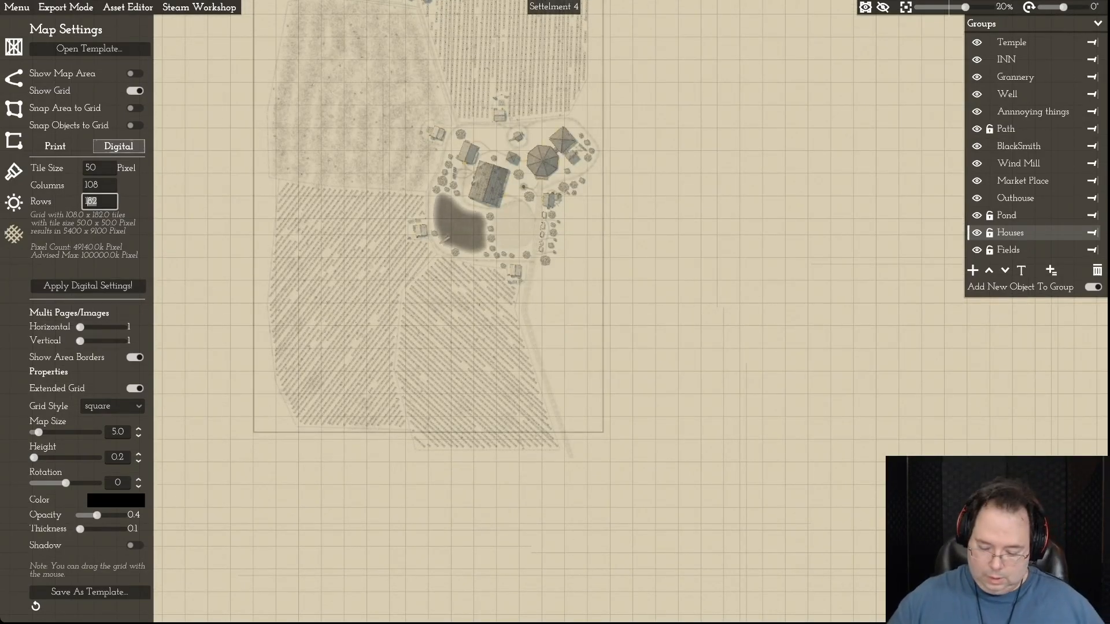
pyautogui.write('185')
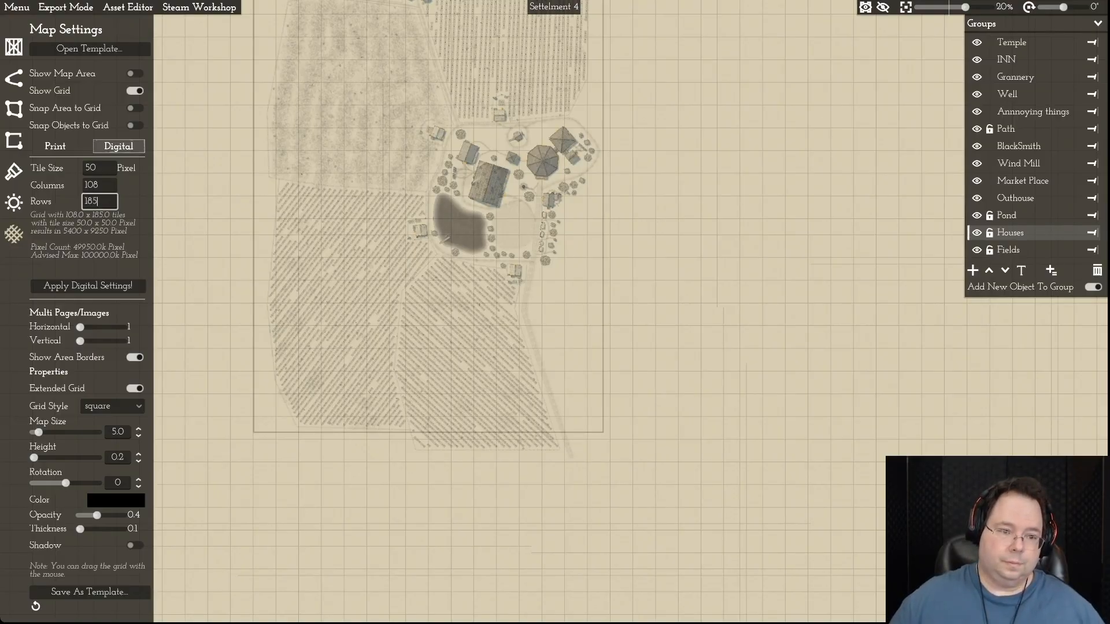
pyautogui.click(88, 286)
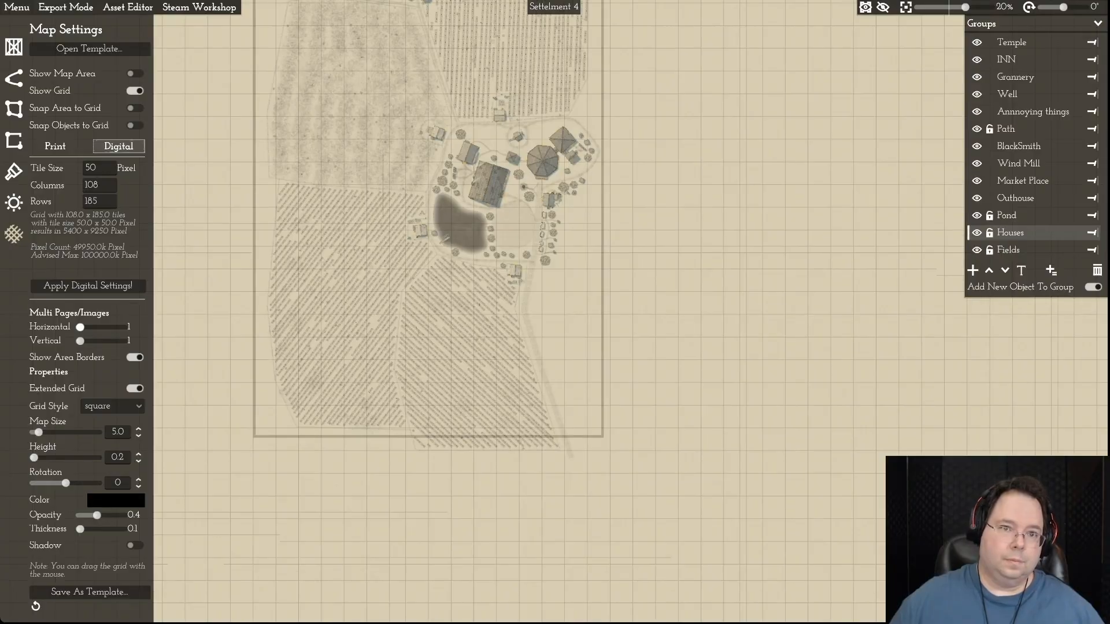
pyautogui.press('w')
pyautogui.press('w')
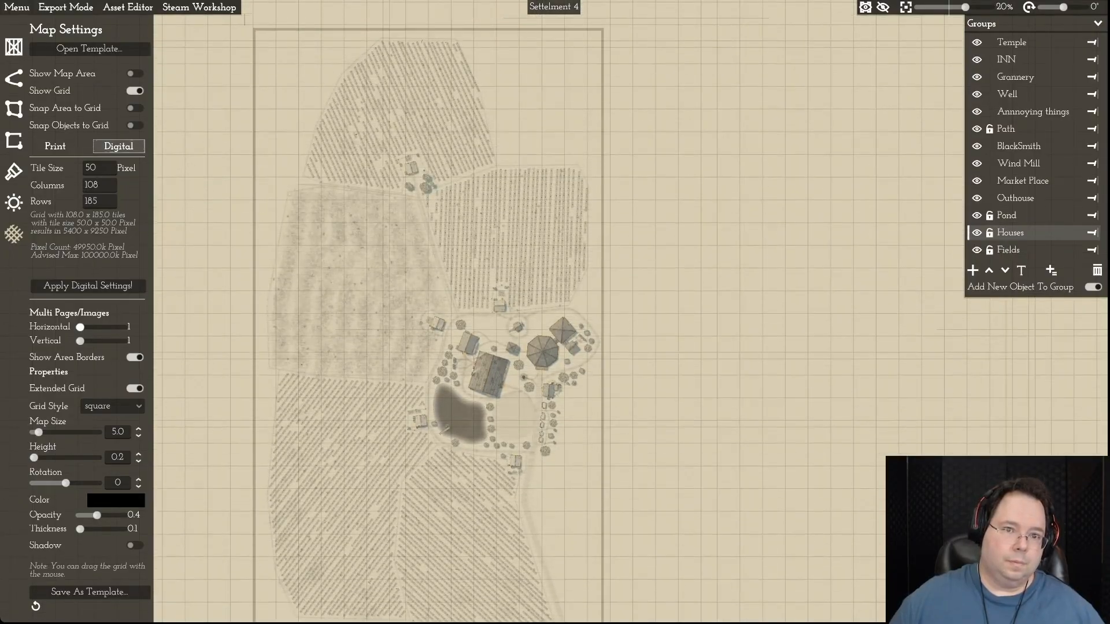
# - Raise the grid's row count to 188 to bring the map area's lower edge down to the southernmost field
pyautogui.press('s')
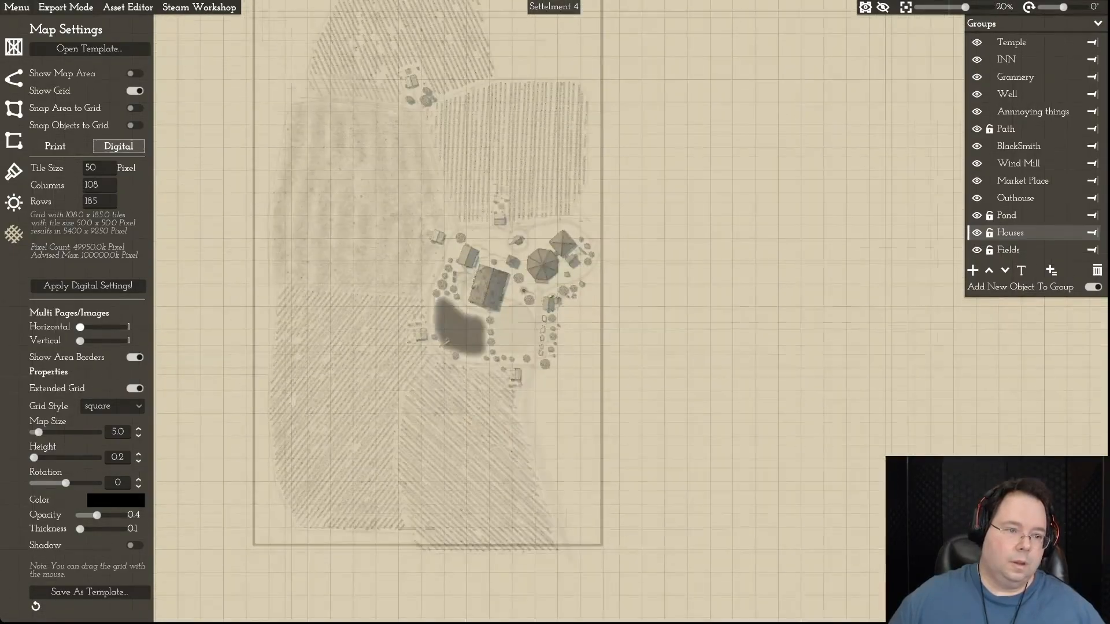
pyautogui.click(93, 201)
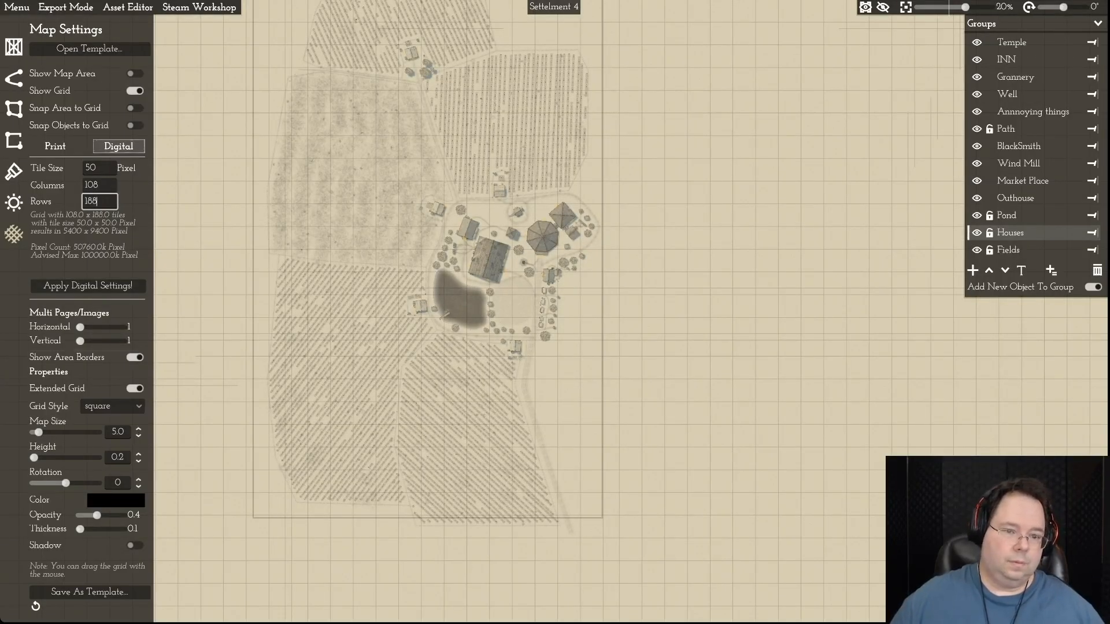
pyautogui.press('Return')
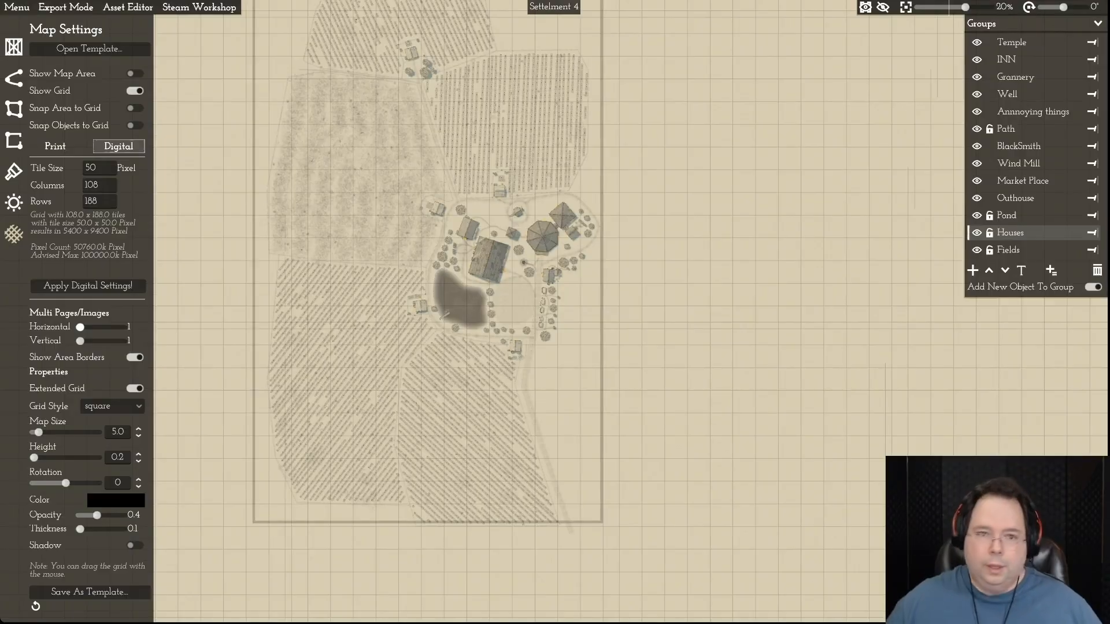
pyautogui.press('w')
pyautogui.press('w')
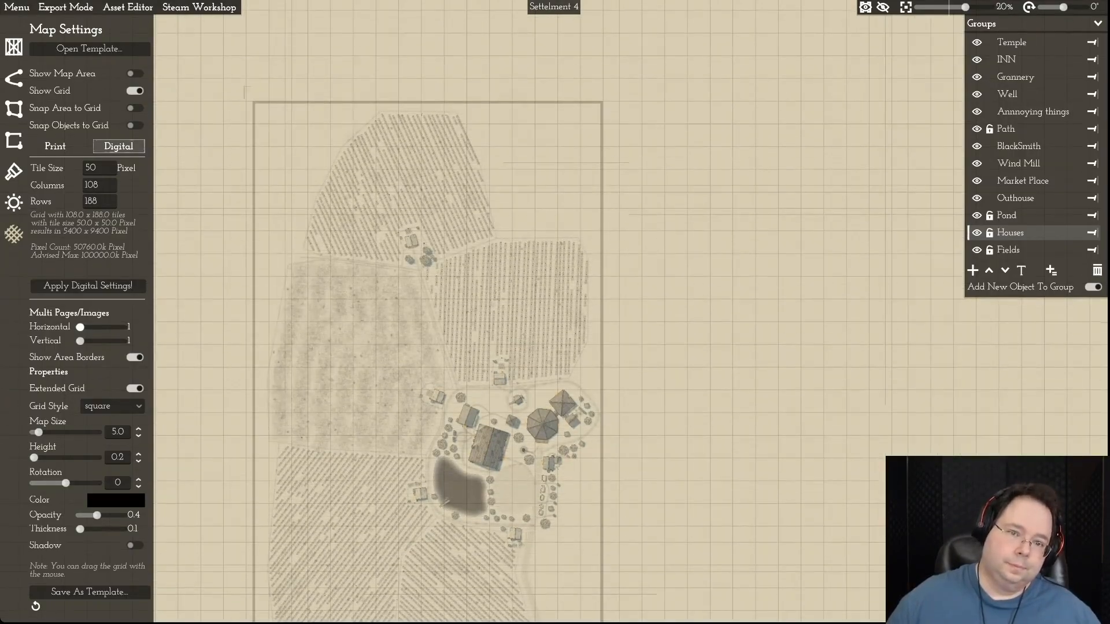
pyautogui.scroll(1, 373, 335)
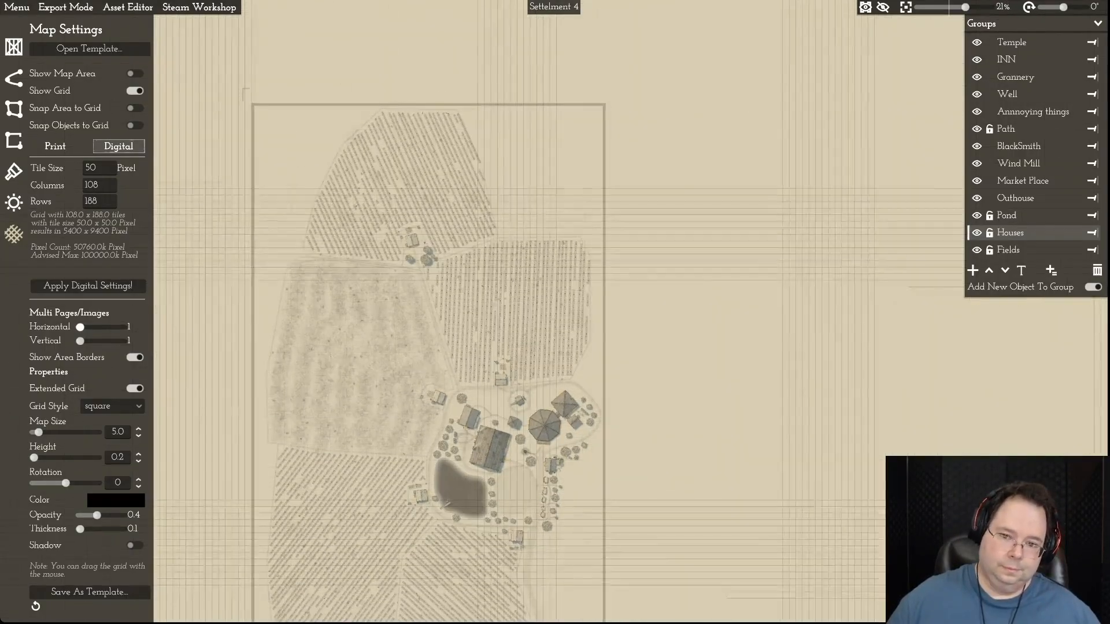
# - Extend the digital grid to 190 rows so the map area encloses the whole southern field
pyautogui.press('s')
pyautogui.press('d')
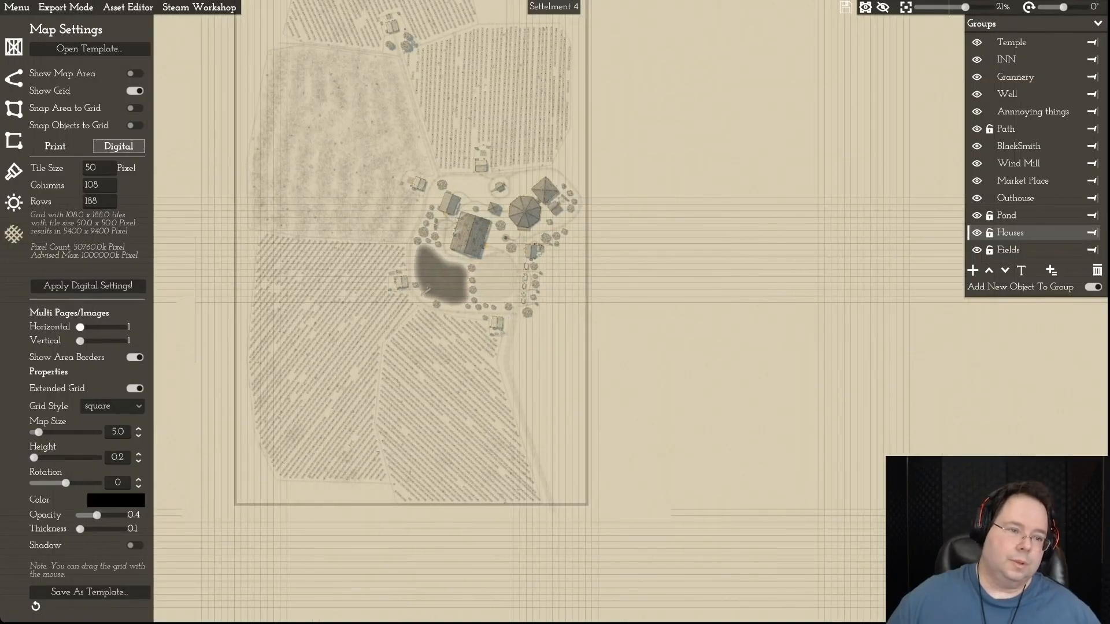
pyautogui.click(89, 200)
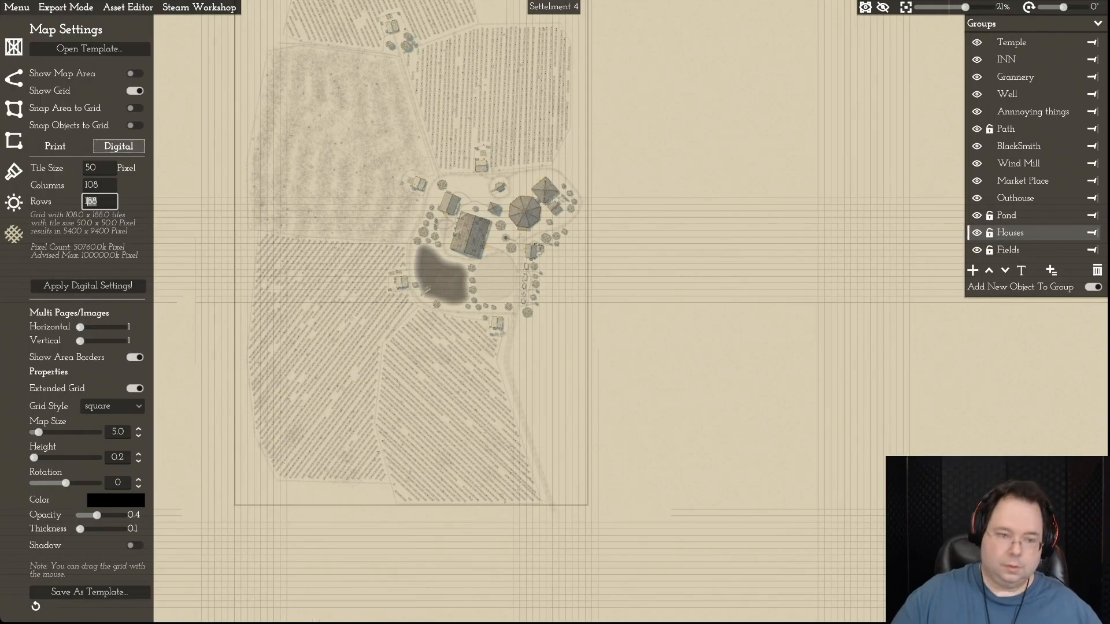
pyautogui.write('190')
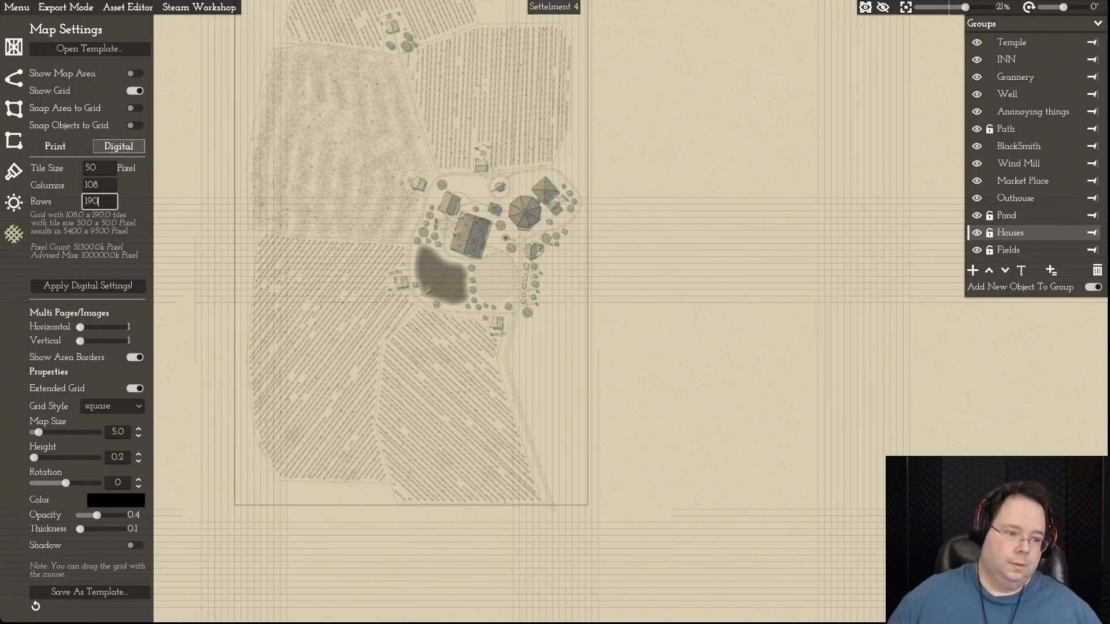
pyautogui.press('Return')
# - Examine the map area's borders on all sides against the fields and the village
pyautogui.press('w')
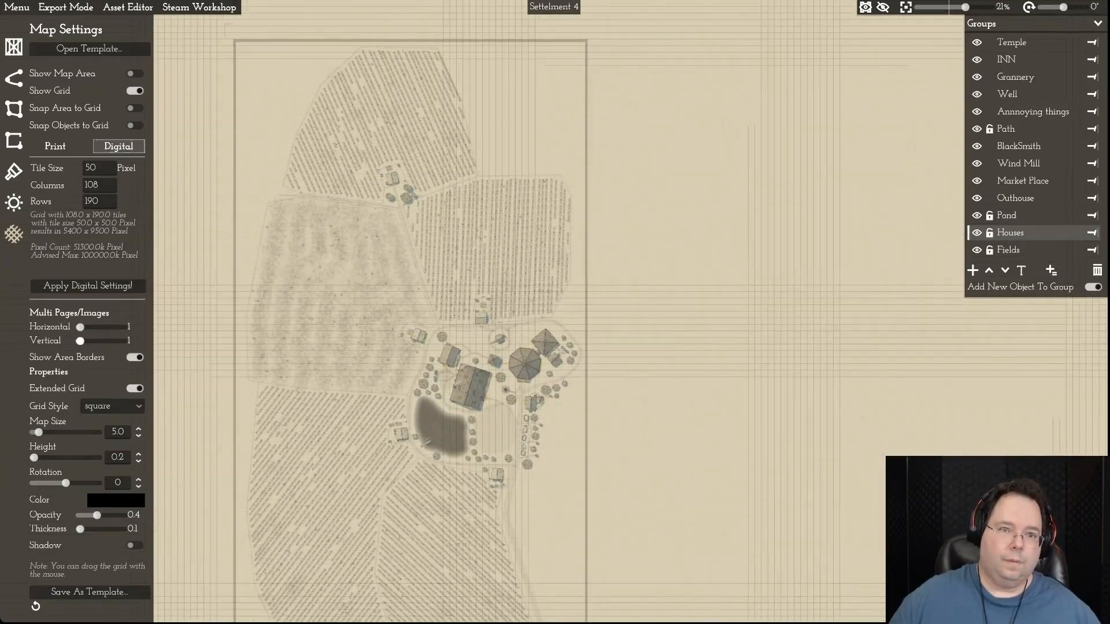
pyautogui.press('d')
pyautogui.press('s')
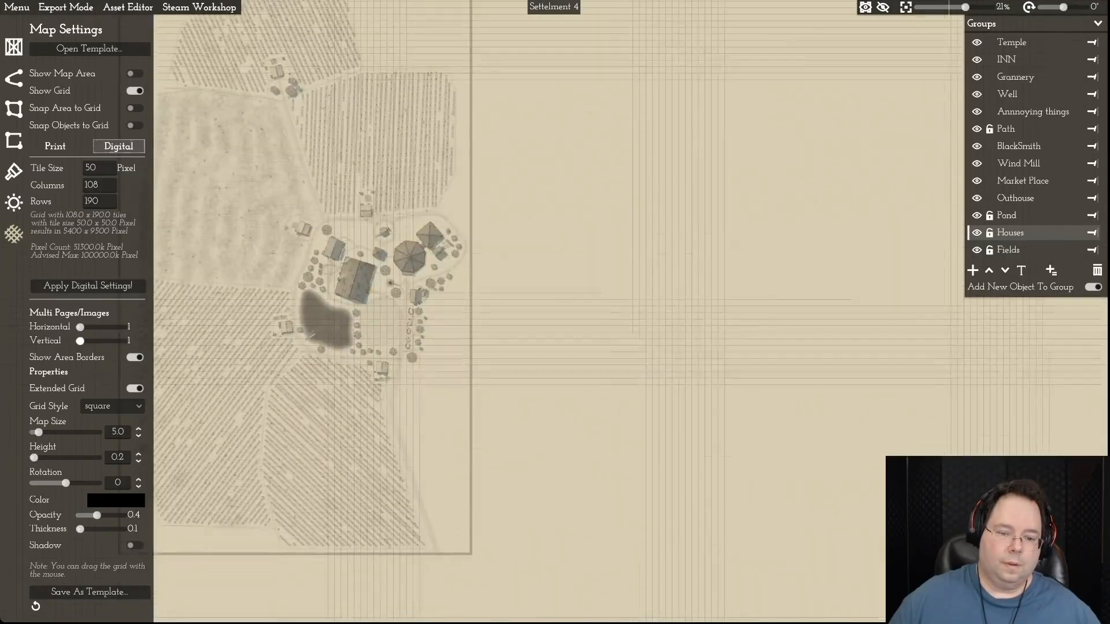
pyautogui.press('a')
pyautogui.press('w')
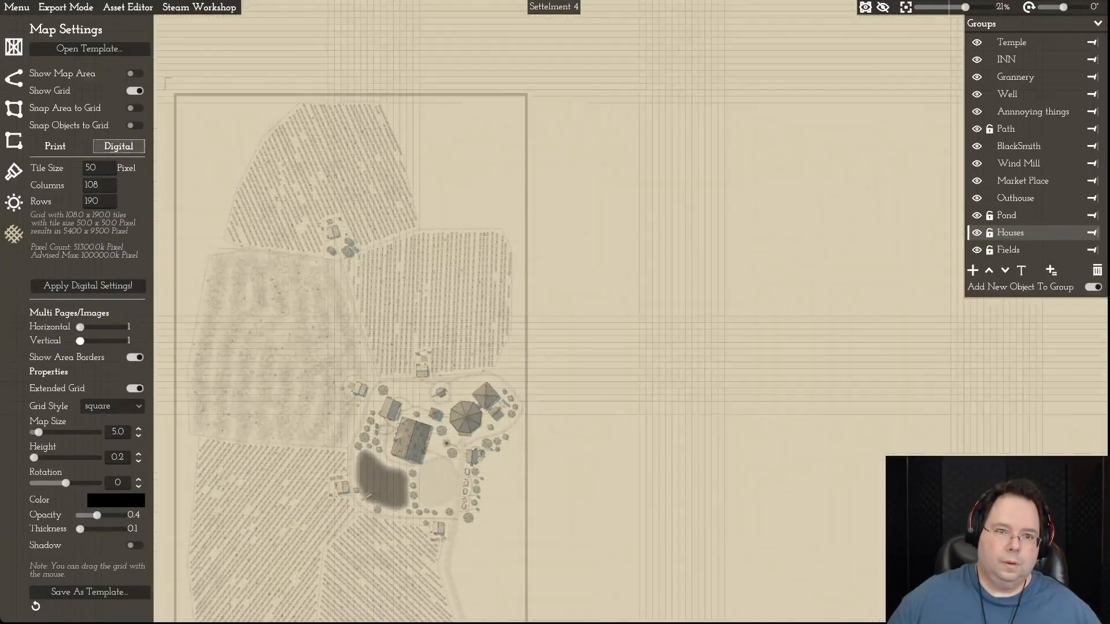
pyautogui.press('s')
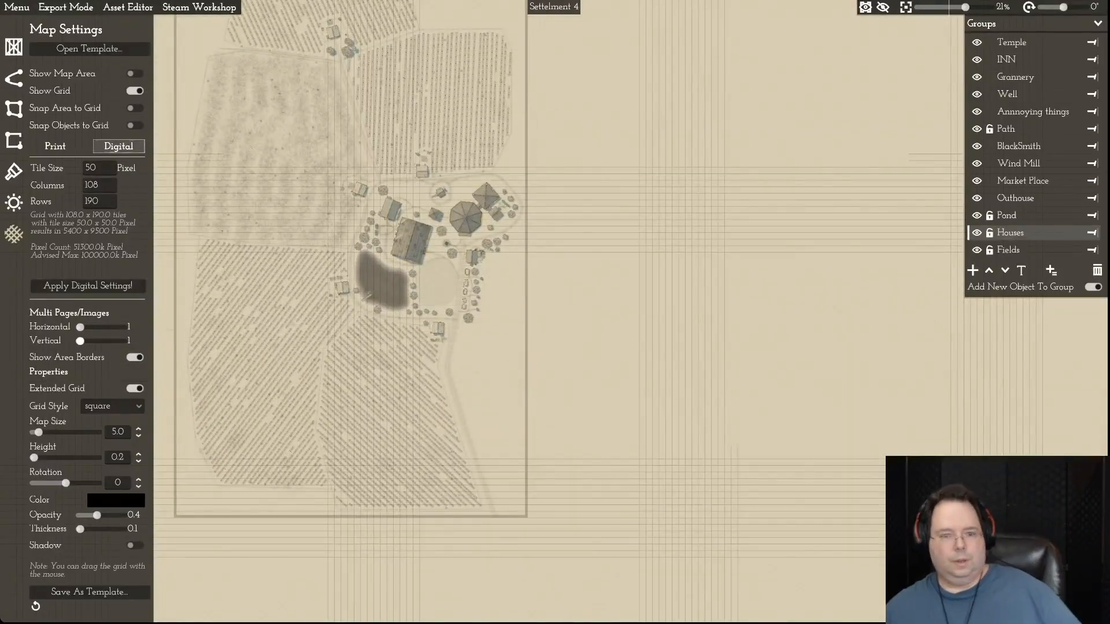
pyautogui.press('w')
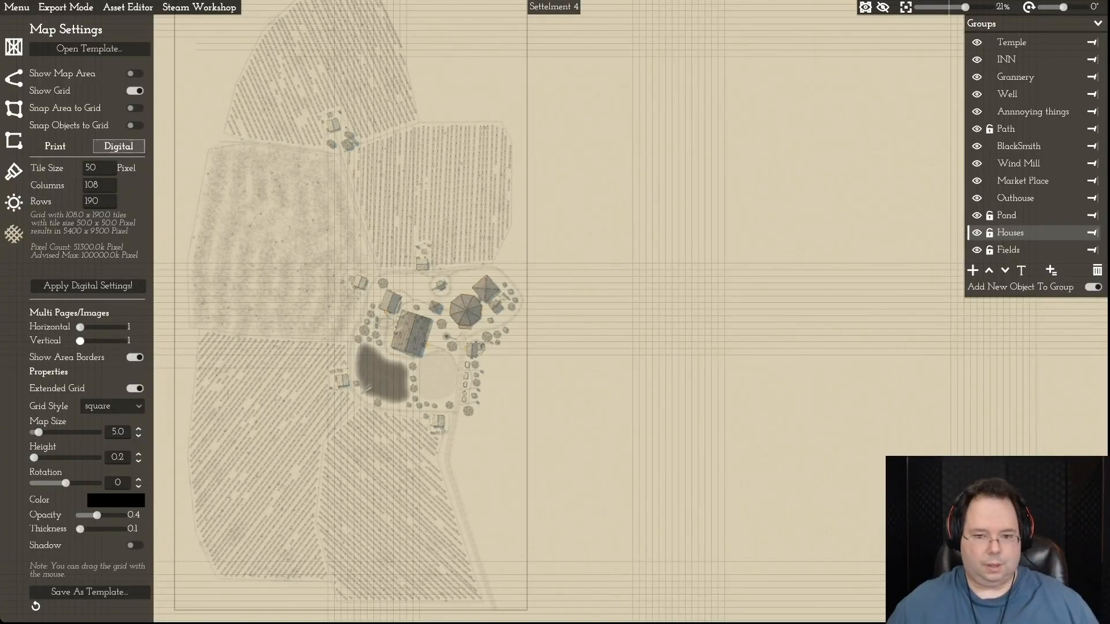
pyautogui.press('d')
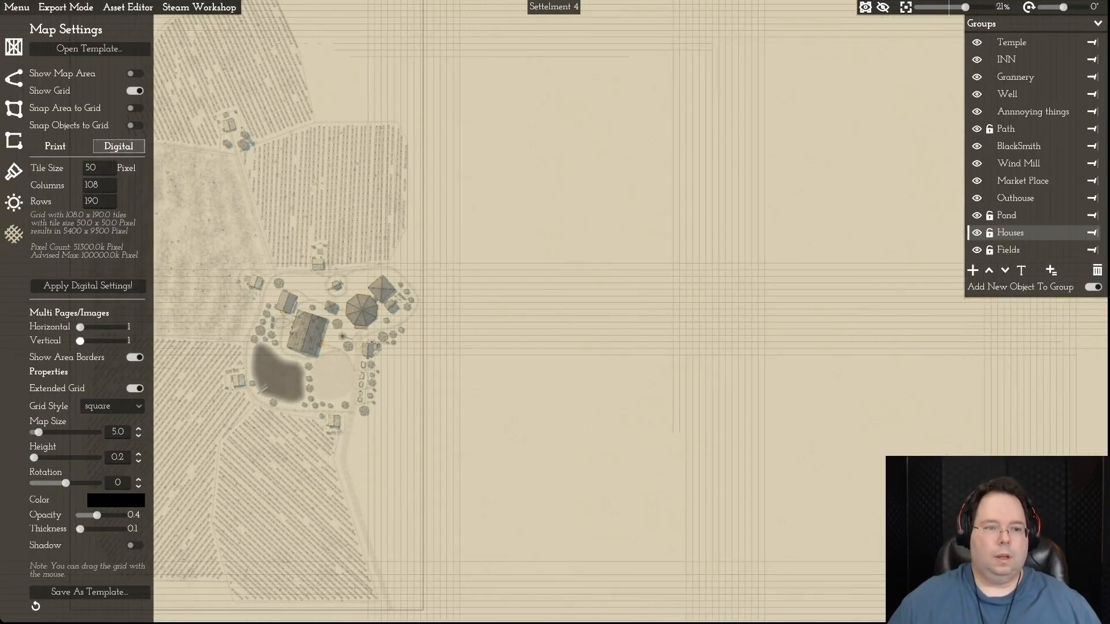
pyautogui.press('a')
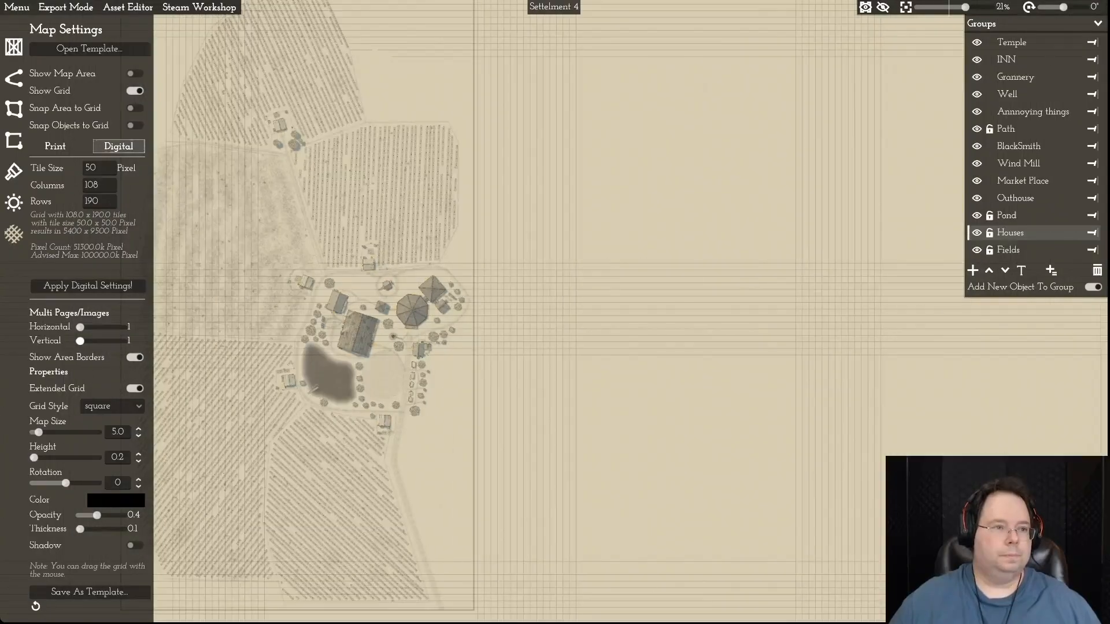
# - Save the settlement map
pyautogui.click(16, 7)
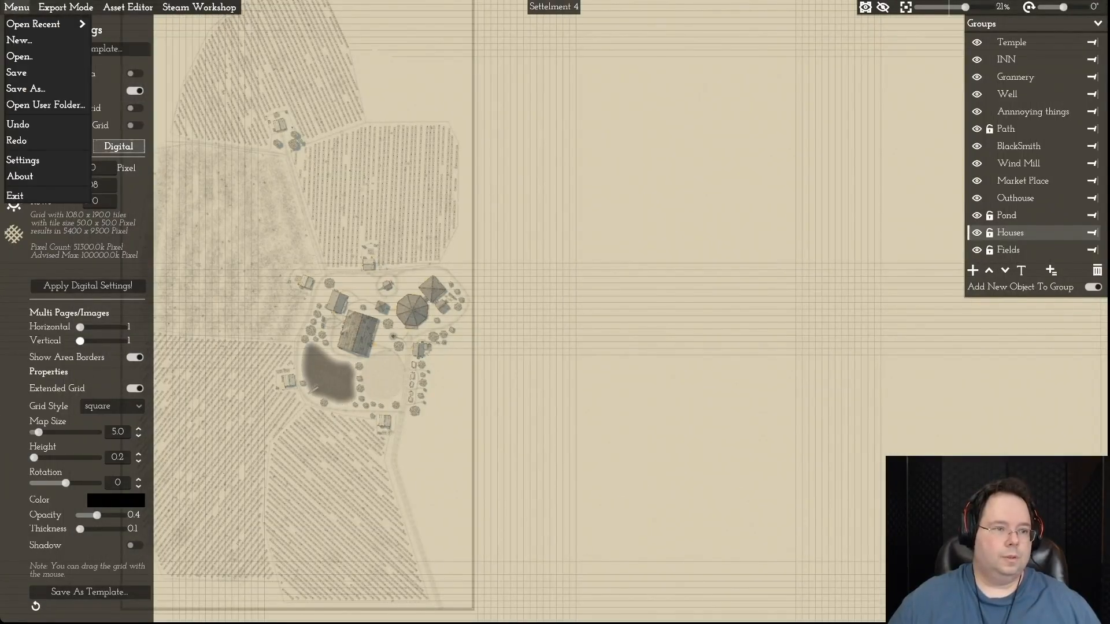
pyautogui.click(17, 73)
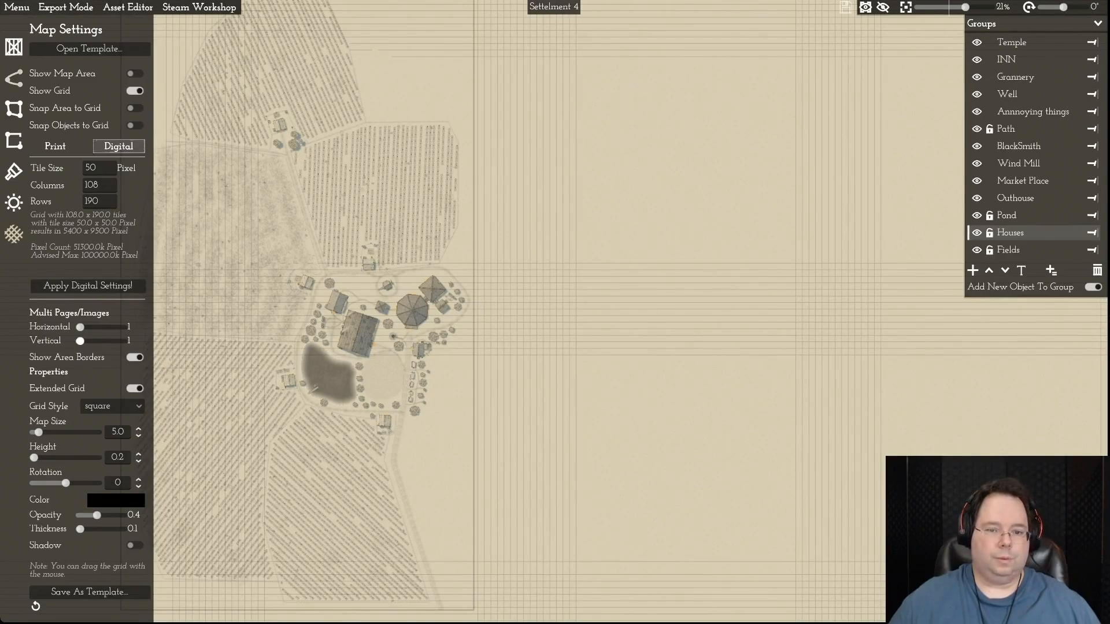
pyautogui.click(13, 78)
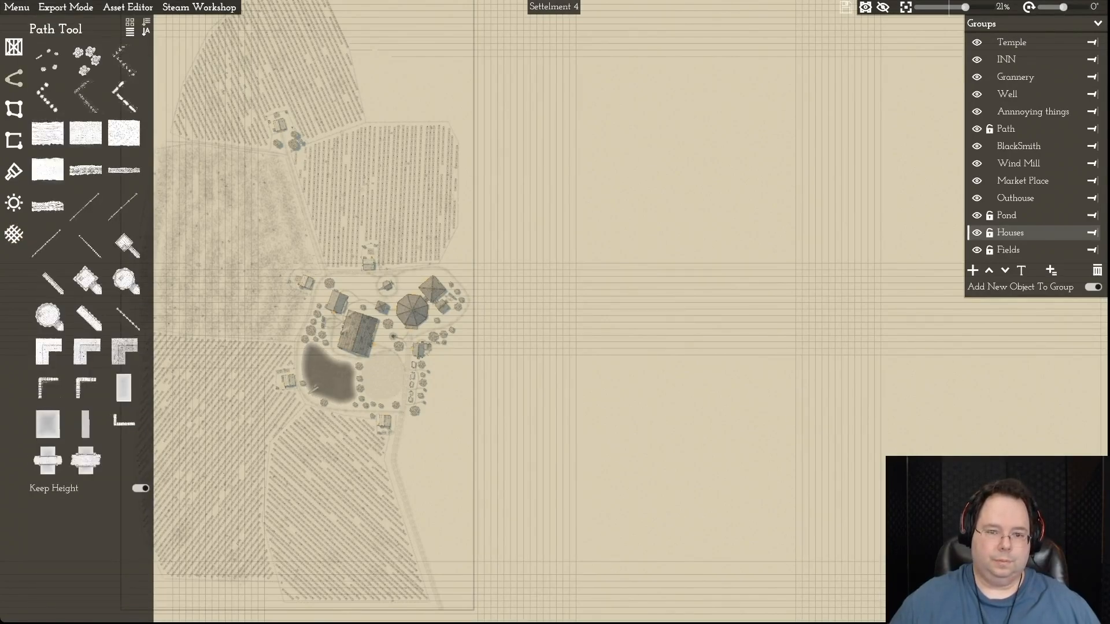
pyautogui.press('s')
pyautogui.press('d')
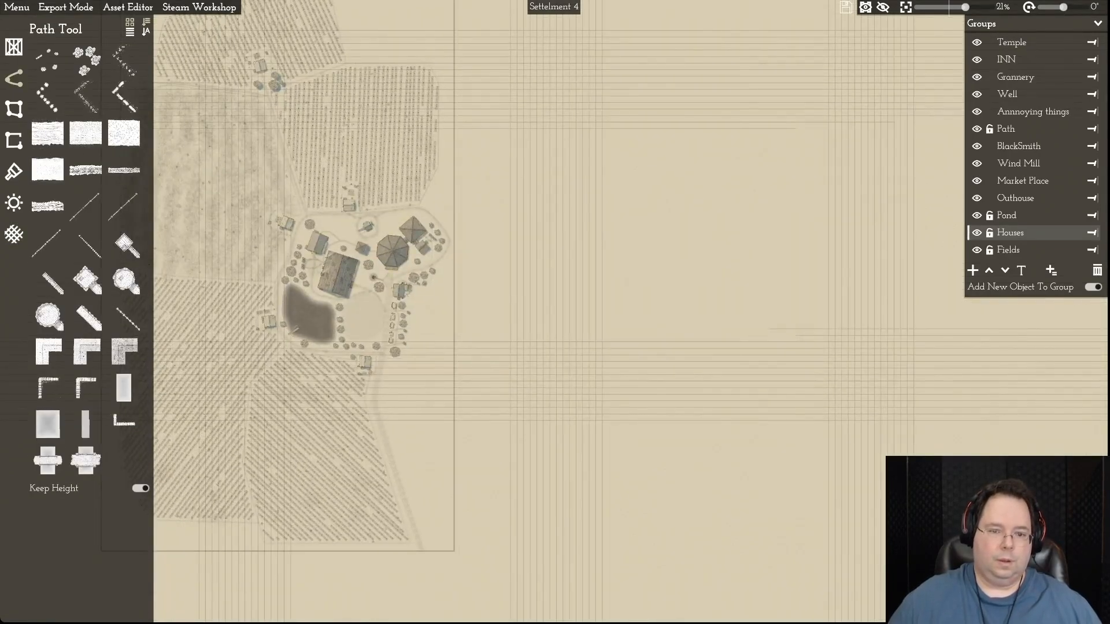
pyautogui.press('d')
pyautogui.scroll(5, 441, 322)
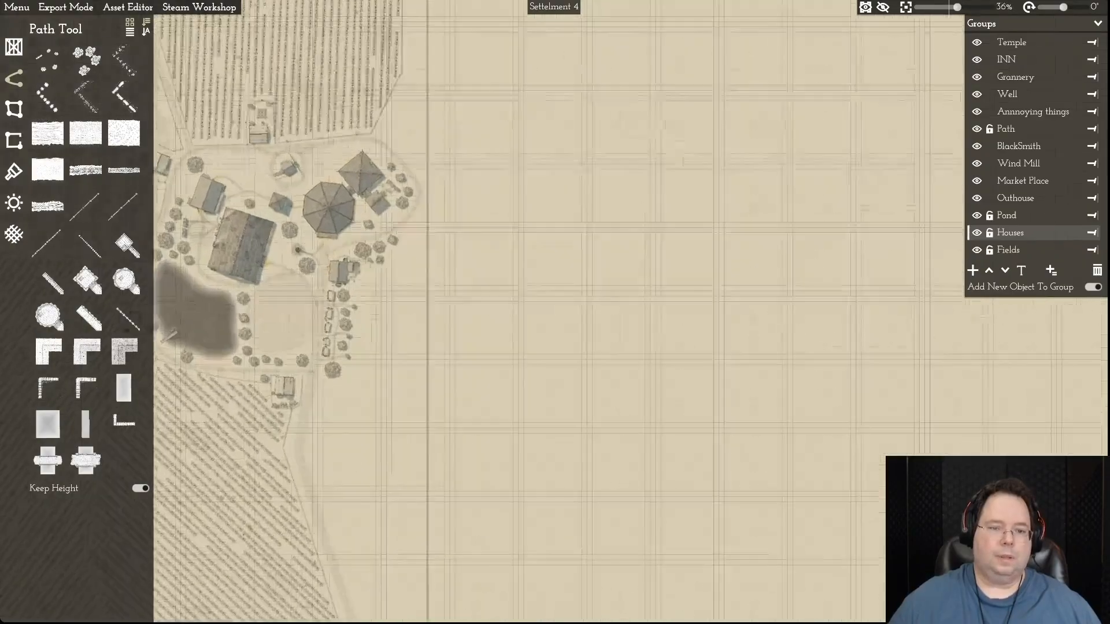
pyautogui.scroll(3, 449, 321)
pyautogui.press('a')
pyautogui.press('w')
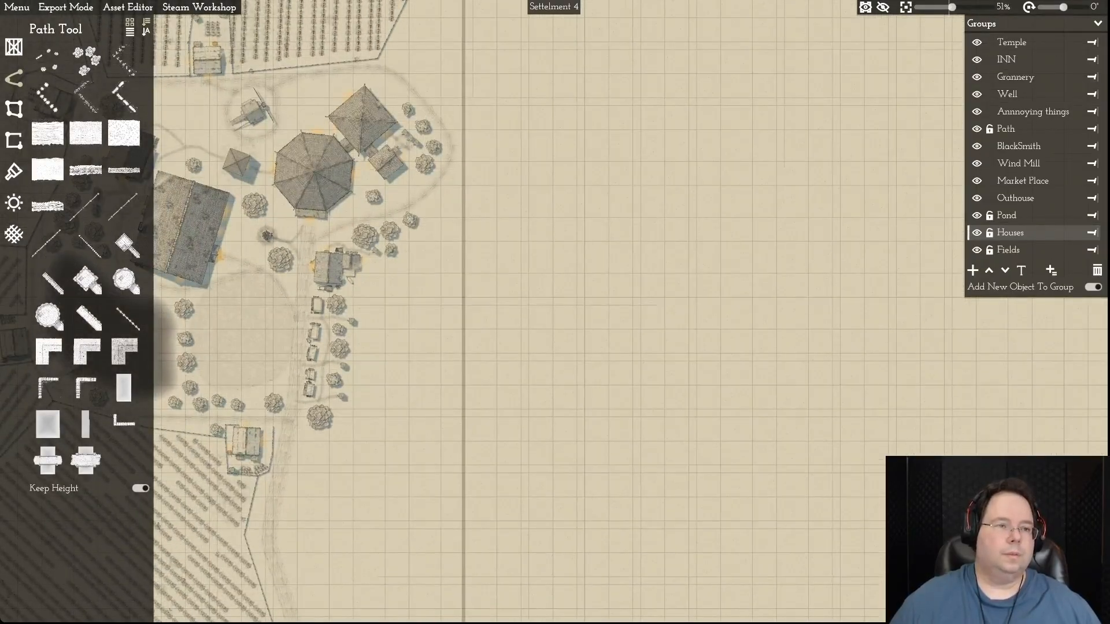
pyautogui.click(86, 60)
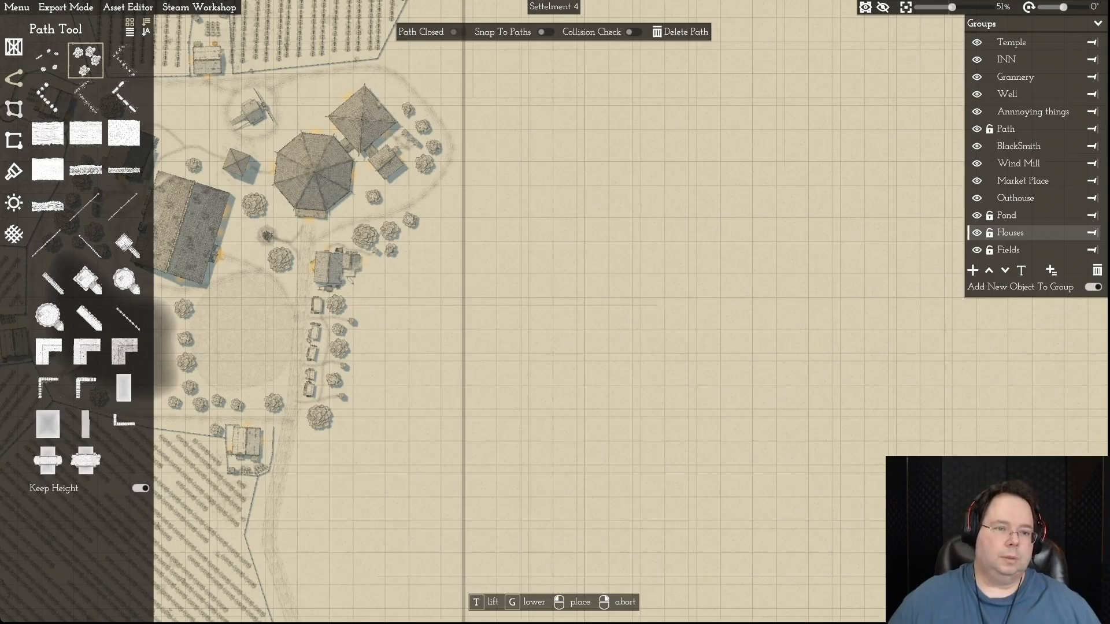
# - Draw a six-point forest plot with density 1.0 between the market stalls and the map's eastern border
pyautogui.click(14, 109)
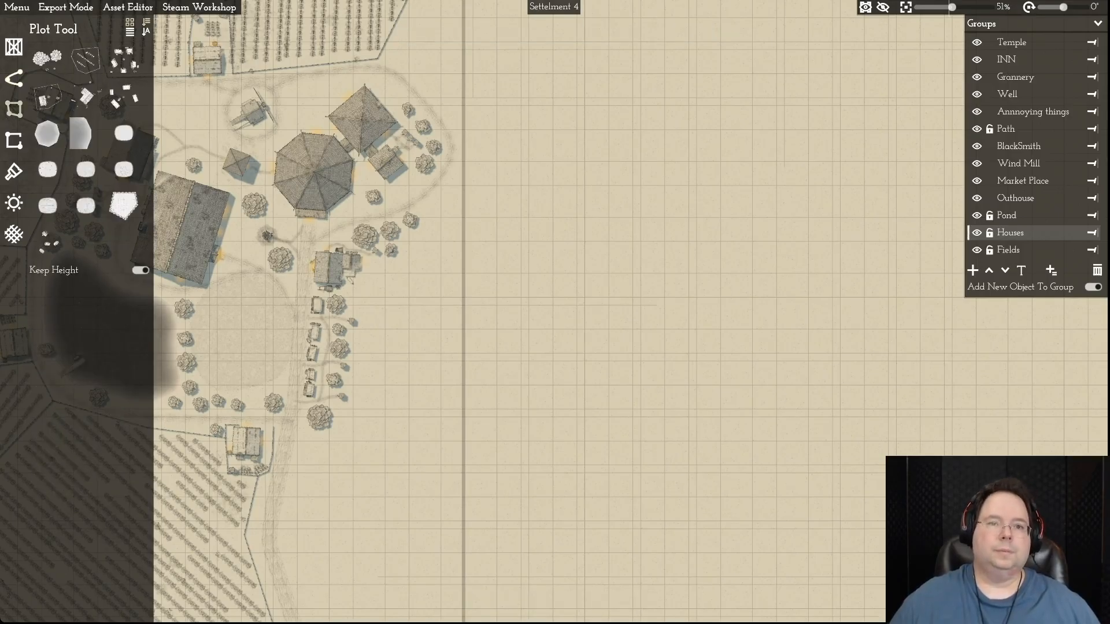
pyautogui.press('d')
pyautogui.press('a')
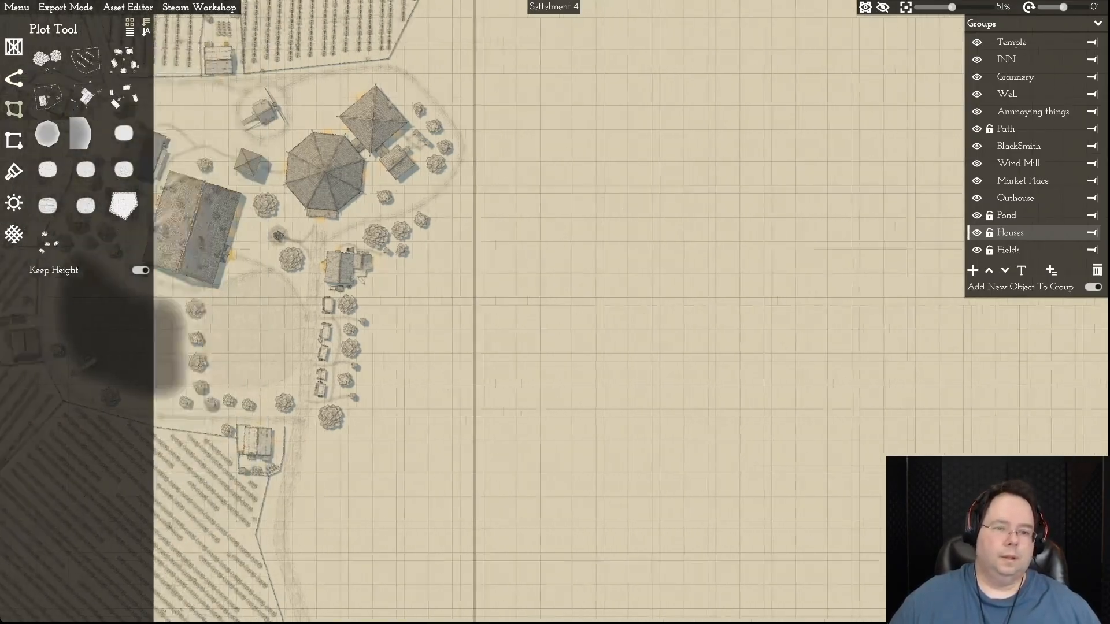
pyautogui.click(47, 59)
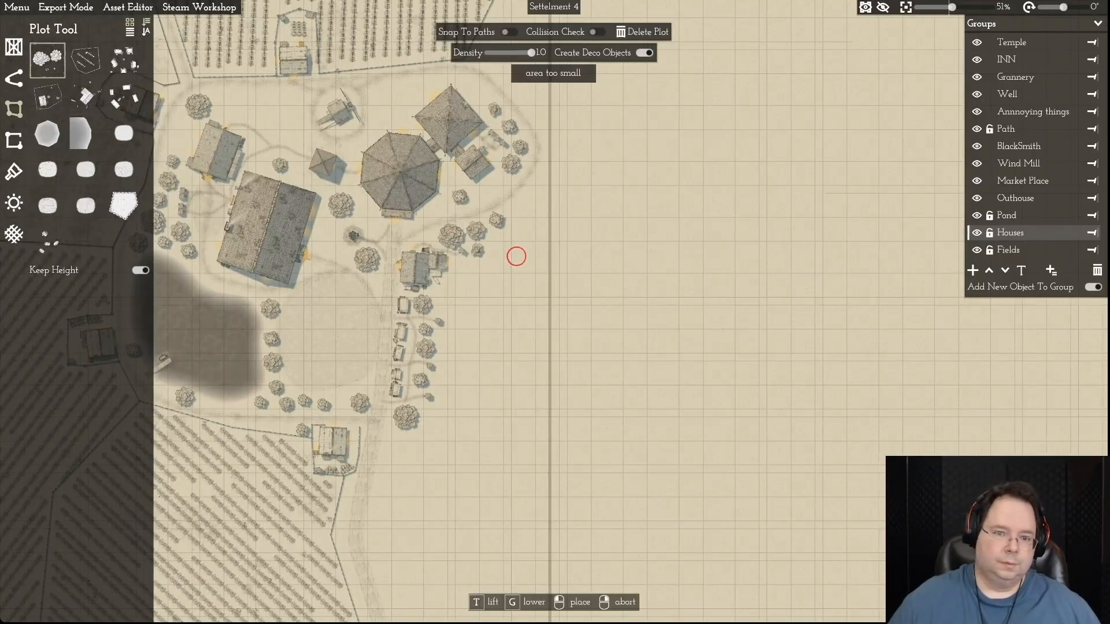
pyautogui.click(529, 231)
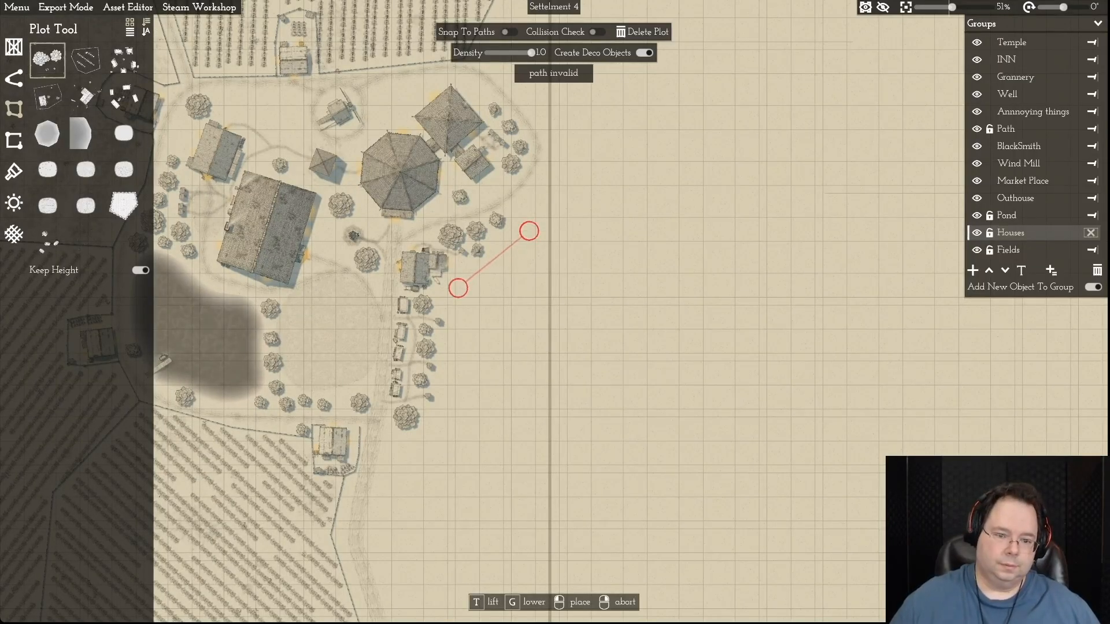
pyautogui.click(458, 287)
pyautogui.click(453, 412)
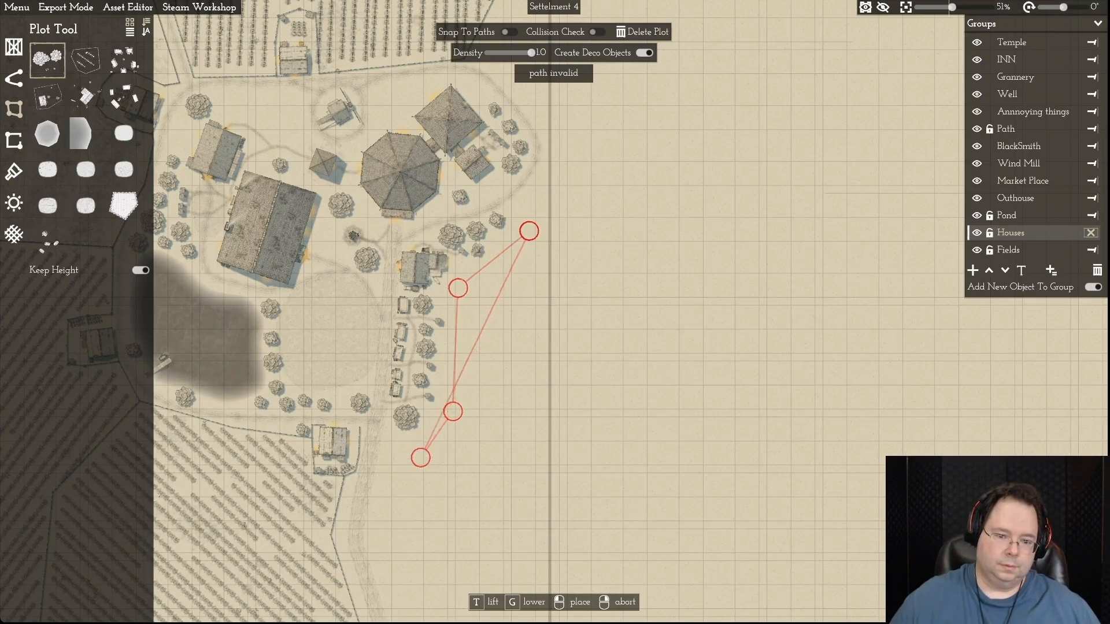
pyautogui.click(412, 467)
pyautogui.click(476, 490)
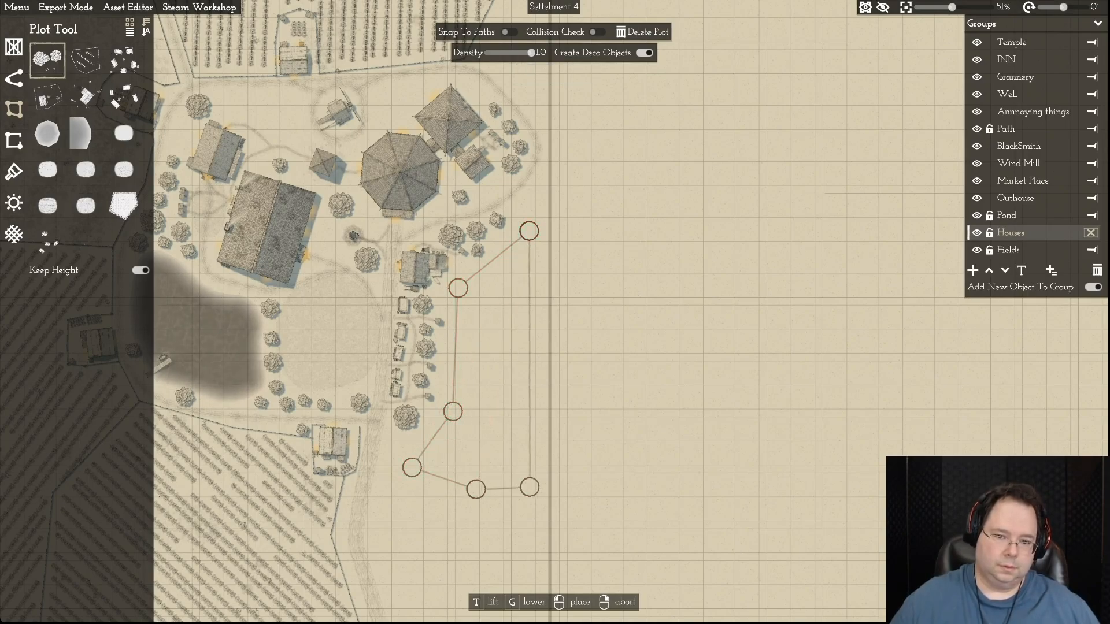
pyautogui.click(530, 487)
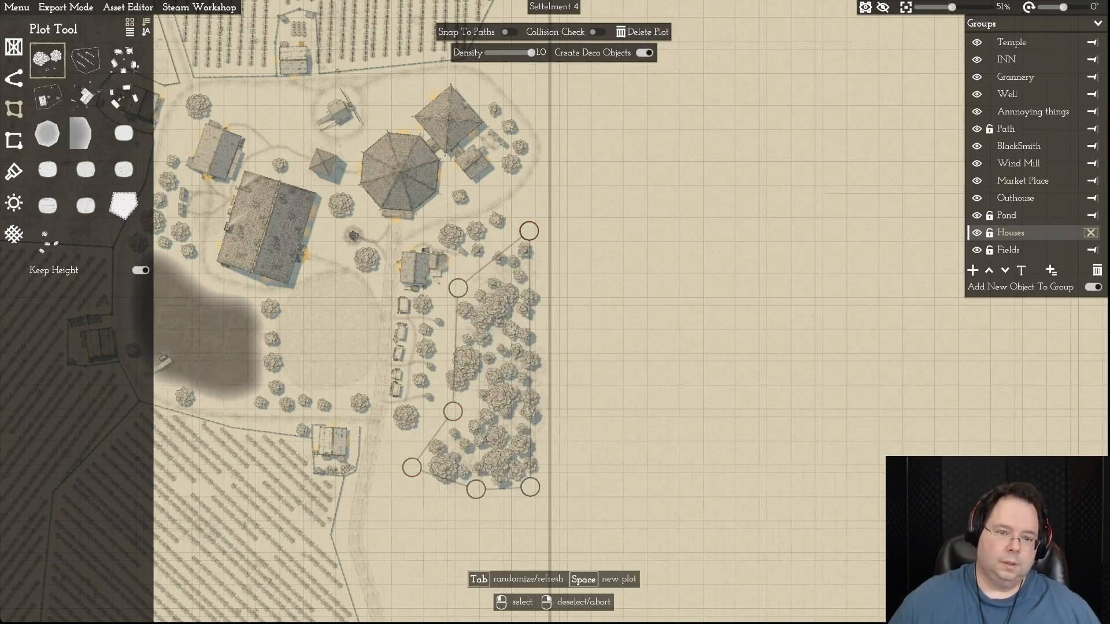
# - Pull the forest plot's northern corner up toward the temple path and nudge its two western points outward
pyautogui.press('d')
pyautogui.moveTo(450, 231); pyautogui.dragTo(448, 215)
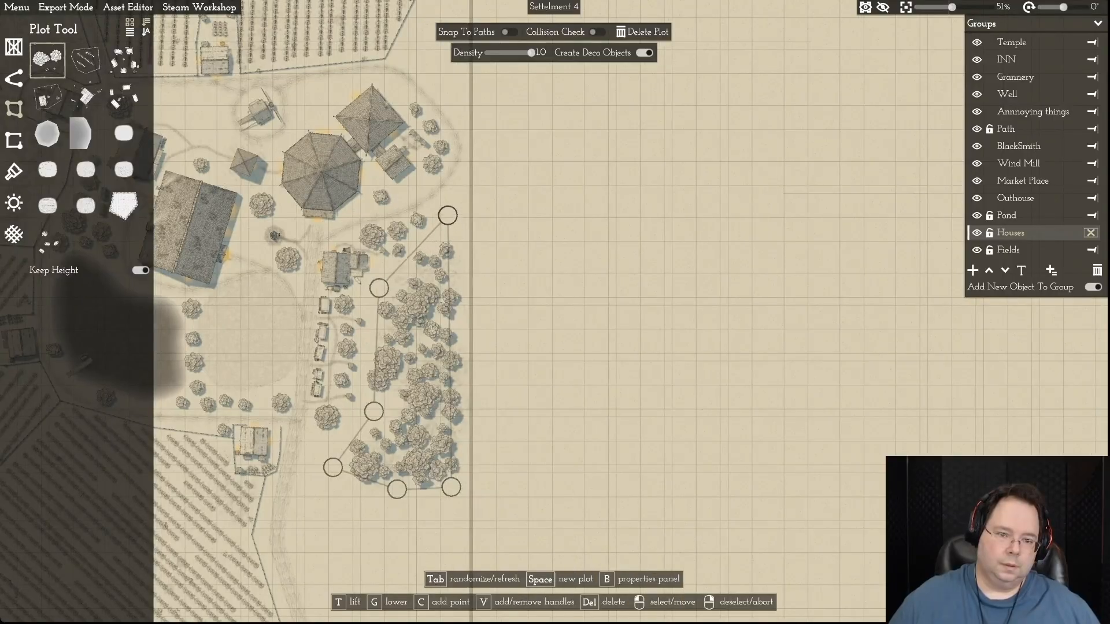
pyautogui.moveTo(379, 288); pyautogui.dragTo(377, 287)
pyautogui.click(377, 287)
pyautogui.moveTo(374, 412); pyautogui.dragTo(371, 409)
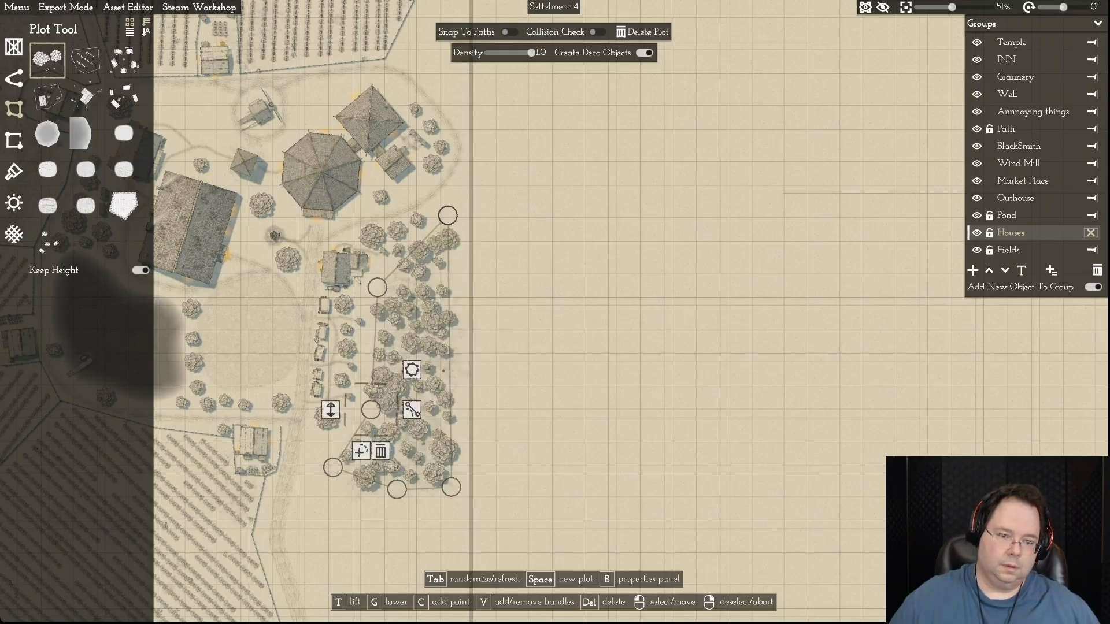
# - Stretch the forest plot's southern corners further south, down beside the road along the field
pyautogui.press('s')
pyautogui.moveTo(333, 359); pyautogui.dragTo(422, 419)
pyautogui.scroll(1, 422, 419)
pyautogui.moveTo(344, 372); pyautogui.dragTo(324, 416)
pyautogui.scroll(1, 324, 416)
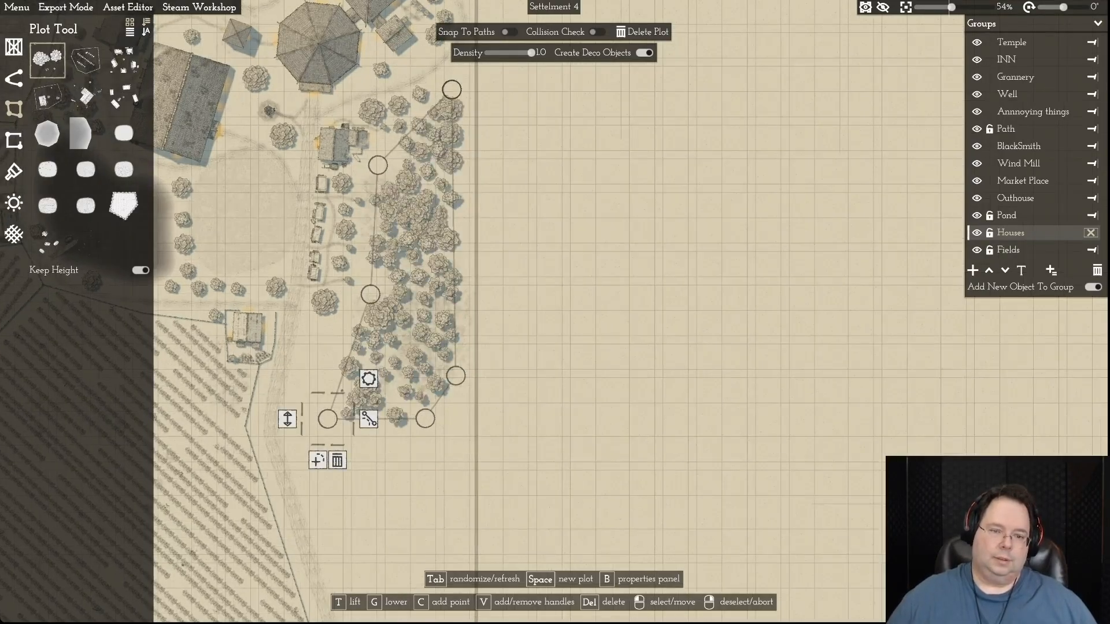
pyautogui.rightClick(328, 418)
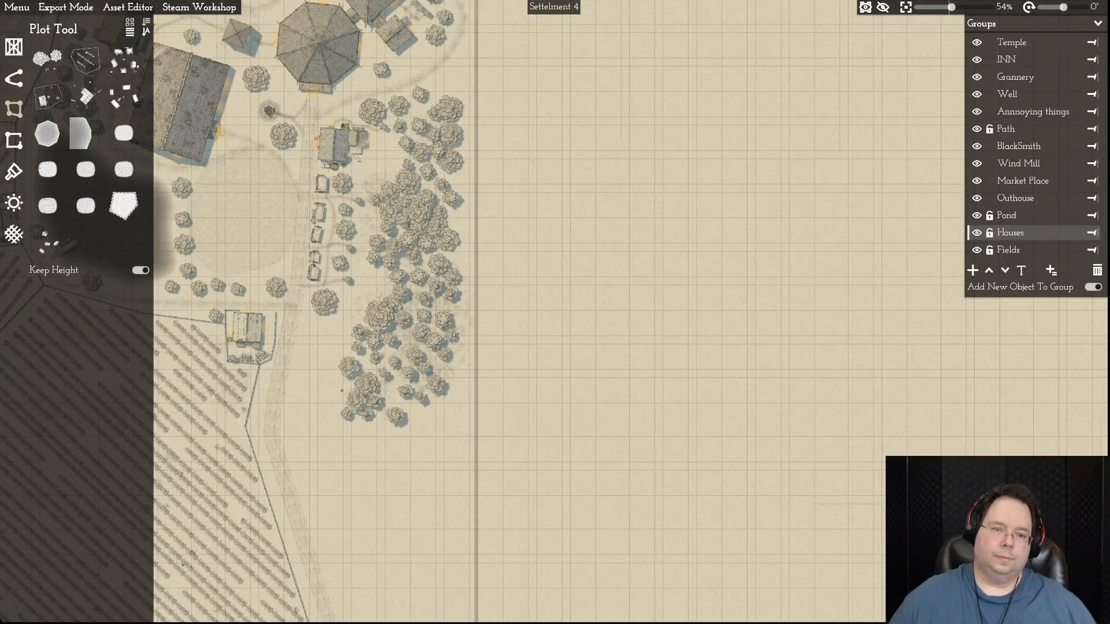
# - Reshape the forest plot's northern end by moving its upper western point outward and its northeastern corner closer to the map border
pyautogui.click(406, 183)
pyautogui.moveTo(377, 166); pyautogui.dragTo(370, 162)
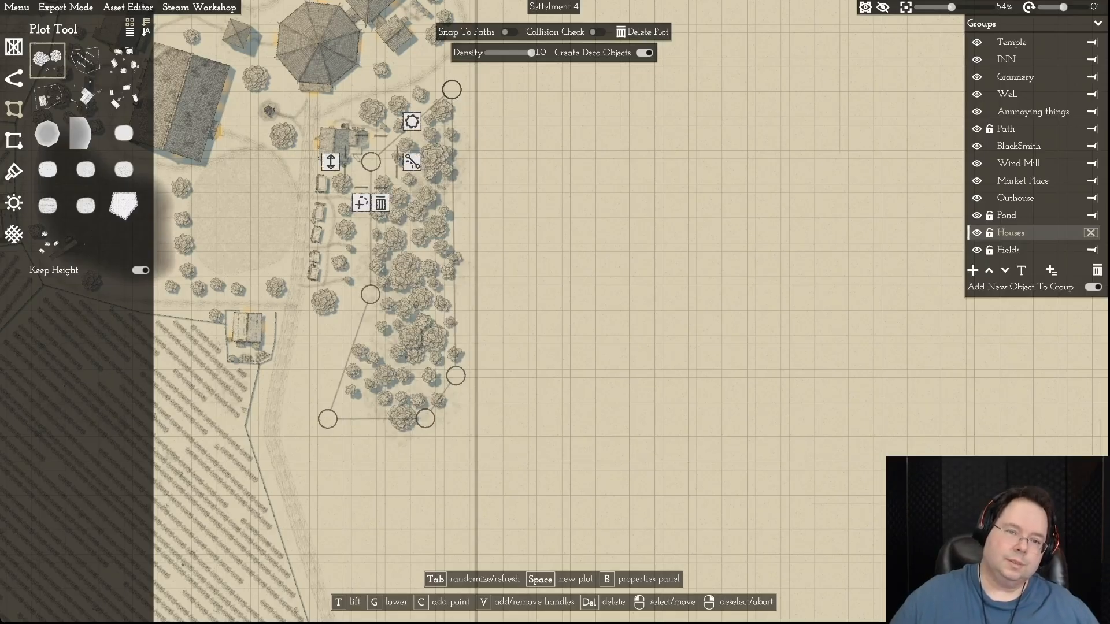
pyautogui.press('d')
pyautogui.press('w')
pyautogui.moveTo(390, 161); pyautogui.dragTo(408, 144)
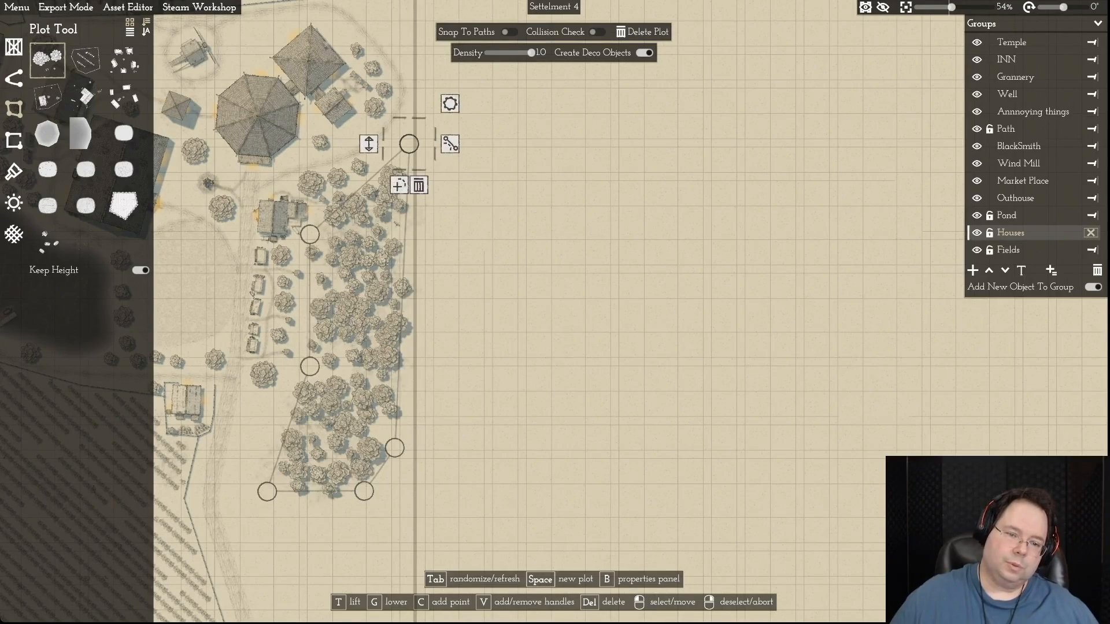
# - Move the forest plot's southeastern point to the map border and widen its southern end toward the road
pyautogui.moveTo(395, 448); pyautogui.dragTo(409, 450)
pyautogui.moveTo(364, 492); pyautogui.dragTo(340, 503)
pyautogui.press('a')
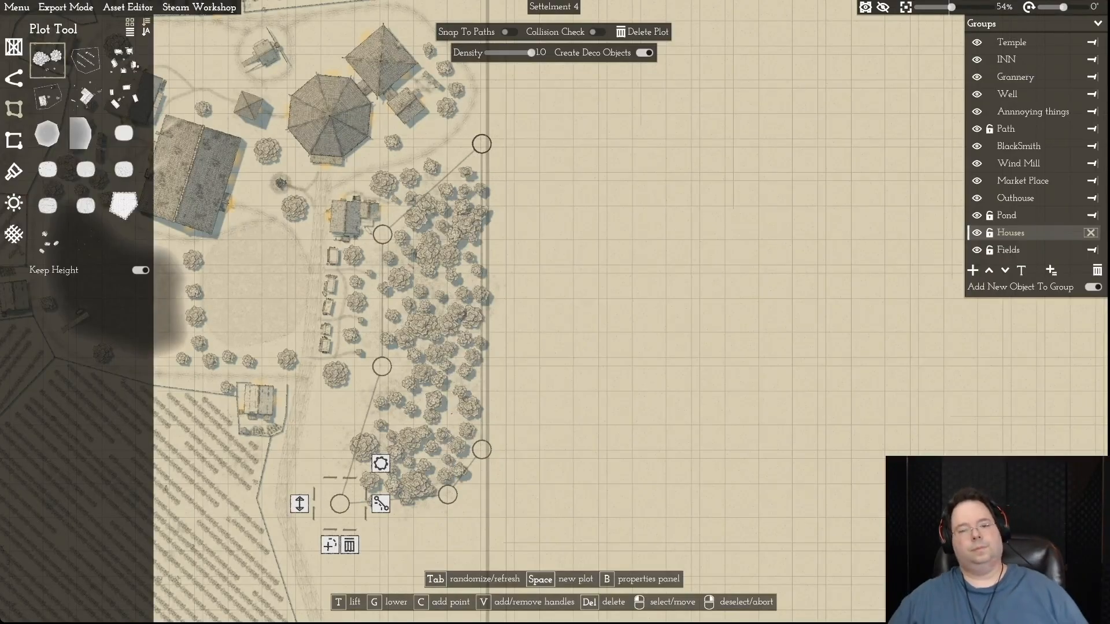
pyautogui.rightClick(339, 503)
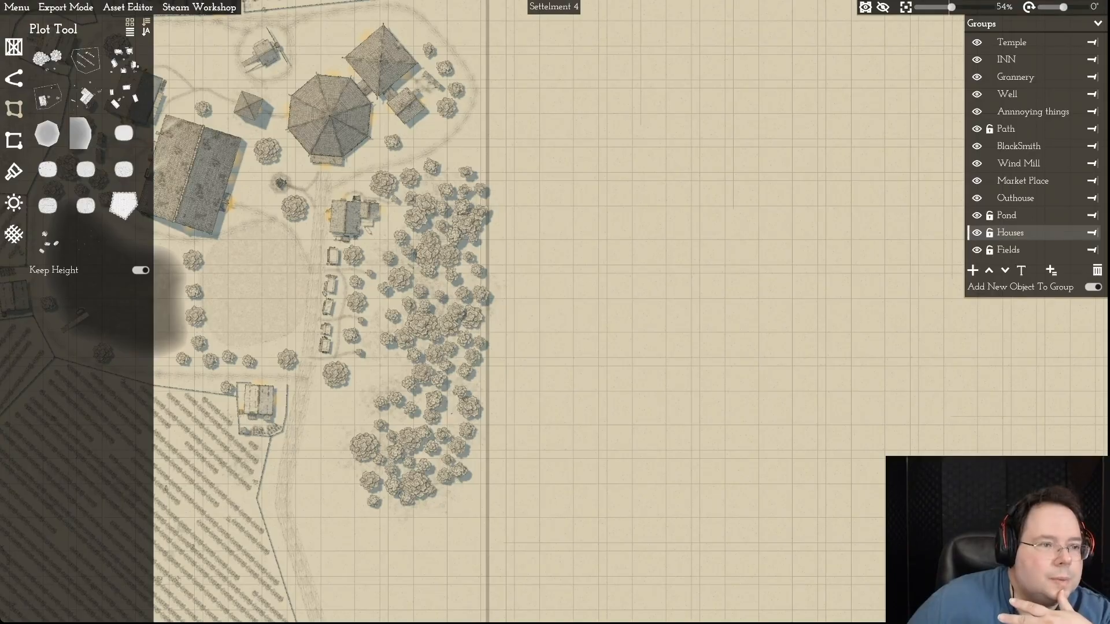
# - Scatter several different small tree stumps in the clearing between the road and the forest's southwestern edge
pyautogui.click(14, 47)
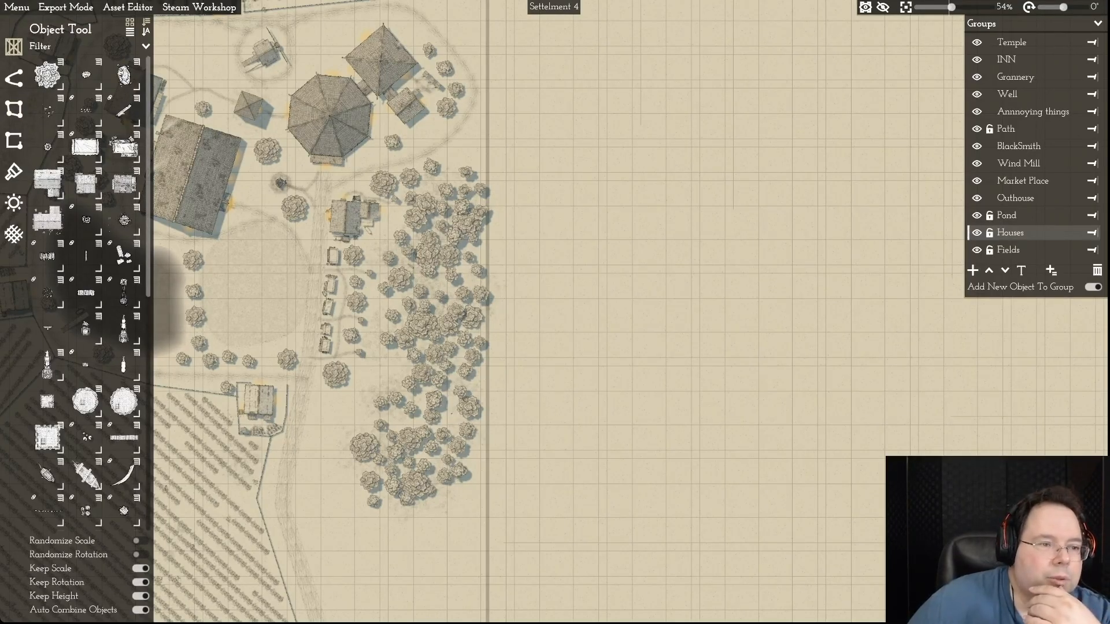
pyautogui.click(60, 134)
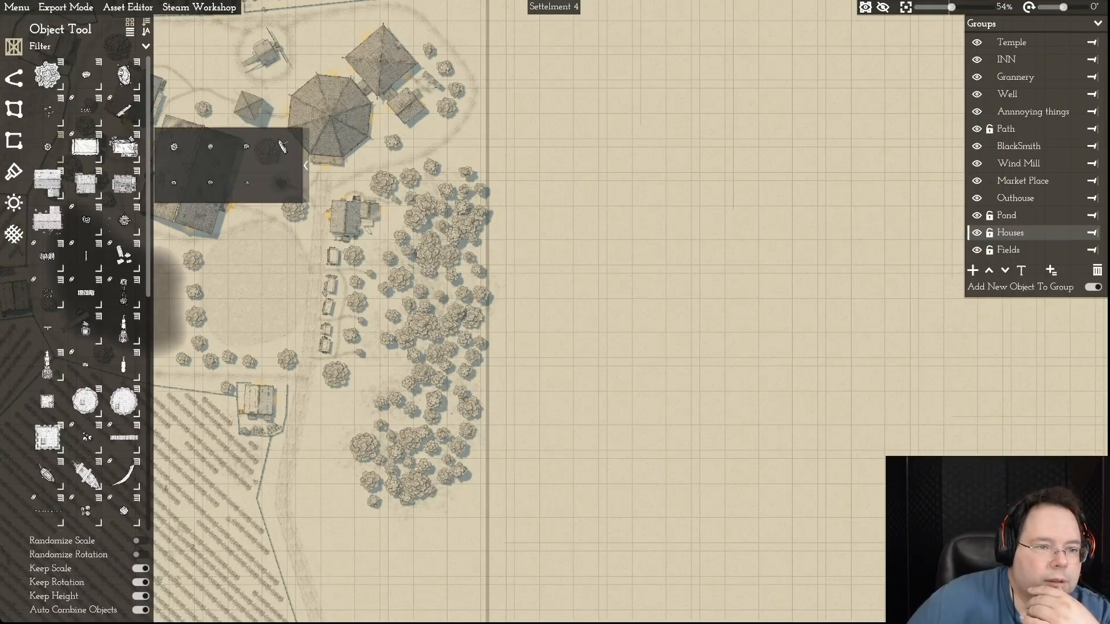
pyautogui.click(174, 147)
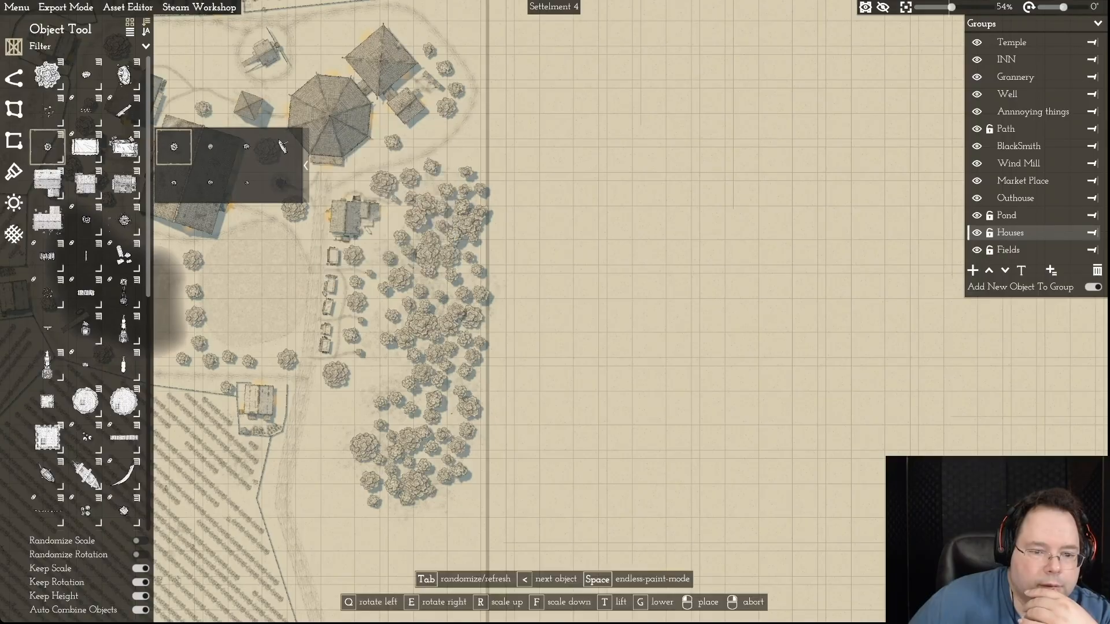
pyautogui.click(329, 409)
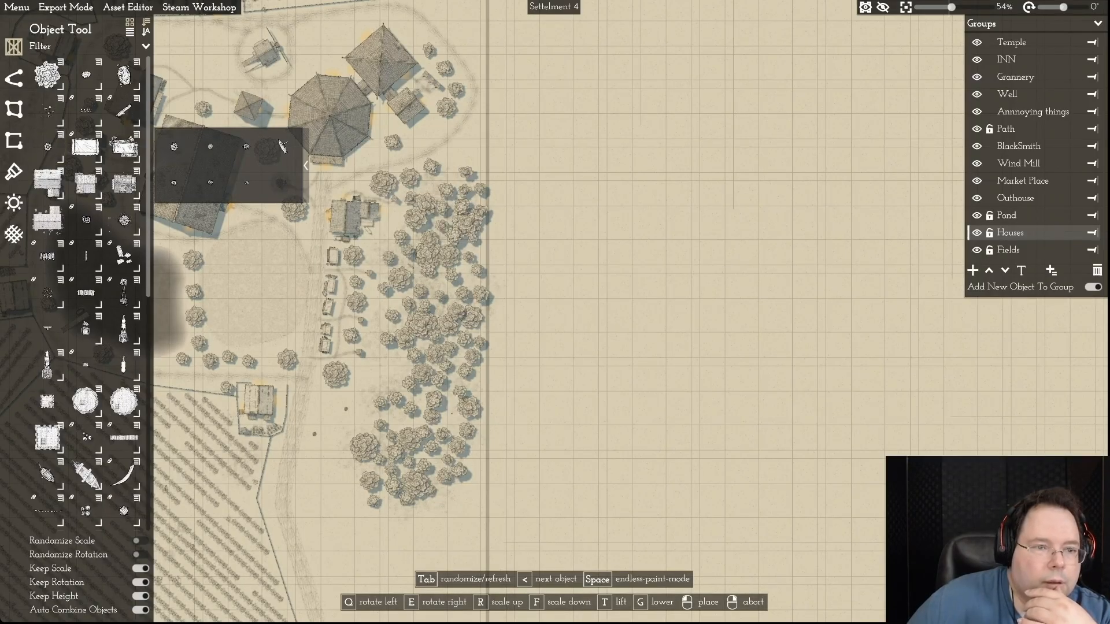
pyautogui.moveTo(210, 147)
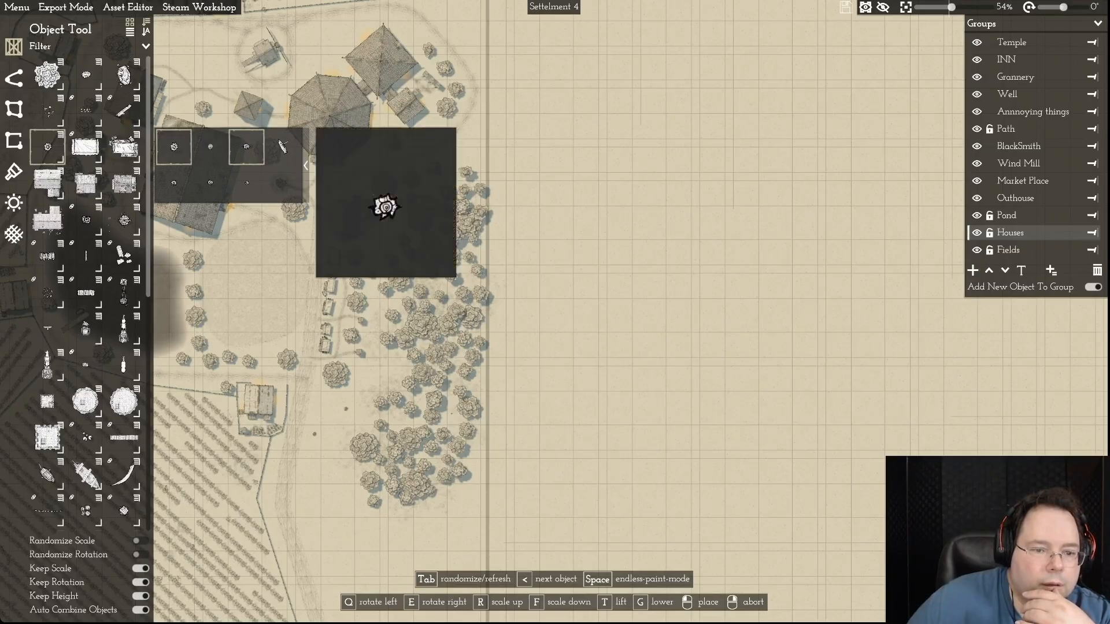
pyautogui.click(246, 147)
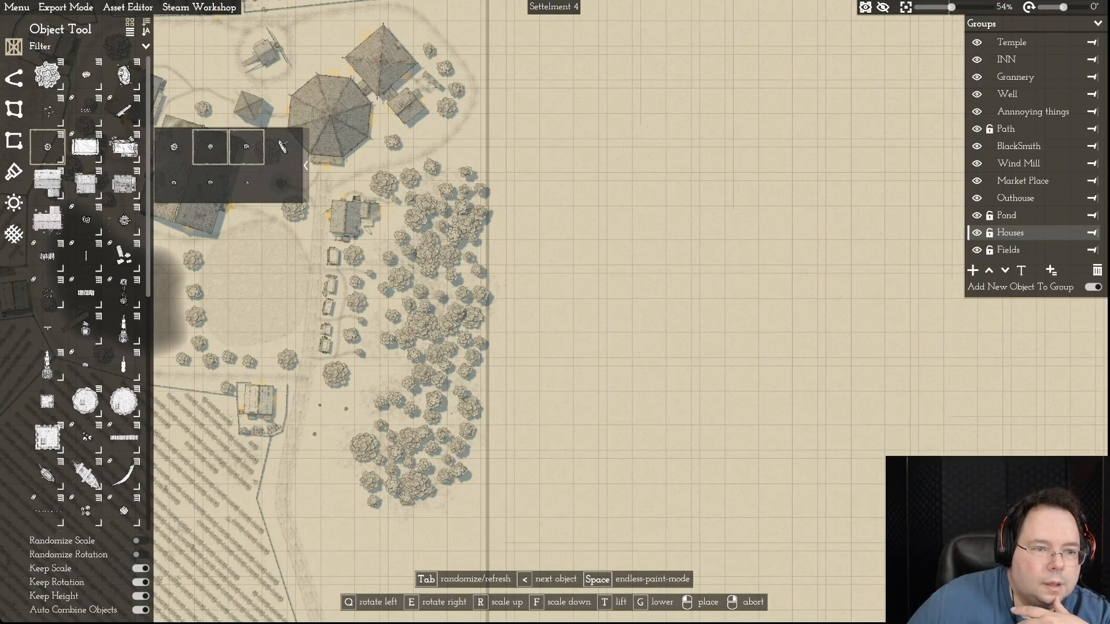
pyautogui.moveTo(174, 183)
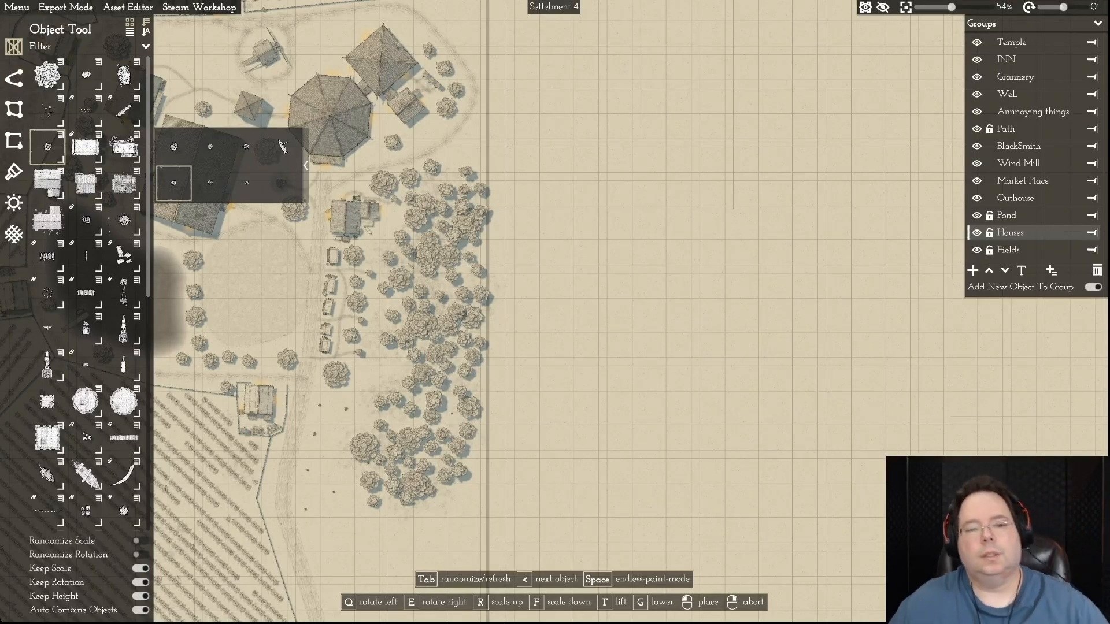
pyautogui.rightClick(333, 455)
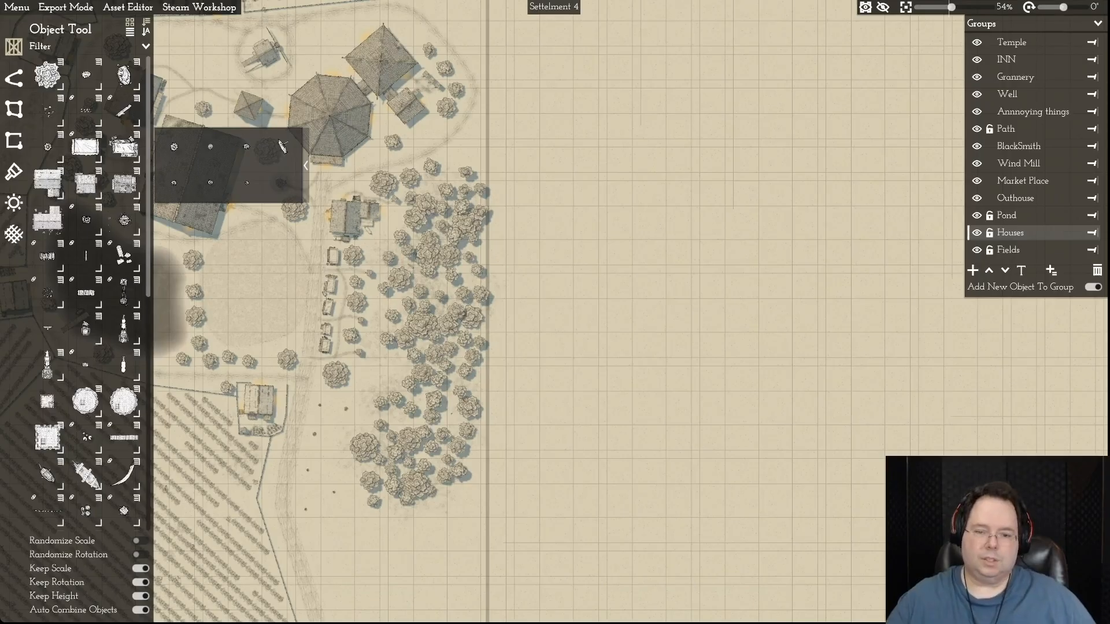
# - Examine the new forest and the open ground along the eastern border, from the southern field up to the village
pyautogui.press('a')
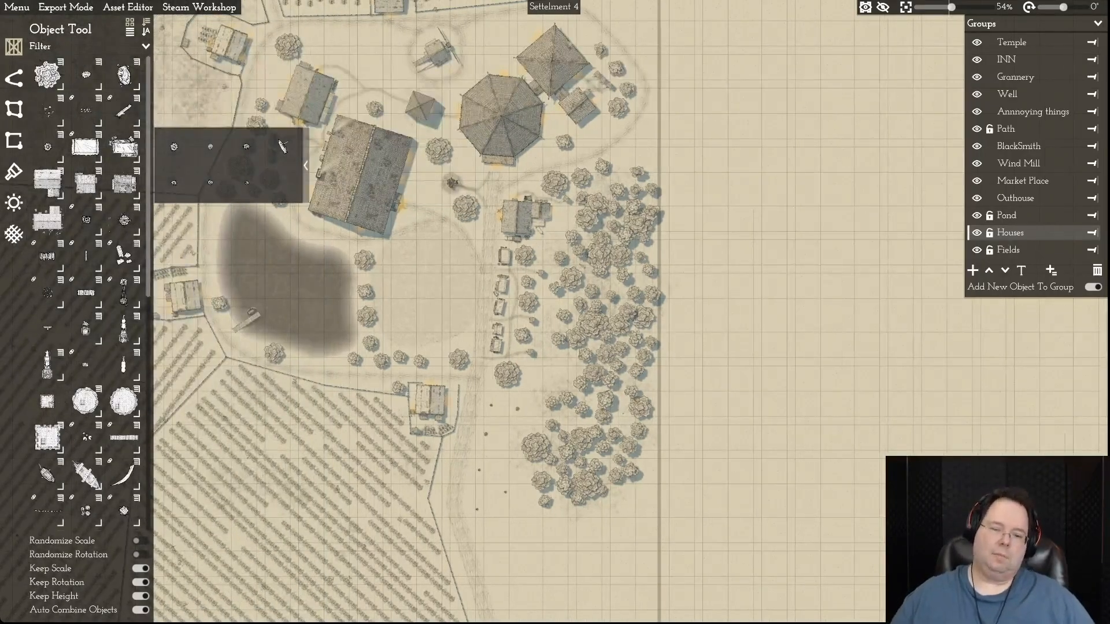
pyautogui.press('d')
pyautogui.press('s')
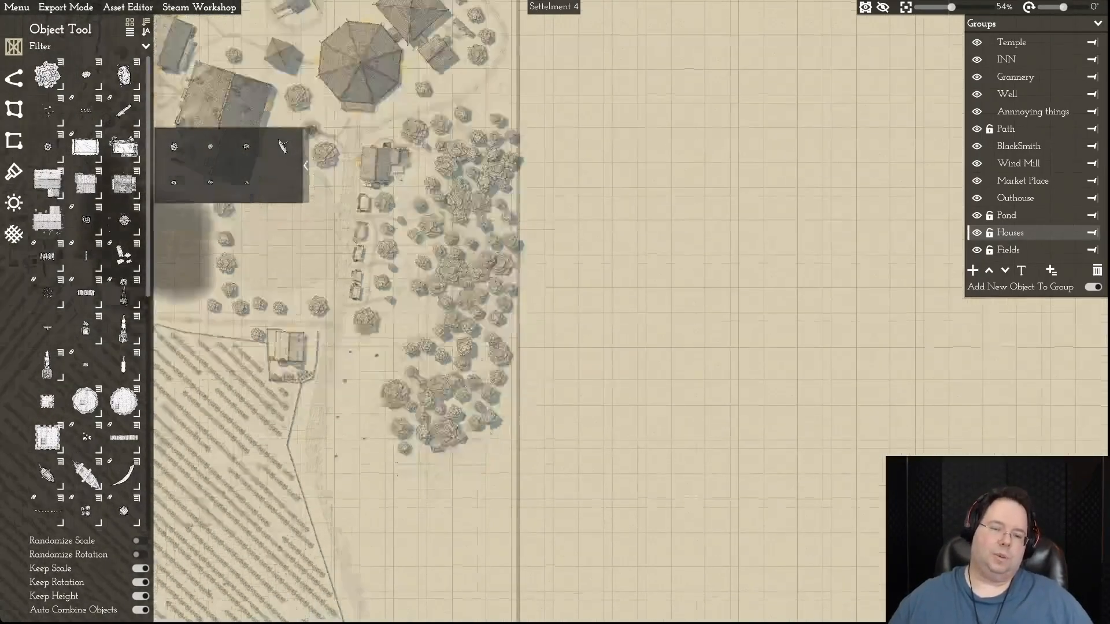
pyautogui.press('s')
pyautogui.press('s')
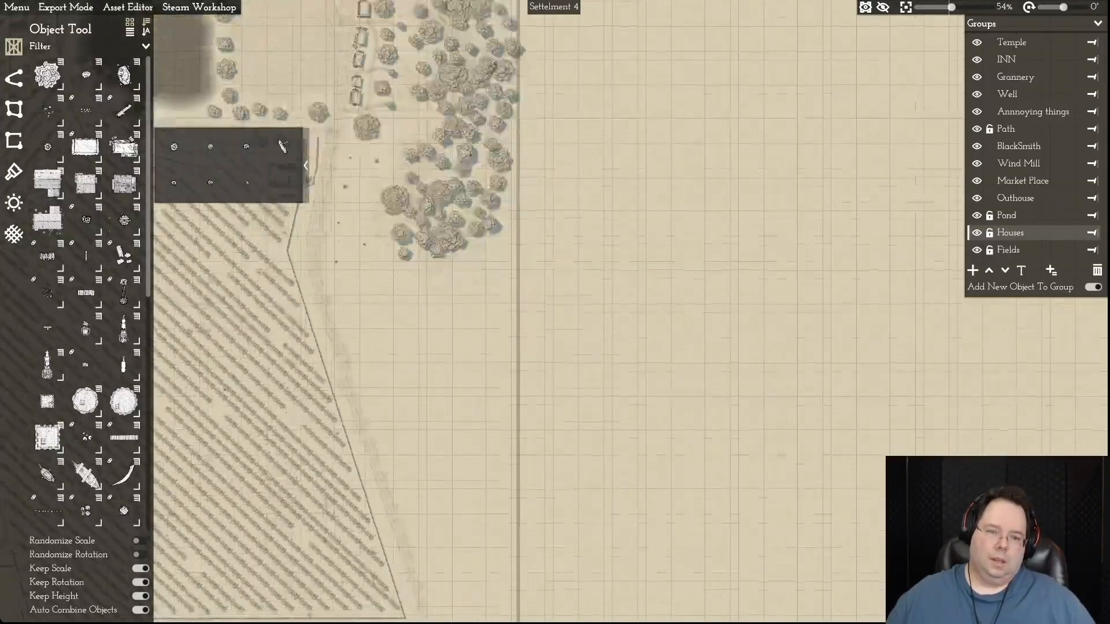
pyautogui.press('w')
pyautogui.press('w')
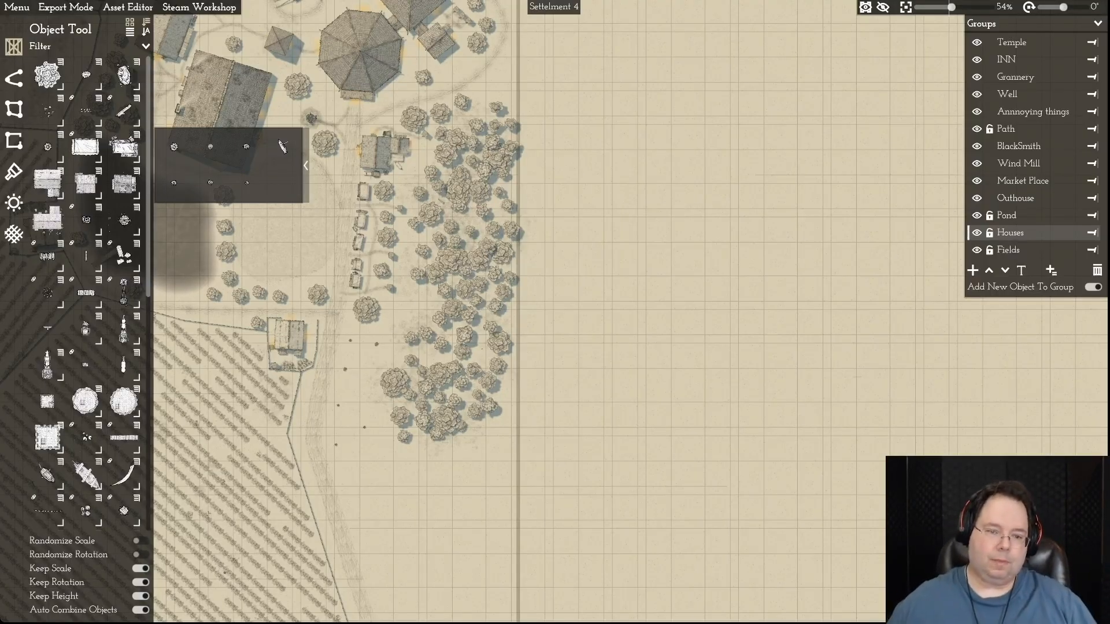
pyautogui.press('d')
pyautogui.press('w')
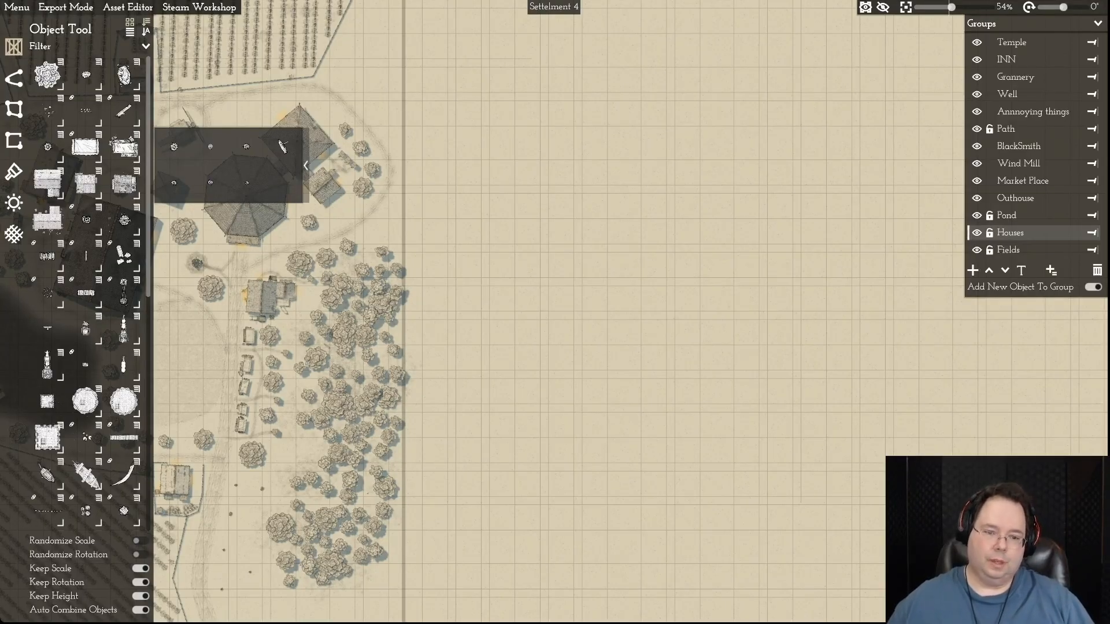
pyautogui.press('d')
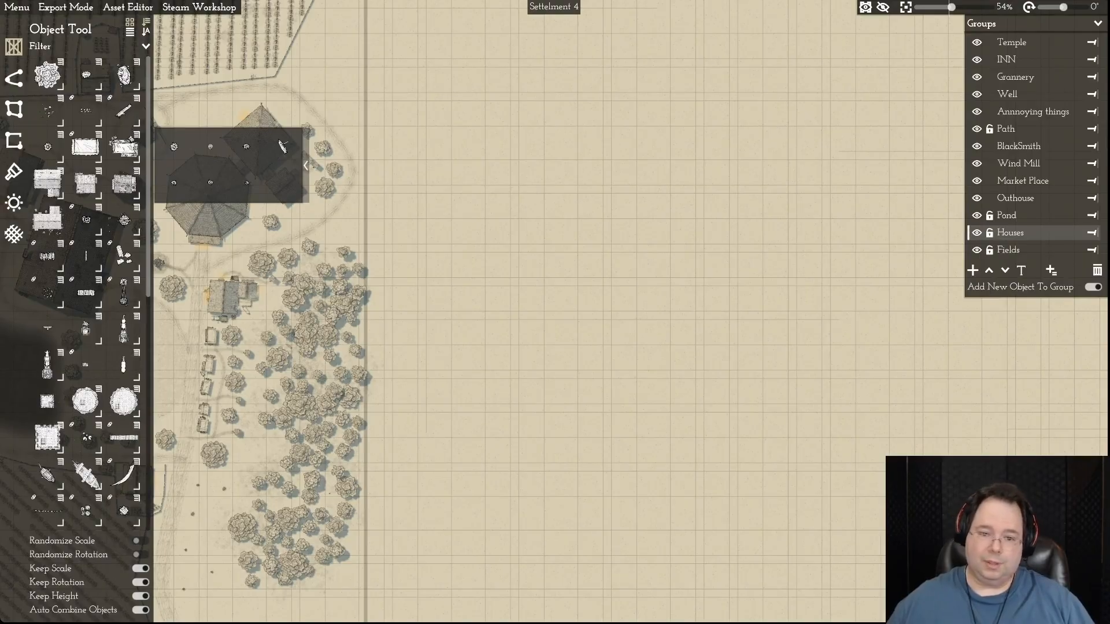
pyautogui.press('a')
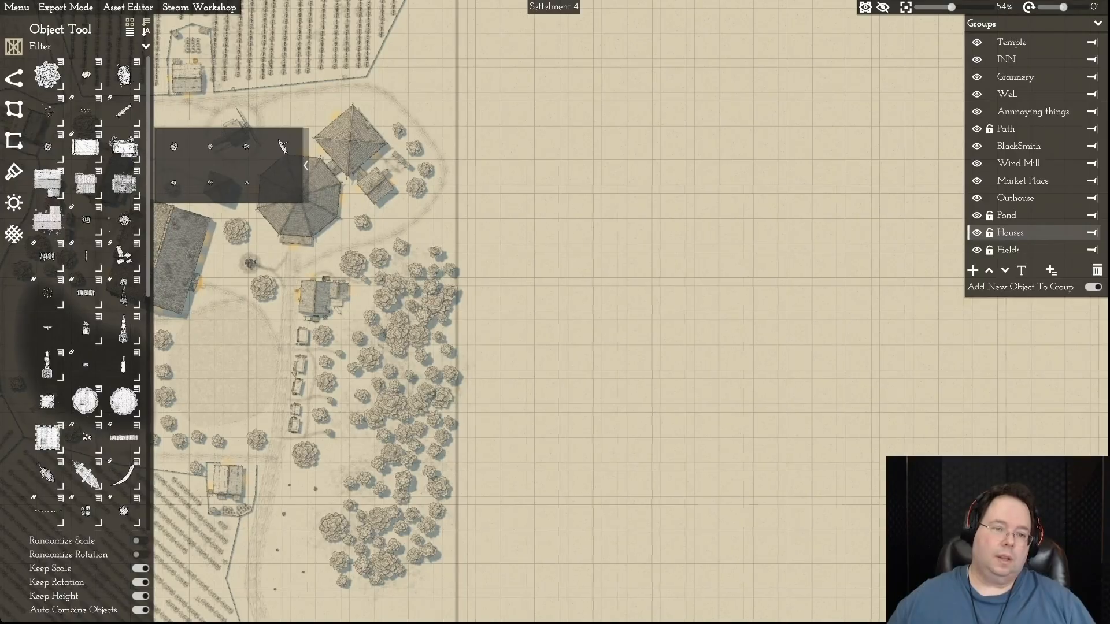
# - Examine the empty ground beside the northern fields up to the map area's northeastern corner
pyautogui.press('d')
pyautogui.press('w')
pyautogui.press('w')
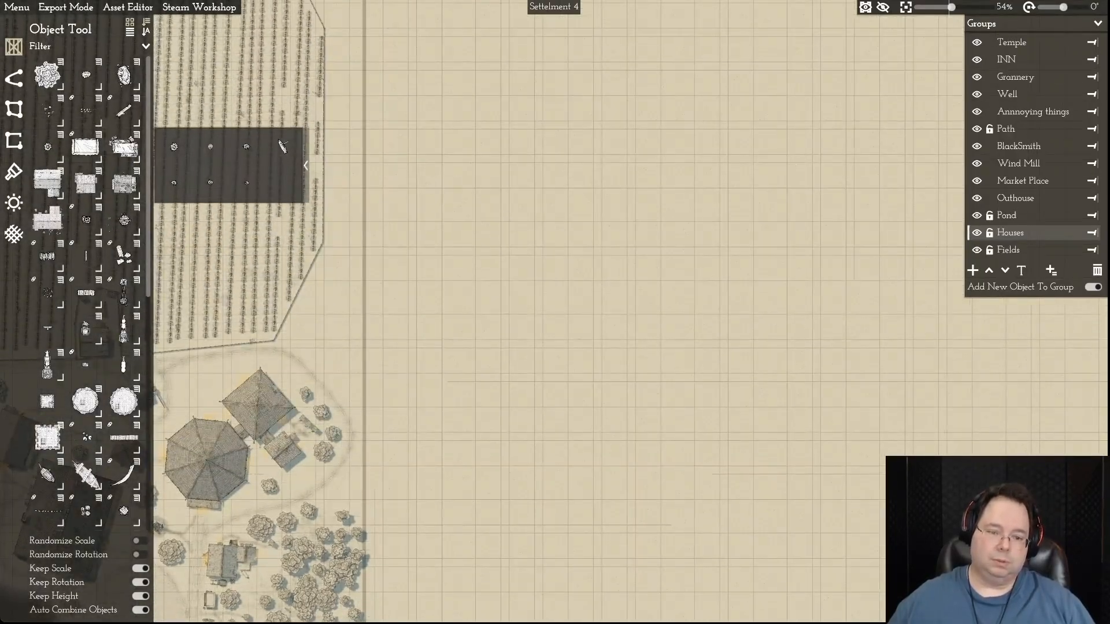
pyautogui.press('a')
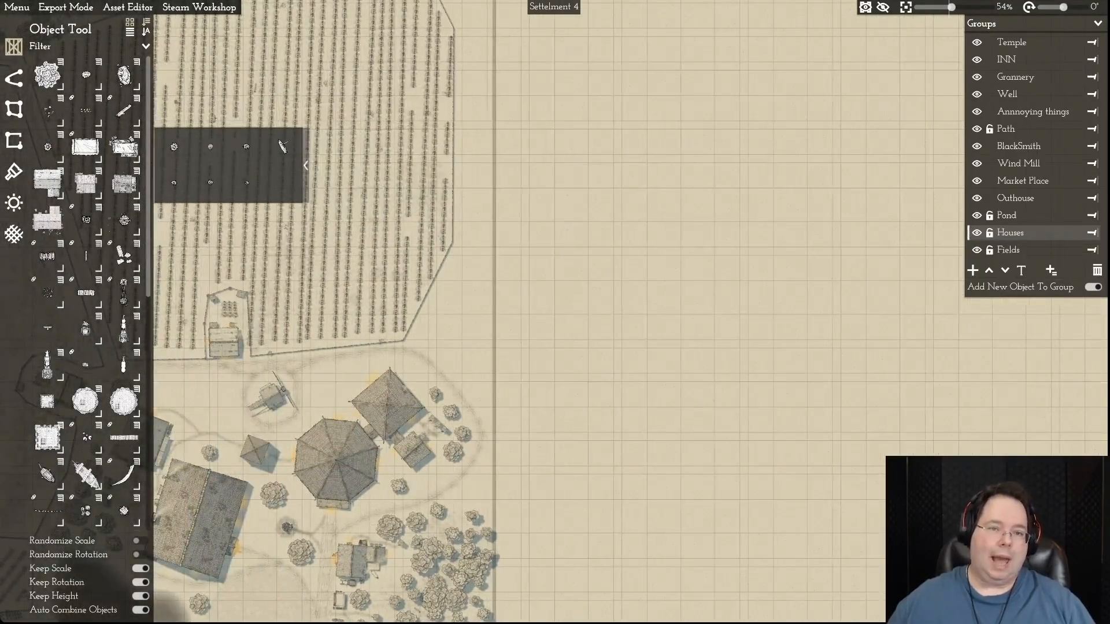
pyautogui.press('w')
pyautogui.press('a')
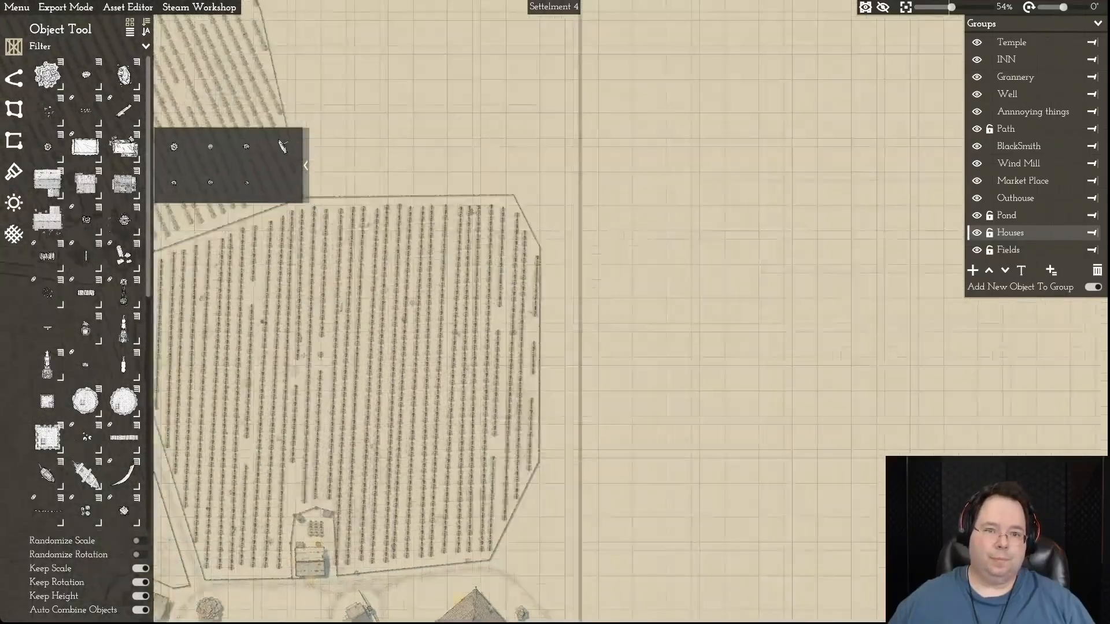
pyautogui.press('w')
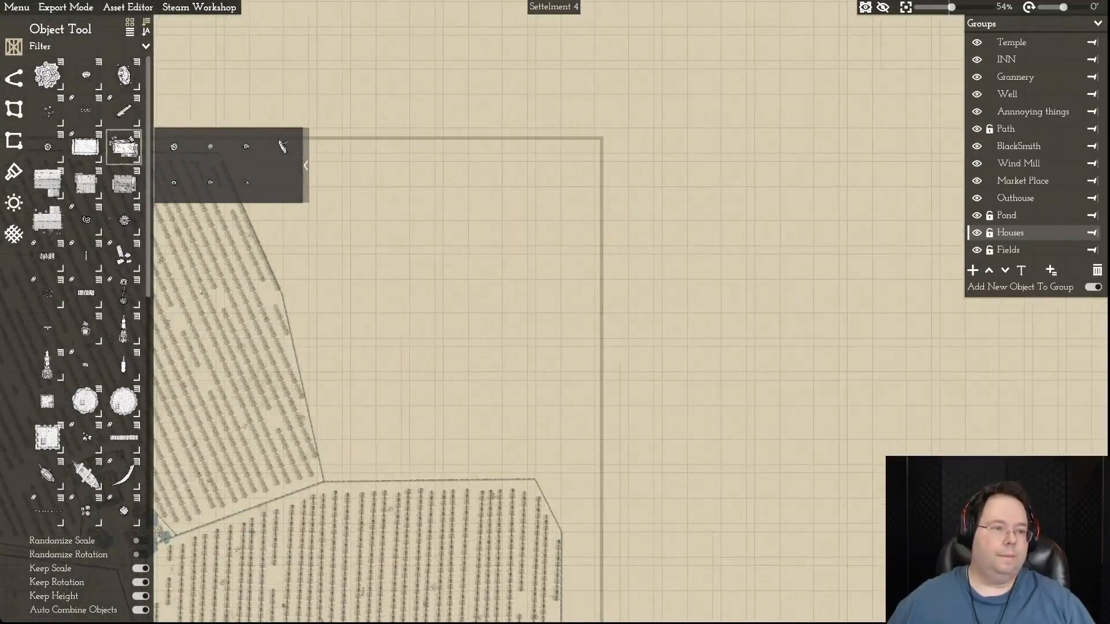
pyautogui.press('Escape')
pyautogui.click(14, 47)
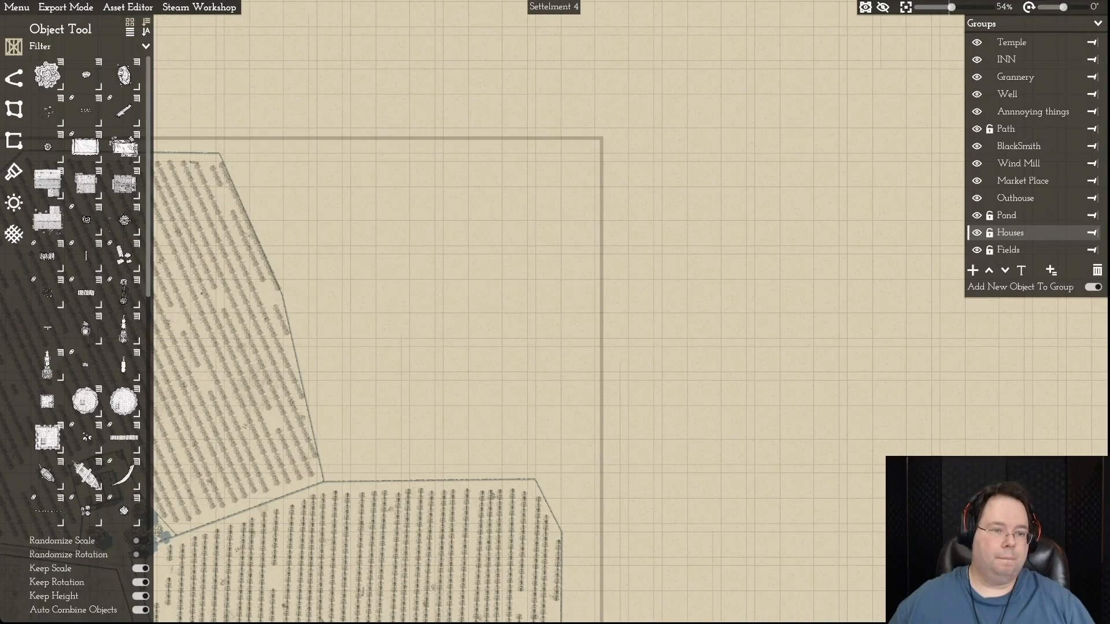
# - Draw a forest plot with five points over the empty northeastern corner, between the two northern fields and the map border
pyautogui.click(48, 74)
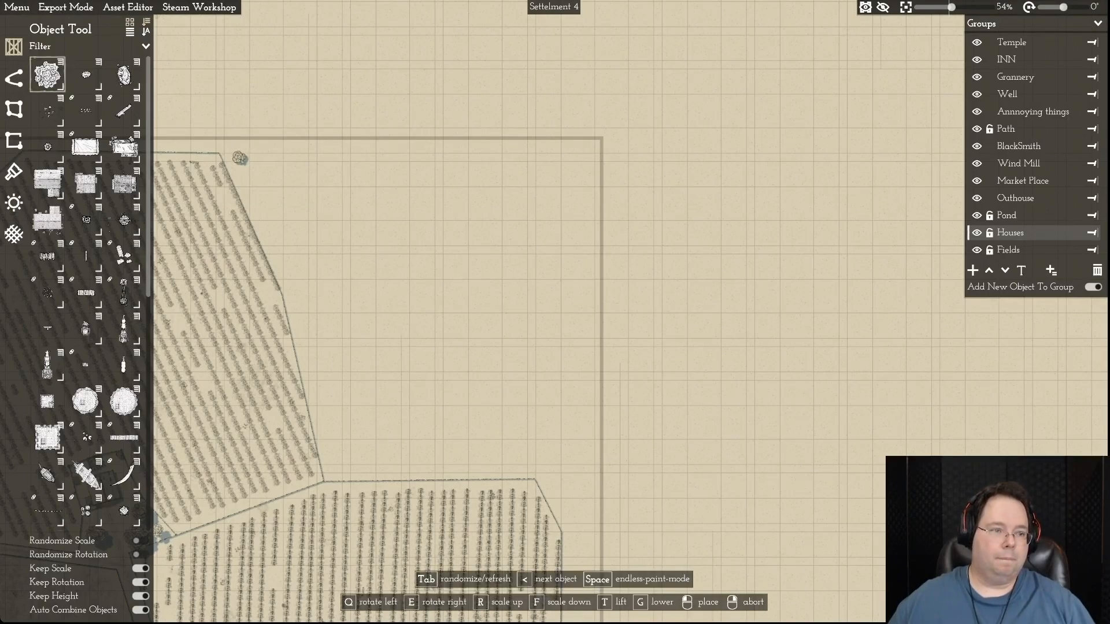
pyautogui.click(14, 109)
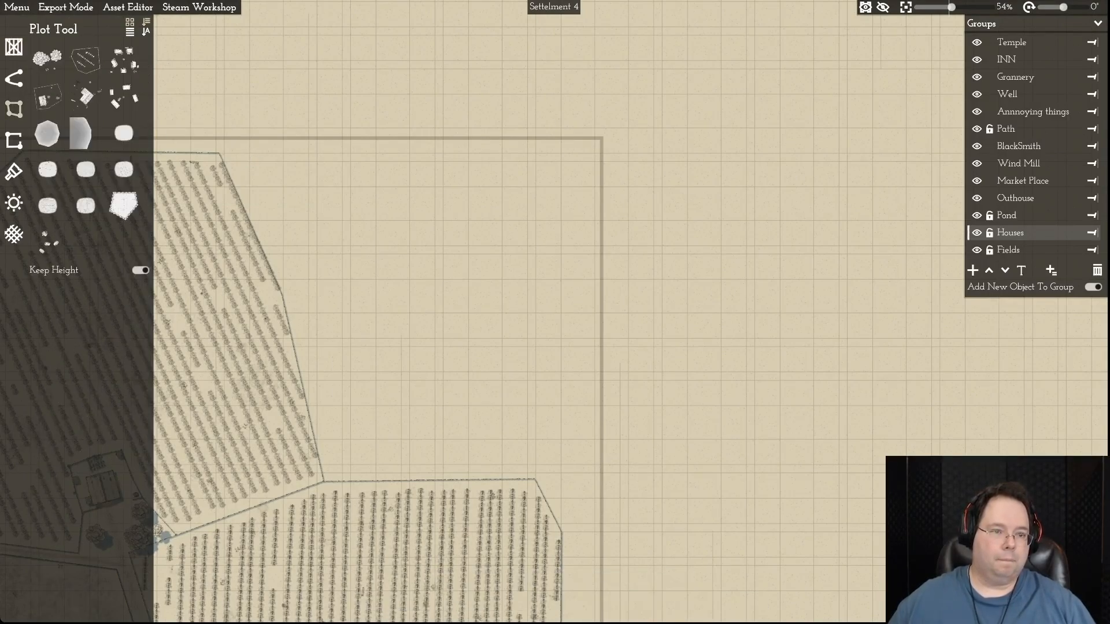
pyautogui.click(48, 58)
pyautogui.click(235, 154)
pyautogui.press('d')
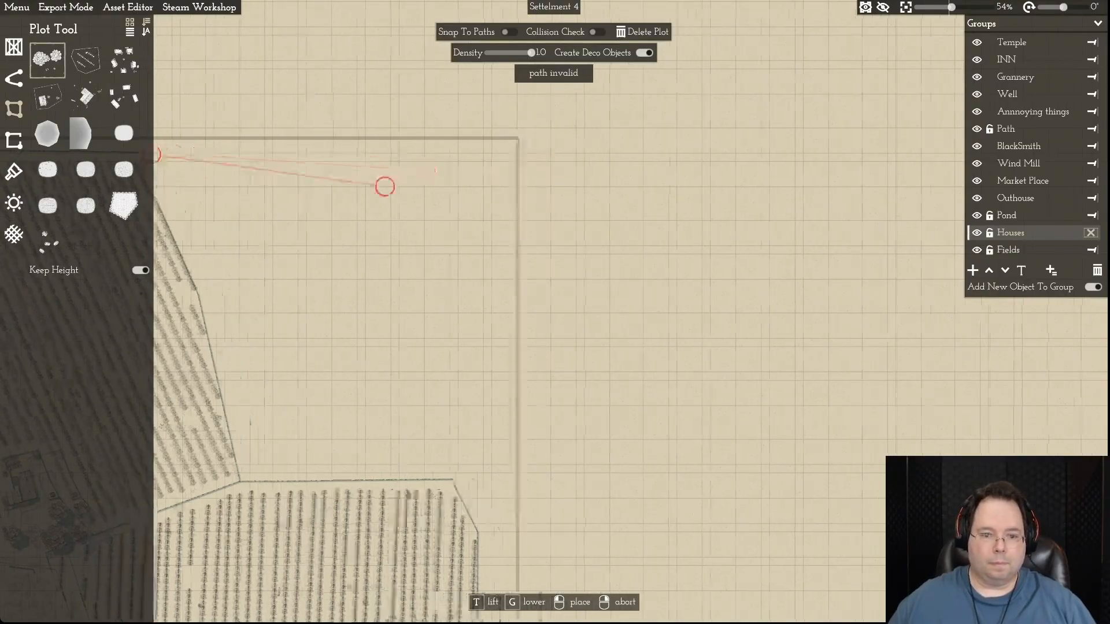
pyautogui.press('w')
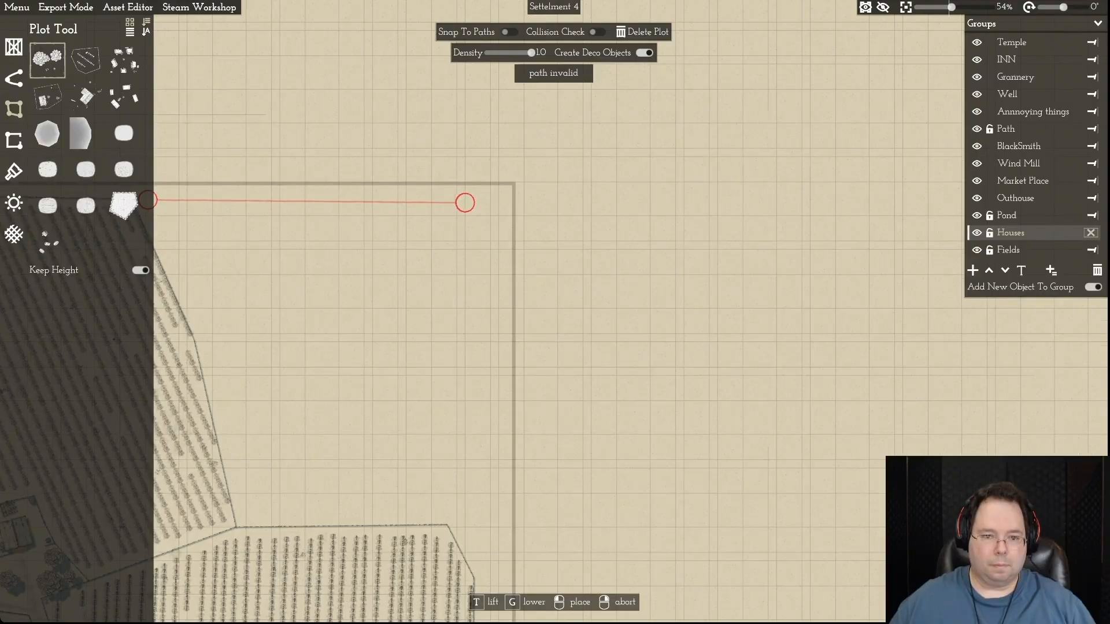
pyautogui.click(464, 203)
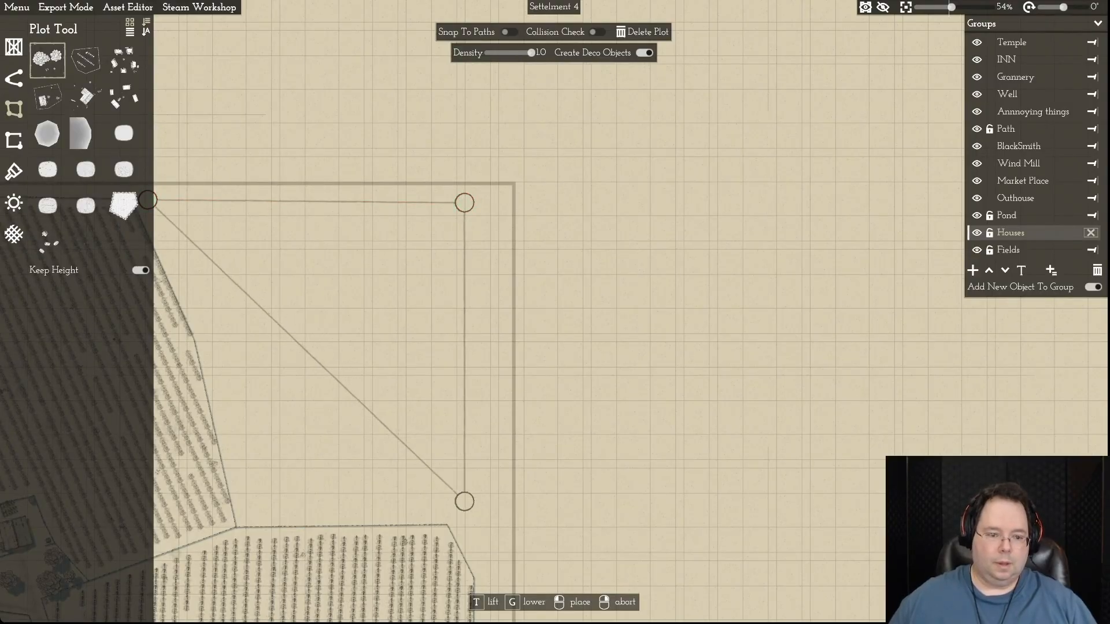
pyautogui.click(464, 519)
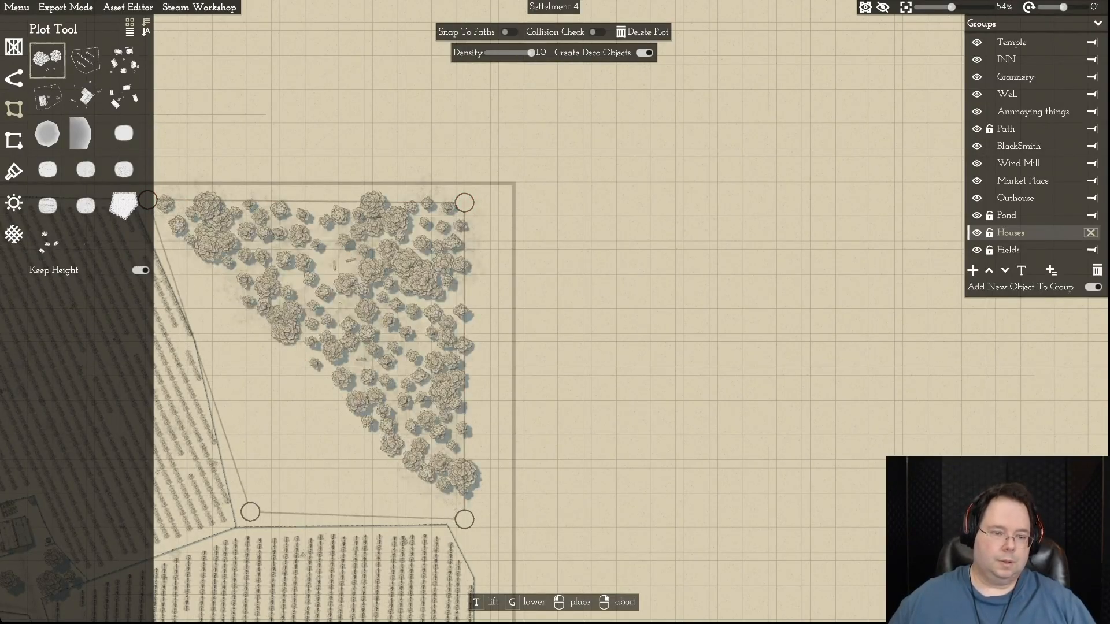
pyautogui.click(250, 512)
pyautogui.click(210, 328)
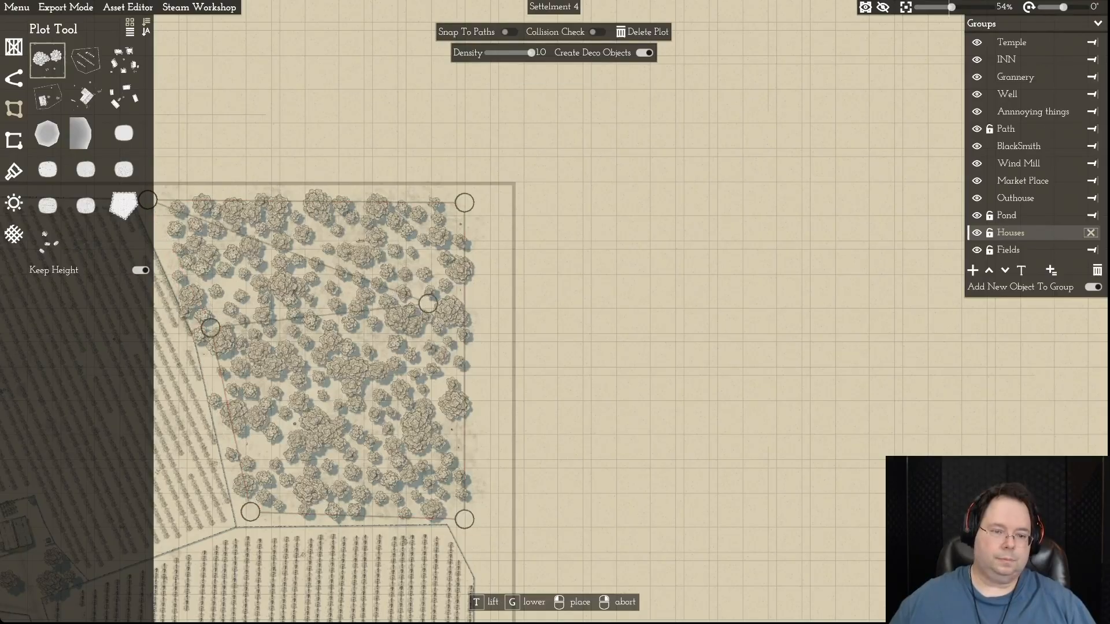
pyautogui.rightClick(430, 306)
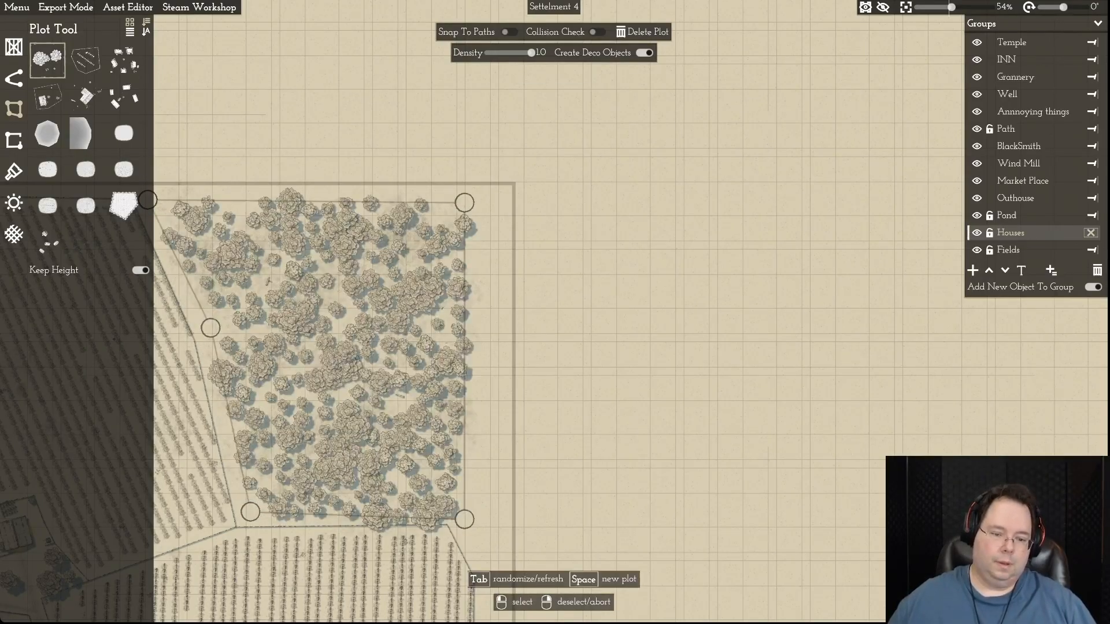
# - Widen the northeastern forest plot by moving its two eastern points toward the map border and its lower western points toward the field
pyautogui.moveTo(464, 519); pyautogui.dragTo(494, 512)
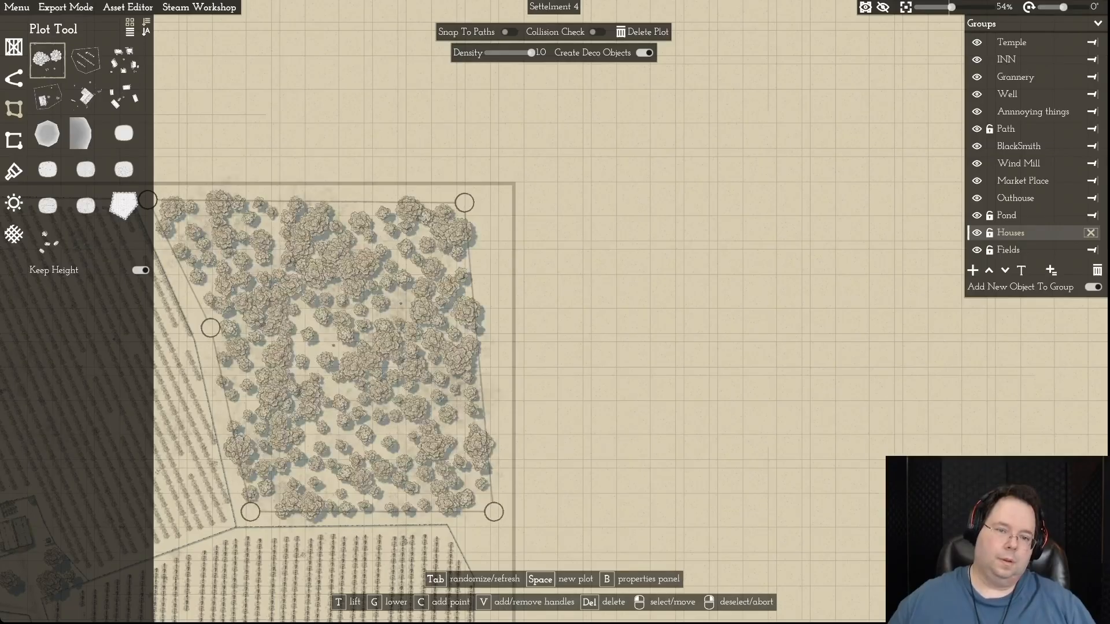
pyautogui.moveTo(464, 203); pyautogui.dragTo(501, 197)
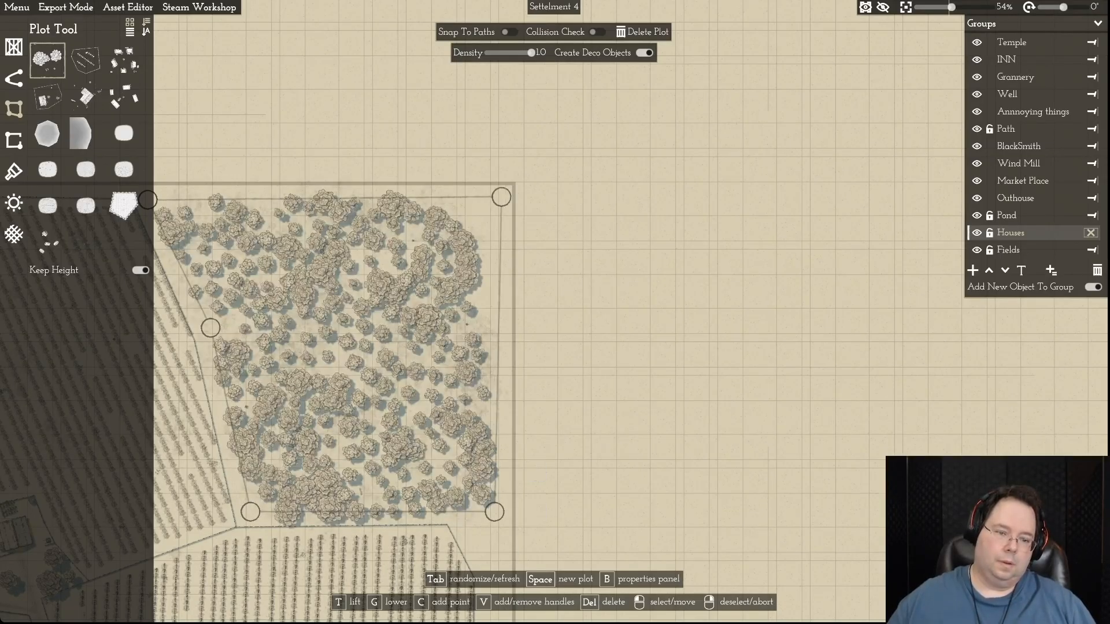
pyautogui.press('a')
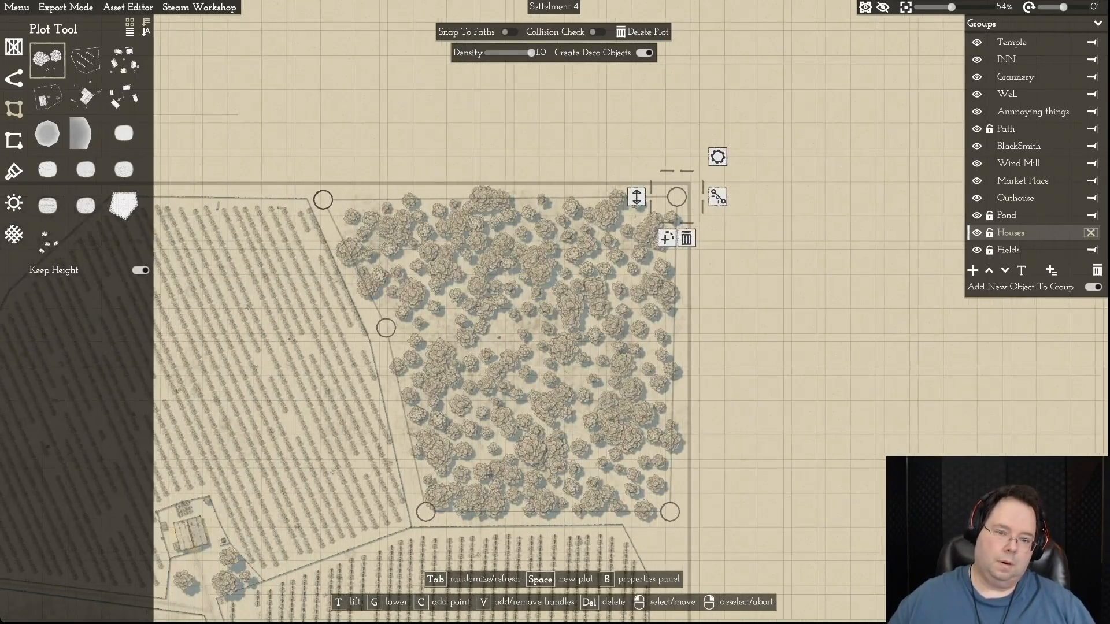
pyautogui.moveTo(386, 327); pyautogui.dragTo(382, 328)
pyautogui.moveTo(425, 511); pyautogui.dragTo(419, 512)
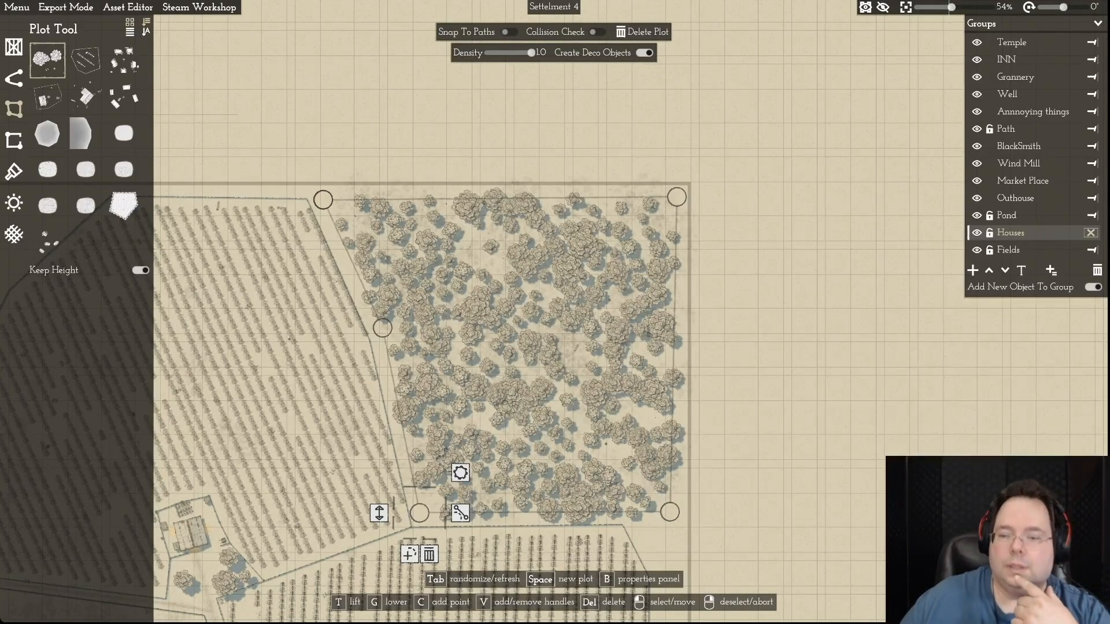
# - Reduce the density of the northeastern forest plot to 0.5
pyautogui.moveTo(531, 52); pyautogui.dragTo(527, 52)
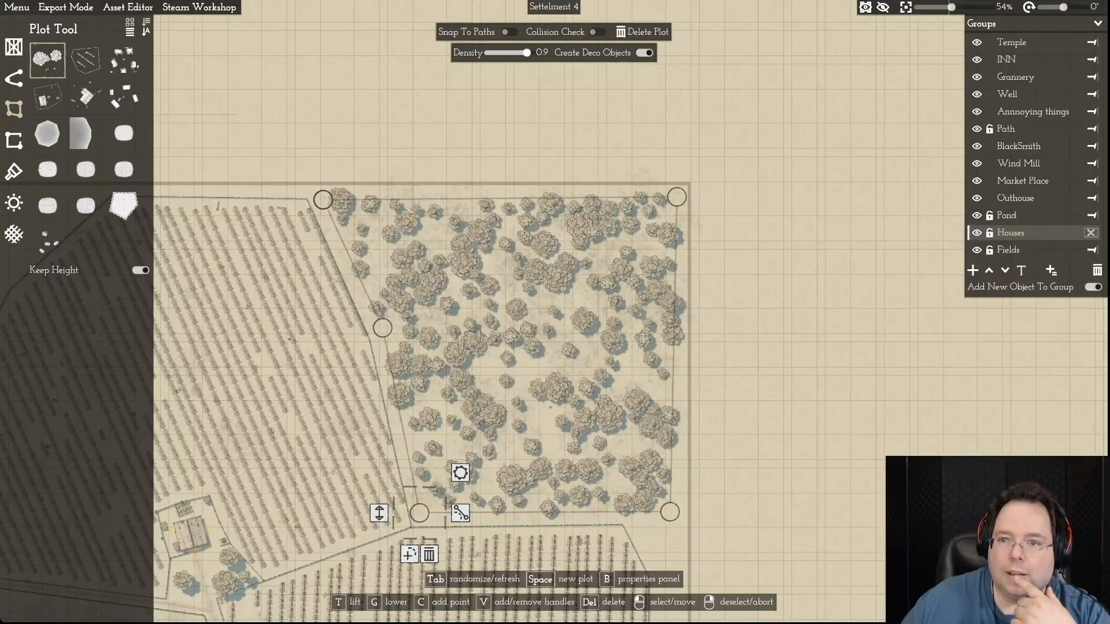
pyautogui.moveTo(526, 52); pyautogui.dragTo(514, 53)
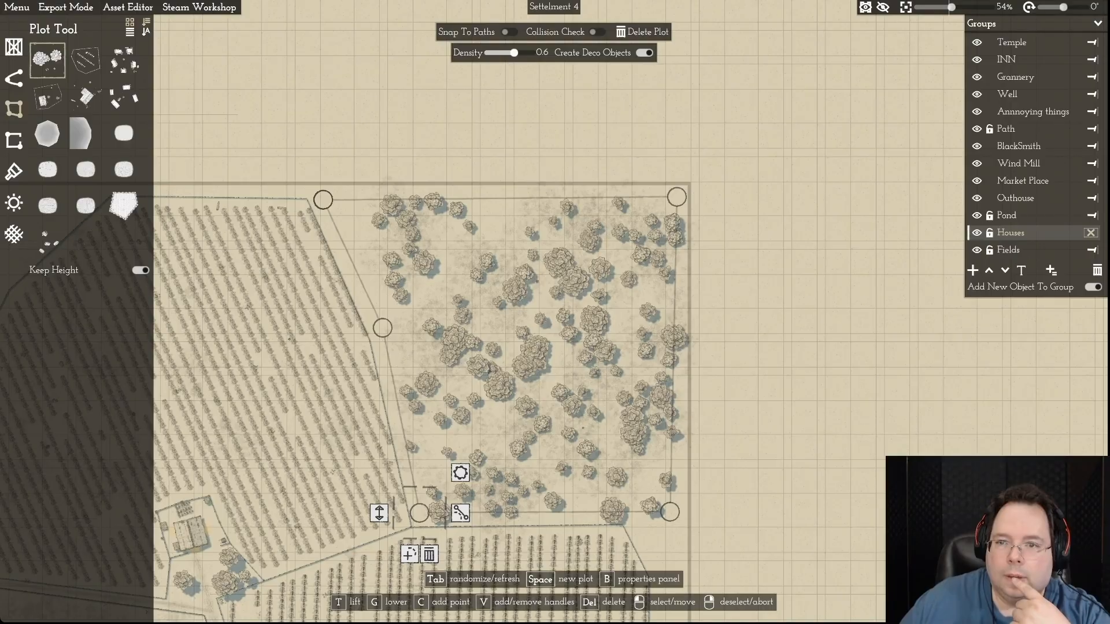
pyautogui.moveTo(514, 53); pyautogui.dragTo(509, 52)
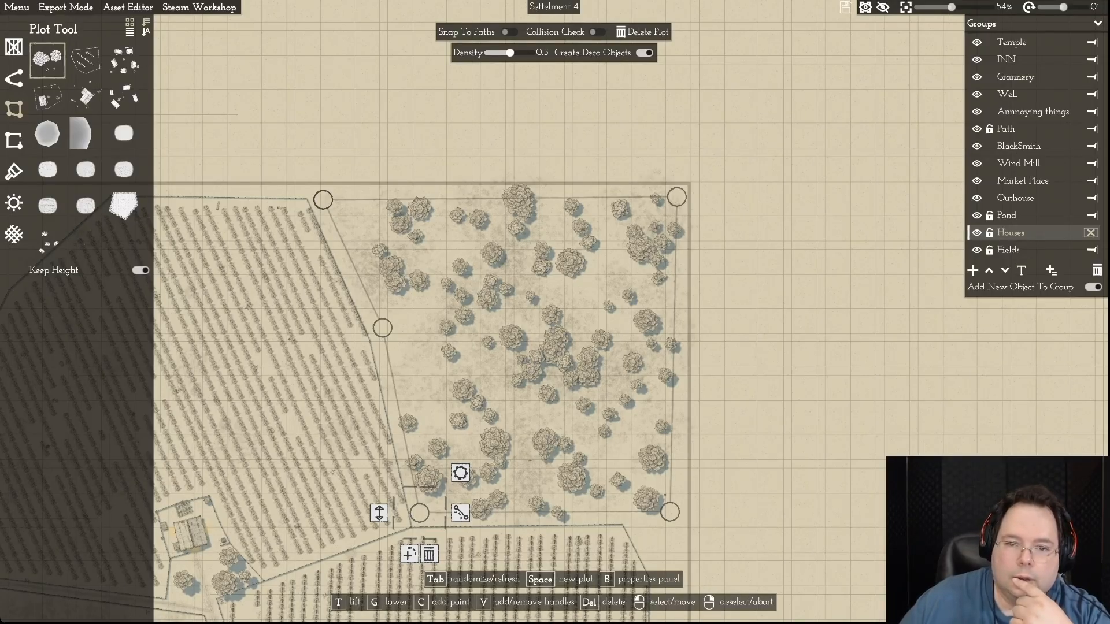
# - Fit the northeastern forest plot's western and southern points closer to the field edges and its southeastern point to the border
pyautogui.moveTo(323, 200); pyautogui.dragTo(316, 199)
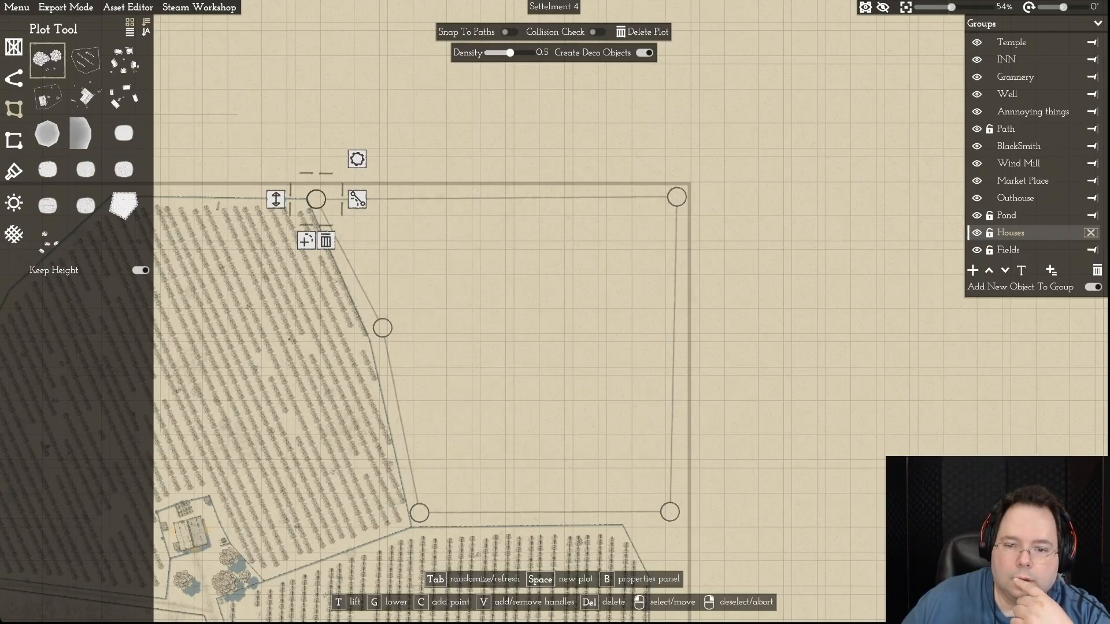
pyautogui.moveTo(383, 328); pyautogui.dragTo(376, 328)
pyautogui.moveTo(419, 513); pyautogui.dragTo(421, 520)
pyautogui.moveTo(669, 511); pyautogui.dragTo(677, 514)
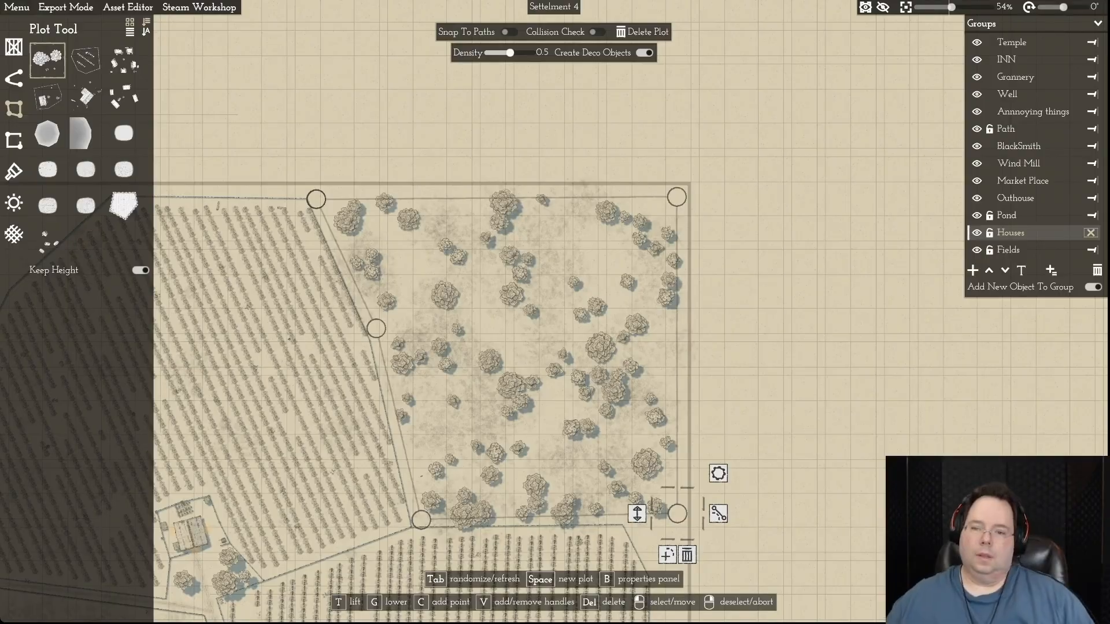
pyautogui.rightClick(677, 514)
# - Place several single trees of different sizes between the southeastern corner of the field north of the village and the map border
pyautogui.scroll(-5, 560, 258)
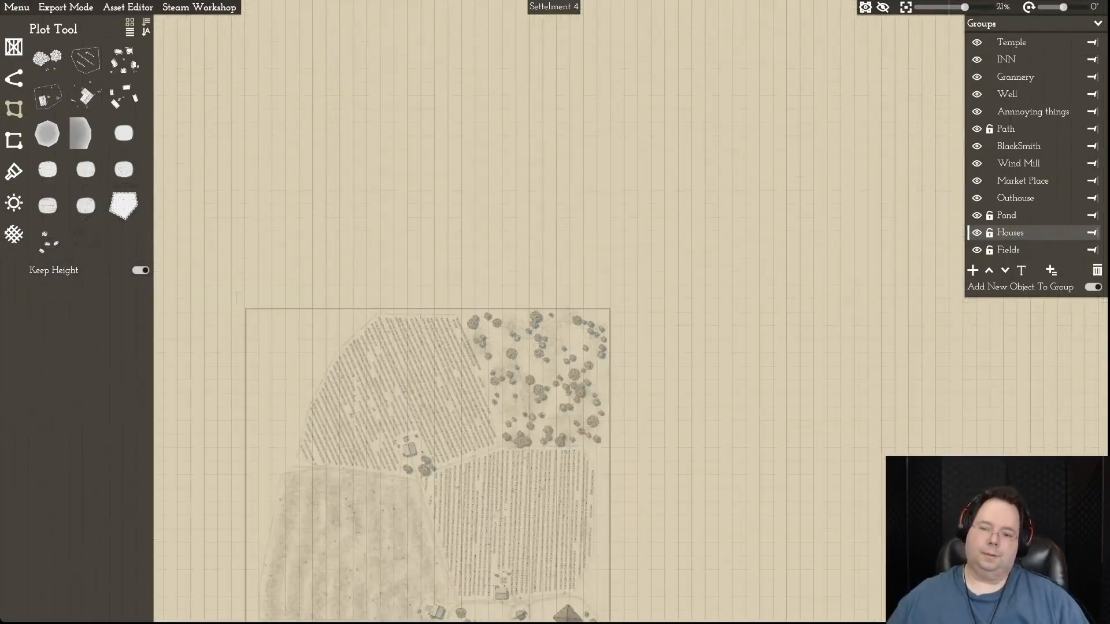
pyautogui.press('s')
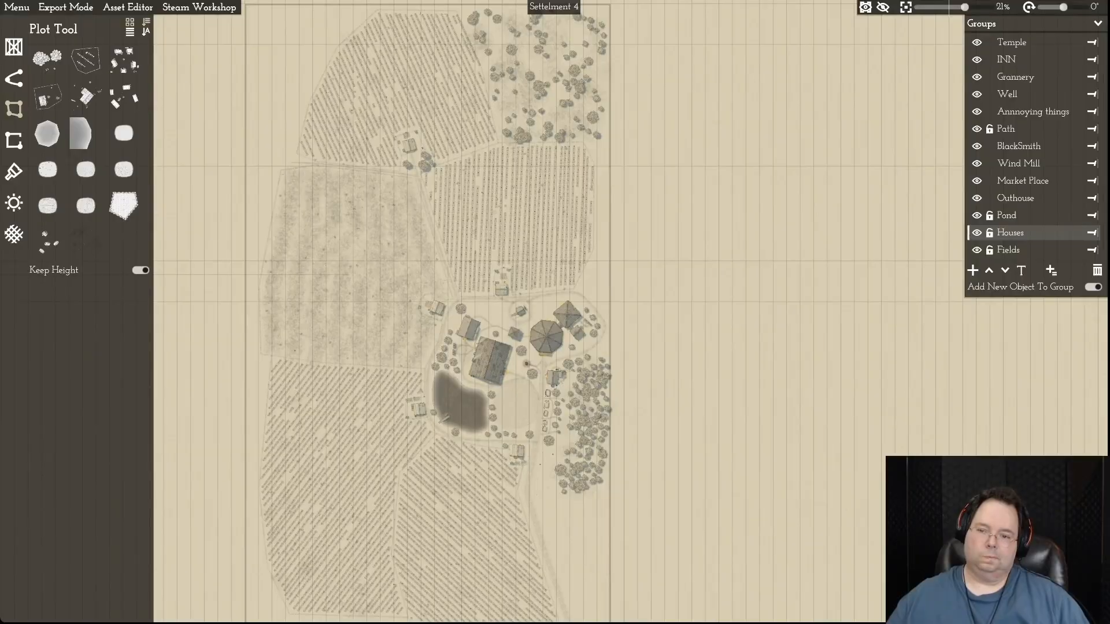
pyautogui.press('d')
pyautogui.press('w')
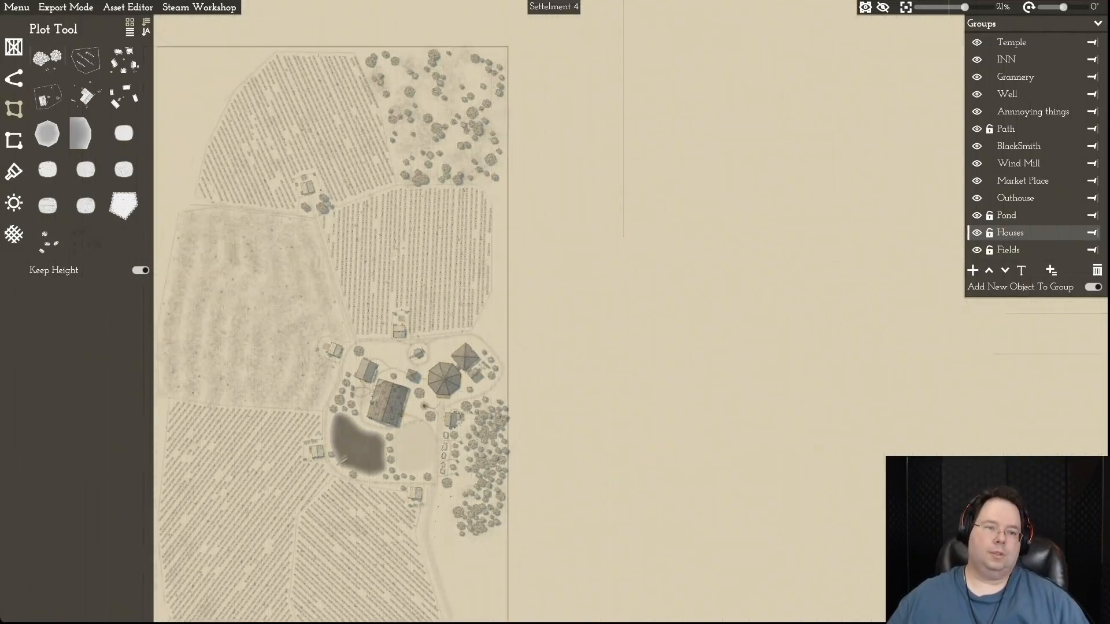
pyautogui.click(13, 46)
pyautogui.click(47, 75)
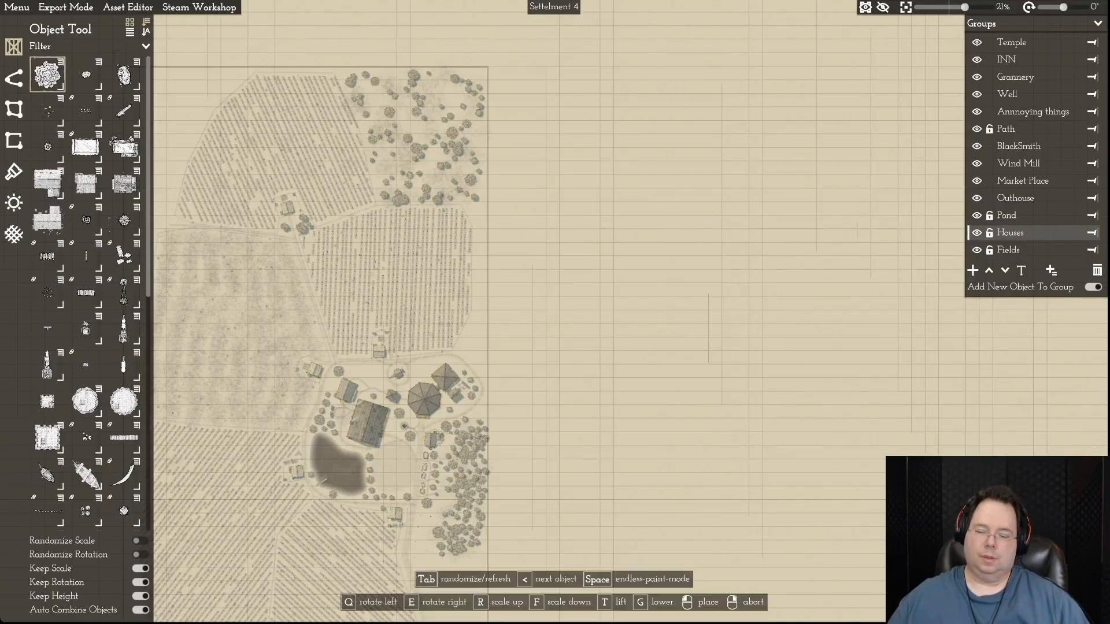
pyautogui.scroll(6, 471, 354)
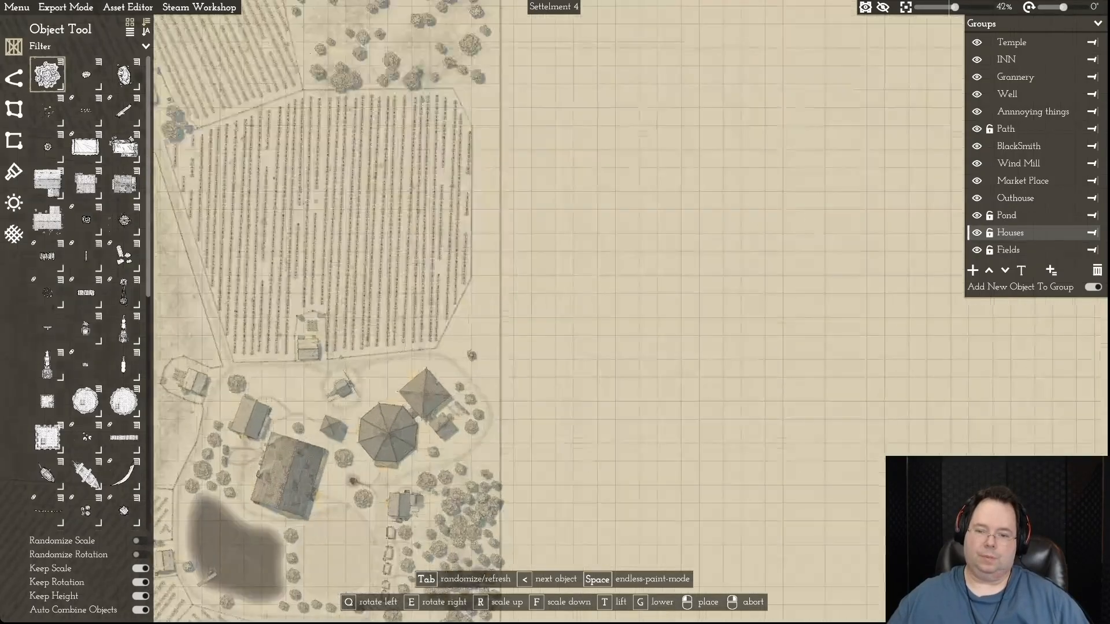
pyautogui.click(442, 339)
pyautogui.click(446, 295)
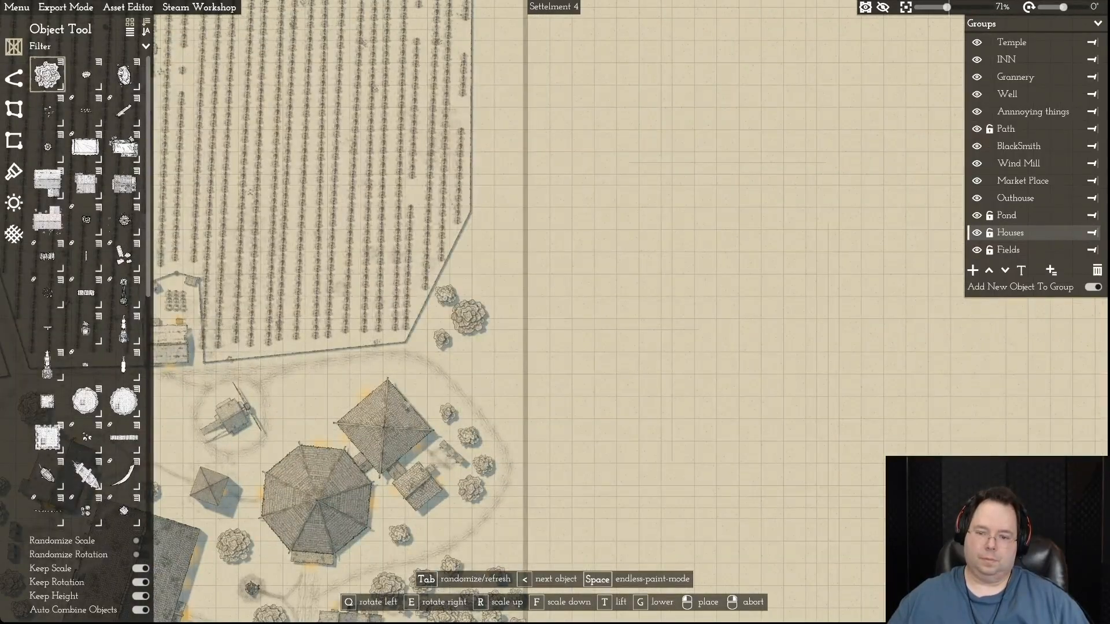
pyautogui.click(486, 337)
pyautogui.click(501, 288)
pyautogui.click(492, 381)
# - Add two small tree stumps at the forest's western edge, just southeast of the row of market stalls
pyautogui.press('s')
pyautogui.press('s')
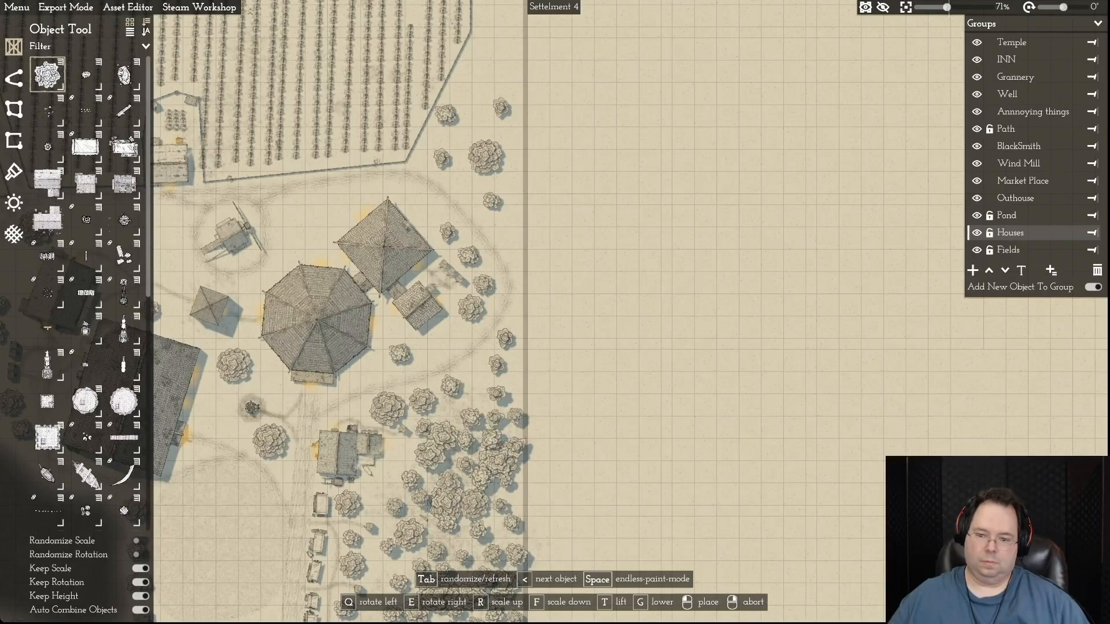
pyautogui.press('s')
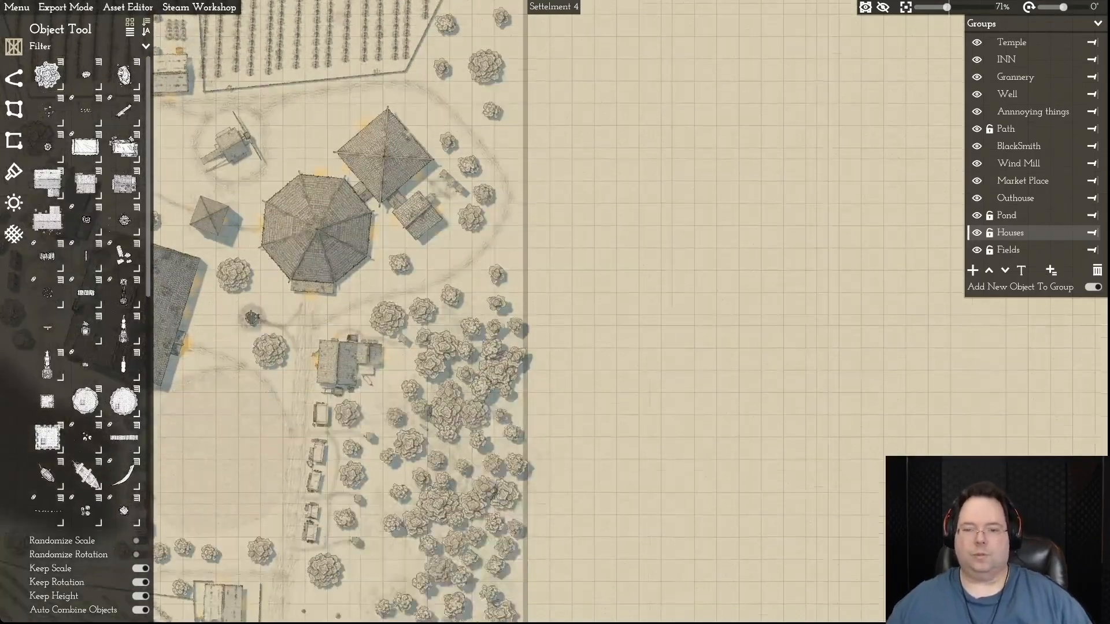
pyautogui.press('s')
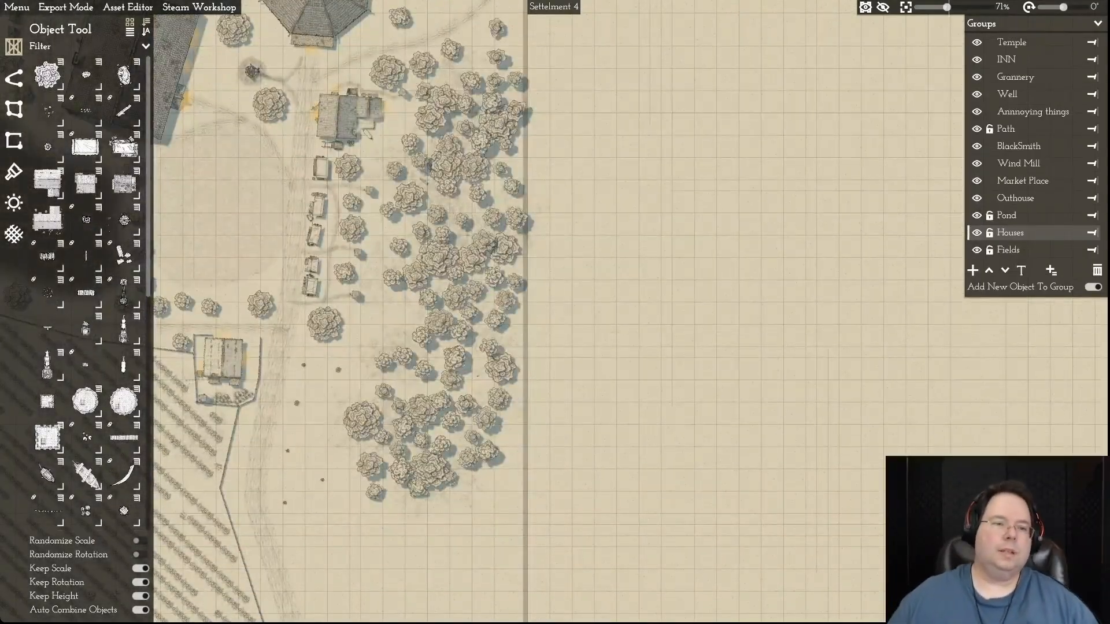
pyautogui.click(47, 147)
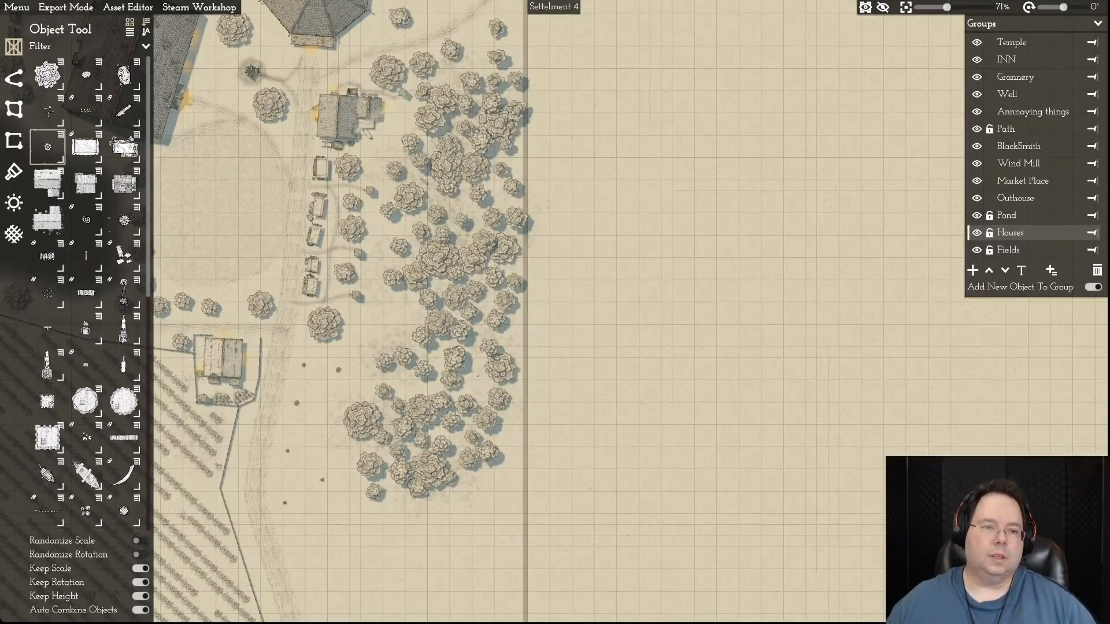
pyautogui.click(60, 135)
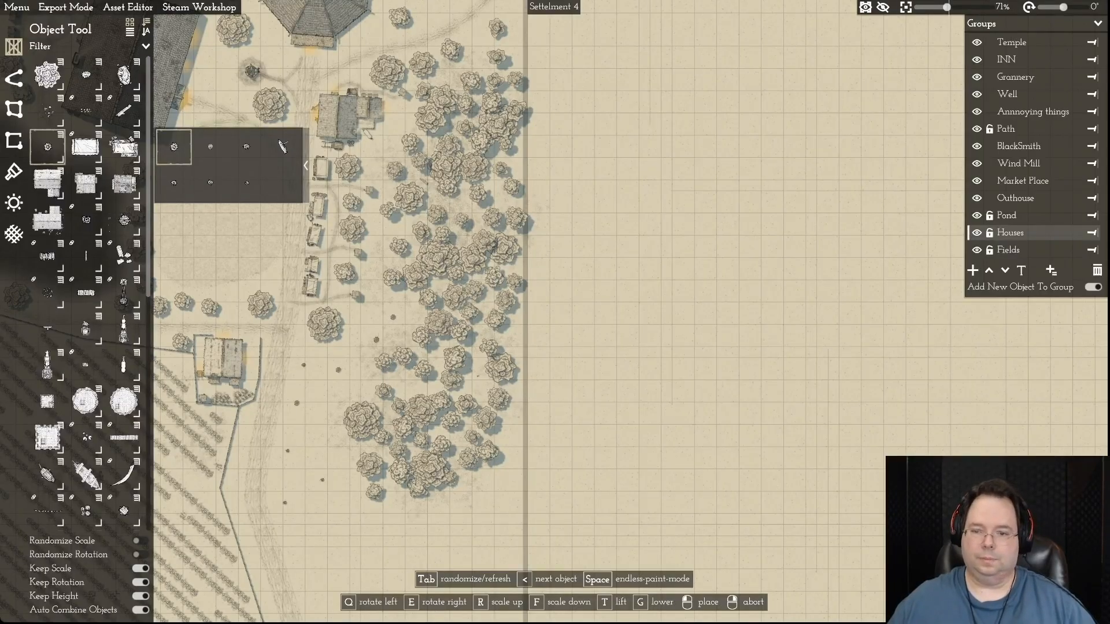
pyautogui.rightClick(376, 341)
# - Save the map
pyautogui.press('a')
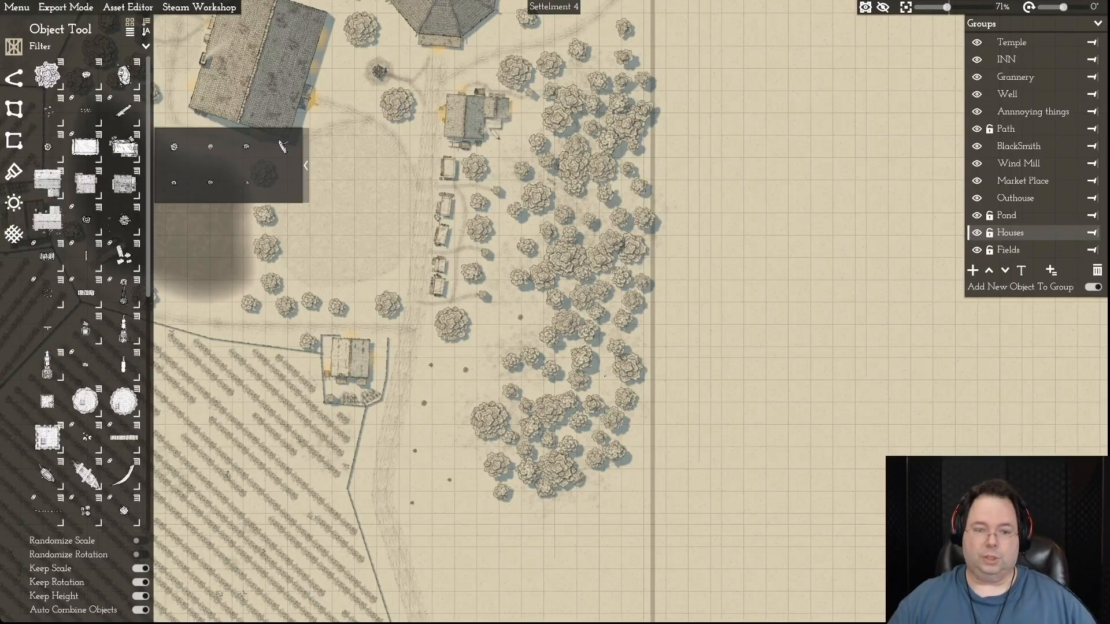
pyautogui.press('w')
pyautogui.press('a')
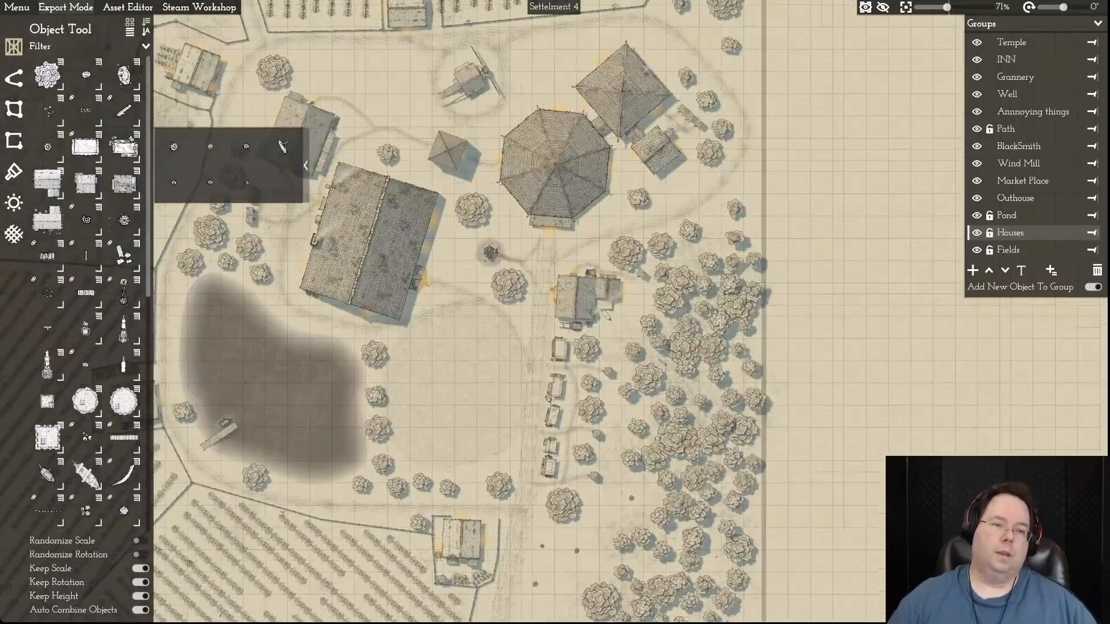
pyautogui.click(16, 7)
pyautogui.click(17, 81)
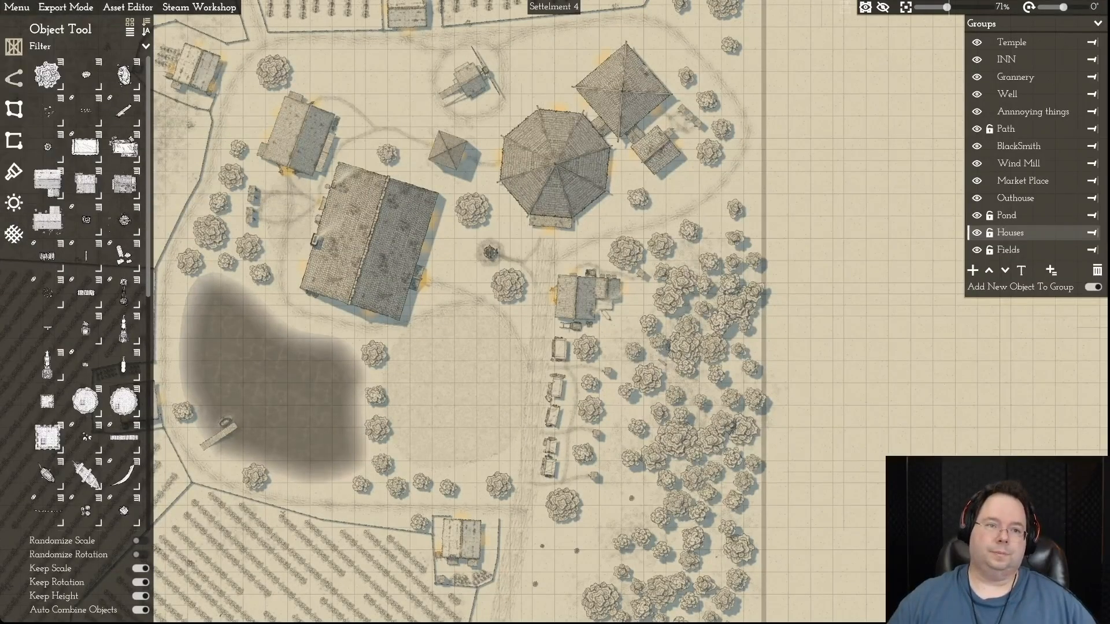
pyautogui.click(16, 7)
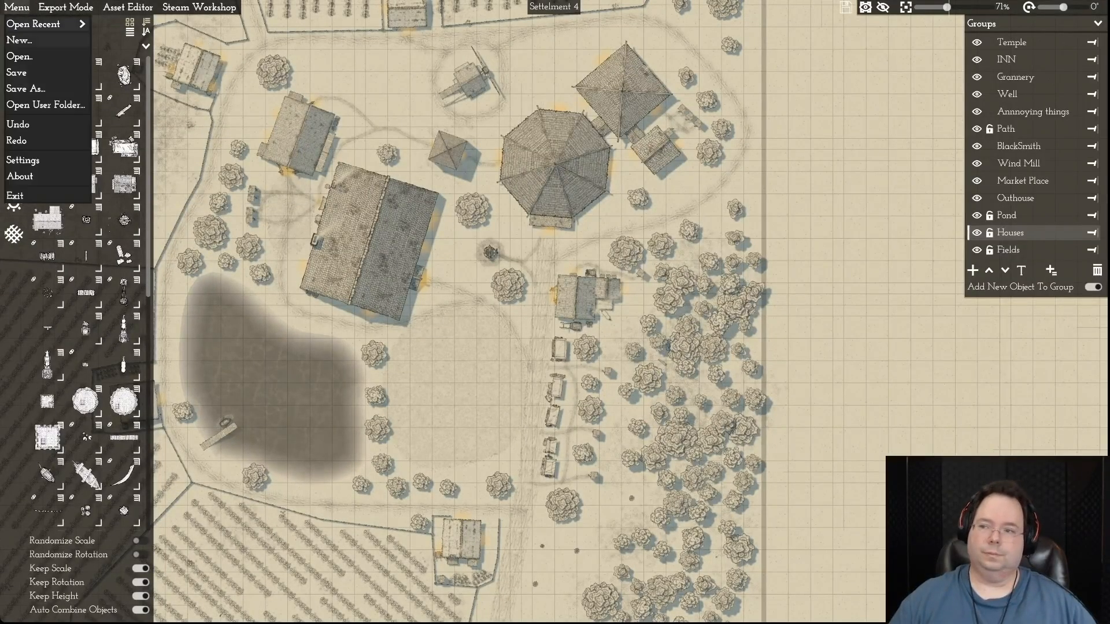
pyautogui.click(17, 72)
# - Examine the village together with its surrounding fields and the empty ground toward the western map border
pyautogui.press('a')
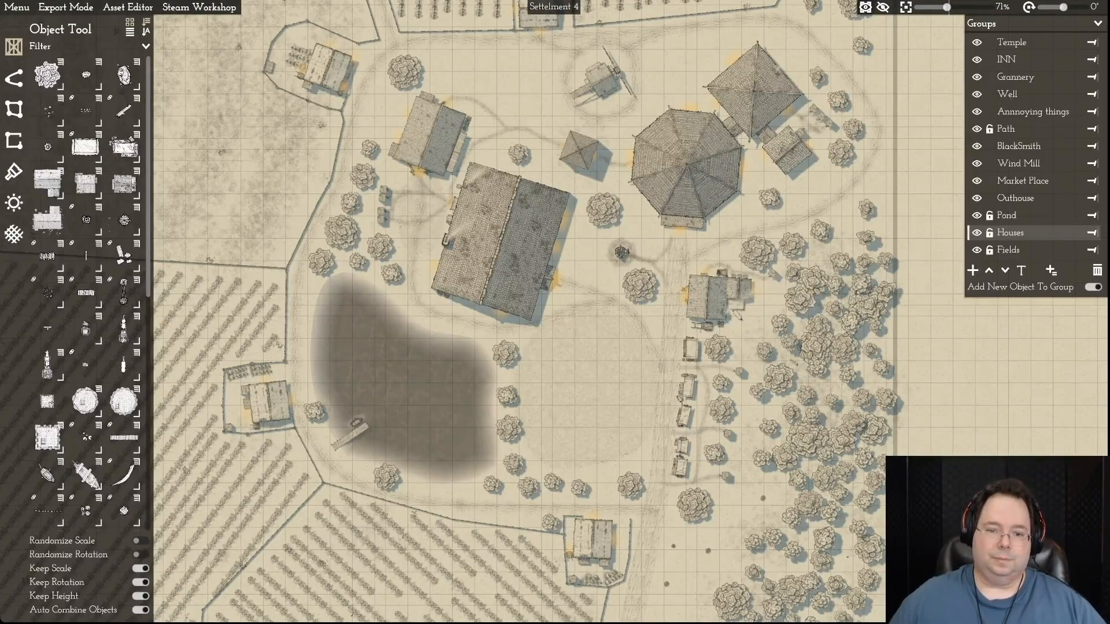
pyautogui.scroll(-4, 555, 184)
pyautogui.scroll(-1, 555, 183)
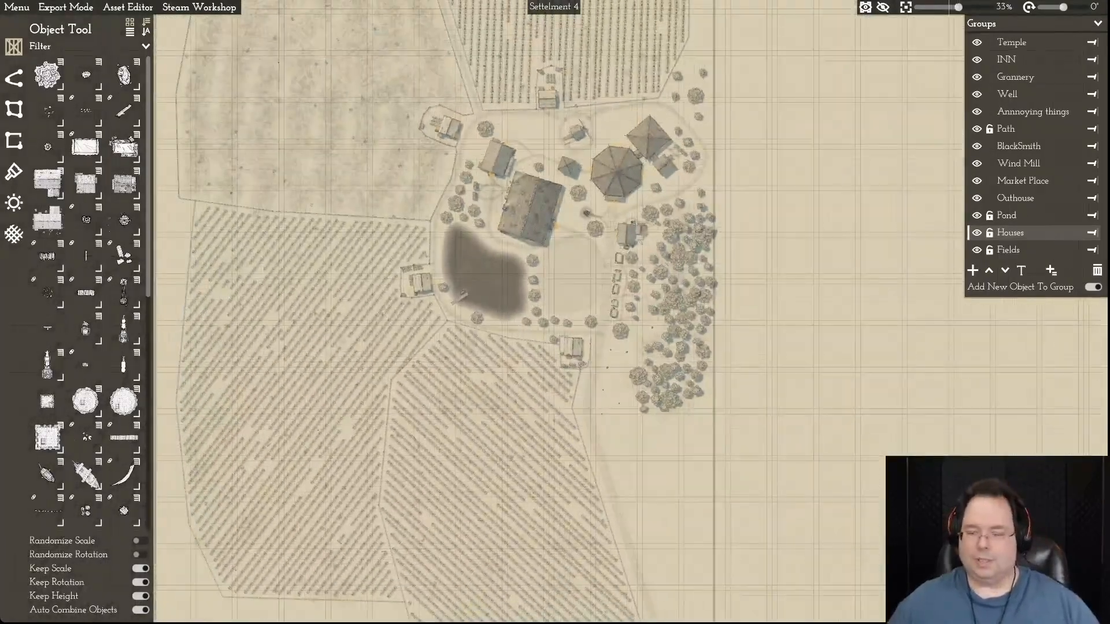
pyautogui.press('a')
pyautogui.scroll(1, 561, 188)
pyautogui.scroll(-3, 560, 188)
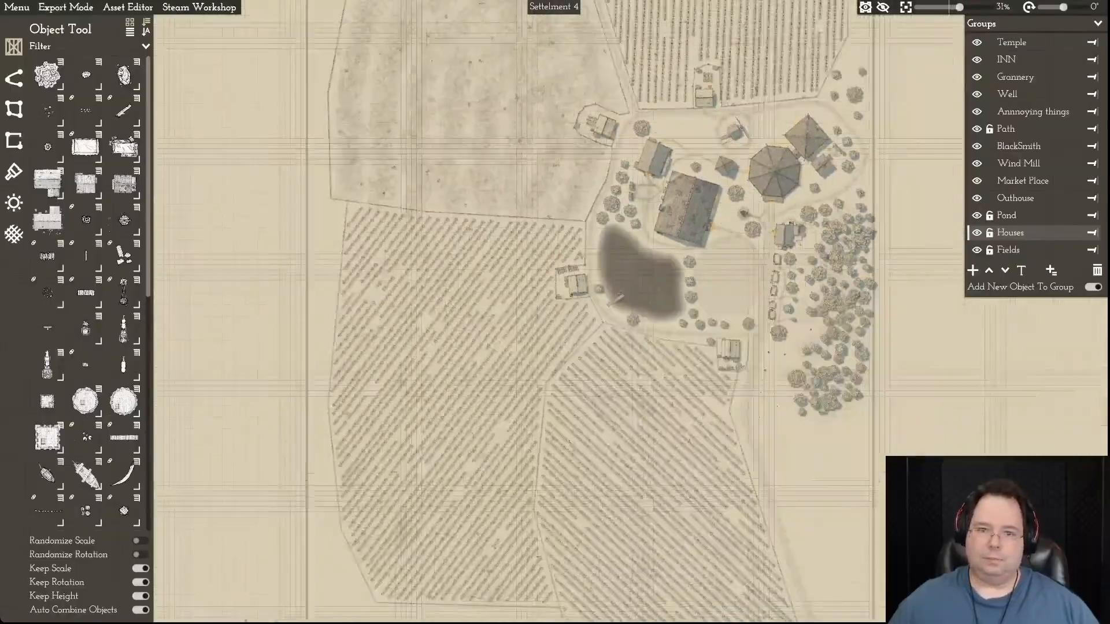
# - Examine the whole settlement map, from the scattered woodland and fields in the north to the southern map border
pyautogui.press('w')
pyautogui.press('w')
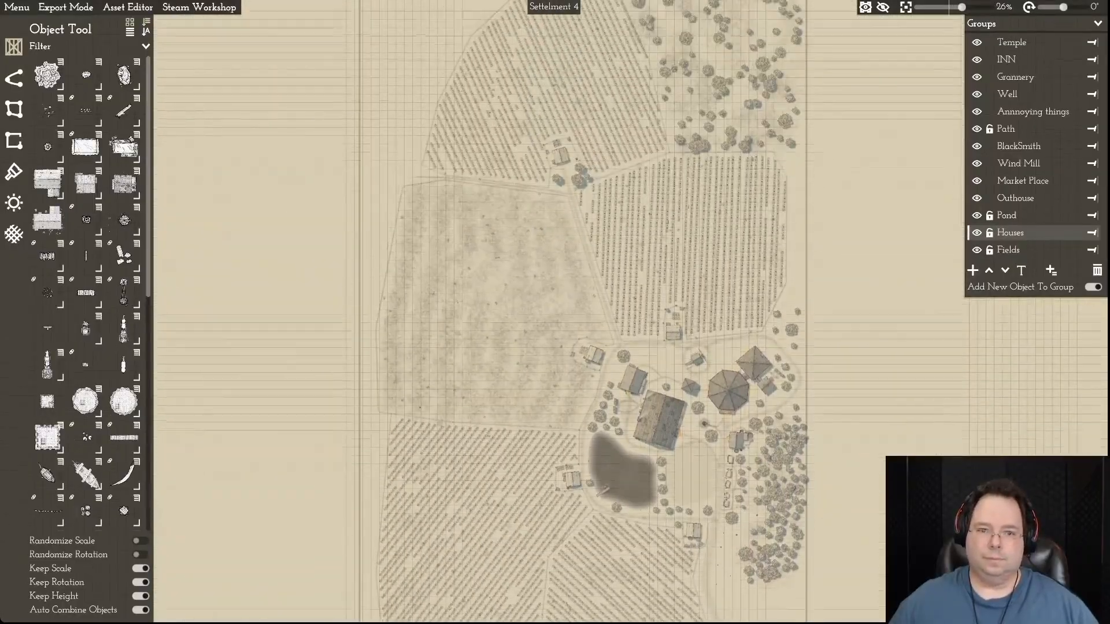
pyautogui.press('d')
pyautogui.press('s')
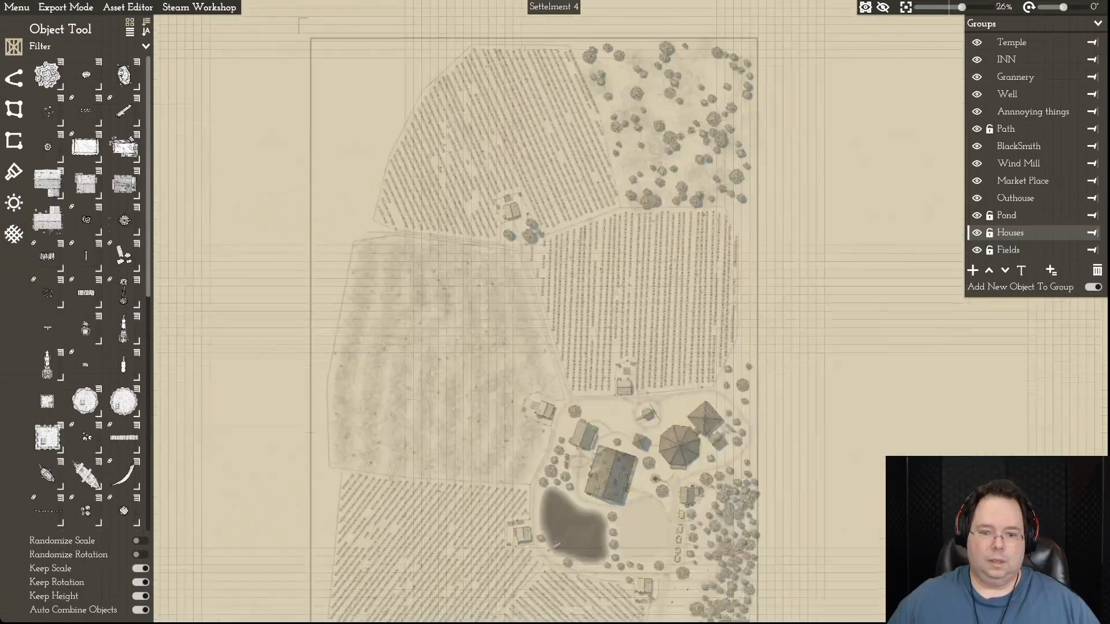
pyautogui.press('s')
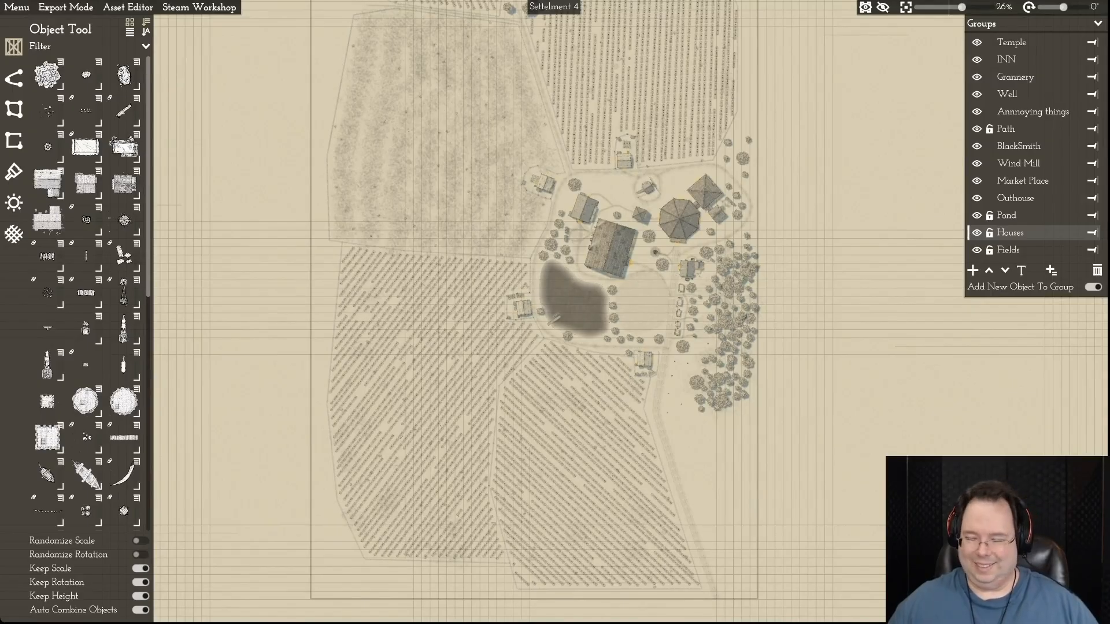
pyautogui.press('w')
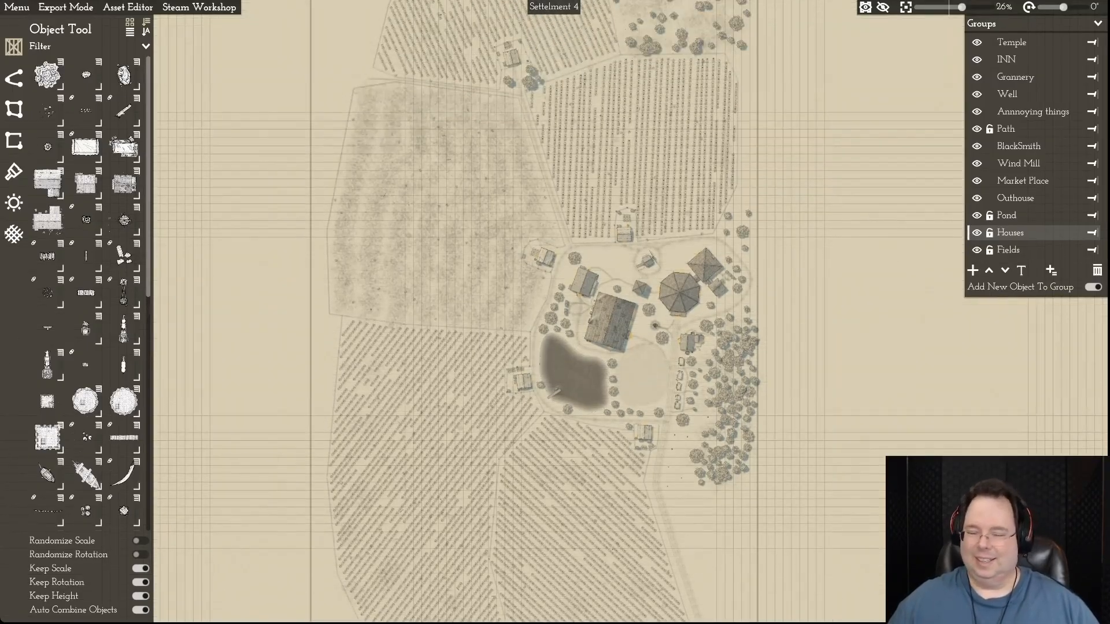
pyautogui.press('w')
pyautogui.press('w')
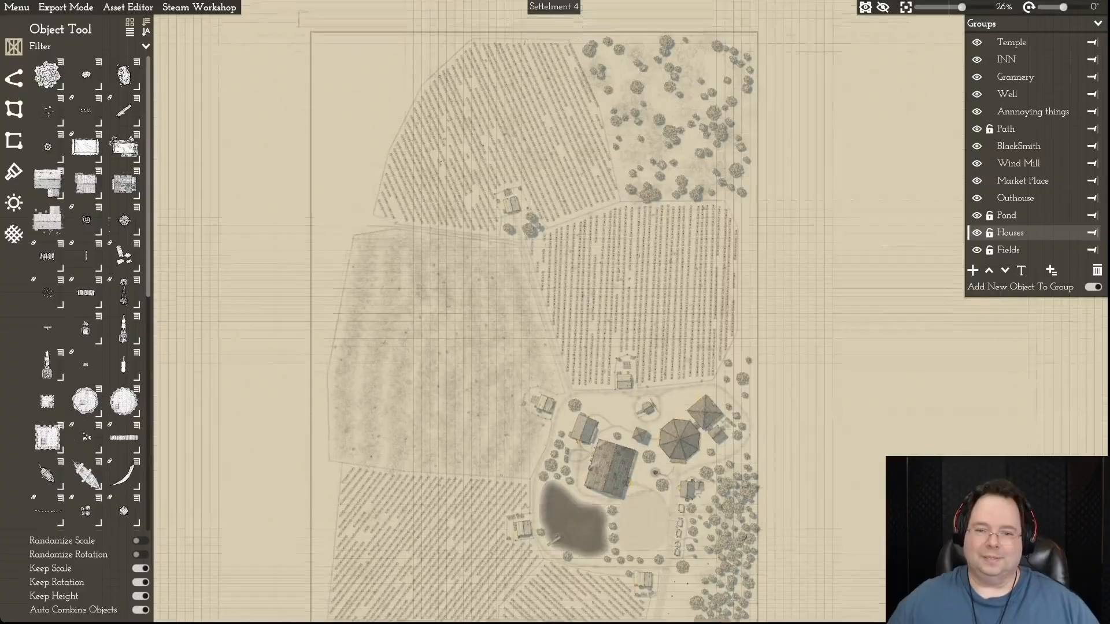
pyautogui.press('d')
pyautogui.press('s')
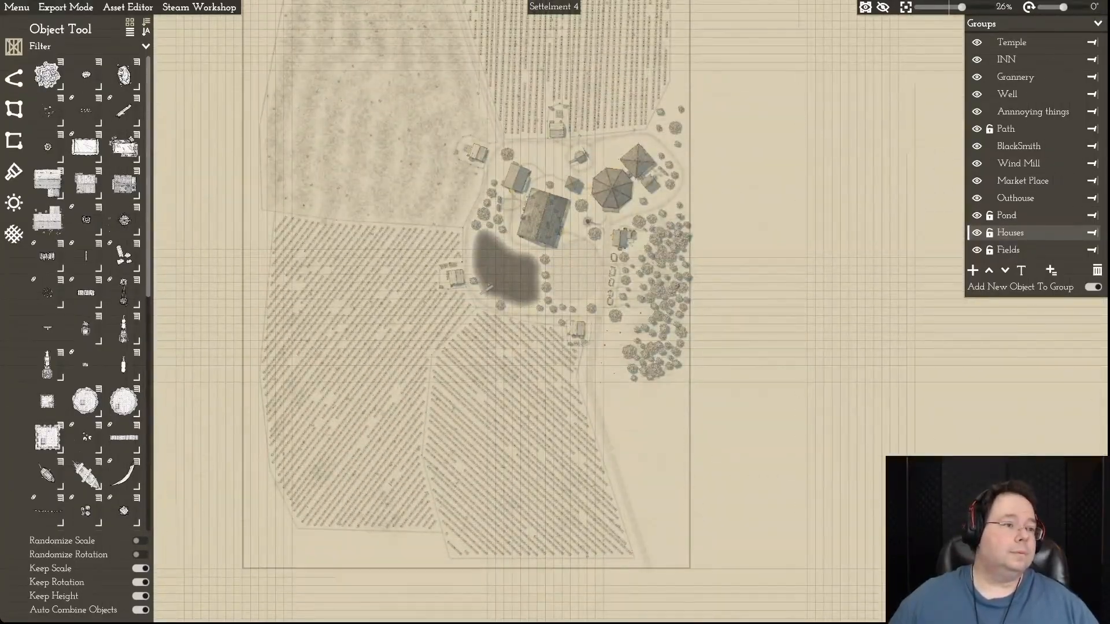
# - Save the current settlement map
pyautogui.click(17, 7)
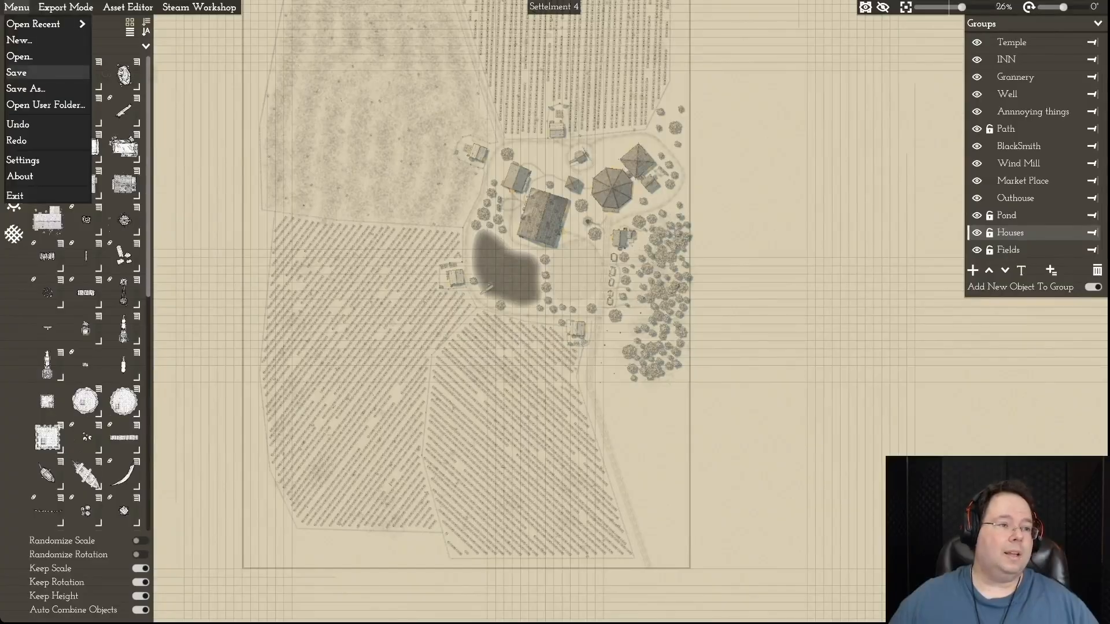
pyautogui.click(16, 72)
pyautogui.click(17, 7)
pyautogui.click(16, 74)
pyautogui.press('w')
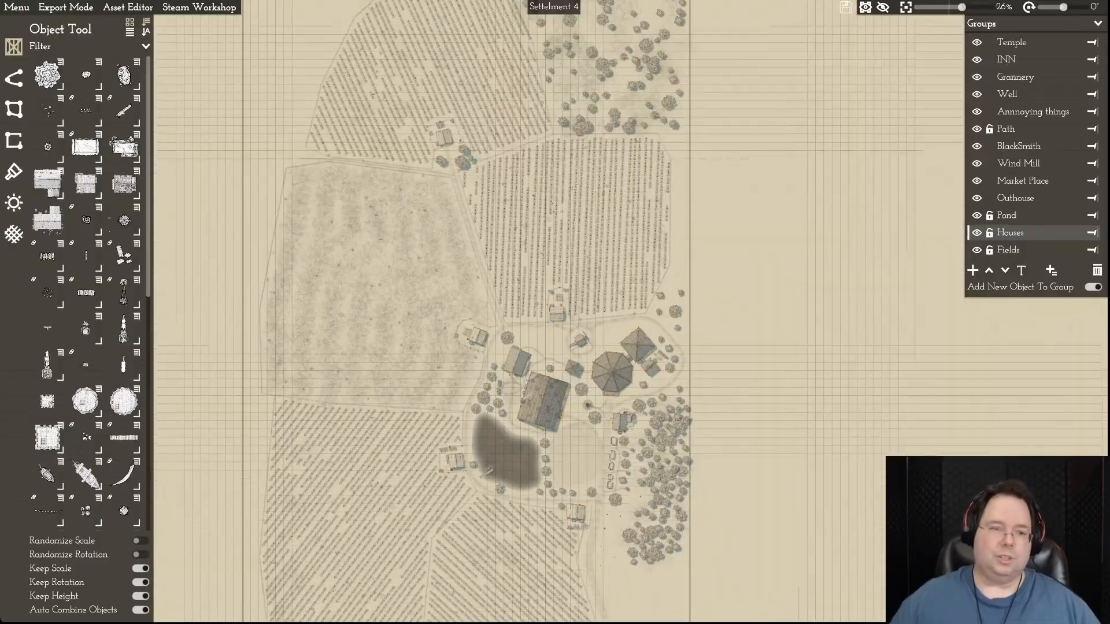
# - Open the recent map Settellment 1 Episode 1.mommap
pyautogui.moveTo(47, 75)
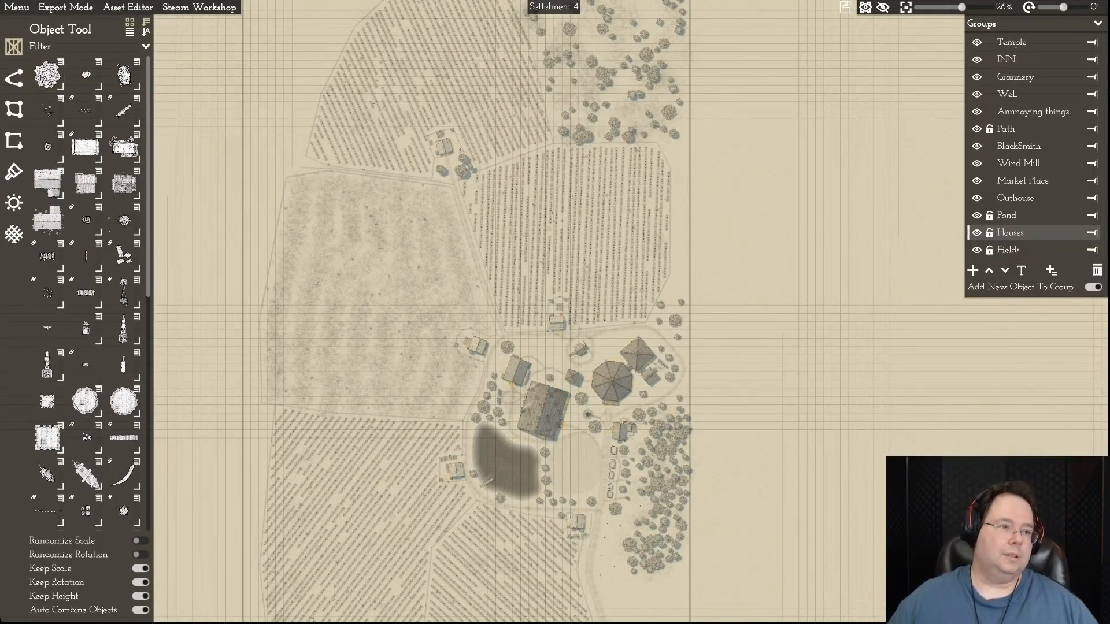
pyautogui.click(16, 7)
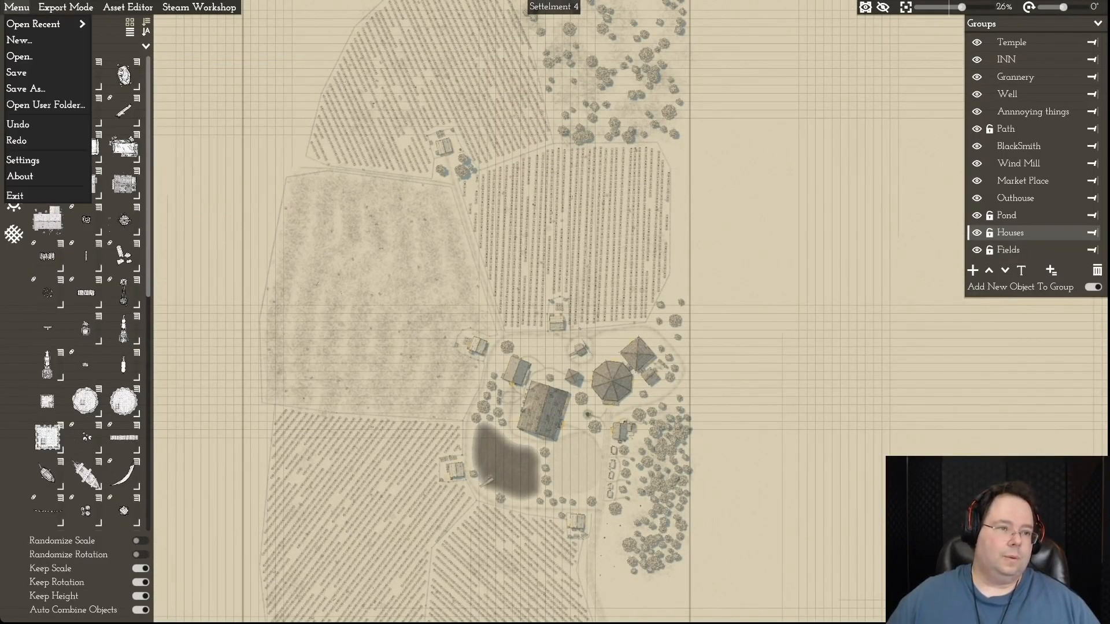
pyautogui.moveTo(47, 24)
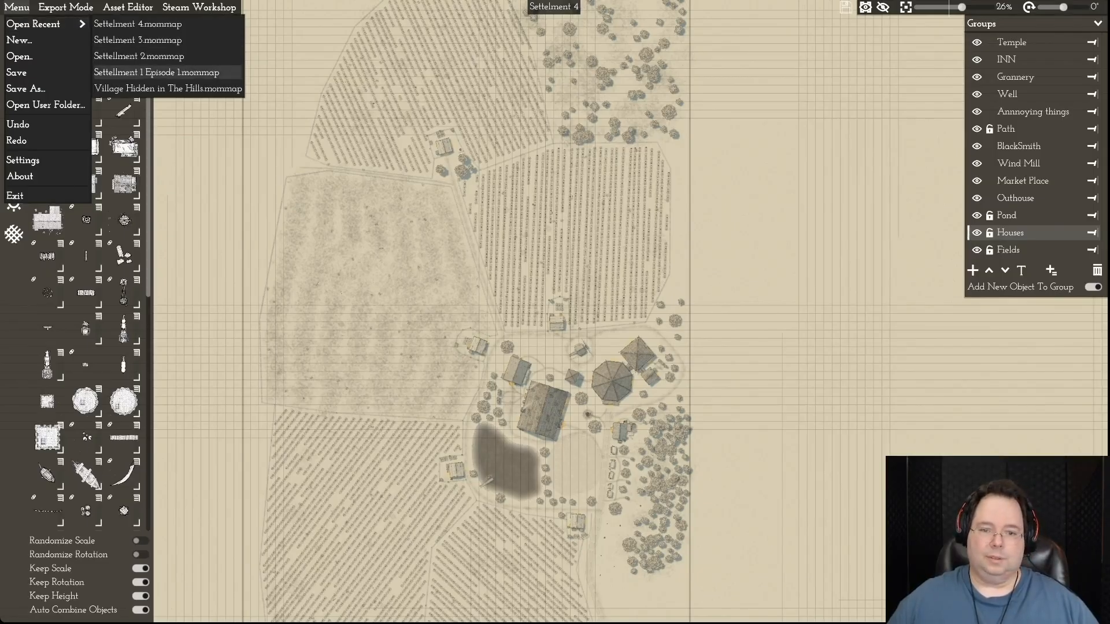
pyautogui.click(156, 73)
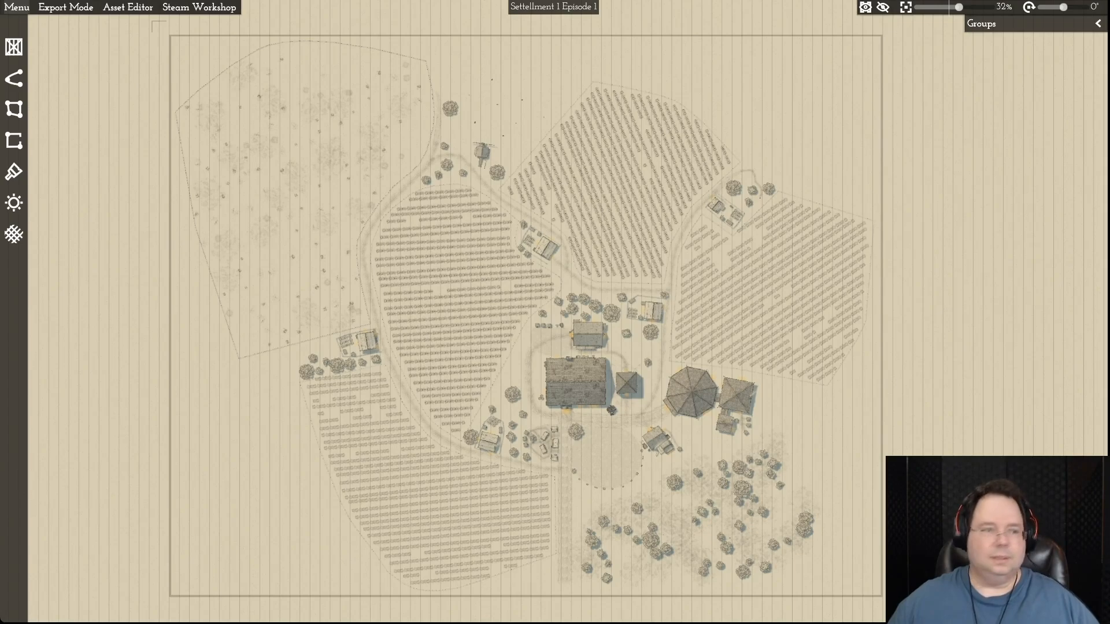
# - Open the recent map Settellment 2.mommap
pyautogui.click(17, 8)
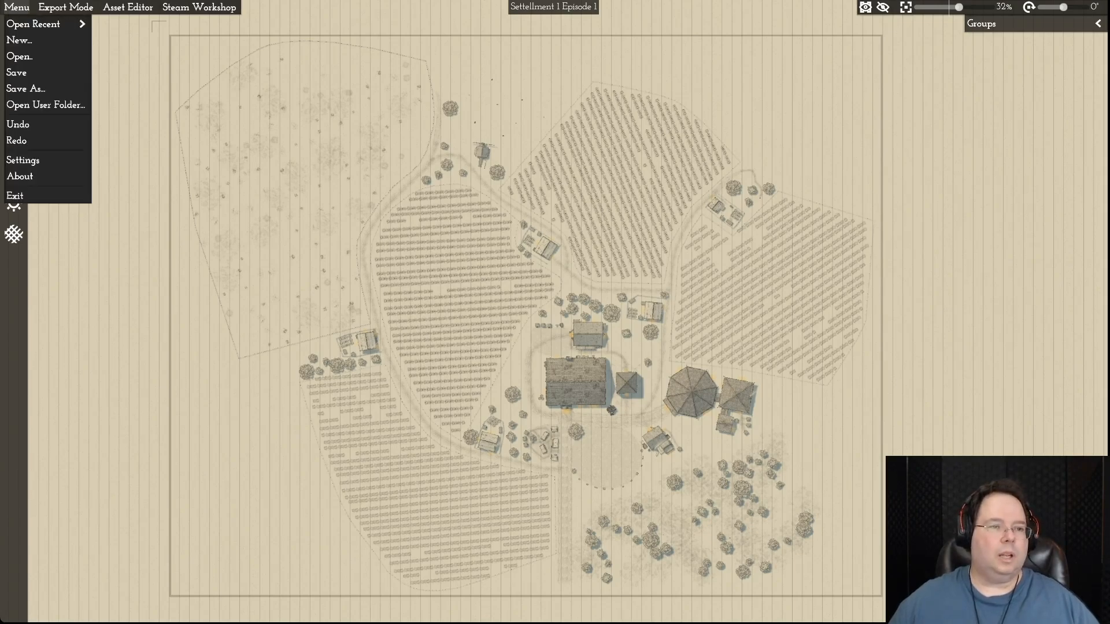
pyautogui.moveTo(33, 24)
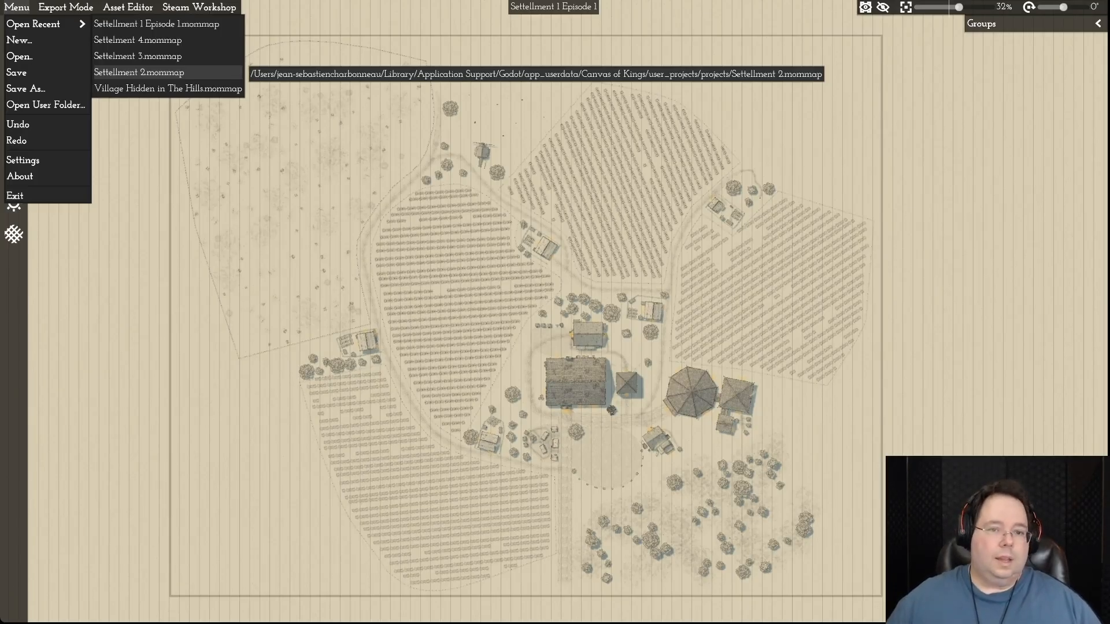
pyautogui.click(138, 73)
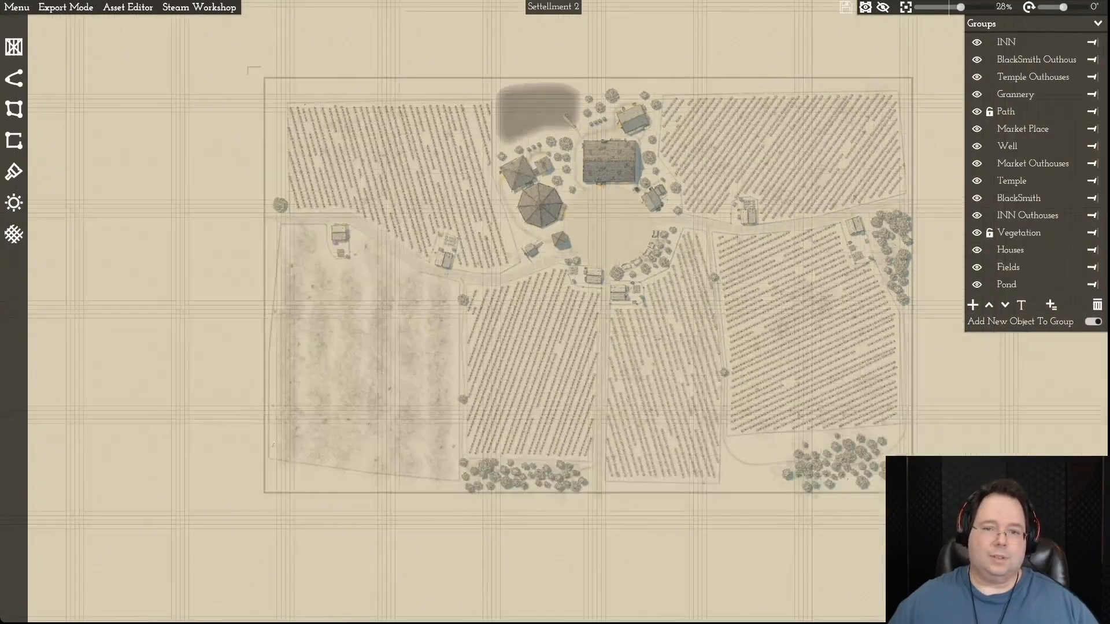
# - Examine the Settellment 2 village, its fields, and the trees and house near the eastern map border
pyautogui.press('d')
pyautogui.press('w')
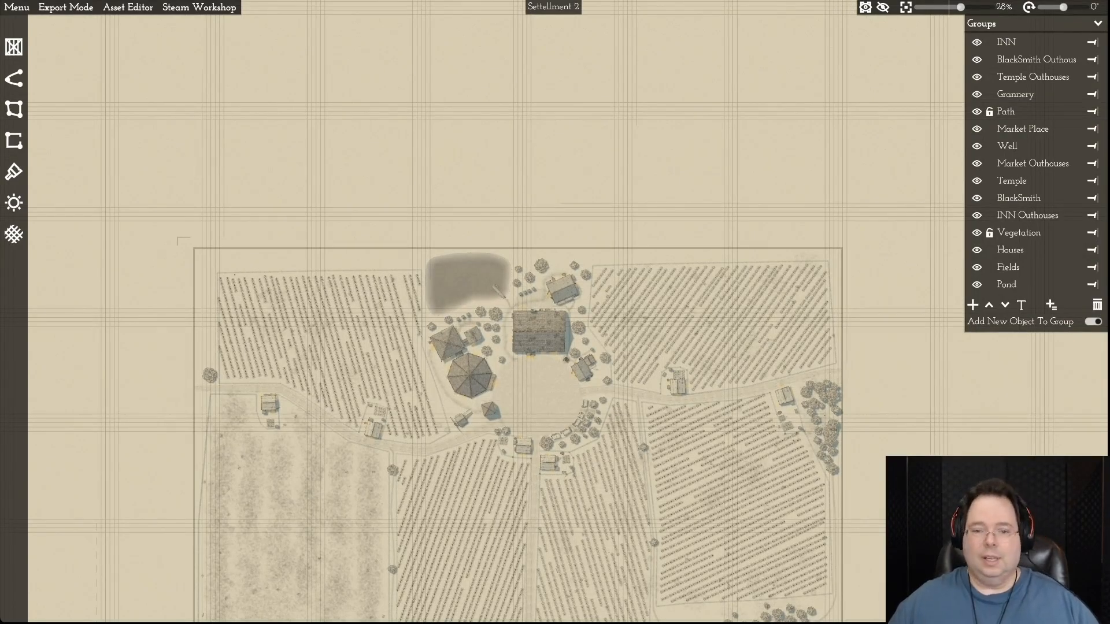
pyautogui.press('s')
pyautogui.press('w')
pyautogui.press('s')
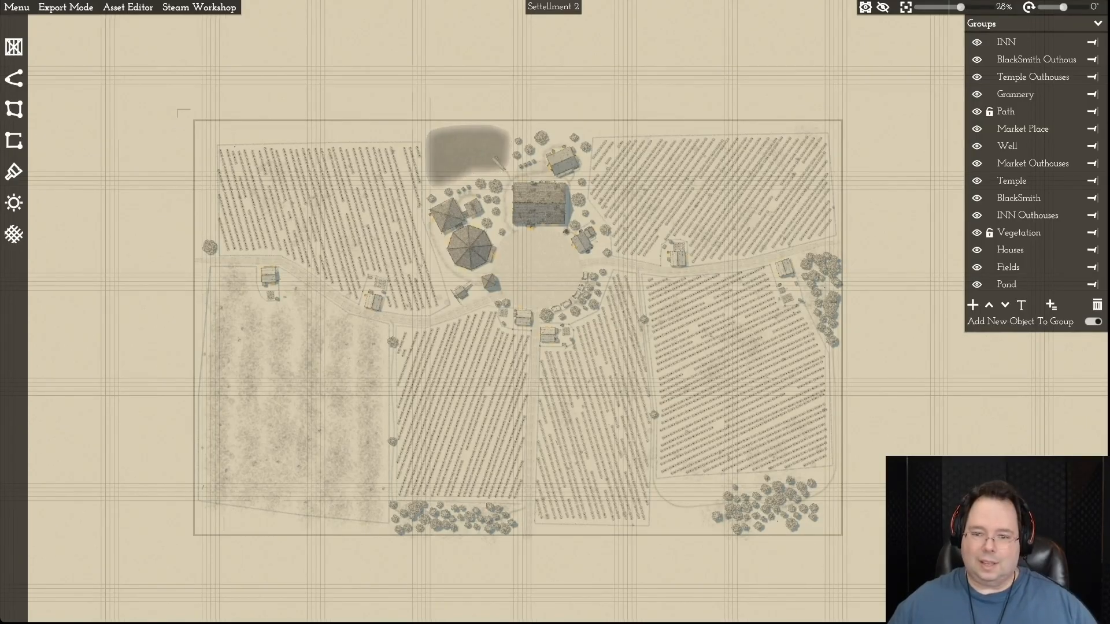
pyautogui.press('d')
pyautogui.press('w')
pyautogui.scroll(5, 781, 258)
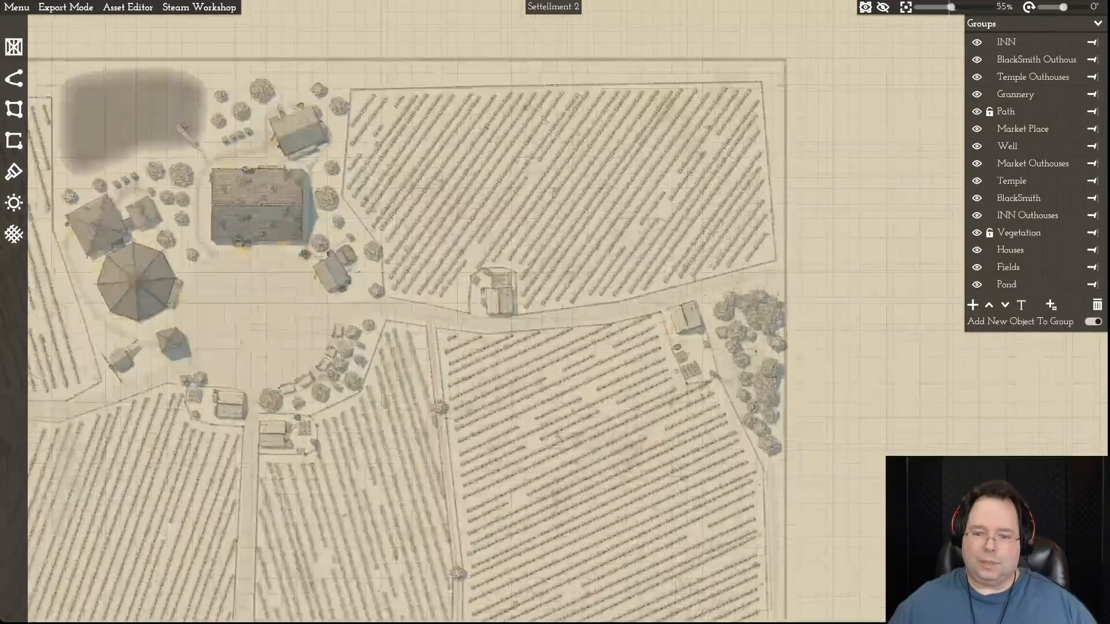
pyautogui.scroll(10, 798, 252)
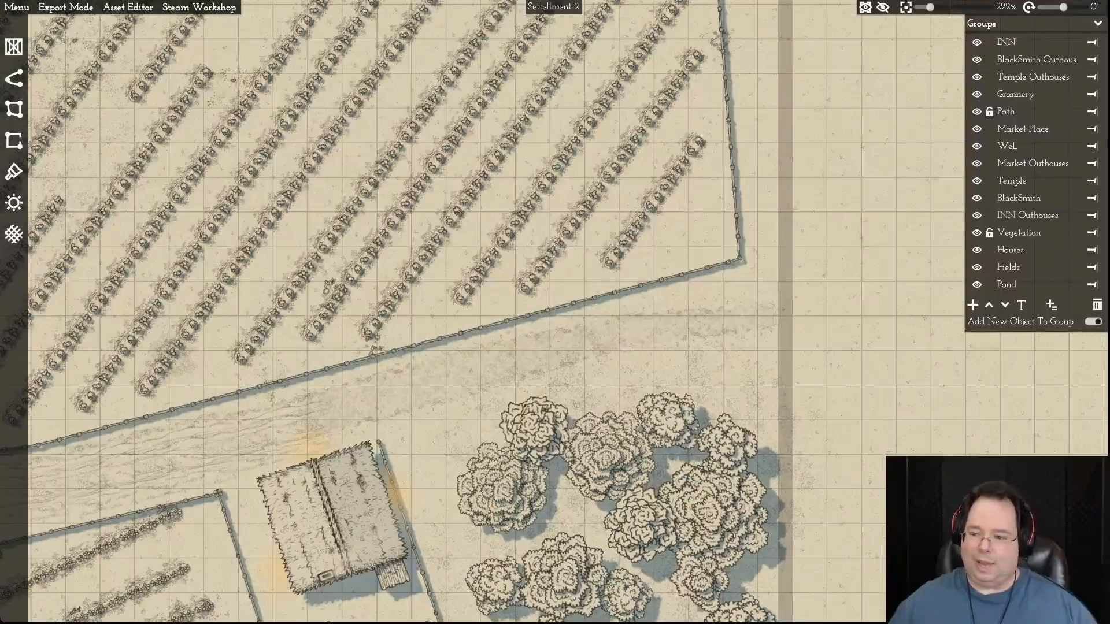
pyautogui.scroll(-10, 797, 252)
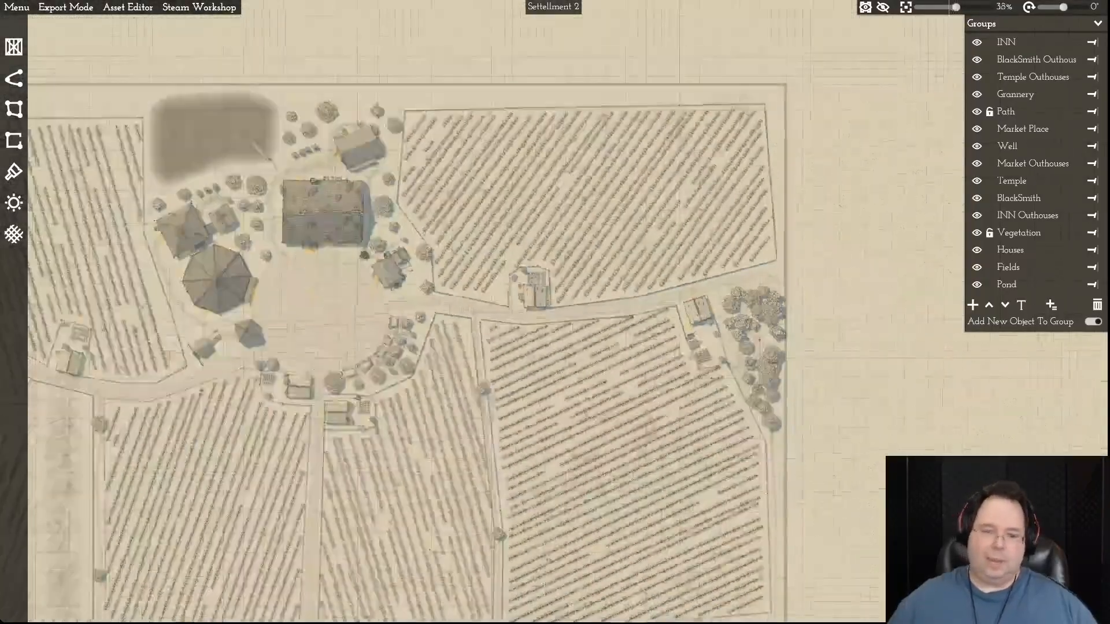
pyautogui.scroll(-3, 786, 288)
pyautogui.press('a')
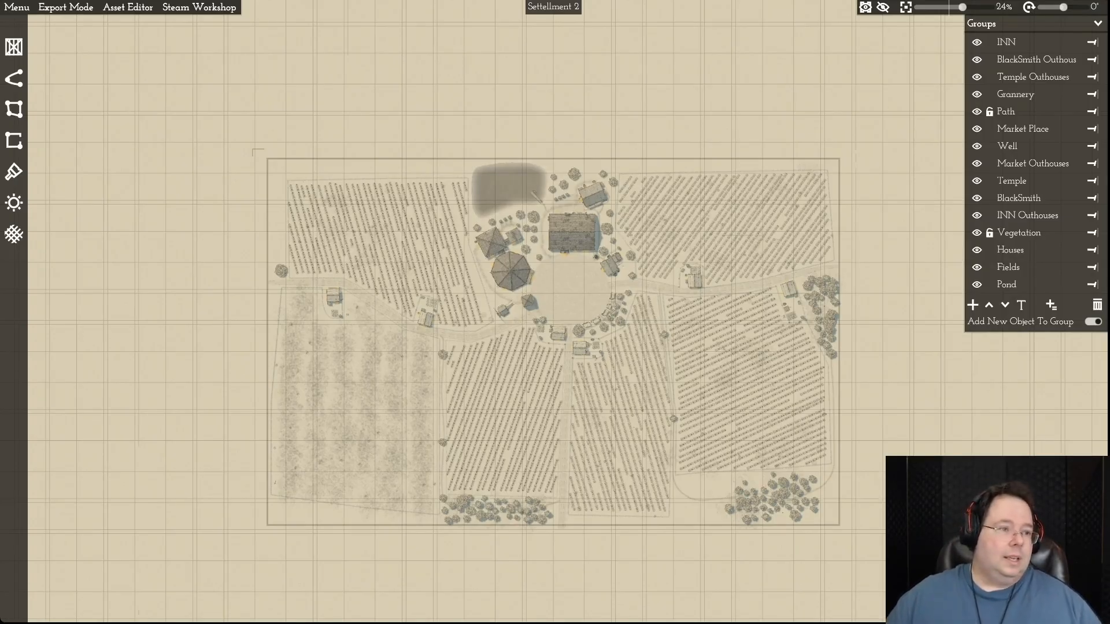
# - Open the recent map Settelment 3.mommap
pyautogui.click(17, 8)
pyautogui.moveTo(46, 24)
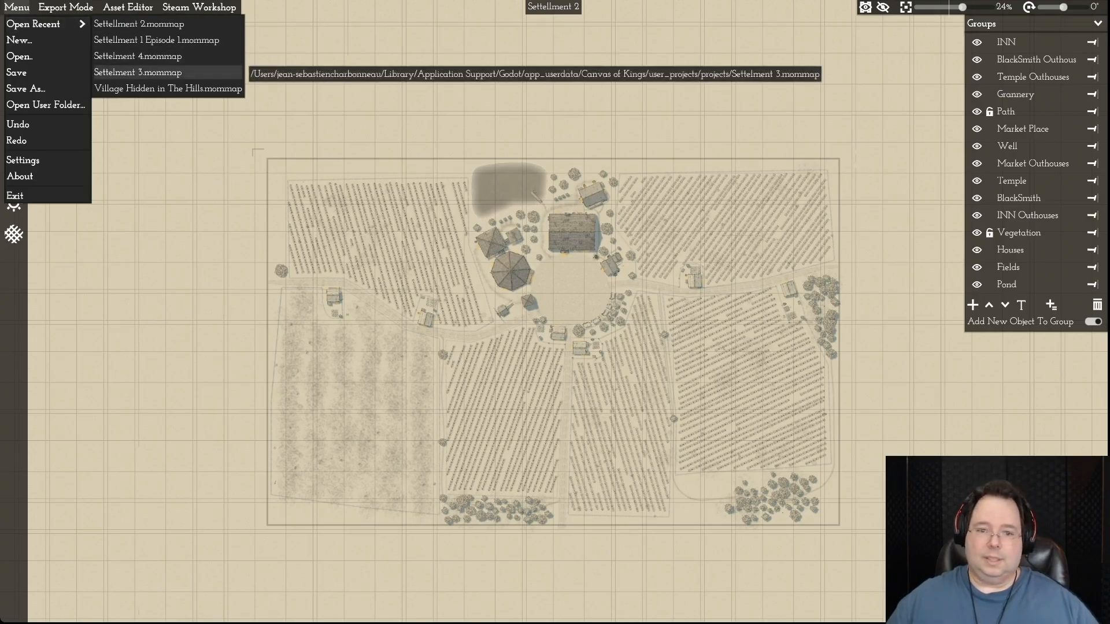
pyautogui.click(138, 72)
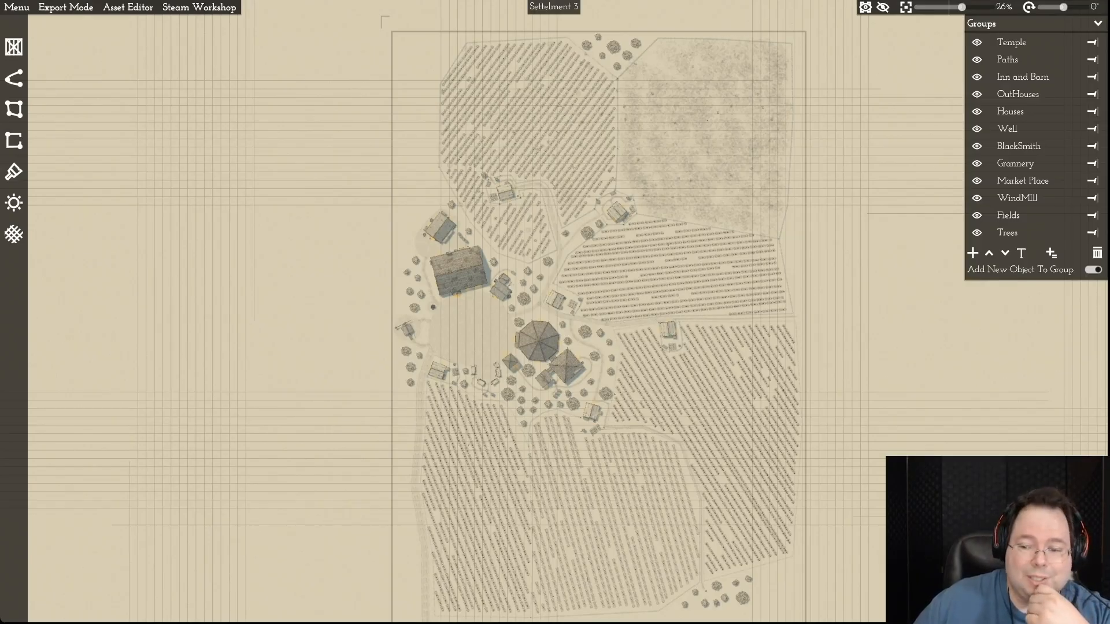
# - Reopen the recent map Settelment 4.mommap
pyautogui.click(16, 7)
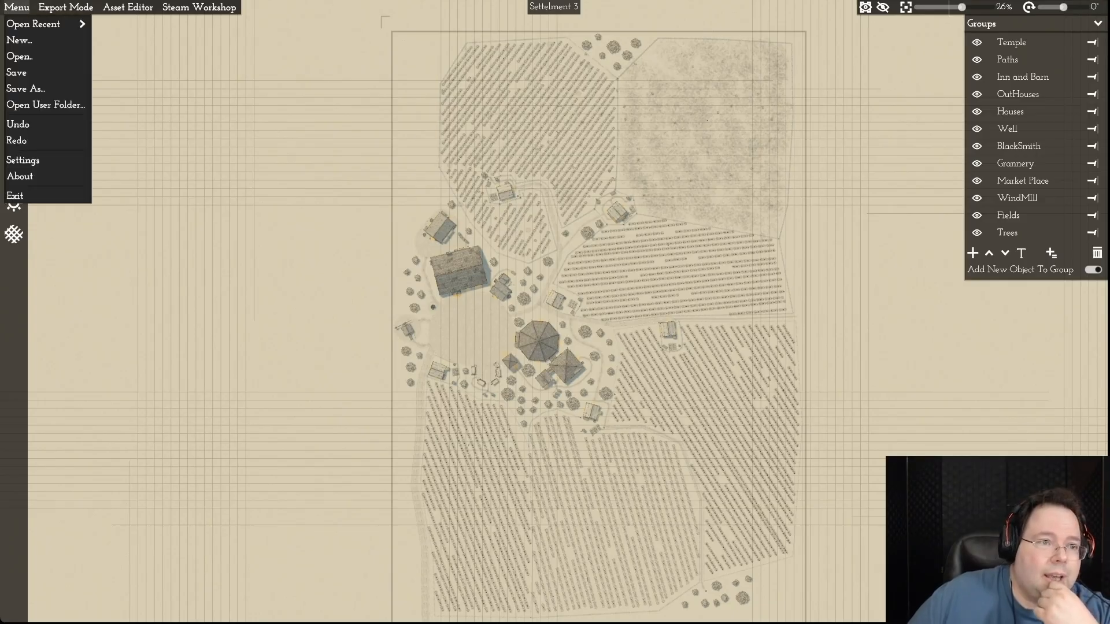
pyautogui.moveTo(34, 24)
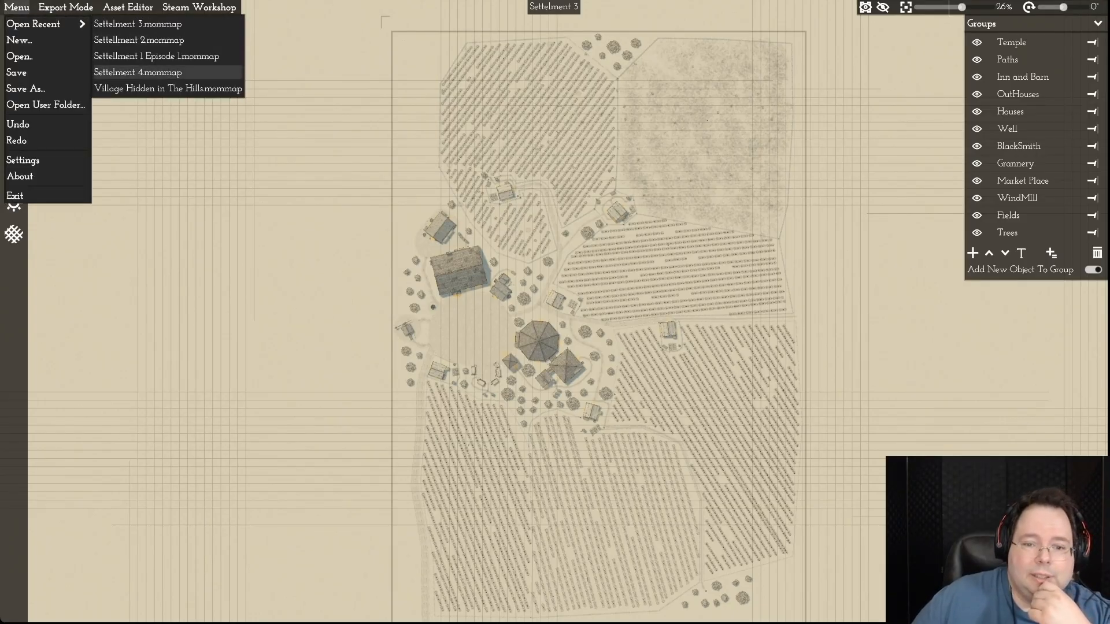
pyautogui.click(138, 72)
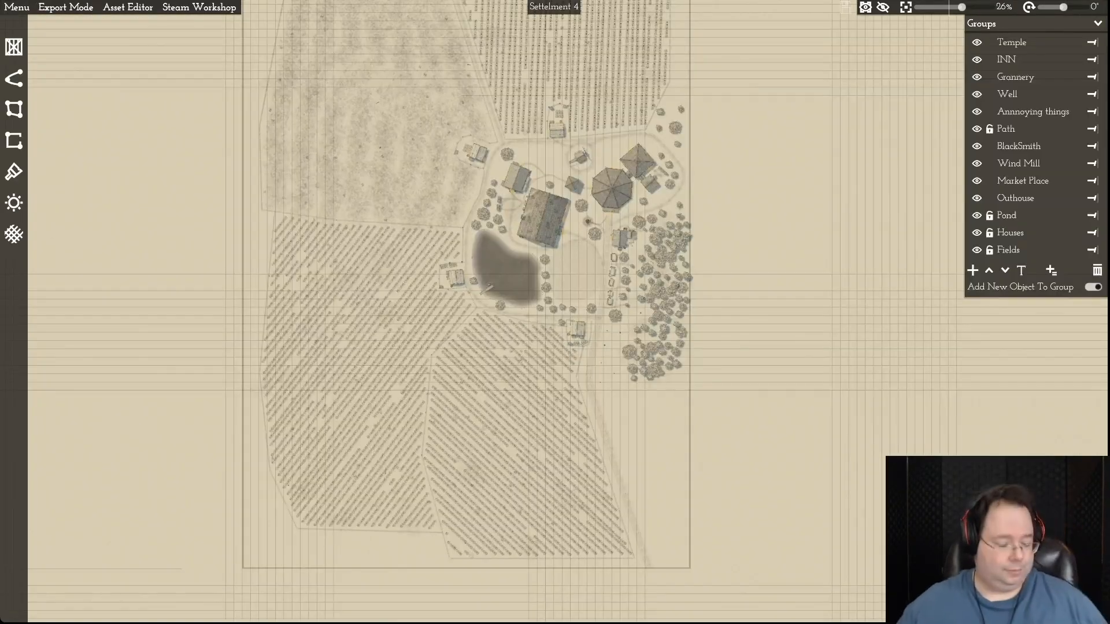
# - Examine the Settelment 4 village, the northern woodland, and the forest with stumps along the eastern map border
pyautogui.moveTo(555, 313); pyautogui.dragTo(474, 440)
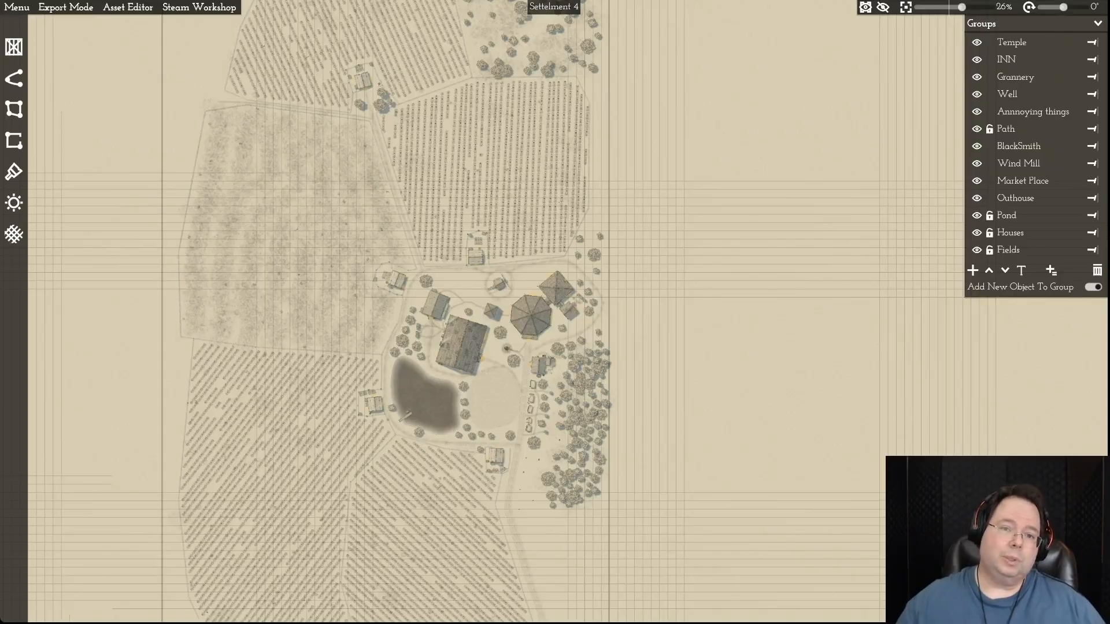
pyautogui.press('w')
pyautogui.press('s')
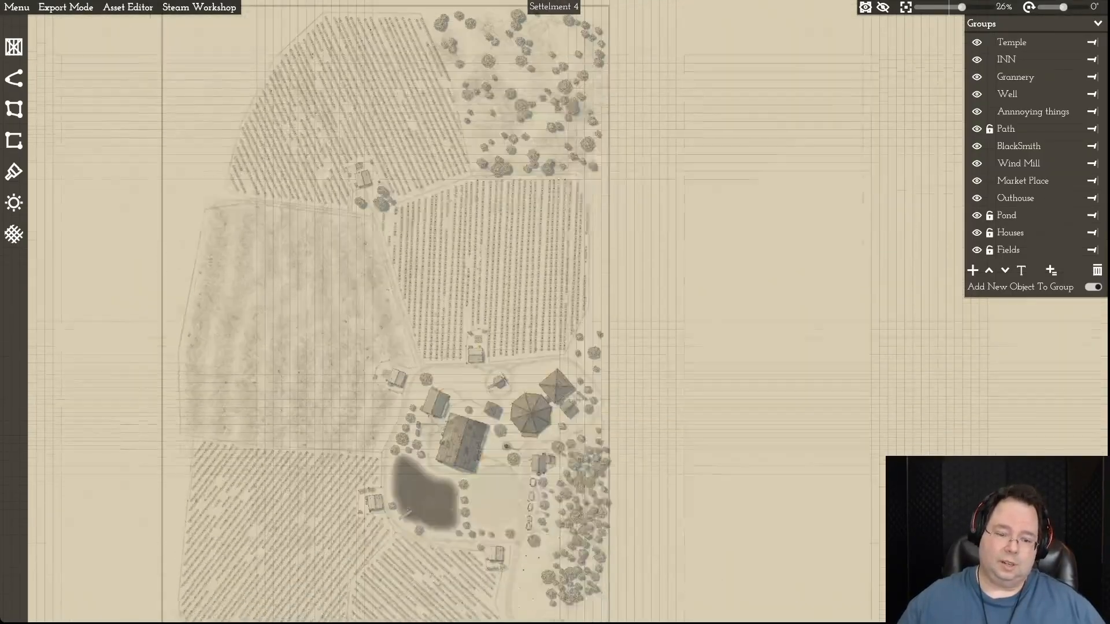
pyautogui.scroll(3, 549, 313)
pyautogui.press('s')
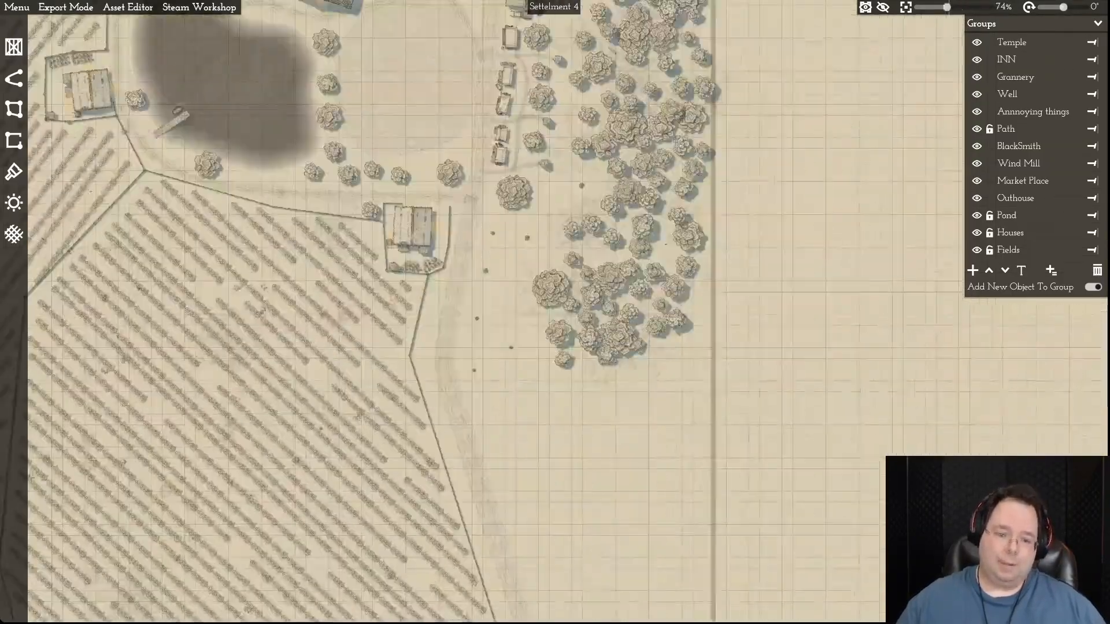
pyautogui.scroll(4, 376, 312)
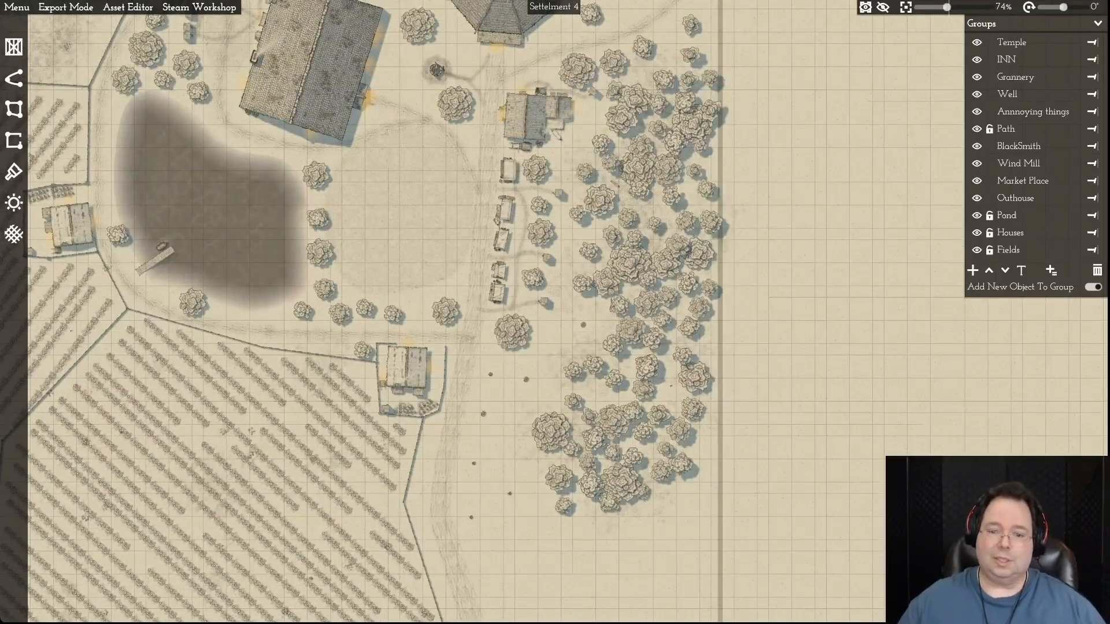
pyautogui.press('d')
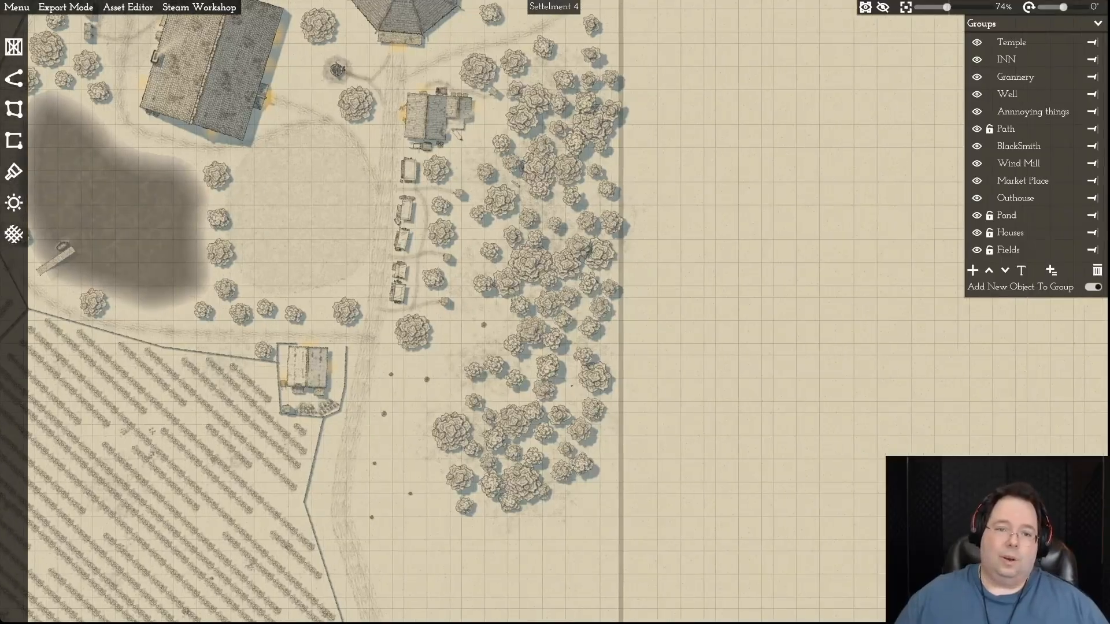
pyautogui.press('d')
pyautogui.scroll(-6, 659, 399)
pyautogui.press('d')
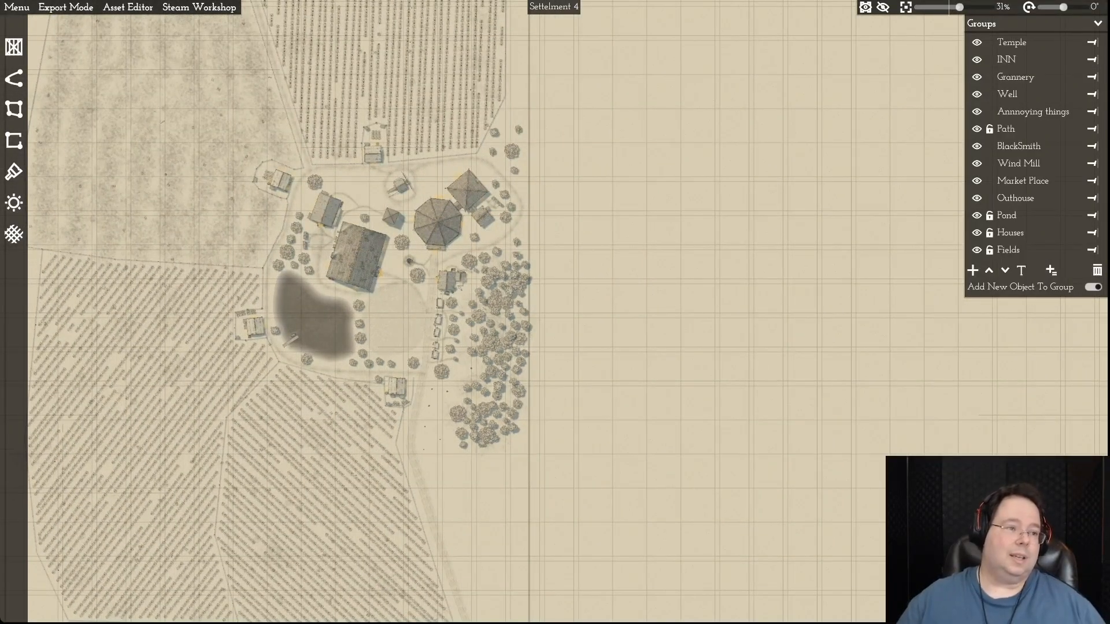
# - Preview the tree and house objects with the Object Tool, and show the available variants of the first tree
pyautogui.click(14, 46)
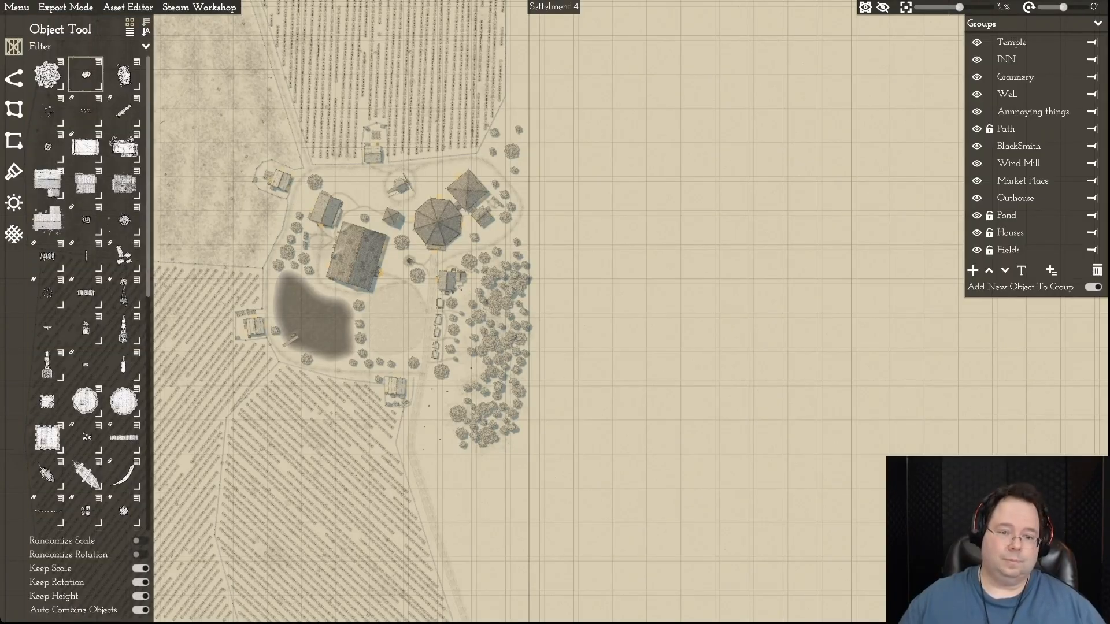
pyautogui.click(47, 75)
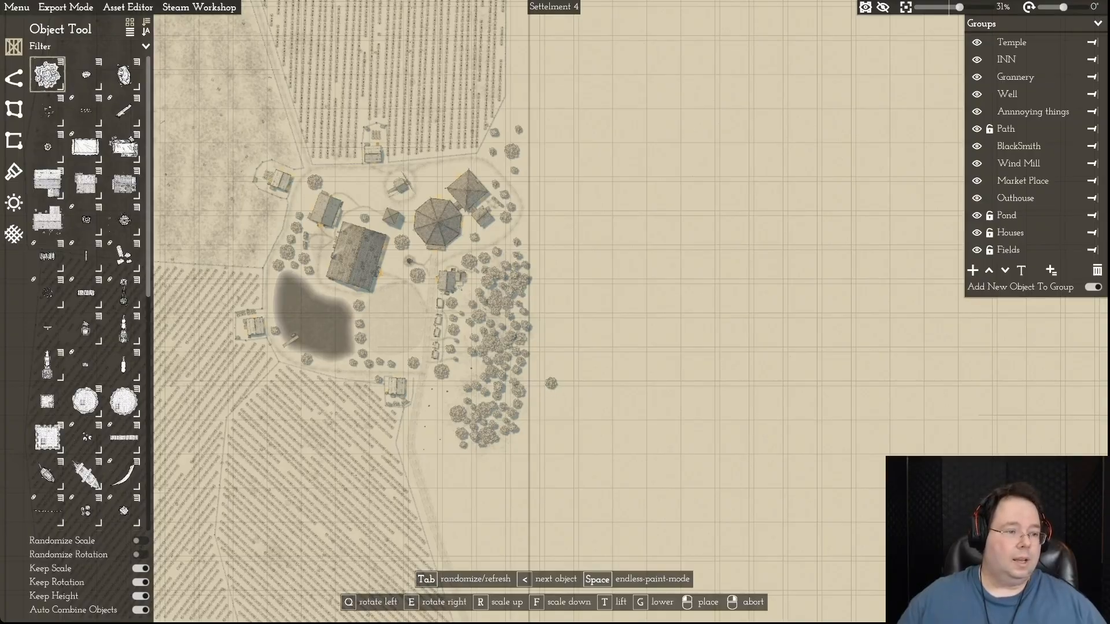
pyautogui.click(47, 183)
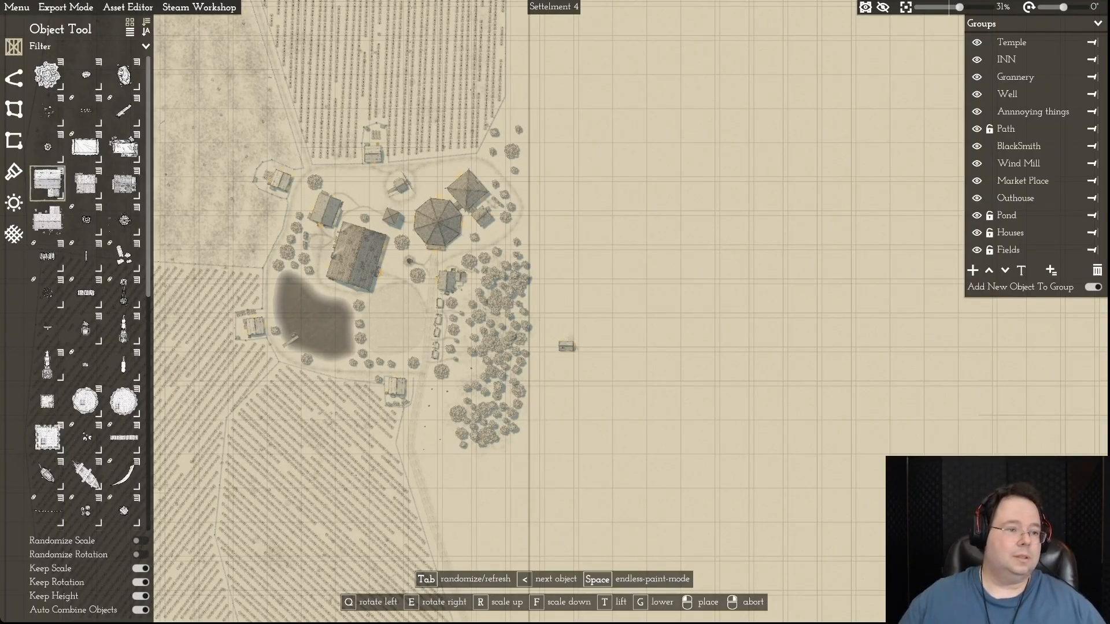
pyautogui.scroll(2, 567, 346)
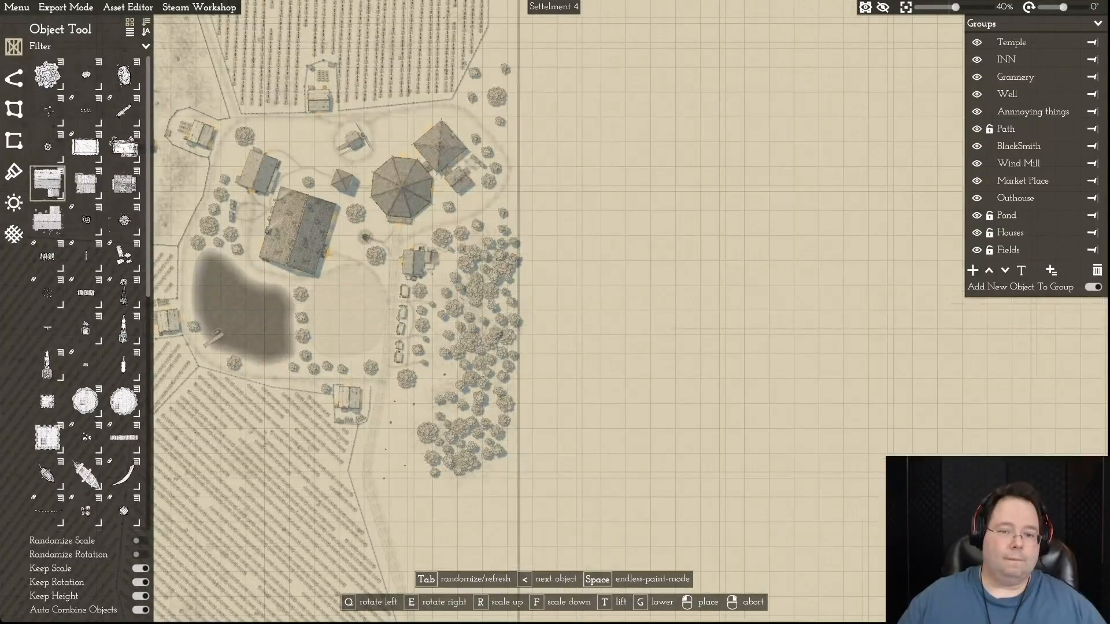
pyautogui.click(86, 147)
pyautogui.click(47, 75)
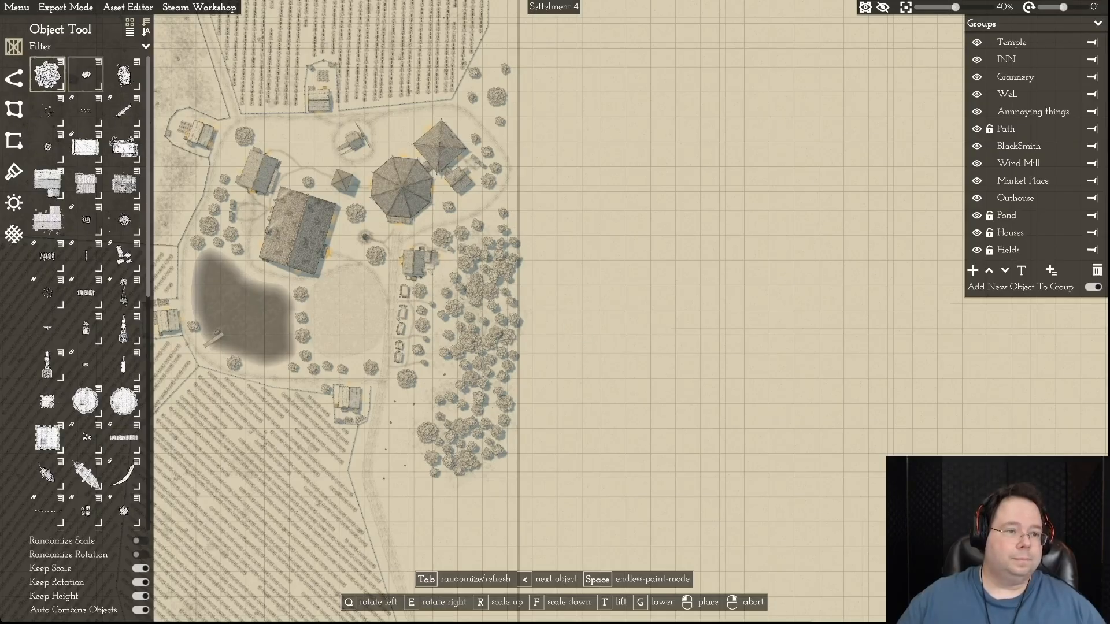
pyautogui.click(60, 62)
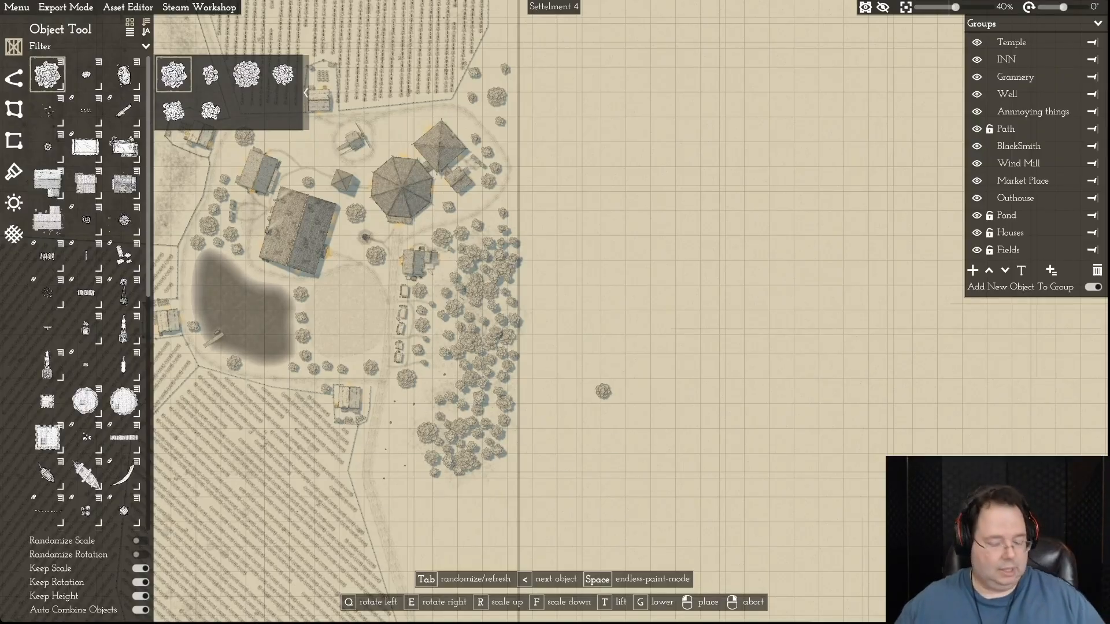
# - Examine the whole Settelment 4 map, from the northern woodland and fields to the village and eastern forest
pyautogui.scroll(-3, 603, 391)
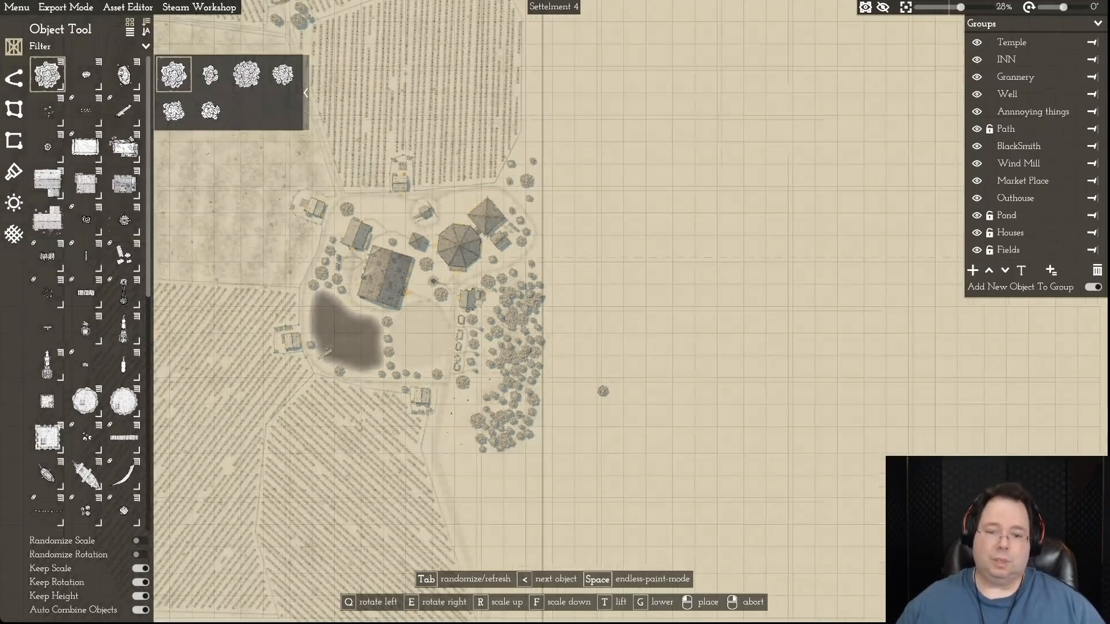
pyautogui.press('a')
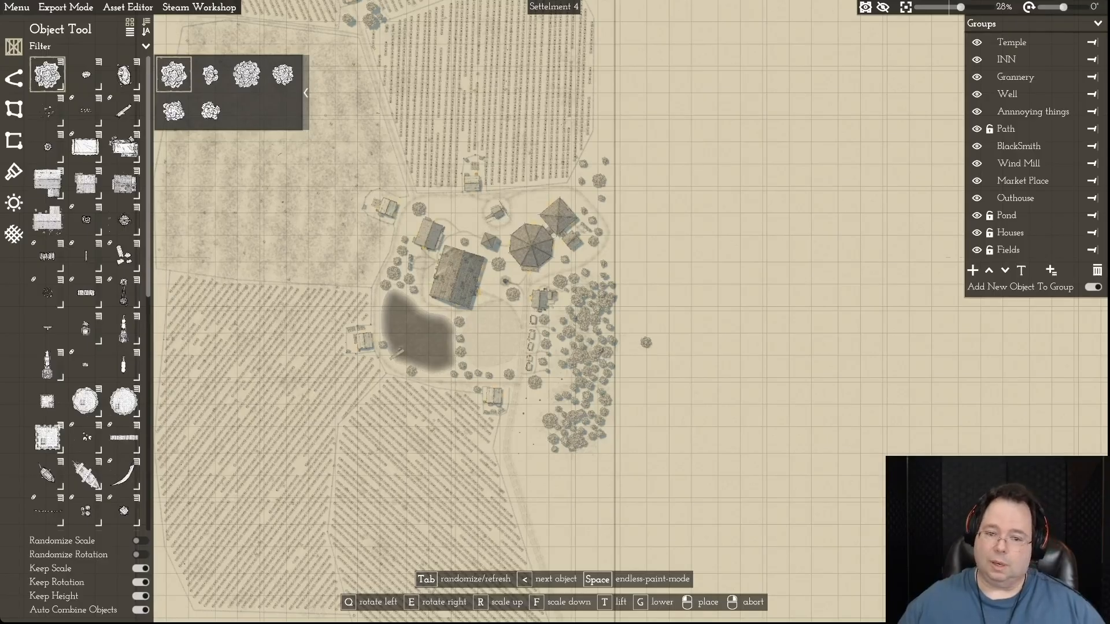
pyautogui.press('a')
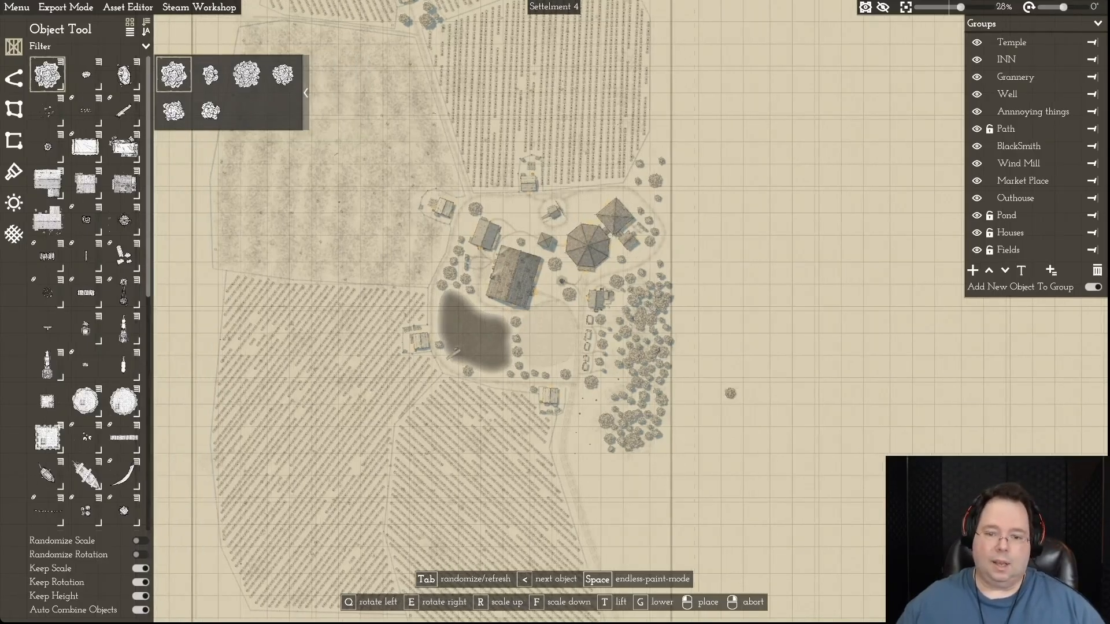
pyautogui.press('w')
pyautogui.scroll(-1, 717, 405)
pyautogui.scroll(-3, 718, 400)
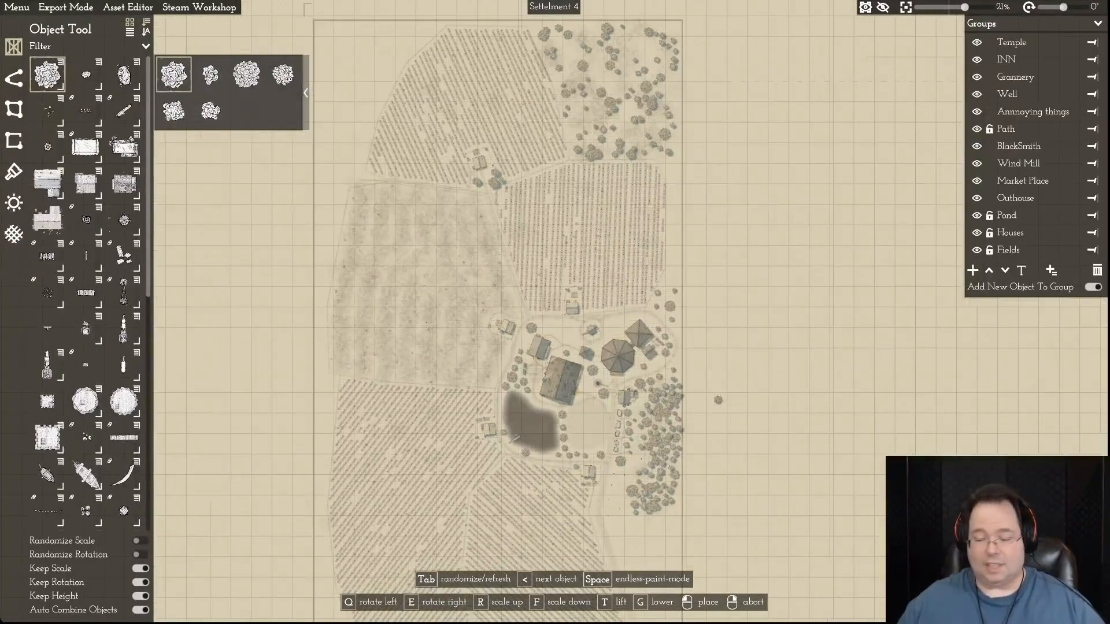
pyautogui.press('s')
pyautogui.press('d')
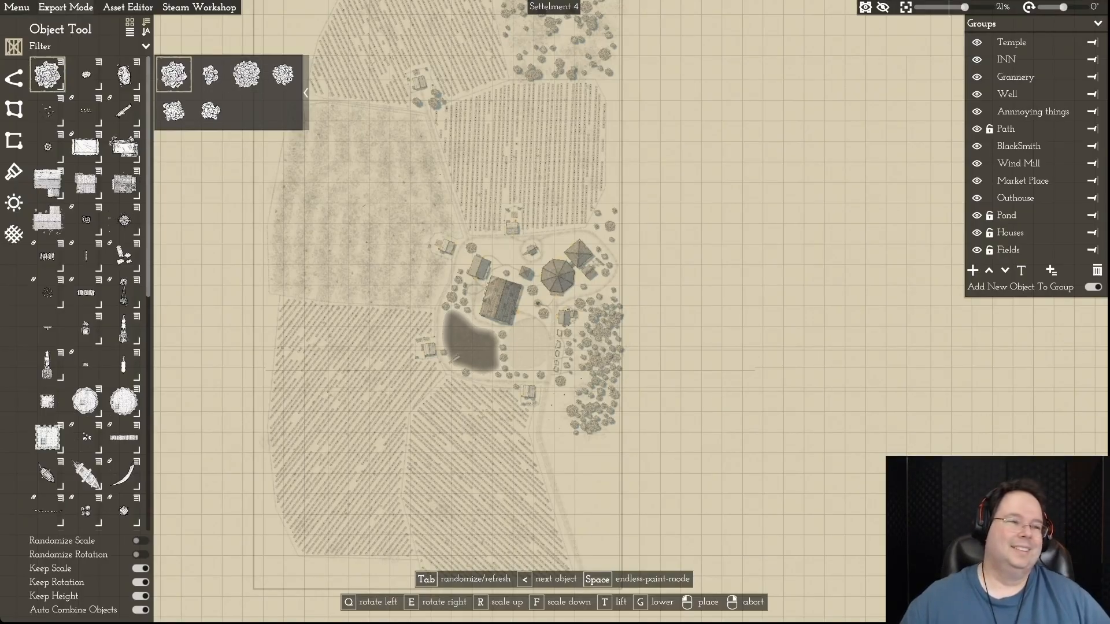
# - Save the Settelment 4 map
pyautogui.click(17, 7)
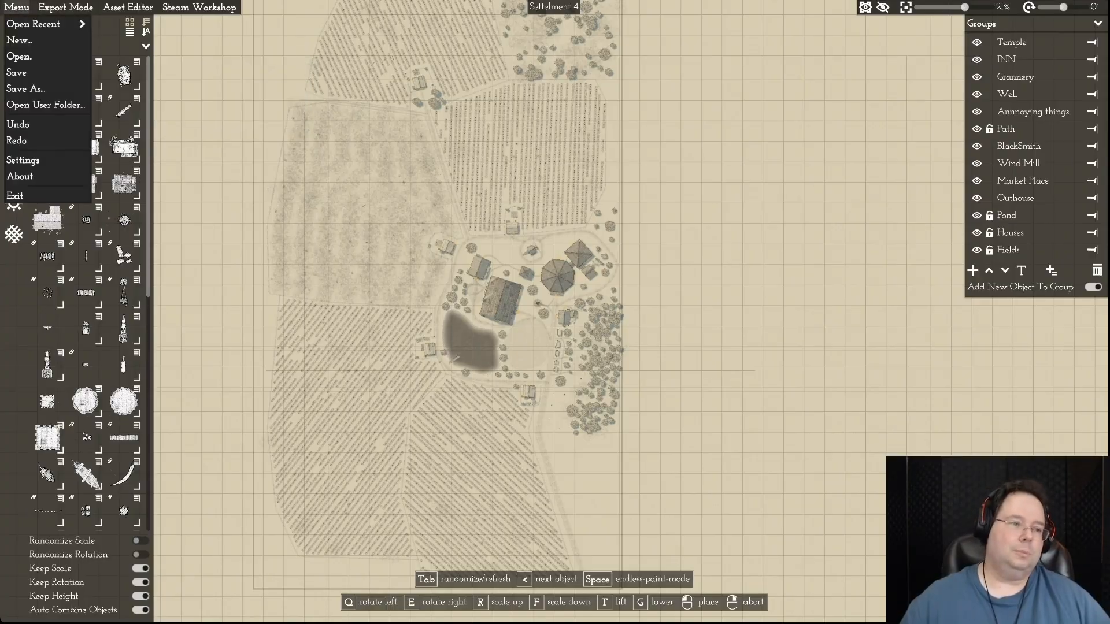
pyautogui.click(17, 72)
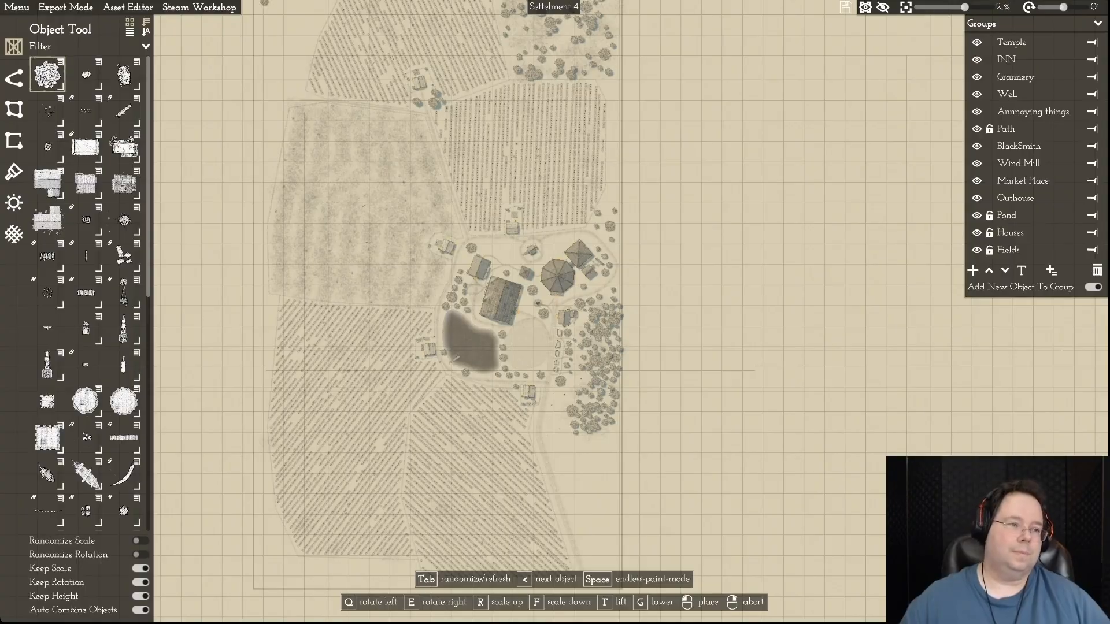
pyautogui.click(16, 8)
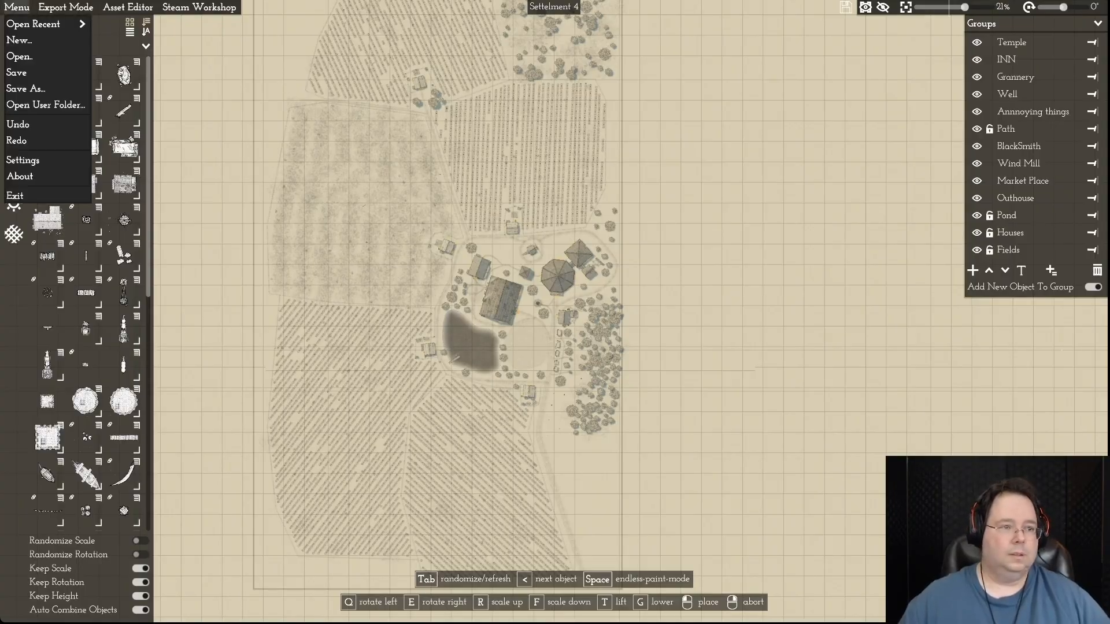
pyautogui.click(17, 72)
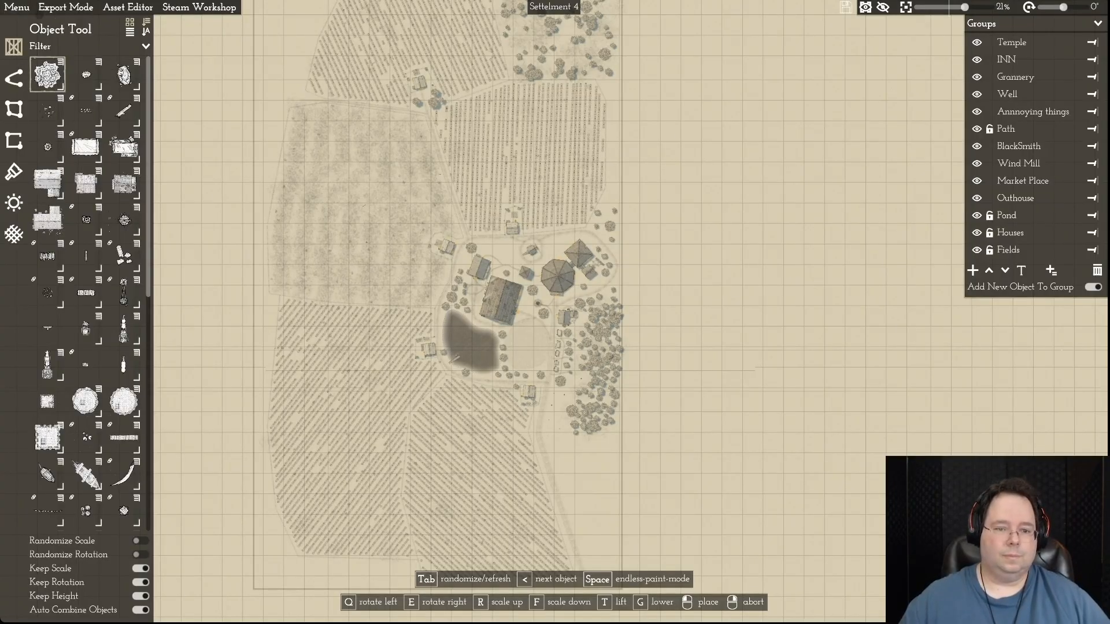
# - Open the recent map Settellment 1 Episode 1.mommap
pyautogui.click(17, 7)
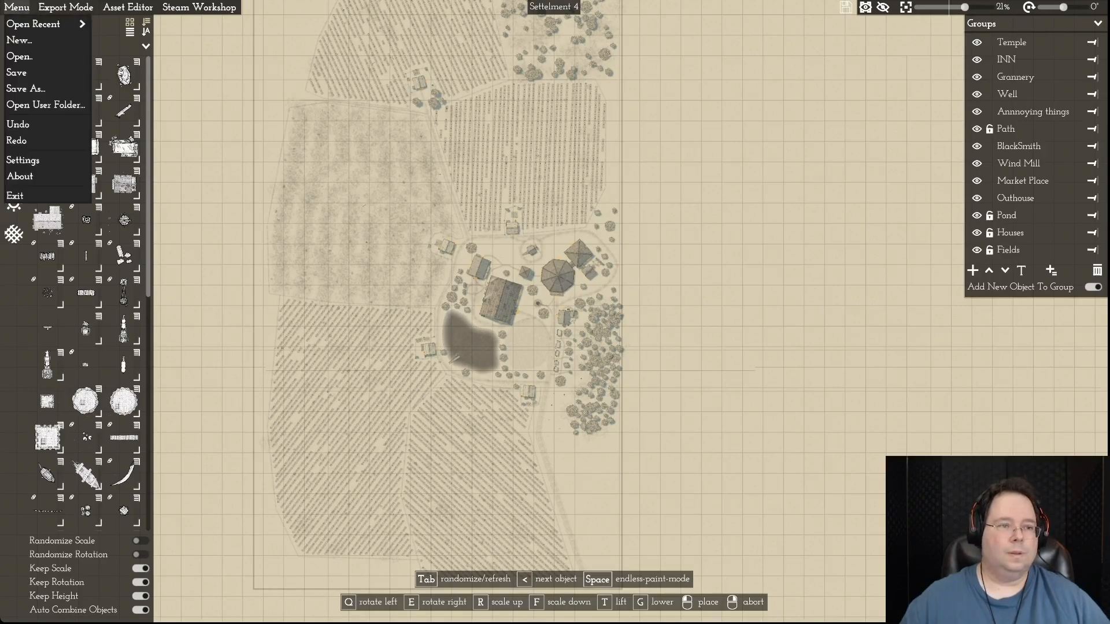
pyautogui.moveTo(34, 24)
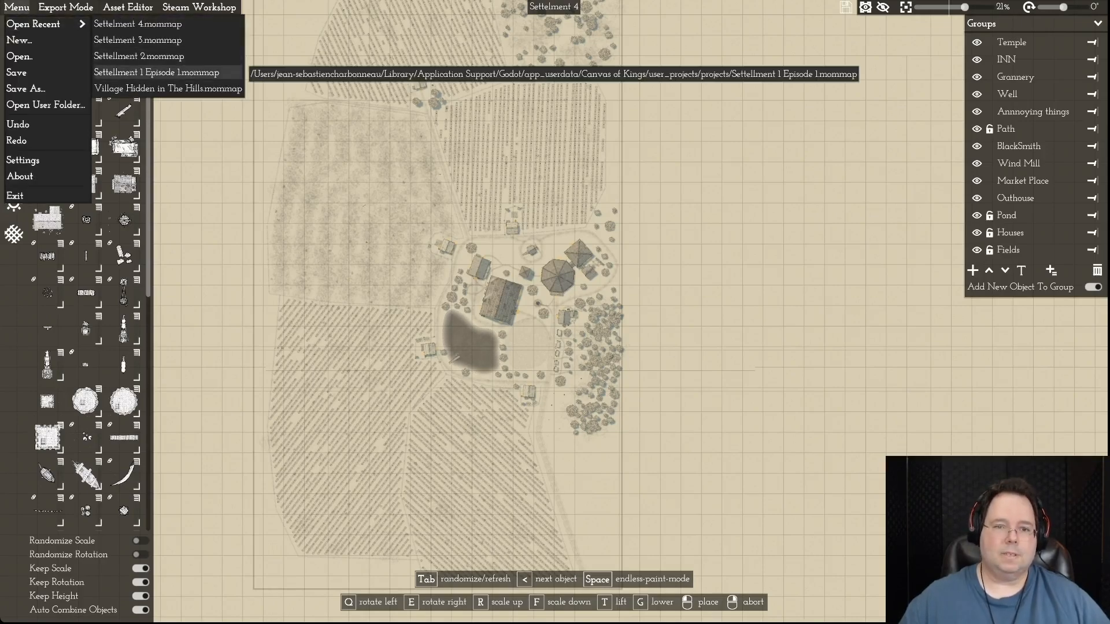
pyautogui.click(156, 72)
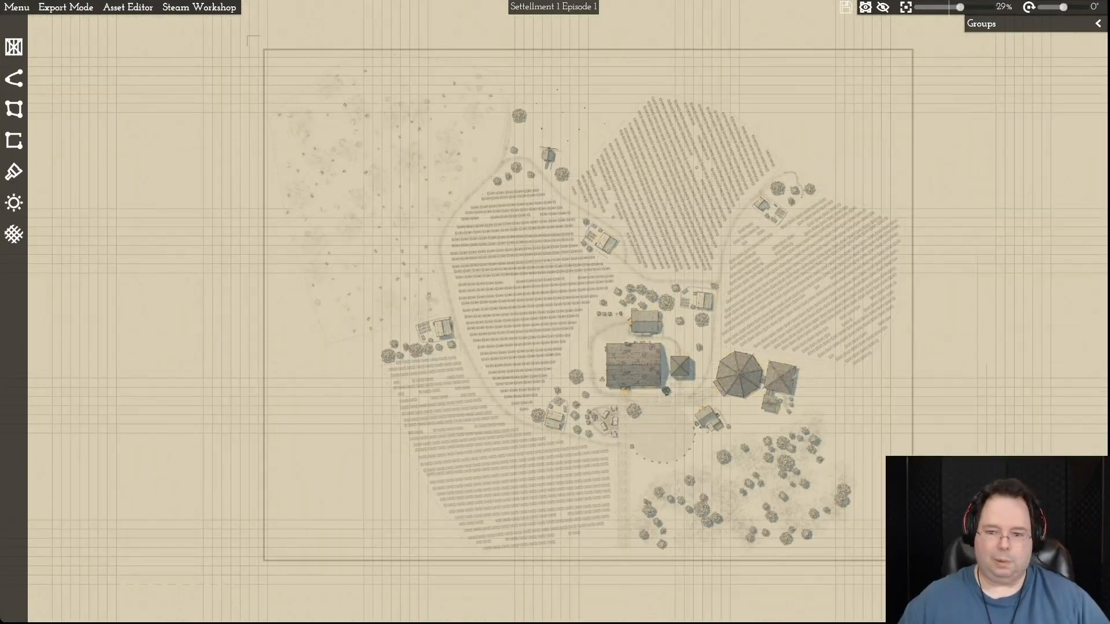
# - Examine the Settellment 1 Episode 1 map, covering the fields, paths, village centre, cleared northwestern land and southeastern woodland
pyautogui.press('d')
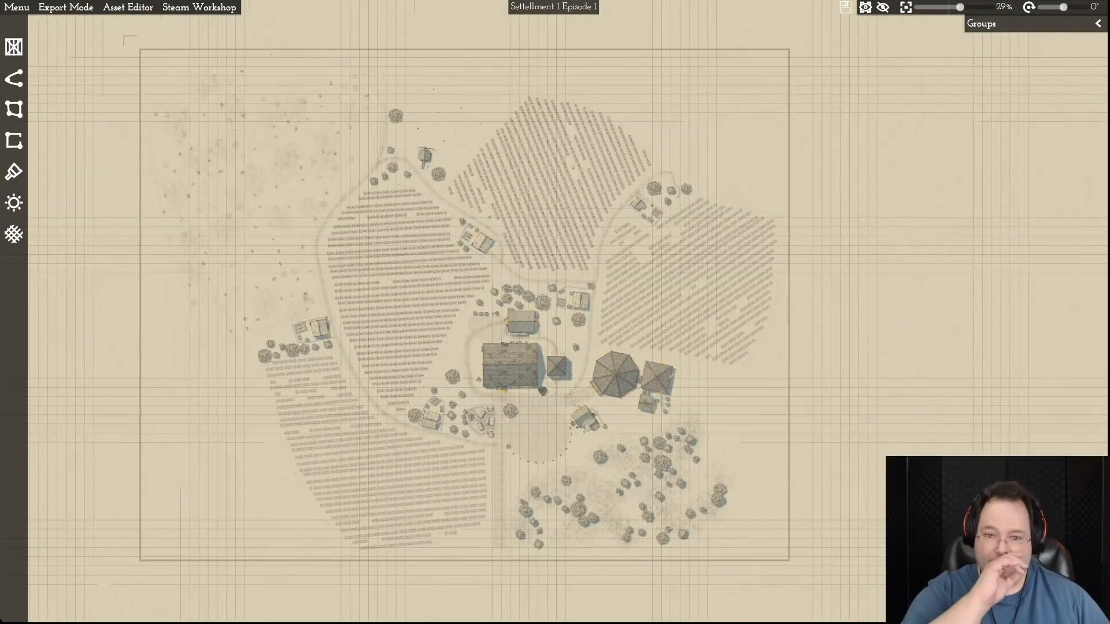
pyautogui.press('w')
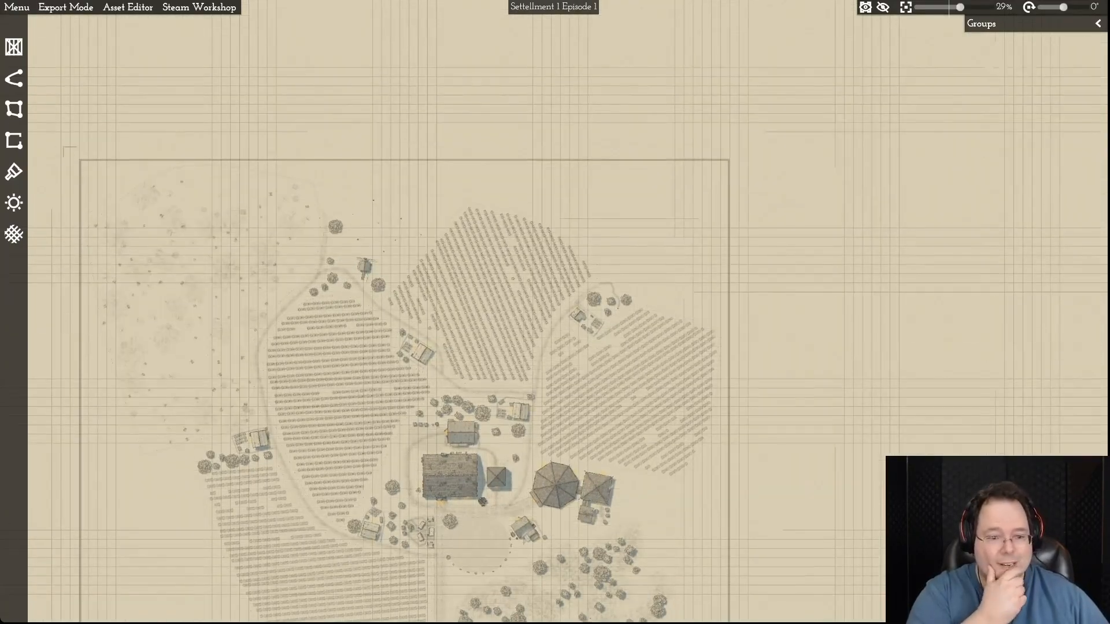
pyautogui.press('a')
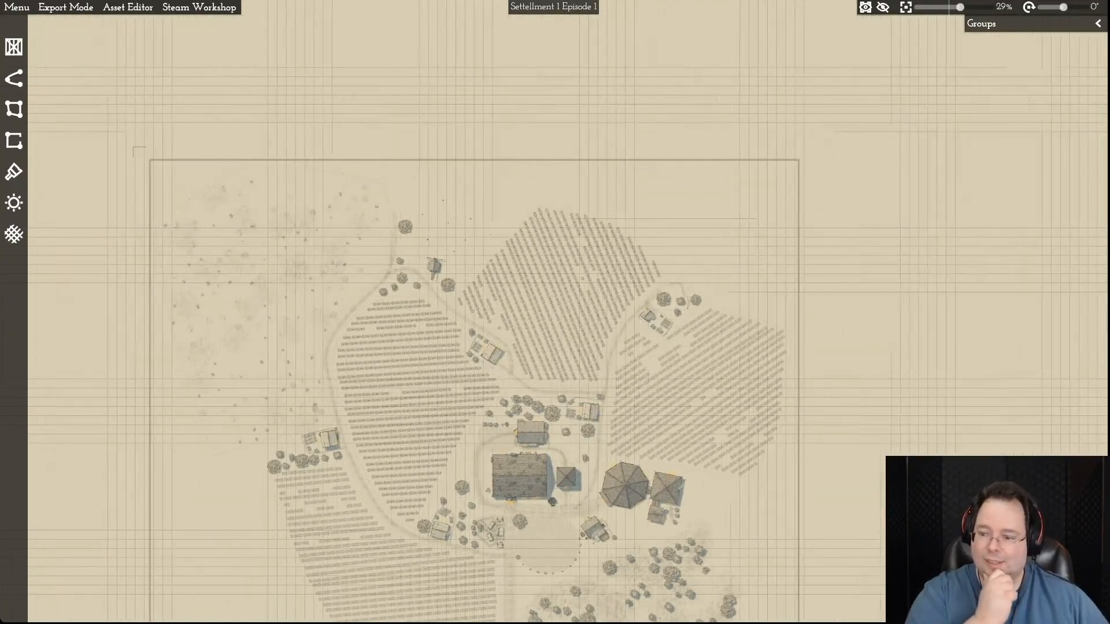
pyautogui.press('s')
pyautogui.press('s')
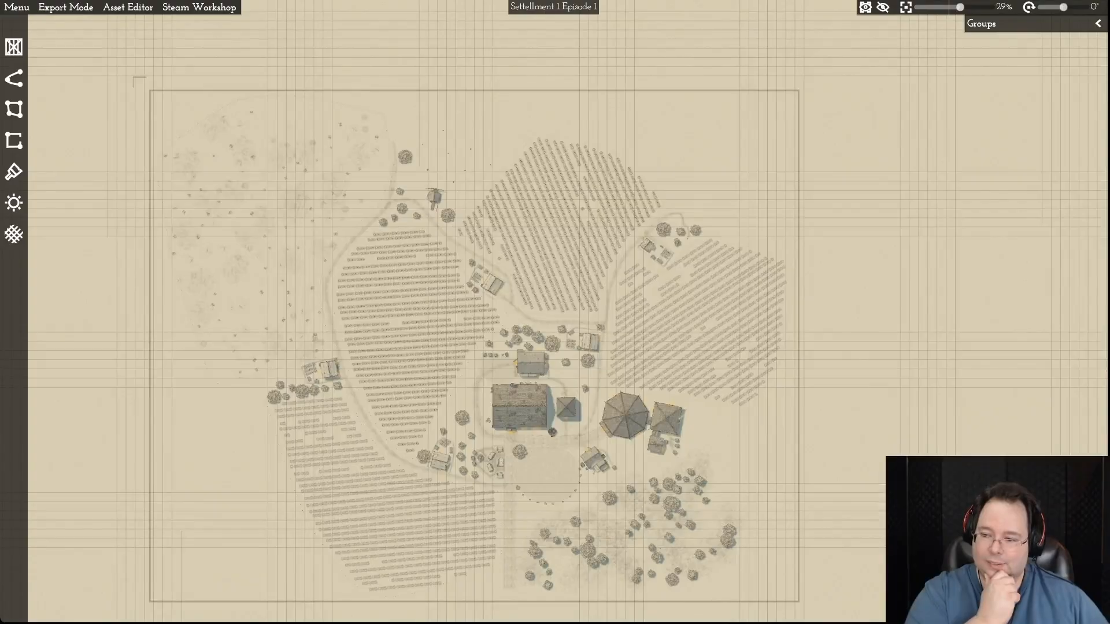
pyautogui.press('d')
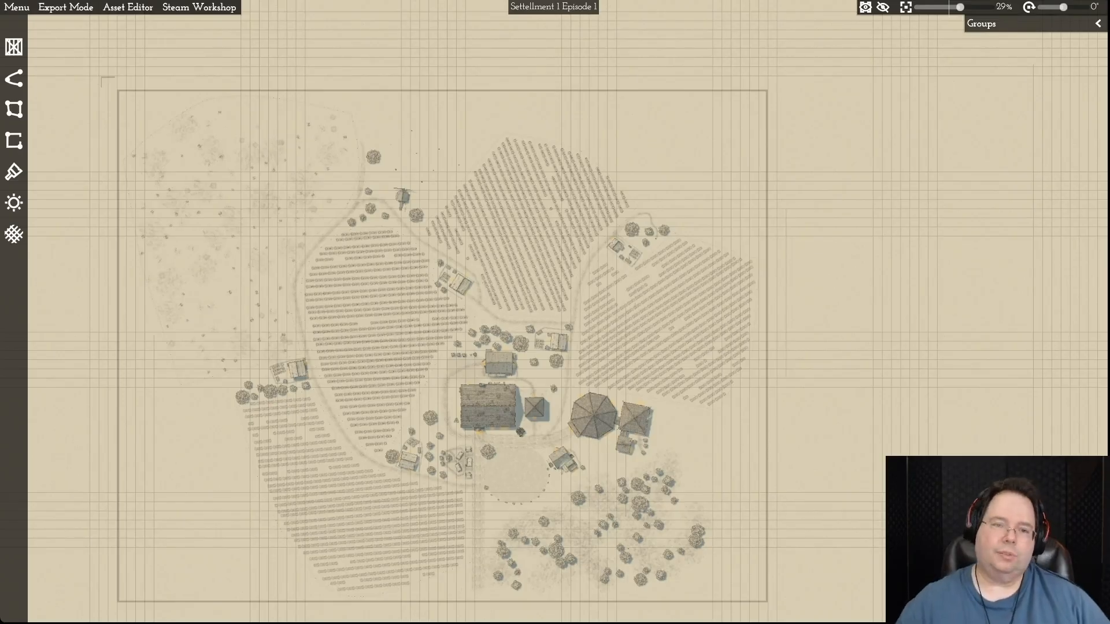
pyautogui.press('s')
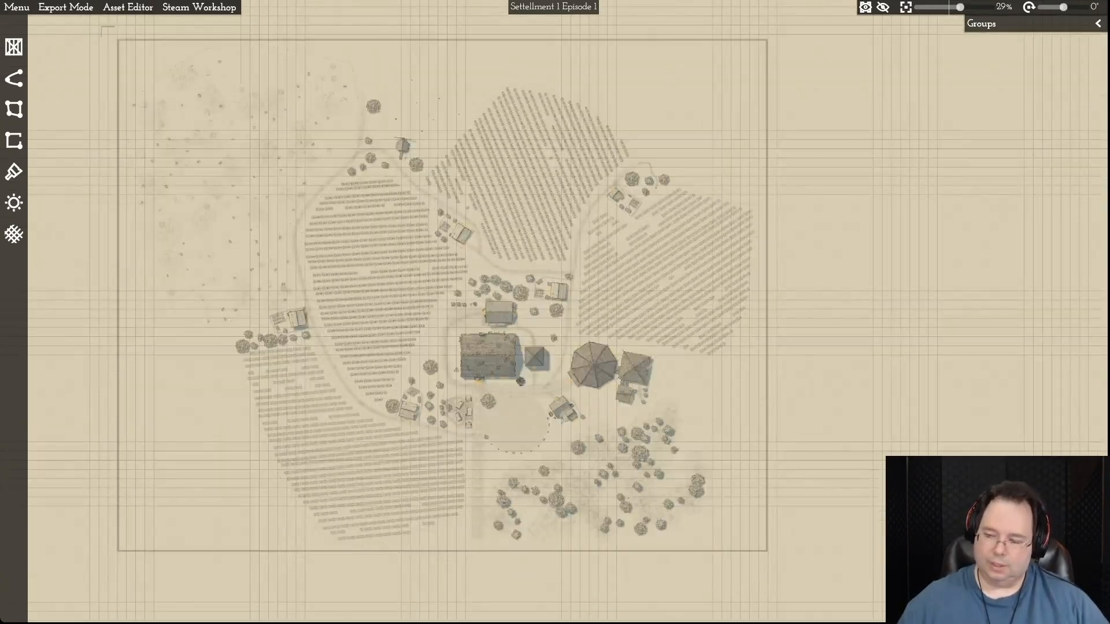
pyautogui.press('d')
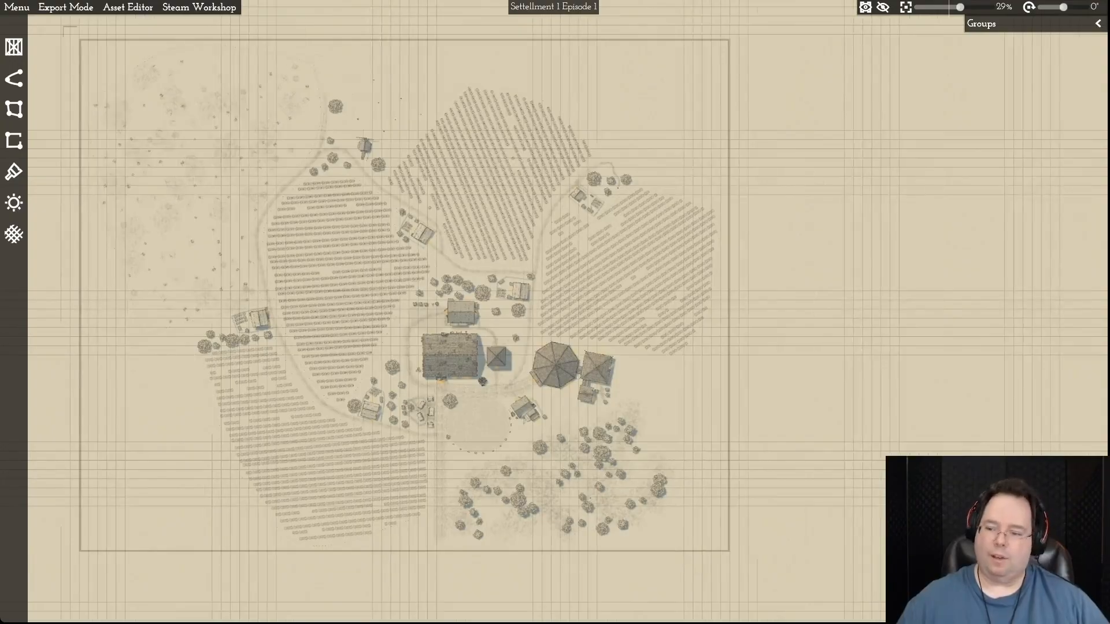
pyautogui.press('w')
pyautogui.press('s')
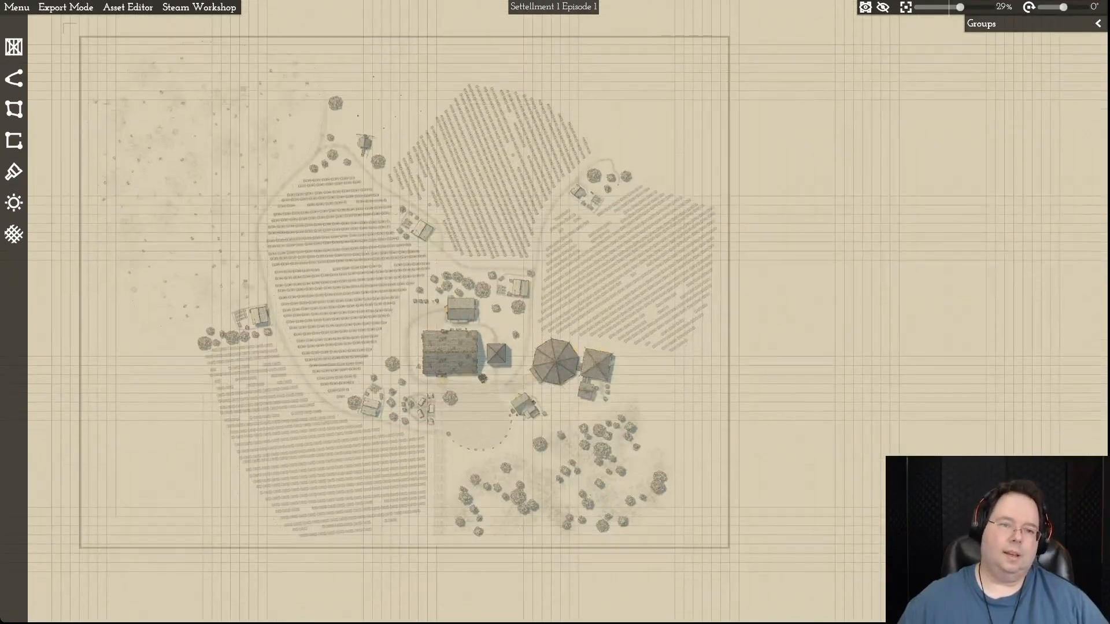
pyautogui.press('a')
pyautogui.press('w')
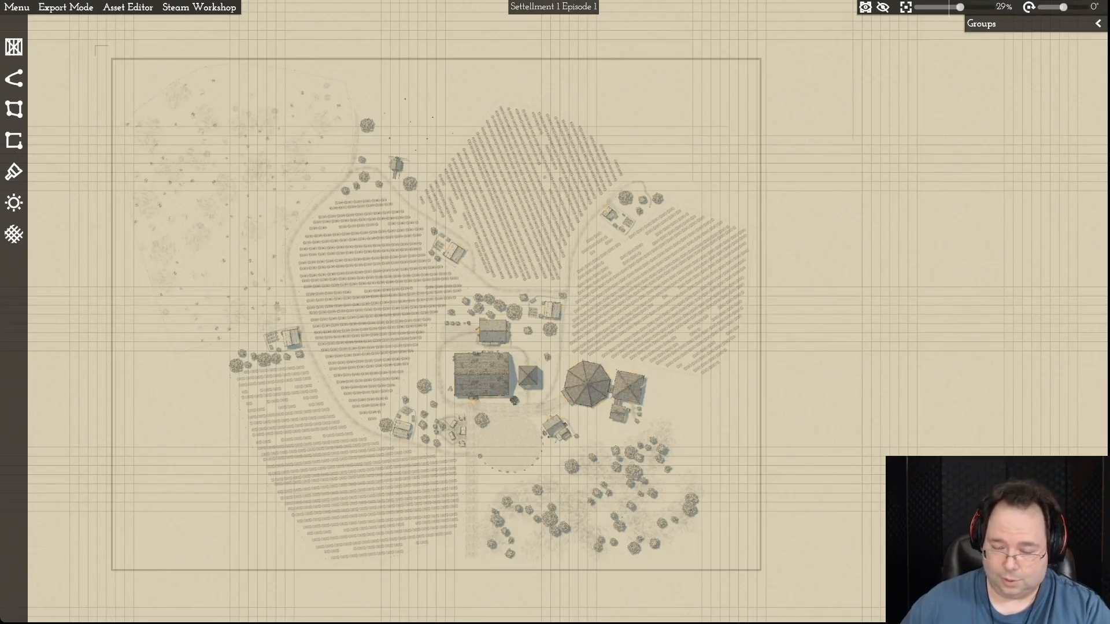
pyautogui.scroll(5, 659, 408)
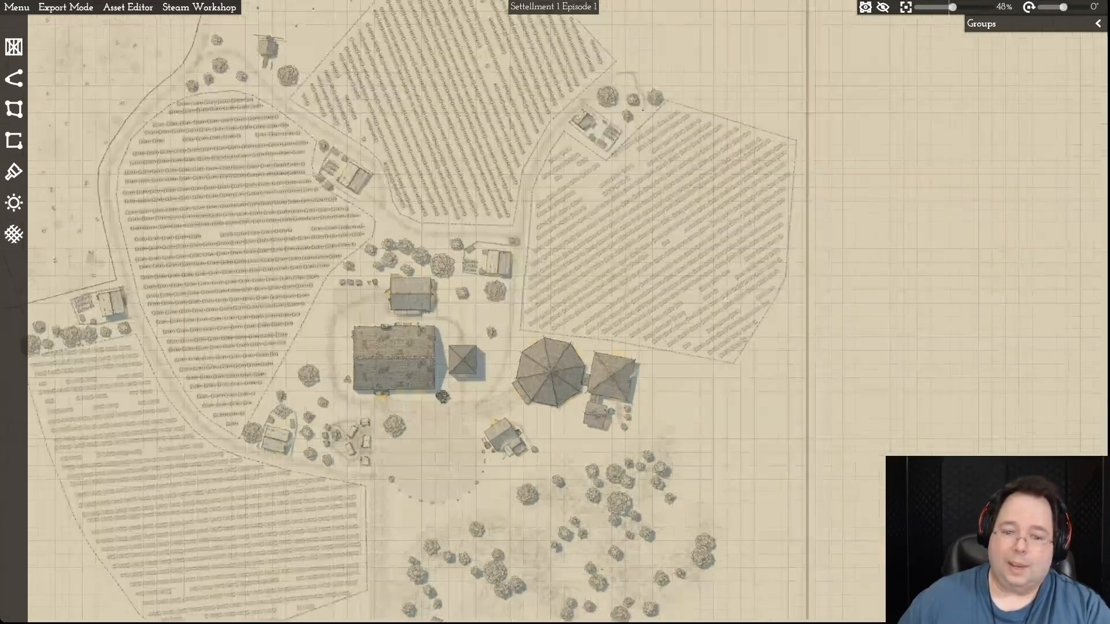
pyautogui.scroll(-2, 664, 408)
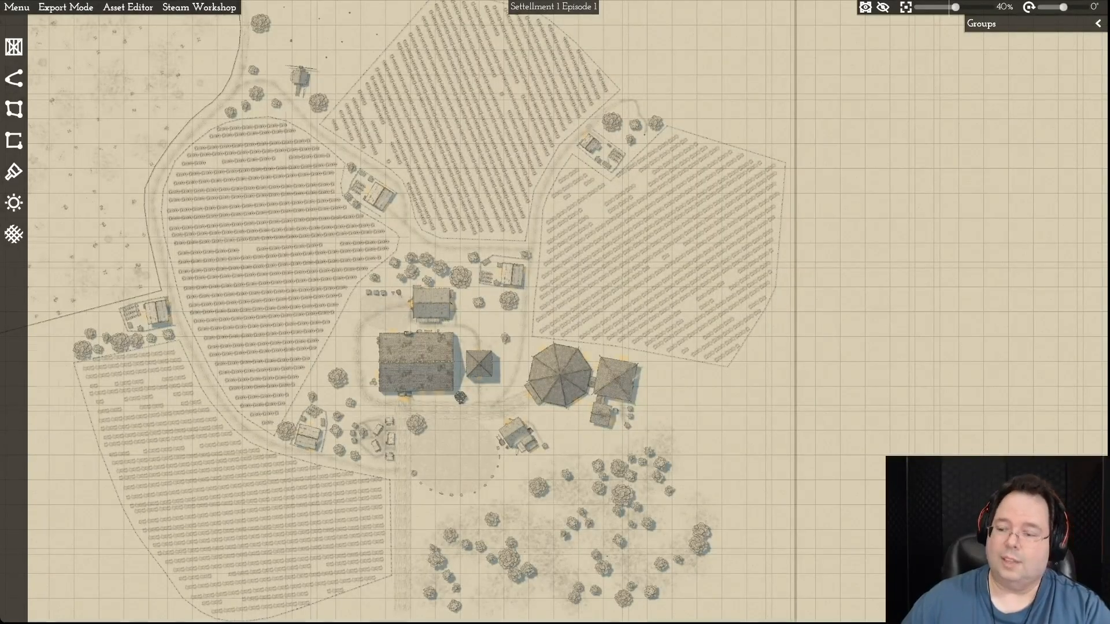
pyautogui.scroll(-3, 654, 405)
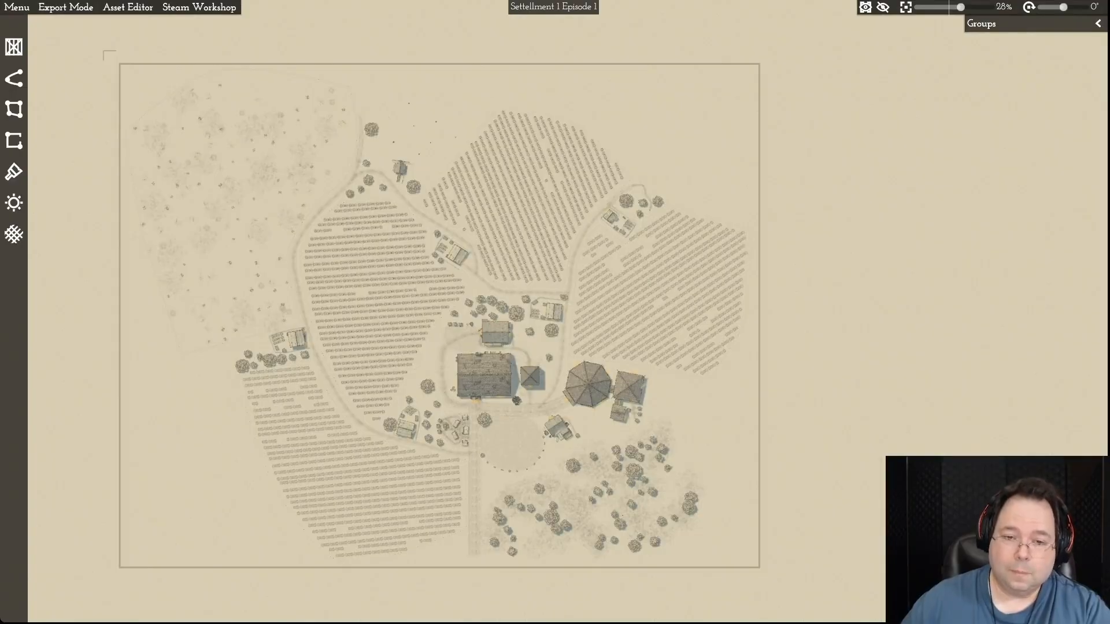
pyautogui.scroll(2, 663, 411)
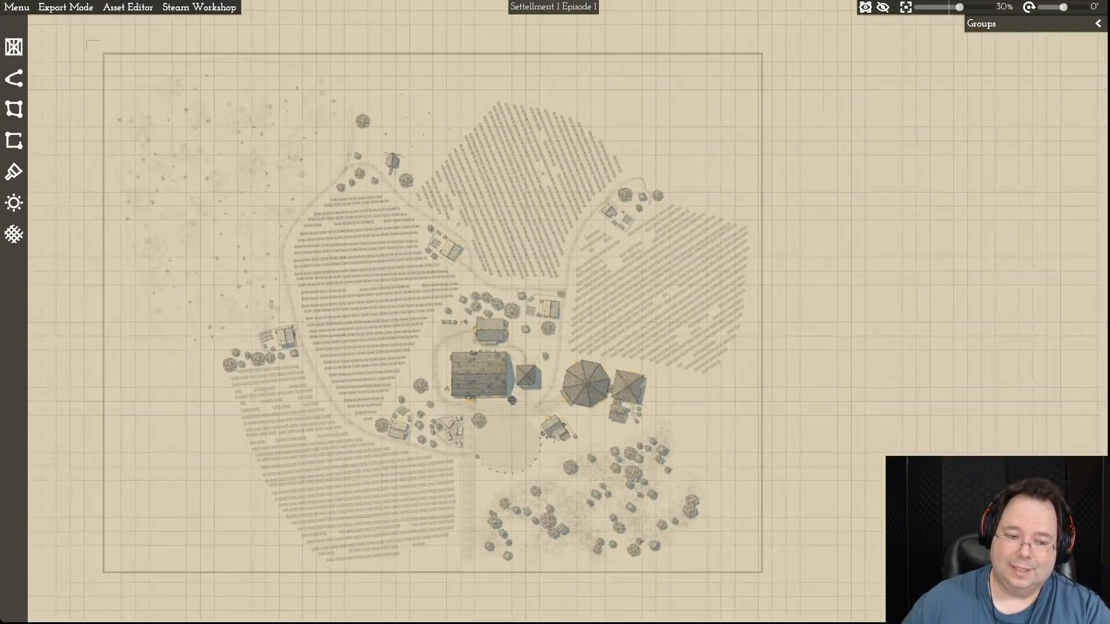
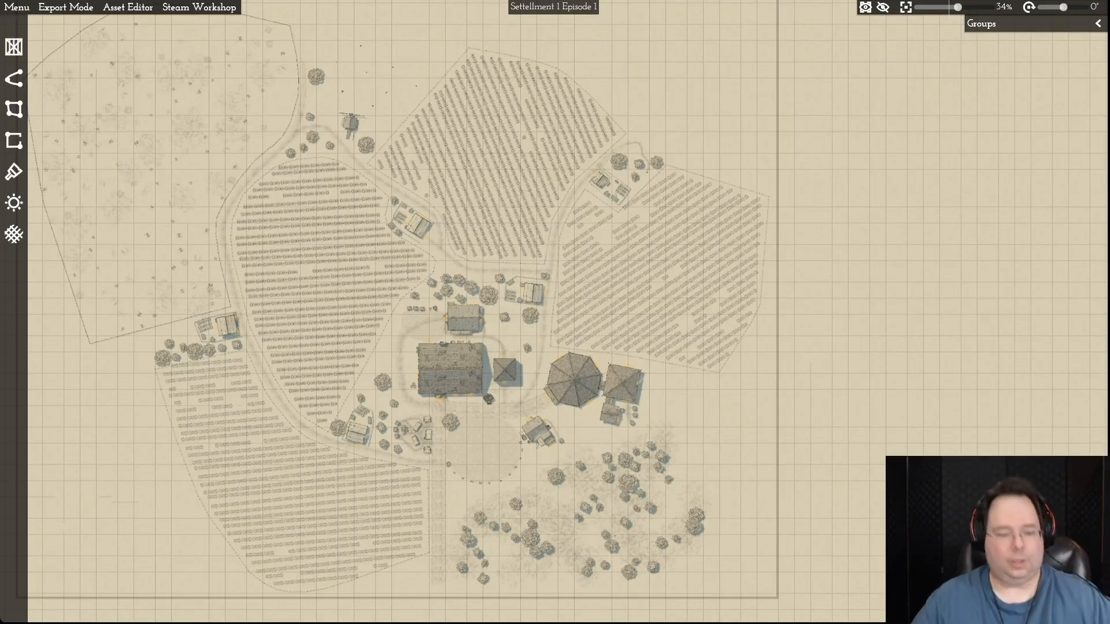
pyautogui.press('w')
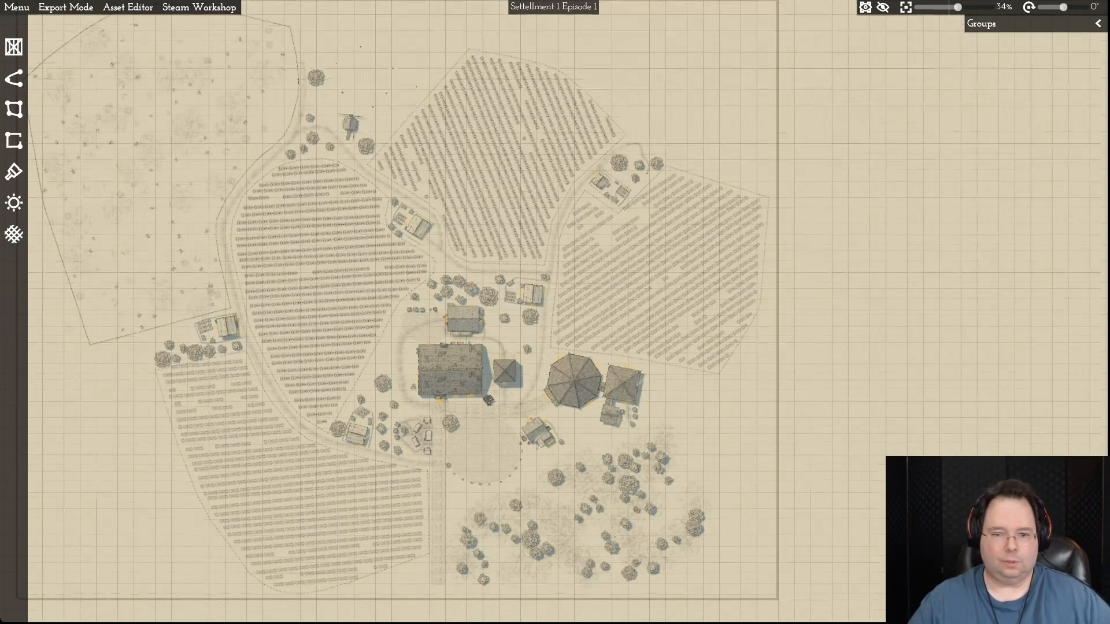
pyautogui.press('d')
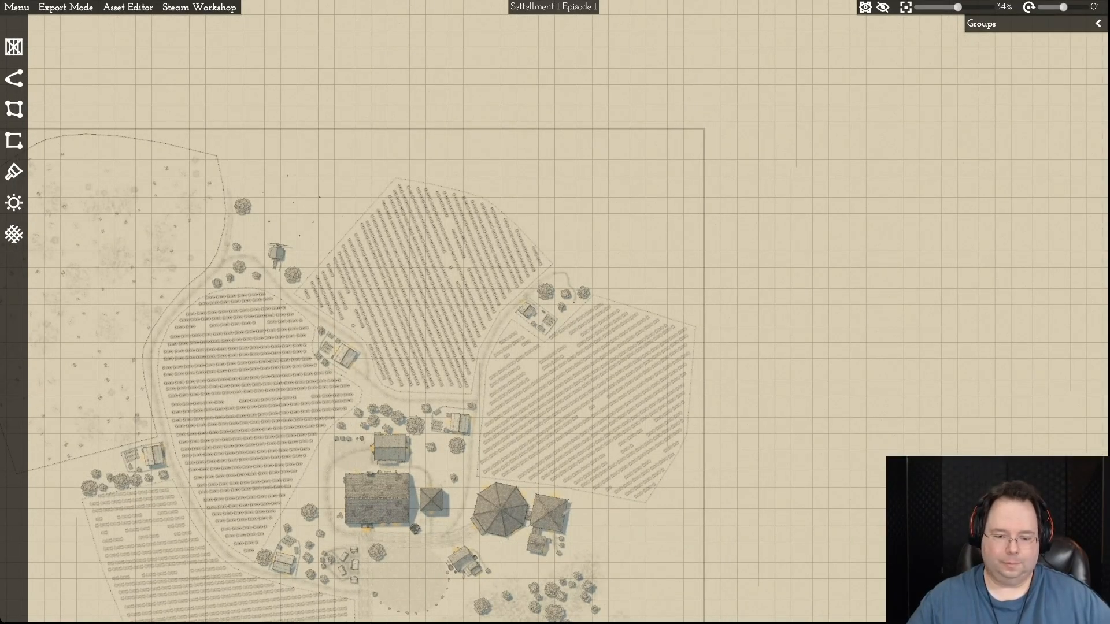
pyautogui.press('s')
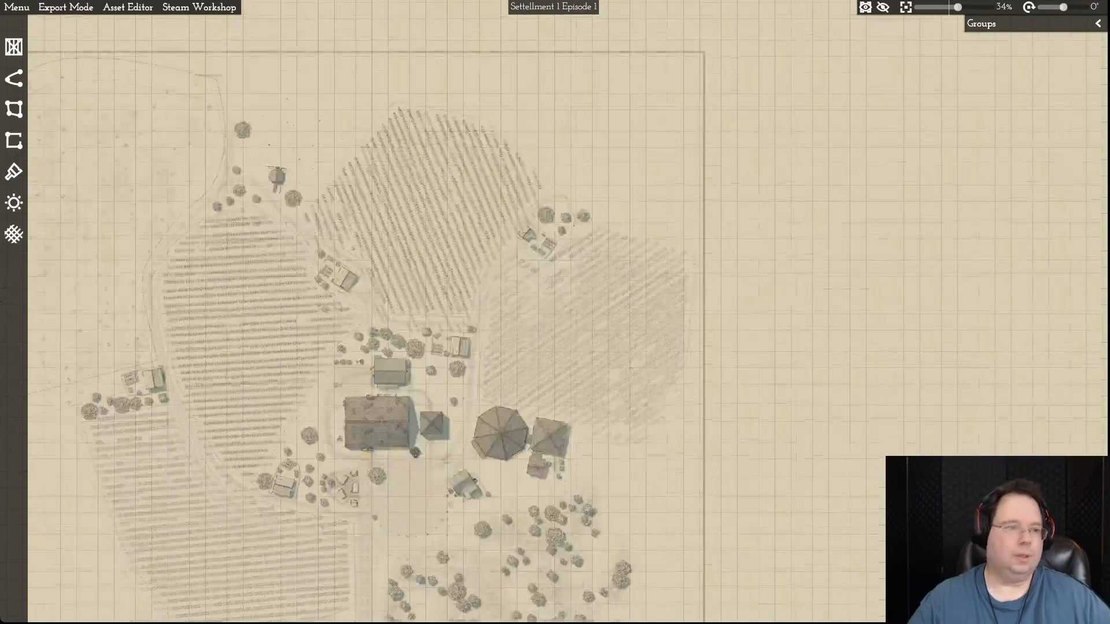
pyautogui.click(14, 47)
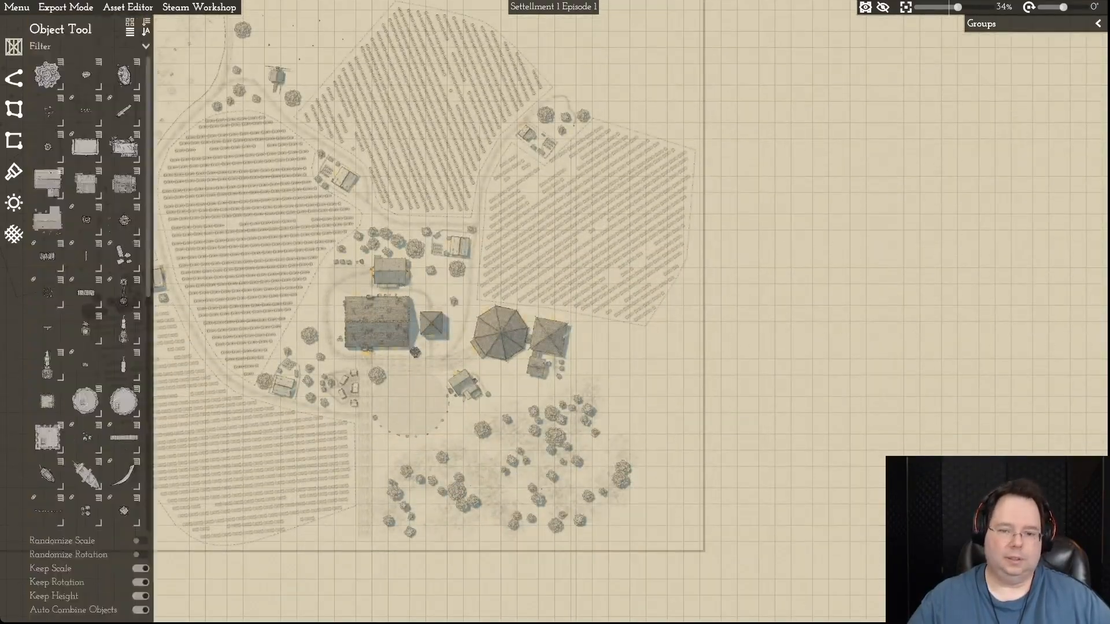
pyautogui.click(47, 75)
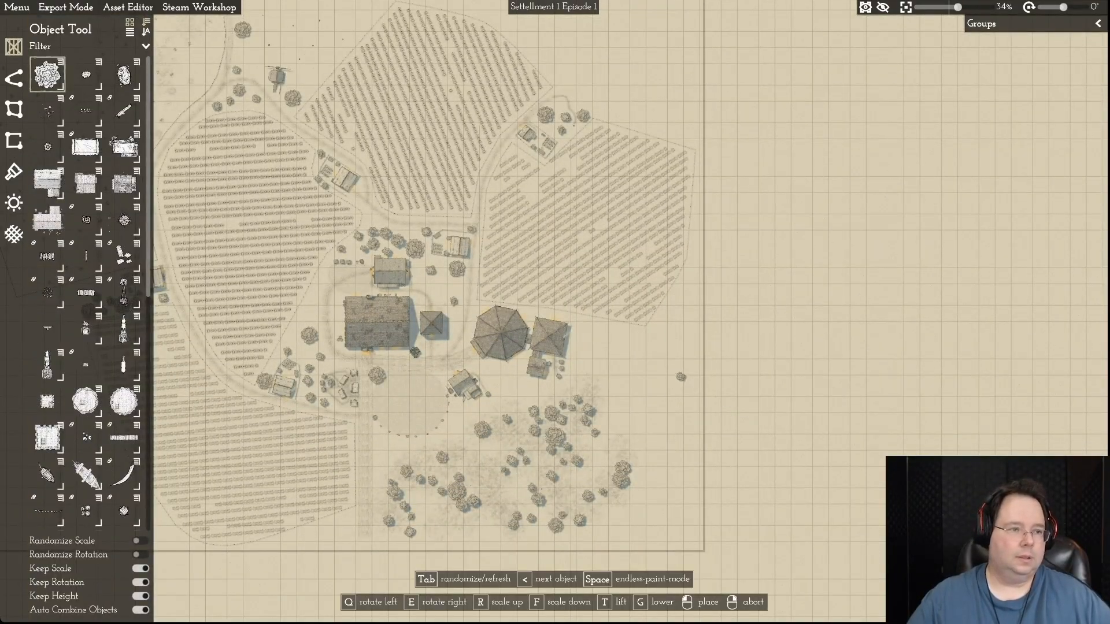
pyautogui.moveTo(86, 74)
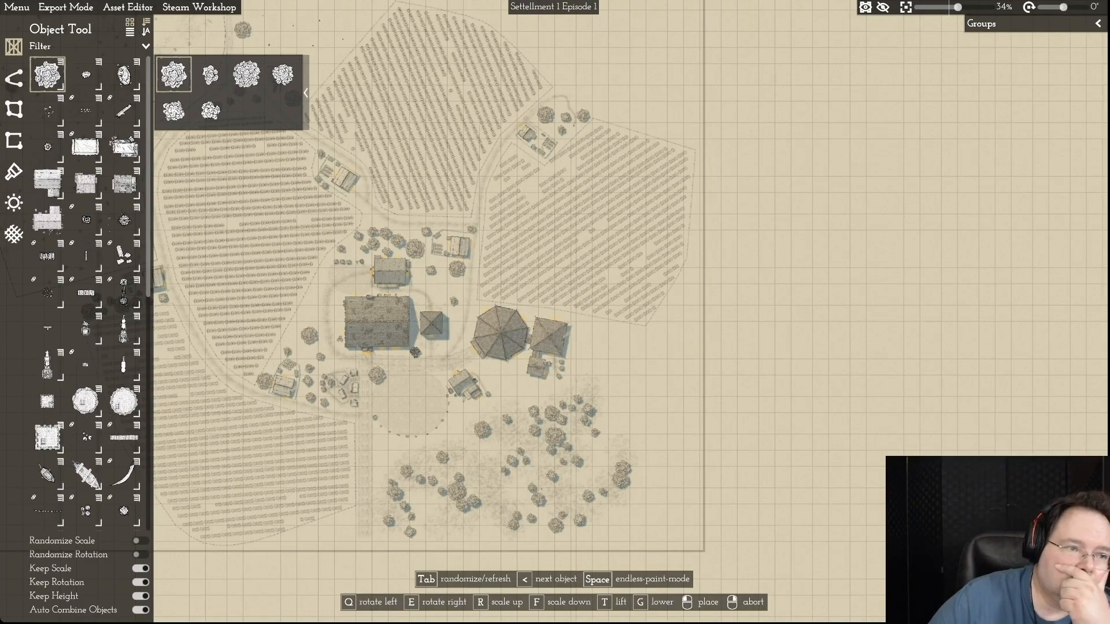
pyautogui.click(14, 78)
# - Draw a small four-cornered lake plot on the open ground east of the octagonal building
pyautogui.click(13, 109)
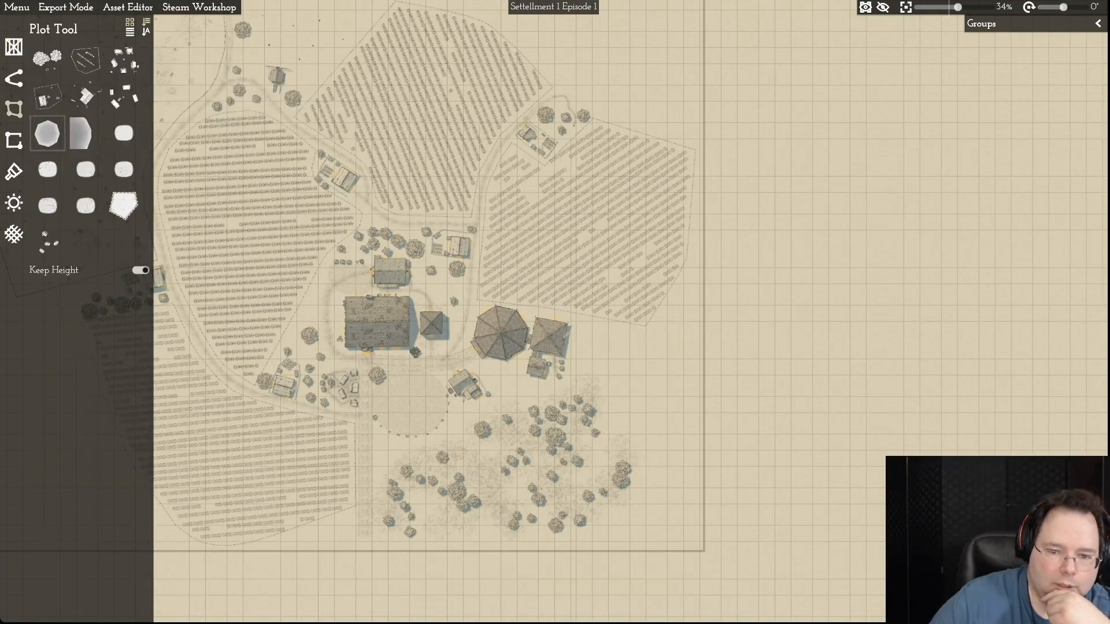
pyautogui.click(47, 133)
pyautogui.click(624, 344)
pyautogui.click(681, 349)
pyautogui.click(677, 400)
pyautogui.click(625, 405)
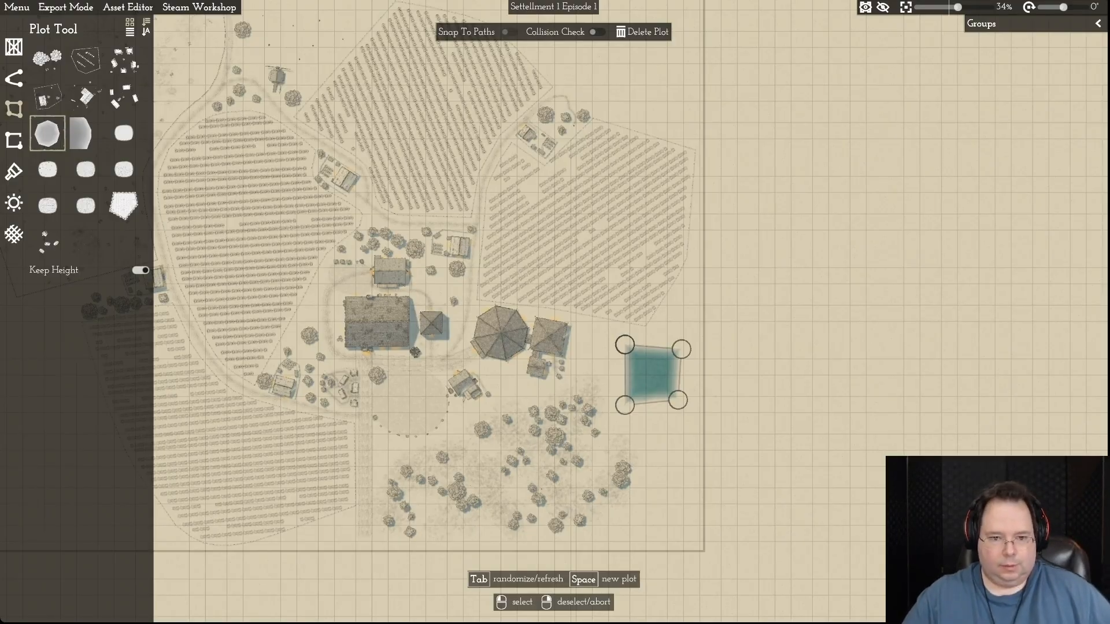
# - Draw a seven-cornered lake plot in the empty northeastern corner of the map, beyond the two northern fields
pyautogui.press('d')
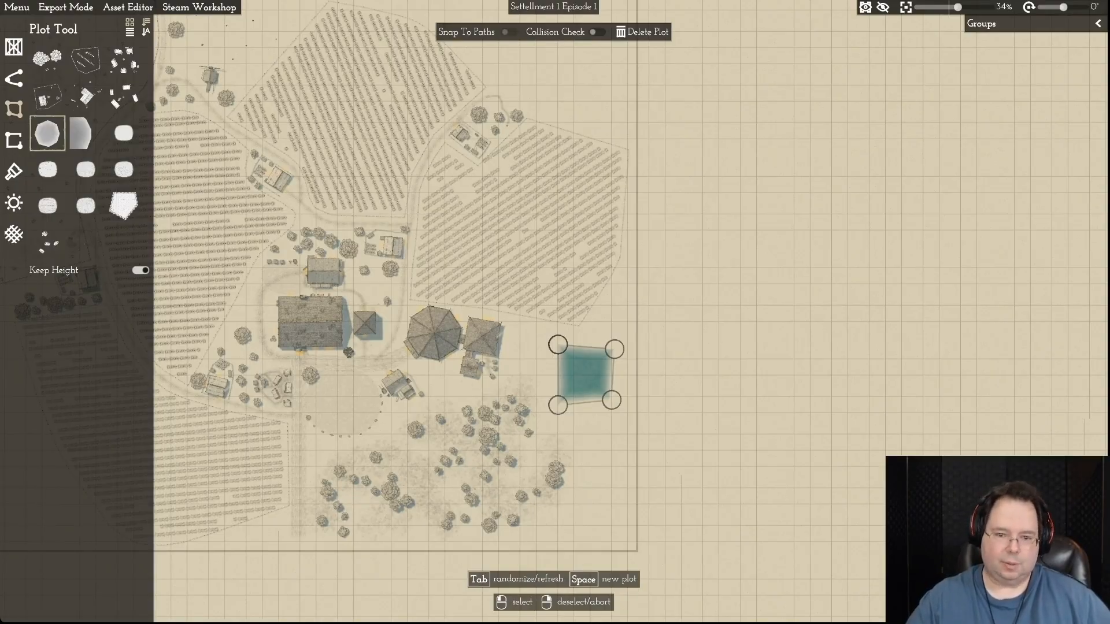
pyautogui.press('a')
pyautogui.press('w')
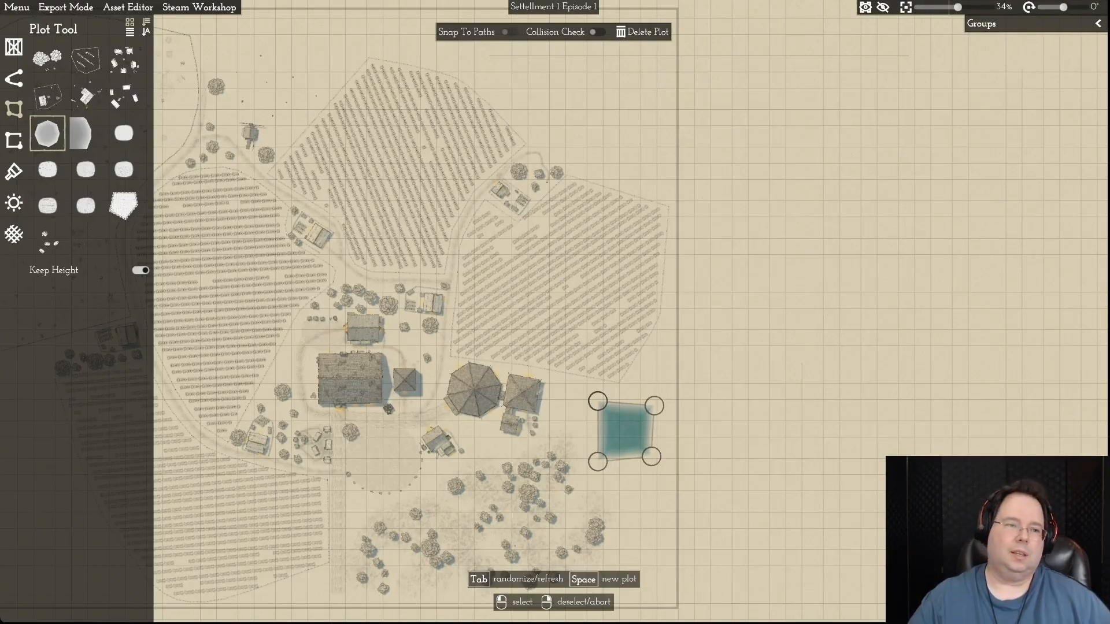
pyautogui.press('w')
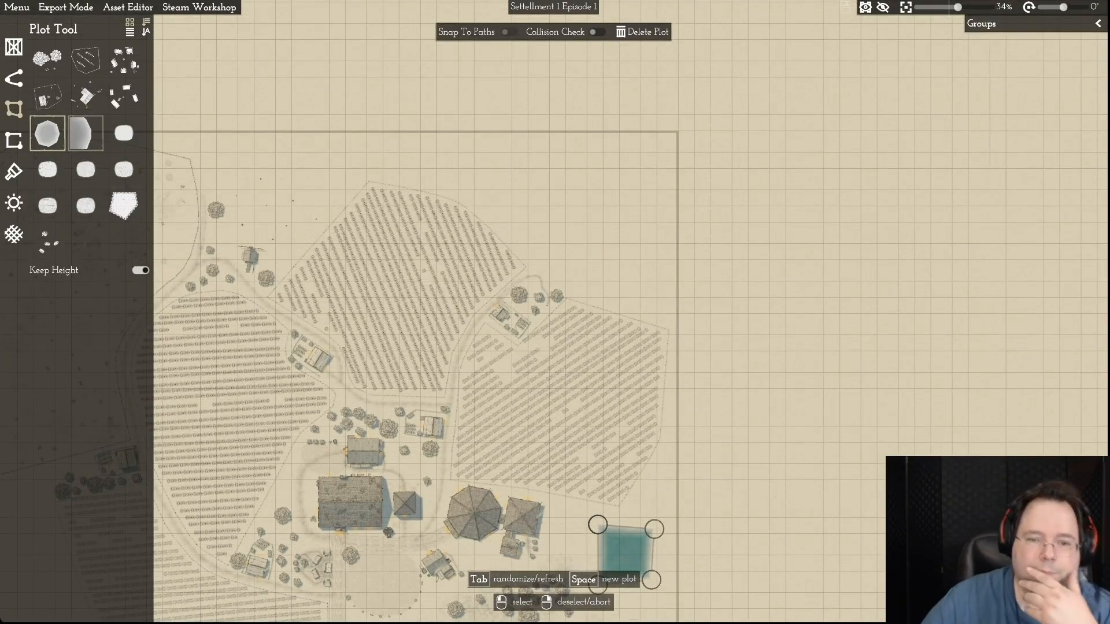
pyautogui.press('space')
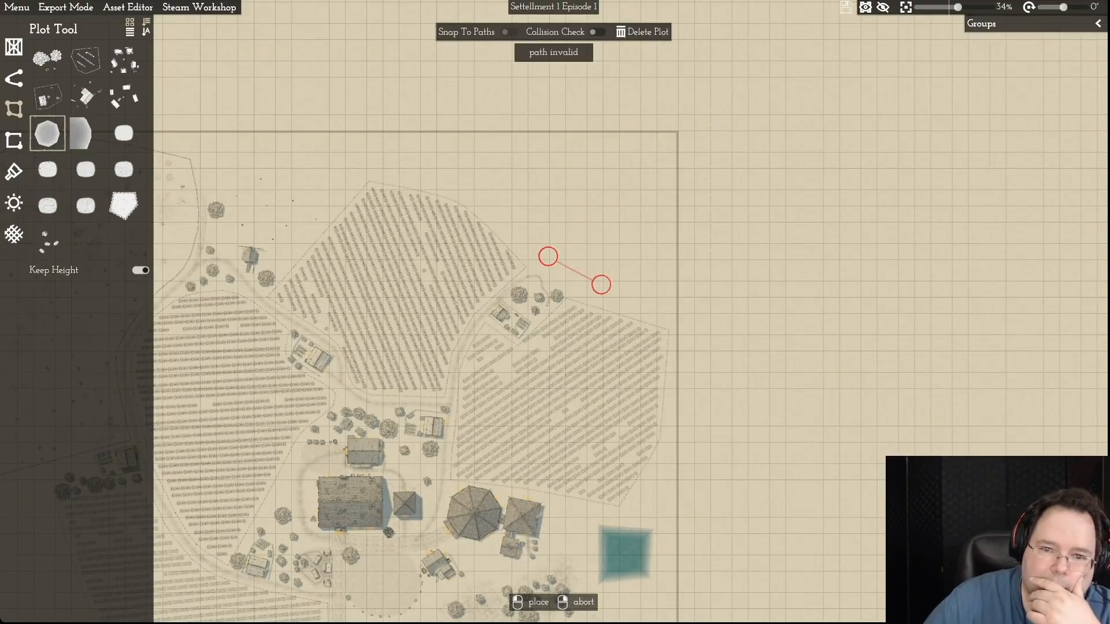
pyautogui.click(613, 287)
pyautogui.click(647, 252)
pyautogui.click(625, 211)
pyautogui.click(561, 182)
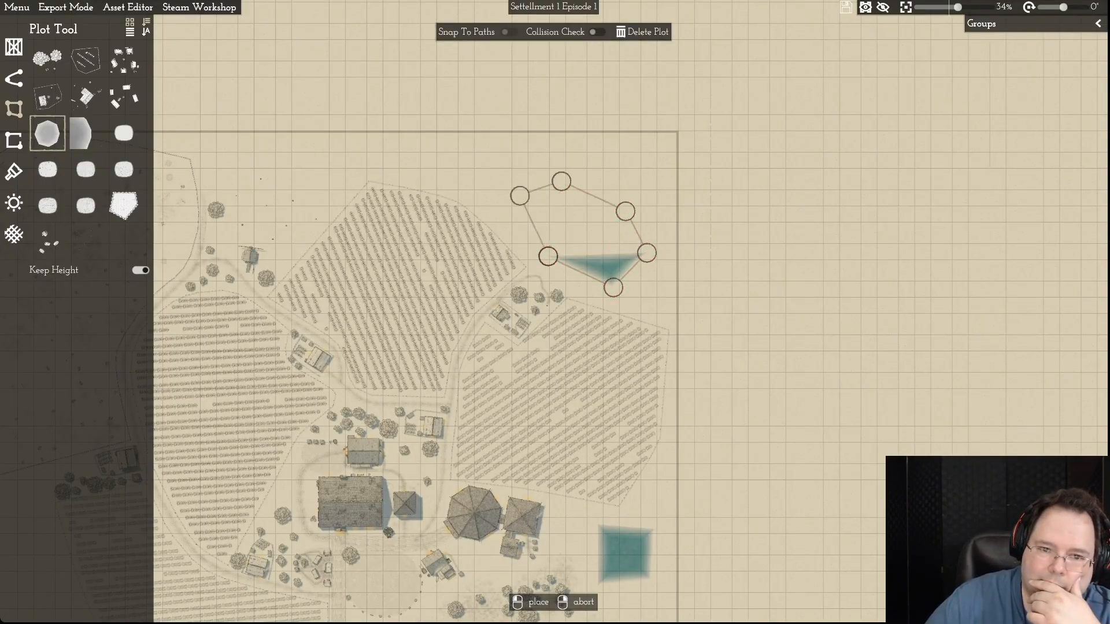
pyautogui.click(519, 195)
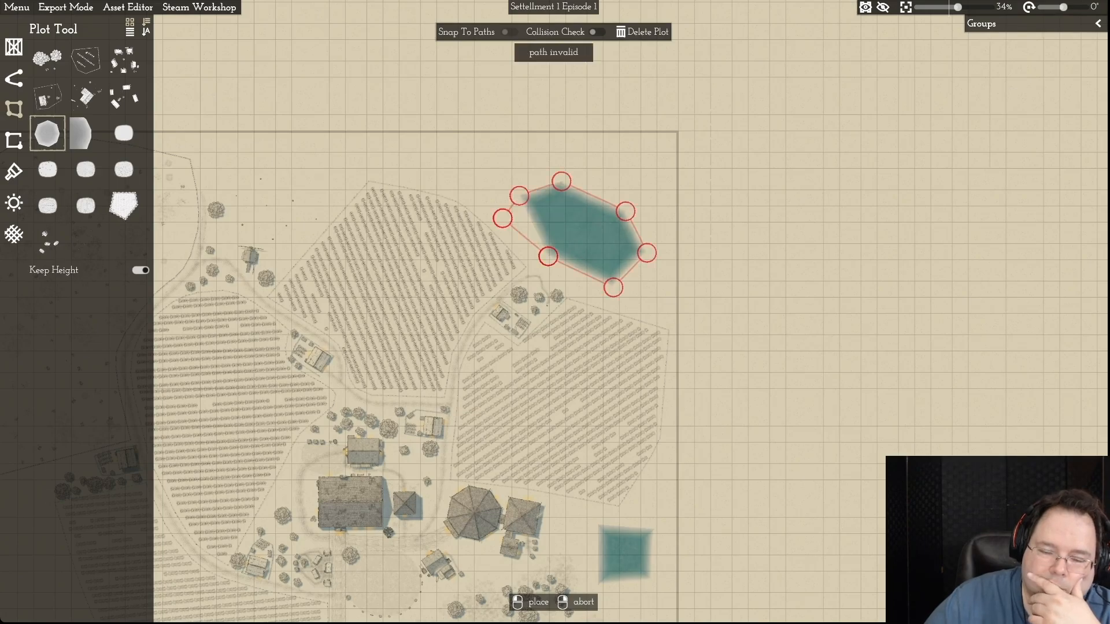
pyautogui.click(503, 218)
pyautogui.rightClick(502, 218)
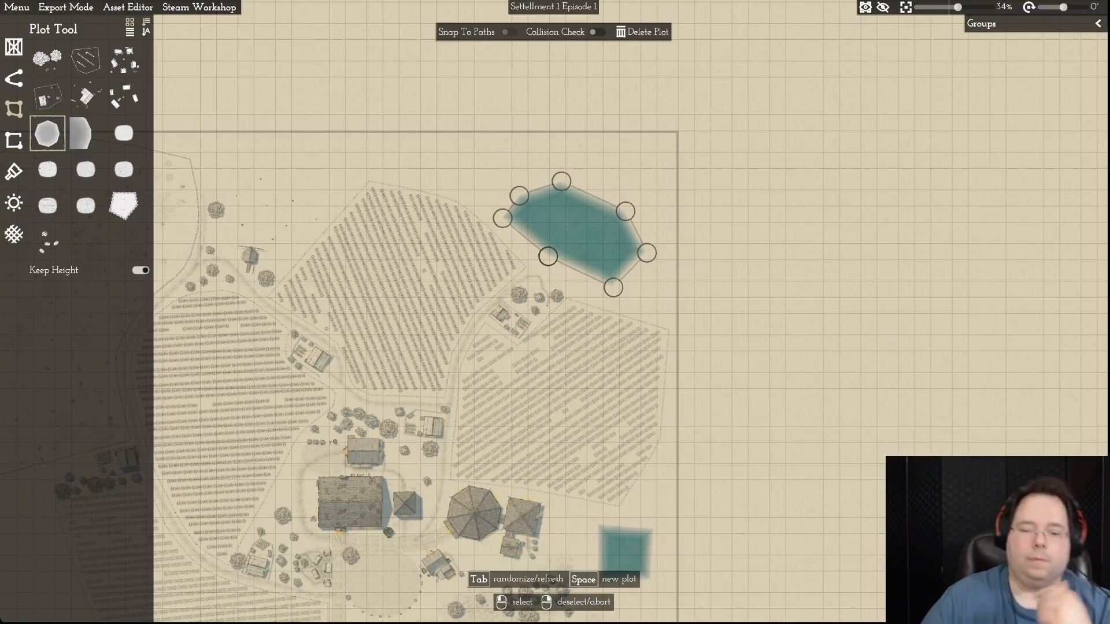
# - Remove the corner points of the small four-cornered lake east of the village and delete its plot
pyautogui.press('s')
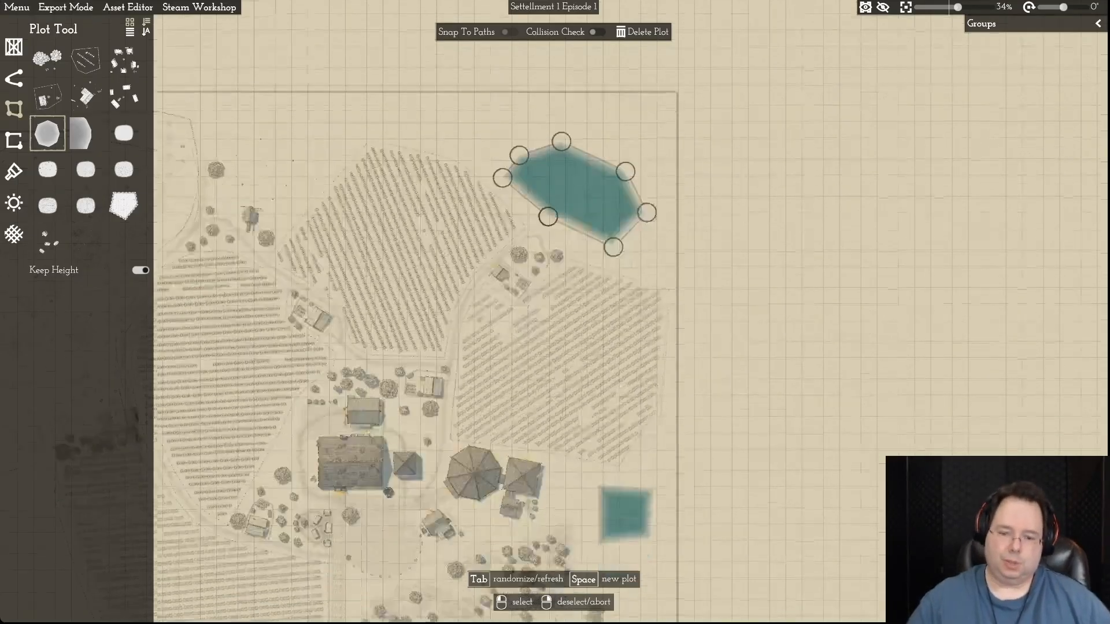
pyautogui.click(613, 413)
pyautogui.click(598, 398)
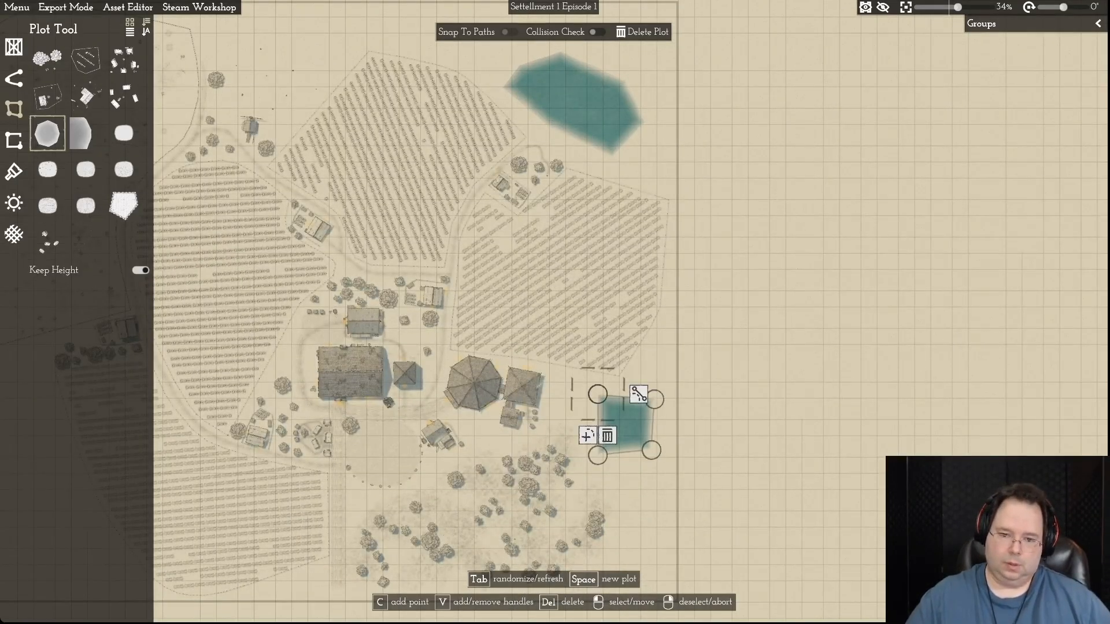
pyautogui.click(606, 436)
pyautogui.click(654, 399)
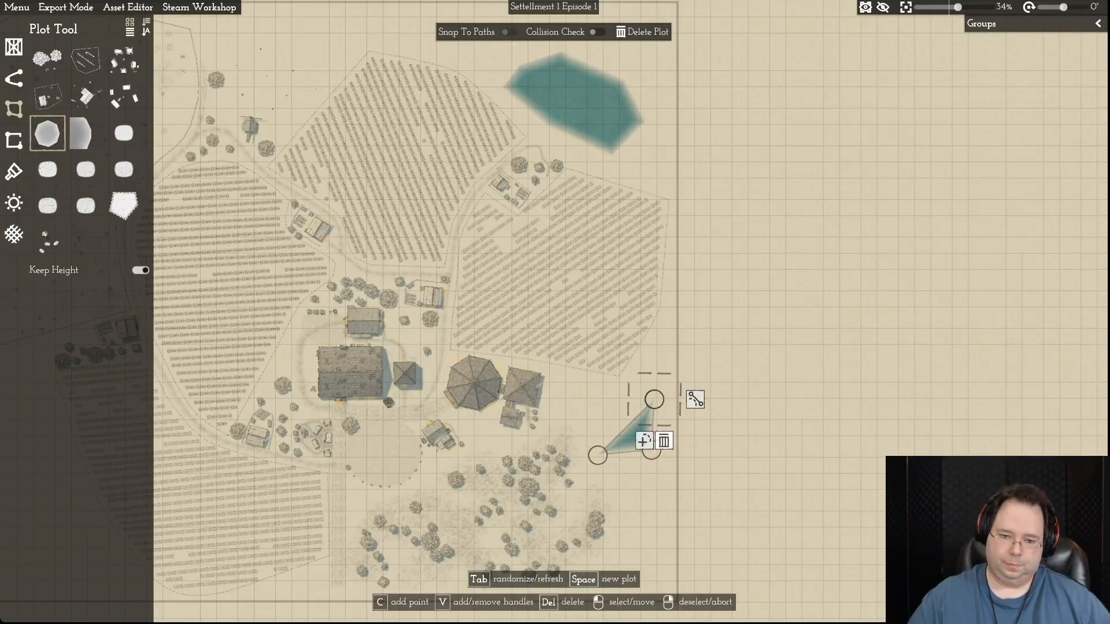
pyautogui.click(664, 441)
pyautogui.click(598, 456)
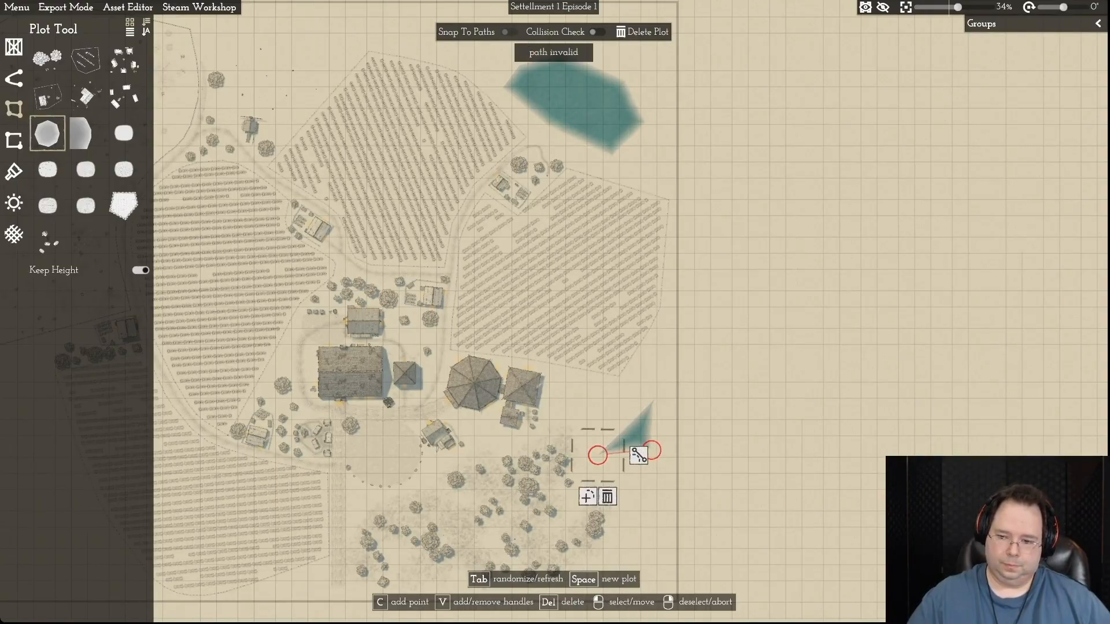
pyautogui.click(607, 497)
pyautogui.click(652, 450)
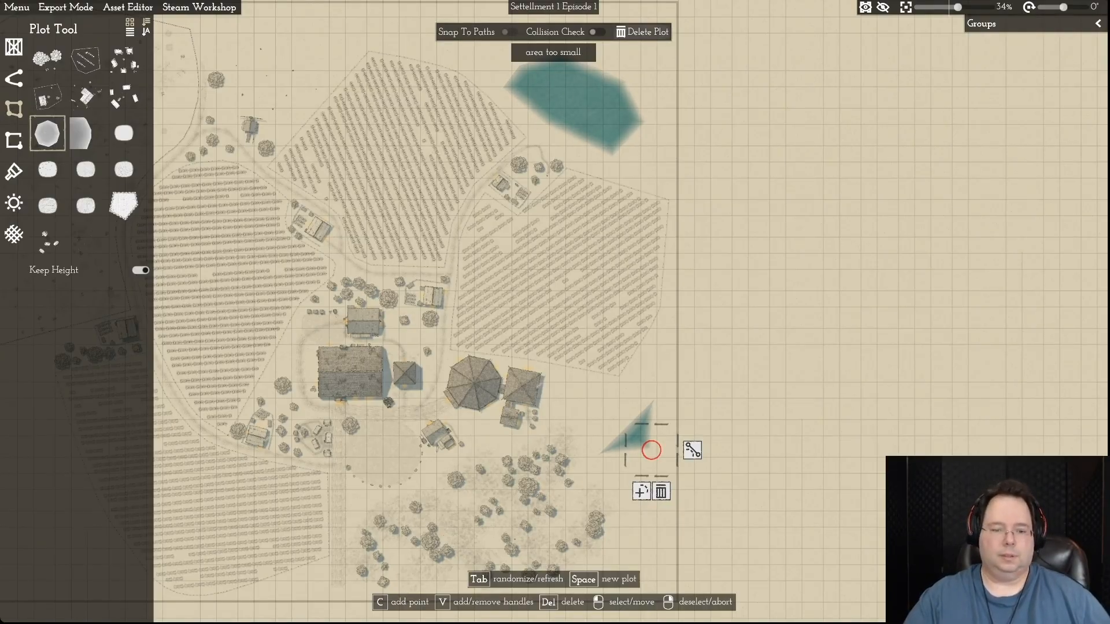
pyautogui.click(643, 32)
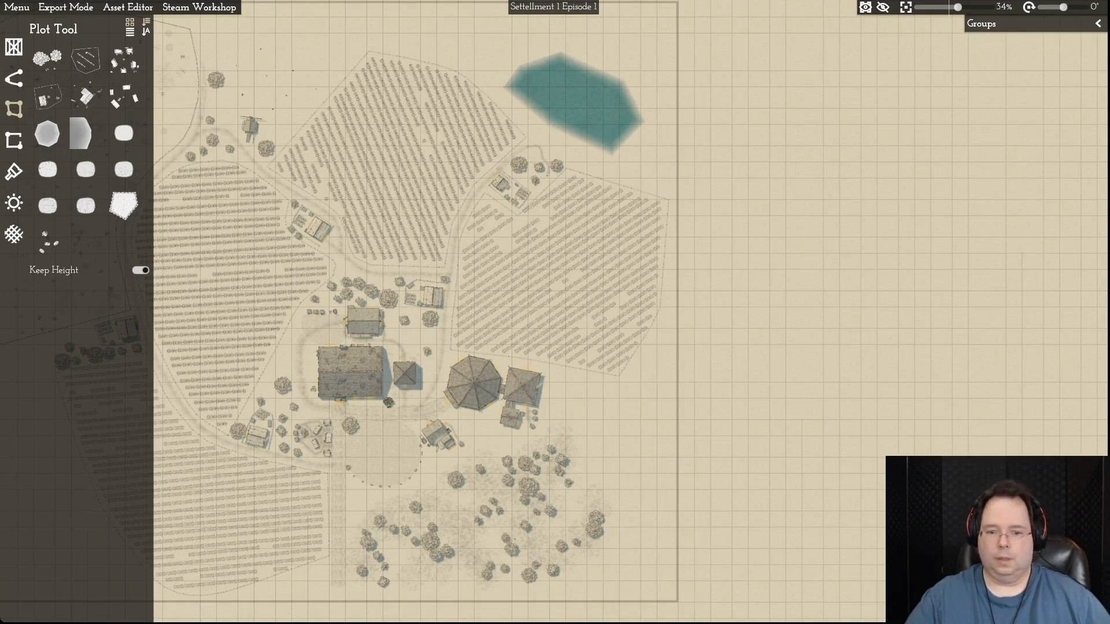
# - Set the environment's water color to the neutral grey 939393
pyautogui.press('w')
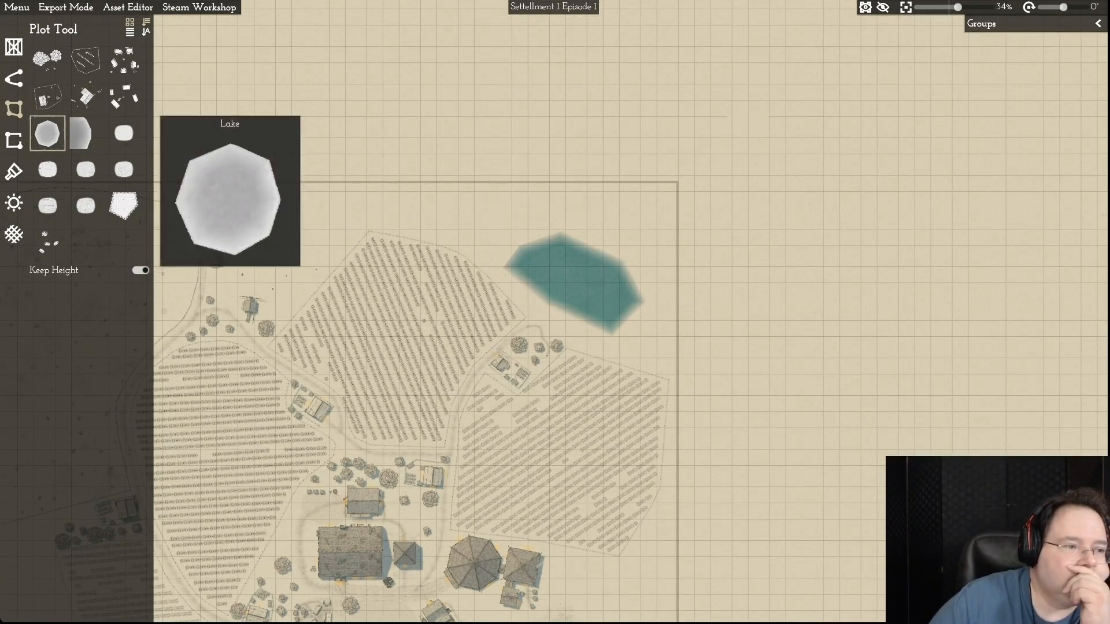
pyautogui.click(14, 203)
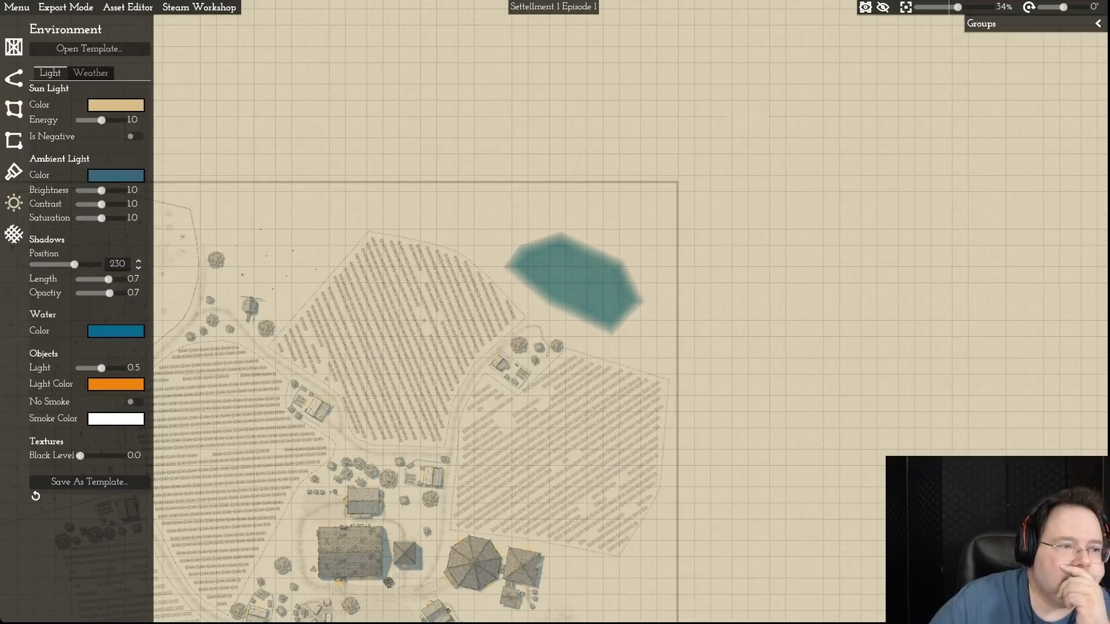
pyautogui.click(14, 171)
pyautogui.click(14, 203)
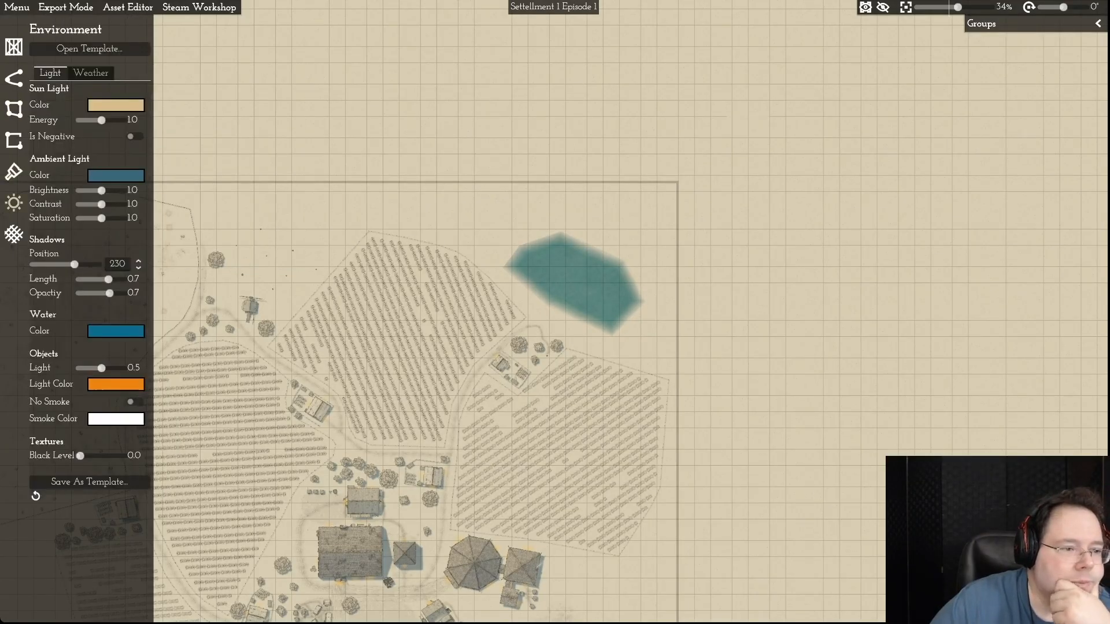
pyautogui.click(115, 330)
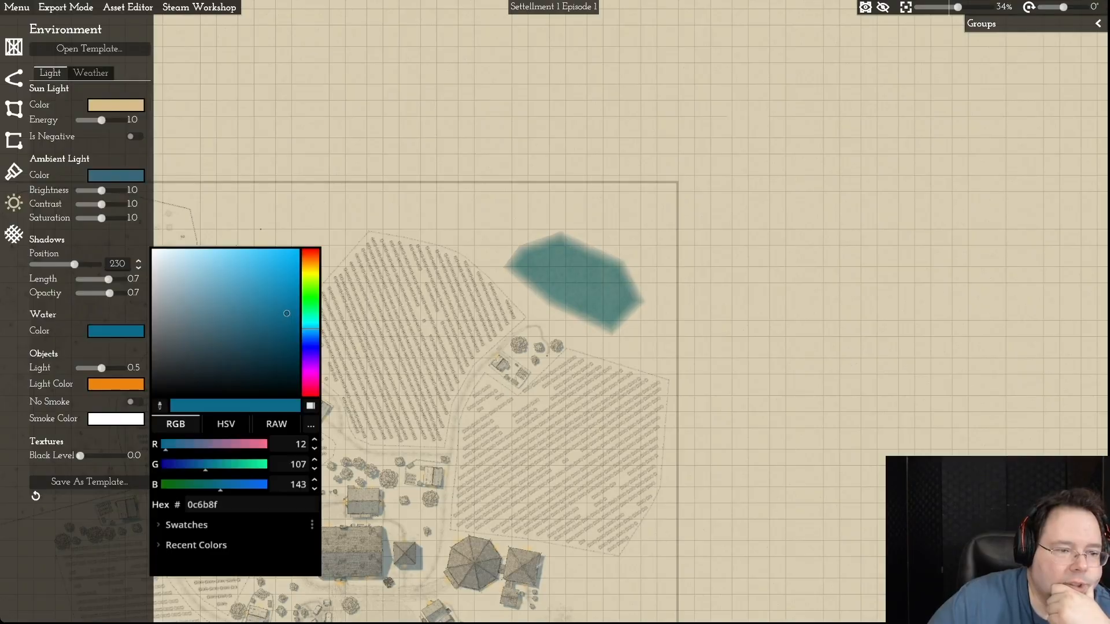
pyautogui.moveTo(286, 314); pyautogui.dragTo(151, 310)
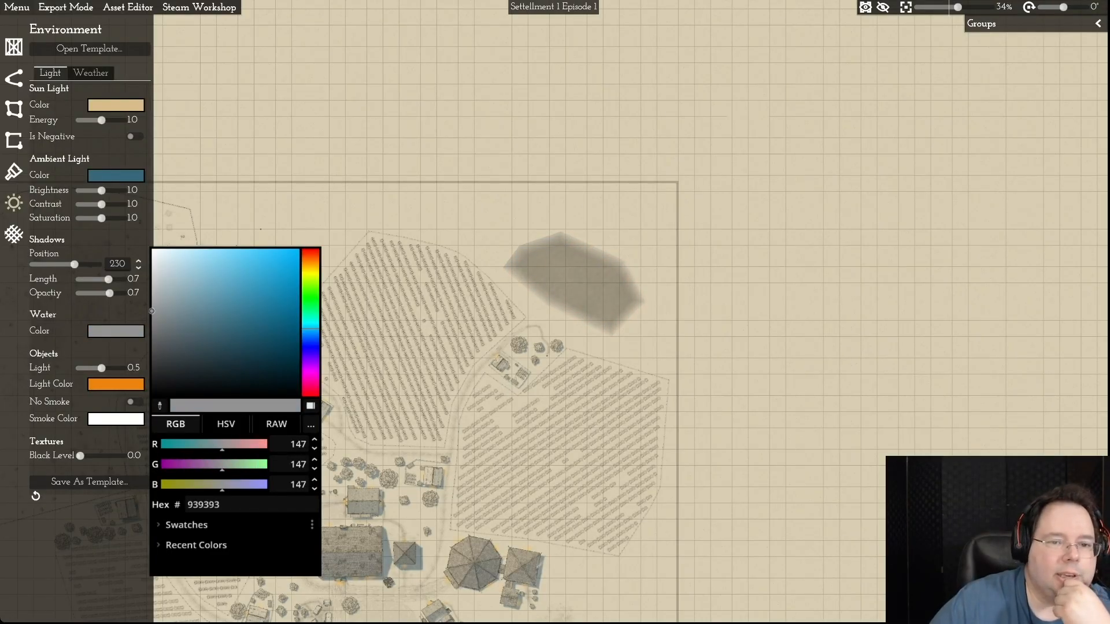
pyautogui.press('Escape')
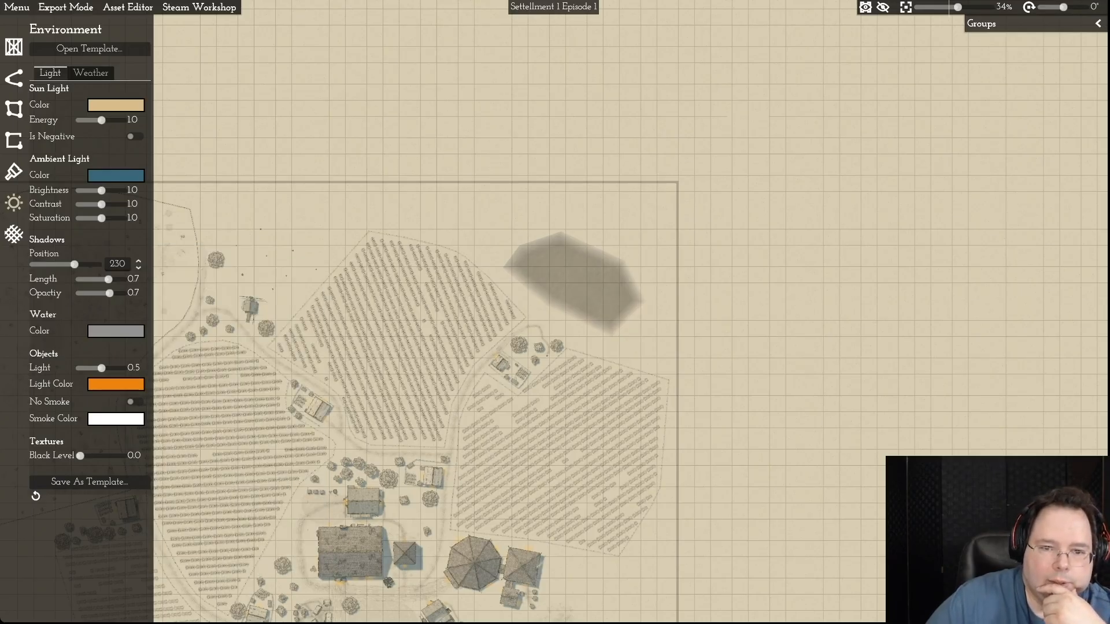
# - Enlarge the northeastern lake by moving its northern, eastern and southern corners outward
pyautogui.click(14, 109)
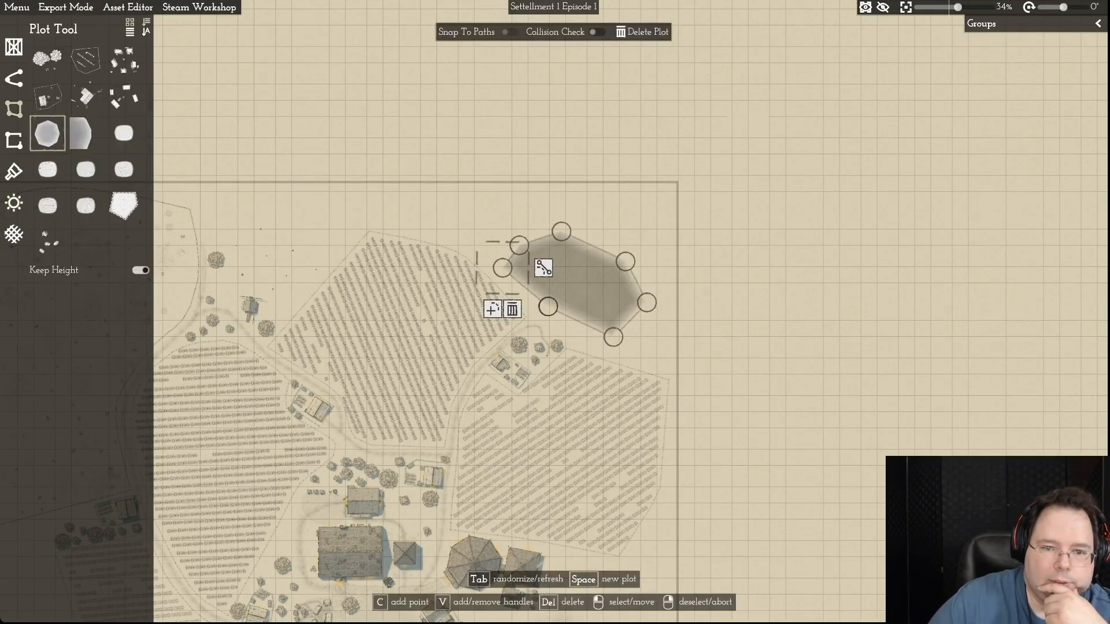
pyautogui.moveTo(561, 232); pyautogui.dragTo(587, 217)
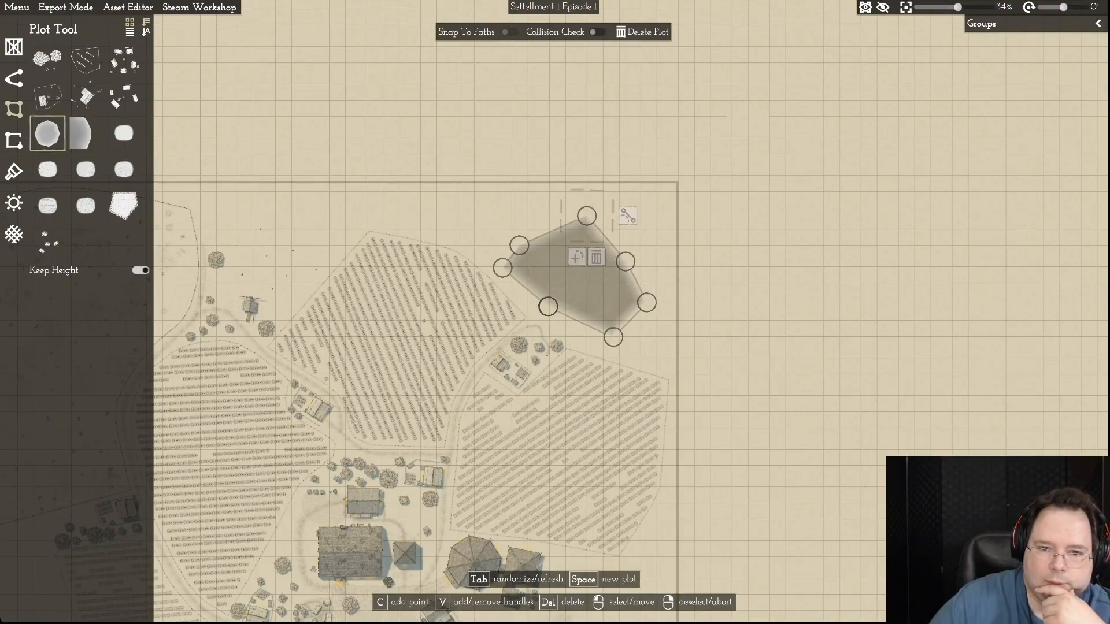
pyautogui.moveTo(519, 245); pyautogui.dragTo(516, 228)
pyautogui.moveTo(626, 262); pyautogui.dragTo(642, 249)
pyautogui.moveTo(647, 302); pyautogui.dragTo(657, 306)
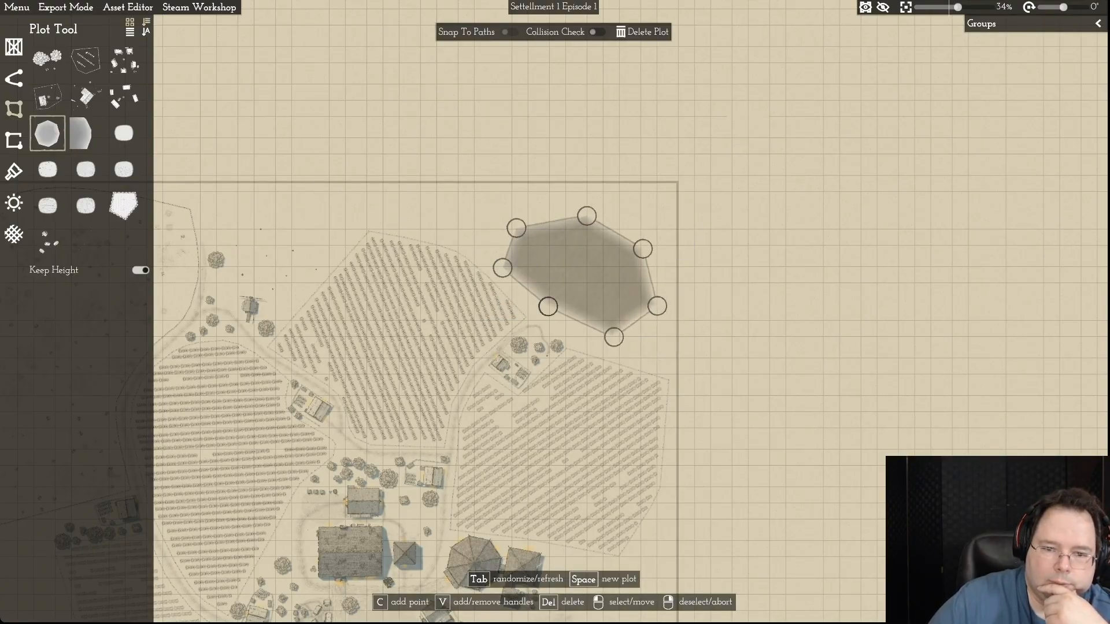
pyautogui.moveTo(613, 337); pyautogui.dragTo(621, 345)
pyautogui.moveTo(548, 307); pyautogui.dragTo(541, 311)
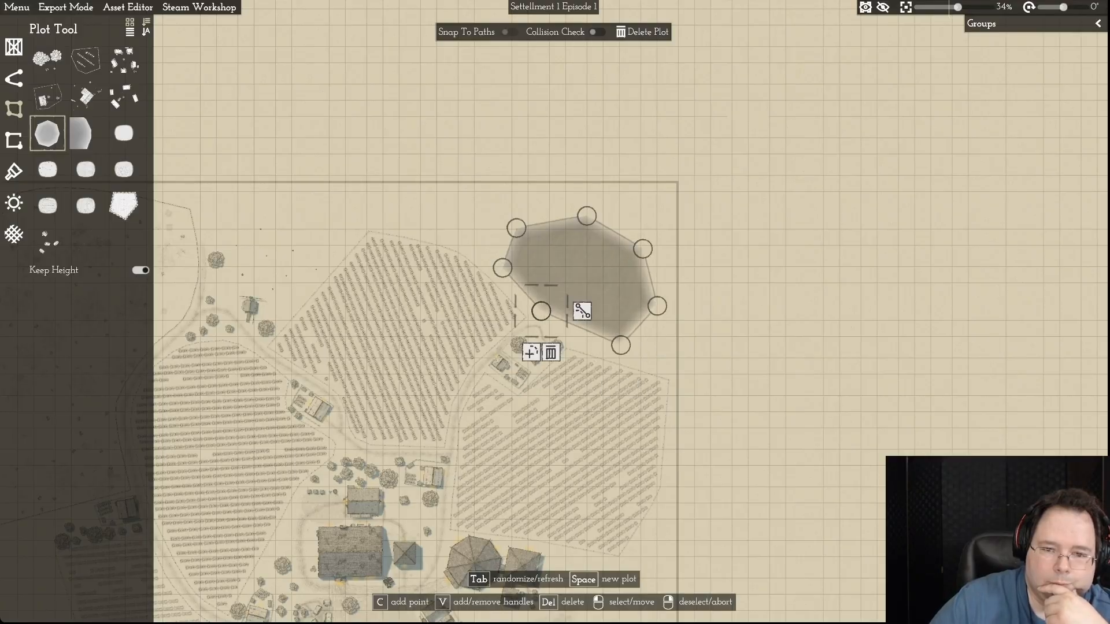
# - Fine-tune six of the lake's corners for a rounder outline, shifting the southernmost one slightly west
pyautogui.moveTo(587, 216); pyautogui.dragTo(592, 211)
pyautogui.moveTo(516, 229); pyautogui.dragTo(527, 219)
pyautogui.moveTo(503, 268); pyautogui.dragTo(499, 261)
pyautogui.moveTo(643, 248); pyautogui.dragTo(644, 241)
pyautogui.moveTo(656, 306); pyautogui.dragTo(660, 295)
pyautogui.moveTo(620, 345); pyautogui.dragTo(603, 342)
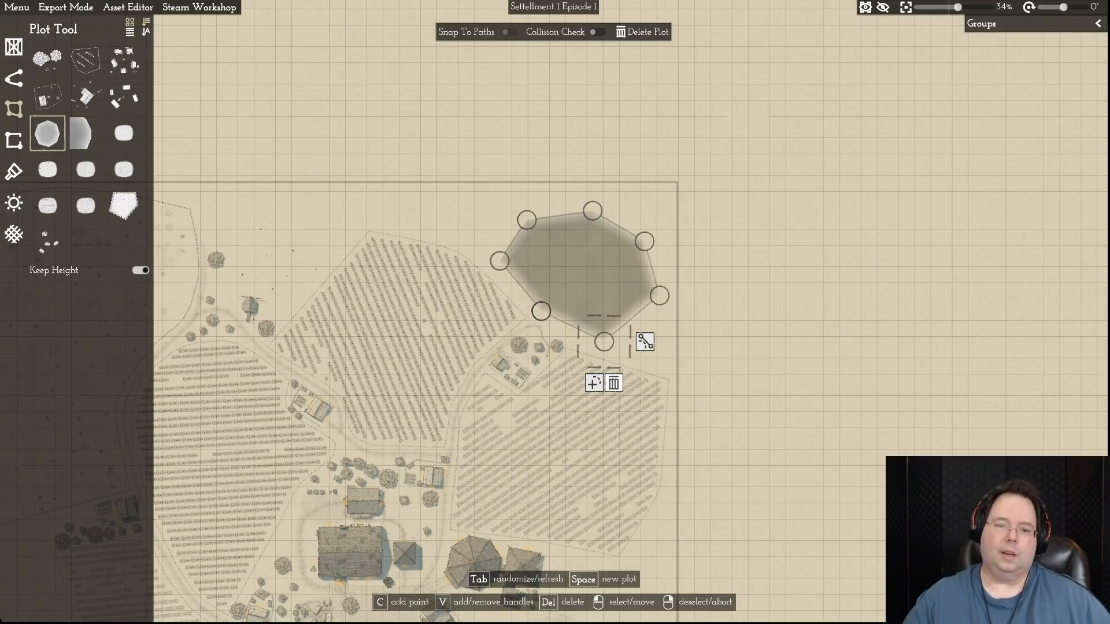
# - Add curve handles to the lake's southwestern and western corners and bend the outline smoothly around both
pyautogui.scroll(5, 671, 363)
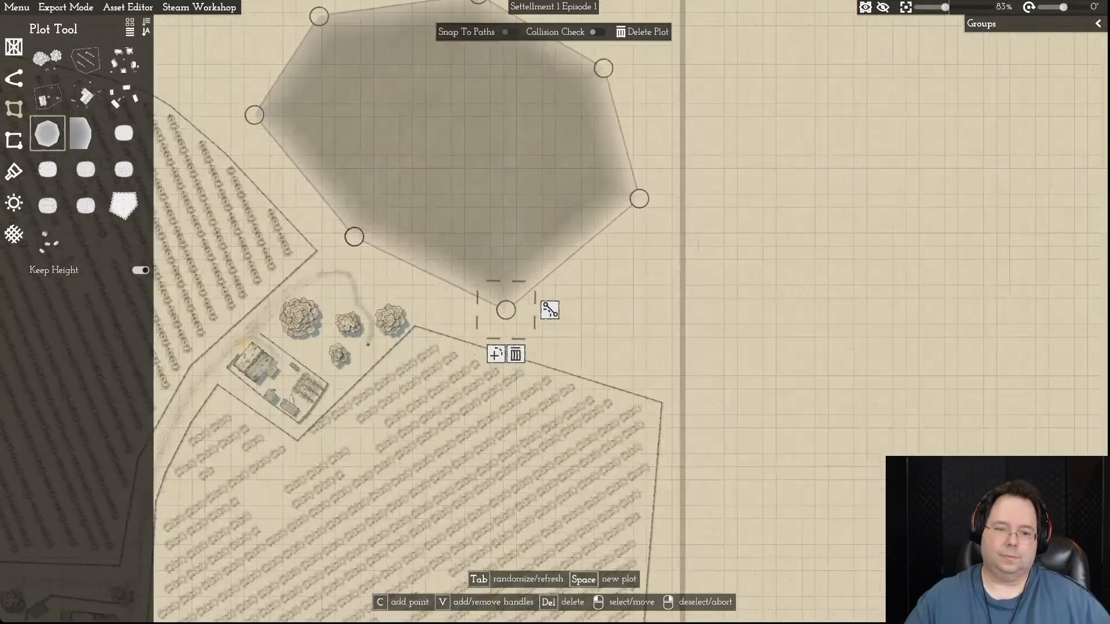
pyautogui.press('a')
pyautogui.press('w')
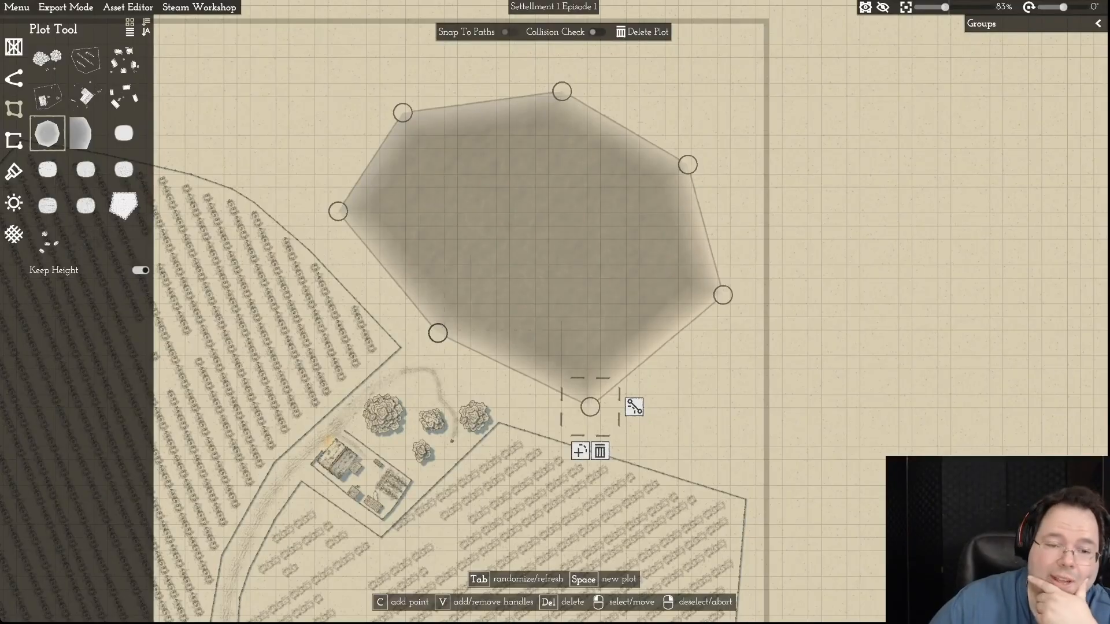
pyautogui.click(438, 333)
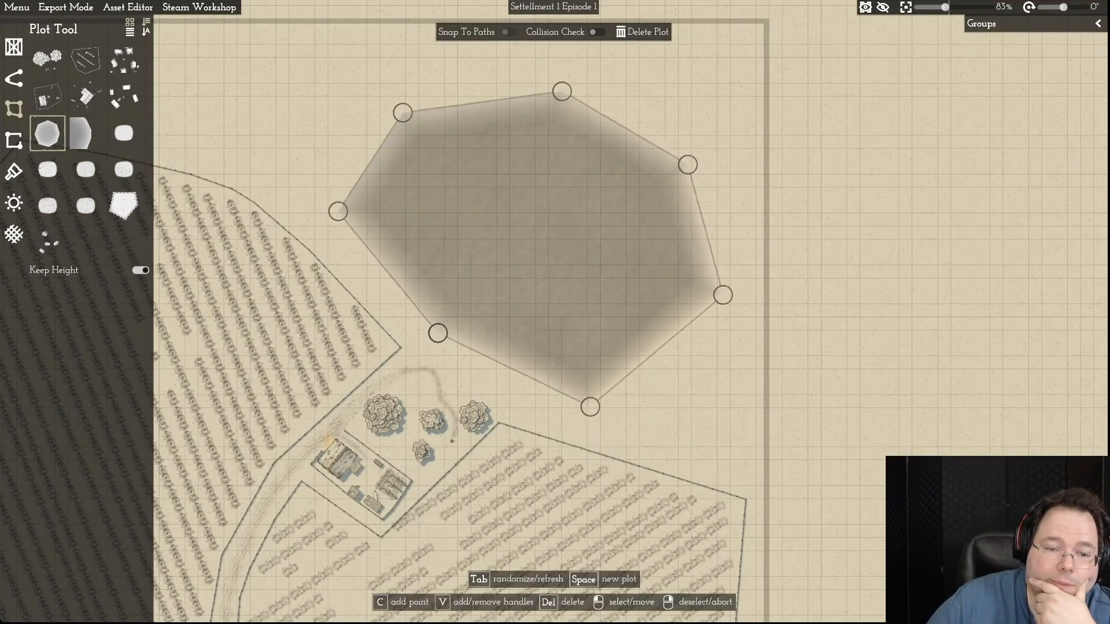
pyautogui.click(482, 333)
pyautogui.moveTo(456, 347); pyautogui.dragTo(475, 364)
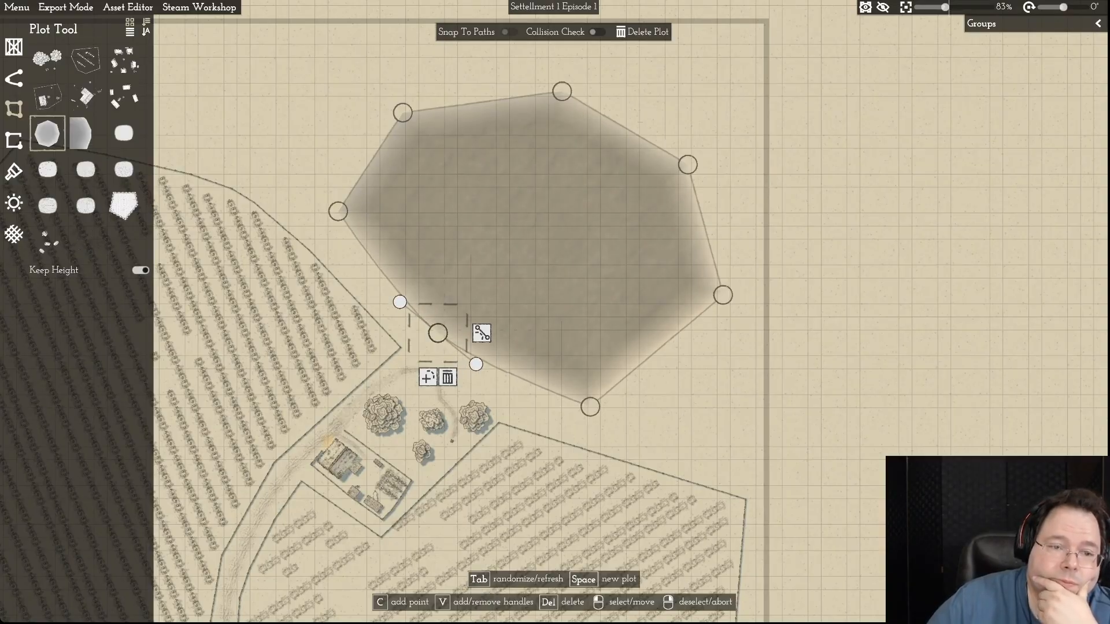
pyautogui.click(338, 212)
pyautogui.click(382, 212)
pyautogui.moveTo(338, 189); pyautogui.dragTo(341, 164)
# - Add curve handles to the lake's northwestern and northern corners and stretch them to round the upper shoreline
pyautogui.click(403, 113)
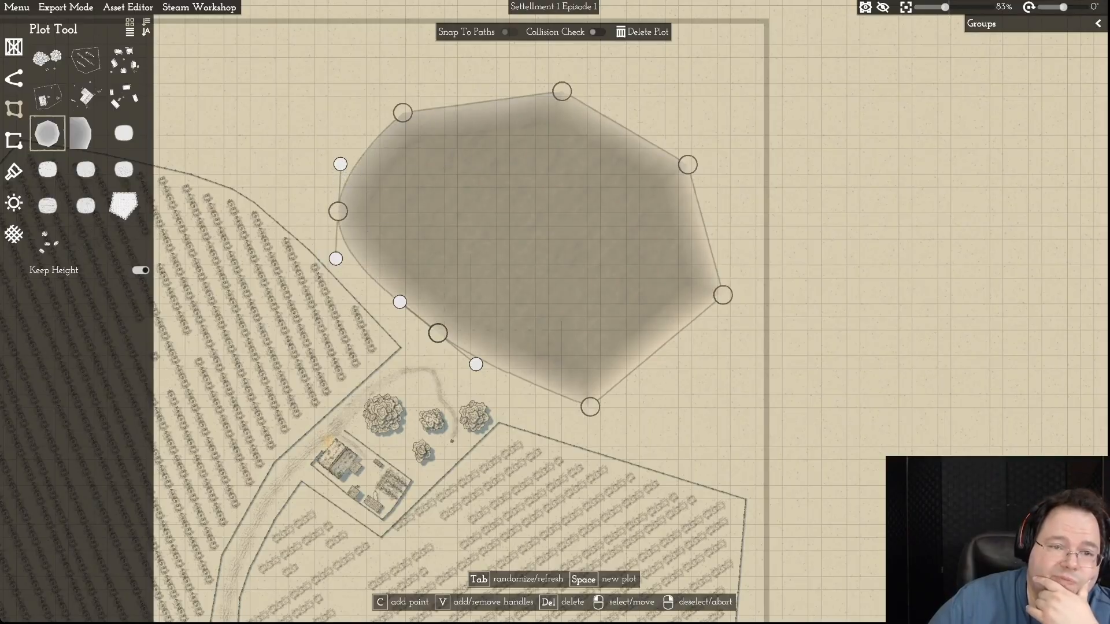
pyautogui.click(447, 113)
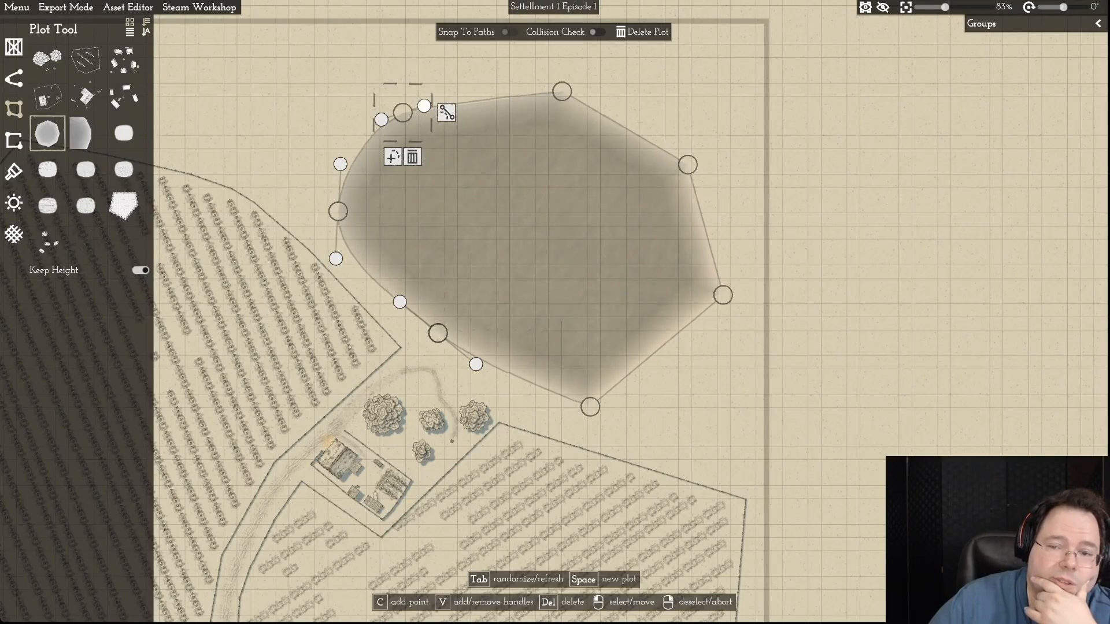
pyautogui.moveTo(424, 106); pyautogui.dragTo(439, 89)
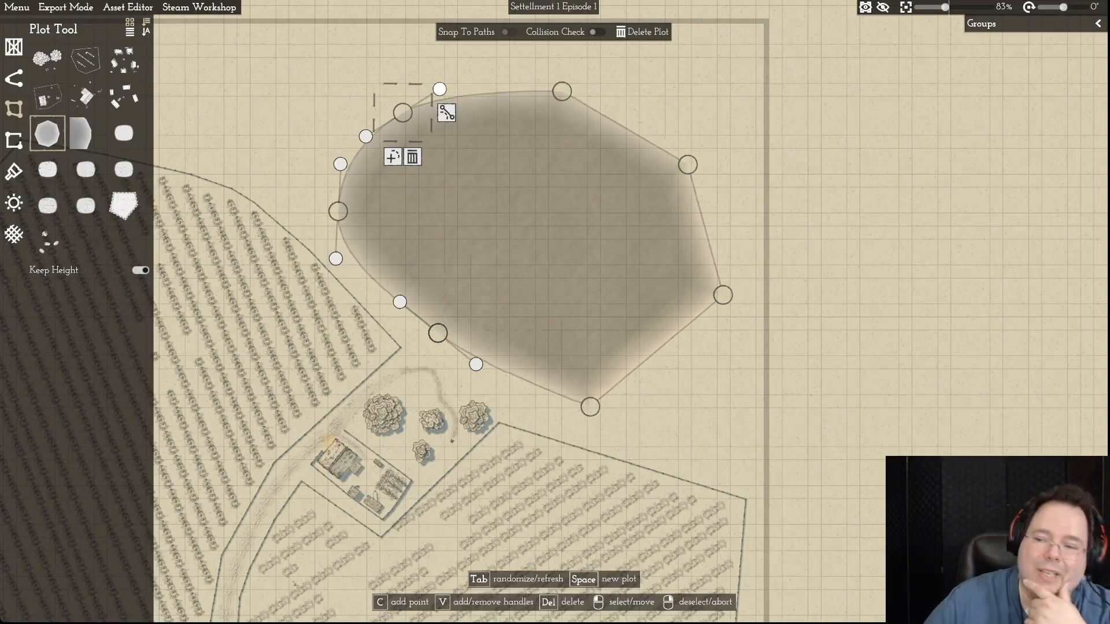
pyautogui.press('d')
pyautogui.click(472, 91)
pyautogui.click(516, 91)
pyautogui.moveTo(493, 98); pyautogui.dragTo(518, 98)
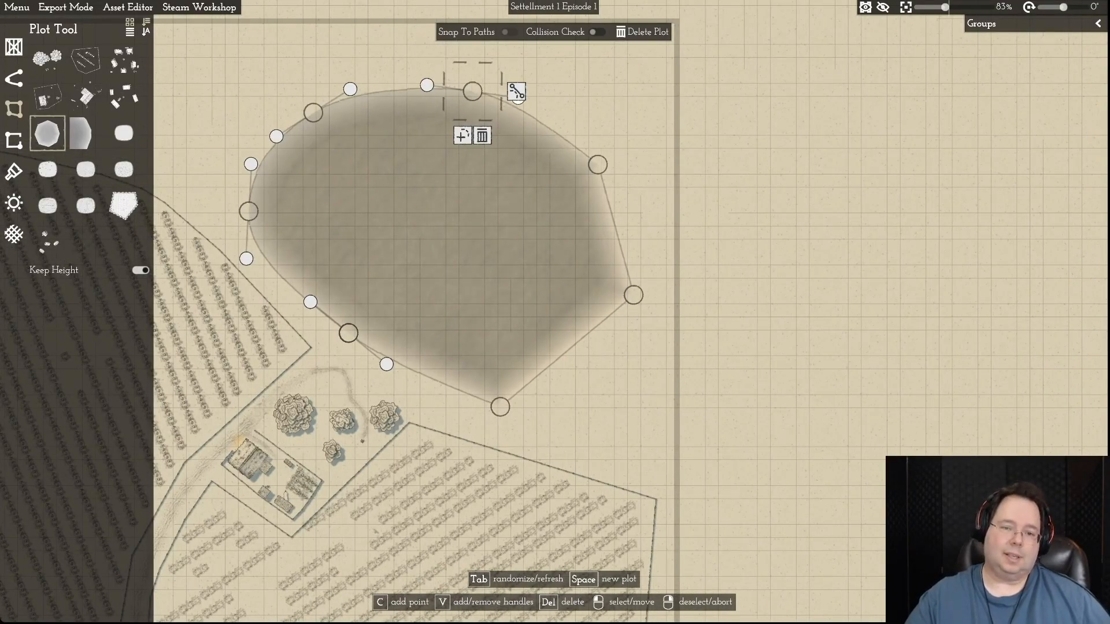
# - Round the lake's eastern shoreline by adding curve handles to its northeastern and eastern corners and extending them along the outline
pyautogui.click(597, 164)
pyautogui.press('d')
pyautogui.click(513, 165)
pyautogui.moveTo(481, 184); pyautogui.dragTo(502, 194)
pyautogui.click(474, 159)
pyautogui.press('s')
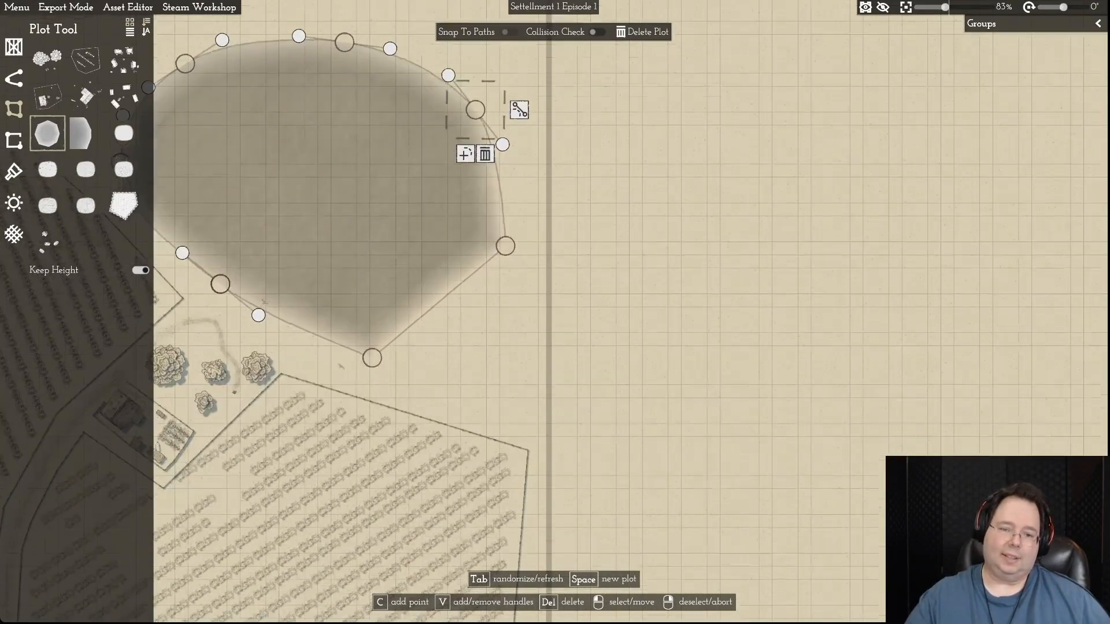
pyautogui.click(505, 244)
pyautogui.click(549, 244)
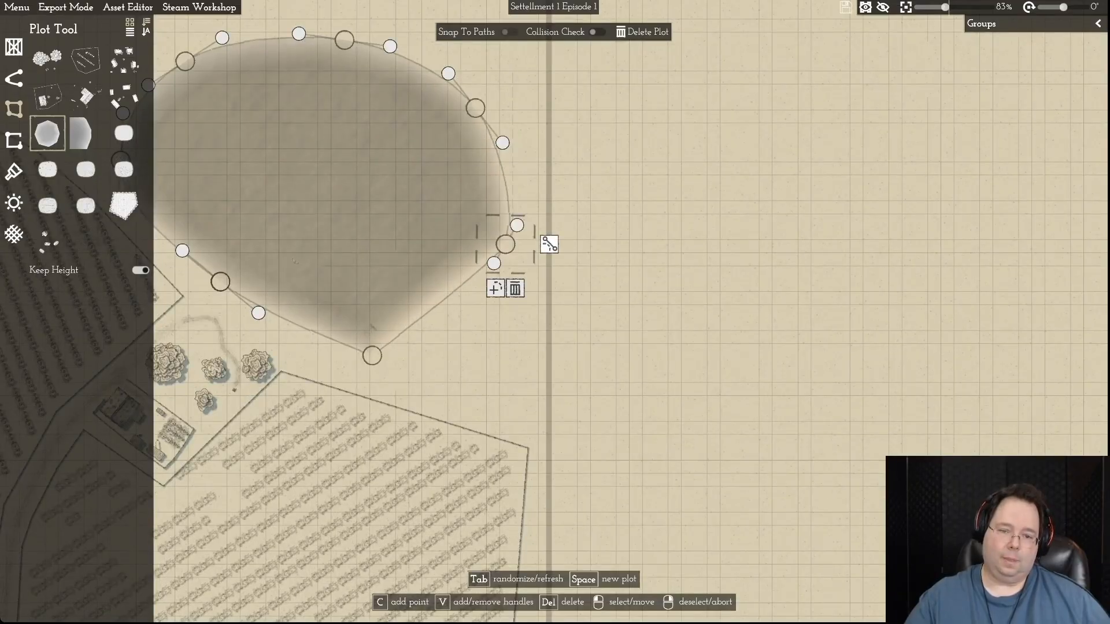
pyautogui.moveTo(517, 225); pyautogui.dragTo(535, 192)
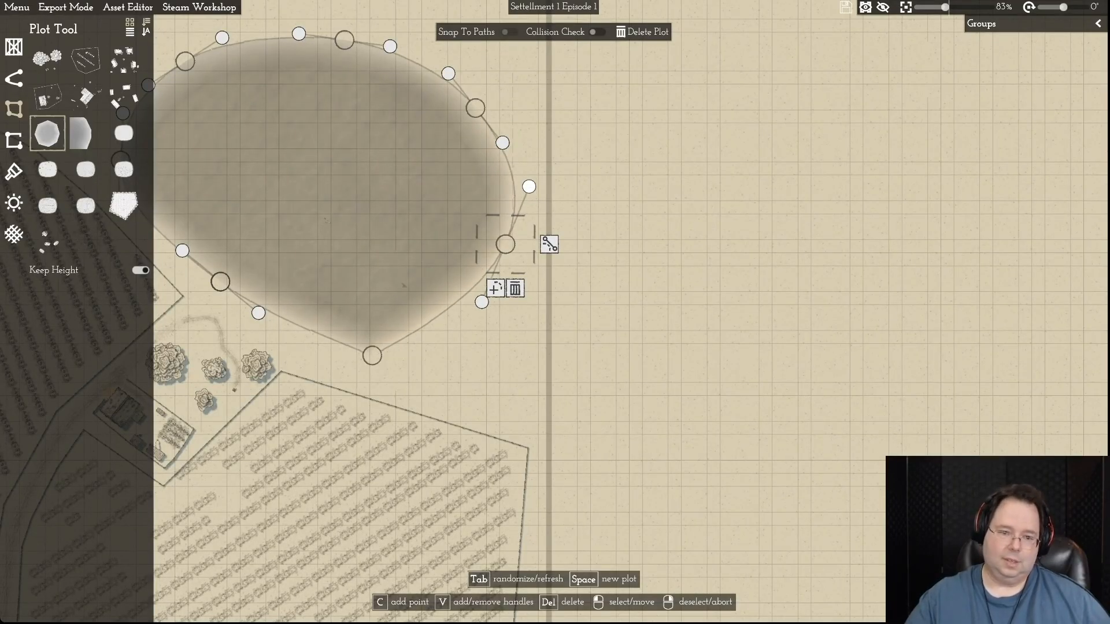
# - Add curve handles to the lake's southernmost corner and stretch them nearly horizontally to round off the tip
pyautogui.press('a')
pyautogui.click(454, 356)
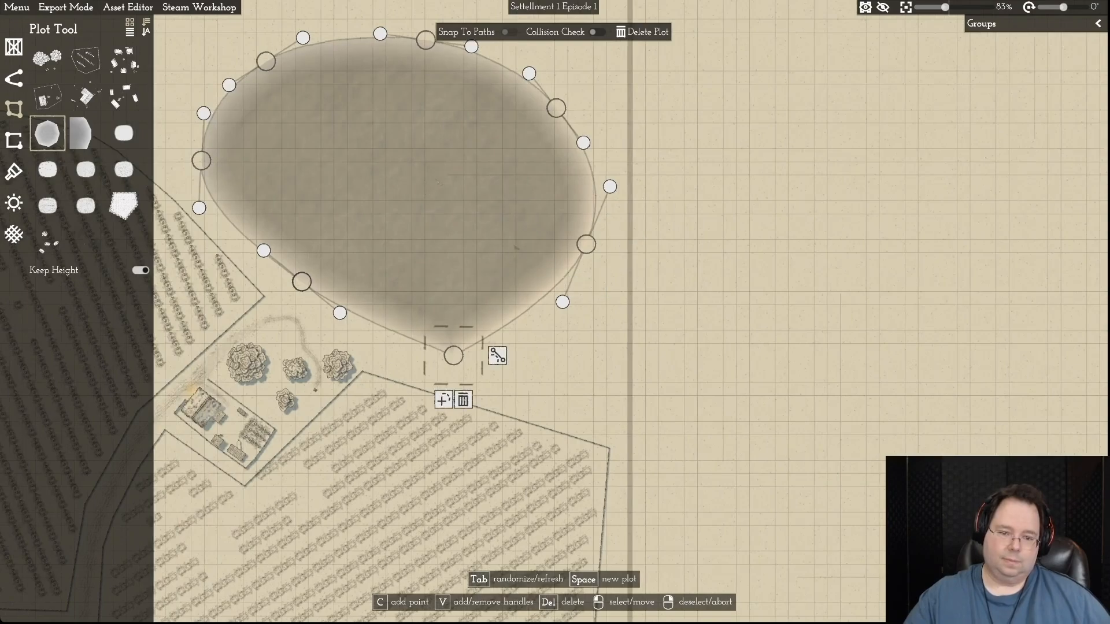
pyautogui.click(497, 355)
pyautogui.moveTo(476, 355); pyautogui.dragTo(520, 349)
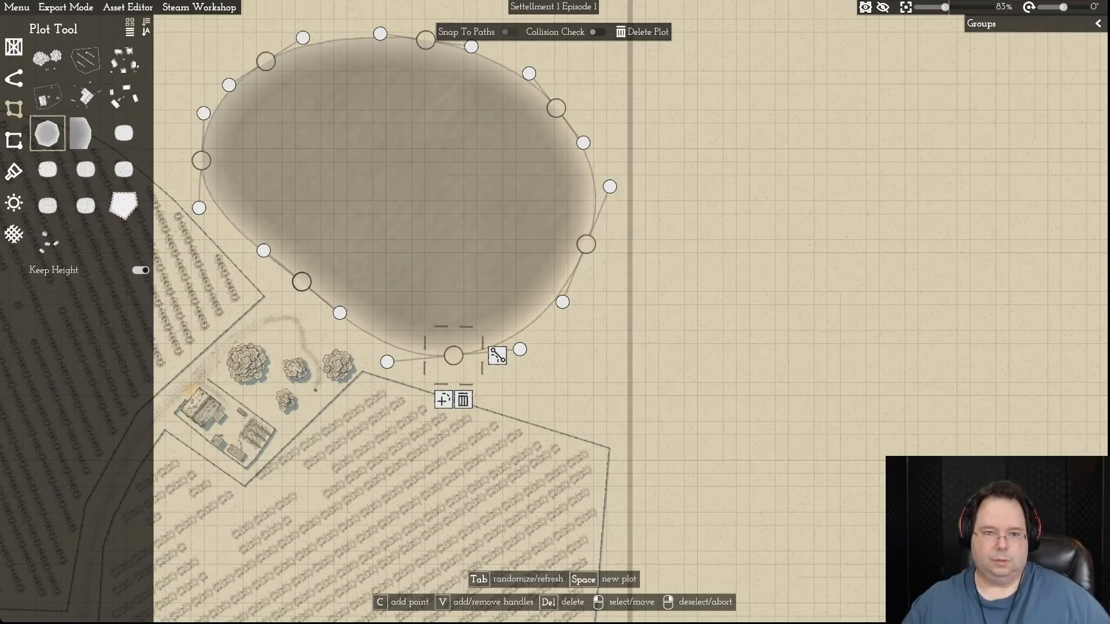
# - Refine the lake's outline by shifting the northwestern and southwestern corners slightly outward and tilting the southern corner's curve handles
pyautogui.press('w')
pyautogui.press('a')
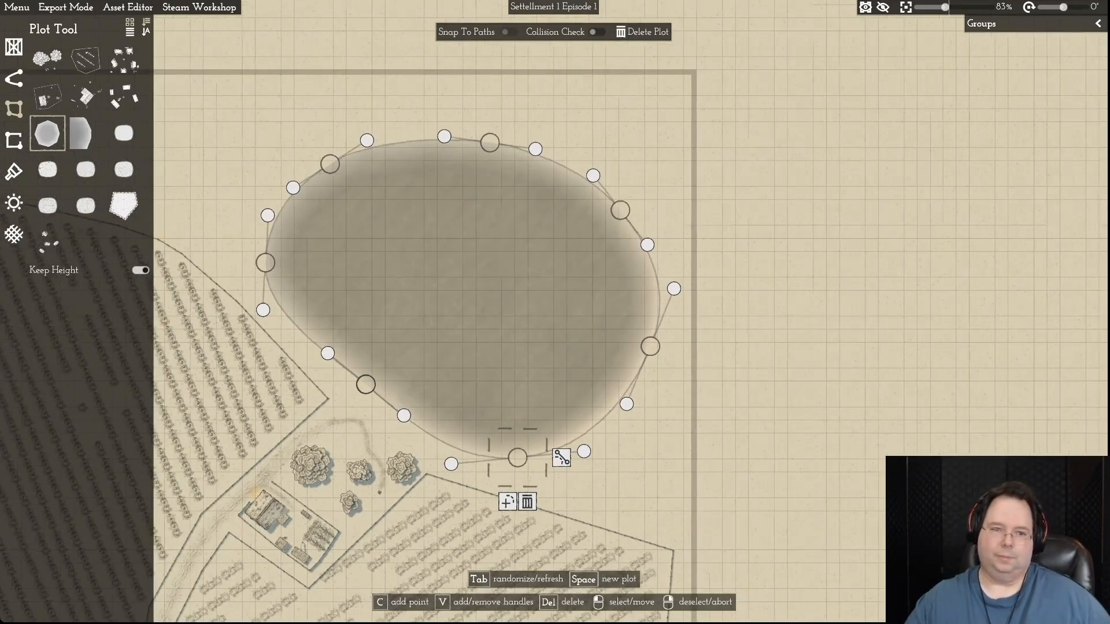
pyautogui.moveTo(330, 164); pyautogui.dragTo(383, 131)
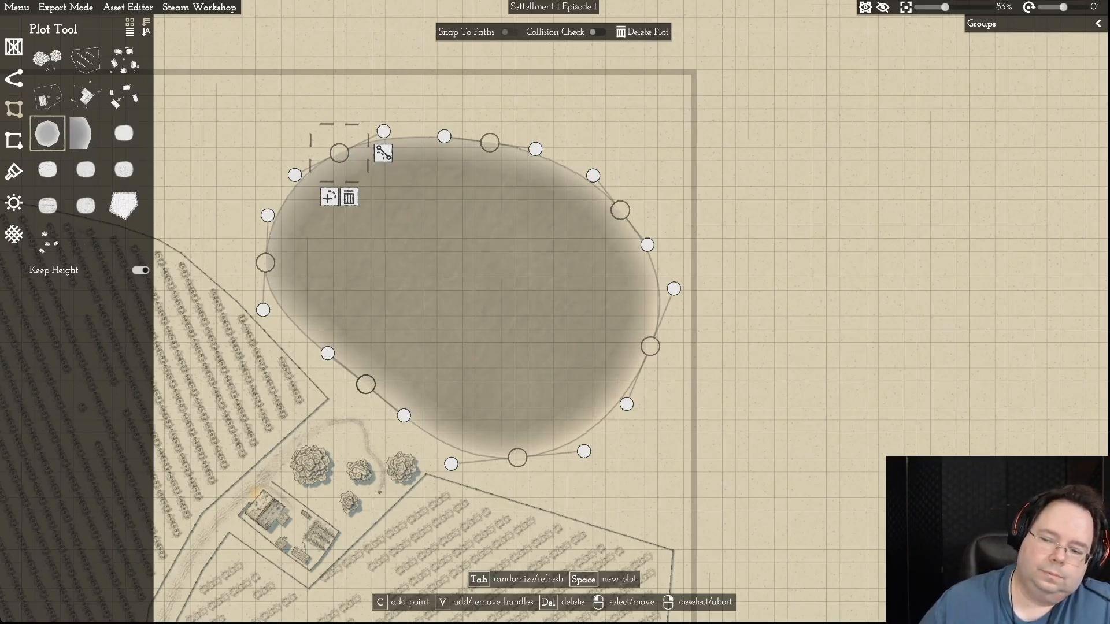
pyautogui.moveTo(584, 451); pyautogui.dragTo(586, 462)
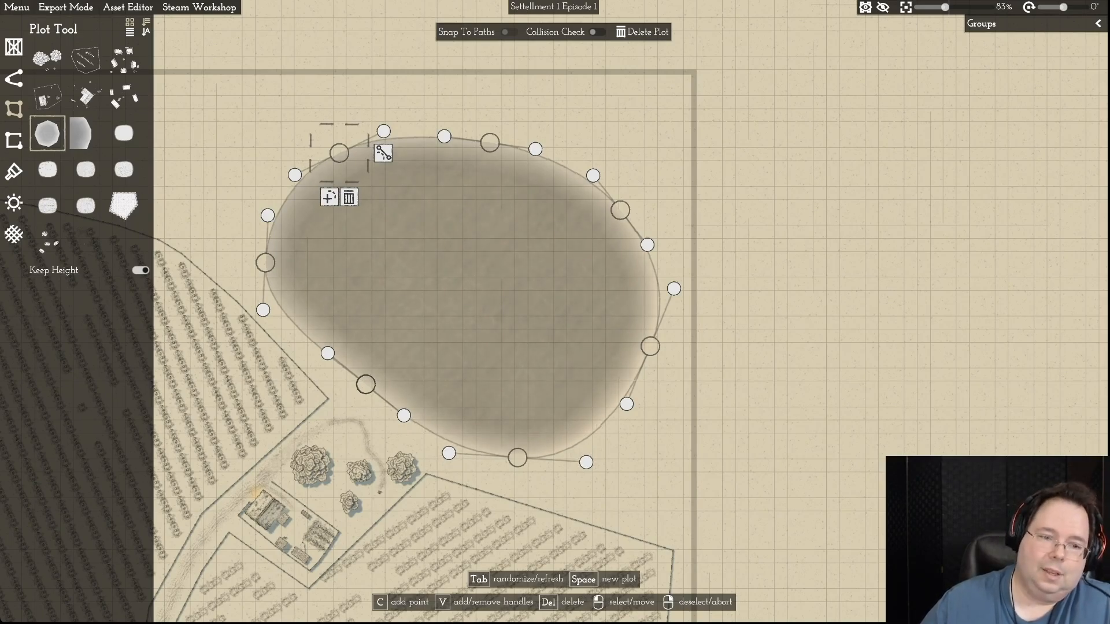
pyautogui.moveTo(365, 384); pyautogui.dragTo(359, 391)
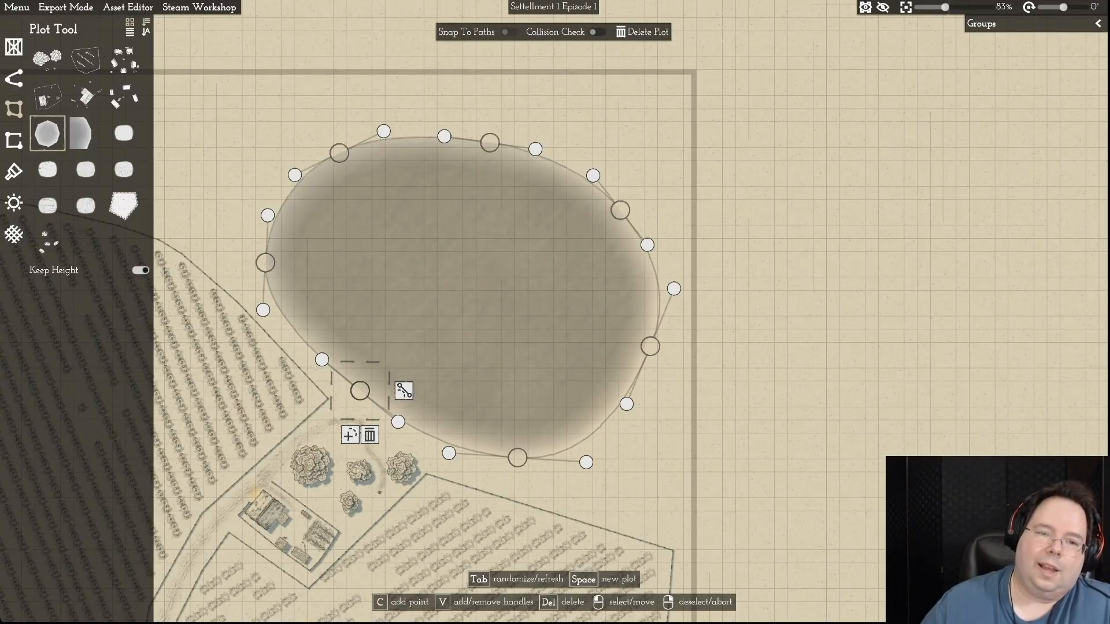
# - Examine the lake's shoreline against the nearby farmstead, trees and crop fields, and deselect the lake plot
pyautogui.scroll(-5, 647, 457)
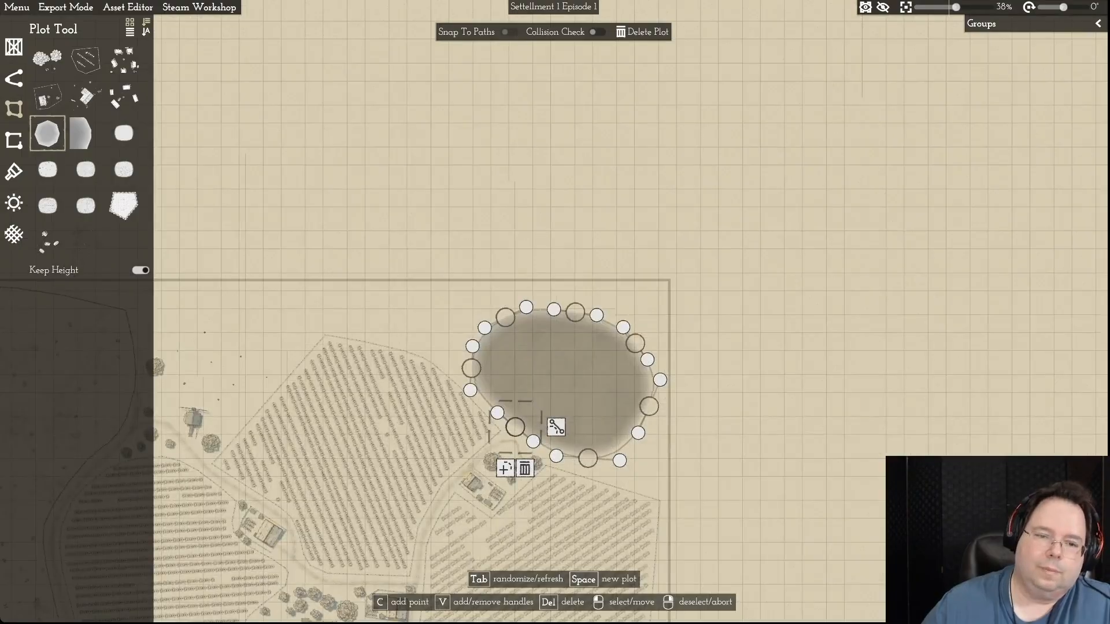
pyautogui.scroll(5, 648, 457)
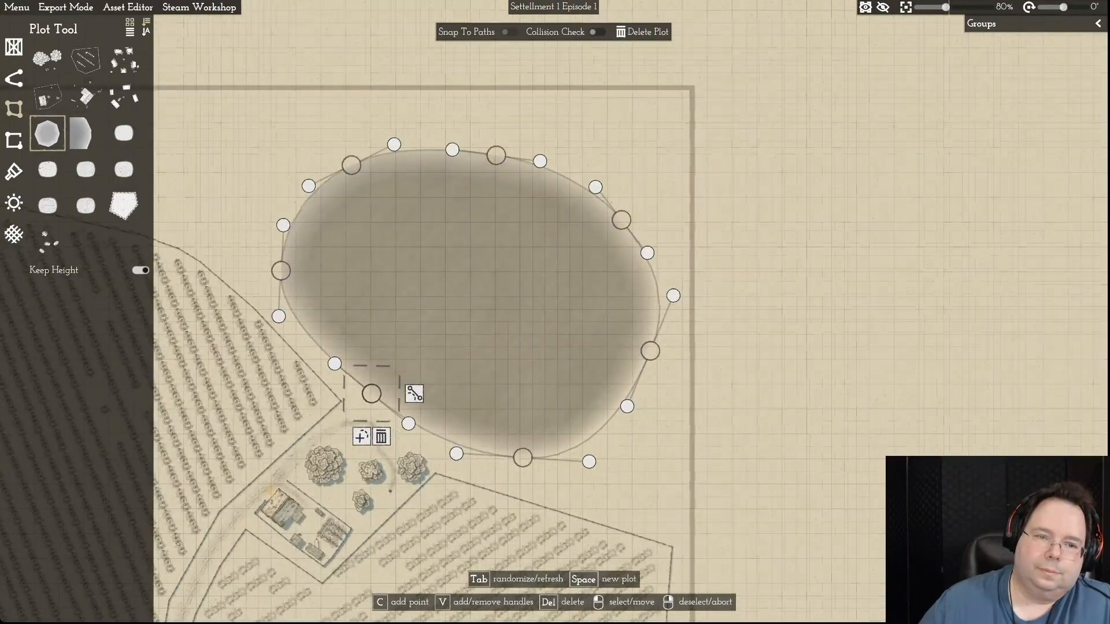
pyautogui.scroll(4, 648, 458)
pyautogui.scroll(-3, 647, 458)
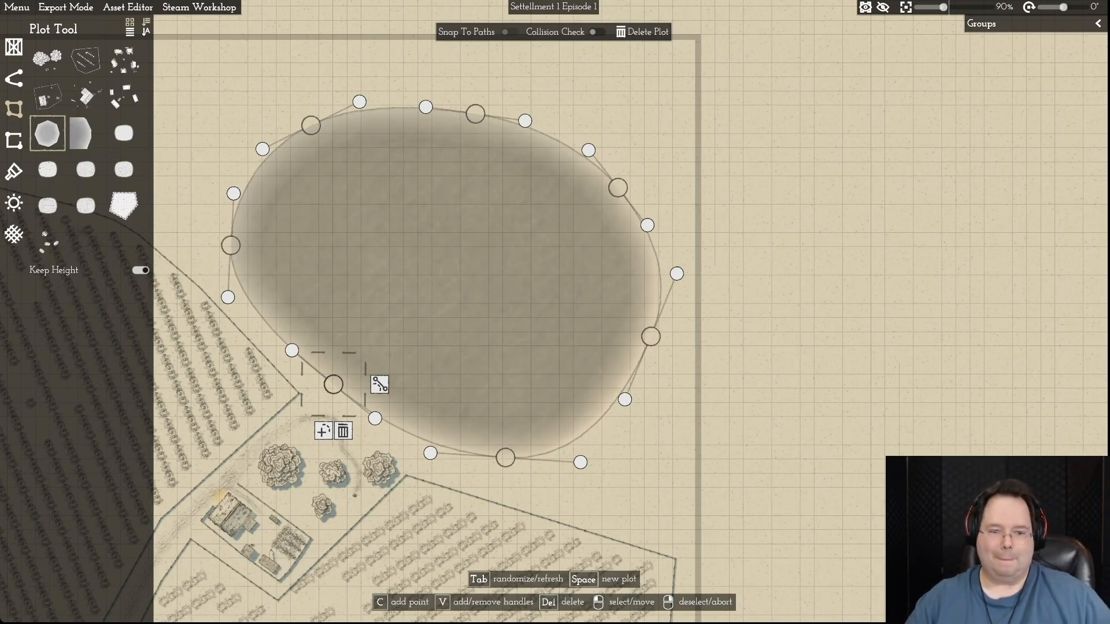
pyautogui.press('a')
pyautogui.press('s')
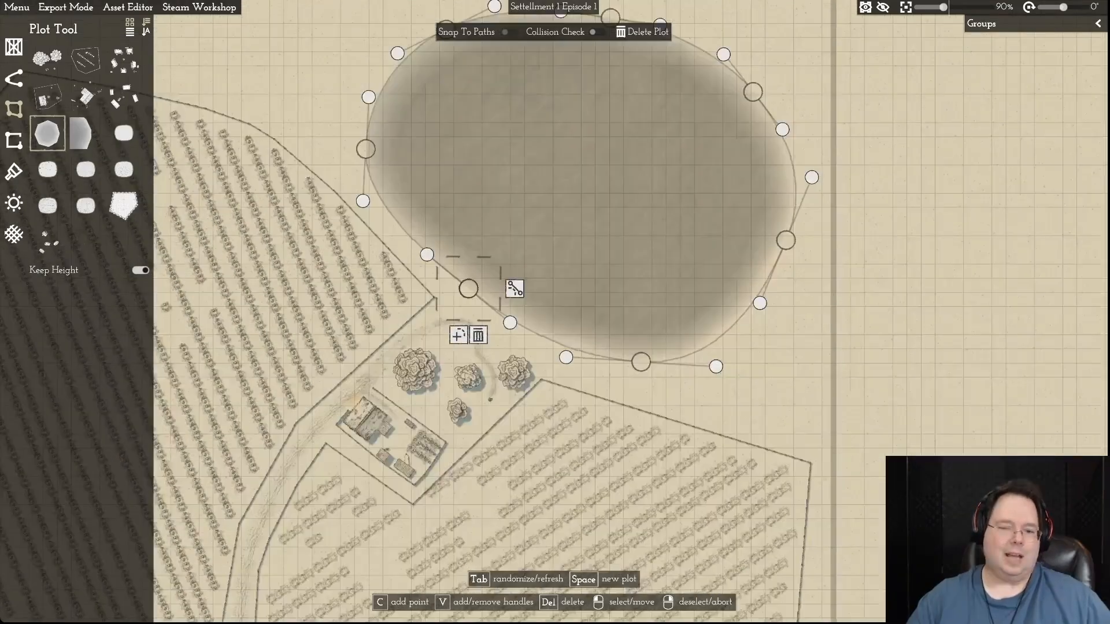
pyautogui.press('w')
pyautogui.scroll(5, 636, 469)
pyautogui.scroll(-4, 636, 470)
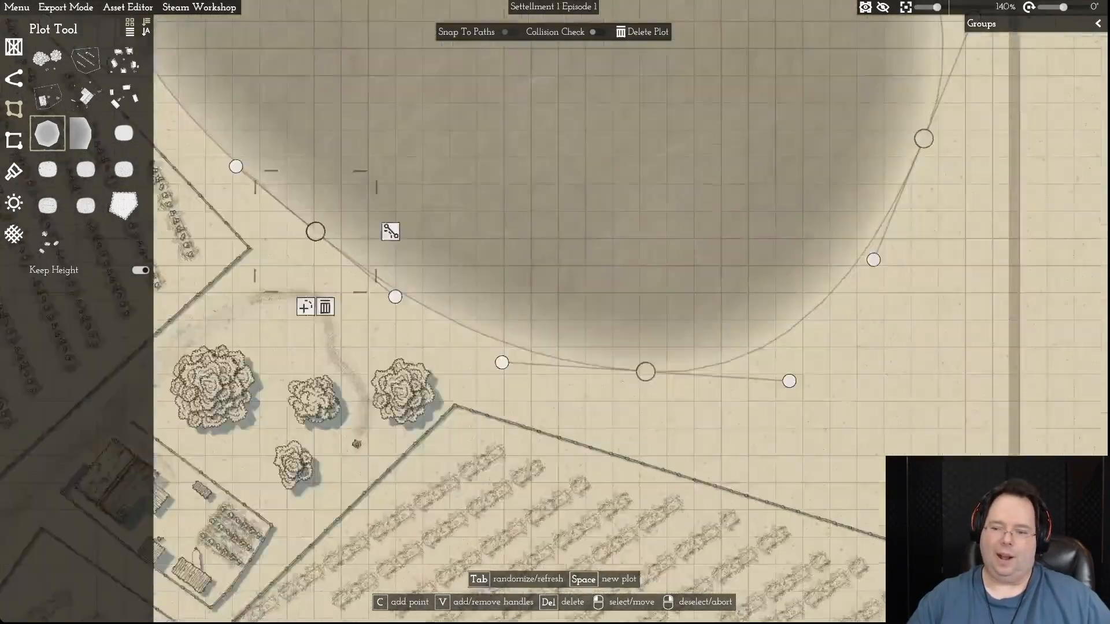
pyautogui.press('a')
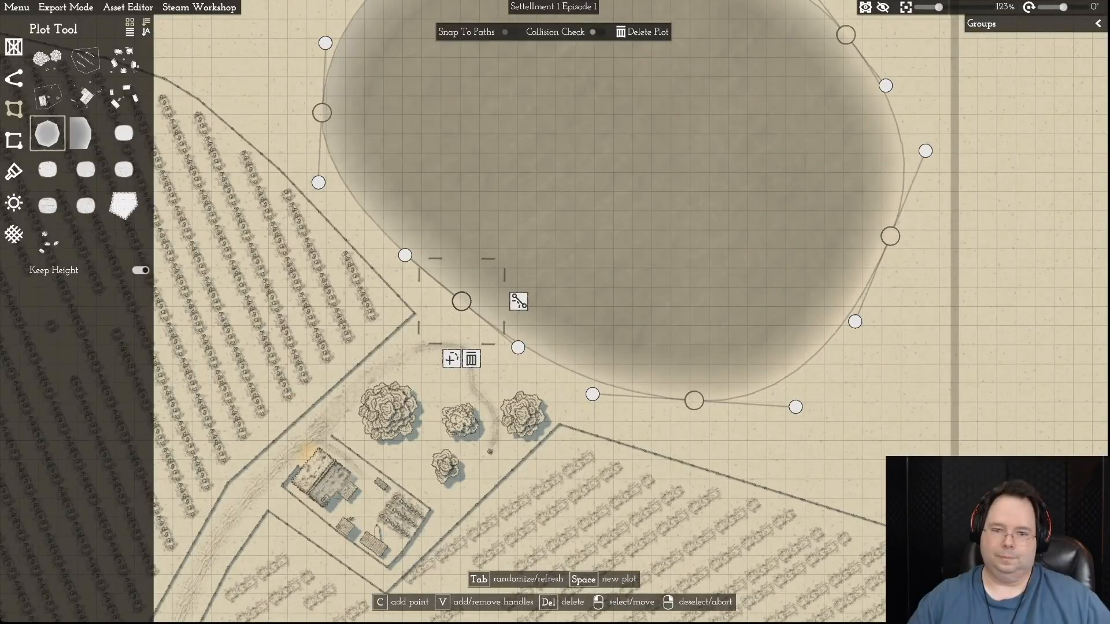
pyautogui.press('w')
pyautogui.press('a')
pyautogui.press('w')
pyautogui.press('w')
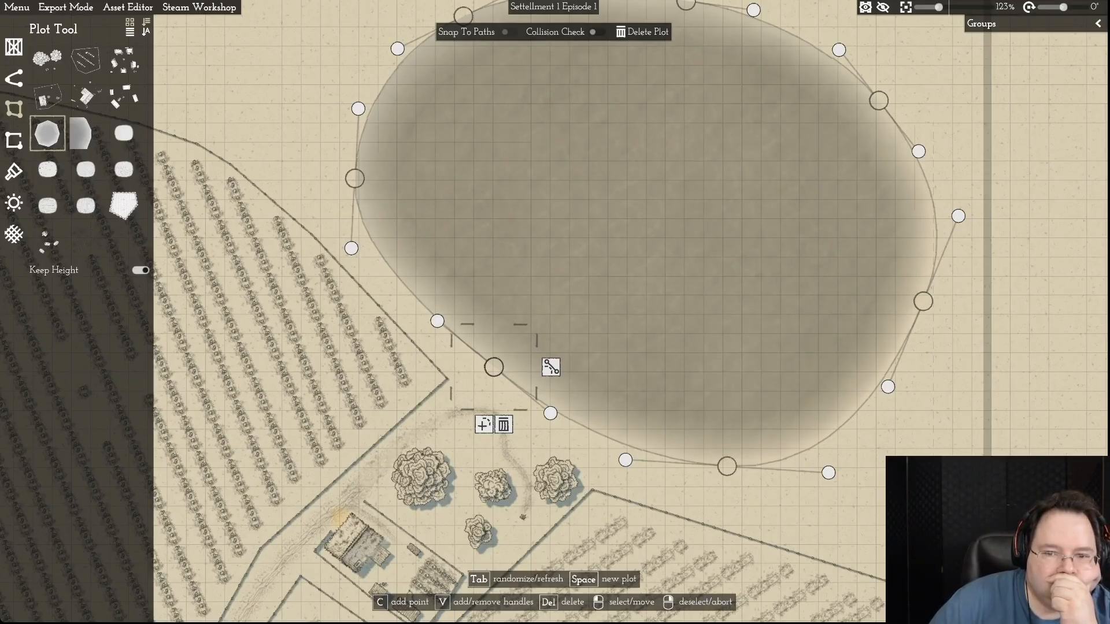
pyautogui.scroll(-8, 913, 444)
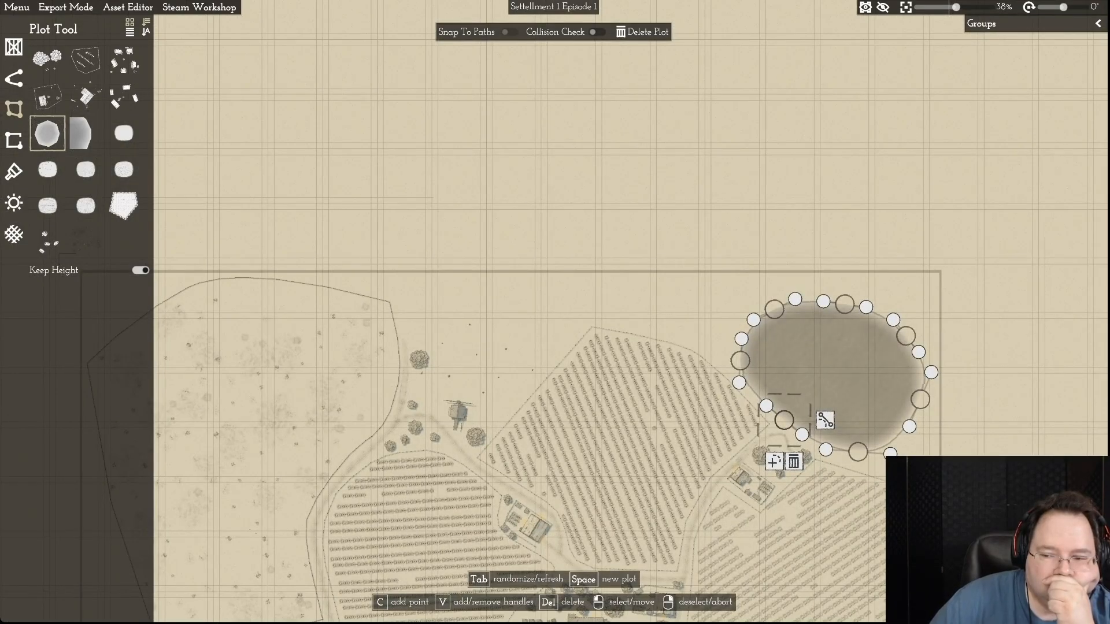
pyautogui.scroll(4, 918, 446)
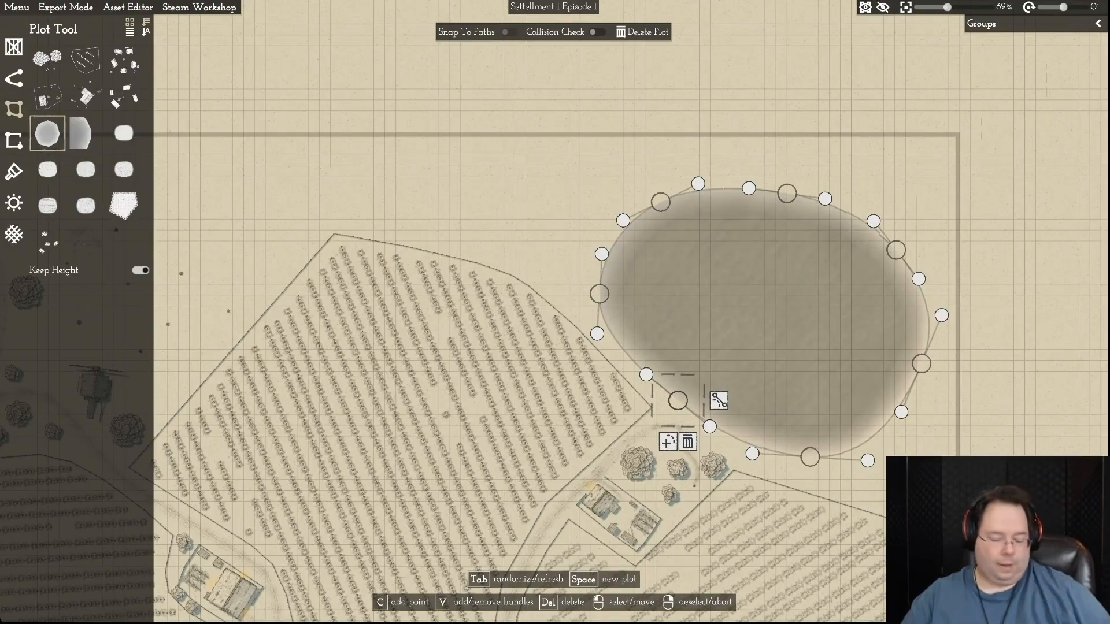
pyautogui.press('s')
pyautogui.press('s')
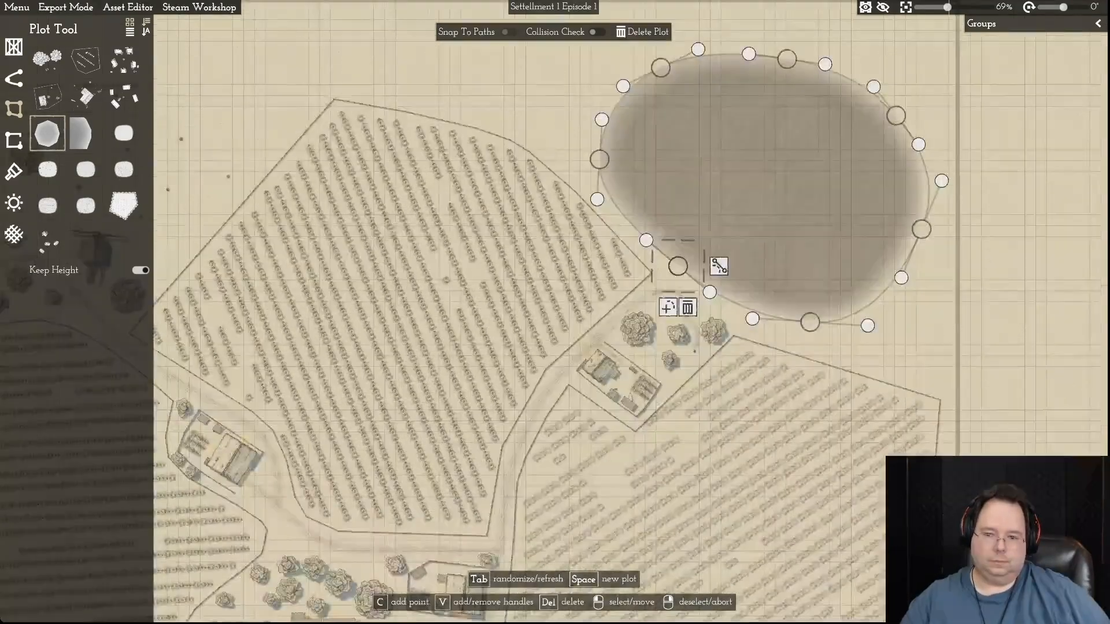
pyautogui.press('d')
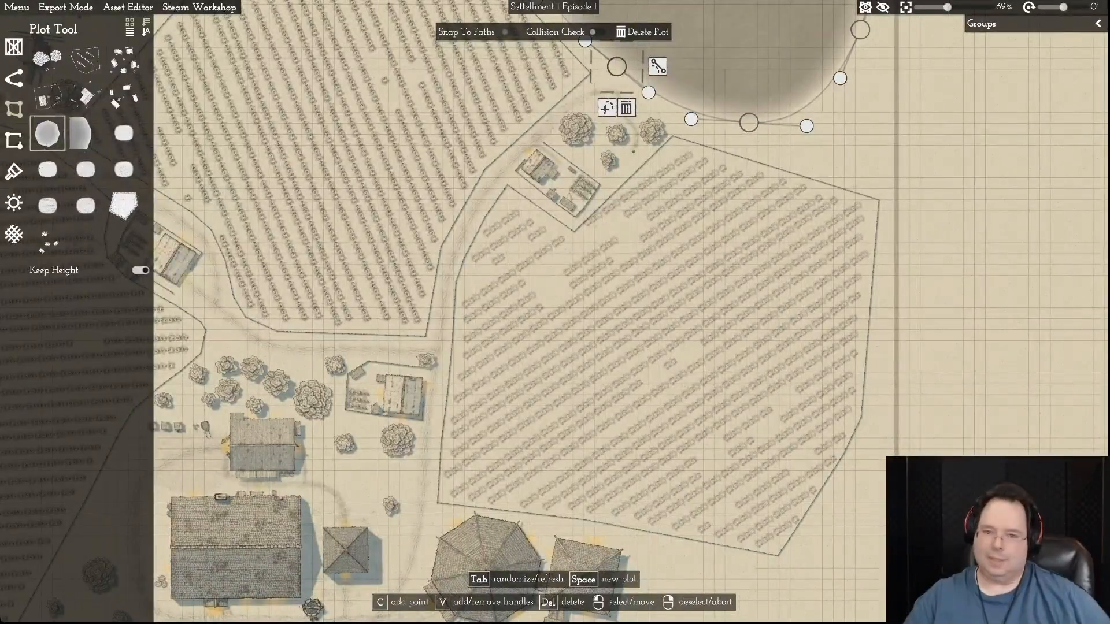
pyautogui.press('w')
pyautogui.scroll(4, 835, 263)
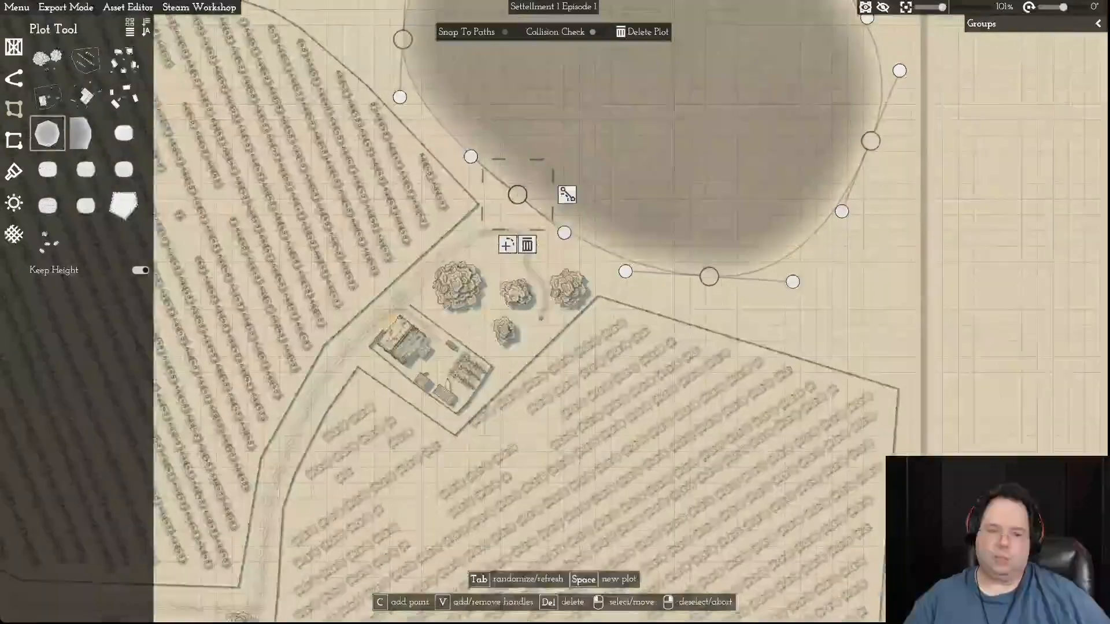
pyautogui.scroll(2, 840, 267)
pyautogui.press('a')
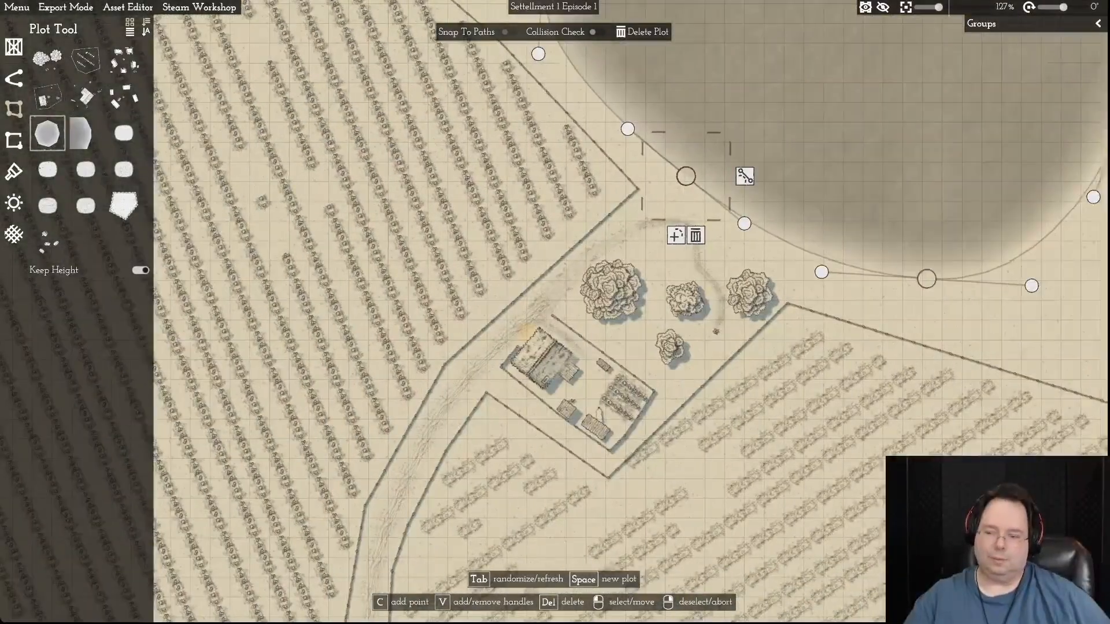
pyautogui.press('Escape')
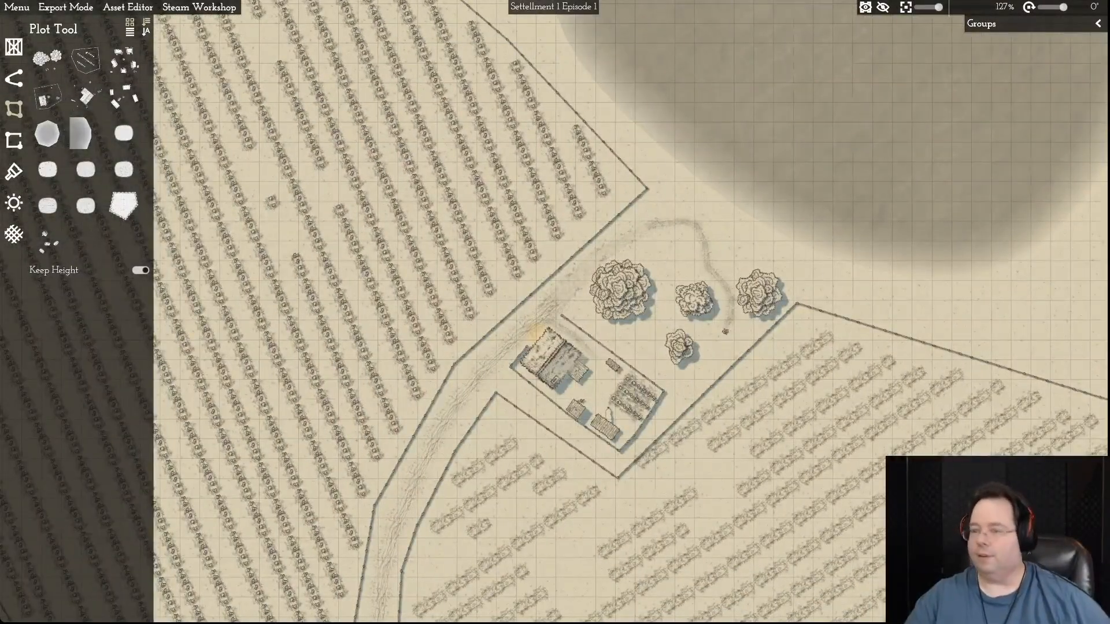
# - Examine the deselected lake's overall shape and position within the map's northeastern corner
pyautogui.scroll(-5, 902, 300)
pyautogui.scroll(1, 902, 301)
pyautogui.press('d')
pyautogui.press('w')
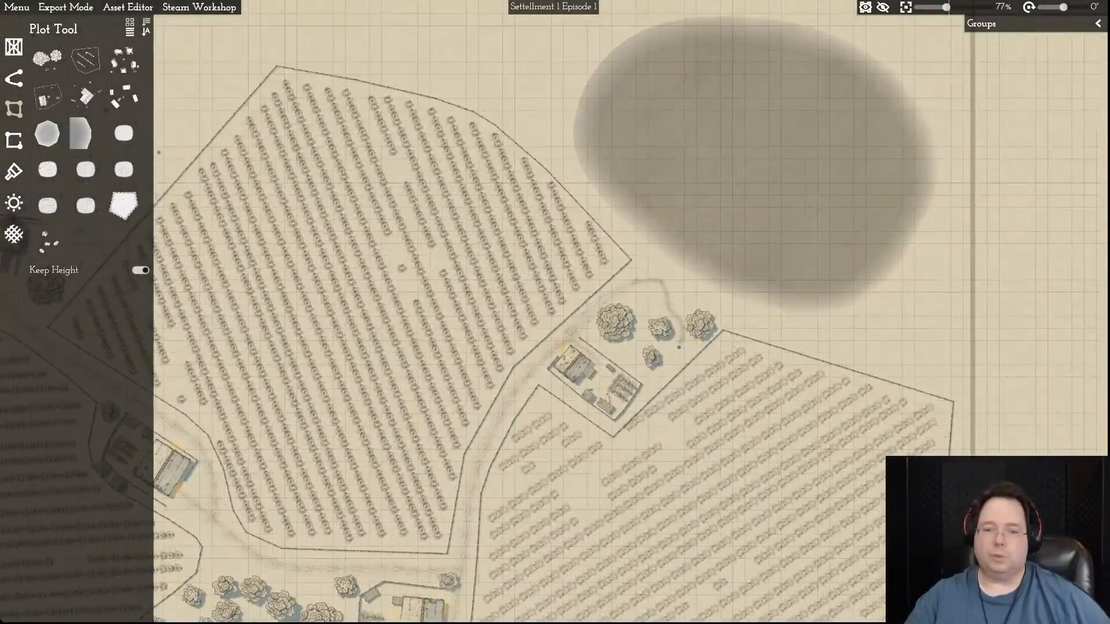
pyautogui.press('d')
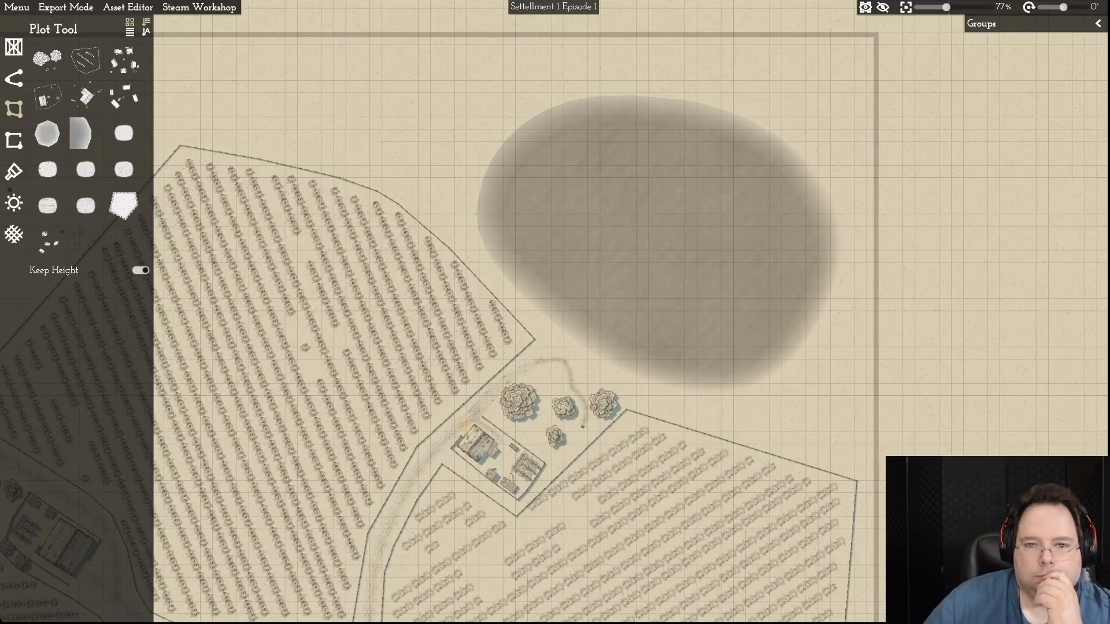
pyautogui.scroll(5, 593, 311)
pyautogui.scroll(-8, 594, 311)
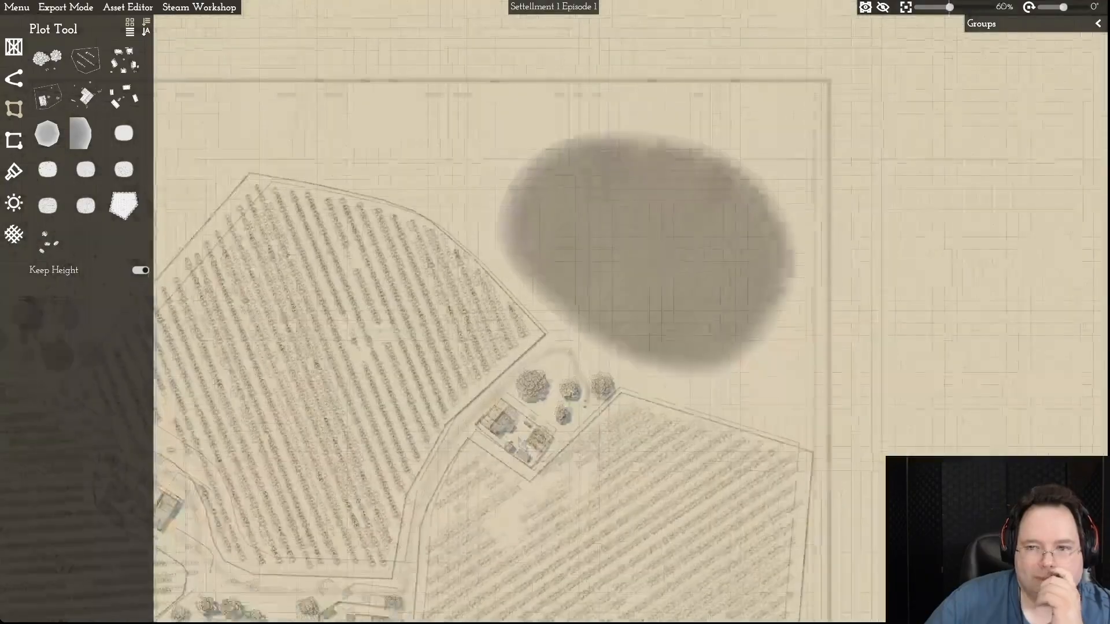
pyautogui.scroll(-2, 578, 310)
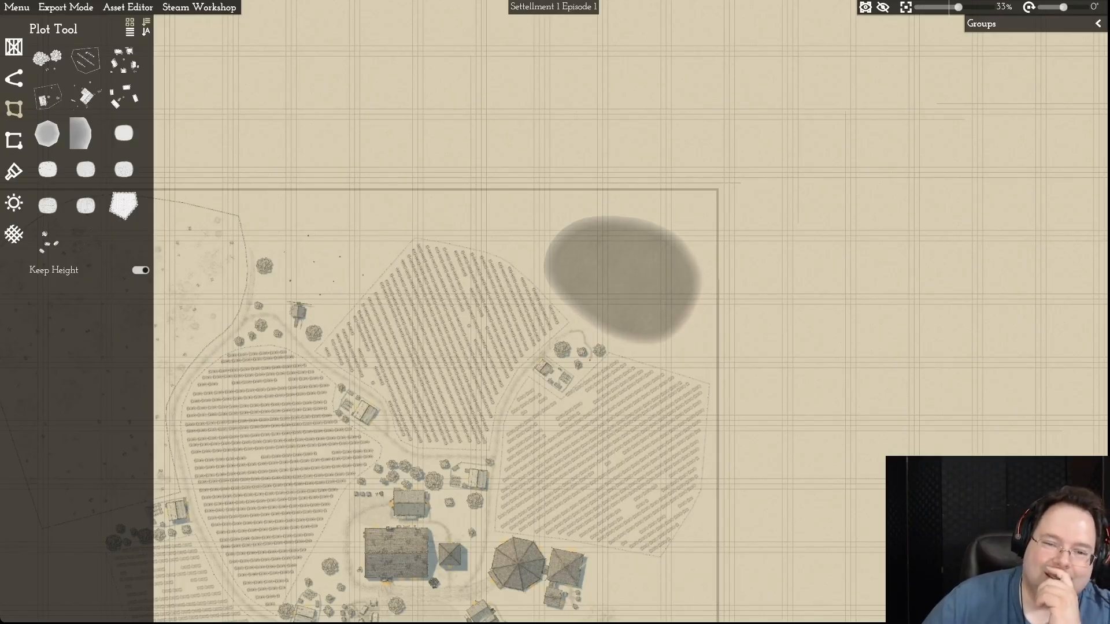
# - Pull the lake's southern and eastern corners slightly inward and tighten their curve handles
pyautogui.scroll(6, 632, 304)
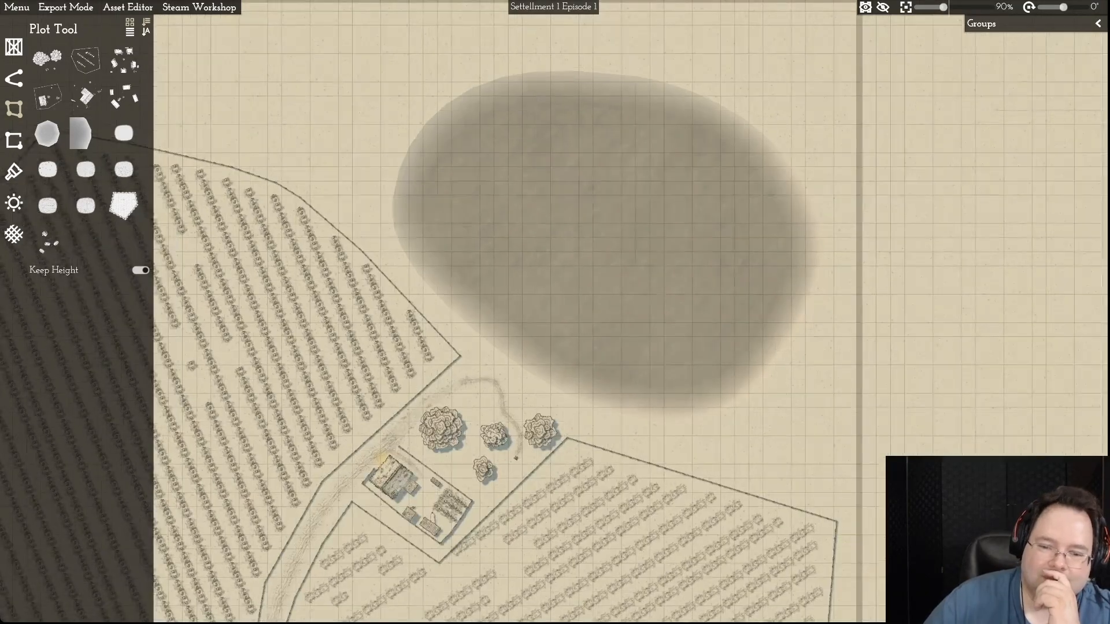
pyautogui.click(630, 291)
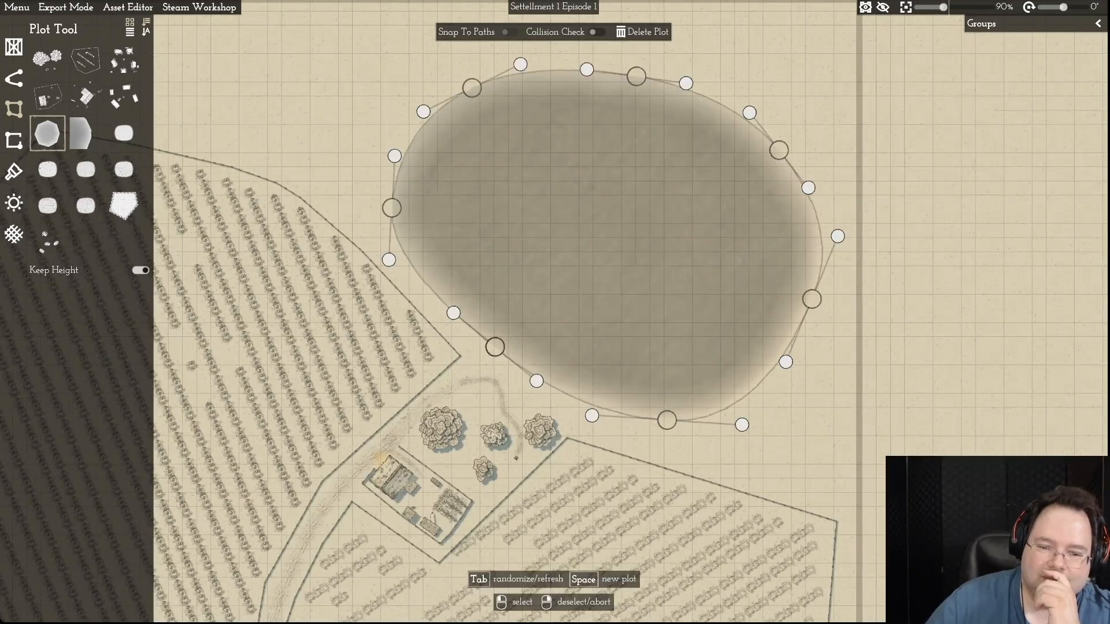
pyautogui.moveTo(667, 420); pyautogui.dragTo(666, 410)
pyautogui.moveTo(741, 415); pyautogui.dragTo(726, 408)
pyautogui.moveTo(811, 299); pyautogui.dragTo(778, 297)
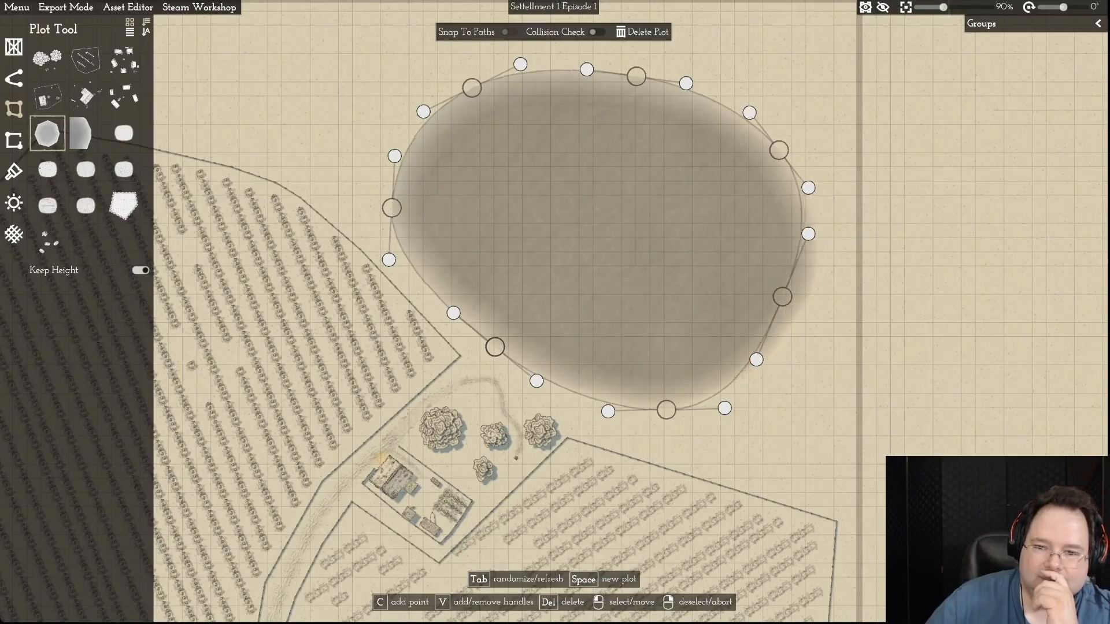
pyautogui.moveTo(805, 234); pyautogui.dragTo(790, 256)
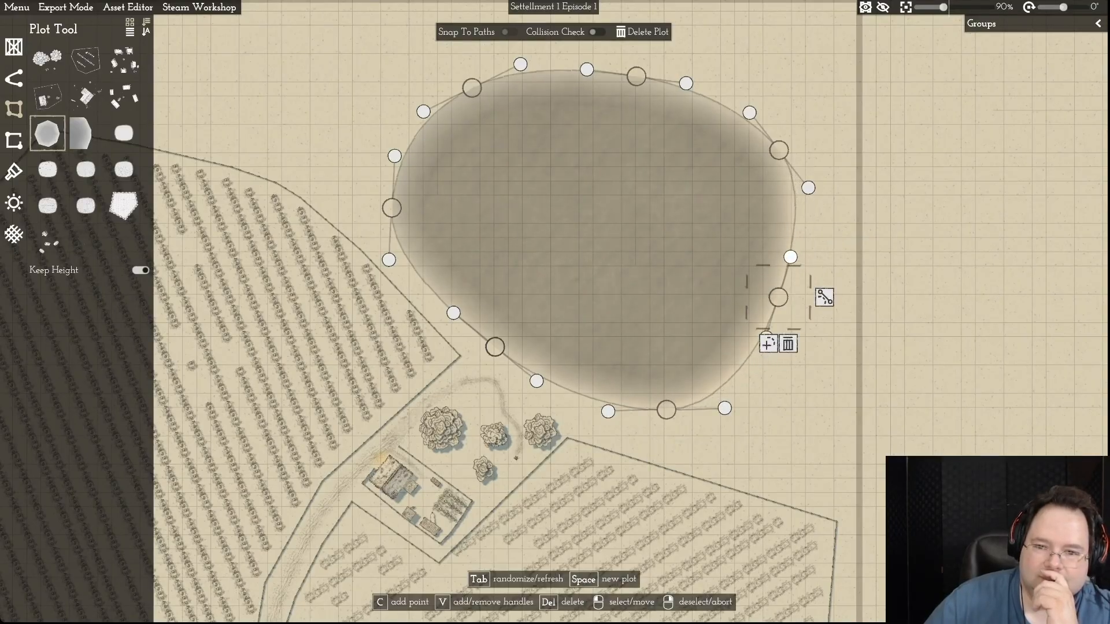
# - Move the lake's northeastern, northern and northwestern corners inward and shorten the western corner's curve handles
pyautogui.moveTo(779, 150); pyautogui.dragTo(742, 178)
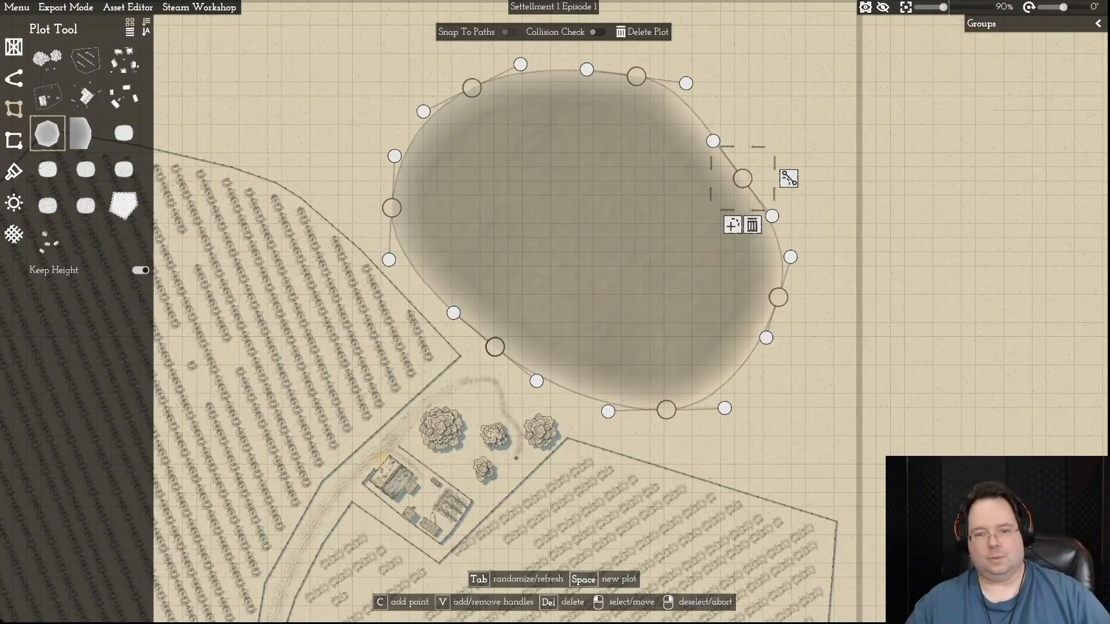
pyautogui.press('w')
pyautogui.moveTo(635, 207); pyautogui.dragTo(650, 236)
pyautogui.moveTo(473, 219); pyautogui.dragTo(482, 235)
pyautogui.scroll(1, 482, 236)
pyautogui.moveTo(536, 208); pyautogui.dragTo(519, 218)
pyautogui.press('s')
pyautogui.moveTo(386, 189); pyautogui.dragTo(387, 193)
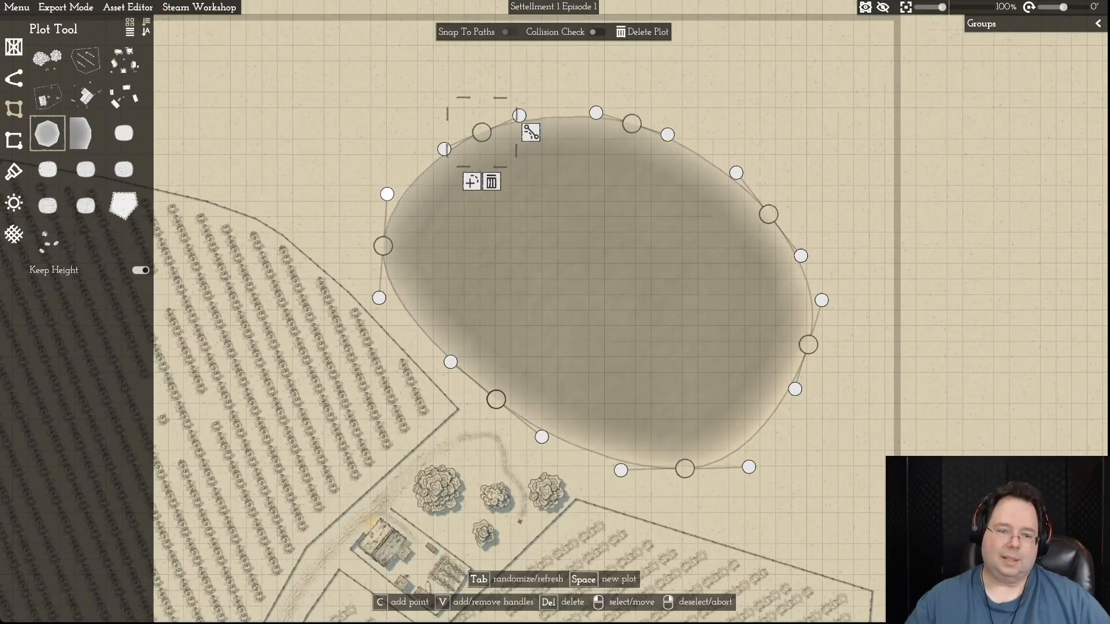
# - Shift the lake's western, northwestern and northeastern corners further inward and adjust the northeastern corner's curve handles
pyautogui.moveTo(383, 245); pyautogui.dragTo(409, 249)
pyautogui.scroll(1, 409, 250)
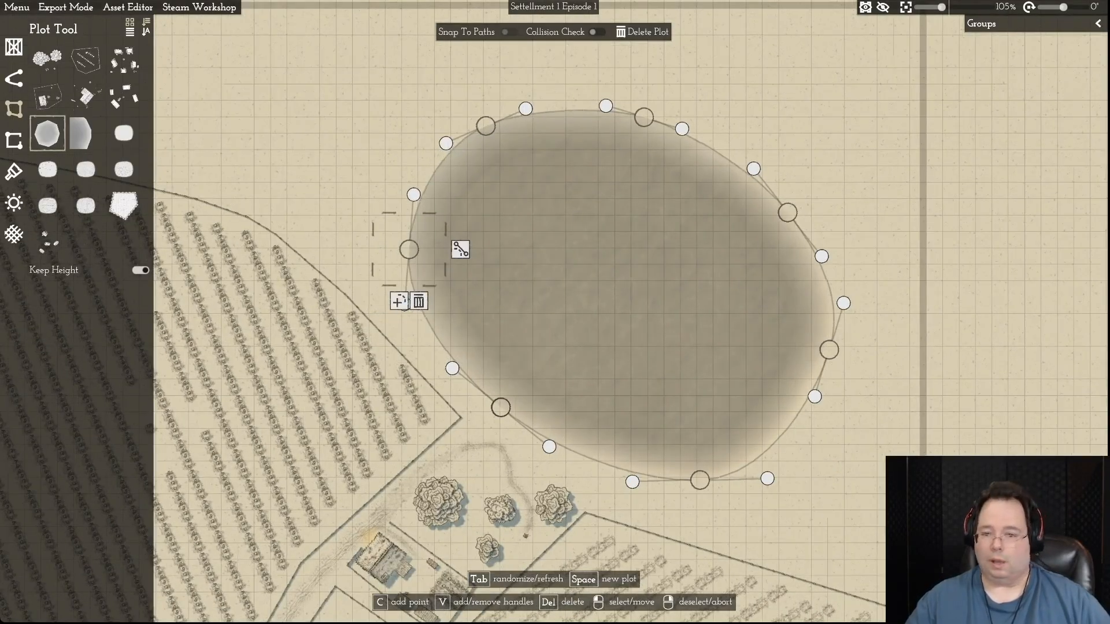
pyautogui.moveTo(486, 126)
pyautogui.mouseDown()
pyautogui.moveTo(548, 127)
pyautogui.moveTo(496, 126)
pyautogui.mouseUp()
pyautogui.press('d')
pyautogui.press('d')
pyautogui.moveTo(642, 212); pyautogui.dragTo(629, 213)
pyautogui.moveTo(663, 256); pyautogui.dragTo(661, 254)
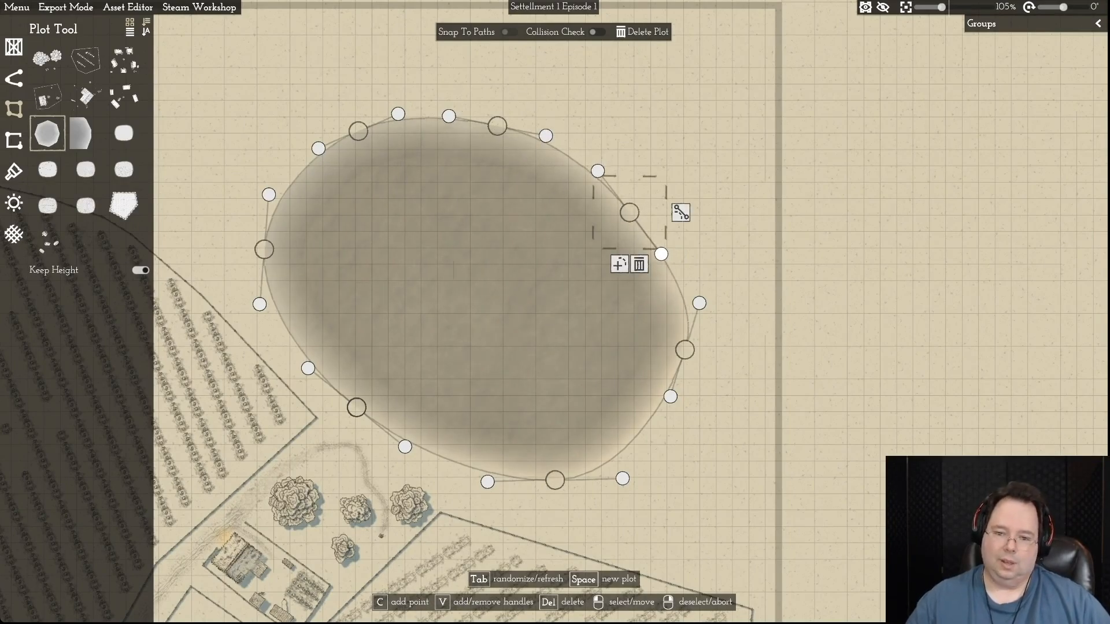
# - Straighten the eastern corner's curve handles, pull the lake's eastern and southern corners inward, and deselect the lake
pyautogui.moveTo(698, 303); pyautogui.dragTo(688, 306)
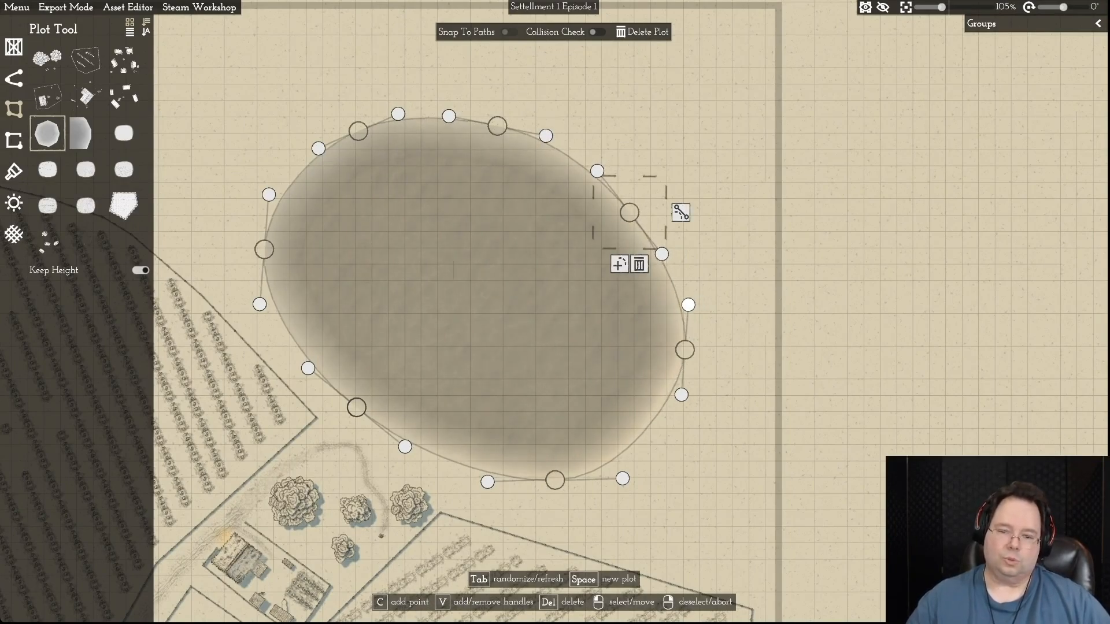
pyautogui.moveTo(684, 350); pyautogui.dragTo(669, 350)
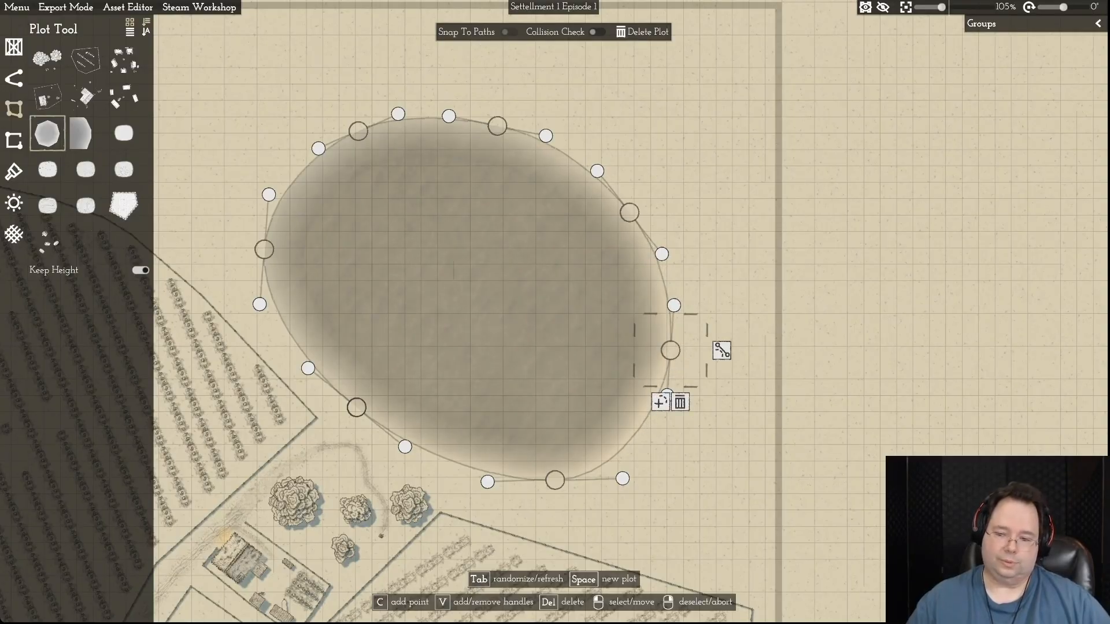
pyautogui.moveTo(623, 478); pyautogui.dragTo(620, 471)
pyautogui.moveTo(554, 480); pyautogui.dragTo(544, 467)
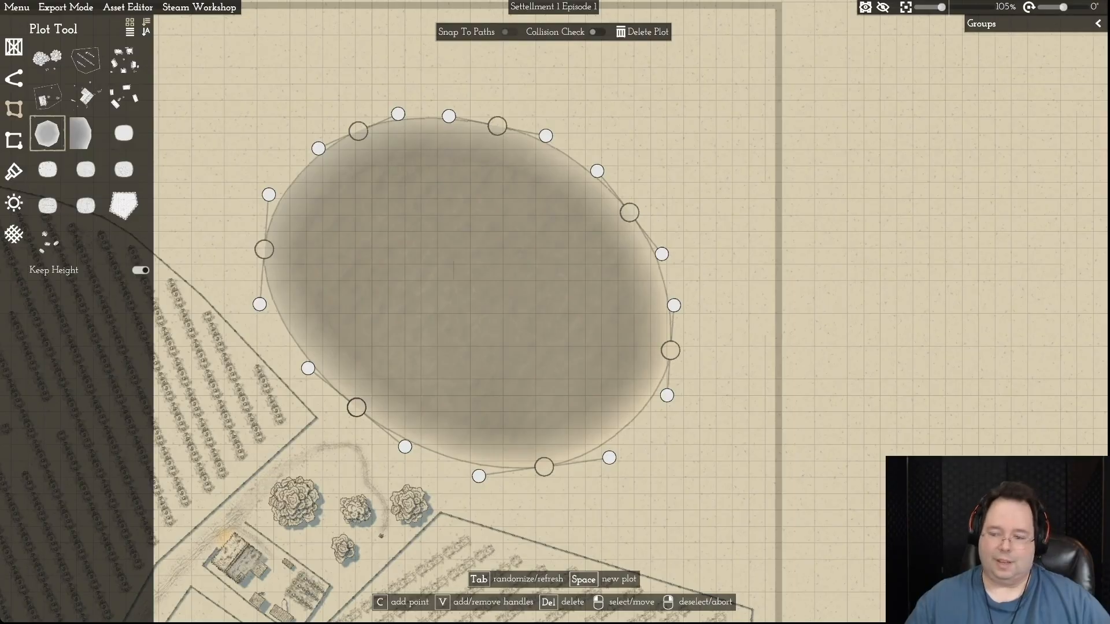
pyautogui.scroll(1, 597, 467)
pyautogui.rightClick(543, 467)
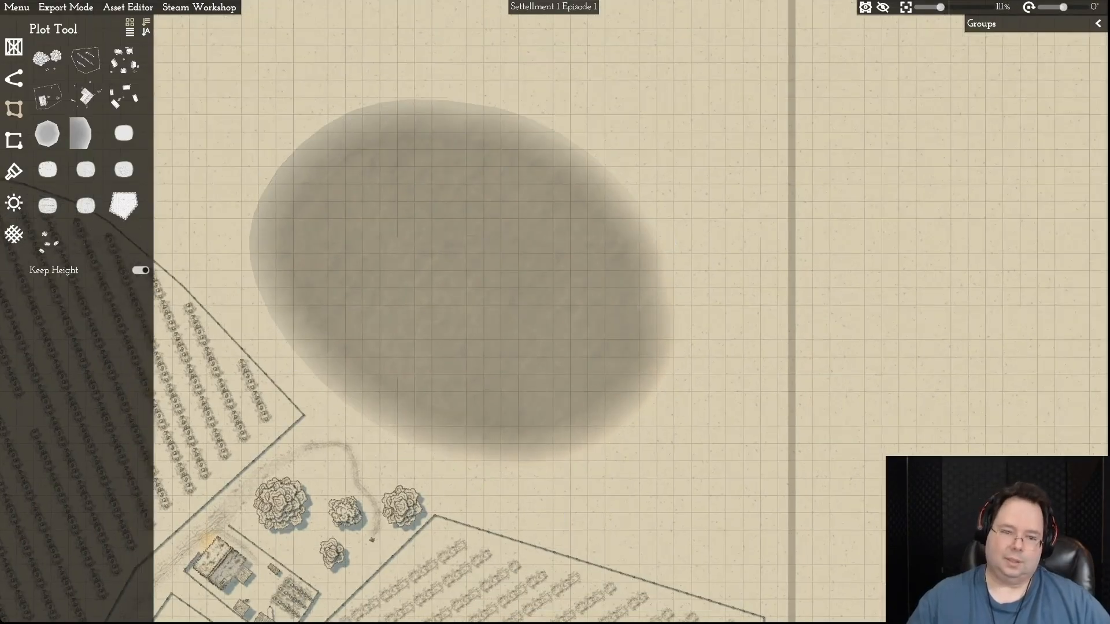
# - Save the map with the reshaped lake
pyautogui.press('a')
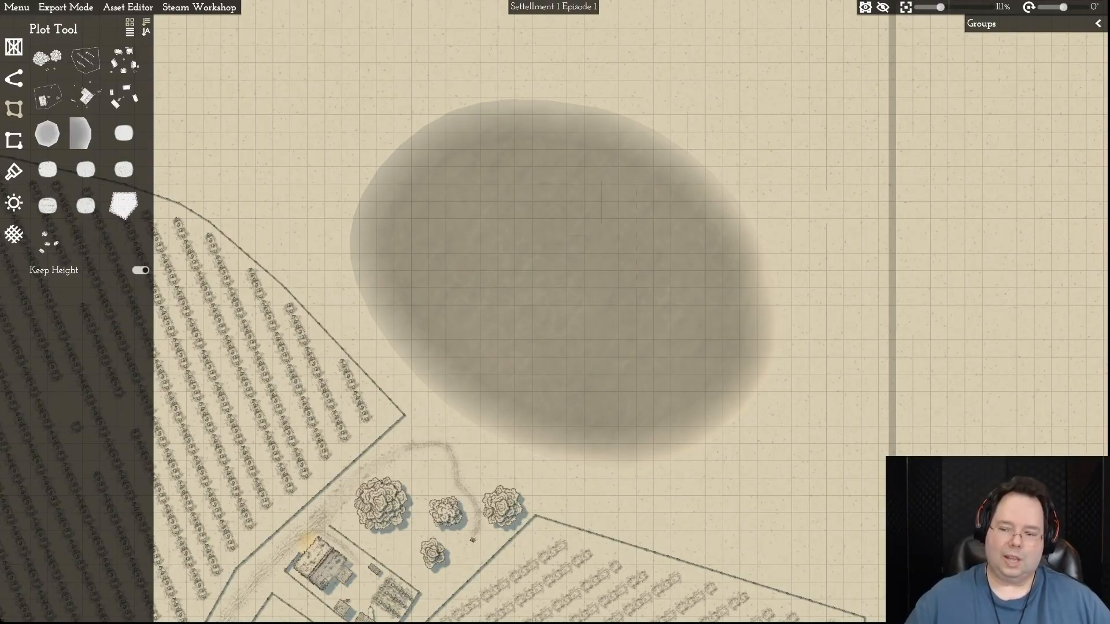
pyautogui.press('w')
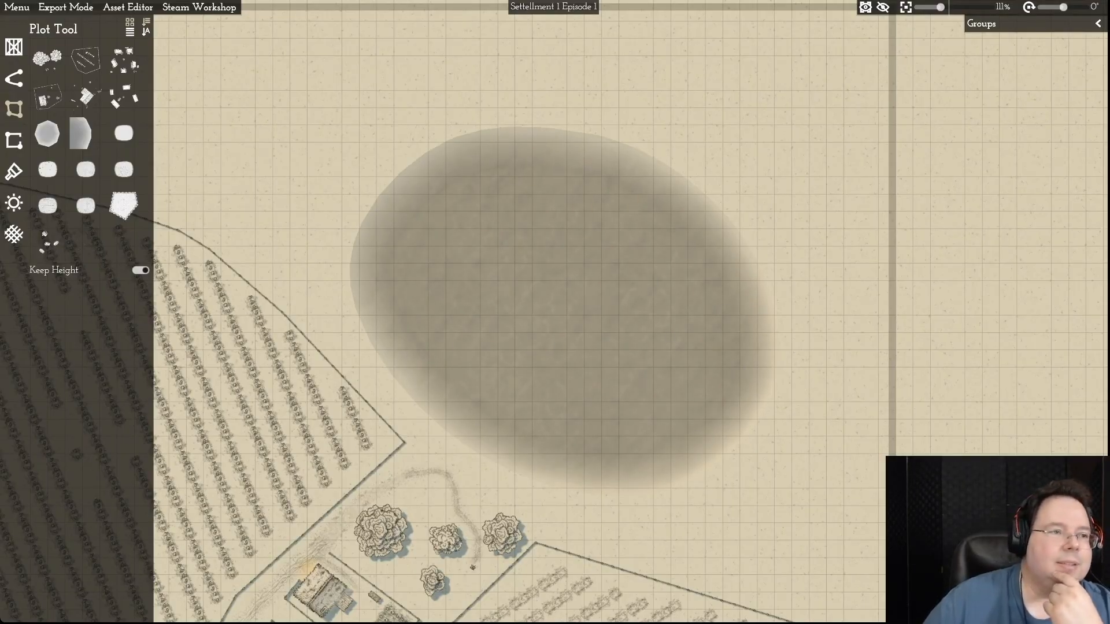
pyautogui.click(16, 7)
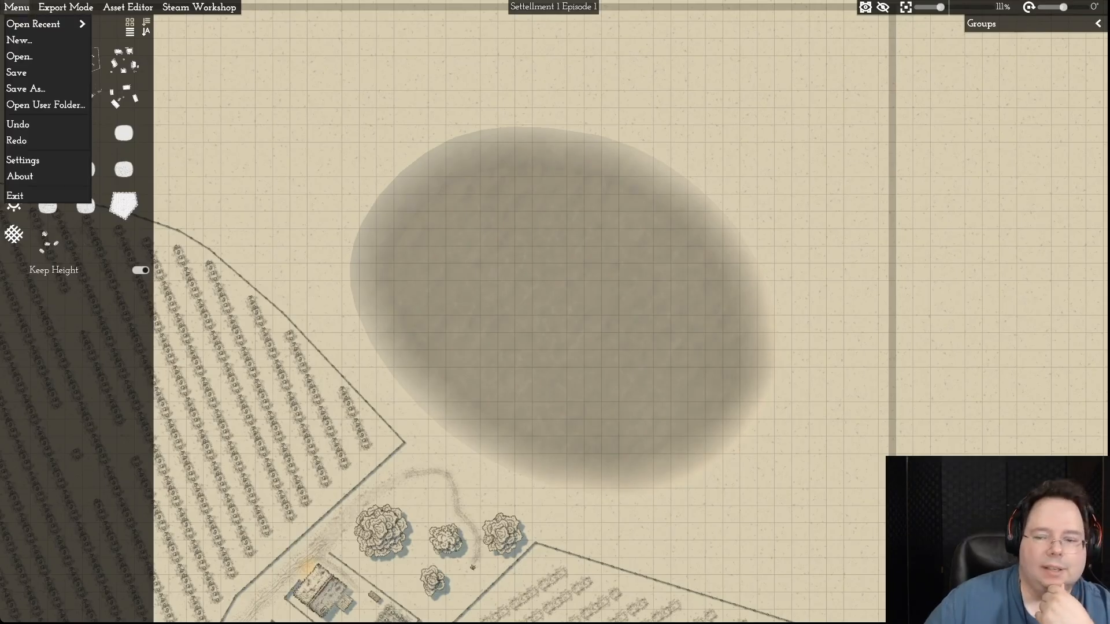
pyautogui.click(23, 72)
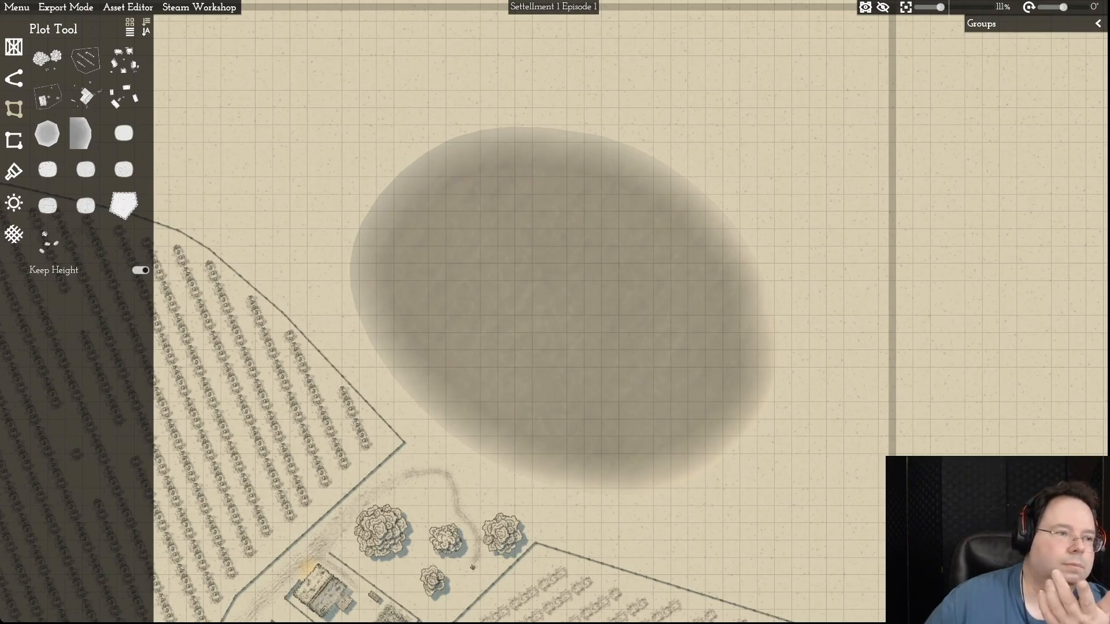
pyautogui.click(14, 79)
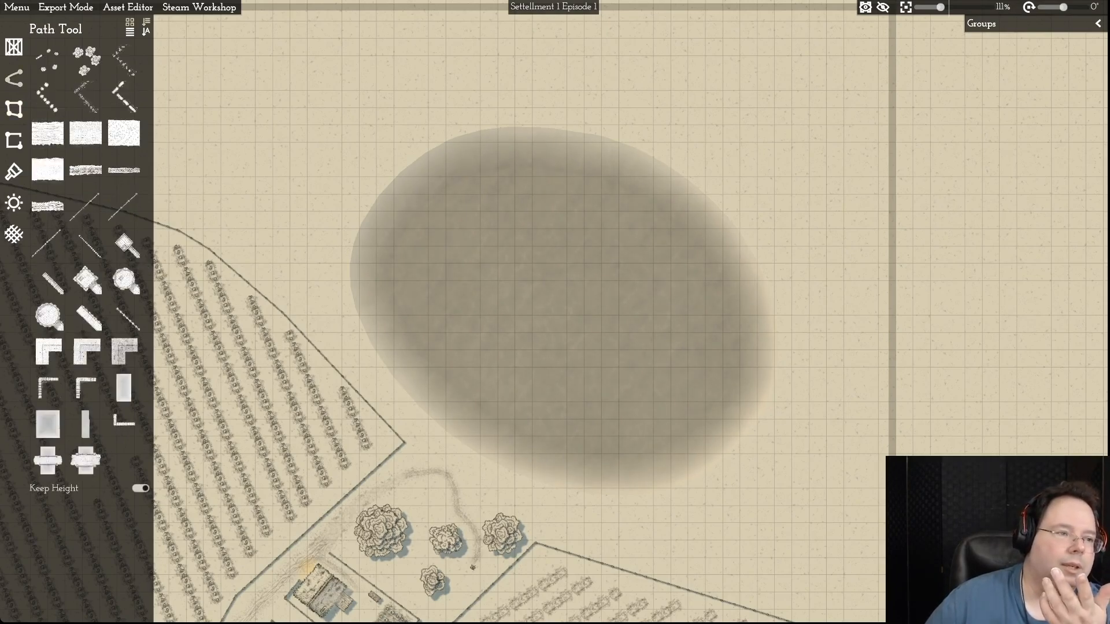
pyautogui.click(14, 47)
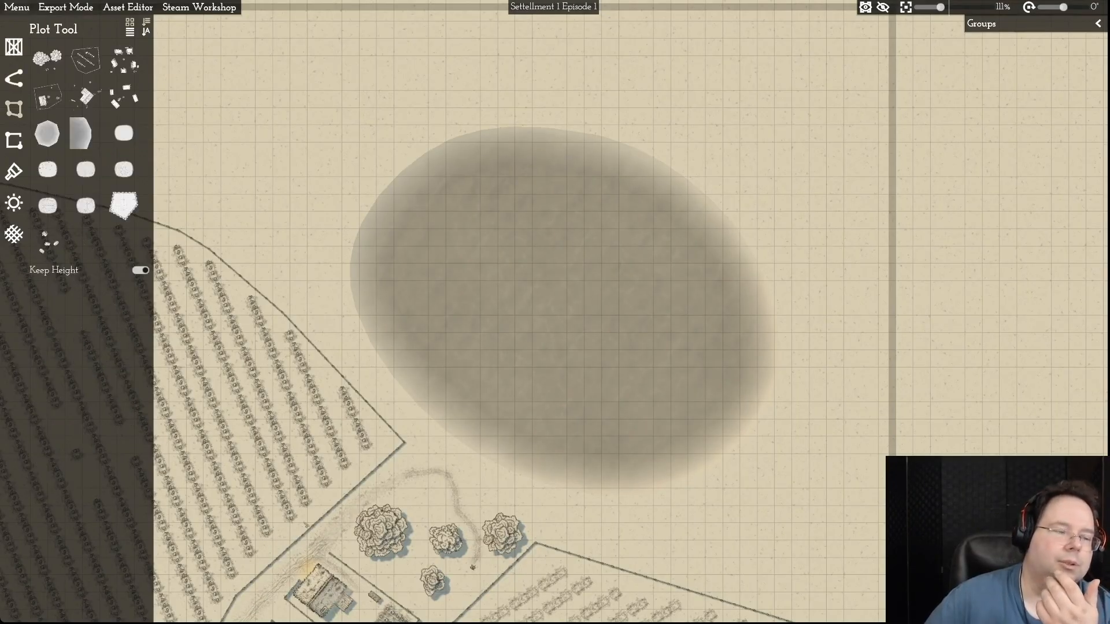
pyautogui.click(16, 7)
pyautogui.click(18, 72)
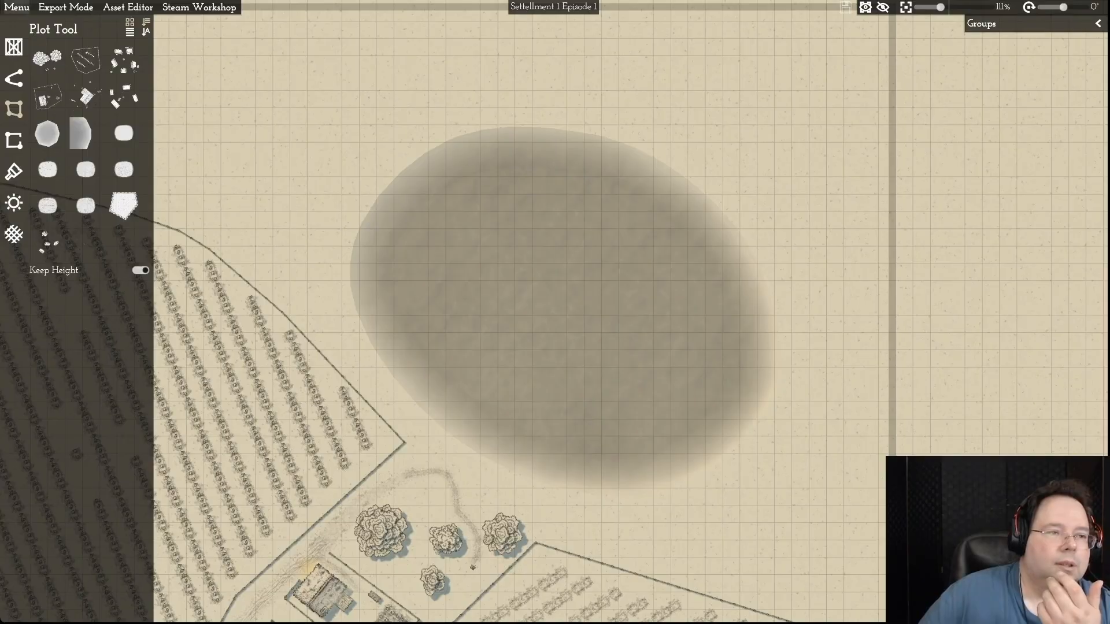
# - Try to open the recently used map Settelment 3
pyautogui.click(17, 7)
pyautogui.moveTo(33, 24)
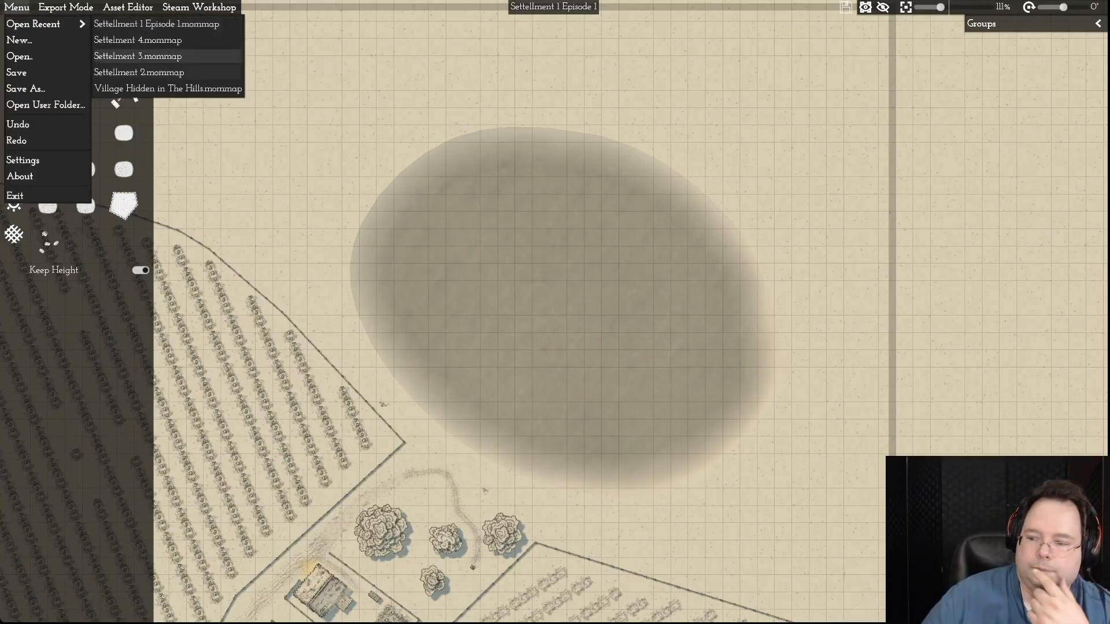
pyautogui.click(138, 56)
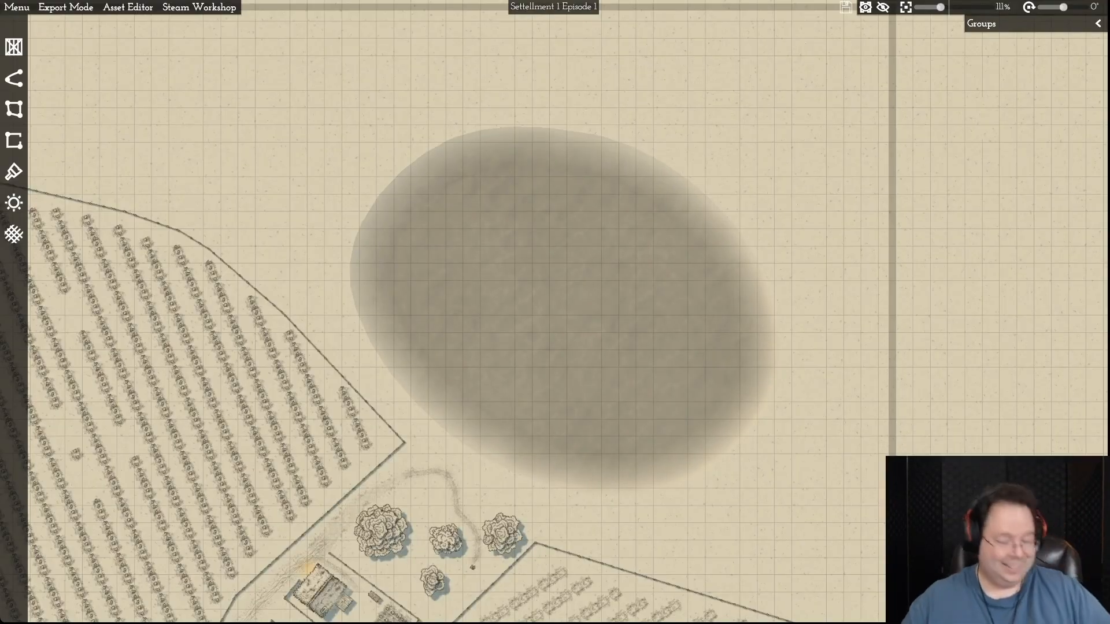
pyautogui.press('s')
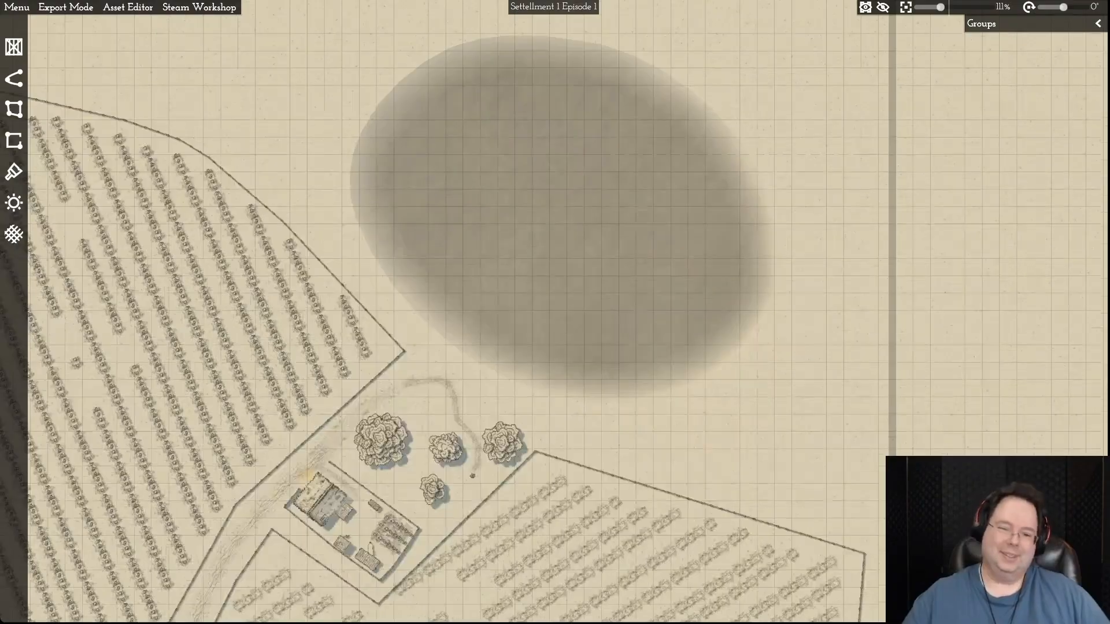
pyautogui.press('d')
pyautogui.press('w')
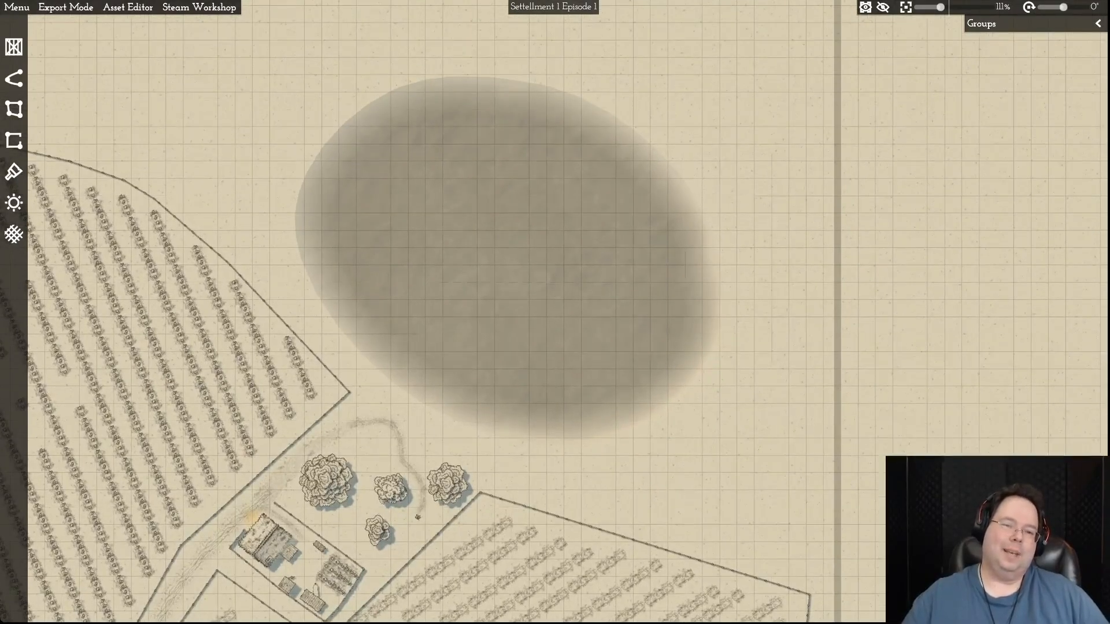
pyautogui.scroll(1, 340, 215)
pyautogui.scroll(-1, 340, 215)
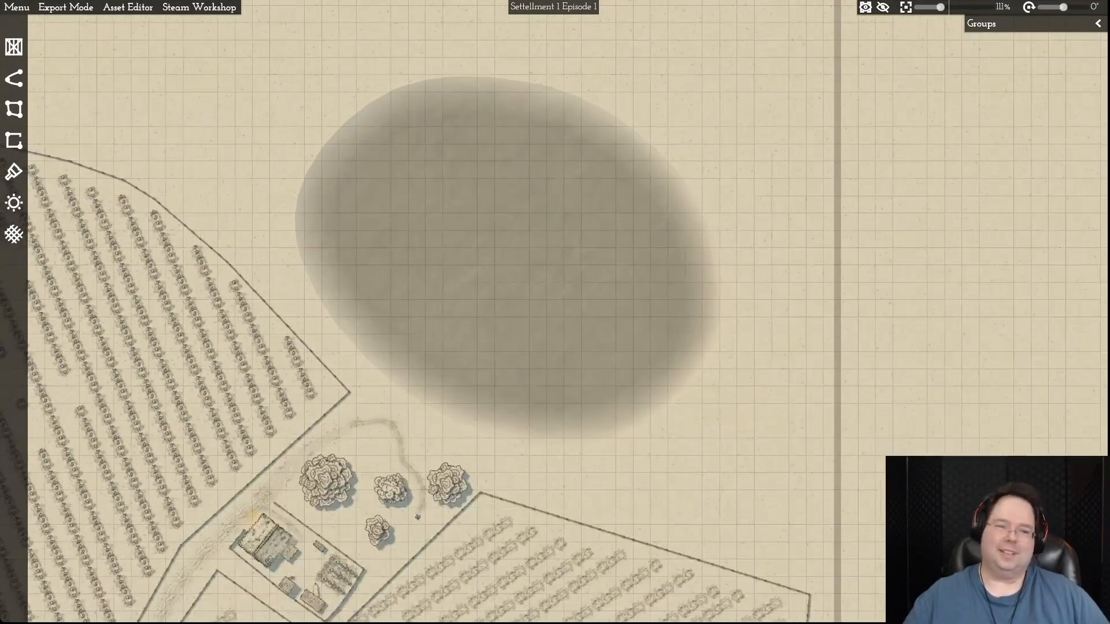
# - Hide the map's object groups one after another, from Well up to INN Barn, to check whether the lake belongs to any of them
pyautogui.click(14, 109)
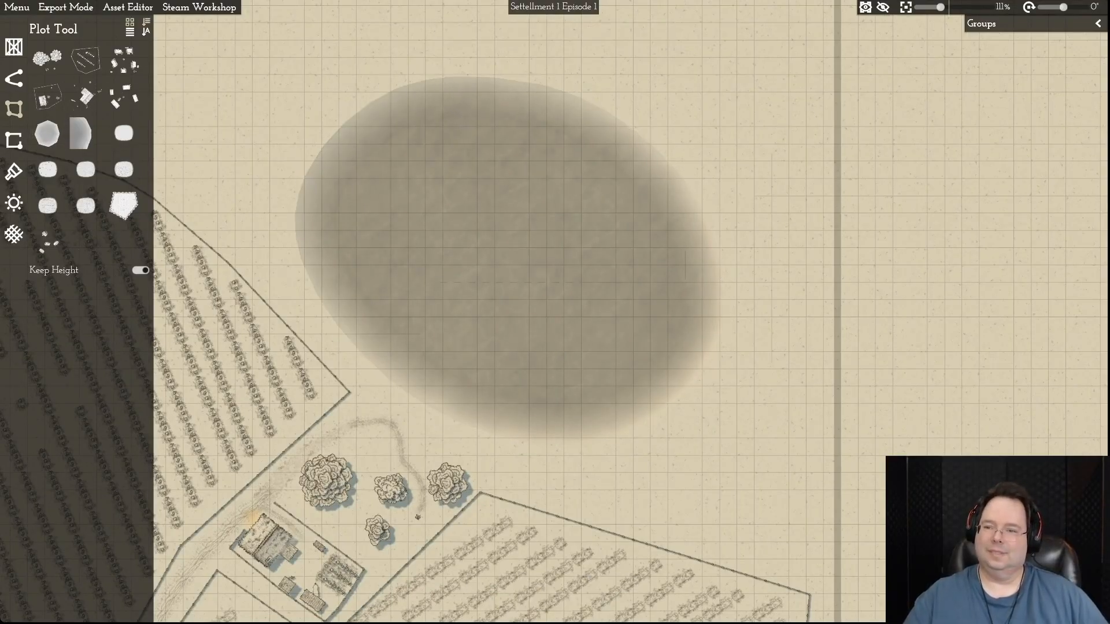
pyautogui.click(1097, 24)
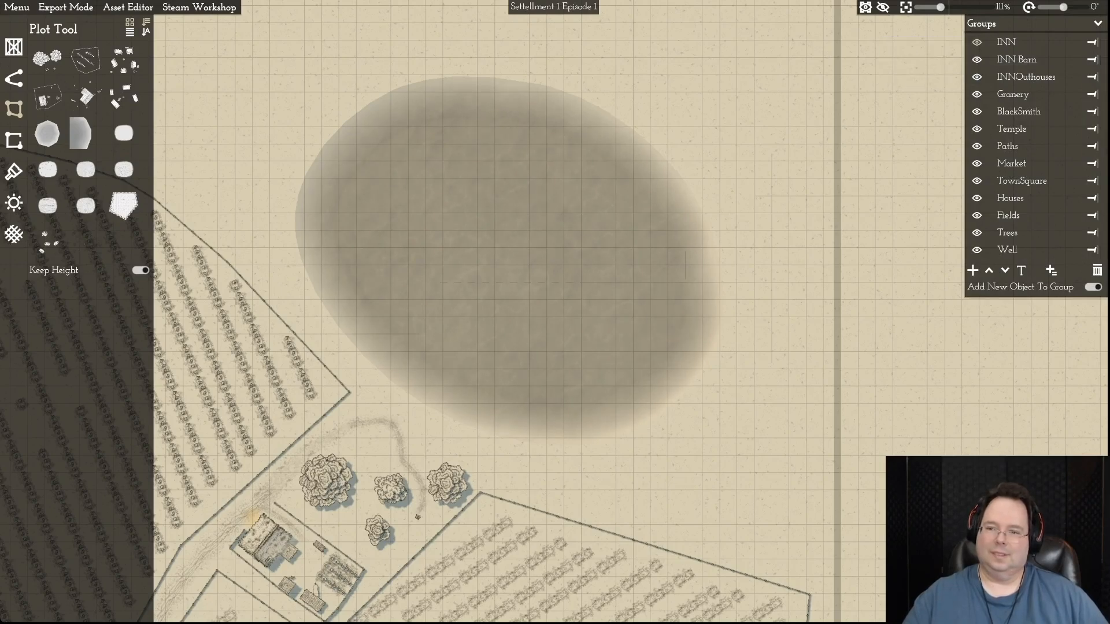
pyautogui.click(977, 250)
pyautogui.click(977, 232)
pyautogui.click(977, 215)
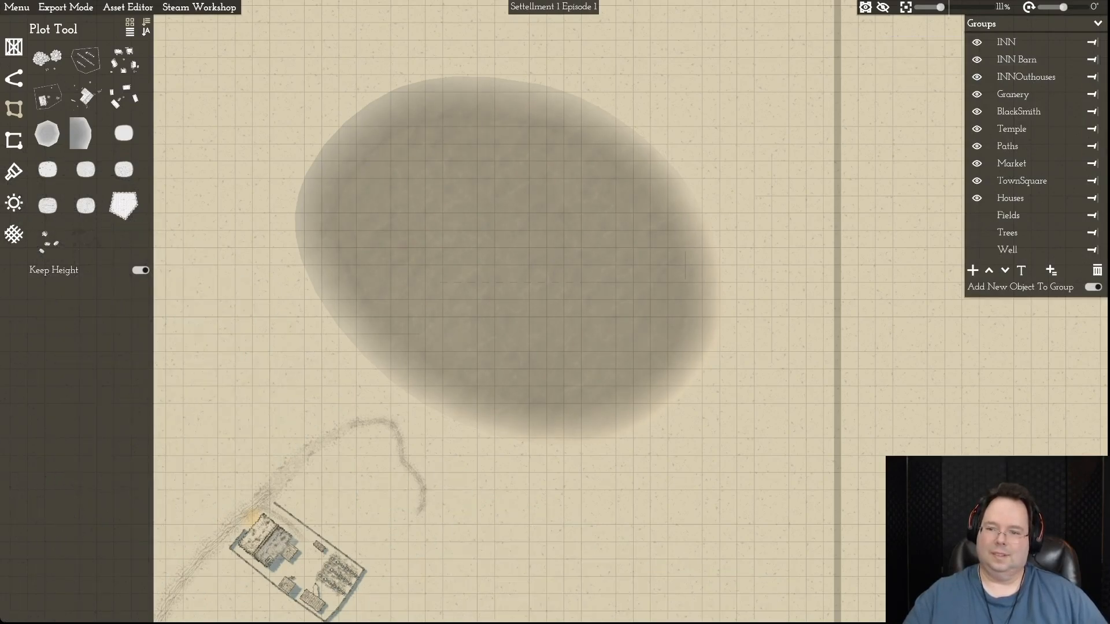
pyautogui.click(977, 198)
pyautogui.click(977, 181)
pyautogui.click(977, 163)
pyautogui.click(977, 145)
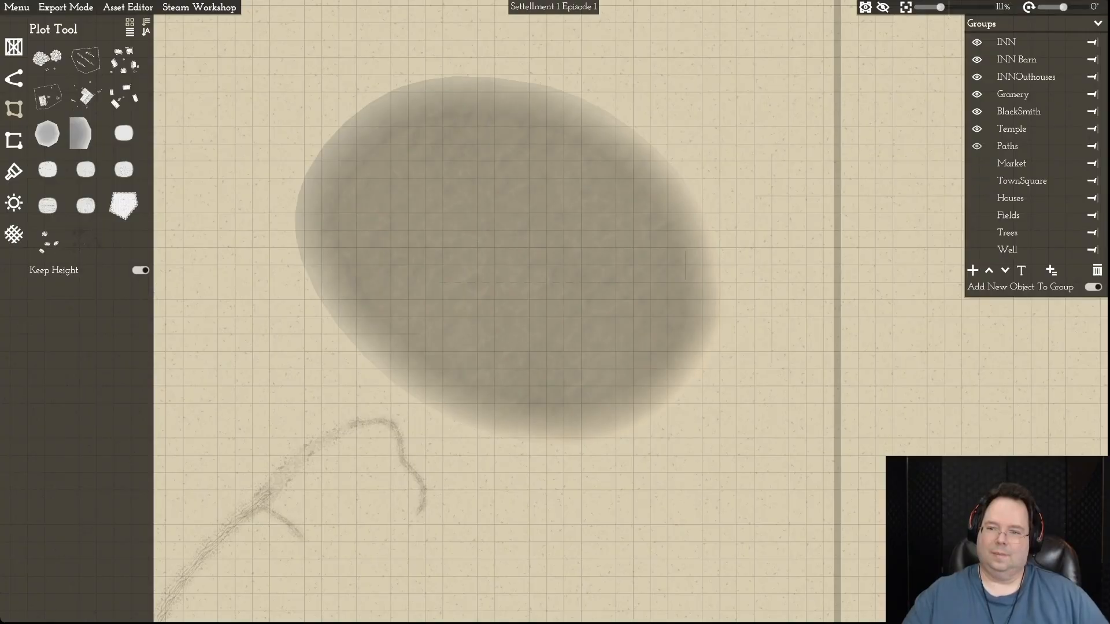
pyautogui.click(976, 129)
pyautogui.click(977, 111)
pyautogui.click(976, 93)
pyautogui.click(977, 76)
pyautogui.click(977, 60)
# - Show all hidden groups again, from INN Barn down to Well, and select the lake plot
pyautogui.click(977, 60)
pyautogui.click(977, 77)
pyautogui.click(520, 260)
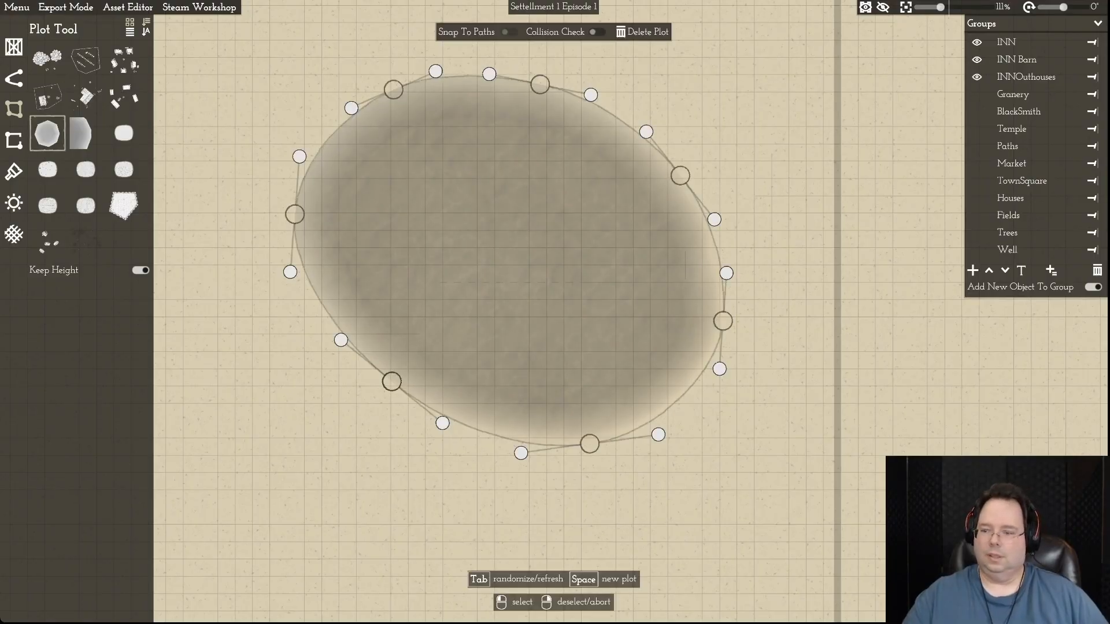
pyautogui.click(977, 93)
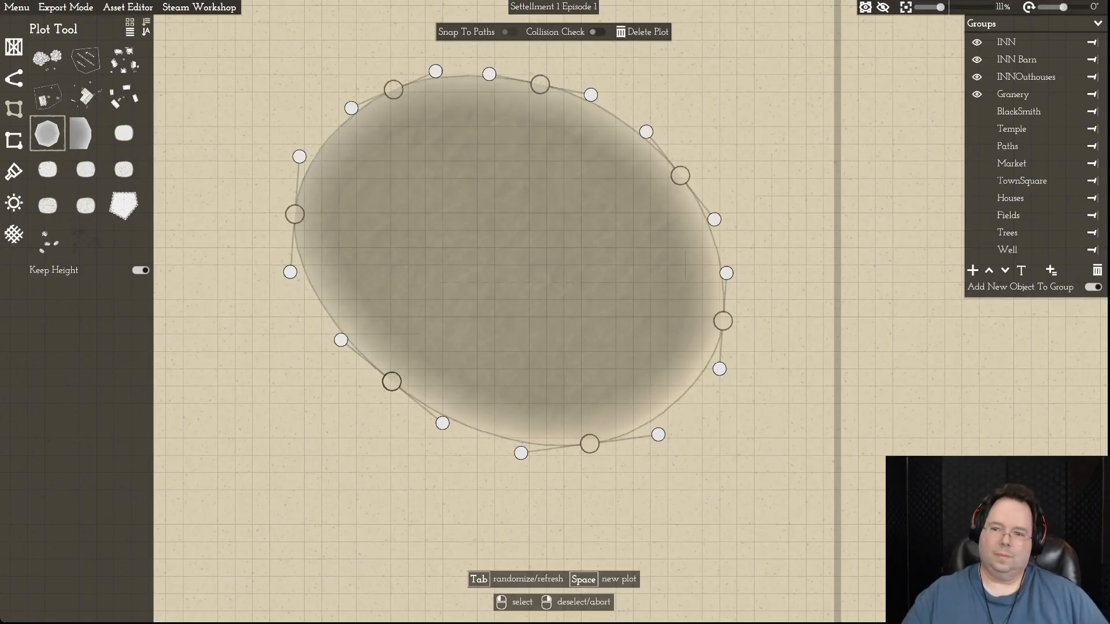
pyautogui.click(977, 110)
pyautogui.click(976, 128)
pyautogui.click(977, 146)
pyautogui.click(977, 163)
pyautogui.click(977, 181)
pyautogui.click(977, 198)
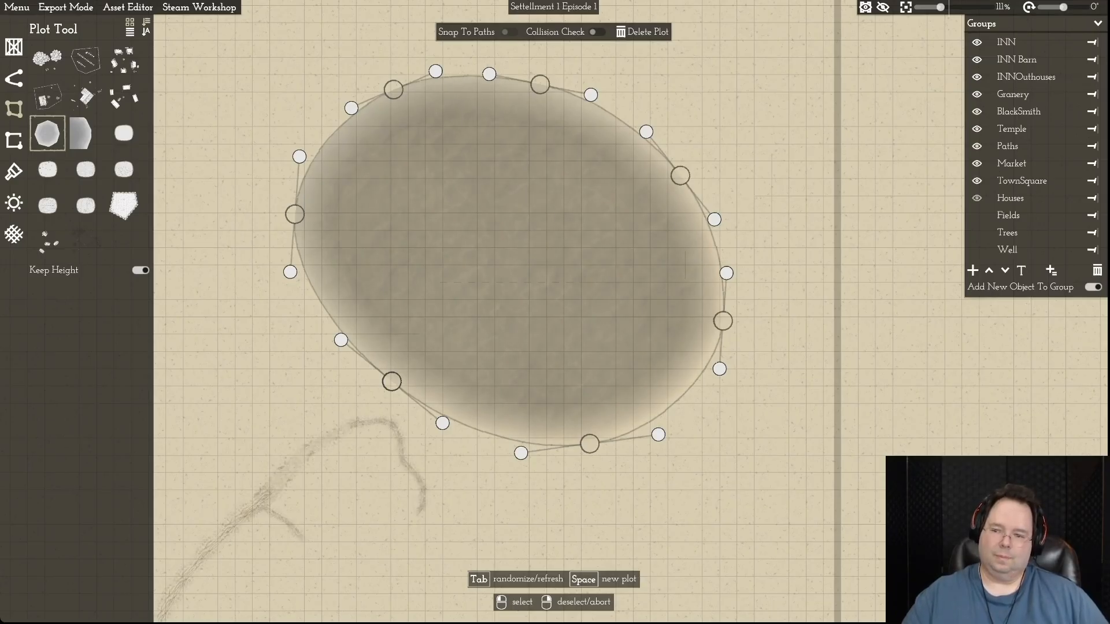
pyautogui.click(977, 215)
pyautogui.click(977, 232)
pyautogui.click(977, 249)
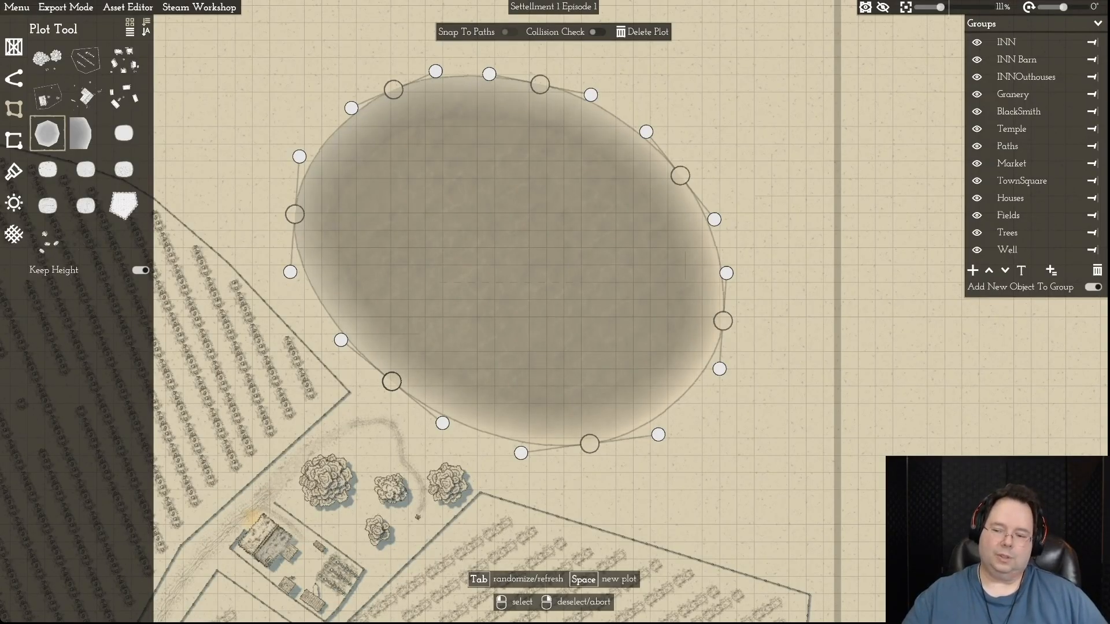
# - Nudge the lake's western corner slightly inward
pyautogui.press('w')
pyautogui.press('s')
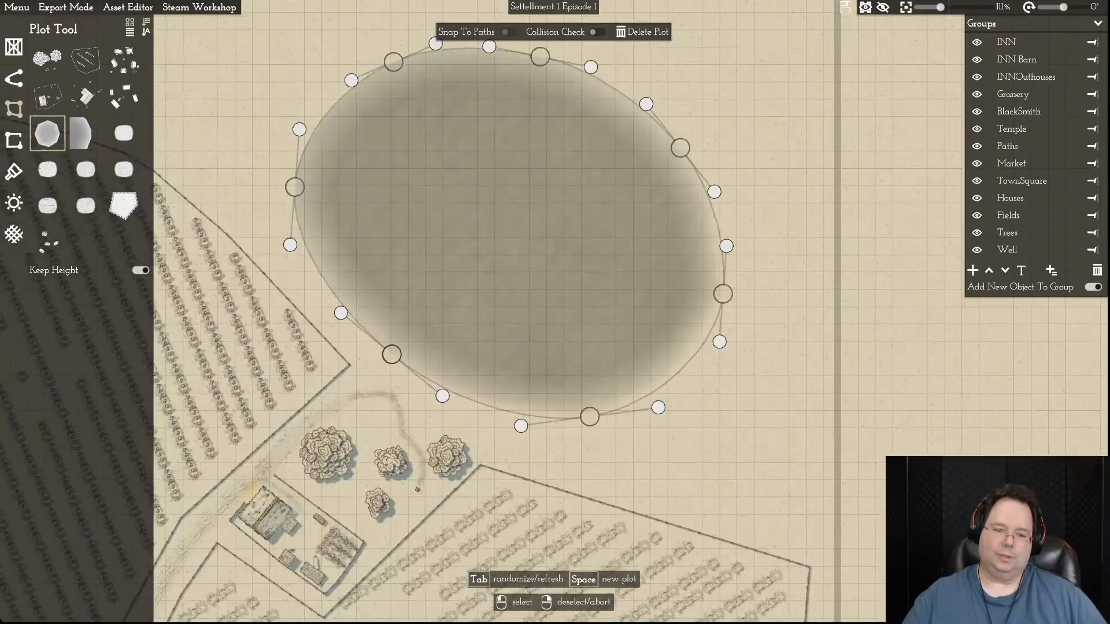
pyautogui.press('a')
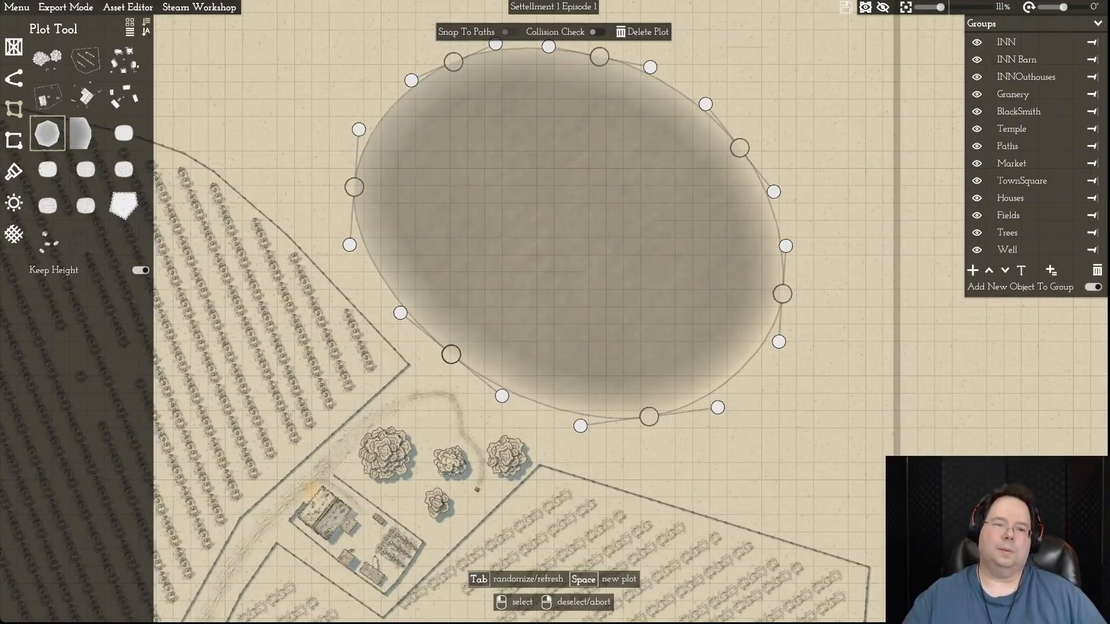
pyautogui.moveTo(355, 187); pyautogui.dragTo(363, 187)
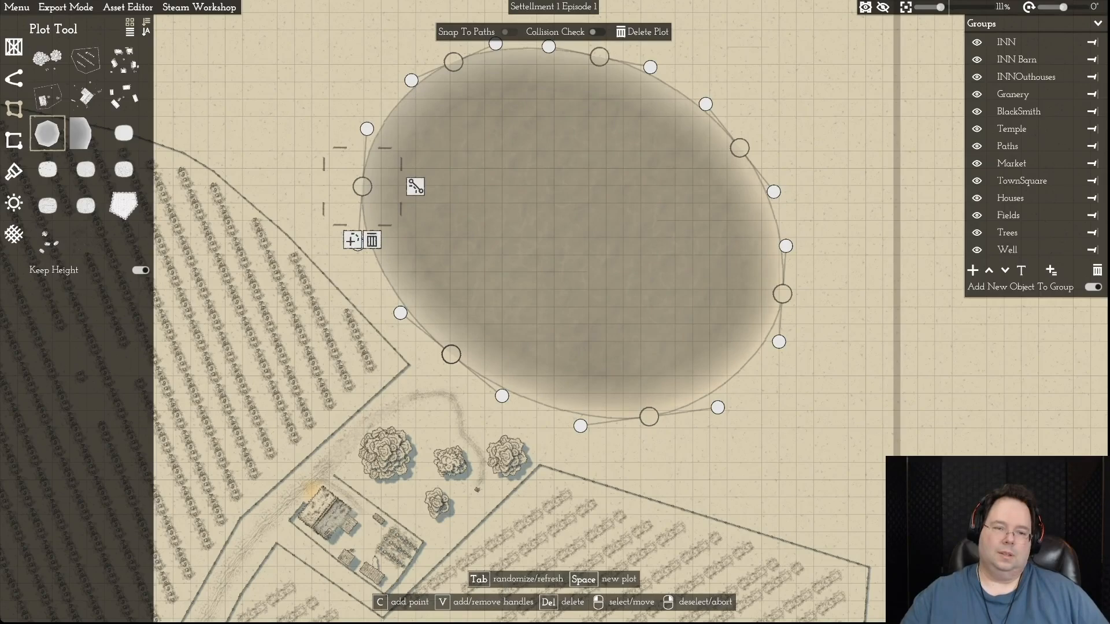
# - Pull the lake's southeastern and southern outline points slightly inward and fine-tune the curve handles around its outline
pyautogui.moveTo(368, 129); pyautogui.dragTo(365, 135)
pyautogui.moveTo(778, 342); pyautogui.dragTo(774, 336)
pyautogui.moveTo(782, 293); pyautogui.dragTo(774, 300)
pyautogui.moveTo(717, 408); pyautogui.dragTo(644, 407)
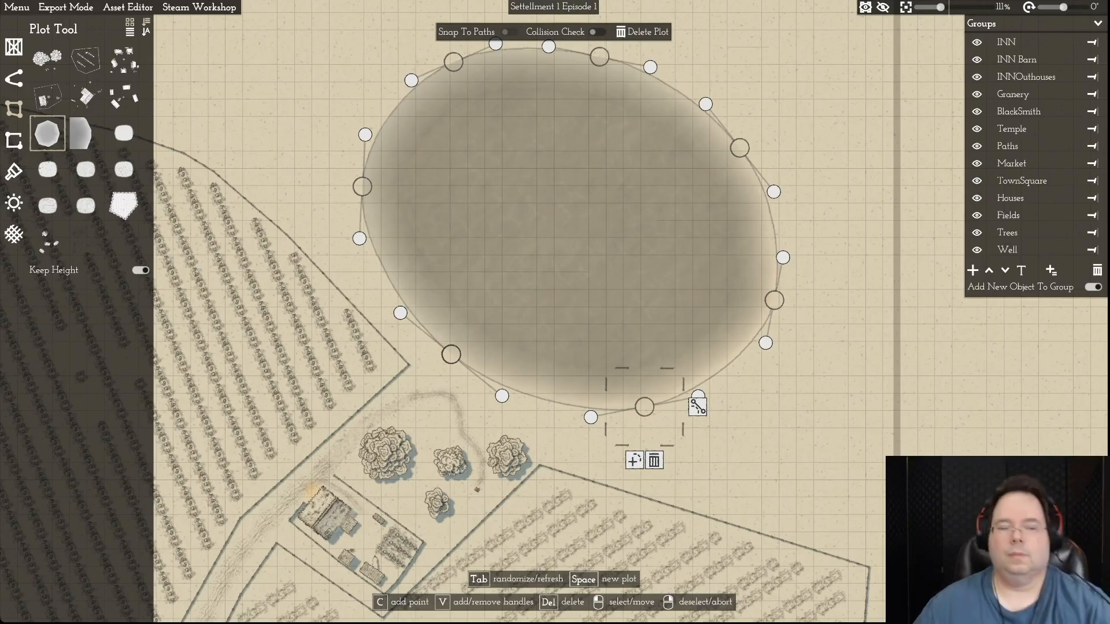
pyautogui.moveTo(698, 407); pyautogui.dragTo(642, 476)
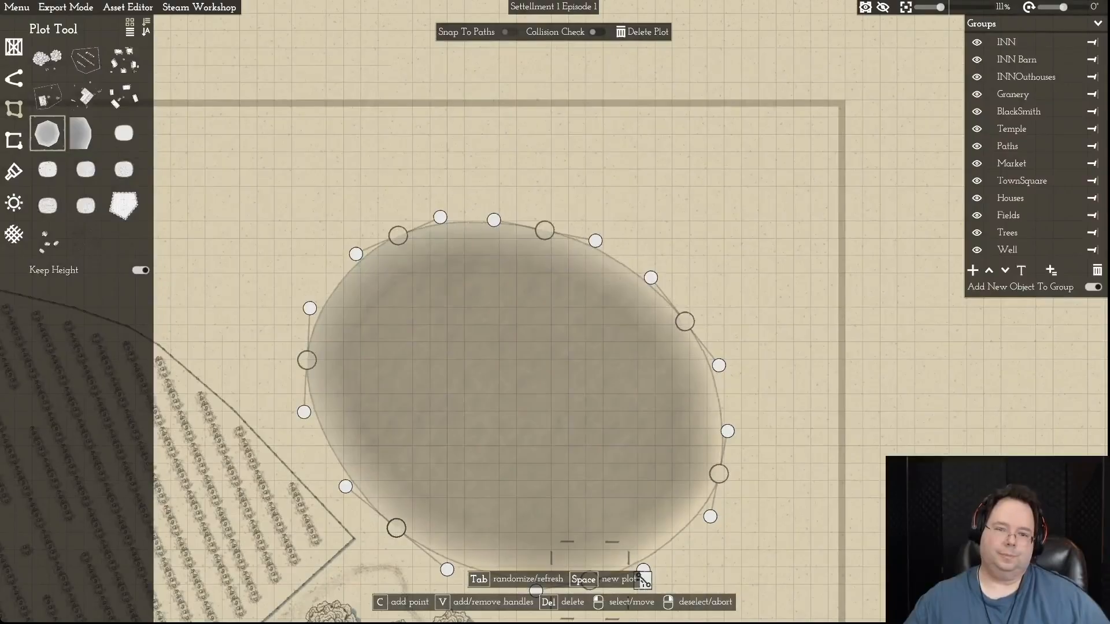
pyautogui.press('s')
pyautogui.moveTo(596, 176); pyautogui.dragTo(590, 179)
# - Pull the lake's western edge inward and stretch its northwestern corner outward to the west
pyautogui.moveTo(399, 171); pyautogui.dragTo(397, 177)
pyautogui.moveTo(307, 296); pyautogui.dragTo(352, 324)
pyautogui.moveTo(397, 178); pyautogui.dragTo(347, 181)
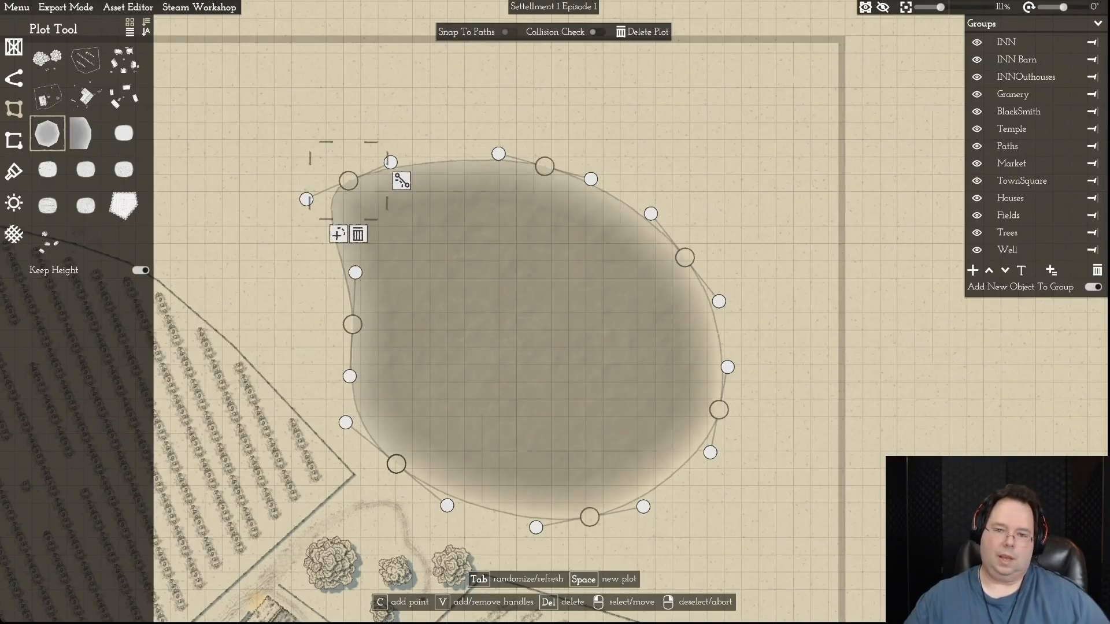
# - Dent the lake's northern and southern edges inward and stretch its northeastern and southeastern corners outward
pyautogui.moveTo(718, 410); pyautogui.dragTo(730, 403)
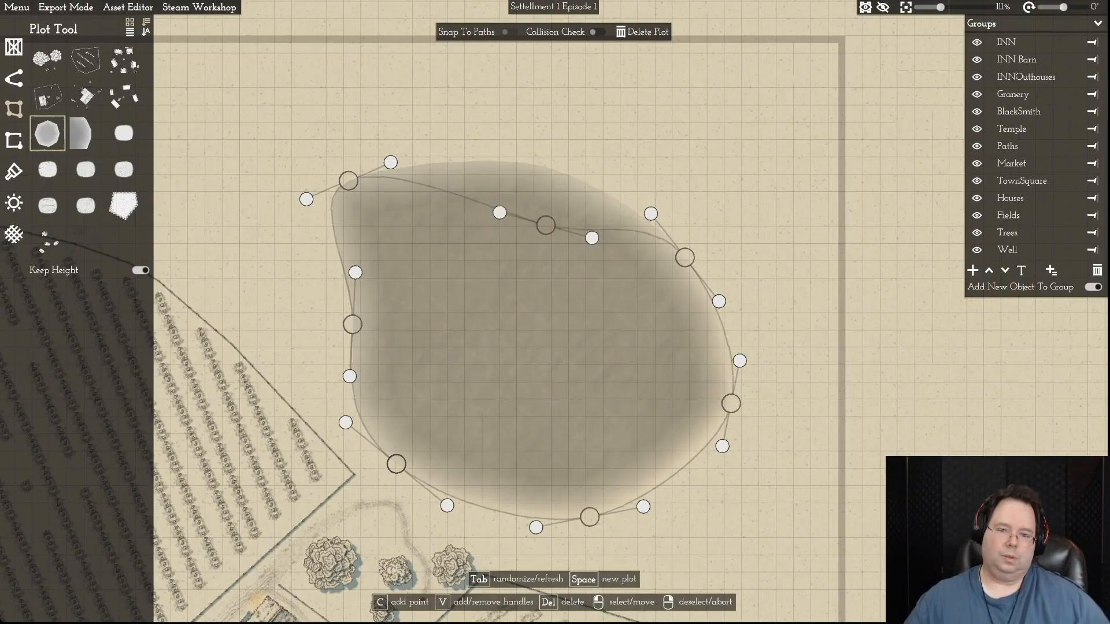
pyautogui.moveTo(544, 167); pyautogui.dragTo(547, 265)
pyautogui.moveTo(685, 257); pyautogui.dragTo(719, 276)
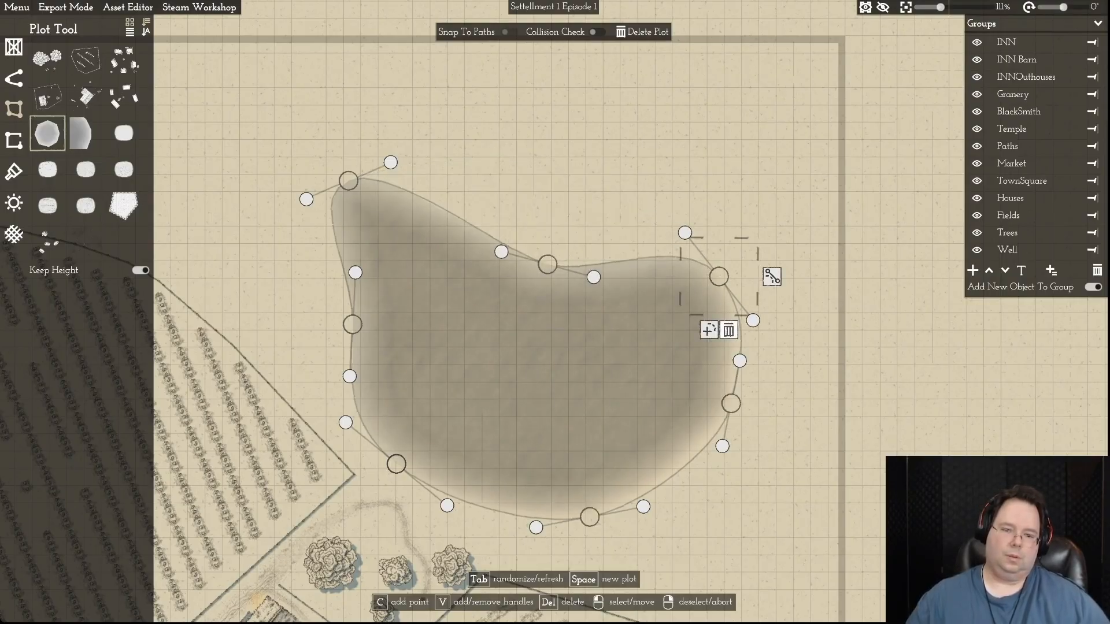
pyautogui.moveTo(730, 404); pyautogui.dragTo(734, 487)
pyautogui.moveTo(589, 517); pyautogui.dragTo(561, 470)
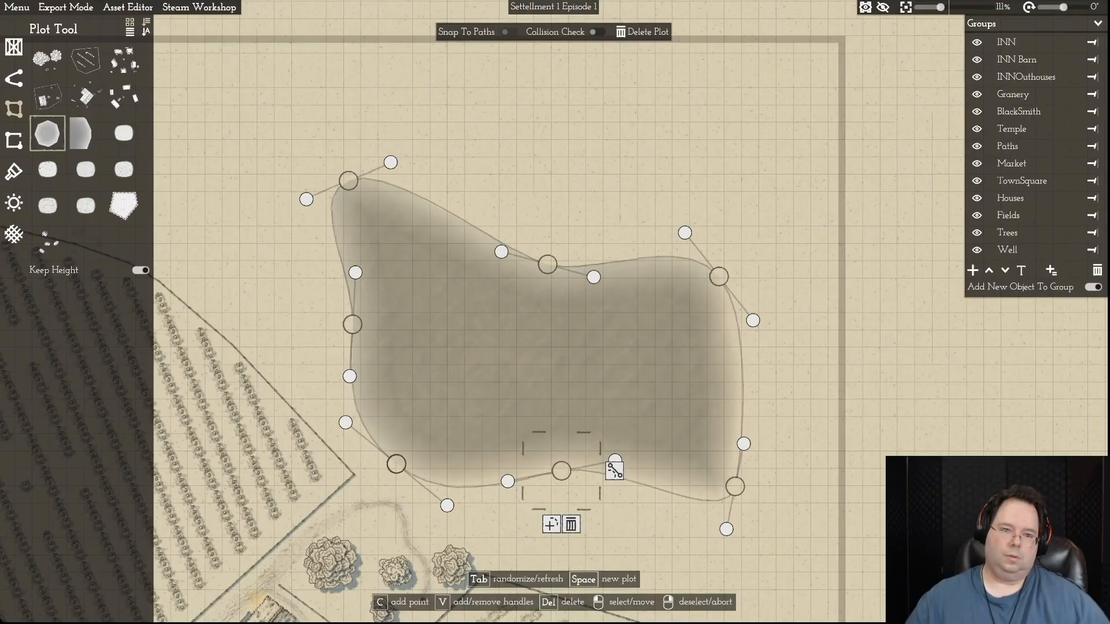
# - Draw the lake's western side and its northwestern, northeastern and southeastern corners inward, deepen the northern indentation, and deselect the lake
pyautogui.moveTo(348, 180); pyautogui.dragTo(361, 191)
pyautogui.moveTo(353, 324); pyautogui.dragTo(374, 334)
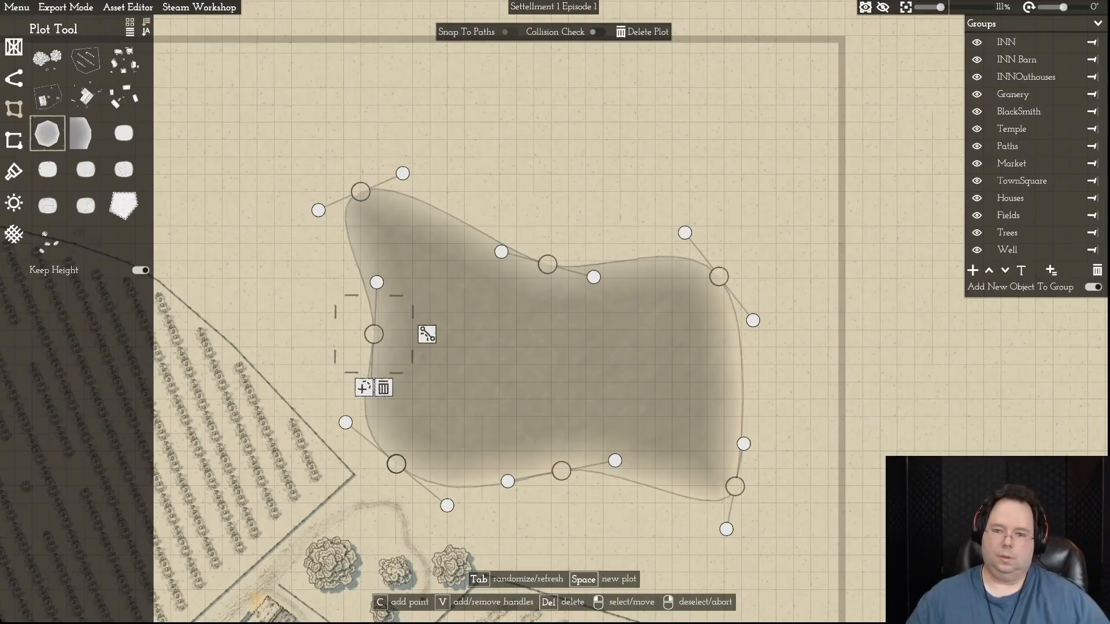
pyautogui.moveTo(735, 487); pyautogui.dragTo(710, 471)
pyautogui.moveTo(719, 276); pyautogui.dragTo(685, 292)
pyautogui.moveTo(548, 264); pyautogui.dragTo(515, 293)
pyautogui.click(515, 293)
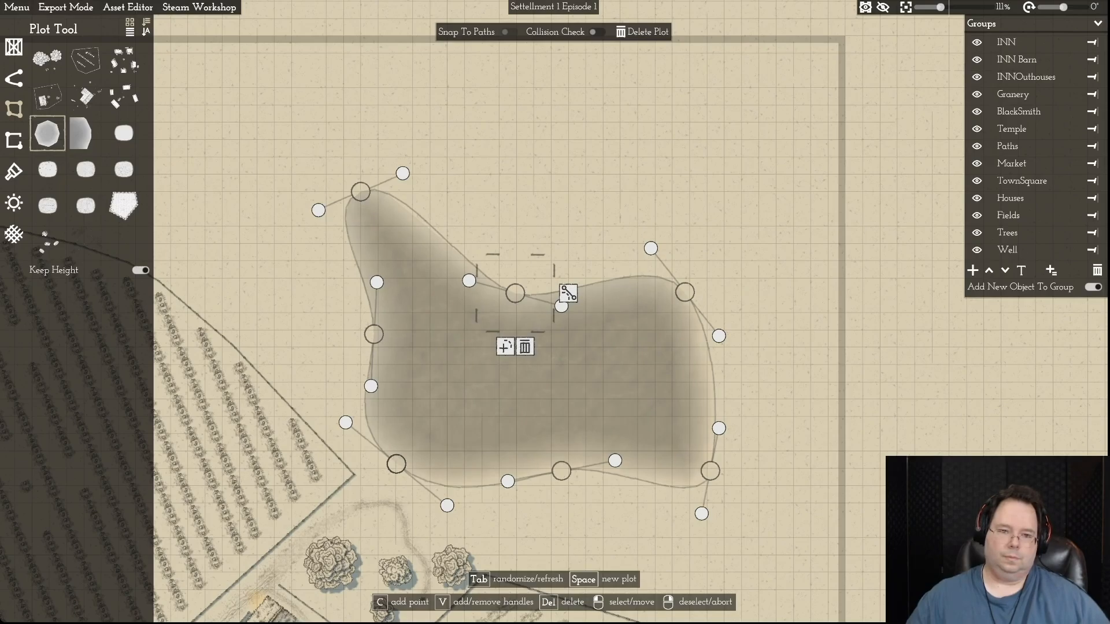
pyautogui.rightClick(568, 293)
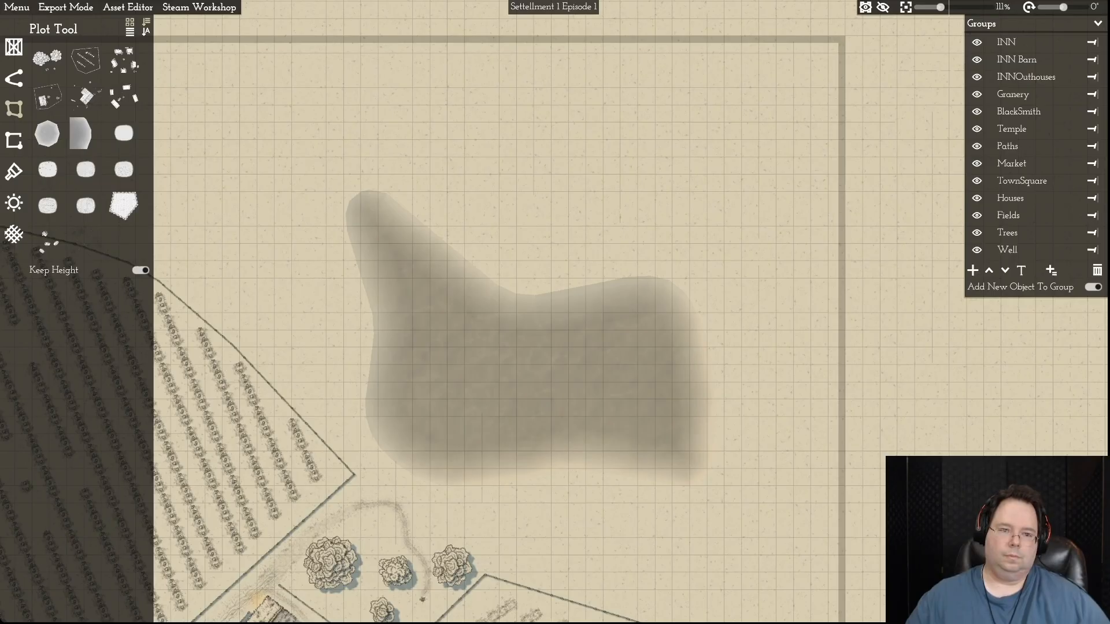
# - Reselect the lake and round its western end by shortening the northwestern corner and pushing the western edge outward
pyautogui.click(399, 255)
pyautogui.moveTo(361, 191); pyautogui.dragTo(393, 236)
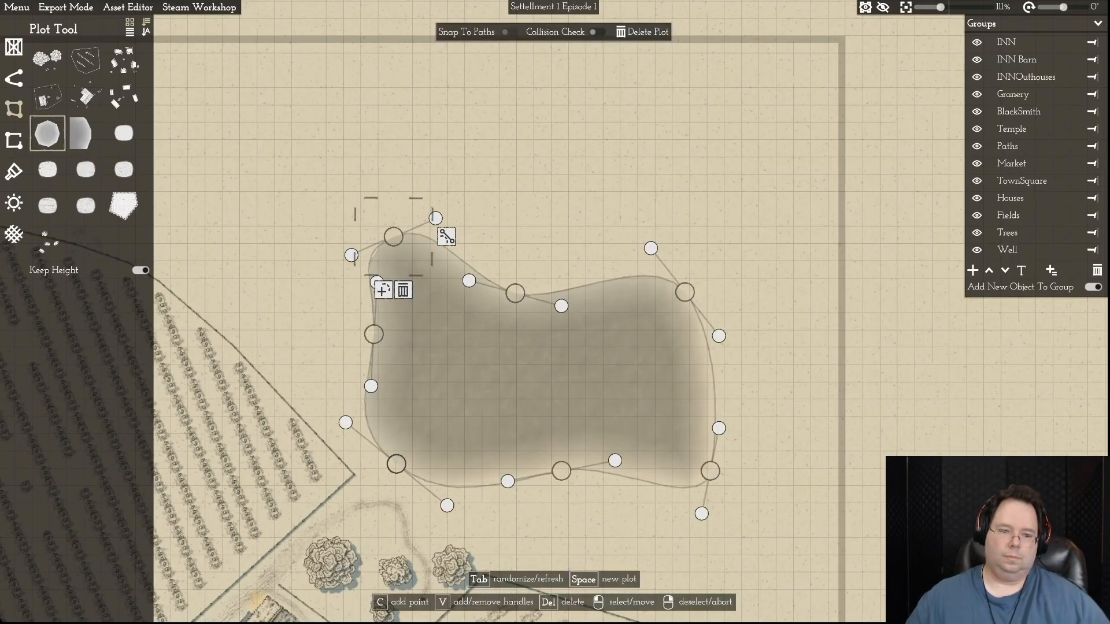
pyautogui.moveTo(373, 334); pyautogui.dragTo(324, 341)
pyautogui.moveTo(328, 289); pyautogui.dragTo(304, 287)
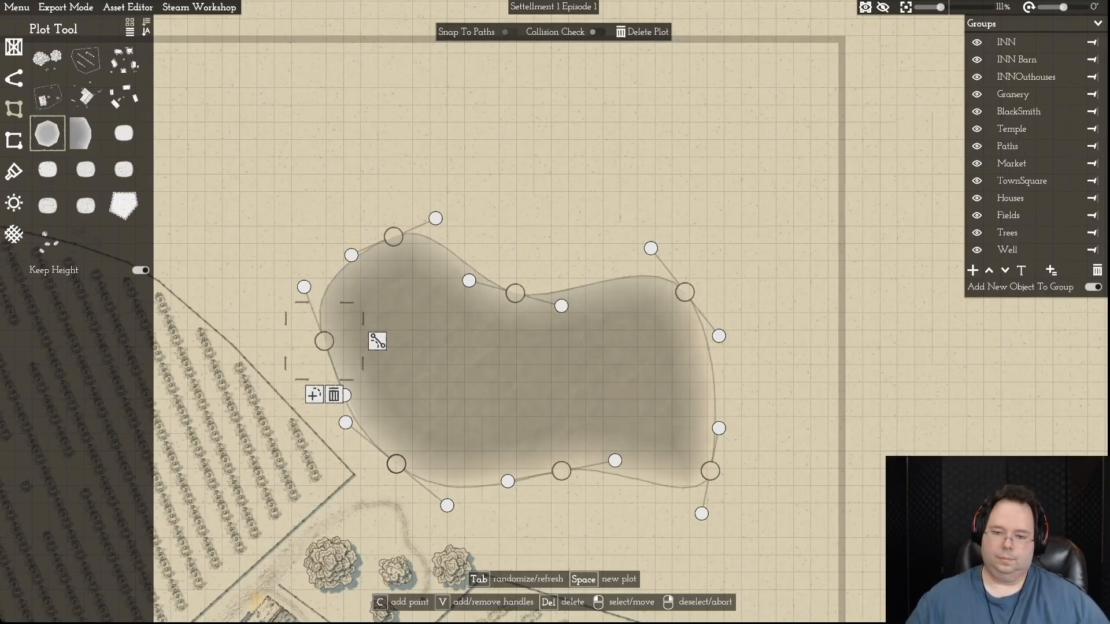
# - Round the lake's southeastern corner by nudging its point and turning its curve handles outward, and deselect the lake
pyautogui.moveTo(719, 428); pyautogui.dragTo(711, 424)
pyautogui.moveTo(710, 471); pyautogui.dragTo(711, 464)
pyautogui.moveTo(711, 417); pyautogui.dragTo(746, 417)
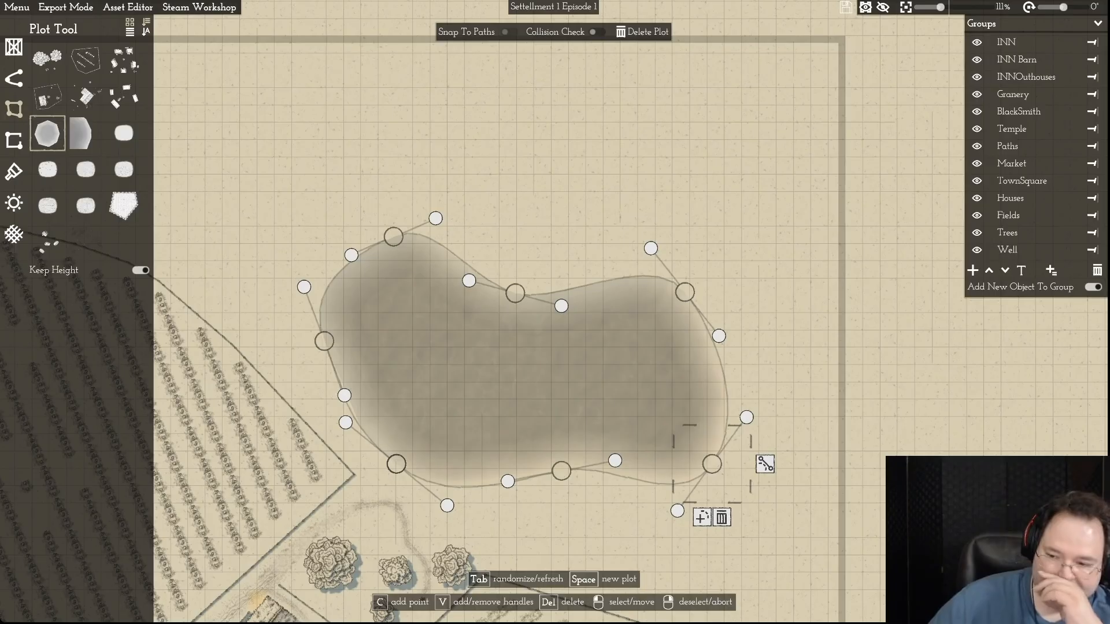
pyautogui.scroll(3, 792, 548)
pyautogui.scroll(-1, 792, 548)
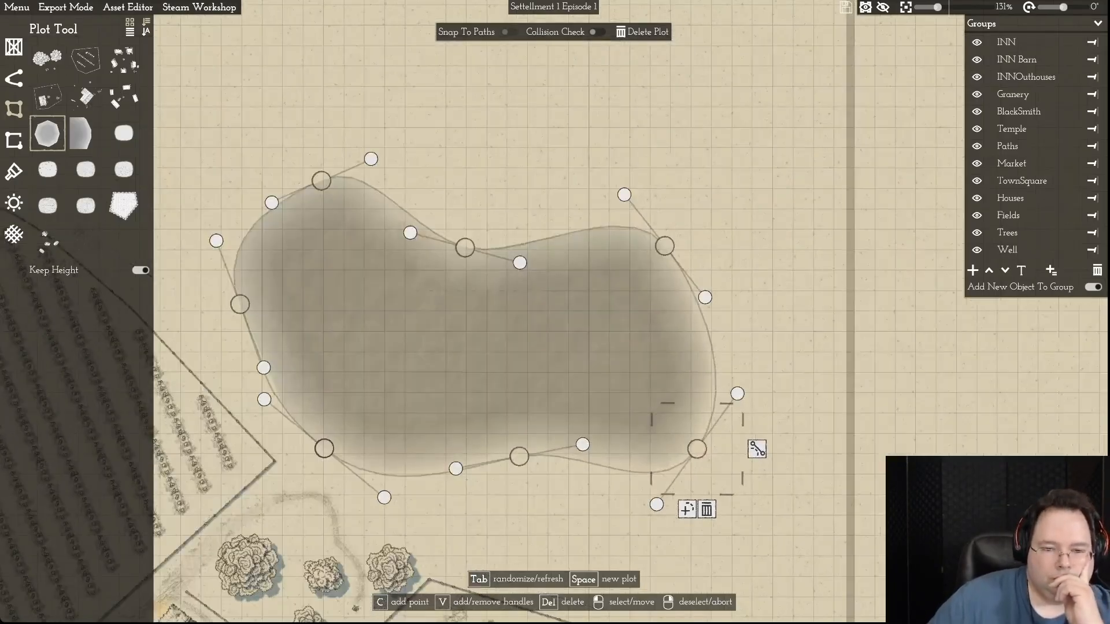
pyautogui.scroll(-6, 529, 492)
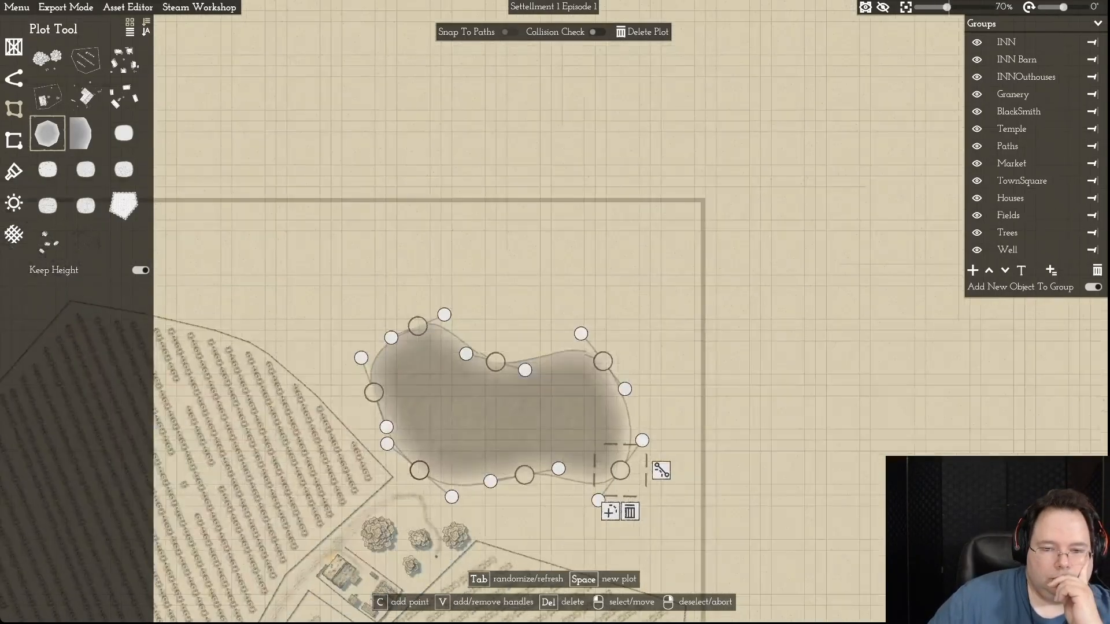
pyautogui.scroll(2, 530, 493)
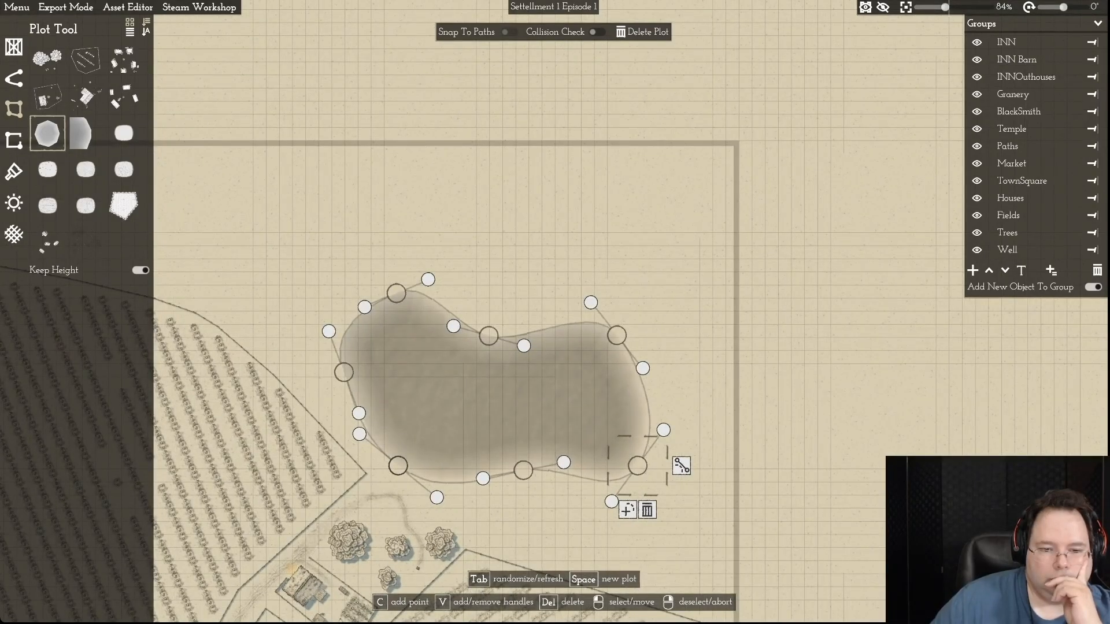
pyautogui.rightClick(681, 466)
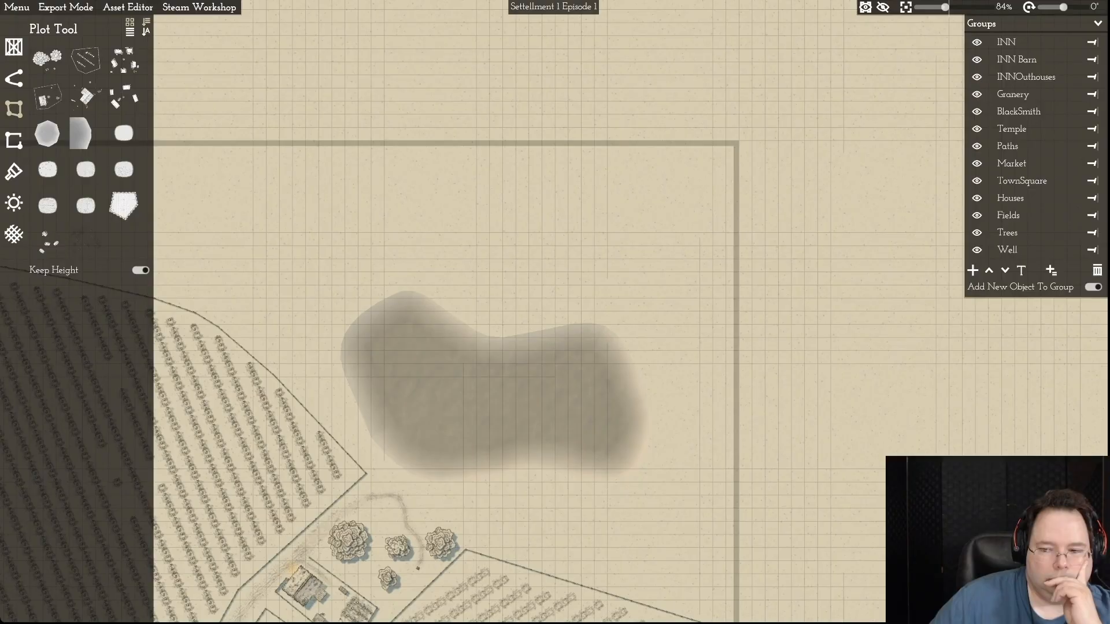
# - Bulge the middle of the lake's southern edge outward to the southwest and nudge the southeastern corner inward to smooth the shore
pyautogui.click(489, 405)
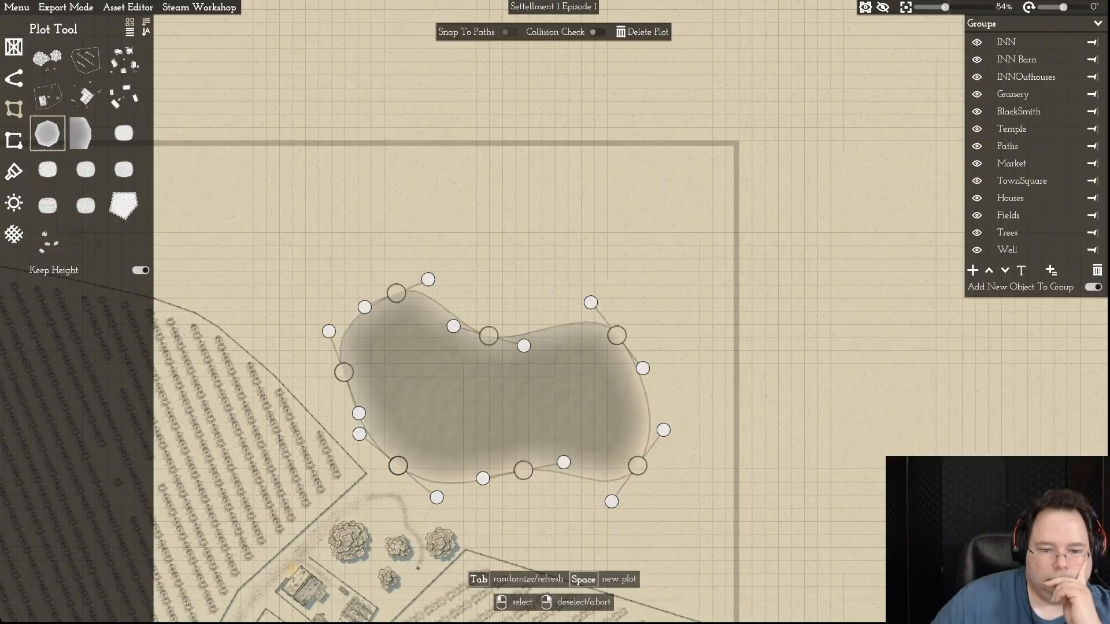
pyautogui.moveTo(523, 470); pyautogui.dragTo(505, 493)
pyautogui.moveTo(637, 465); pyautogui.dragTo(626, 457)
pyautogui.moveTo(546, 486)
pyautogui.mouseDown()
pyautogui.moveTo(551, 477)
pyautogui.moveTo(504, 491)
pyautogui.moveTo(553, 474)
pyautogui.mouseUp()
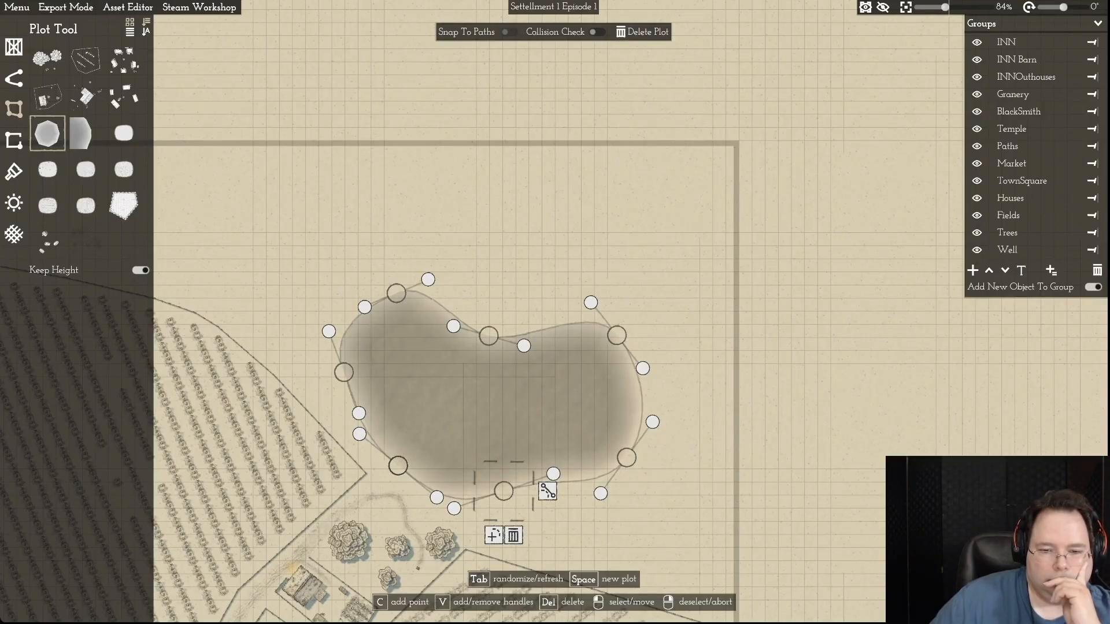
pyautogui.moveTo(626, 458); pyautogui.dragTo(629, 464)
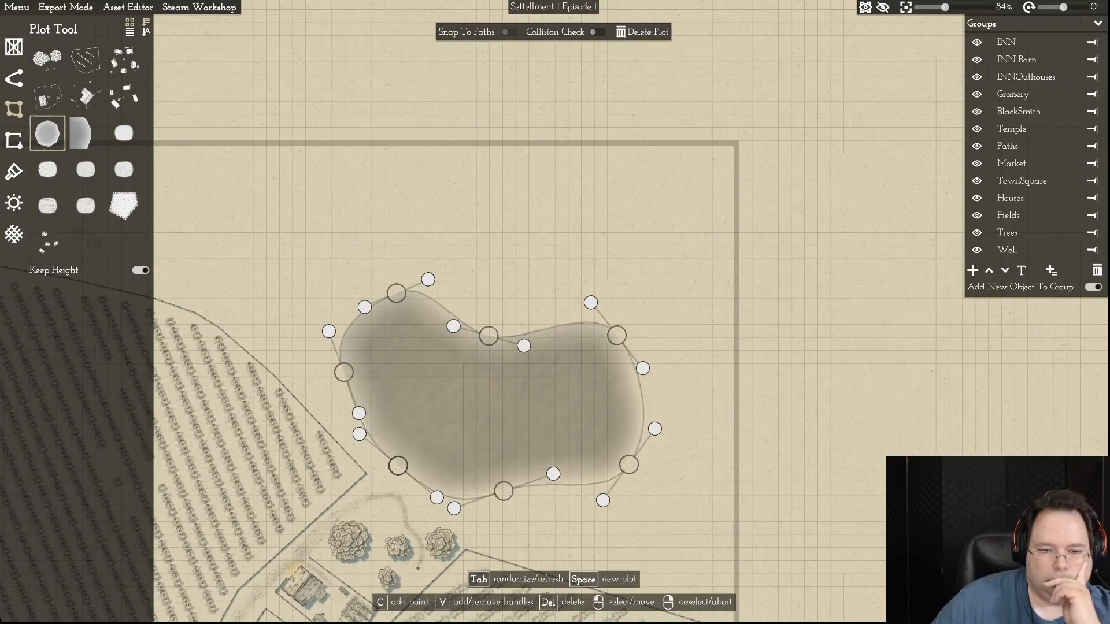
pyautogui.rightClick(629, 465)
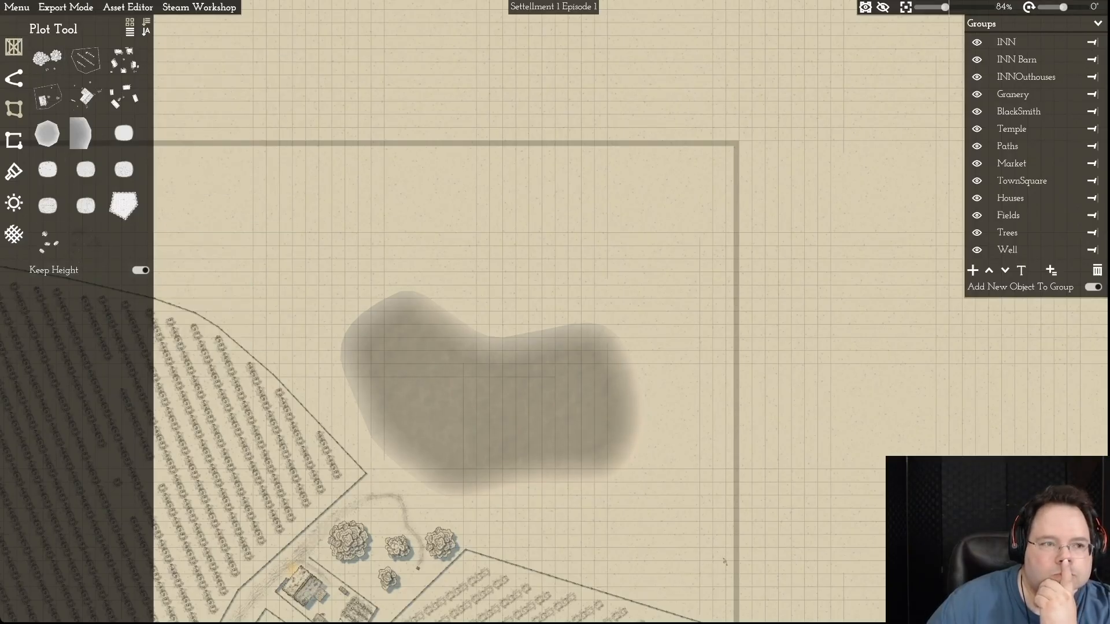
# - Use the Object Tool to place a long wooden pier on the lake's southwestern shore, turned diagonally into the water
pyautogui.press('F1')
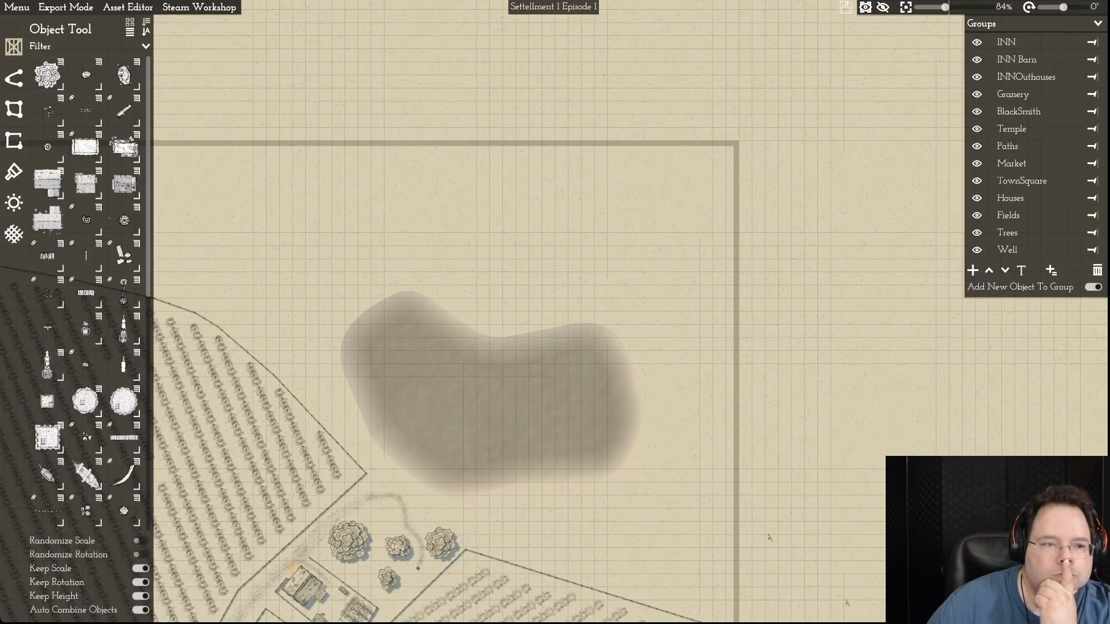
pyautogui.moveTo(148, 134); pyautogui.dragTo(148, 227)
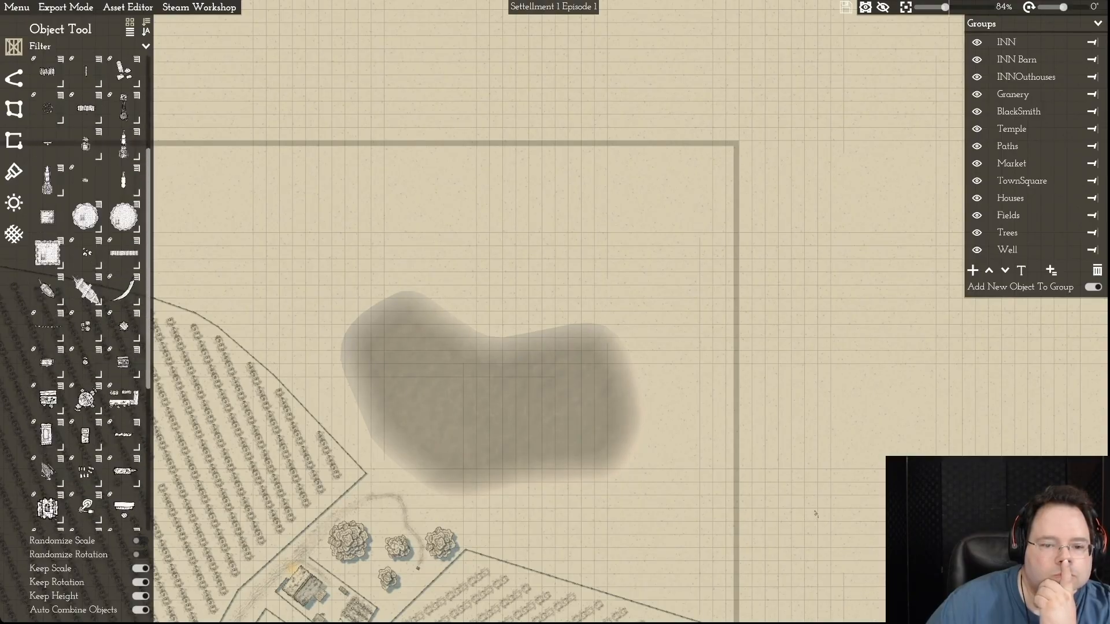
pyautogui.scroll(1, 162, 225)
pyautogui.click(123, 252)
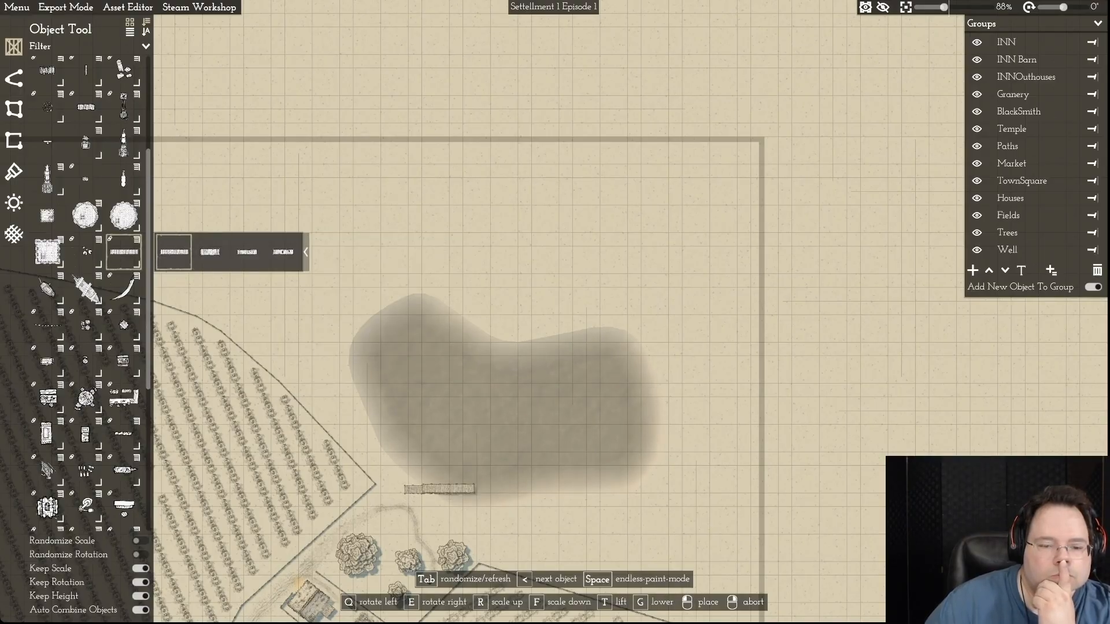
pyautogui.click(430, 490)
pyautogui.click(429, 489)
pyautogui.moveTo(430, 450); pyautogui.dragTo(430, 473)
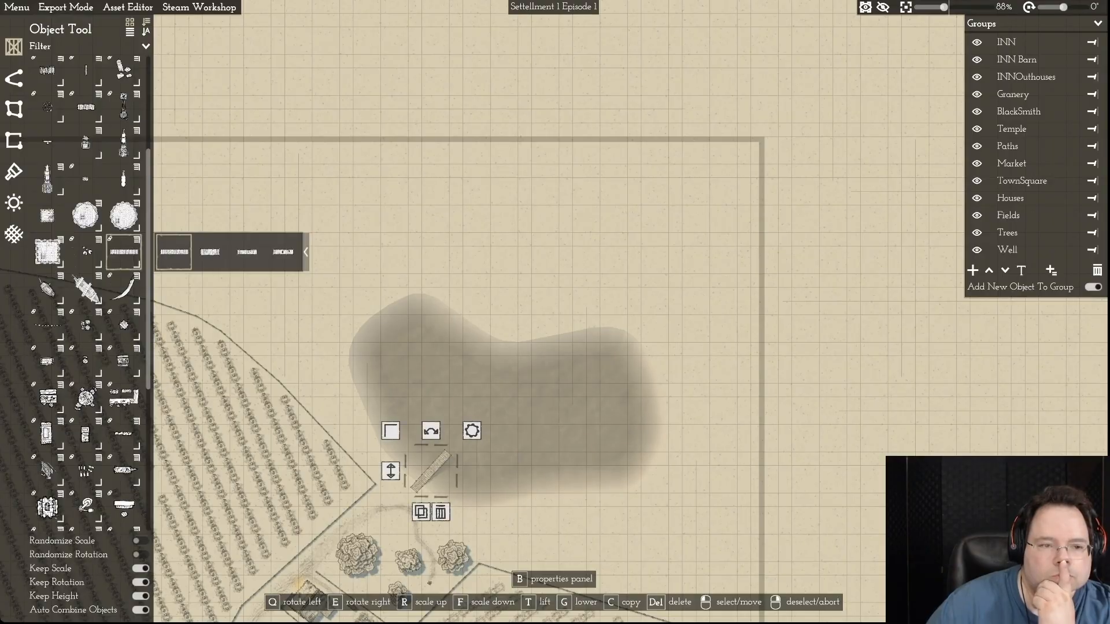
# - Place a short wooden pier segment at the same angle just southwest of the long pier
pyautogui.press('c')
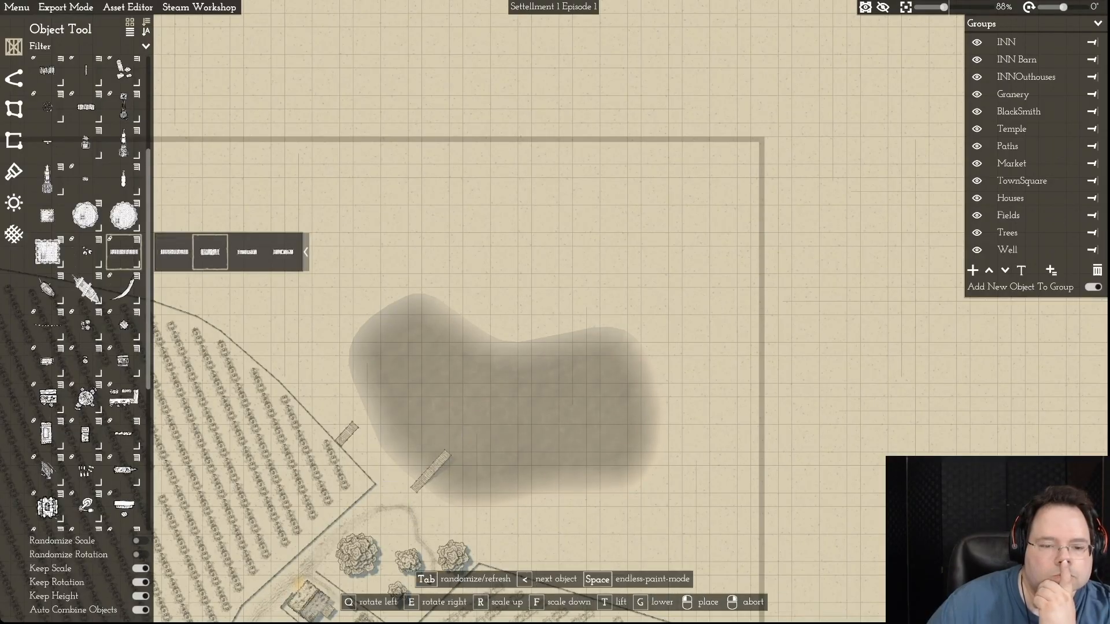
pyautogui.click(396, 505)
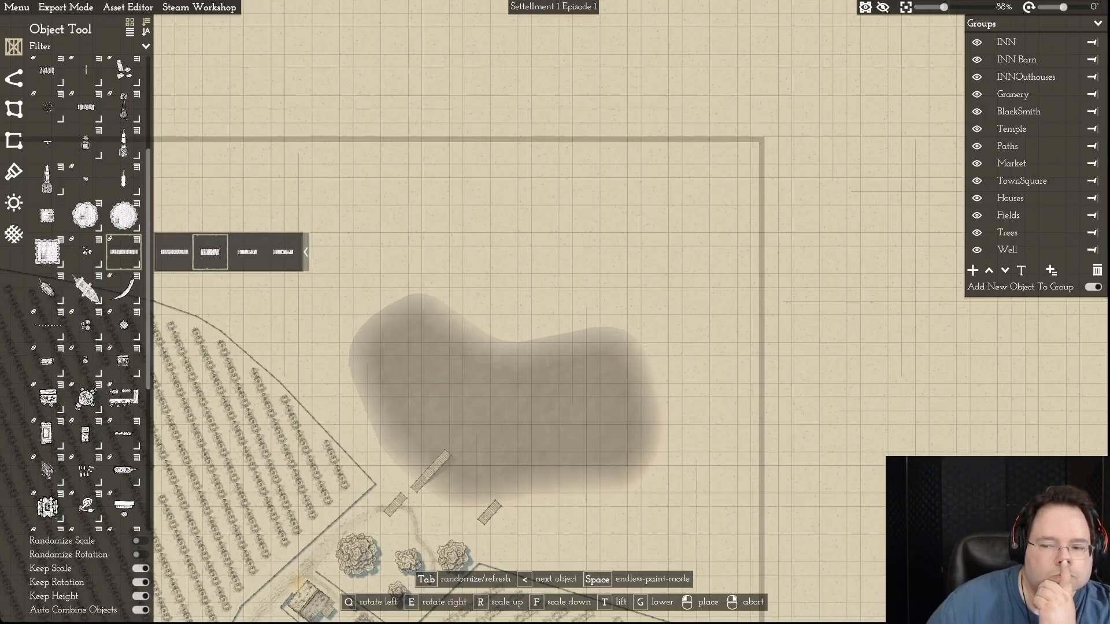
pyautogui.rightClick(490, 512)
pyautogui.scroll(6, 456, 510)
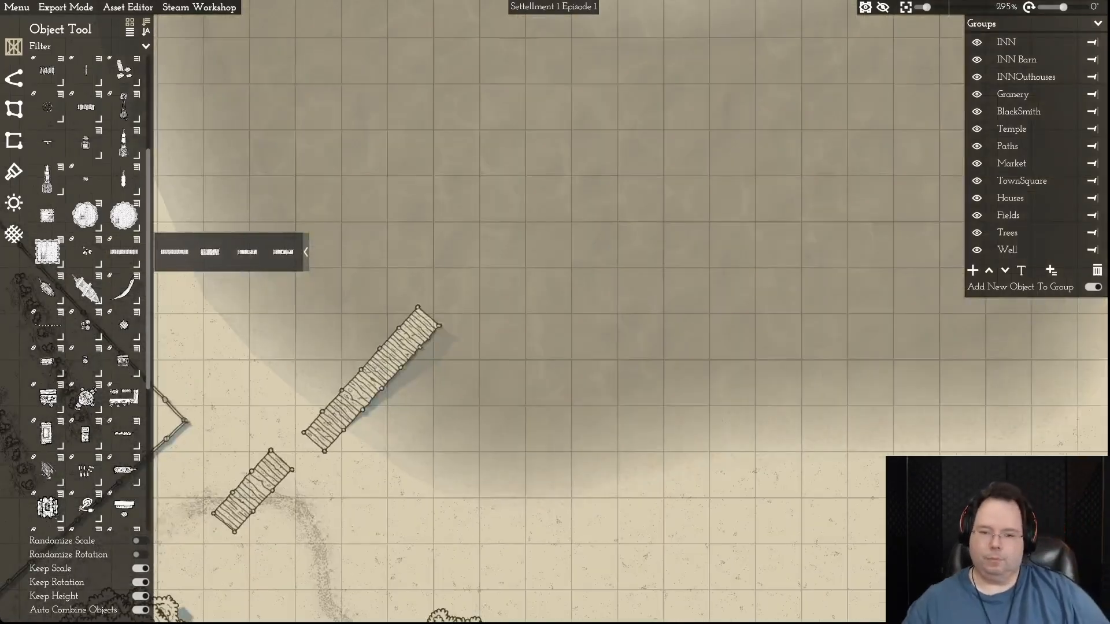
# - Turn the short pier segment perpendicular to the long pier and attach it across the landward end
pyautogui.press('a')
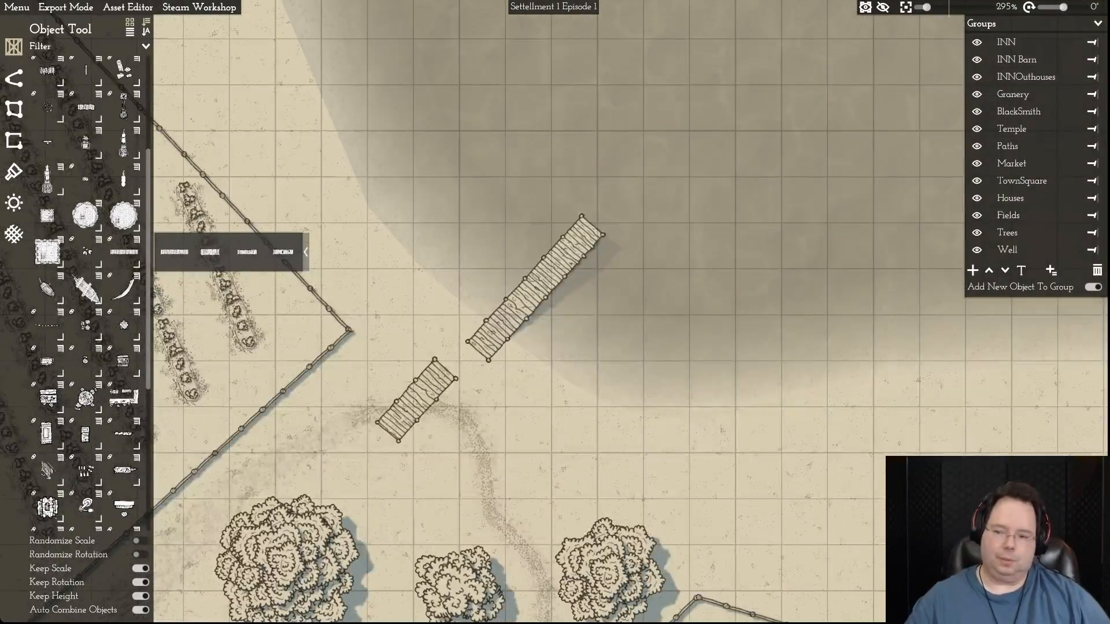
pyautogui.moveTo(436, 382); pyautogui.dragTo(471, 402)
pyautogui.scroll(1, 471, 402)
pyautogui.moveTo(448, 337); pyautogui.dragTo(535, 416)
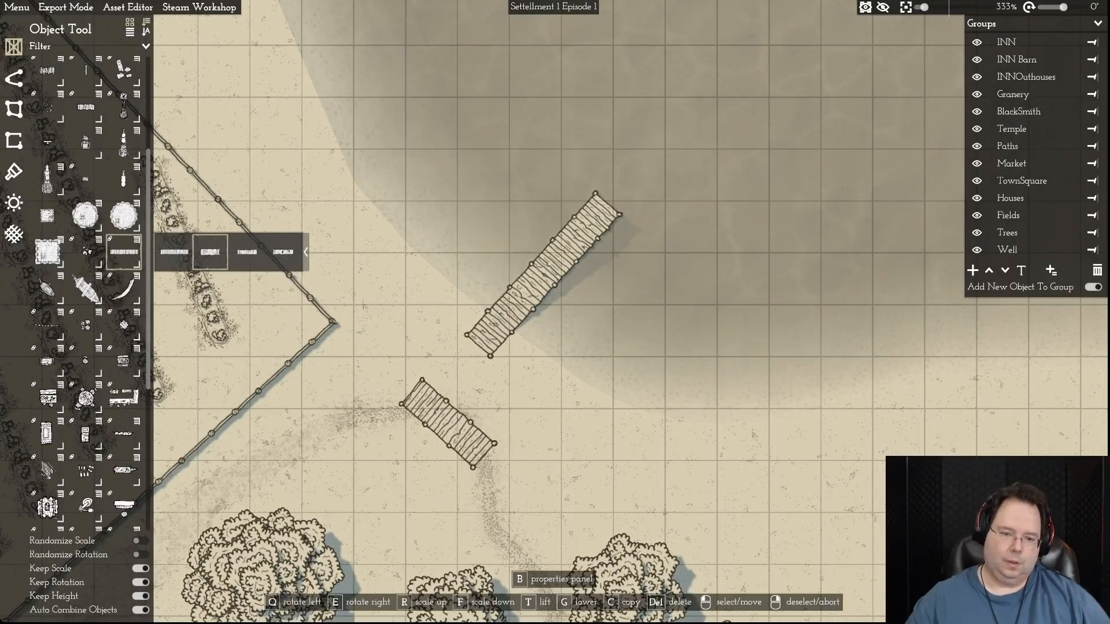
pyautogui.moveTo(448, 424); pyautogui.dragTo(491, 335)
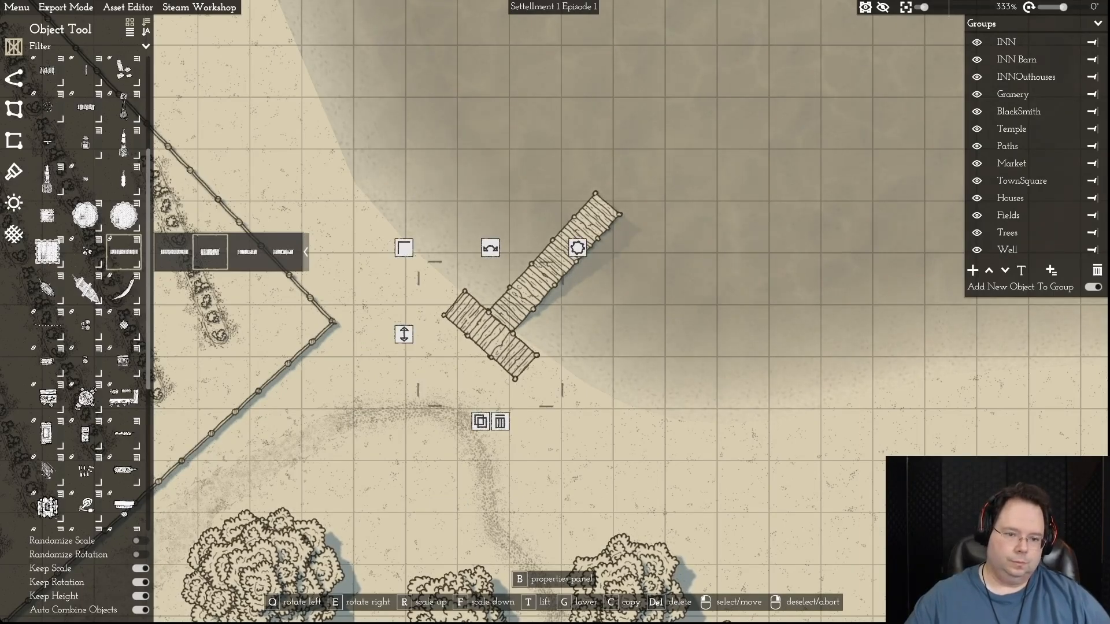
# - Place a second short pier segment at the southeastern end of the crosspiece
pyautogui.press('c')
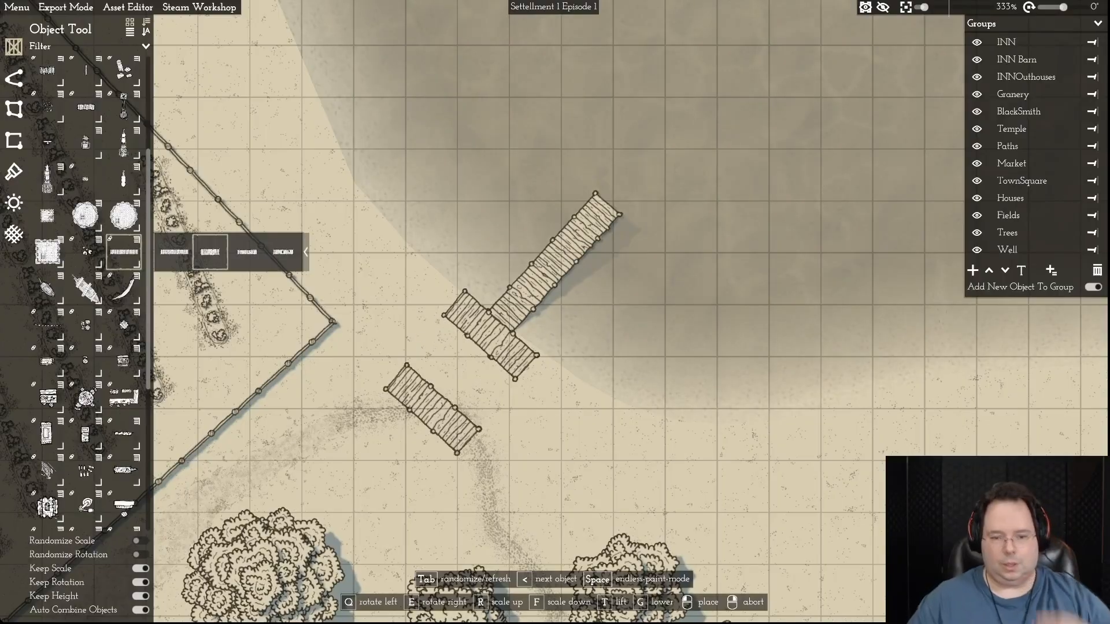
pyautogui.rightClick(431, 407)
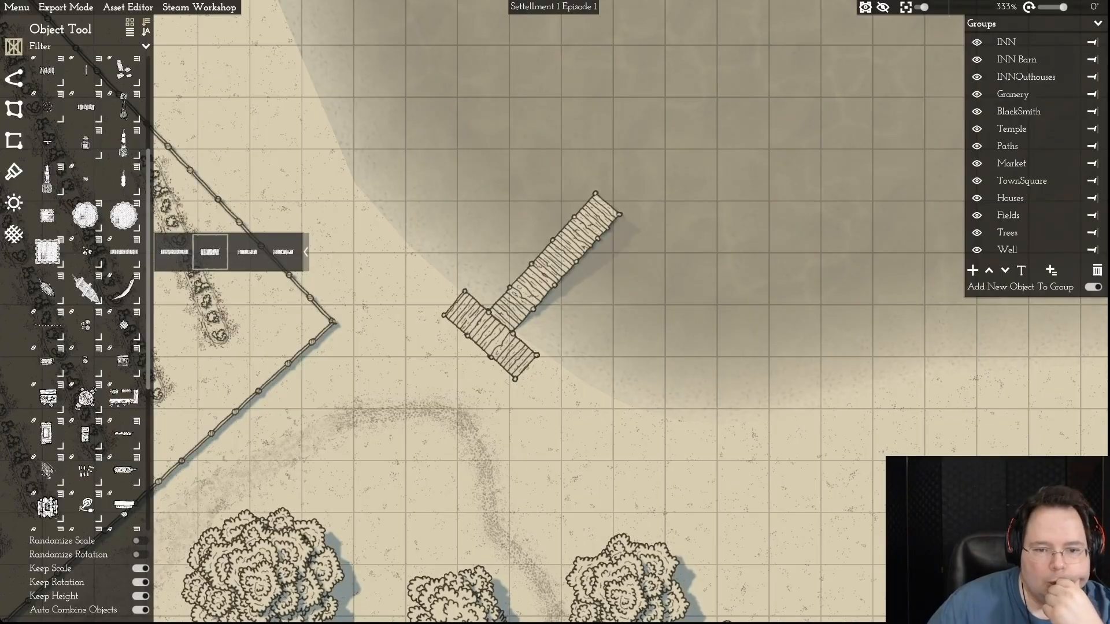
pyautogui.click(210, 252)
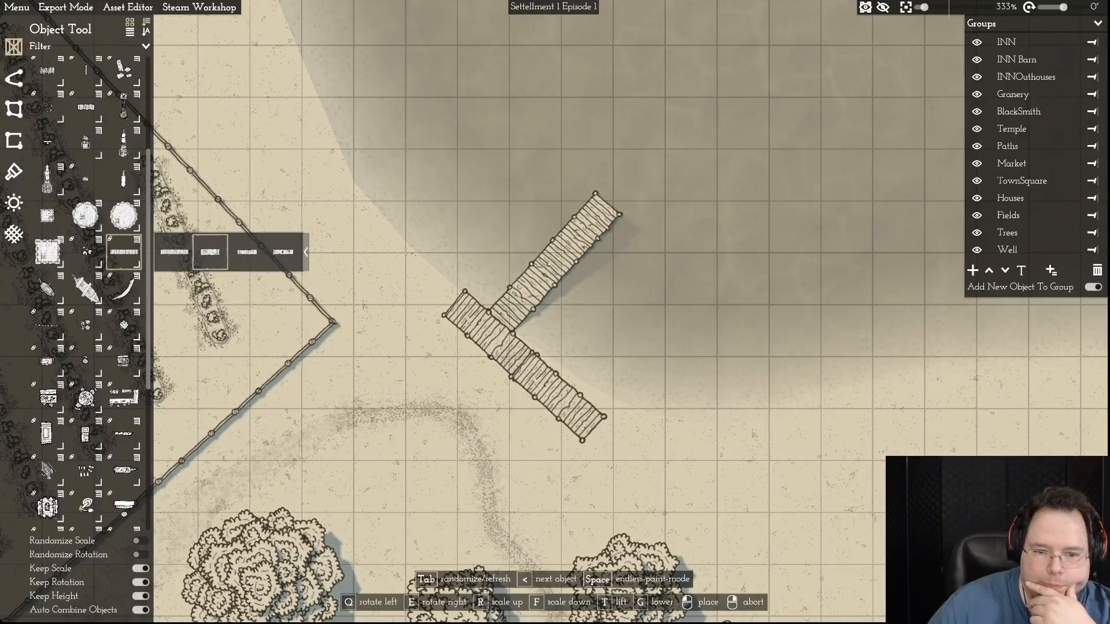
pyautogui.scroll(1, 563, 396)
pyautogui.click(567, 393)
# - Rotate the second short segment in line with the crosspiece and overlap the two to lengthen it southeastward
pyautogui.moveTo(567, 301); pyautogui.dragTo(547, 303)
pyautogui.moveTo(567, 393); pyautogui.dragTo(551, 366)
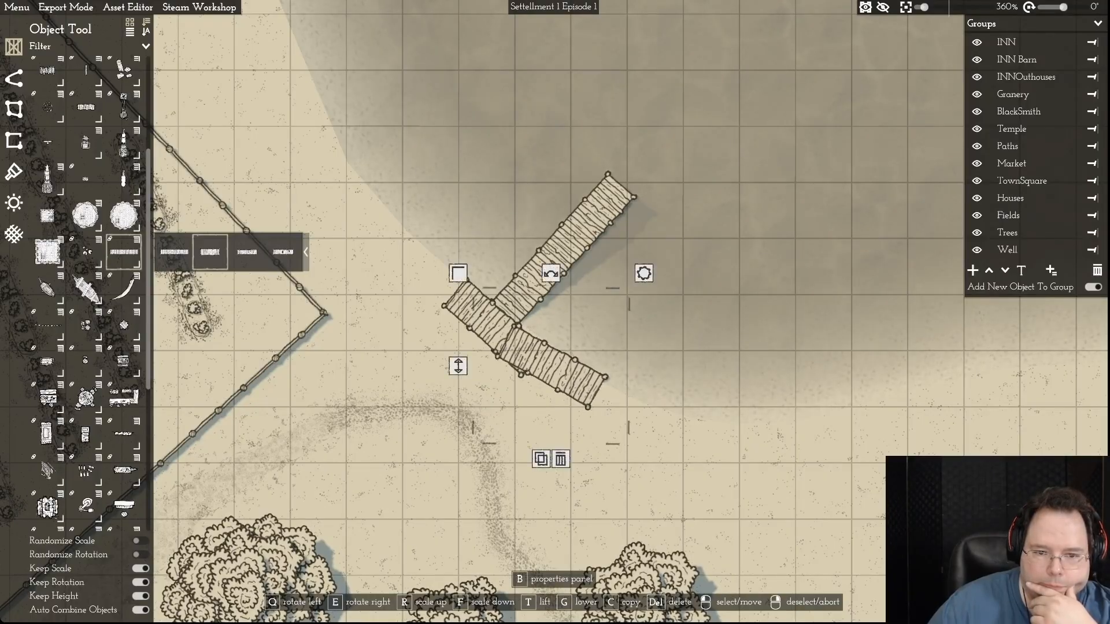
pyautogui.moveTo(551, 274); pyautogui.dragTo(560, 274)
pyautogui.moveTo(550, 369); pyautogui.dragTo(550, 370)
pyautogui.moveTo(549, 277); pyautogui.dragTo(560, 277)
pyautogui.moveTo(549, 370); pyautogui.dragTo(521, 350)
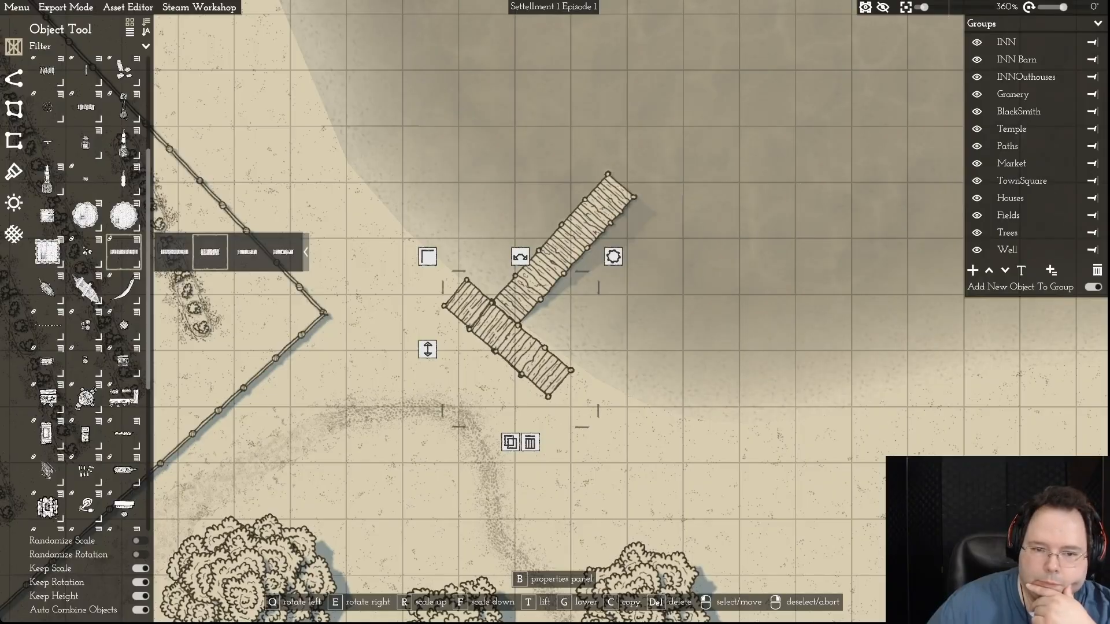
# - Fine-tune the rotation of the second short pier segment so its edges line up with the crosspiece
pyautogui.moveTo(521, 257); pyautogui.dragTo(522, 256)
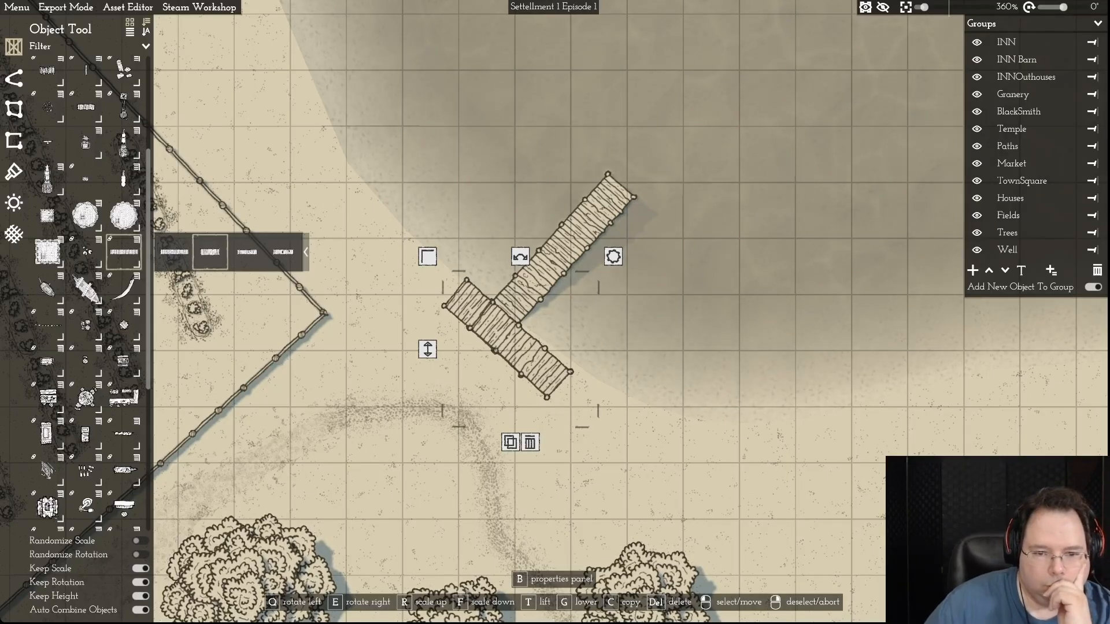
pyautogui.rightClick(520, 349)
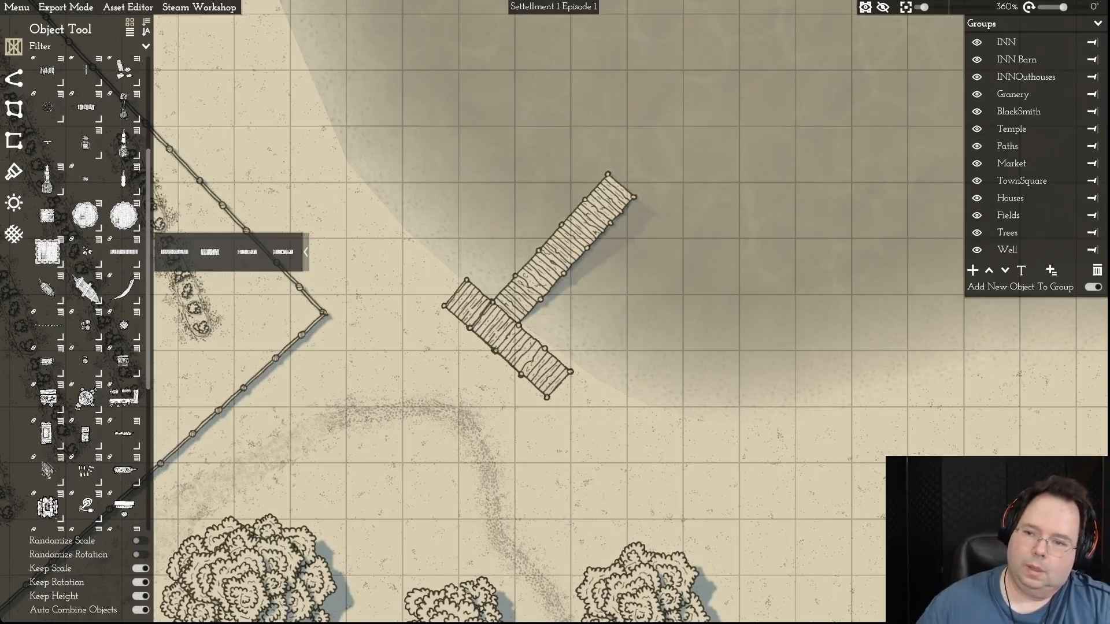
# - Place a small rowing boat on the water along the northwestern side of the long pier's outer end, roughly parallel to the pier
pyautogui.moveTo(989, 146)
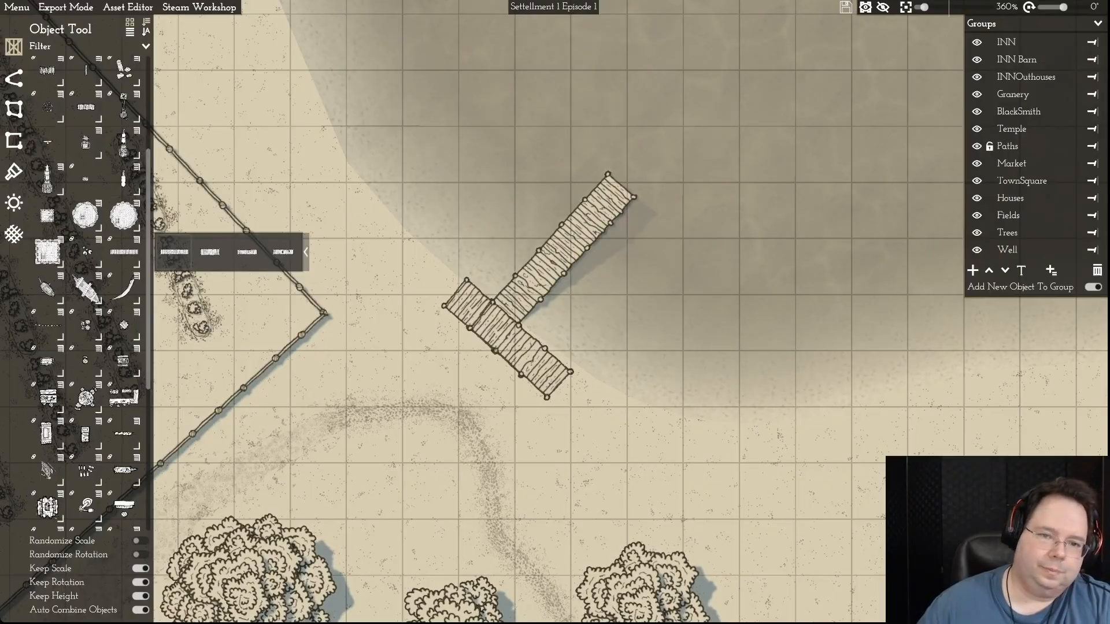
pyautogui.click(47, 287)
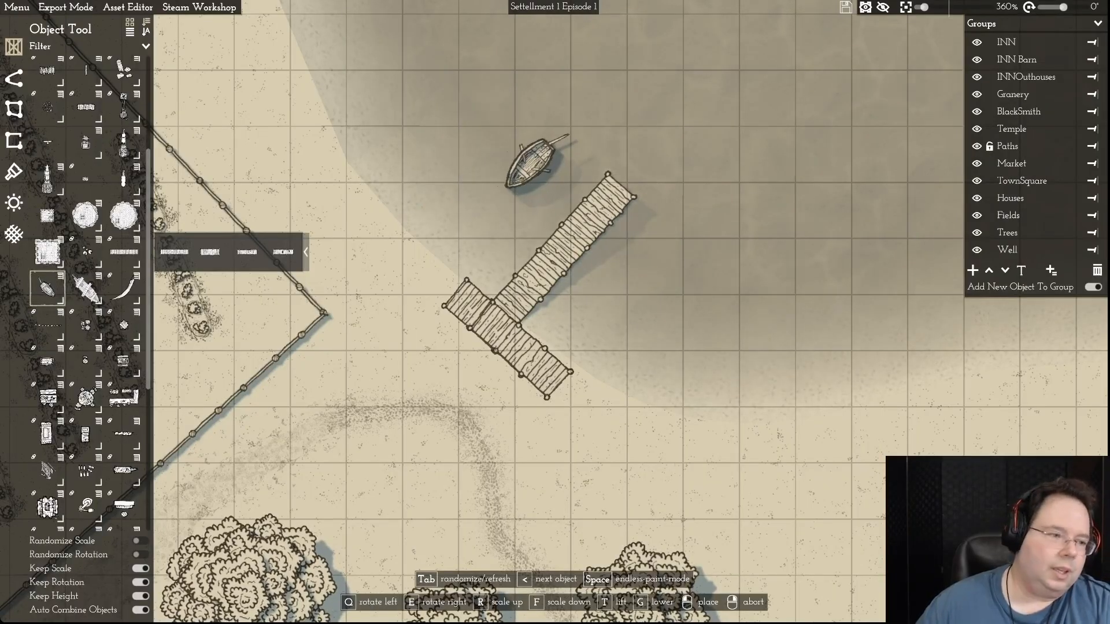
pyautogui.click(60, 276)
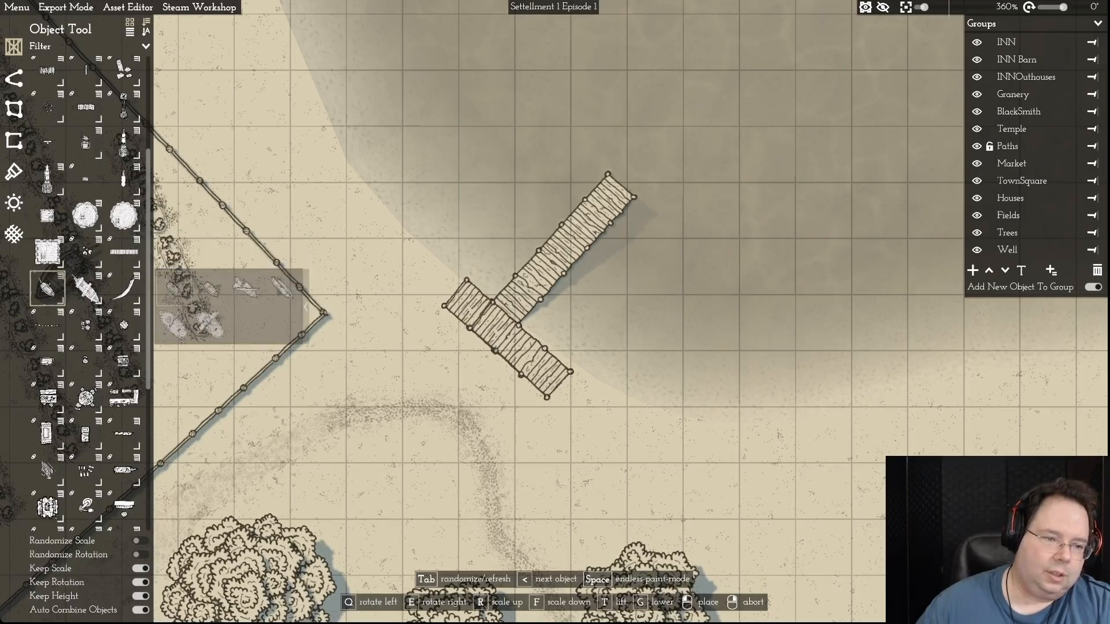
pyautogui.moveTo(211, 289)
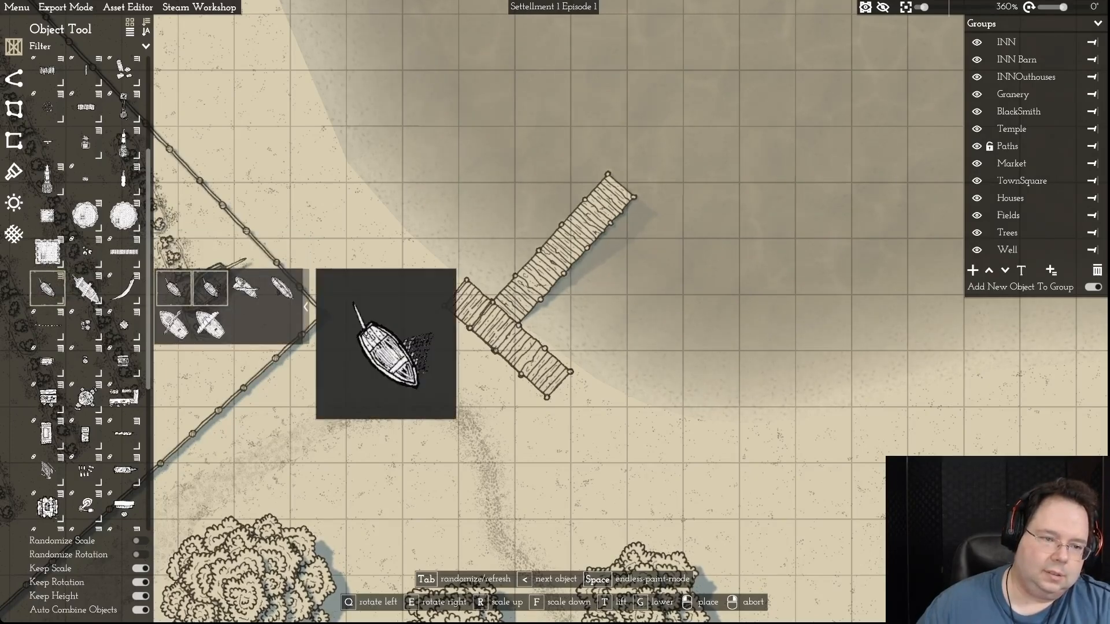
pyautogui.moveTo(173, 288)
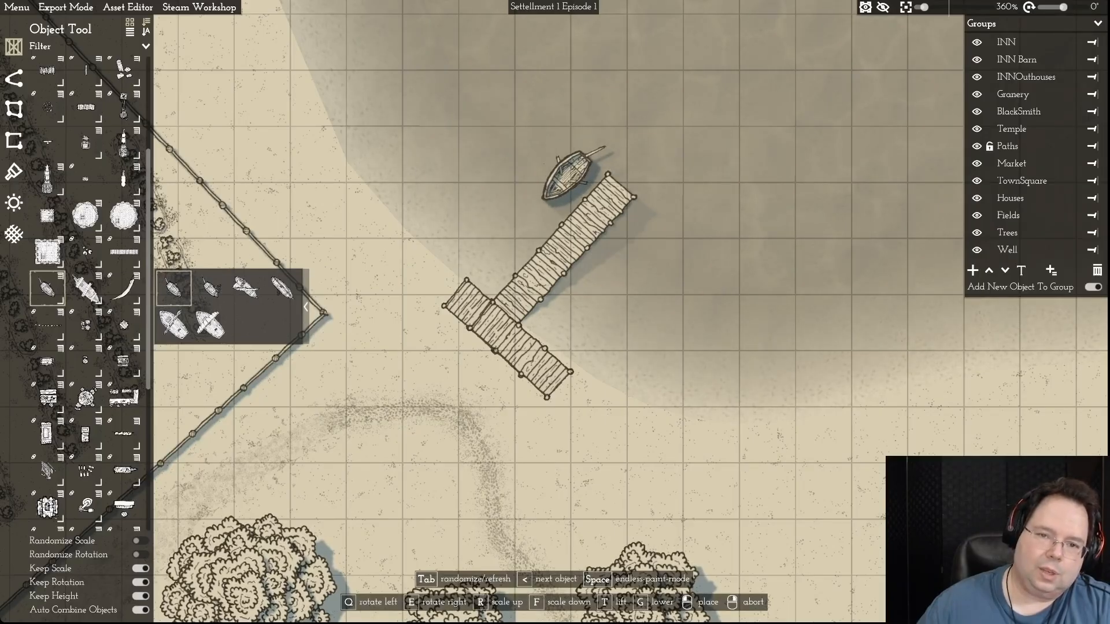
pyautogui.click(569, 174)
pyautogui.rightClick(448, 116)
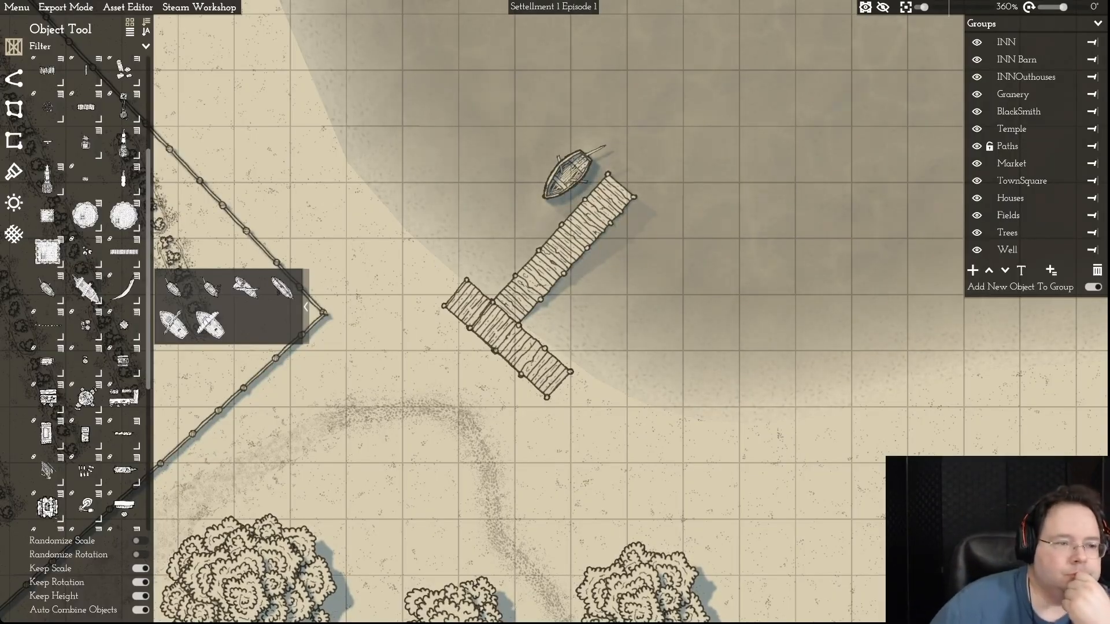
# - Look through the object library, including the variants of a small prop, for further objects to add around the pier
pyautogui.scroll(5, 87, 289)
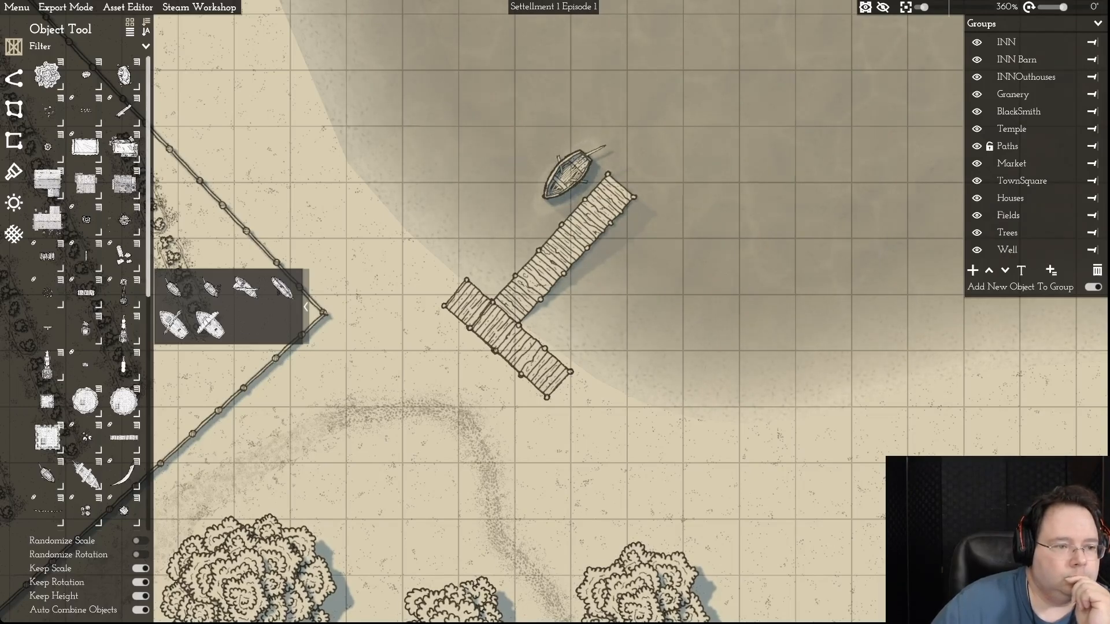
pyautogui.scroll(-2, 86, 289)
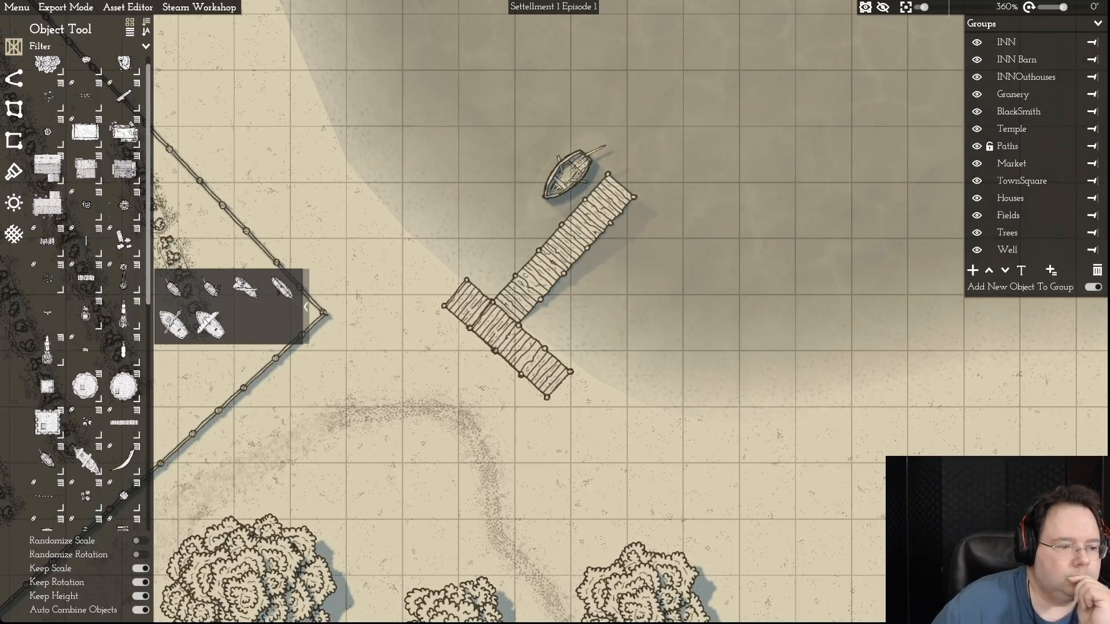
pyautogui.scroll(-10, 86, 289)
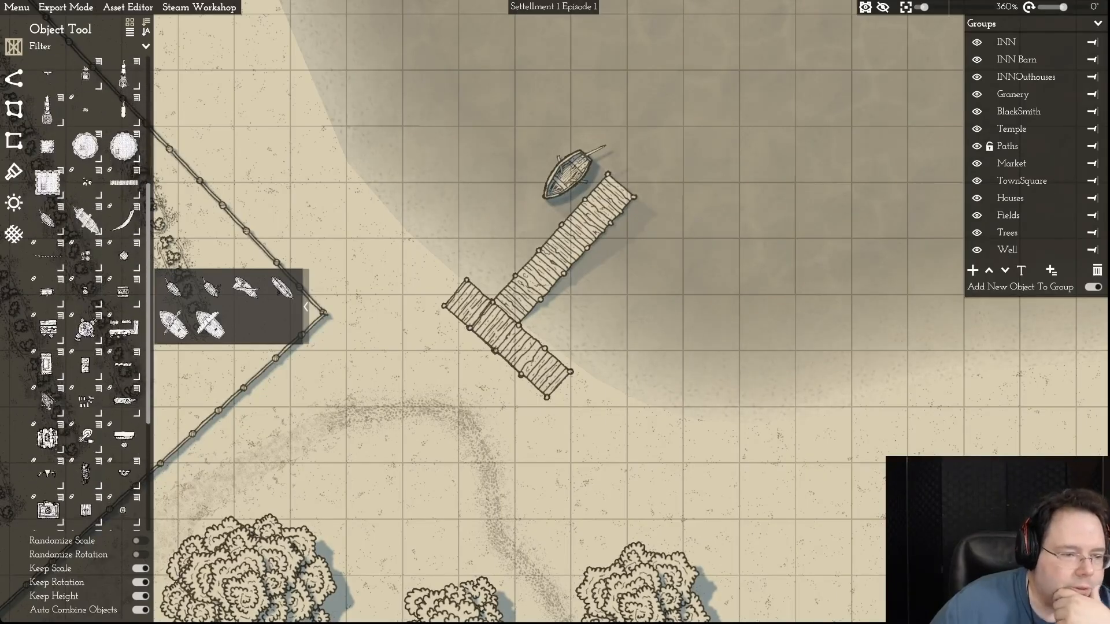
pyautogui.scroll(-2, 144, 466)
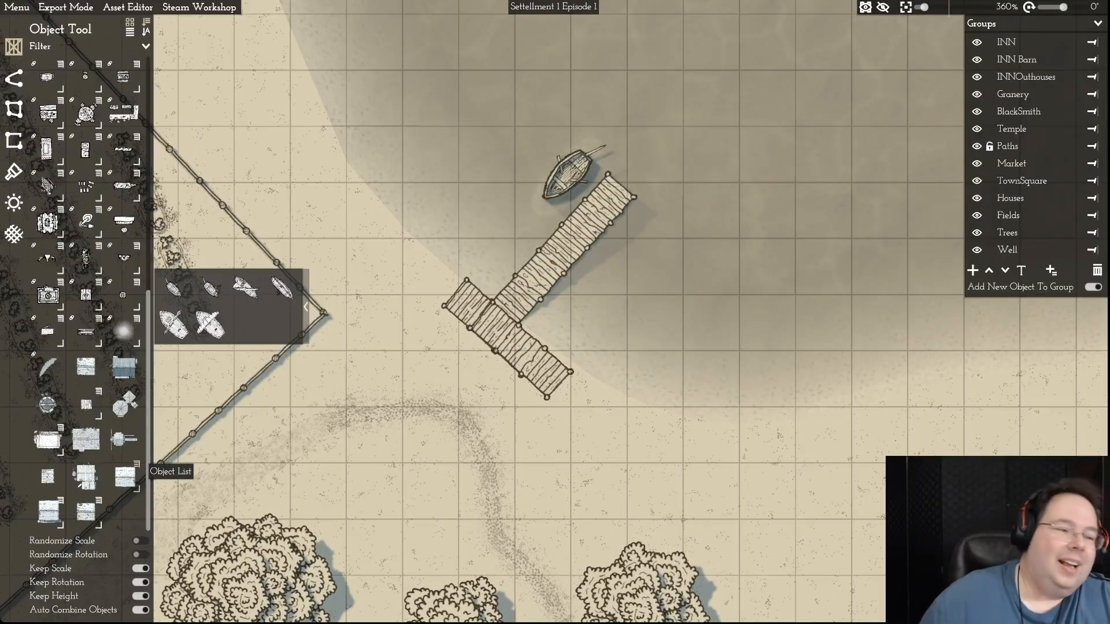
pyautogui.scroll(5, 139, 462)
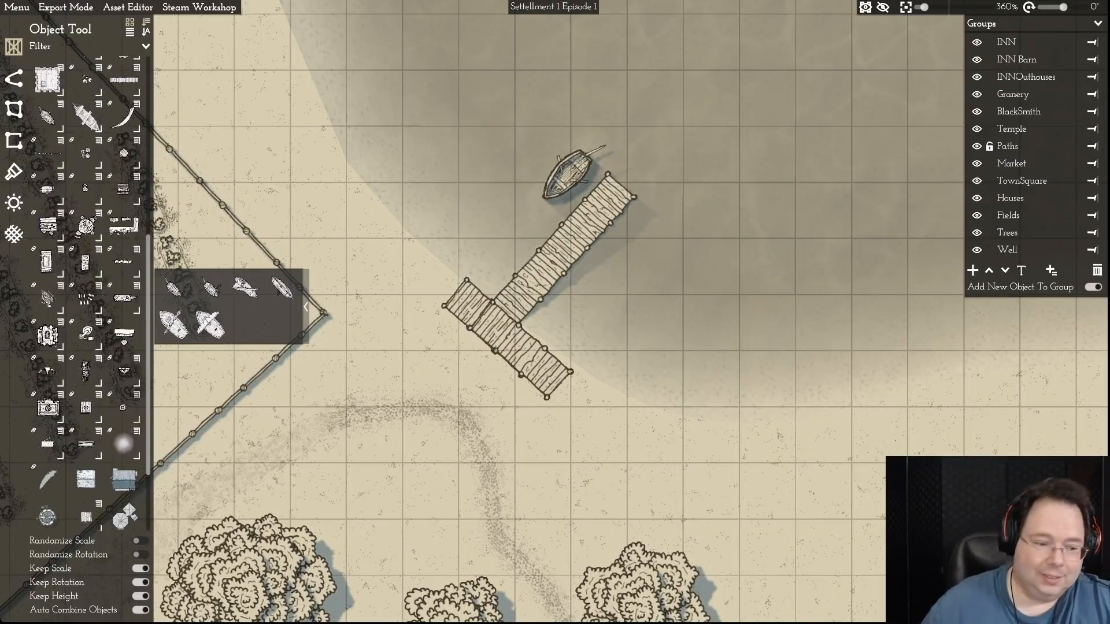
pyautogui.scroll(2, 86, 294)
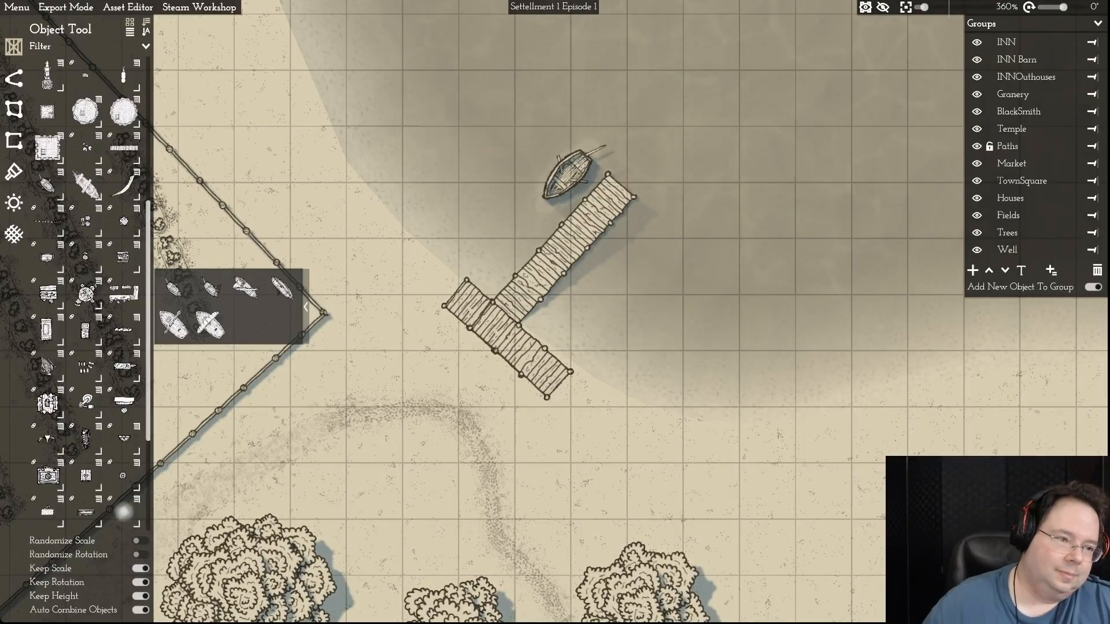
pyautogui.scroll(3, 123, 512)
pyautogui.scroll(5, 87, 293)
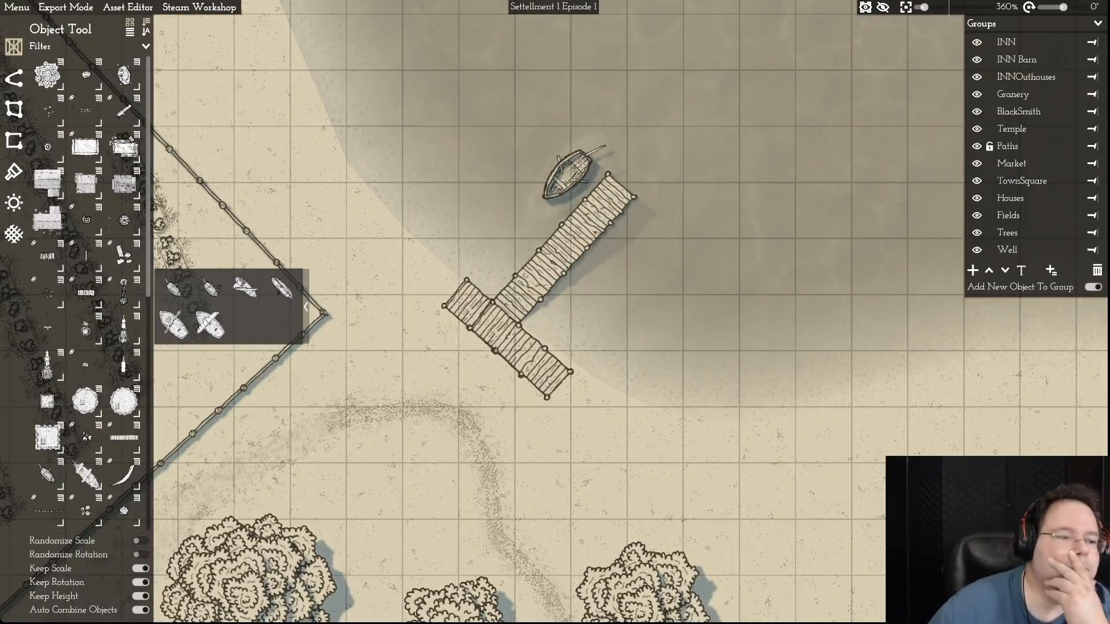
pyautogui.moveTo(47, 292)
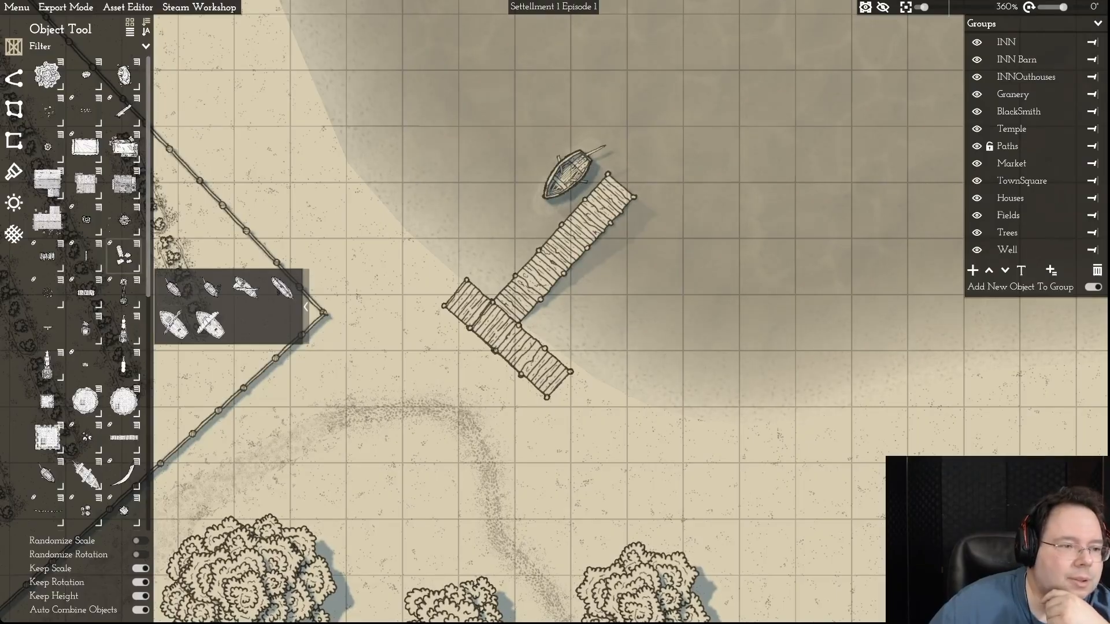
pyautogui.click(98, 207)
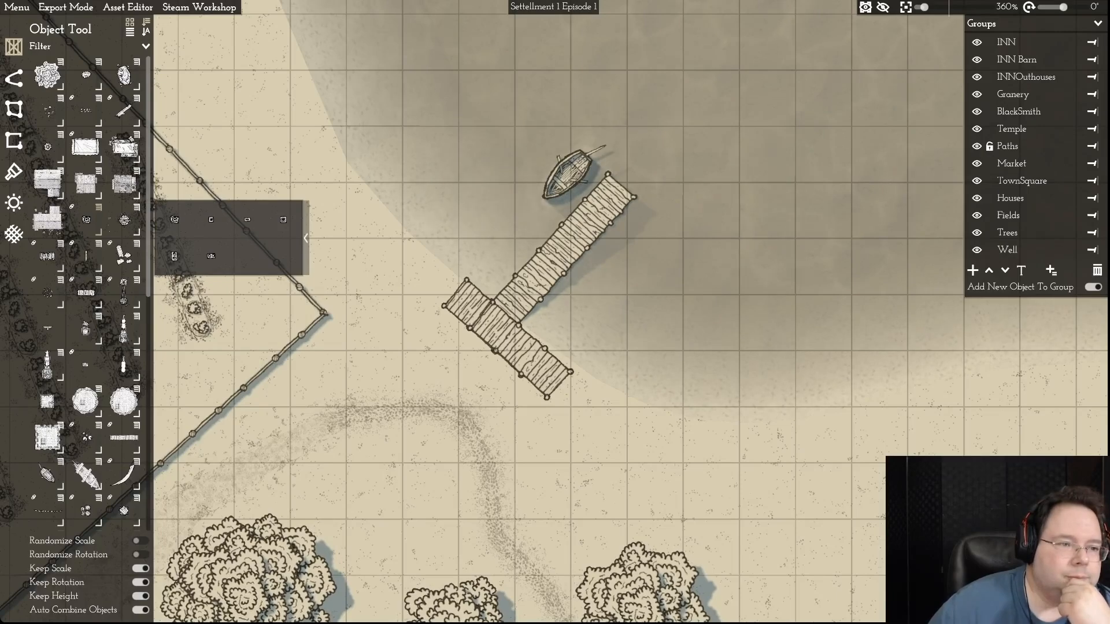
pyautogui.scroll(-3, 123, 184)
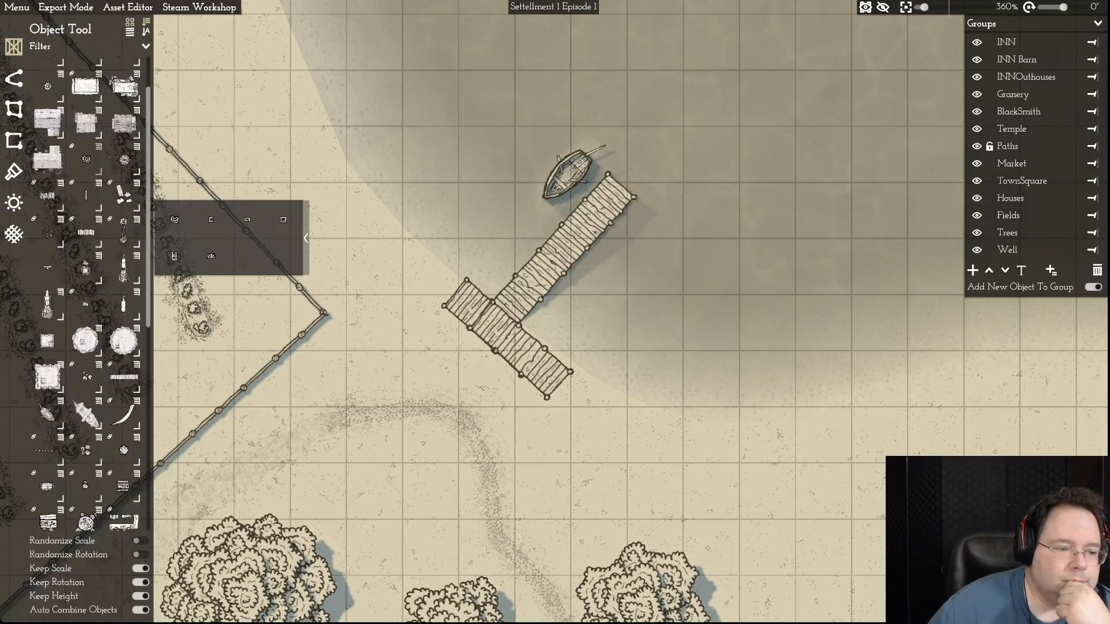
pyautogui.scroll(-3, 91, 294)
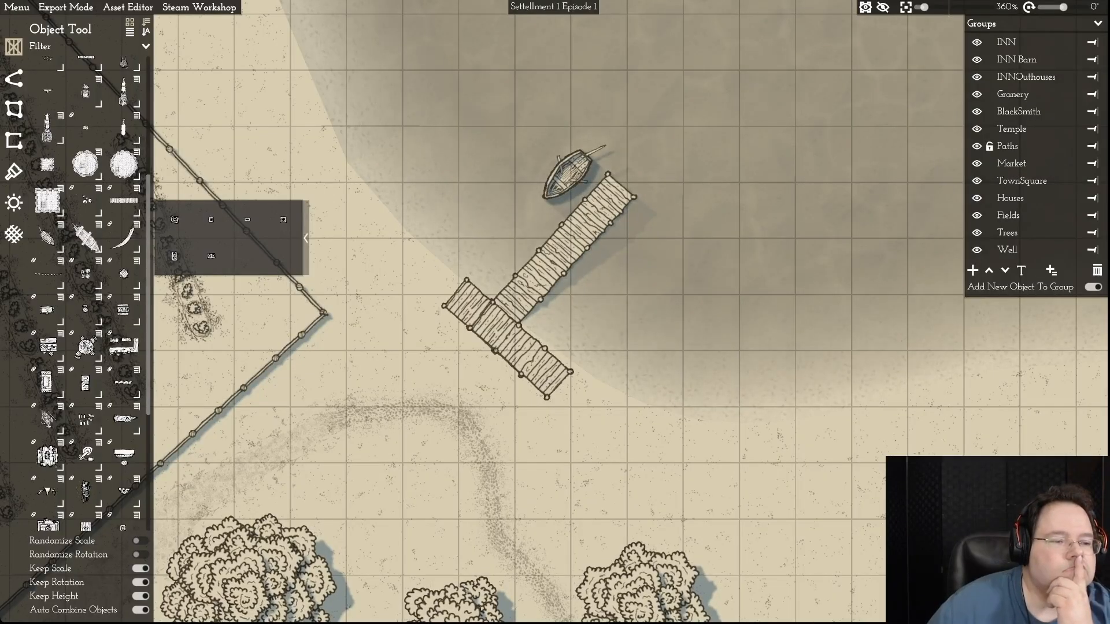
pyautogui.scroll(-5, 87, 289)
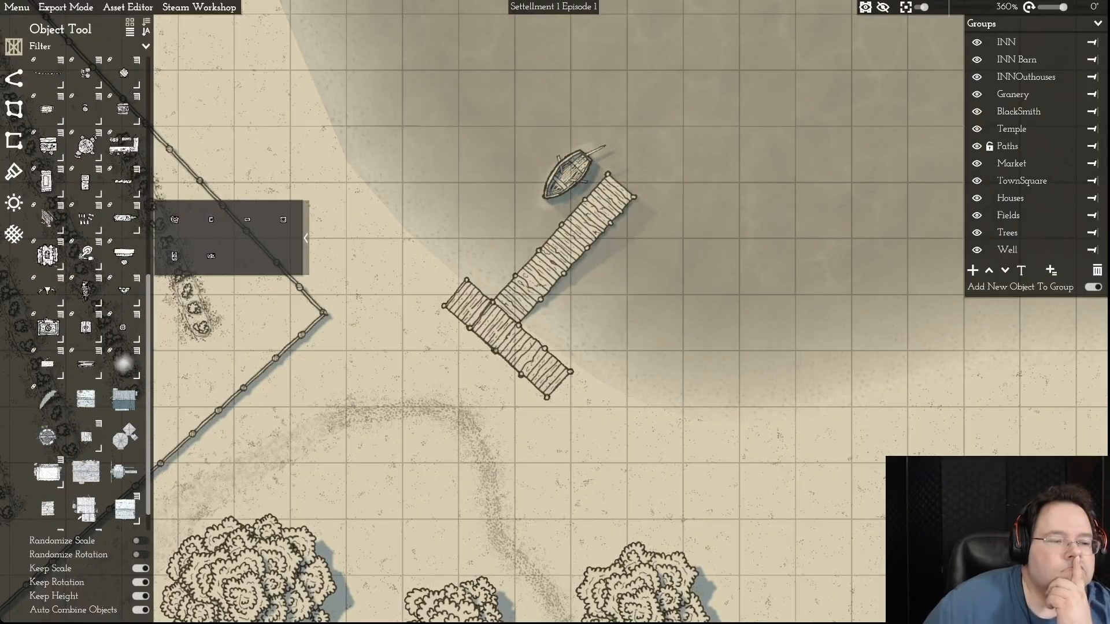
pyautogui.scroll(1, 91, 294)
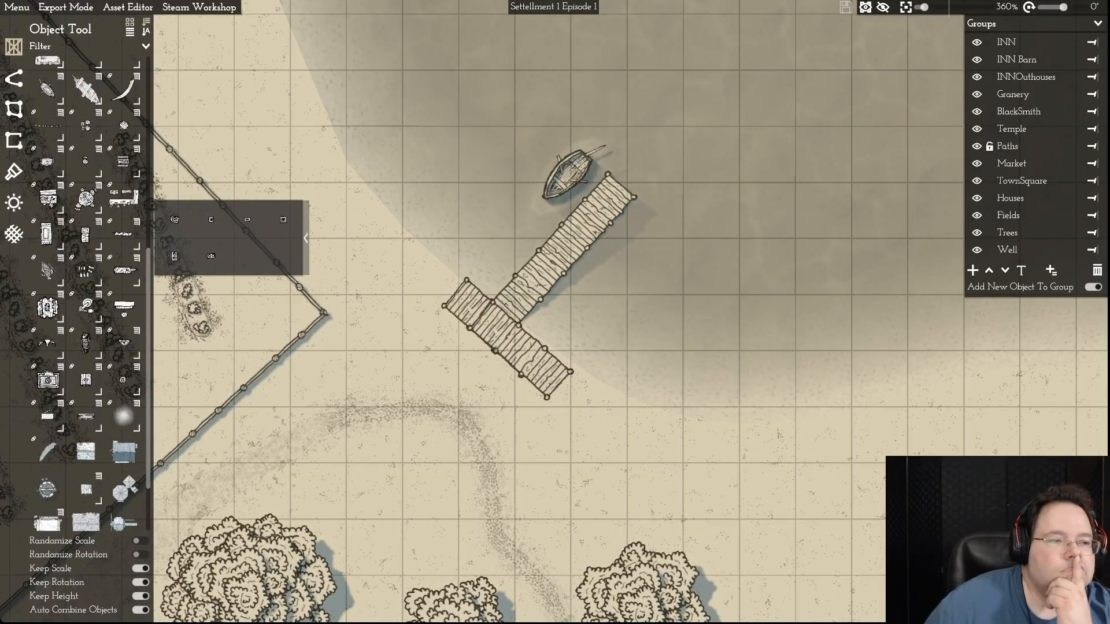
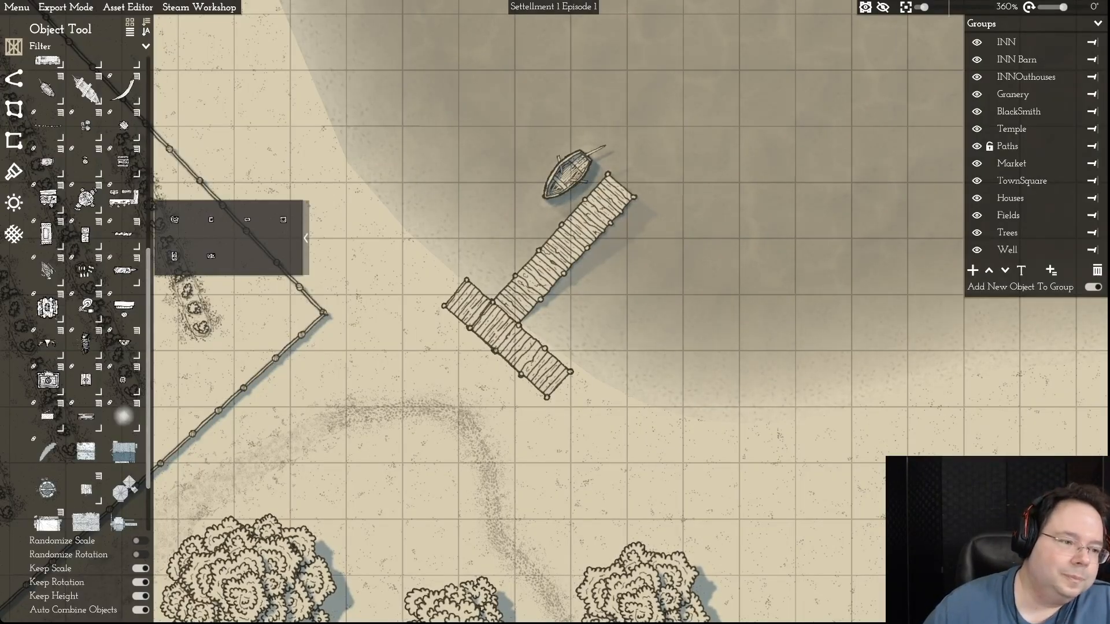
# - Browse the object list for props suited to the lakeside dock, checking previews such as Trunk
pyautogui.scroll(2, 87, 289)
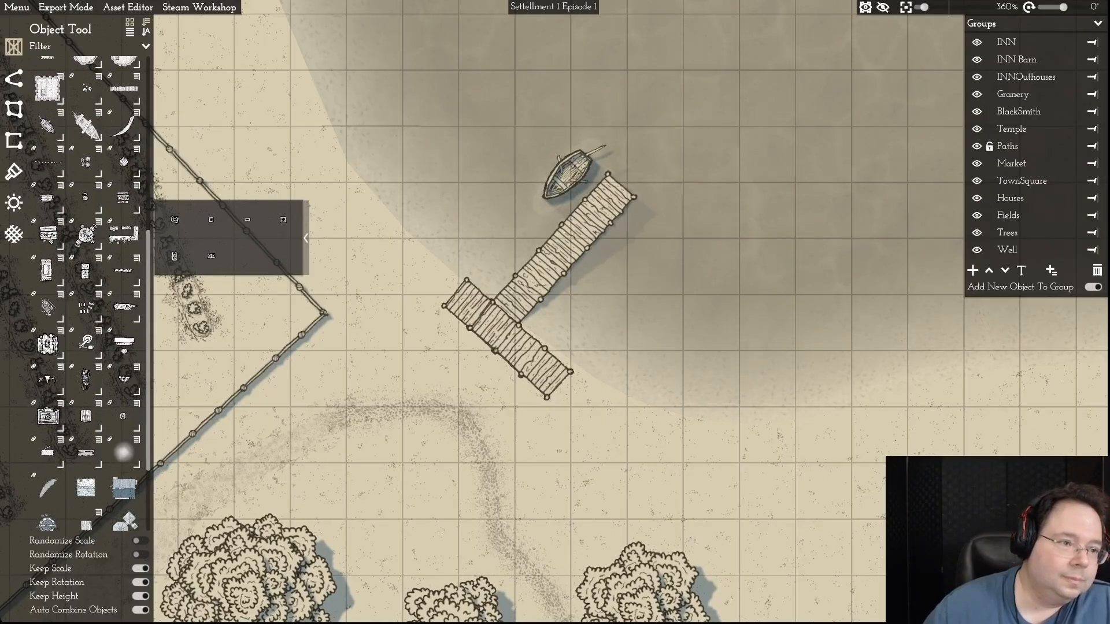
pyautogui.scroll(5, 87, 289)
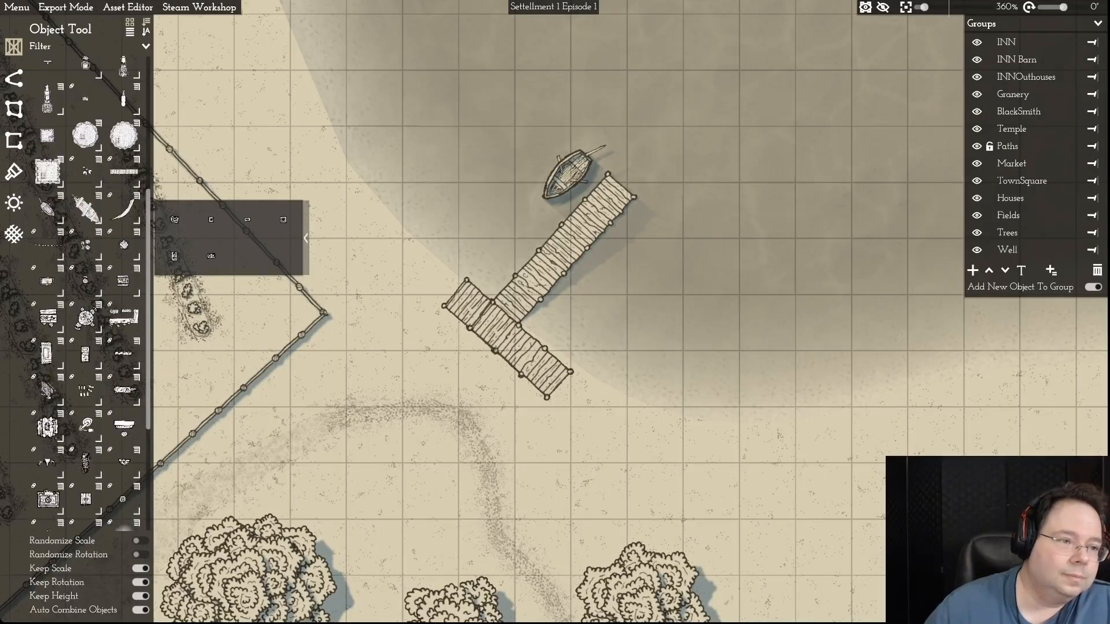
pyautogui.scroll(3, 87, 289)
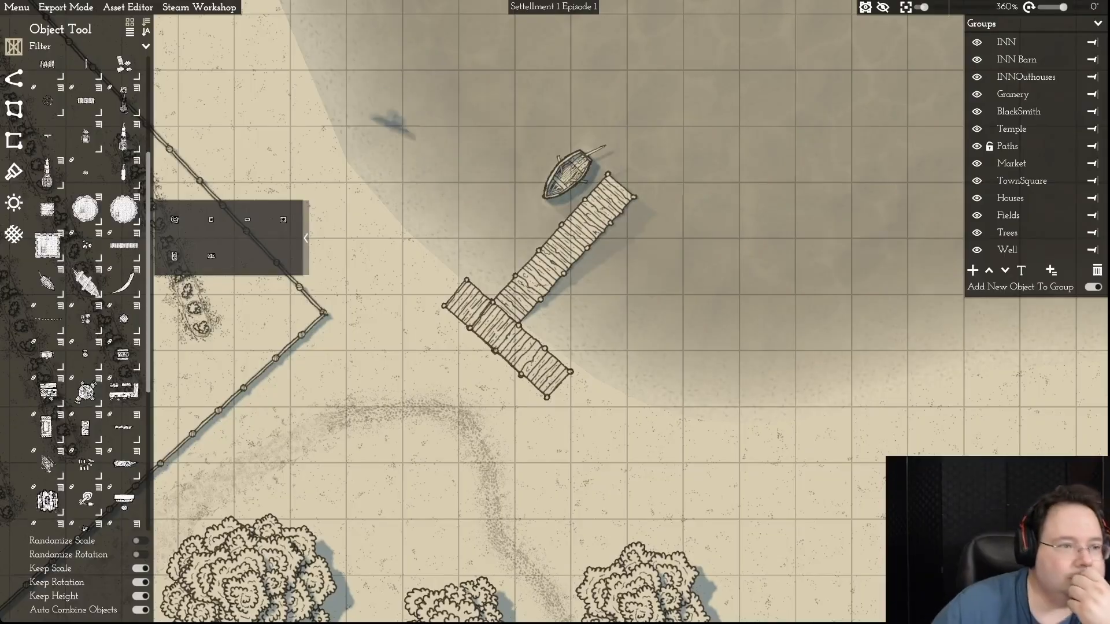
pyautogui.scroll(4, 86, 289)
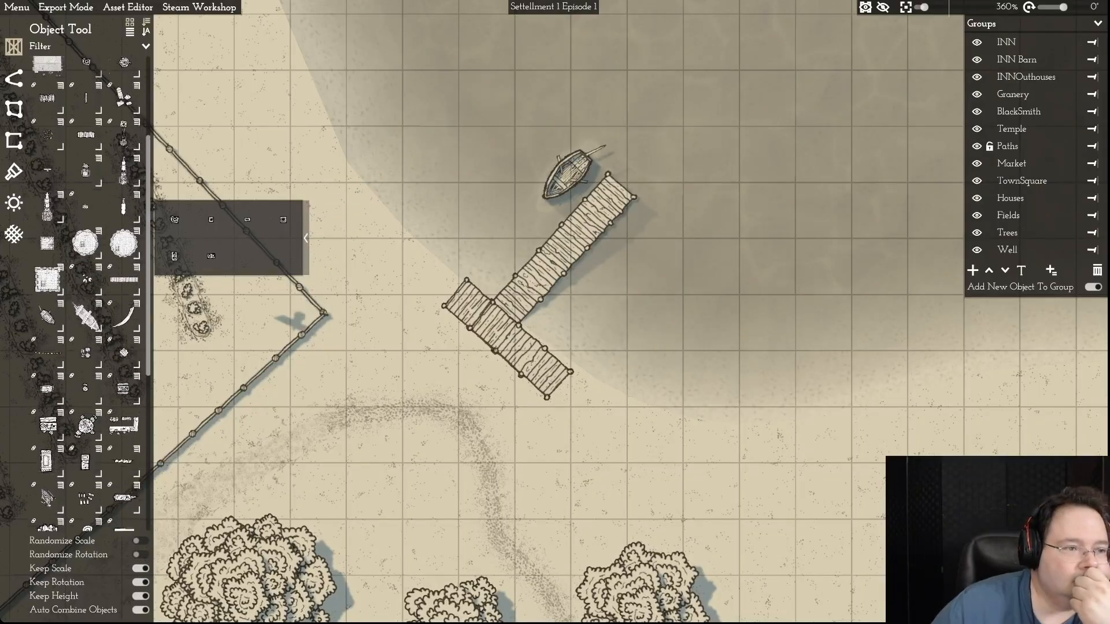
pyautogui.scroll(4, 87, 289)
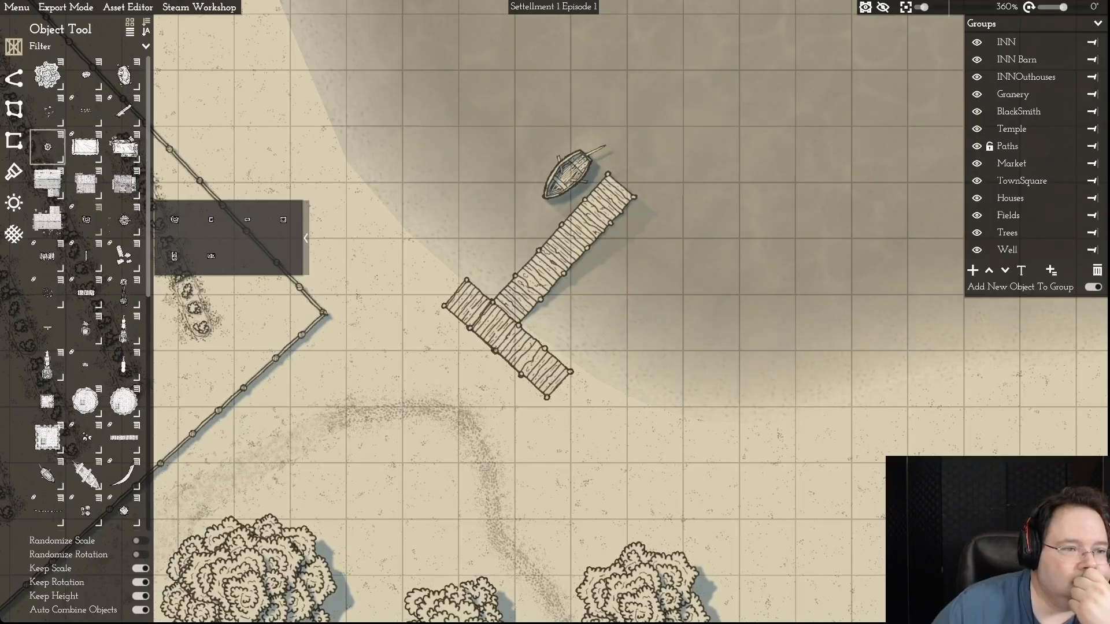
pyautogui.moveTo(47, 147)
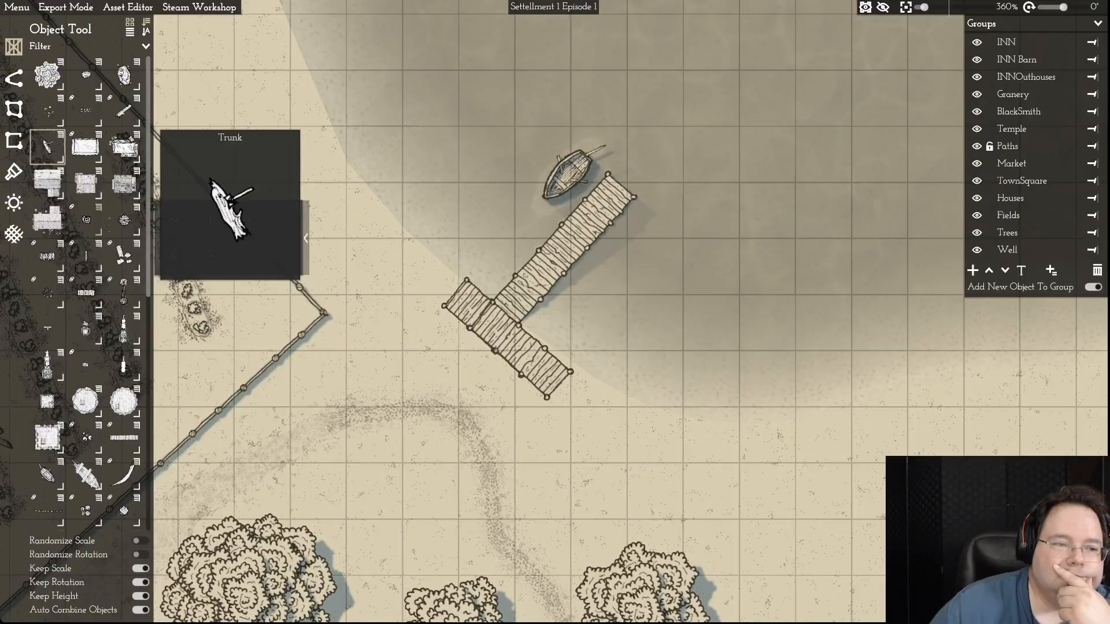
pyautogui.moveTo(86, 220)
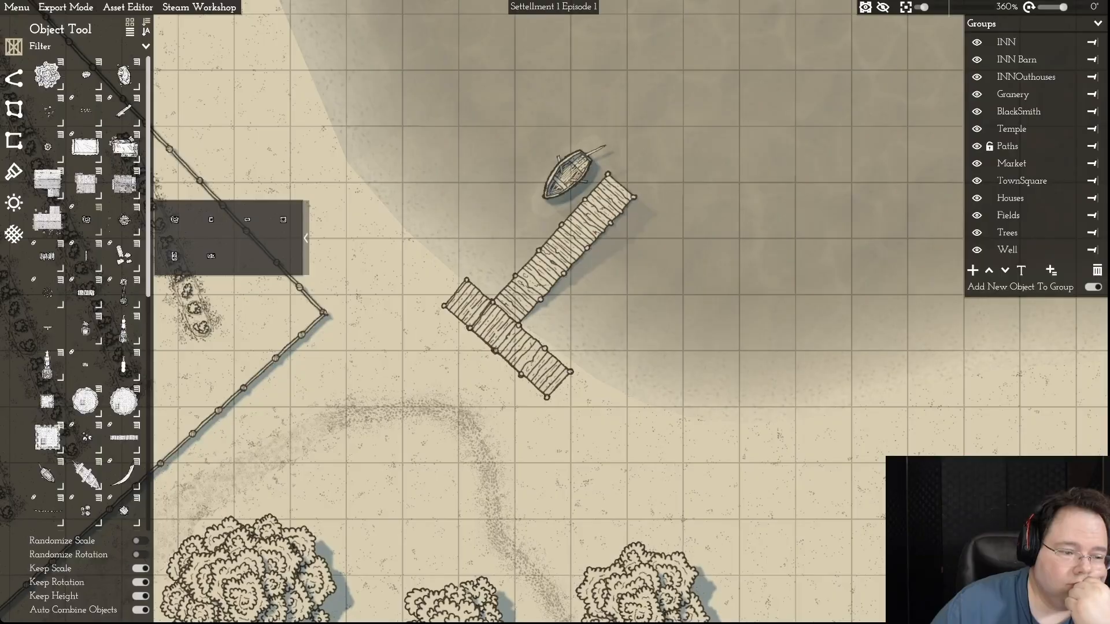
pyautogui.scroll(-3, 87, 289)
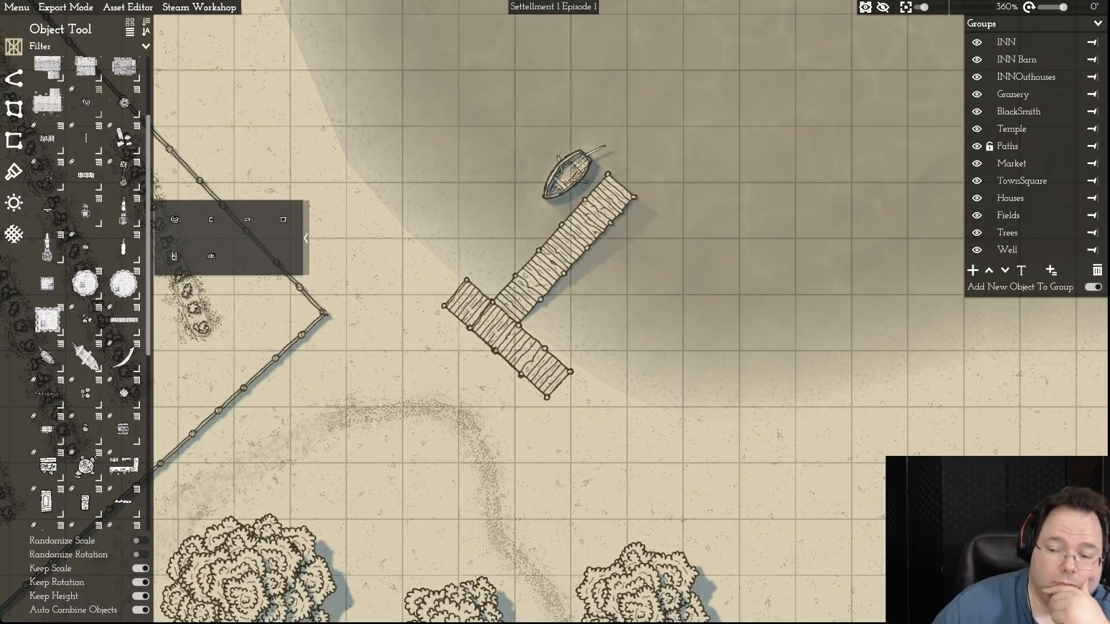
pyautogui.scroll(-9, 86, 289)
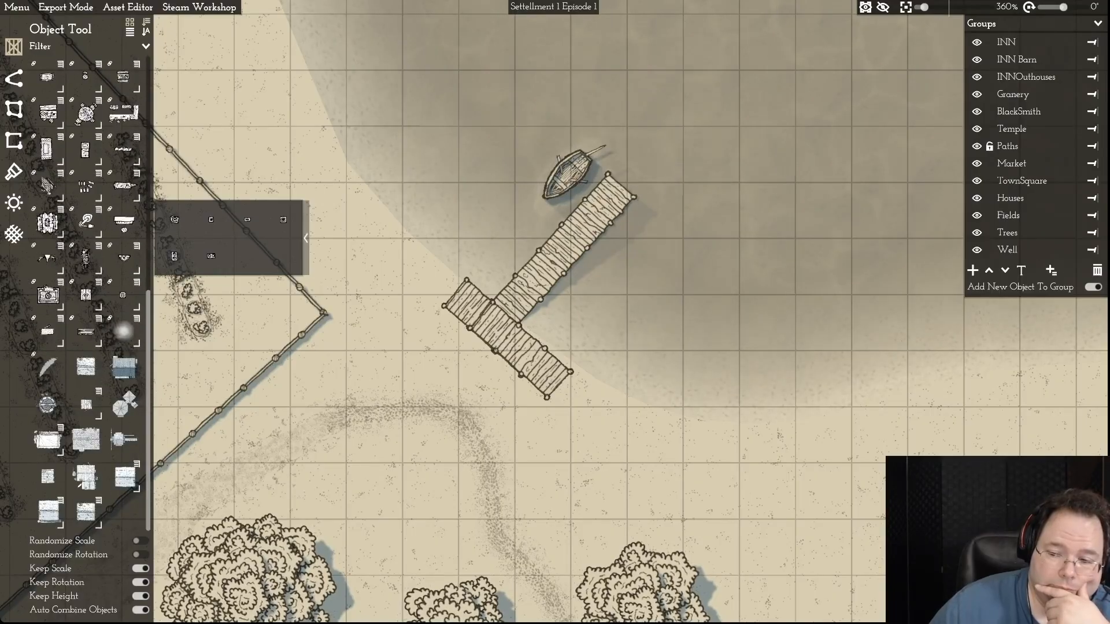
pyautogui.scroll(2, 87, 289)
pyautogui.scroll(-1, 87, 289)
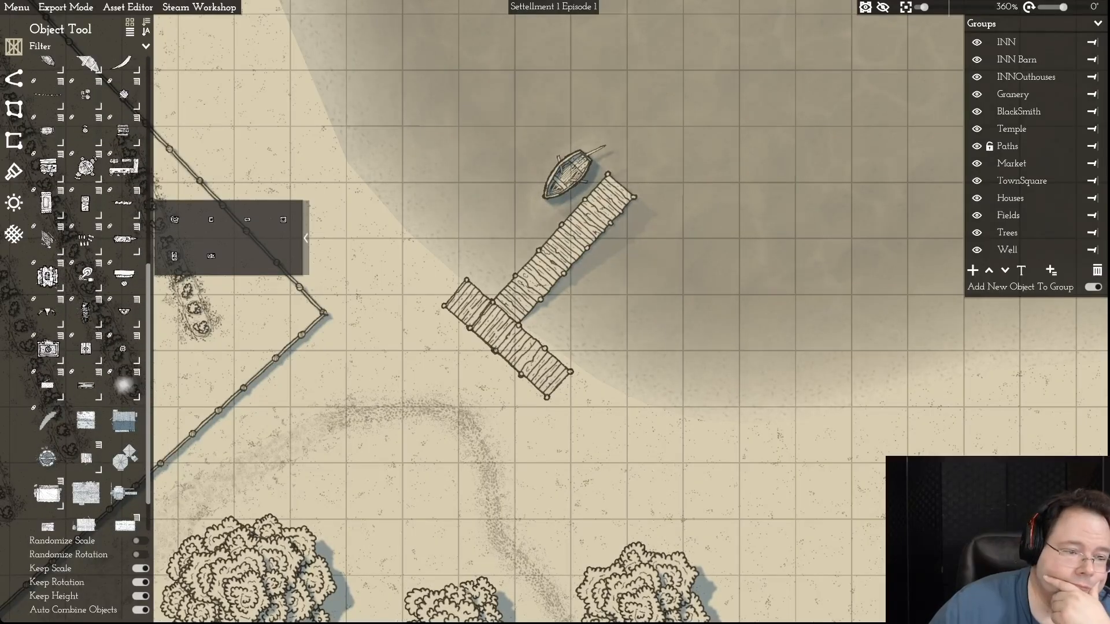
pyautogui.scroll(3, 87, 289)
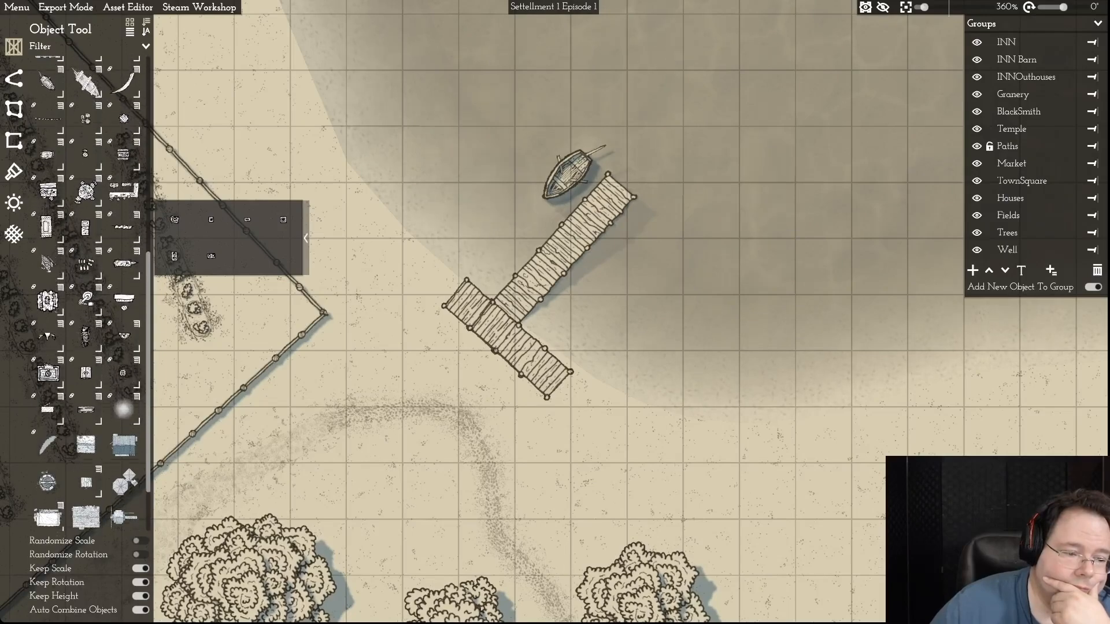
pyautogui.scroll(3, 87, 289)
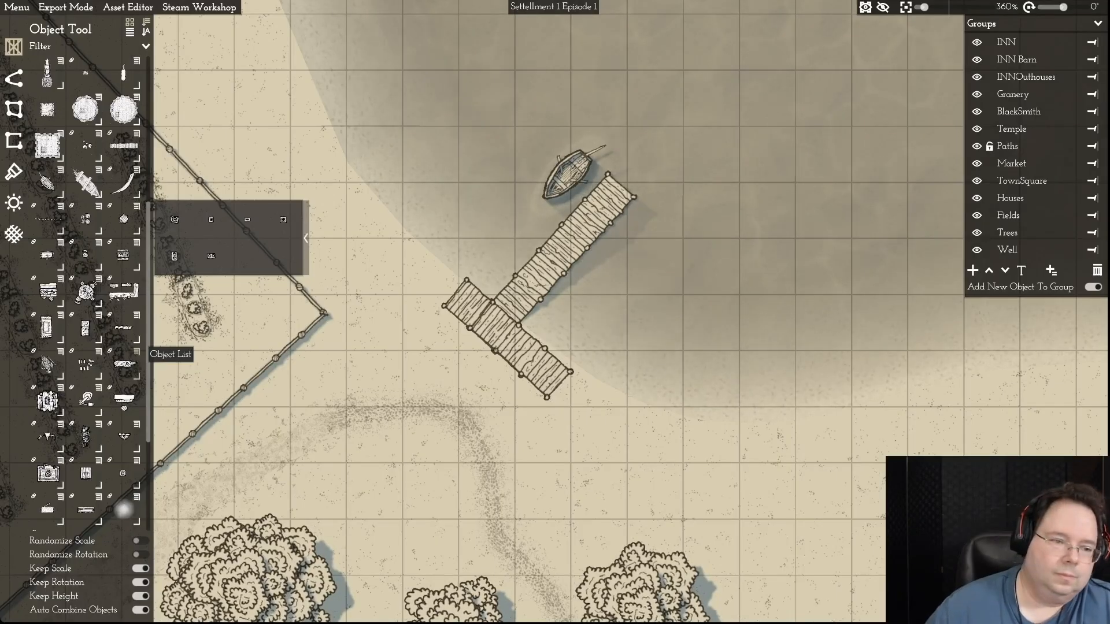
pyautogui.scroll(5, 89, 289)
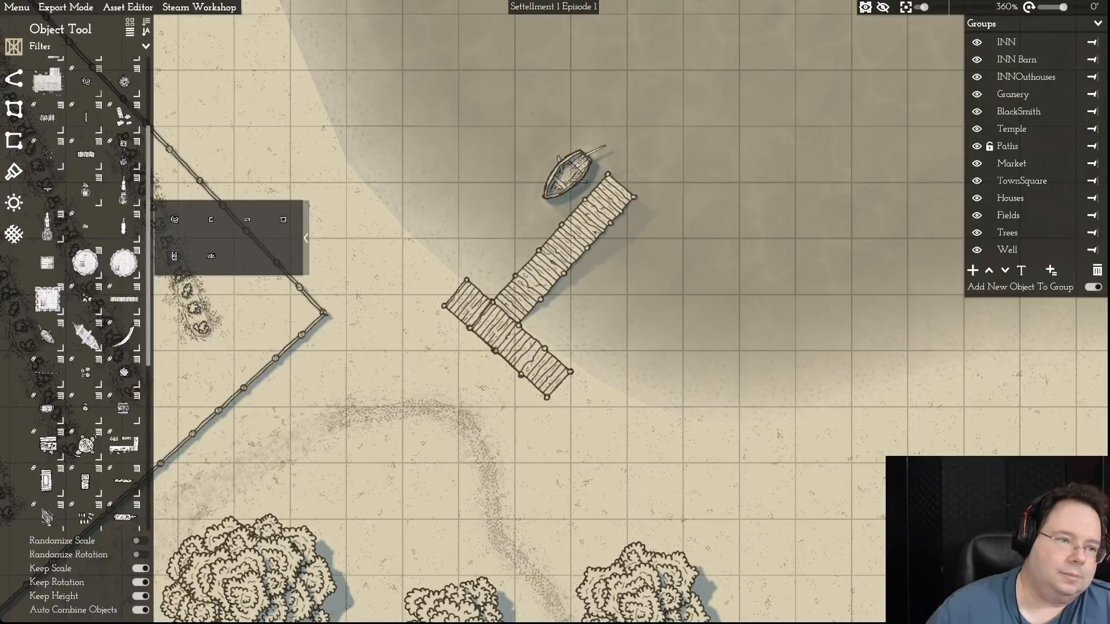
pyautogui.scroll(1, 90, 289)
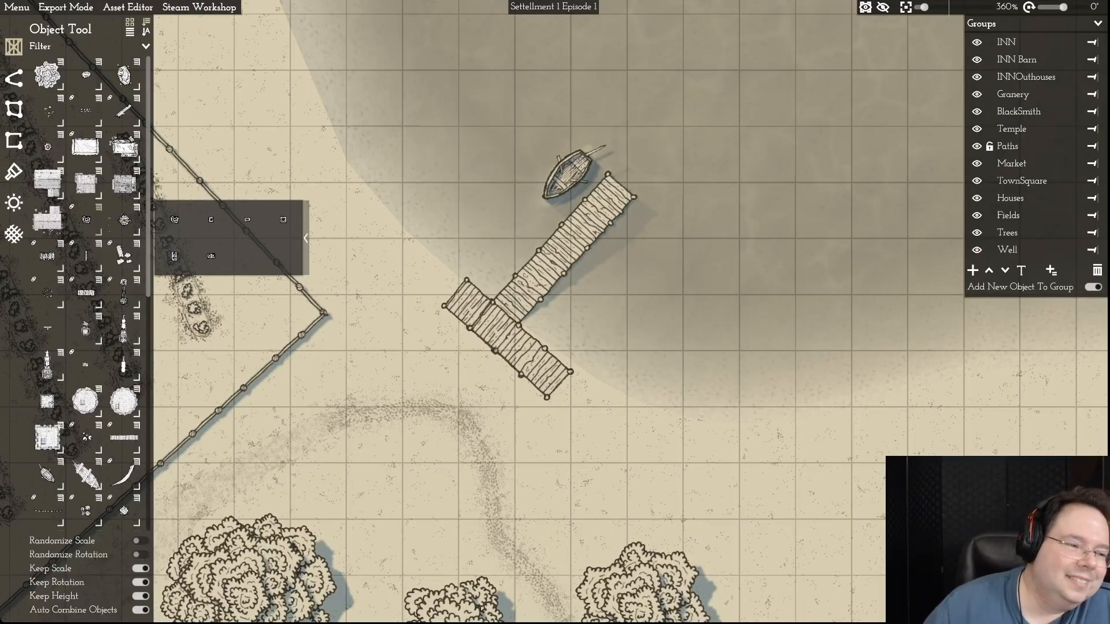
# - Show the variants of the small round object below the buildings, and look through the remaining objects for dock props
pyautogui.moveTo(85, 329)
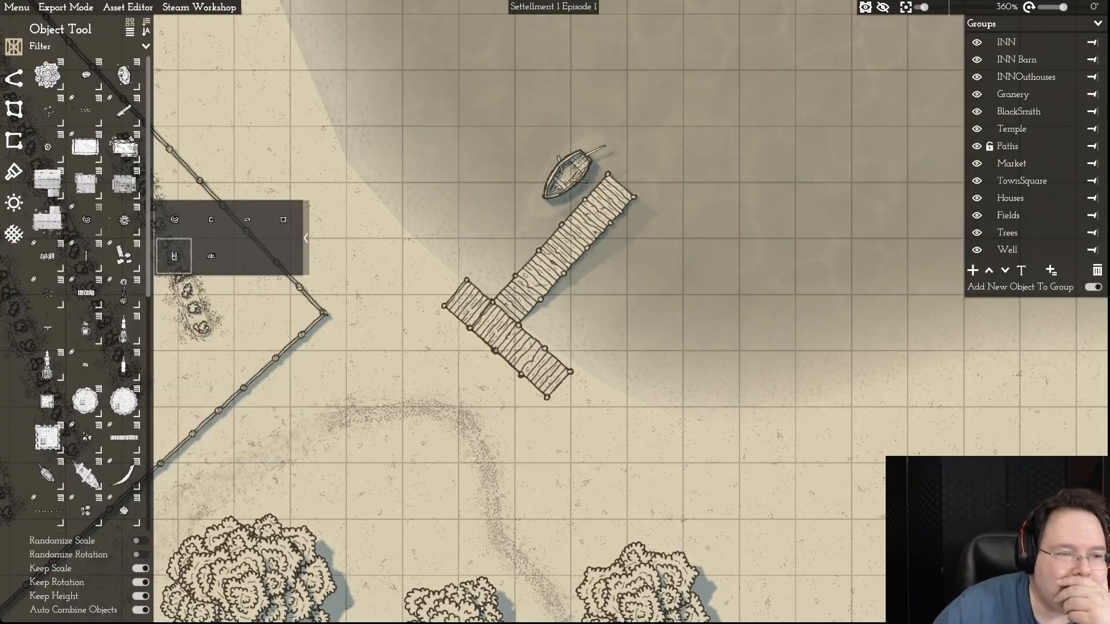
pyautogui.click(137, 208)
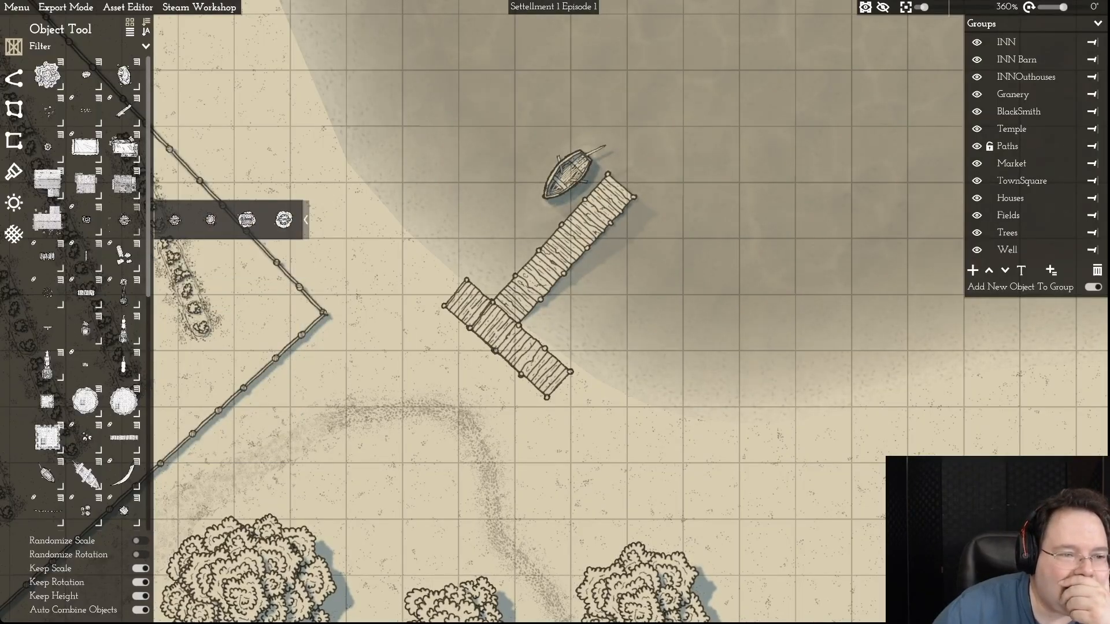
pyautogui.moveTo(210, 220)
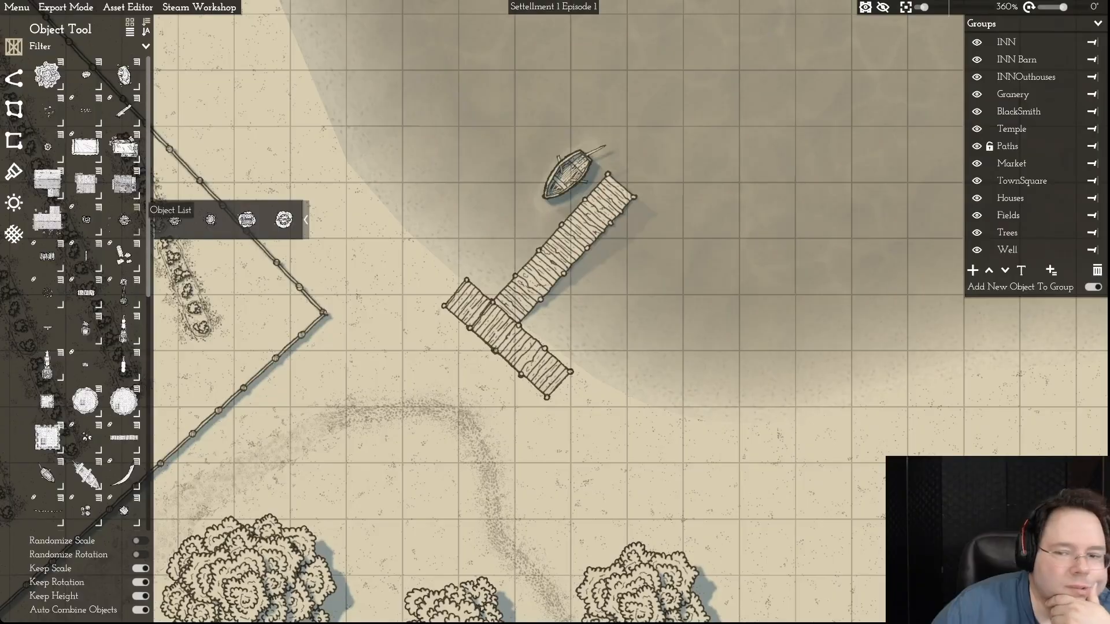
pyautogui.moveTo(123, 255)
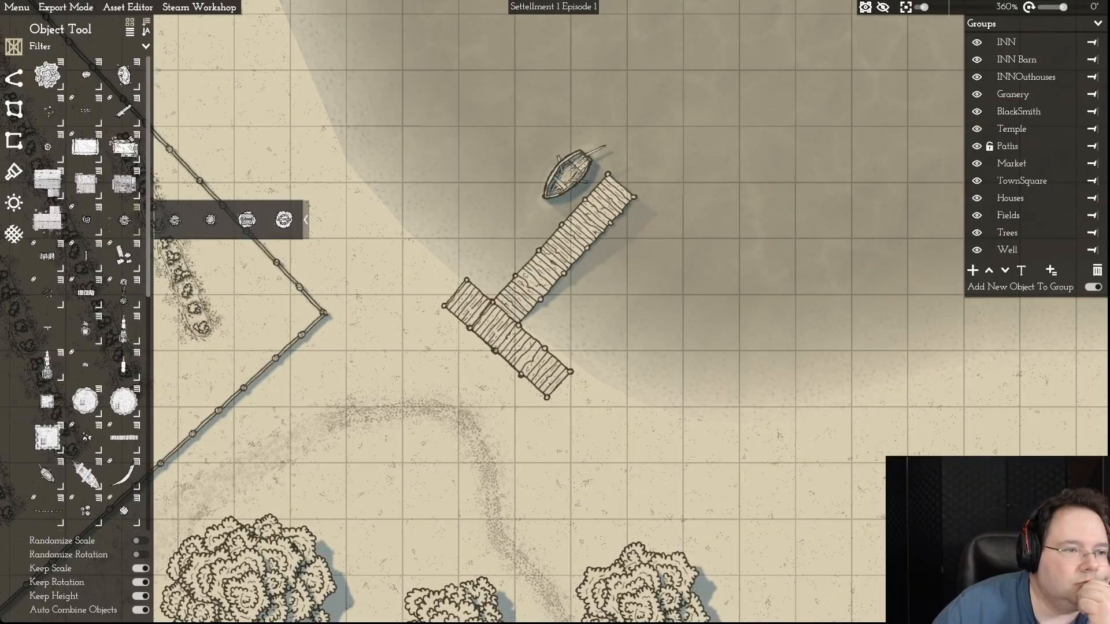
pyautogui.scroll(-2, 87, 289)
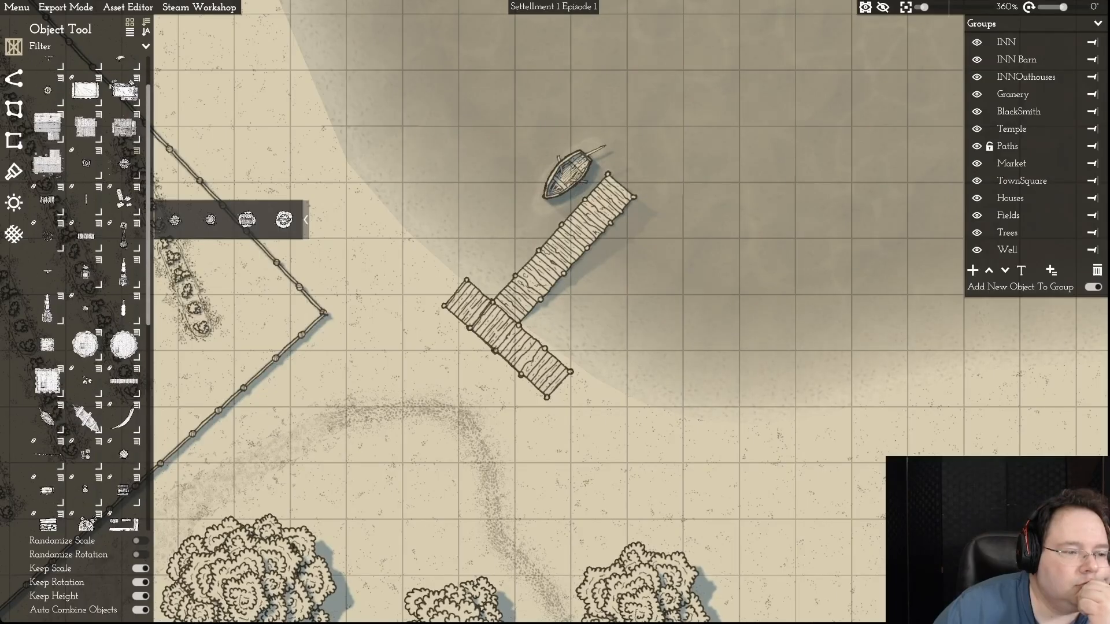
pyautogui.scroll(-4, 86, 289)
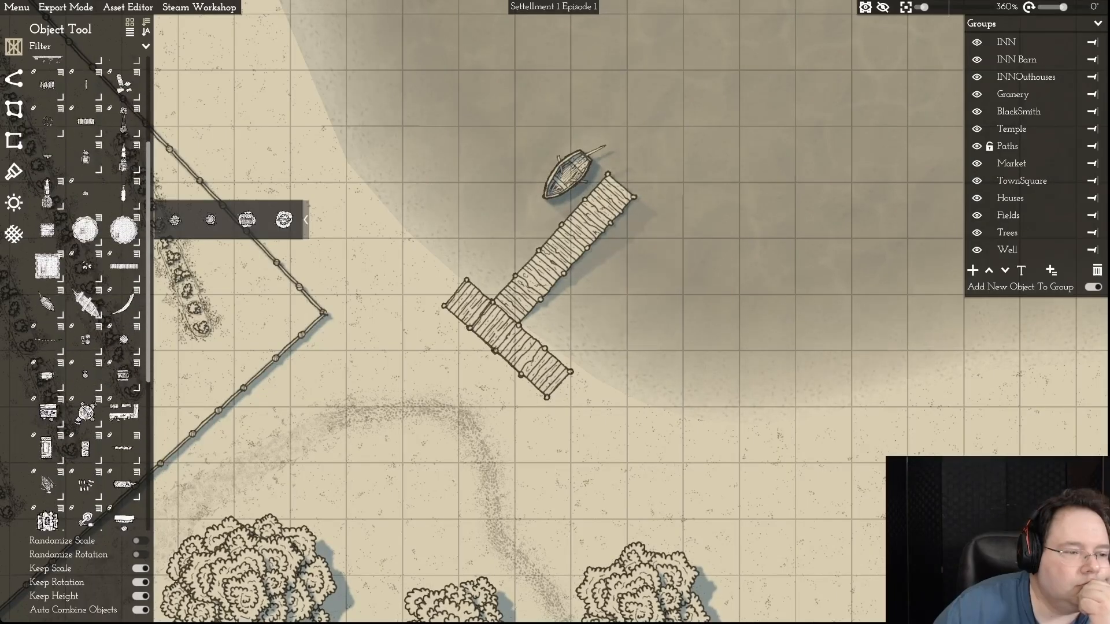
pyautogui.scroll(-3, 87, 289)
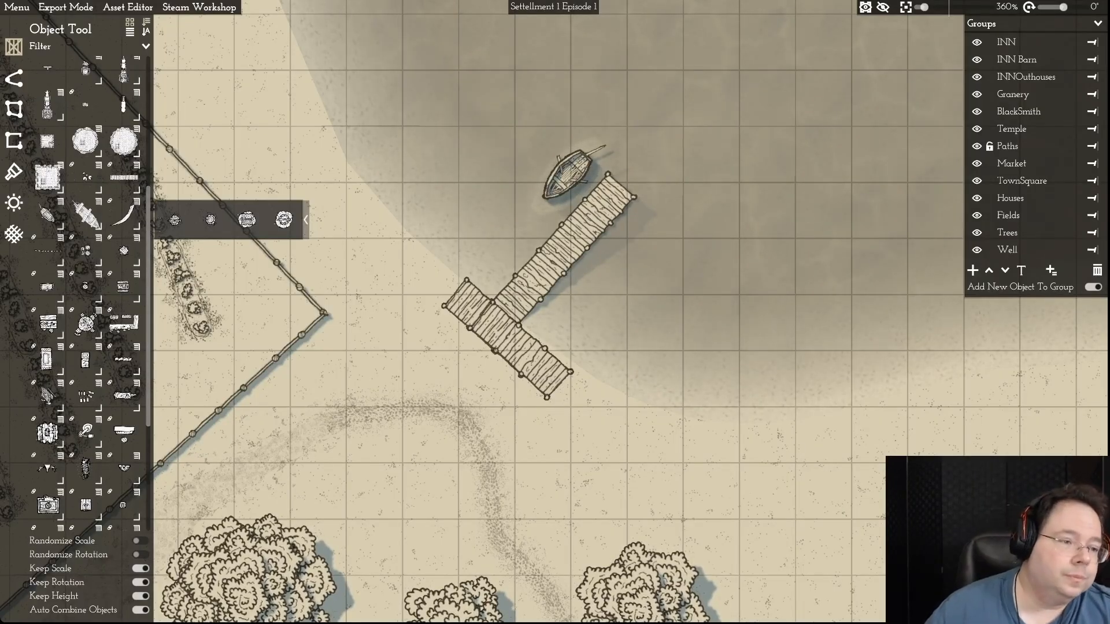
pyautogui.scroll(-4, 75, 289)
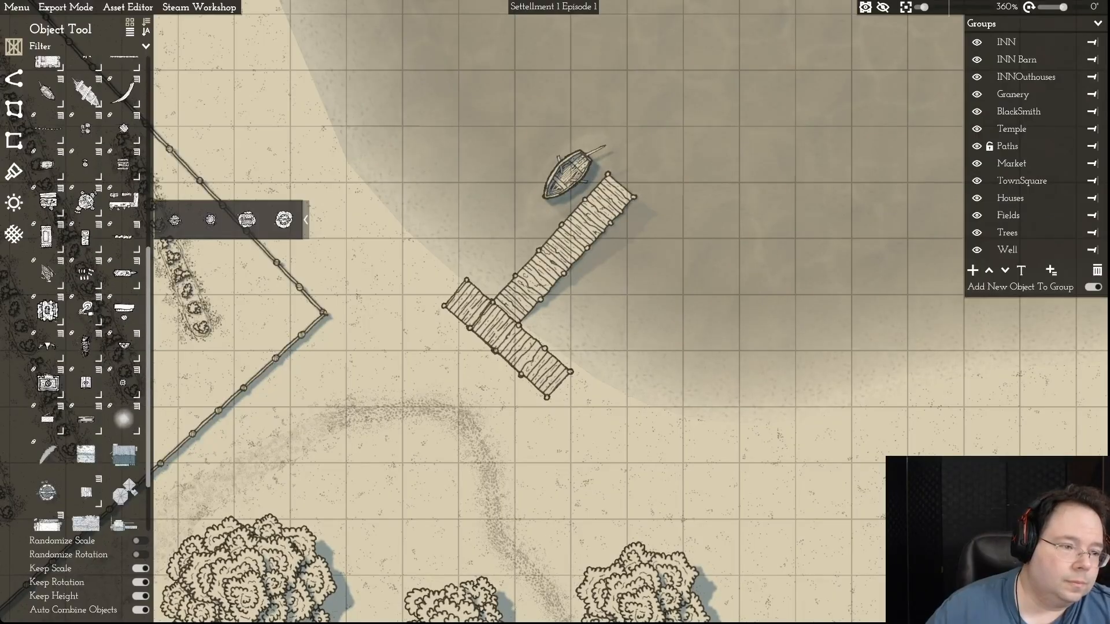
pyautogui.scroll(-3, 76, 289)
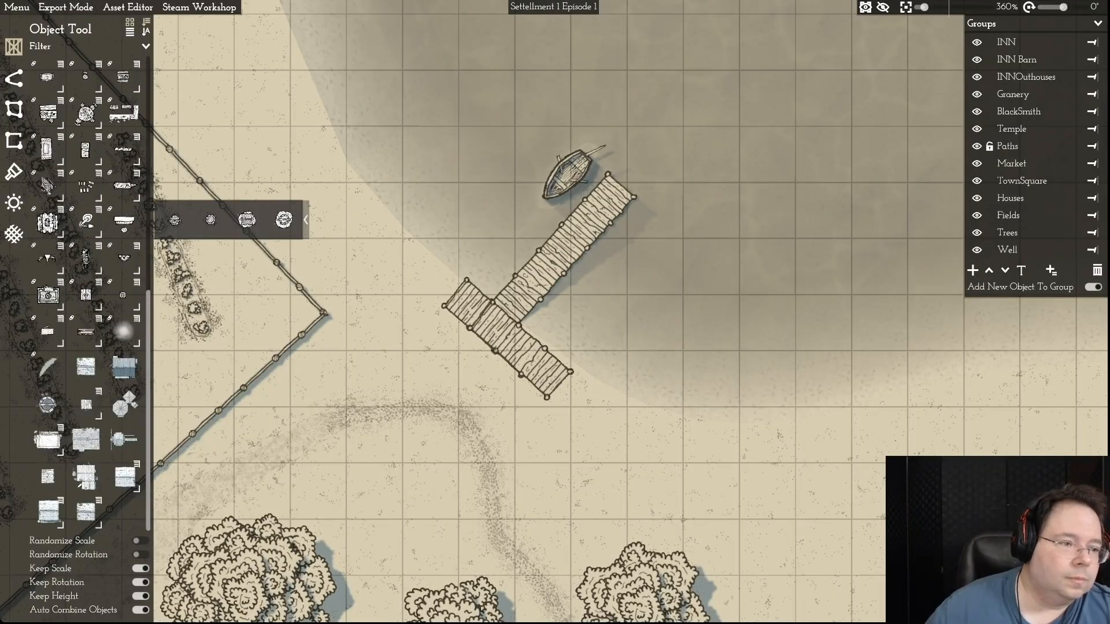
pyautogui.scroll(2, 87, 289)
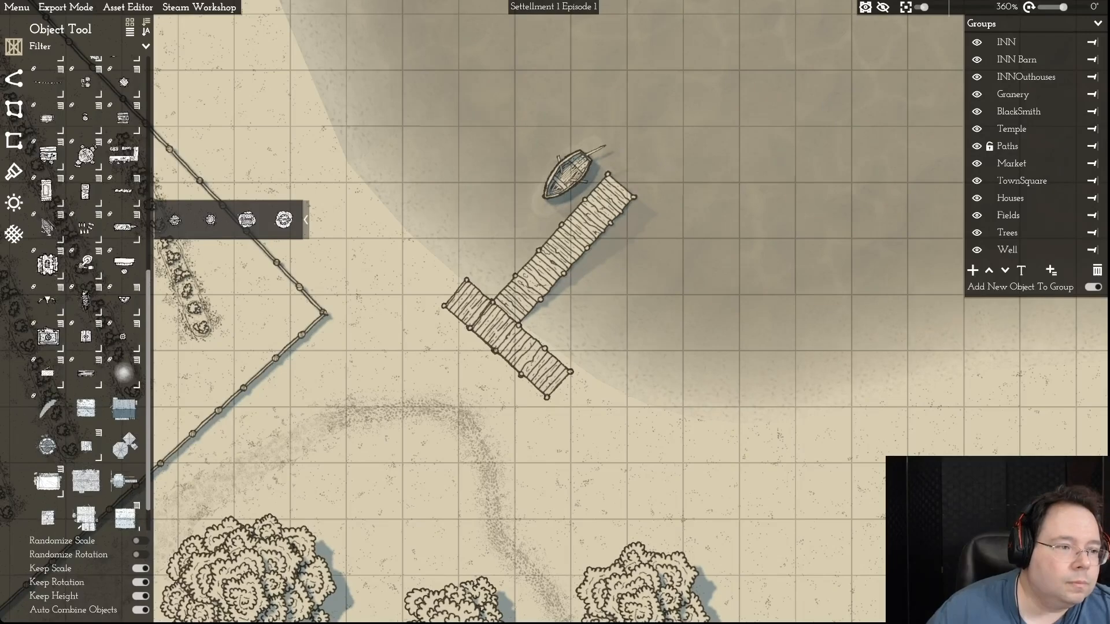
pyautogui.scroll(1, 86, 289)
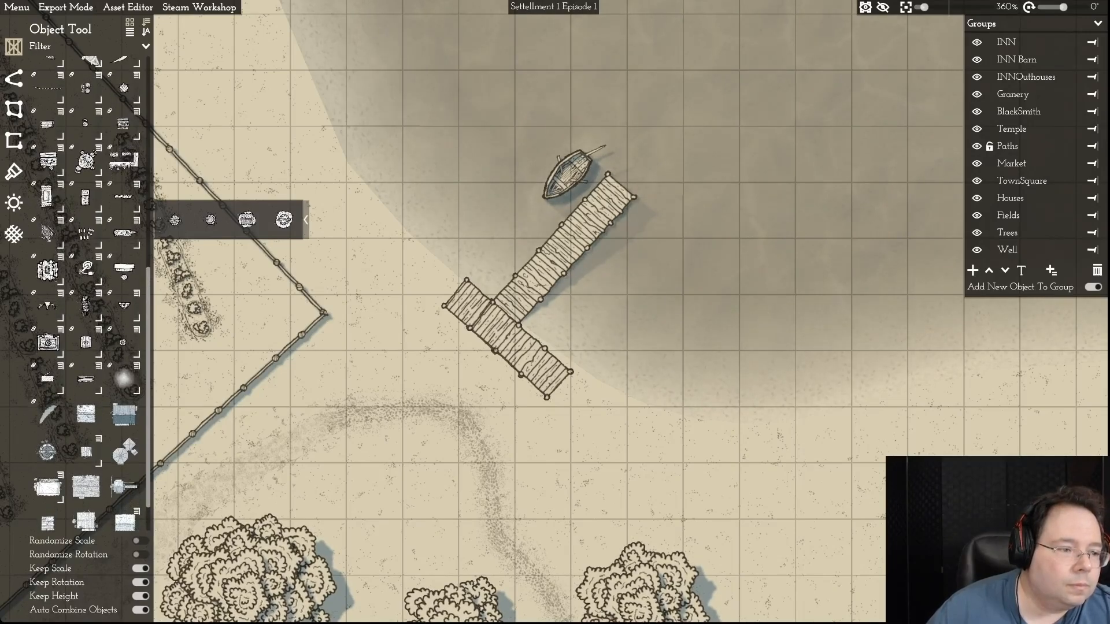
pyautogui.scroll(2, 87, 289)
pyautogui.scroll(1, 86, 289)
pyautogui.scroll(1, 87, 289)
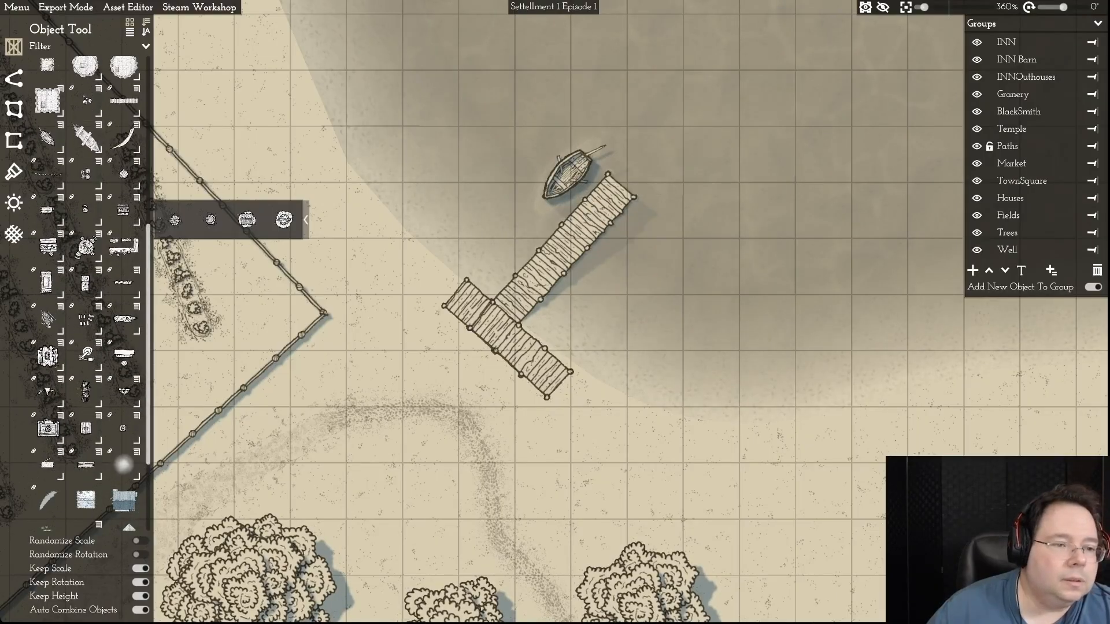
# - Place three round barrels side by side on the southeastern arm of the dock's shore-side platform
pyautogui.moveTo(85, 172)
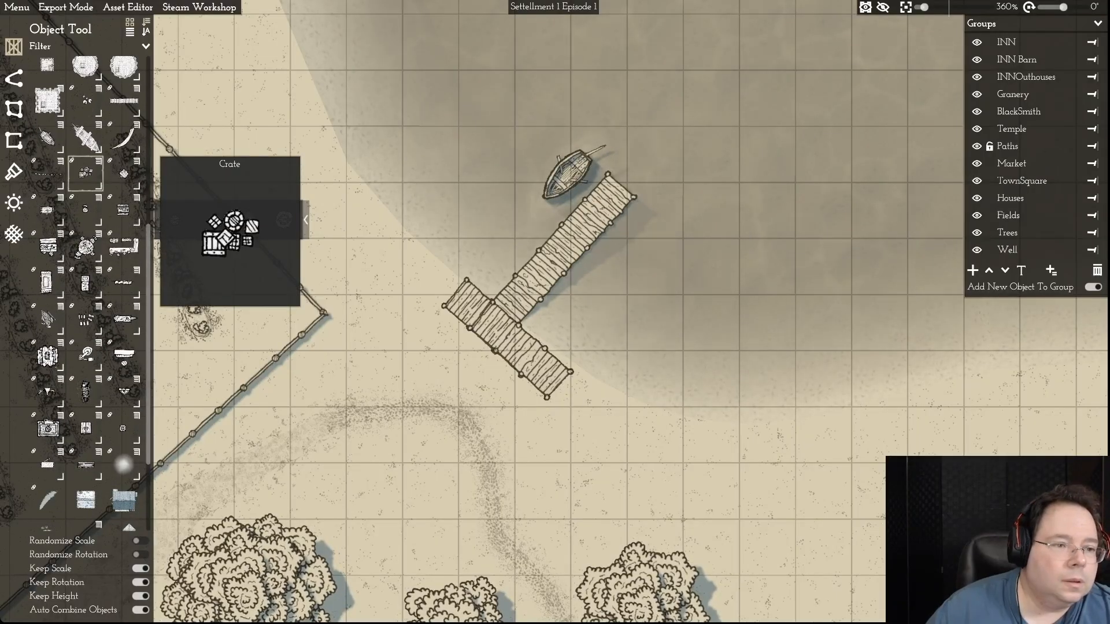
pyautogui.click(98, 161)
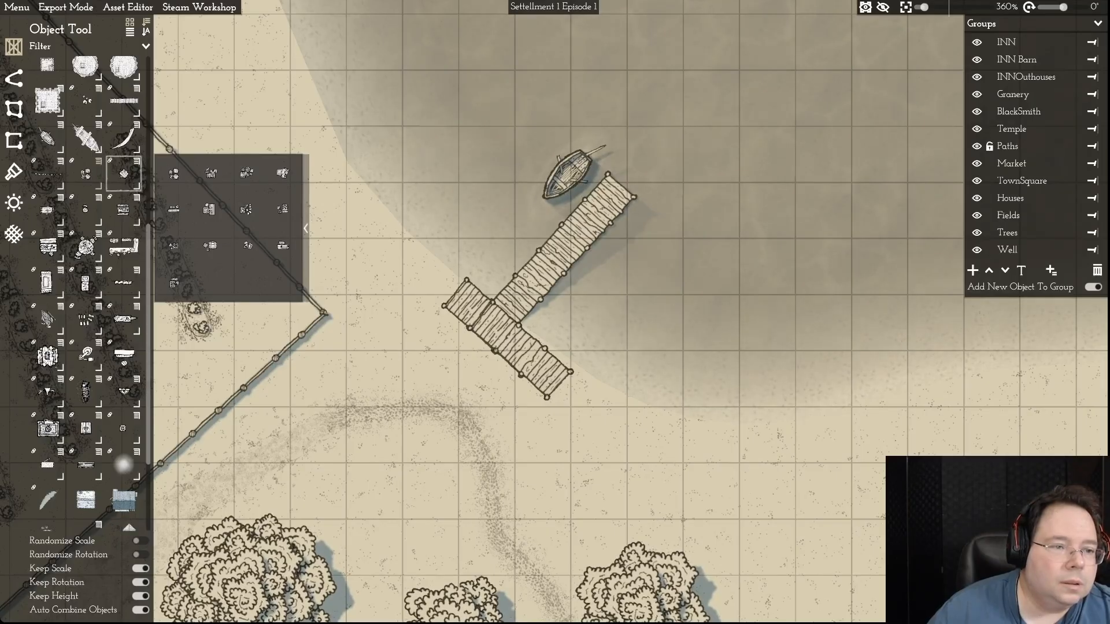
pyautogui.click(136, 162)
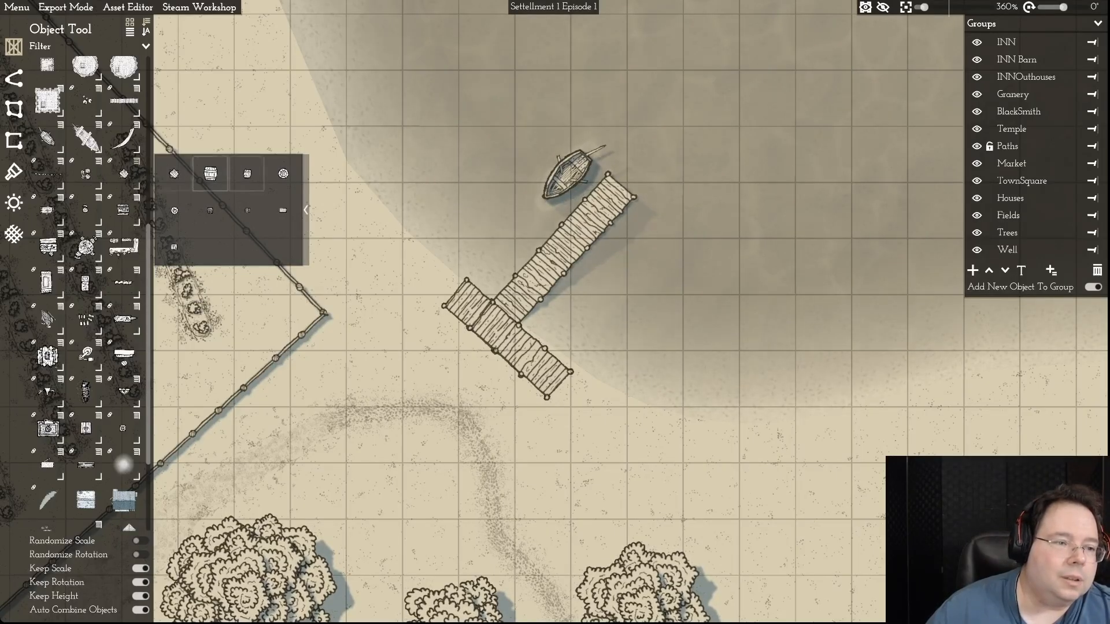
pyautogui.moveTo(124, 174)
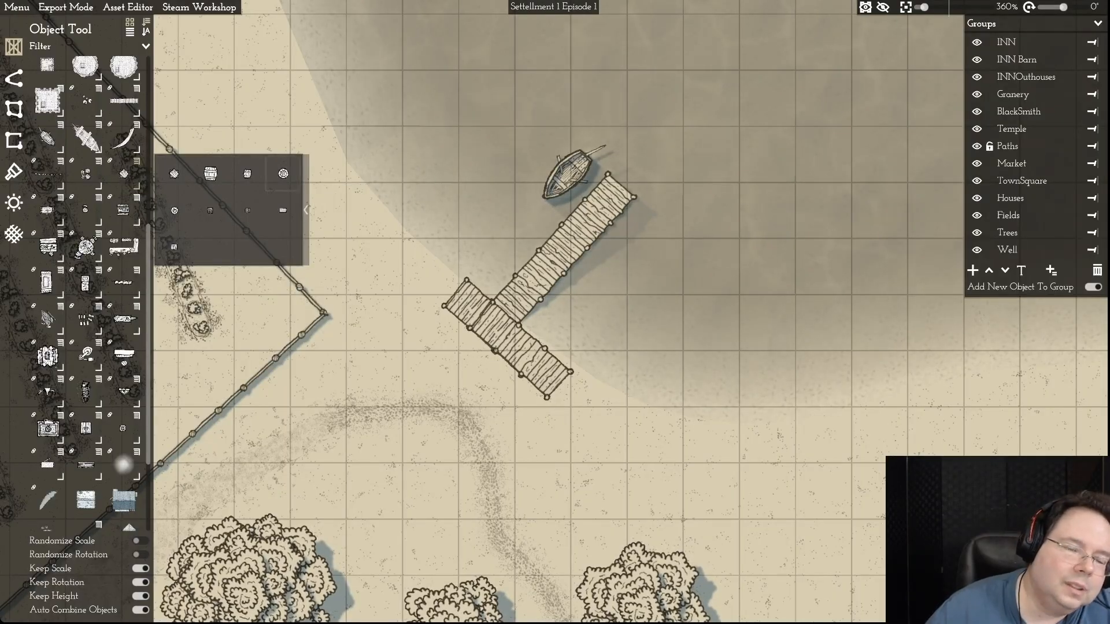
pyautogui.moveTo(283, 173)
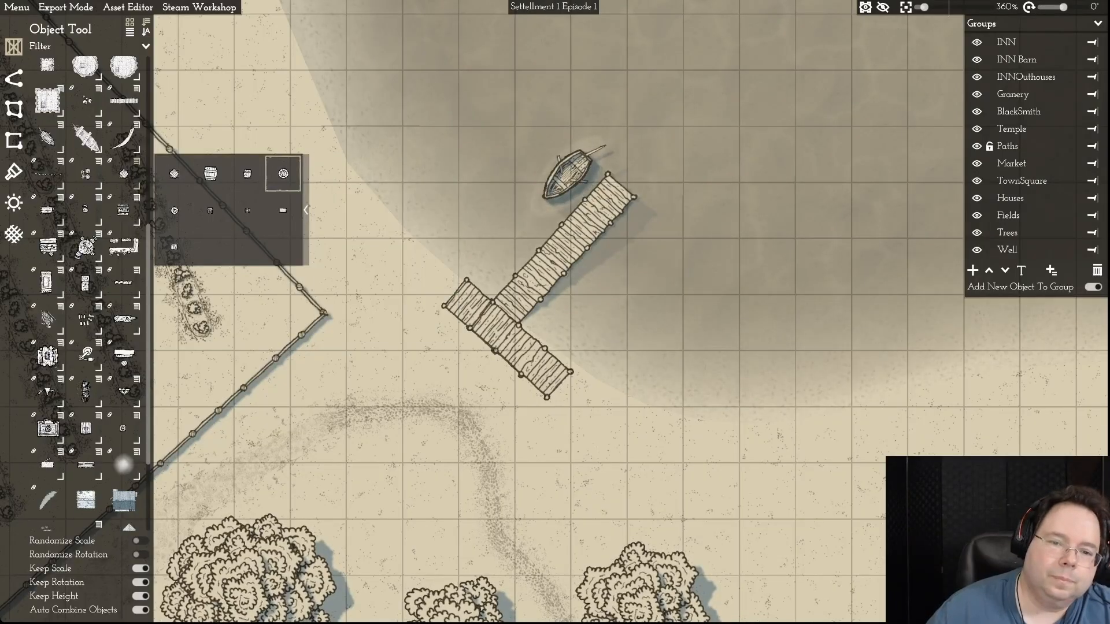
pyautogui.click(284, 174)
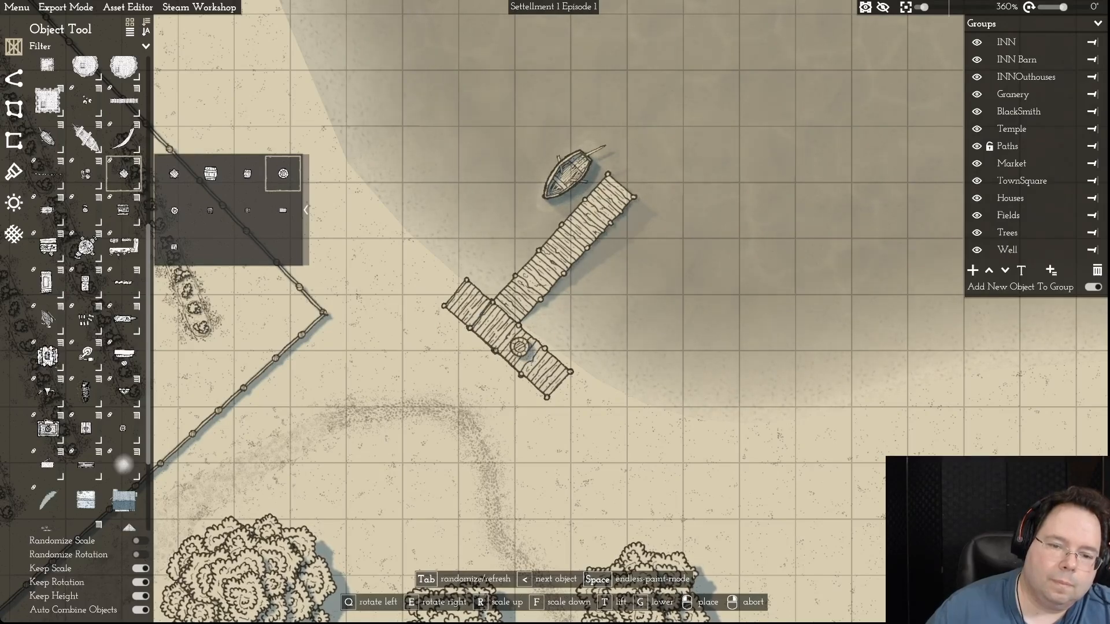
pyautogui.click(524, 344)
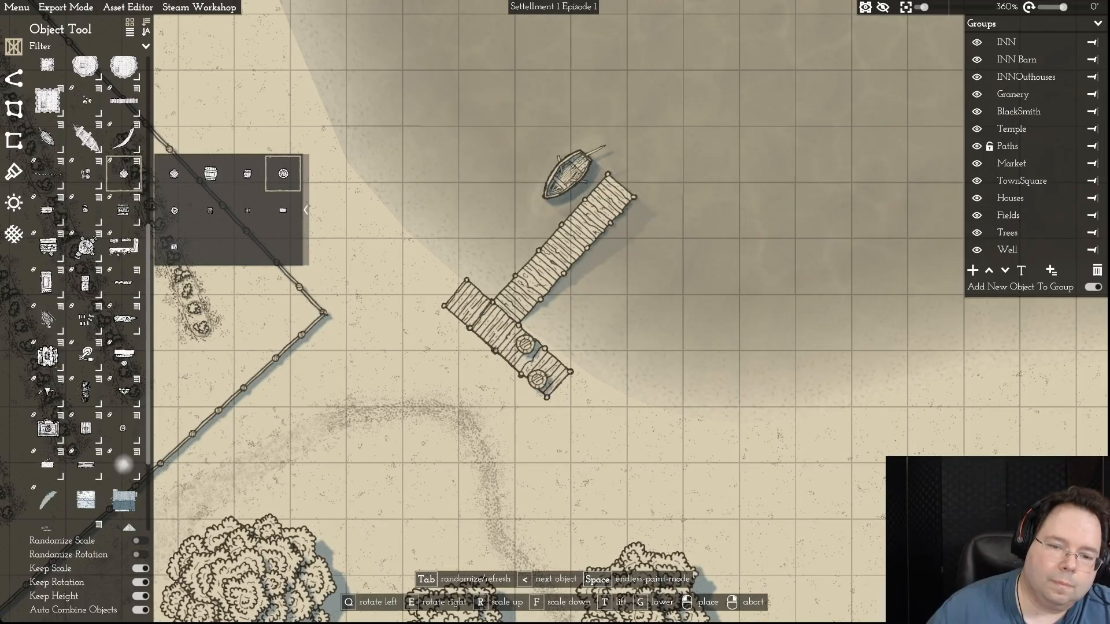
pyautogui.click(555, 370)
pyautogui.rightClick(670, 400)
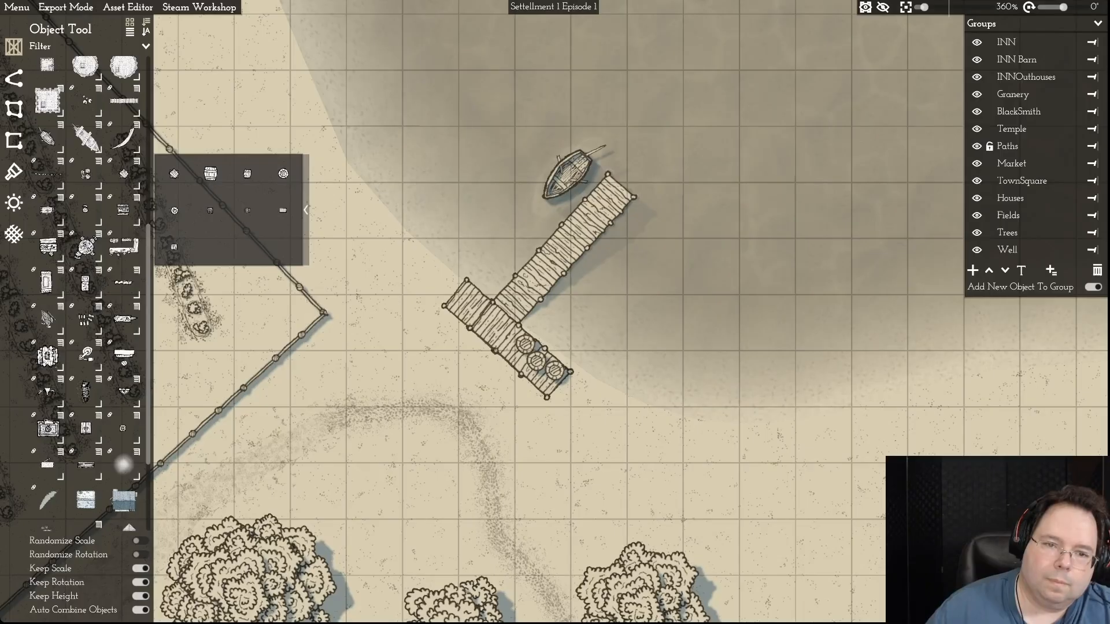
pyautogui.scroll(-5, 422, 339)
pyautogui.scroll(3, 422, 338)
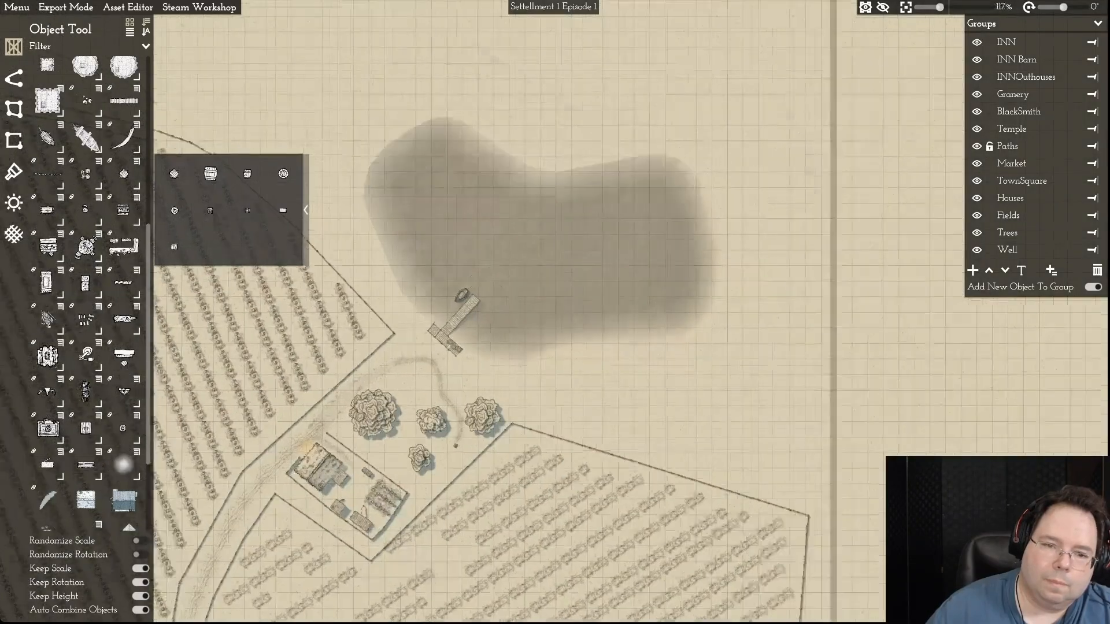
# - Reshape the narrow footpath south of the dock, moving its upper bend slightly south and shortening its western end
pyautogui.scroll(-5, 421, 345)
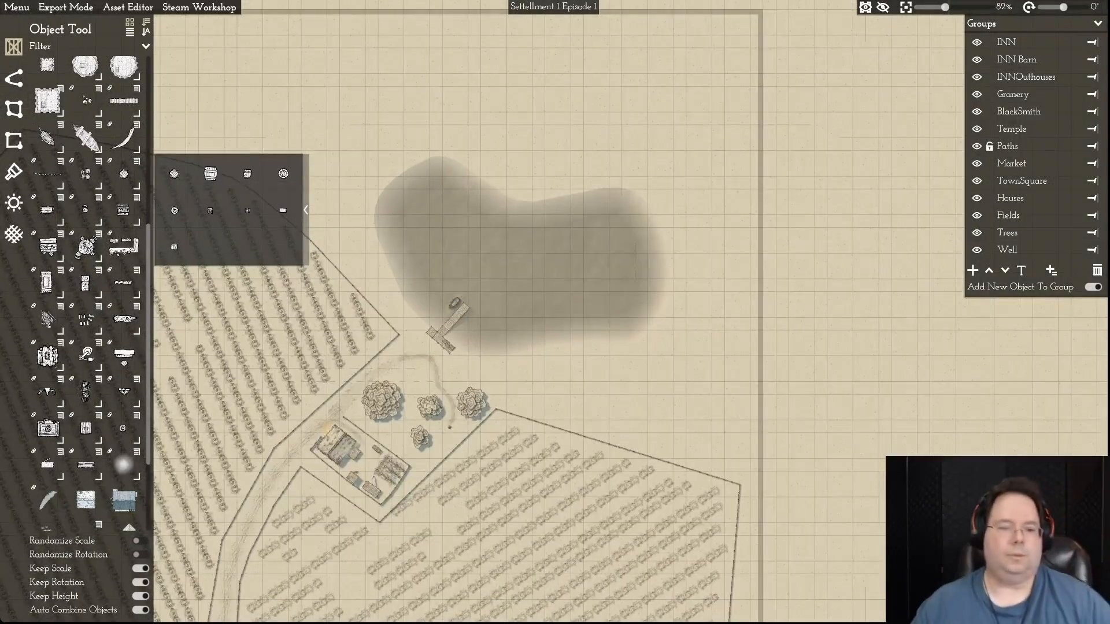
pyautogui.scroll(10, 428, 352)
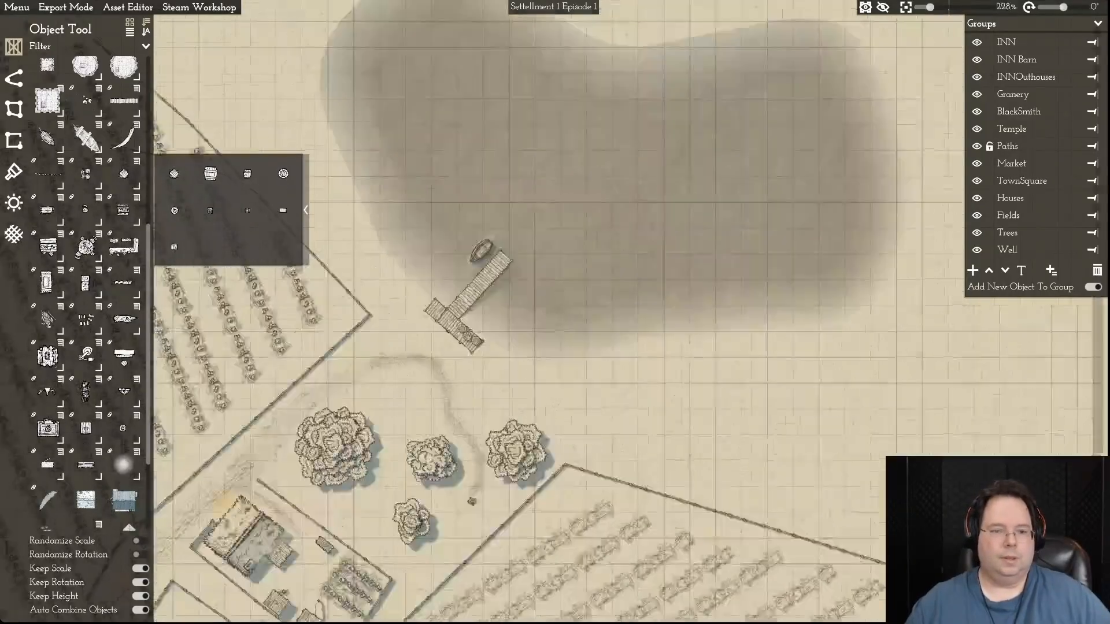
pyautogui.press('s')
pyautogui.press('a')
pyautogui.click(479, 257)
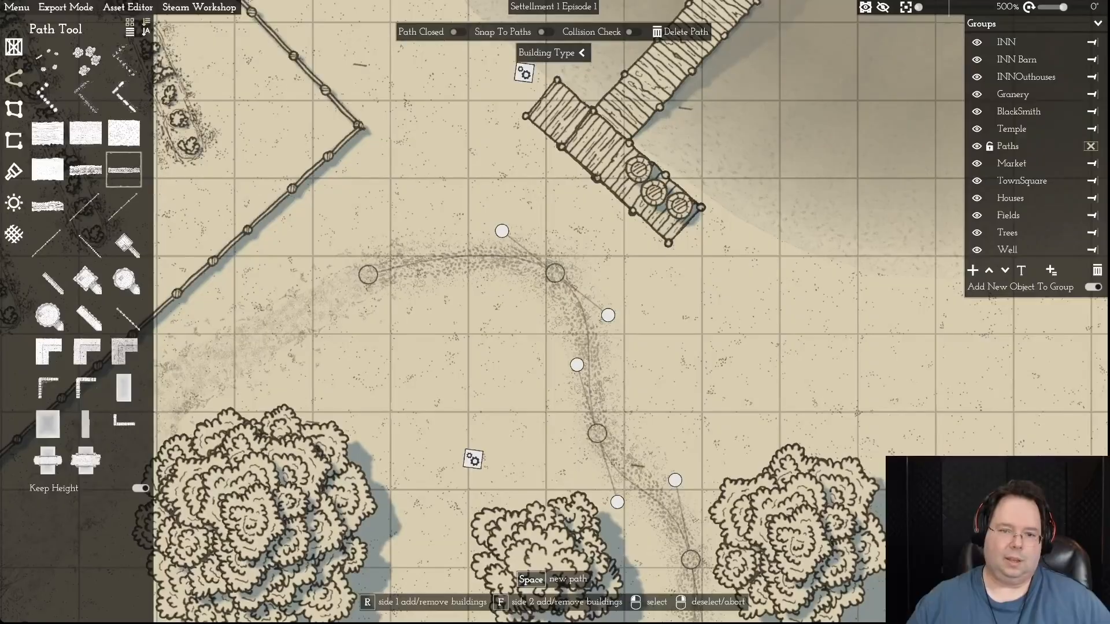
pyautogui.moveTo(555, 273); pyautogui.dragTo(560, 302)
pyautogui.moveTo(506, 260); pyautogui.dragTo(532, 265)
pyautogui.moveTo(367, 275); pyautogui.dragTo(463, 270)
# - Delete the tapered worn-ground plot between the field fence and the large tree
pyautogui.press('a')
pyautogui.press('s')
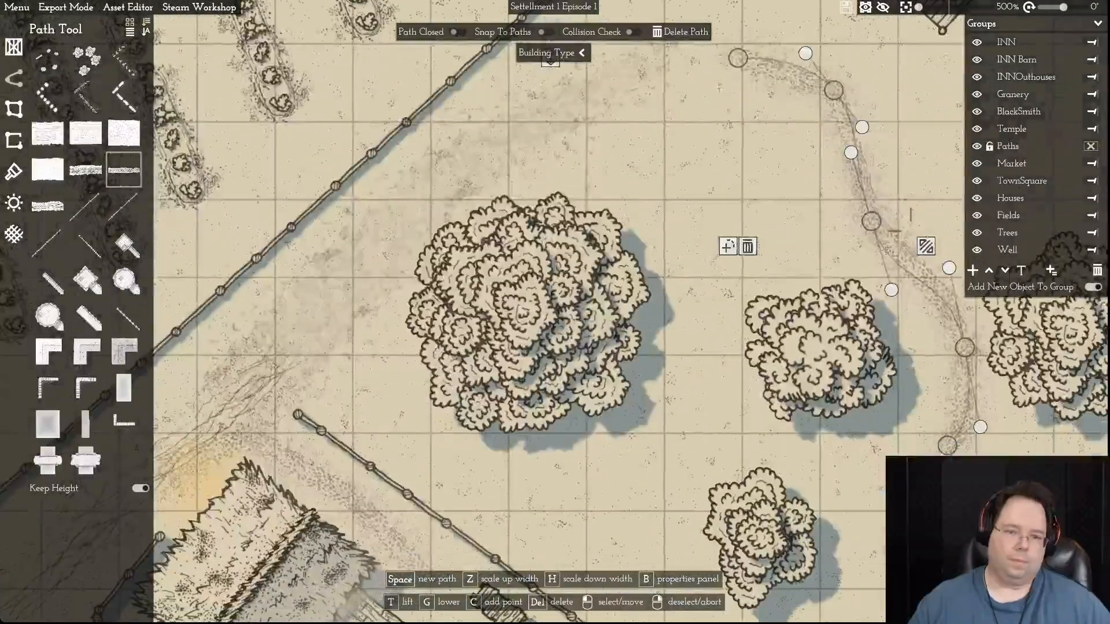
pyautogui.press('w')
pyautogui.click(537, 255)
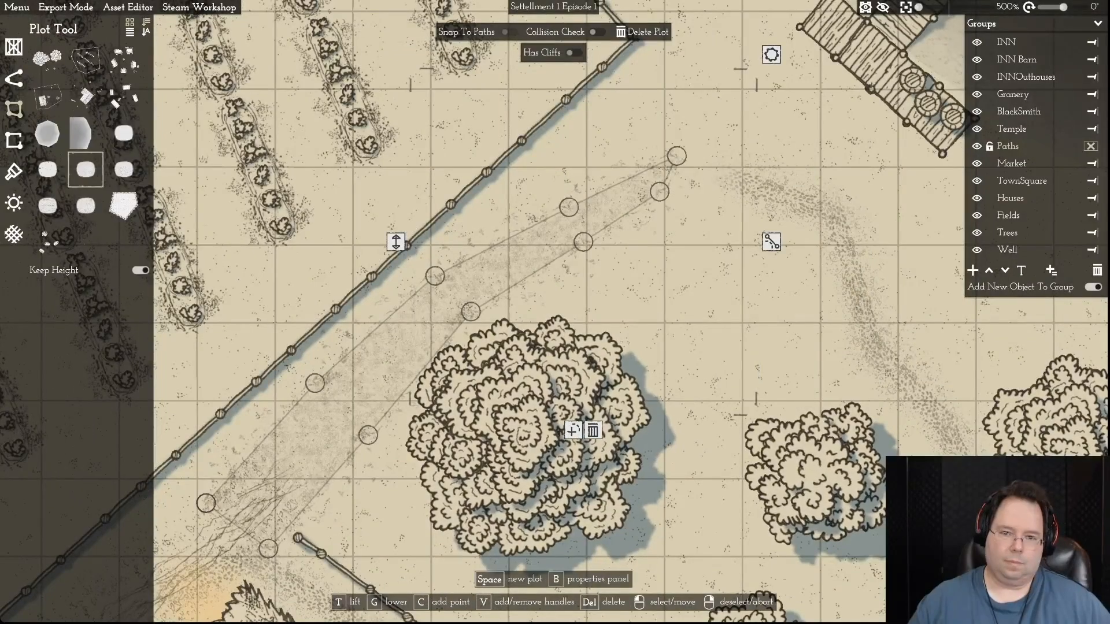
pyautogui.press('d')
pyautogui.press('w')
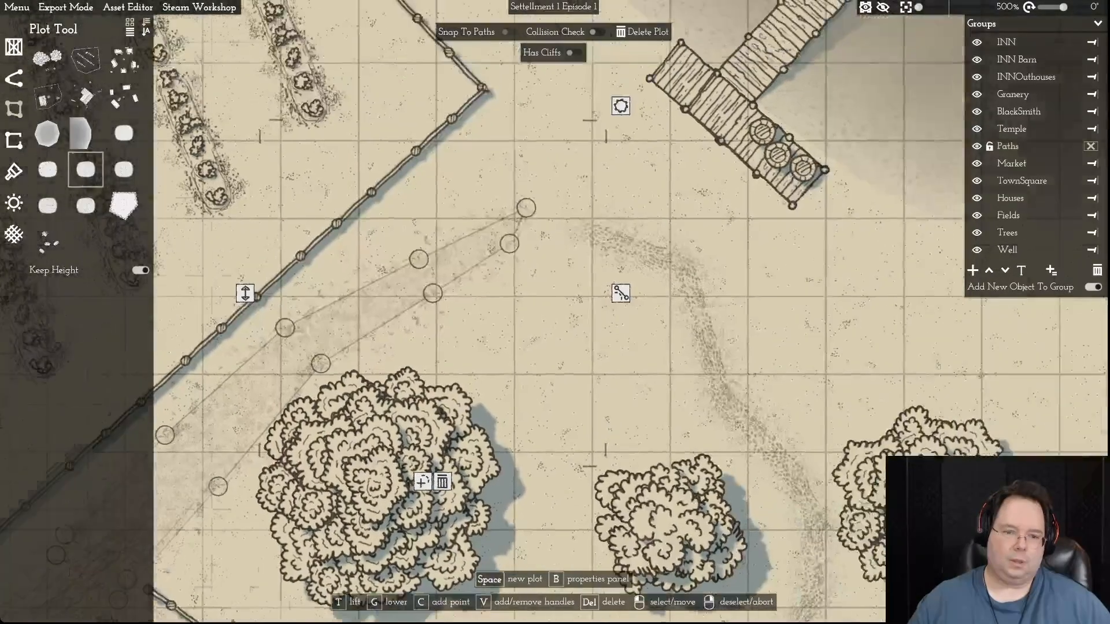
pyautogui.press('a')
pyautogui.press('a')
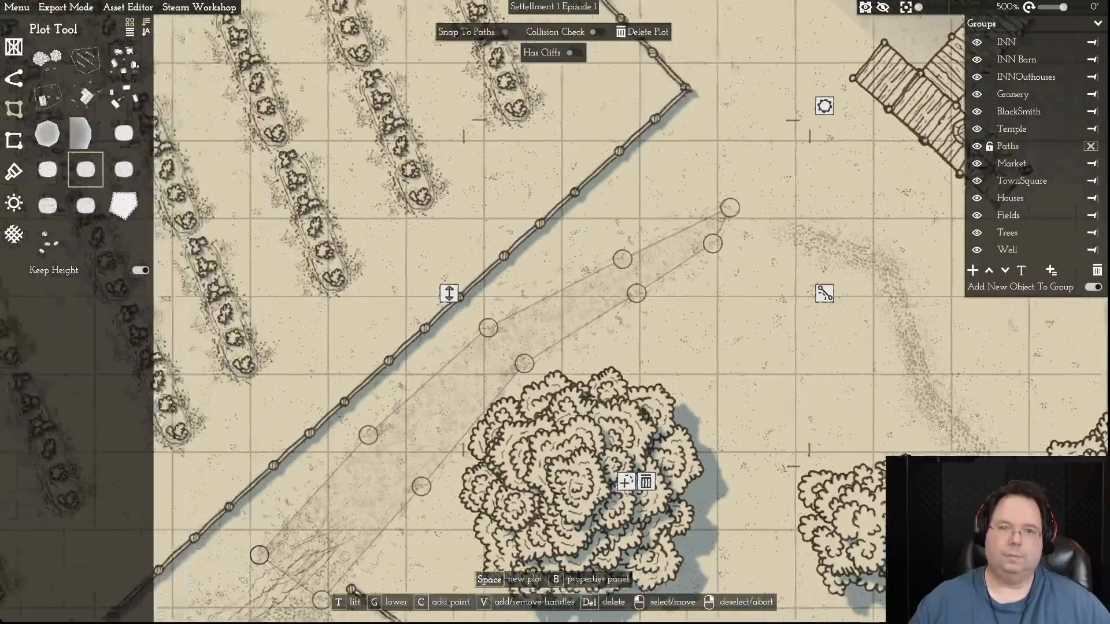
pyautogui.press('s')
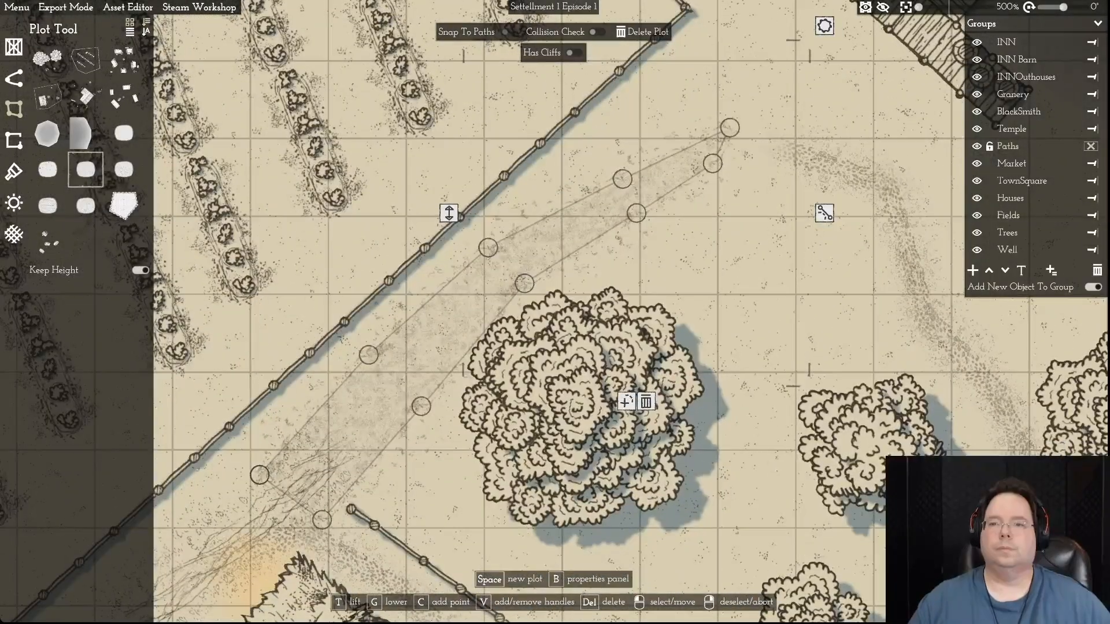
pyautogui.press('Delete')
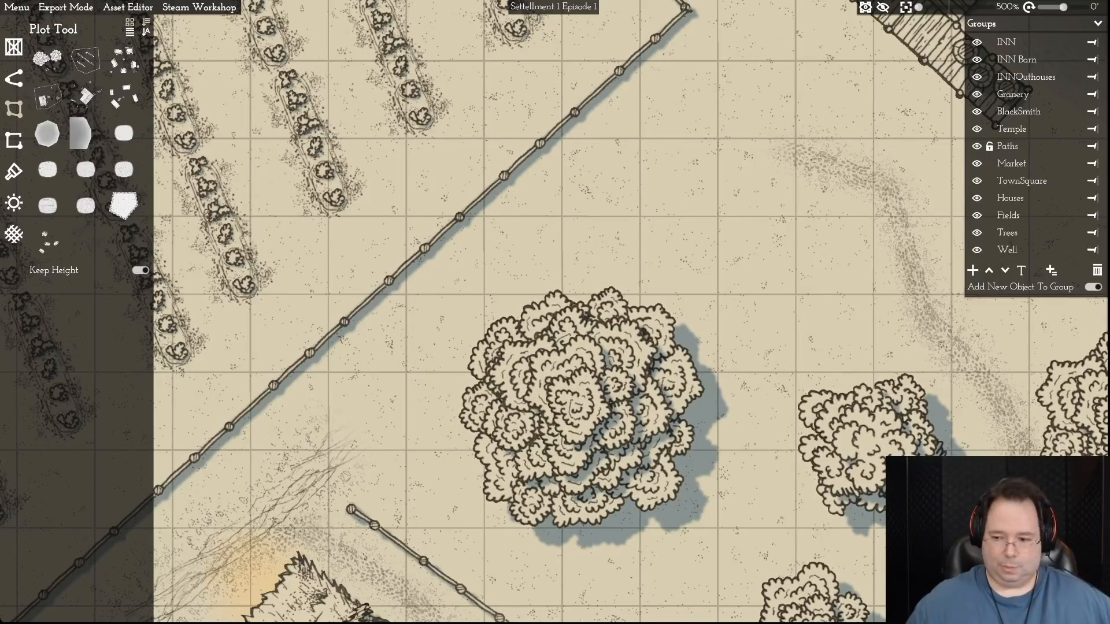
# - Extend the wide dirt road past the large tree to the shore side of the dock, and smooth its bend
pyautogui.click(340, 451)
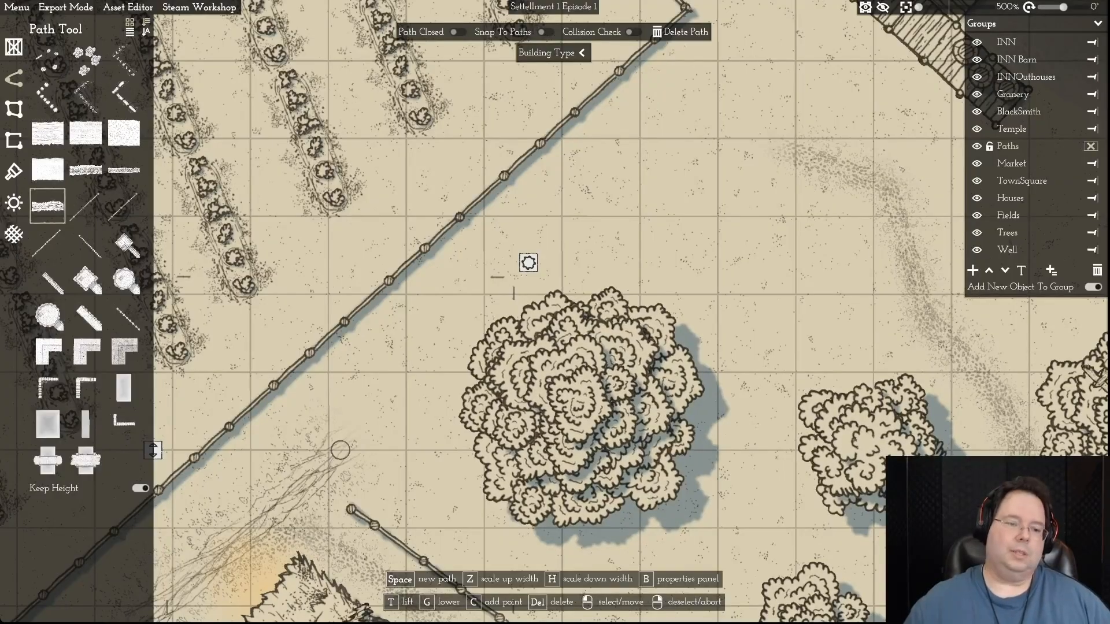
pyautogui.press('s')
pyautogui.press('a')
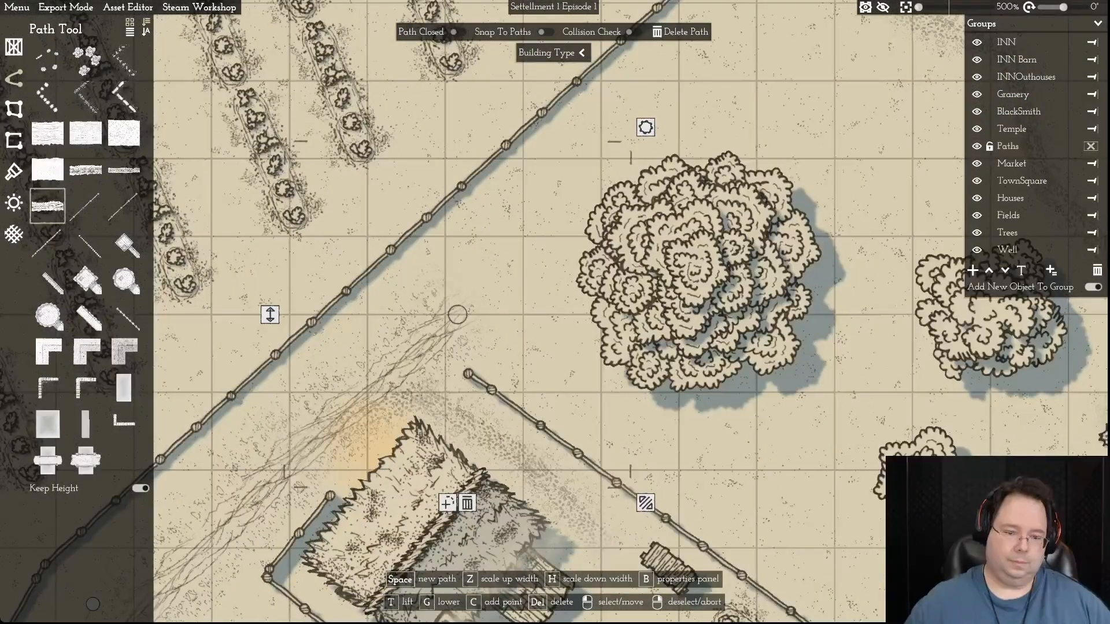
pyautogui.click(447, 502)
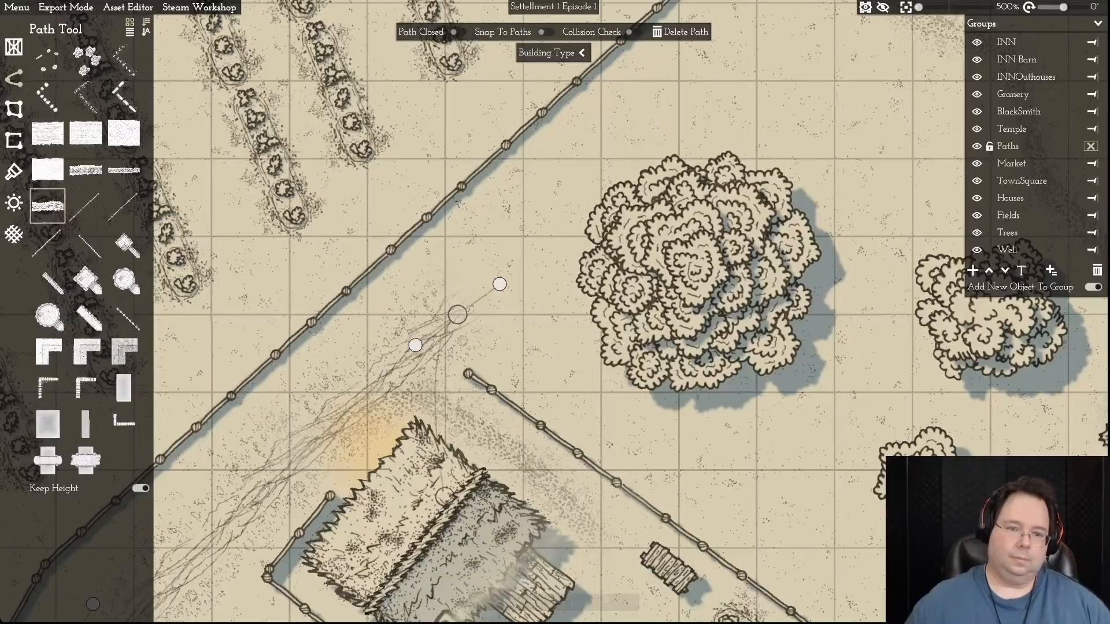
pyautogui.press('d')
pyautogui.press('w')
pyautogui.click(625, 187)
pyautogui.press('d')
pyautogui.press('w')
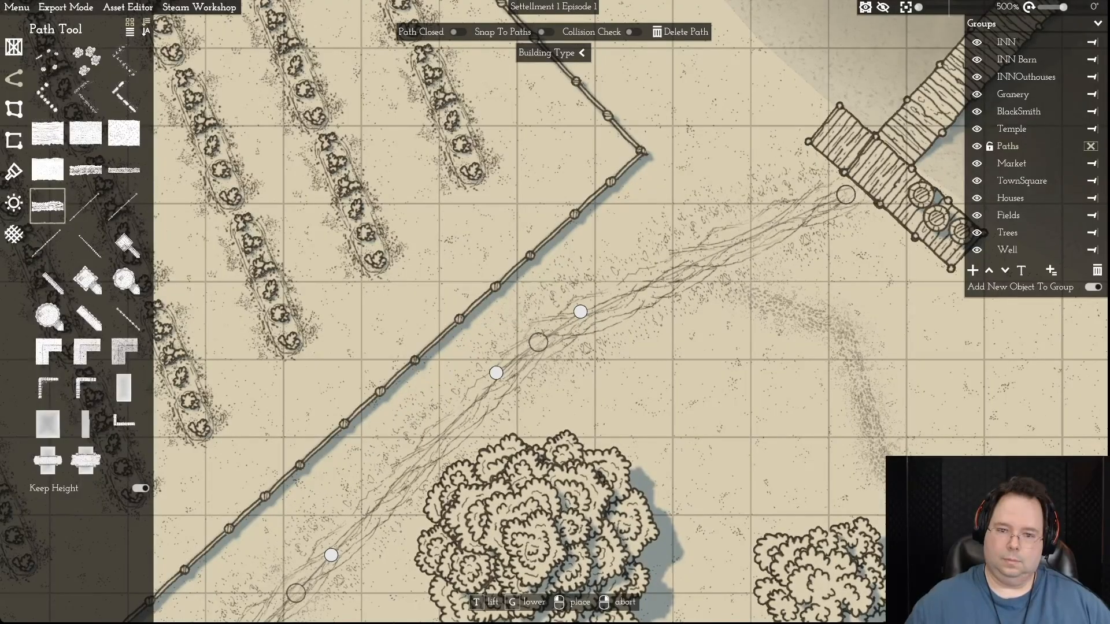
pyautogui.press('d')
pyautogui.moveTo(512, 311); pyautogui.dragTo(543, 287)
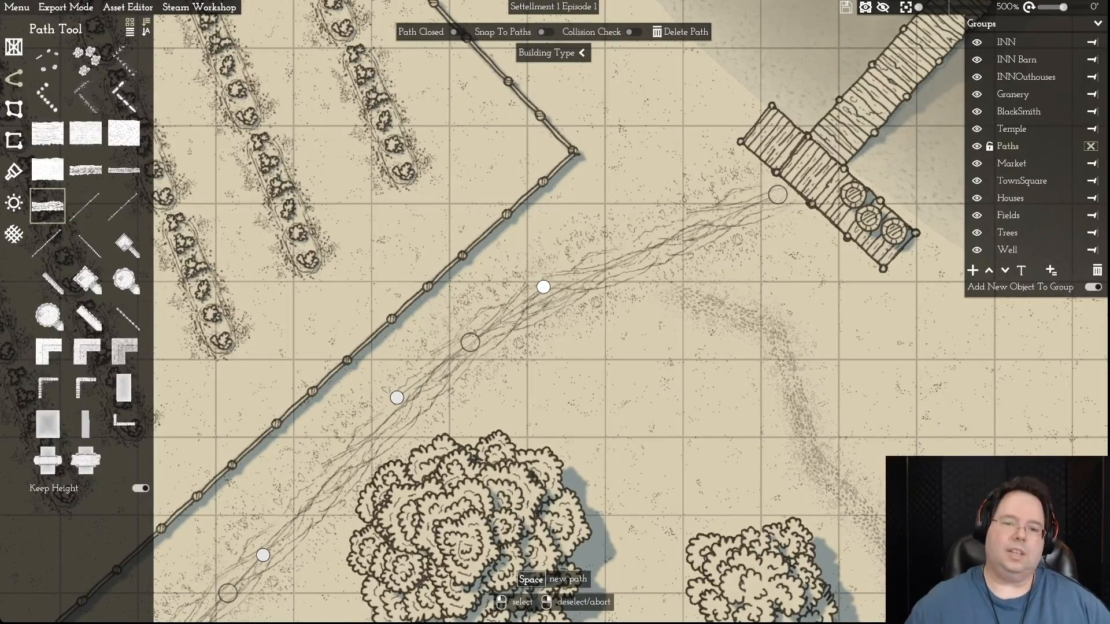
# - Adjust the narrow footpath's bends south of the dock and move its northwestern end onto the extended road
pyautogui.scroll(-1, 609, 302)
pyautogui.press('d')
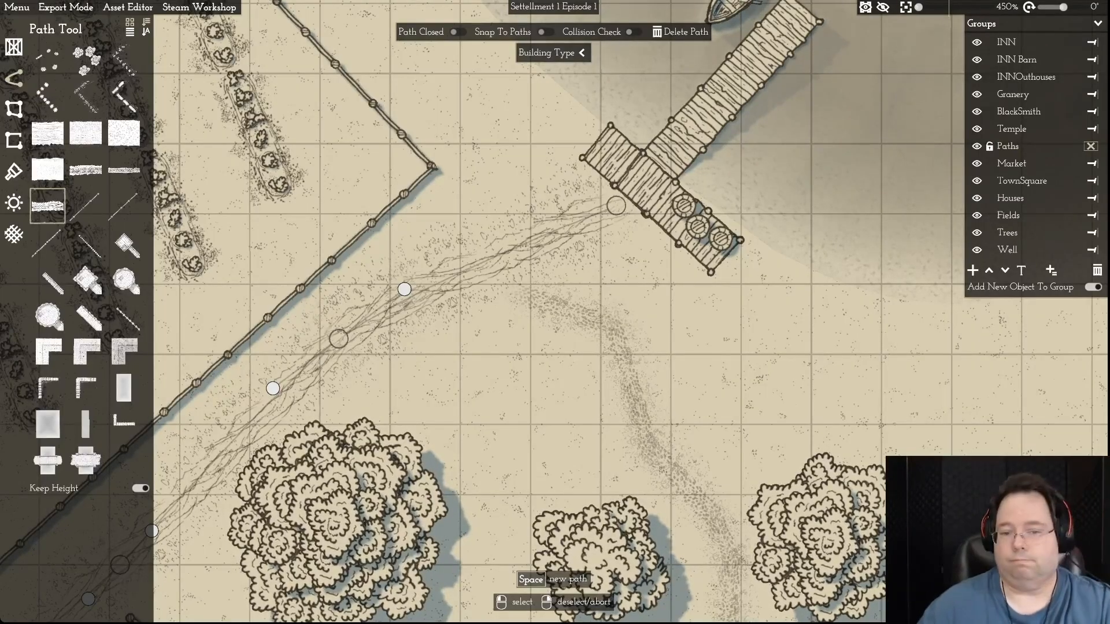
pyautogui.click(613, 326)
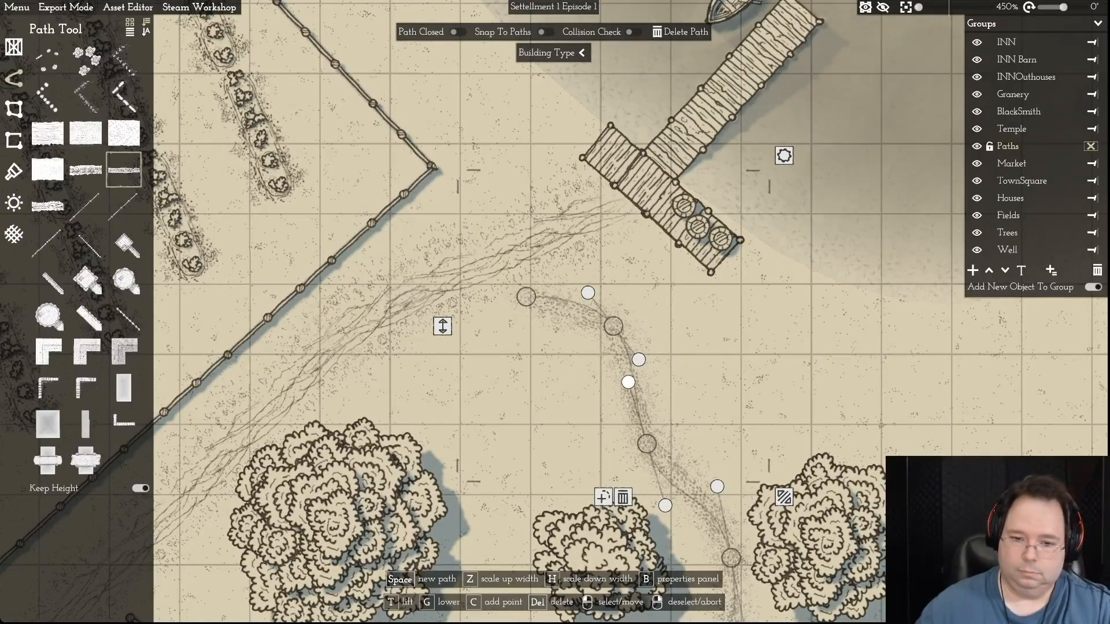
pyautogui.moveTo(646, 444); pyautogui.dragTo(647, 454)
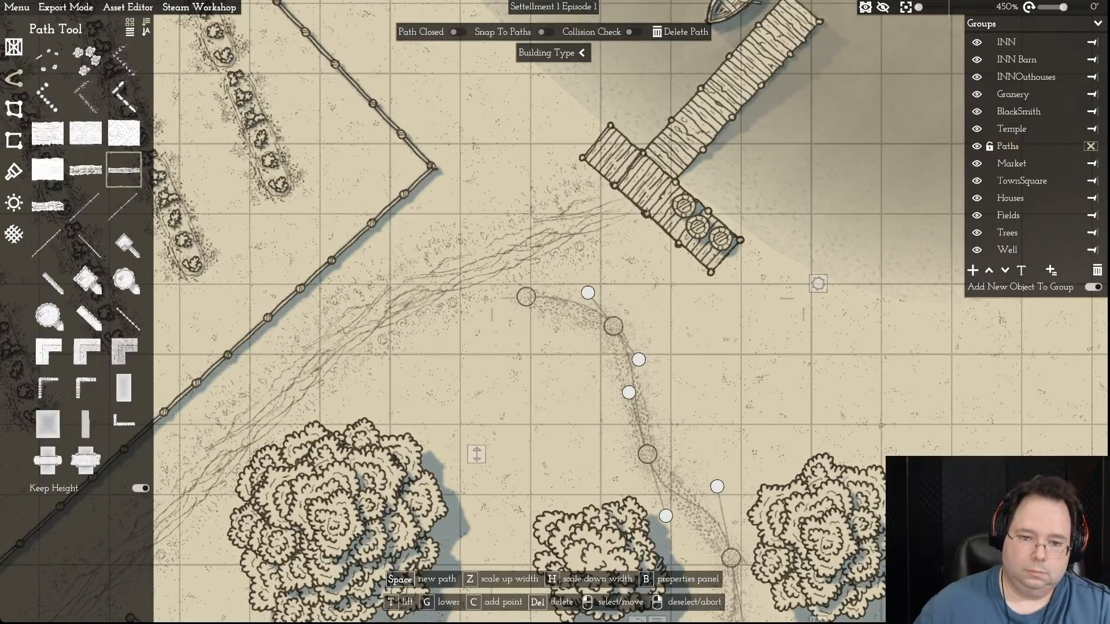
pyautogui.moveTo(639, 360); pyautogui.dragTo(635, 361)
pyautogui.moveTo(526, 297); pyautogui.dragTo(522, 271)
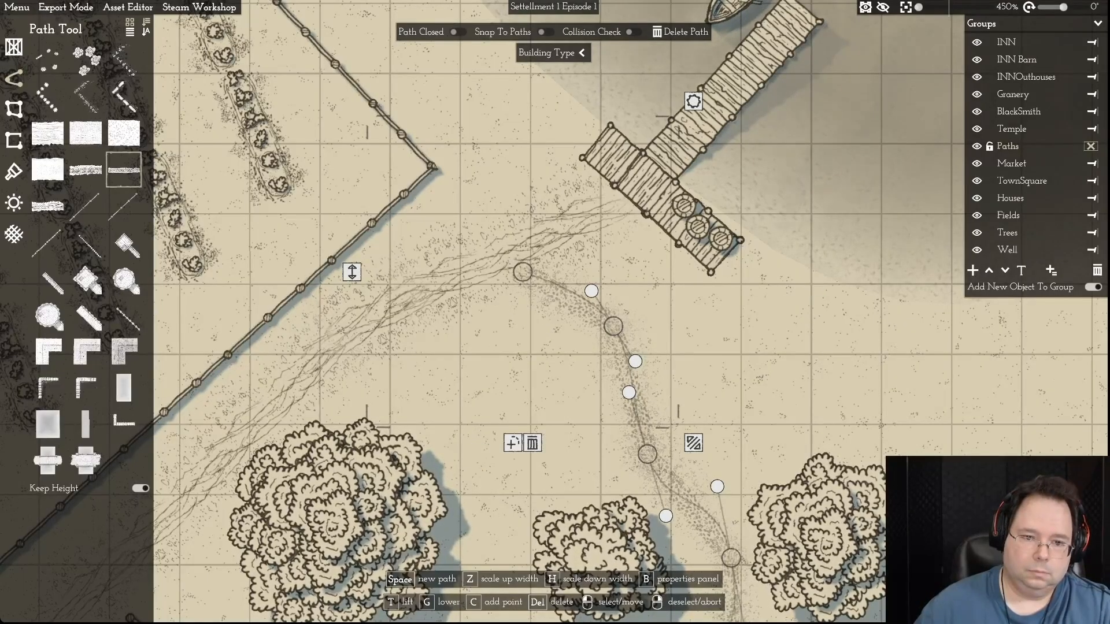
pyautogui.moveTo(523, 272); pyautogui.dragTo(531, 262)
pyautogui.scroll(-1, 563, 289)
pyautogui.scroll(2, 708, 405)
pyautogui.rightClick(714, 393)
# - Examine the lake, dock, new road and surrounding fields at several zoom levels
pyautogui.scroll(-5, 717, 387)
pyautogui.scroll(-6, 761, 357)
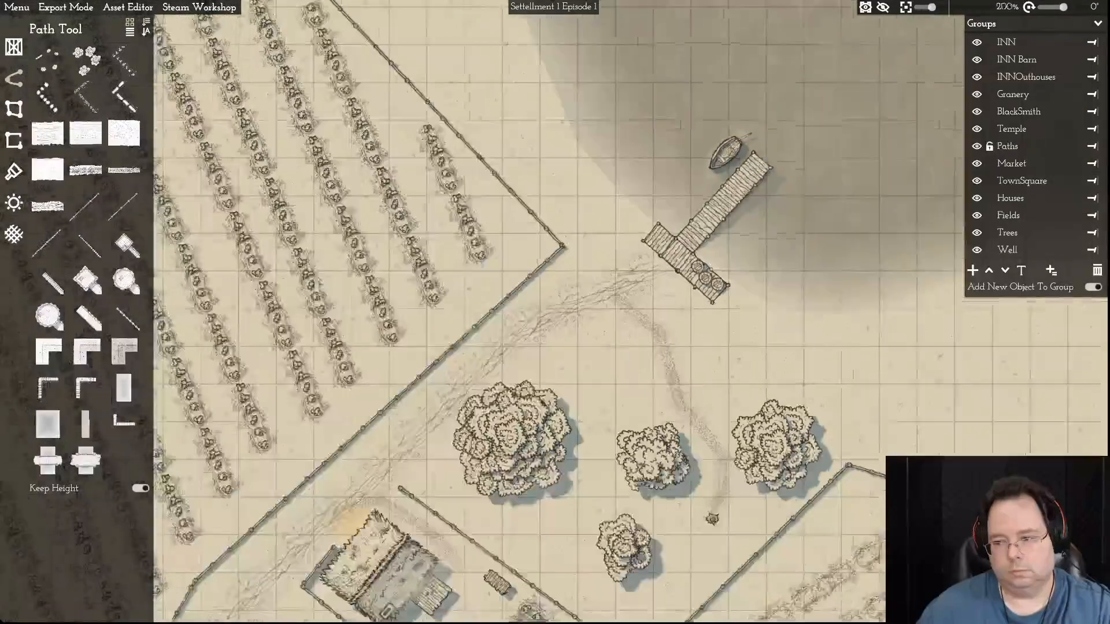
pyautogui.scroll(2, 760, 357)
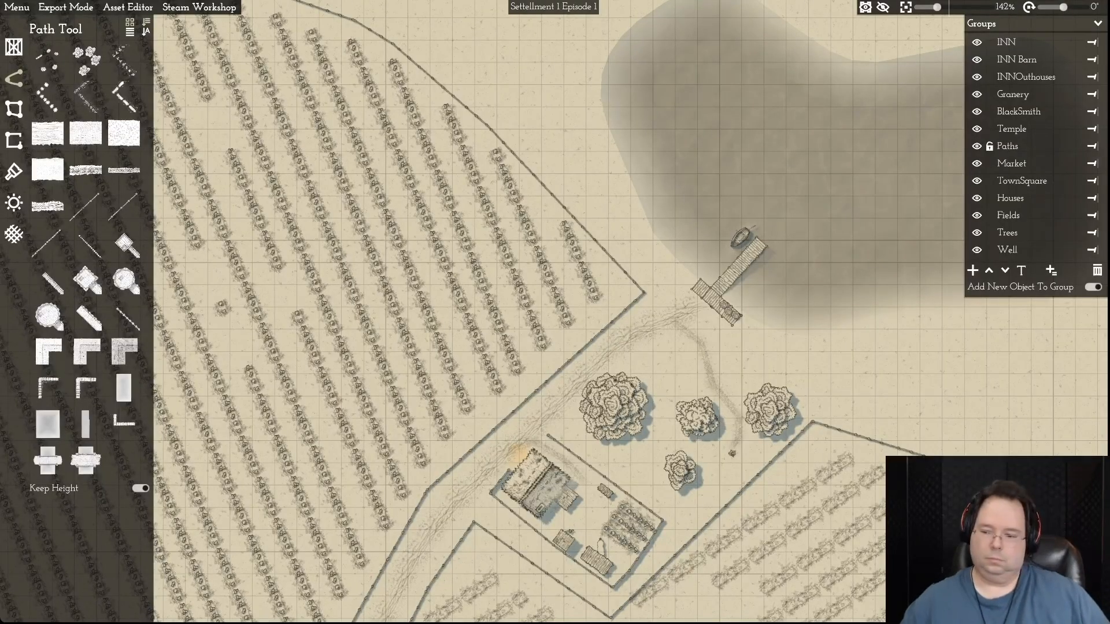
pyautogui.press('d')
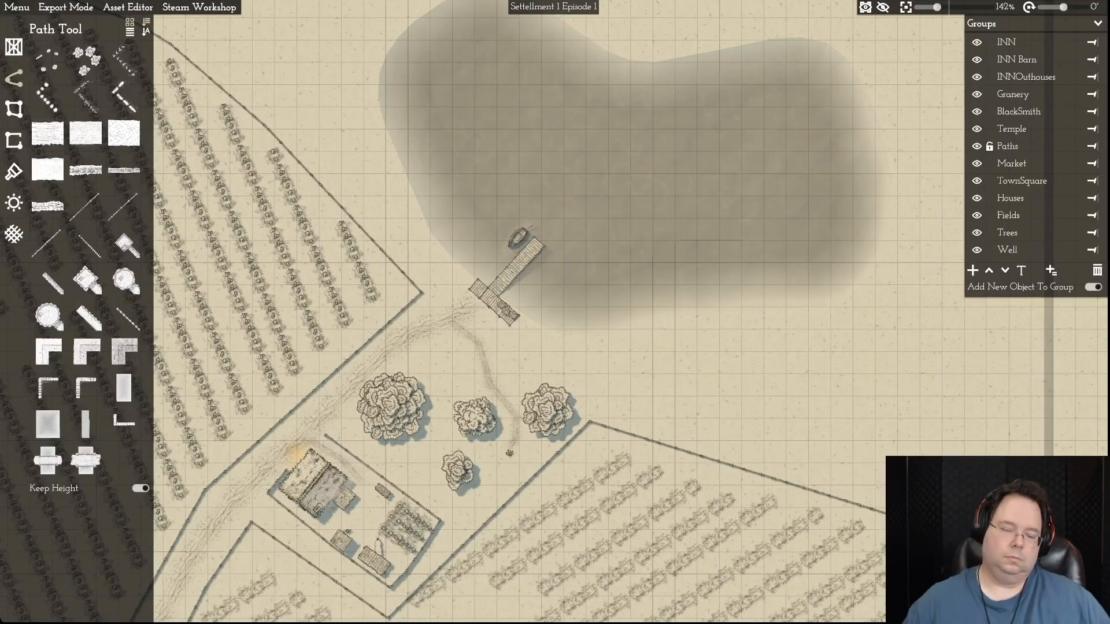
pyautogui.press('s')
pyautogui.press('a')
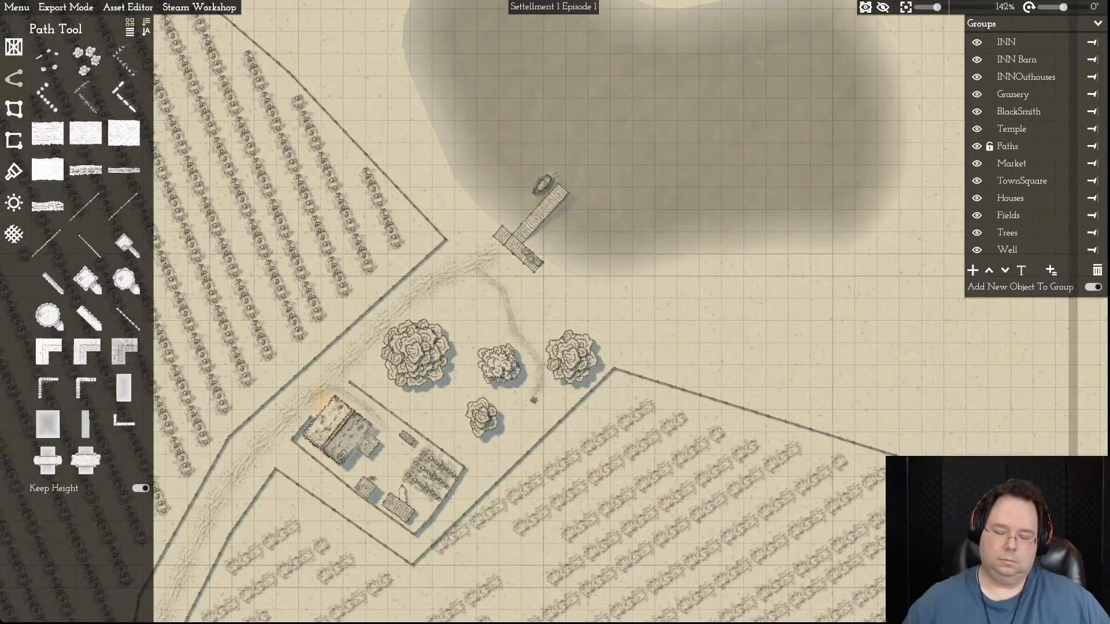
pyautogui.press('w')
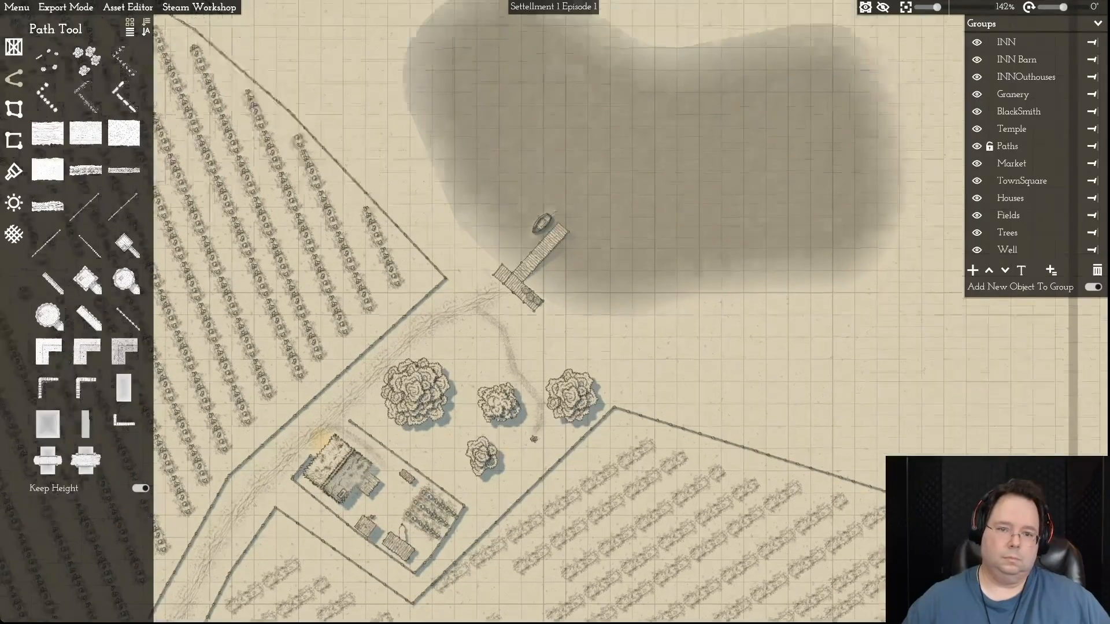
pyautogui.press('a')
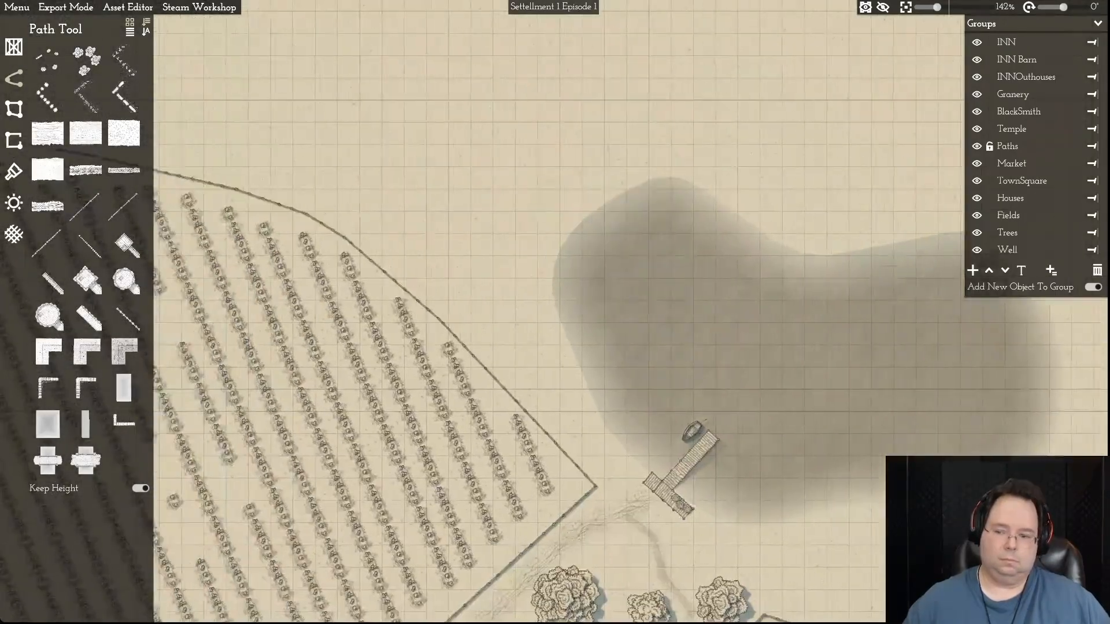
pyautogui.press('s')
pyautogui.press('d')
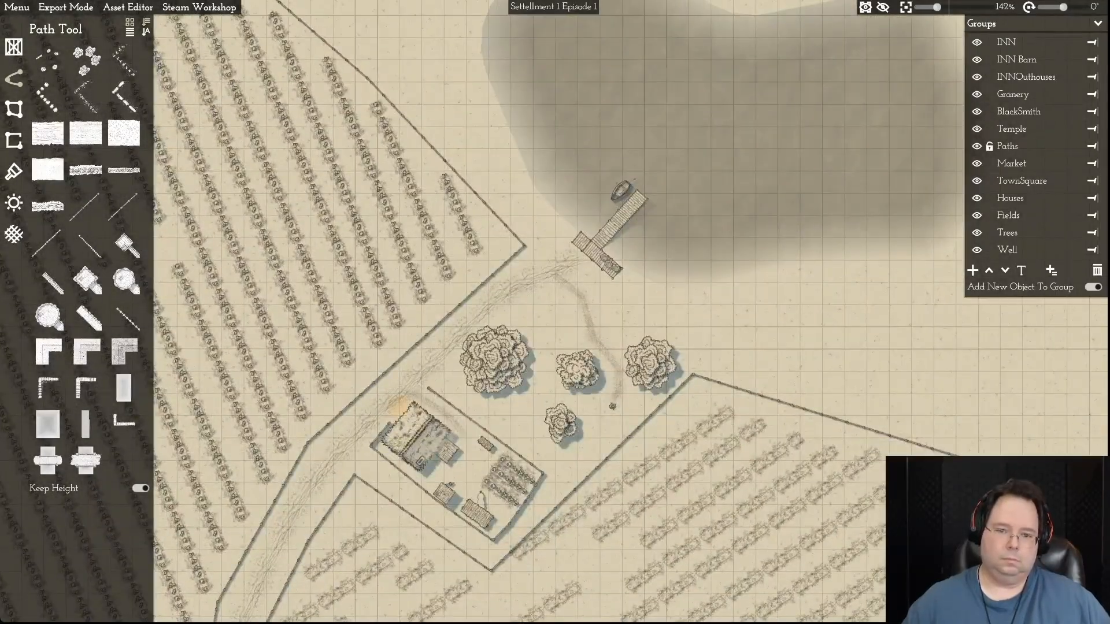
pyautogui.scroll(5, 543, 325)
pyautogui.scroll(-6, 537, 324)
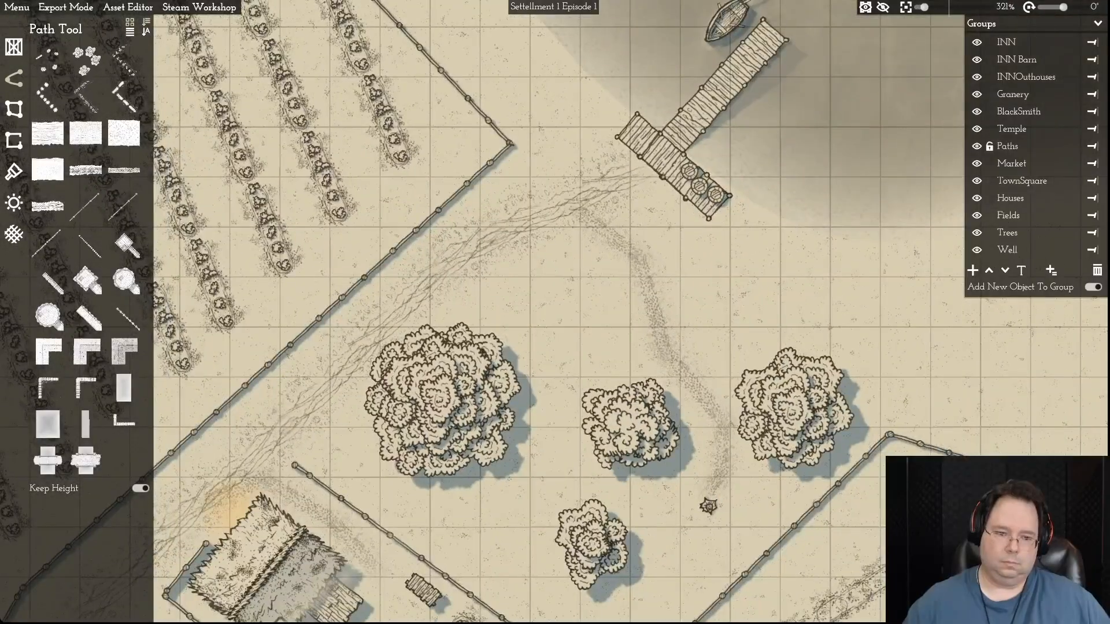
pyautogui.press('d')
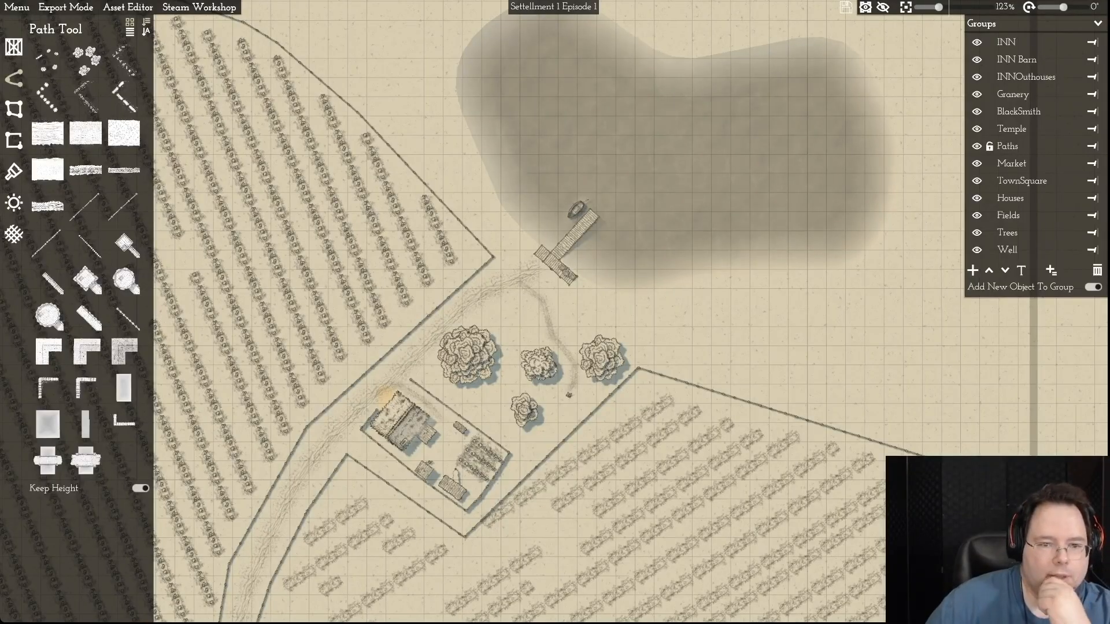
# - Reshape the footpath's northern curve, shifting its upper bend and free end southwest, away from the dock
pyautogui.click(547, 318)
pyautogui.moveTo(519, 282); pyautogui.dragTo(507, 299)
pyautogui.scroll(8, 590, 300)
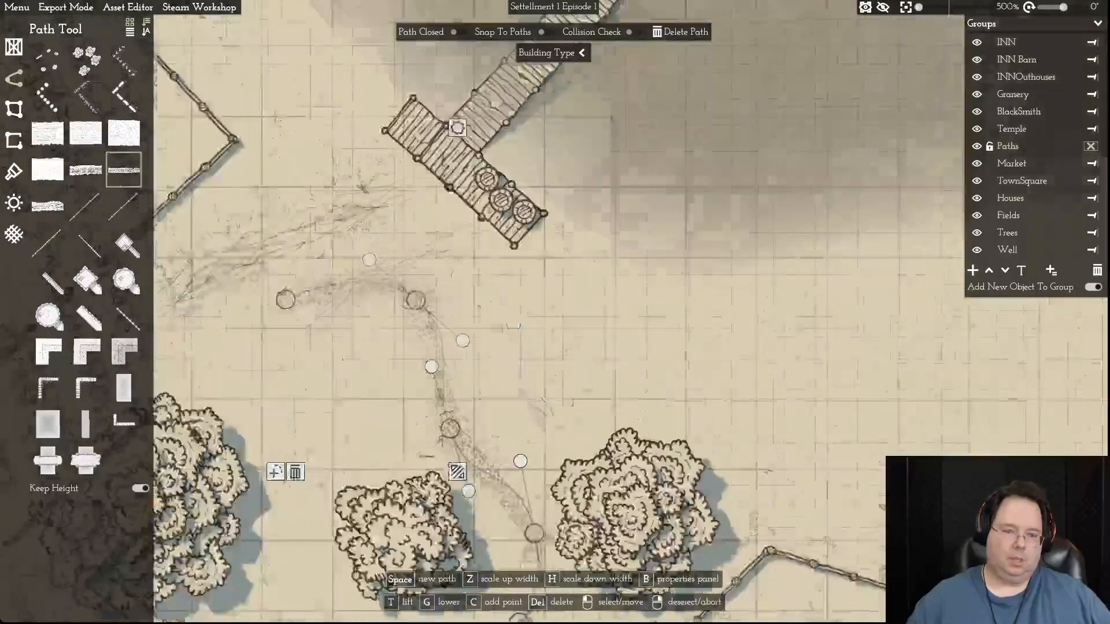
pyautogui.scroll(-6, 589, 299)
pyautogui.moveTo(590, 300); pyautogui.dragTo(653, 248)
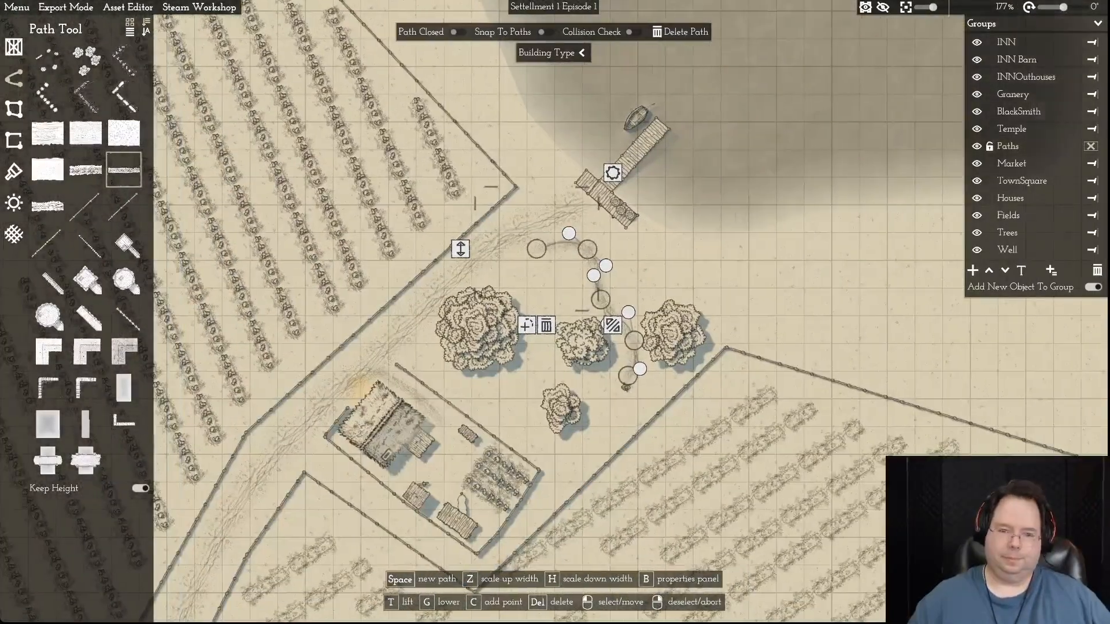
pyautogui.scroll(2, 651, 260)
pyautogui.scroll(5, 606, 273)
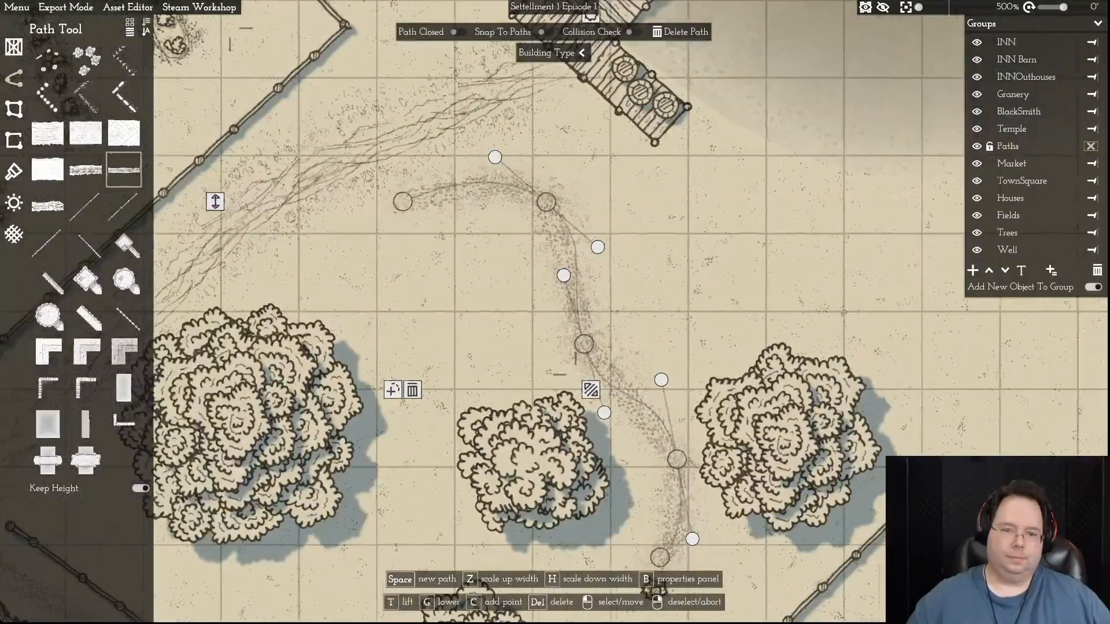
pyautogui.moveTo(539, 209); pyautogui.dragTo(523, 220)
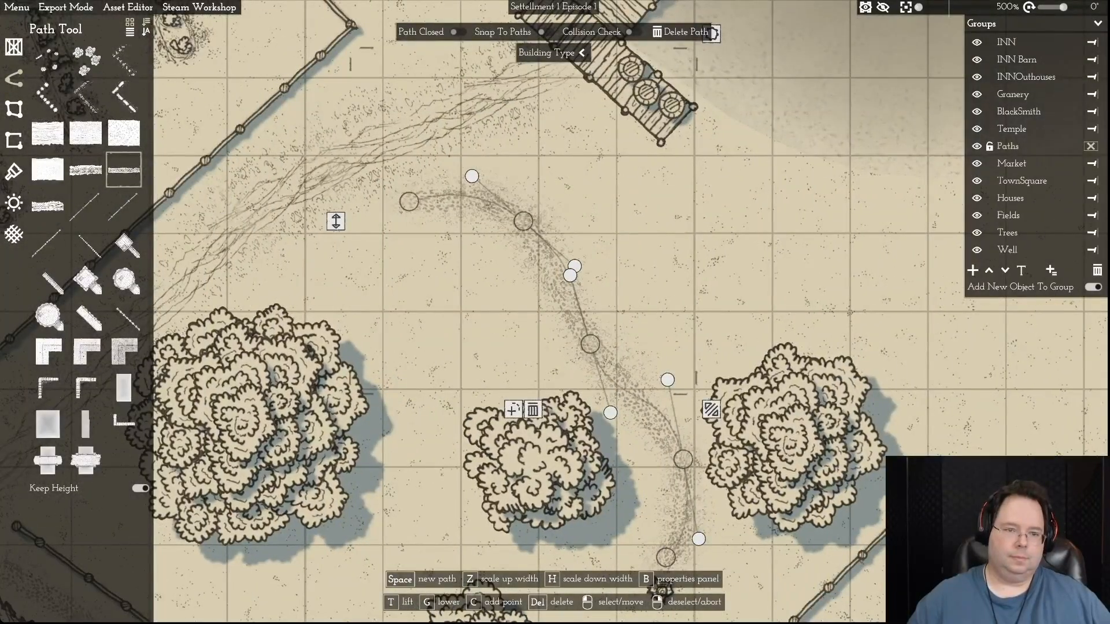
pyautogui.moveTo(409, 202); pyautogui.dragTo(375, 220)
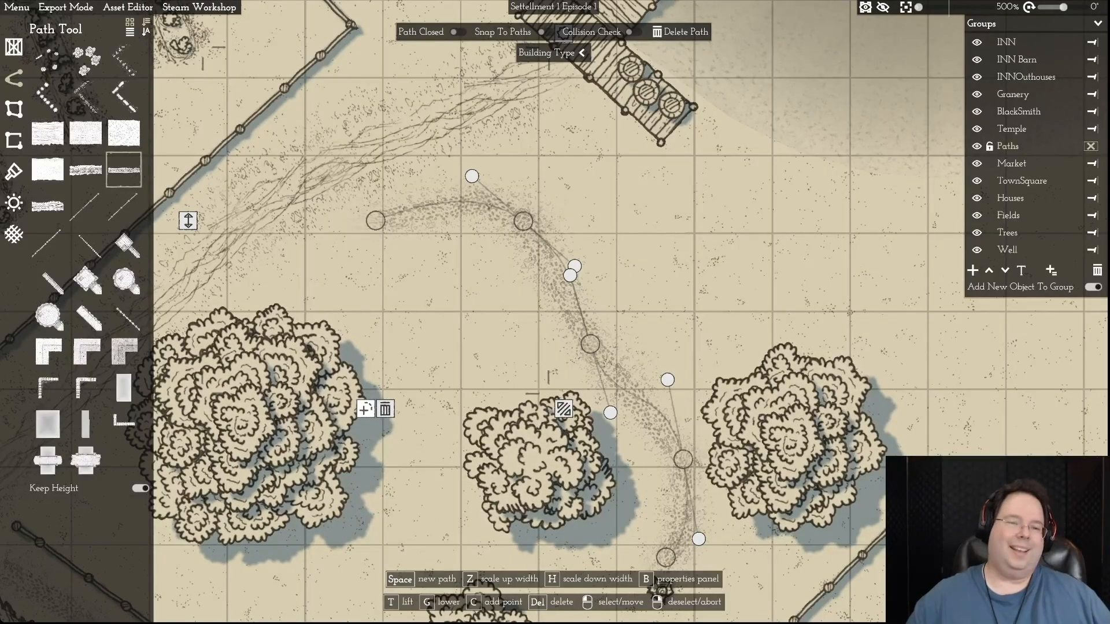
# - Extend the footpath west to join the road beside the large tree, and curve the extension into a gentle S-shape
pyautogui.click(365, 409)
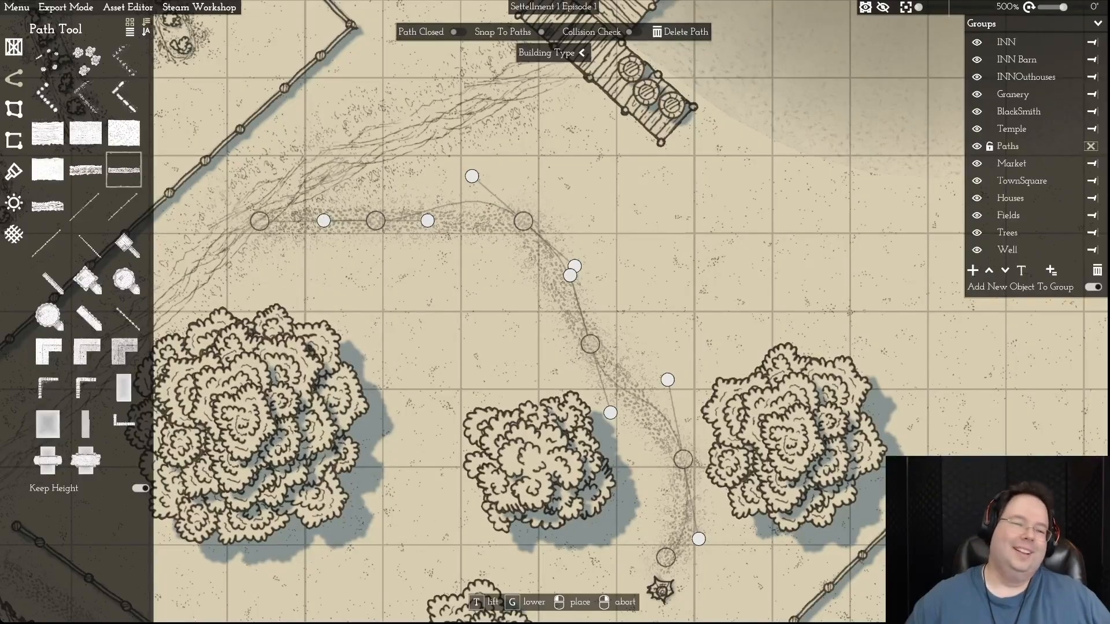
pyautogui.click(259, 221)
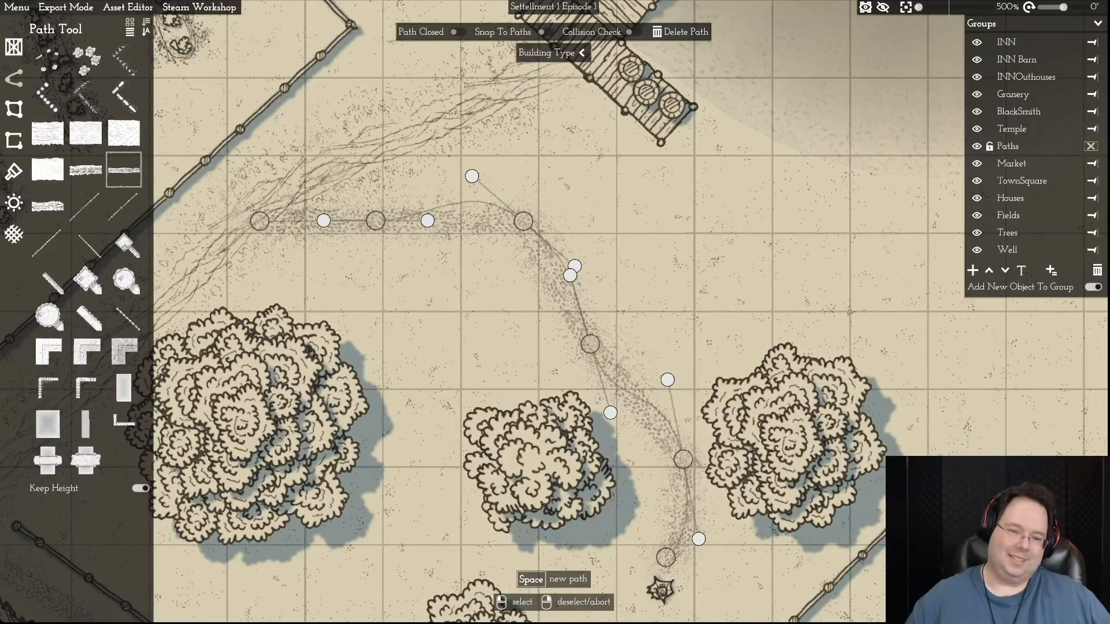
pyautogui.click(376, 220)
pyautogui.moveTo(376, 221); pyautogui.dragTo(377, 256)
pyautogui.moveTo(523, 221); pyautogui.dragTo(512, 218)
pyautogui.moveTo(564, 262); pyautogui.dragTo(577, 235)
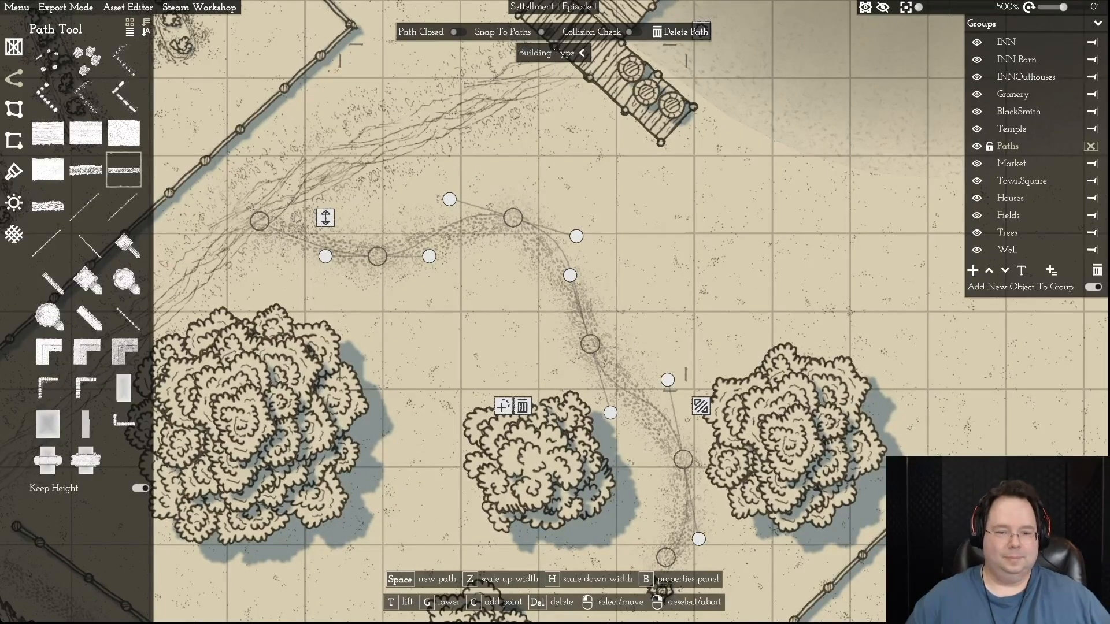
# - Reshape the footpath's northern bend into a smoother diagonal curve descending from the road toward the gap between the two eastern trees
pyautogui.moveTo(512, 218); pyautogui.dragTo(493, 271)
pyautogui.moveTo(590, 344); pyautogui.dragTo(626, 320)
pyautogui.moveTo(579, 256); pyautogui.dragTo(602, 248)
pyautogui.moveTo(626, 320); pyautogui.dragTo(611, 378)
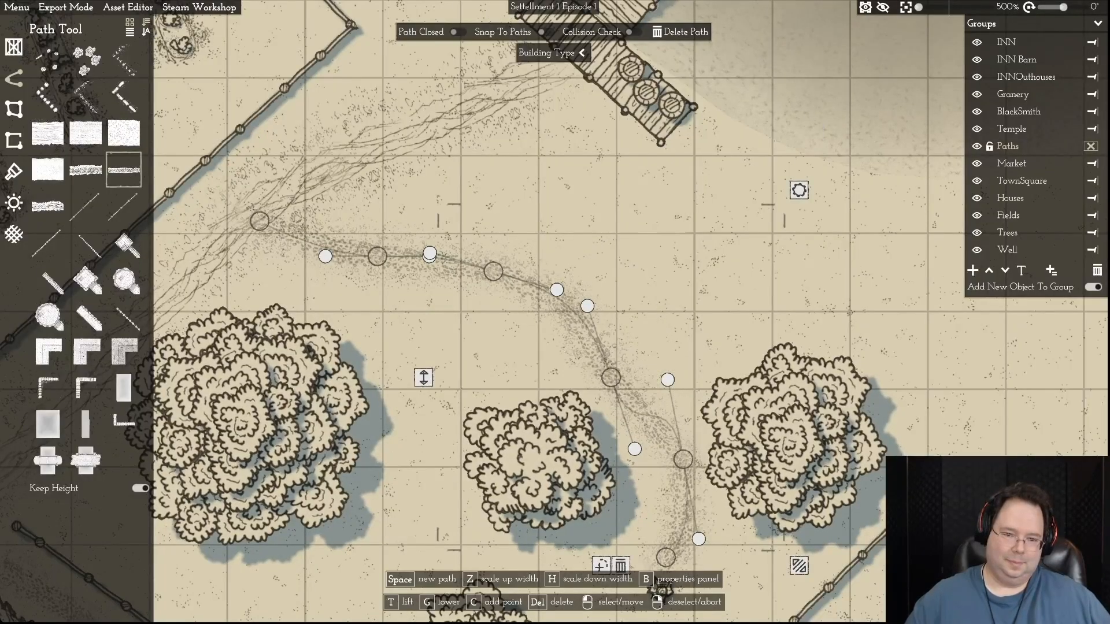
pyautogui.moveTo(587, 306); pyautogui.dragTo(588, 339)
pyautogui.moveTo(557, 290); pyautogui.dragTo(532, 294)
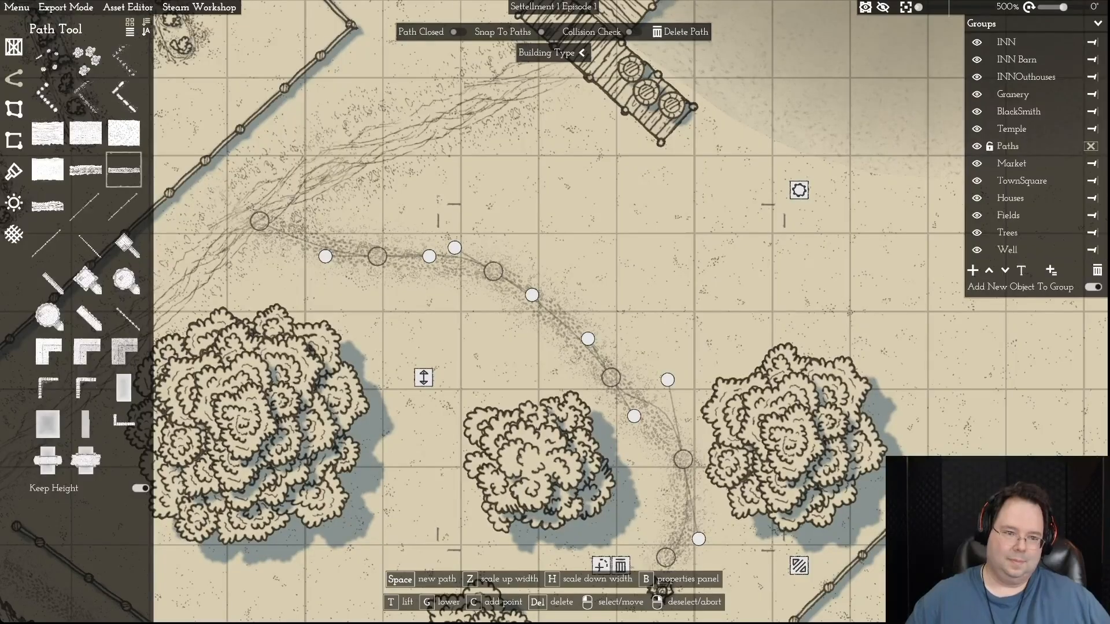
# - Shift the footpath's road end southwest and reposition its next three bends to vary the curve
pyautogui.moveTo(259, 220); pyautogui.dragTo(243, 243)
pyautogui.moveTo(377, 256); pyautogui.dragTo(375, 244)
pyautogui.moveTo(494, 271); pyautogui.dragTo(478, 300)
pyautogui.moveTo(611, 378); pyautogui.dragTo(597, 345)
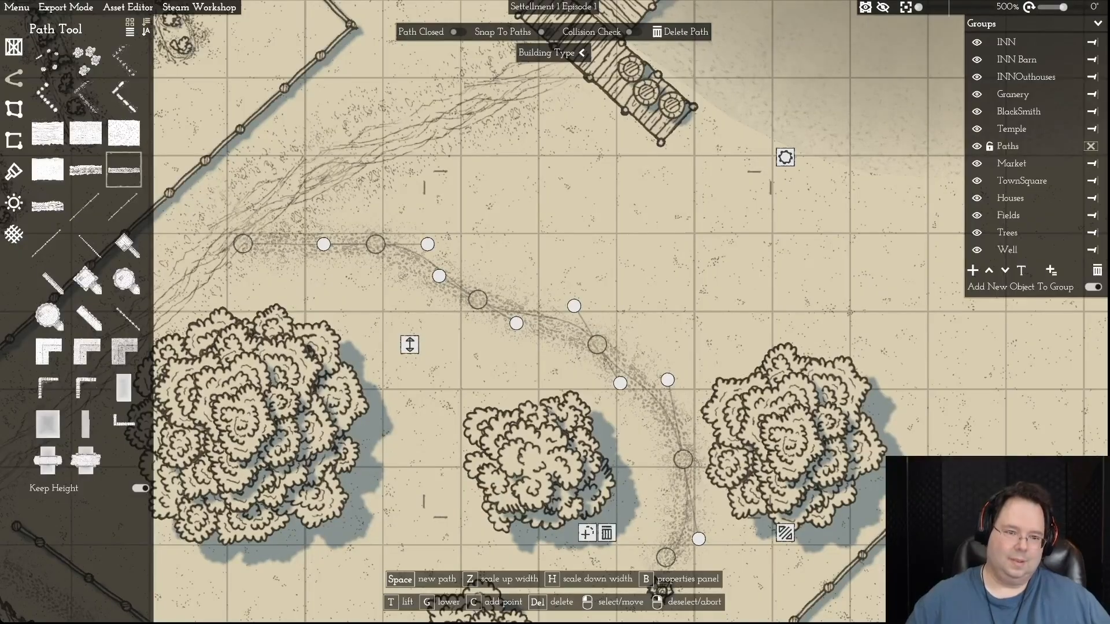
pyautogui.rightClick(597, 345)
# - Tilt the curve at the footpath's second point so its western stretch arches gently away from the road
pyautogui.press('a')
pyautogui.click(486, 244)
pyautogui.moveTo(538, 243); pyautogui.dragTo(541, 259)
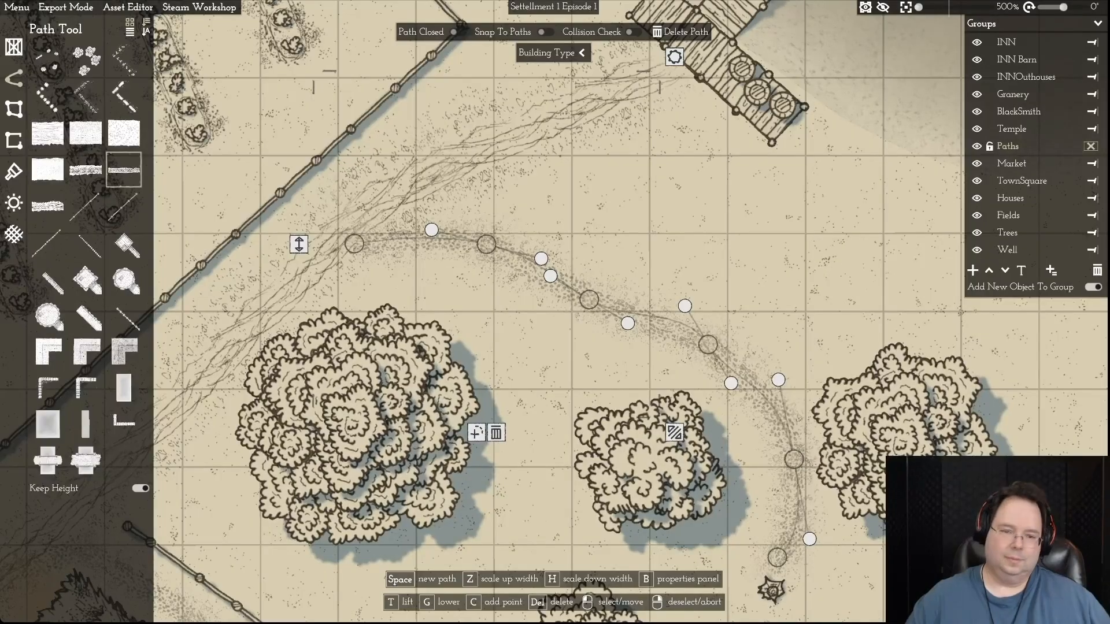
pyautogui.press('d')
pyautogui.rightClick(555, 312)
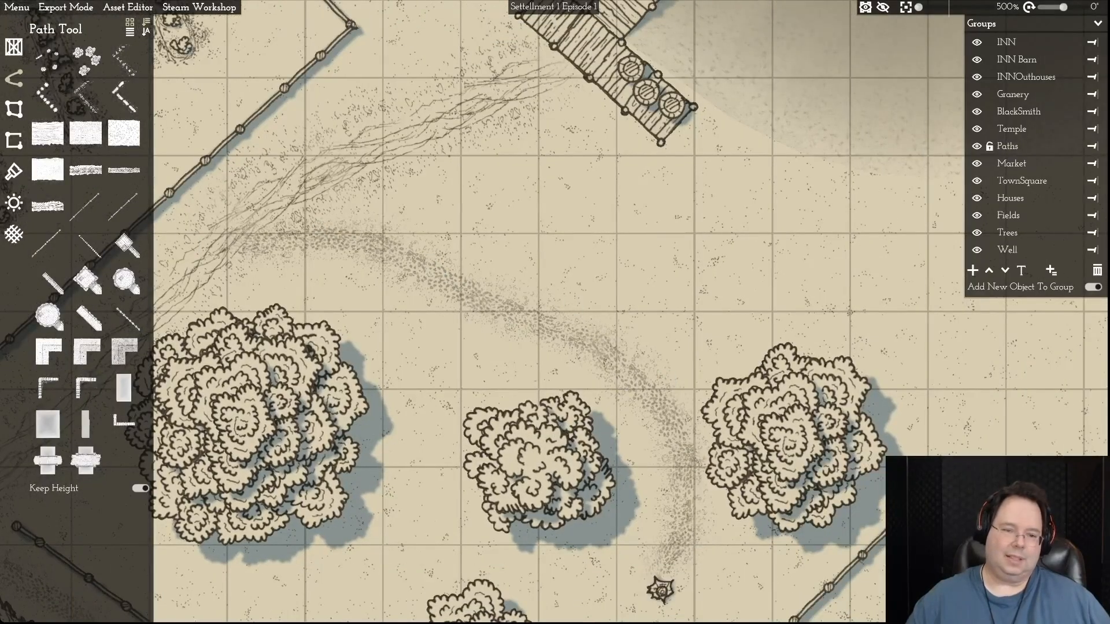
# - Pull the footpath's middle bend southwest toward the large tree and smooth the curves on both sides of it
pyautogui.click(478, 299)
pyautogui.moveTo(478, 299); pyautogui.dragTo(462, 332)
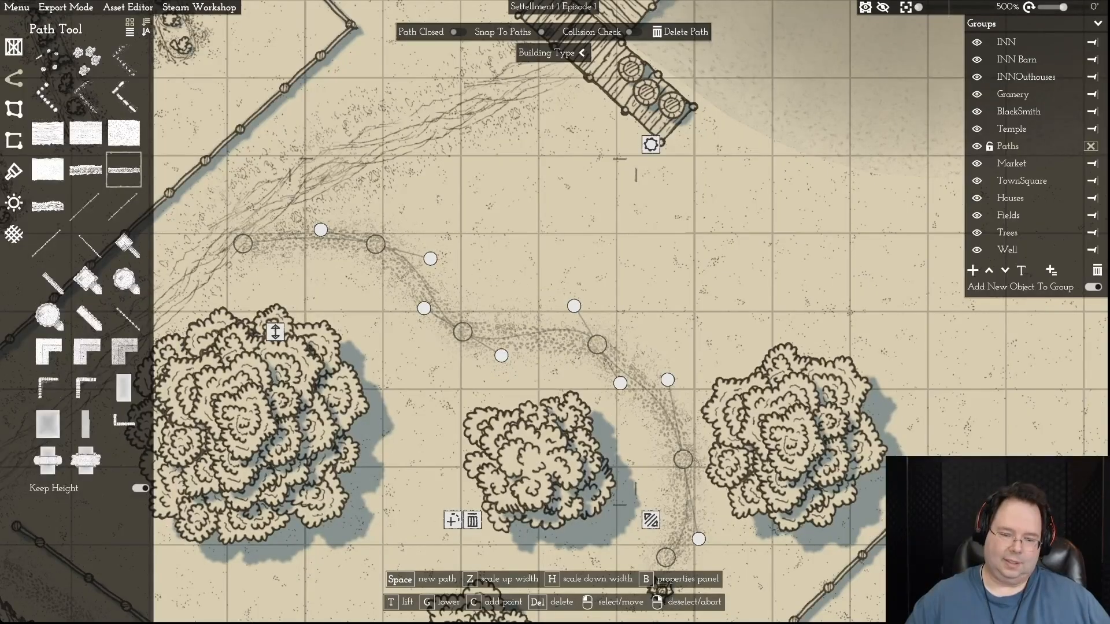
pyautogui.moveTo(574, 306); pyautogui.dragTo(557, 331)
pyautogui.rightClick(557, 331)
pyautogui.press('a')
pyautogui.click(562, 268)
pyautogui.moveTo(587, 258); pyautogui.dragTo(584, 267)
pyautogui.rightClick(583, 268)
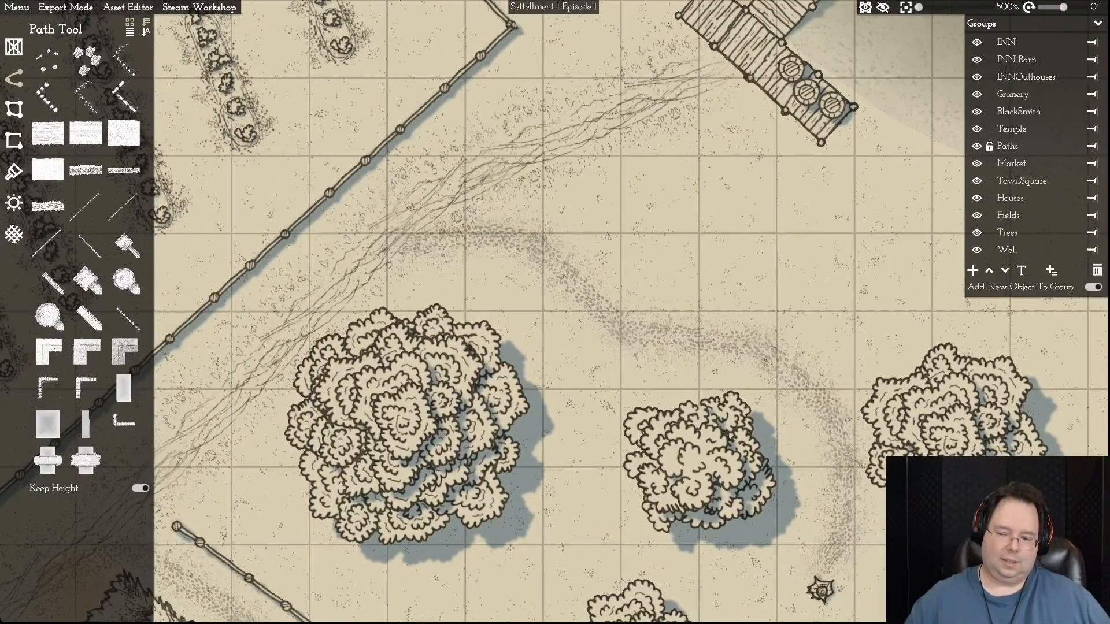
pyautogui.press('d')
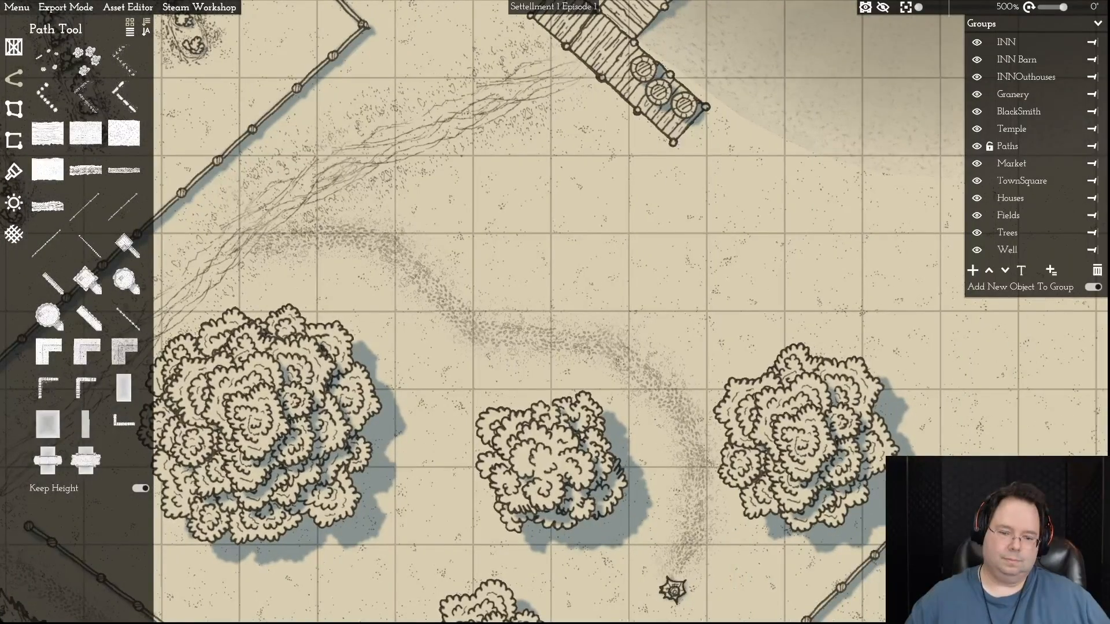
pyautogui.press('d')
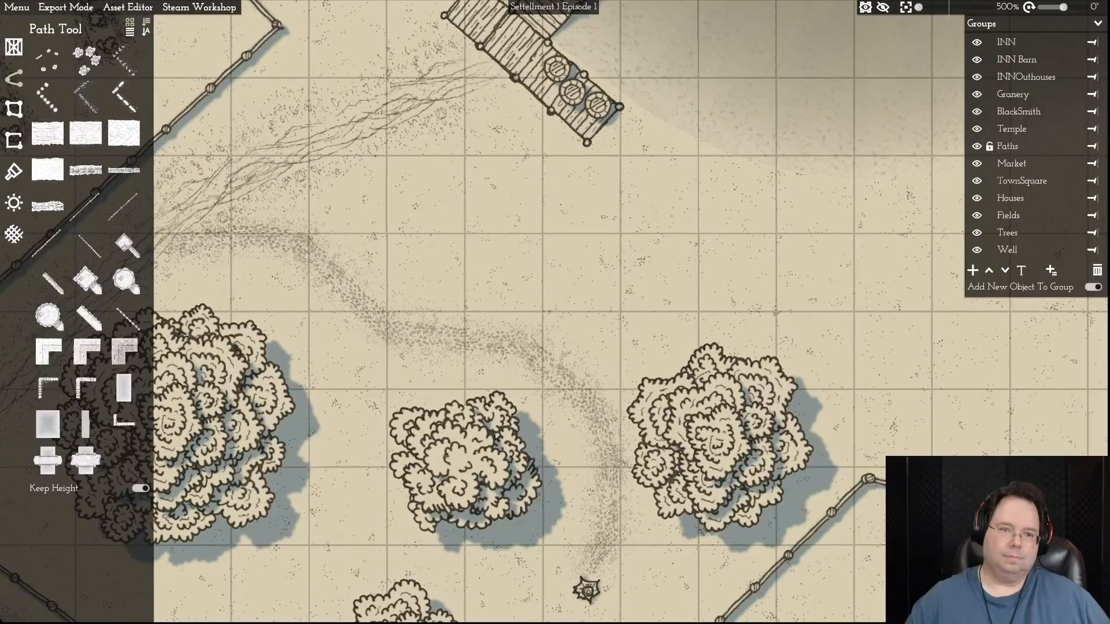
# - Draw a second narrow footpath with one bend from the dock's landing south to the existing footpath
pyautogui.press('w')
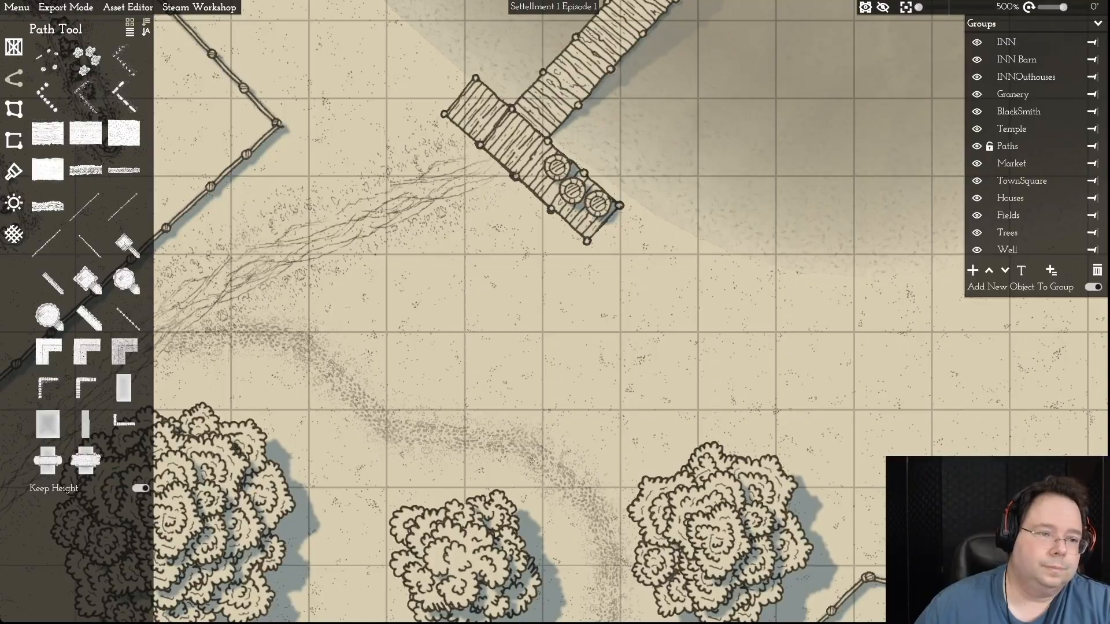
pyautogui.click(124, 170)
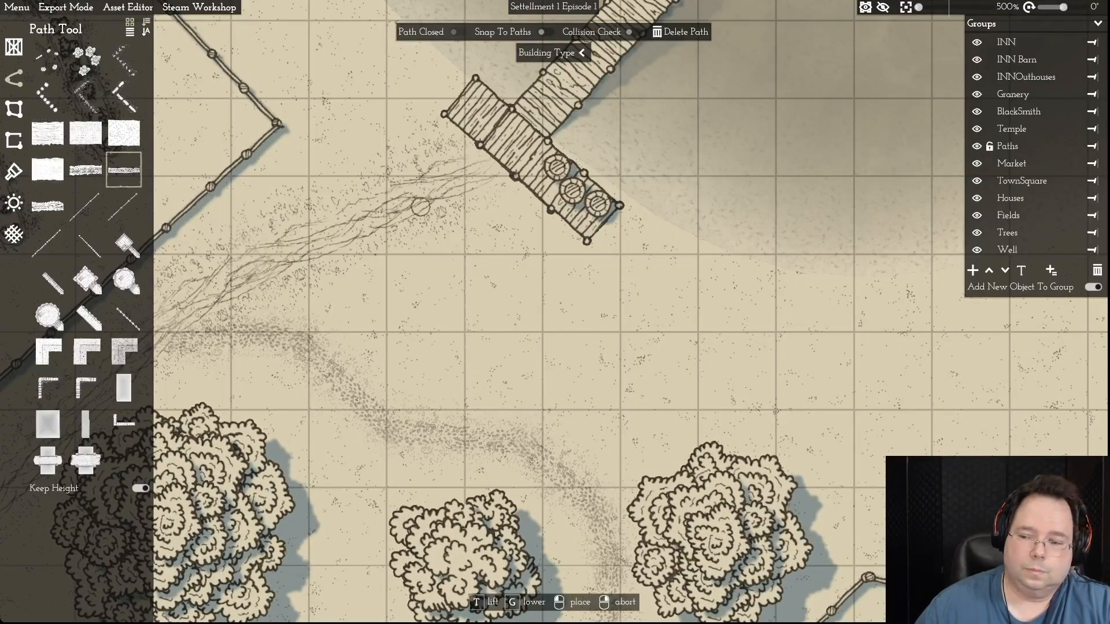
pyautogui.click(498, 184)
pyautogui.click(480, 295)
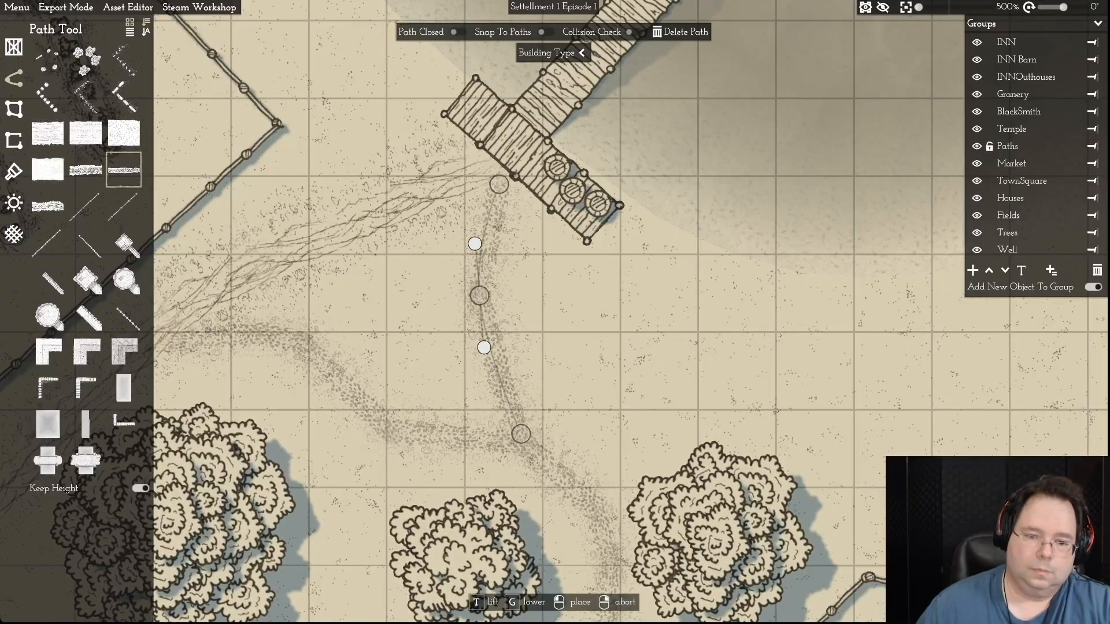
pyautogui.click(521, 434)
pyautogui.rightClick(521, 434)
pyautogui.rightClick(520, 434)
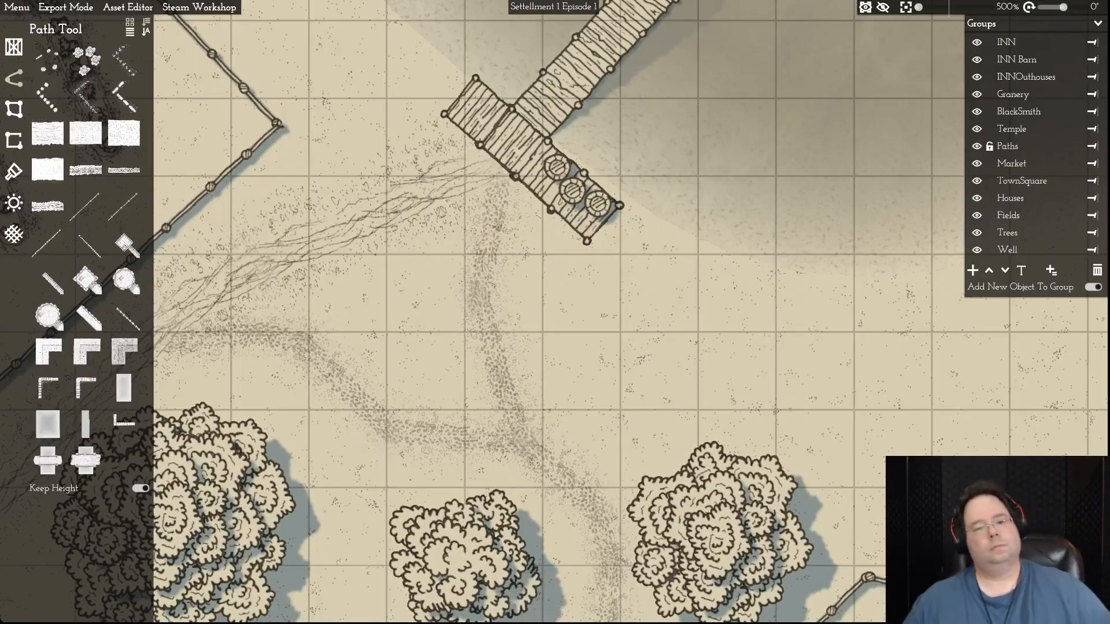
pyautogui.press('a')
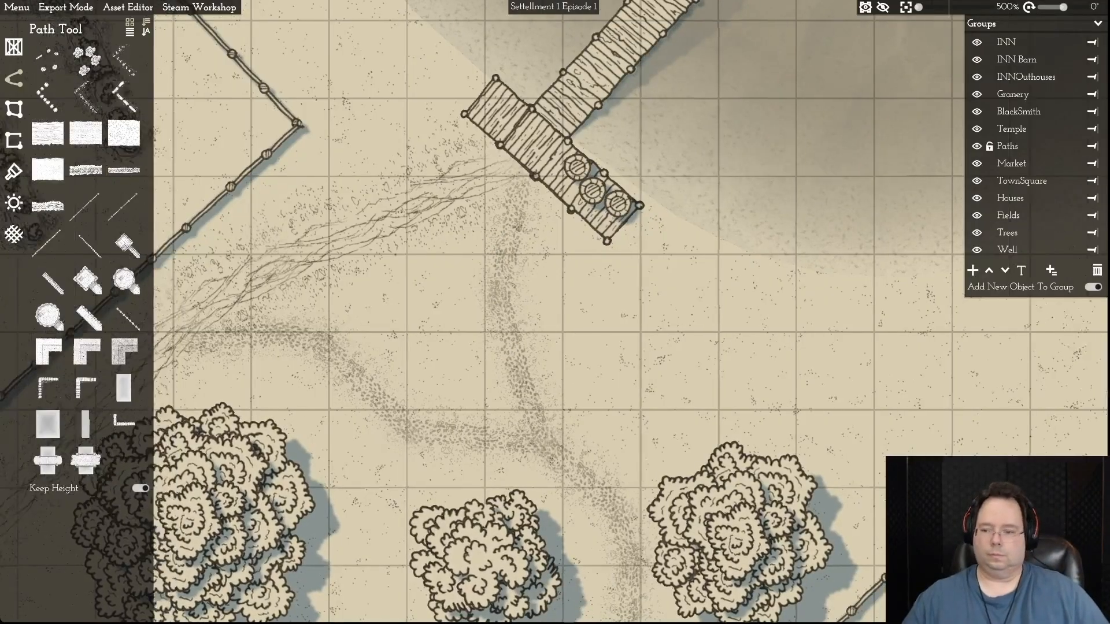
pyautogui.press('w')
# - Choose the first leafy tree variant with the Object Tool and place one on the lake's northern shore
pyautogui.scroll(-7, 555, 312)
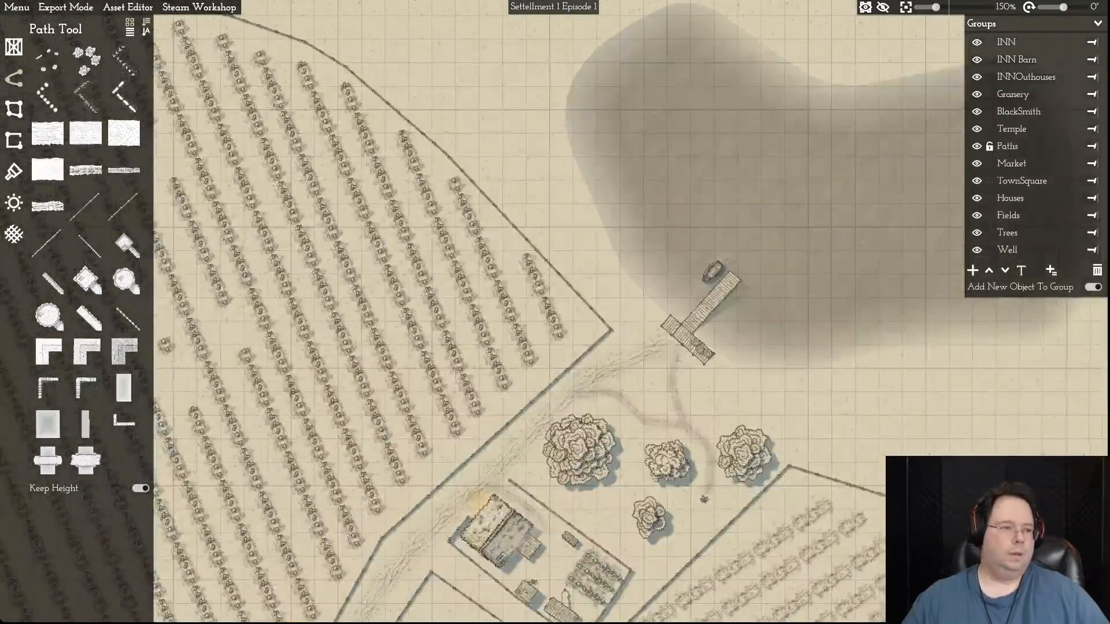
pyautogui.press('d')
pyautogui.click(13, 47)
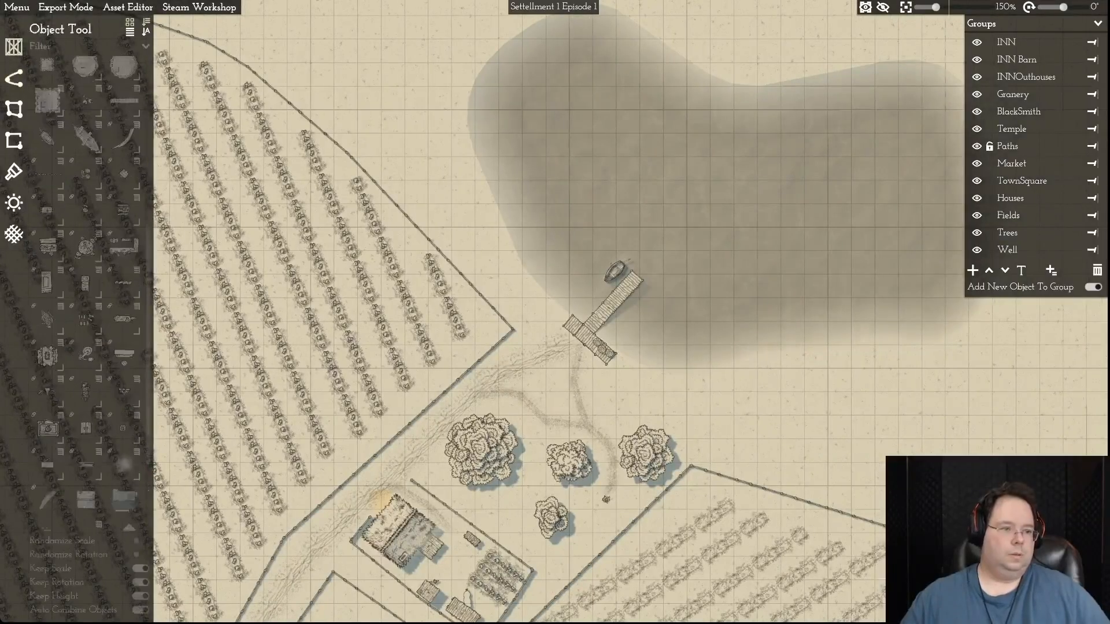
pyautogui.scroll(5, 86, 277)
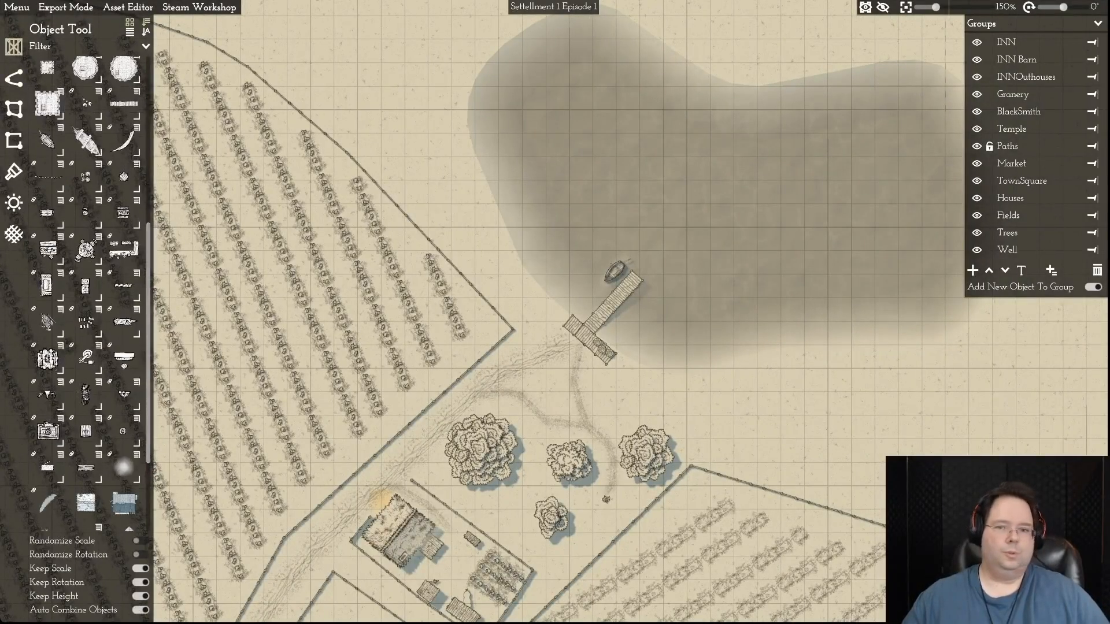
pyautogui.click(48, 74)
pyautogui.press('w')
pyautogui.press('d')
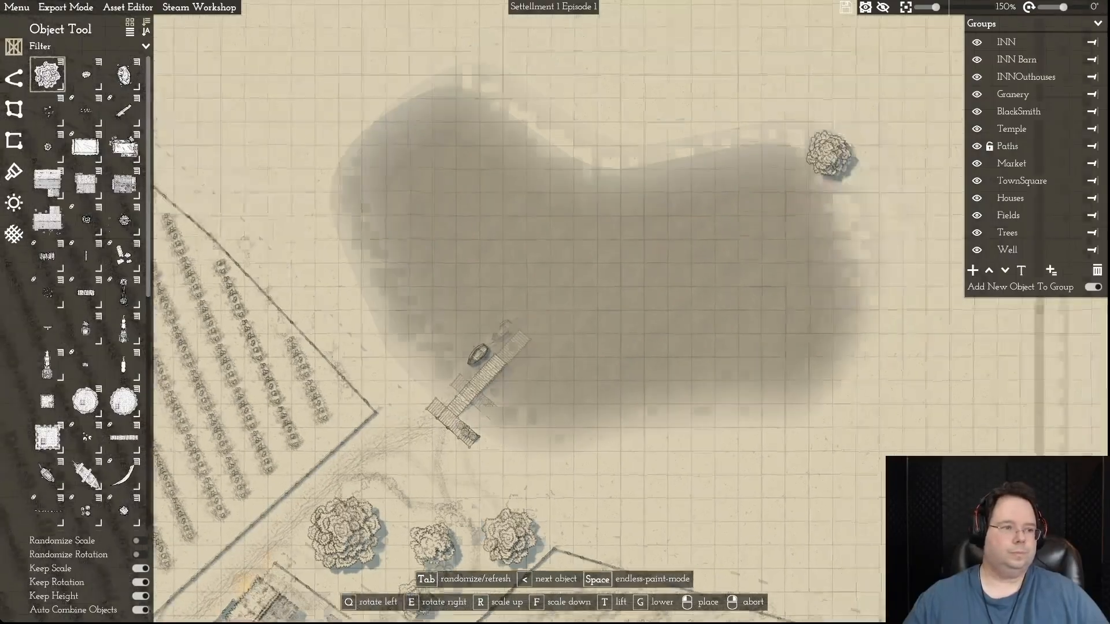
pyautogui.click(61, 62)
pyautogui.click(174, 74)
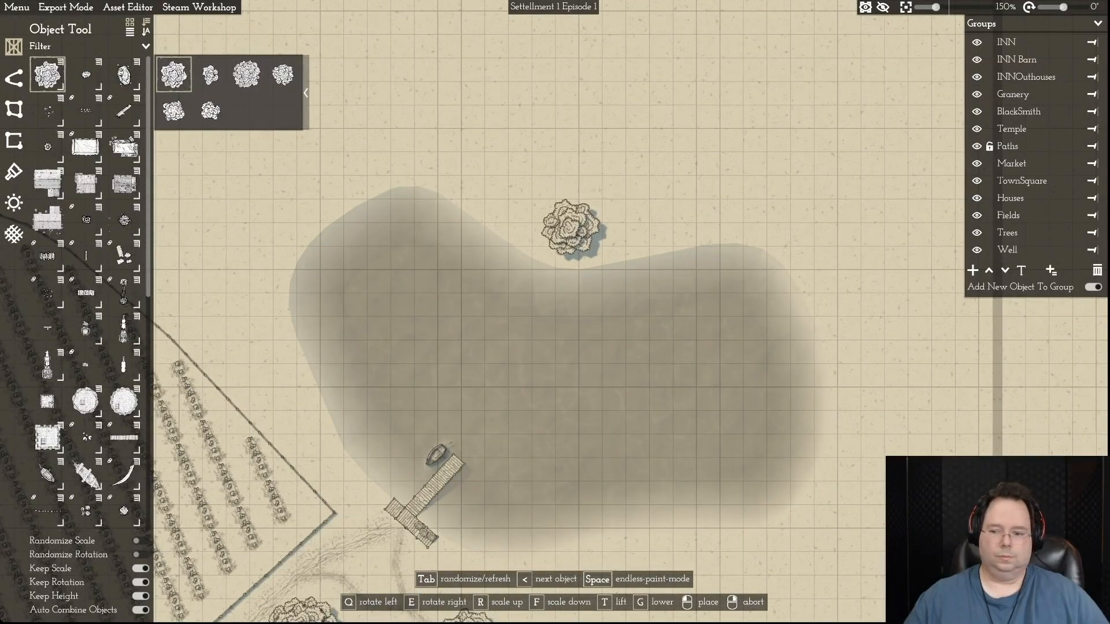
pyautogui.click(570, 226)
pyautogui.press('s')
pyautogui.click(554, 343)
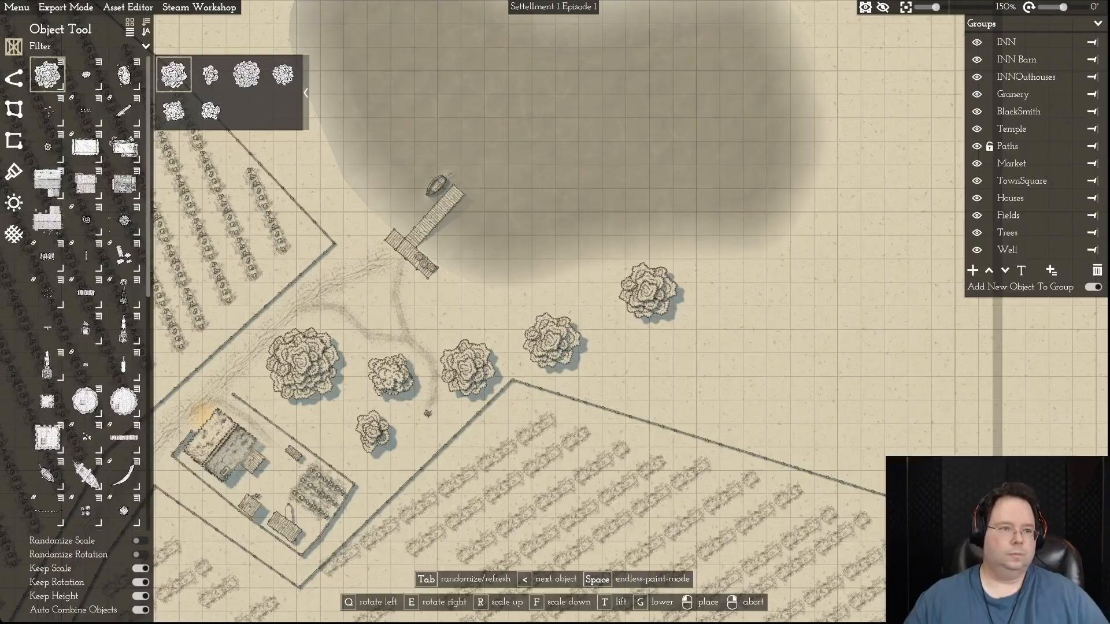
pyautogui.click(48, 75)
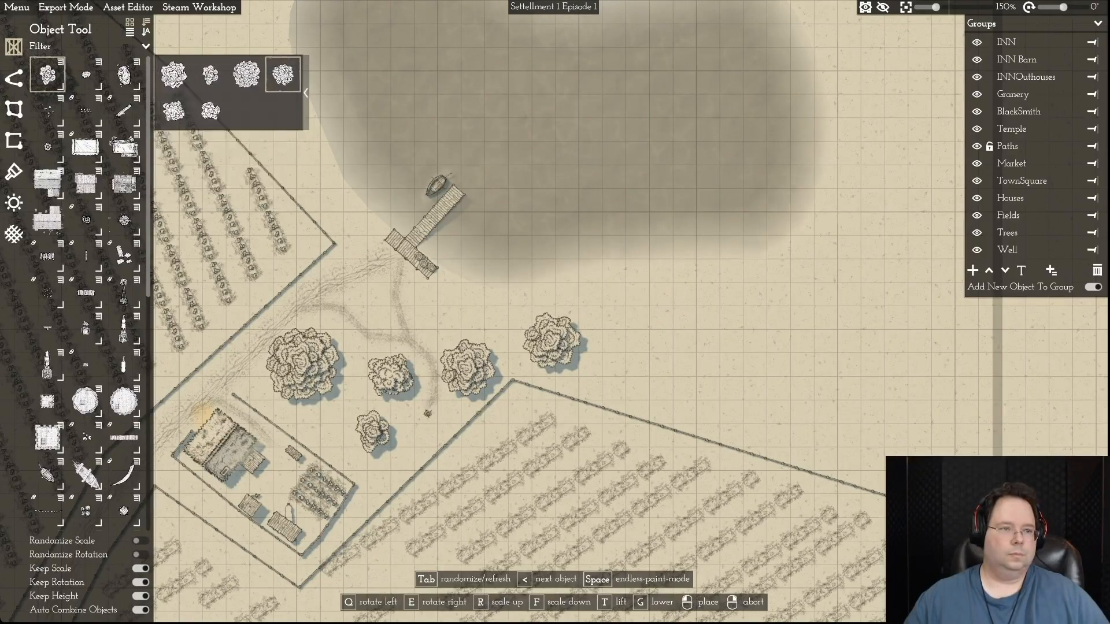
pyautogui.press('a')
pyautogui.press('d')
pyautogui.press('d')
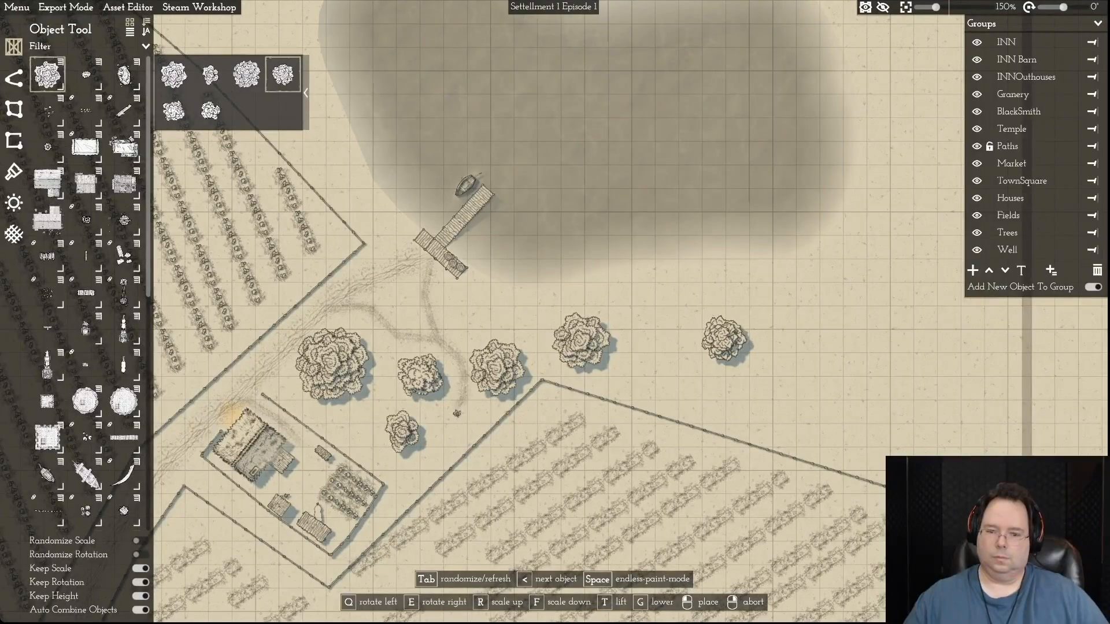
pyautogui.rightClick(650, 347)
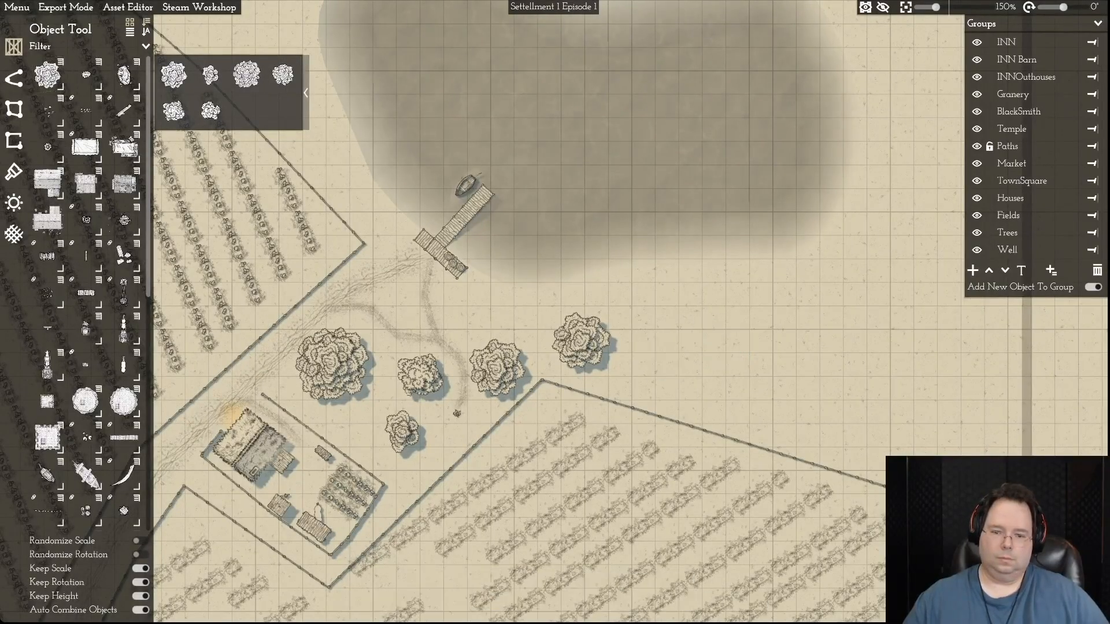
pyautogui.click(581, 341)
pyautogui.press('Delete')
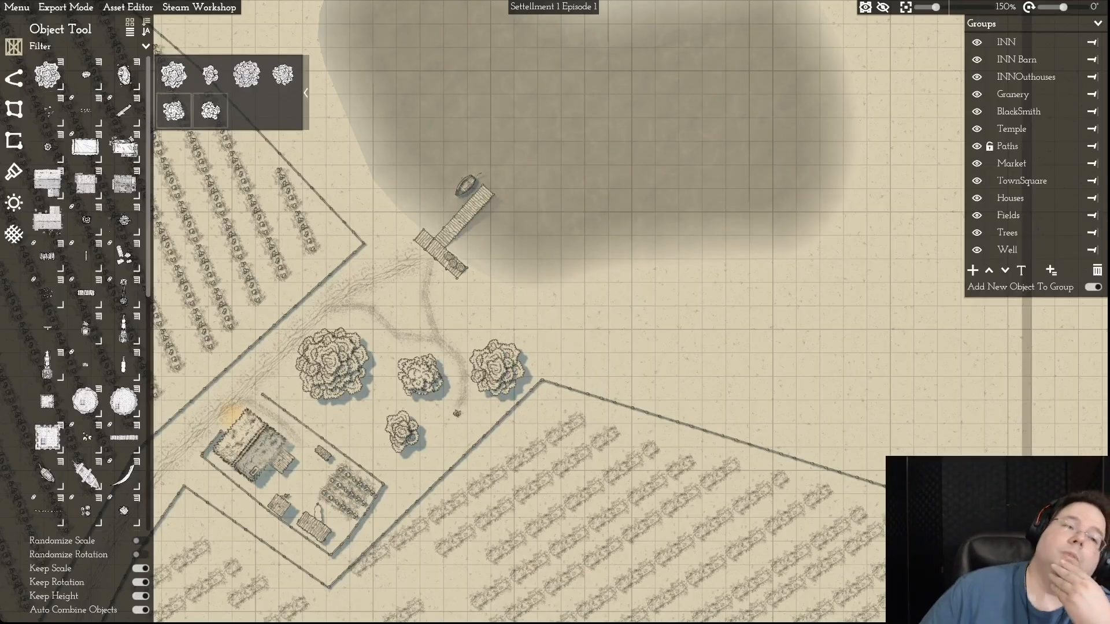
# - Place two different tree variants south of the lake, one just southeast of the dock and one farther east along the shore
pyautogui.click(173, 74)
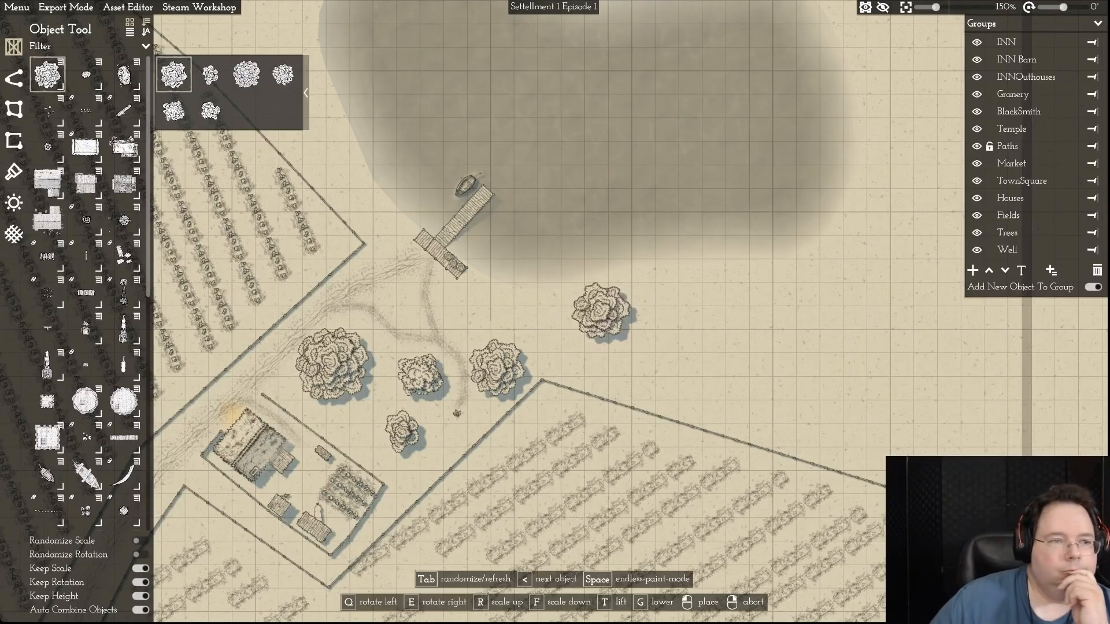
pyautogui.click(173, 111)
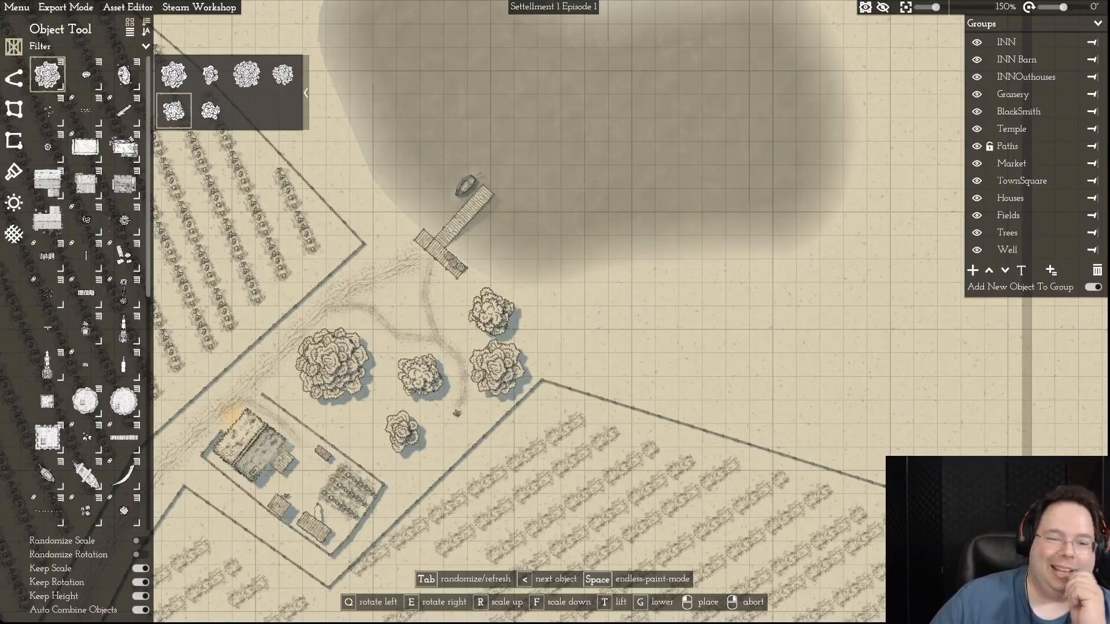
pyautogui.click(483, 310)
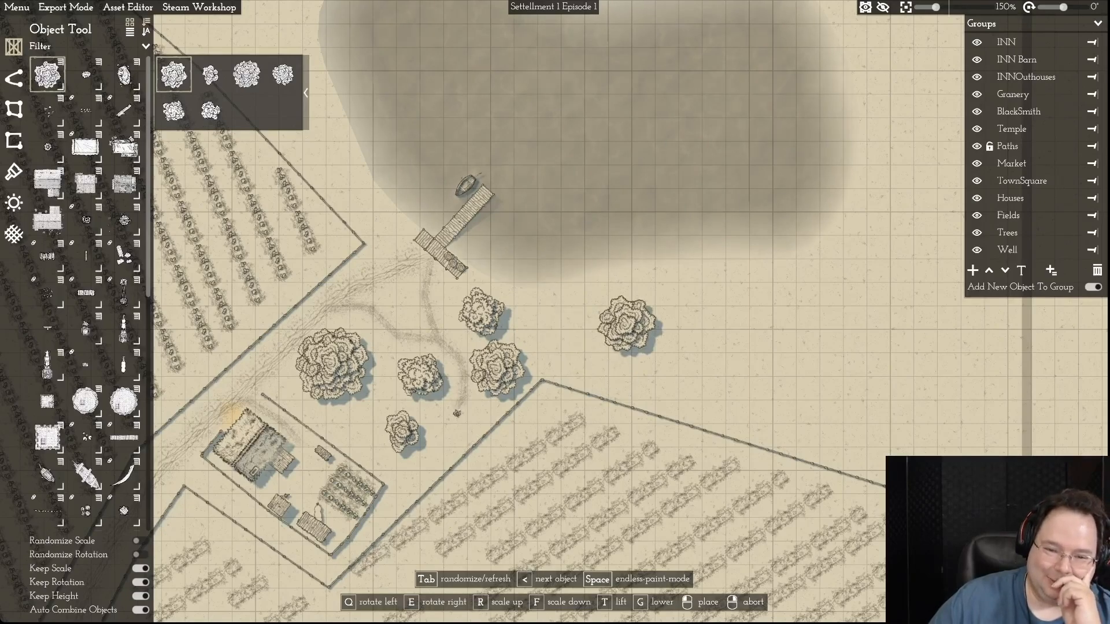
pyautogui.click(683, 299)
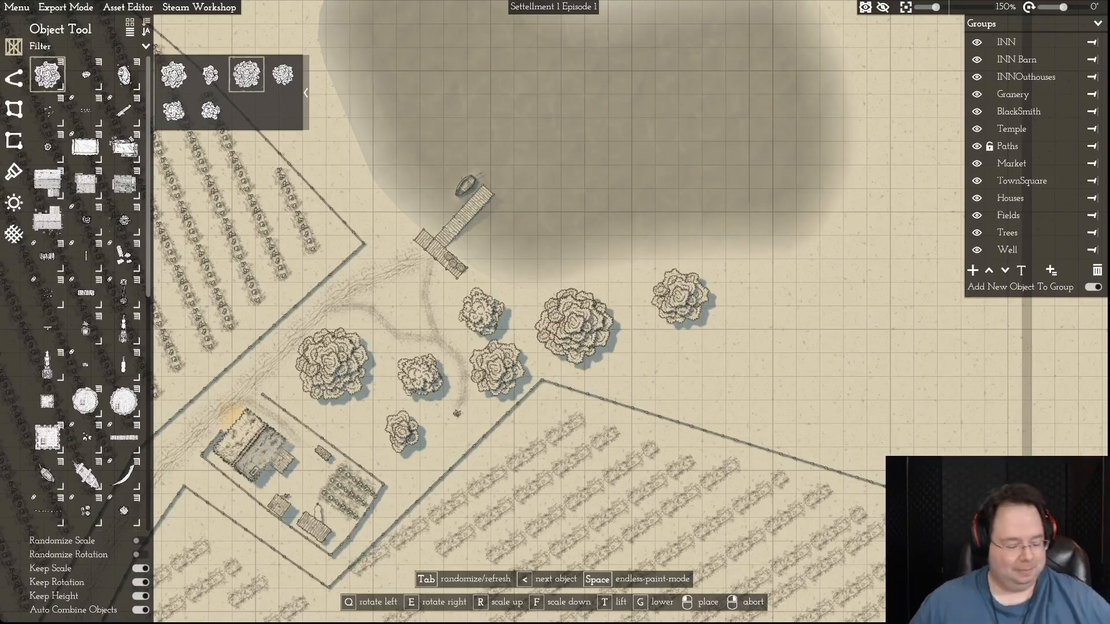
# - Place a large tree in the notch of the lake's northern shore, moving the smaller tree there to the northwest
pyautogui.press('w')
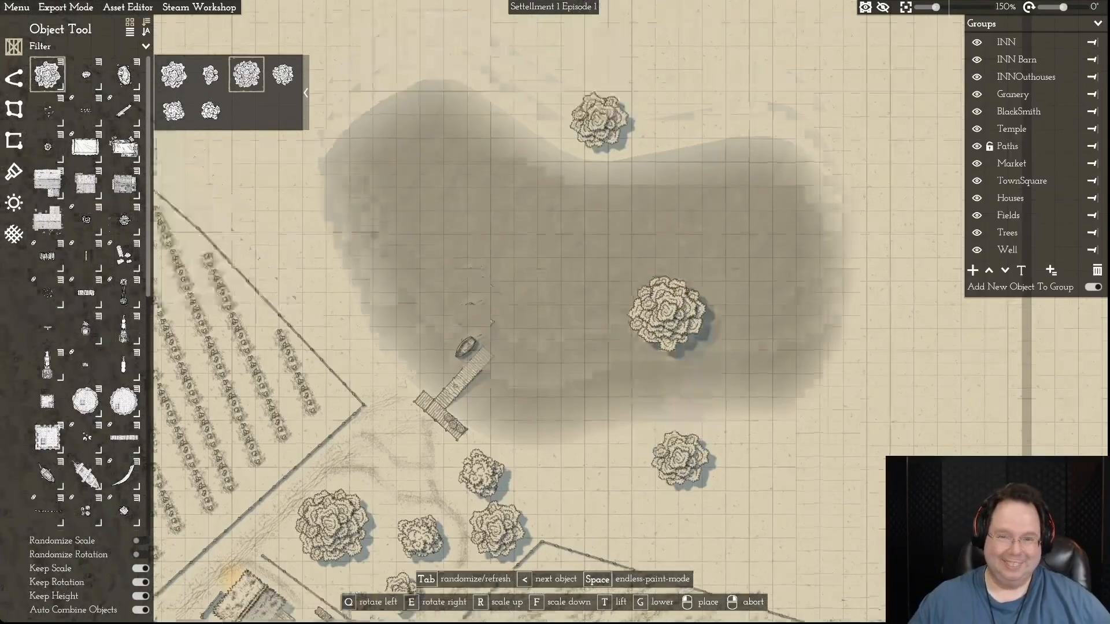
pyautogui.click(685, 245)
pyautogui.rightClick(833, 263)
pyautogui.moveTo(598, 271); pyautogui.dragTo(499, 152)
pyautogui.moveTo(686, 245); pyautogui.dragTo(604, 263)
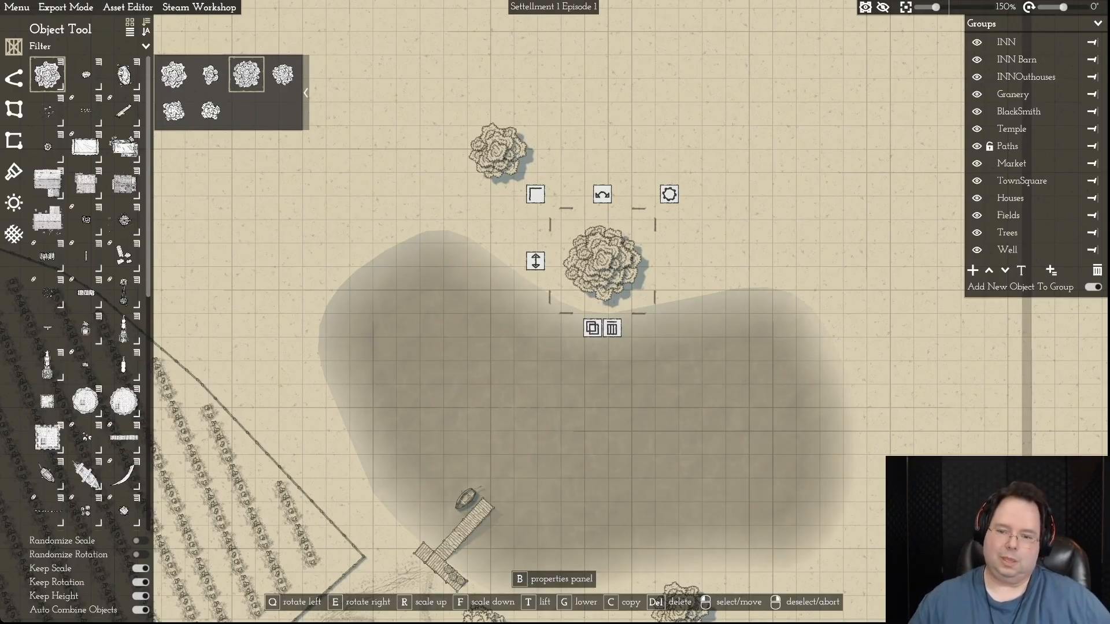
# - Move the smaller northern tree to the southern shore, between the trees beside the footpath and the easternmost one
pyautogui.moveTo(498, 152); pyautogui.dragTo(497, 447)
pyautogui.press('s')
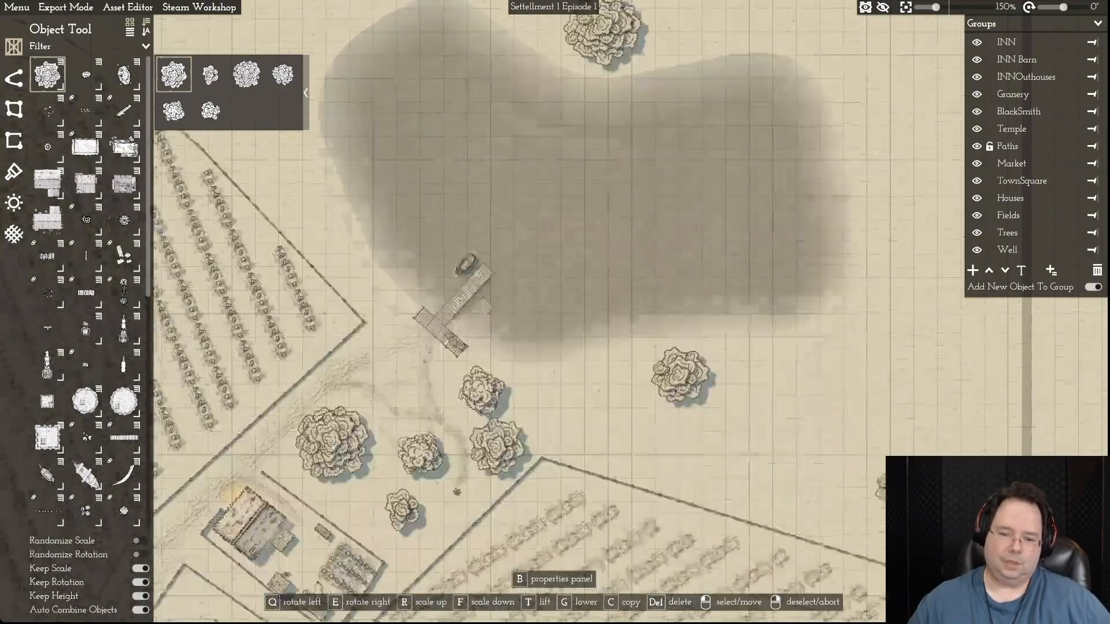
pyautogui.click(497, 446)
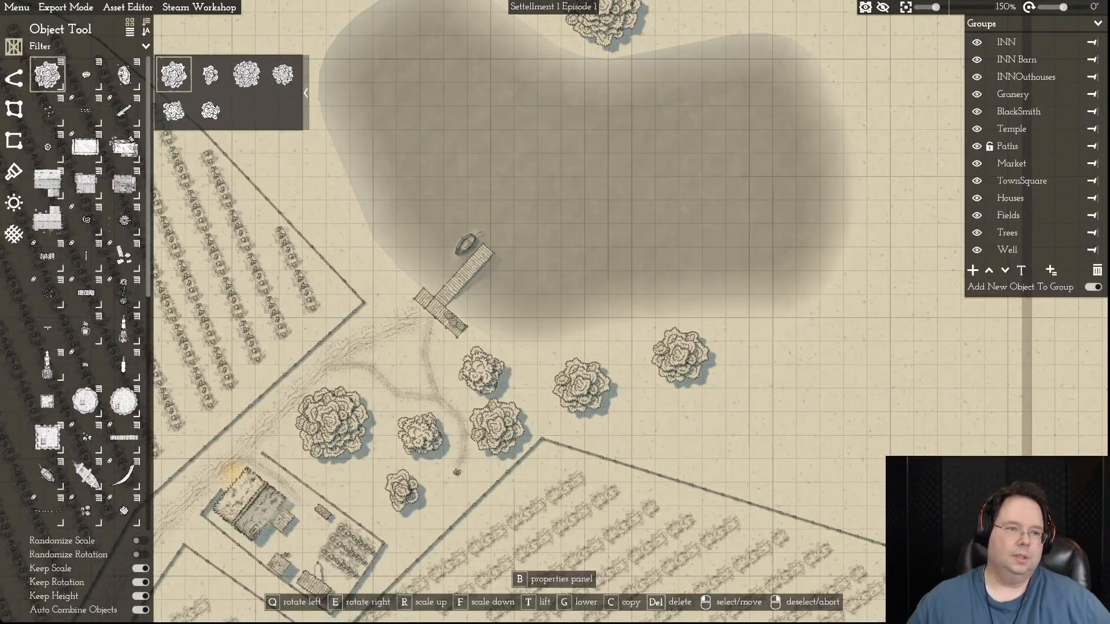
pyautogui.click(576, 386)
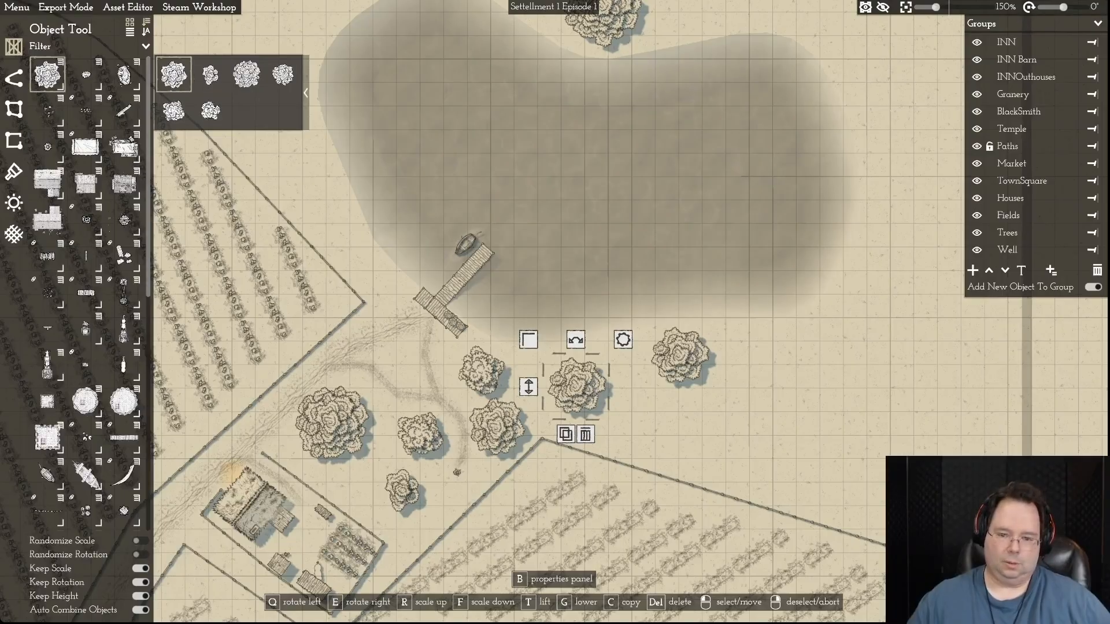
# - Add a small tree near the southeastern field's fence and another between the western field's fence and the lake
pyautogui.click(174, 111)
pyautogui.click(643, 417)
pyautogui.press('w')
pyautogui.press('a')
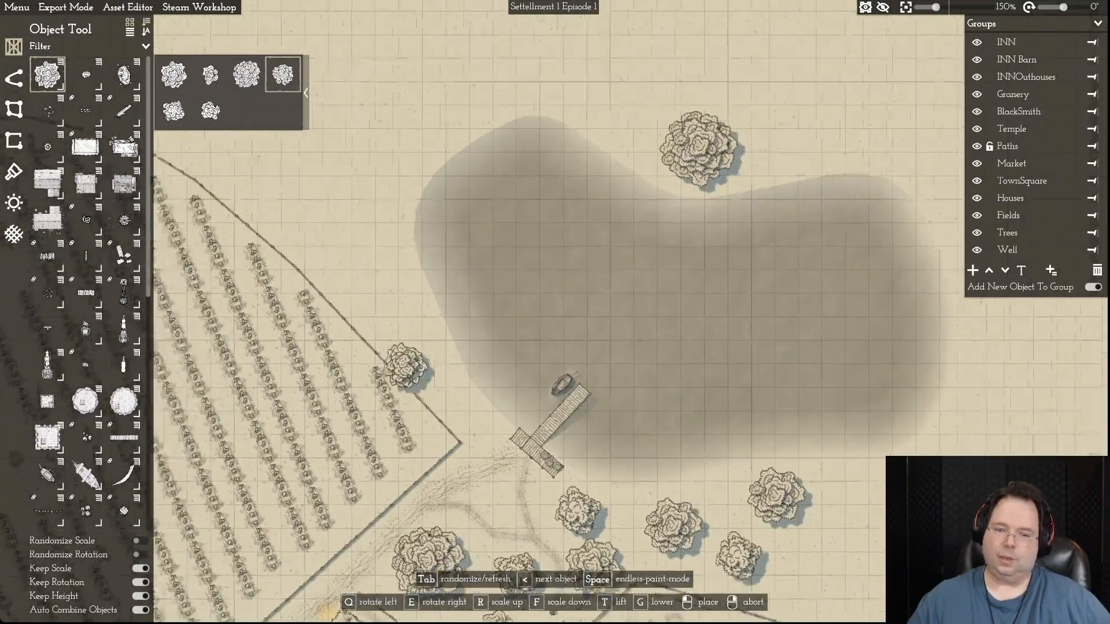
pyautogui.click(433, 359)
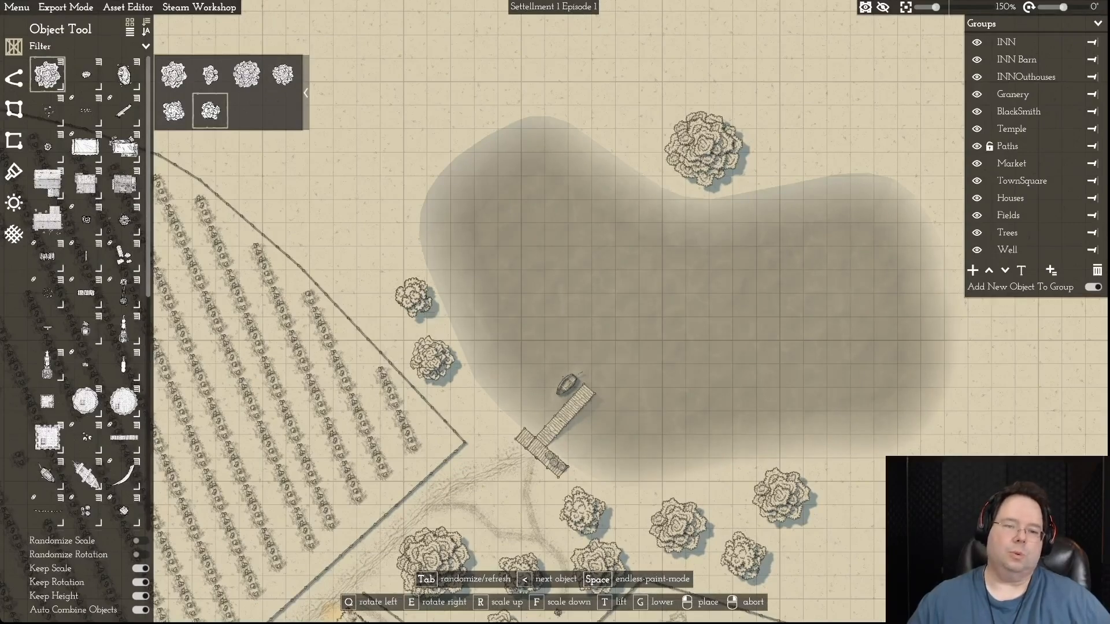
# - Place three small trees between the western field's fence and the lake's northwestern shore
pyautogui.click(414, 290)
pyautogui.click(341, 266)
pyautogui.click(379, 219)
# - Start a tree plot, running its outer edge from the western field's northern corner along the map's northern and eastern borders to the southeastern field
pyautogui.press('w')
pyautogui.press('a')
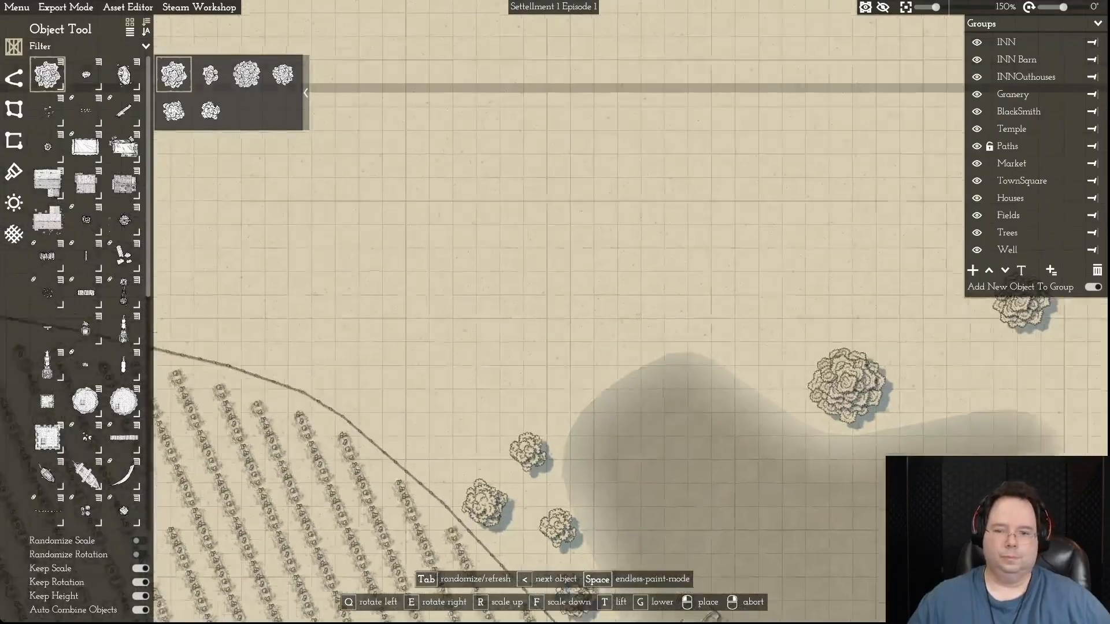
pyautogui.scroll(-5, 629, 265)
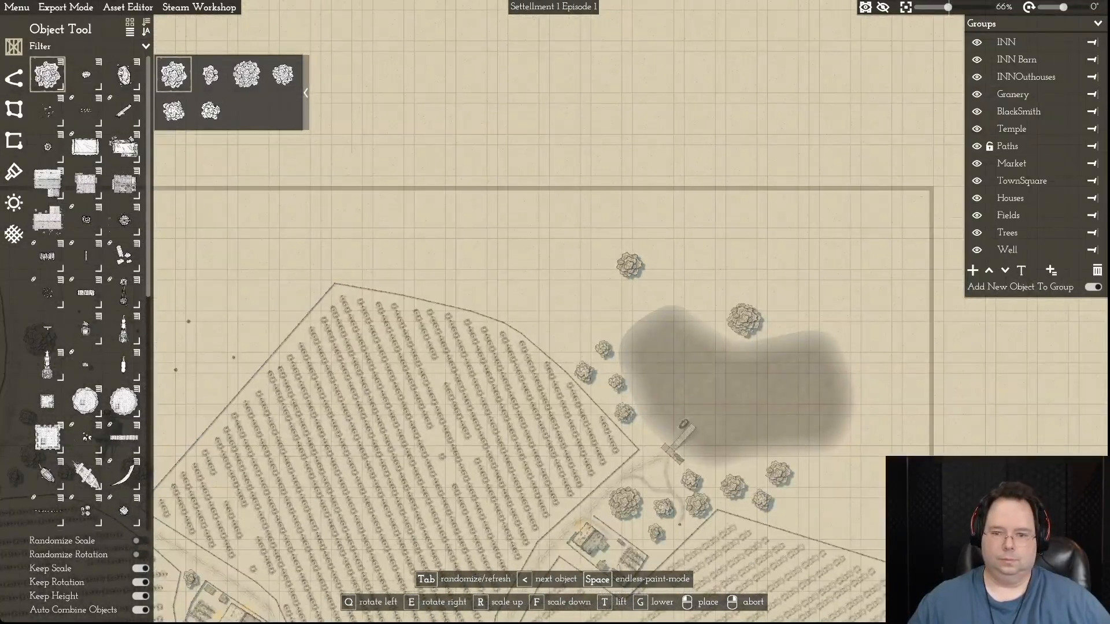
pyautogui.press('d')
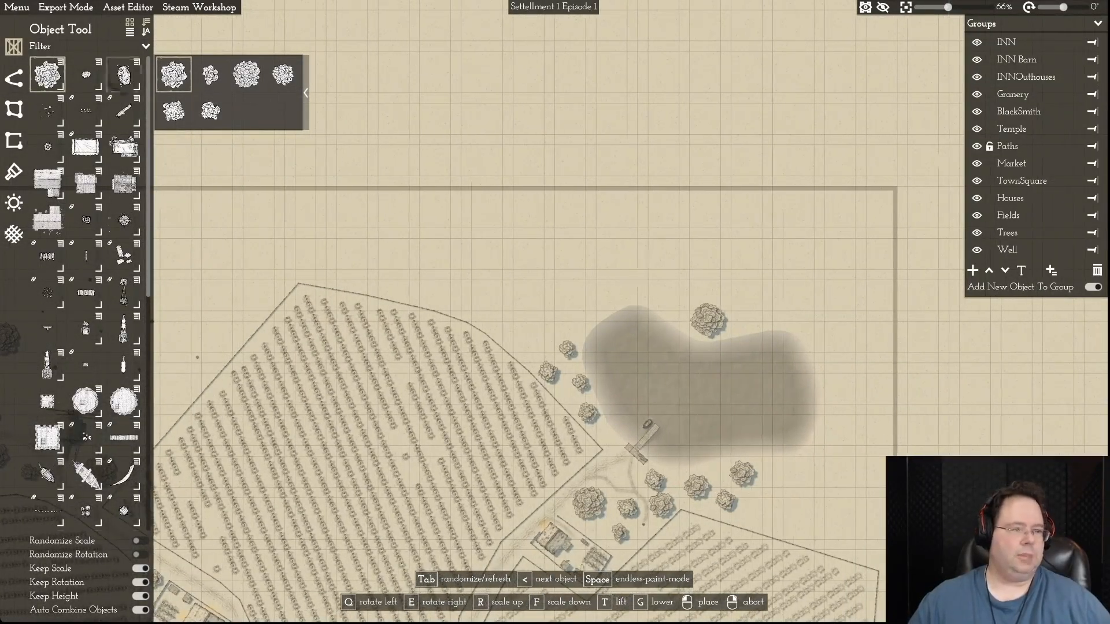
pyautogui.click(14, 109)
pyautogui.click(47, 58)
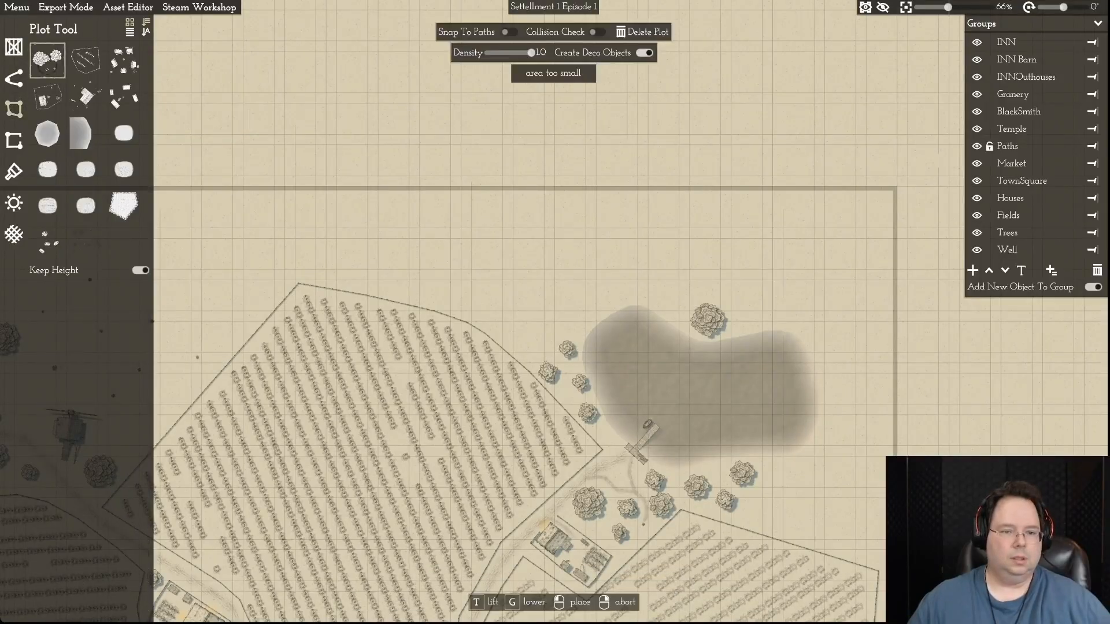
pyautogui.click(311, 270)
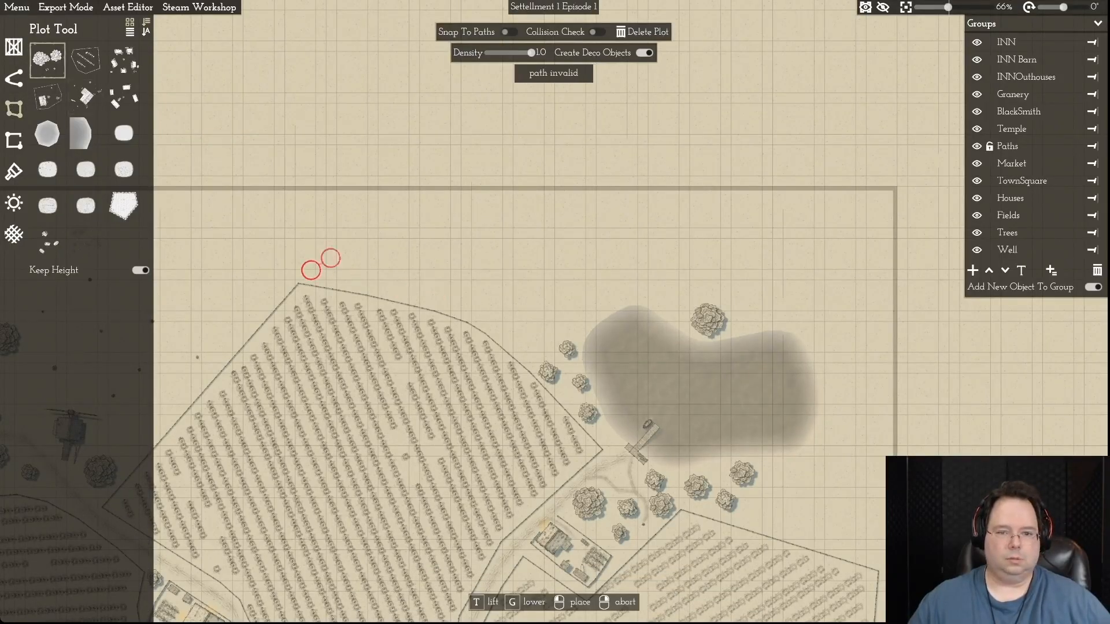
pyautogui.click(410, 202)
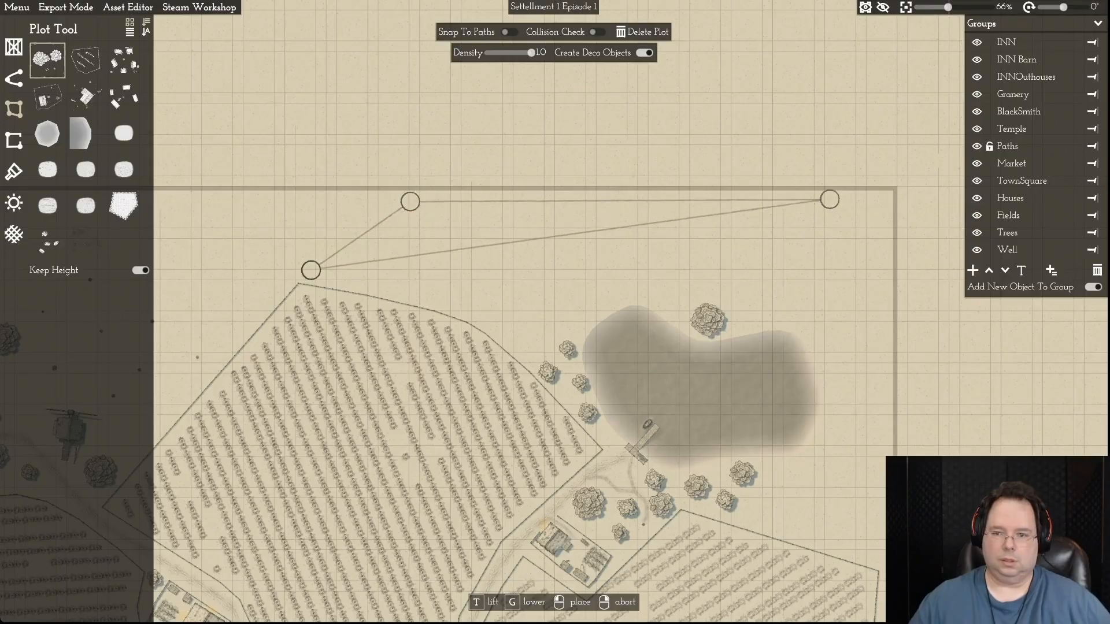
pyautogui.click(825, 198)
pyautogui.click(878, 206)
pyautogui.click(877, 360)
pyautogui.click(878, 549)
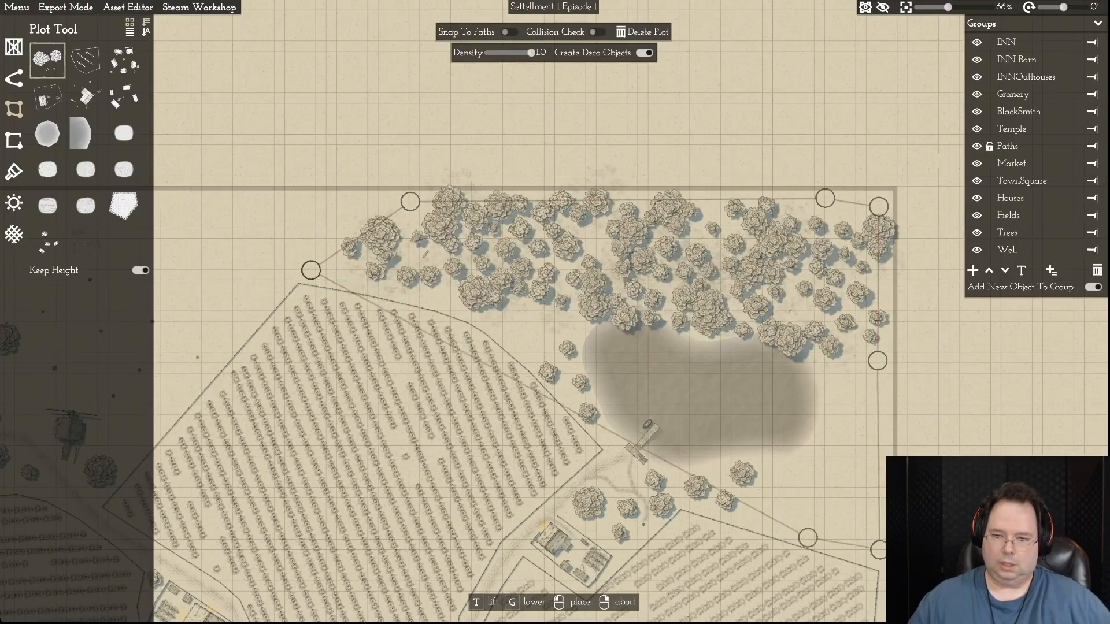
# - Route the tree plot's inner edge around the lake's eastern and northern shores to the western field's fence and finish the plot
pyautogui.click(772, 523)
pyautogui.click(818, 447)
pyautogui.click(825, 361)
pyautogui.click(798, 308)
pyautogui.click(724, 303)
pyautogui.click(561, 292)
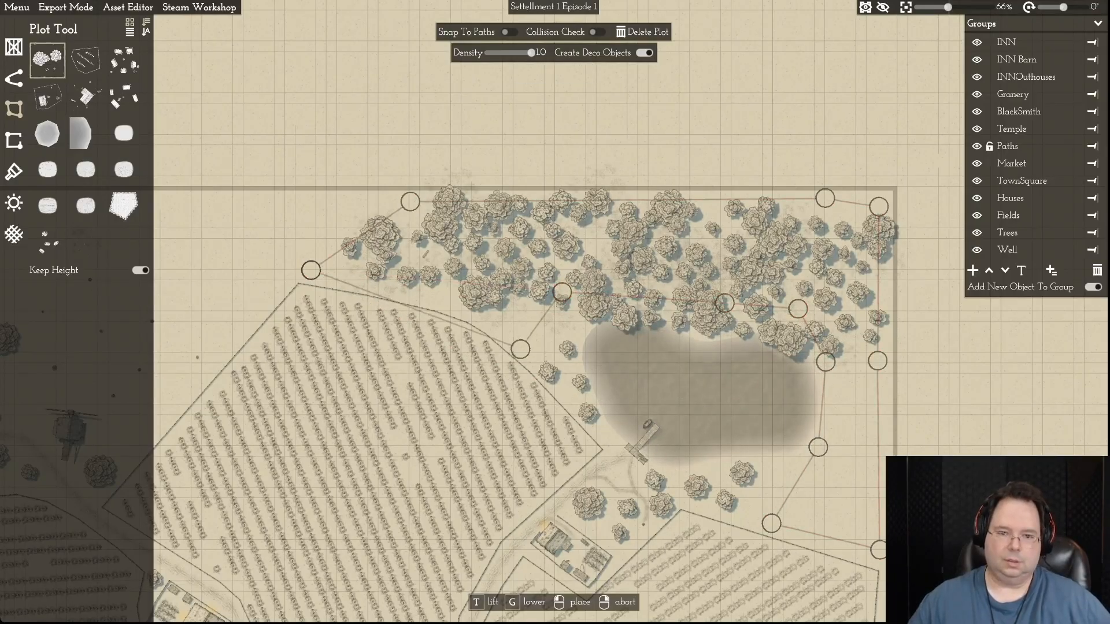
pyautogui.click(532, 338)
pyautogui.rightClick(533, 338)
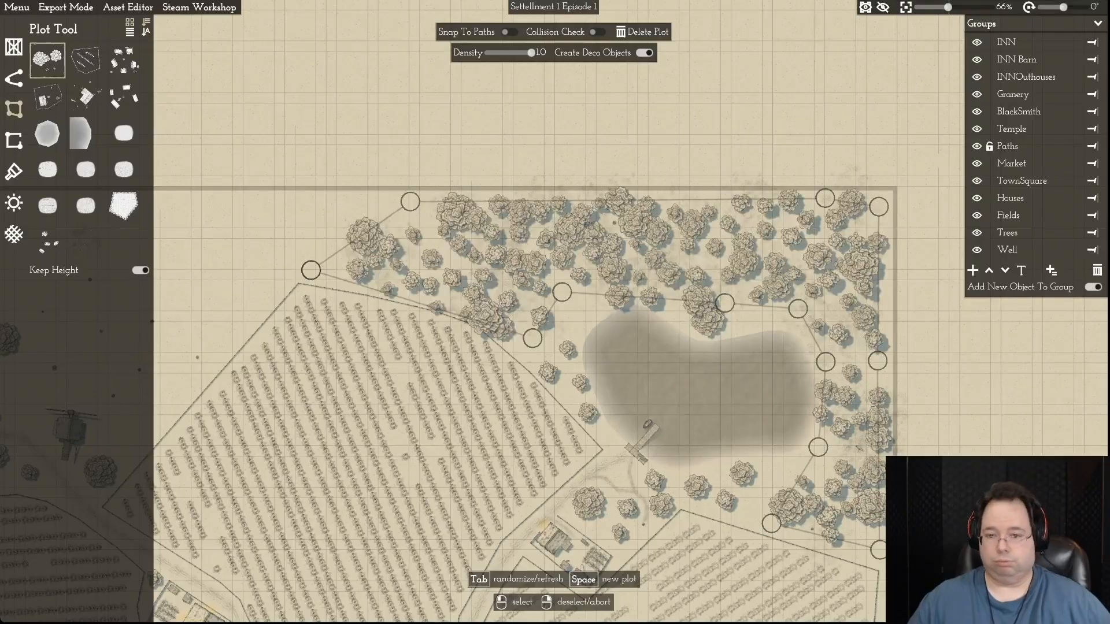
# - Move the large tree on the lake's northern shore slightly east, and regenerate the tree plot at a density of 0.8
pyautogui.click(707, 319)
pyautogui.moveTo(707, 319); pyautogui.dragTo(735, 317)
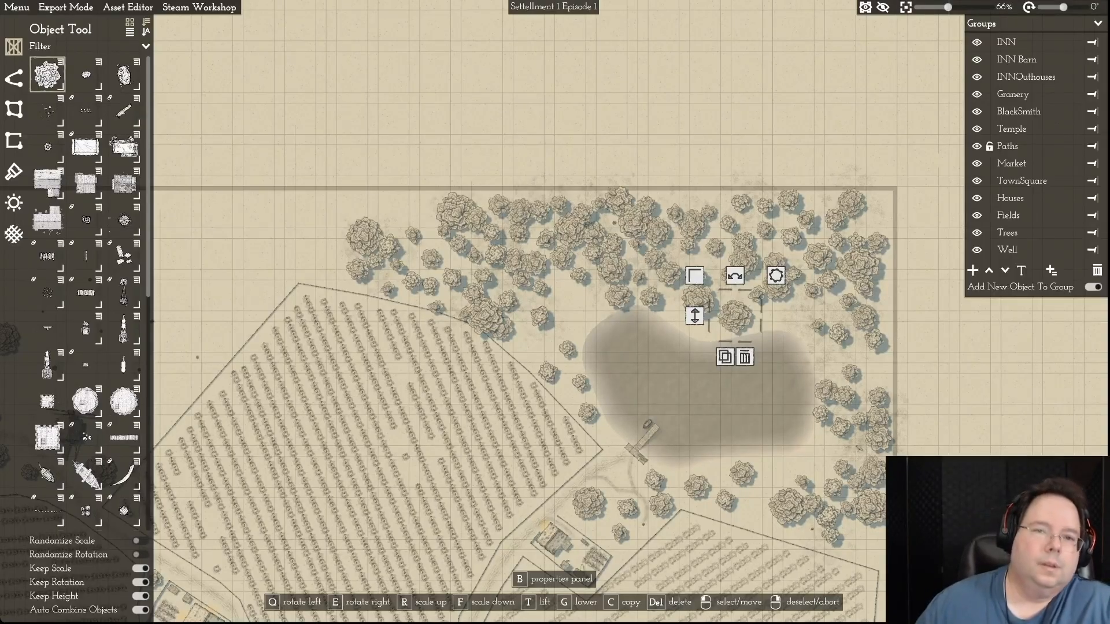
pyautogui.click(571, 230)
pyautogui.moveTo(531, 53); pyautogui.dragTo(518, 52)
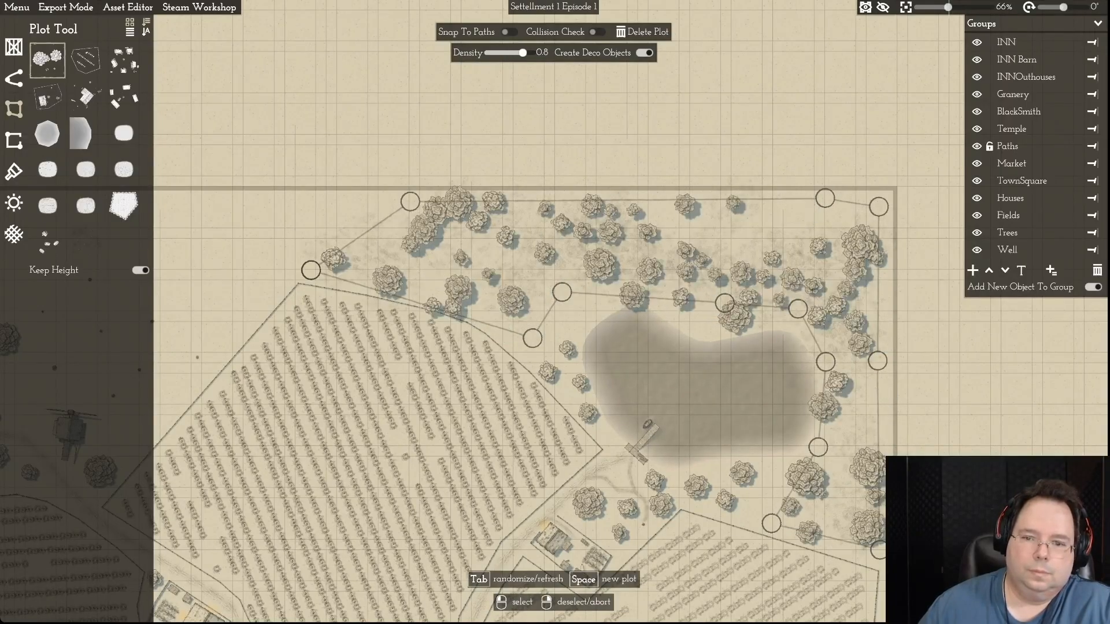
pyautogui.press('Tab')
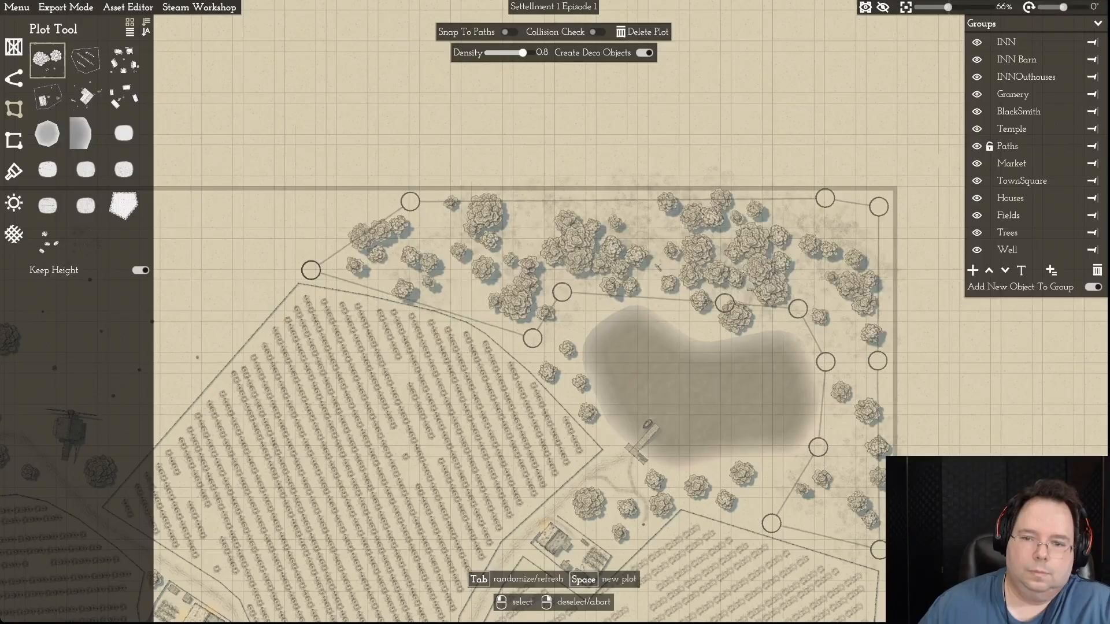
pyautogui.press('Tab')
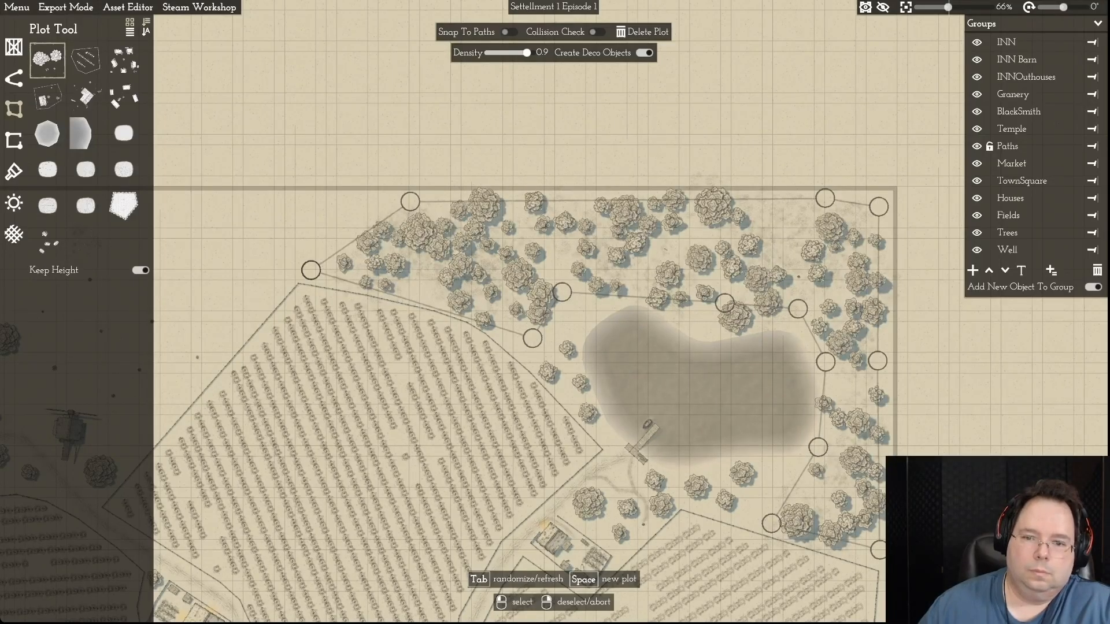
pyautogui.press('Tab')
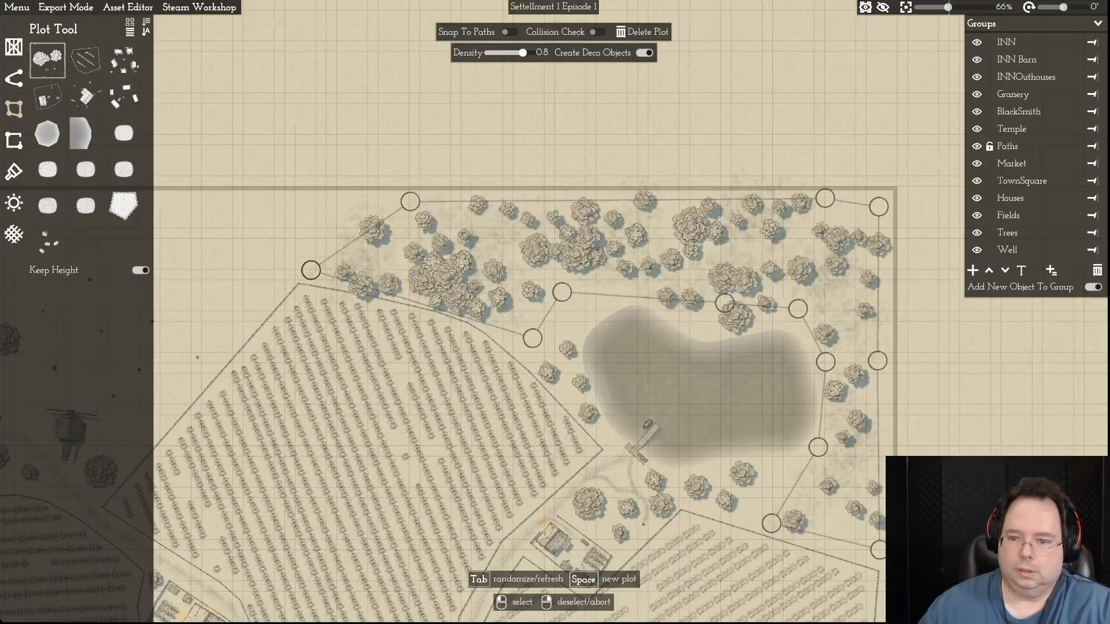
pyautogui.press('Escape')
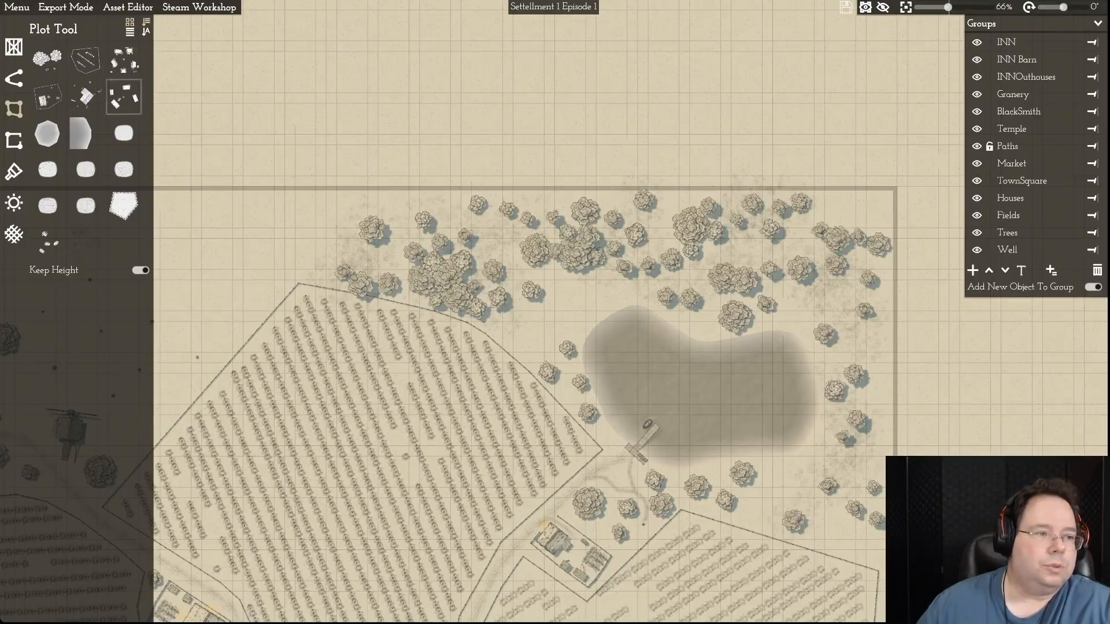
# - Fill the gaps in the woods with individual trees of varied sizes northwest, northeast, east and southeast of the lake
pyautogui.click(14, 46)
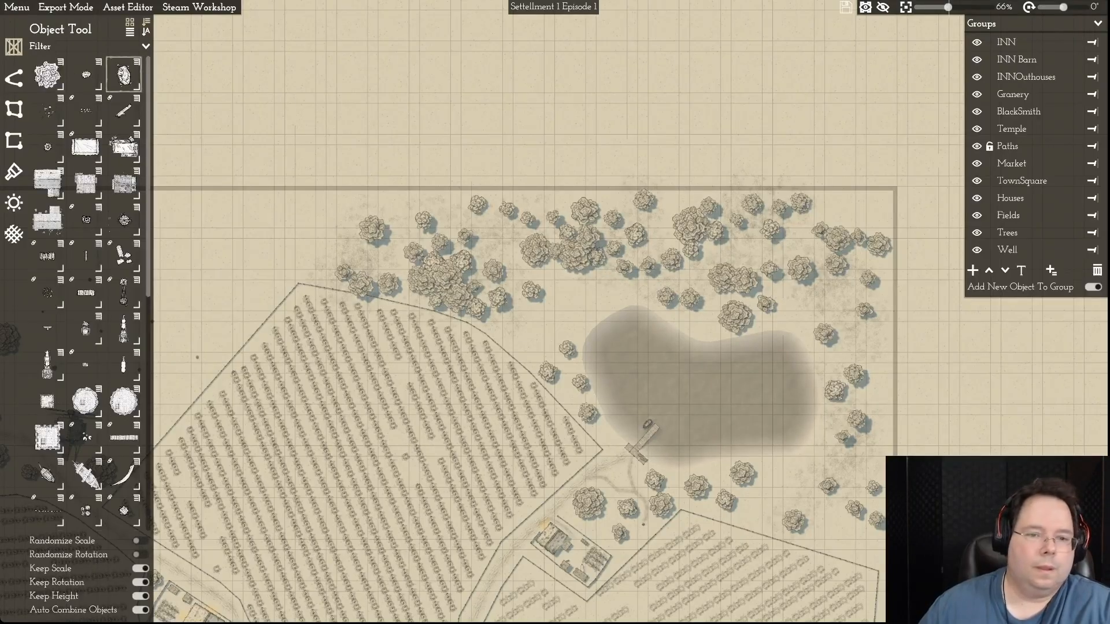
pyautogui.click(47, 74)
pyautogui.click(578, 293)
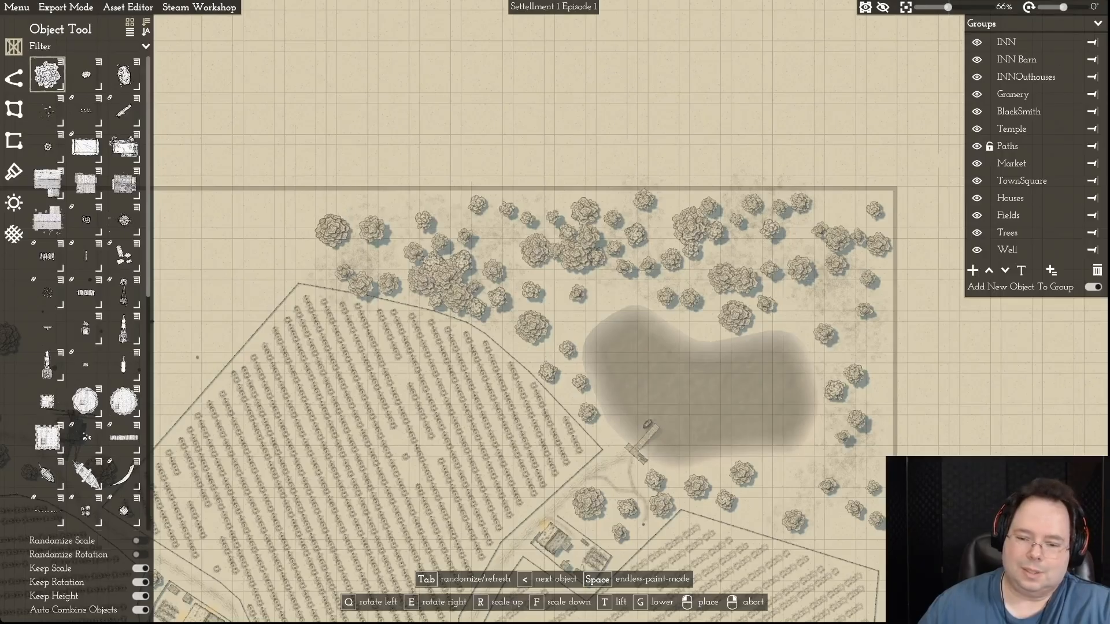
pyautogui.click(789, 480)
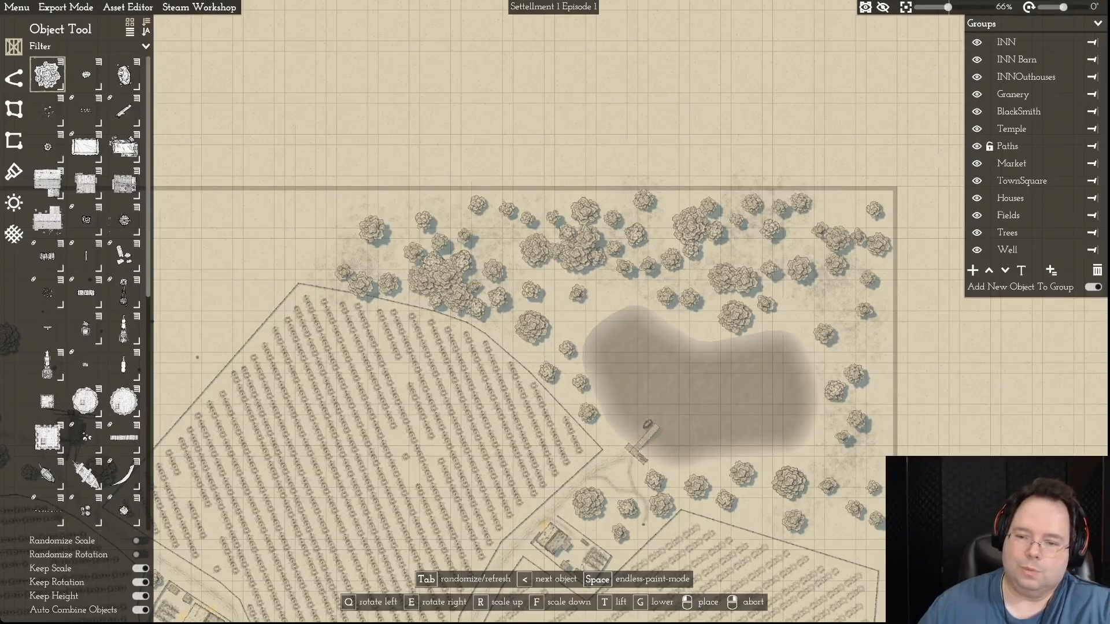
pyautogui.click(874, 345)
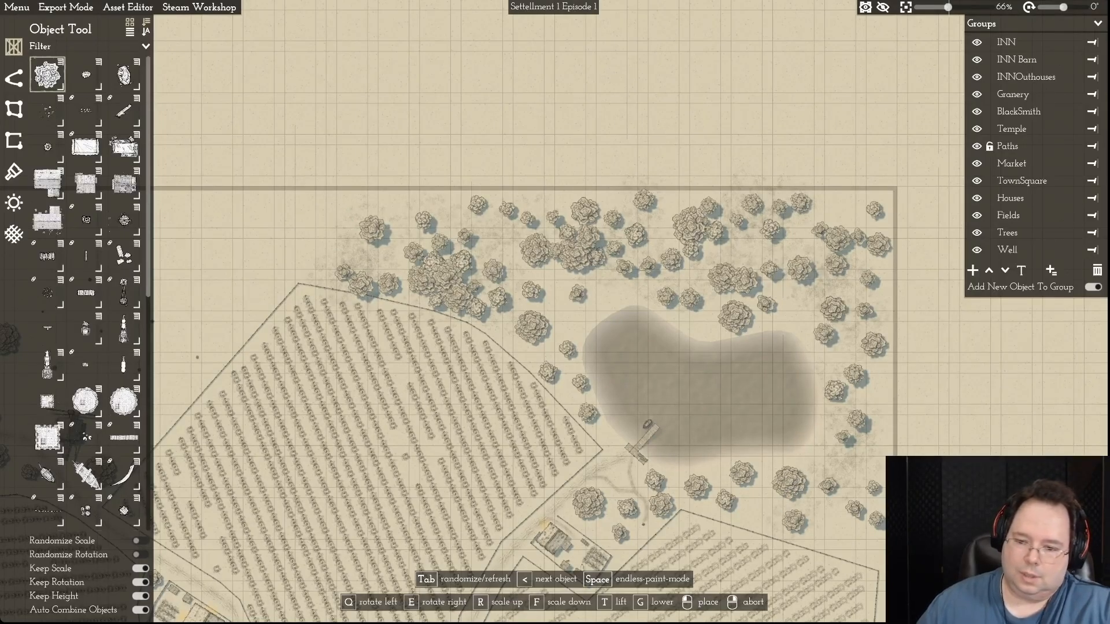
pyautogui.click(825, 298)
pyautogui.click(835, 531)
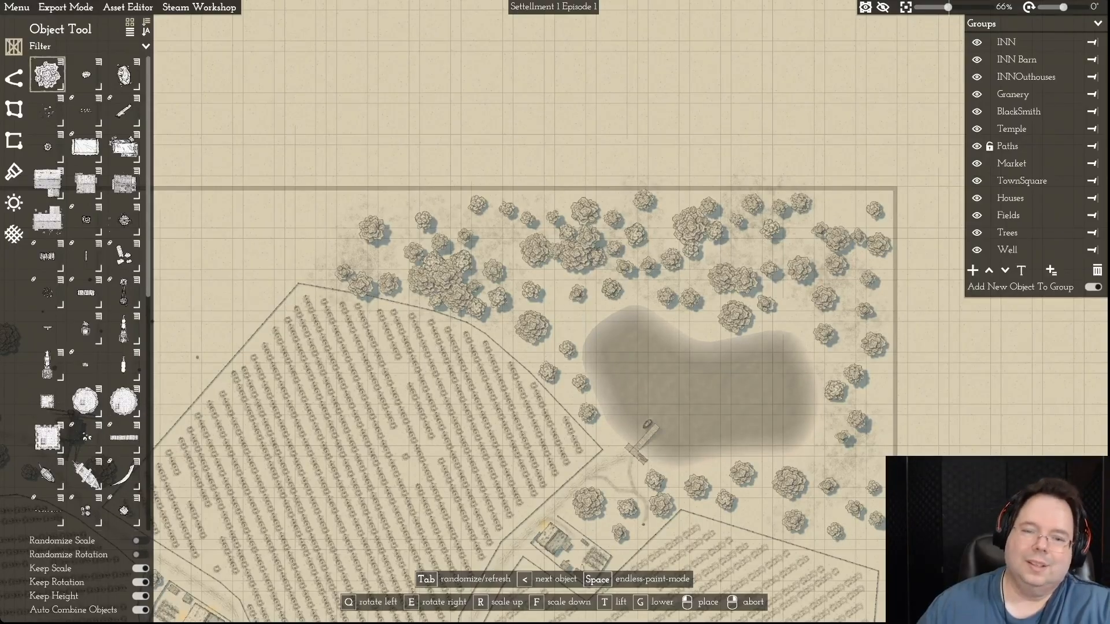
pyautogui.click(609, 289)
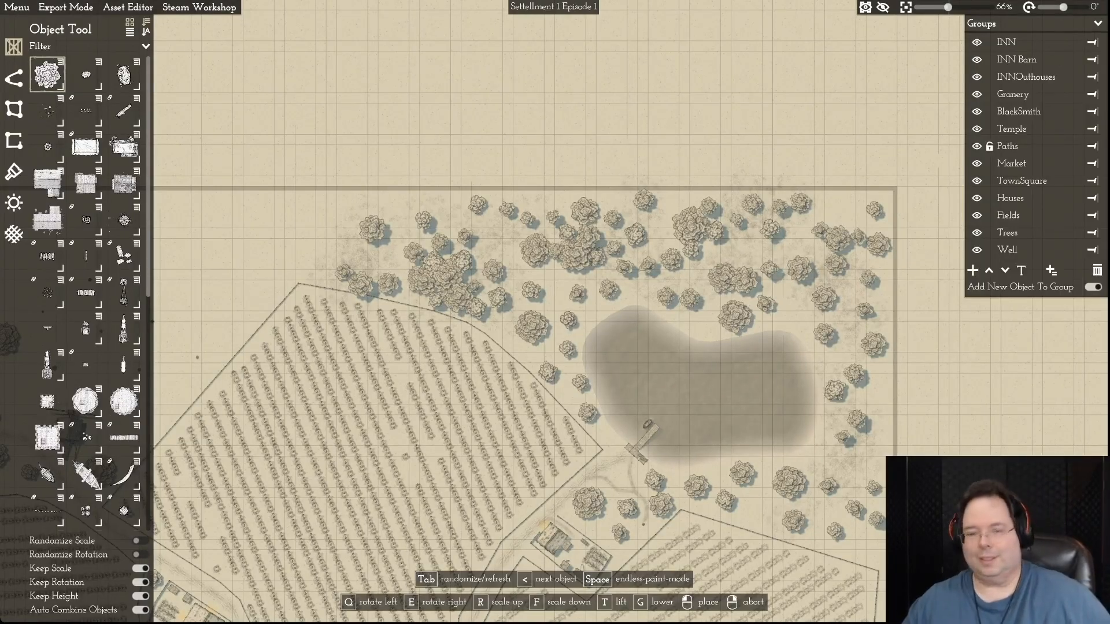
pyautogui.press('s')
pyautogui.press('d')
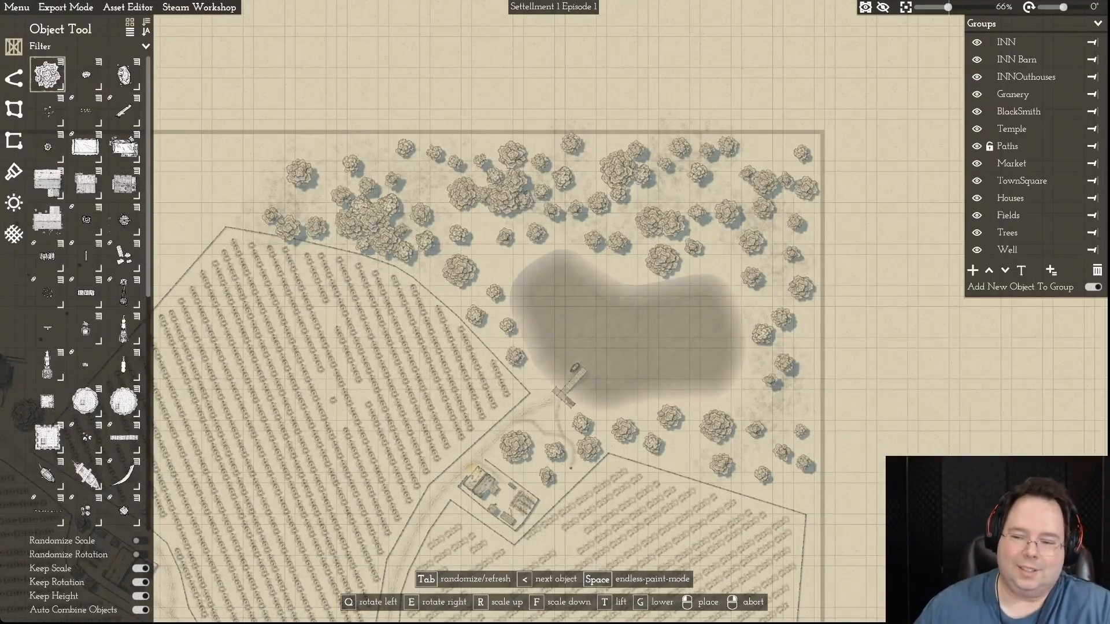
pyautogui.rightClick(371, 99)
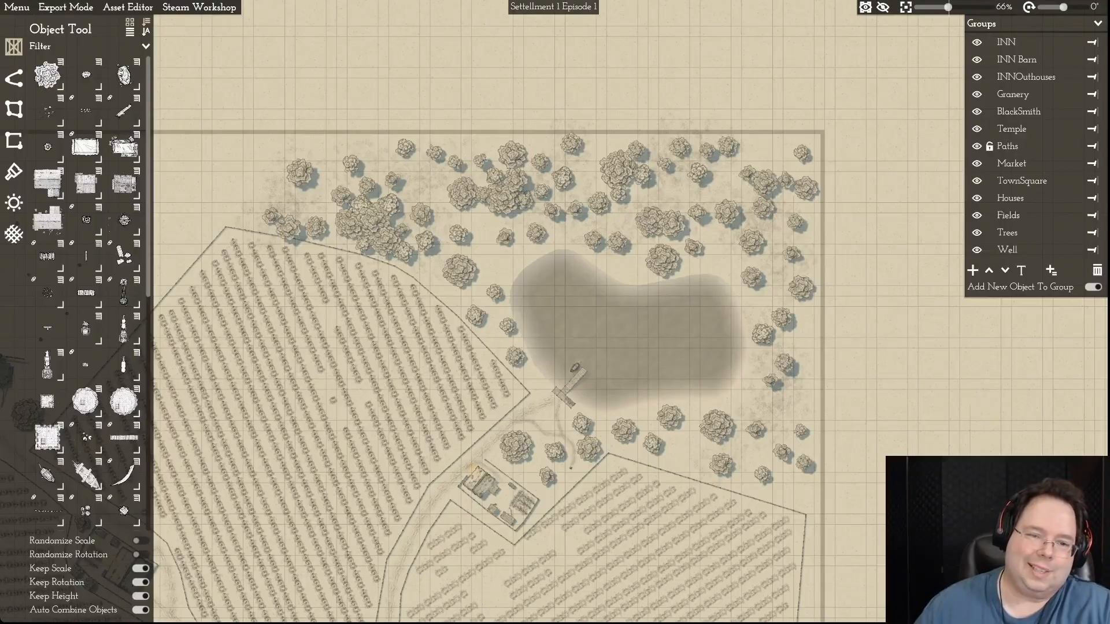
# - Detach the large tree from the dense cluster beside the western field's northern fence and move it northeast into the open gap
pyautogui.click(373, 222)
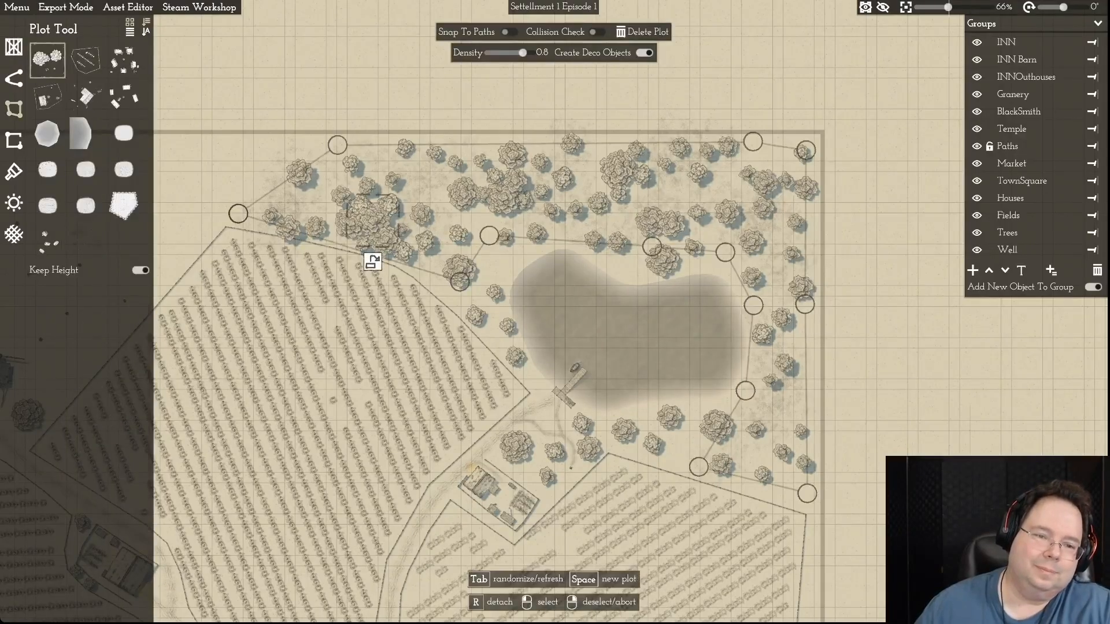
pyautogui.press('r')
pyautogui.moveTo(373, 219); pyautogui.dragTo(425, 183)
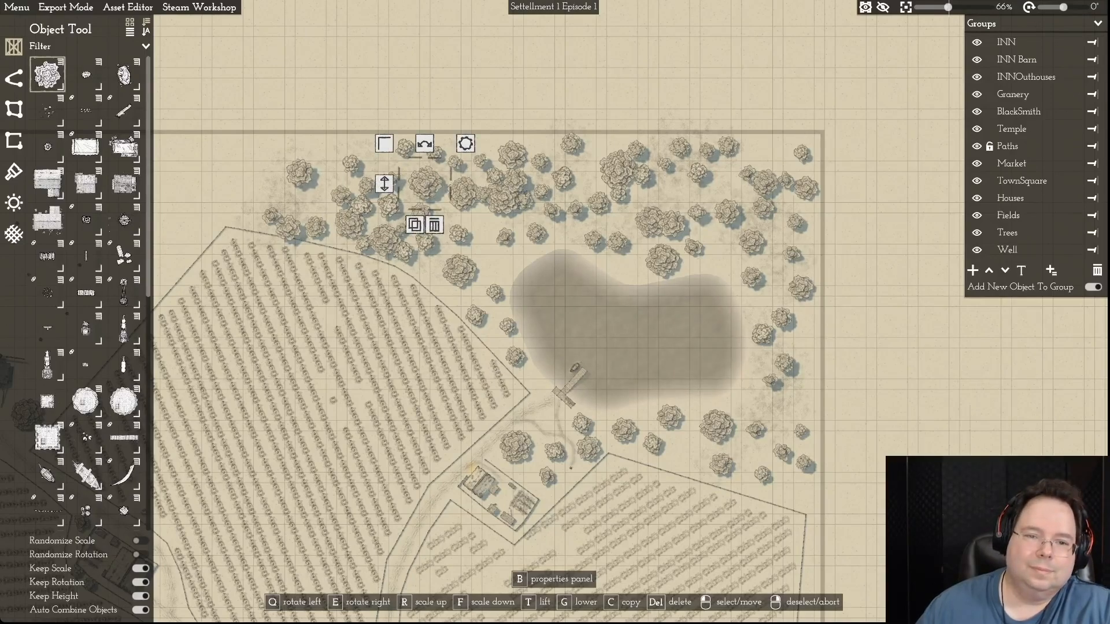
# - Detach the large tree from the central northern cluster and move it south to the gap by the lake's northwestern shore
pyautogui.click(503, 196)
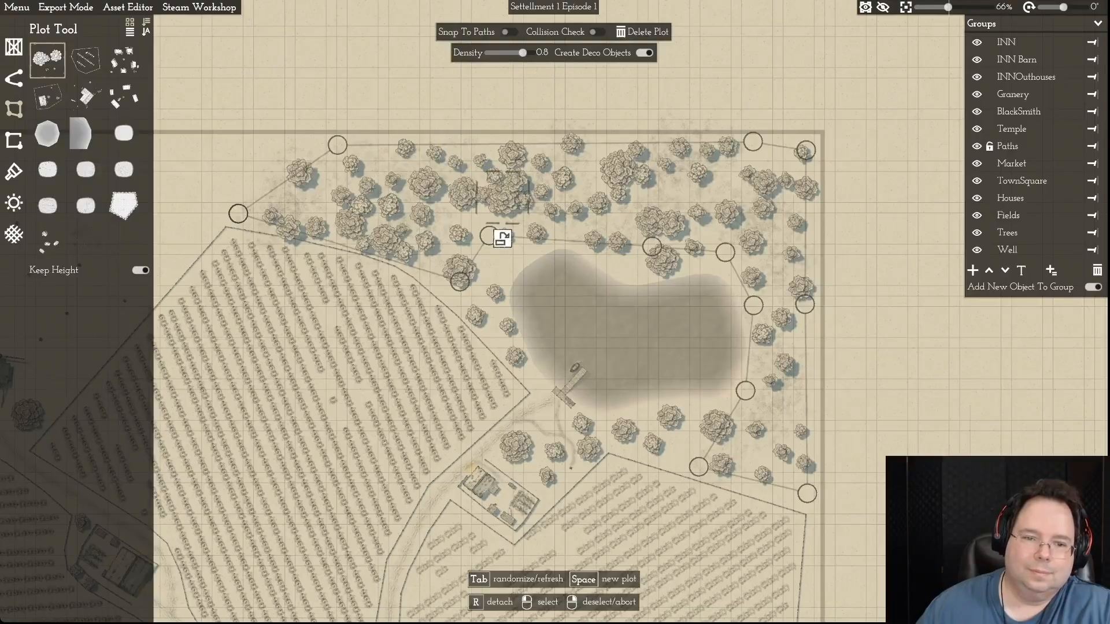
pyautogui.press('r')
pyautogui.scroll(1, 495, 254)
pyautogui.click(495, 255)
pyautogui.click(505, 236)
pyautogui.moveTo(505, 235); pyautogui.dragTo(500, 213)
pyautogui.moveTo(499, 265); pyautogui.dragTo(498, 256)
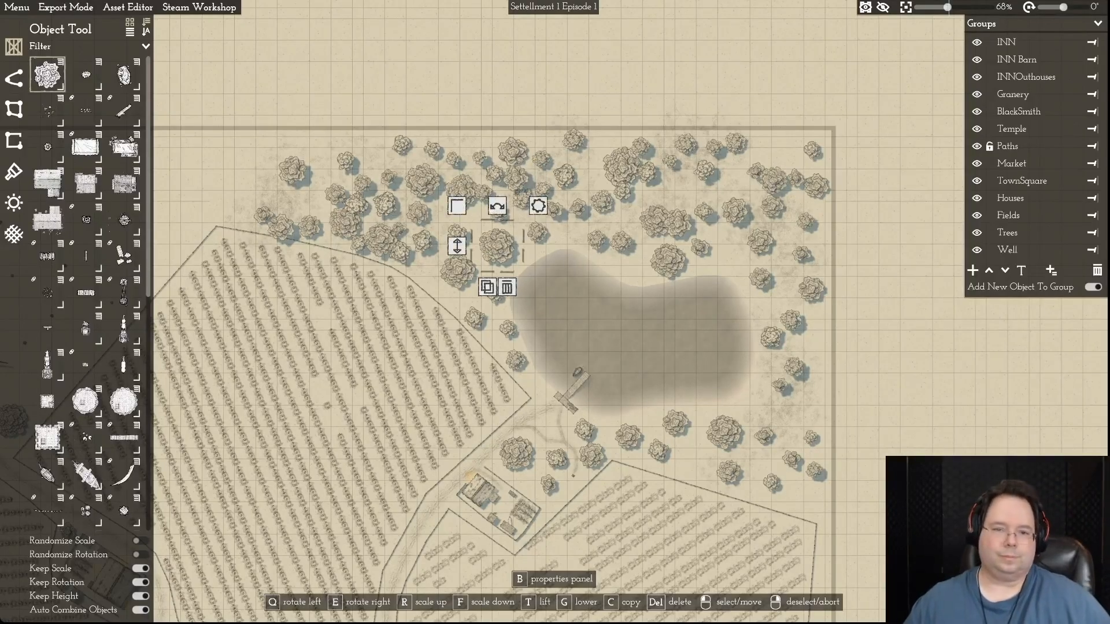
# - Detach the large tree from the cluster near the northern border, north of the lake's notch, and shift it slightly west
pyautogui.press('d')
pyautogui.click(505, 168)
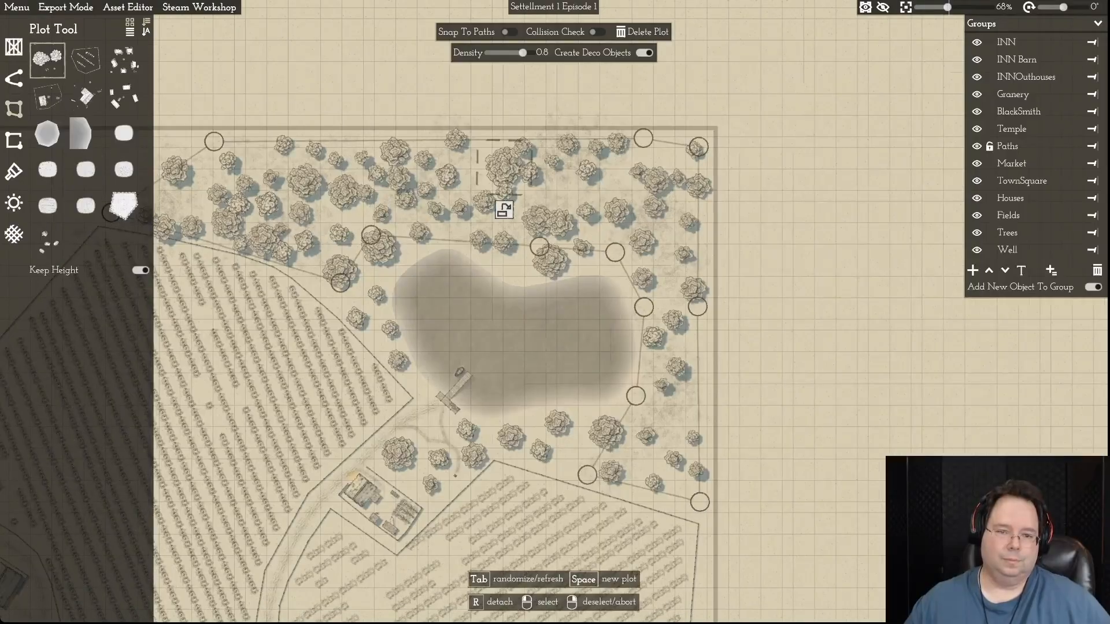
pyautogui.press('r')
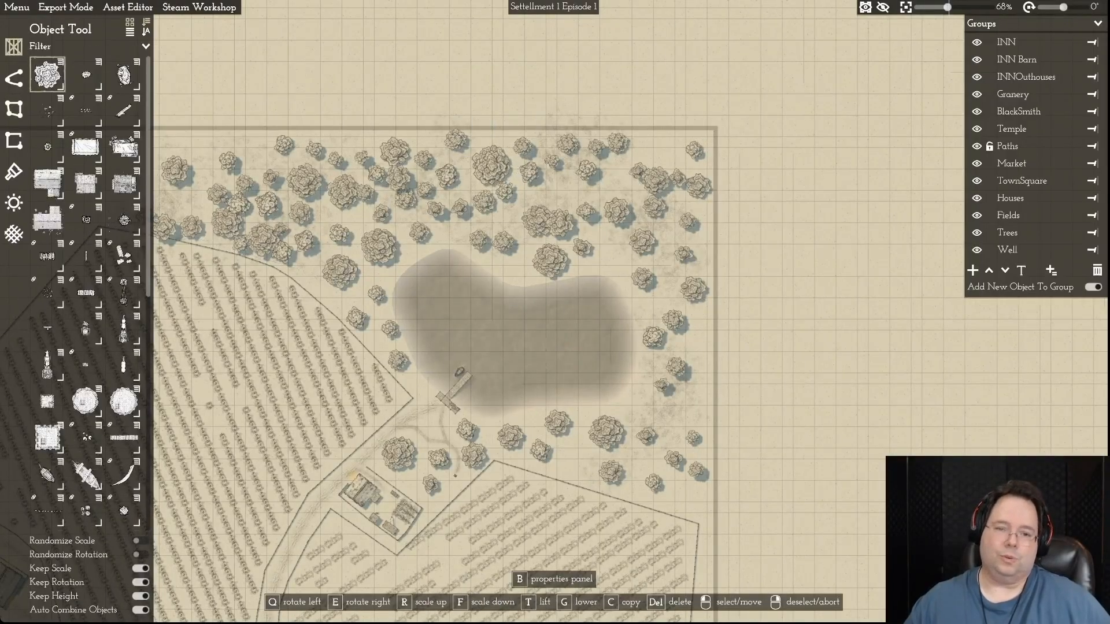
# - Detach the eastern tree of the overlapping group just north of the lake's notch and move it north into open ground
pyautogui.press('d')
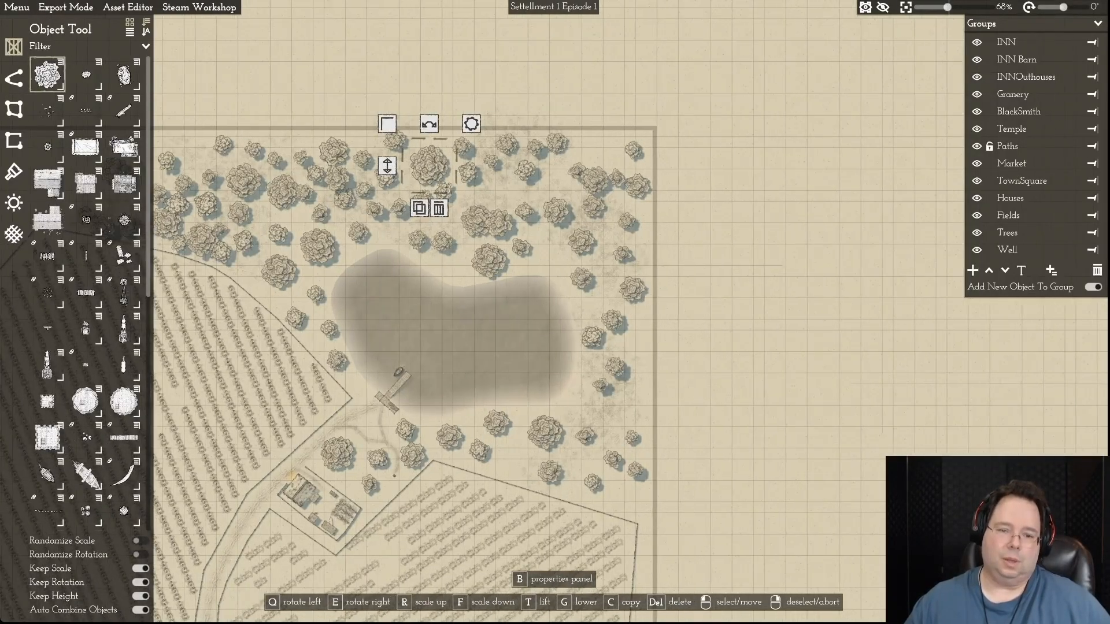
pyautogui.click(478, 221)
pyautogui.moveTo(498, 224)
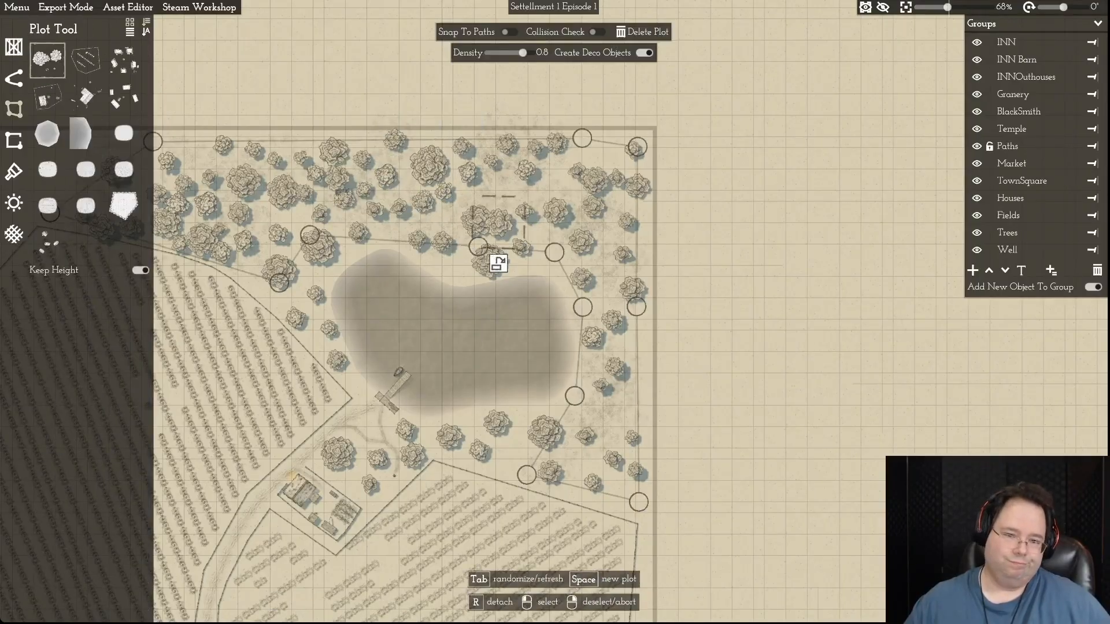
pyautogui.click(497, 263)
pyautogui.moveTo(498, 224); pyautogui.dragTo(498, 193)
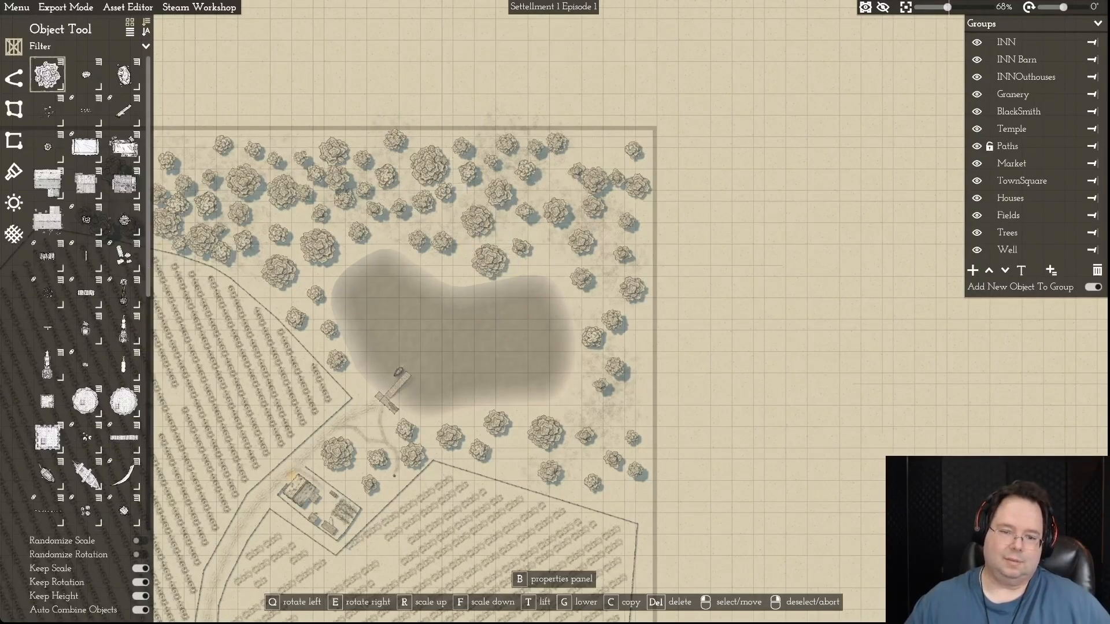
# - Detach the medium tree from the central northern cluster, northwest of the lake, and shift it slightly south
pyautogui.press('d')
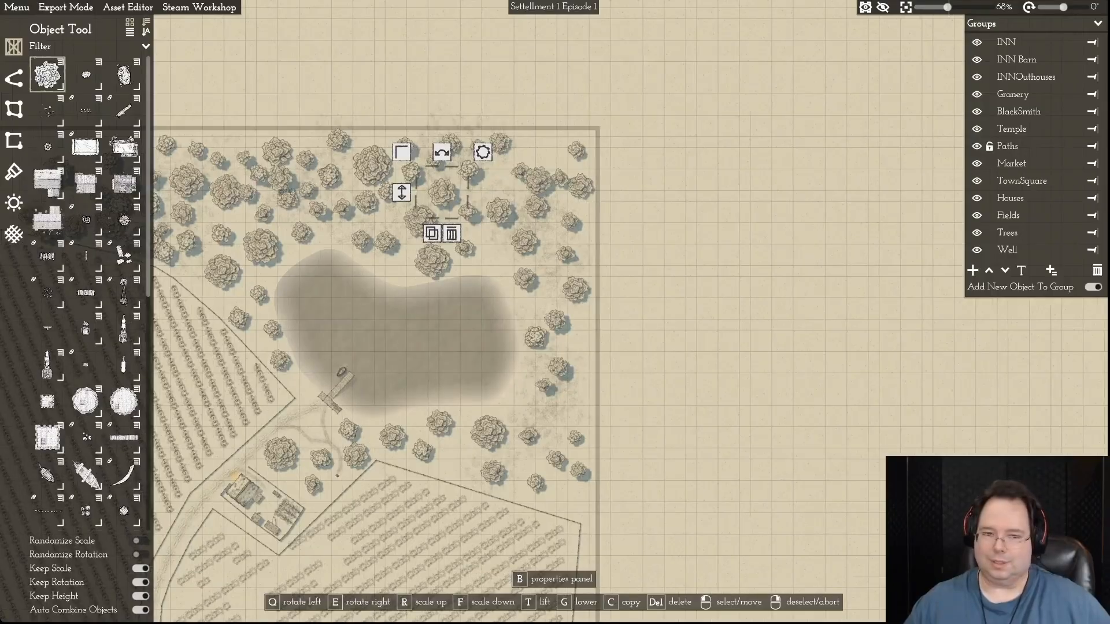
pyautogui.press('a')
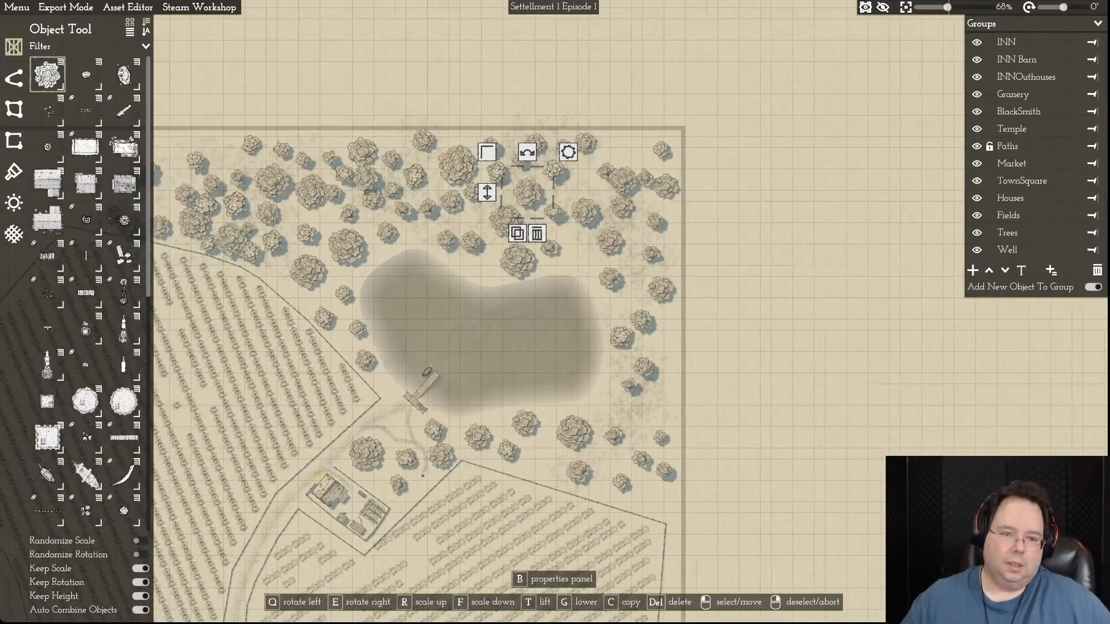
pyautogui.click(372, 199)
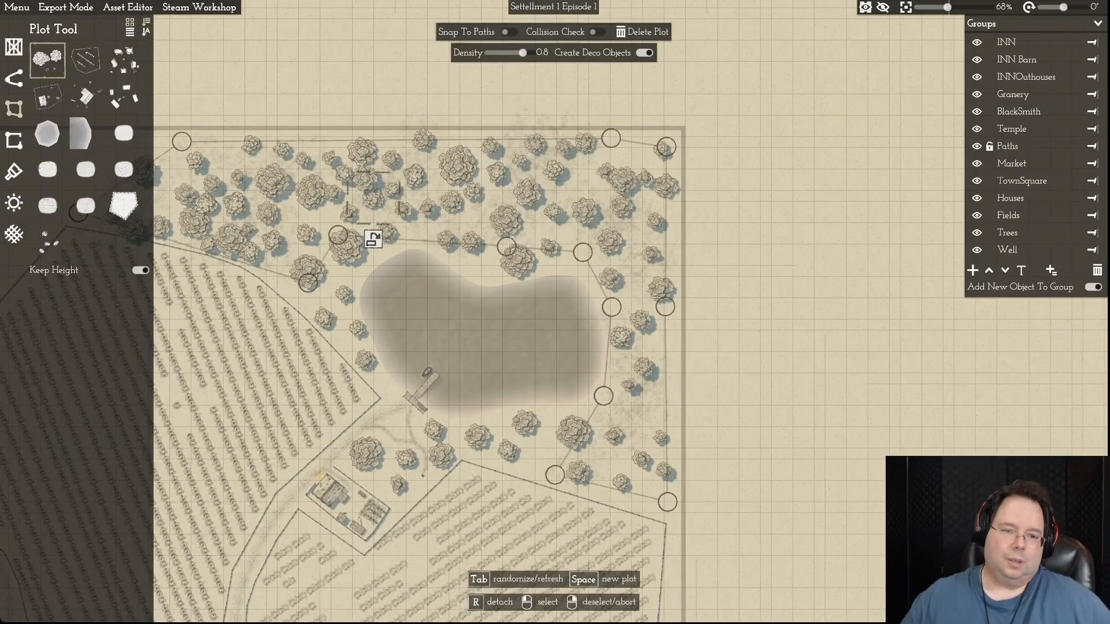
pyautogui.click(371, 198)
pyautogui.rightClick(371, 198)
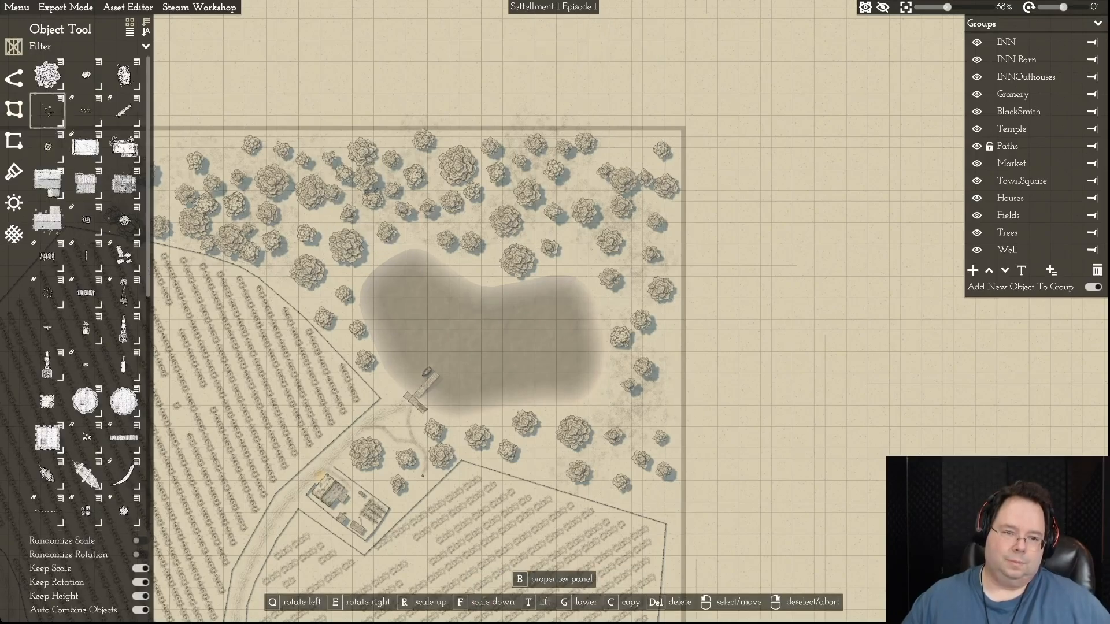
pyautogui.click(372, 200)
pyautogui.click(372, 238)
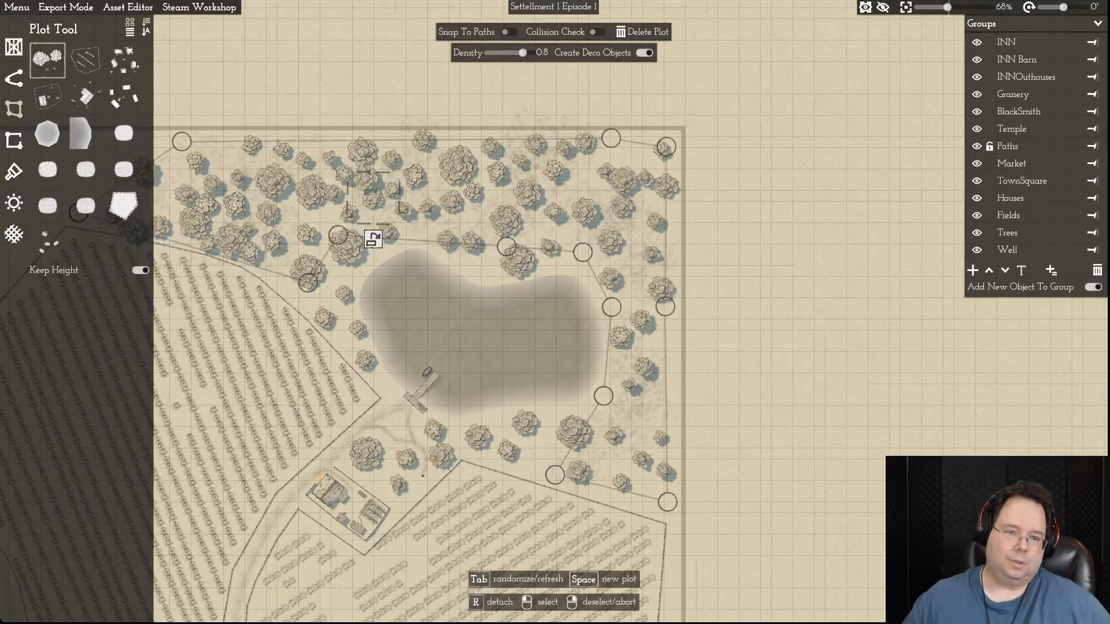
pyautogui.click(373, 239)
pyautogui.rightClick(373, 239)
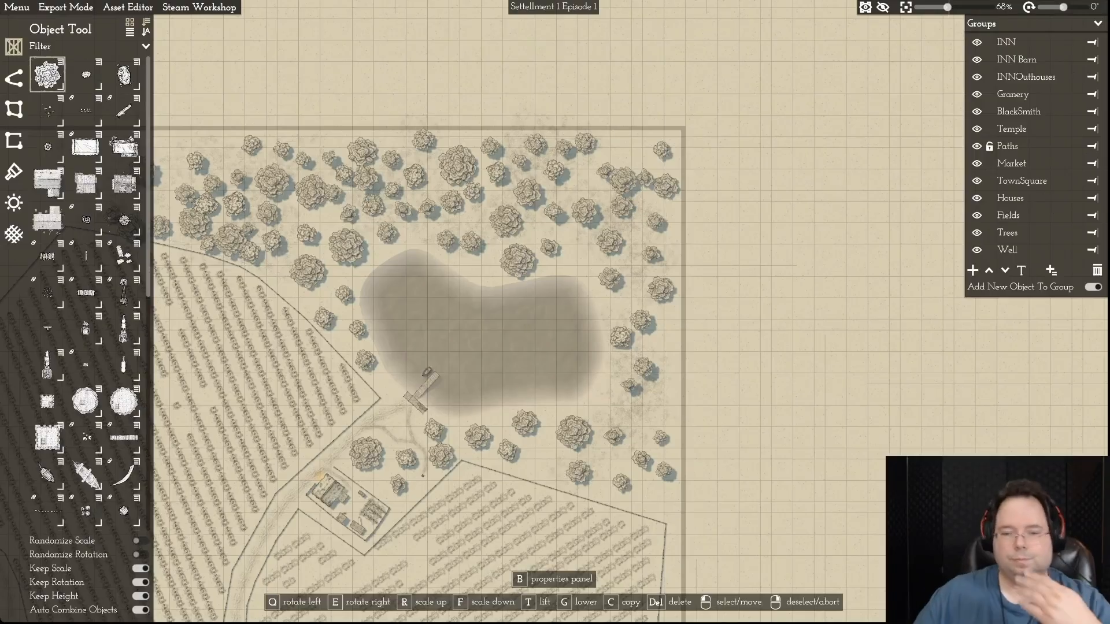
# - Copy the detached northern tree and place three trees around the lake: one near its northeastern shore and two beyond its southeastern shore
pyautogui.click(373, 206)
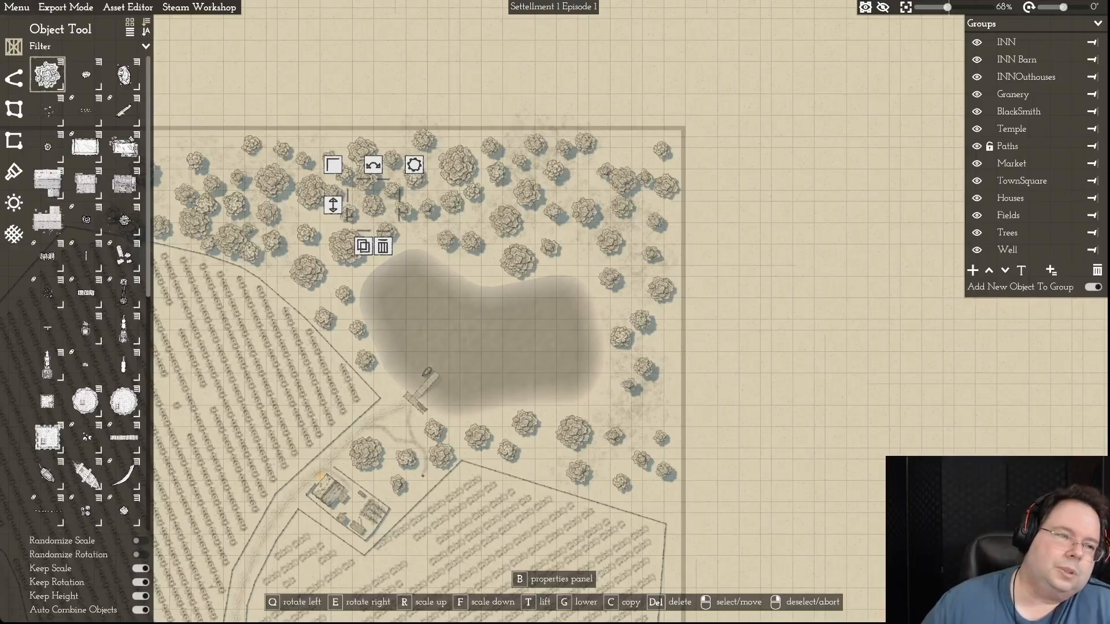
pyautogui.press('c')
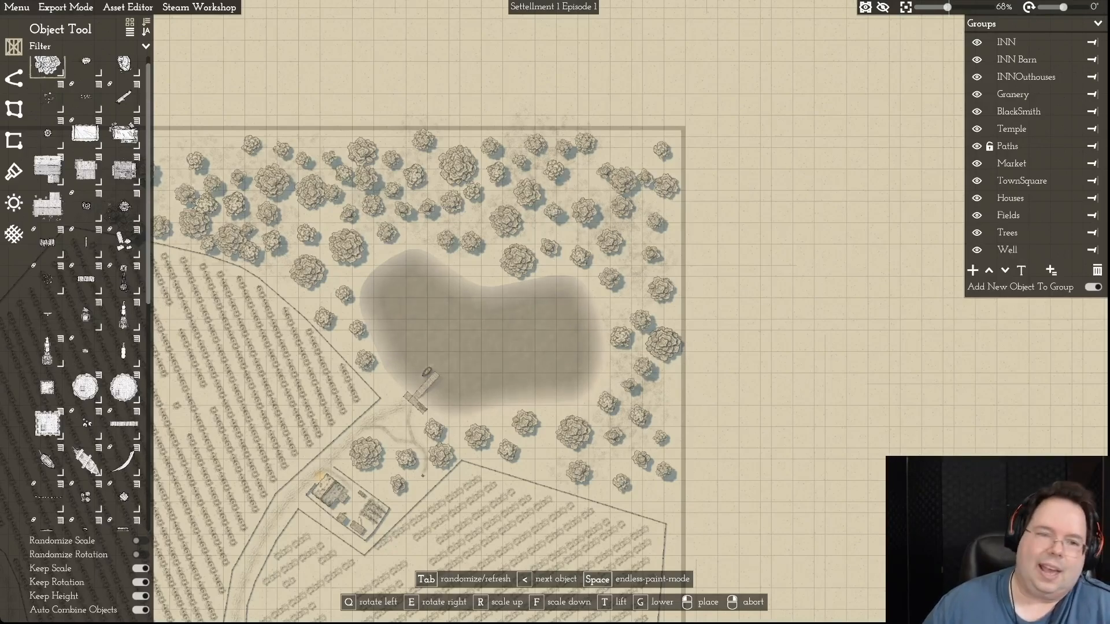
pyautogui.scroll(1, 663, 344)
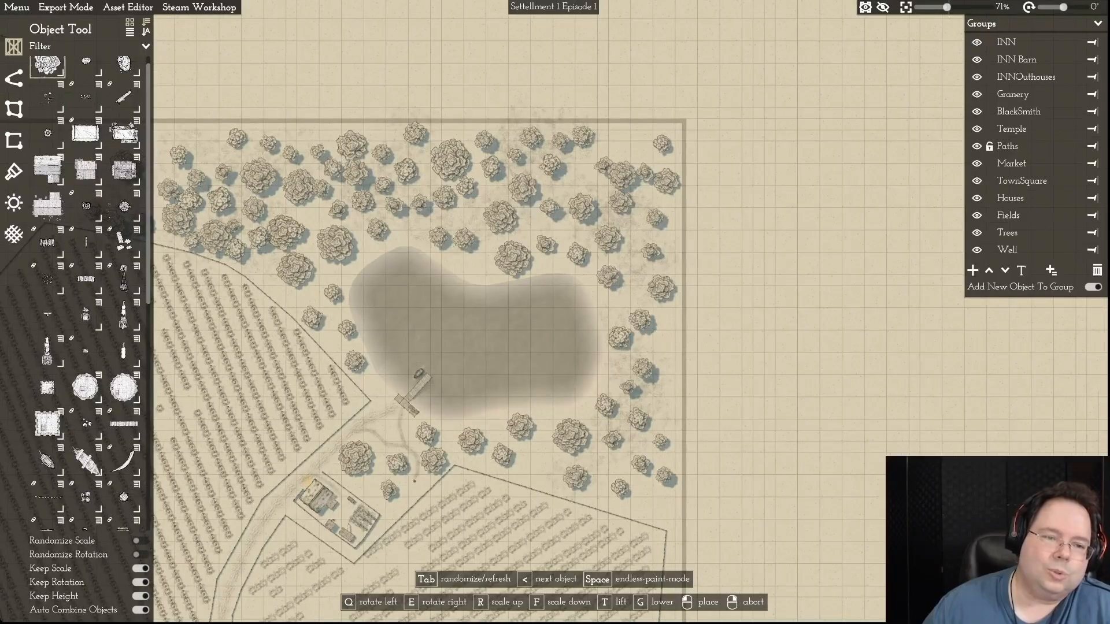
# - Detach two trees by the western field's northeastern fence, moving one slightly east and the other southeast to open up the cluster
pyautogui.click(257, 237)
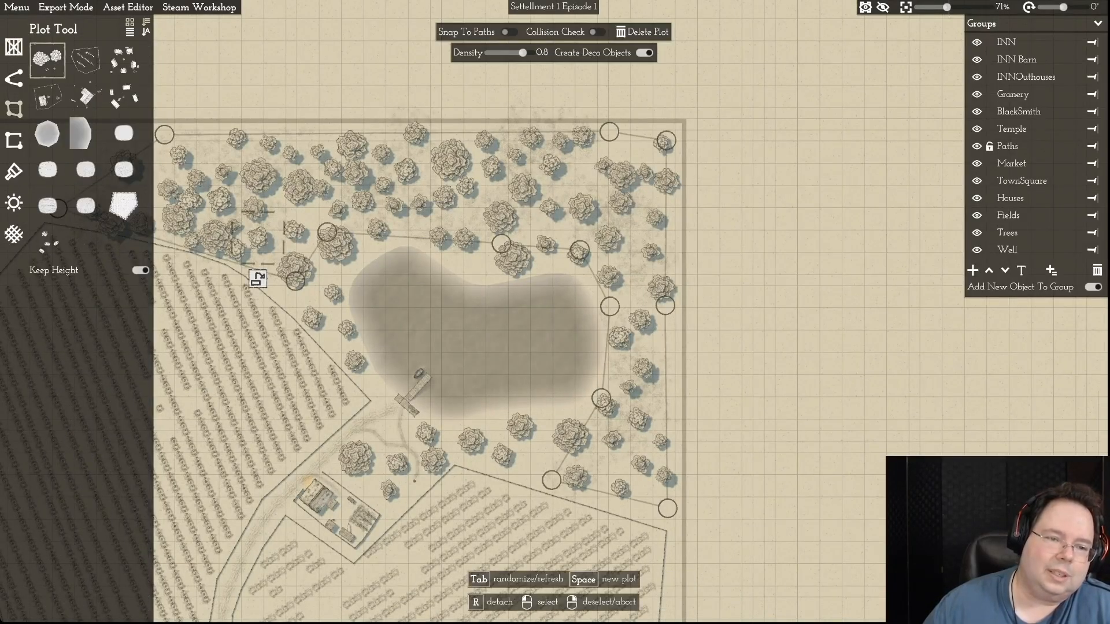
pyautogui.click(258, 238)
pyautogui.moveTo(257, 238); pyautogui.dragTo(268, 237)
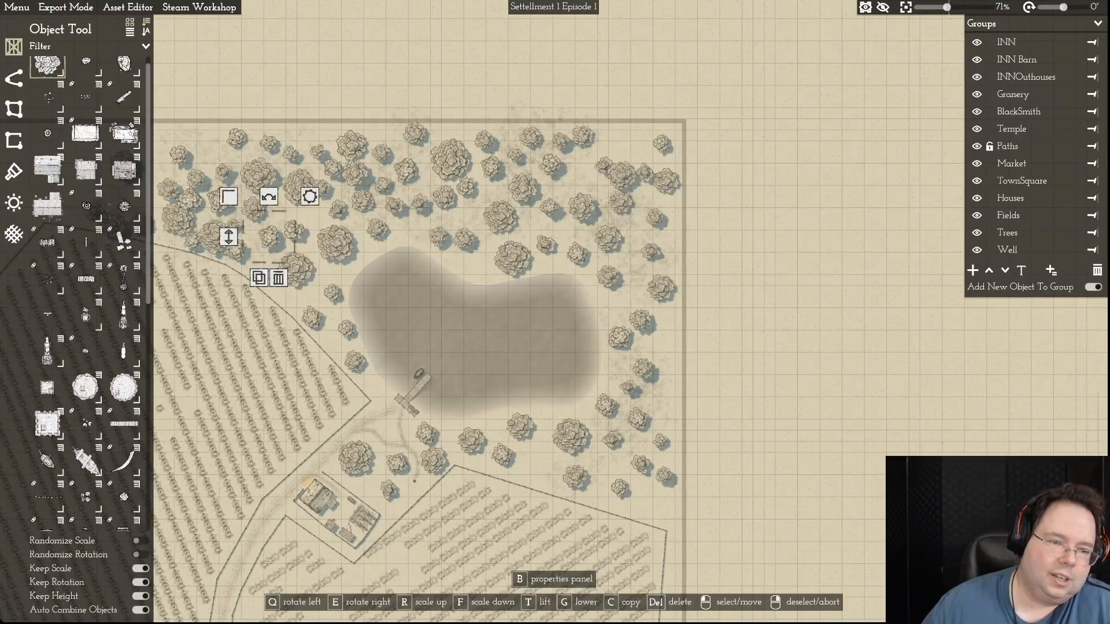
pyautogui.click(235, 249)
pyautogui.click(236, 249)
pyautogui.moveTo(235, 249); pyautogui.dragTo(250, 259)
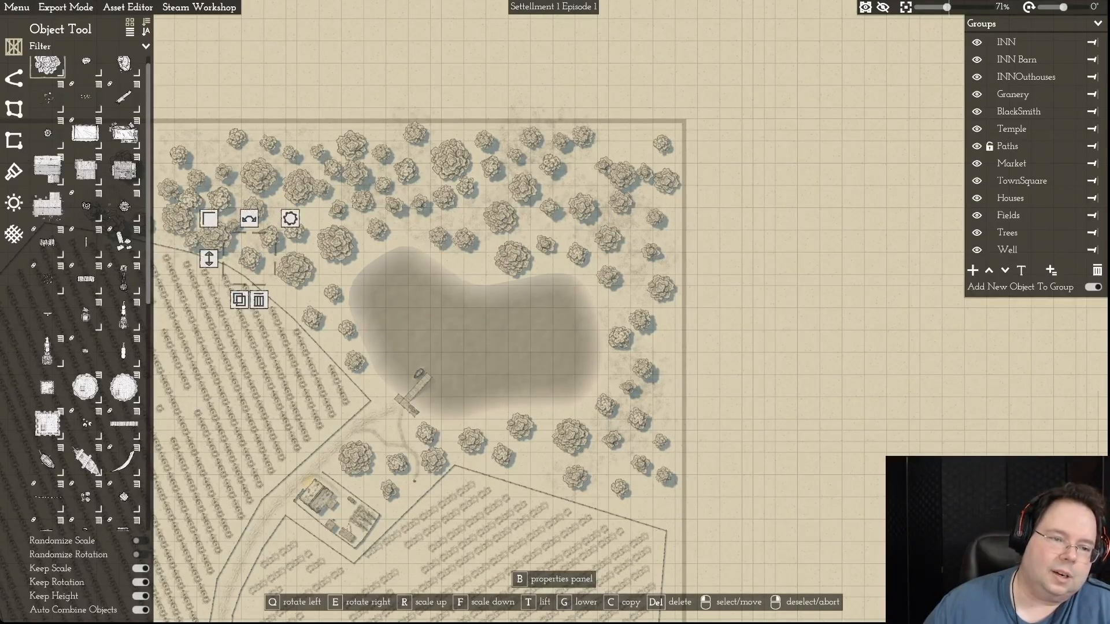
# - Detach the small tree overlapping the large one near the western field's northern fence and shift it slightly east
pyautogui.click(233, 227)
pyautogui.click(233, 267)
pyautogui.moveTo(233, 226); pyautogui.dragTo(242, 228)
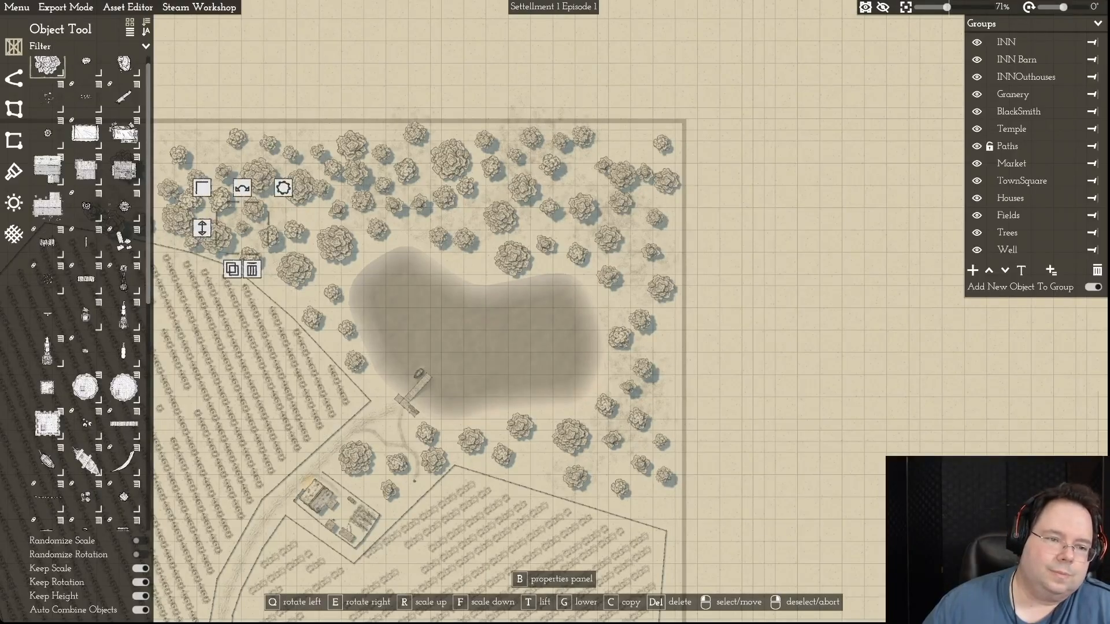
pyautogui.rightClick(243, 228)
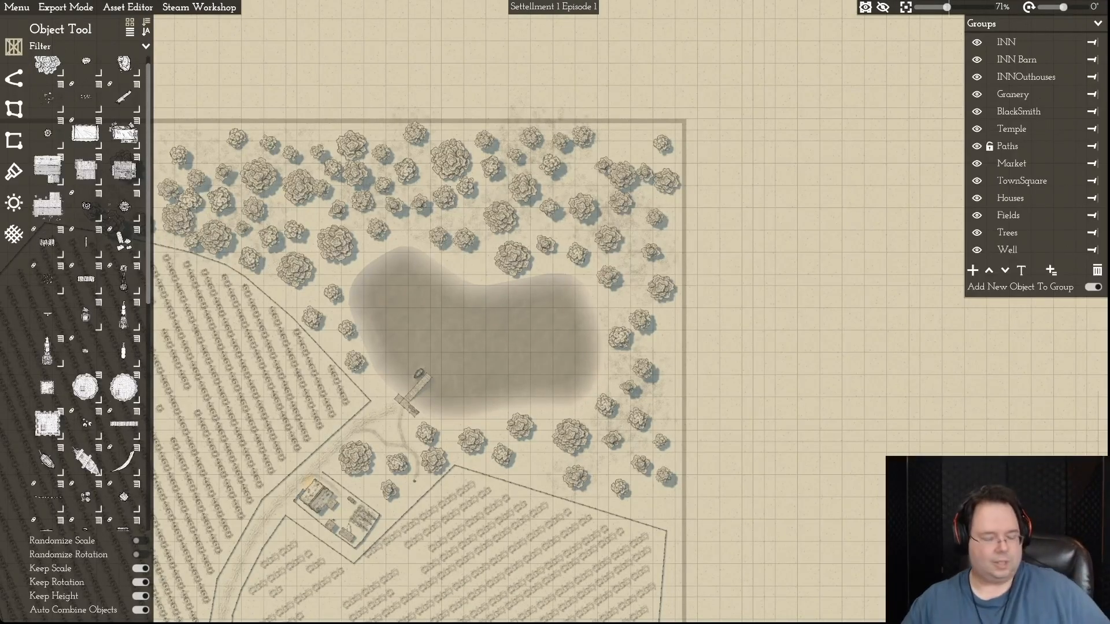
# - Detach the medium tree at the wood's western end, beside the field's northern corner, and move it northeast into the gap
pyautogui.press('a')
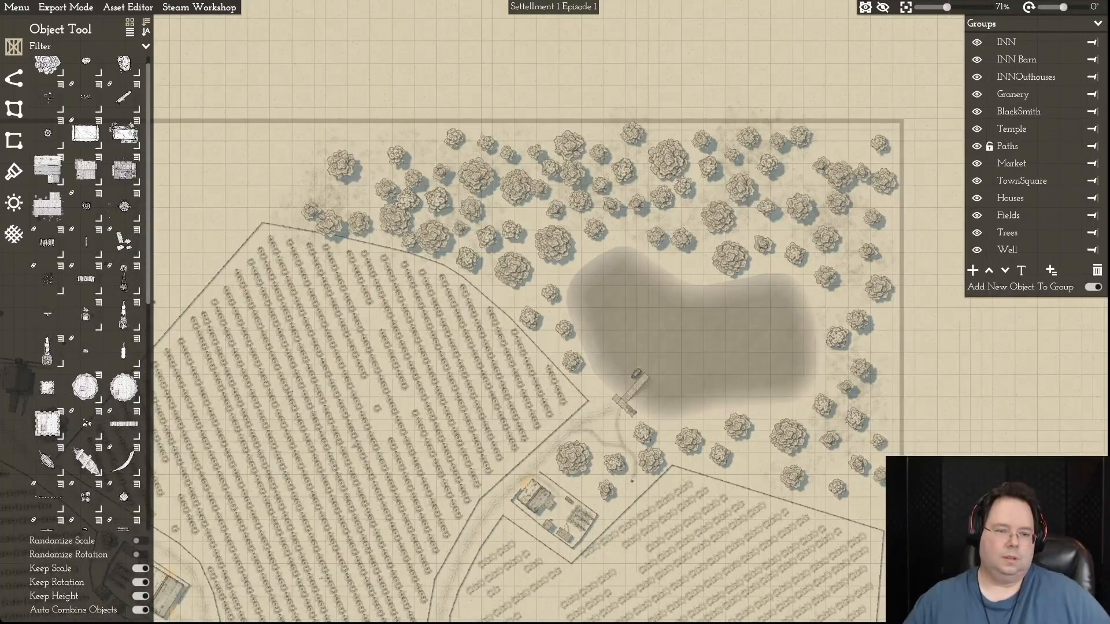
pyautogui.click(311, 211)
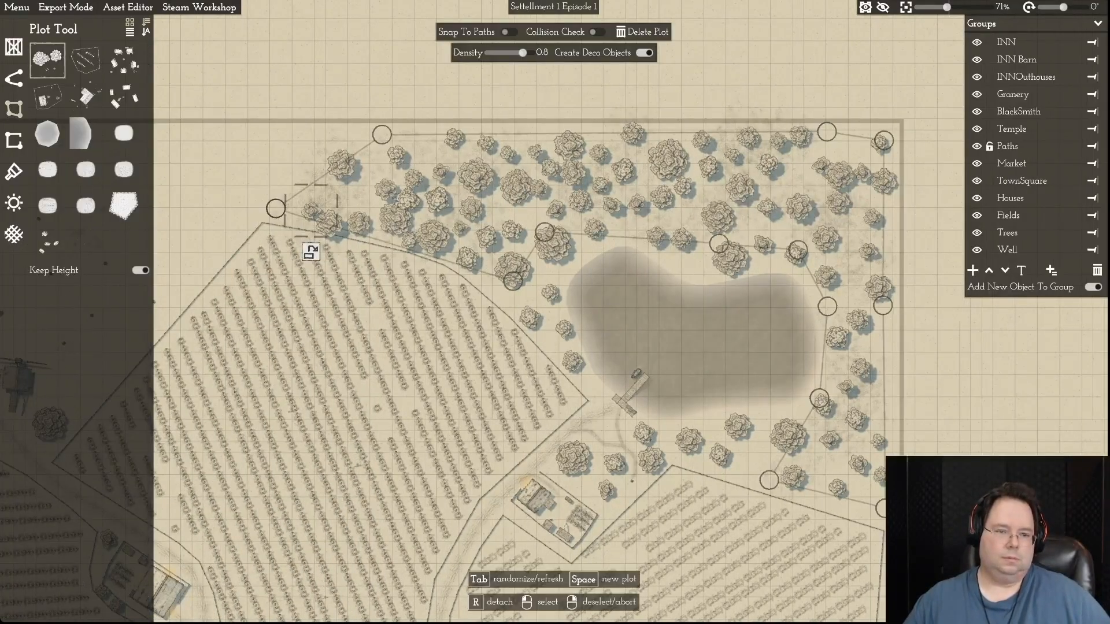
pyautogui.rightClick(329, 260)
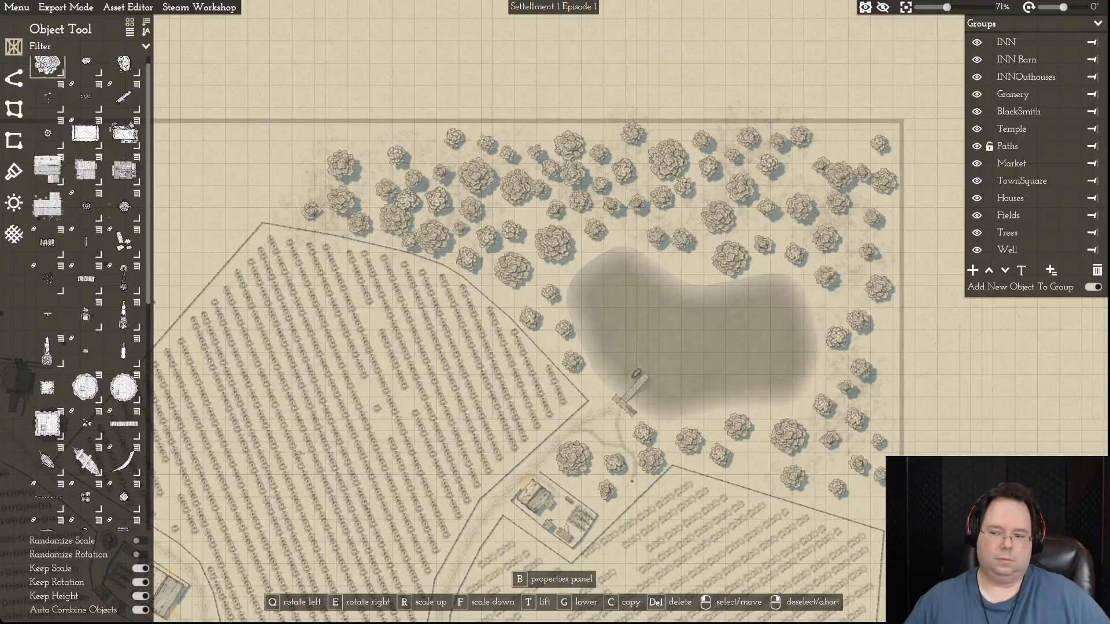
pyautogui.click(341, 196)
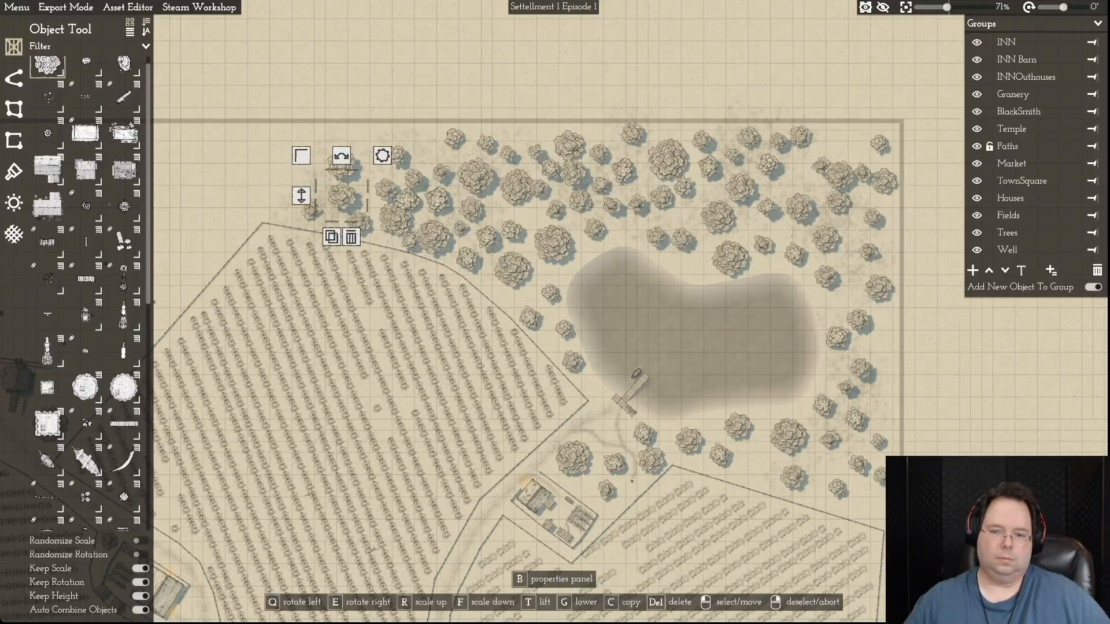
pyautogui.press('d')
pyautogui.rightClick(341, 197)
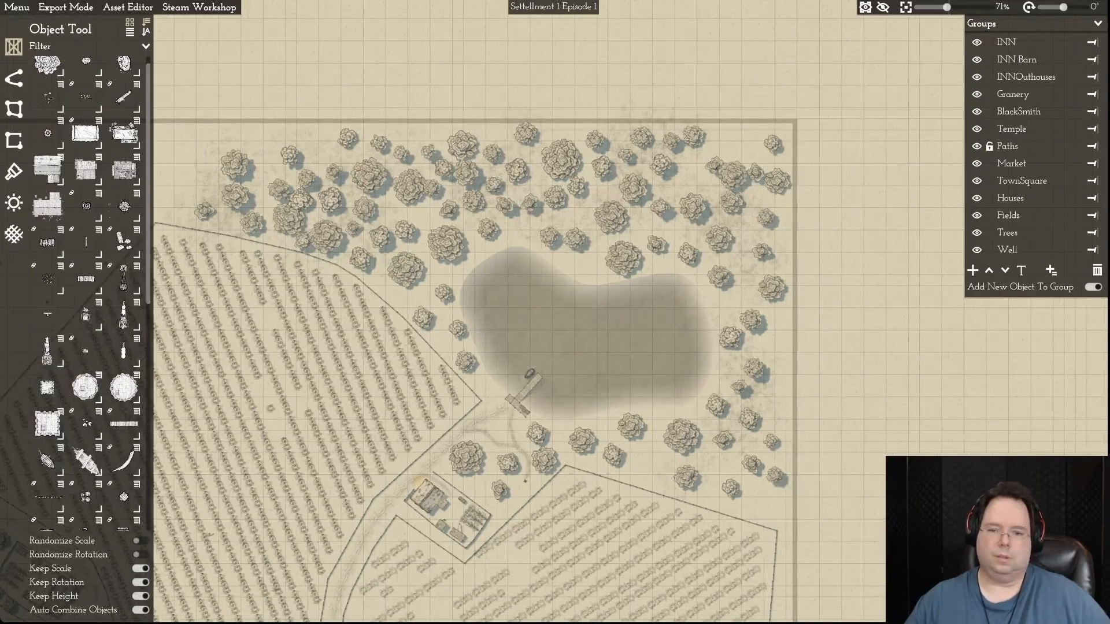
# - Look over the whole village map, from the lakeside wood across the fields to the southern edge
pyautogui.scroll(-5, 507, 200)
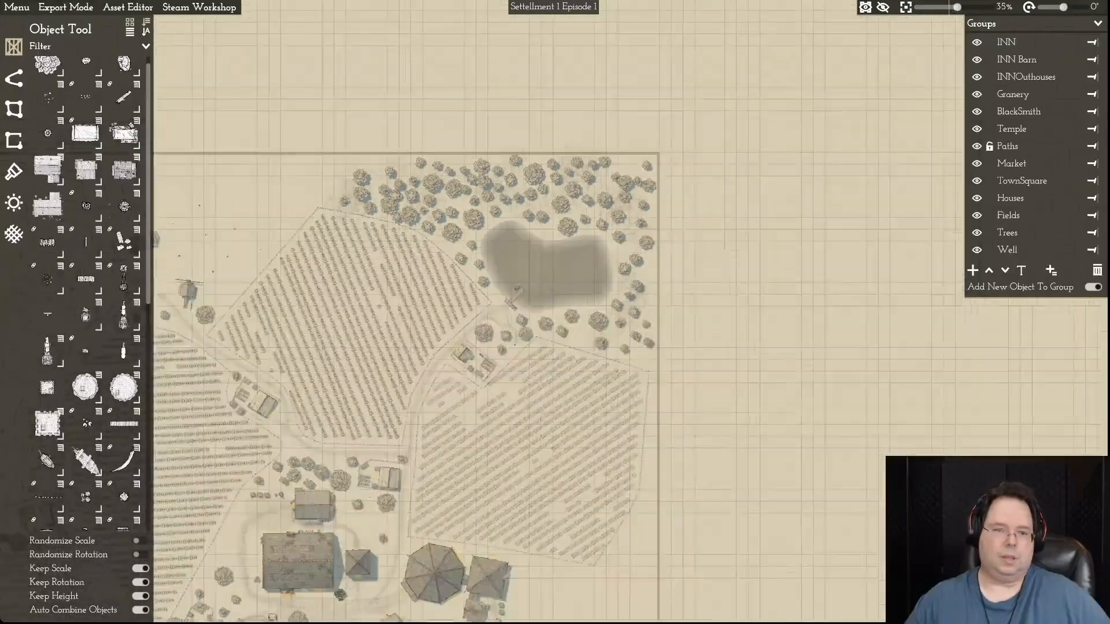
pyautogui.press('s')
pyautogui.press('a')
pyautogui.press('w')
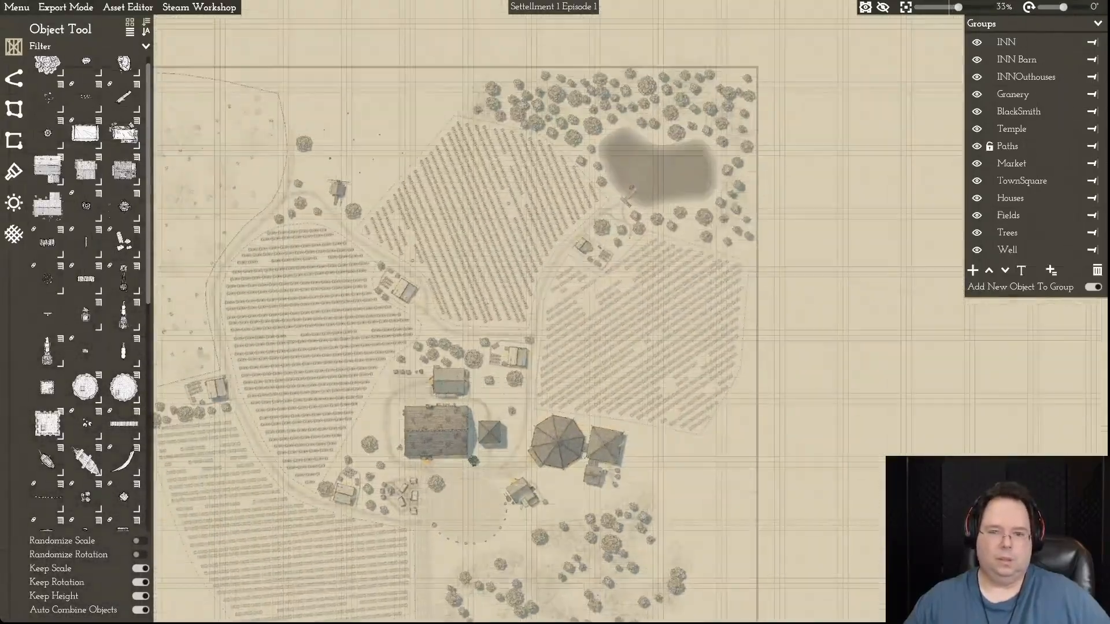
pyautogui.press('d')
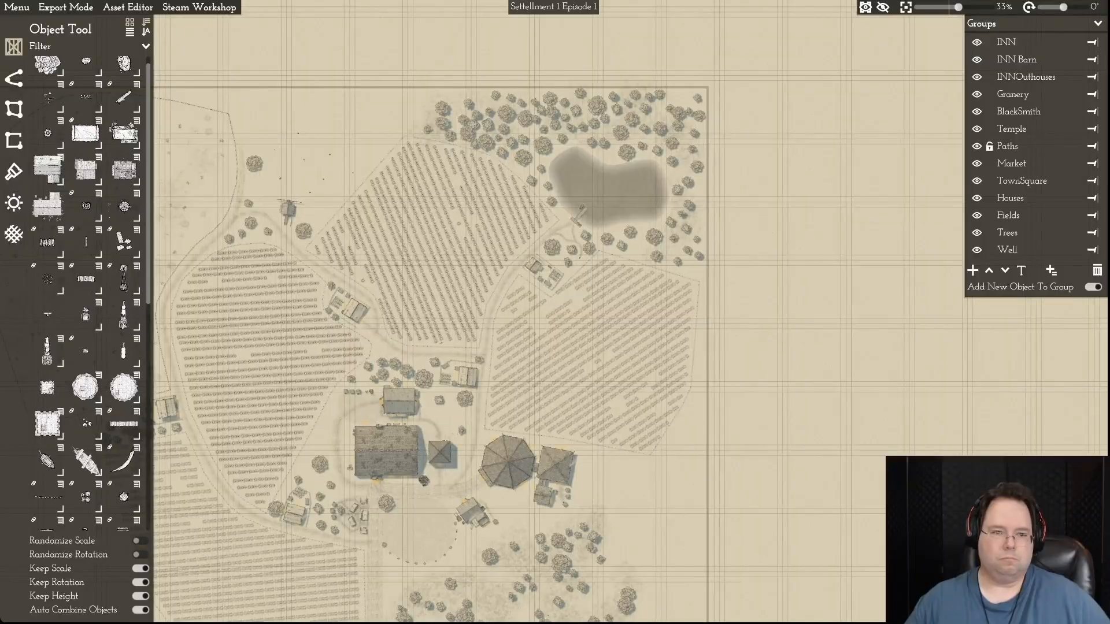
pyautogui.press('a')
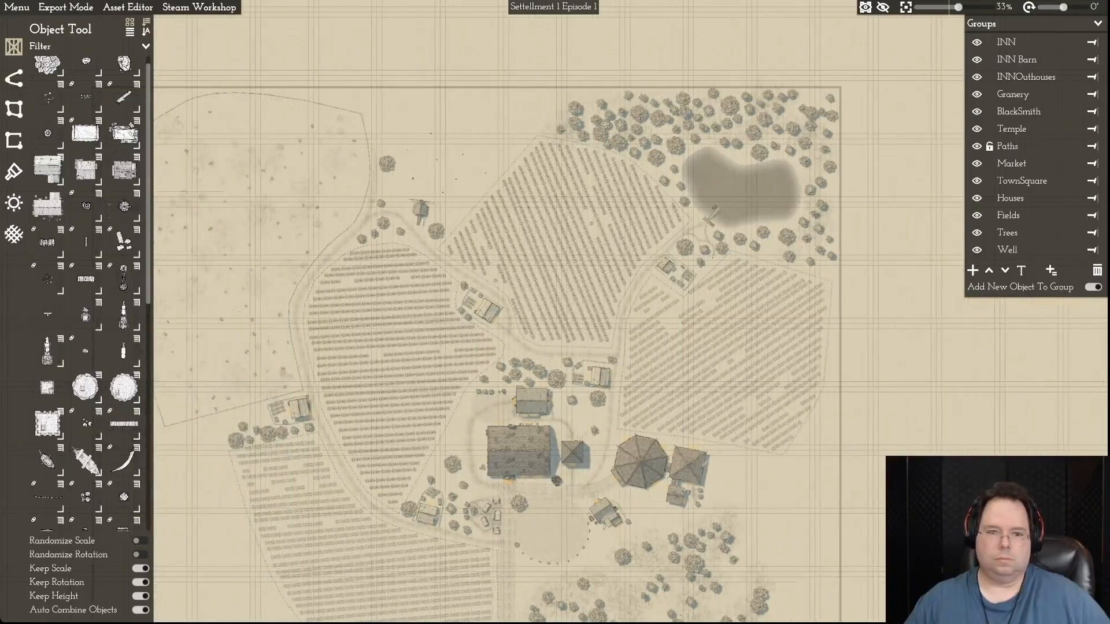
pyautogui.press('w')
pyautogui.press('a')
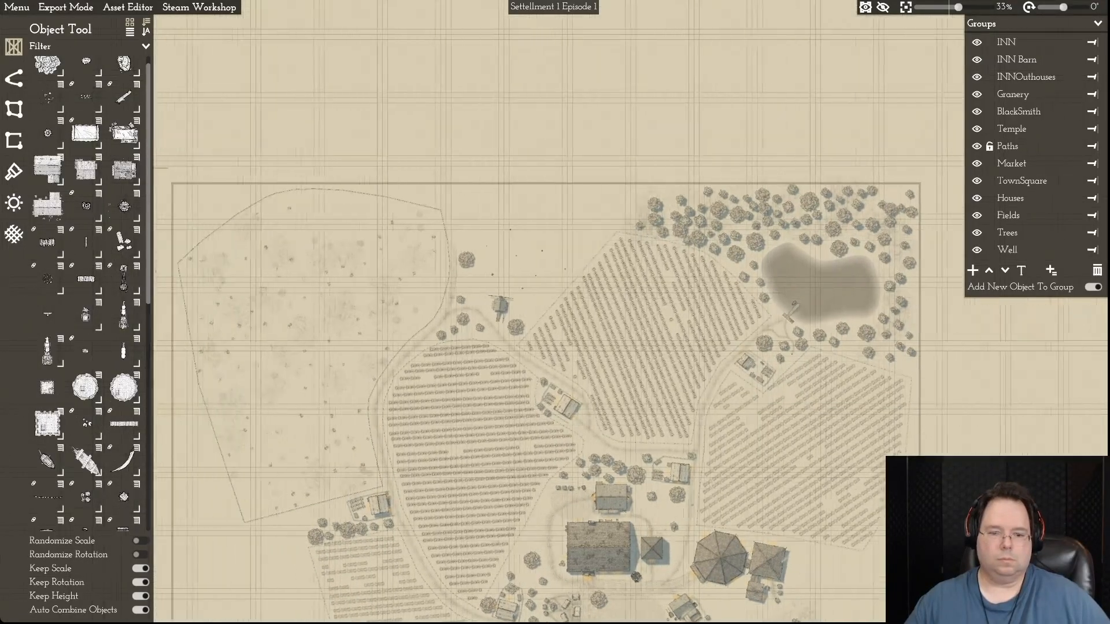
pyautogui.press('s')
pyautogui.press('s')
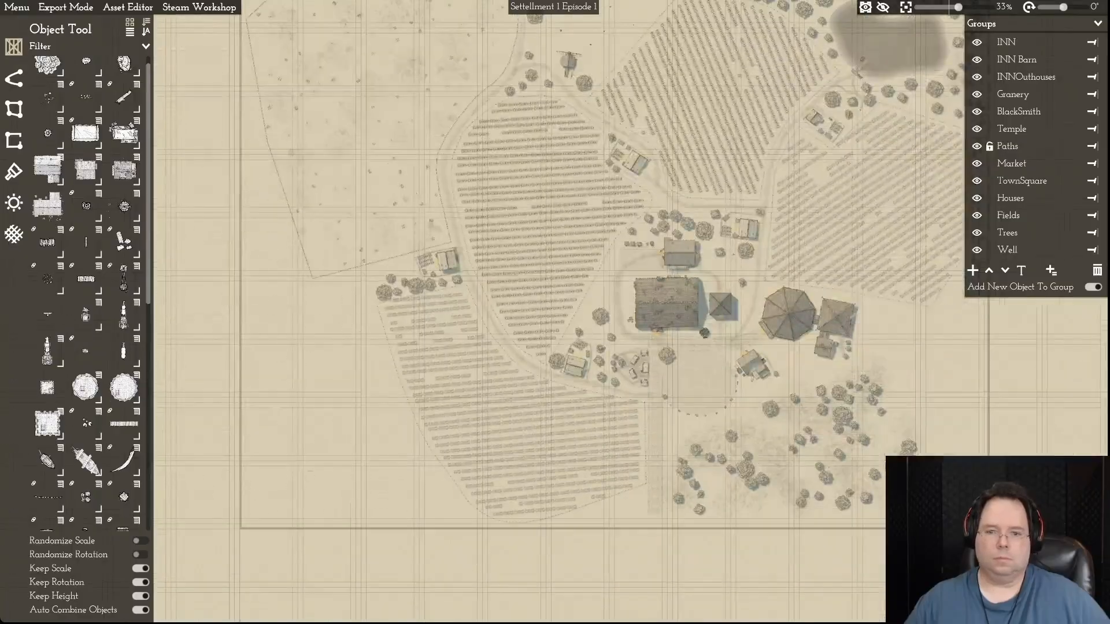
pyautogui.press('d')
pyautogui.press('w')
pyautogui.press('d')
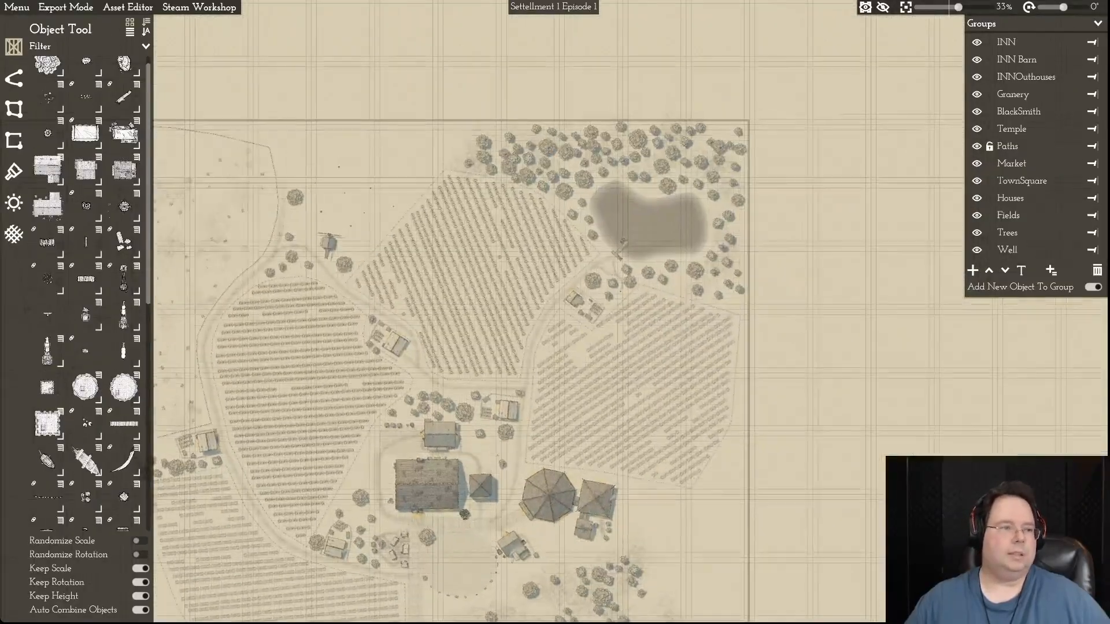
# - Save the Settellment 1 Episode 1 map
pyautogui.click(17, 8)
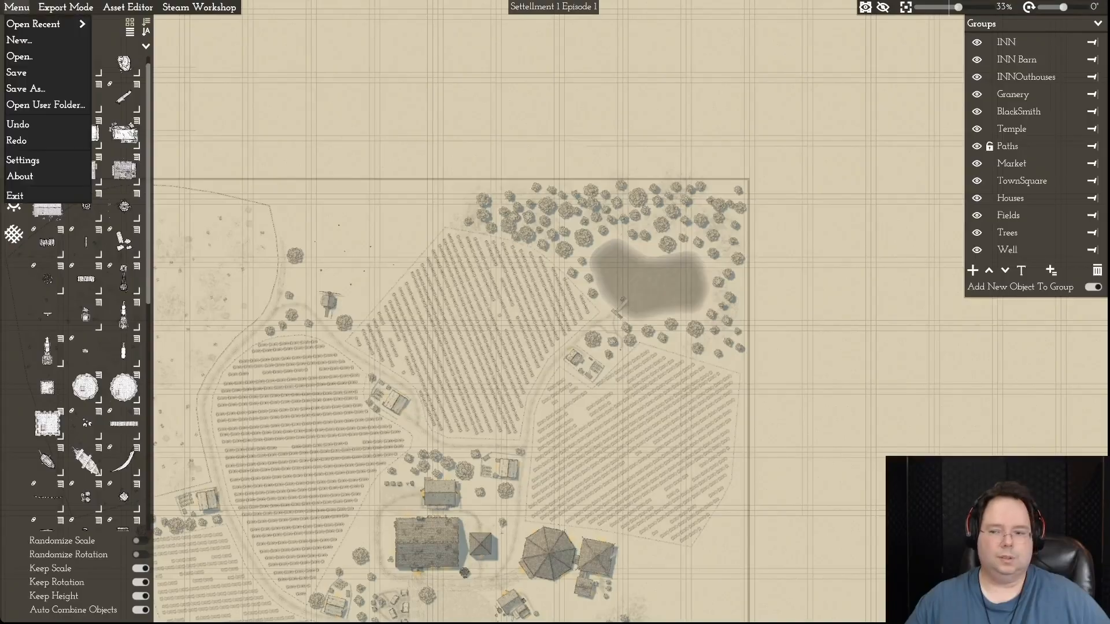
pyautogui.click(42, 71)
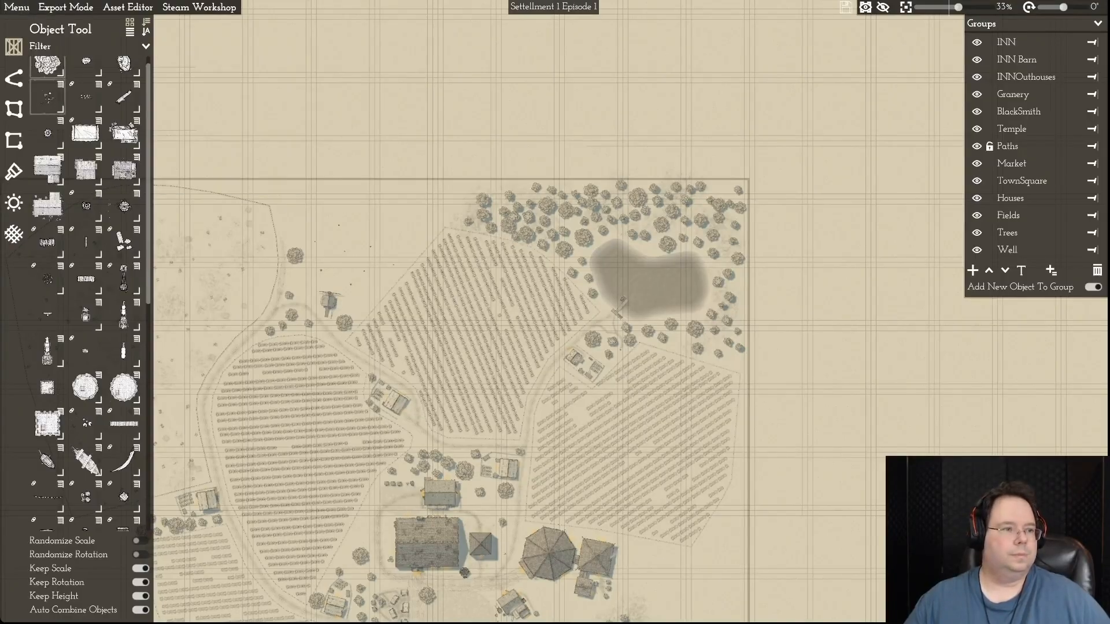
pyautogui.click(17, 7)
pyautogui.click(23, 72)
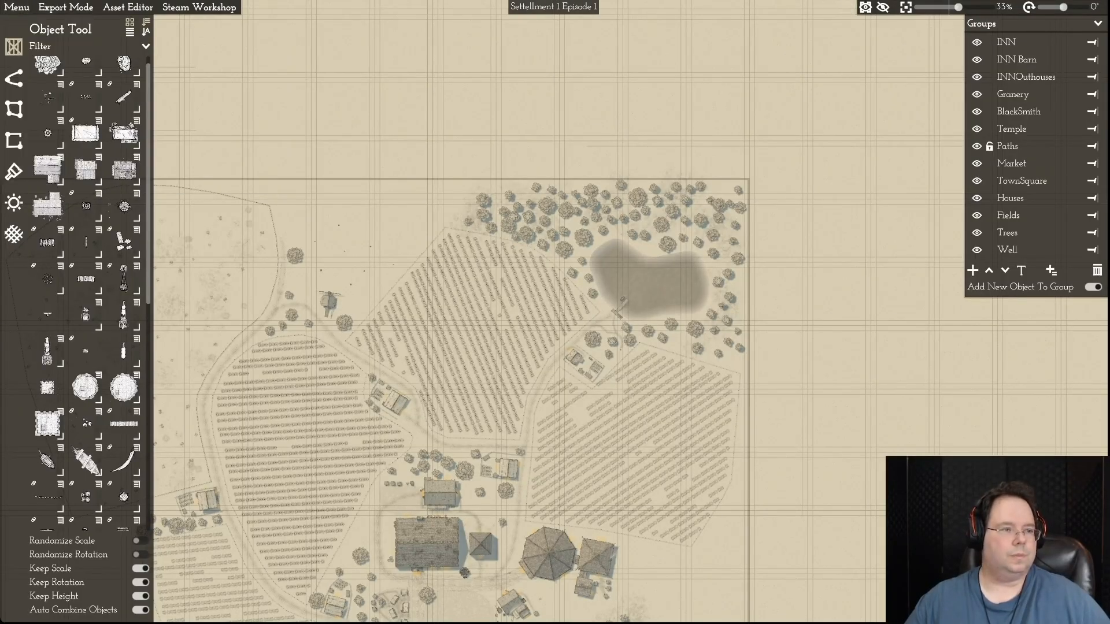
# - Open the recent map file Settellment 2.mommap and look over its fields, pond and village centre
pyautogui.click(17, 7)
pyautogui.moveTo(26, 24)
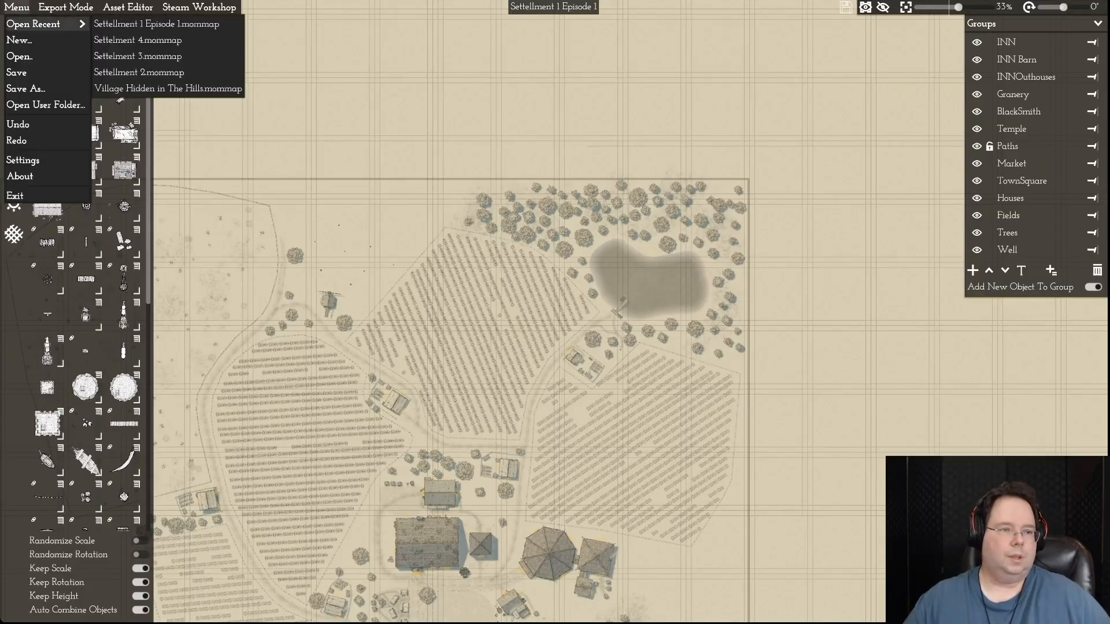
pyautogui.click(138, 73)
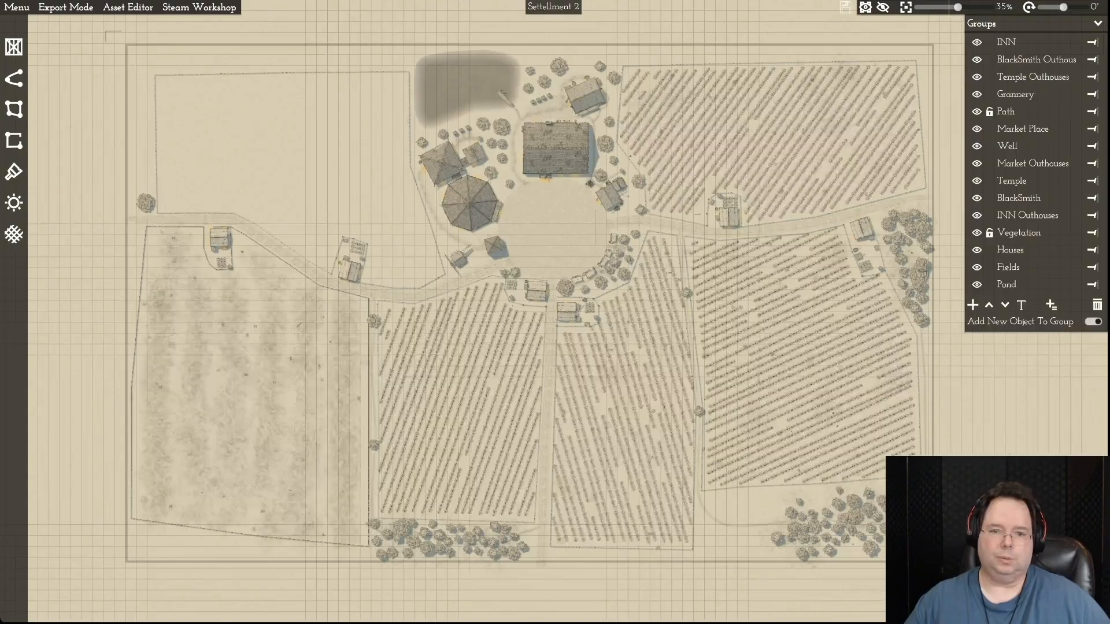
pyautogui.press('d')
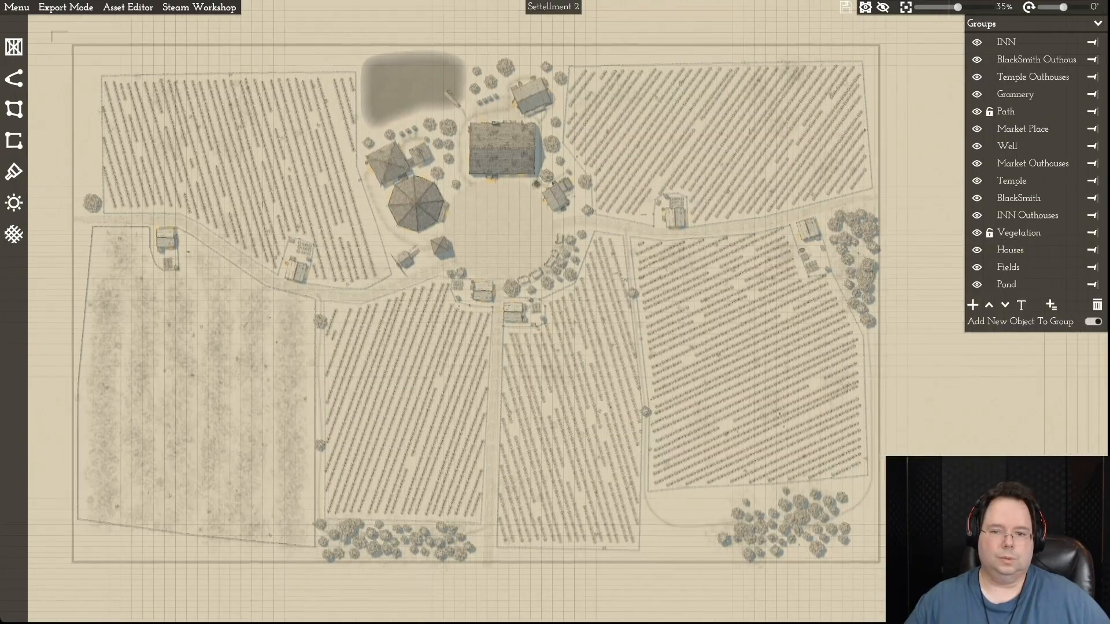
pyautogui.press('w')
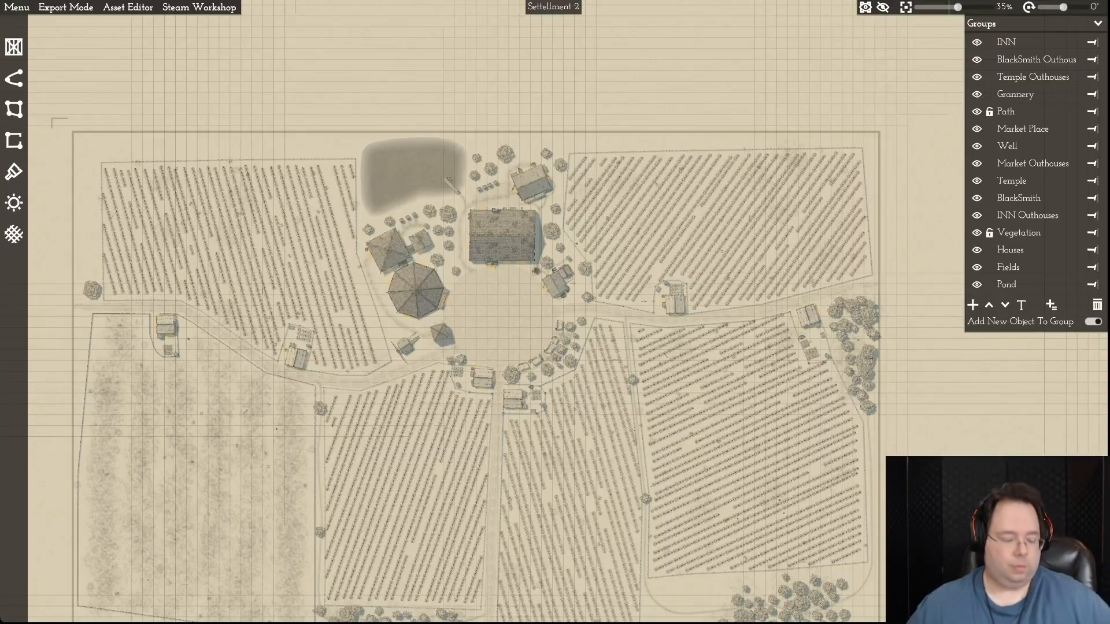
pyautogui.press('s')
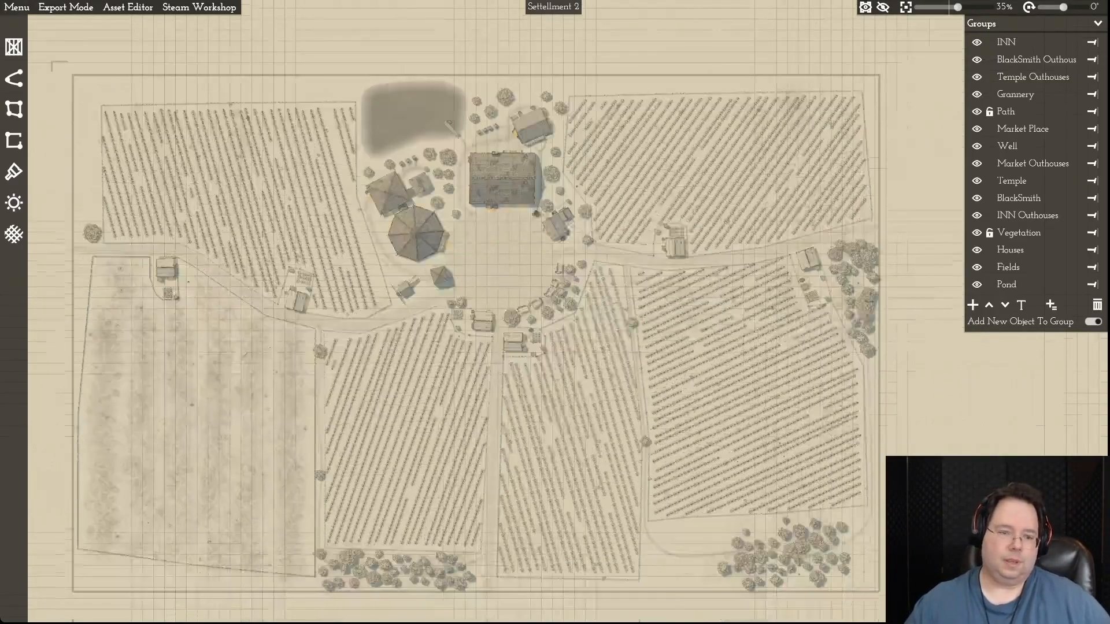
pyautogui.press('w')
pyautogui.press('a')
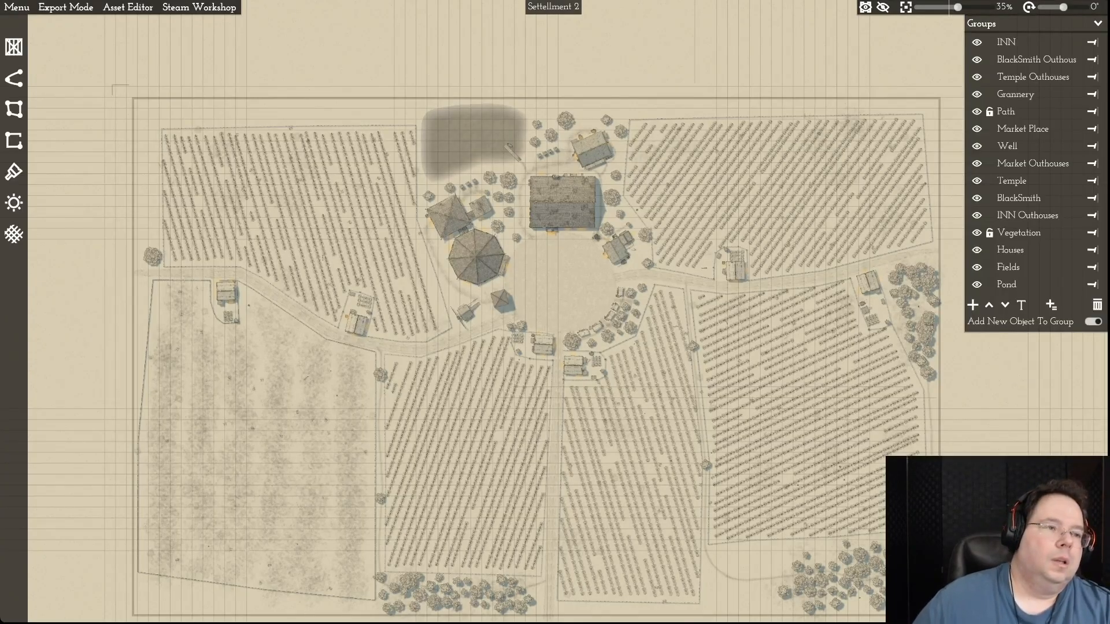
# - Open the recent map file Settelment 3.mommap and look over its fields and village centre
pyautogui.click(16, 7)
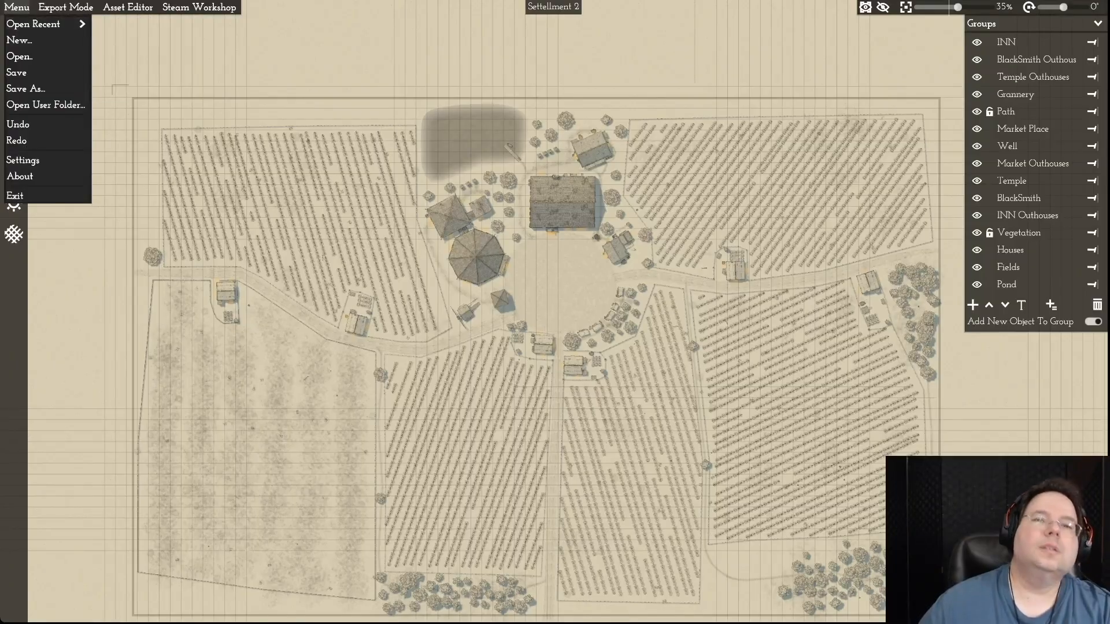
pyautogui.moveTo(47, 24)
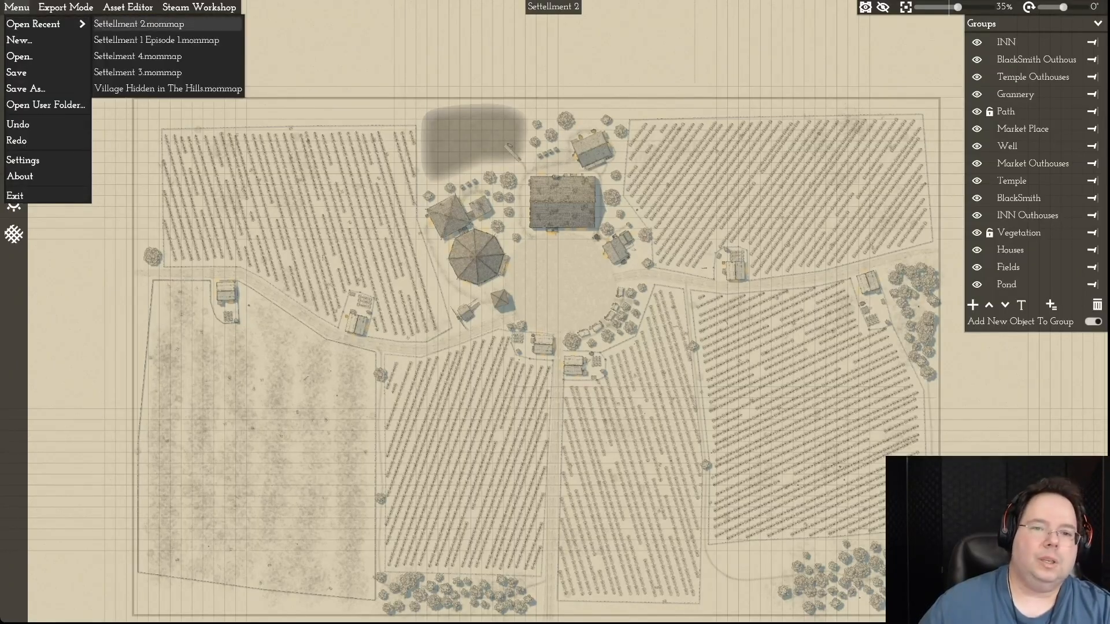
pyautogui.click(137, 71)
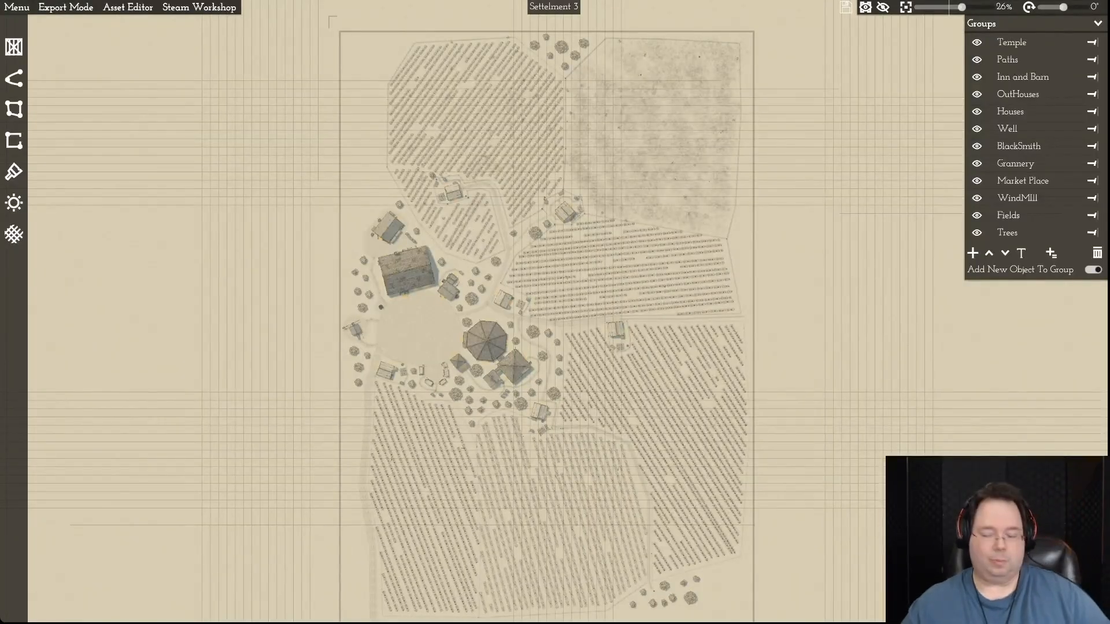
pyautogui.press('d')
pyautogui.press('w')
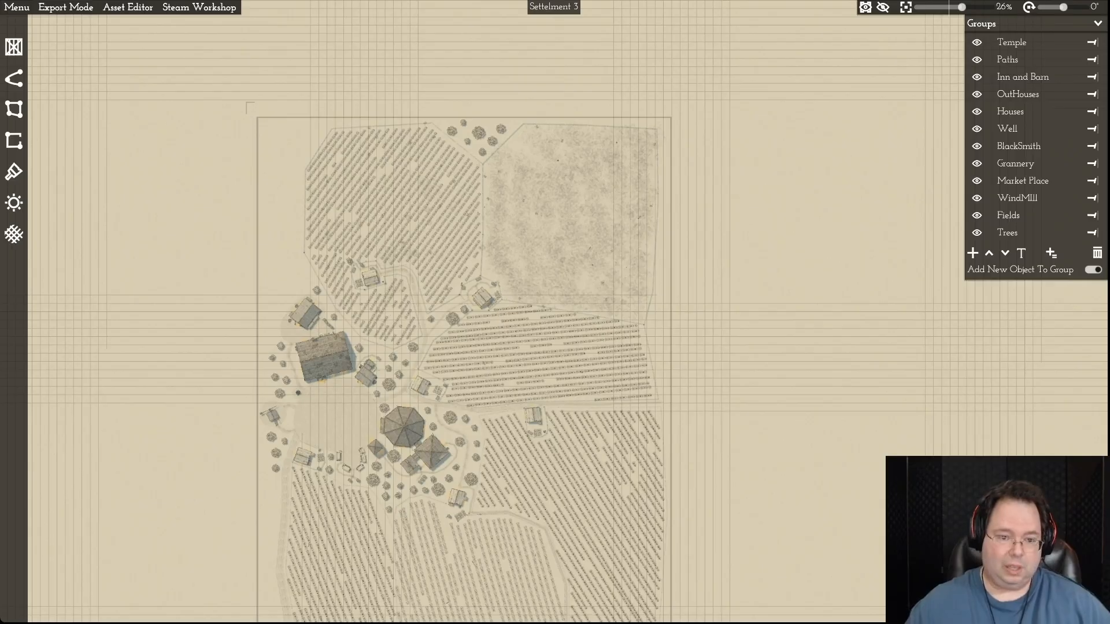
pyautogui.press('d')
pyautogui.press('s')
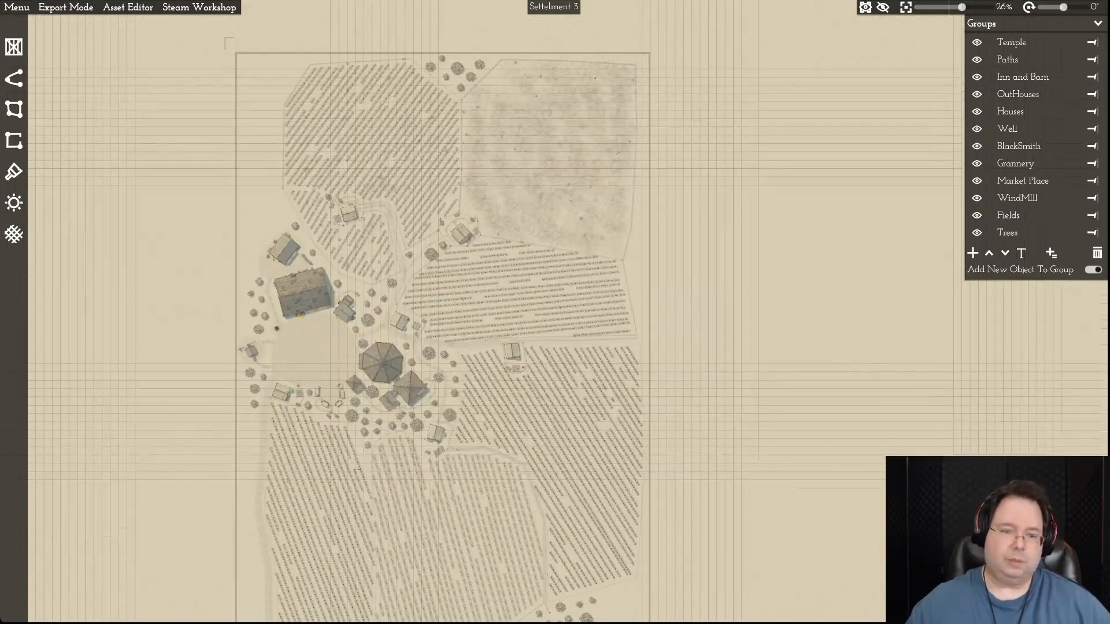
pyautogui.press('a')
pyautogui.scroll(6, 509, 328)
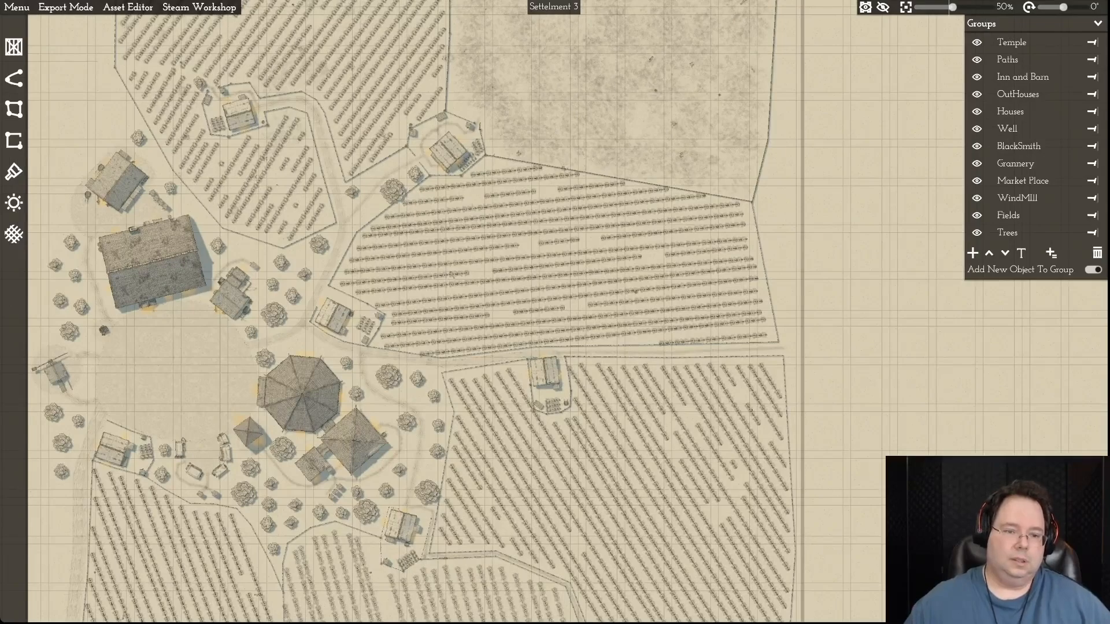
pyautogui.scroll(-3, 522, 291)
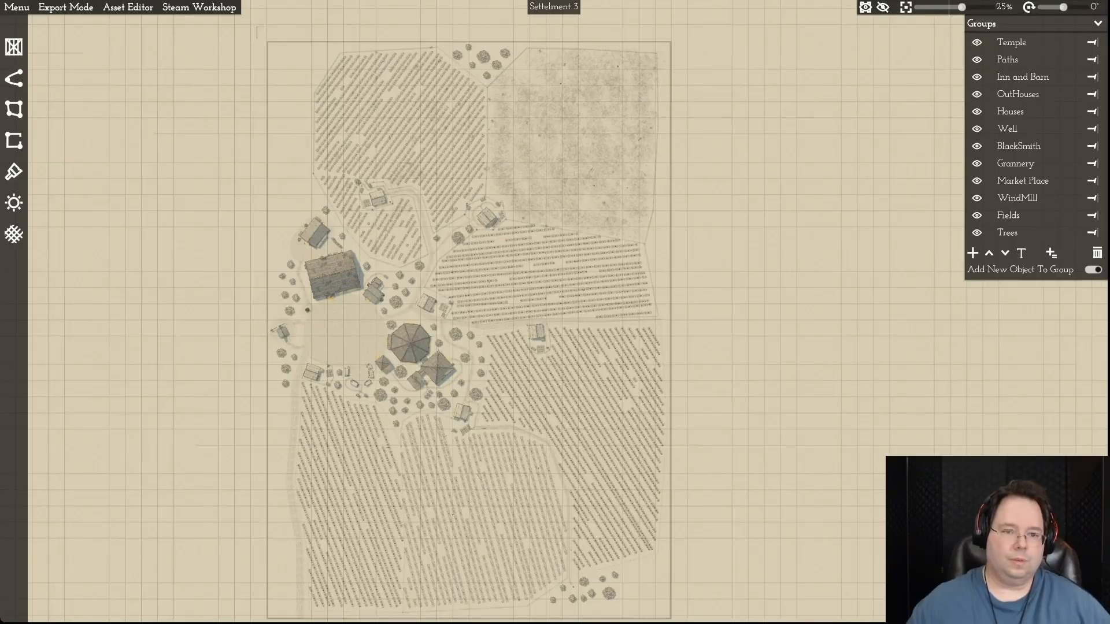
# - Examine the northern half of the Settelment 3 map, from its upper border to the village square
pyautogui.press('w')
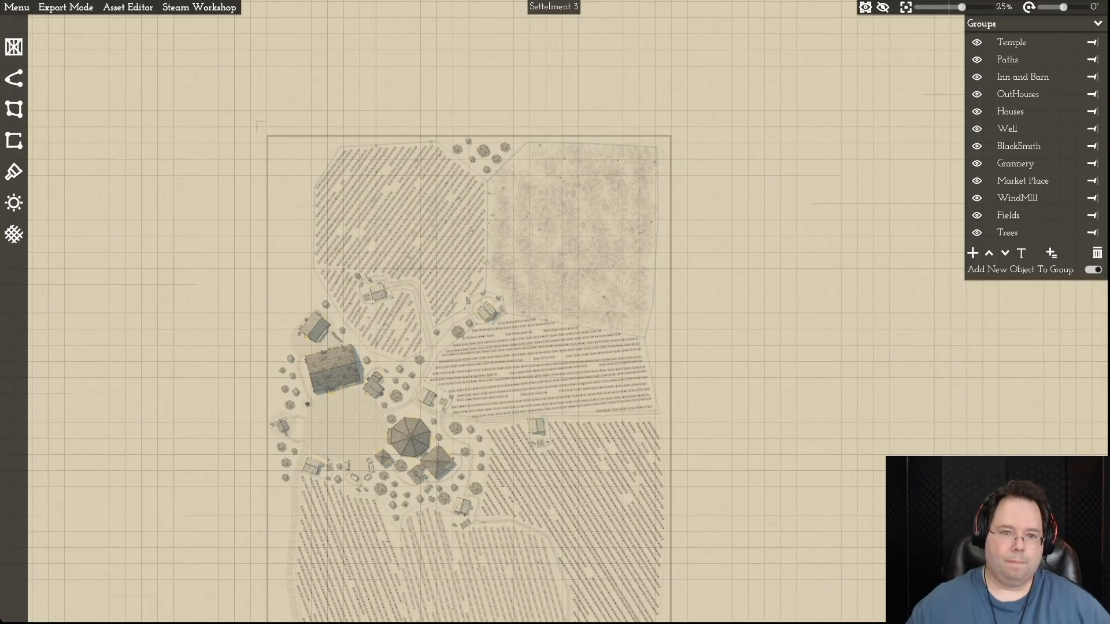
pyautogui.press('w')
pyautogui.press('s')
pyautogui.press('s')
pyautogui.press('d')
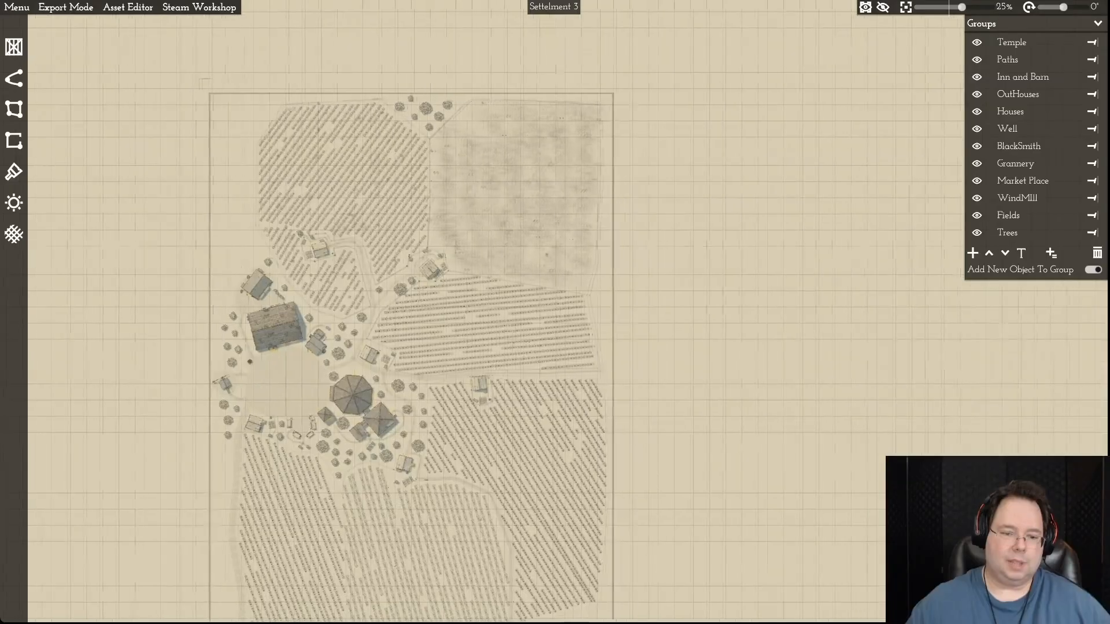
pyautogui.press('s')
pyautogui.press('w')
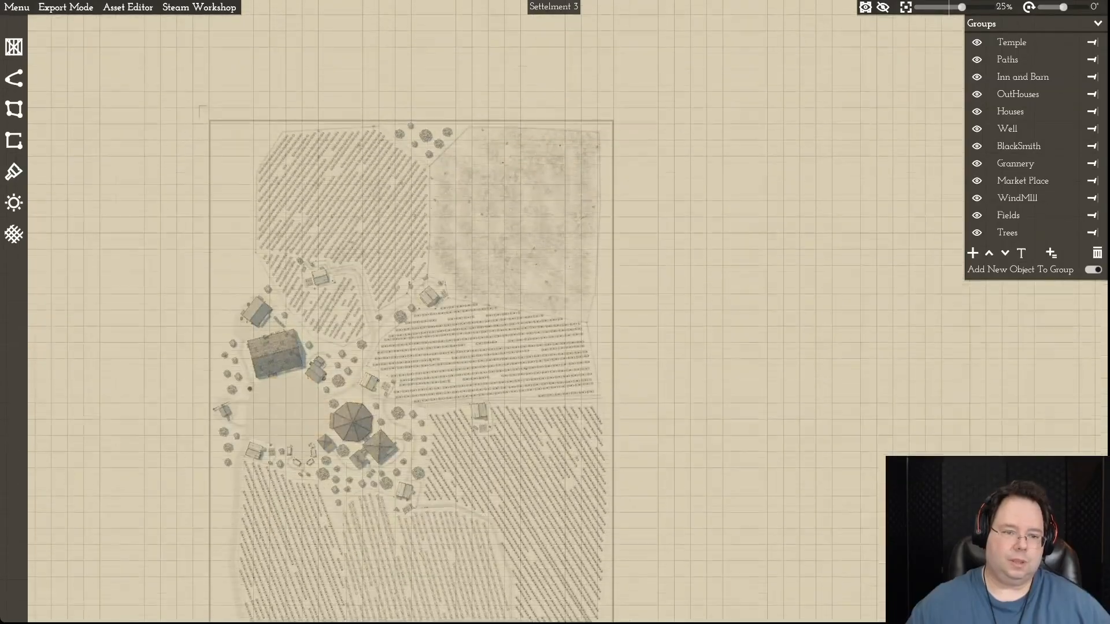
pyautogui.press('a')
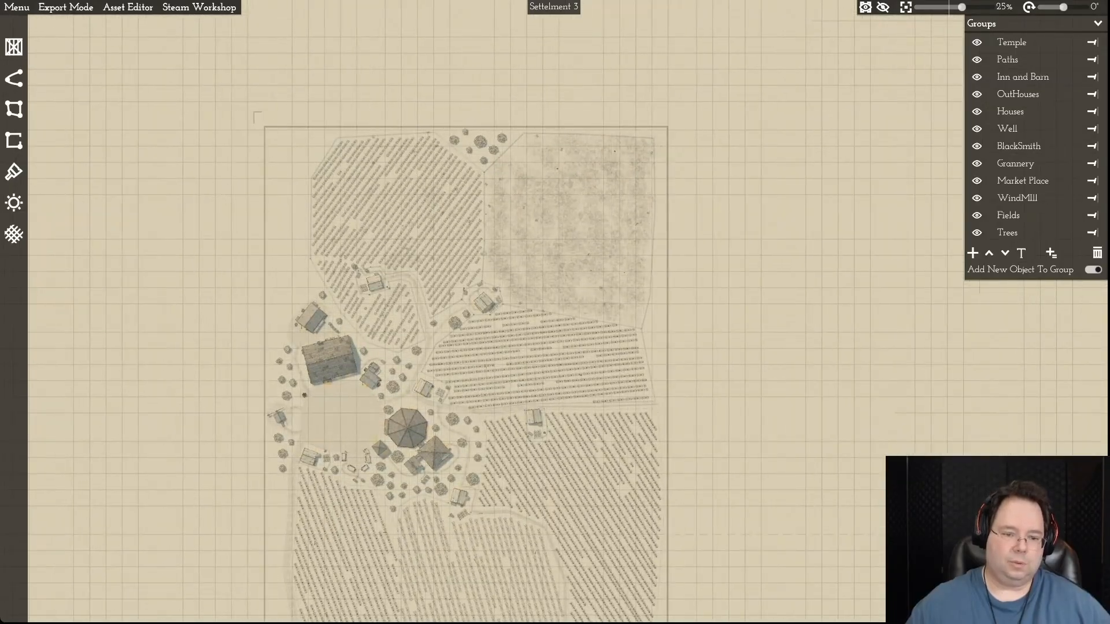
# - Examine the two fenced farmhouses and the lane between the northern fields up close
pyautogui.scroll(6, 392, 283)
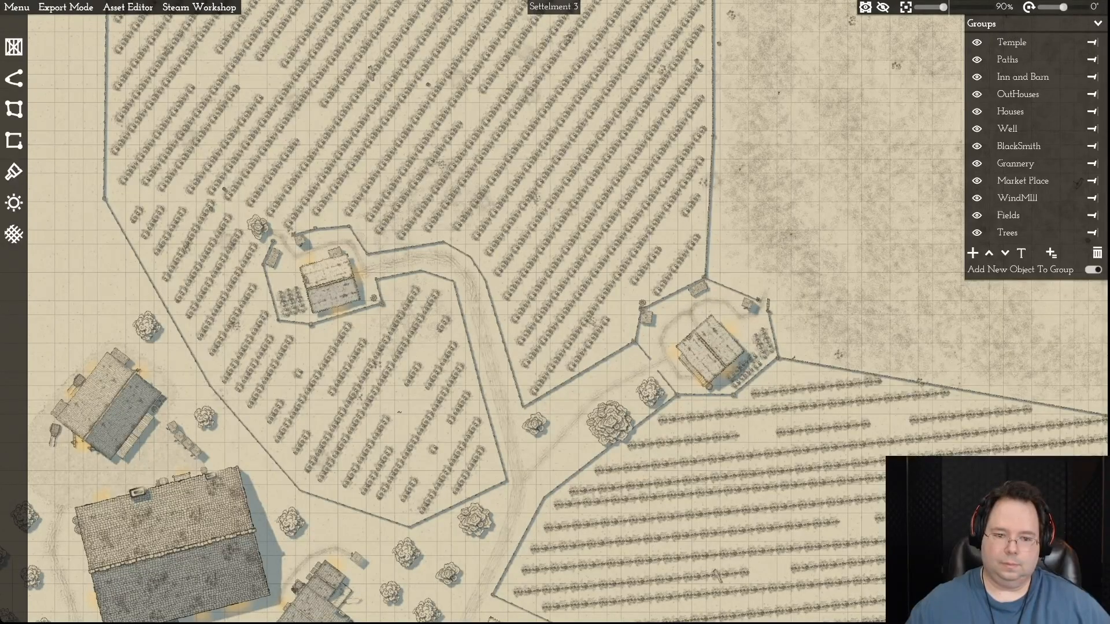
pyautogui.press('a')
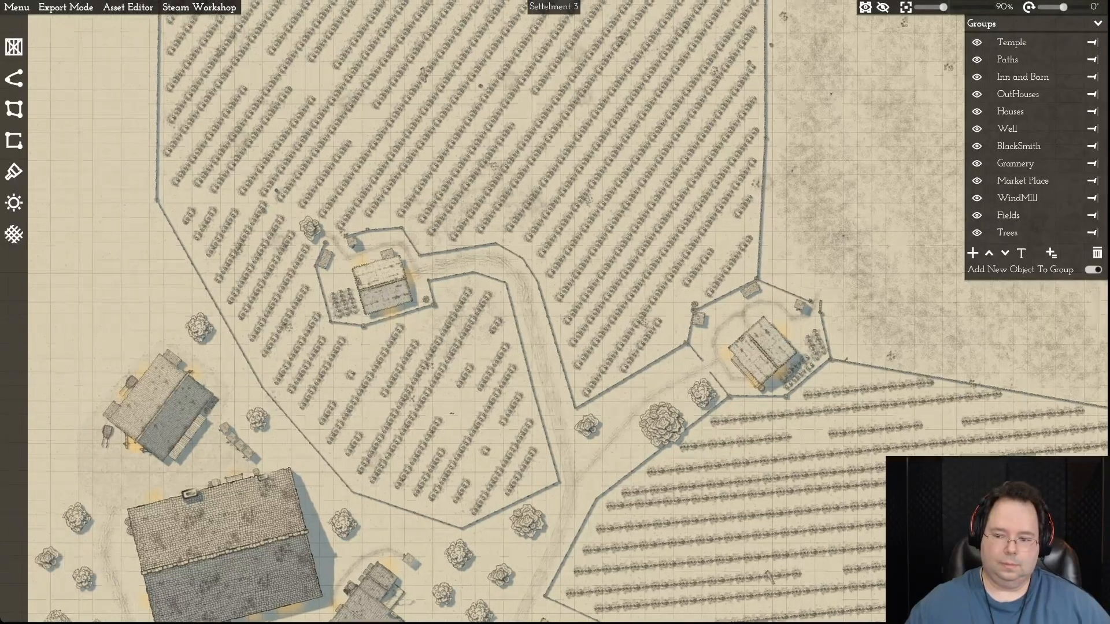
pyautogui.press('w')
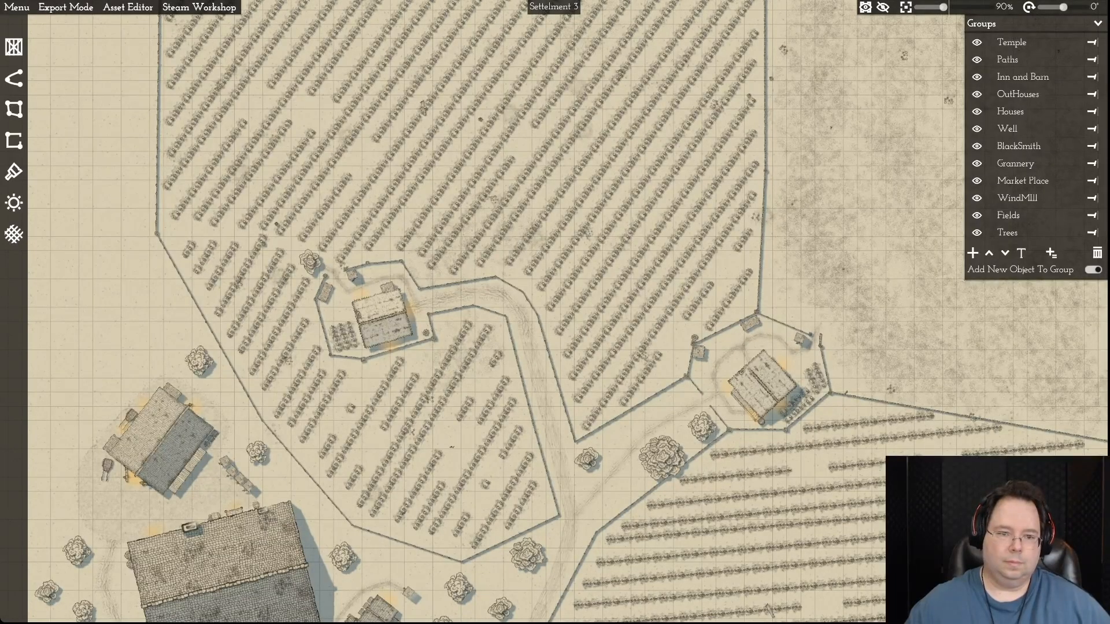
pyautogui.scroll(-3, 400, 283)
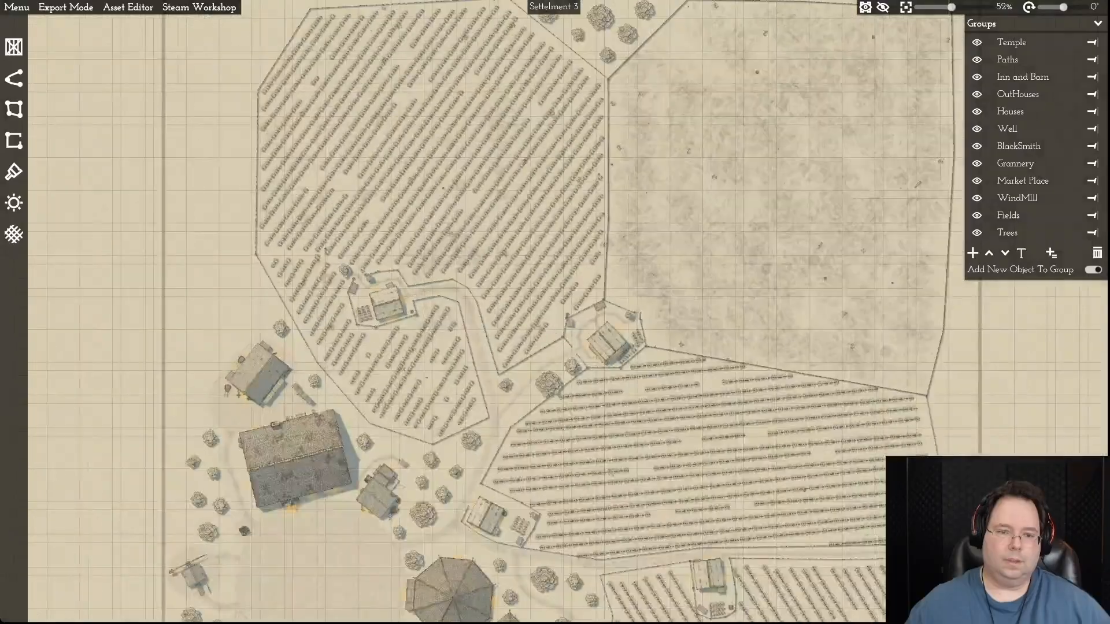
pyautogui.scroll(-2, 399, 283)
pyautogui.press('d')
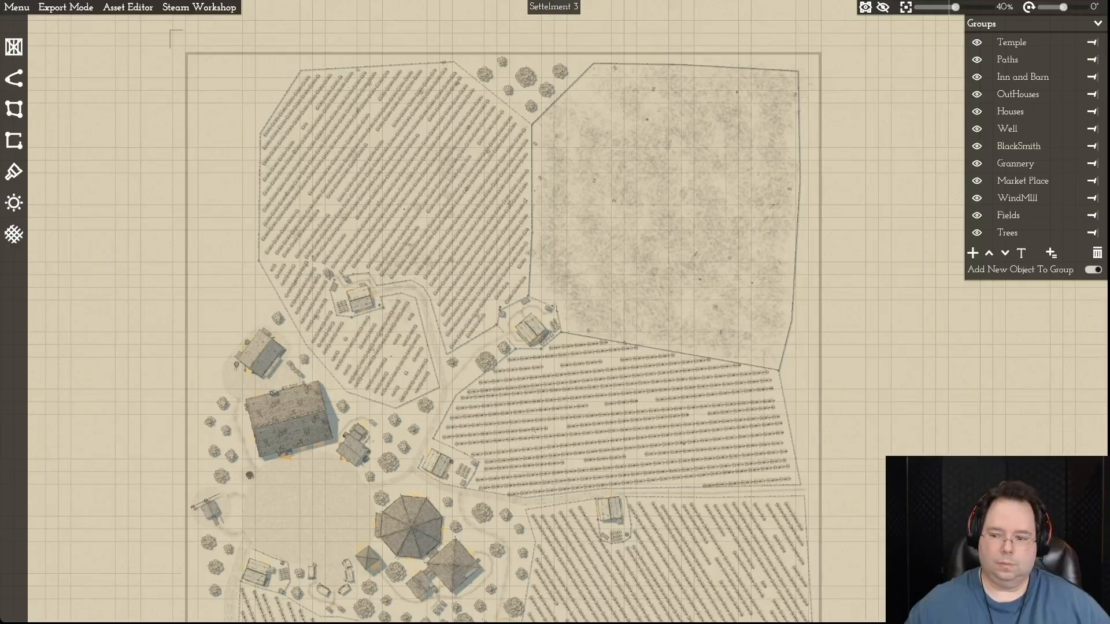
pyautogui.press('d')
# - Inspect the unplanted northeastern field and the farmyard at its southwestern corner in close-up
pyautogui.scroll(5, 544, 289)
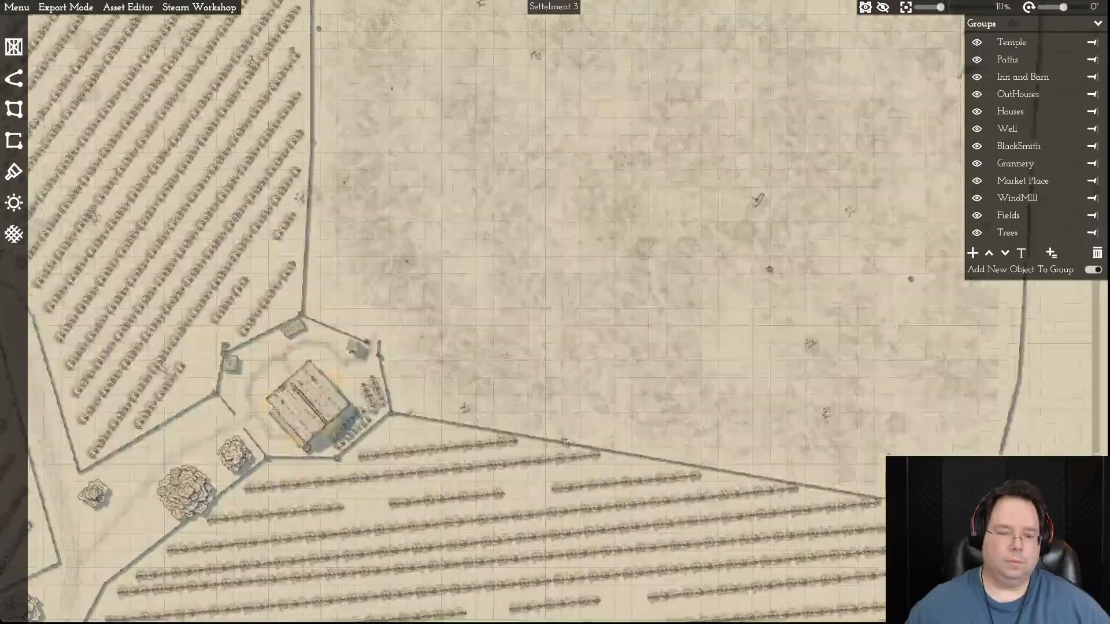
pyautogui.scroll(2, 544, 284)
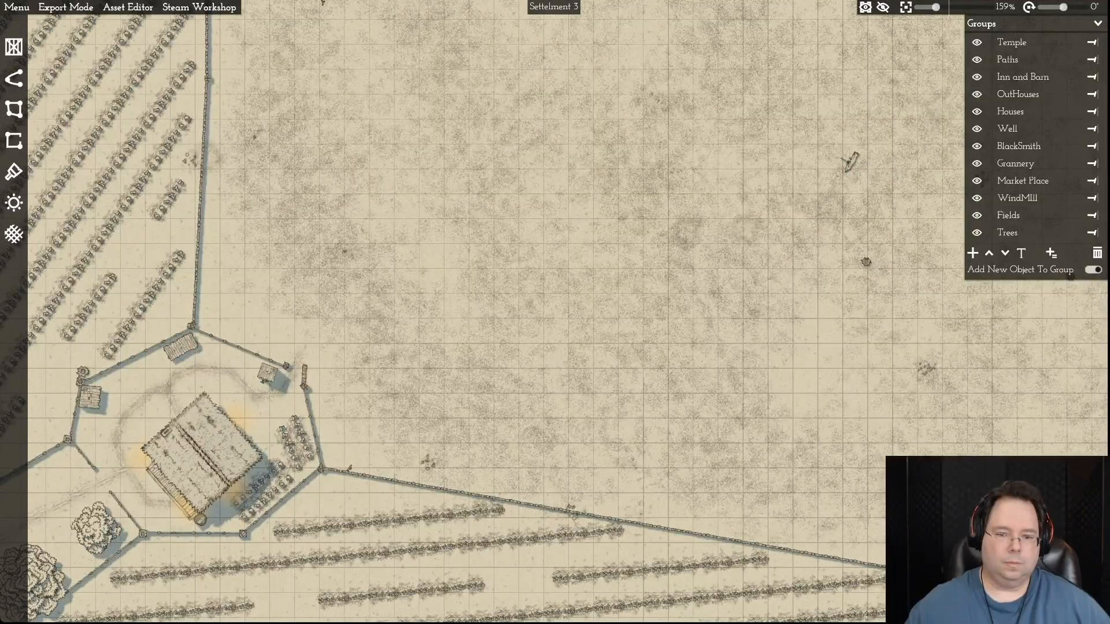
pyautogui.scroll(-5, 544, 288)
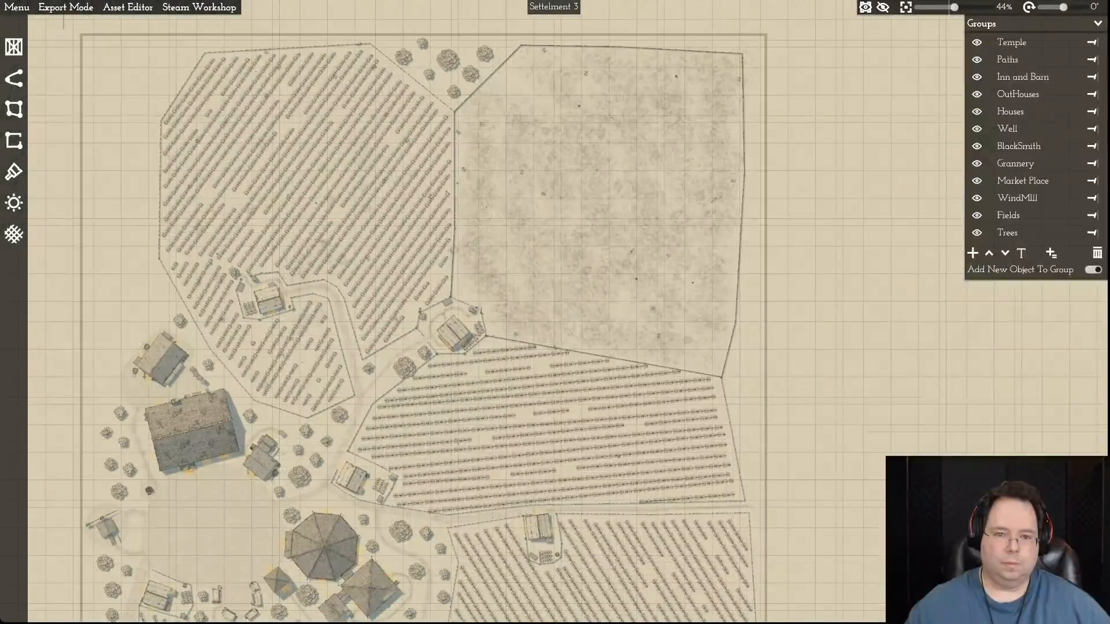
pyautogui.scroll(2, 549, 283)
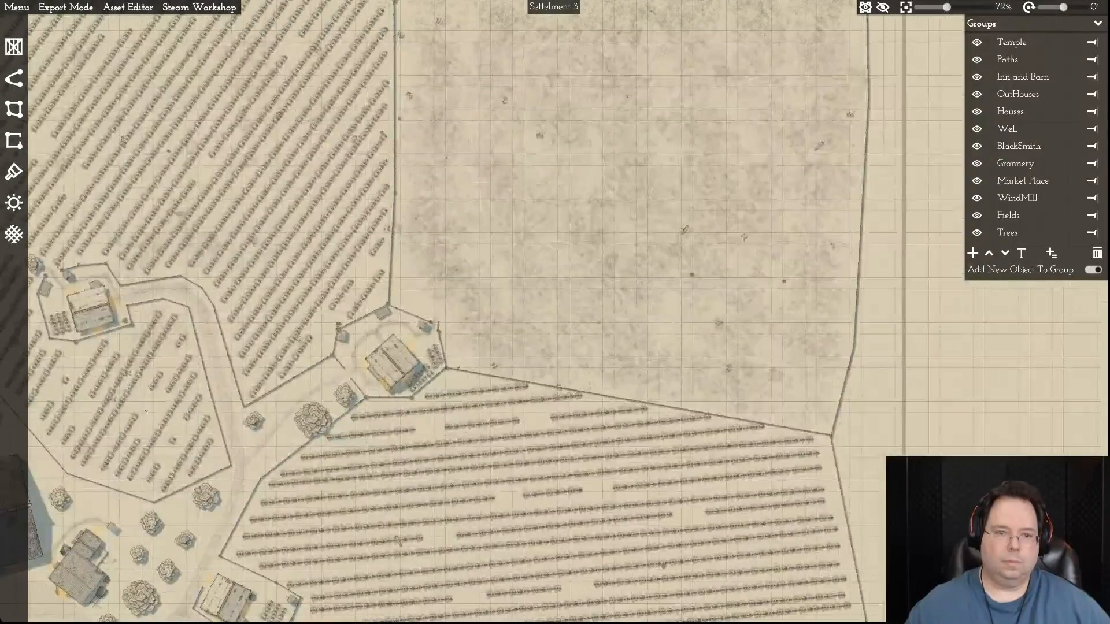
pyautogui.scroll(4, 544, 280)
pyautogui.scroll(-2, 544, 280)
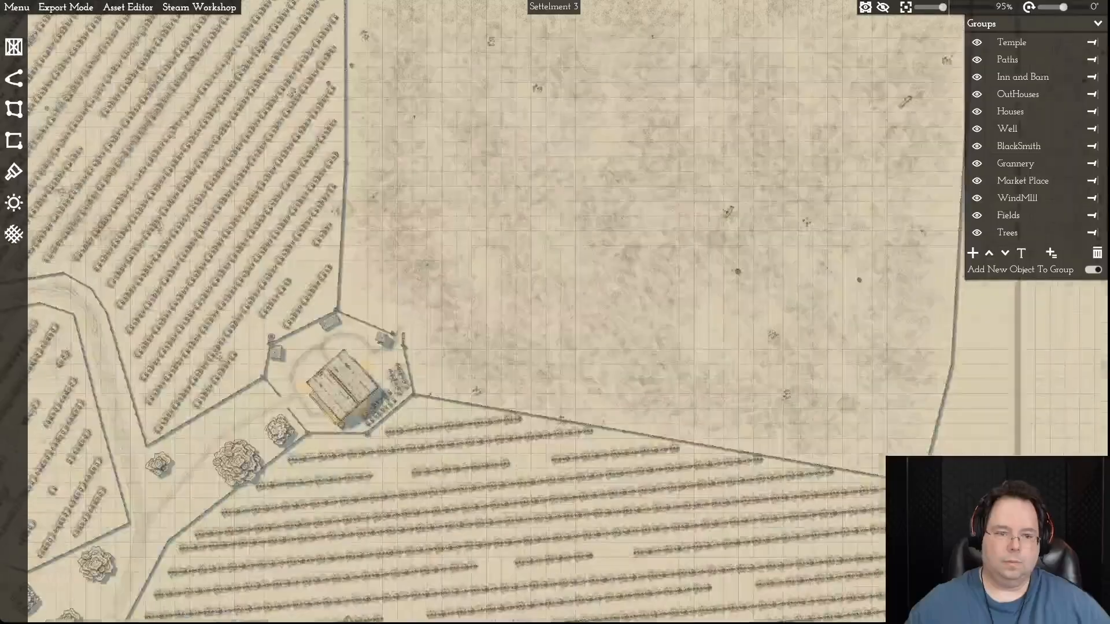
pyautogui.press('a')
pyautogui.scroll(-2, 546, 288)
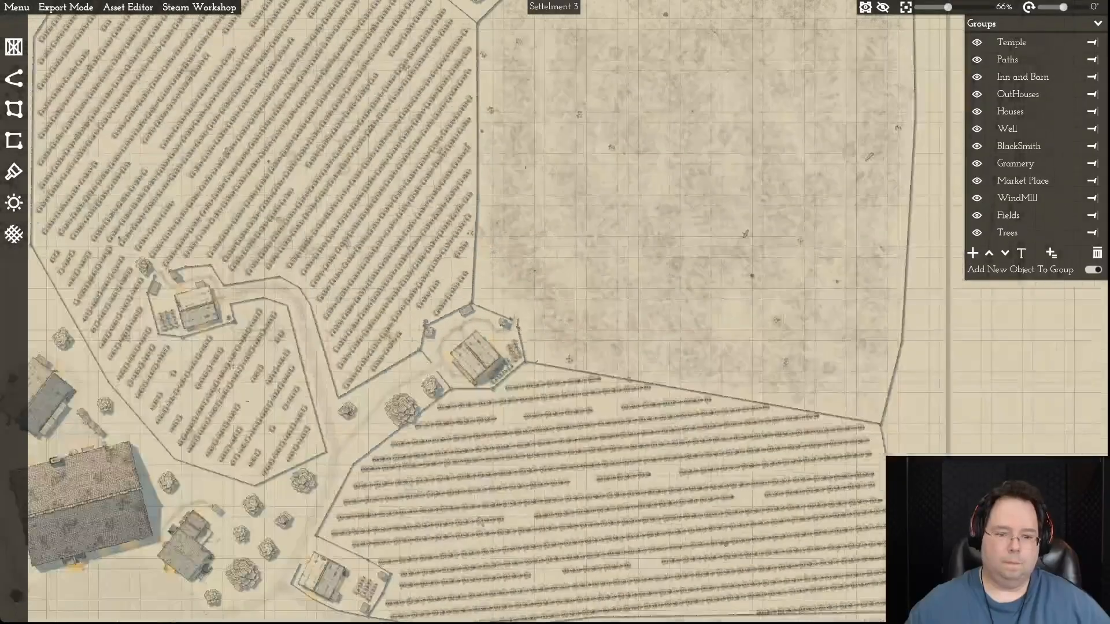
# - Look over the northwestern crop field, the village centre and the southern fields of the map
pyautogui.press('a')
pyautogui.press('a')
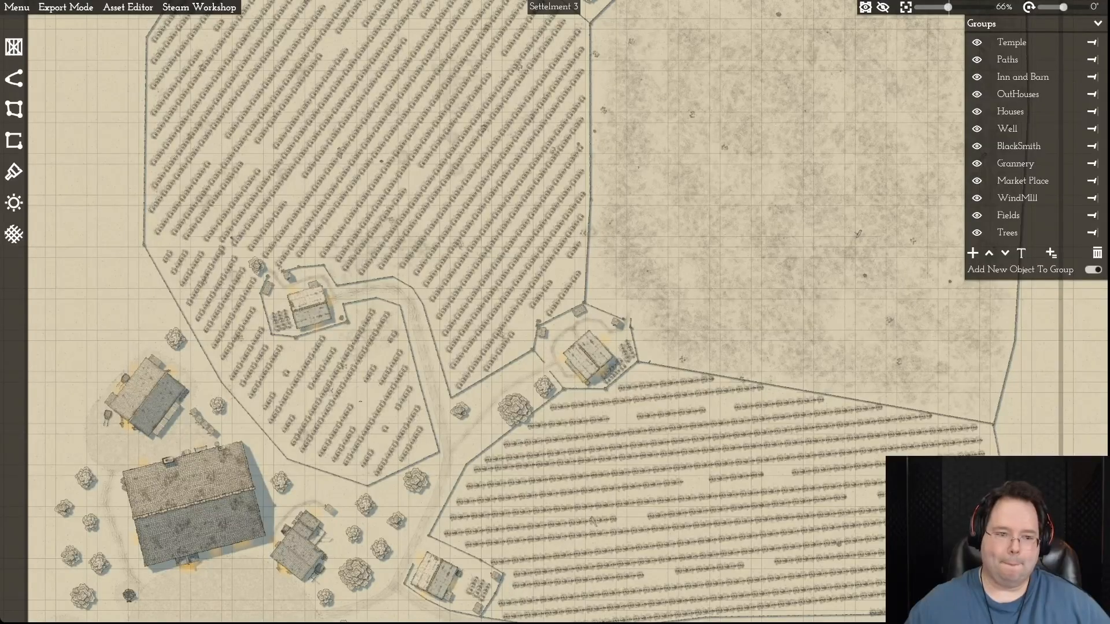
pyautogui.press('a')
pyautogui.press('w')
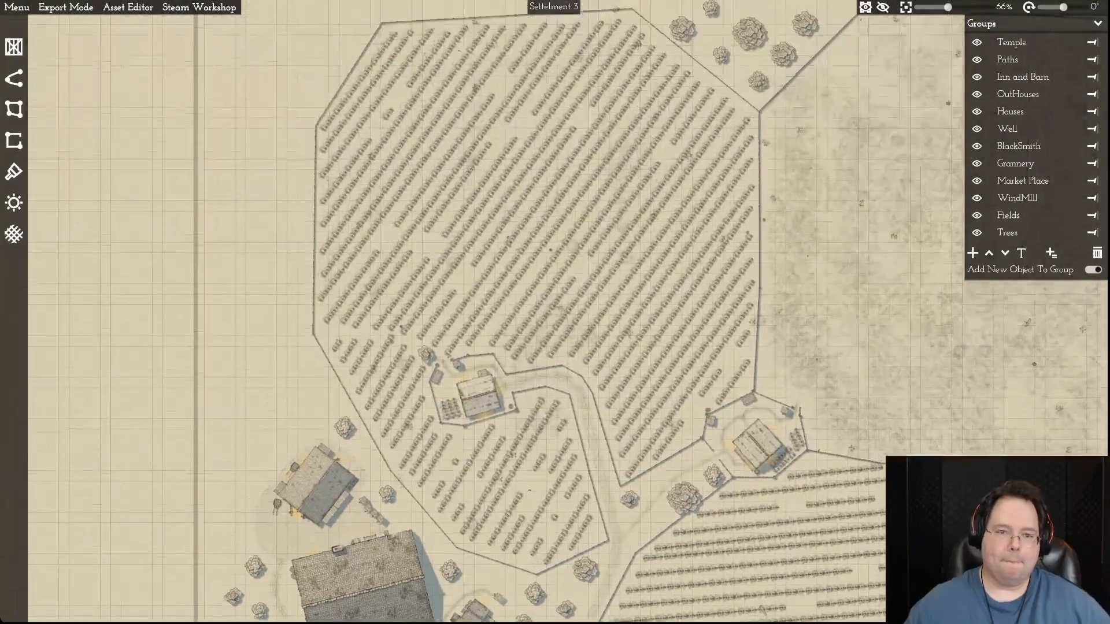
pyautogui.scroll(-4, 187, 375)
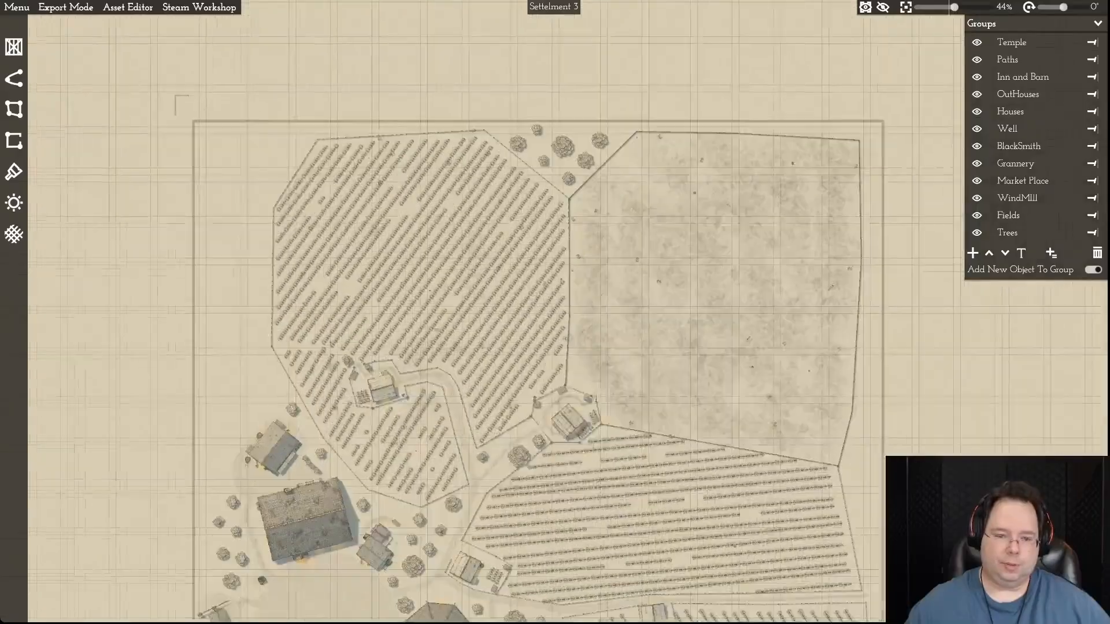
pyautogui.press('s')
pyautogui.press('d')
pyautogui.press('s')
pyautogui.press('s')
pyautogui.press('a')
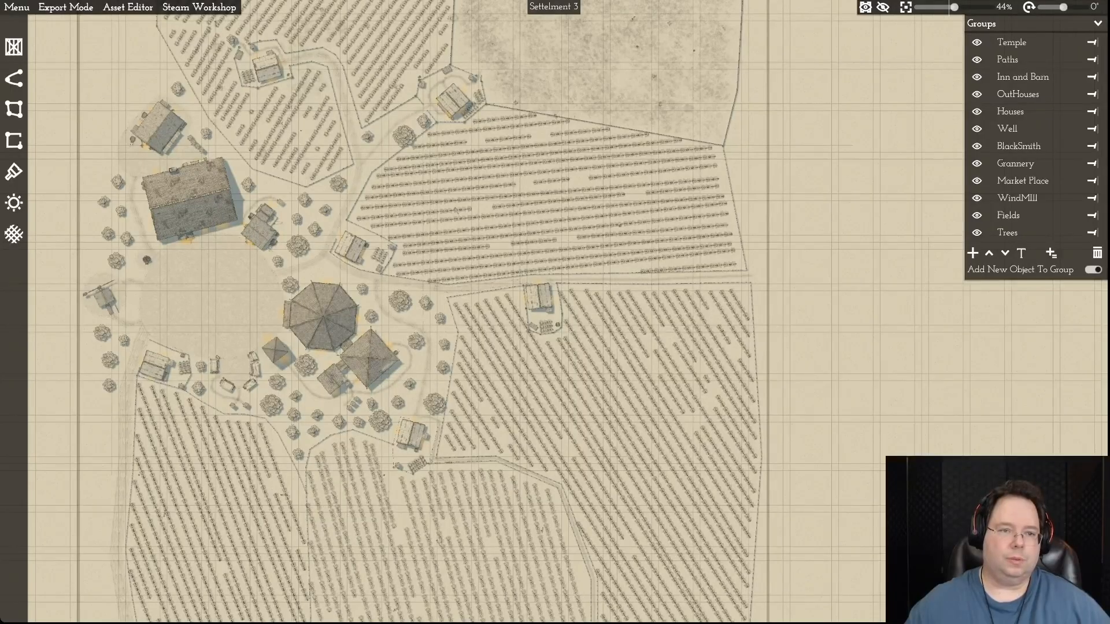
pyautogui.press('a')
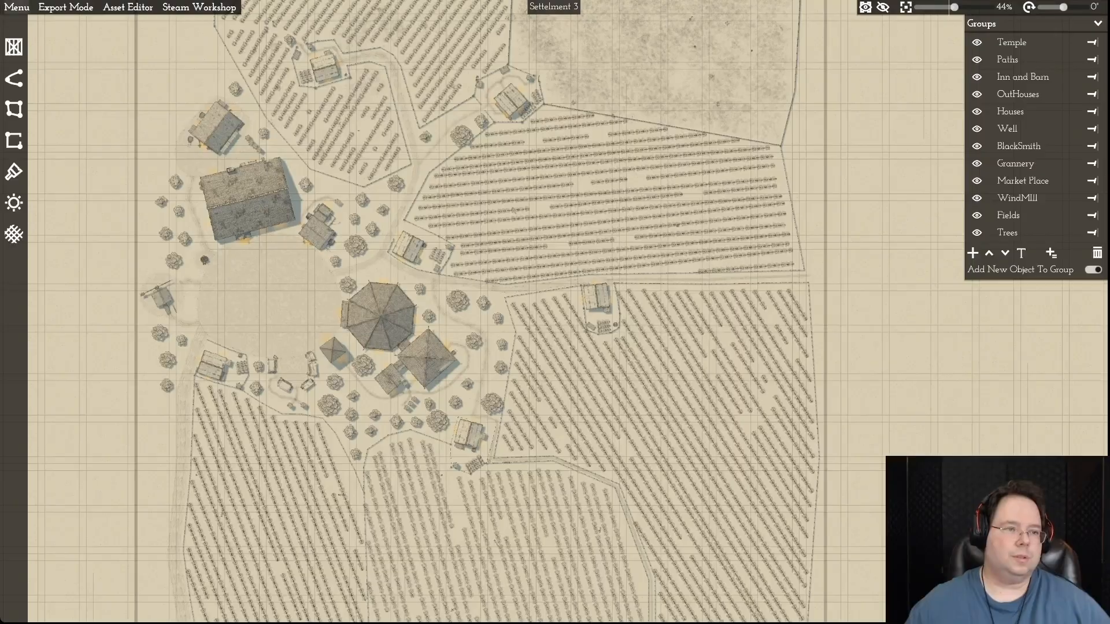
# - Reopen the recent map file Settellment 1 Episode 1.mommap and look it over from the lakeside wood to the southern trees
pyautogui.click(16, 7)
pyautogui.moveTo(40, 24)
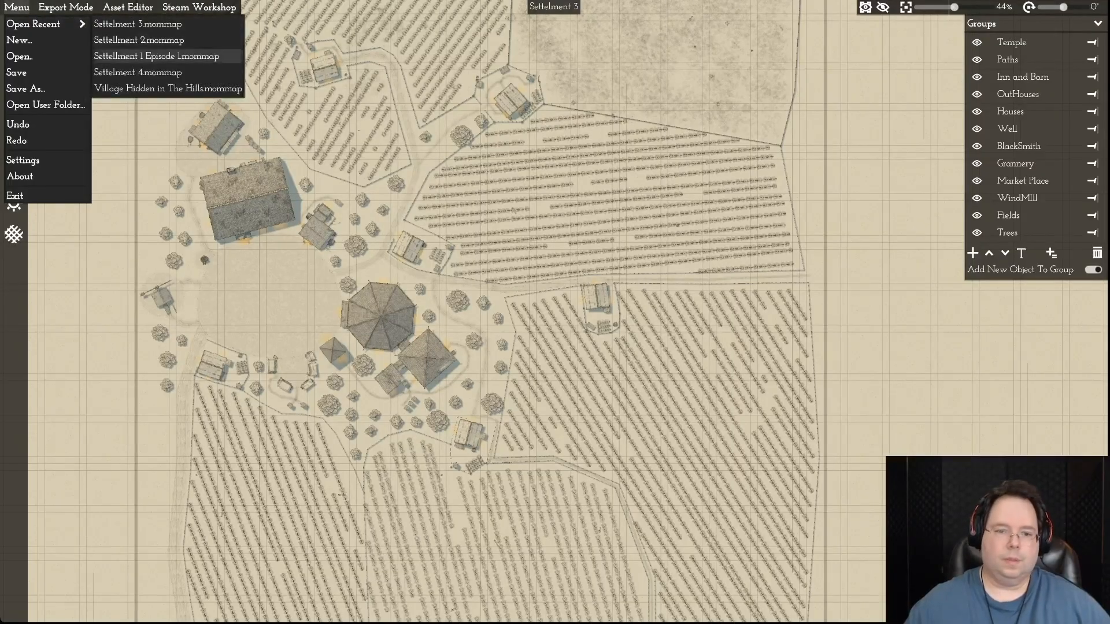
pyautogui.click(228, 56)
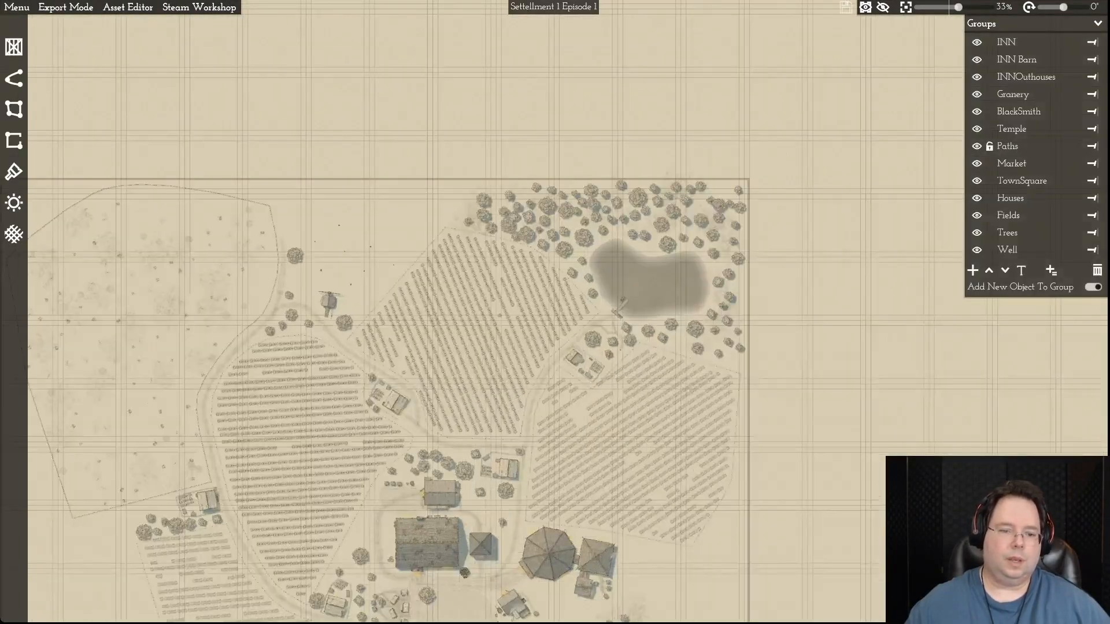
pyautogui.press('s')
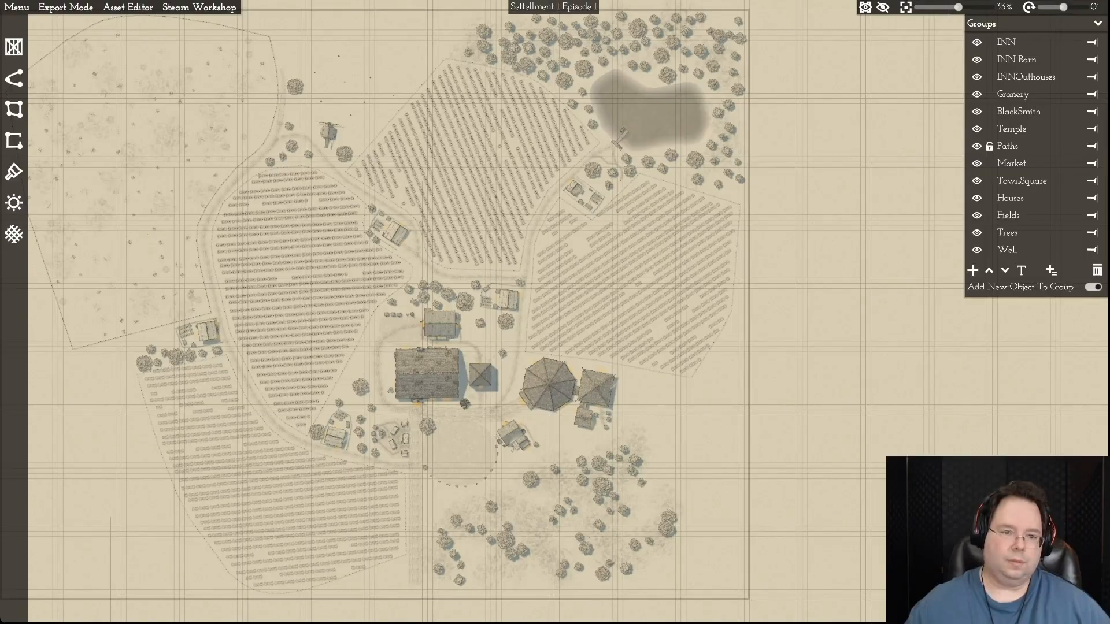
pyautogui.press('w')
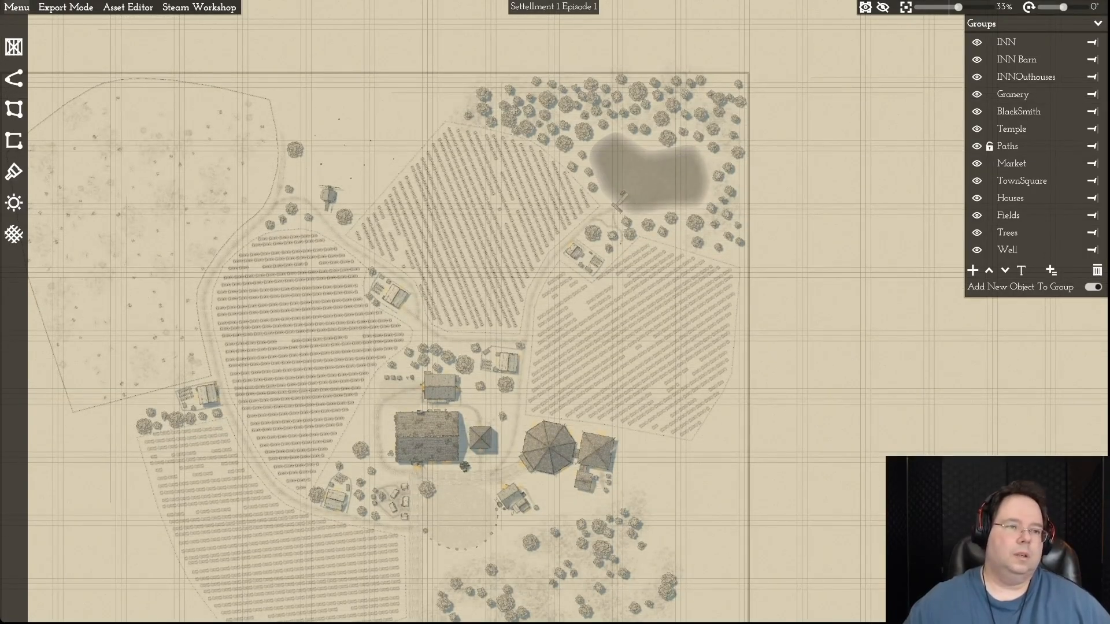
# - Open the recent map file Settellment 2.mommap again and view its overall layout
pyautogui.click(17, 7)
pyautogui.moveTo(46, 23)
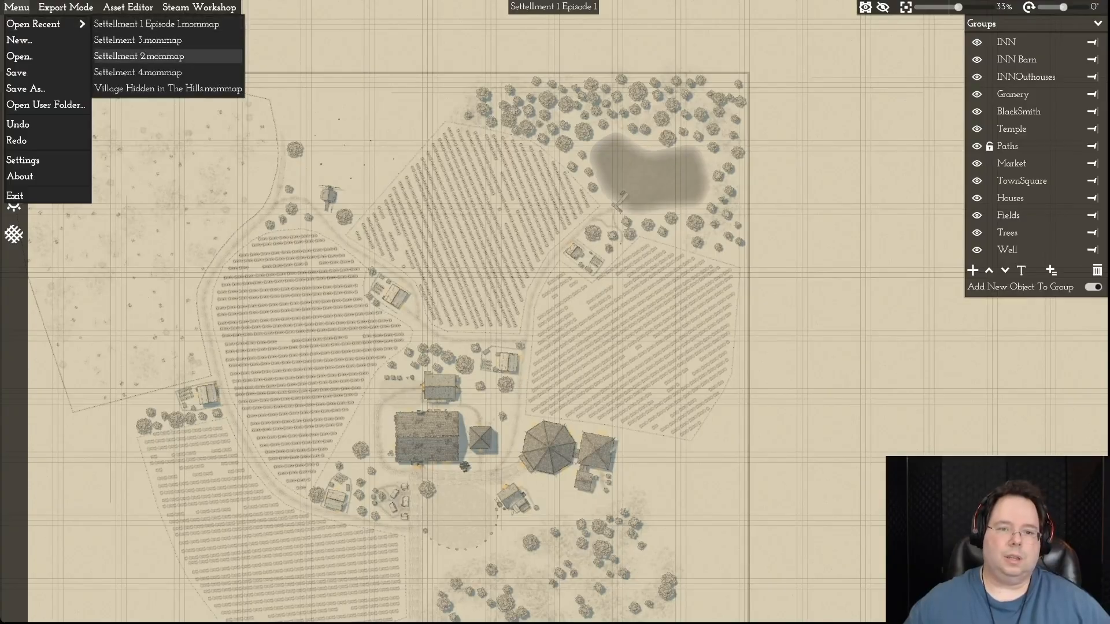
pyautogui.click(150, 56)
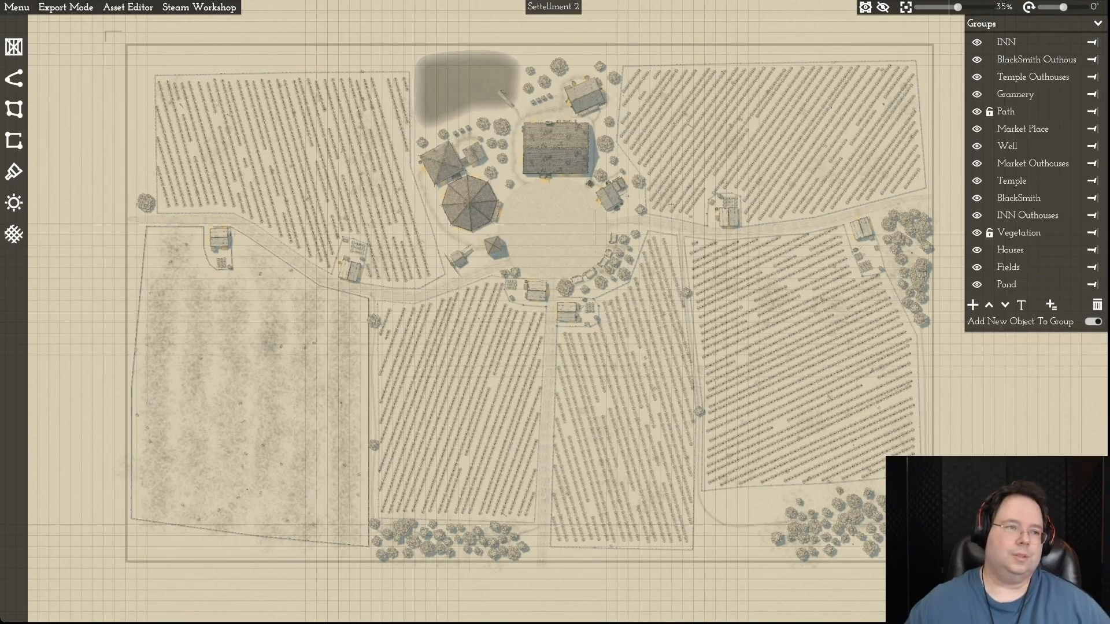
# - Switch back to the recent map file Settelment 3.mommap
pyautogui.click(17, 7)
pyautogui.moveTo(33, 23)
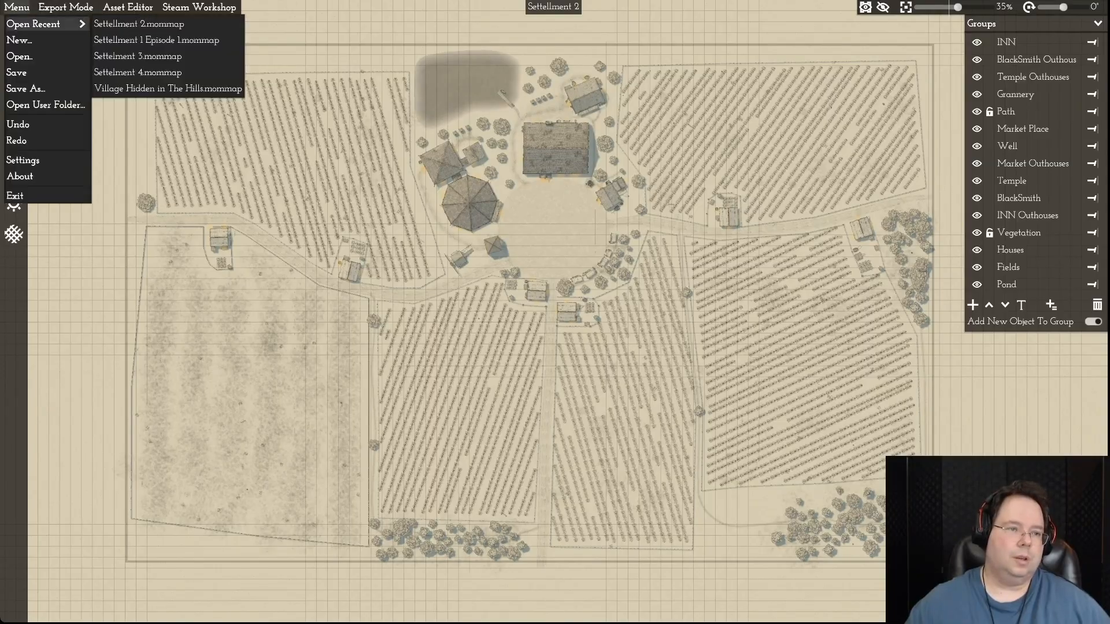
pyautogui.click(138, 56)
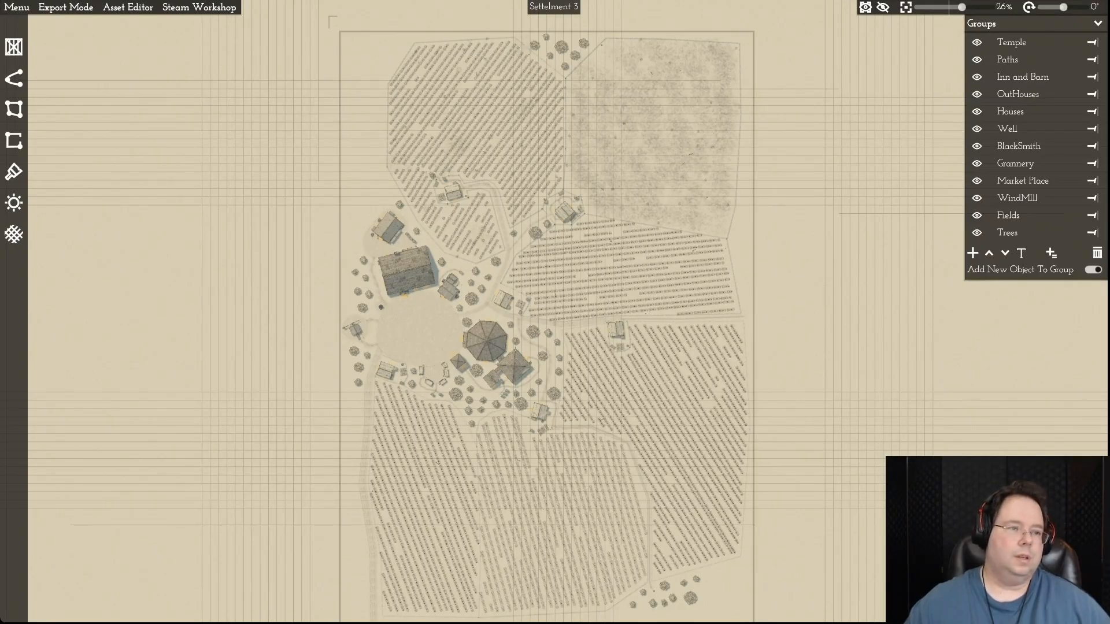
# - Open the recent map file Settelment 4.mommap and view its overall layout
pyautogui.click(16, 7)
pyautogui.moveTo(33, 24)
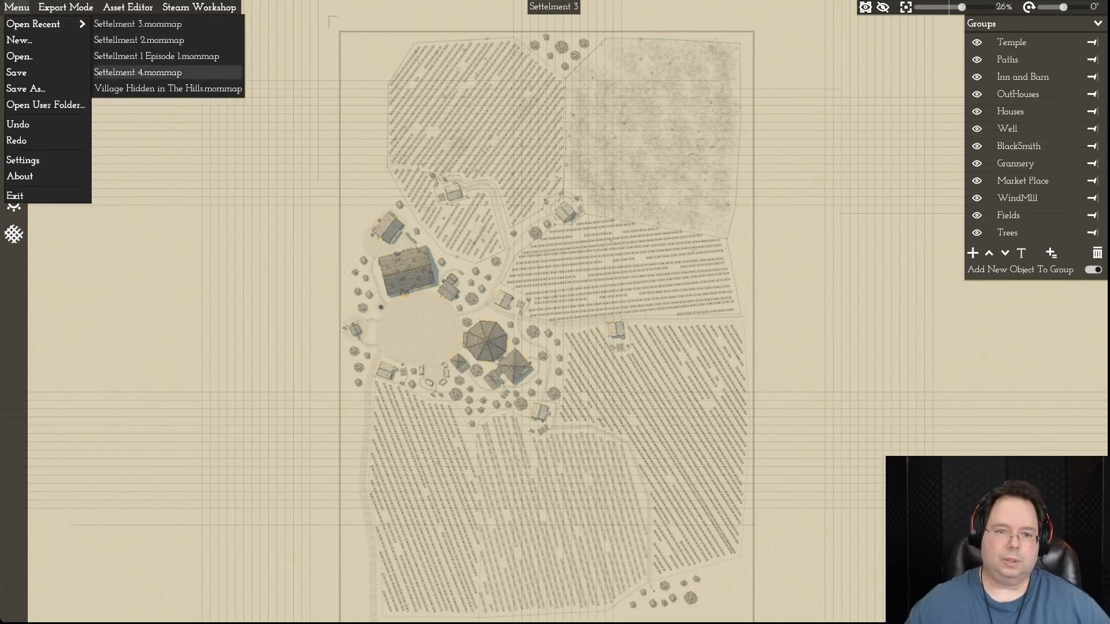
pyautogui.click(138, 72)
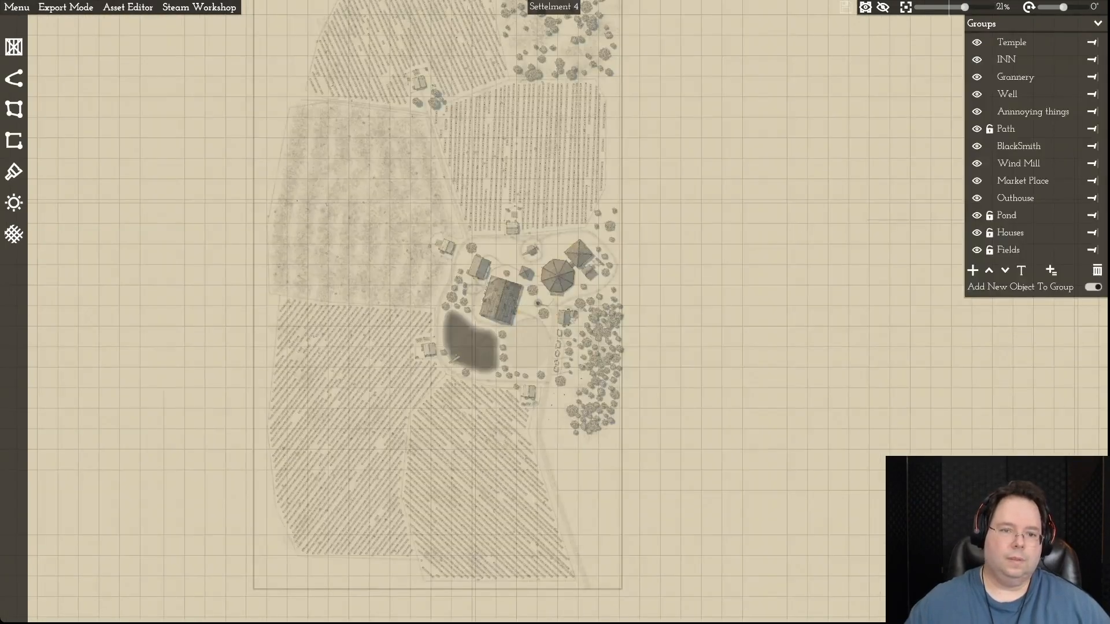
pyautogui.press('w')
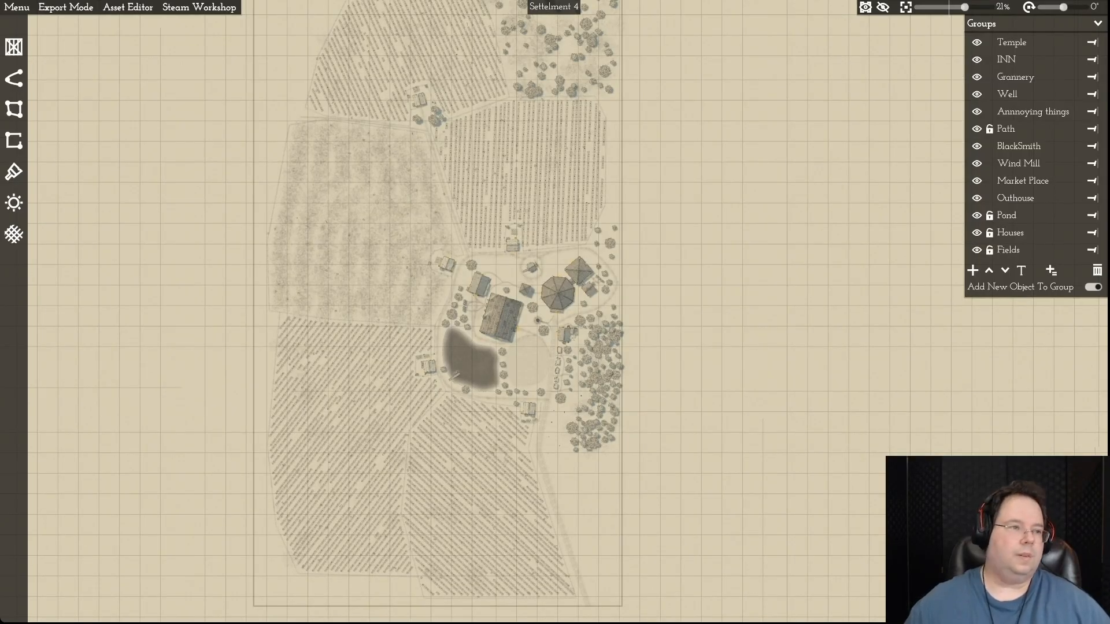
# - Return to the recent map file Settelment 3.mommap
pyautogui.click(16, 7)
pyautogui.moveTo(34, 23)
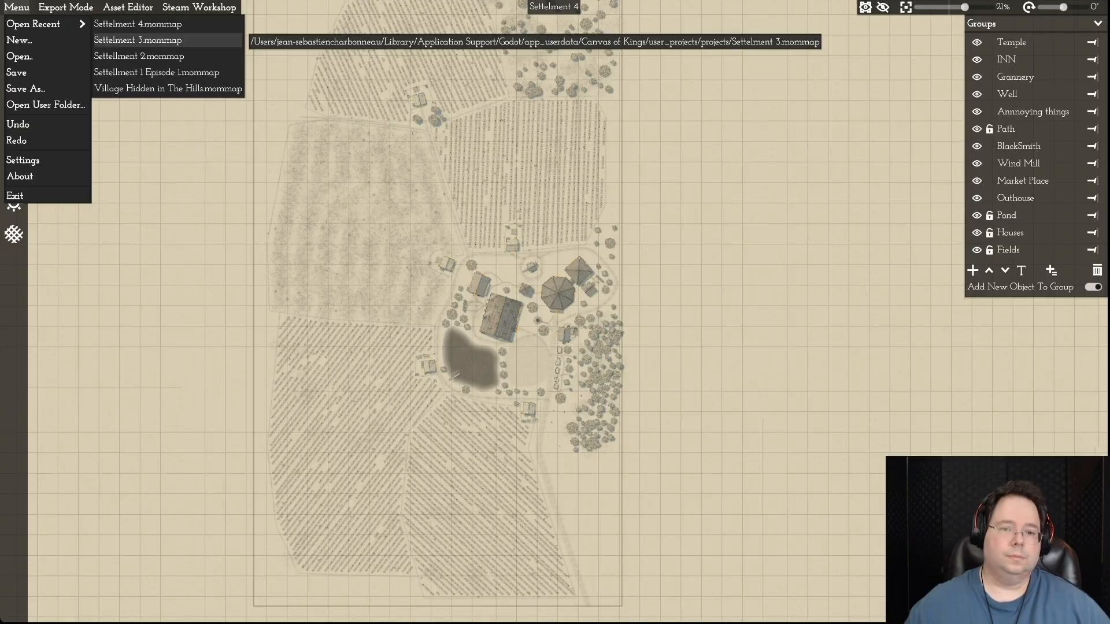
pyautogui.click(137, 39)
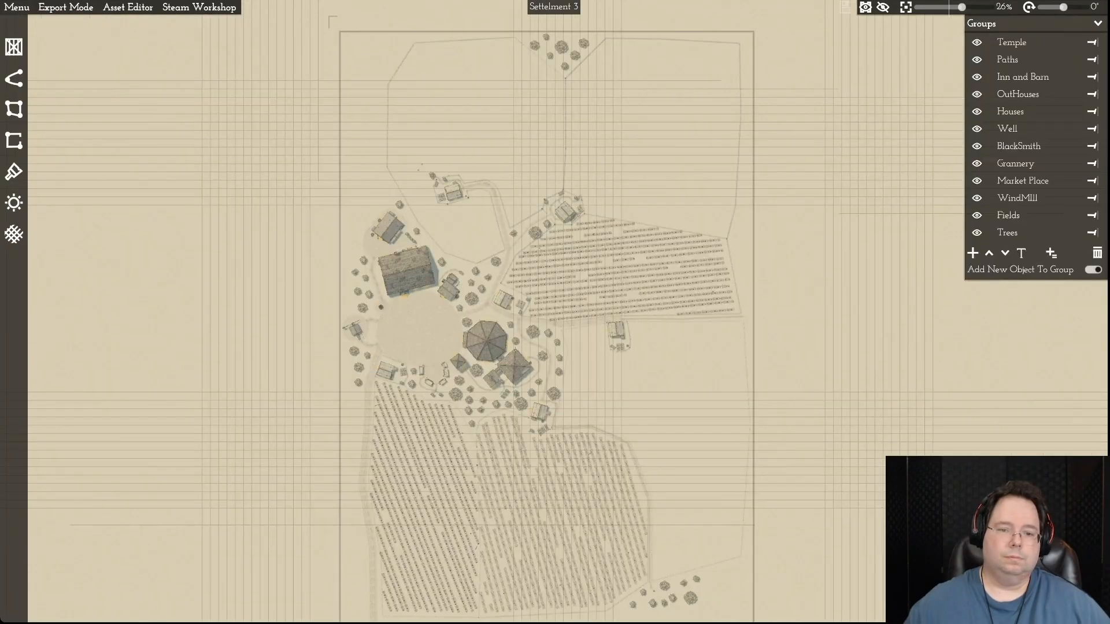
# - Examine the middle crop field, the temple area and the southern crop fields of Settlement 3 up close
pyautogui.press('d')
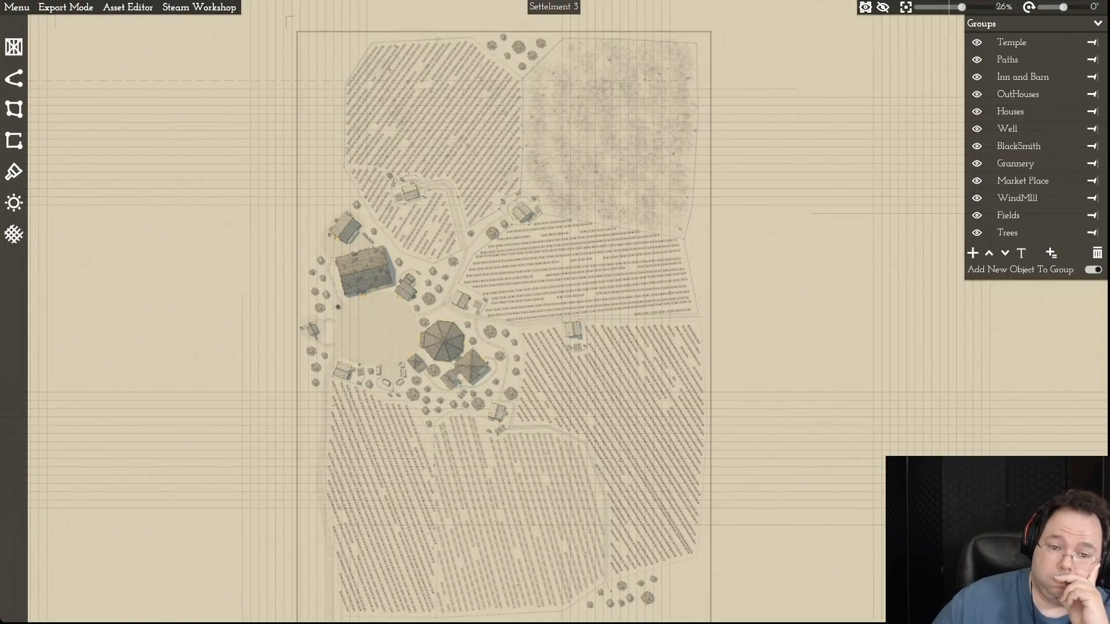
pyautogui.scroll(4, 526, 246)
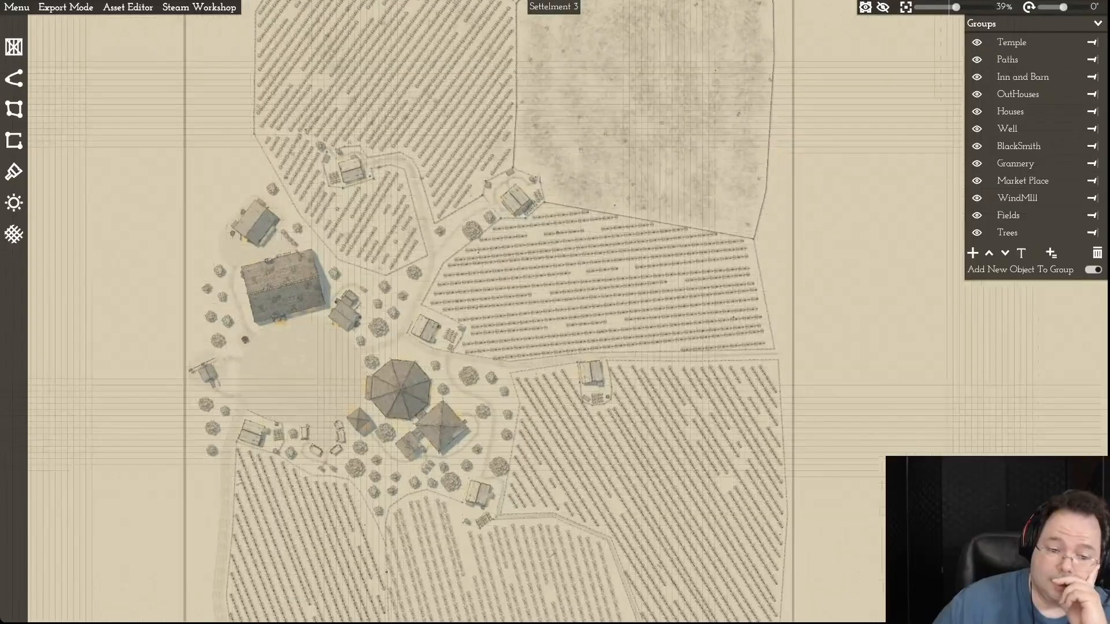
pyautogui.scroll(5, 534, 249)
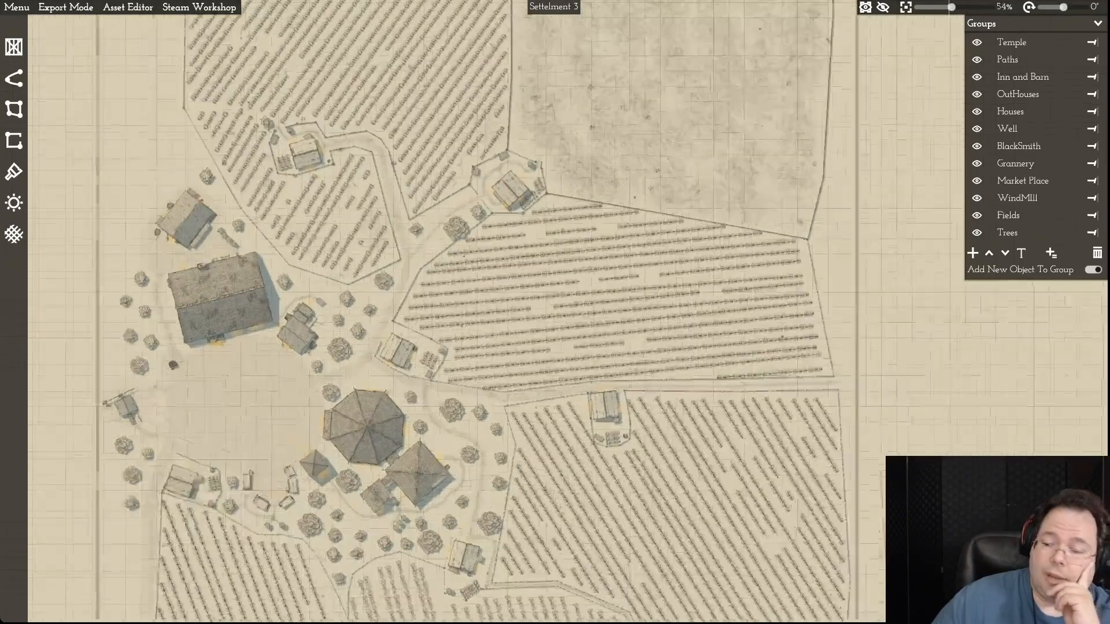
pyautogui.scroll(10, 537, 240)
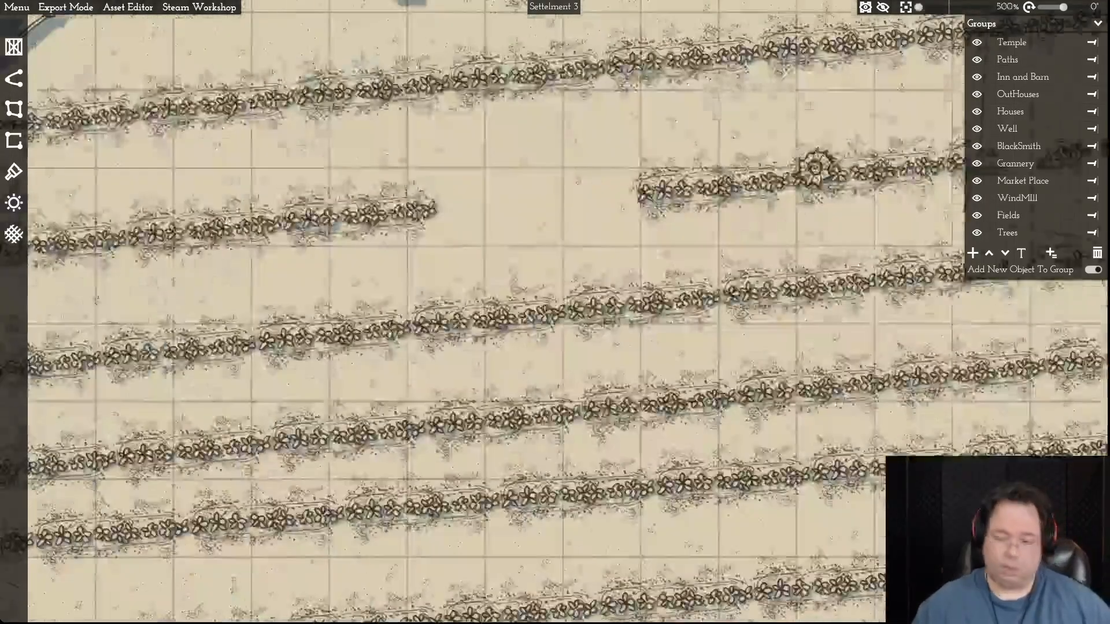
pyautogui.scroll(-7, 536, 240)
pyautogui.press('s')
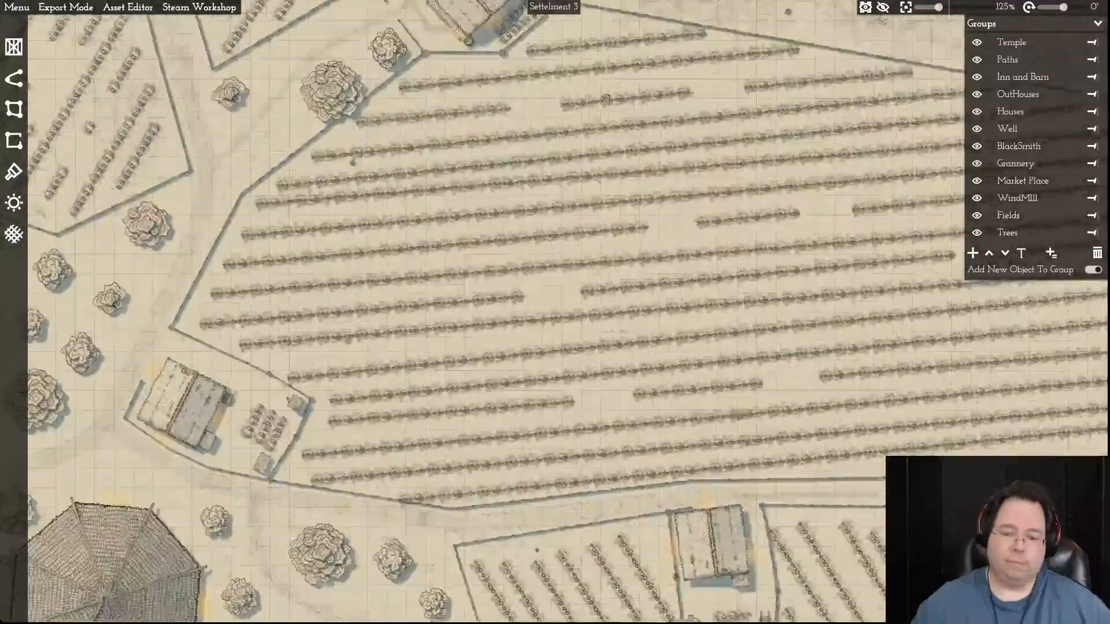
pyautogui.press('a')
pyautogui.press('s')
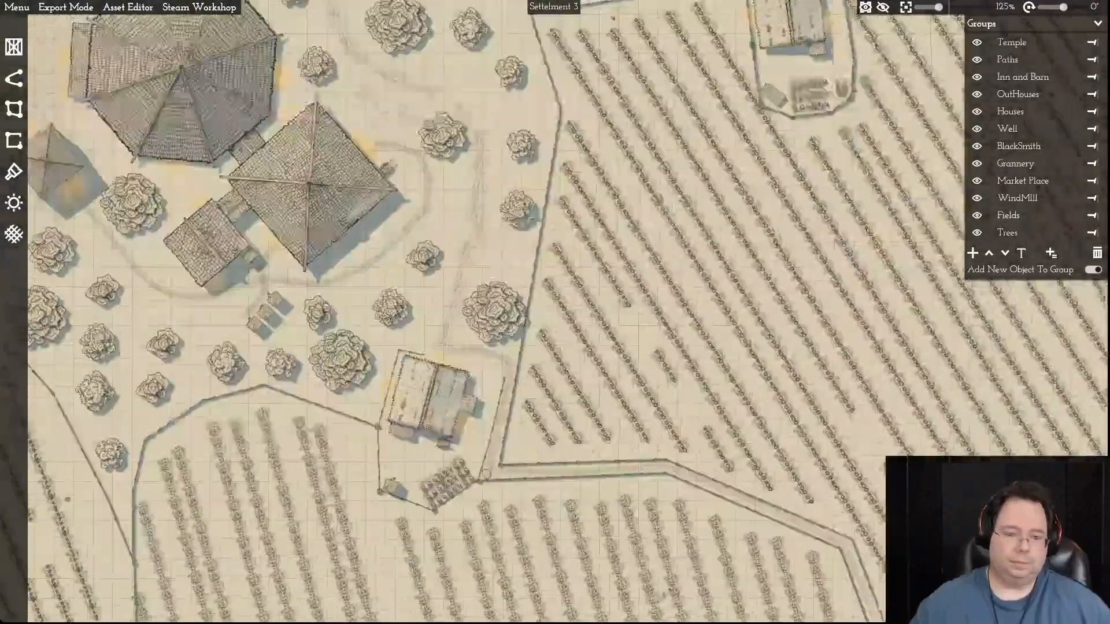
pyautogui.scroll(-5, 536, 240)
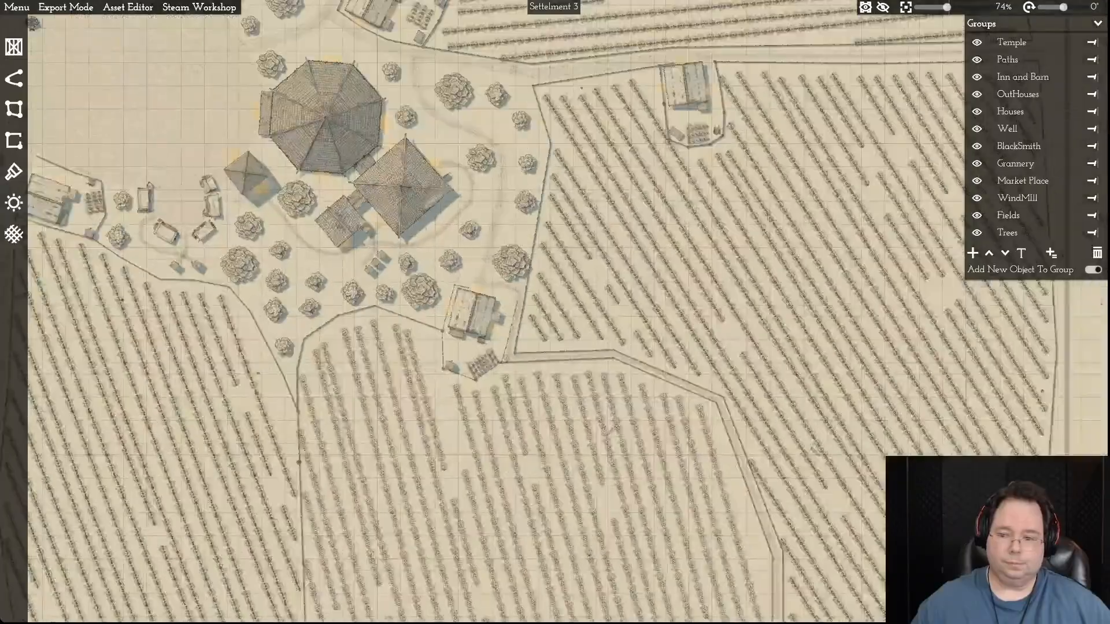
# - Inspect the eastern crop fields, the farmhouses along the path and the fallow field in the northeast
pyautogui.scroll(3, 536, 240)
pyautogui.press('w')
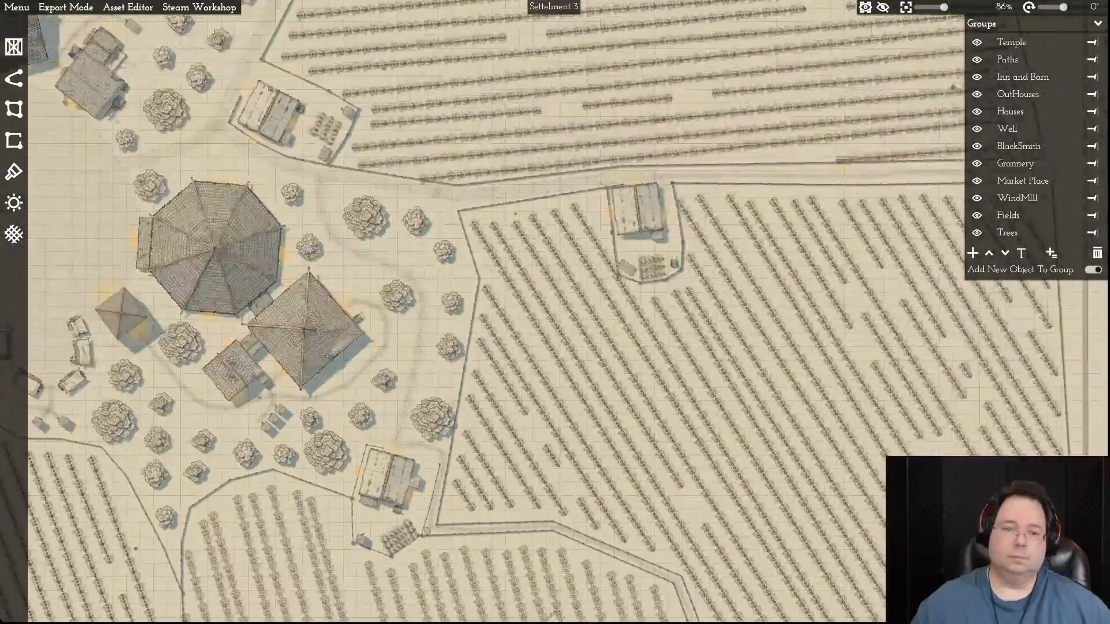
pyautogui.press('w')
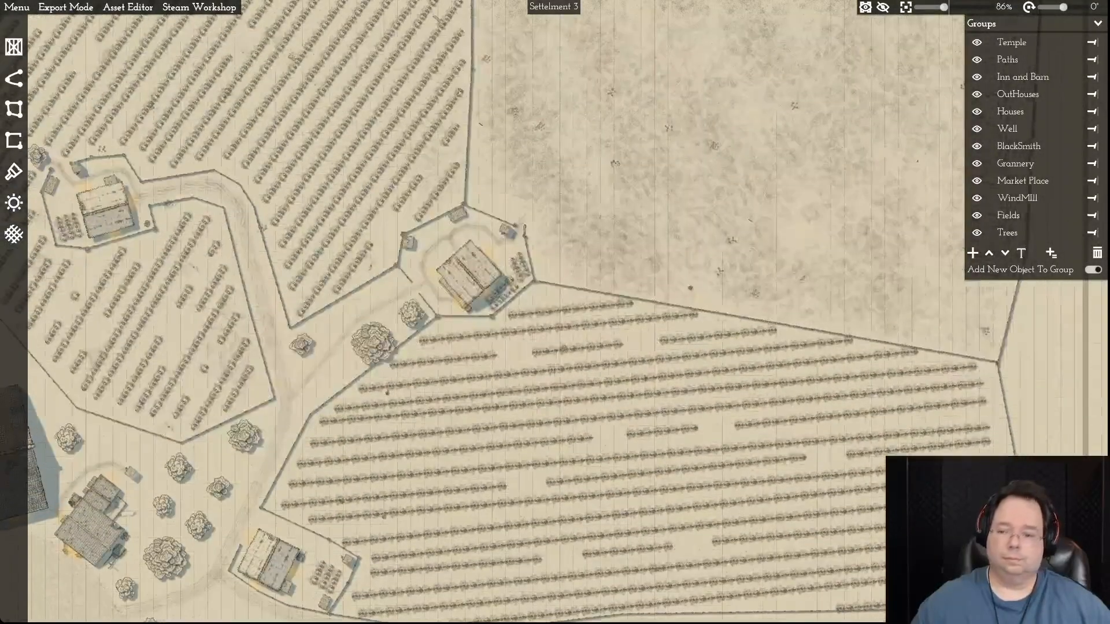
pyautogui.press('d')
pyautogui.press('w')
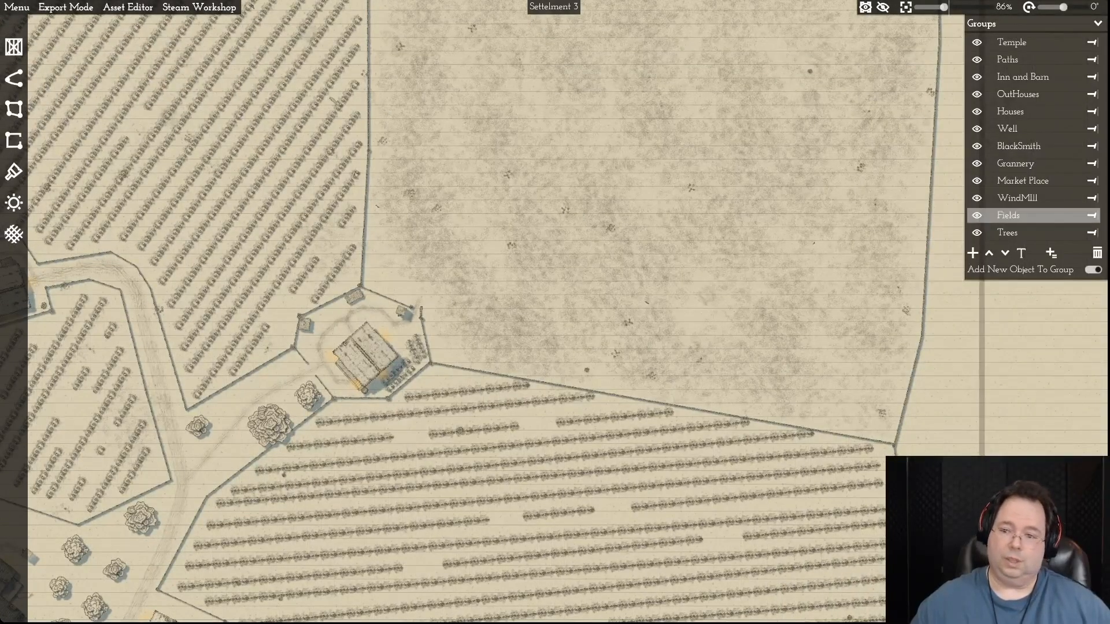
pyautogui.press('w')
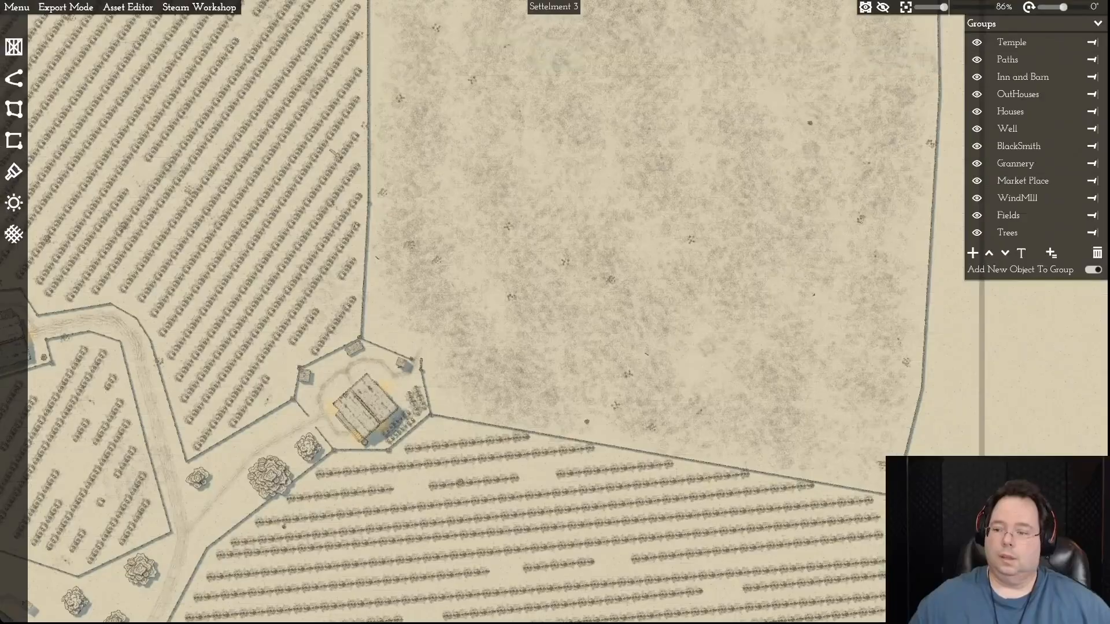
pyautogui.scroll(4, 743, 427)
pyautogui.scroll(-6, 743, 426)
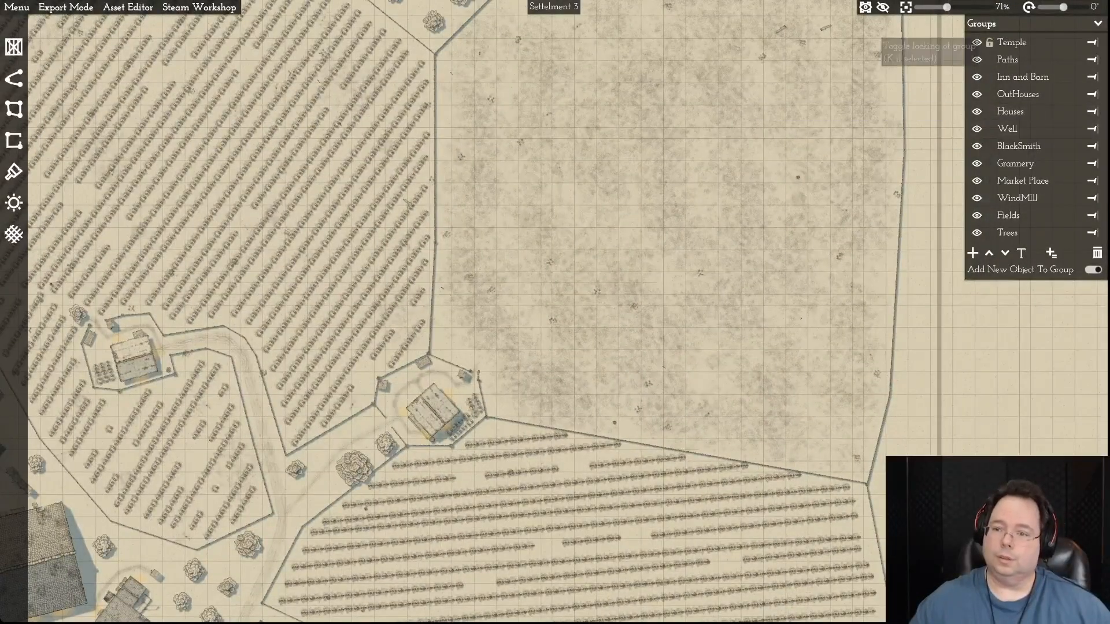
pyautogui.press('d')
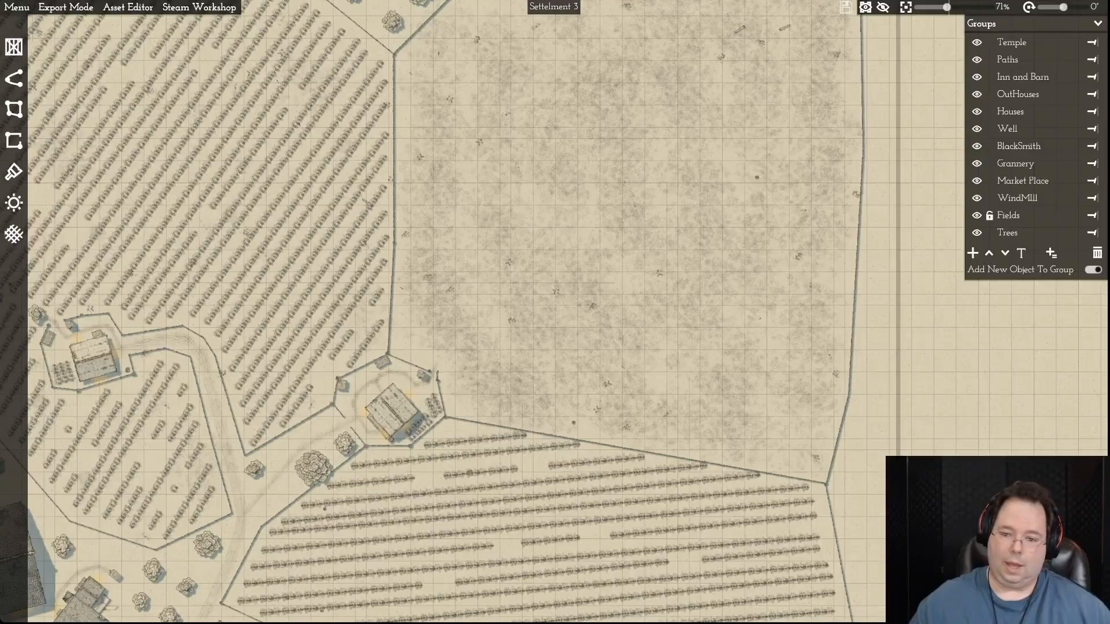
# - Select the fallow northeastern plot from the Fields group and pull its two southern corners north, away from the crop field below
pyautogui.click(1092, 215)
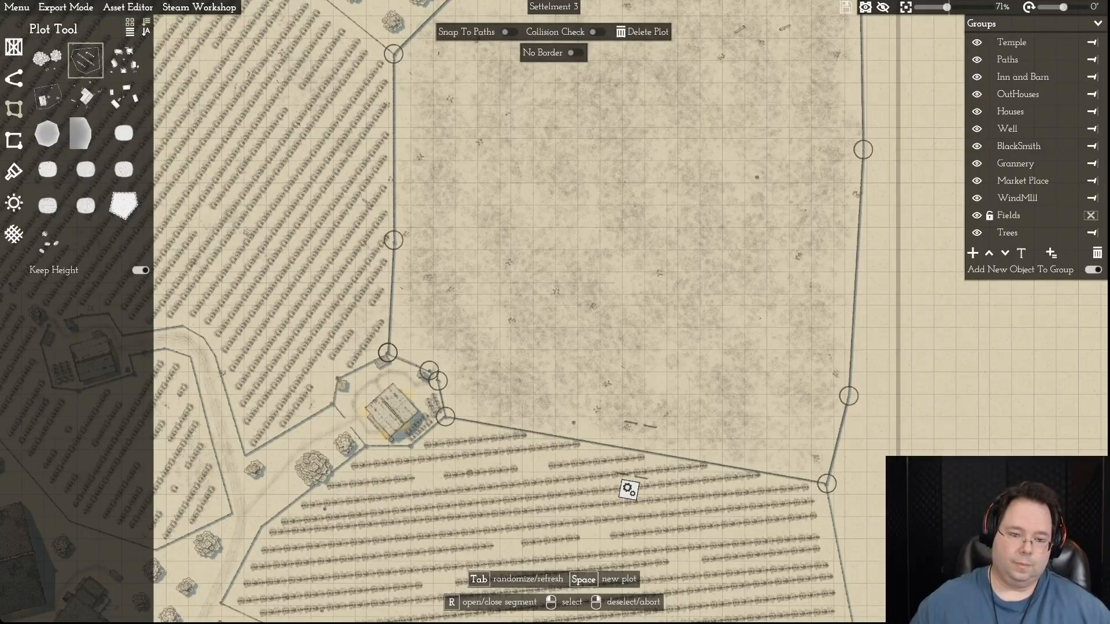
pyautogui.moveTo(445, 416); pyautogui.dragTo(455, 382)
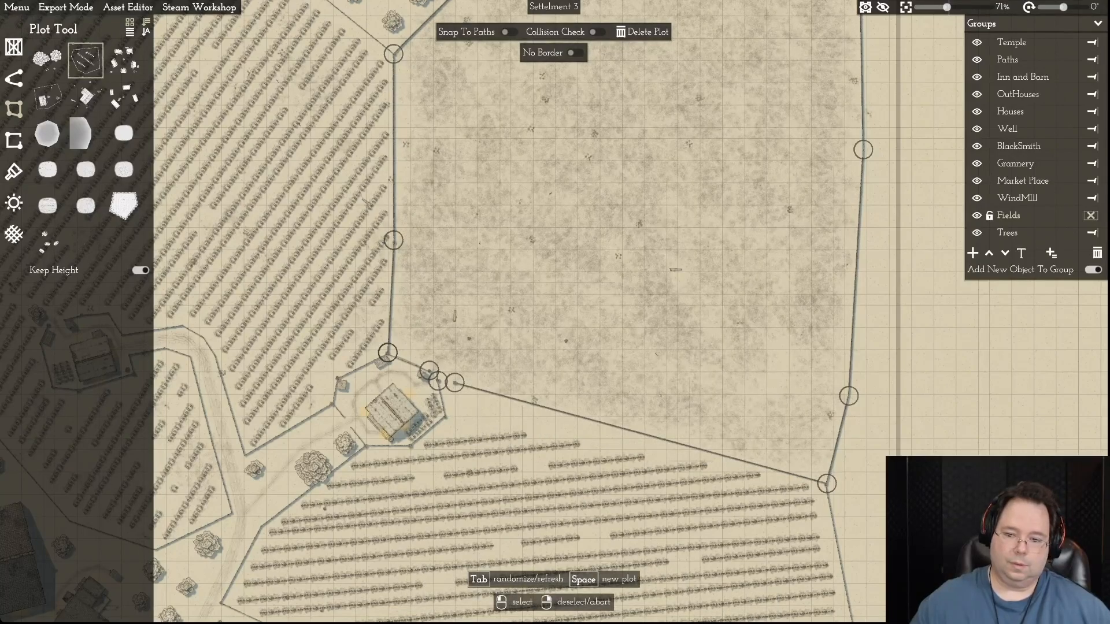
pyautogui.moveTo(827, 483); pyautogui.dragTo(784, 395)
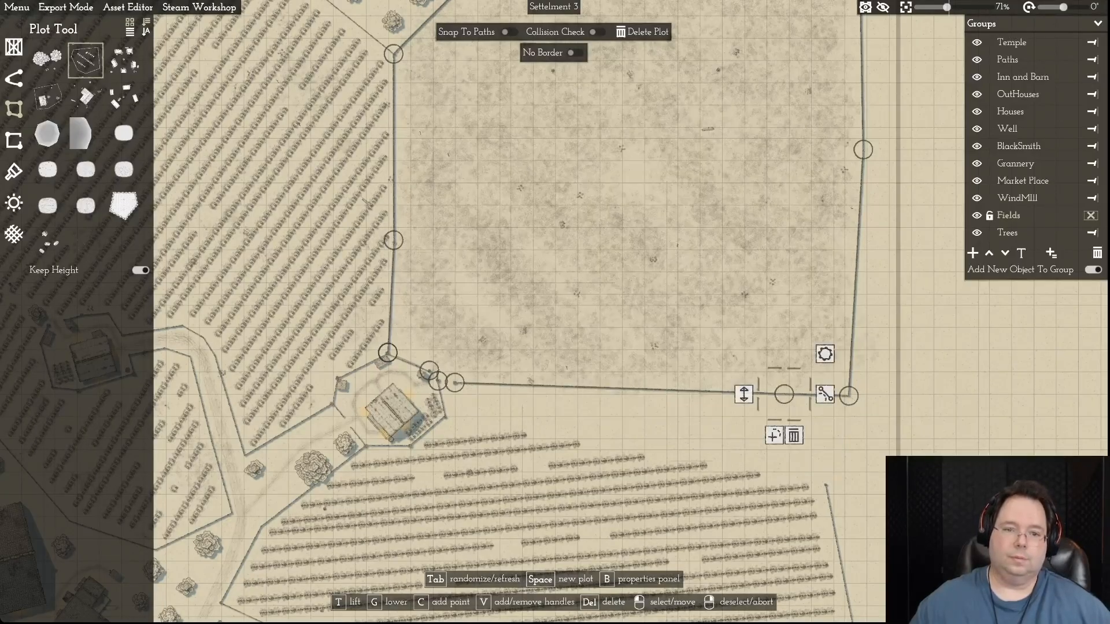
# - Pull the fallow field's border points beside the farmhouse away from the house fence and delete the point nearest the fence
pyautogui.scroll(5, 503, 257)
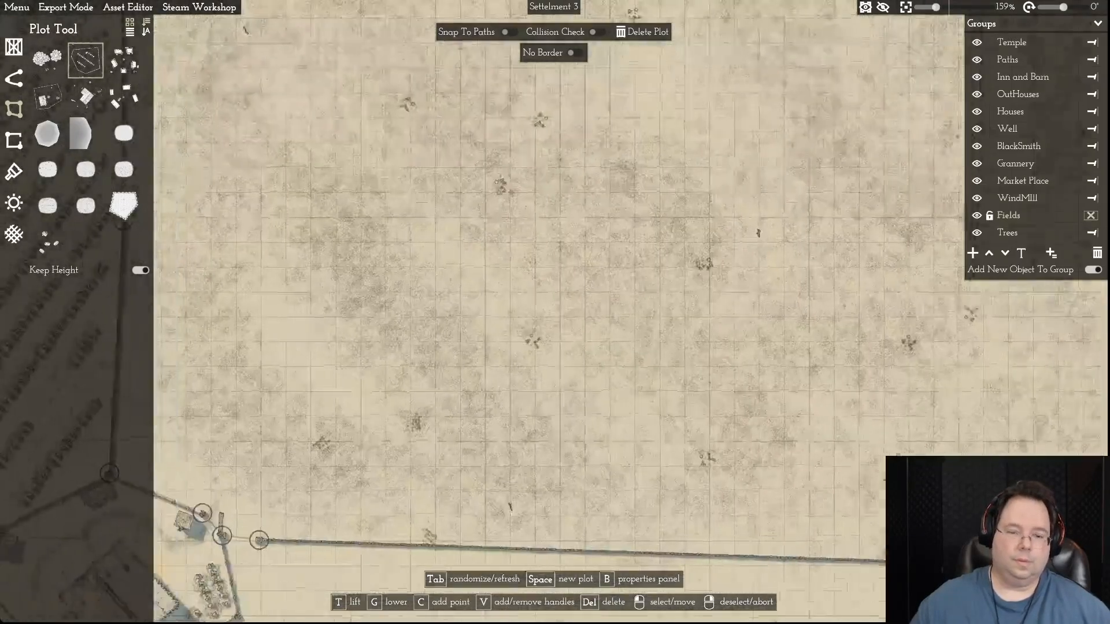
pyautogui.press('a')
pyautogui.press('s')
pyautogui.scroll(4, 556, 380)
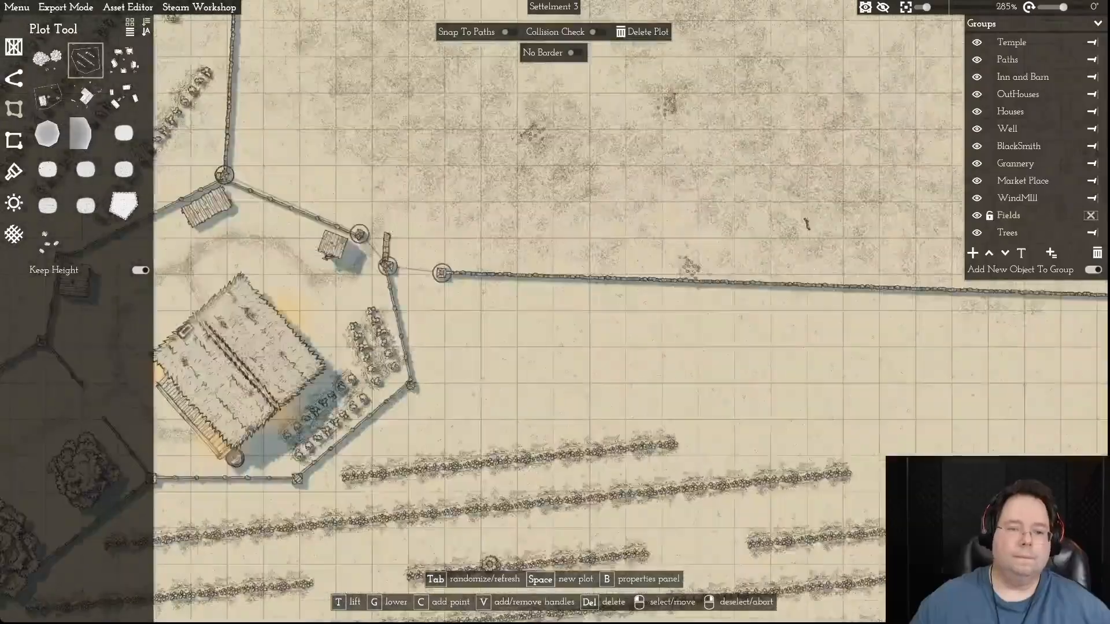
pyautogui.press('a')
pyautogui.press('w')
pyautogui.moveTo(524, 314); pyautogui.dragTo(568, 388)
pyautogui.scroll(1, 568, 387)
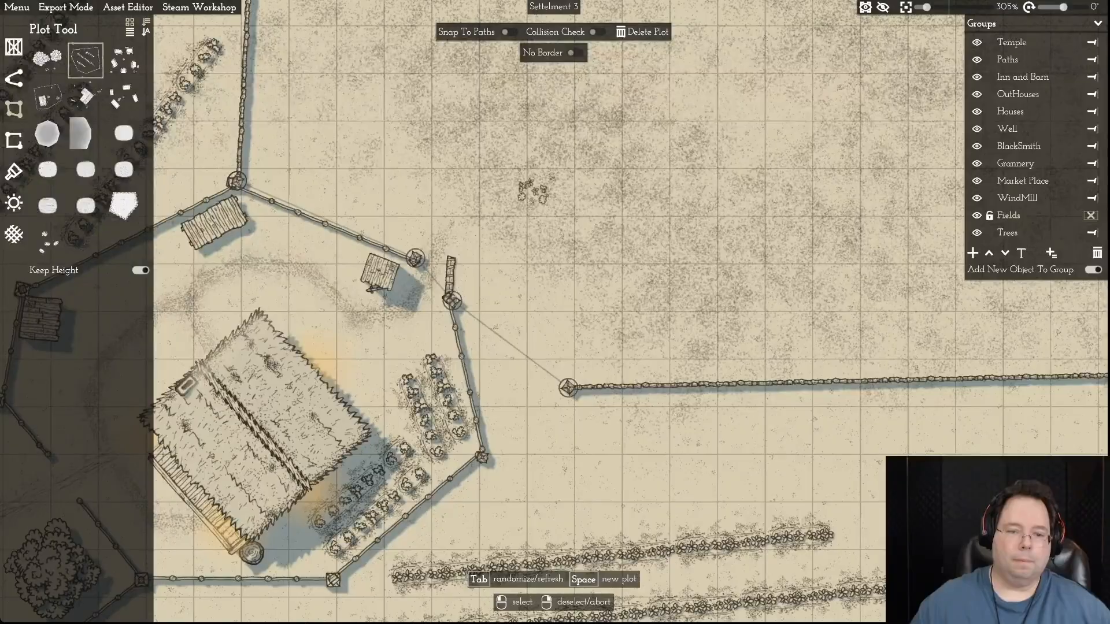
pyautogui.moveTo(452, 300); pyautogui.dragTo(491, 340)
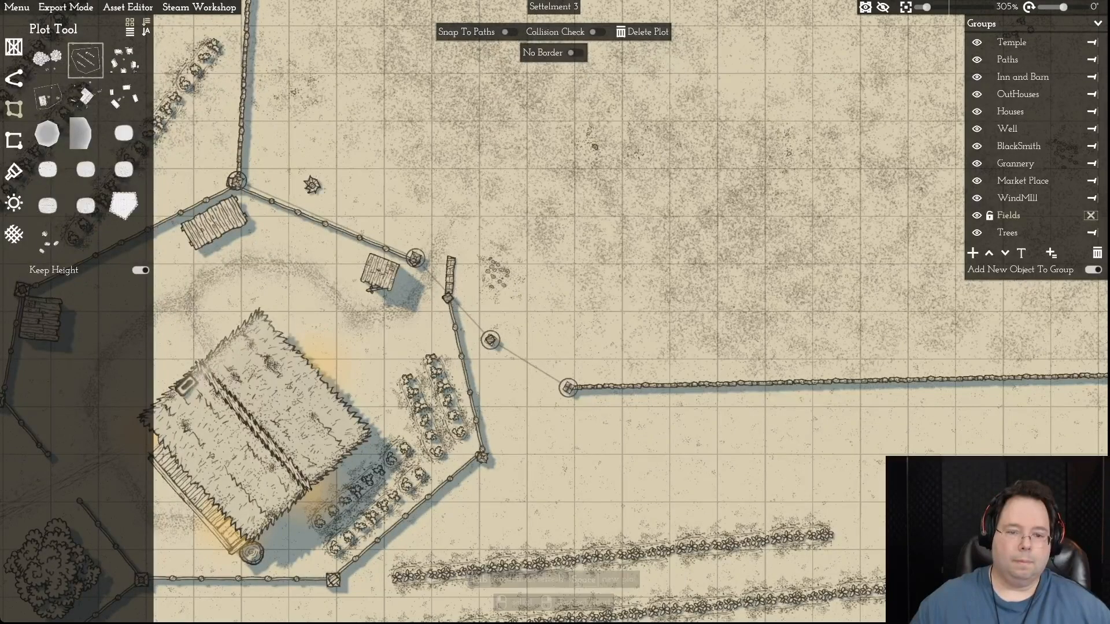
pyautogui.click(490, 339)
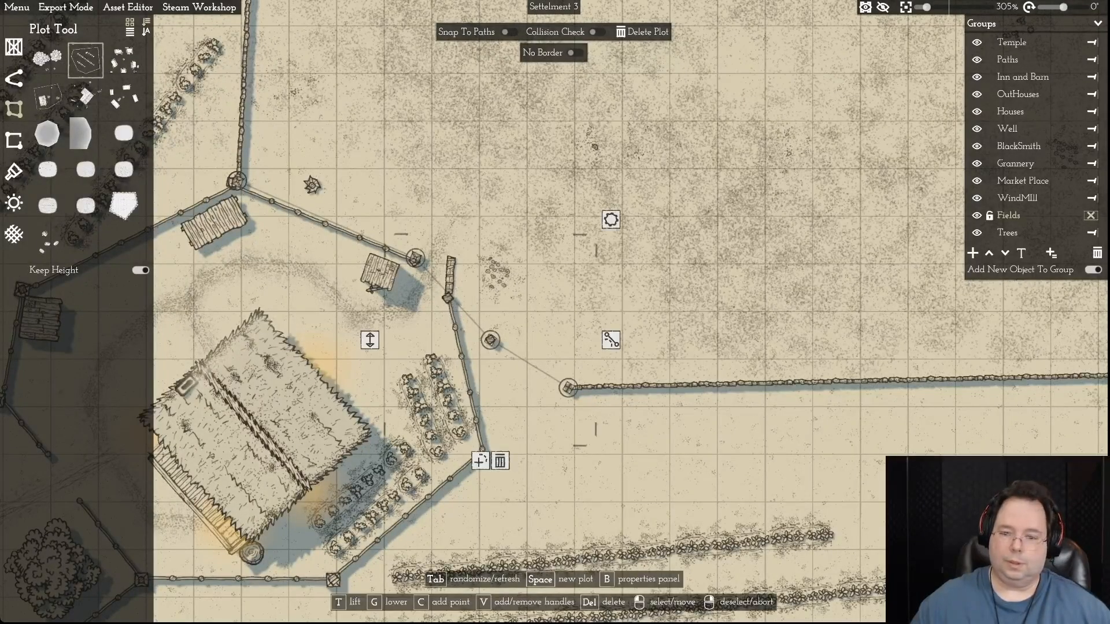
pyautogui.click(501, 461)
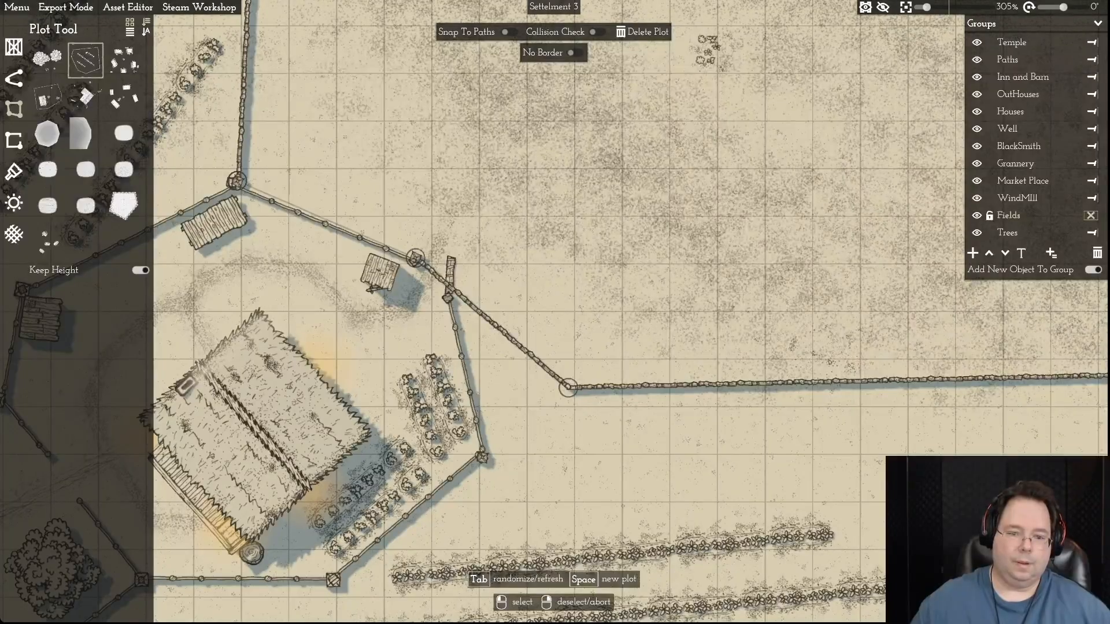
# - Open the fallow field's border segment beside the farmhouse and move its corner onto the adjacent corner of the house fence
pyautogui.click(492, 322)
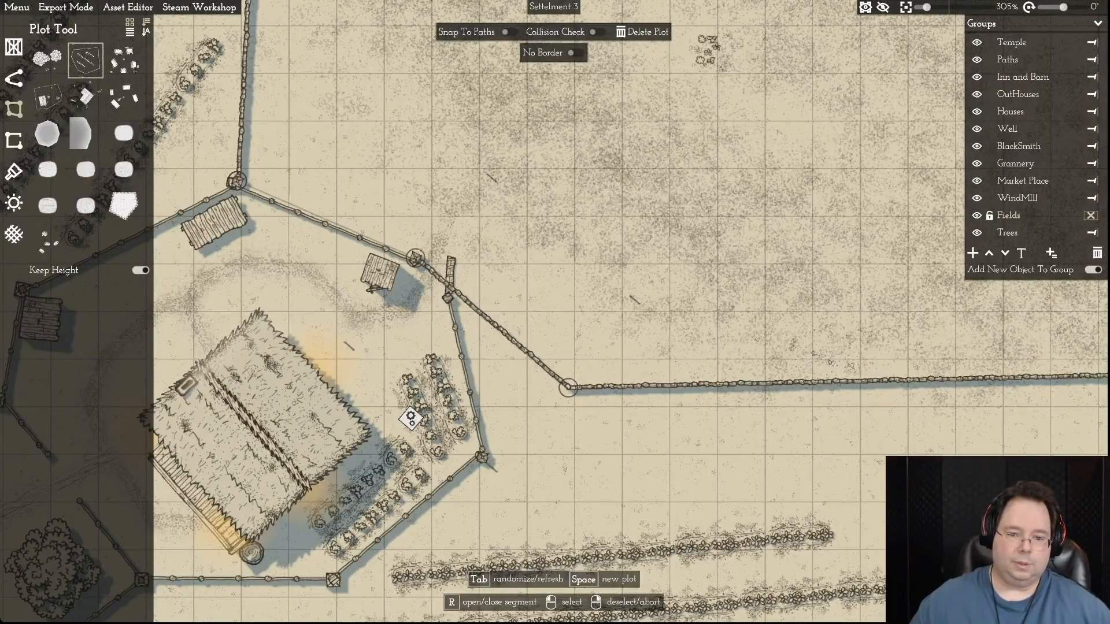
pyautogui.press('r')
pyautogui.moveTo(568, 387); pyautogui.dragTo(447, 297)
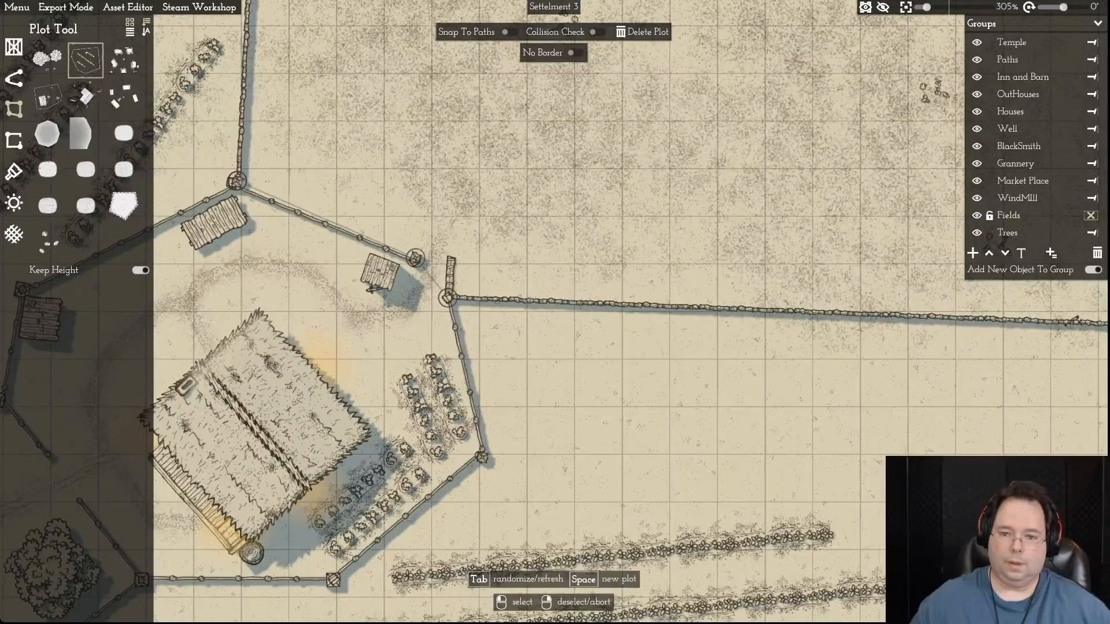
# - Move the fallow field's southeastern border points north so that corner is cut off by a diagonal edge
pyautogui.scroll(-10, 348, 353)
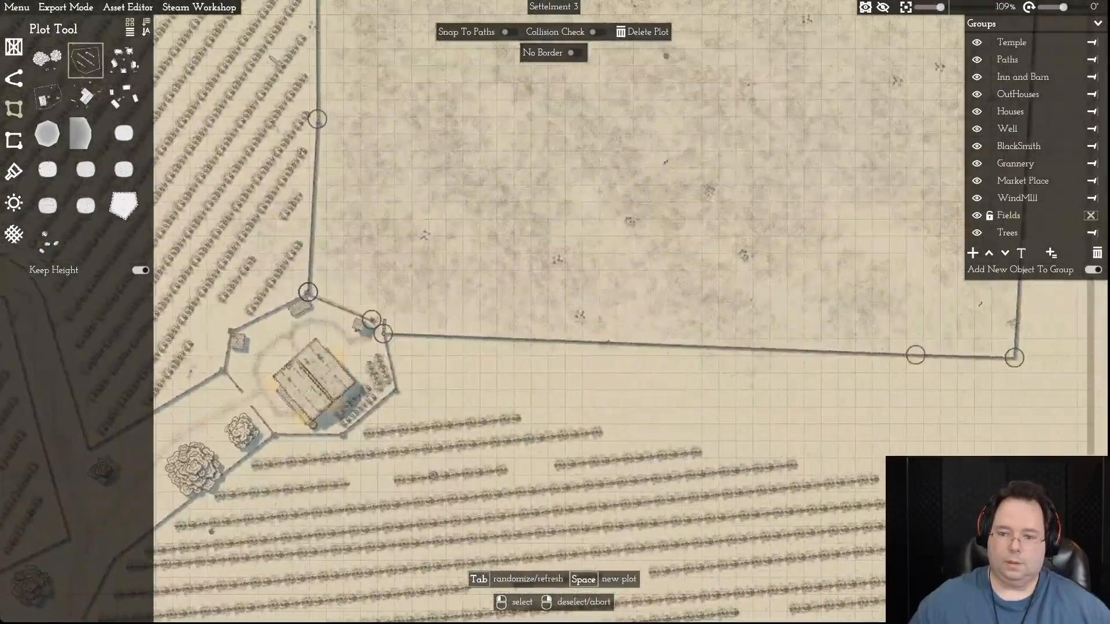
pyautogui.press('d')
pyautogui.press('w')
pyautogui.moveTo(870, 421); pyautogui.dragTo(883, 329)
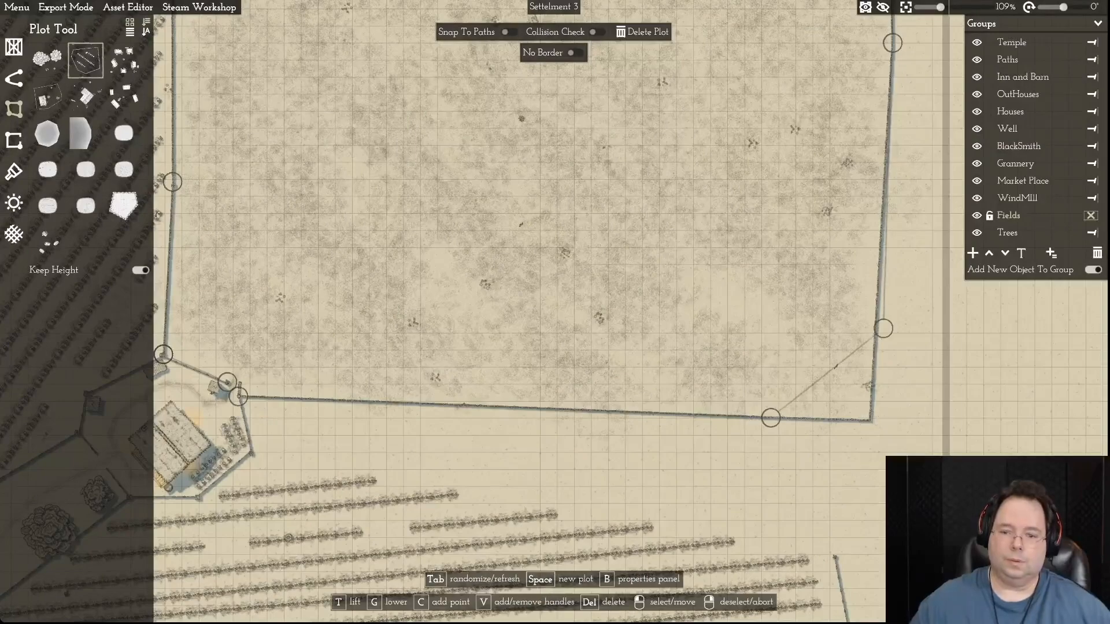
pyautogui.moveTo(770, 418); pyautogui.dragTo(771, 332)
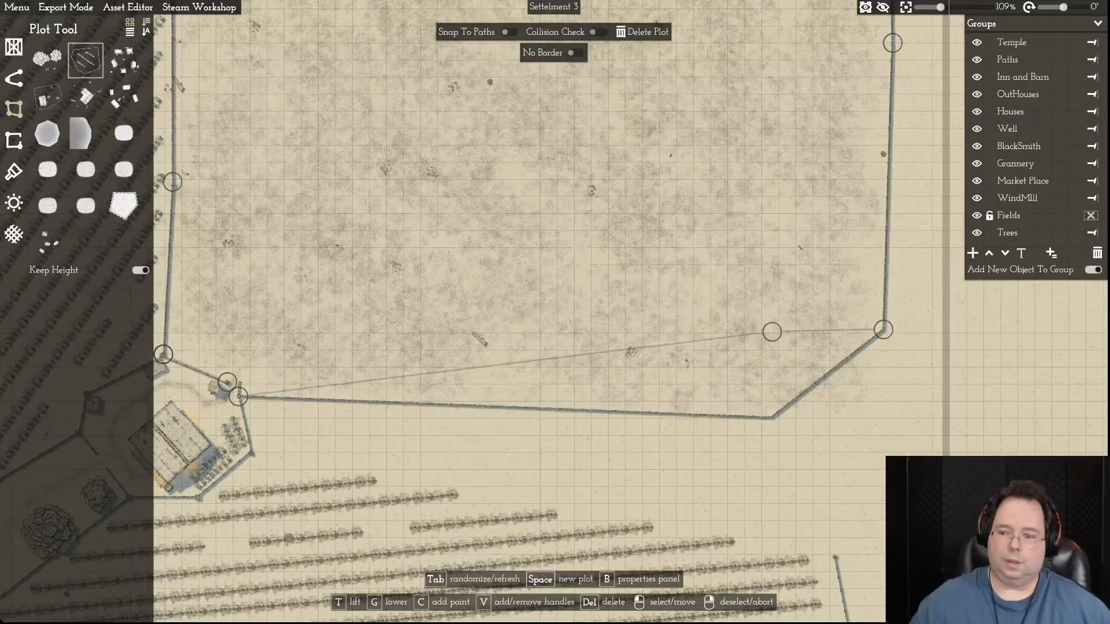
pyautogui.moveTo(883, 328); pyautogui.dragTo(888, 220)
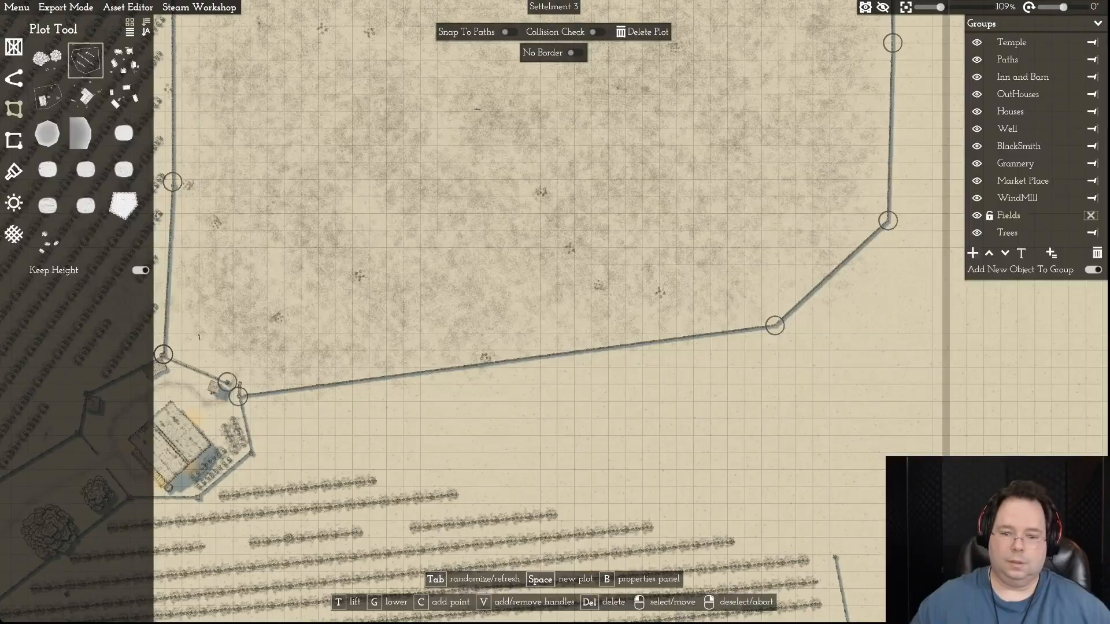
# - Select the crop field south of the fallow field and move its northeastern corner up to the fallow field's border corner
pyautogui.press('a')
pyautogui.press('s')
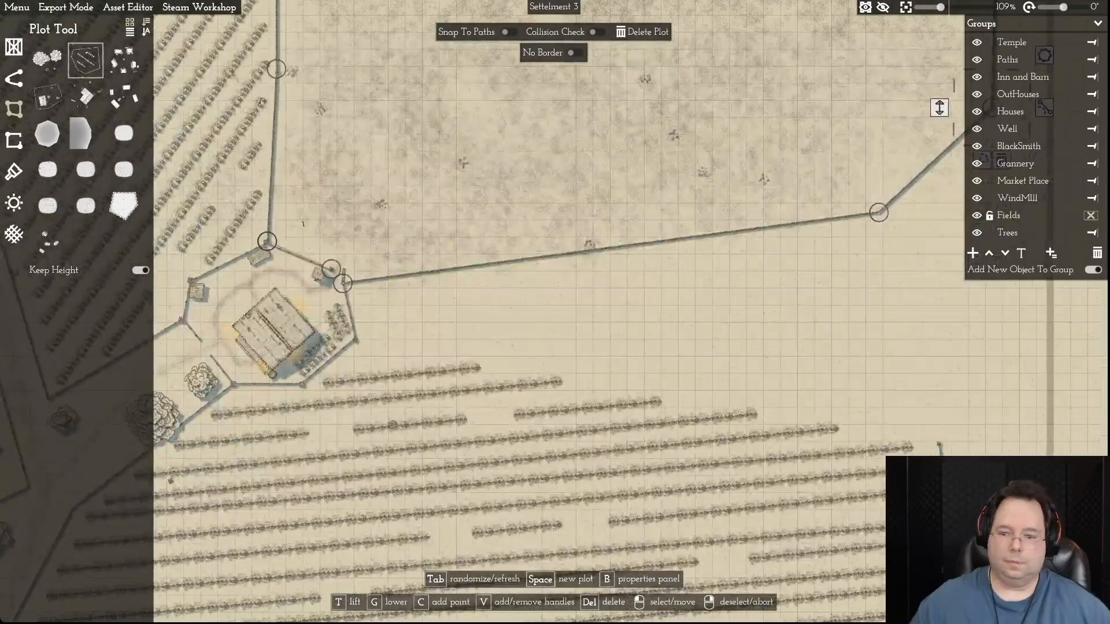
pyautogui.click(939, 444)
pyautogui.moveTo(938, 444); pyautogui.dragTo(877, 215)
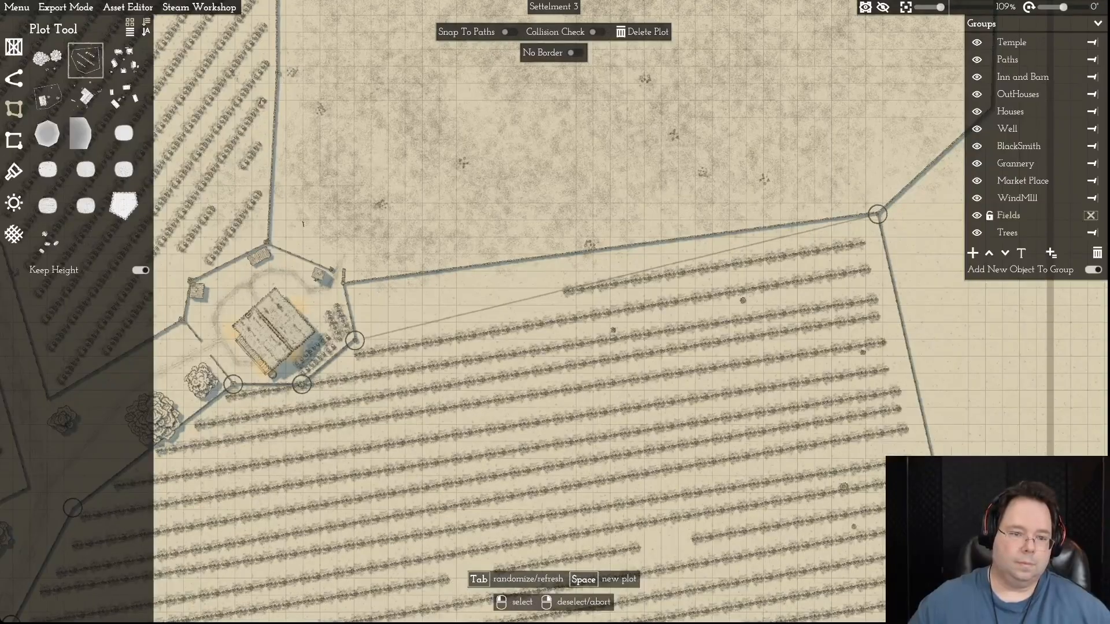
# - Add a point to the crop field's northern border, close the open segment, and move the point onto the farmhouse fence's northeastern corner
pyautogui.moveTo(355, 340)
pyautogui.mouseDown()
pyautogui.moveTo(364, 313)
pyautogui.moveTo(351, 287)
pyautogui.moveTo(356, 339)
pyautogui.mouseUp()
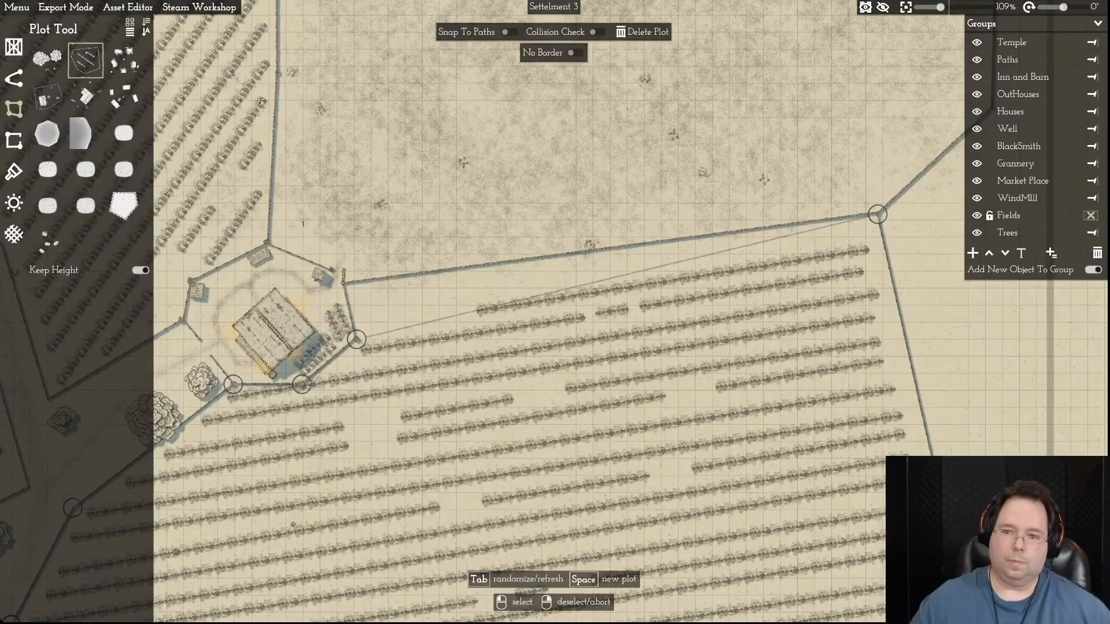
pyautogui.click(877, 214)
pyautogui.press('s')
pyautogui.click(867, 176)
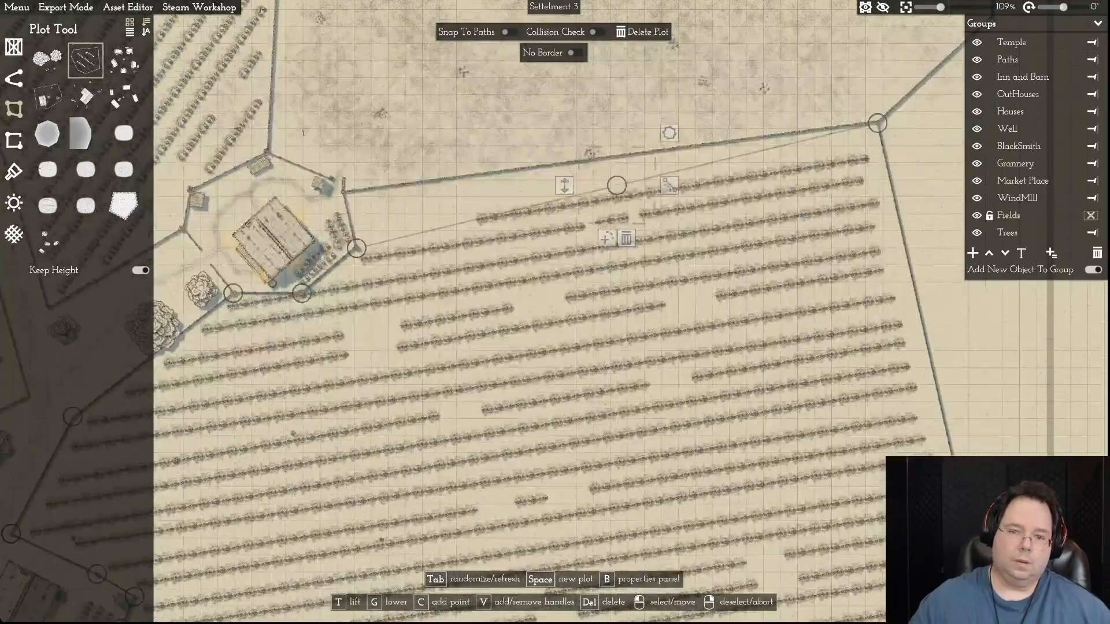
pyautogui.rightClick(617, 186)
pyautogui.press('w')
pyautogui.click(747, 236)
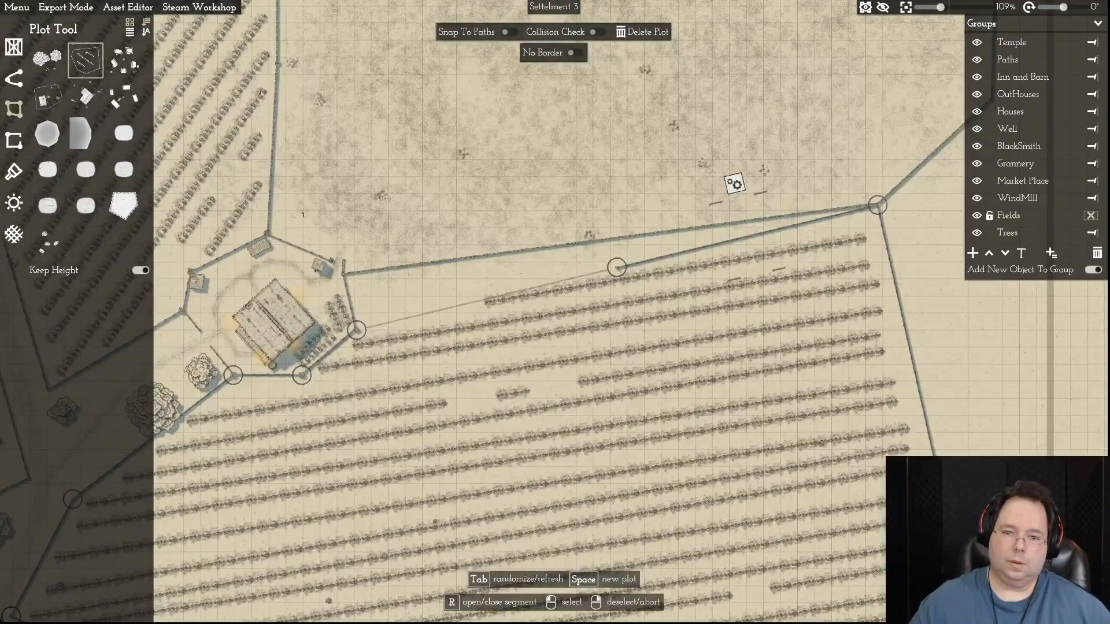
pyautogui.click(734, 184)
pyautogui.click(617, 267)
pyautogui.moveTo(617, 267); pyautogui.dragTo(344, 274)
pyautogui.rightClick(344, 274)
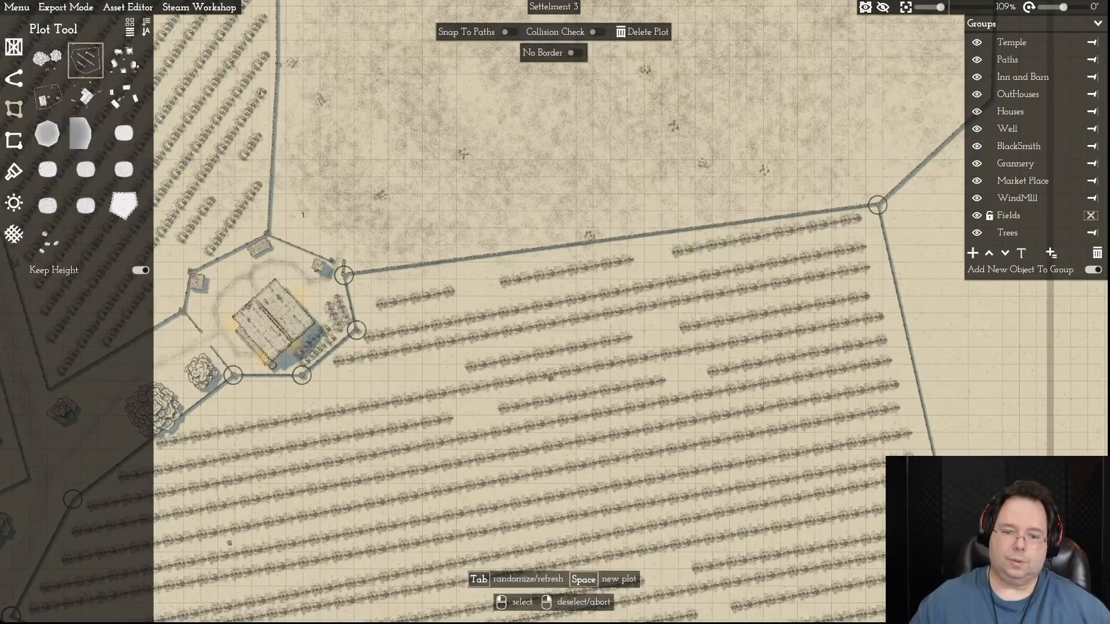
# - Unlock the Trees group and delete the southernmost tree in the gap between the two northern fields
pyautogui.scroll(-8, 740, 315)
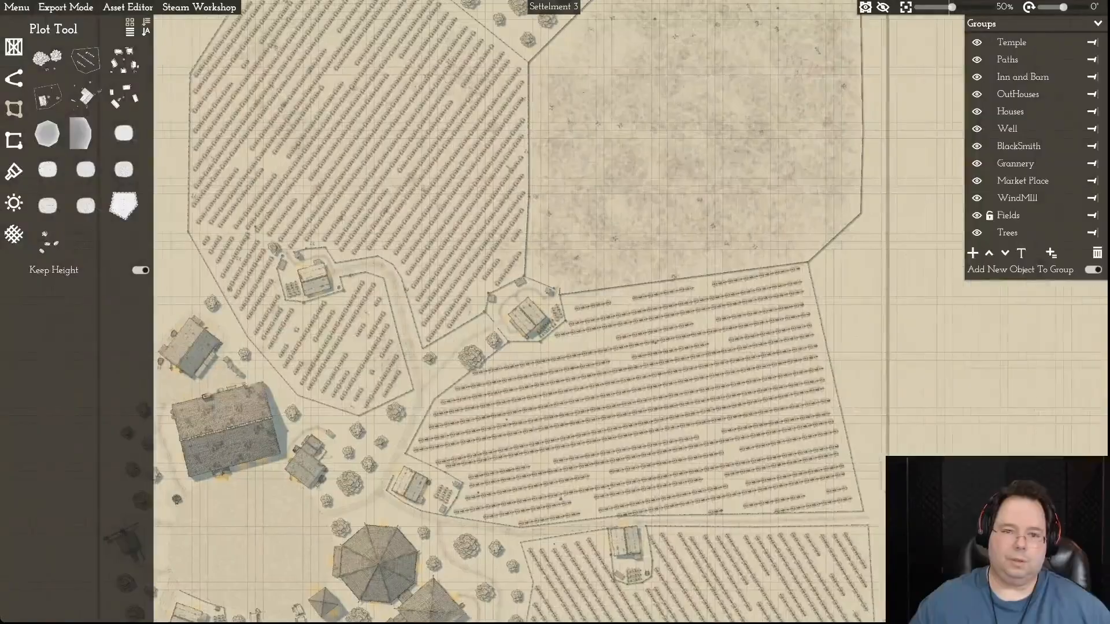
pyautogui.press('w')
pyautogui.press('w')
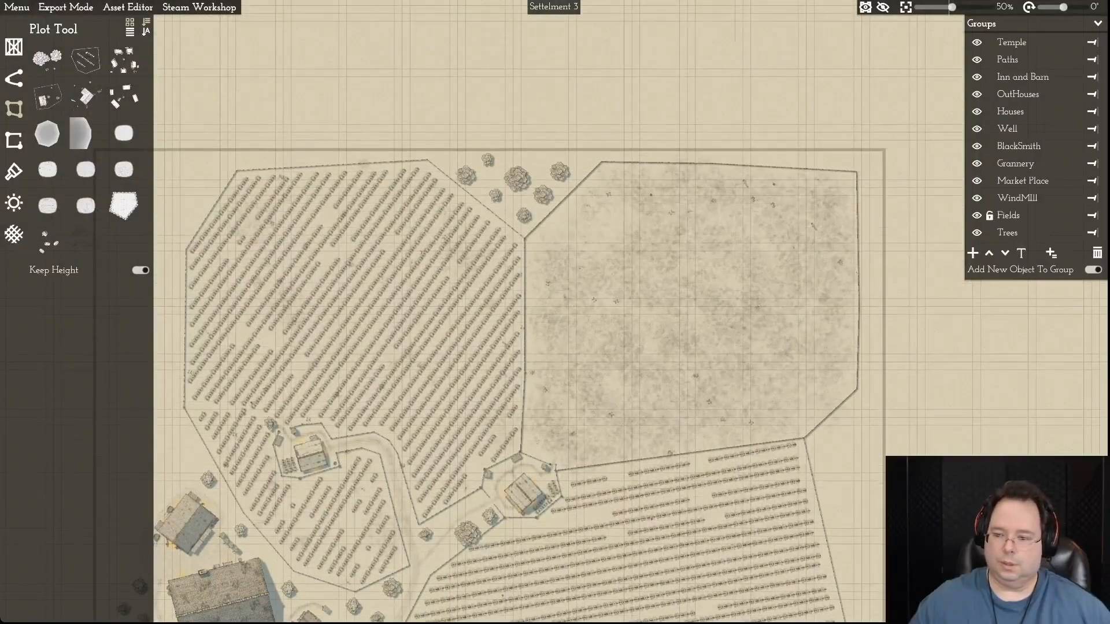
pyautogui.press('w')
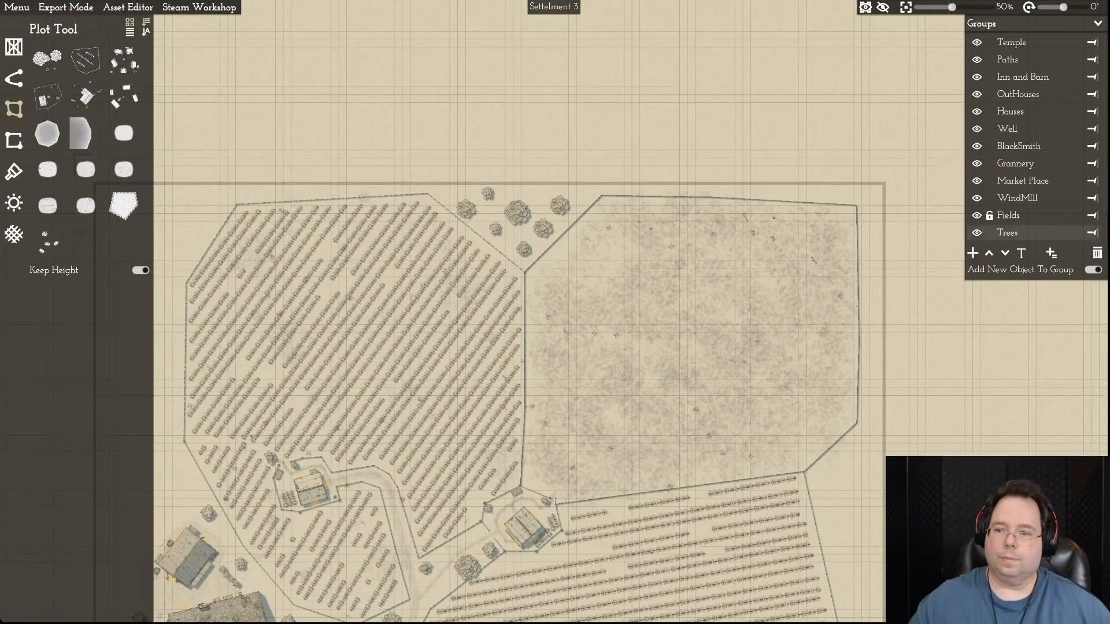
pyautogui.click(990, 232)
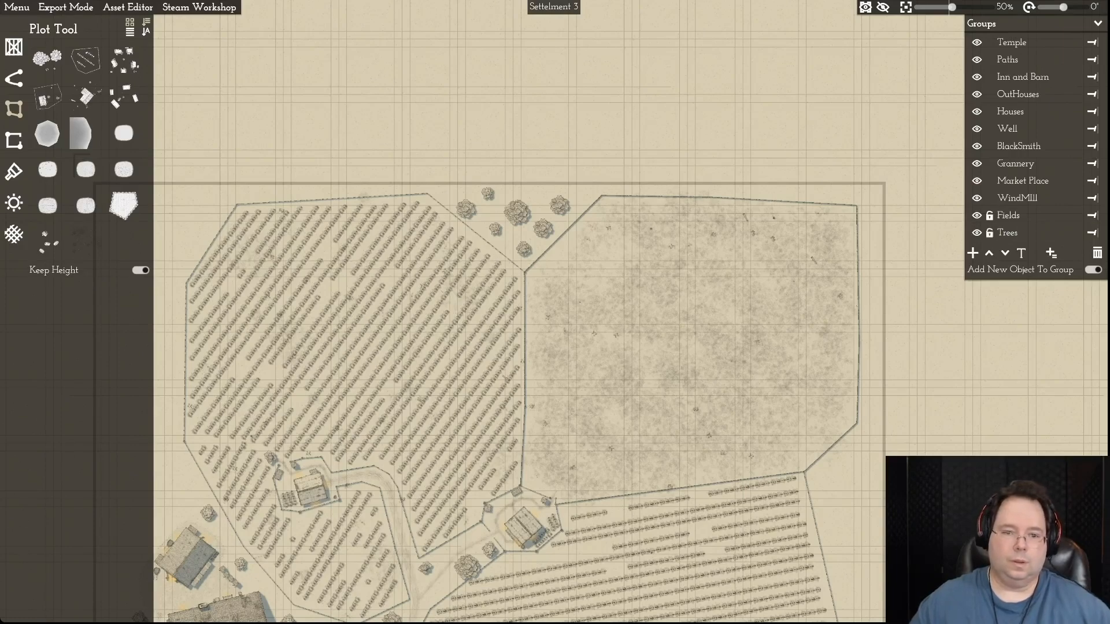
pyautogui.click(1092, 233)
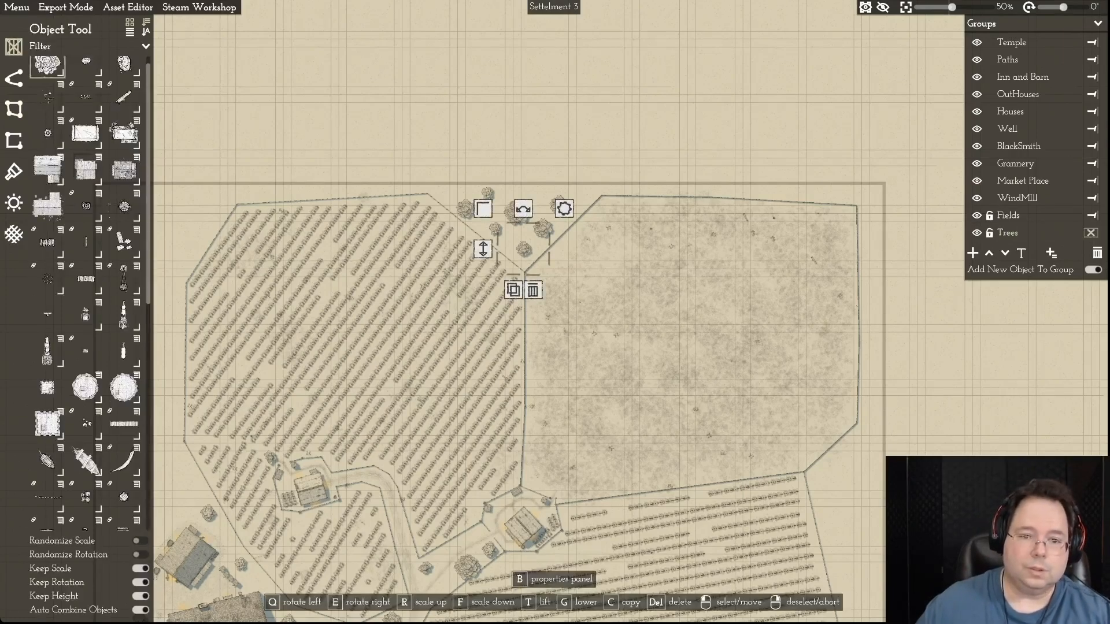
pyautogui.click(532, 290)
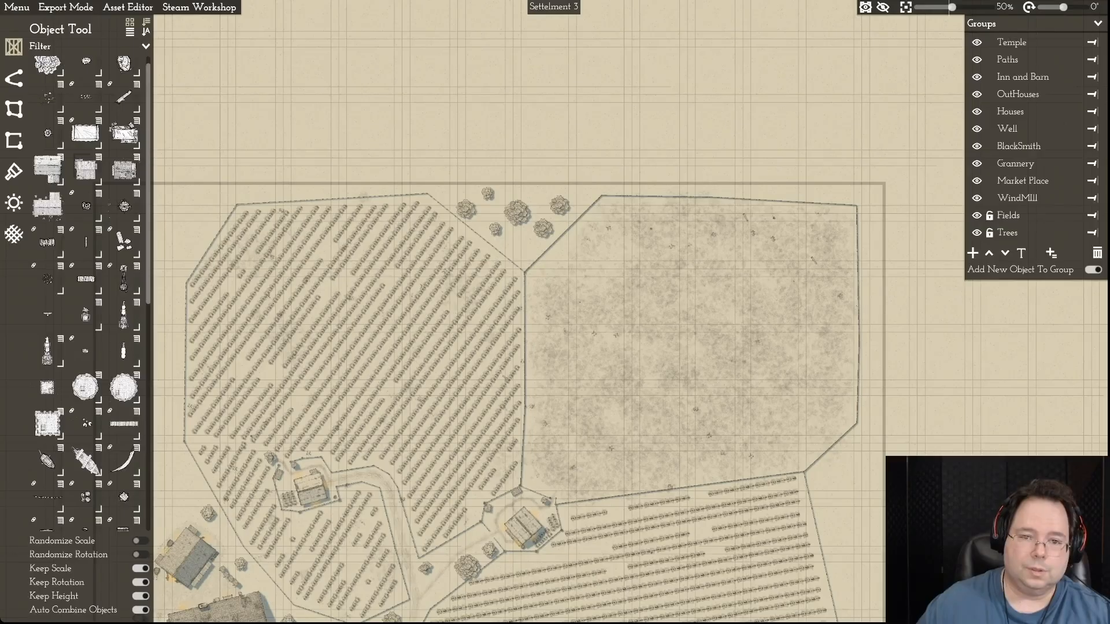
# - Delete the six remaining trees in the gap between the northwestern crop field and the fallow field
pyautogui.click(544, 229)
pyautogui.click(552, 270)
pyautogui.click(559, 204)
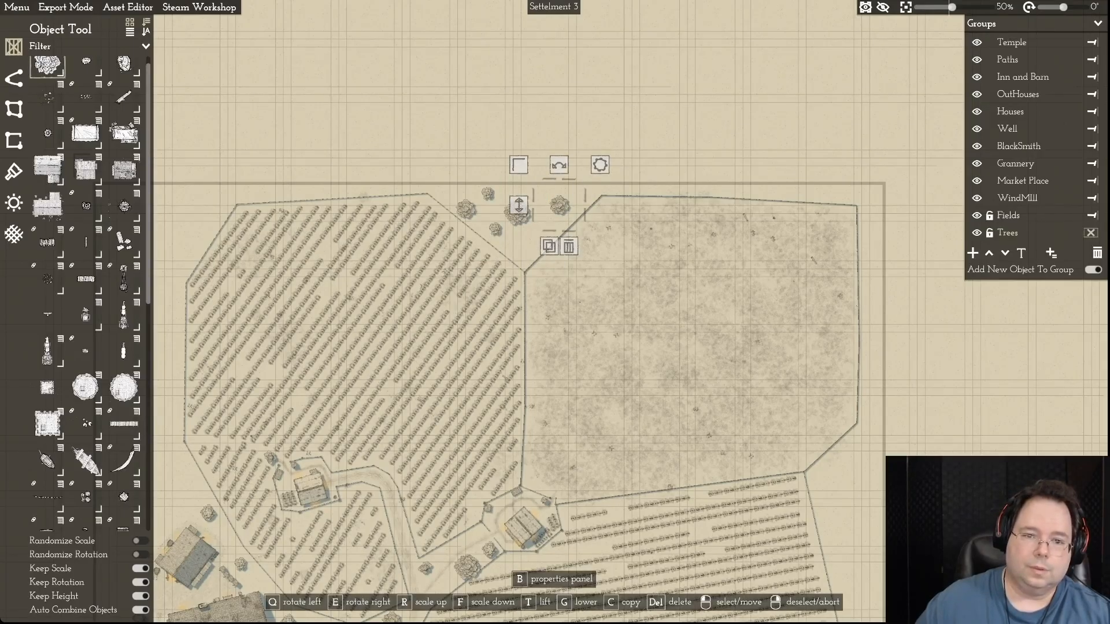
pyautogui.click(570, 246)
pyautogui.click(517, 212)
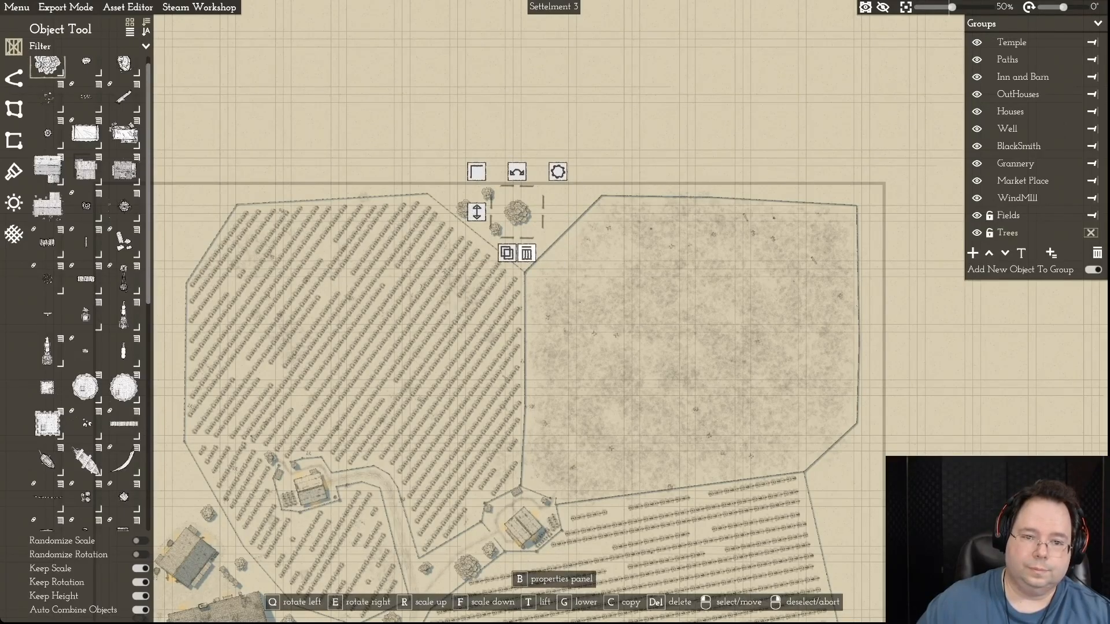
pyautogui.click(526, 253)
pyautogui.click(495, 229)
pyautogui.press('Delete')
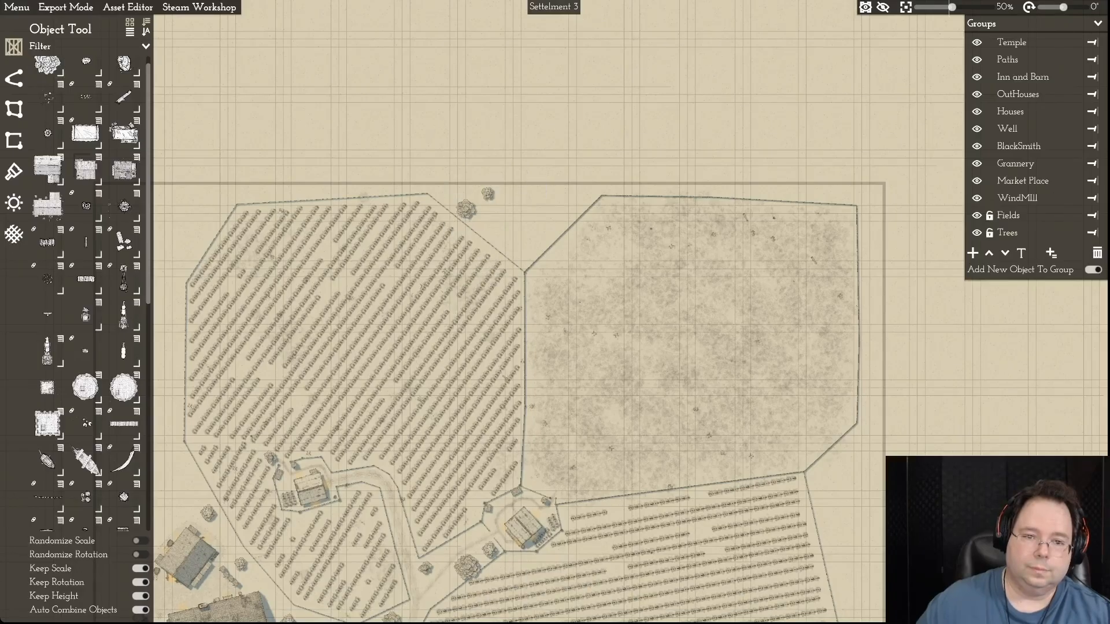
pyautogui.click(487, 194)
pyautogui.click(497, 235)
pyautogui.click(465, 208)
pyautogui.click(475, 249)
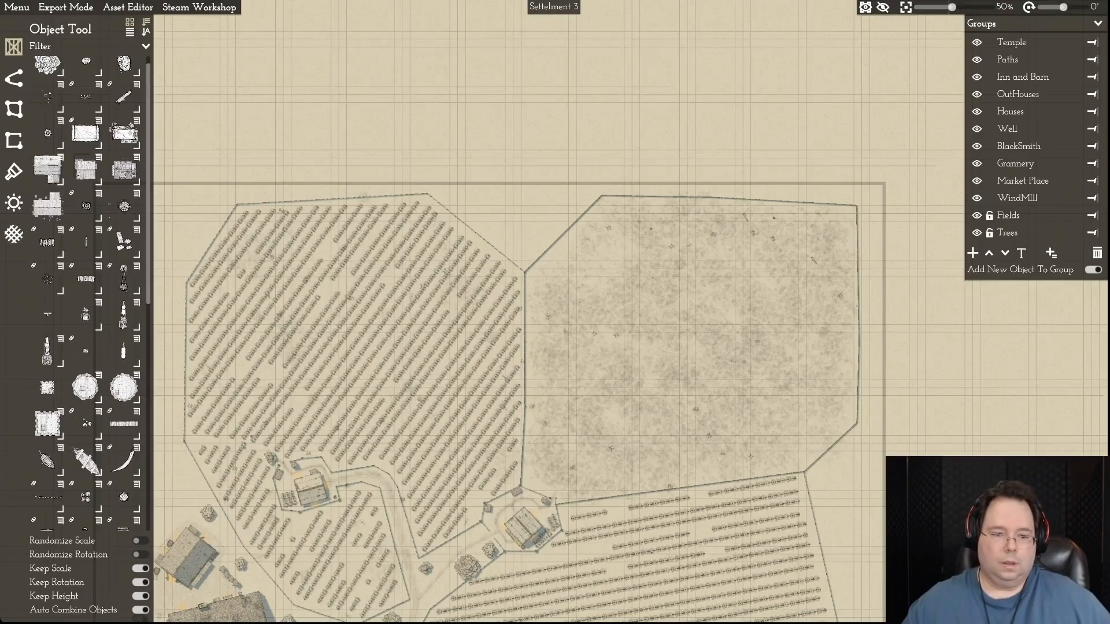
# - Delete the large northwestern crop field plot and the smaller crop field plot south of it
pyautogui.press('a')
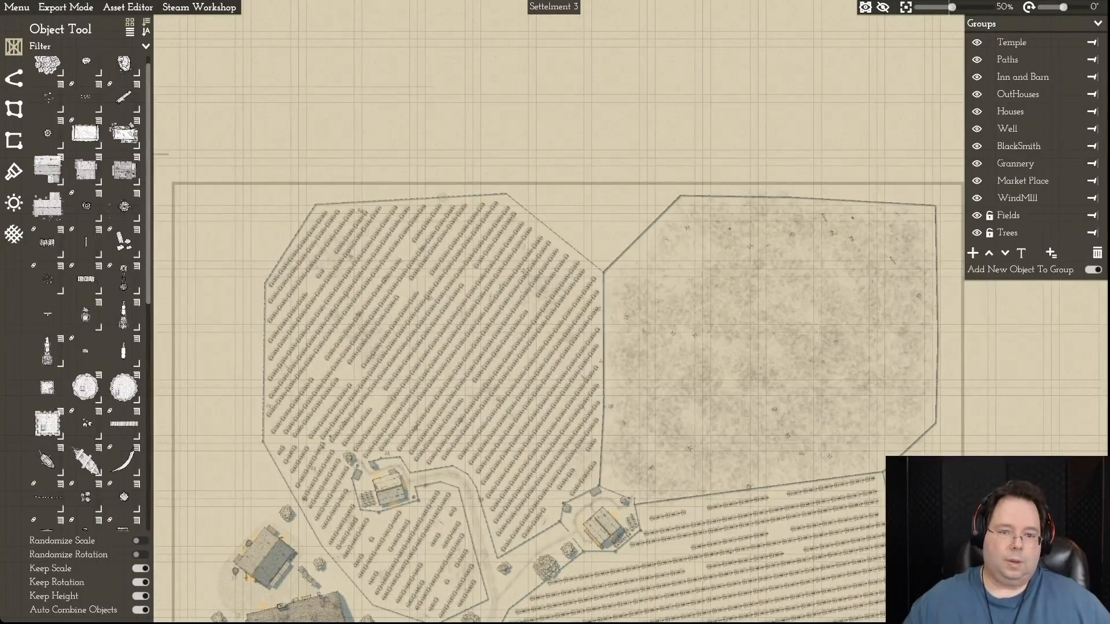
pyautogui.click(506, 193)
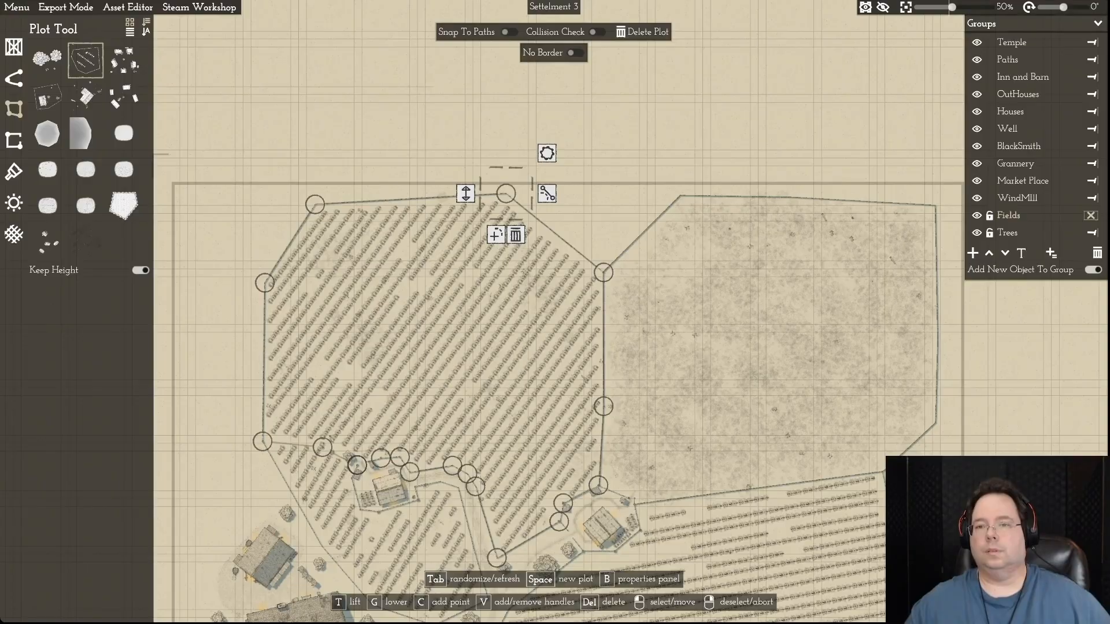
pyautogui.click(645, 32)
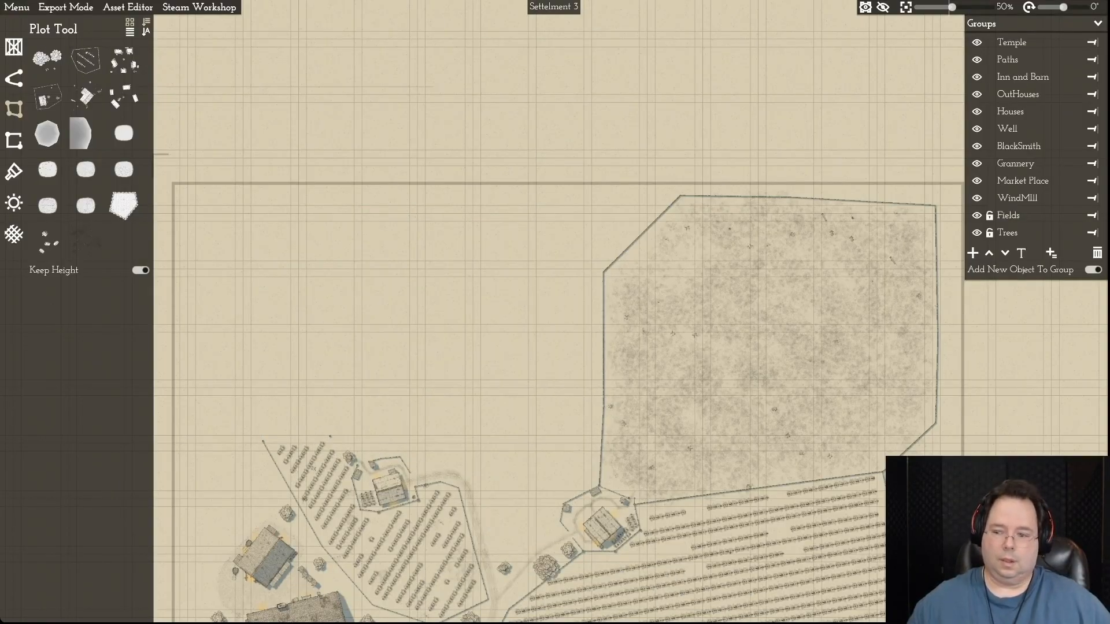
pyautogui.click(473, 547)
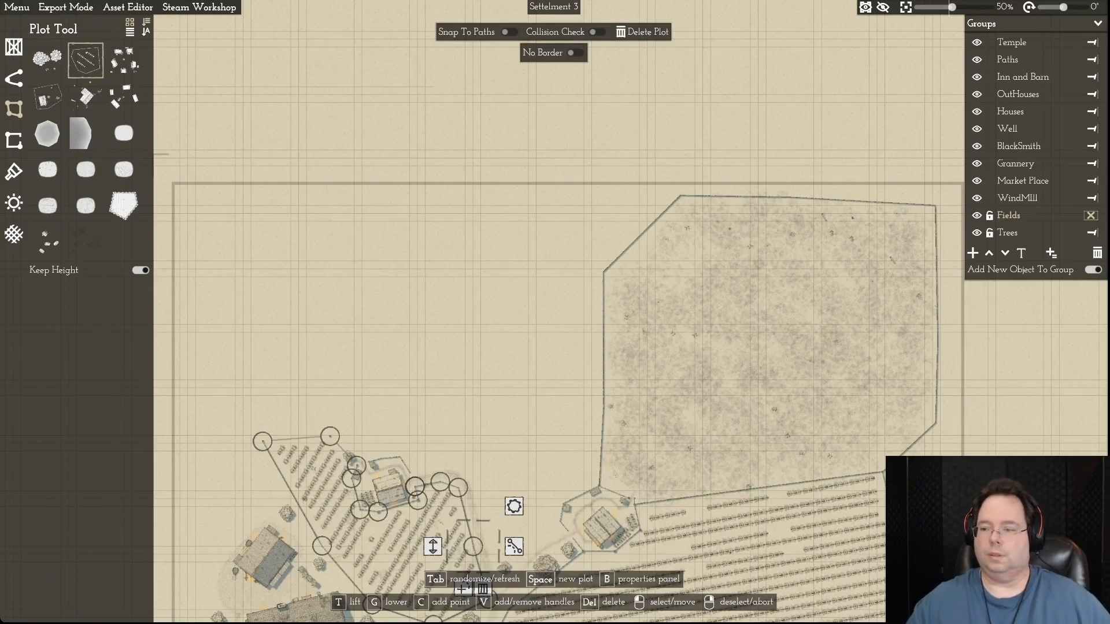
pyautogui.click(645, 32)
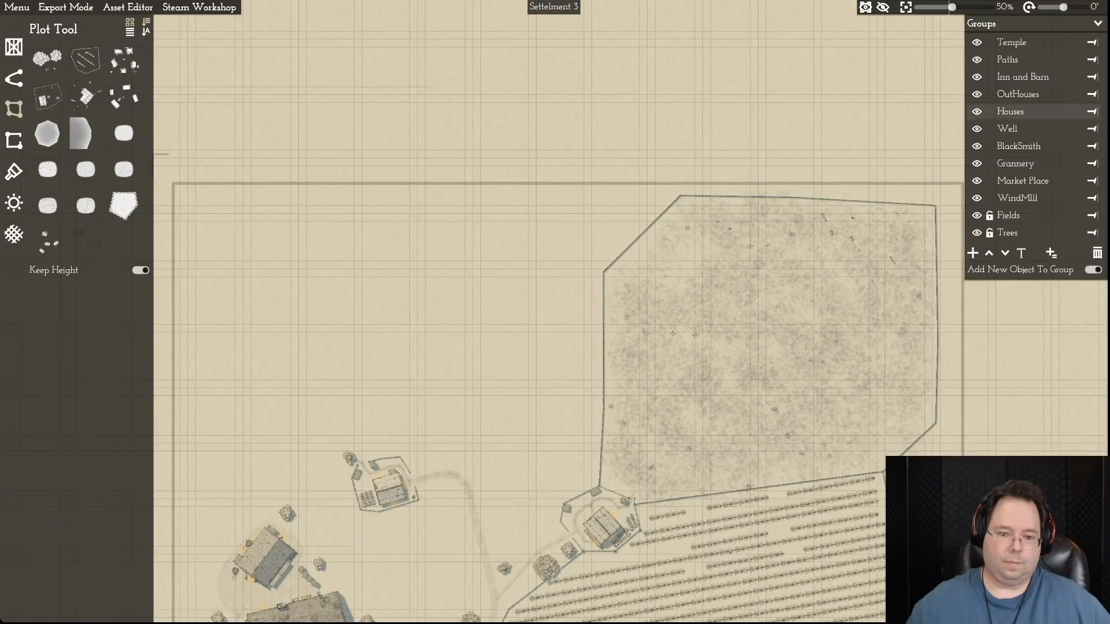
# - Unlock the Houses group and delete the northwestern farmhouse inside its fenced yard
pyautogui.press('s')
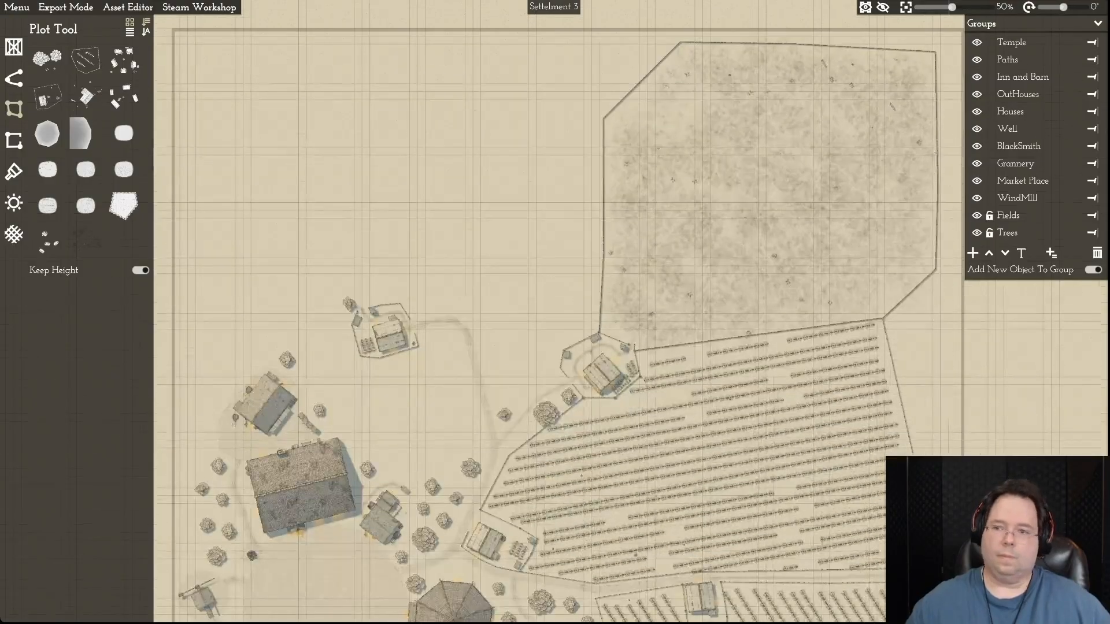
pyautogui.click(989, 111)
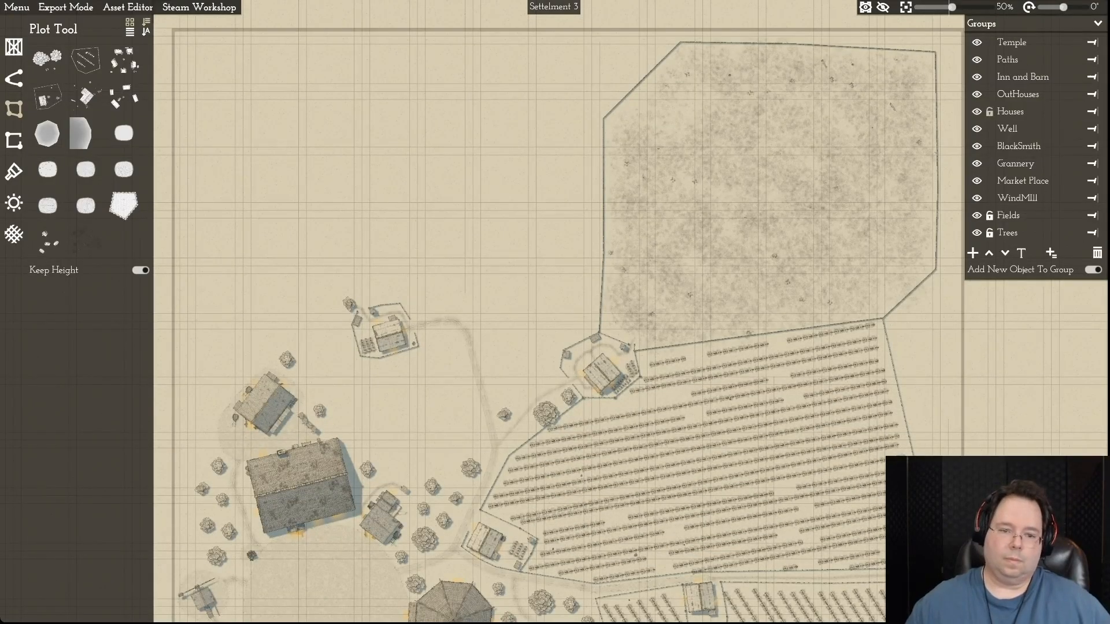
pyautogui.click(390, 335)
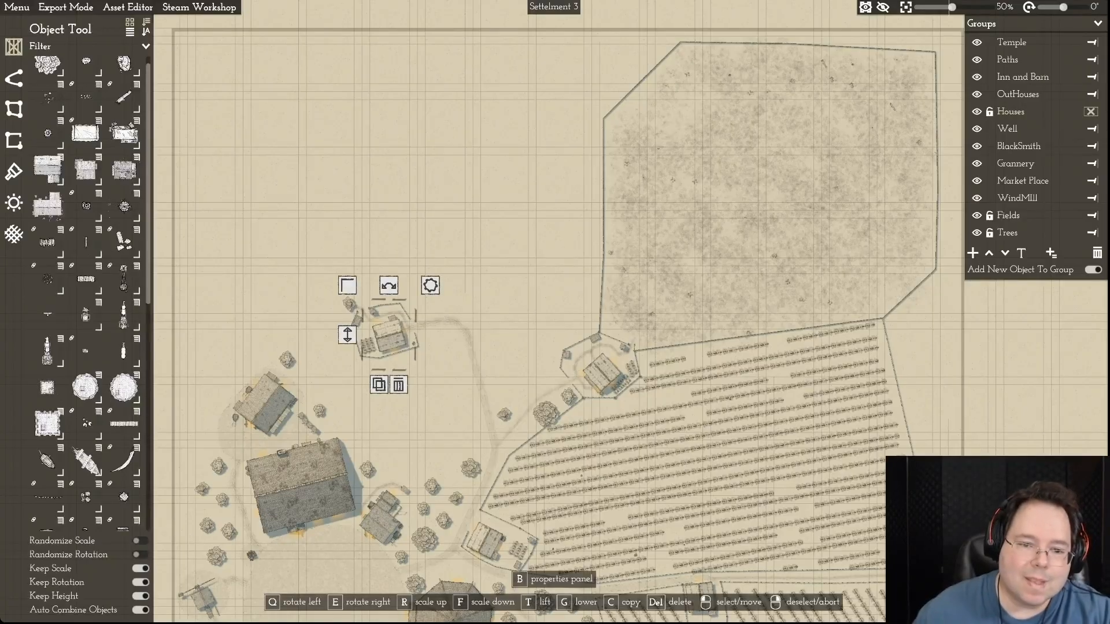
pyautogui.click(398, 385)
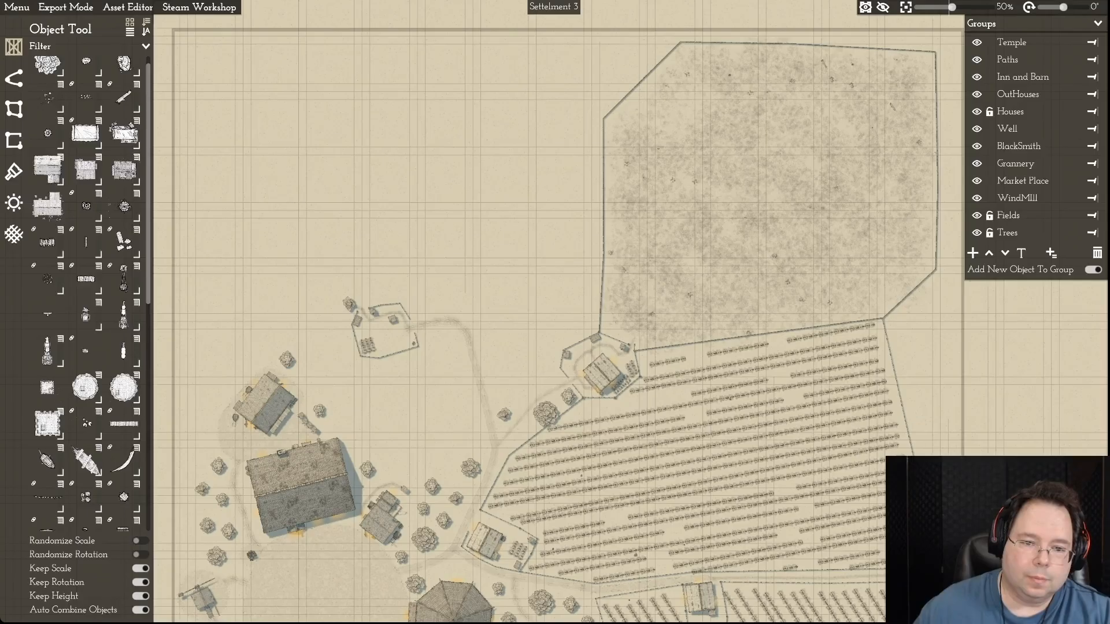
# - Delete the small outbuildings and the tree around the northwestern farmhouse's yard
pyautogui.click(393, 319)
pyautogui.click(401, 359)
pyautogui.click(373, 312)
pyautogui.click(382, 352)
pyautogui.click(348, 303)
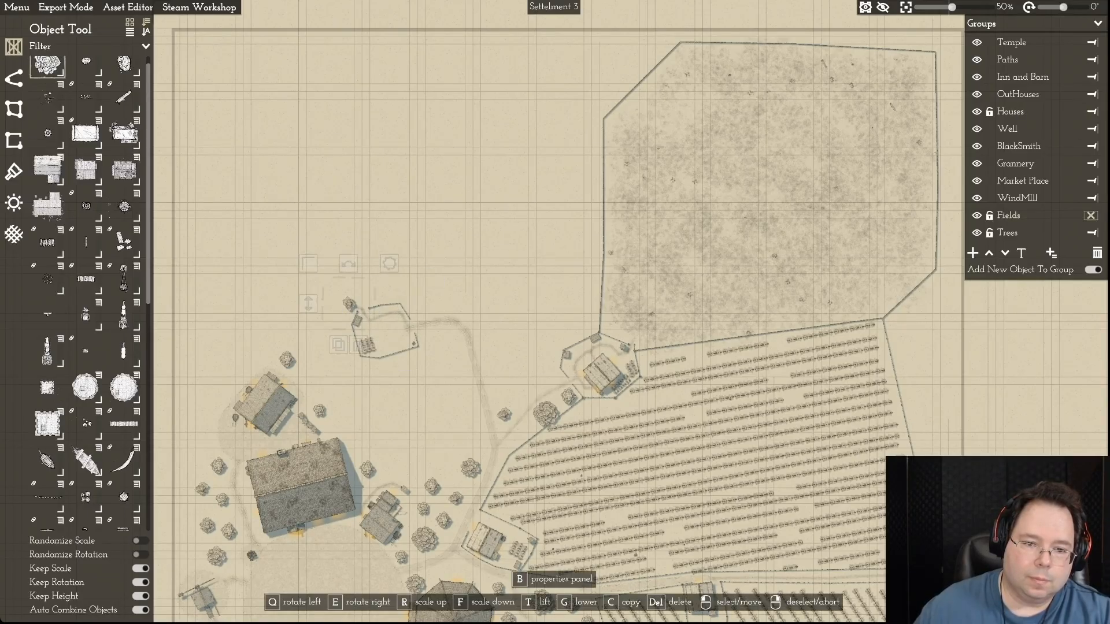
pyautogui.click(358, 345)
pyautogui.click(357, 319)
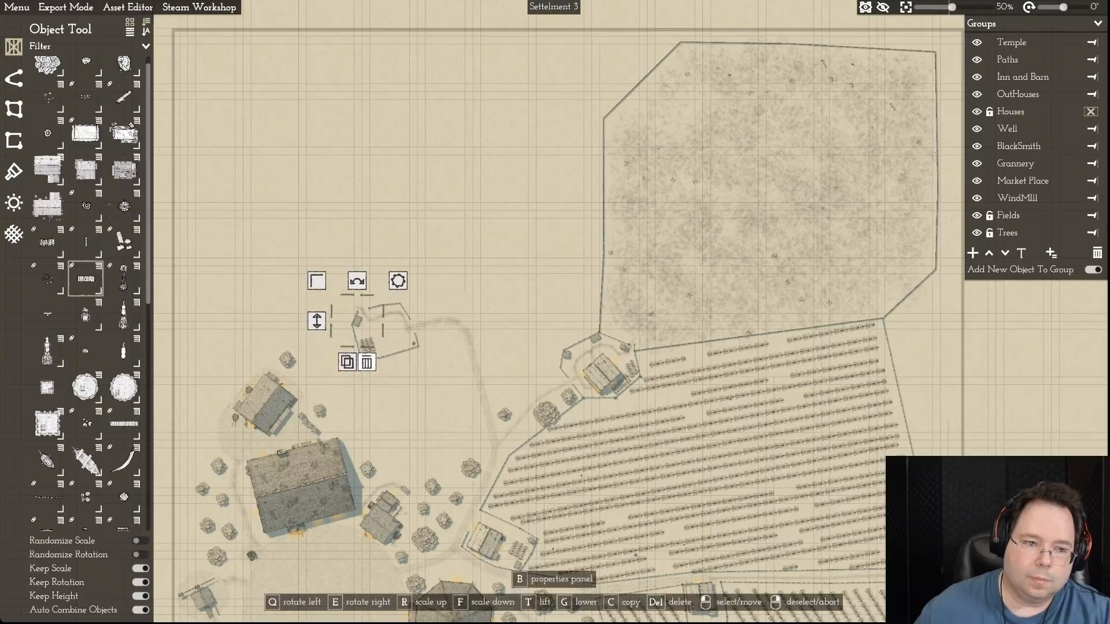
pyautogui.press('Delete')
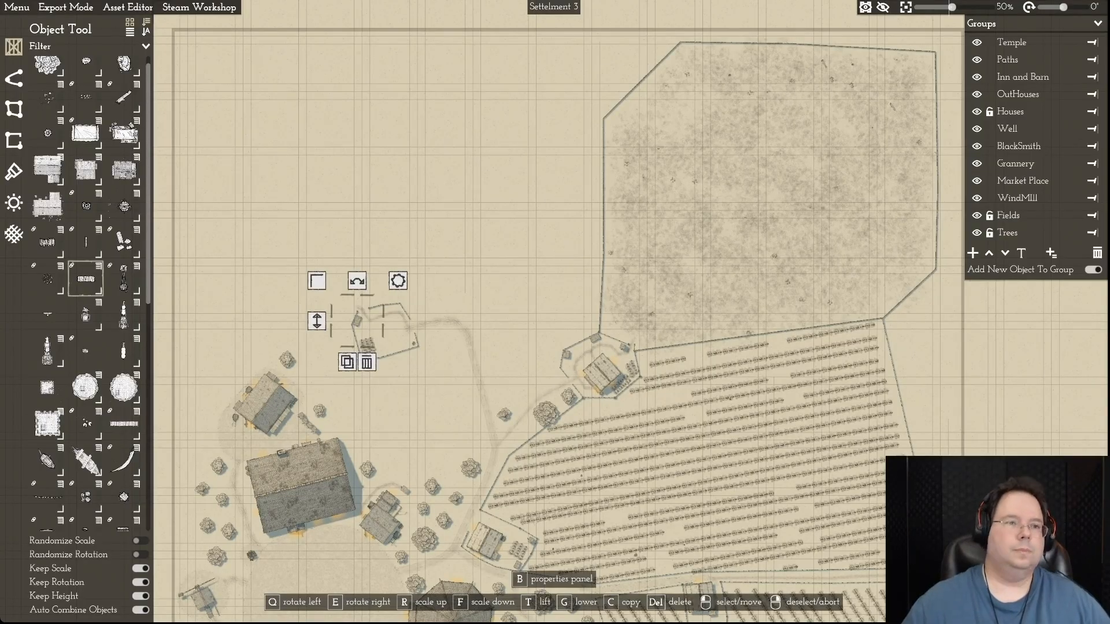
# - Reopen the recent project Settelment 3.mommap without saving, discarding the edits made to the map
pyautogui.click(1091, 111)
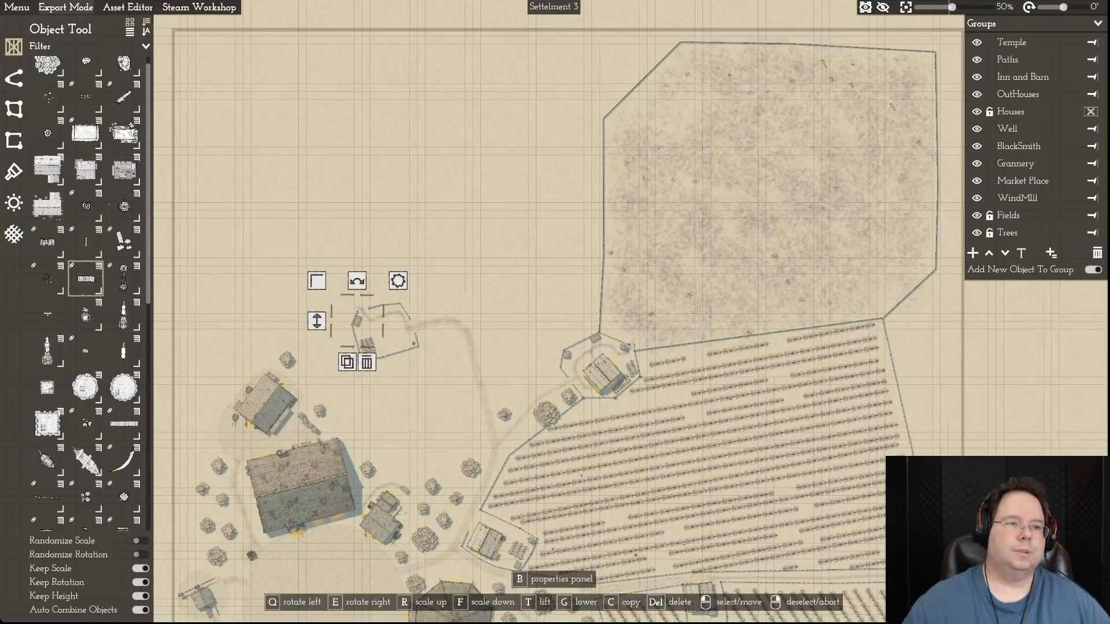
pyautogui.click(127, 7)
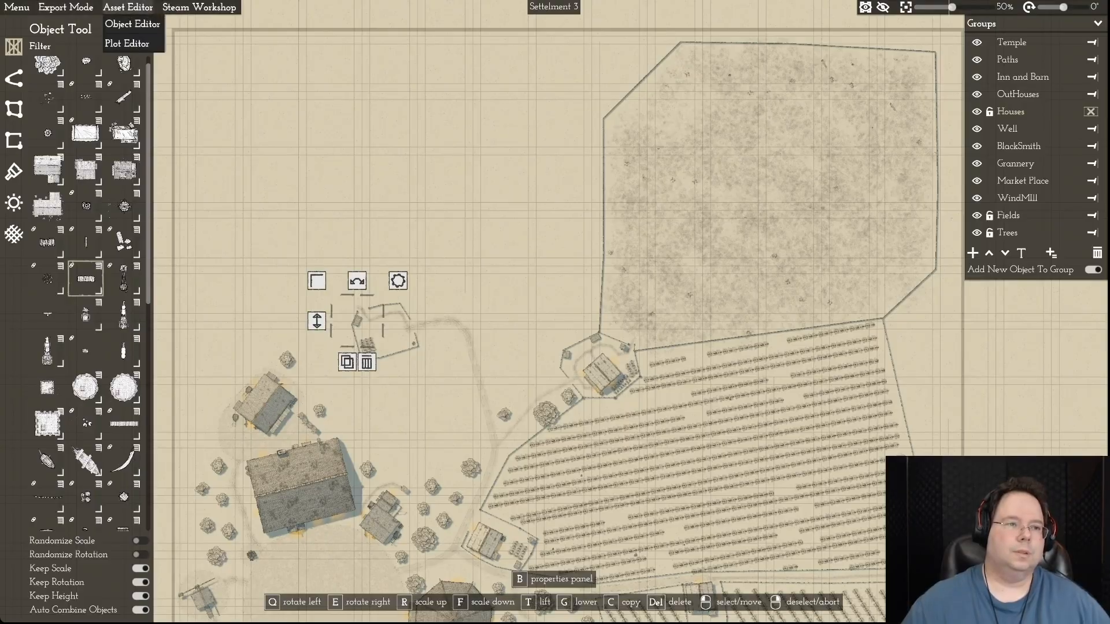
pyautogui.click(16, 7)
pyautogui.moveTo(43, 24)
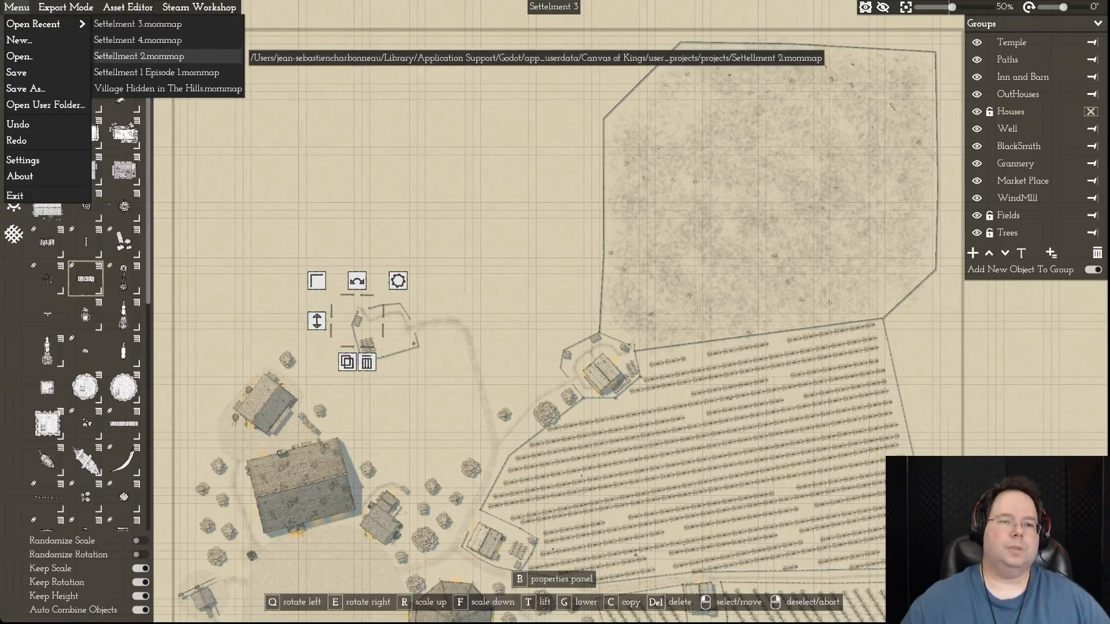
pyautogui.click(137, 24)
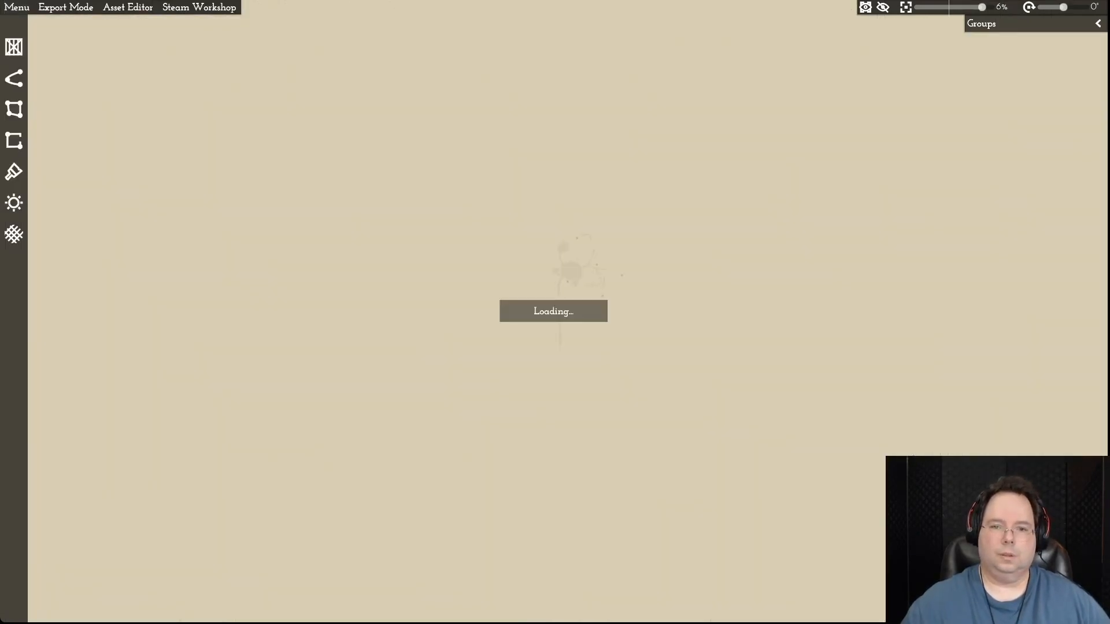
pyautogui.moveTo(555, 312); pyautogui.dragTo(446, 423)
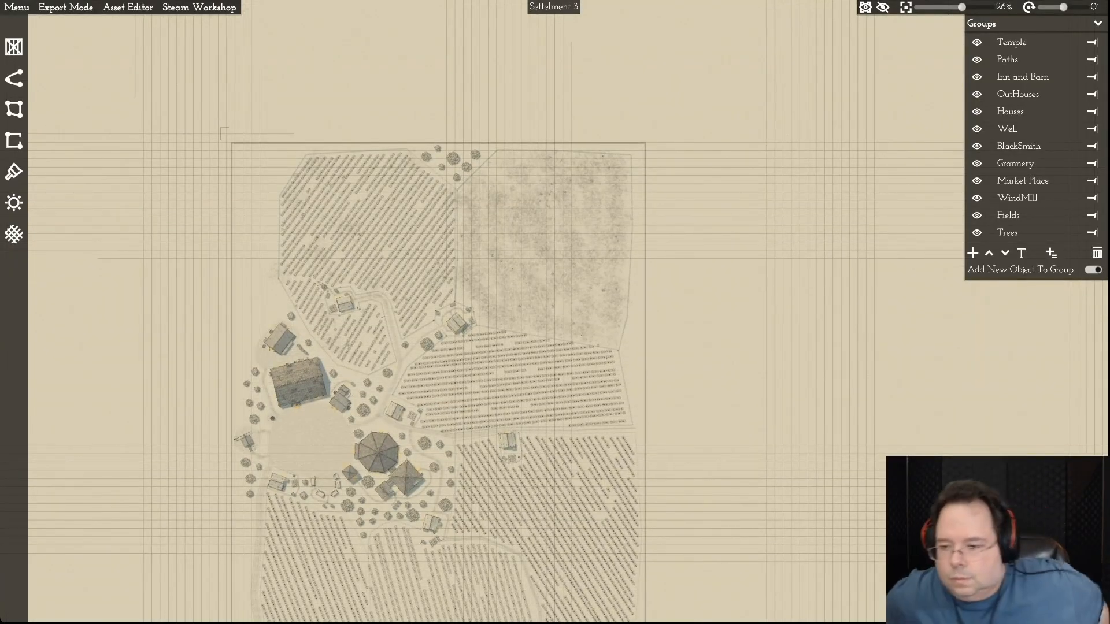
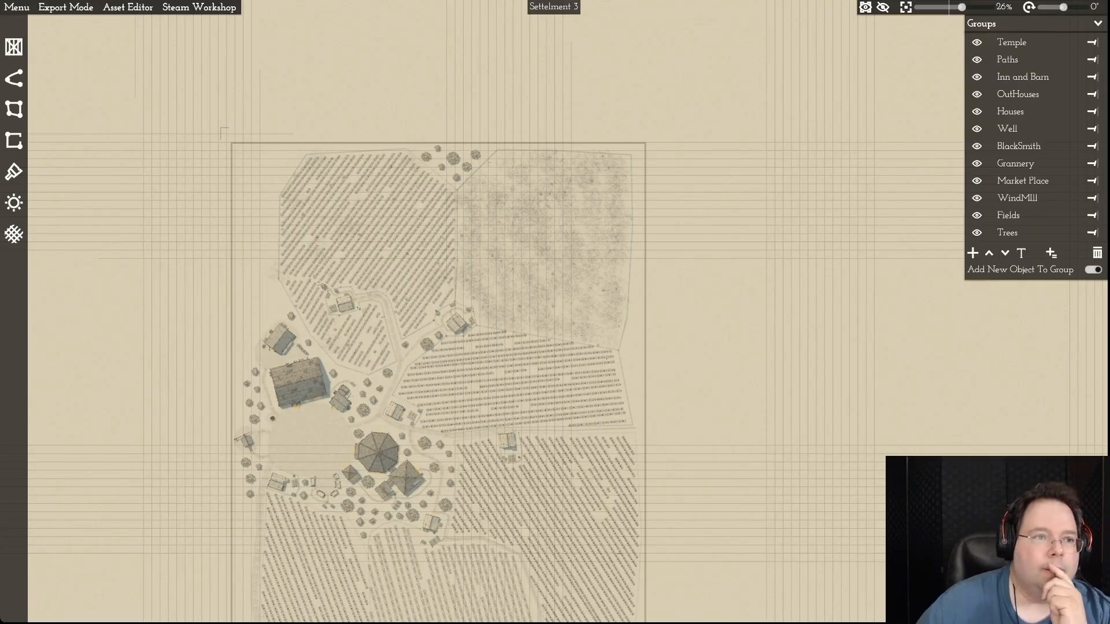
# - Save the map as a new file named Settellment 2B.mommap
pyautogui.click(17, 7)
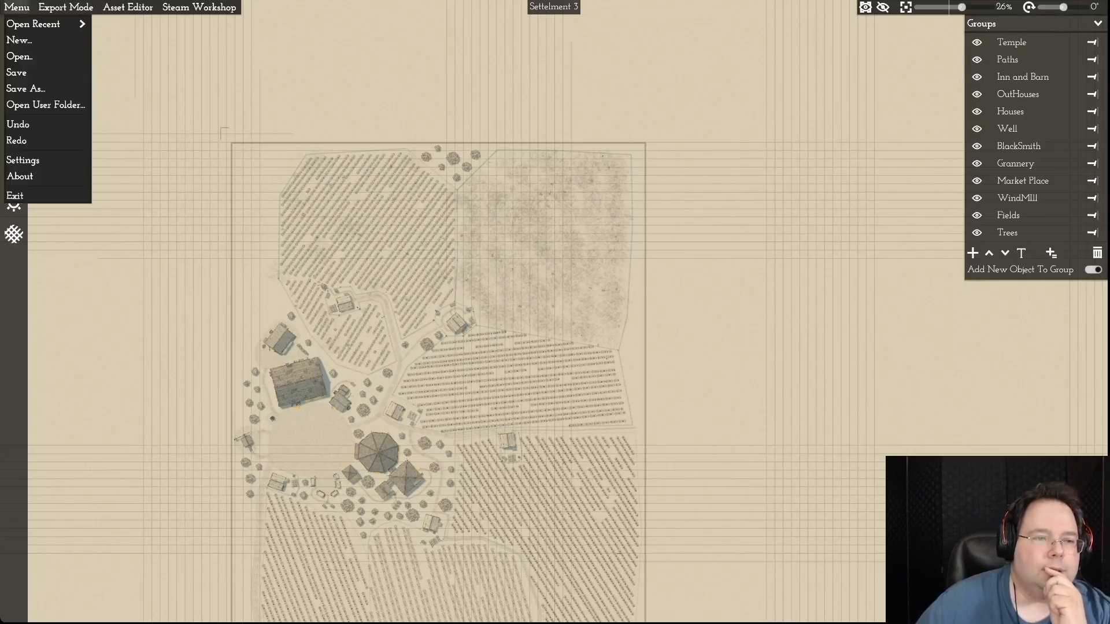
pyautogui.moveTo(43, 24)
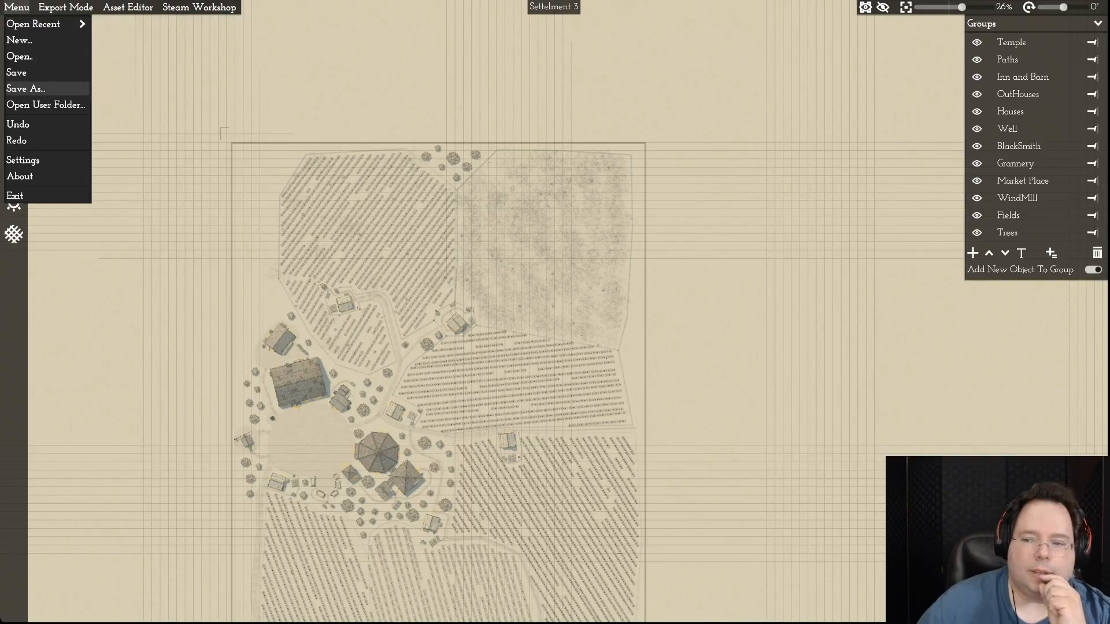
pyautogui.click(26, 88)
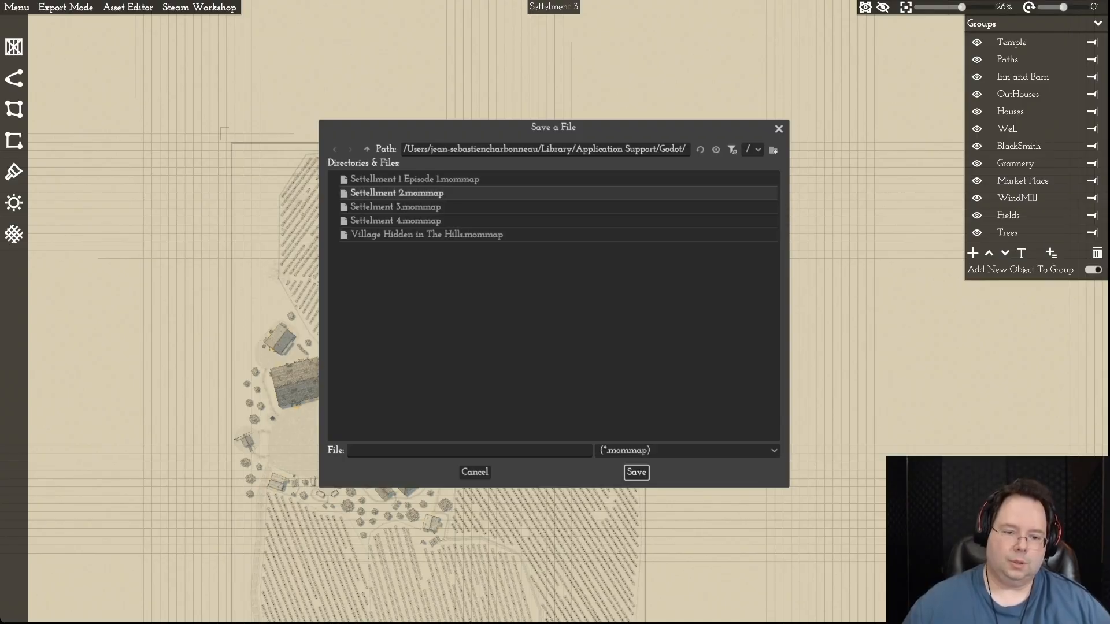
pyautogui.click(396, 193)
pyautogui.click(399, 450)
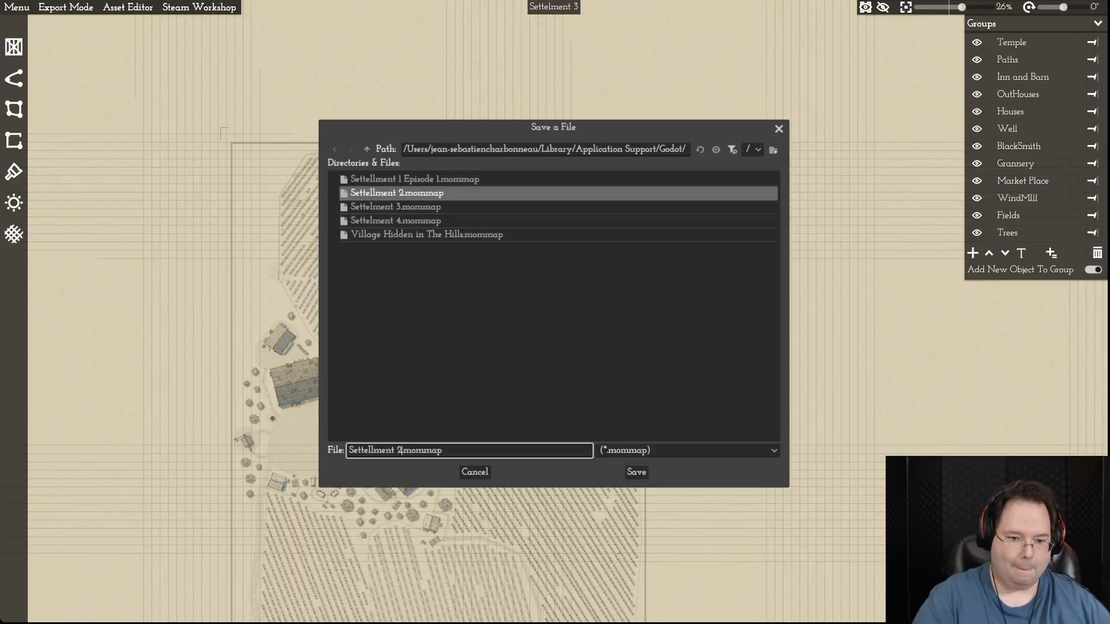
pyautogui.write('B')
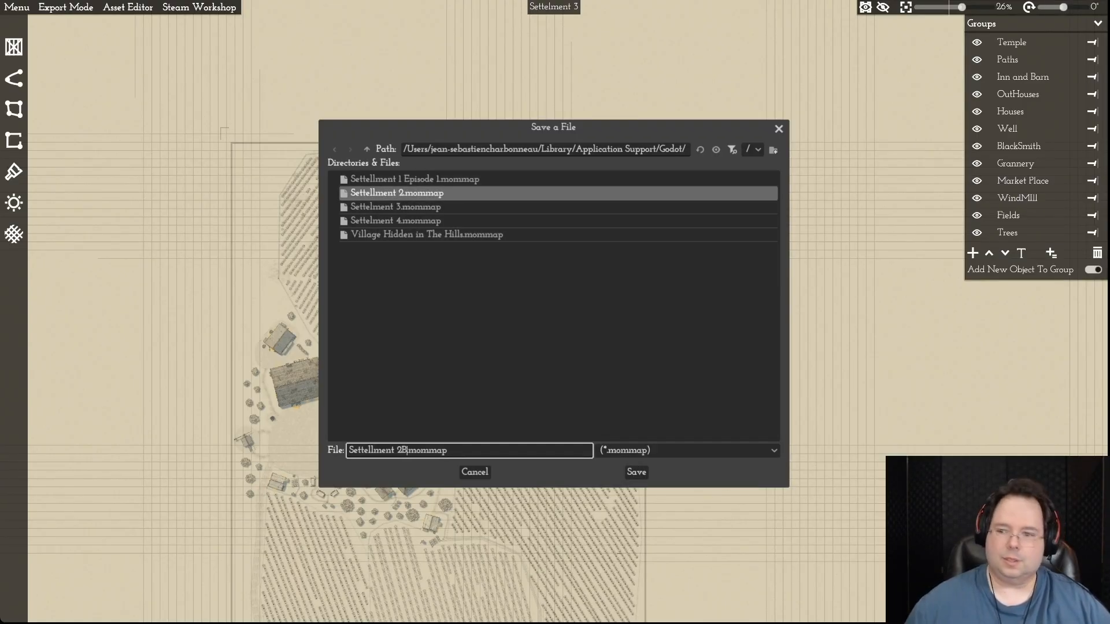
pyautogui.press('Return')
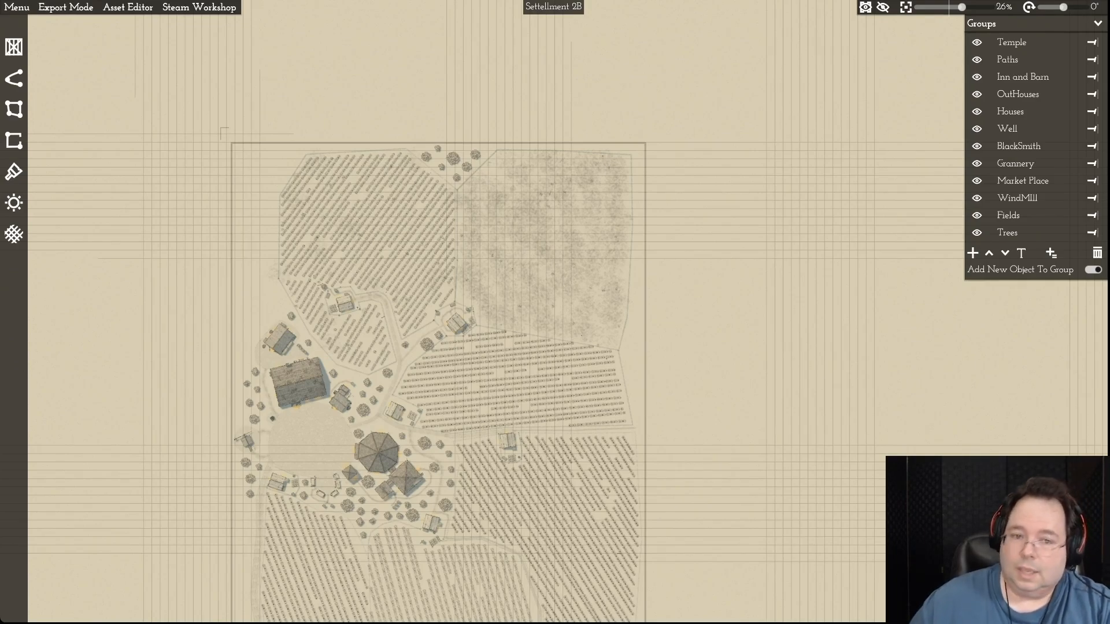
# - Unlock the Fields group so the field plots around the northeastern farmhouse can be edited
pyautogui.scroll(5, 462, 229)
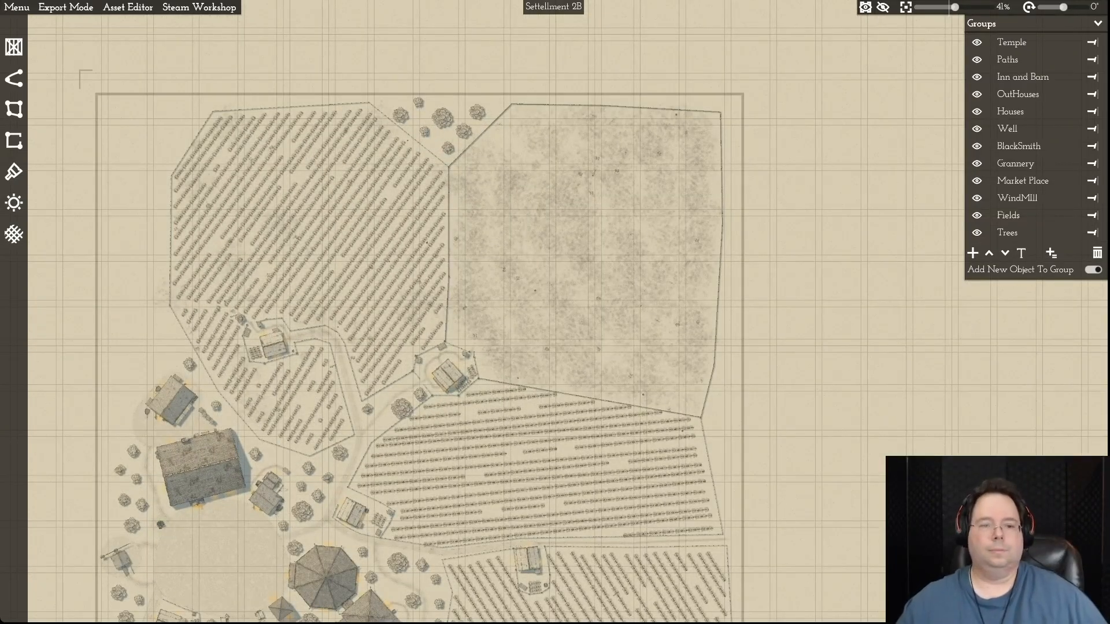
pyautogui.press('a')
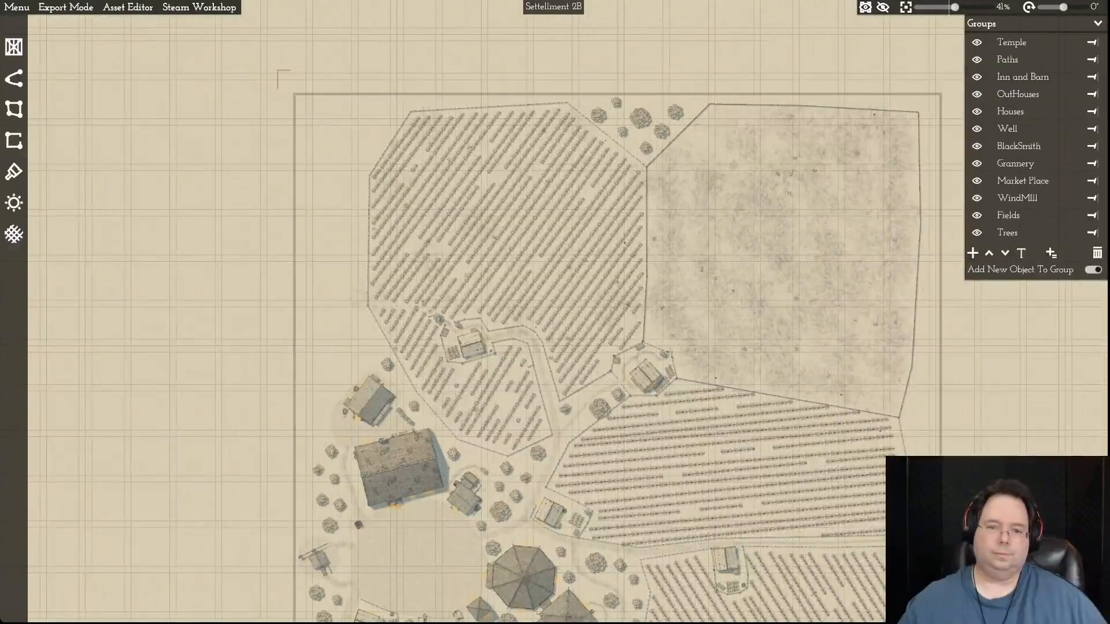
pyautogui.press('d')
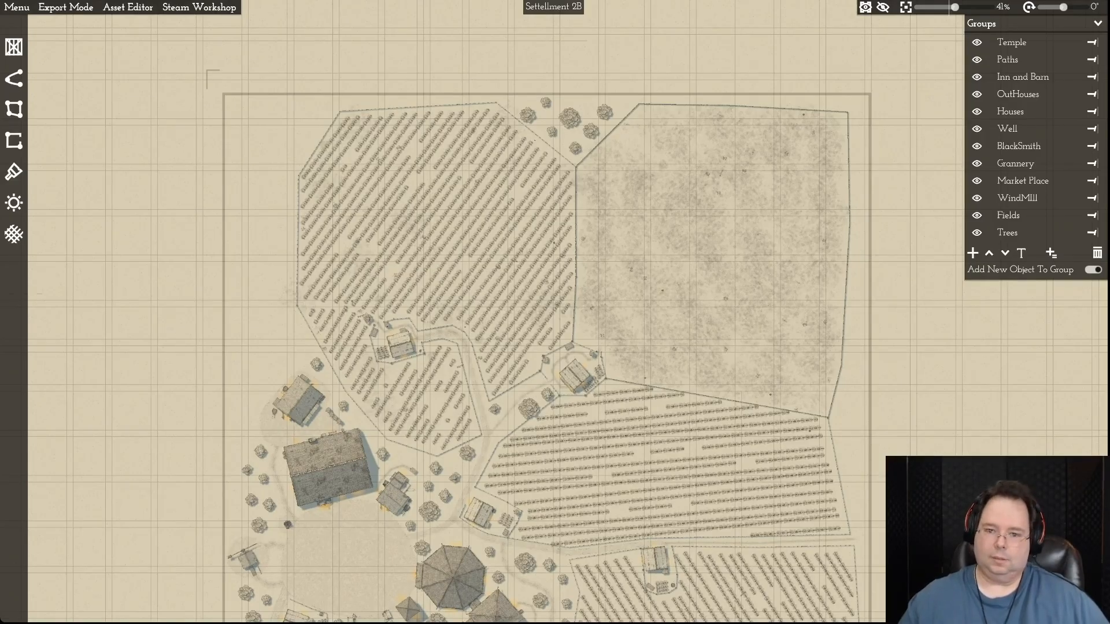
pyautogui.press('d')
pyautogui.press('s')
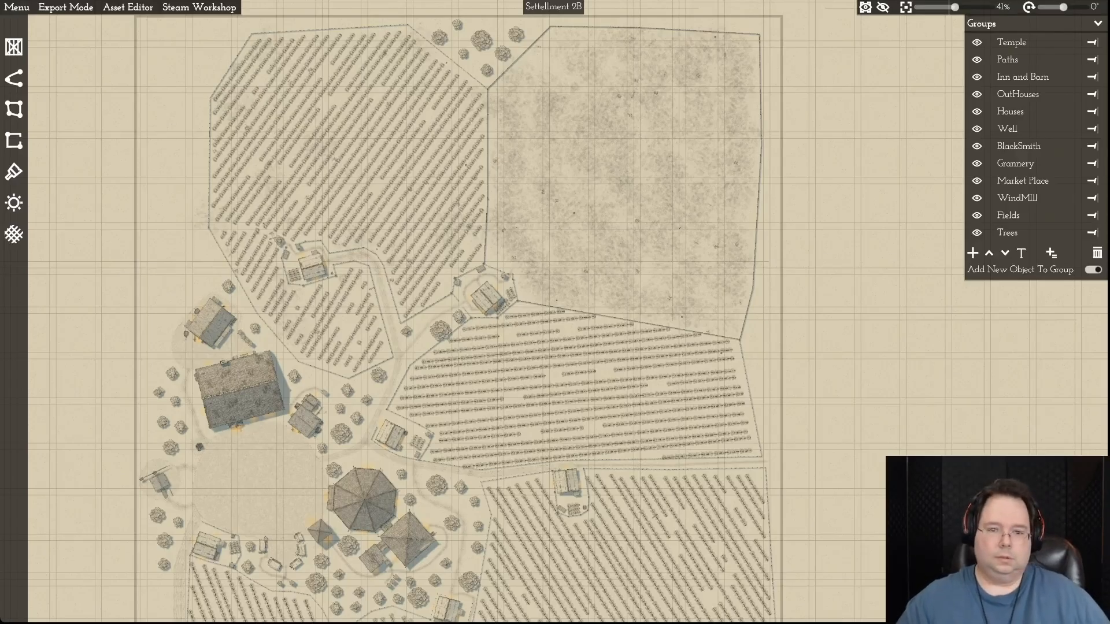
pyautogui.press('d')
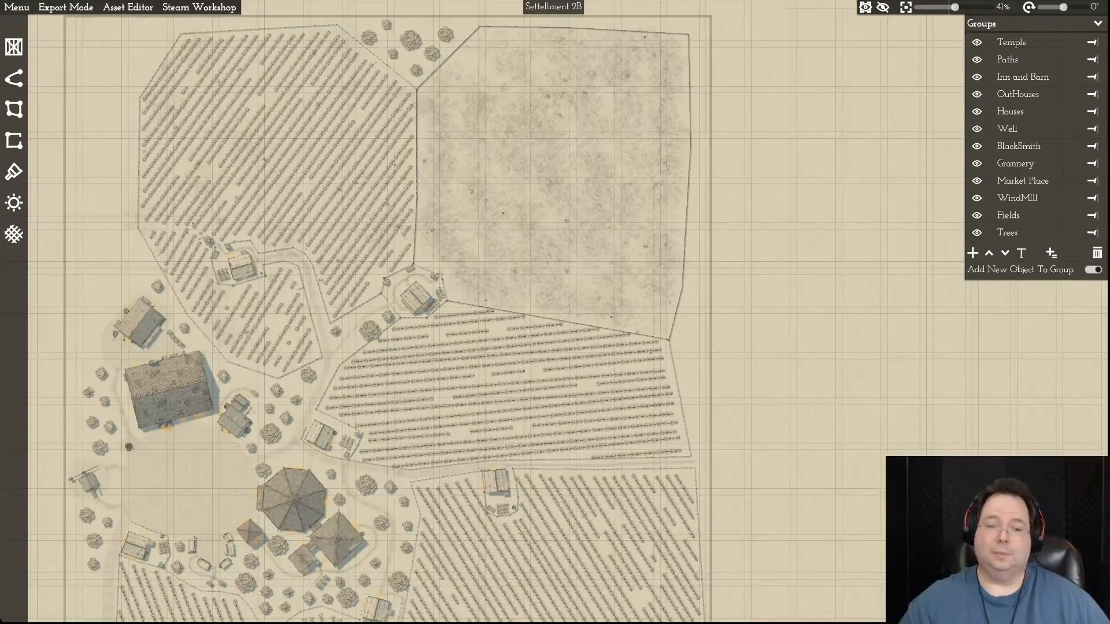
pyautogui.scroll(5, 613, 343)
pyautogui.press('a')
pyautogui.press('w')
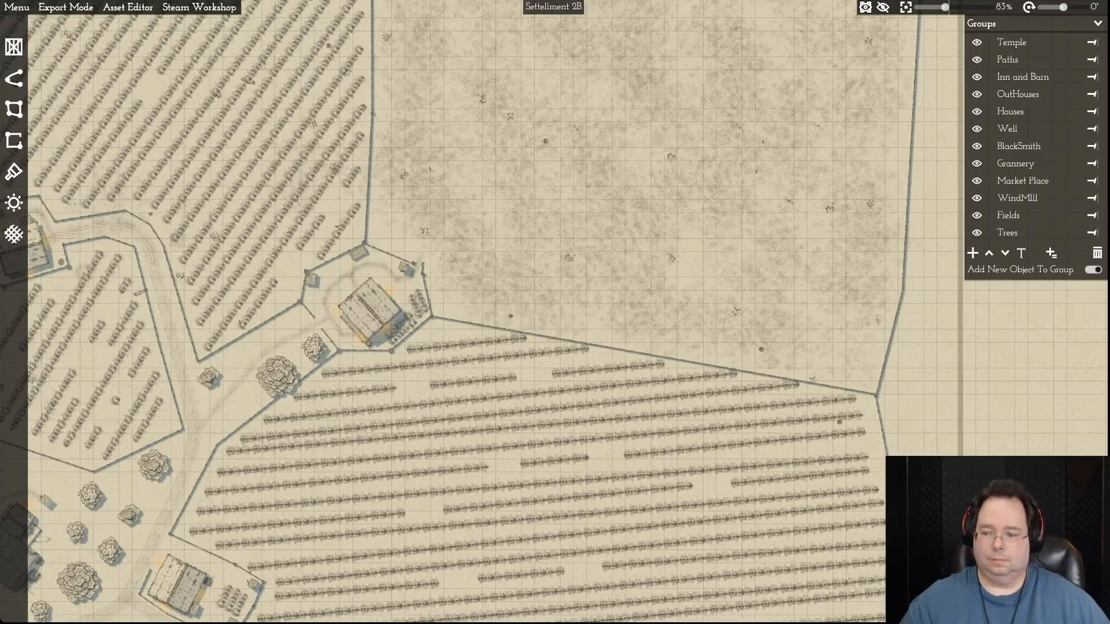
pyautogui.scroll(2, 445, 356)
pyautogui.scroll(2, 445, 355)
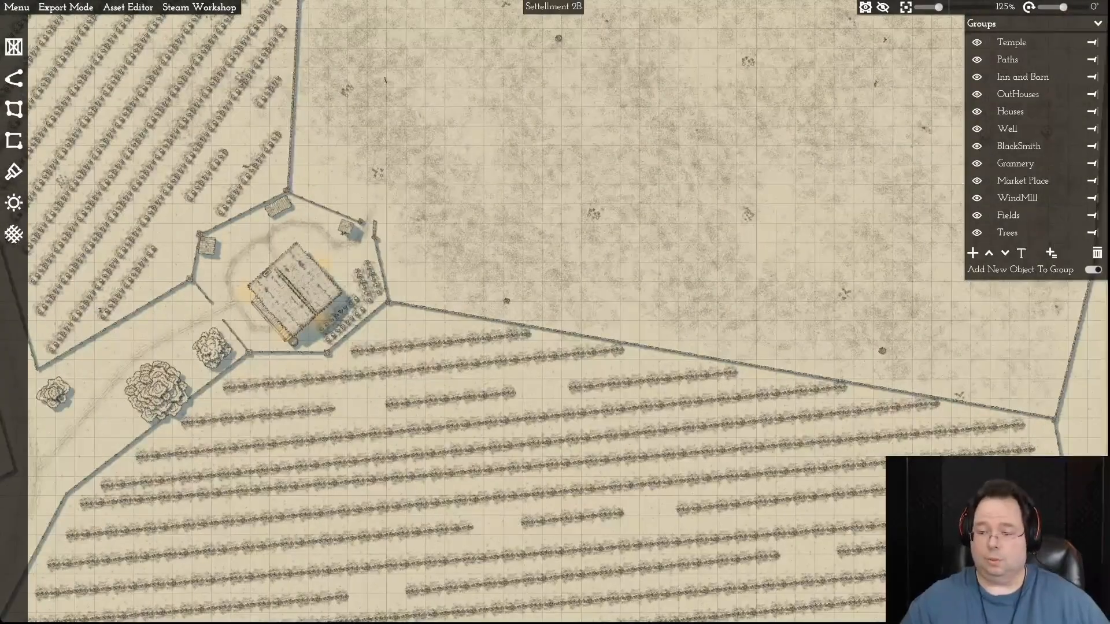
pyautogui.click(1008, 216)
pyautogui.press('d')
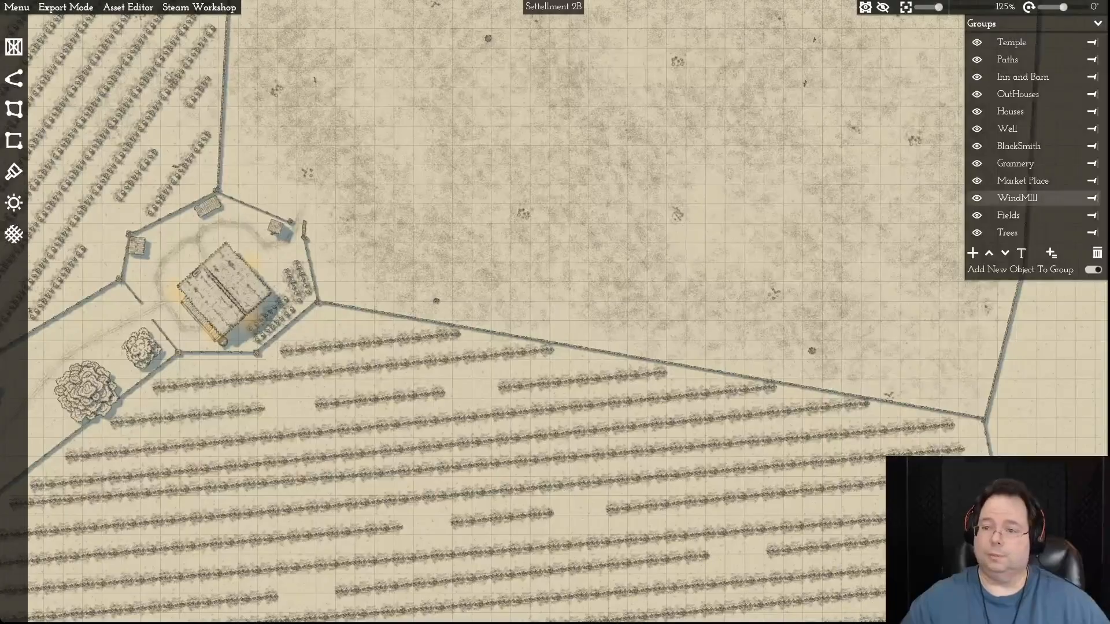
pyautogui.click(1092, 215)
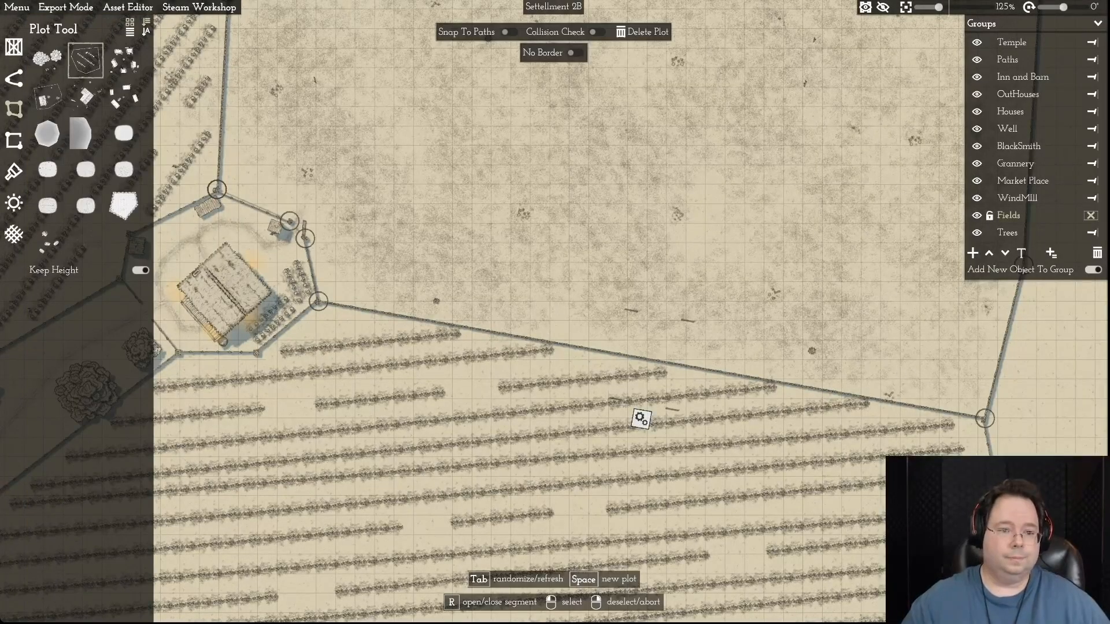
# - Move the southern corner points of the northeastern bare field northward, pulling its border away from the crop field below
pyautogui.moveTo(319, 301); pyautogui.dragTo(339, 250)
pyautogui.moveTo(984, 419); pyautogui.dragTo(980, 313)
pyautogui.press('w')
pyautogui.moveTo(937, 382); pyautogui.dragTo(943, 345)
pyautogui.press('a')
pyautogui.press('w')
pyautogui.scroll(-5, 555, 312)
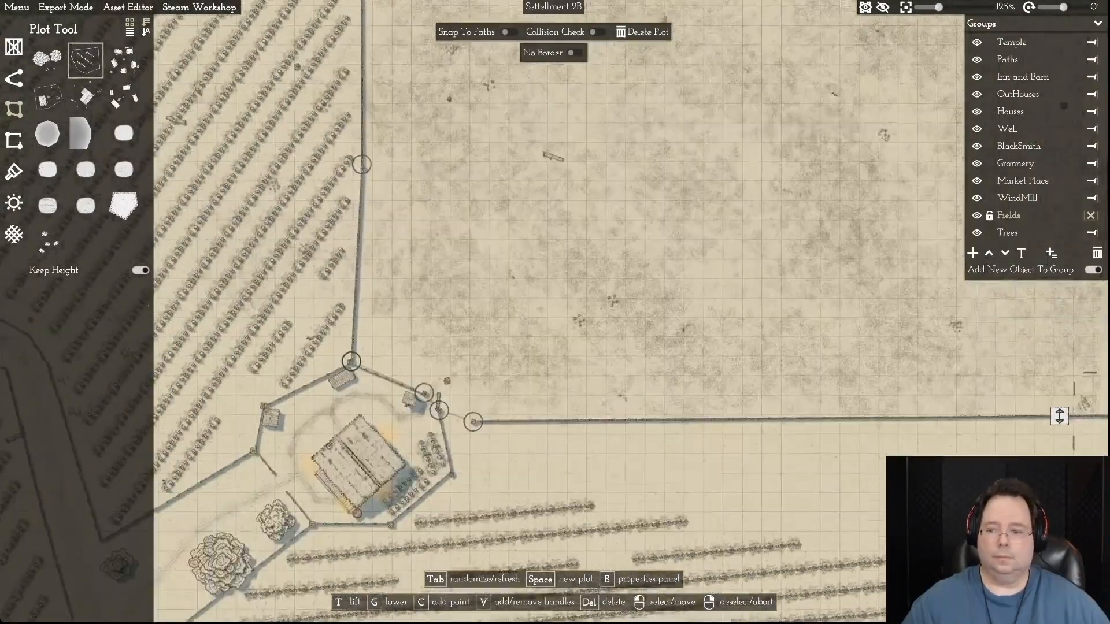
pyautogui.scroll(5, 751, 352)
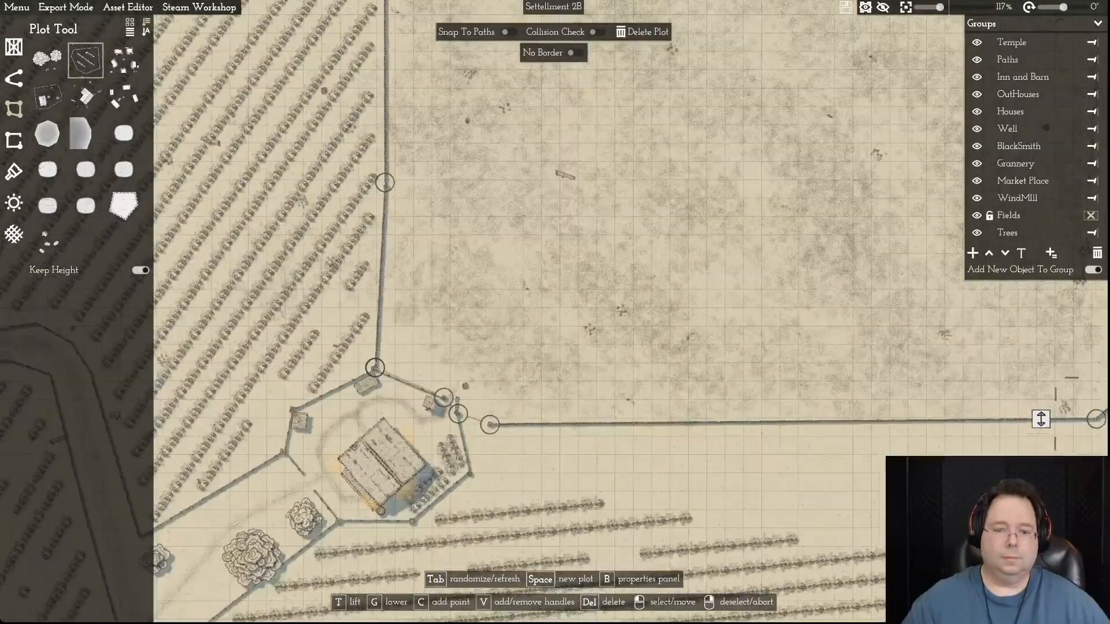
pyautogui.press('s')
pyautogui.press('a')
pyautogui.press('w')
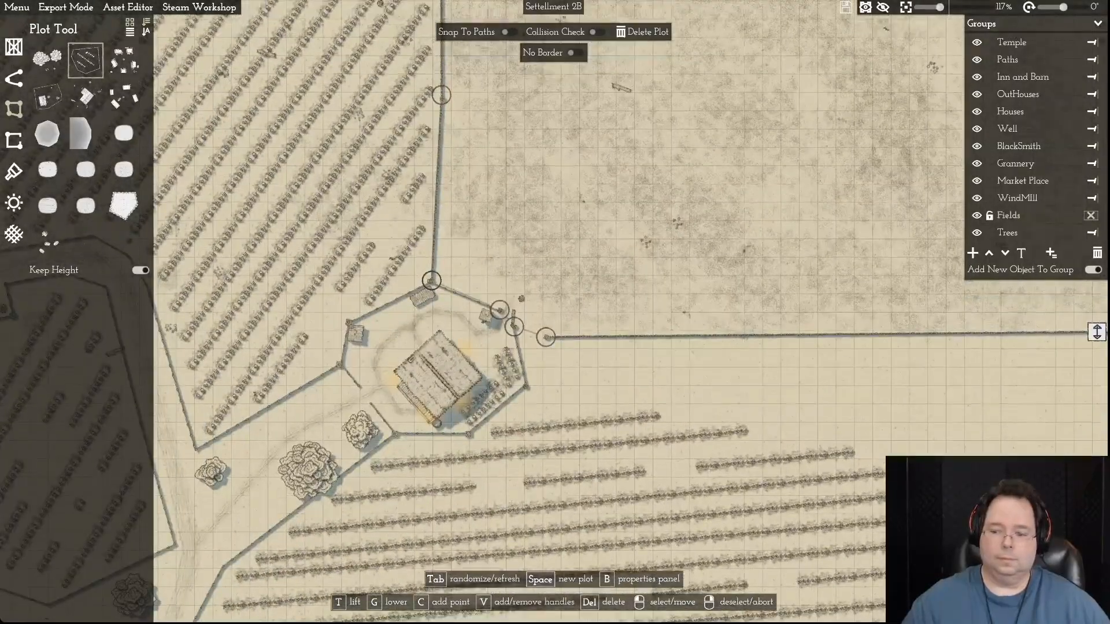
# - Delete the bare field's spare border point beside the gate of the northeastern farmhouse's yard
pyautogui.scroll(3, 555, 312)
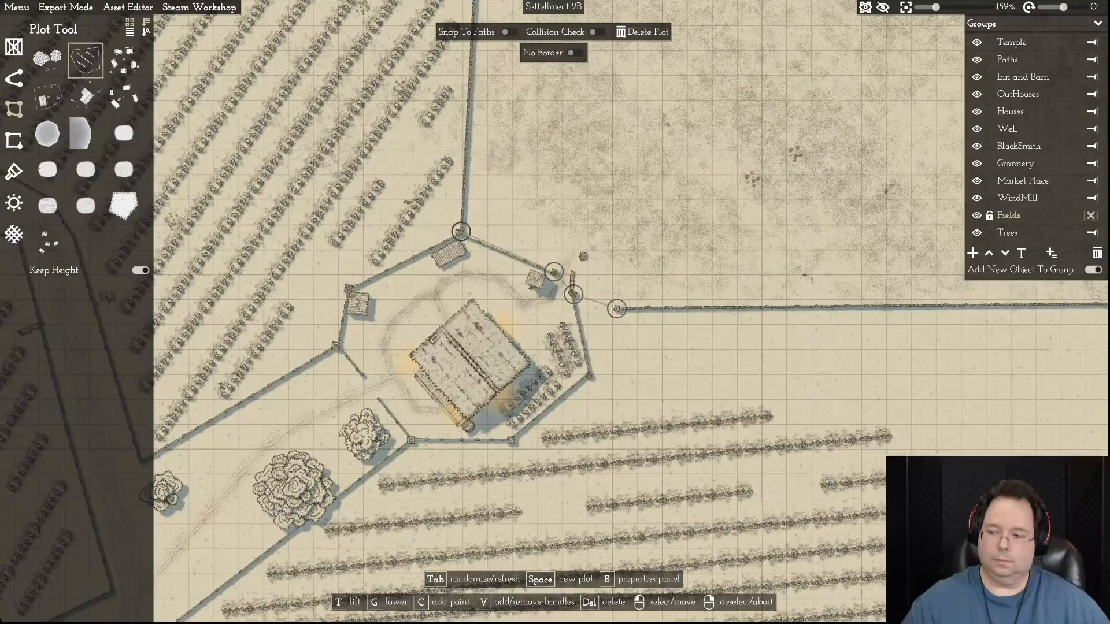
pyautogui.press('d')
pyautogui.press('d')
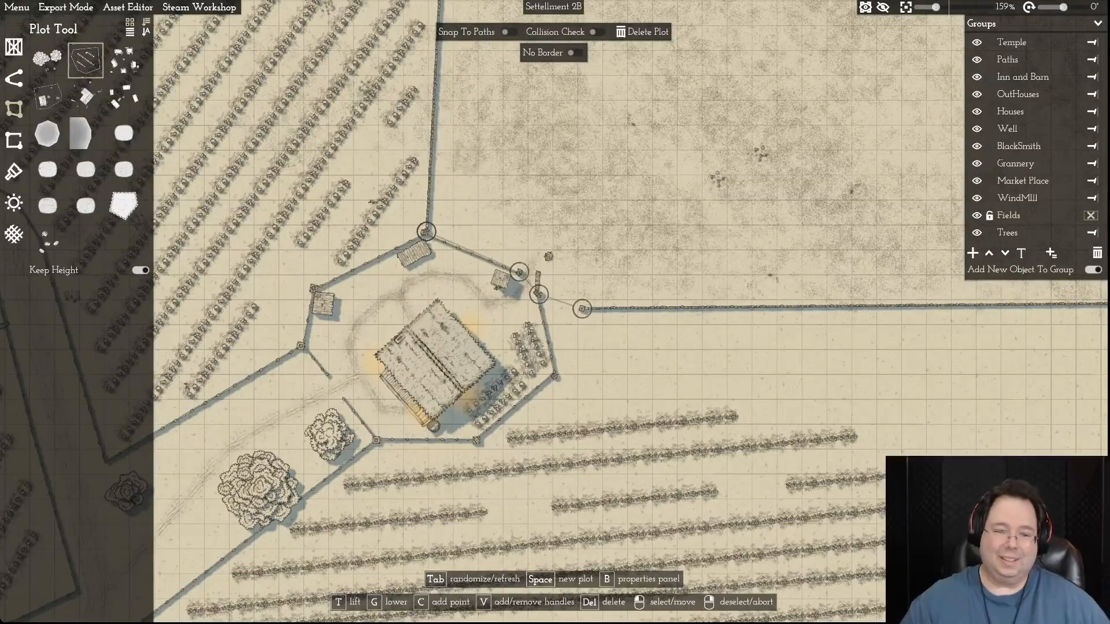
pyautogui.scroll(5, 624, 275)
pyautogui.press('a')
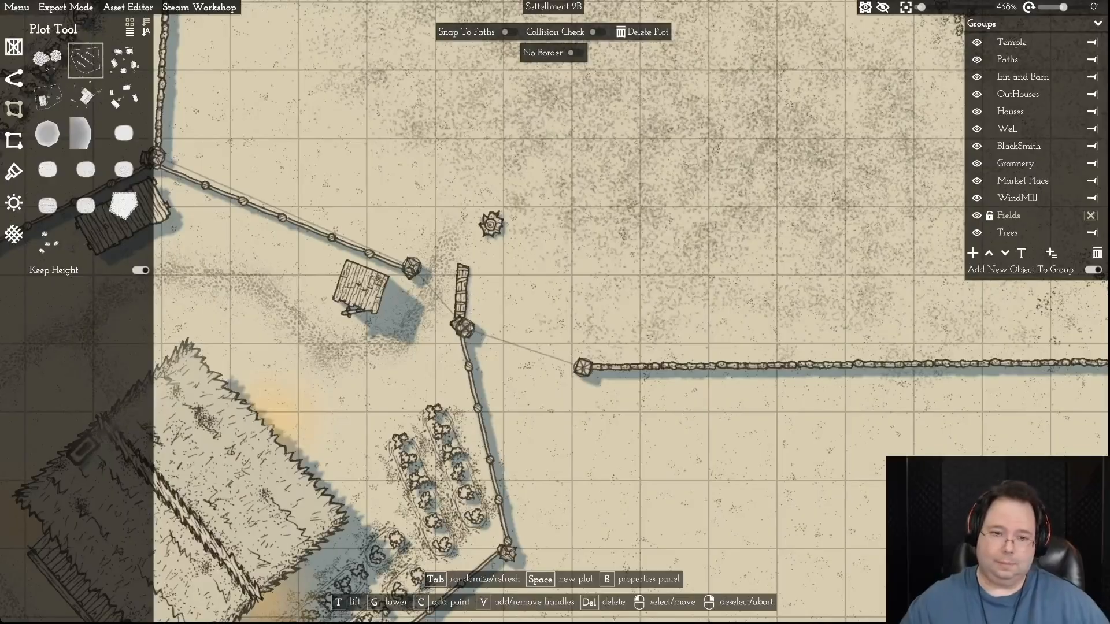
pyautogui.moveTo(464, 328); pyautogui.dragTo(503, 322)
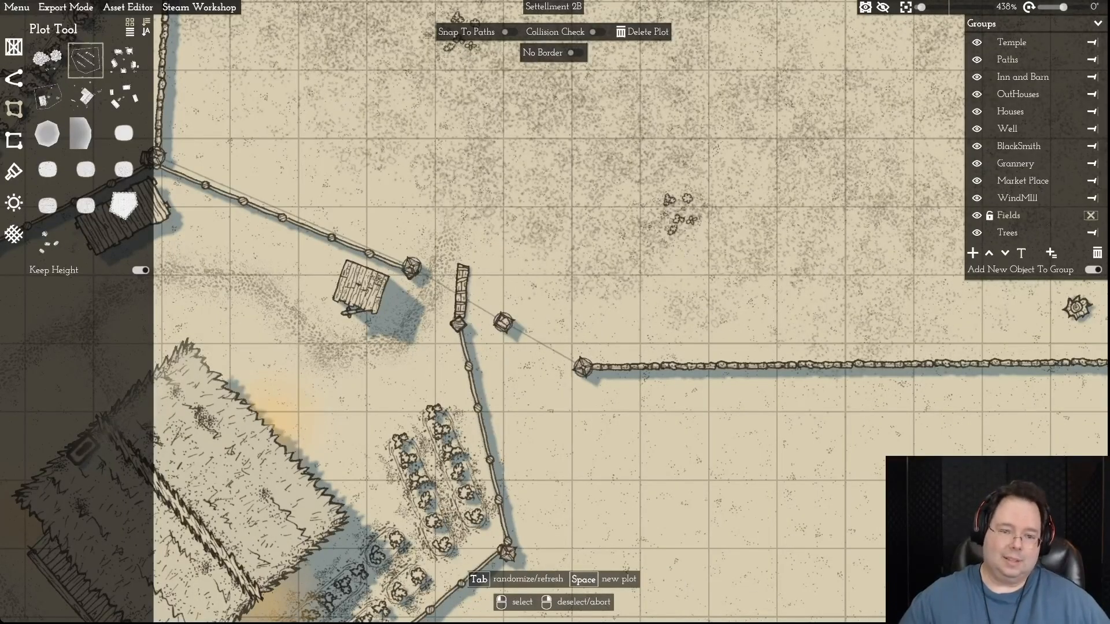
pyautogui.press('d')
pyautogui.click(425, 322)
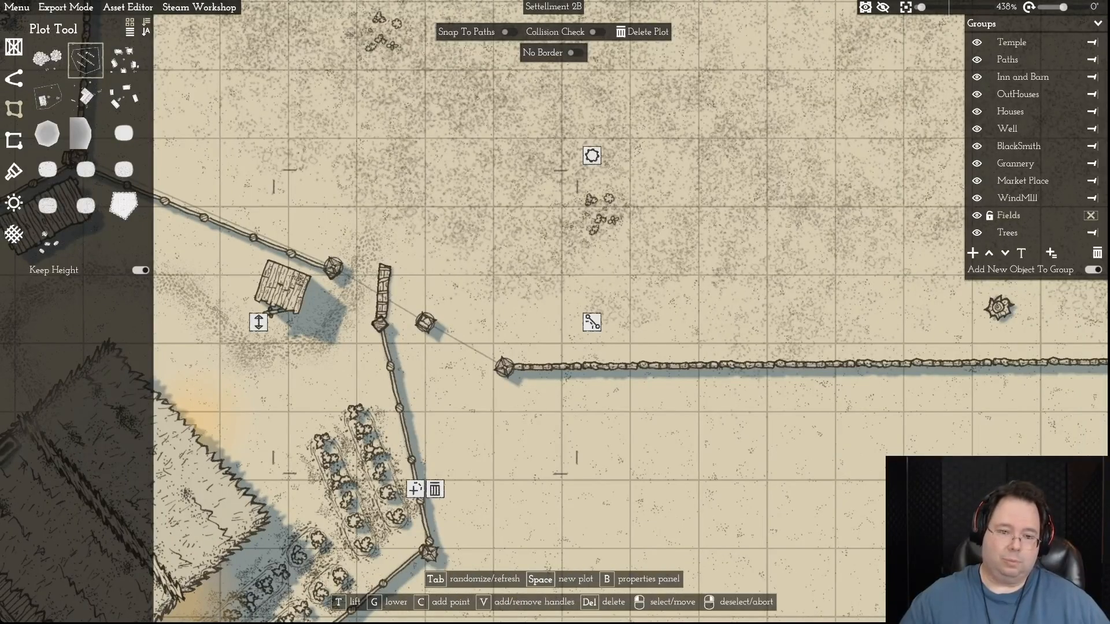
pyautogui.press('Delete')
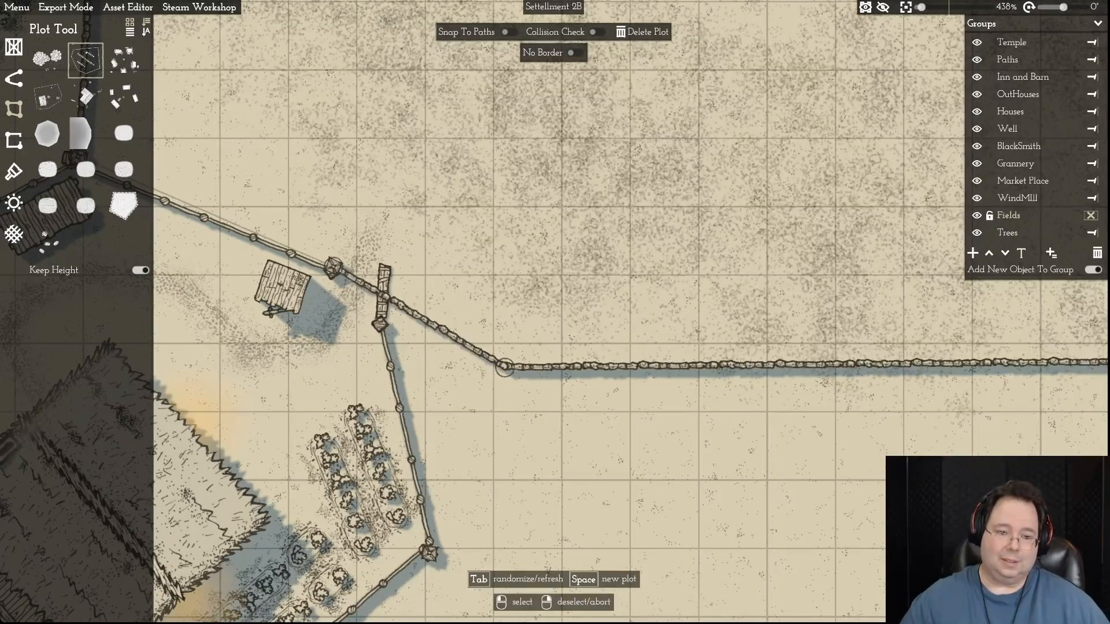
# - Open the bare field's border segment across the farmyard gate and move its southwestern corner onto the gate's fence post
pyautogui.click(419, 317)
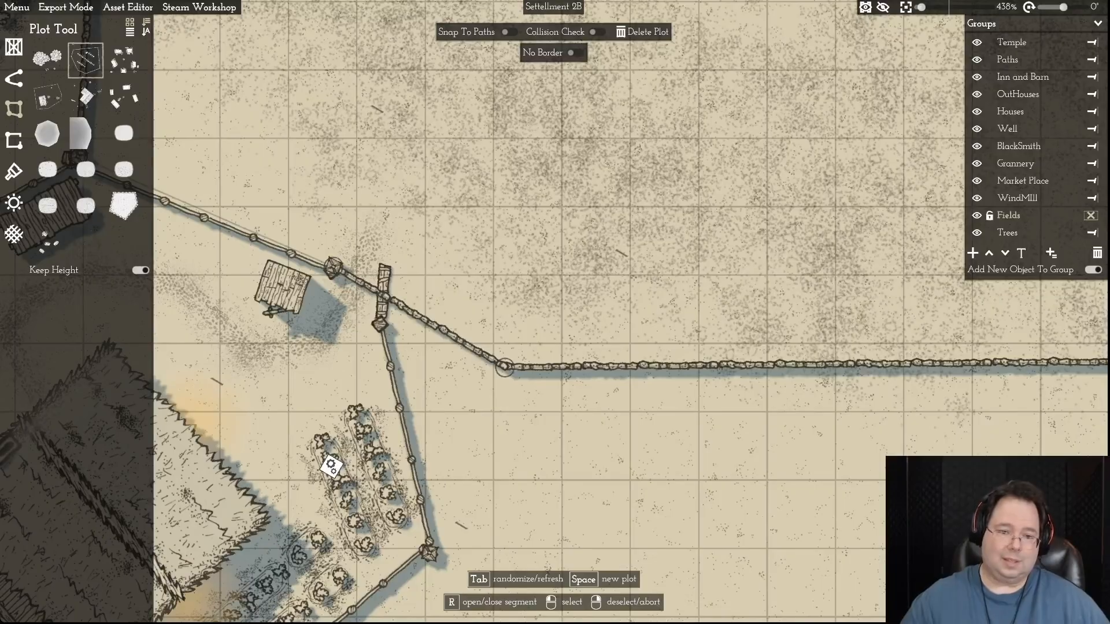
pyautogui.press('r')
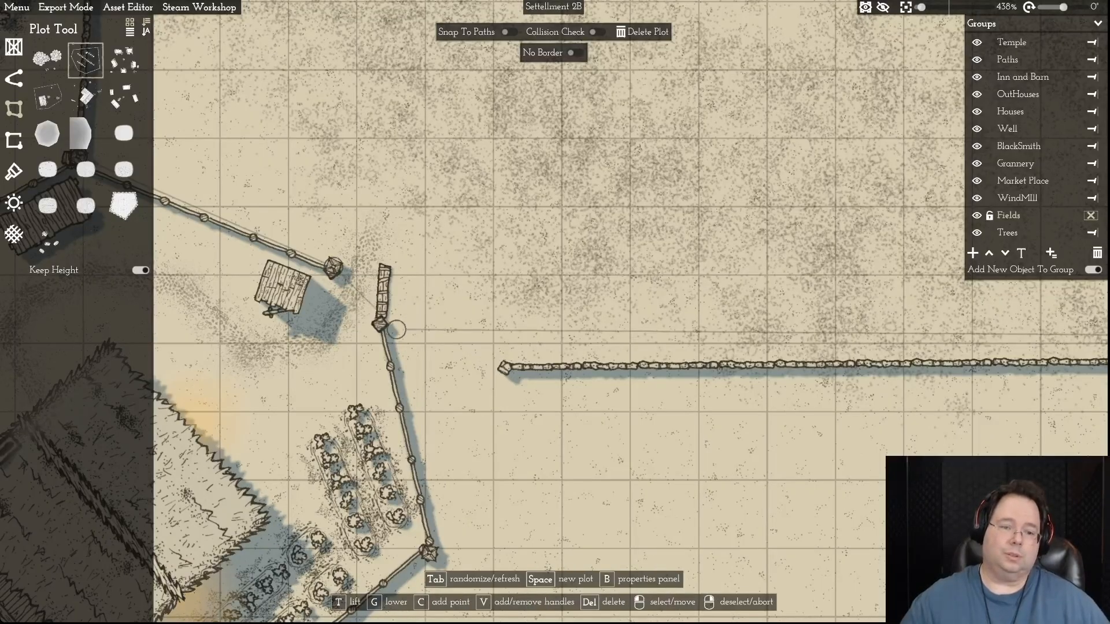
pyautogui.press('a')
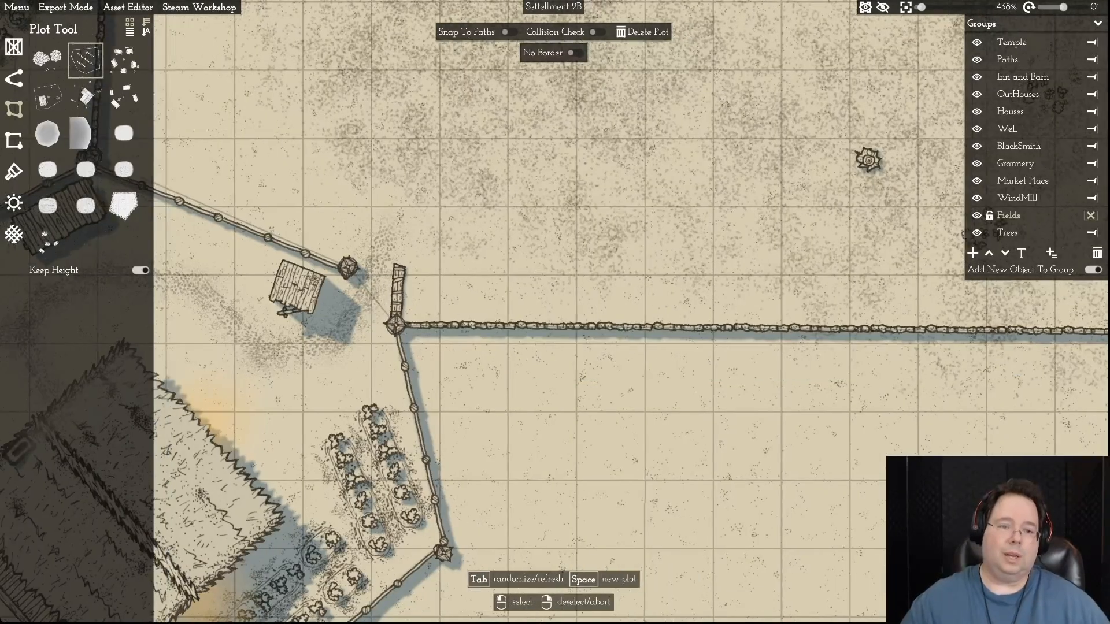
# - Reshape the bare field's southeastern corner by moving its two border points northward into a longer slanted edge
pyautogui.press('w')
pyautogui.scroll(-5, 390, 251)
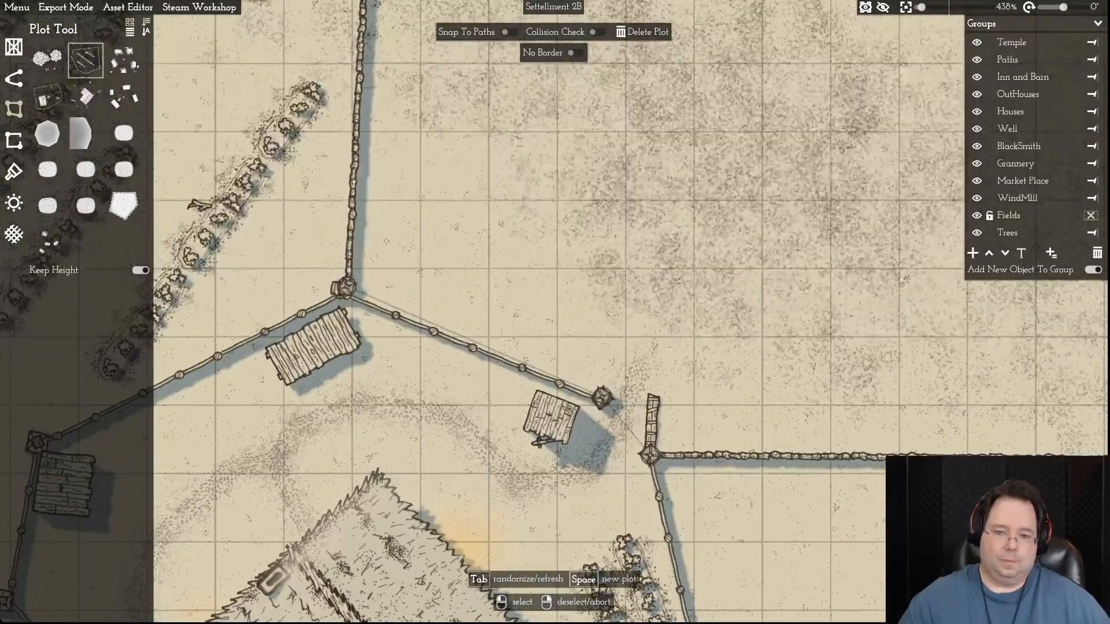
pyautogui.press('d')
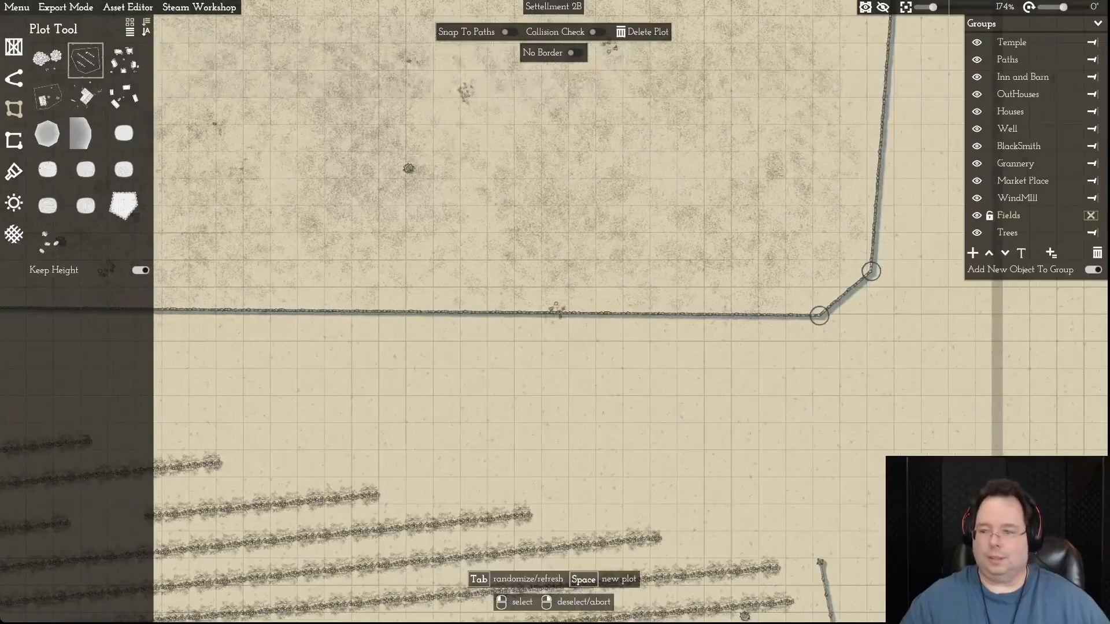
pyautogui.scroll(-4, 709, 360)
pyautogui.press('w')
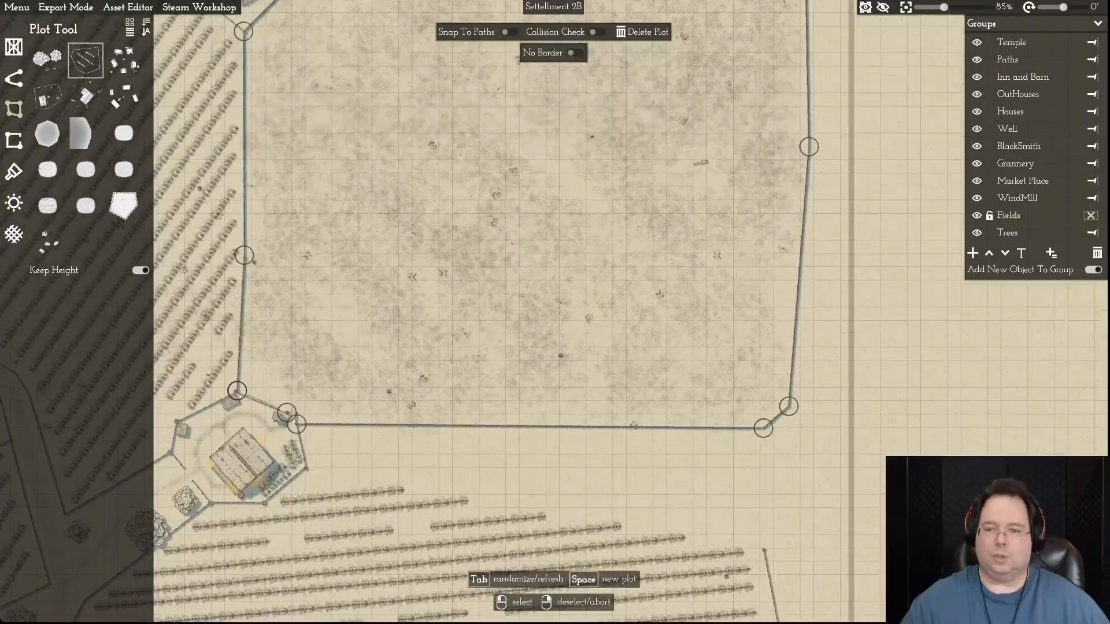
pyautogui.click(803, 317)
pyautogui.scroll(-2, 803, 321)
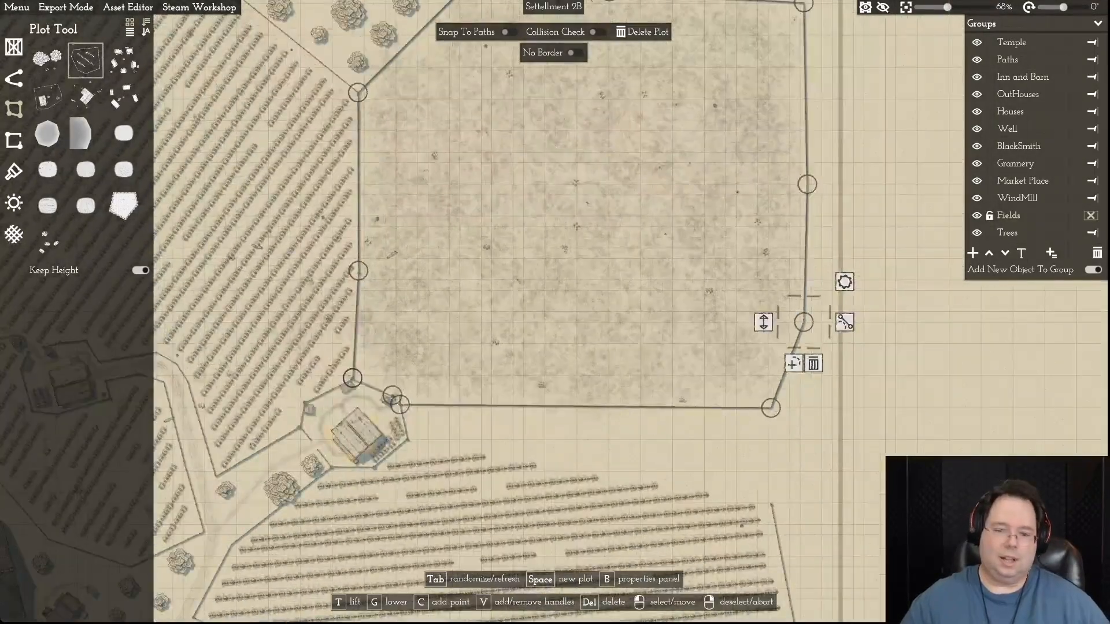
pyautogui.moveTo(771, 408); pyautogui.dragTo(776, 382)
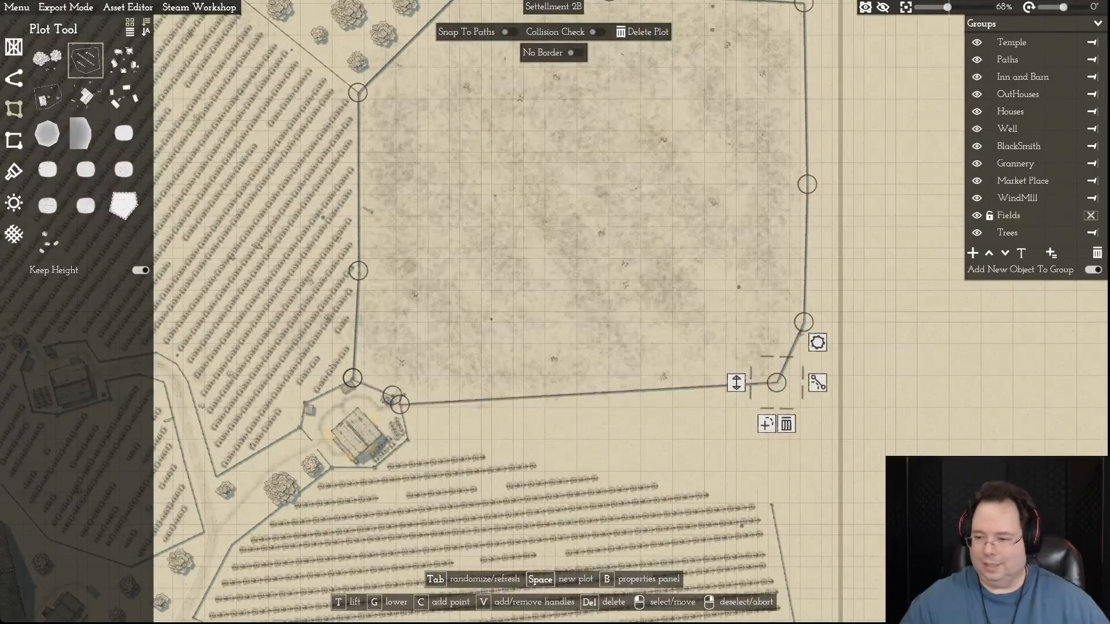
# - Add a border point midway along the northern edge of the crop field south of the bare field
pyautogui.press('s')
pyautogui.press('a')
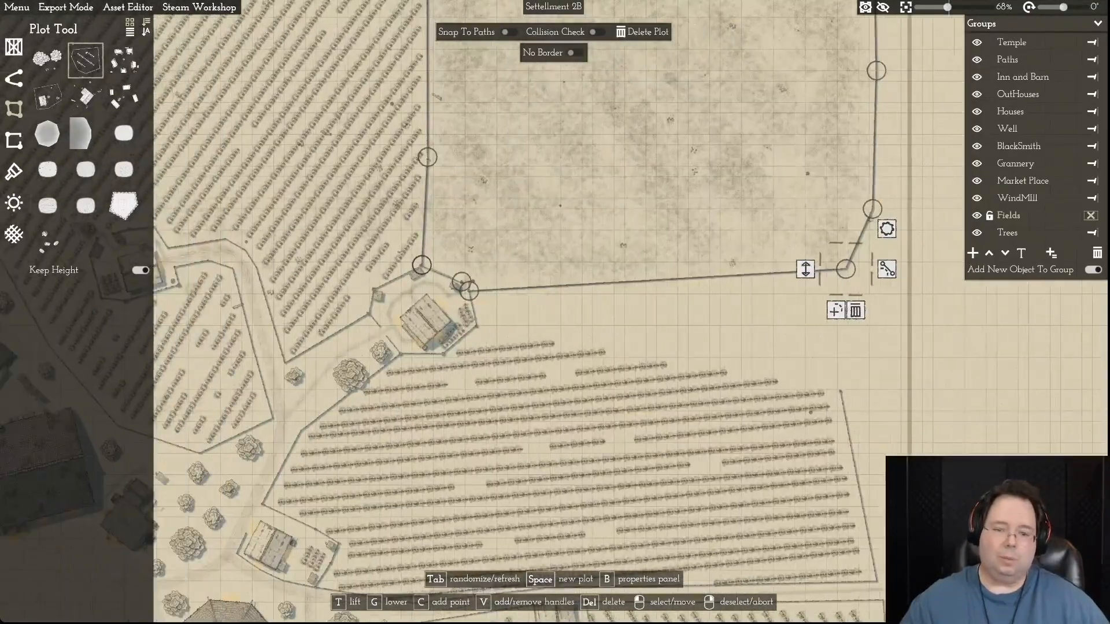
pyautogui.rightClick(591, 385)
pyautogui.click(590, 386)
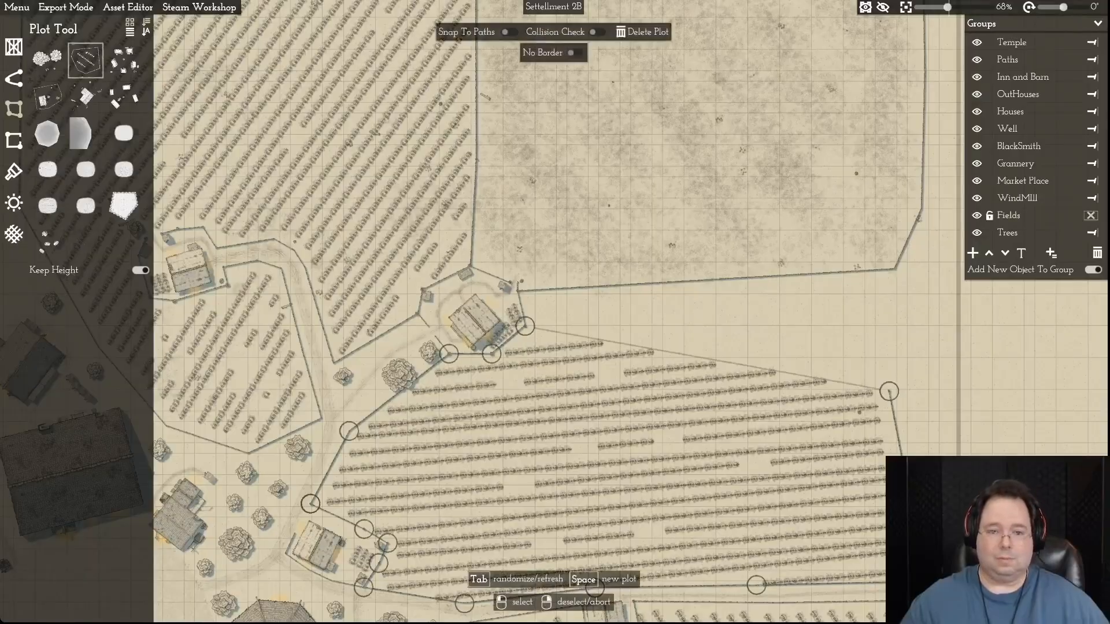
pyautogui.scroll(5, 591, 385)
pyautogui.press('w')
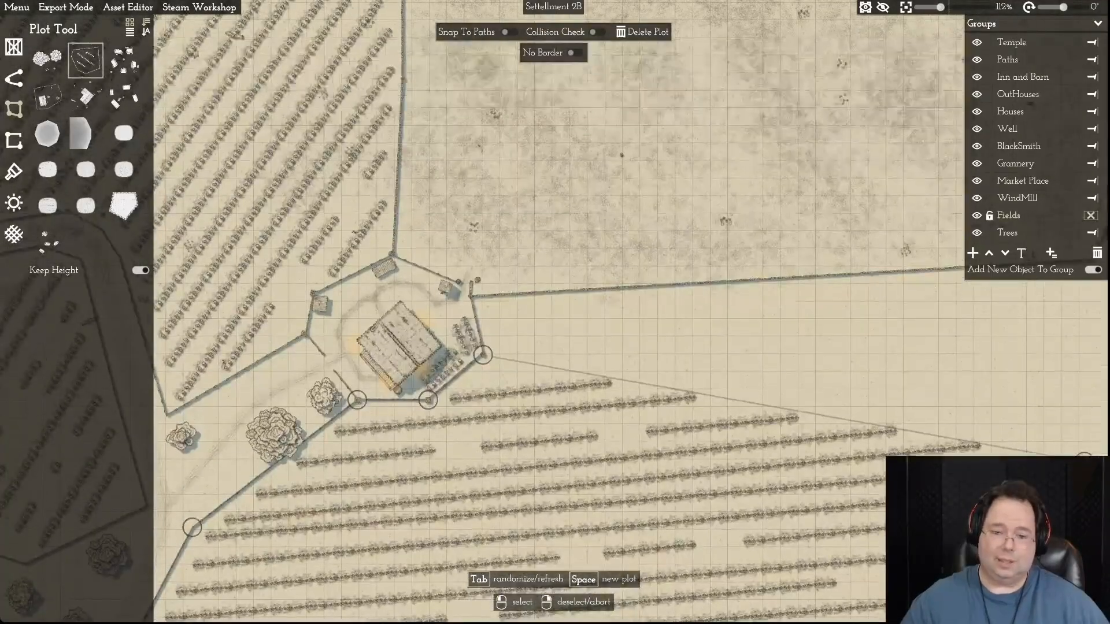
pyautogui.click(783, 407)
pyautogui.press('d')
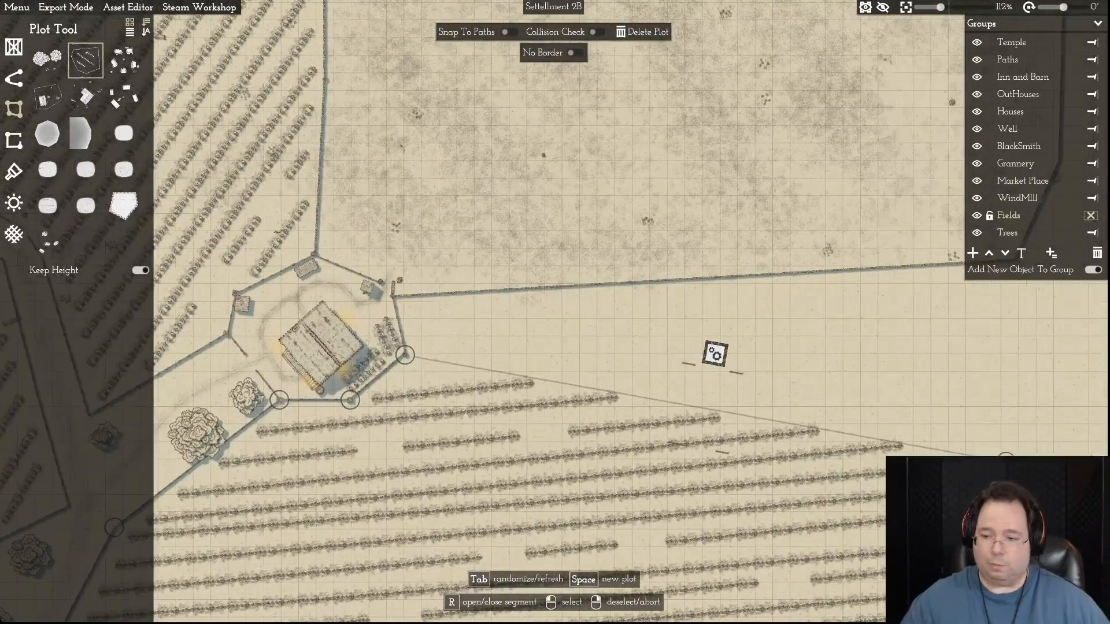
pyautogui.click(1005, 461)
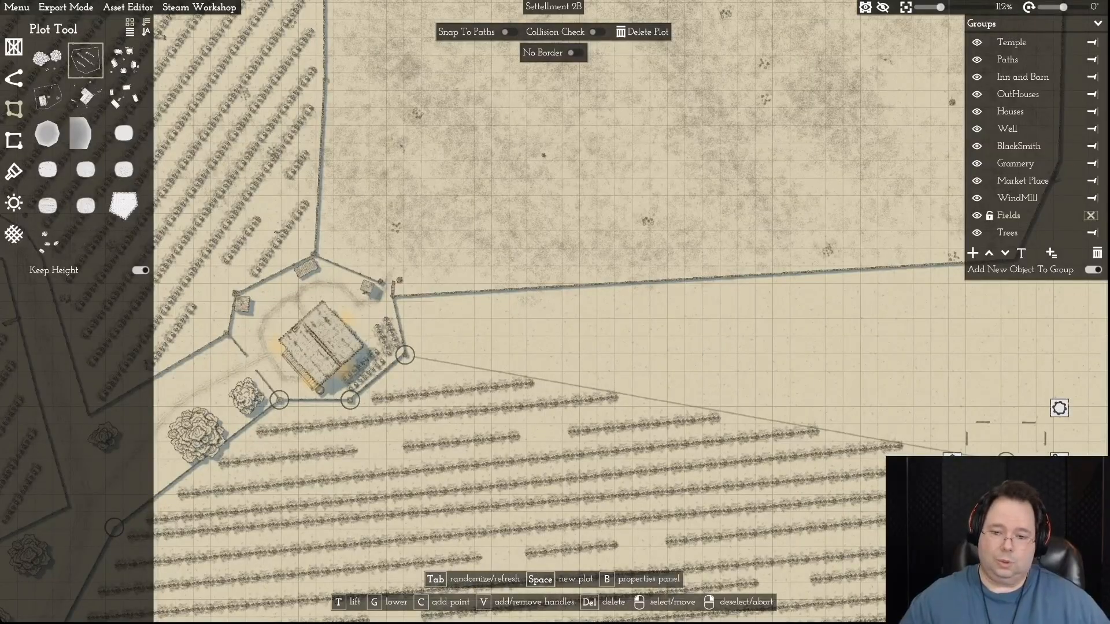
pyautogui.press('c')
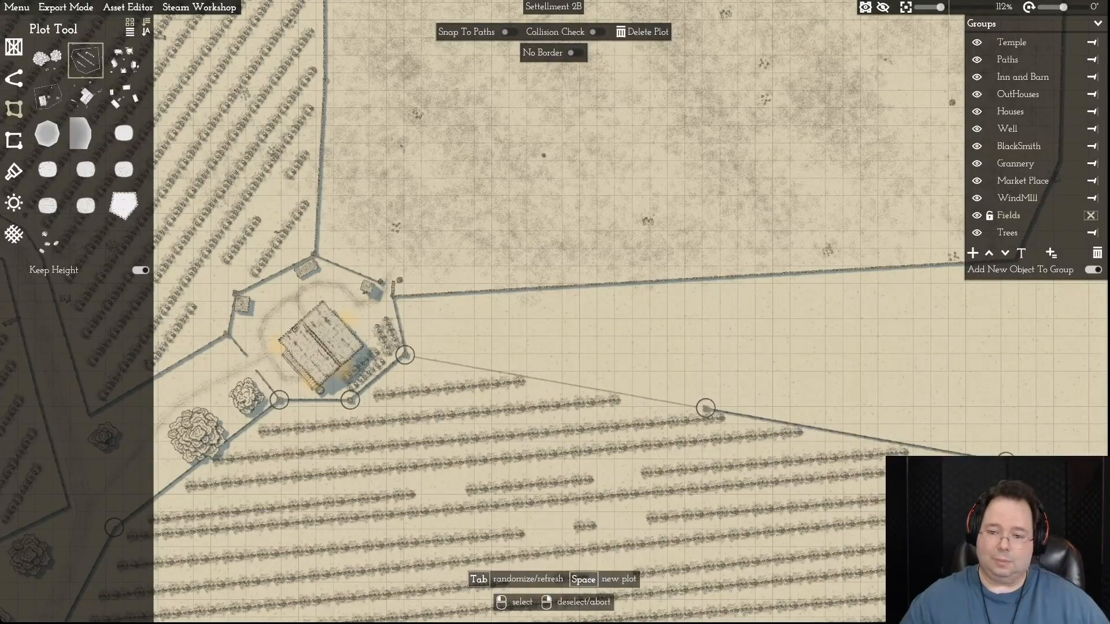
# - Move the crop field's added point onto the farmyard gate's fence post and its northeastern corner onto the bare field's southeastern corner
pyautogui.rightClick(856, 435)
pyautogui.click(856, 434)
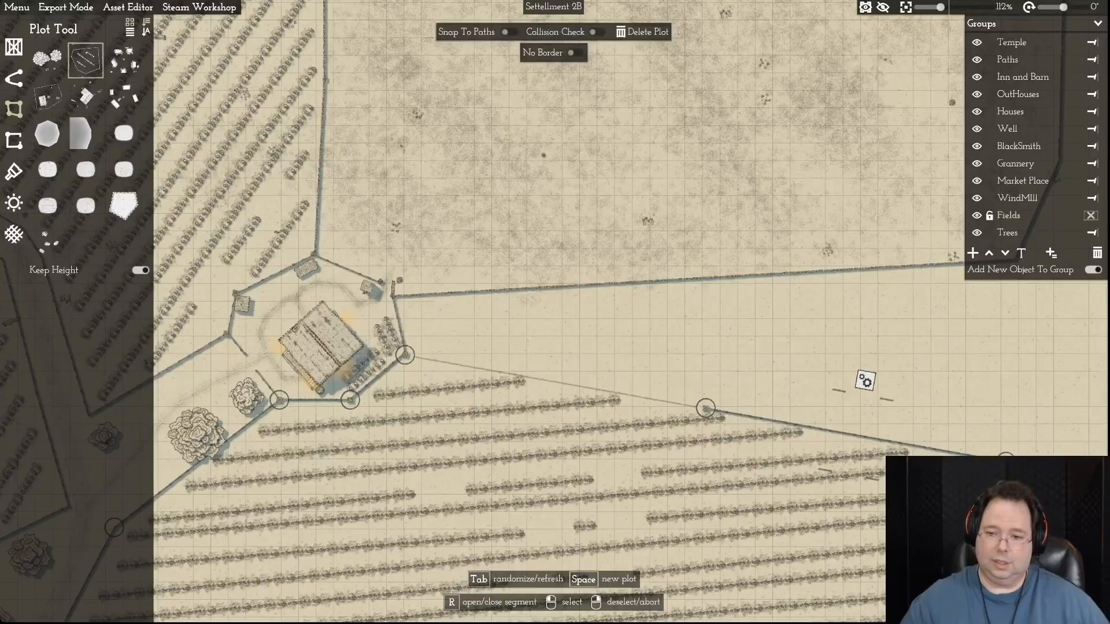
pyautogui.click(706, 408)
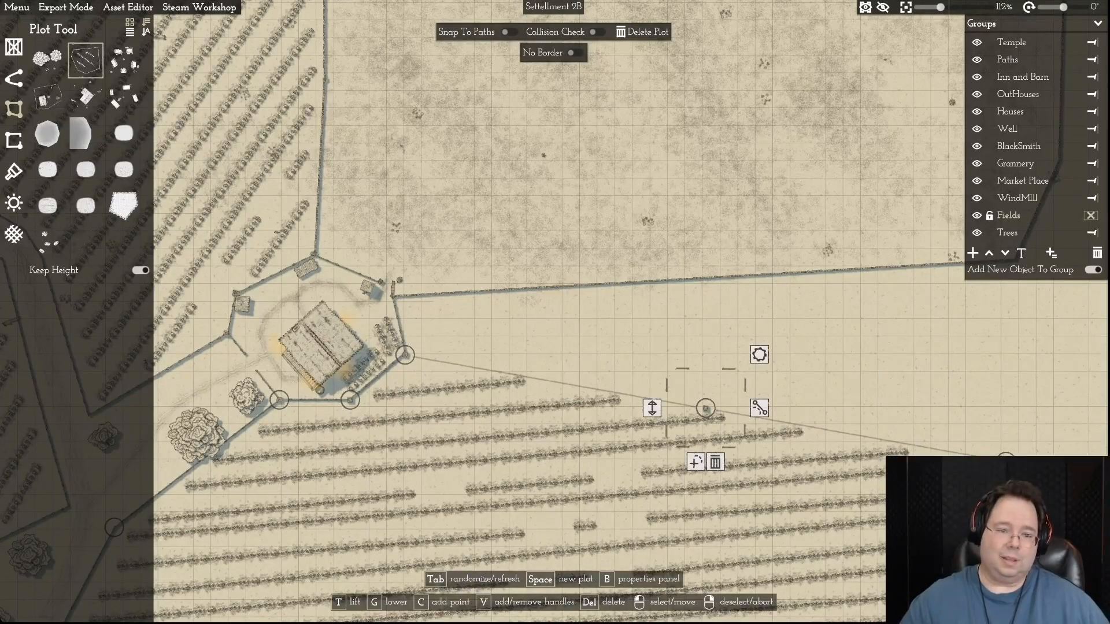
pyautogui.moveTo(705, 408); pyautogui.dragTo(395, 299)
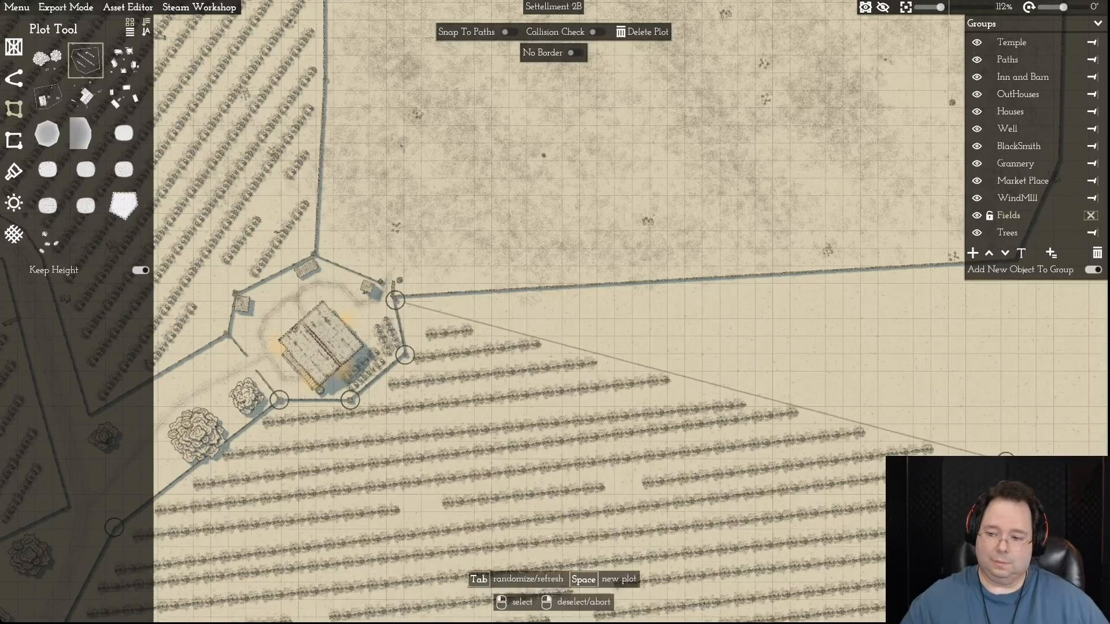
pyautogui.press('d')
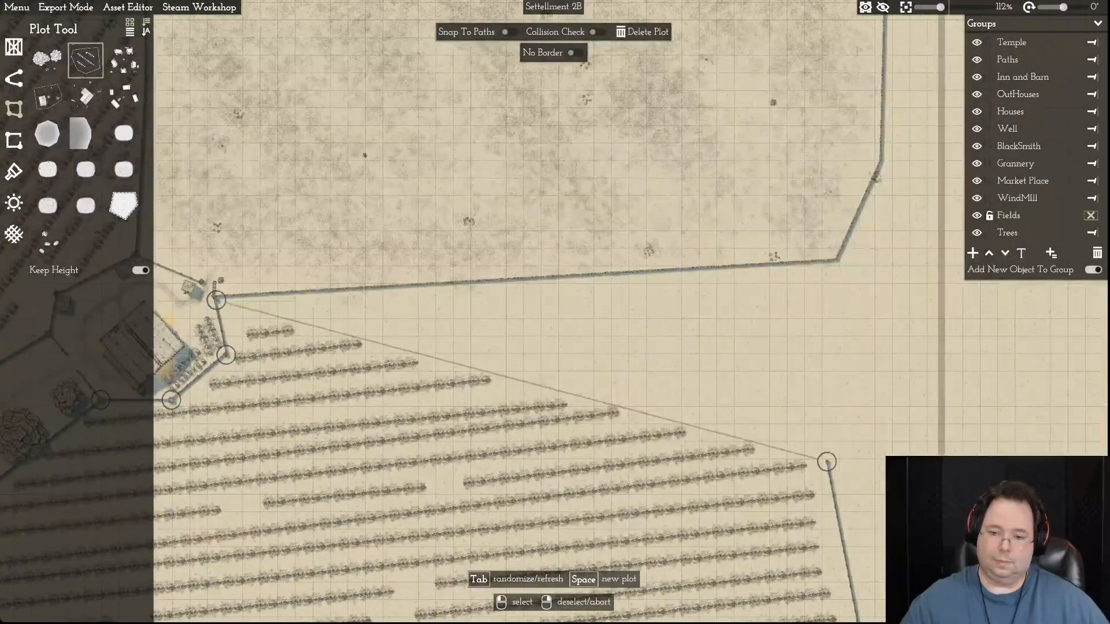
pyautogui.moveTo(826, 461); pyautogui.dragTo(835, 260)
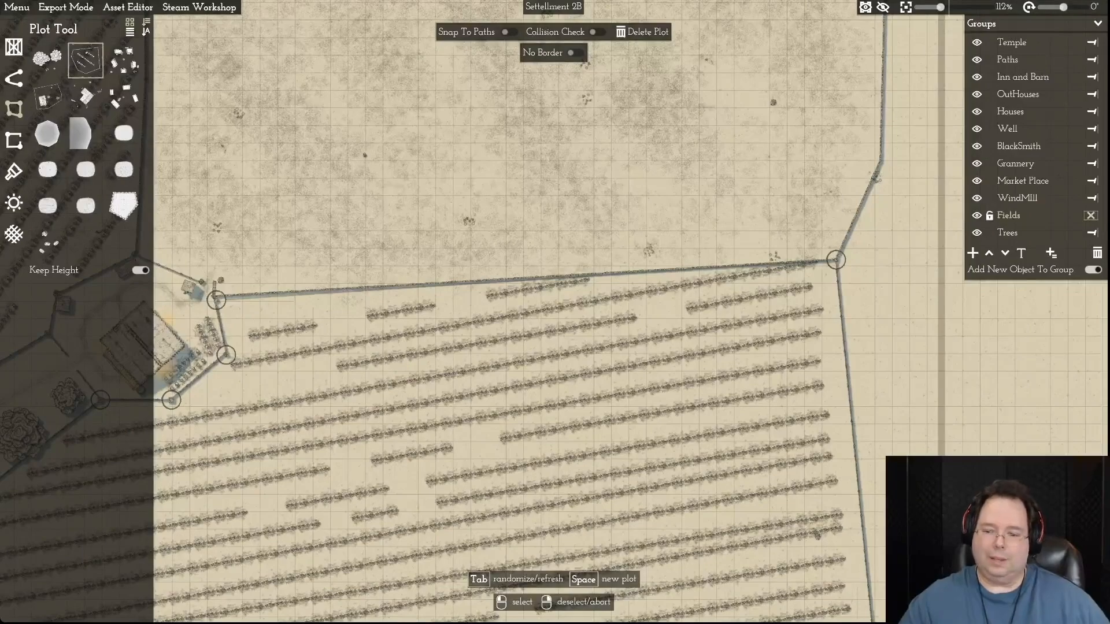
# - Examine the field borders around the northeastern farmhouse and the tree cluster between the two northern fields
pyautogui.press('a')
pyautogui.press('a')
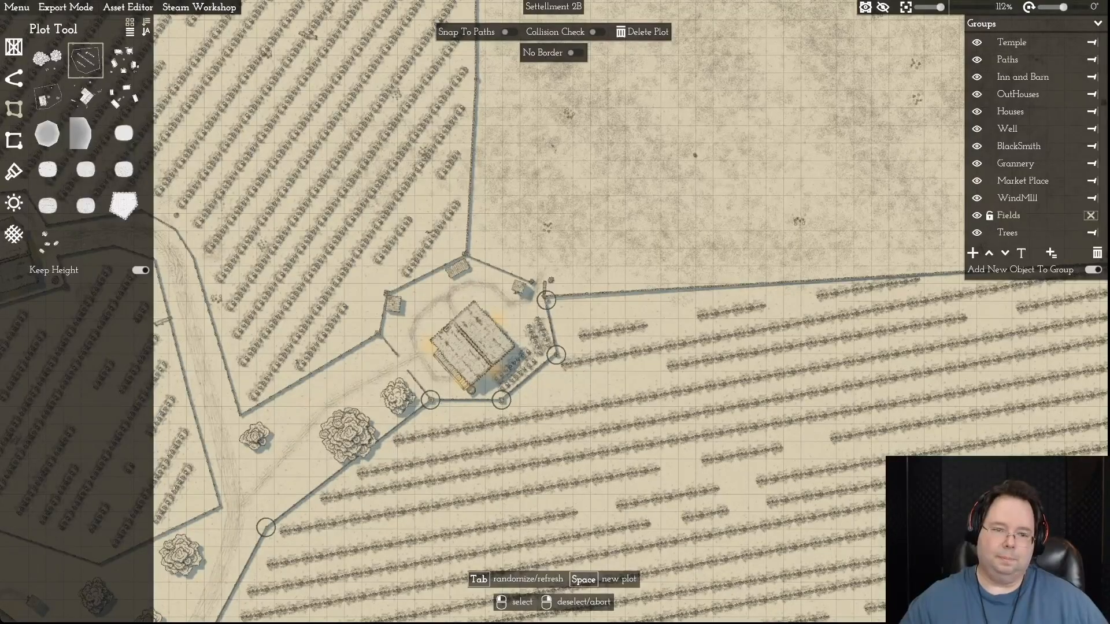
pyautogui.scroll(8, 634, 315)
pyautogui.scroll(-5, 634, 316)
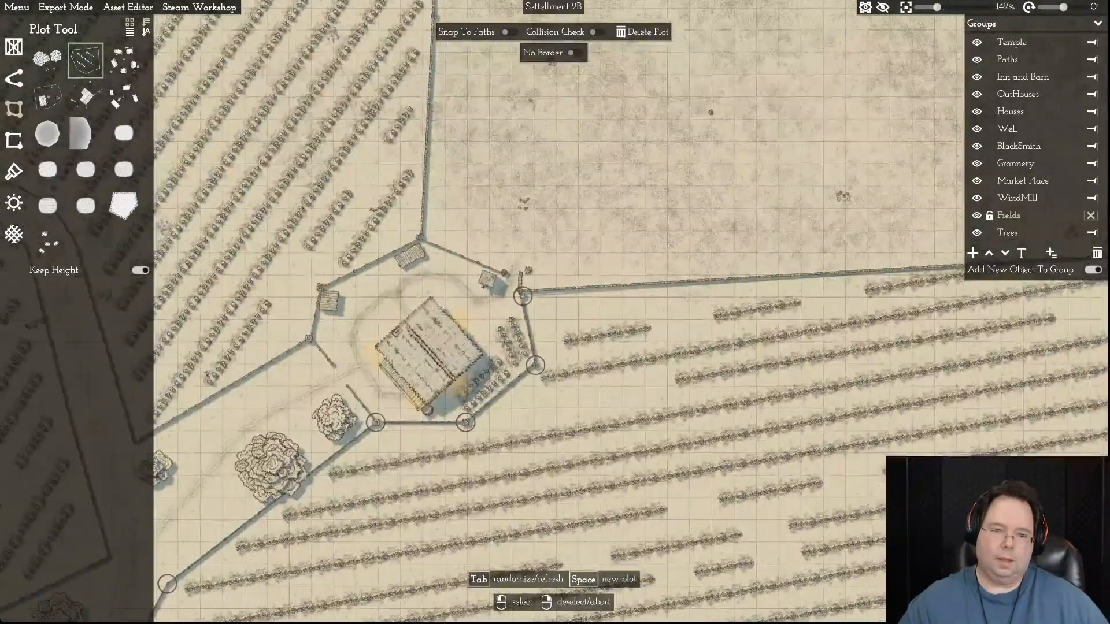
pyautogui.press('a')
pyautogui.press('w')
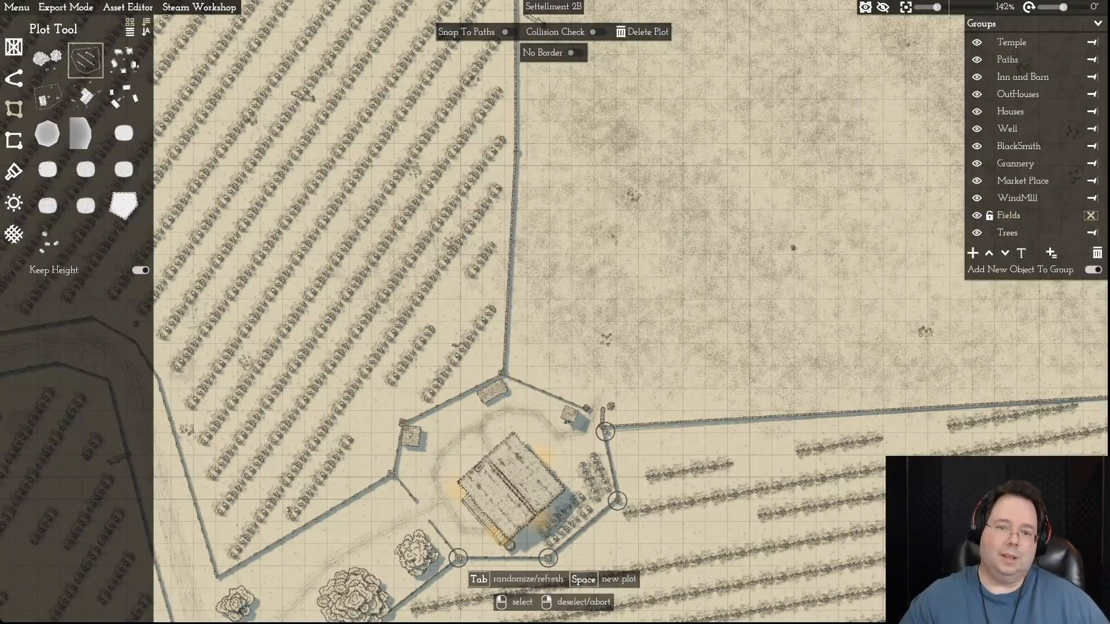
pyautogui.press('a')
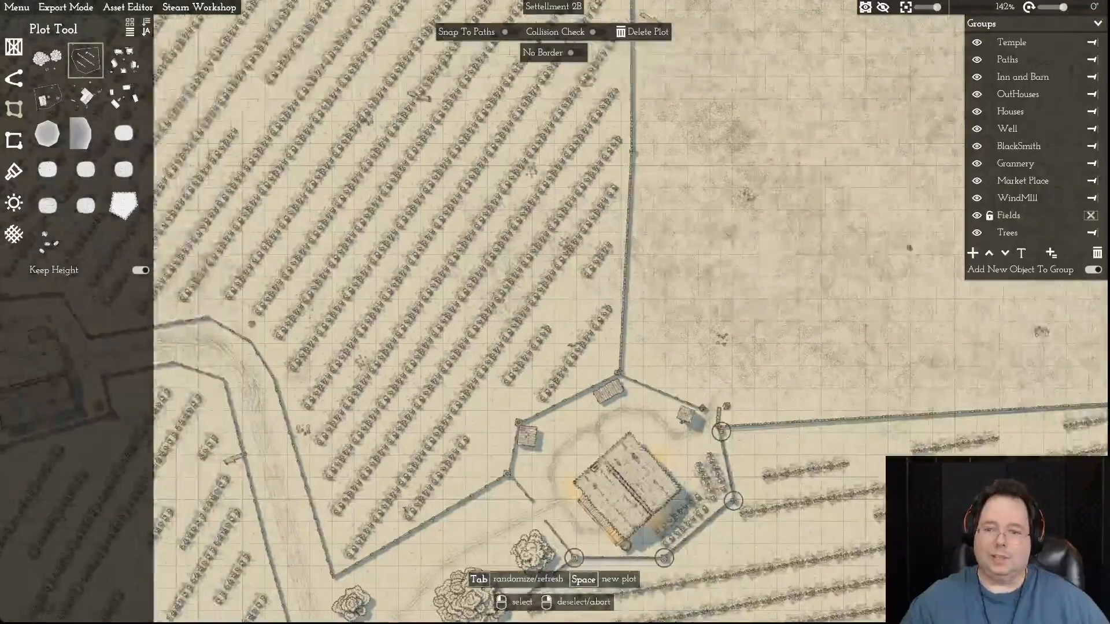
pyautogui.scroll(-2, 555, 312)
pyautogui.scroll(-2, 555, 312)
pyautogui.press('d')
pyautogui.press('w')
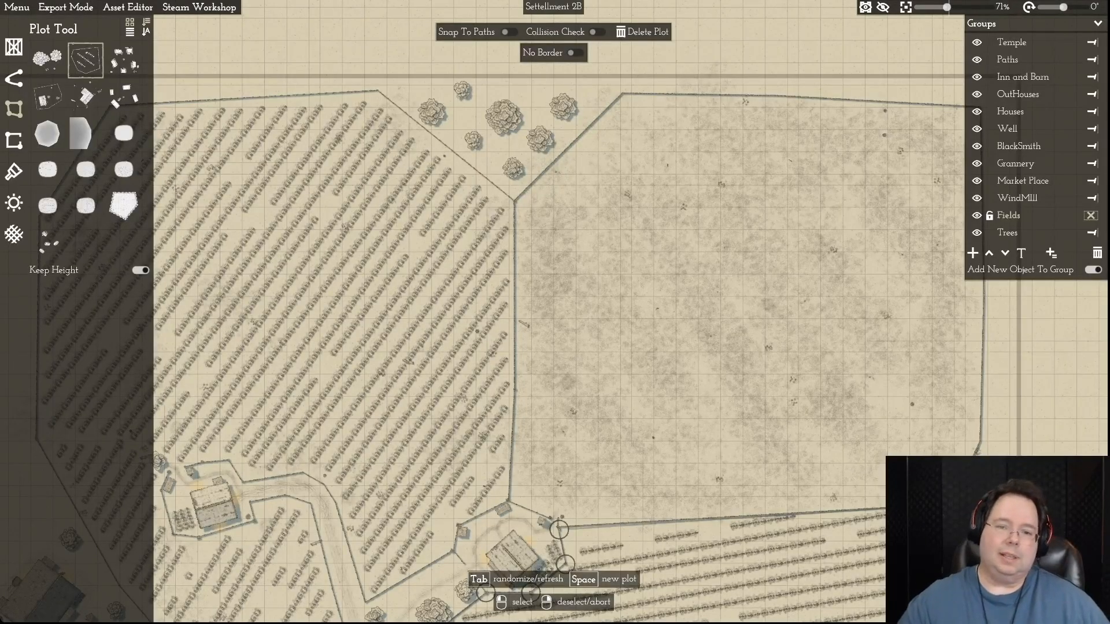
pyautogui.press('w')
pyautogui.press('w')
# - Deselect the crop field, switch to the Object tool and unlock the Trees group
pyautogui.rightClick(751, 324)
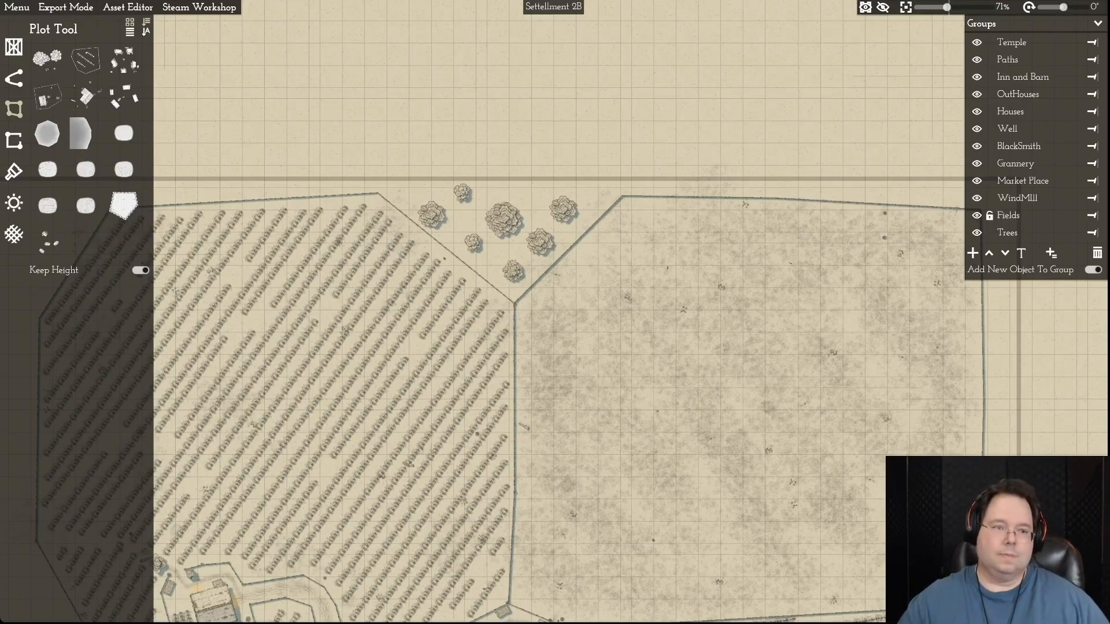
pyautogui.press('a')
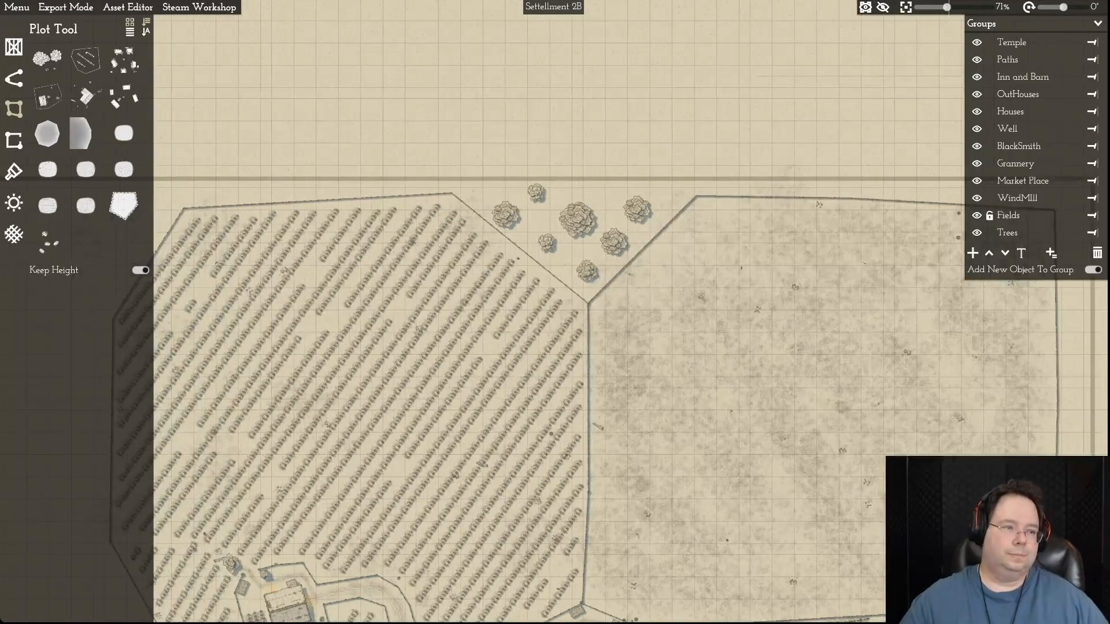
pyautogui.click(14, 47)
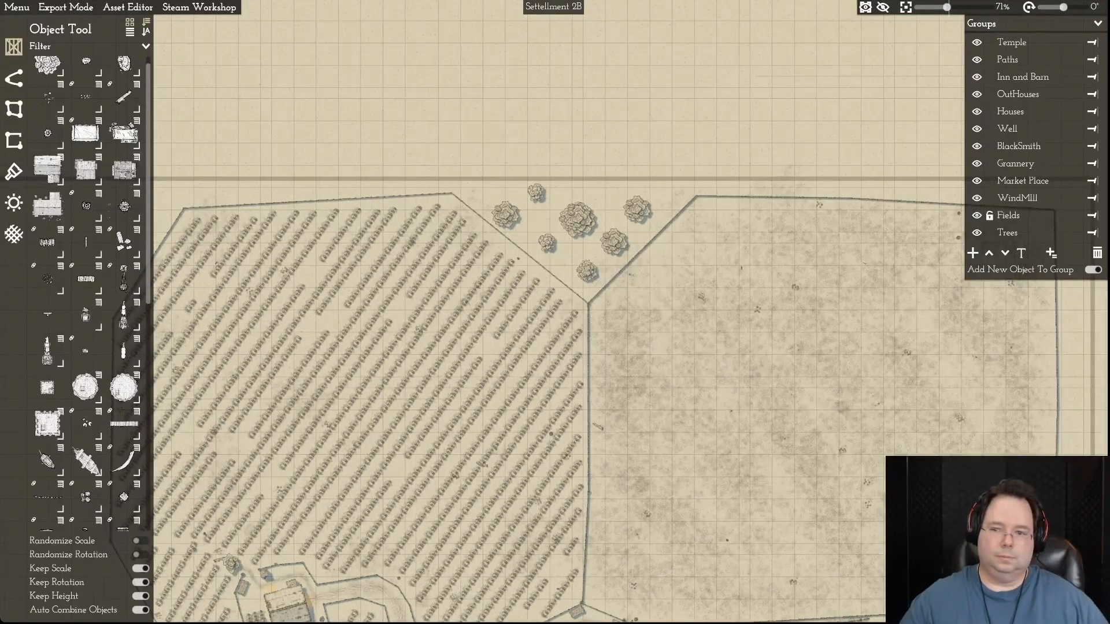
pyautogui.click(989, 233)
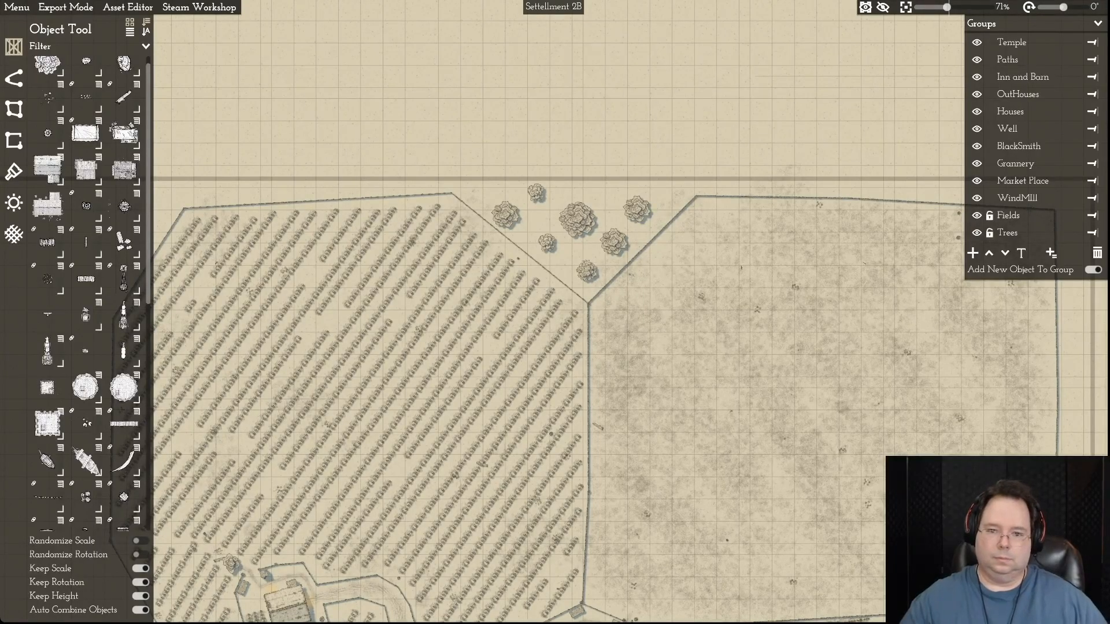
# - Delete the seven trees in the notch between the northern crop field and the bare field
pyautogui.click(636, 209)
pyautogui.click(645, 251)
pyautogui.click(613, 241)
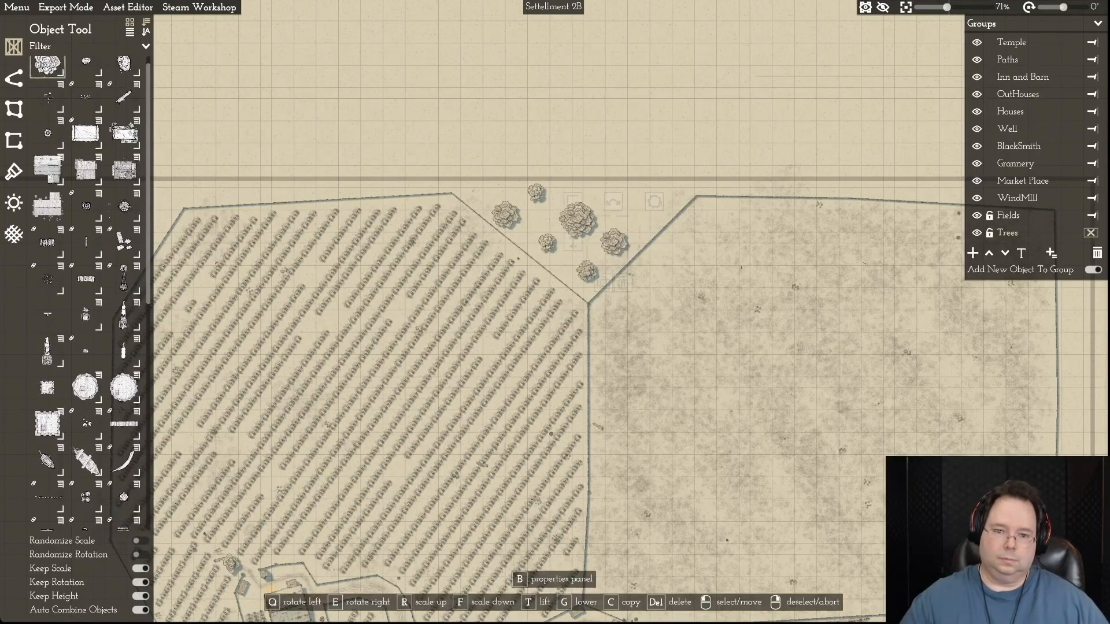
pyautogui.click(623, 283)
pyautogui.click(587, 271)
pyautogui.click(596, 311)
pyautogui.click(578, 220)
pyautogui.click(586, 261)
pyautogui.click(546, 242)
pyautogui.click(557, 283)
pyautogui.click(536, 192)
pyautogui.click(544, 233)
pyautogui.click(505, 216)
pyautogui.click(514, 256)
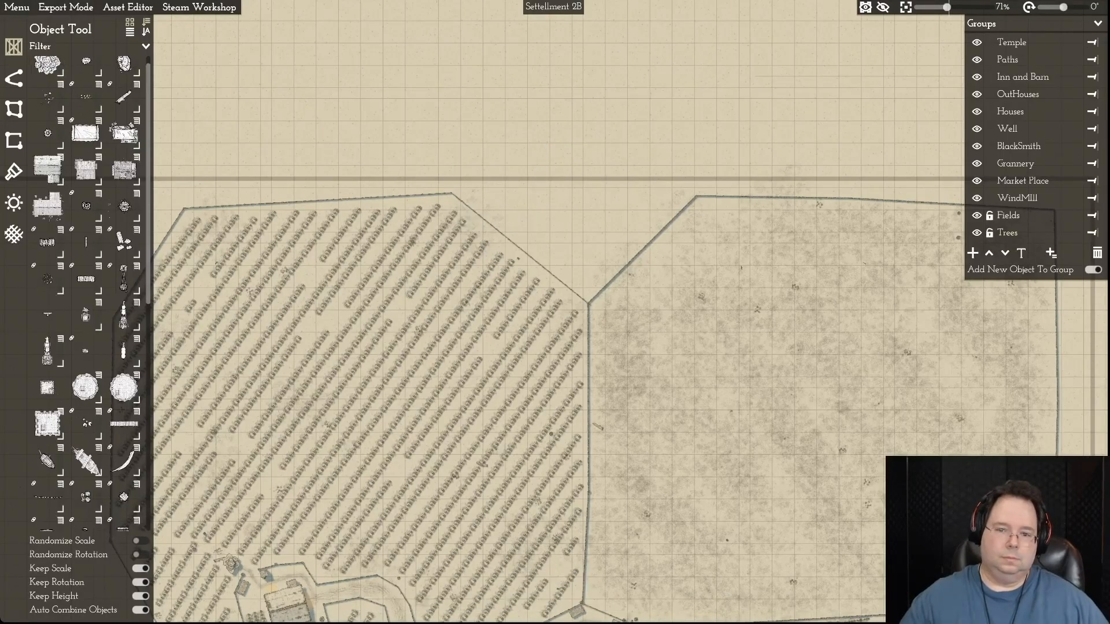
# - Shift the bare field's two lower eastern border points outward and straighten its northern edge by moving the northeastern corner slightly north
pyautogui.press('d')
pyautogui.press('s')
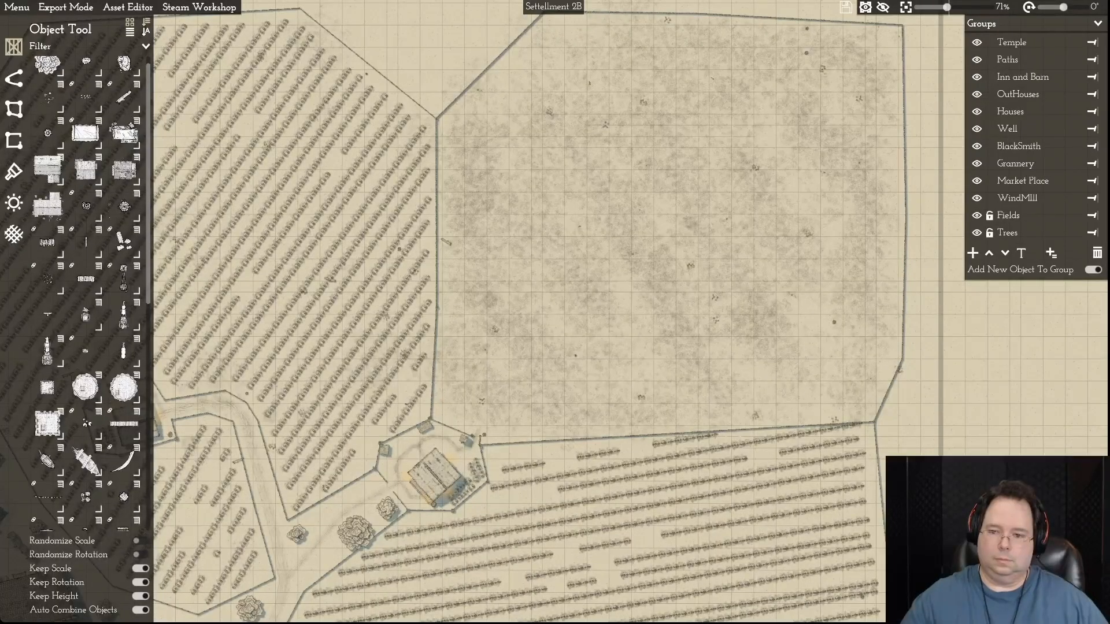
pyautogui.click(902, 359)
pyautogui.moveTo(903, 360); pyautogui.dragTo(913, 336)
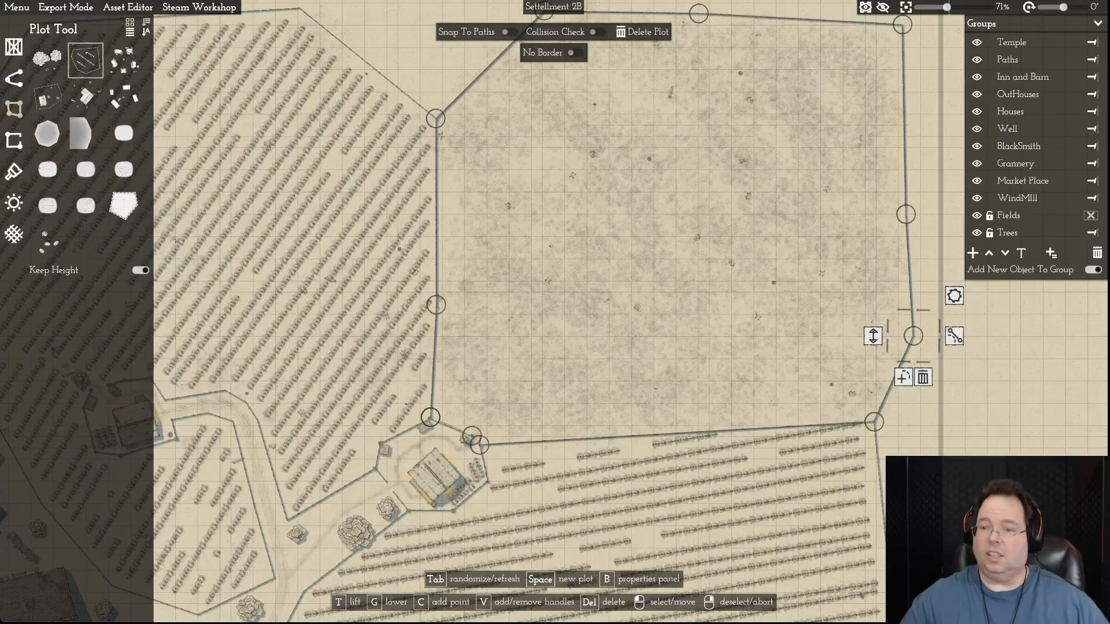
pyautogui.press('w')
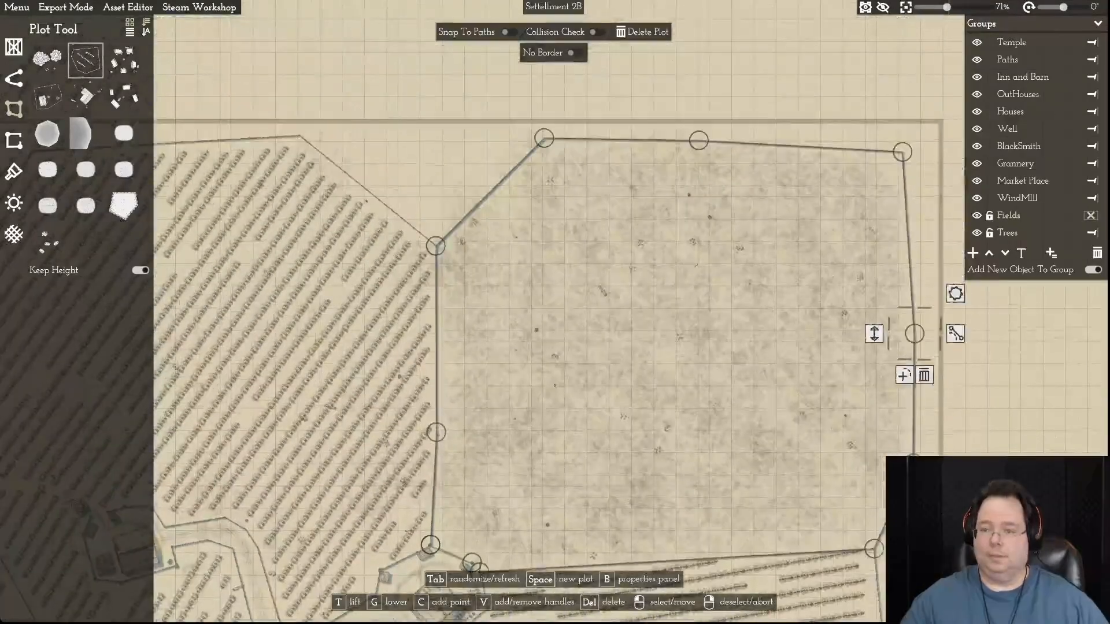
pyautogui.moveTo(903, 152); pyautogui.dragTo(903, 142)
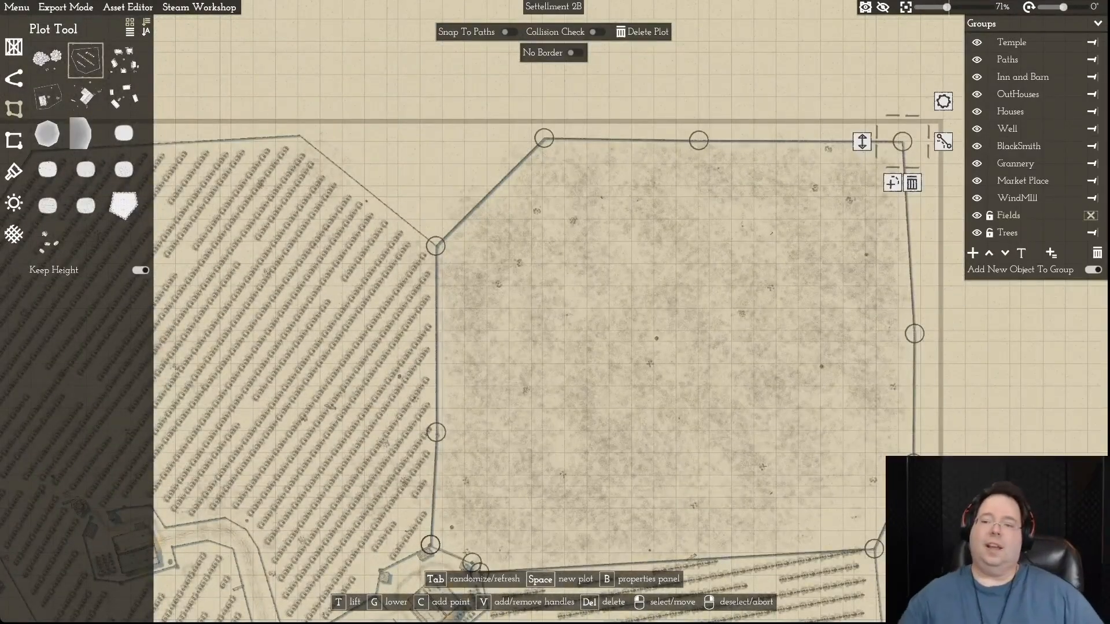
# - Close the bare field's border segment along the farmyard's northeastern fence and move its gate-side point northward into the field
pyautogui.press('a')
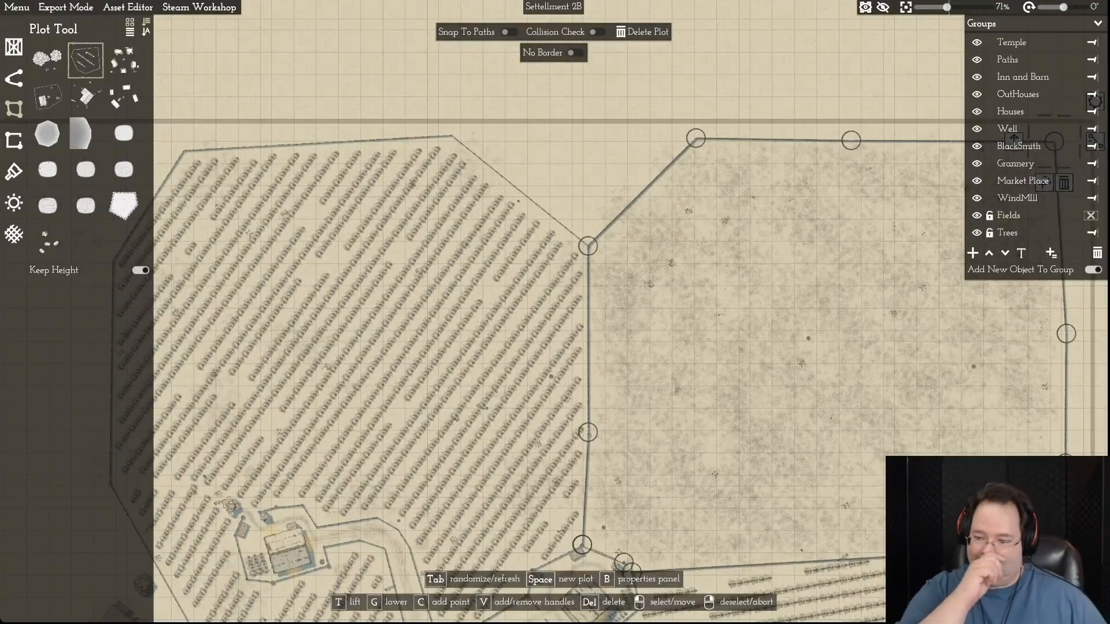
pyautogui.press('a')
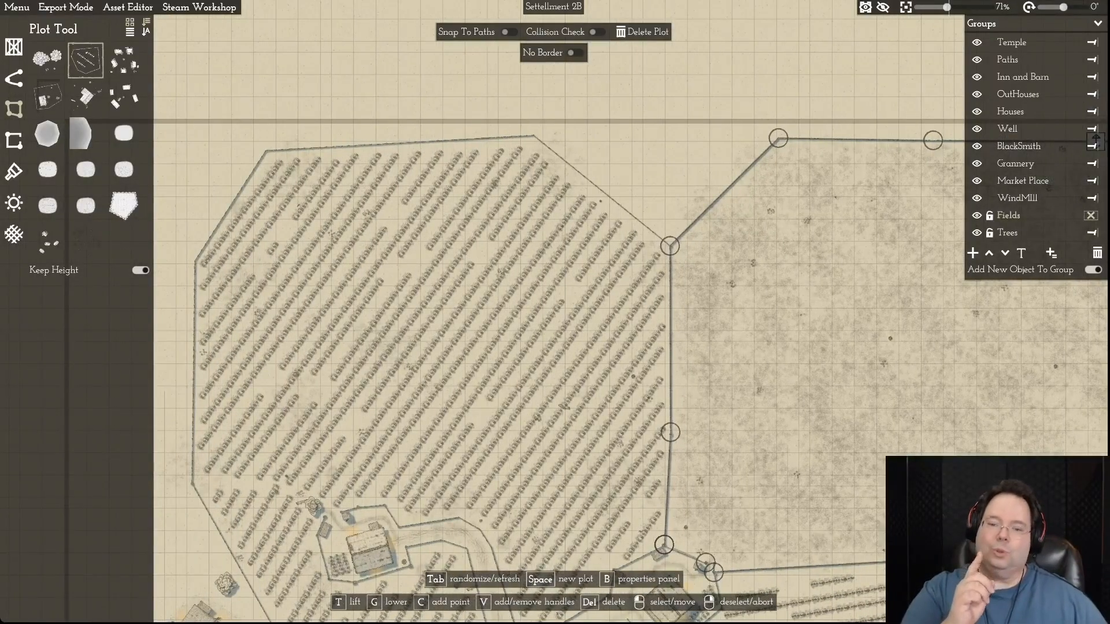
pyautogui.press('s')
pyautogui.press('d')
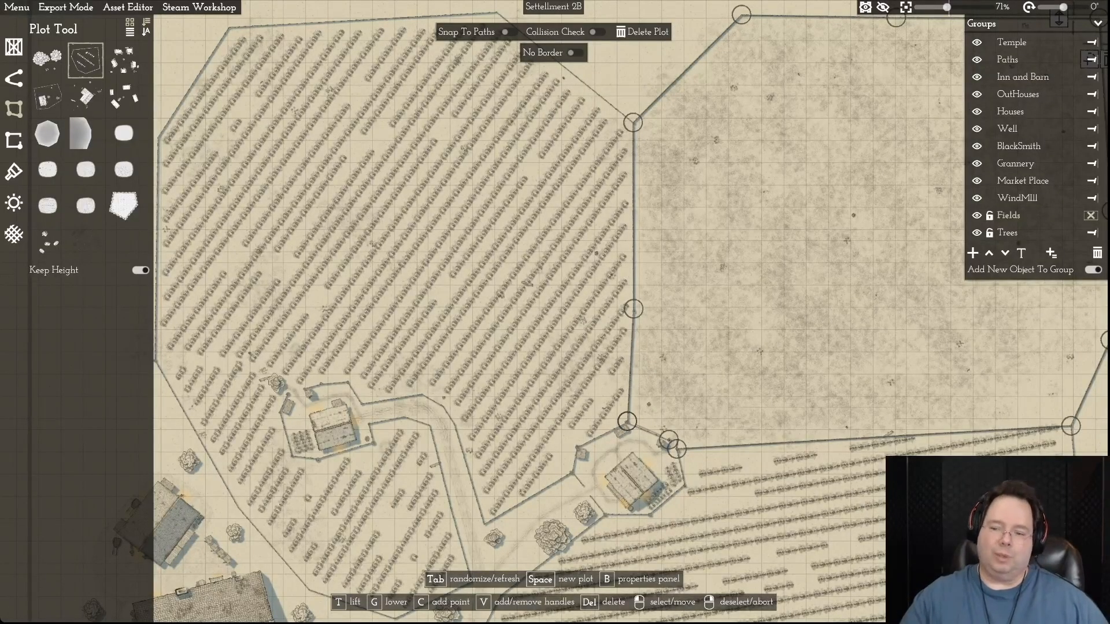
pyautogui.press('d')
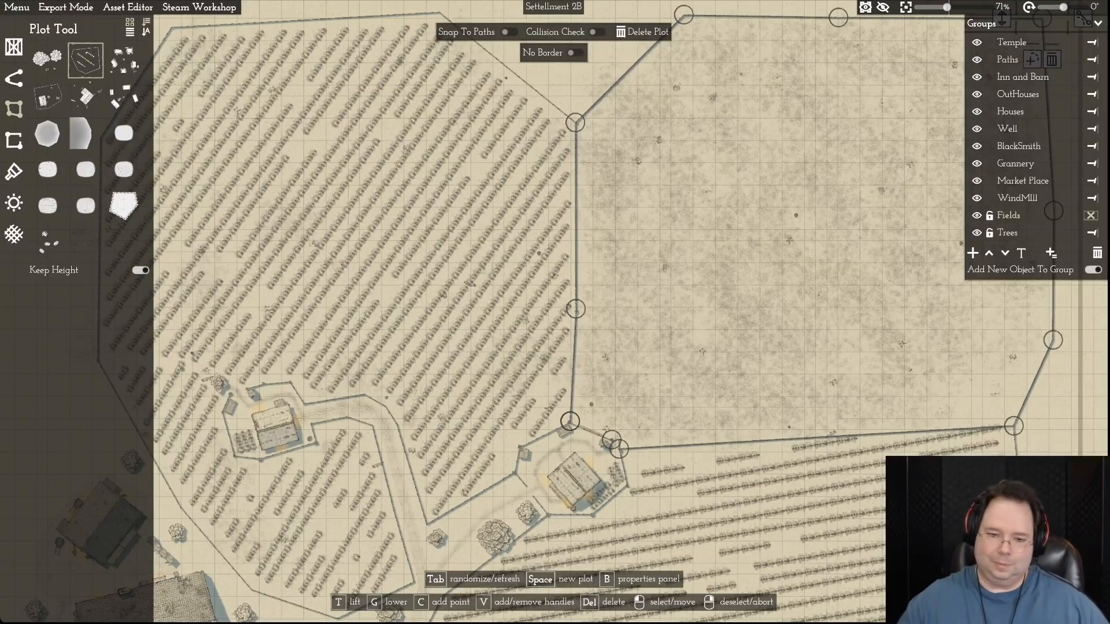
pyautogui.scroll(4, 769, 293)
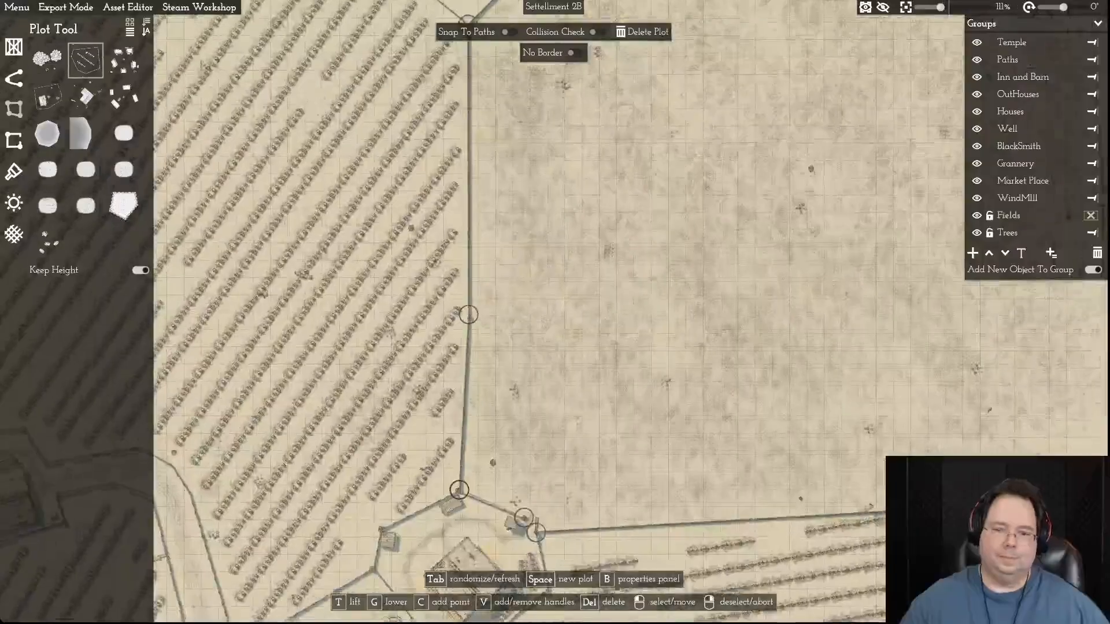
pyautogui.press('s')
pyautogui.press('a')
pyautogui.scroll(4, 767, 293)
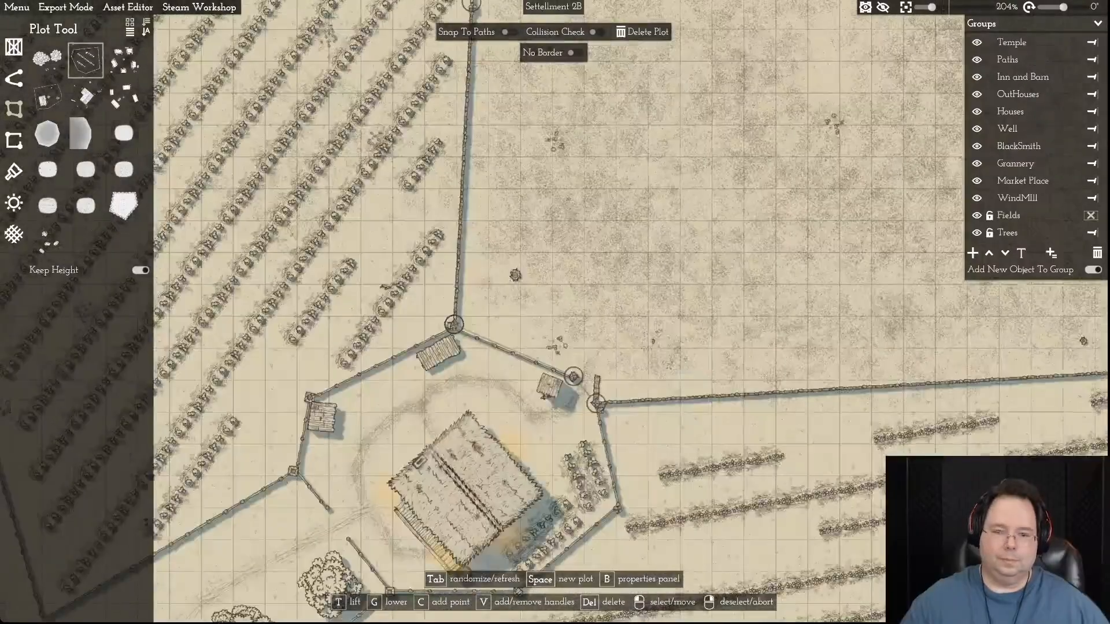
pyautogui.press('a')
pyautogui.click(607, 350)
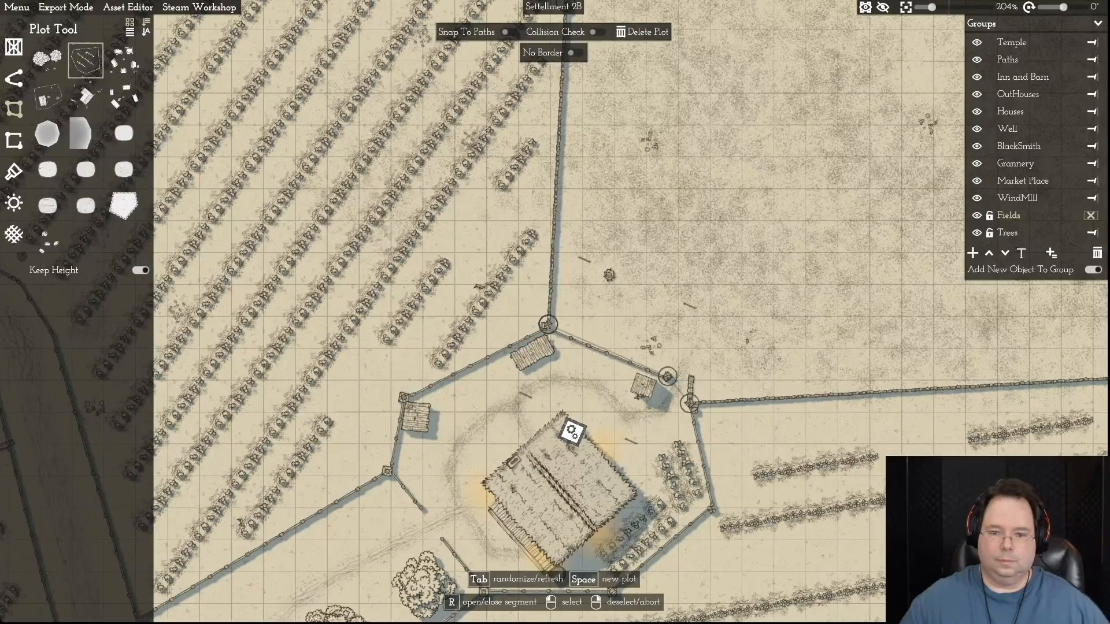
pyautogui.press('r')
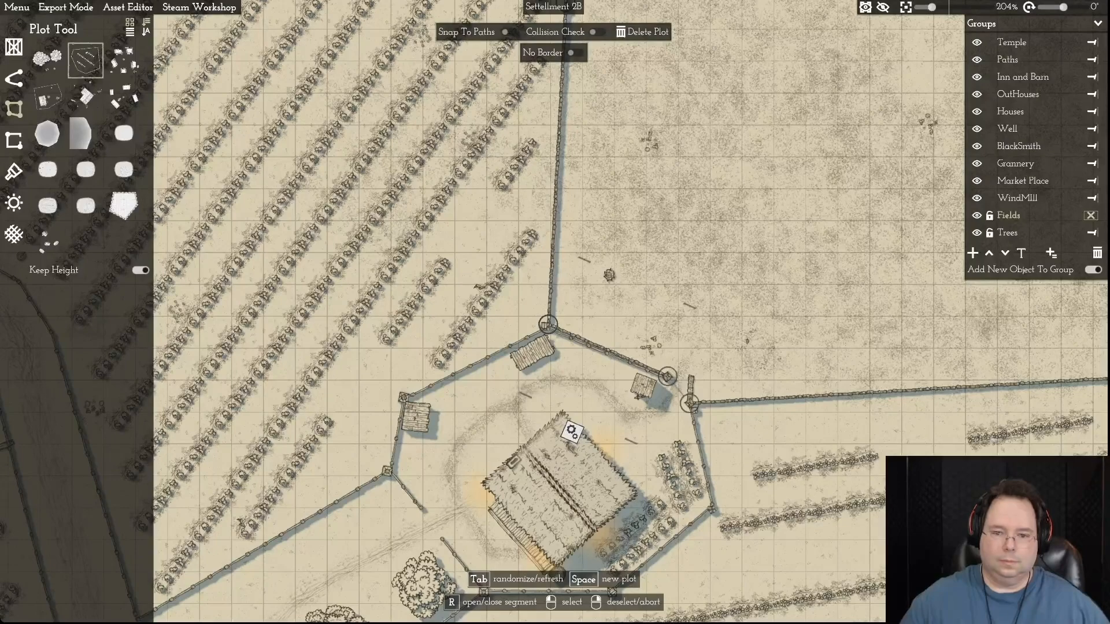
pyautogui.moveTo(667, 376); pyautogui.dragTo(670, 281)
pyautogui.rightClick(671, 342)
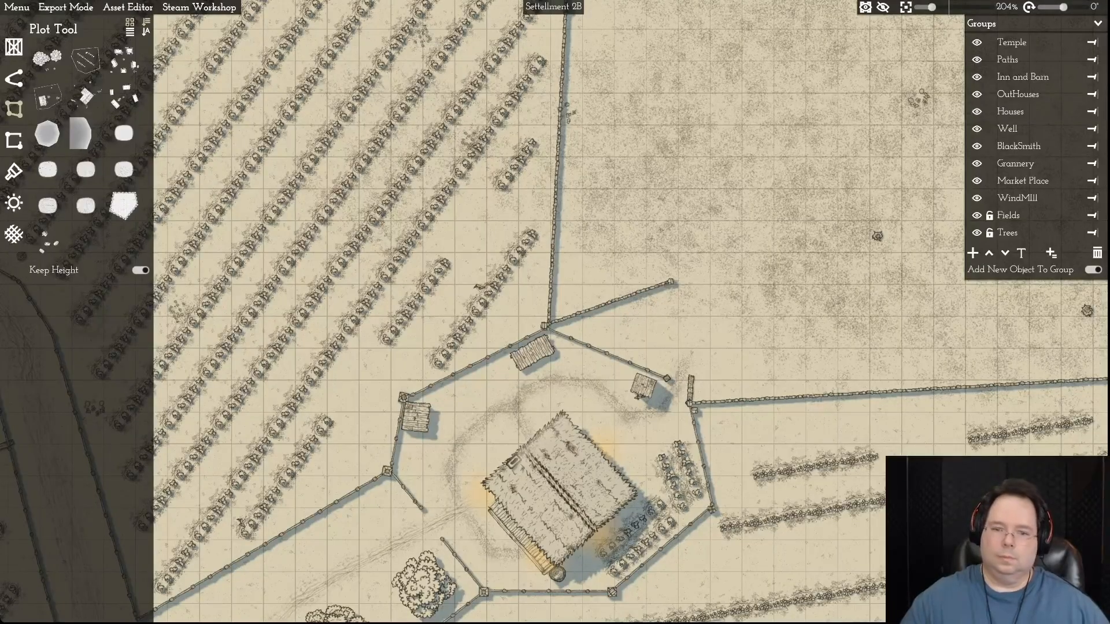
# - Unlock the Houses group and move the bare field's gate-side border point south onto the end of the farmyard's northeastern fence
pyautogui.click(989, 111)
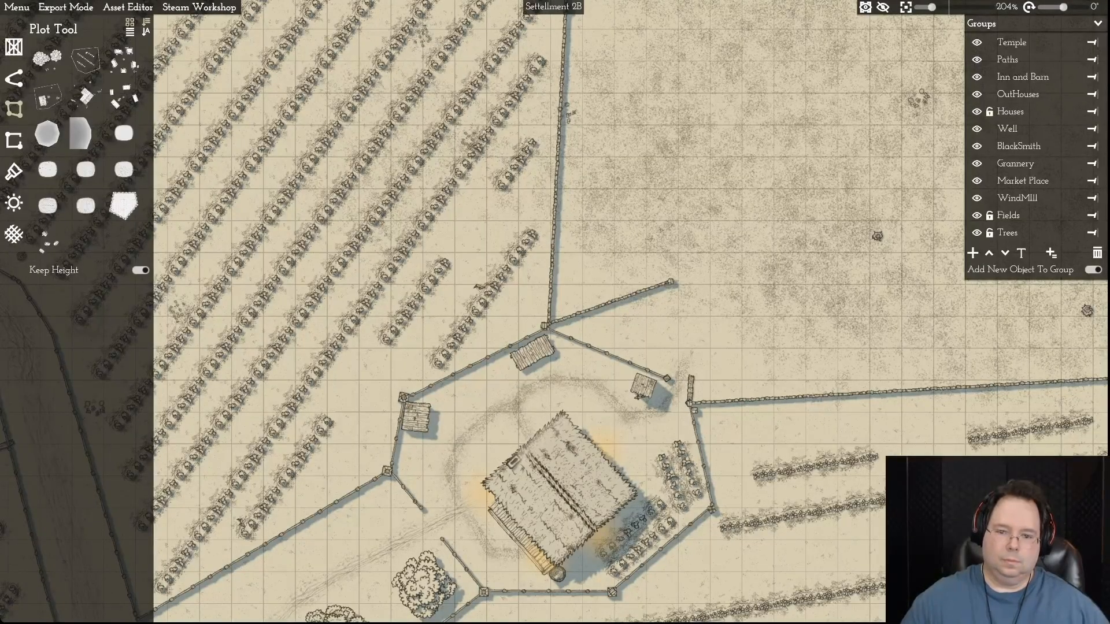
pyautogui.click(606, 354)
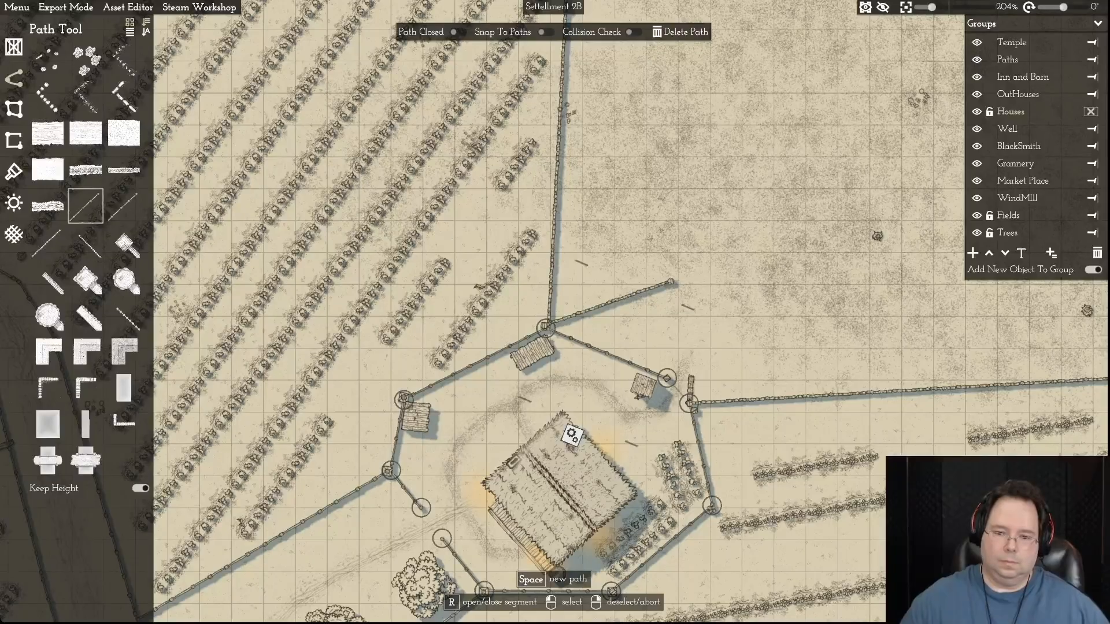
pyautogui.click(666, 378)
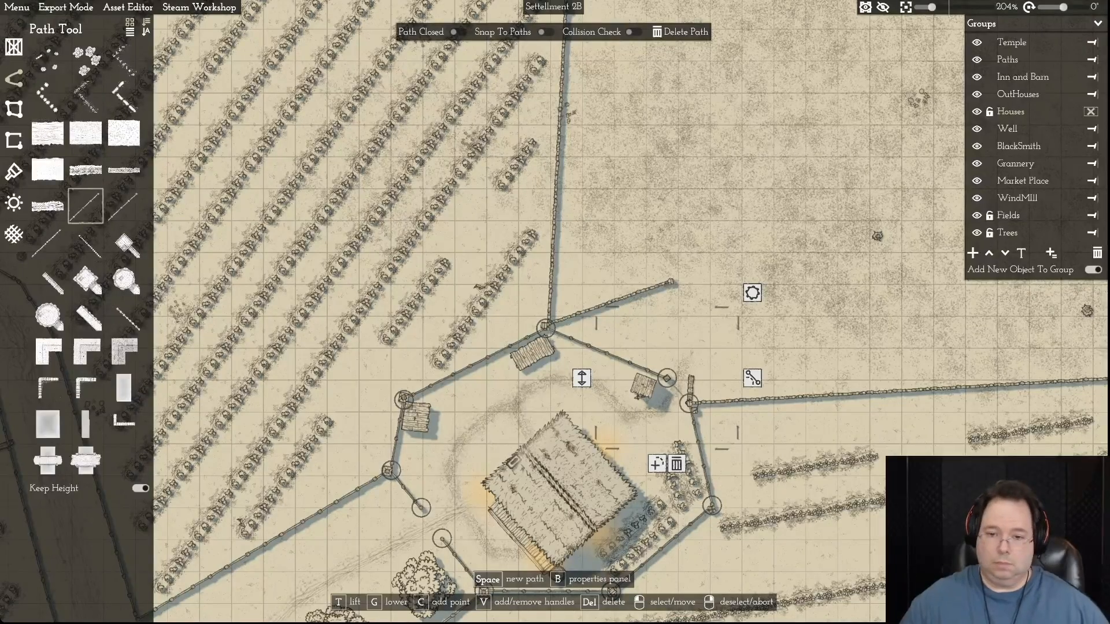
pyautogui.click(672, 283)
pyautogui.moveTo(671, 282); pyautogui.dragTo(666, 380)
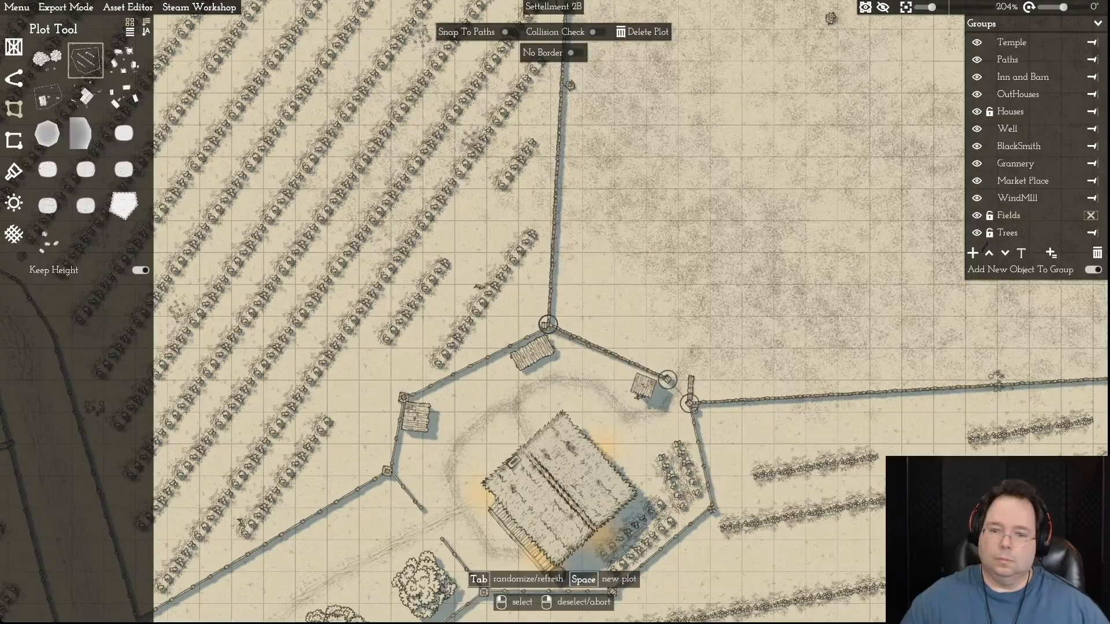
pyautogui.rightClick(556, 574)
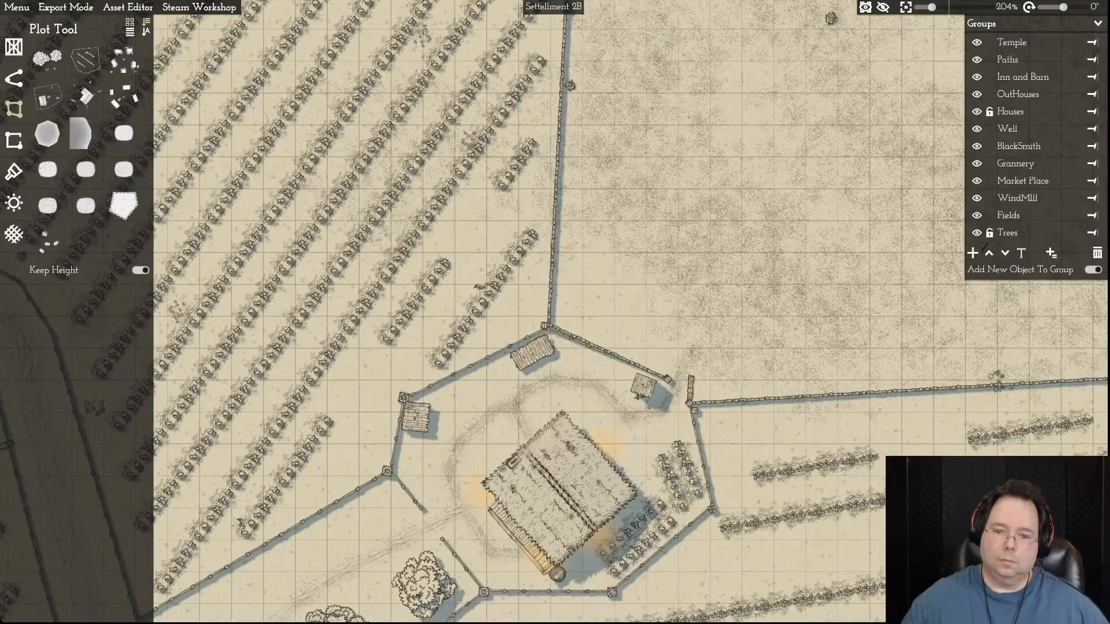
# - Delete the small shed beside the farmyard's northeastern gate and undo the deletion
pyautogui.click(643, 386)
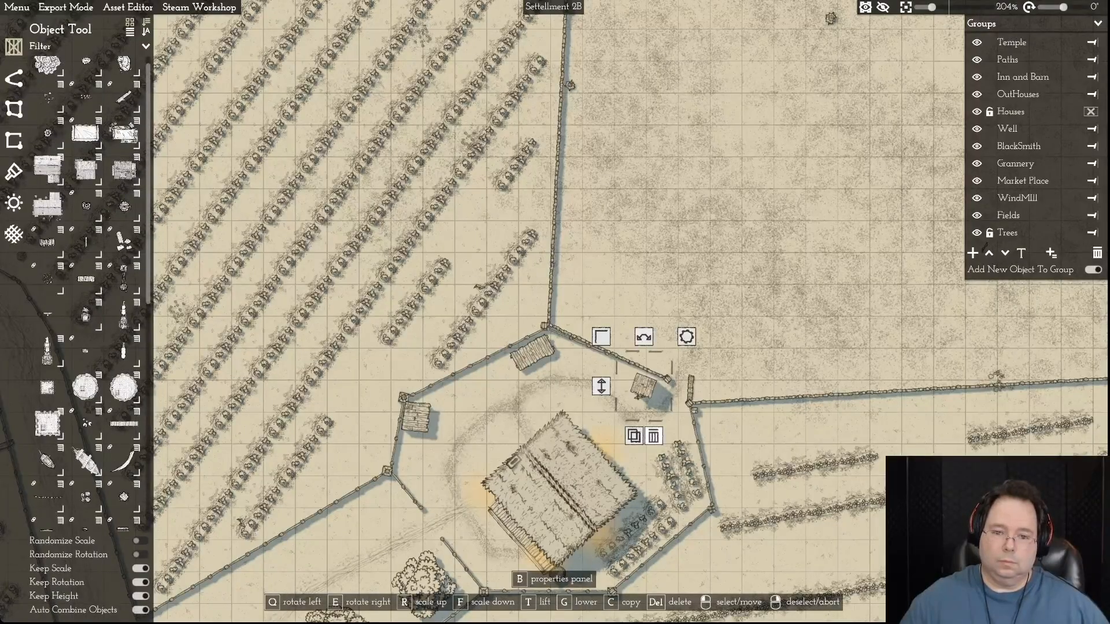
pyautogui.press('Delete')
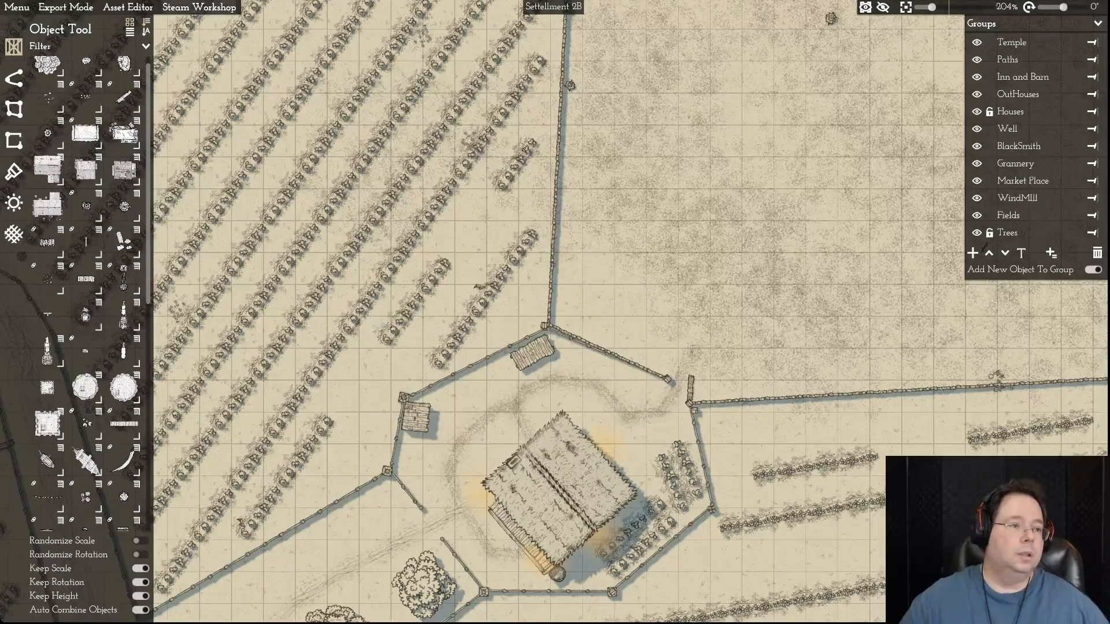
pyautogui.click(16, 7)
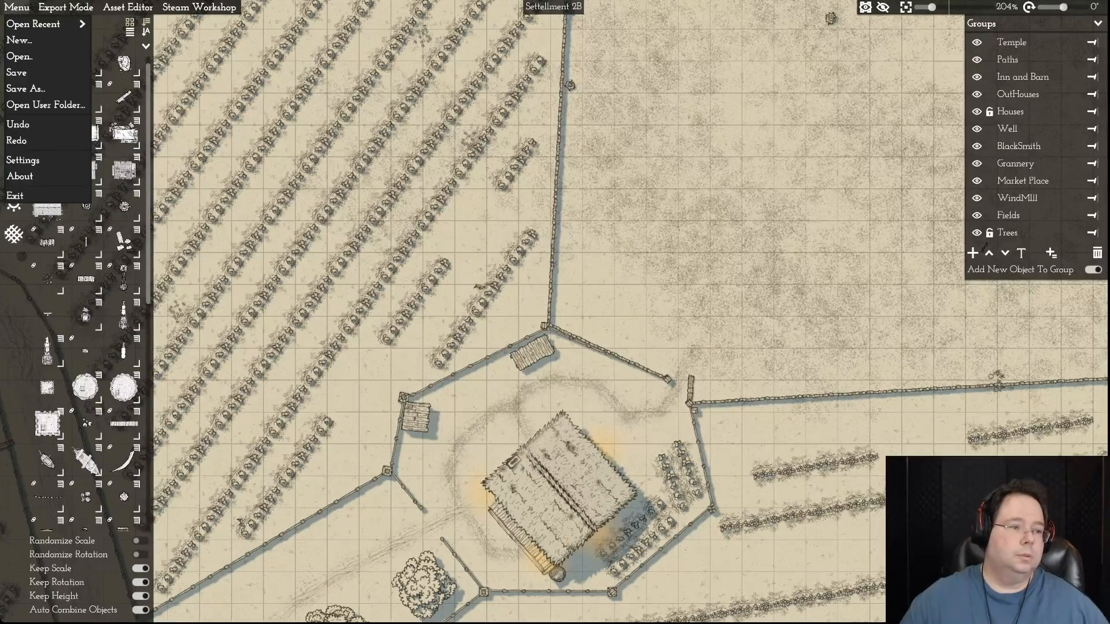
pyautogui.click(18, 124)
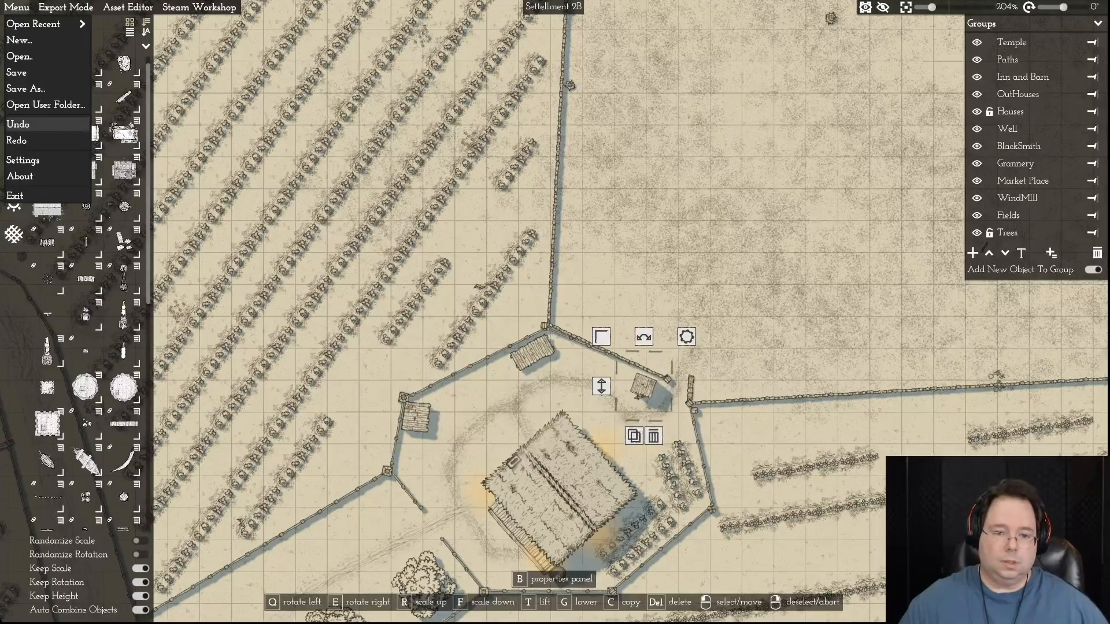
pyautogui.press('d')
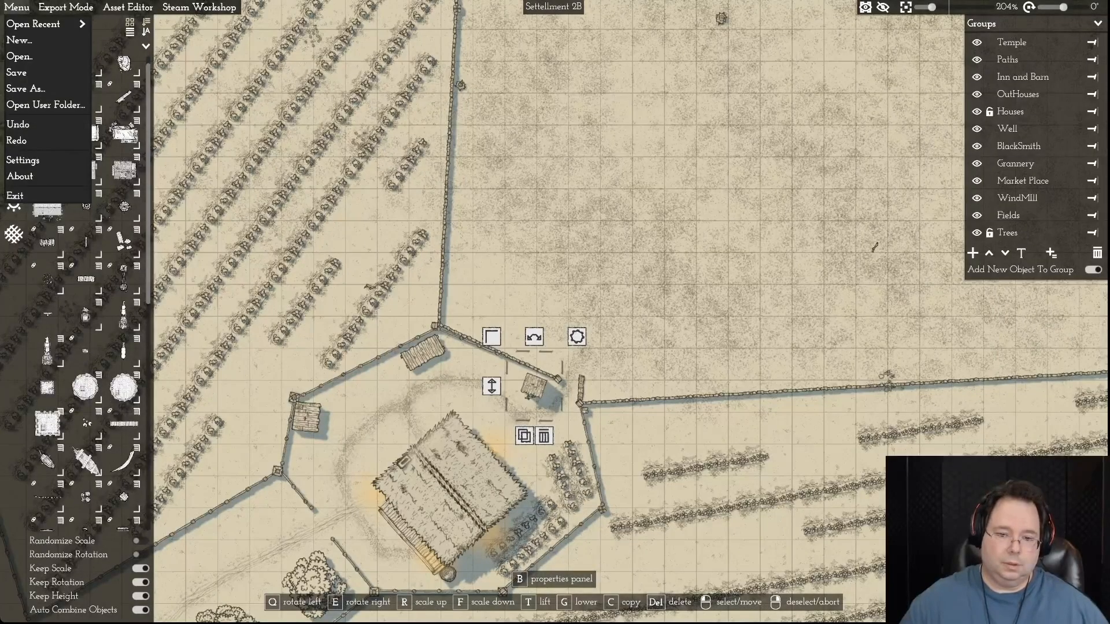
pyautogui.press('Escape')
# - Nudge the farmyard fence's northern corner point so it lines up with the bare field's southwestern border corner
pyautogui.scroll(5, 602, 438)
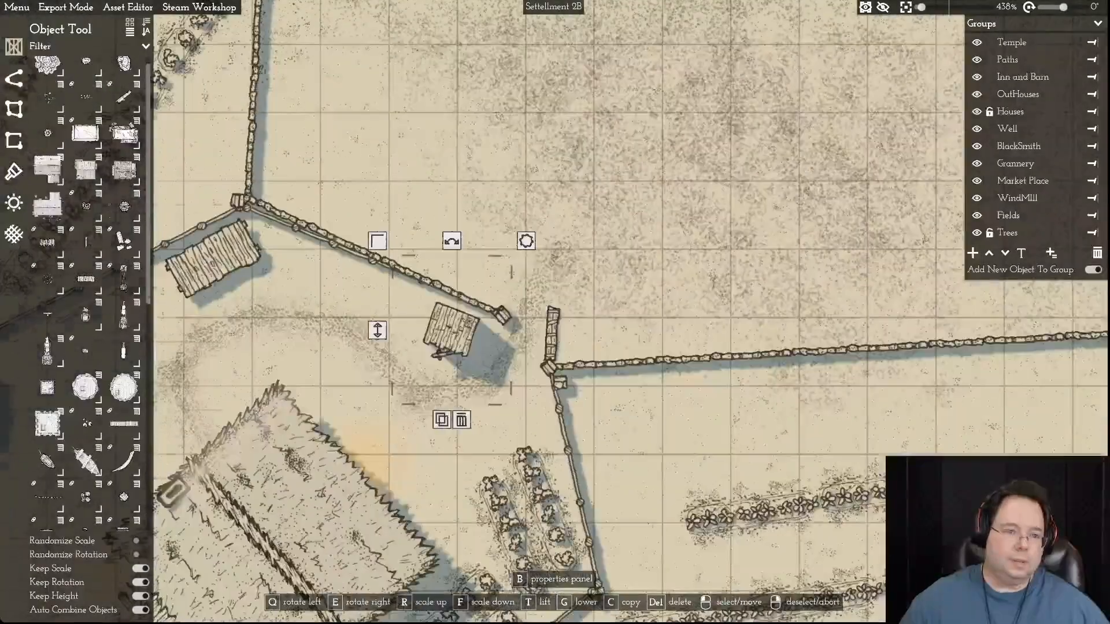
pyautogui.click(242, 204)
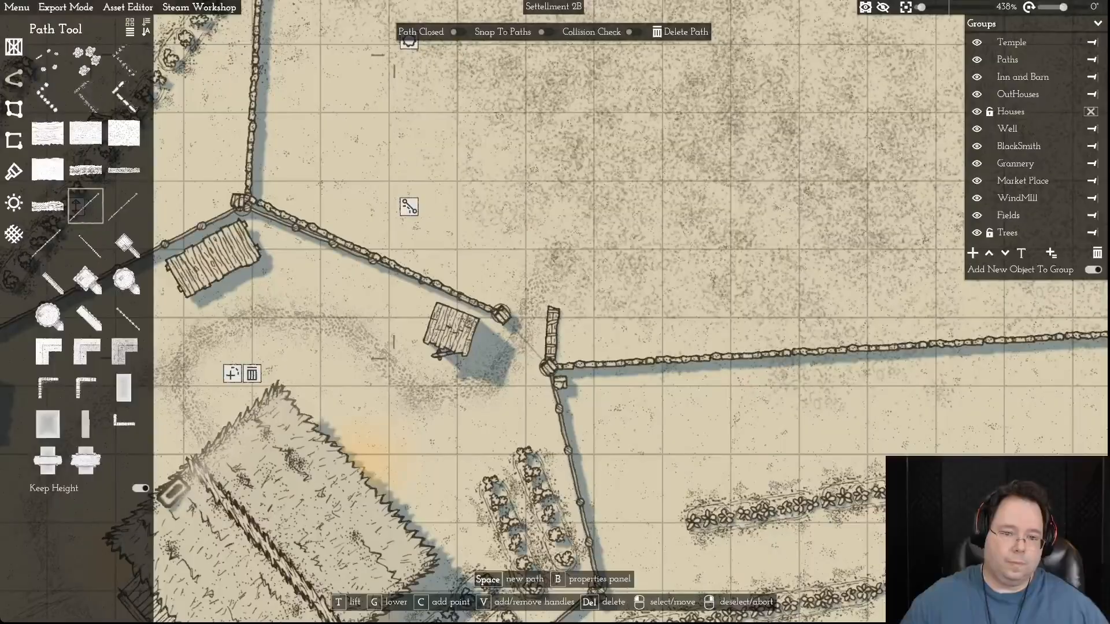
pyautogui.click(501, 313)
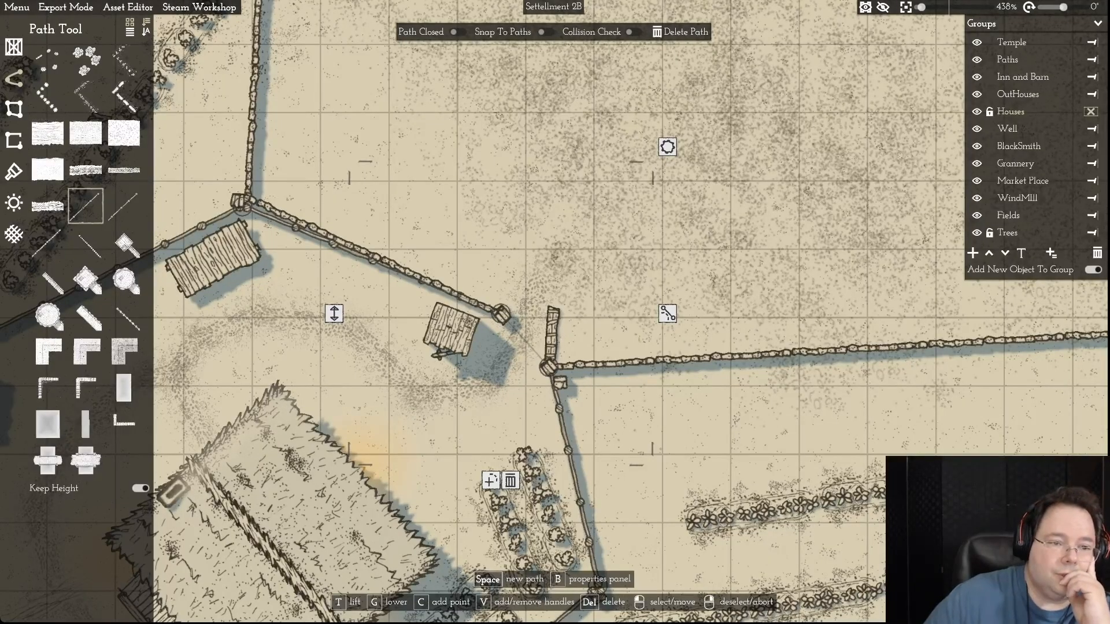
pyautogui.moveTo(243, 207); pyautogui.dragTo(245, 198)
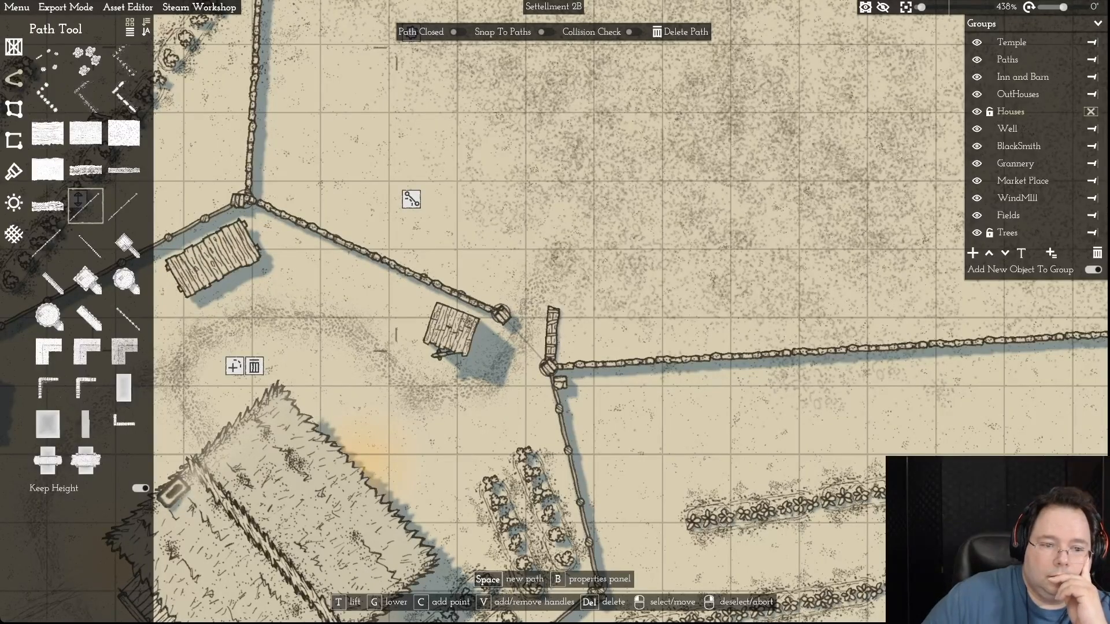
pyautogui.click(372, 256)
pyautogui.click(302, 415)
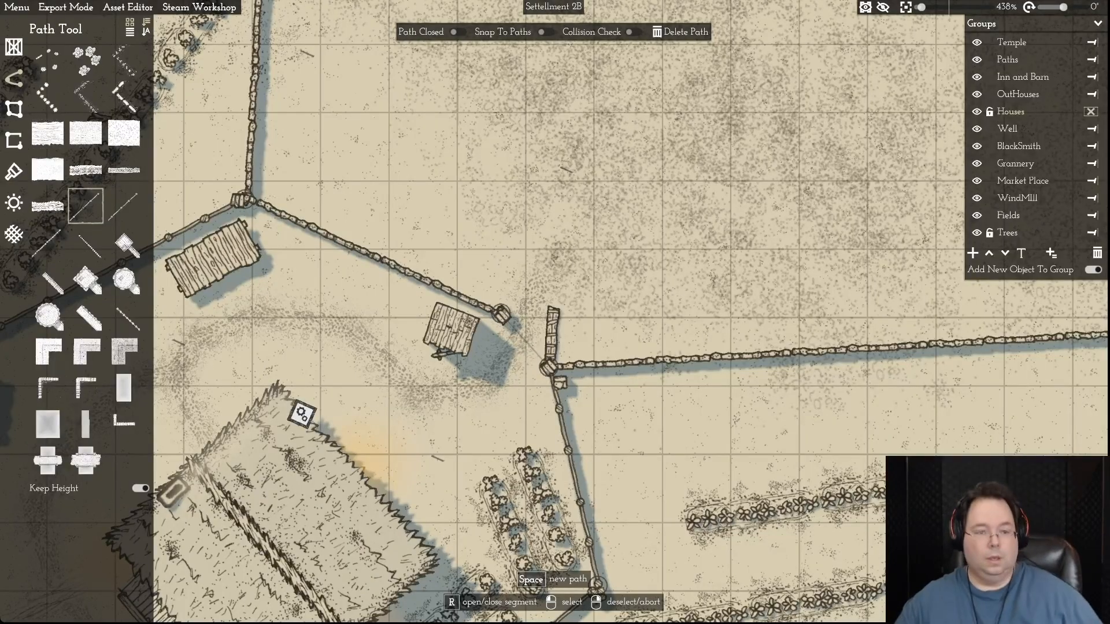
pyautogui.press('a')
pyautogui.scroll(-10, 504, 375)
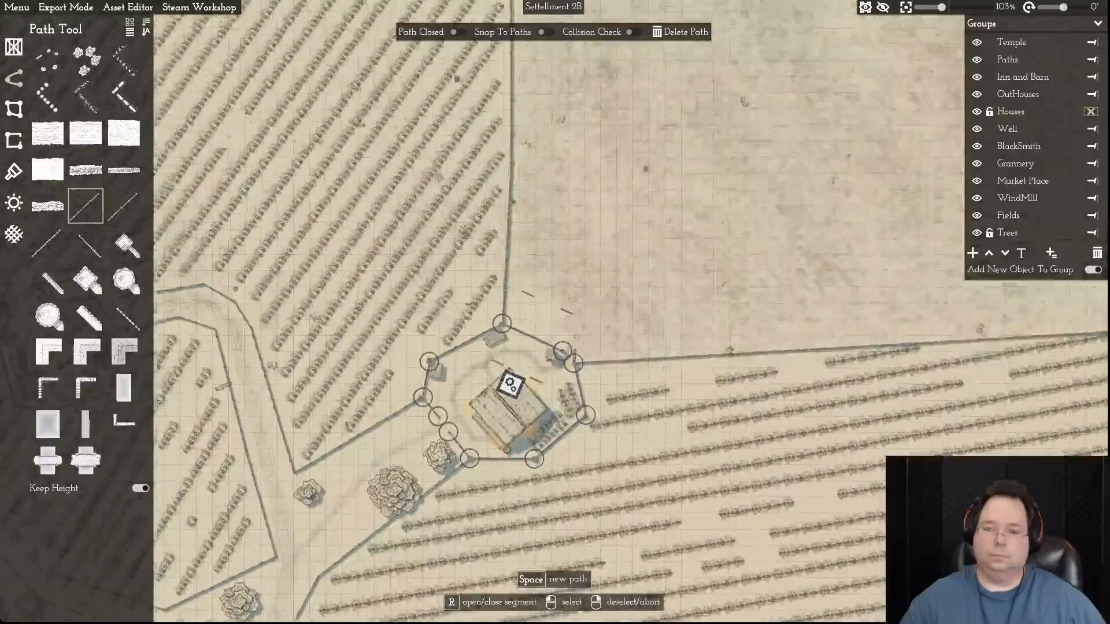
pyautogui.press('w')
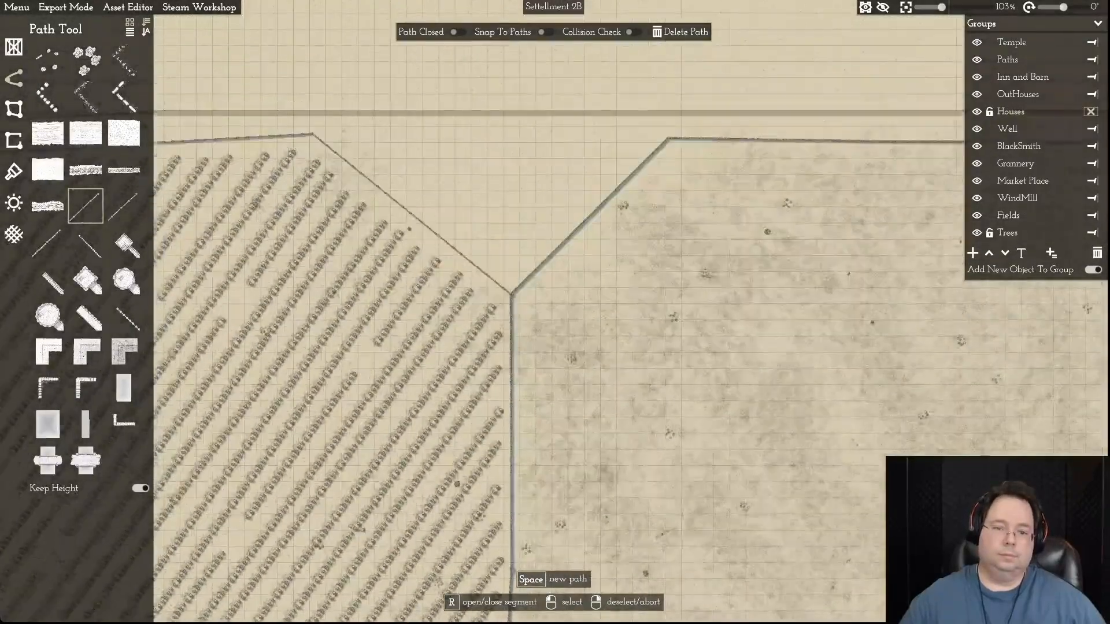
pyautogui.press('w')
pyautogui.rightClick(508, 254)
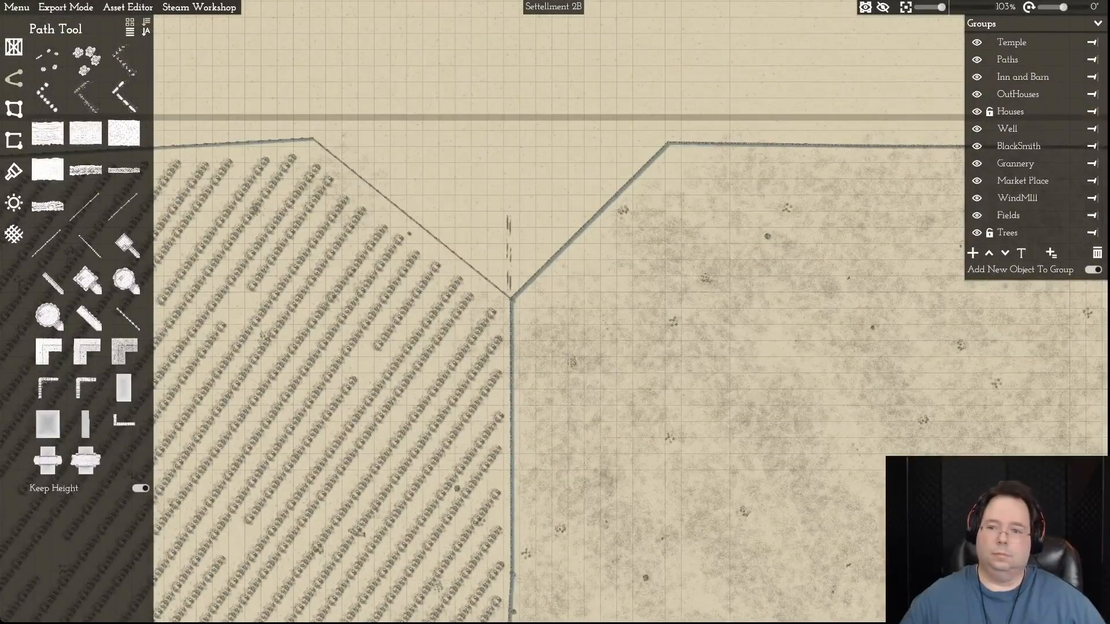
# - Unlock the Fields group and move the bare field's northwestern notch point north to extend its western border
pyautogui.press('d')
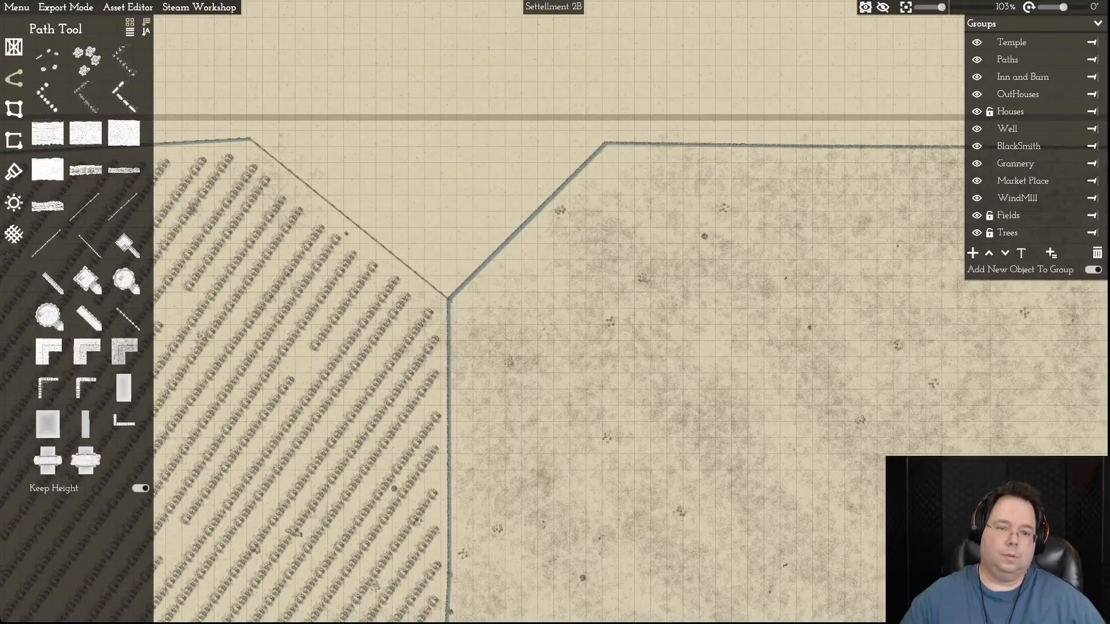
pyautogui.click(449, 300)
pyautogui.moveTo(449, 299); pyautogui.dragTo(445, 198)
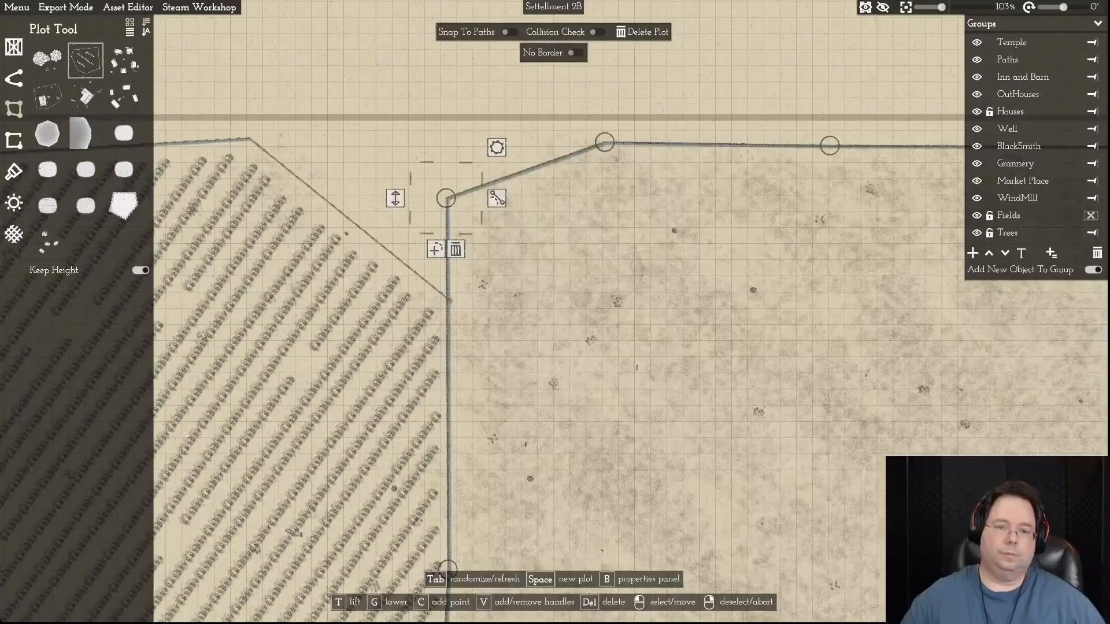
pyautogui.press('s')
pyautogui.press('a')
pyautogui.rightClick(535, 91)
# - Move the northern crop field's northeastern corner point west, away from the bare field's border
pyautogui.moveTo(538, 192); pyautogui.dragTo(356, 148)
pyautogui.press('s')
pyautogui.rightClick(356, 148)
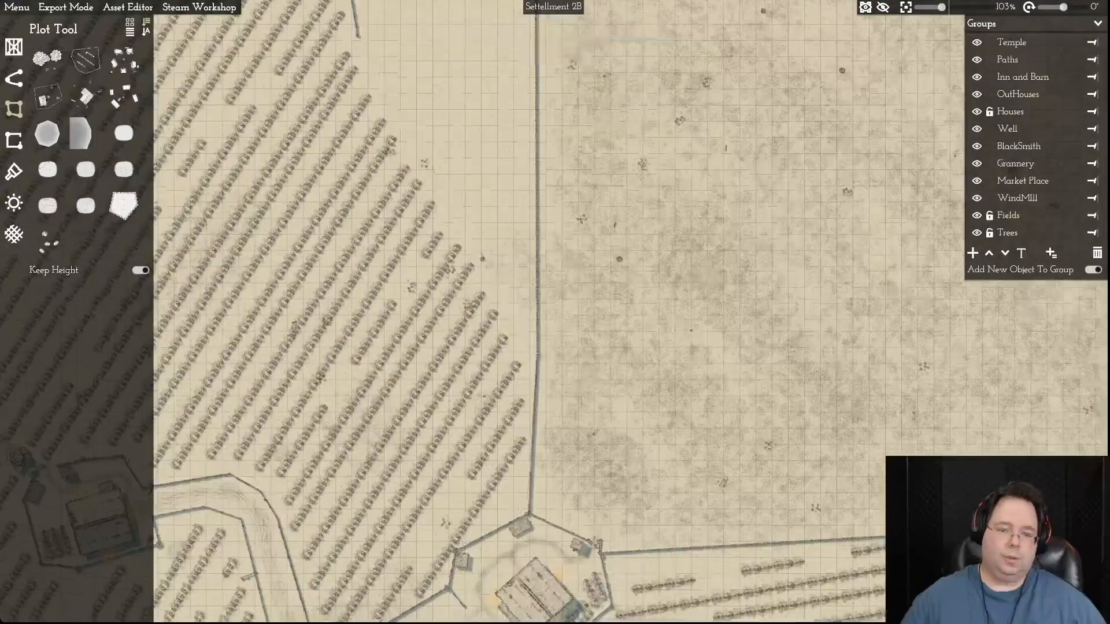
# - Delete the northern crop field and the smaller crop field around the northwestern farmhouse
pyautogui.click(417, 202)
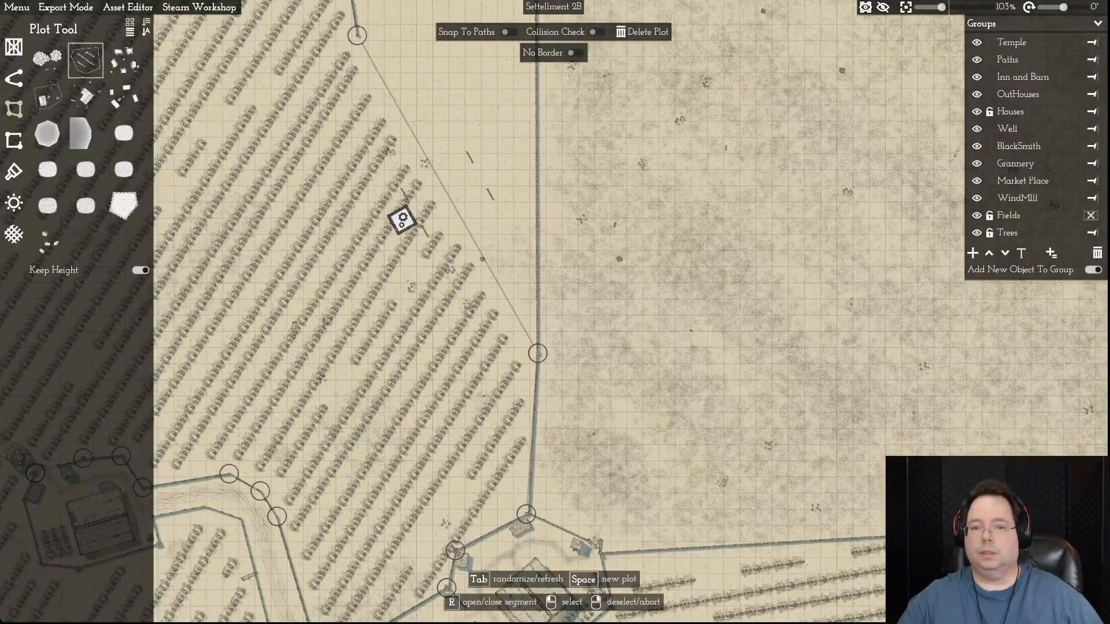
pyautogui.click(643, 32)
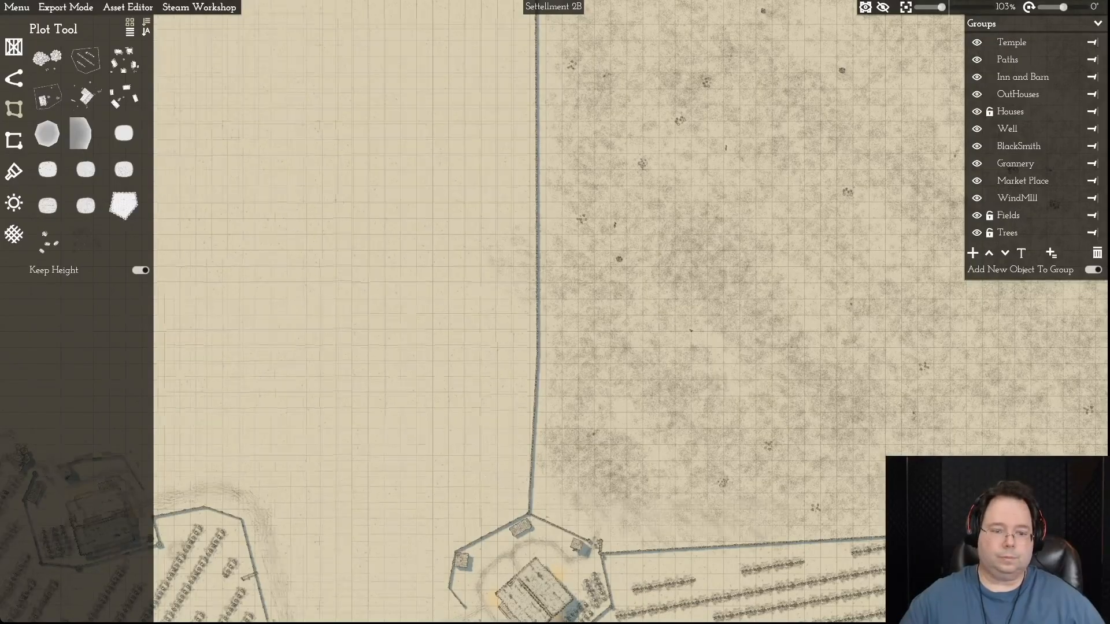
pyautogui.scroll(-5, 432, 239)
pyautogui.press('a')
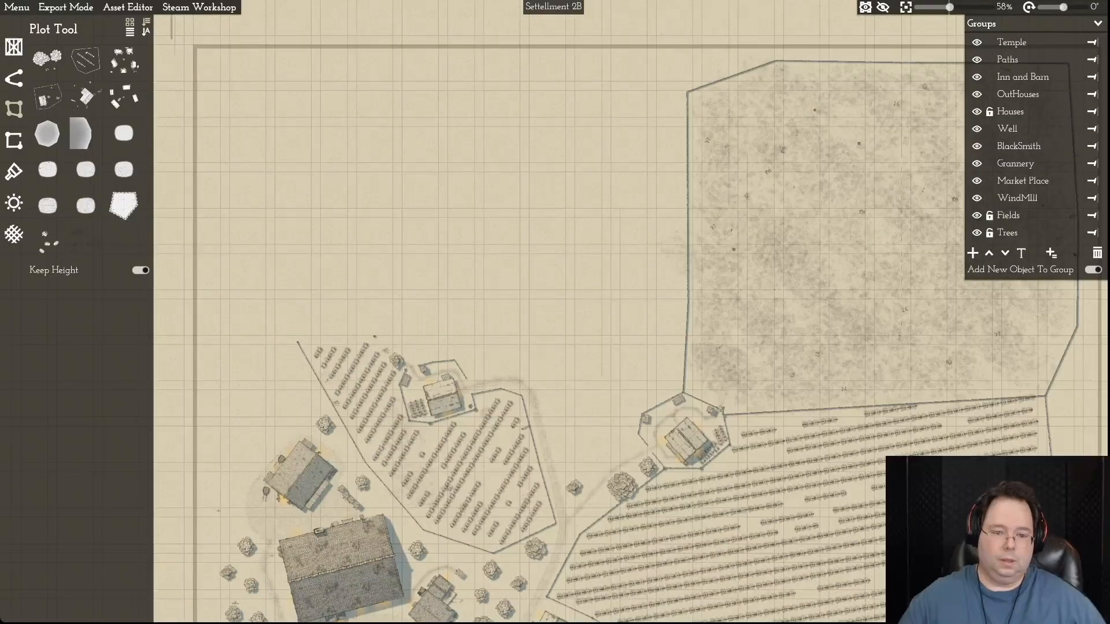
pyautogui.click(462, 456)
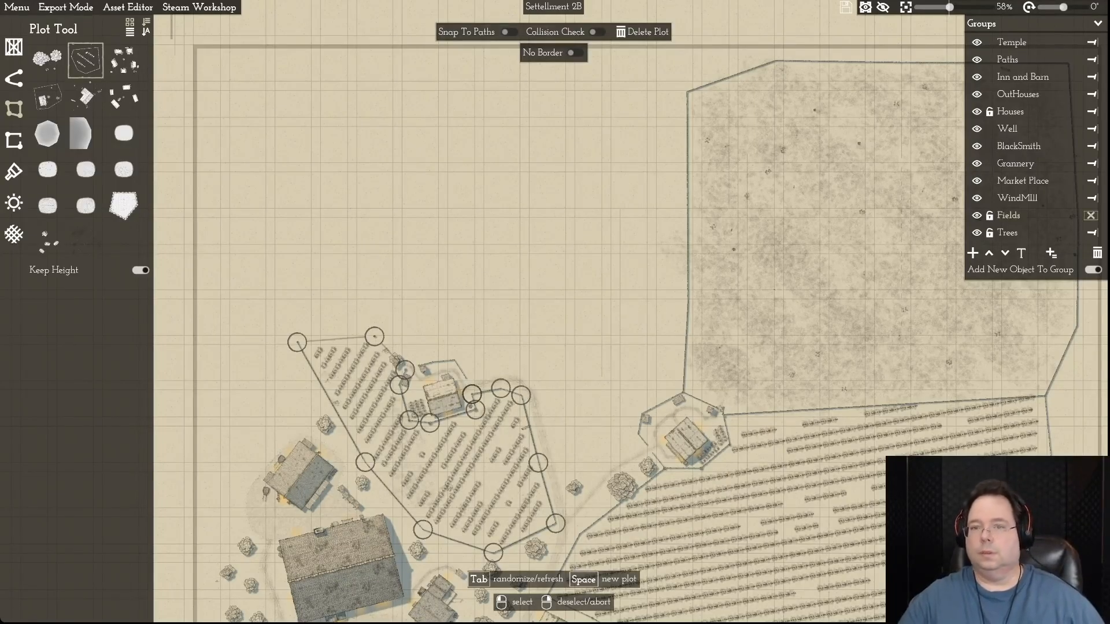
pyautogui.click(642, 31)
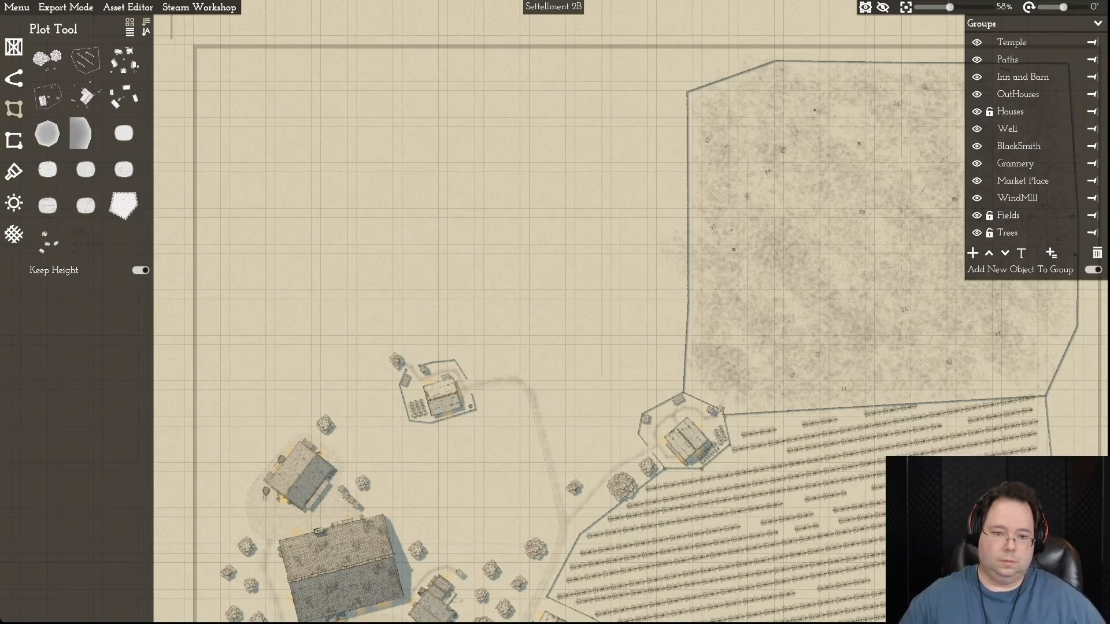
# - Delete the northwestern farmhouse and the three planted garden rows in its yard
pyautogui.click(443, 397)
pyautogui.click(452, 451)
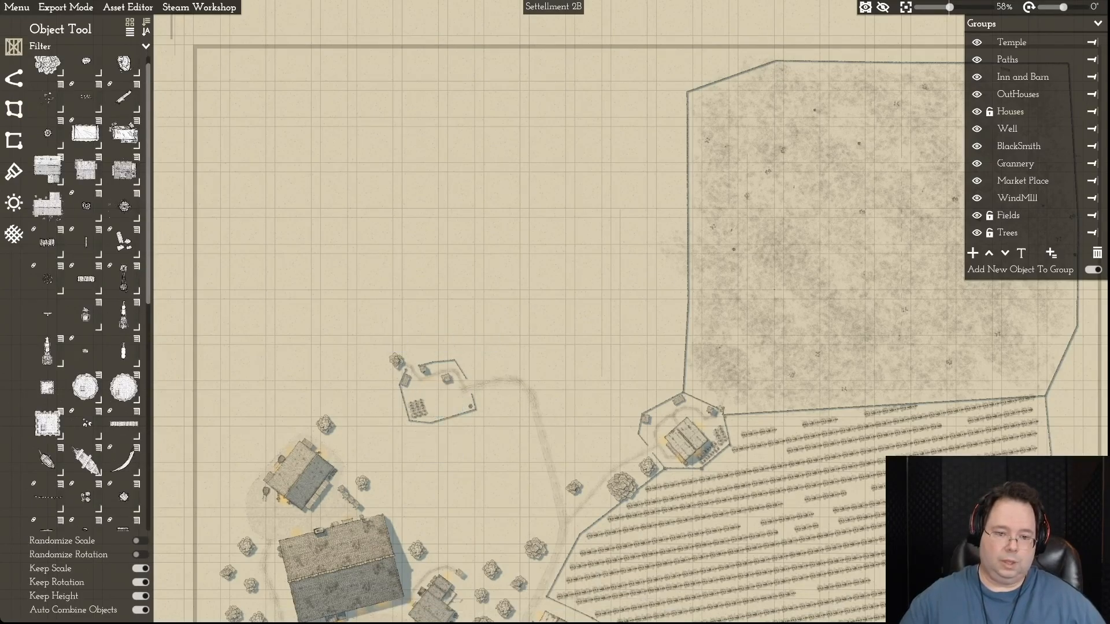
pyautogui.click(417, 408)
pyautogui.click(420, 419)
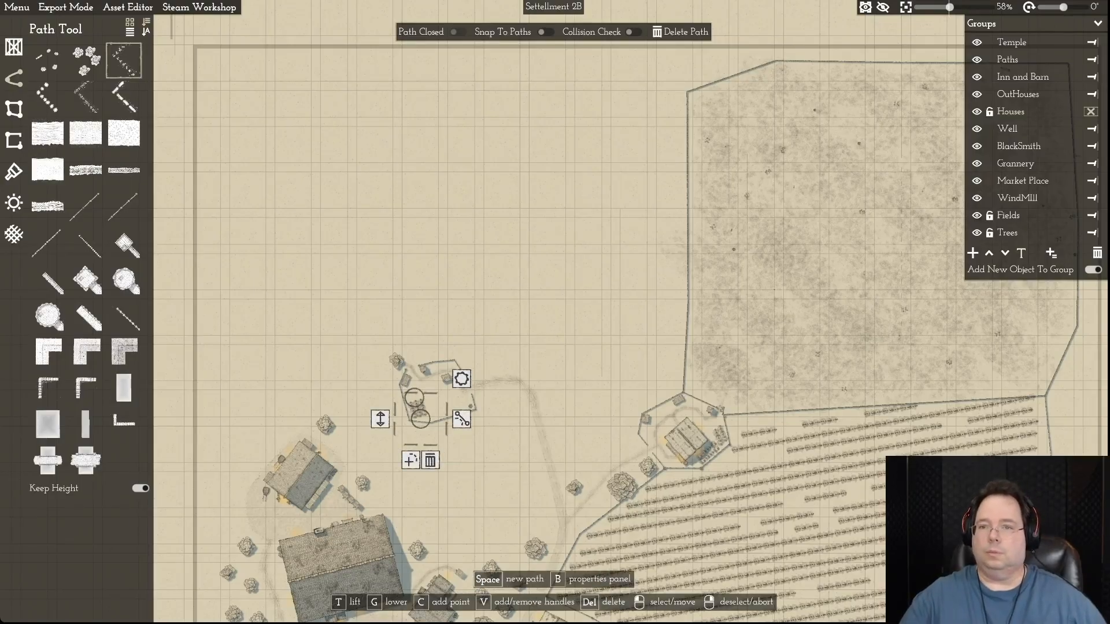
pyautogui.click(684, 32)
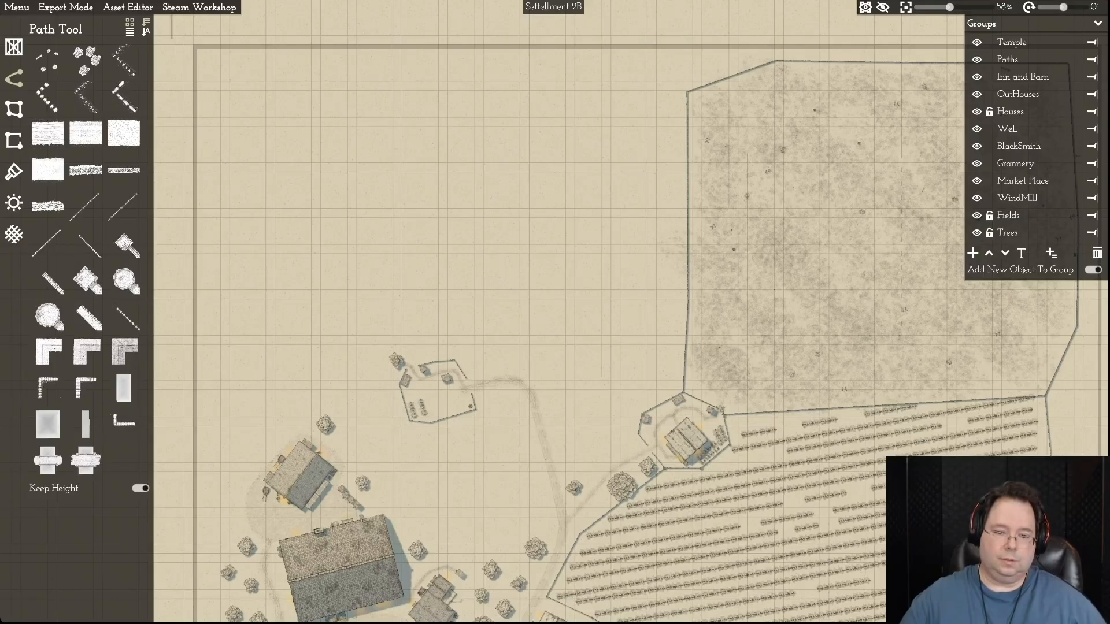
pyautogui.click(423, 408)
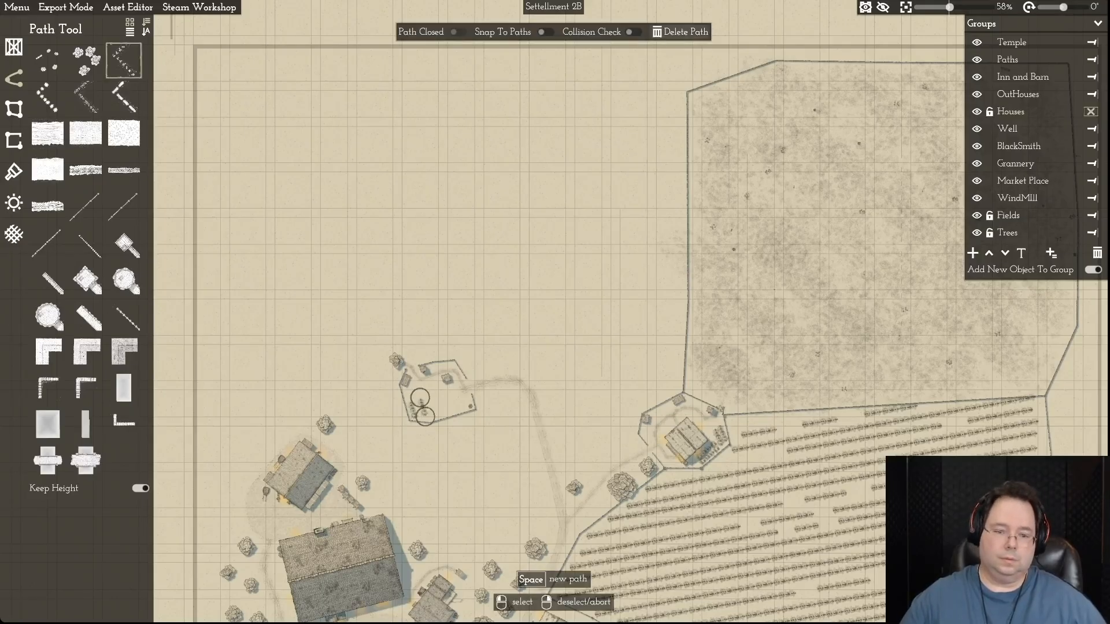
pyautogui.click(684, 32)
pyautogui.click(412, 409)
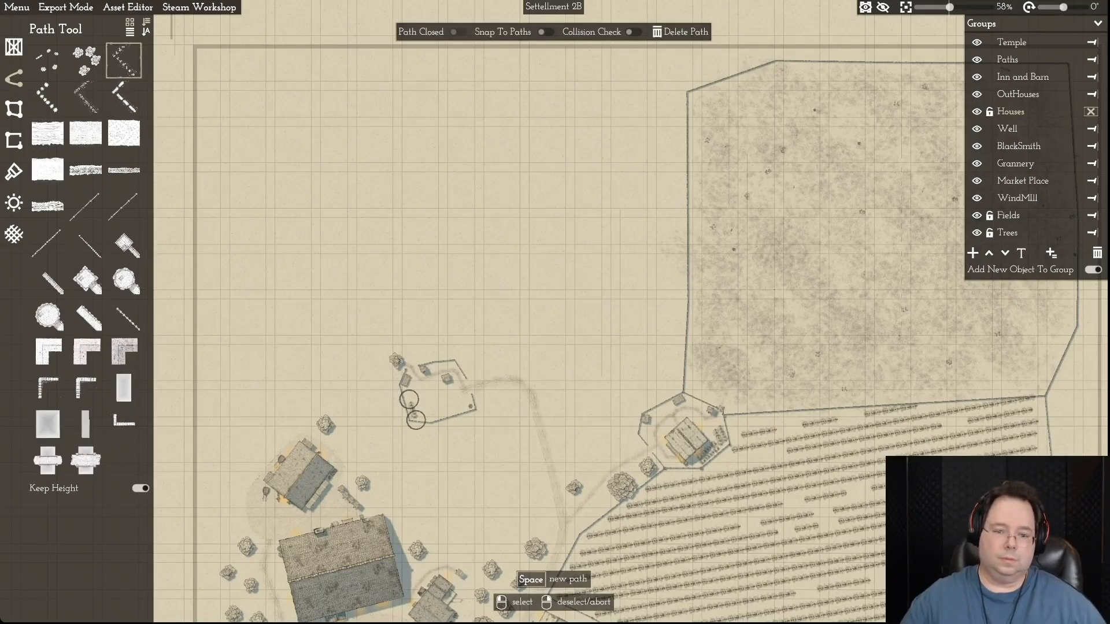
pyautogui.click(684, 32)
# - Delete the small round object and three sheds in the northwestern farmyard, plus the tree at its northwestern corner
pyautogui.click(470, 406)
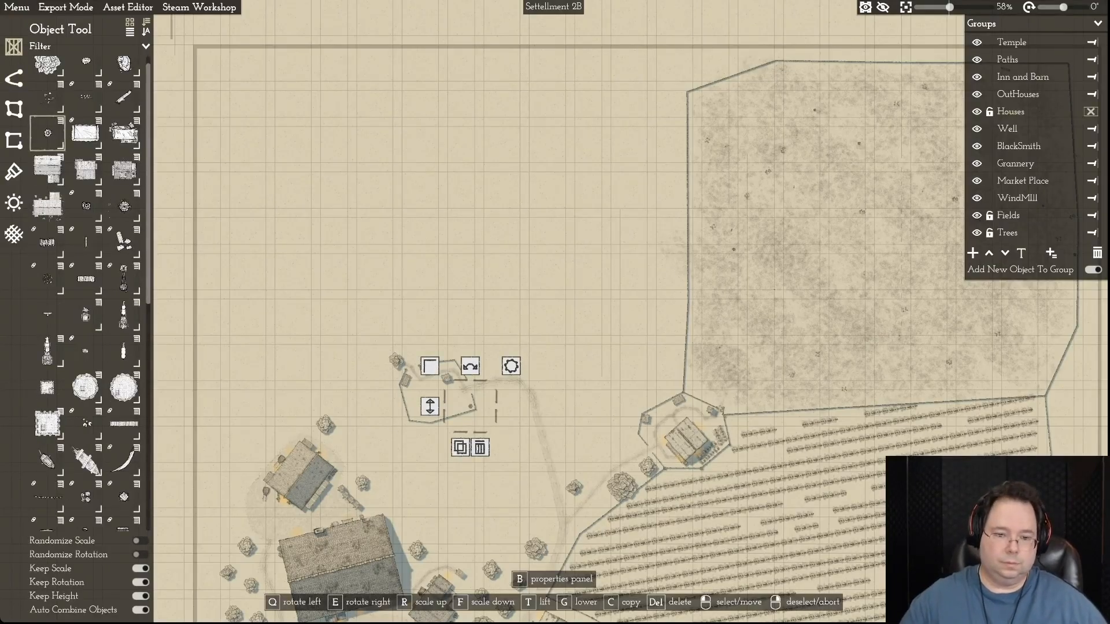
pyautogui.press('Delete')
pyautogui.click(405, 380)
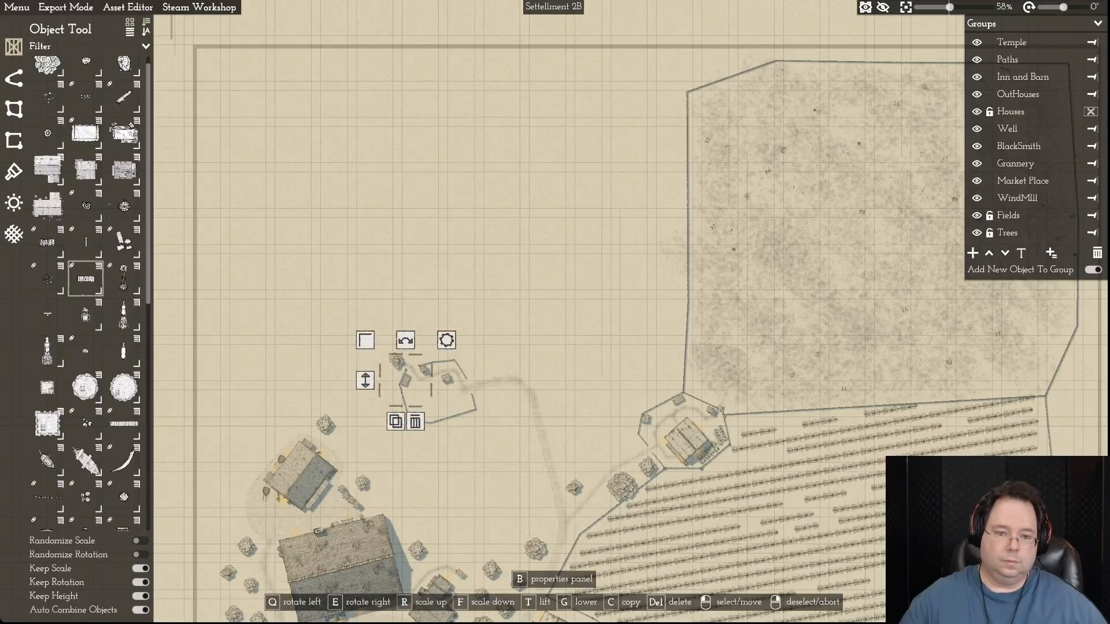
pyautogui.press('Delete')
pyautogui.click(424, 370)
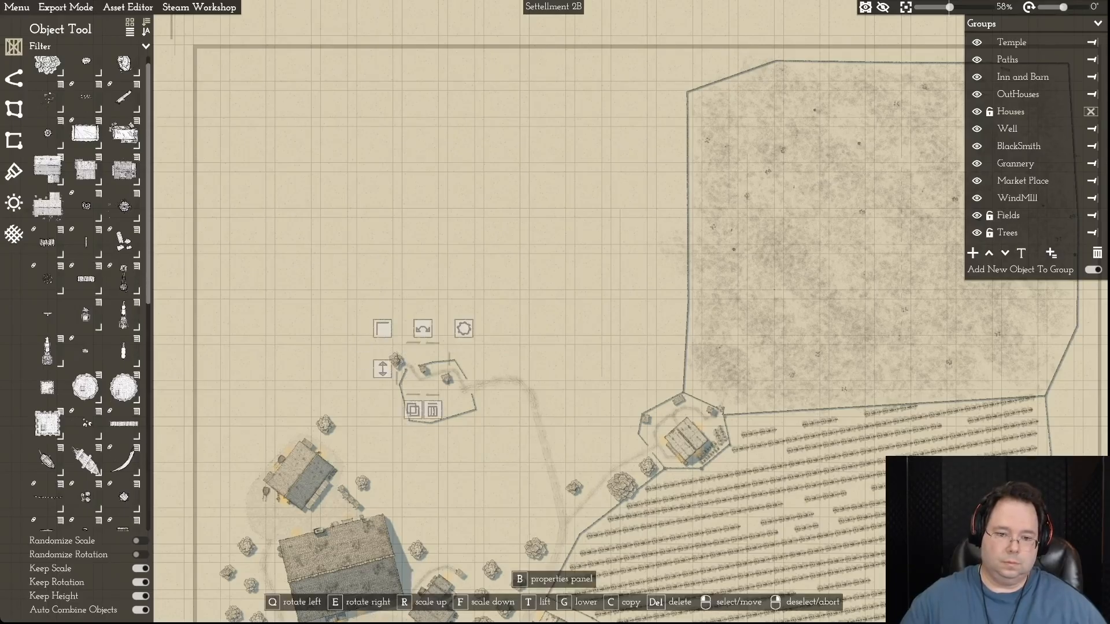
pyautogui.press('Delete')
pyautogui.click(446, 378)
pyautogui.click(455, 419)
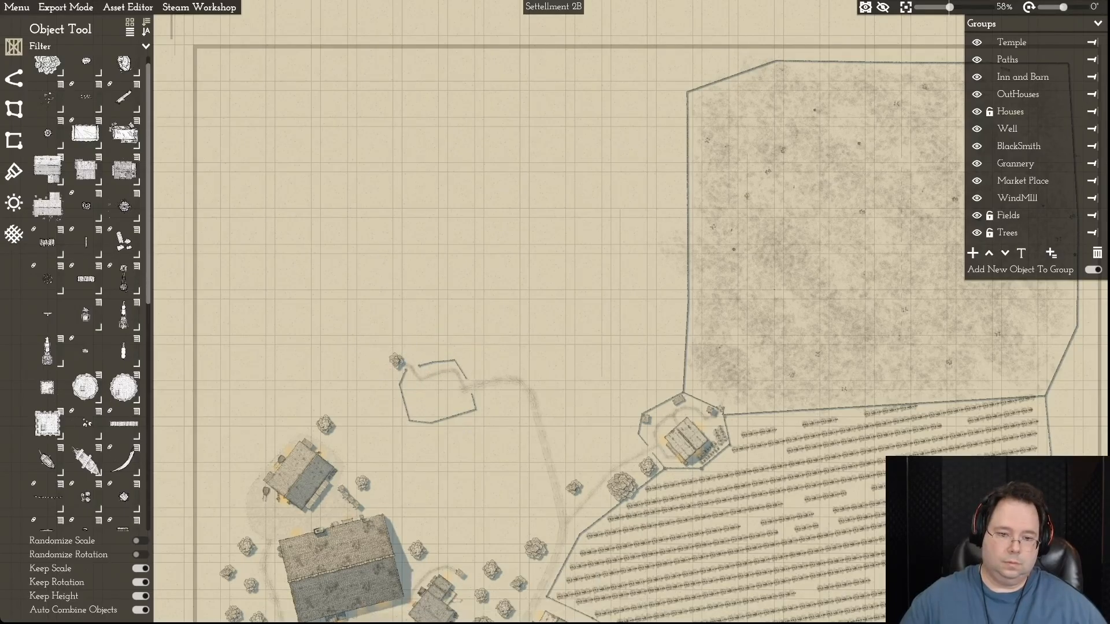
pyautogui.click(396, 361)
pyautogui.press('Delete')
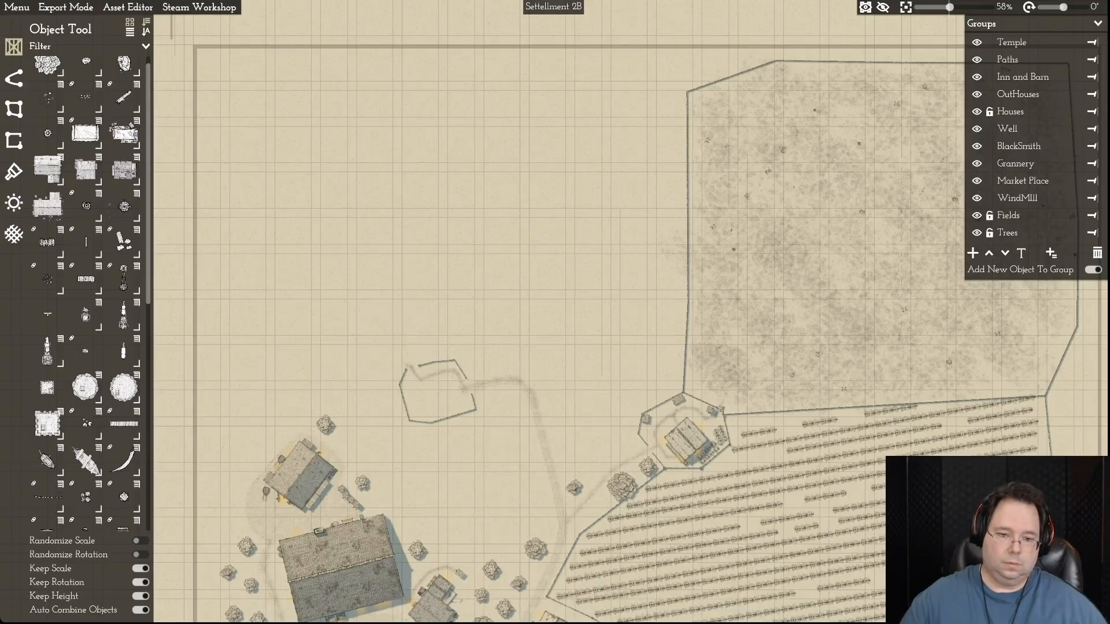
# - Delete the fence that encloses the cleared northwestern farmyard
pyautogui.click(418, 365)
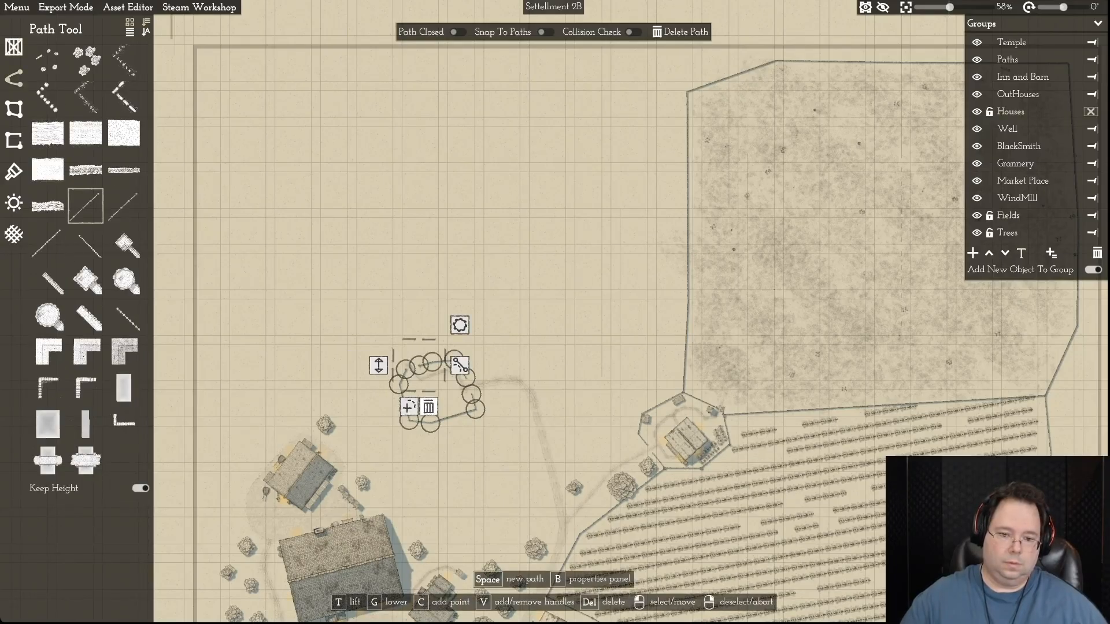
pyautogui.click(429, 407)
pyautogui.click(430, 423)
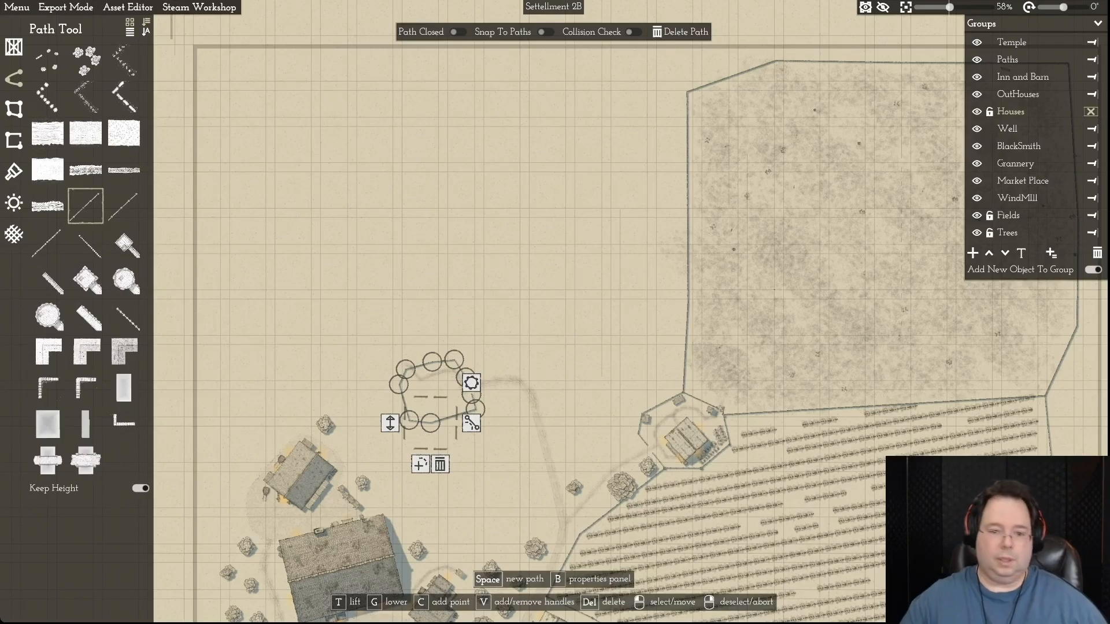
pyautogui.click(679, 31)
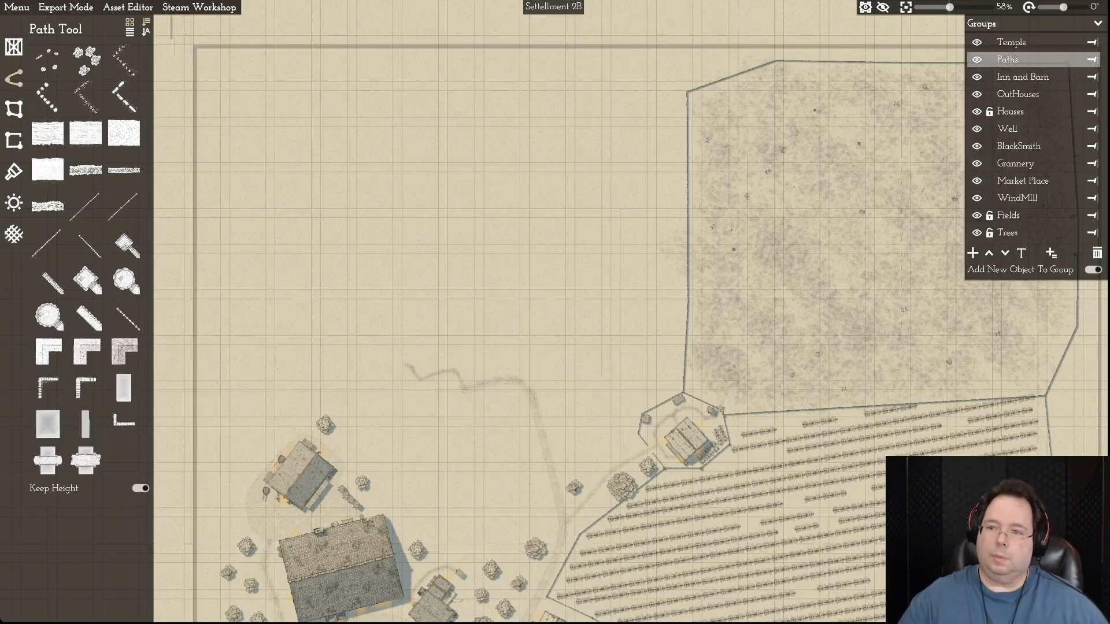
# - Unlock the Paths group and delete the winding footpath inside the former northwestern farmyard
pyautogui.click(989, 60)
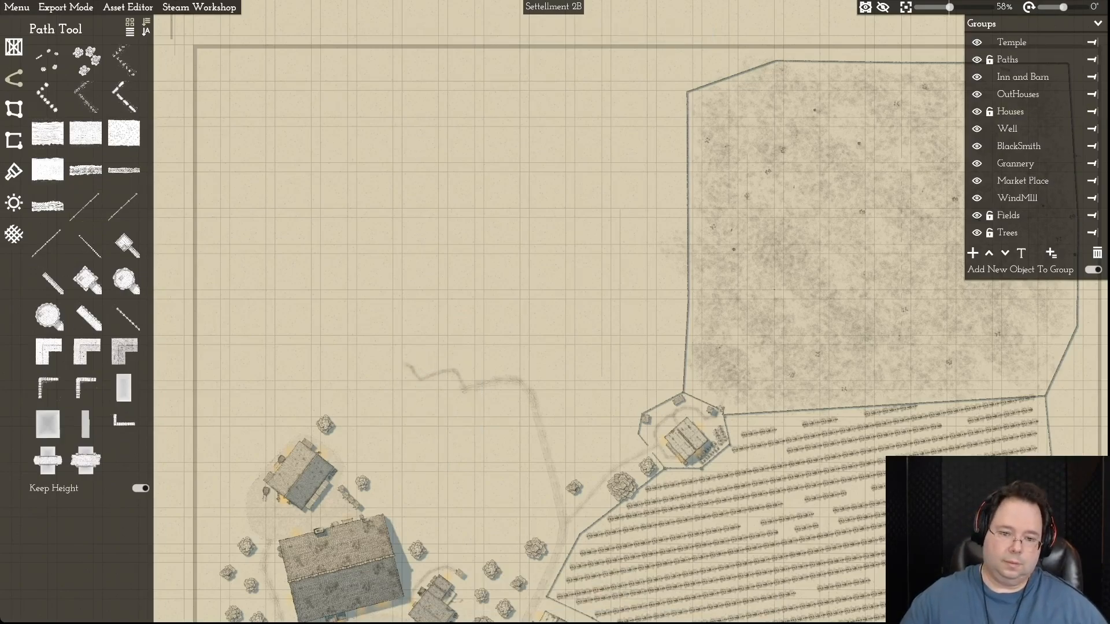
pyautogui.click(438, 373)
pyautogui.moveTo(414, 374); pyautogui.dragTo(421, 375)
pyautogui.rightClick(423, 376)
pyautogui.click(439, 373)
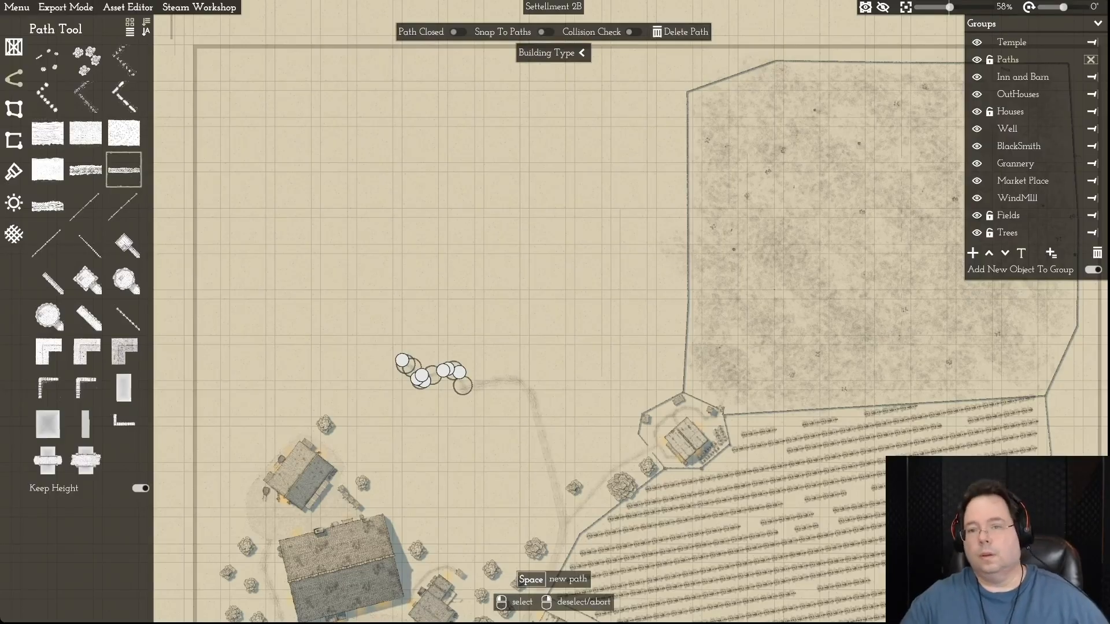
pyautogui.press('Delete')
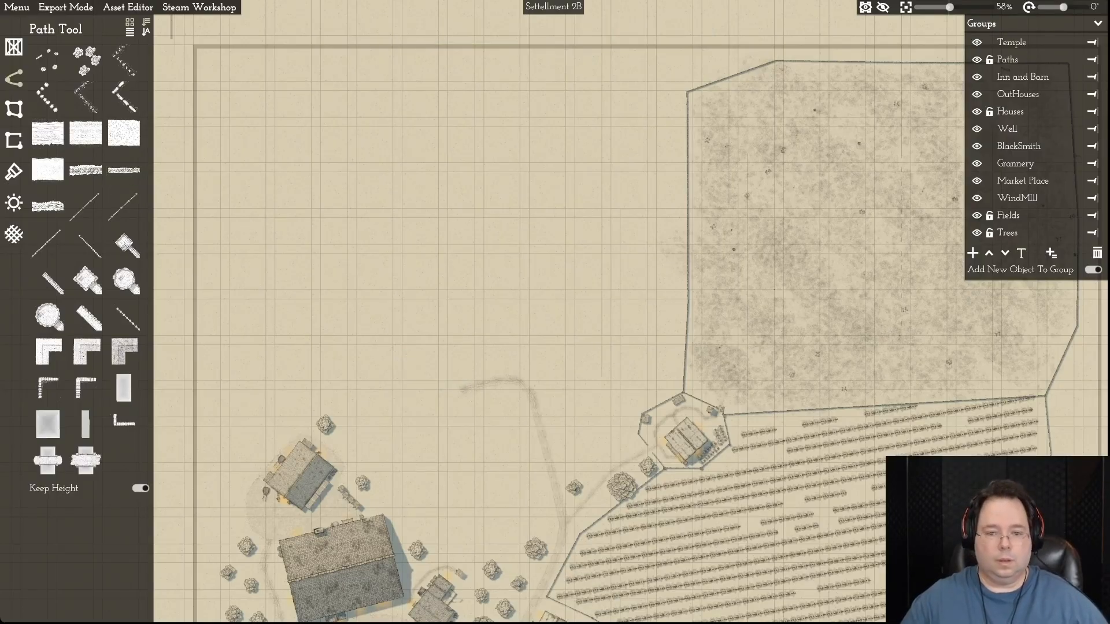
# - Delete the curved track east of the former farmyard and the dirt path running south from it
pyautogui.click(515, 381)
pyautogui.click(682, 32)
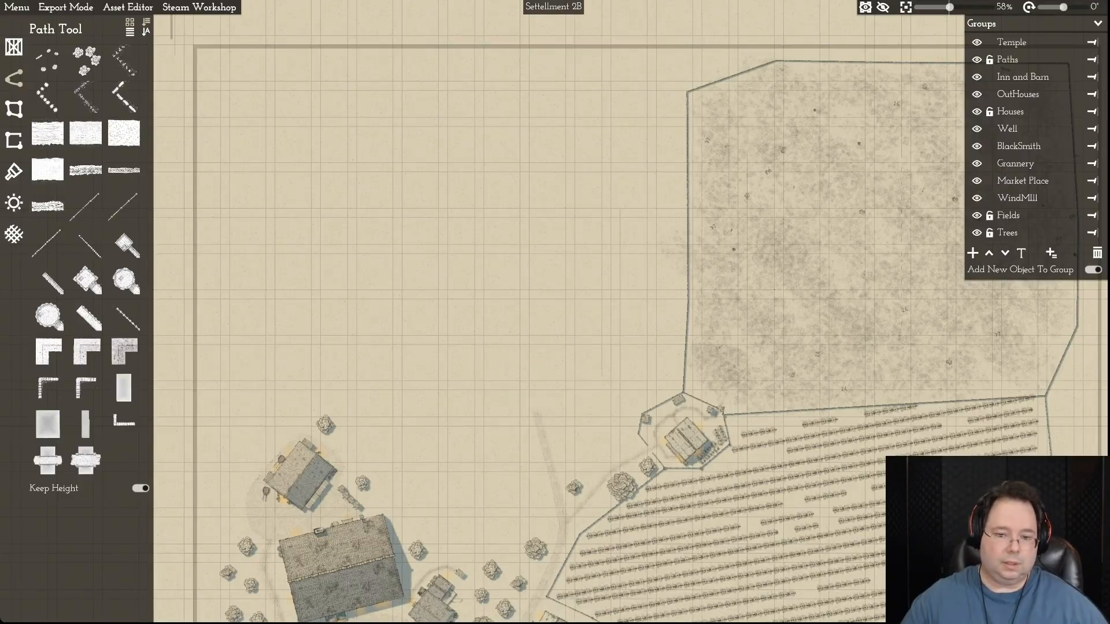
pyautogui.click(549, 466)
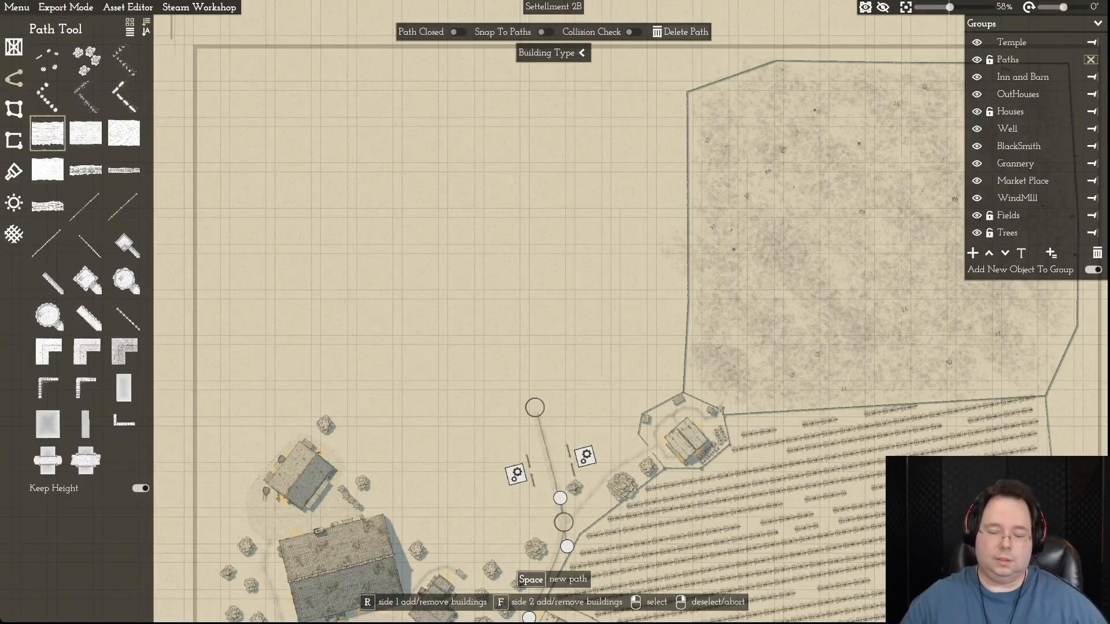
pyautogui.press('Delete')
pyautogui.press('d')
pyautogui.scroll(-3, 564, 405)
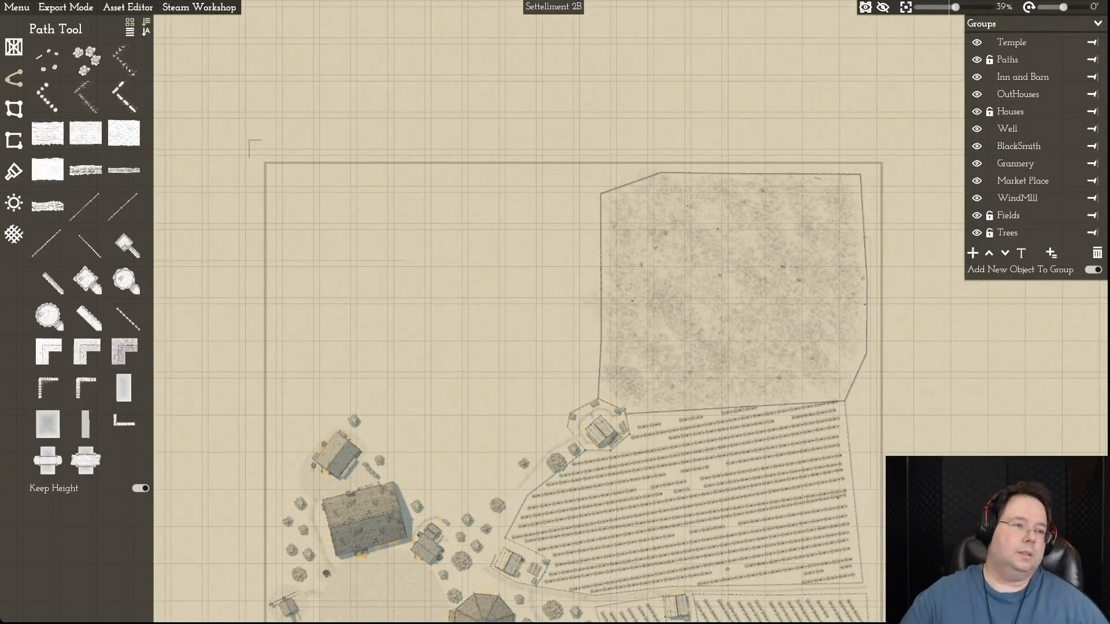
# - Undo the deletions of the curved track, the yard footpath, the farmyard fence and the tree at its northwestern corner
pyautogui.click(16, 7)
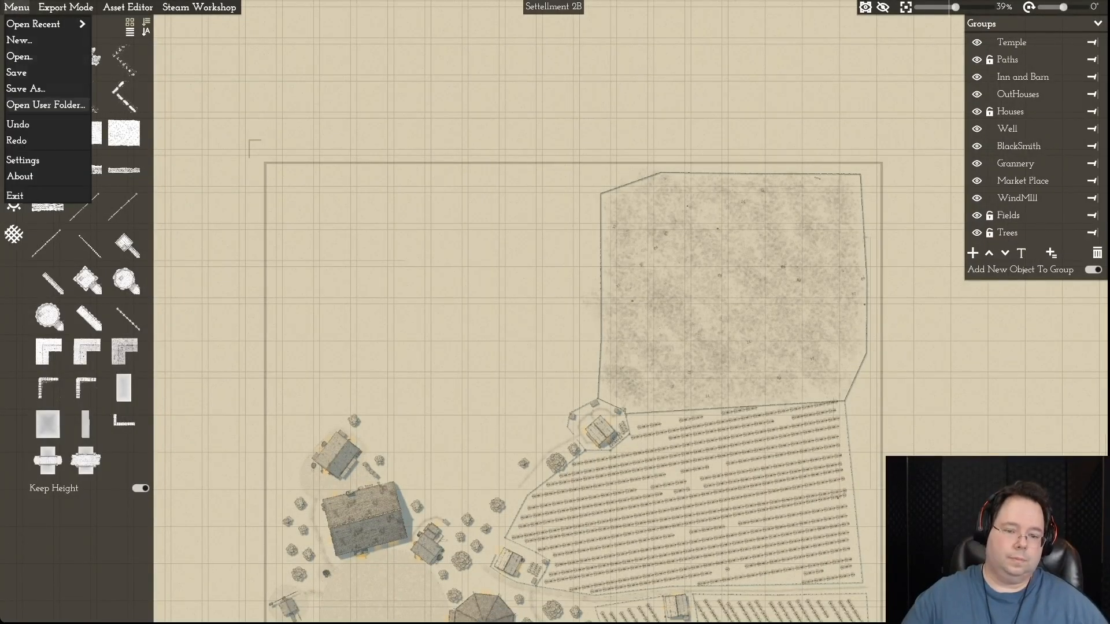
pyautogui.click(24, 124)
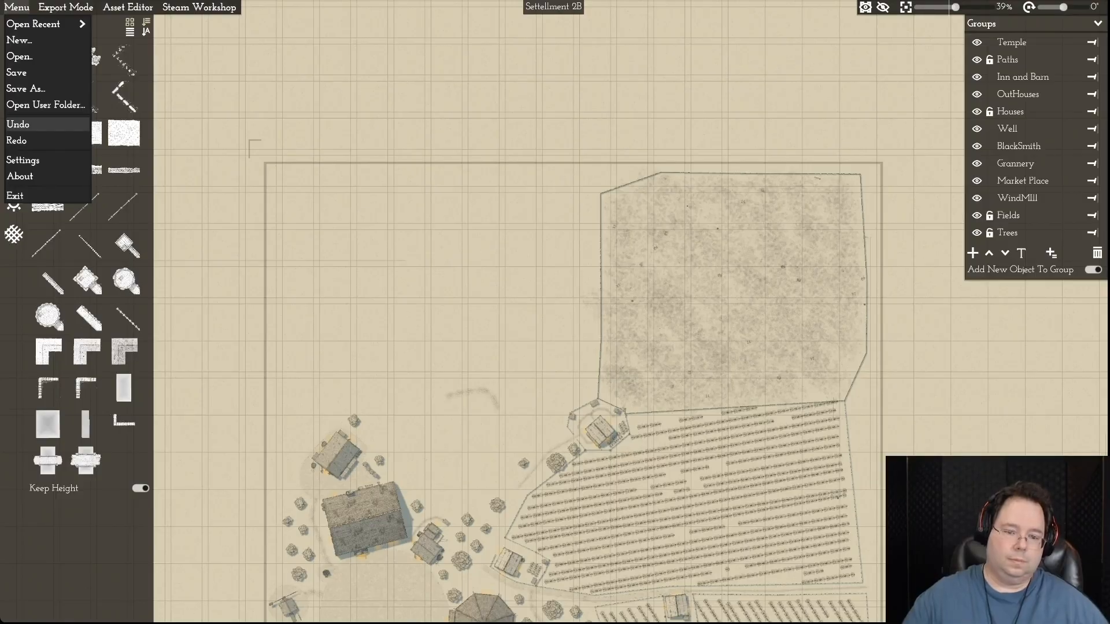
pyautogui.moveTo(520, 347); pyautogui.dragTo(502, 242)
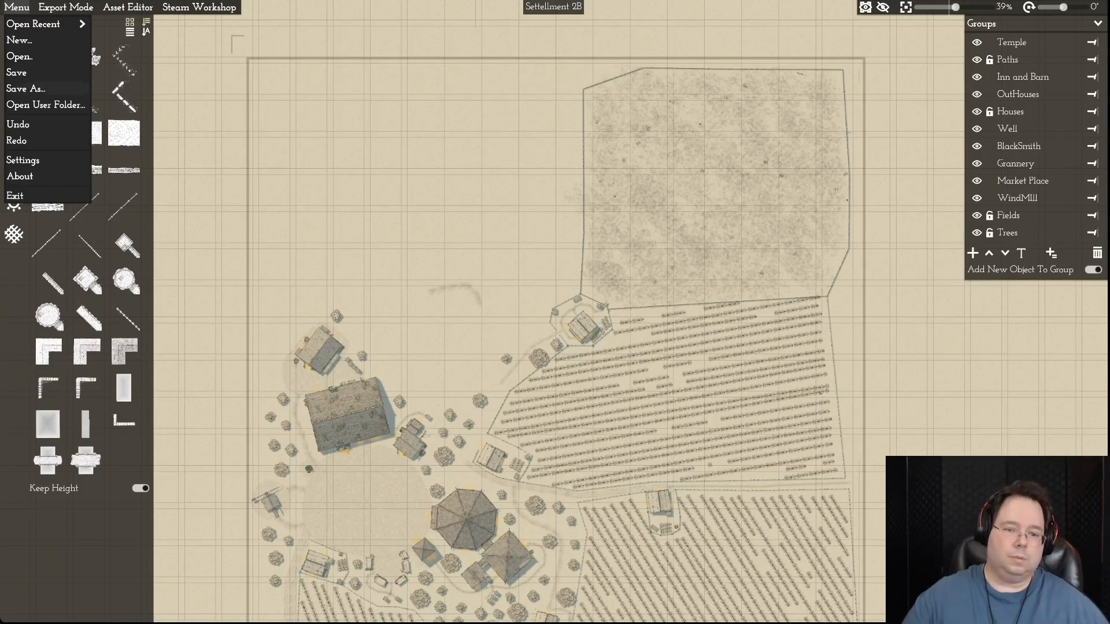
pyautogui.click(18, 125)
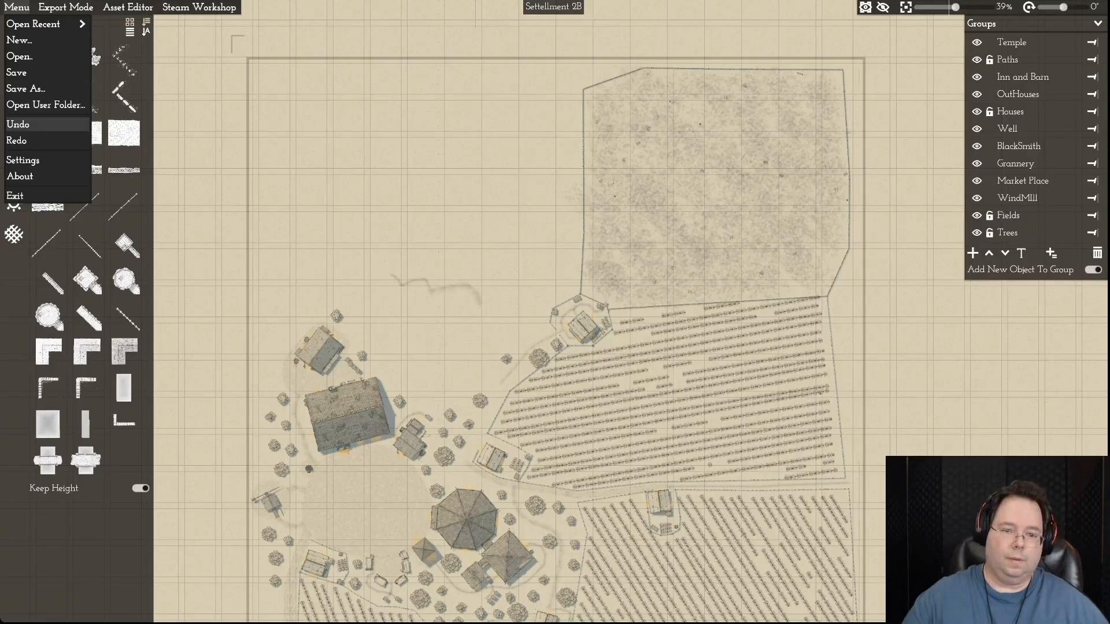
pyautogui.click(19, 124)
pyautogui.click(19, 125)
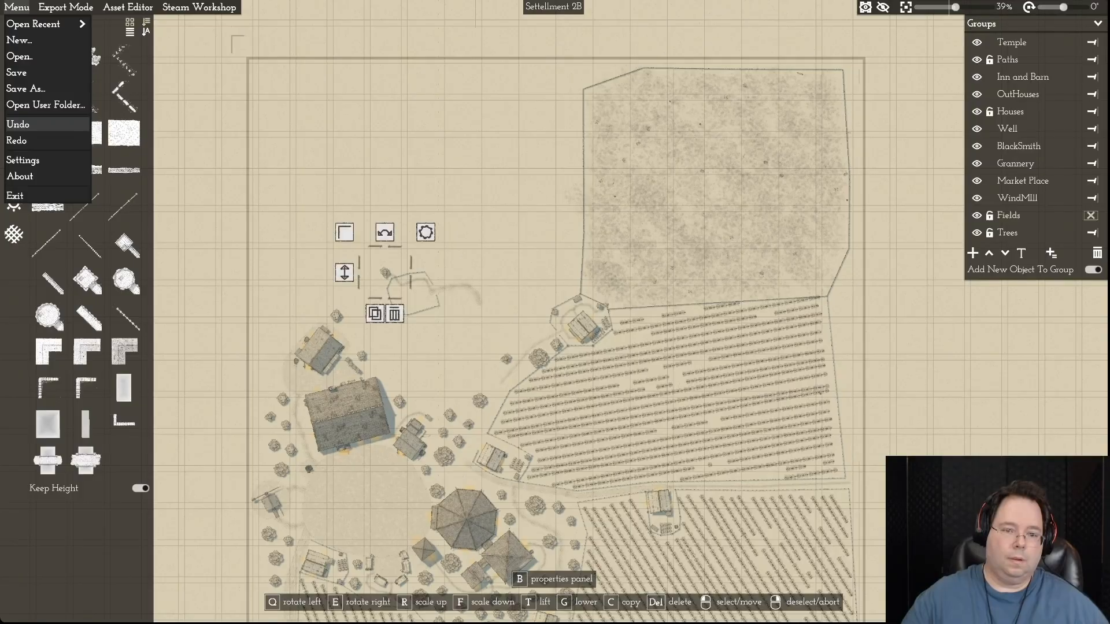
# - Undo the deletions of the northwestern farmyard's sheds, garden rows and farmhouse and of both northern crop fields
pyautogui.click(19, 125)
pyautogui.click(19, 124)
pyautogui.click(18, 125)
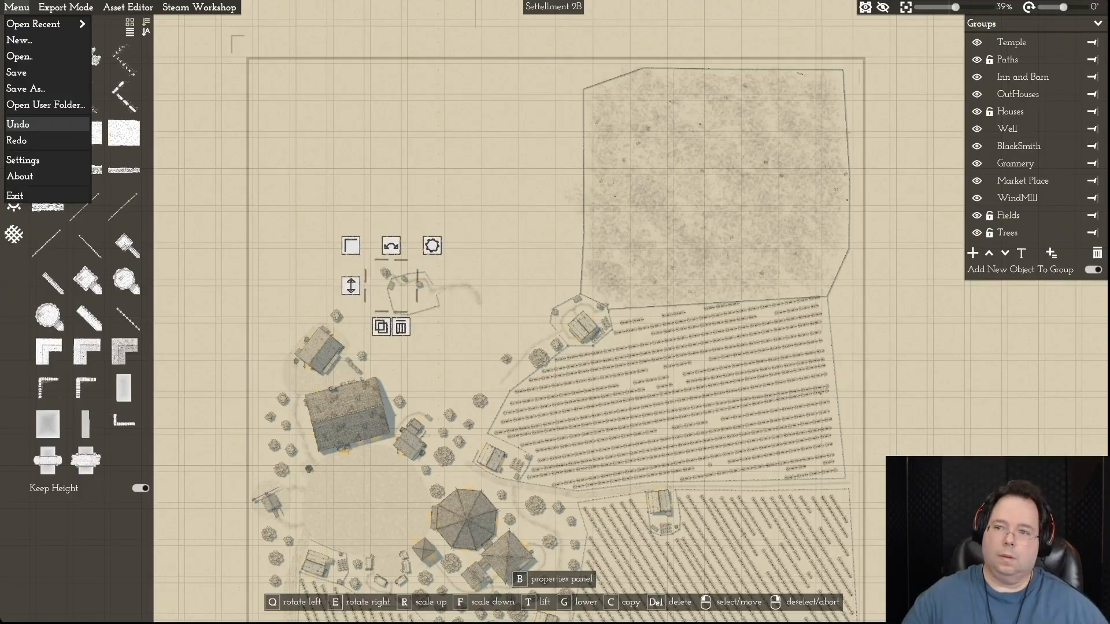
pyautogui.click(18, 125)
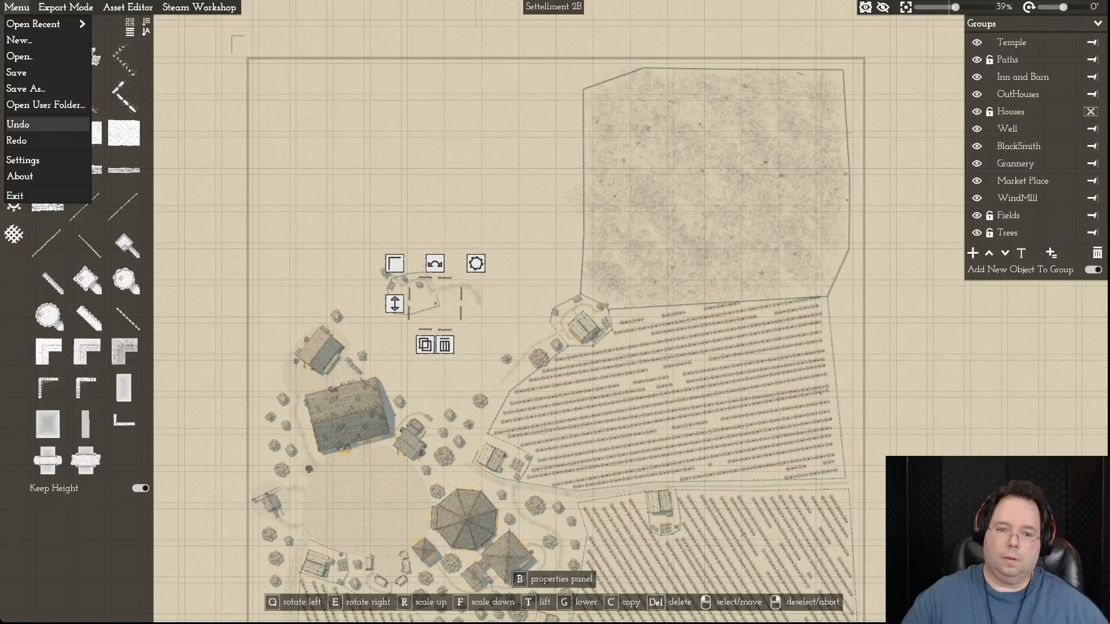
pyautogui.click(18, 125)
pyautogui.click(19, 125)
pyautogui.click(18, 124)
pyautogui.click(18, 125)
pyautogui.click(19, 125)
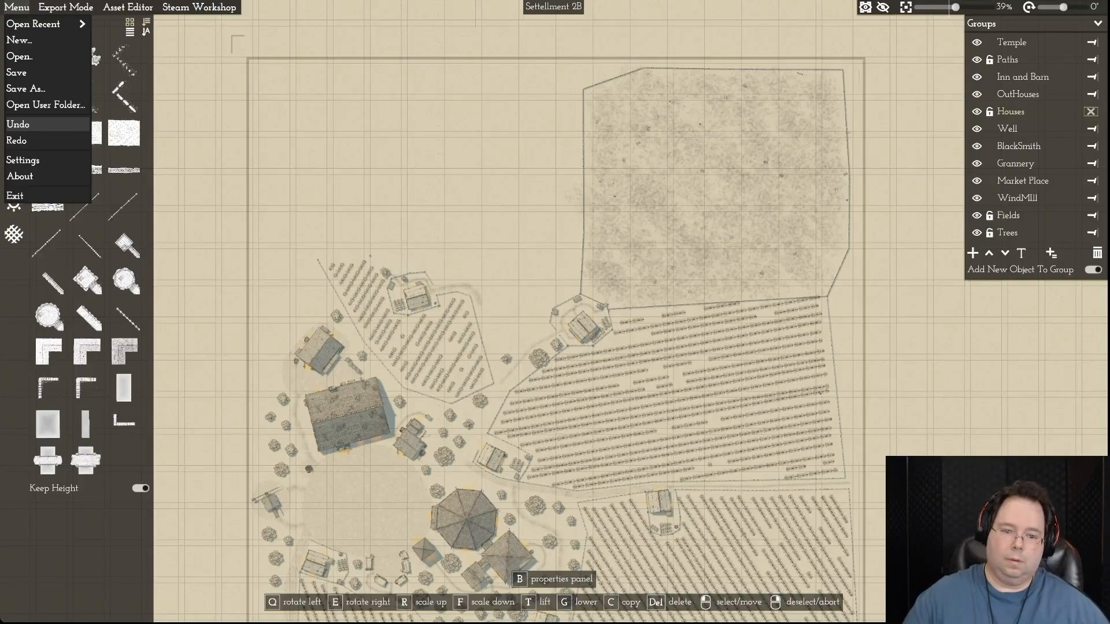
pyautogui.click(18, 124)
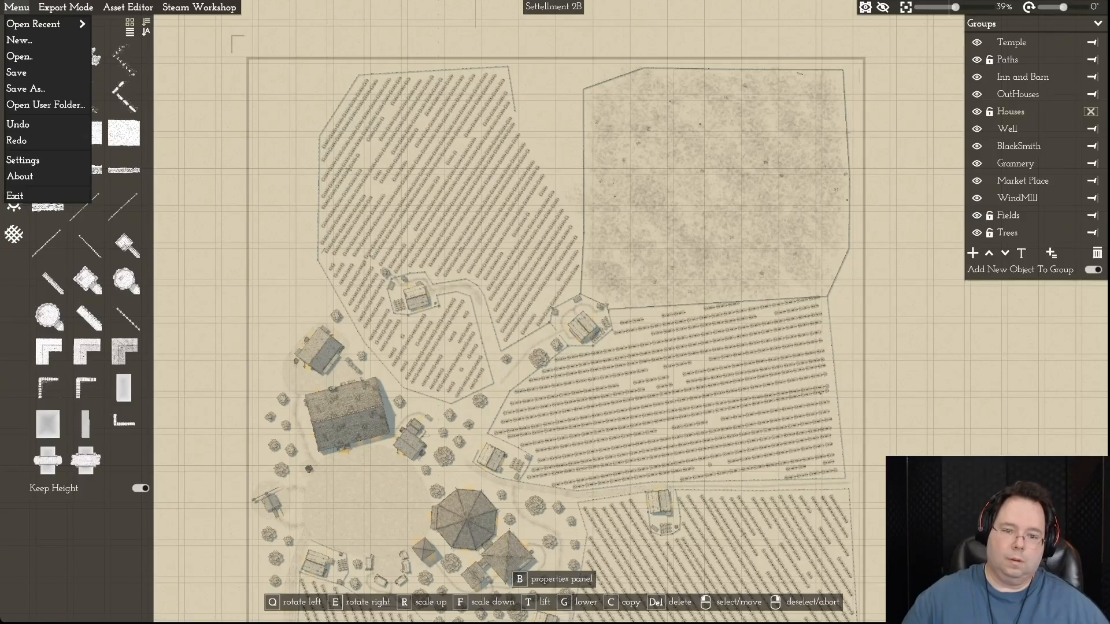
pyautogui.scroll(10, 500, 383)
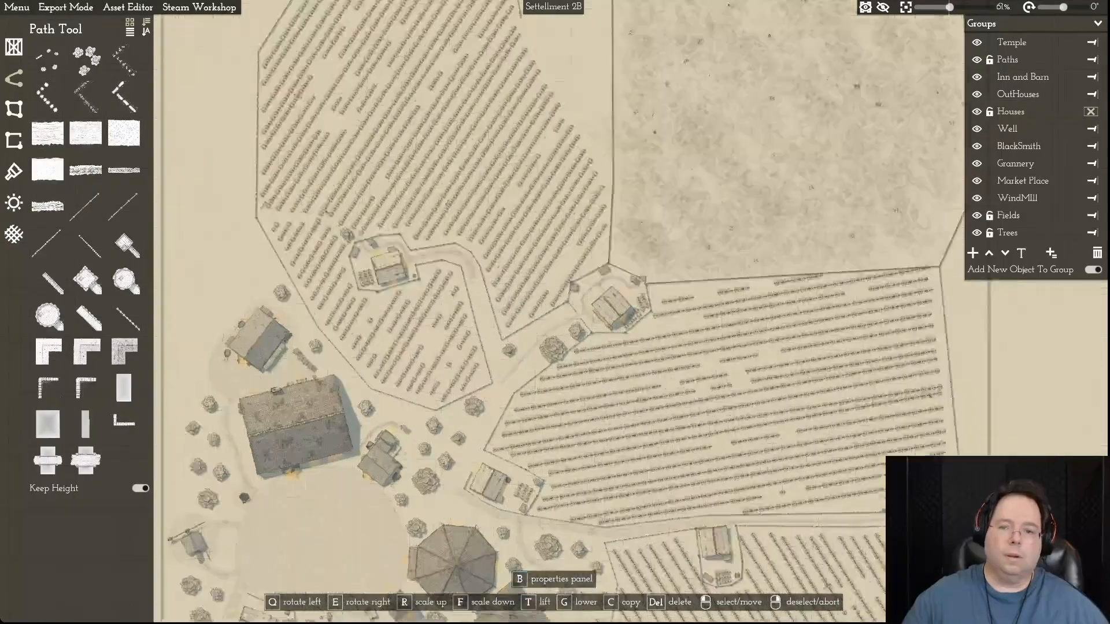
pyautogui.scroll(-8, 500, 383)
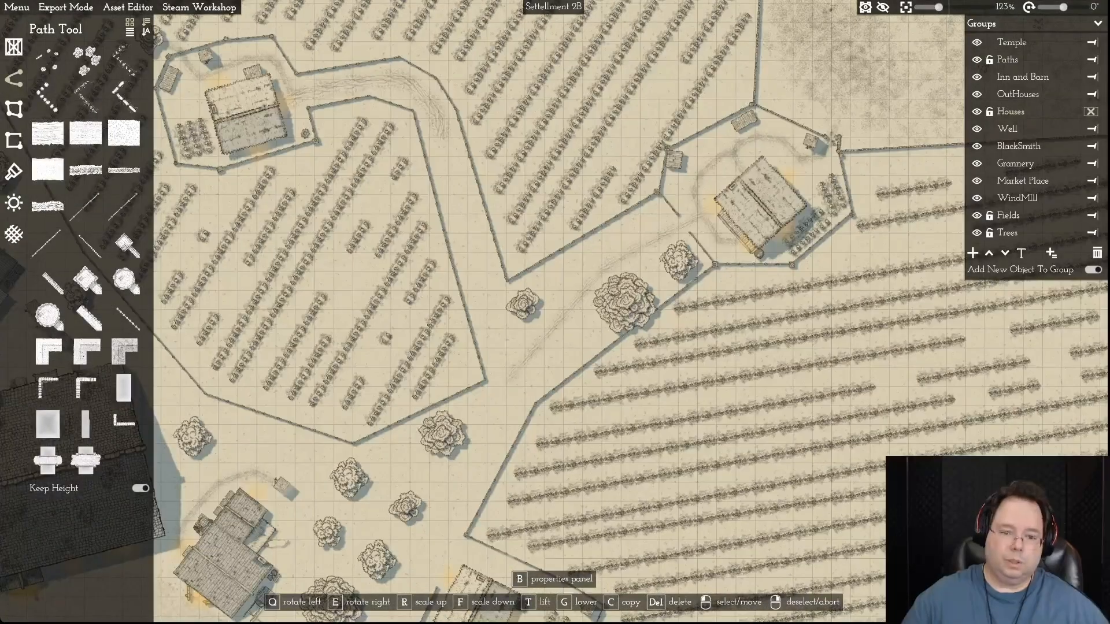
pyautogui.scroll(-1, 501, 382)
pyautogui.press('s')
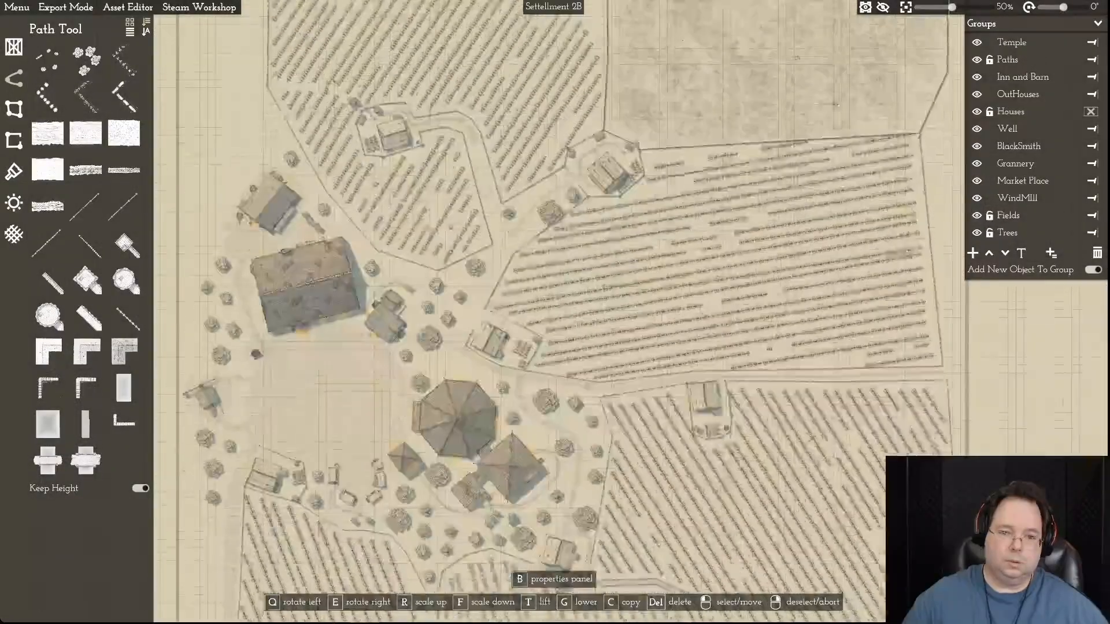
pyautogui.scroll(-1, 501, 383)
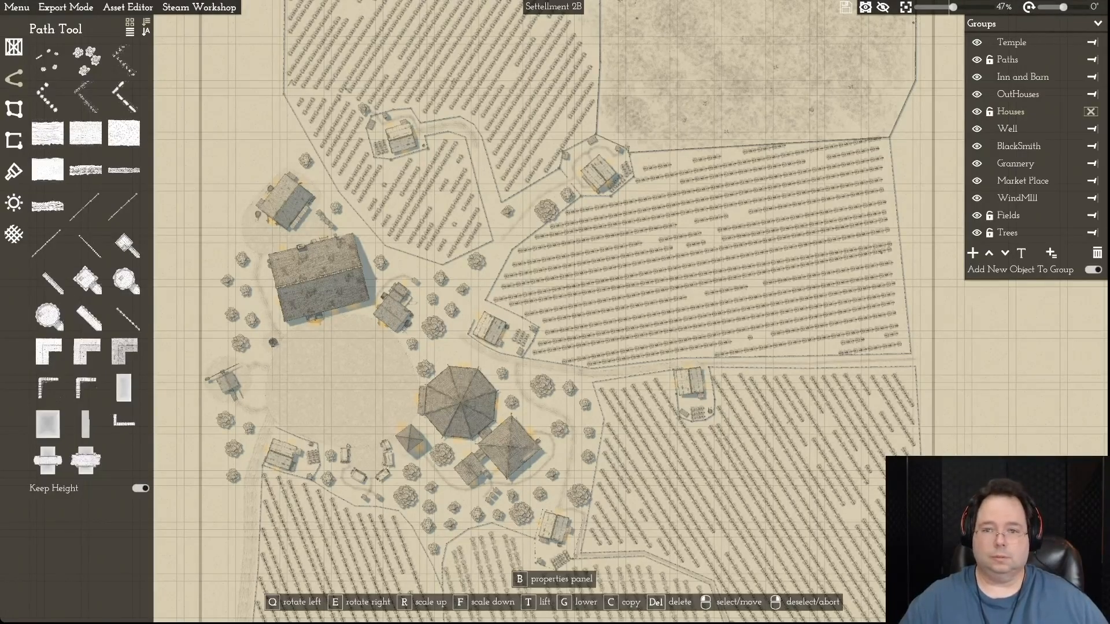
pyautogui.press('w')
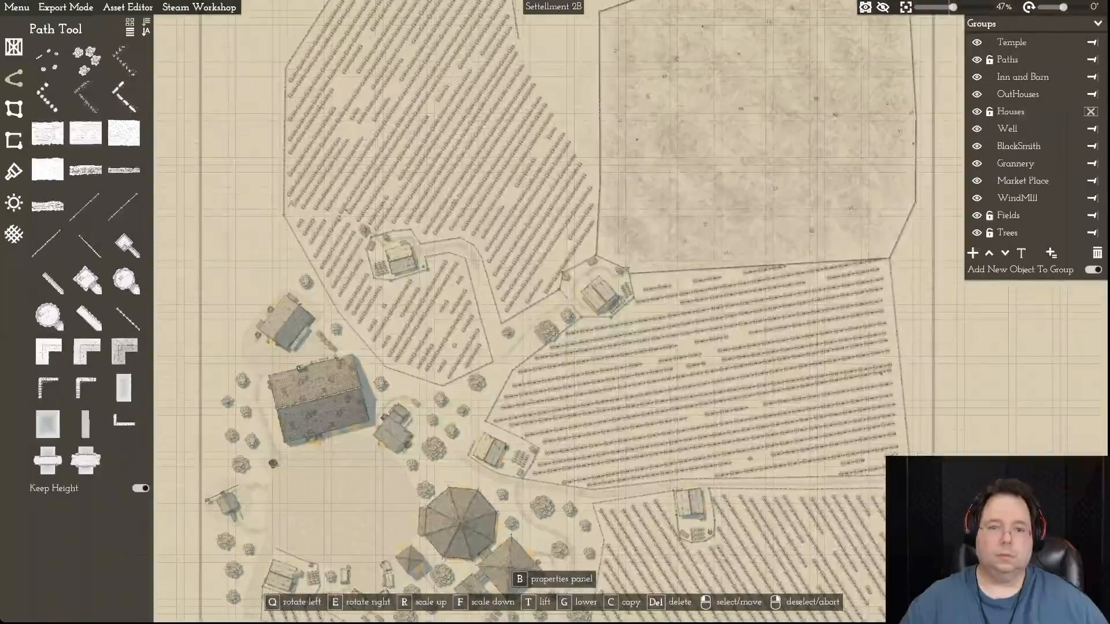
pyautogui.press('w')
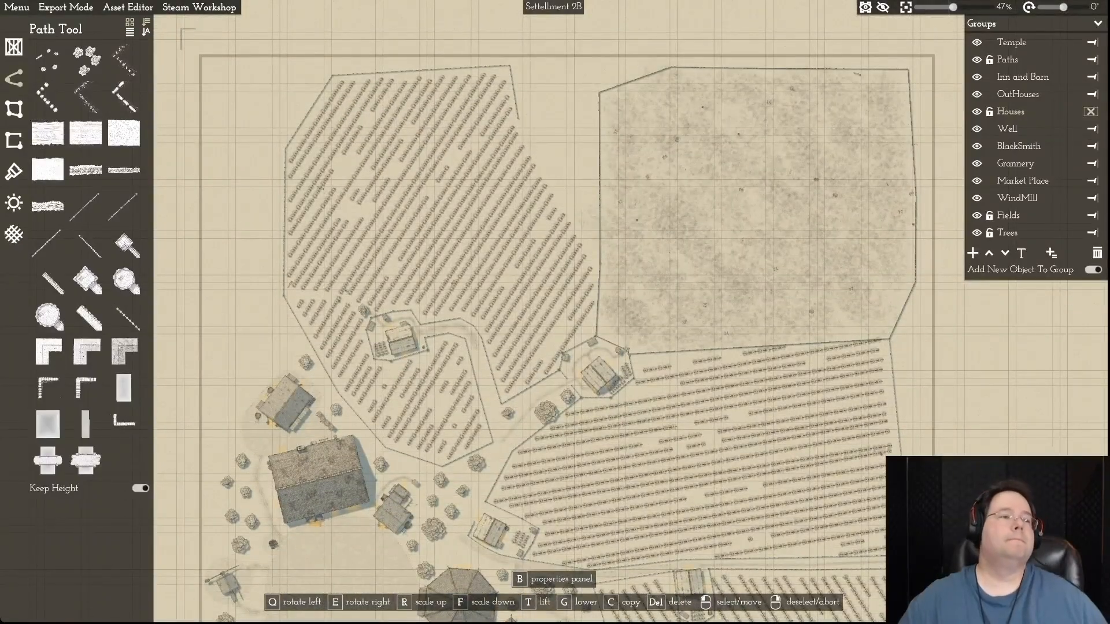
# - Undo the latest edits back past the reshaping of the bare field's northwestern corner
pyautogui.click(17, 7)
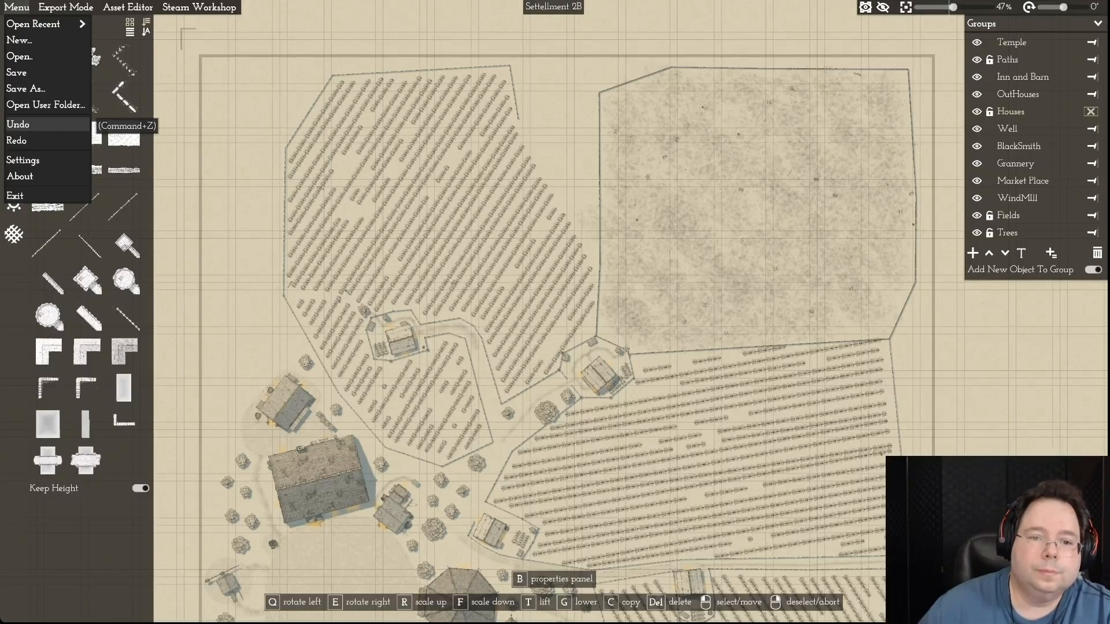
pyautogui.click(35, 124)
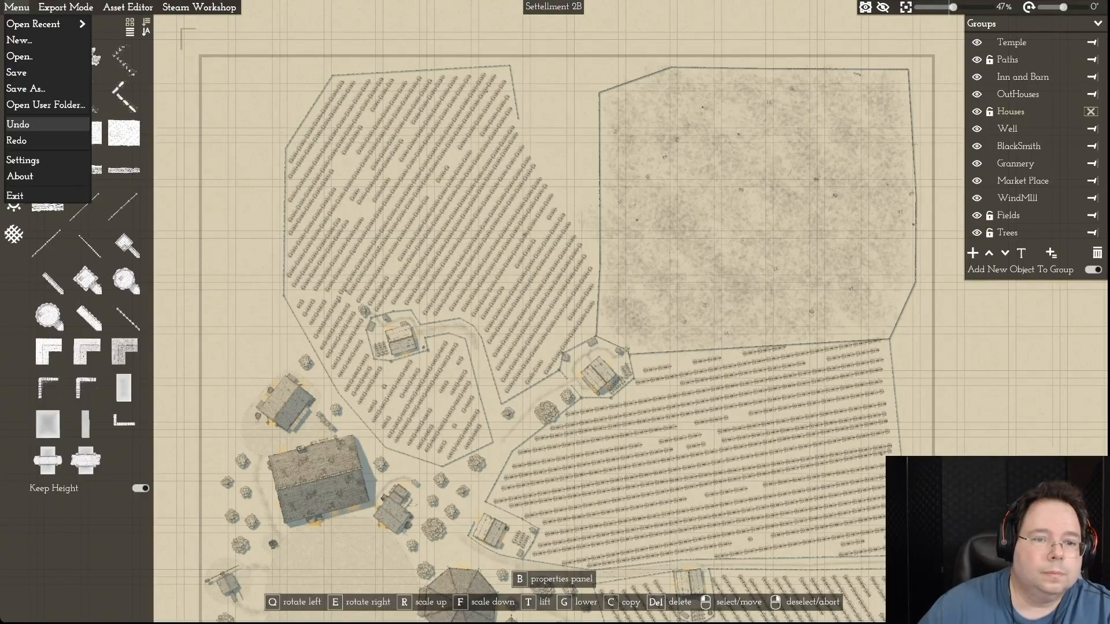
pyautogui.click(35, 124)
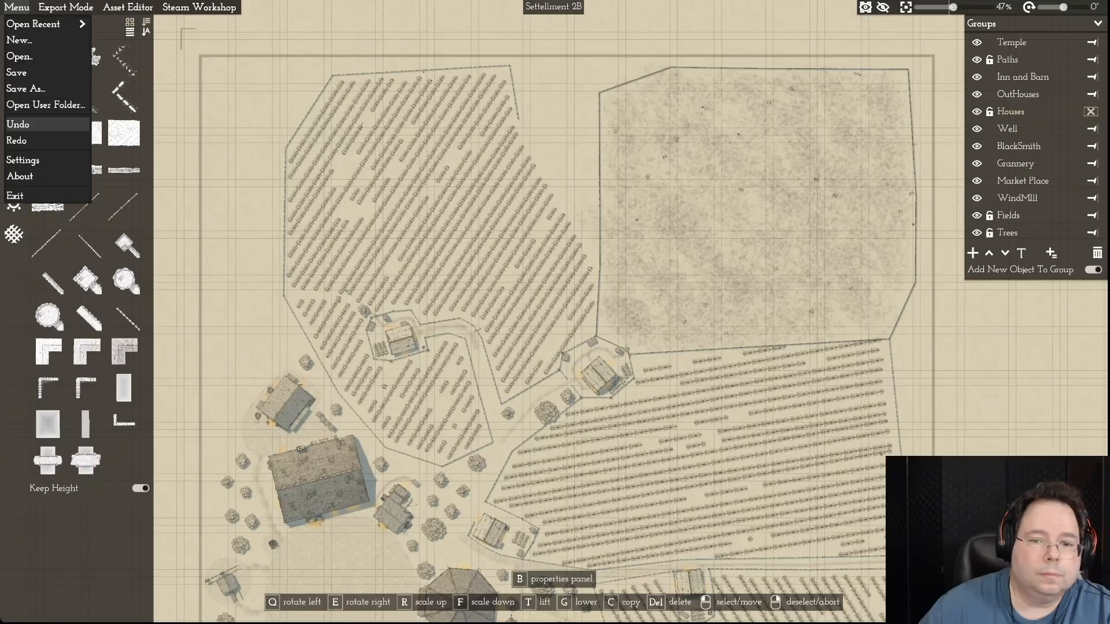
pyautogui.click(35, 124)
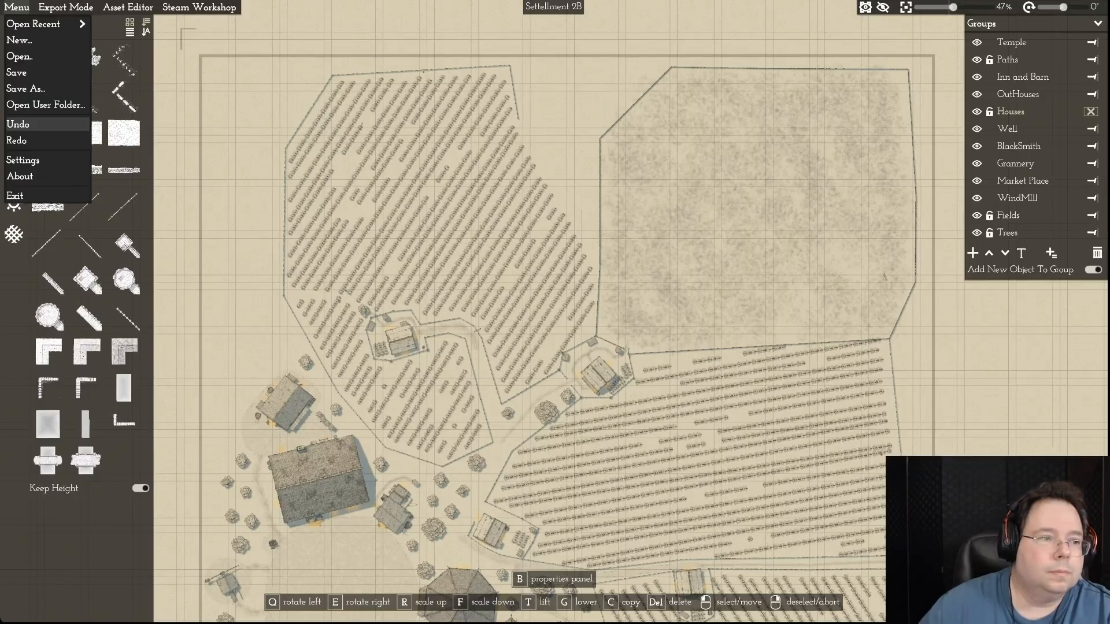
# - Redo the bare field's northwestern corner change and the deletion of both northern crop fields
pyautogui.click(35, 141)
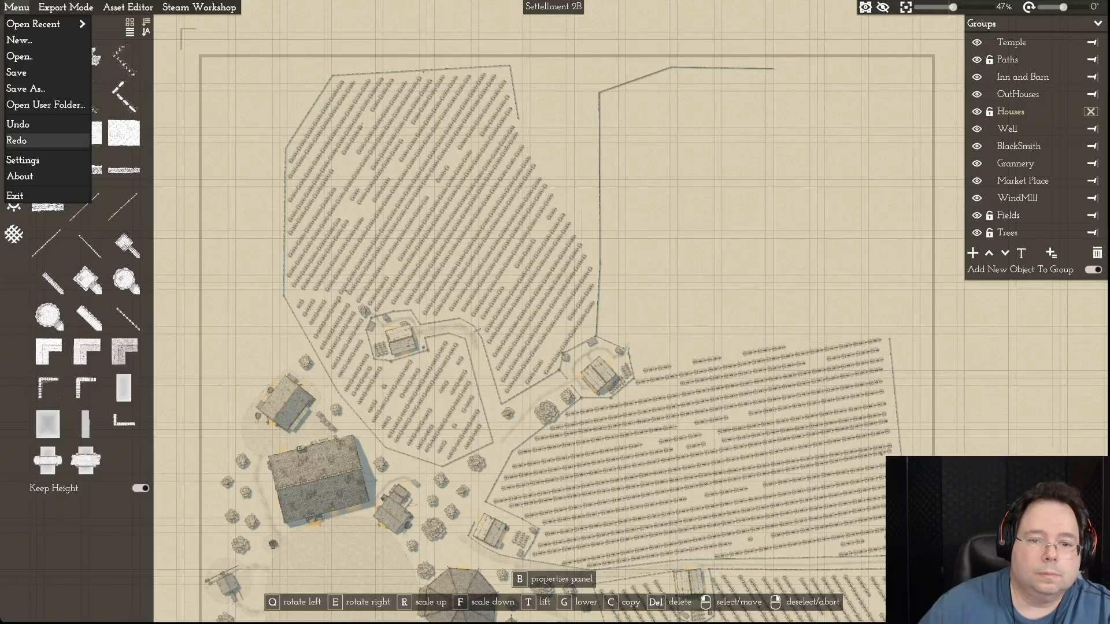
pyautogui.click(35, 140)
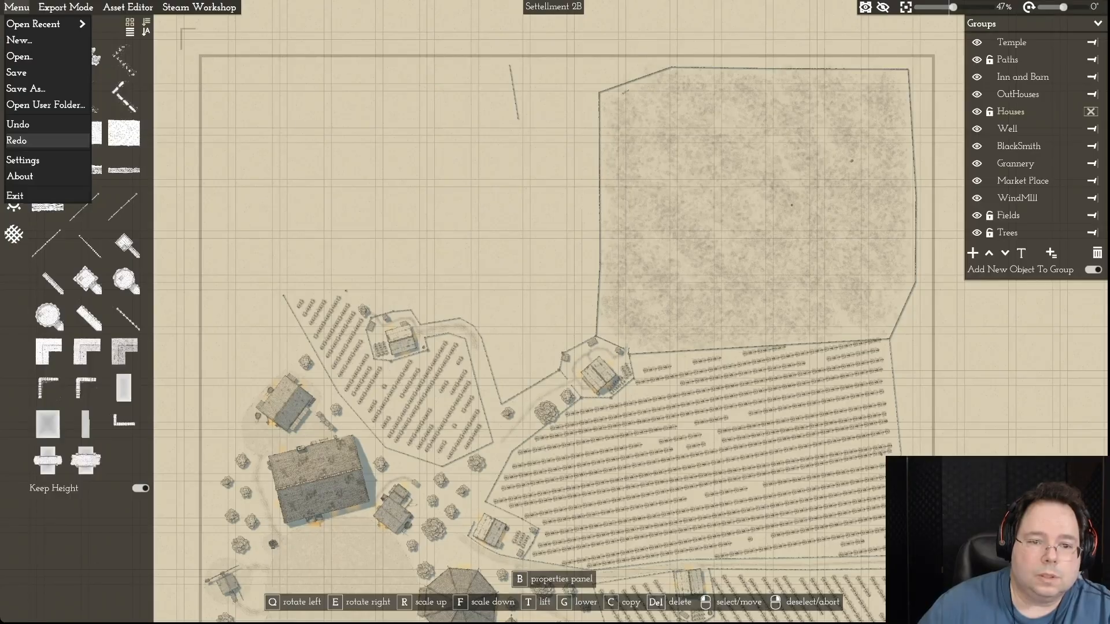
pyautogui.click(34, 140)
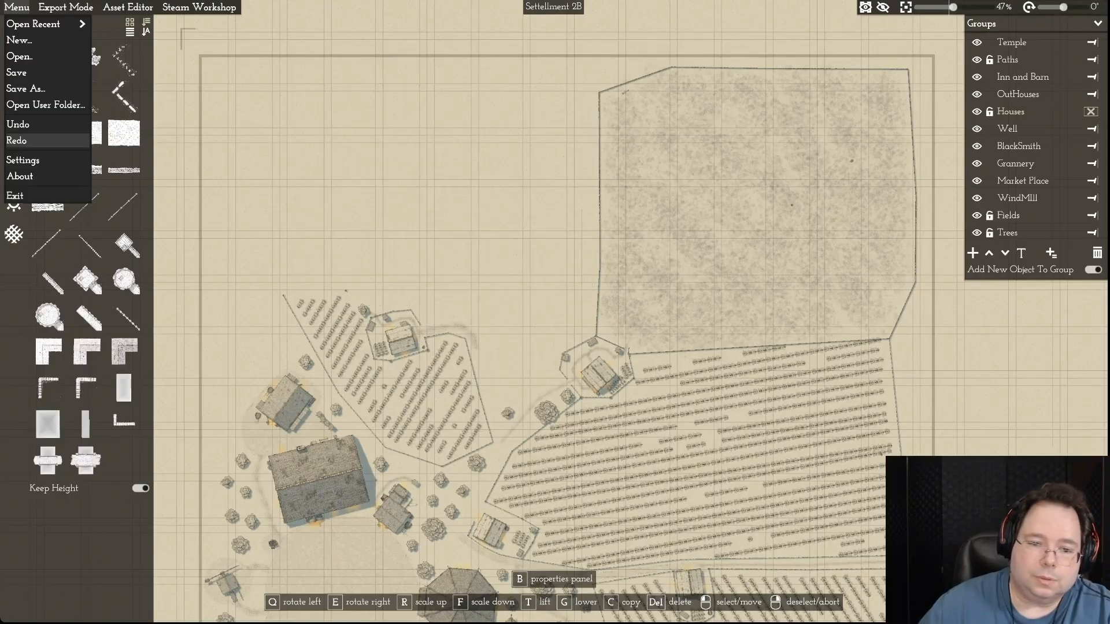
pyautogui.click(35, 140)
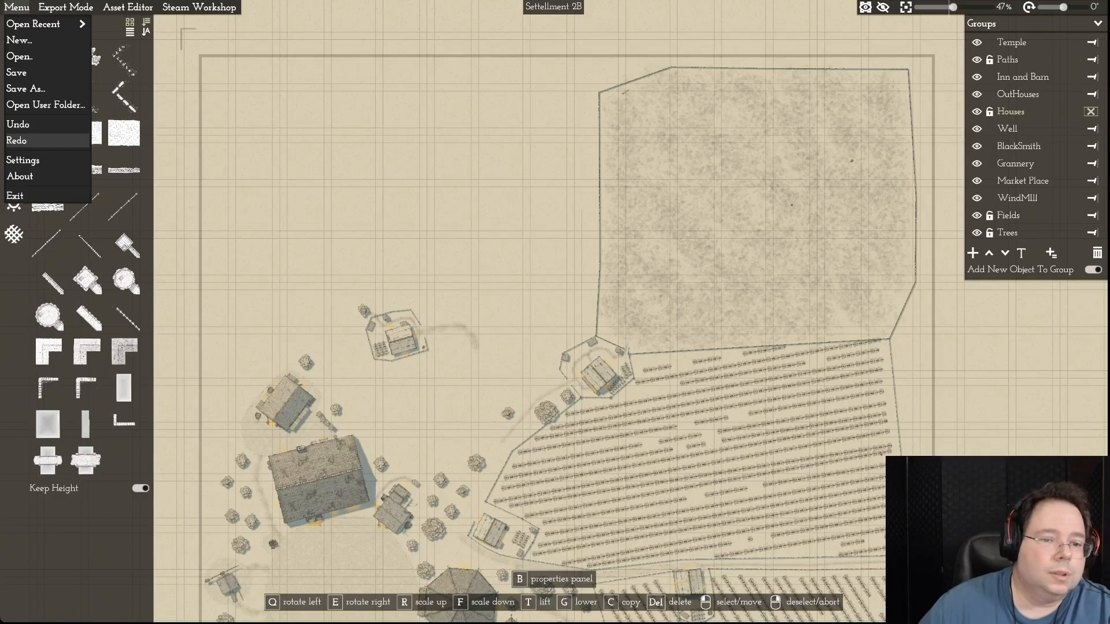
# - Redo the deletions of the northwestern farmhouse, its garden rows, the farmyard objects and the tree at the northwestern corner
pyautogui.click(35, 140)
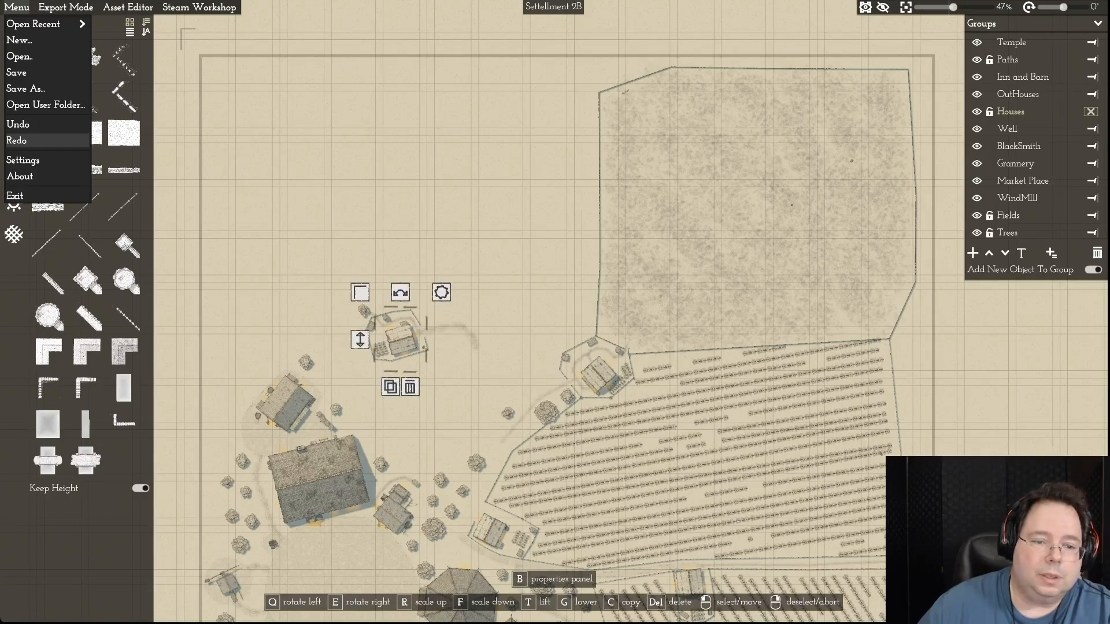
pyautogui.click(35, 140)
pyautogui.click(35, 140)
pyautogui.click(35, 141)
pyautogui.click(35, 141)
pyautogui.click(35, 140)
pyautogui.click(35, 140)
pyautogui.click(35, 141)
pyautogui.click(35, 141)
pyautogui.click(35, 141)
pyautogui.click(35, 140)
pyautogui.click(35, 140)
pyautogui.click(35, 141)
pyautogui.click(35, 140)
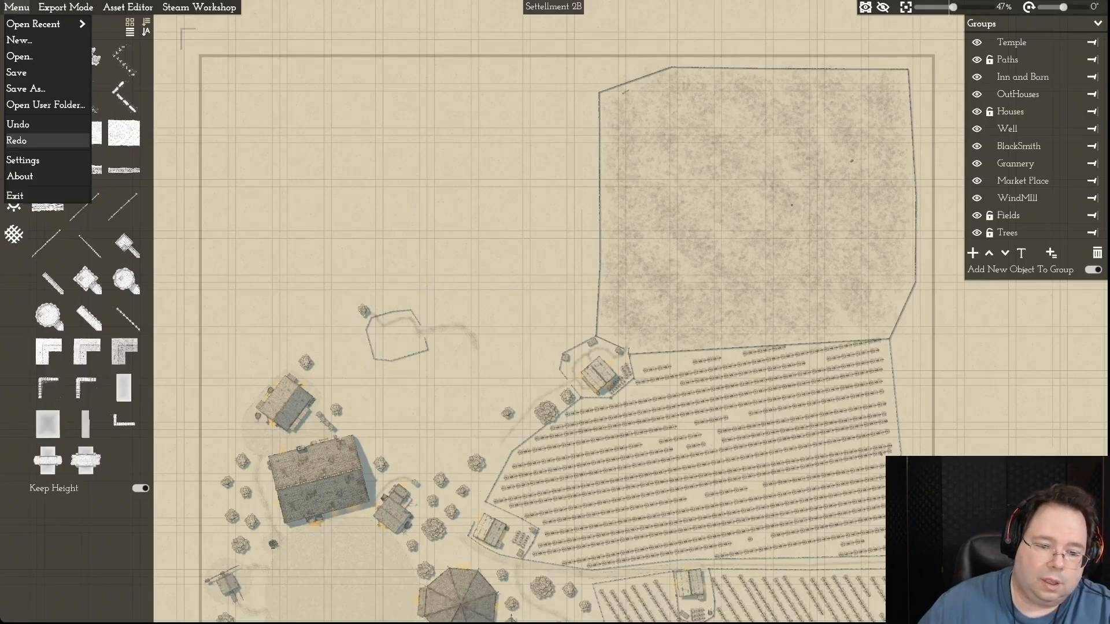
pyautogui.click(34, 140)
# - Redo the deletions of the northwestern farmyard's fence and the remaining paths around it
pyautogui.click(34, 140)
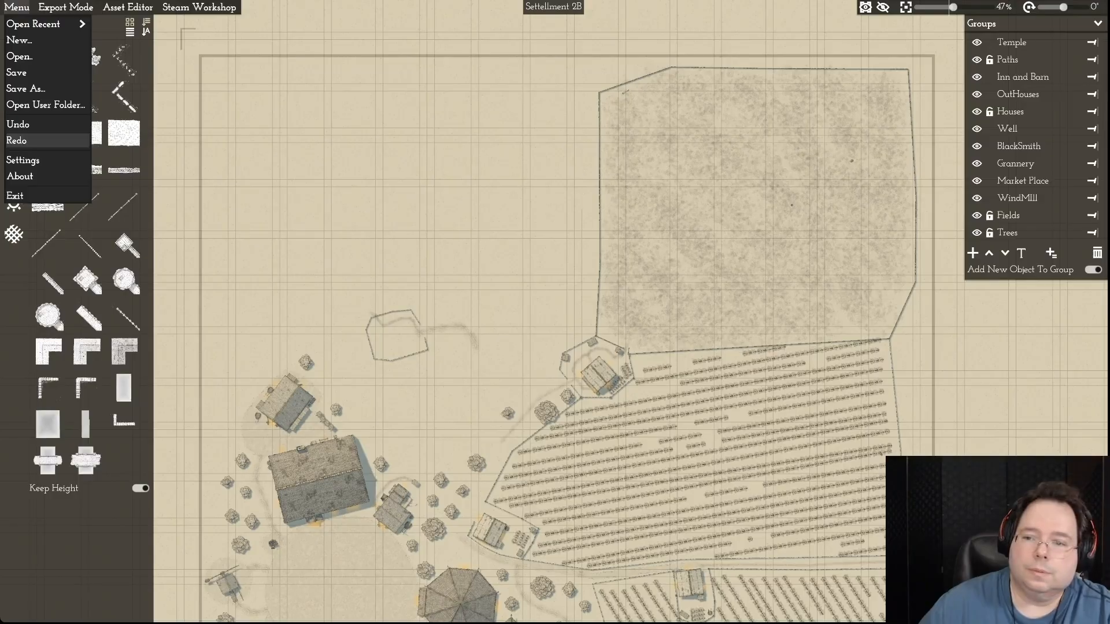
pyautogui.click(34, 140)
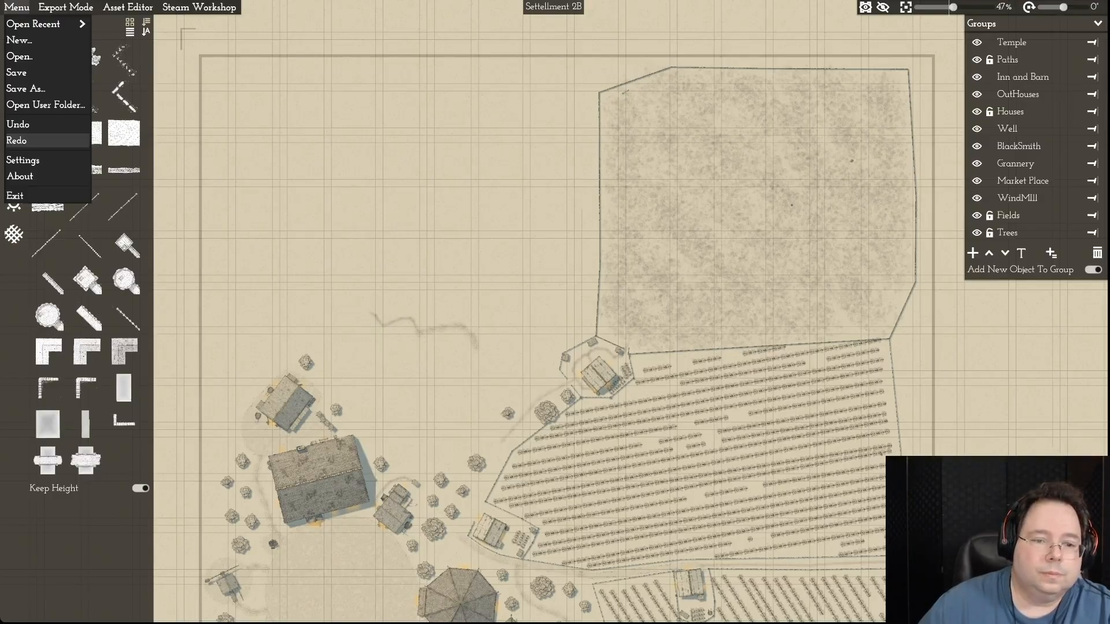
pyautogui.click(35, 141)
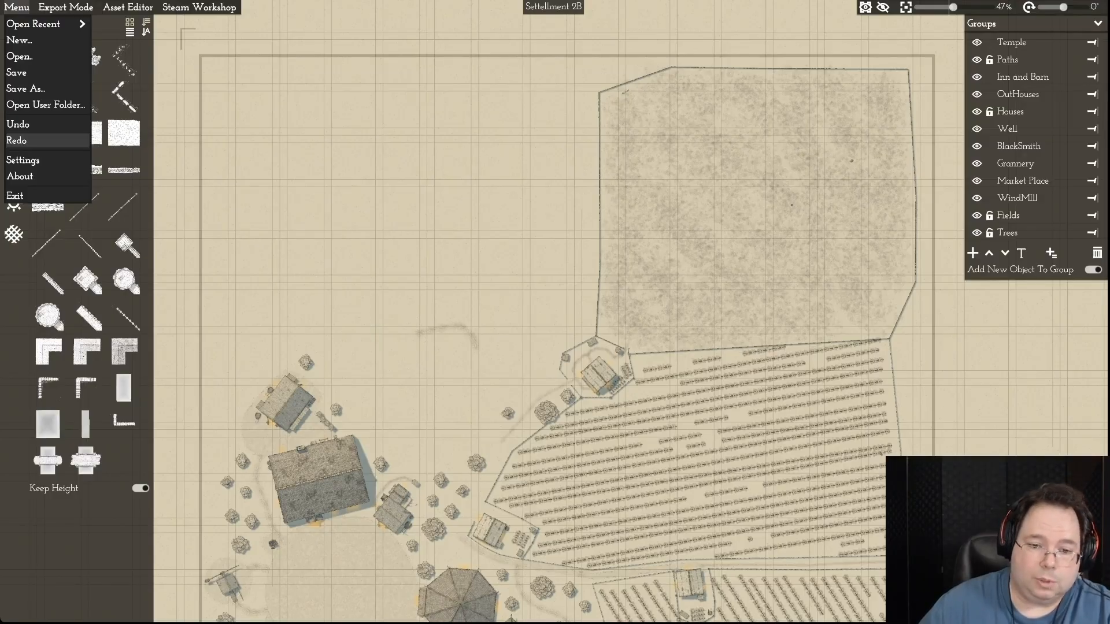
pyautogui.click(35, 141)
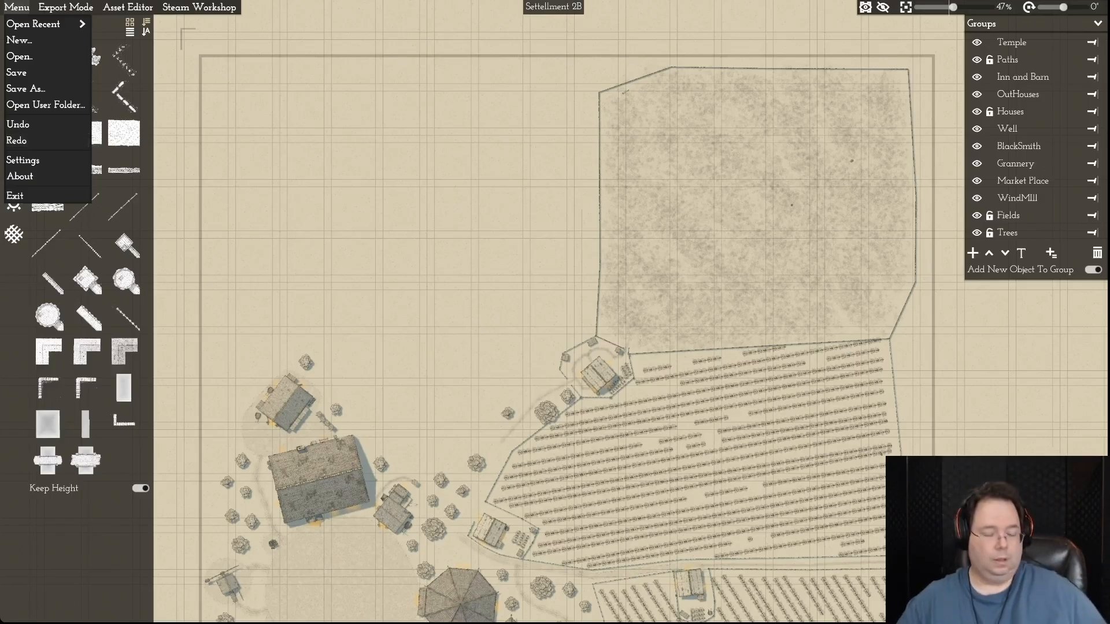
# - Save the edited Settellment 2B map under its current name
pyautogui.press('s')
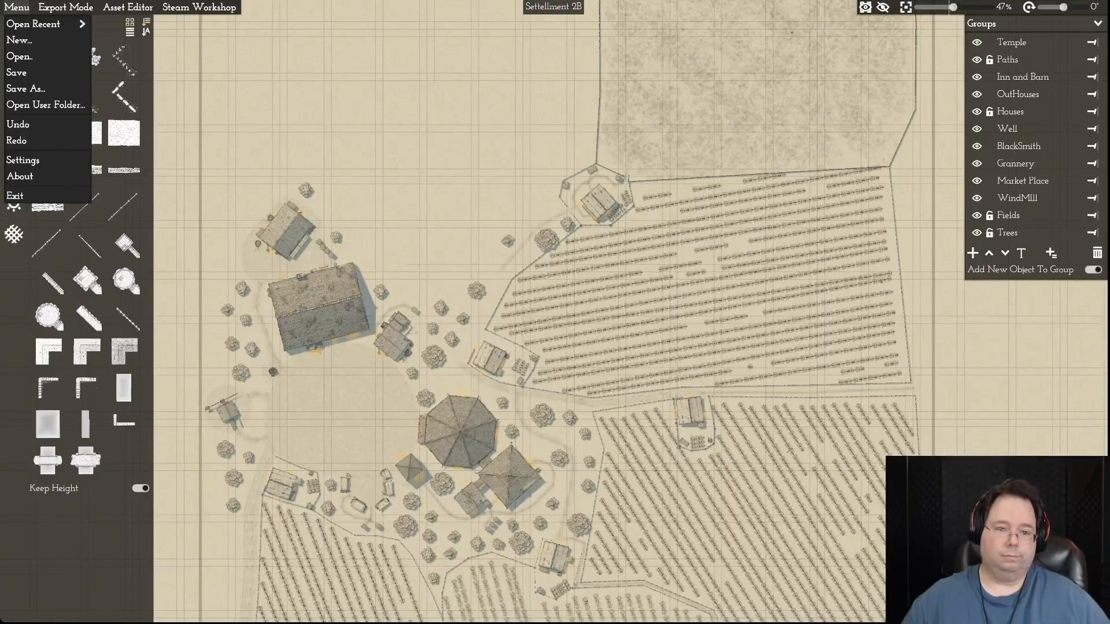
pyautogui.scroll(5, 443, 255)
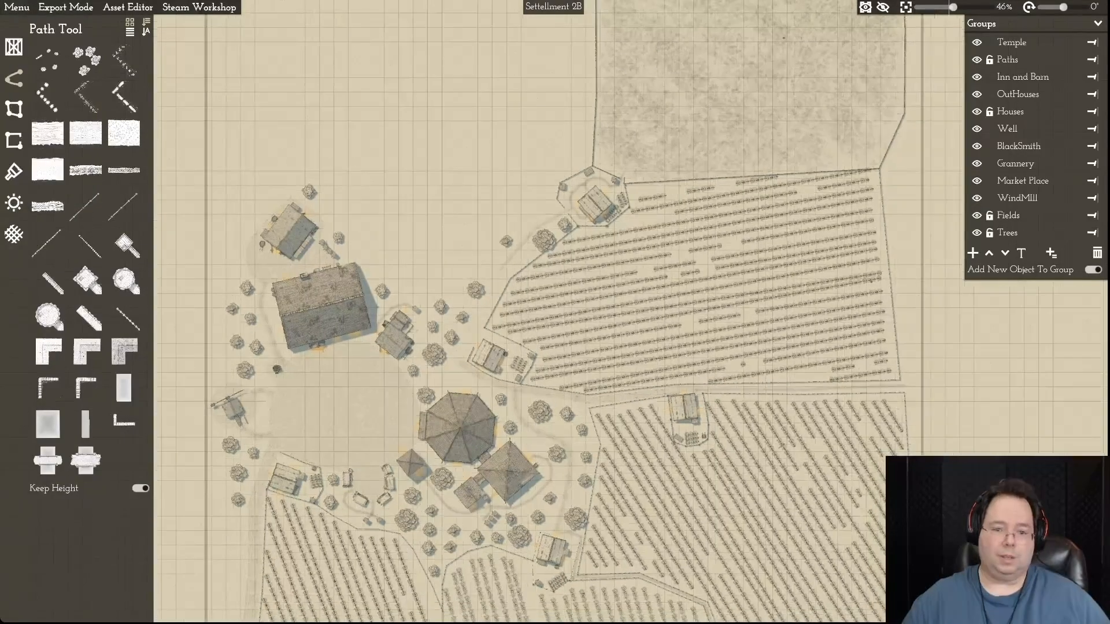
pyautogui.scroll(1, 444, 255)
pyautogui.press('s')
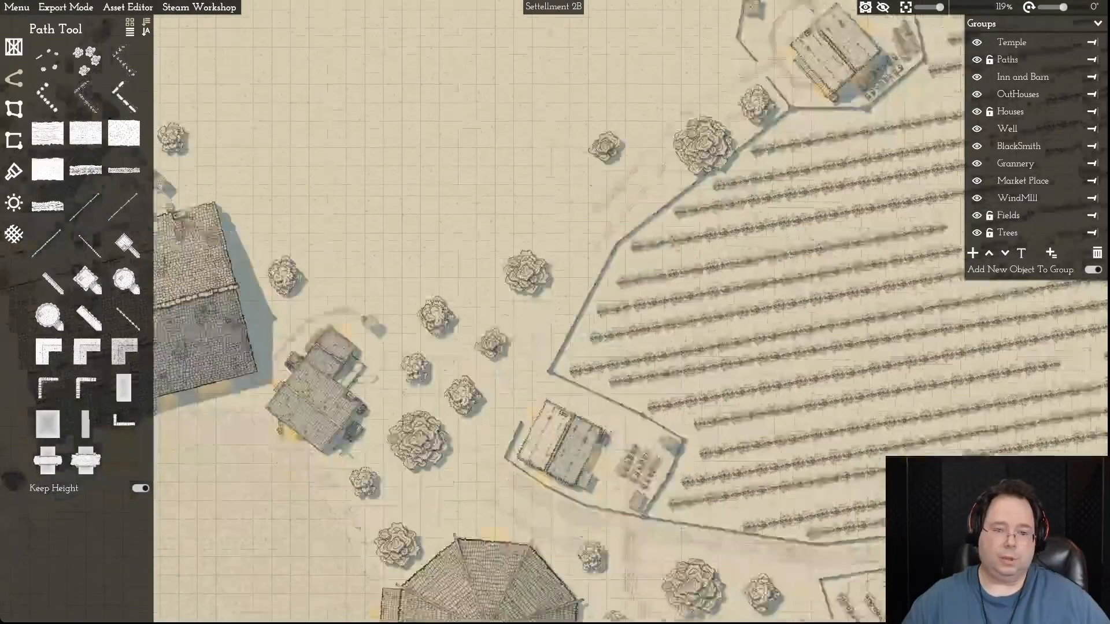
pyautogui.press('w')
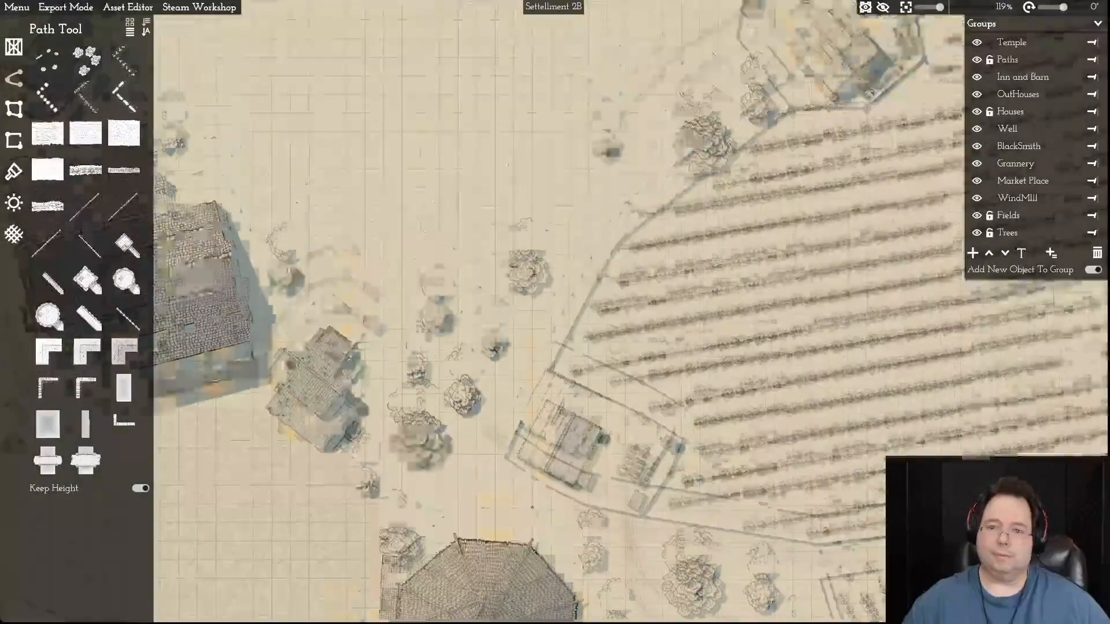
pyautogui.press('s')
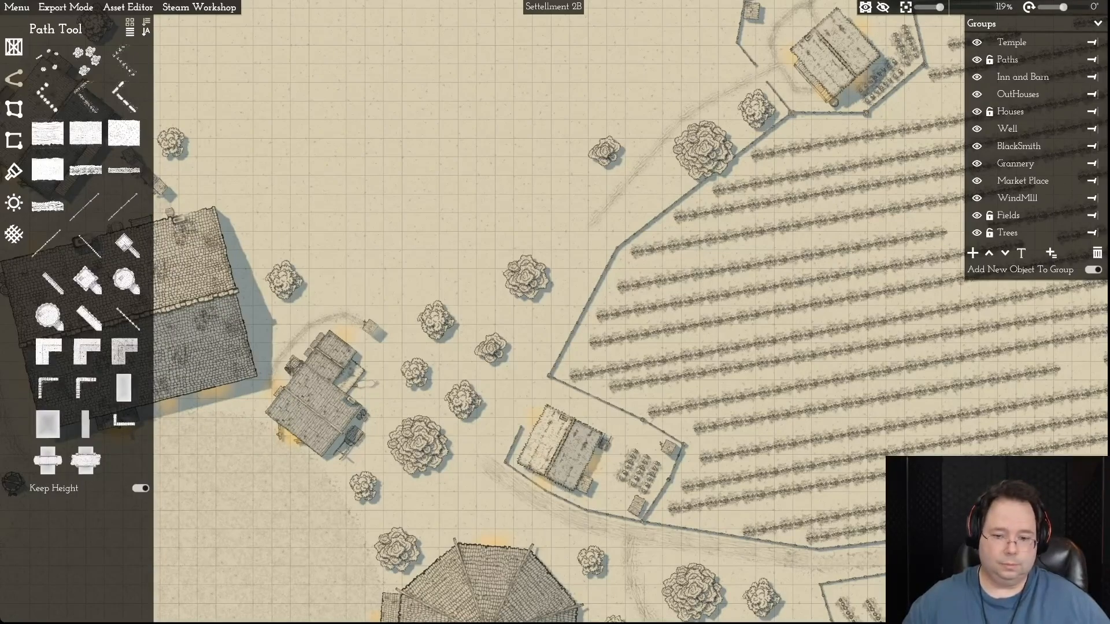
pyautogui.scroll(-5, 529, 366)
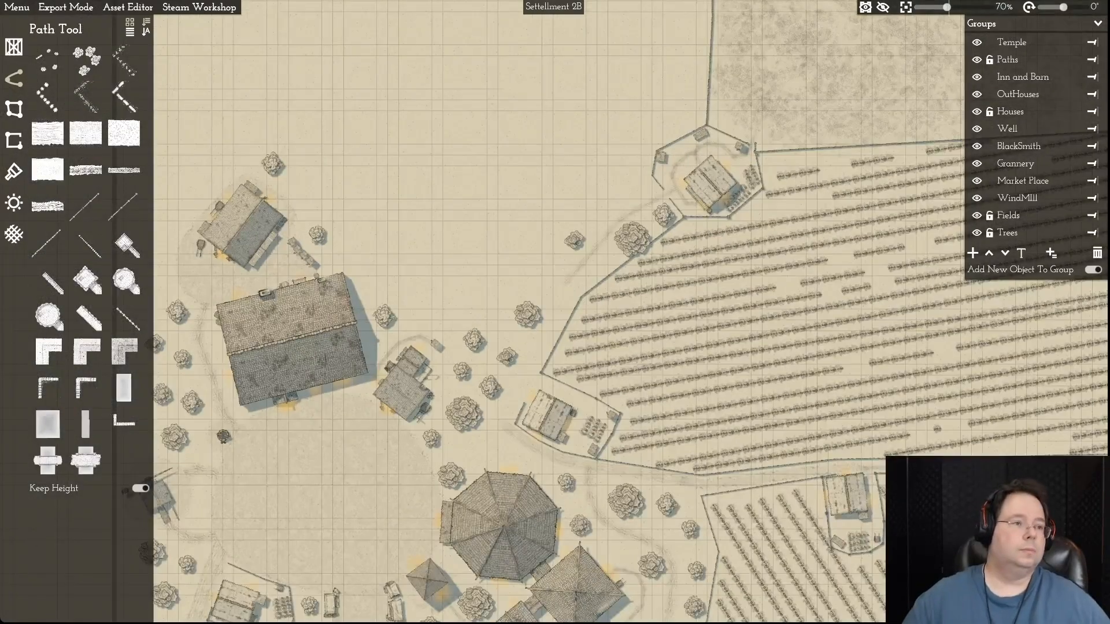
pyautogui.click(17, 7)
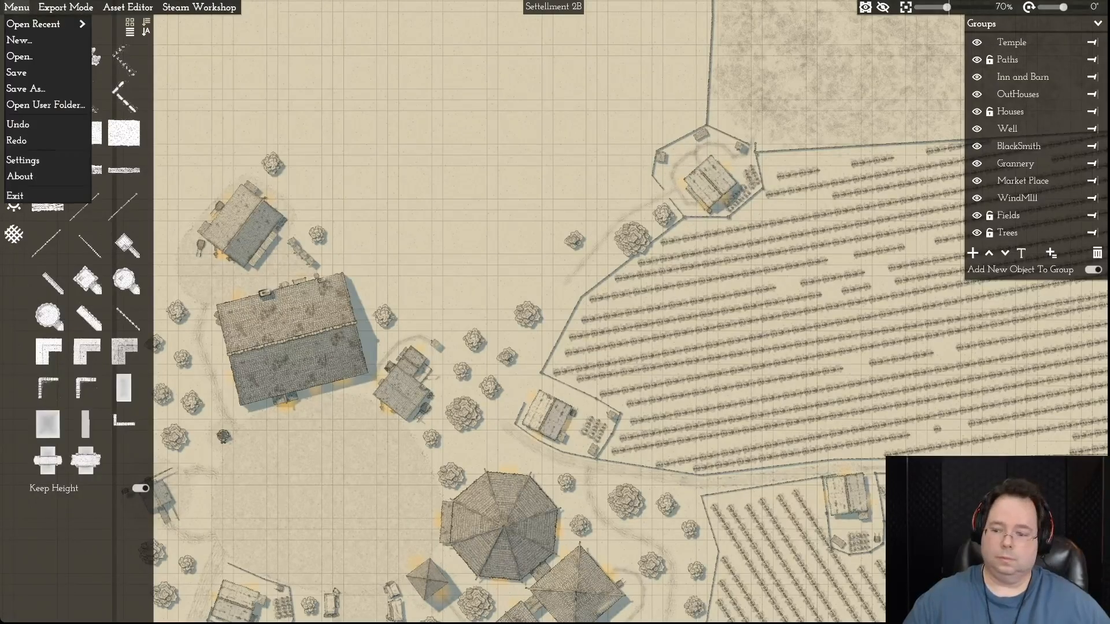
pyautogui.click(23, 73)
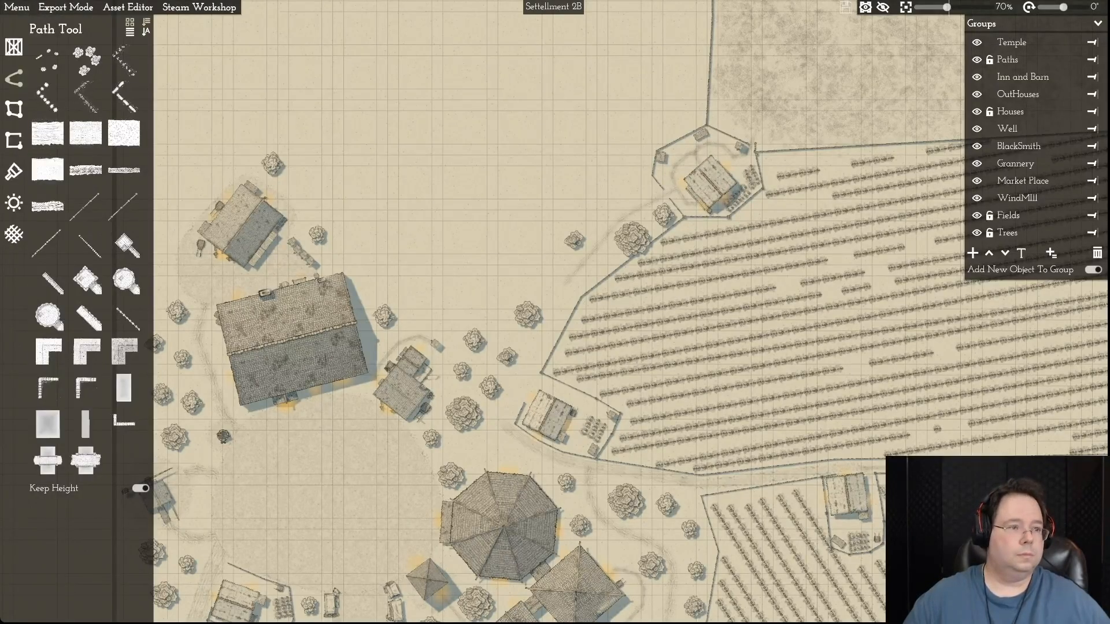
# - Open the recent map Settellment 2 to view its village layout
pyautogui.click(17, 6)
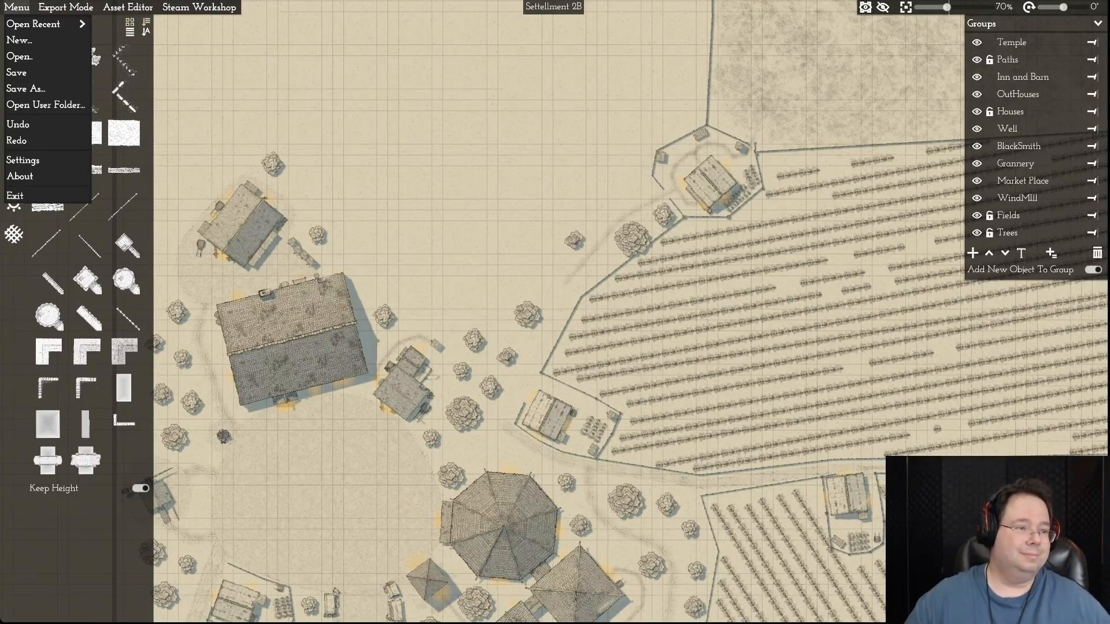
pyautogui.moveTo(48, 24)
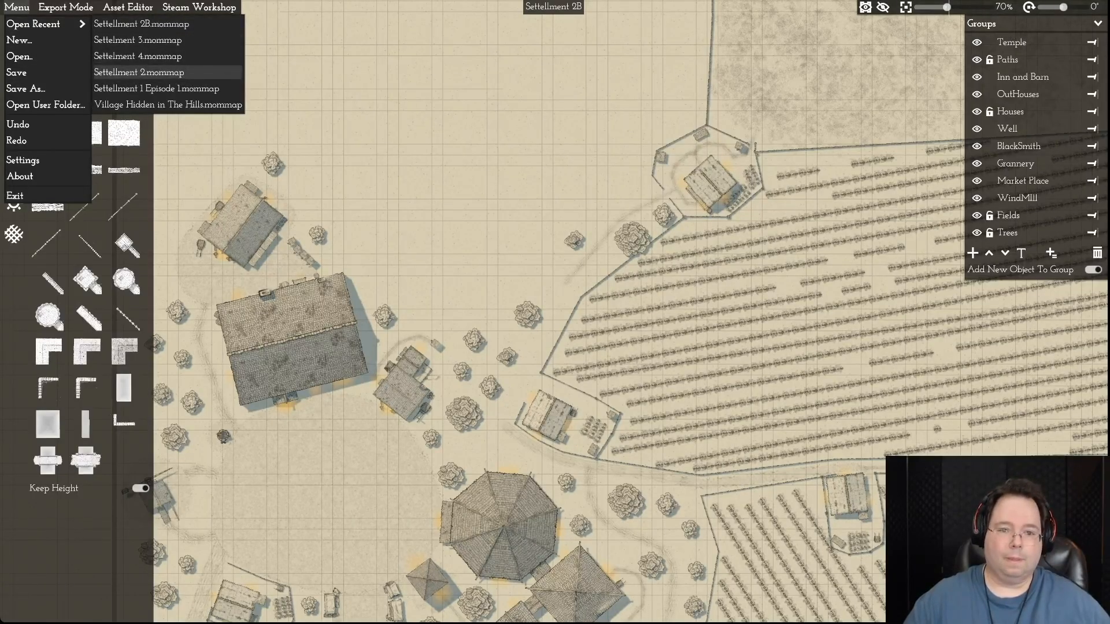
pyautogui.click(139, 56)
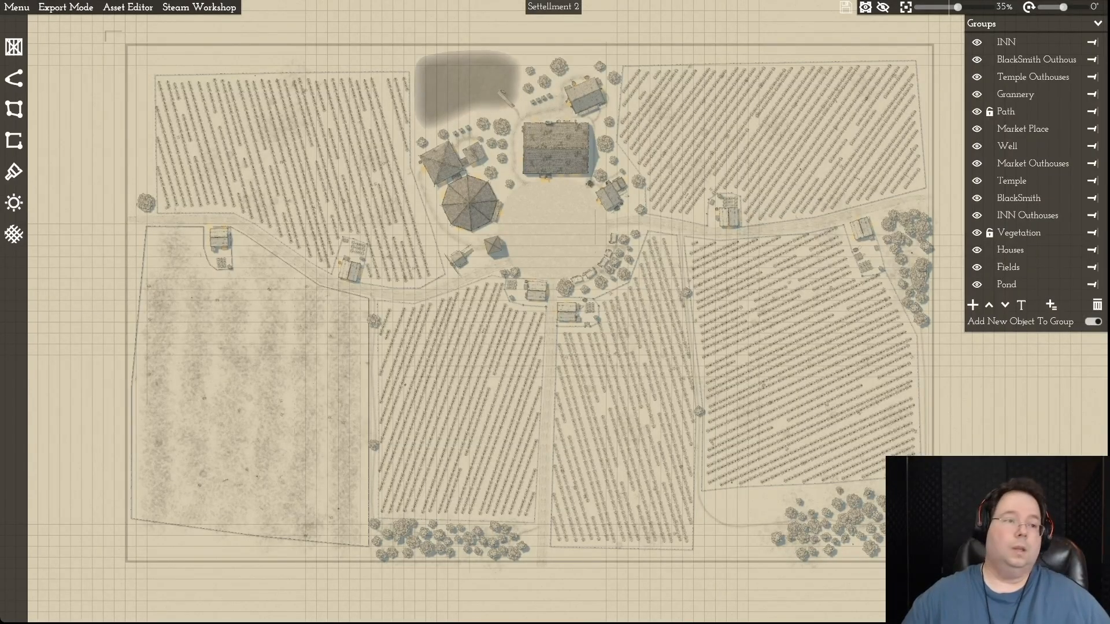
# - Open the recent map Settelment 3 and examine its village centre and surrounding fields
pyautogui.click(17, 8)
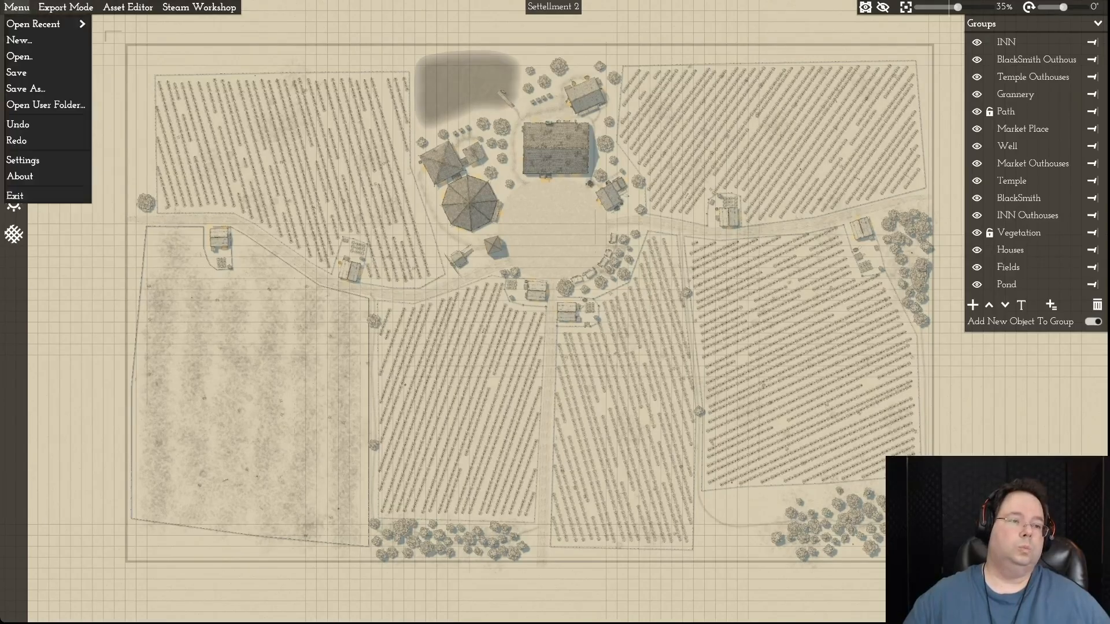
pyautogui.moveTo(46, 24)
pyautogui.click(137, 56)
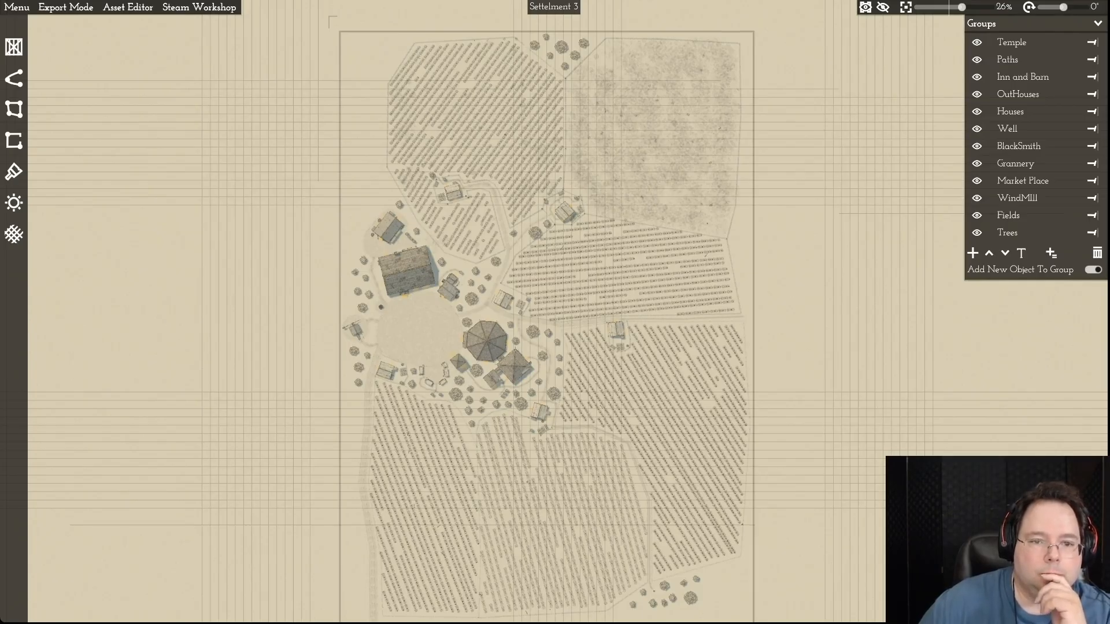
pyautogui.scroll(10, 499, 286)
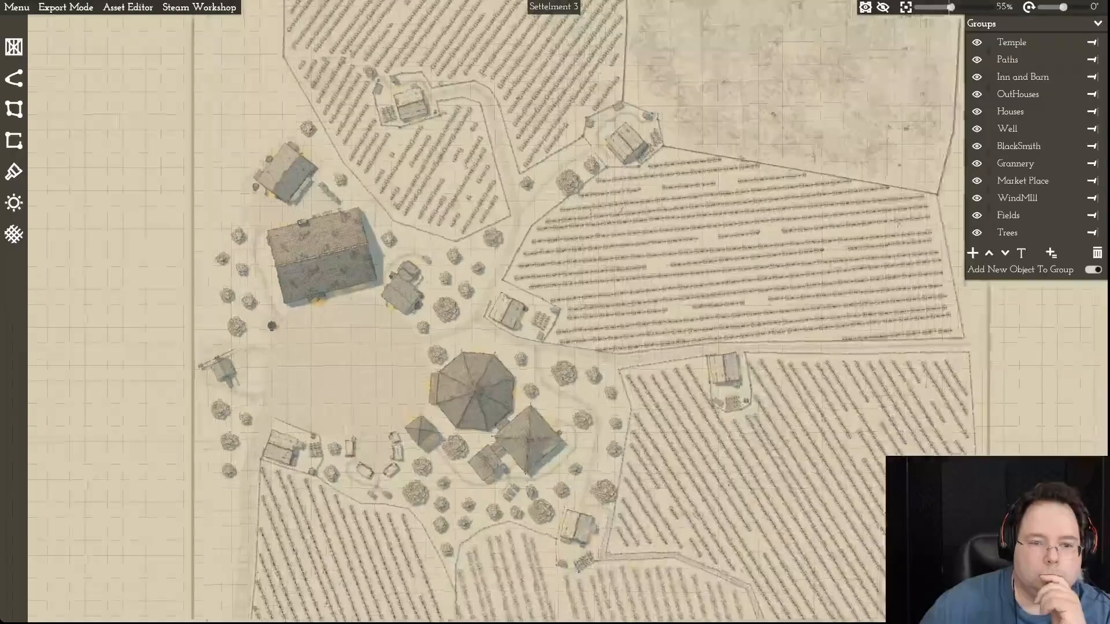
pyautogui.scroll(-5, 499, 286)
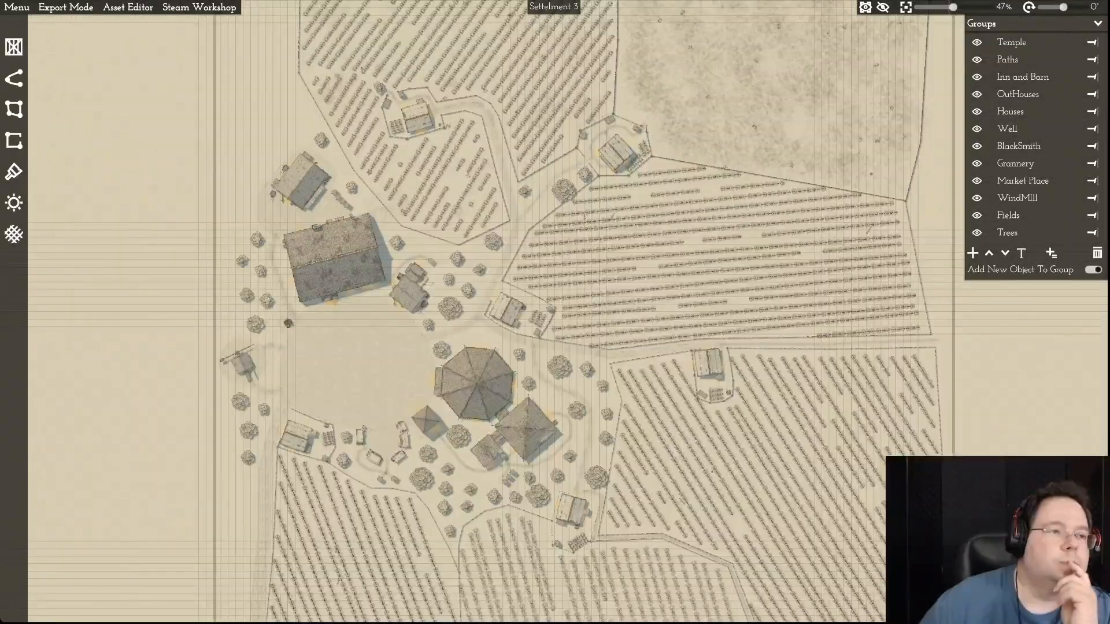
# - Reopen the recent map Settellment 2B
pyautogui.click(17, 7)
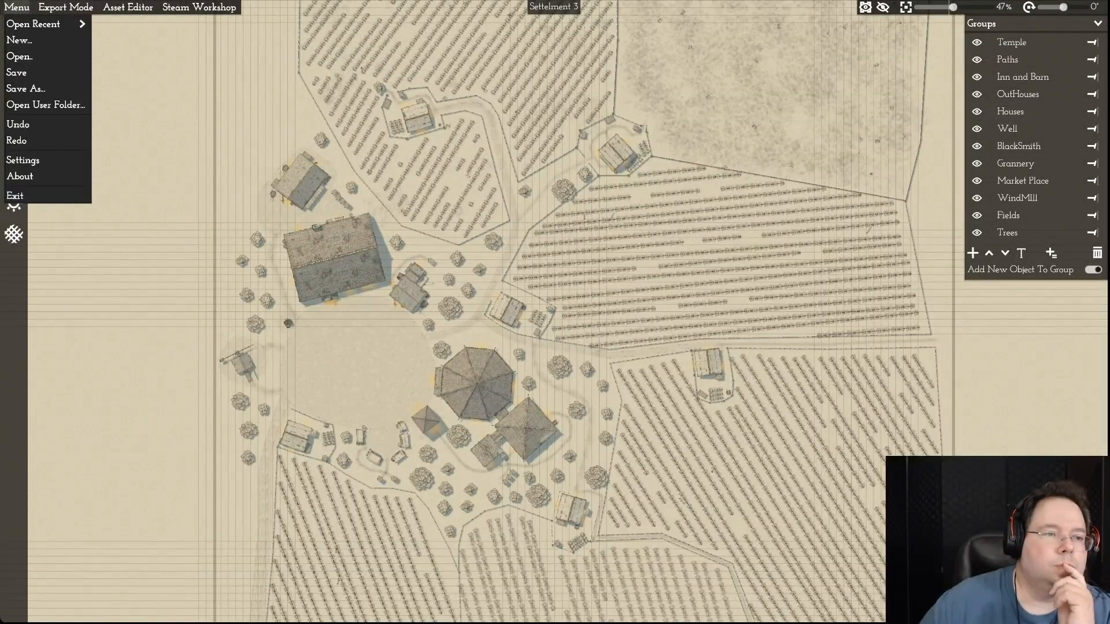
pyautogui.moveTo(35, 24)
pyautogui.click(141, 56)
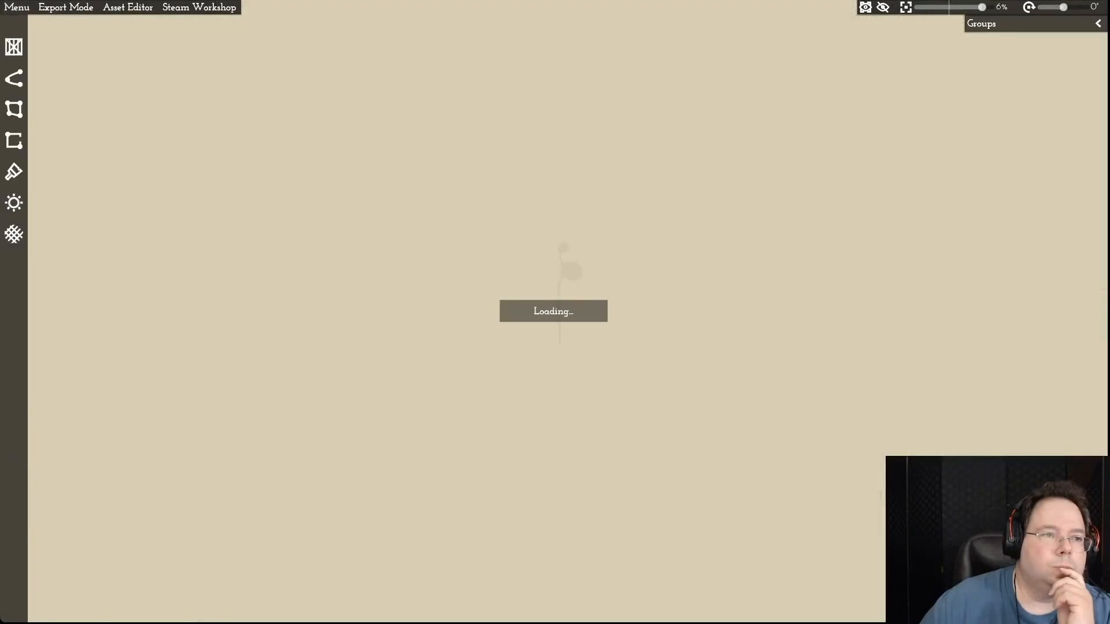
# - Save a copy of the Settellment 2B map as Settelment 3B.mommap
pyautogui.click(16, 7)
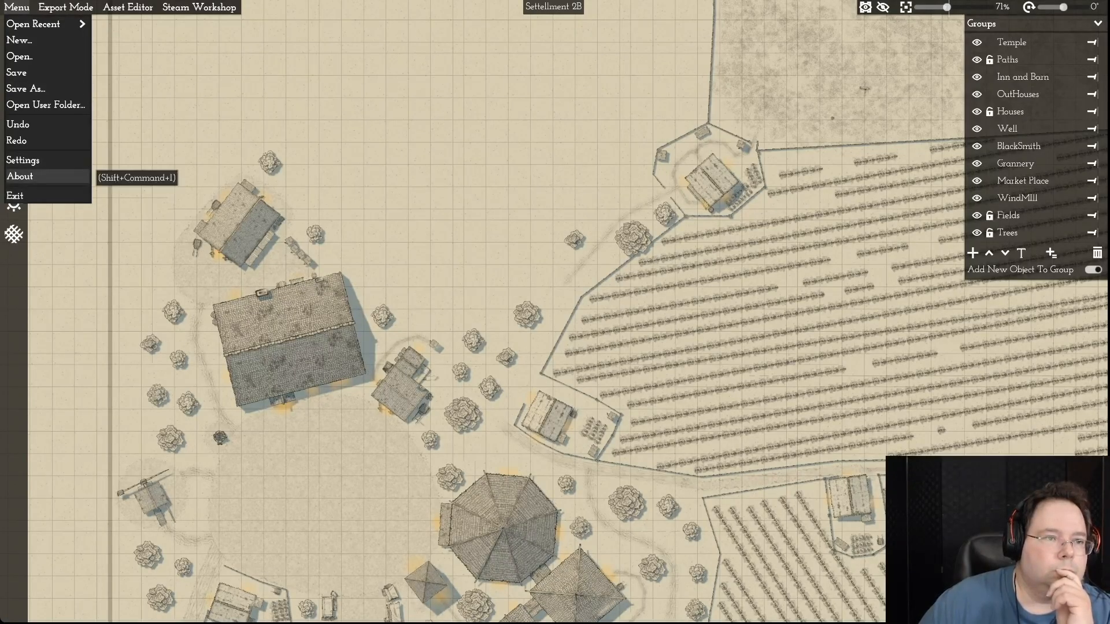
pyautogui.moveTo(47, 24)
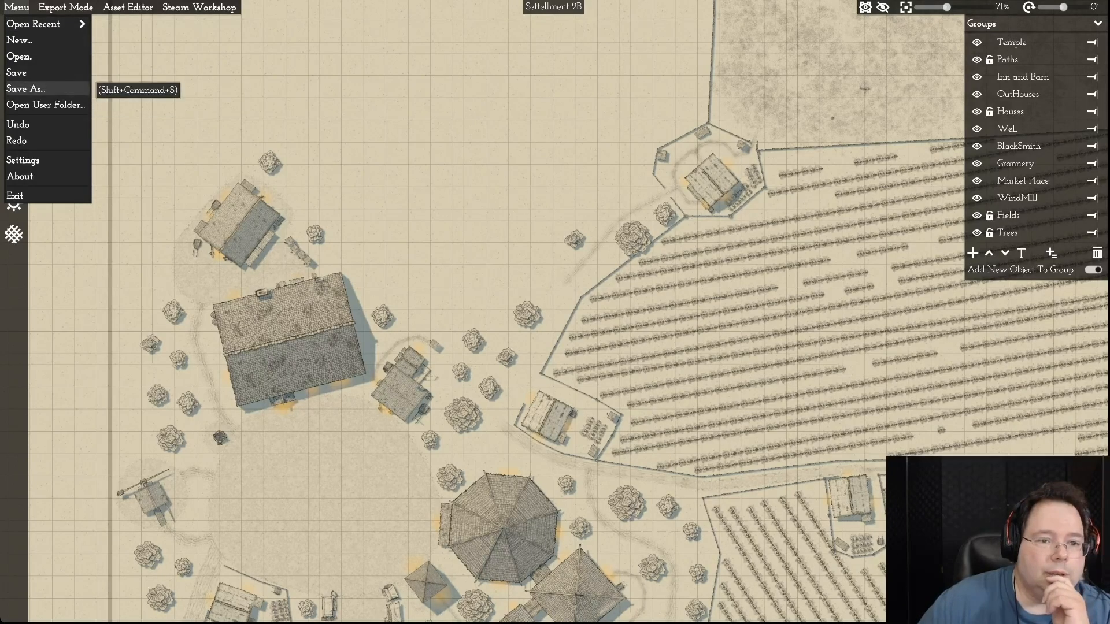
pyautogui.click(25, 88)
pyautogui.click(405, 221)
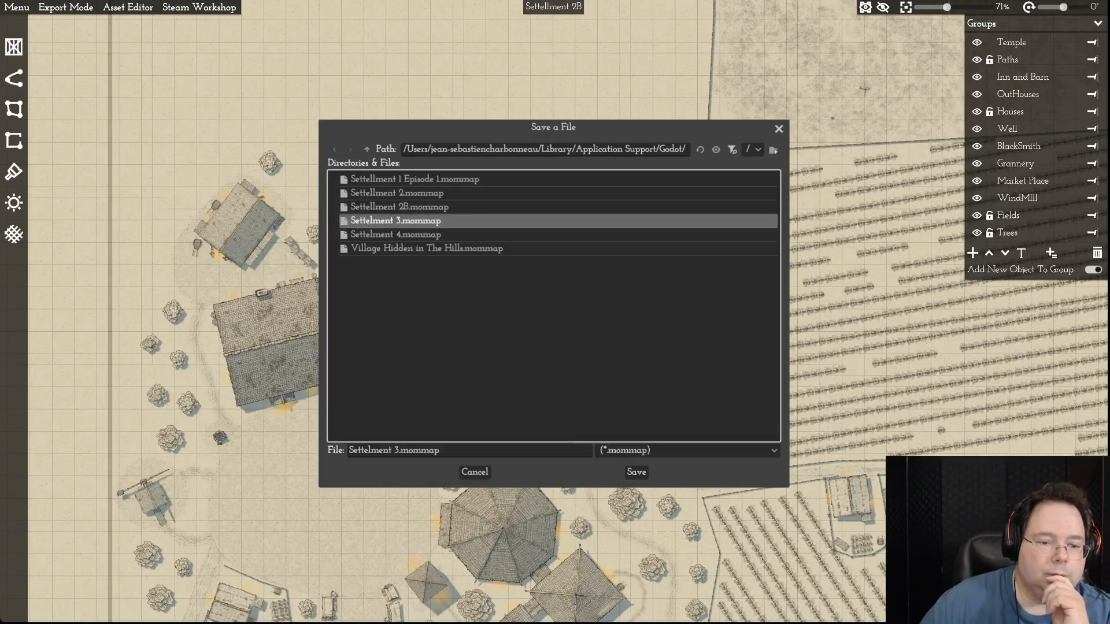
pyautogui.click(397, 450)
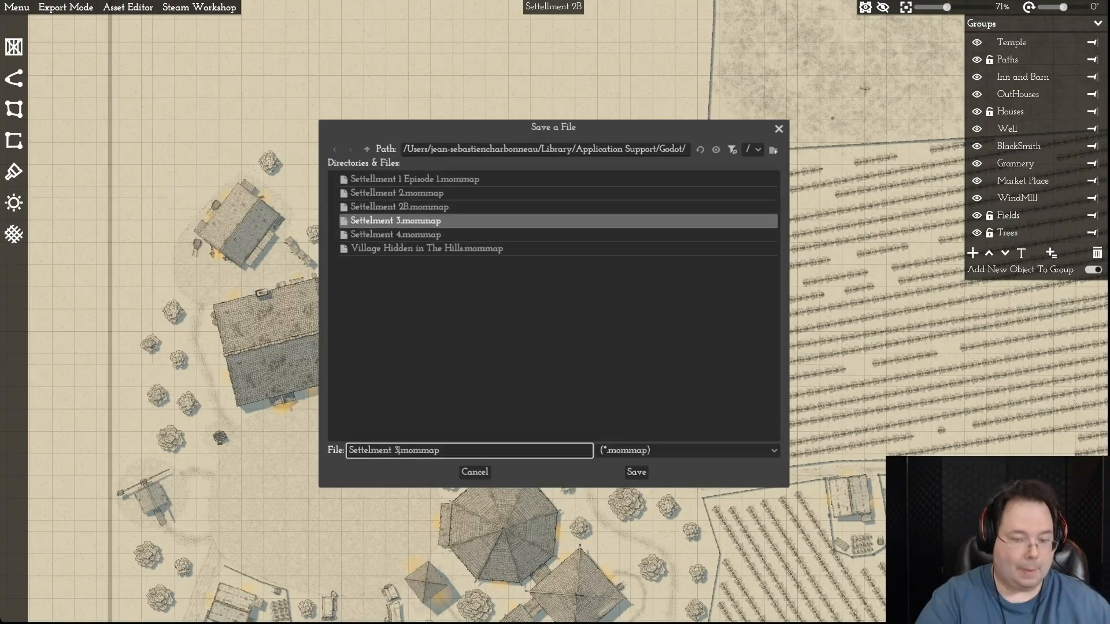
pyautogui.write('B')
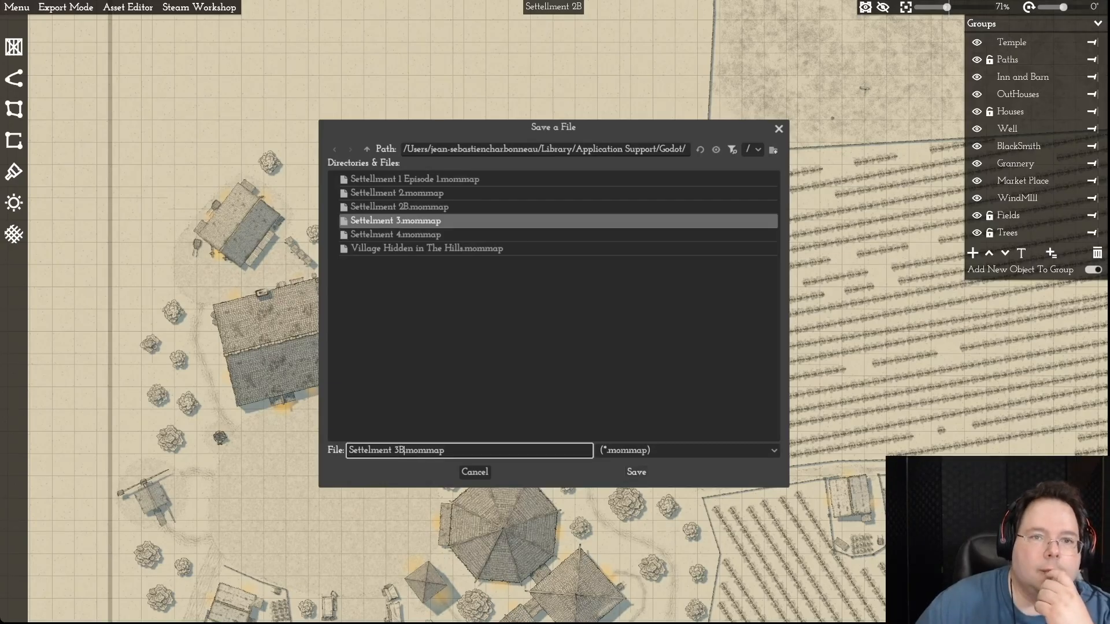
pyautogui.click(636, 472)
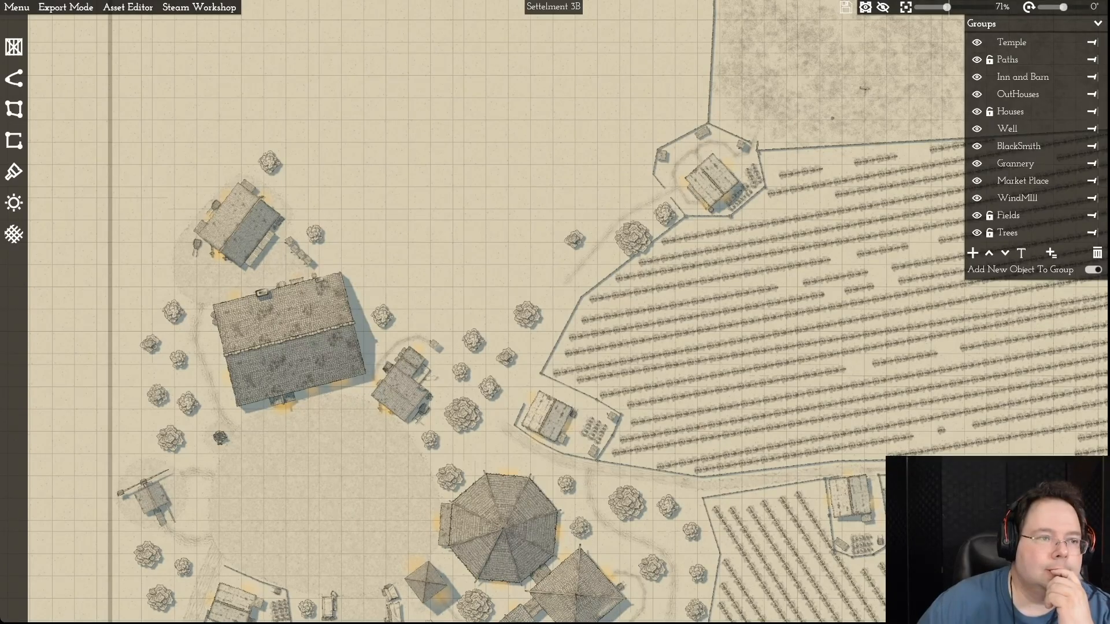
# - Open the user folder and check the saved map files and their folder path in the file-opening dialog
pyautogui.click(17, 7)
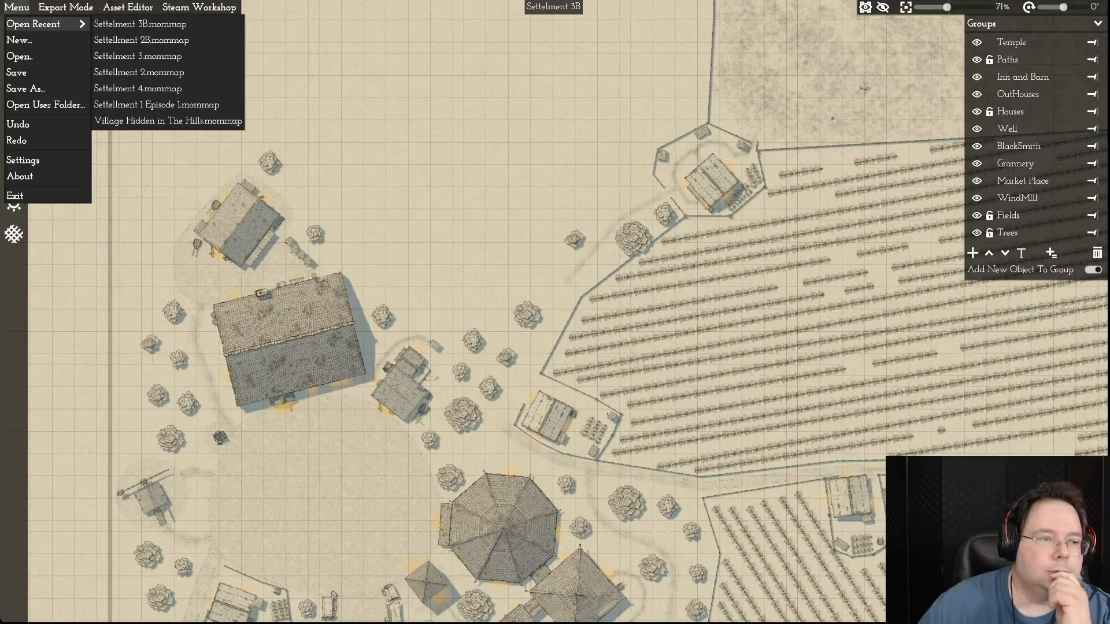
pyautogui.click(46, 105)
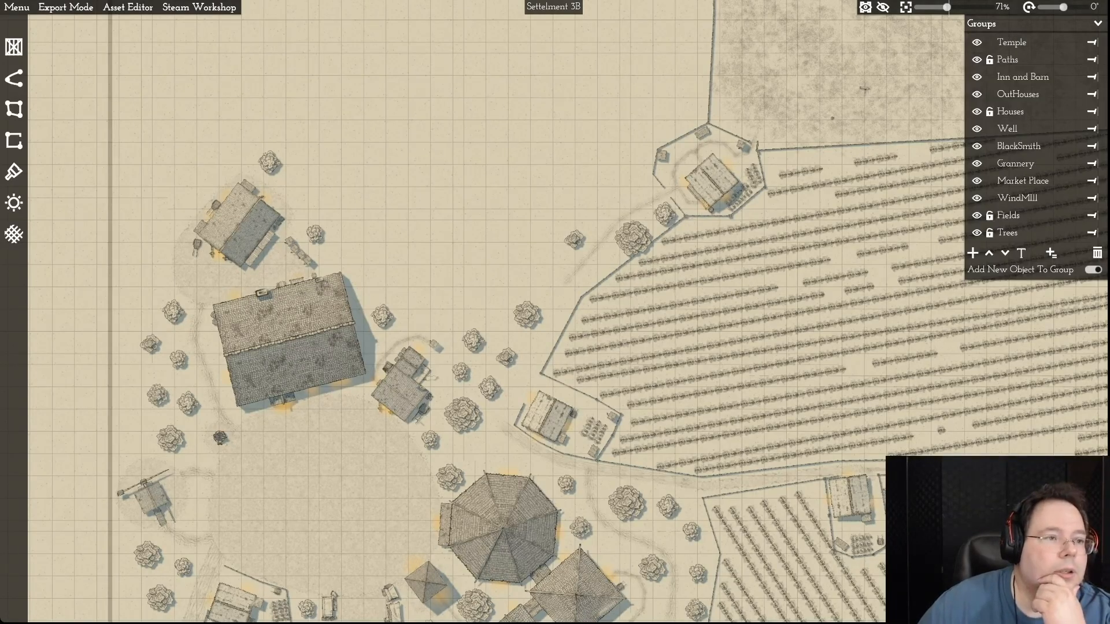
pyautogui.click(16, 7)
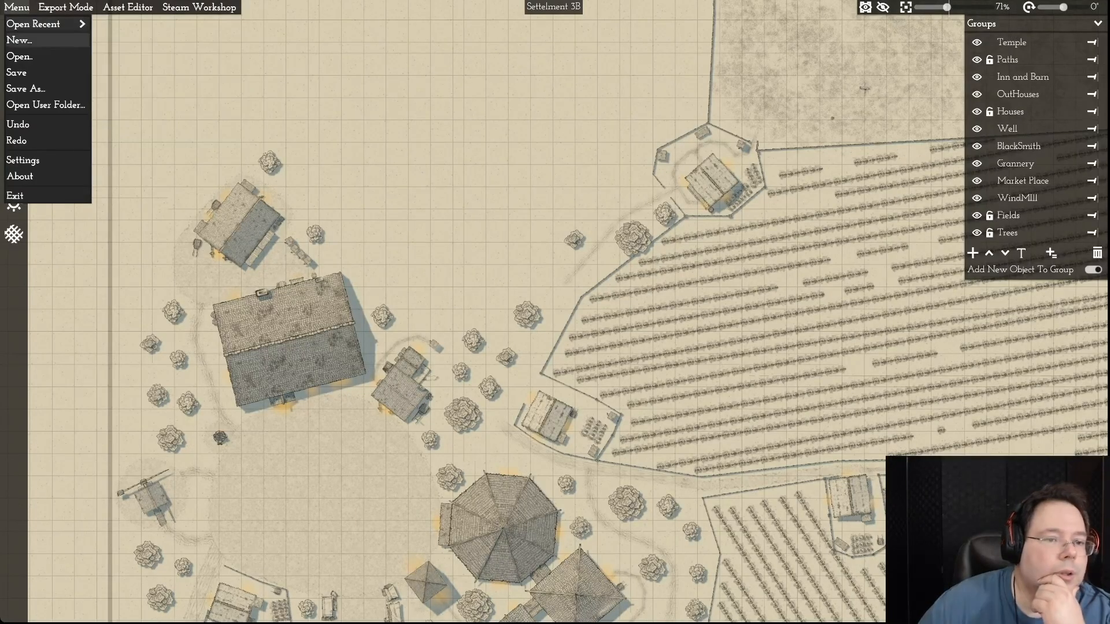
pyautogui.click(19, 56)
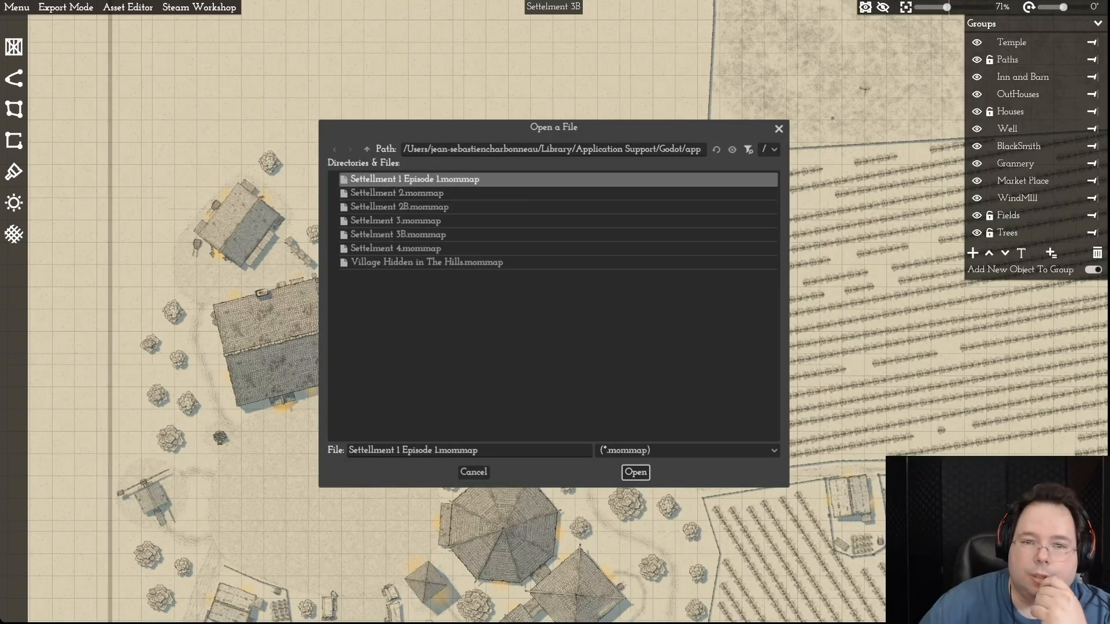
pyautogui.moveTo(553, 127); pyautogui.dragTo(406, 210)
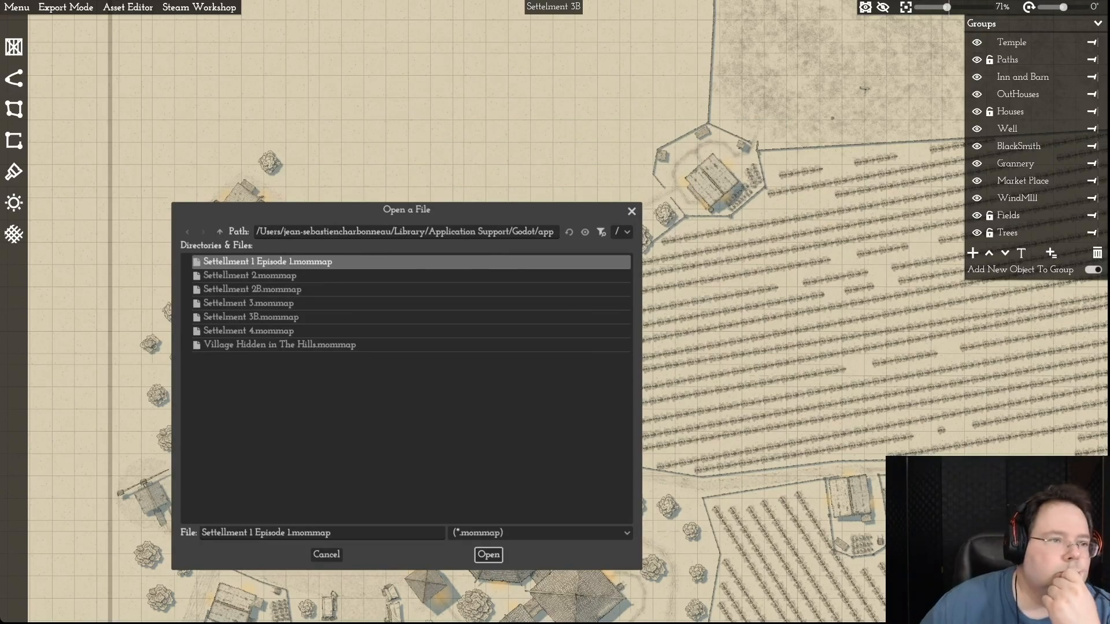
pyautogui.click(327, 555)
# - Open the user folder and examine the full path of the projects folder in the file-opening dialog
pyautogui.click(16, 7)
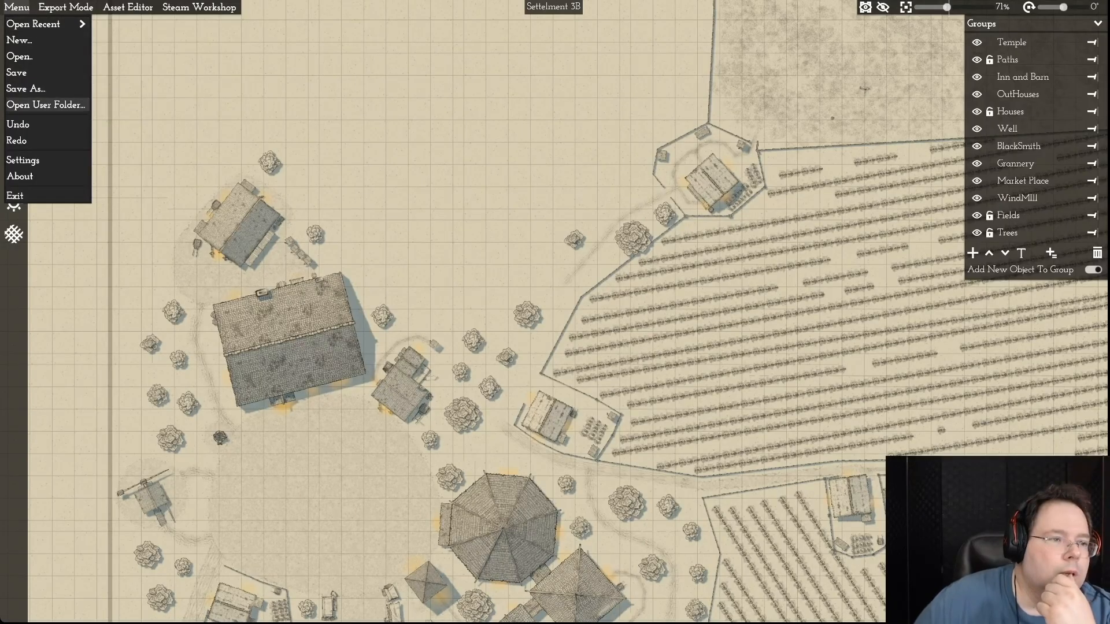
pyautogui.click(46, 106)
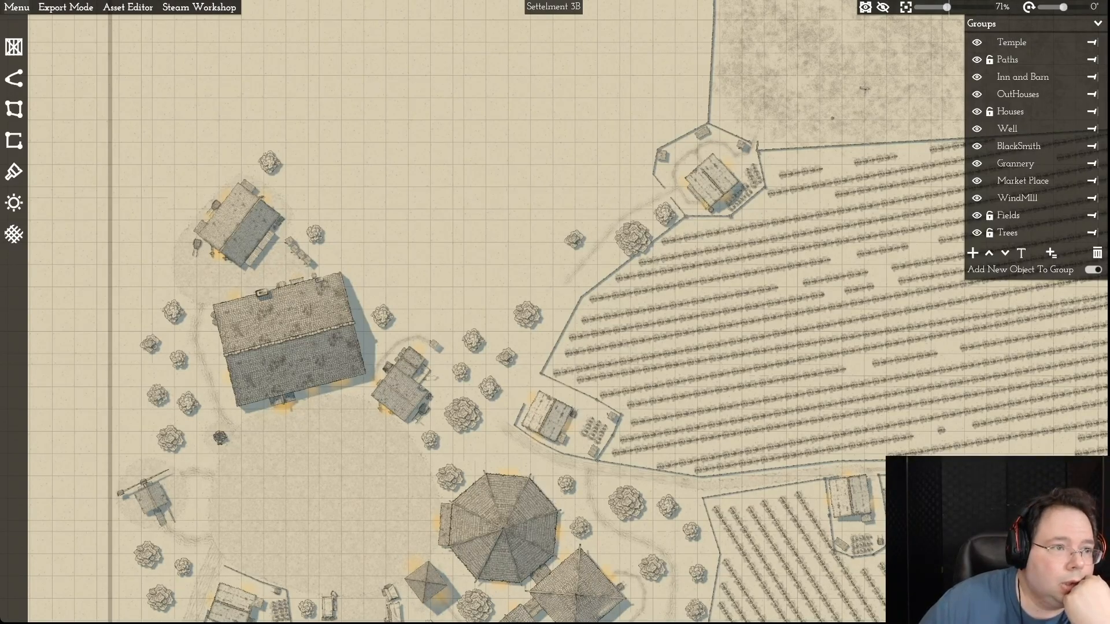
pyautogui.click(17, 7)
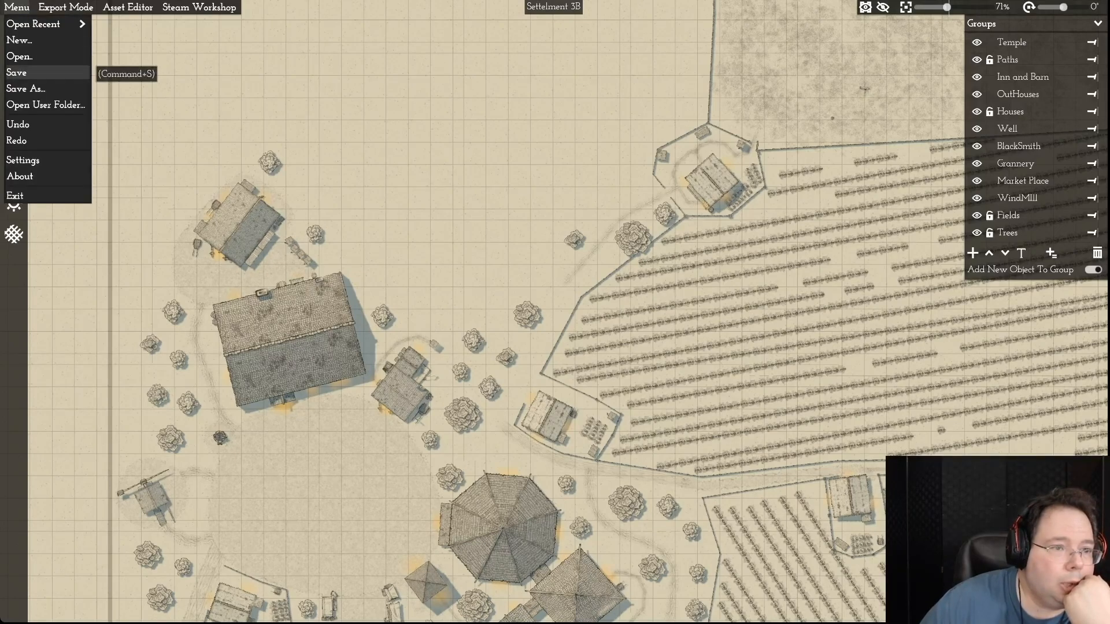
pyautogui.click(19, 56)
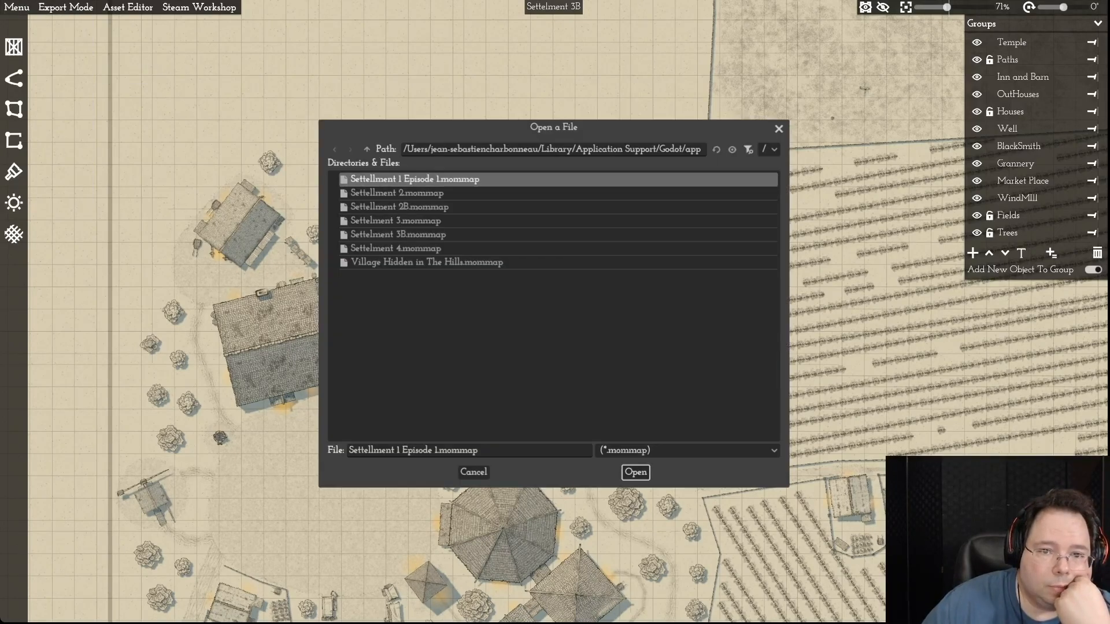
pyautogui.moveTo(554, 128); pyautogui.dragTo(362, 217)
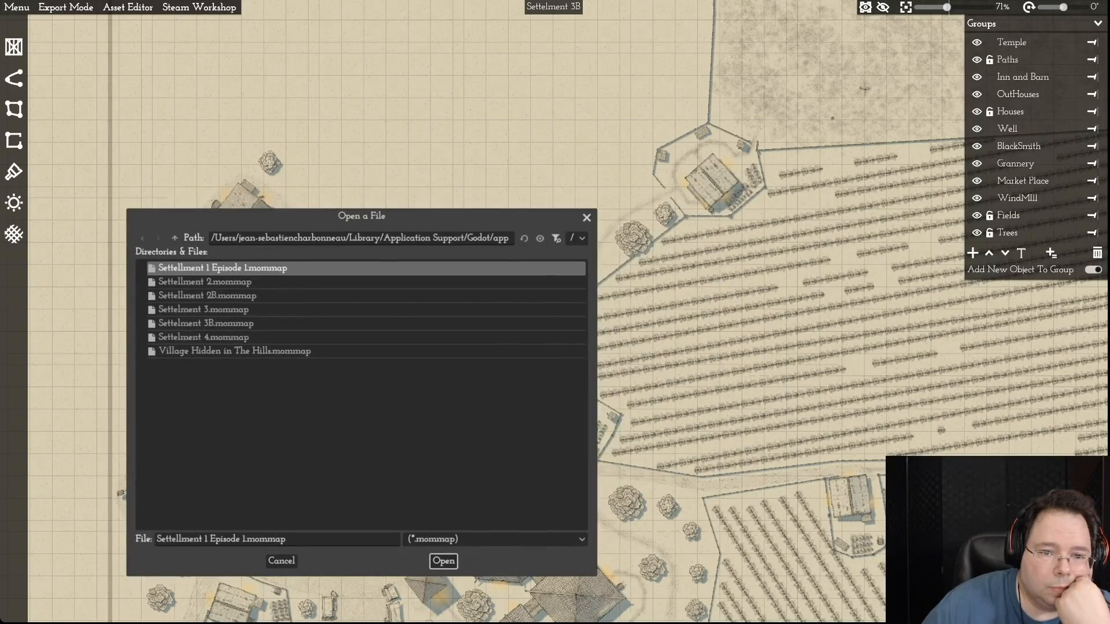
pyautogui.moveTo(474, 239); pyautogui.dragTo(525, 238)
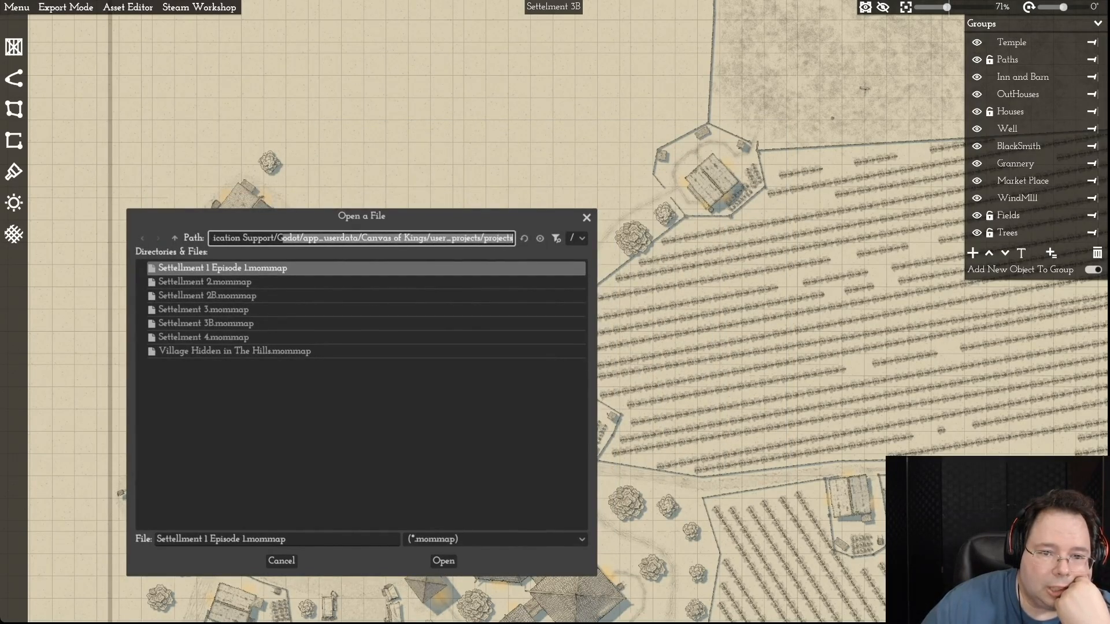
pyautogui.click(512, 238)
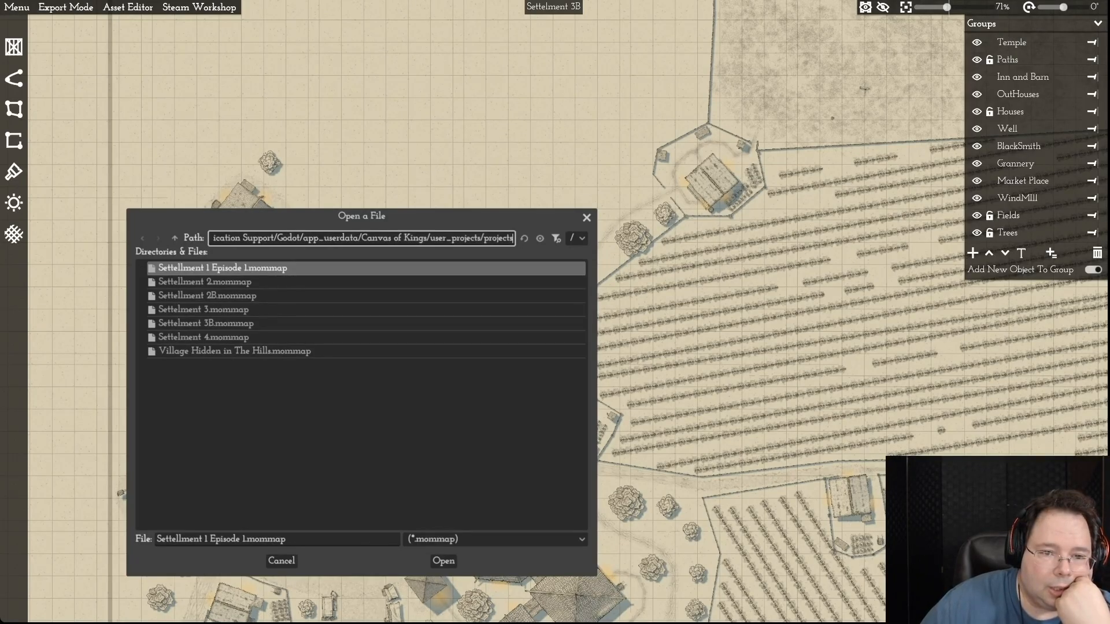
pyautogui.click(174, 238)
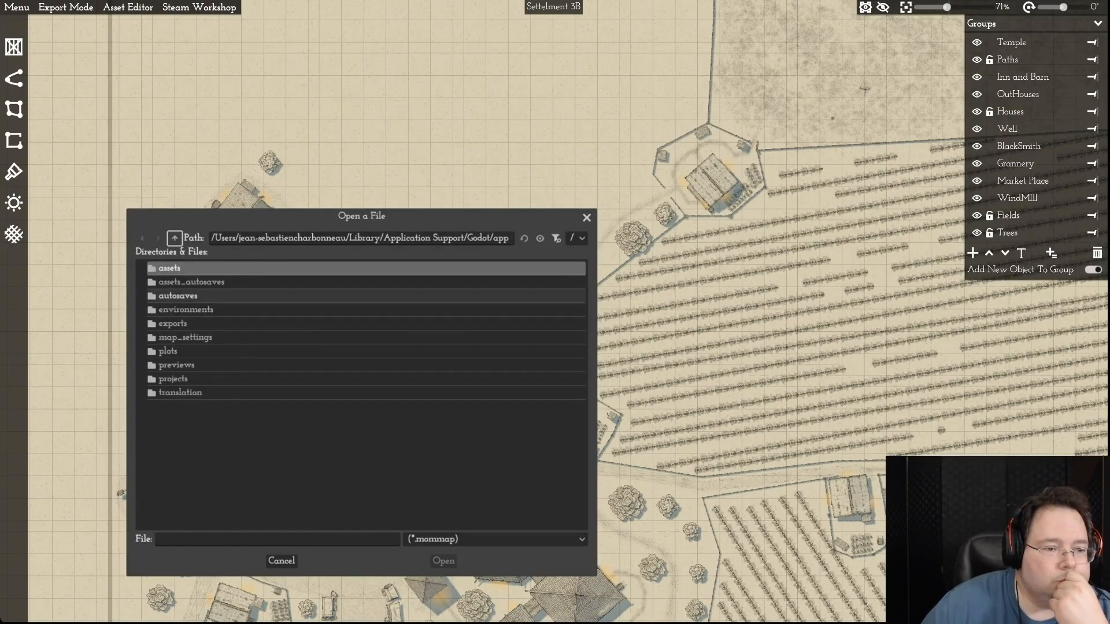
pyautogui.click(179, 296)
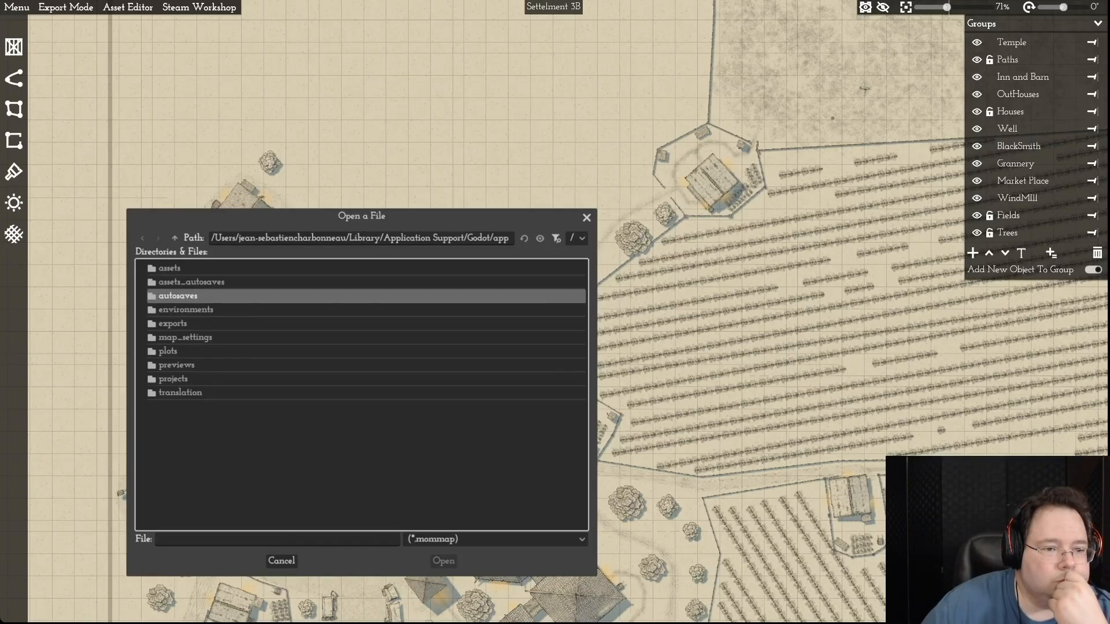
pyautogui.doubleClick(179, 296)
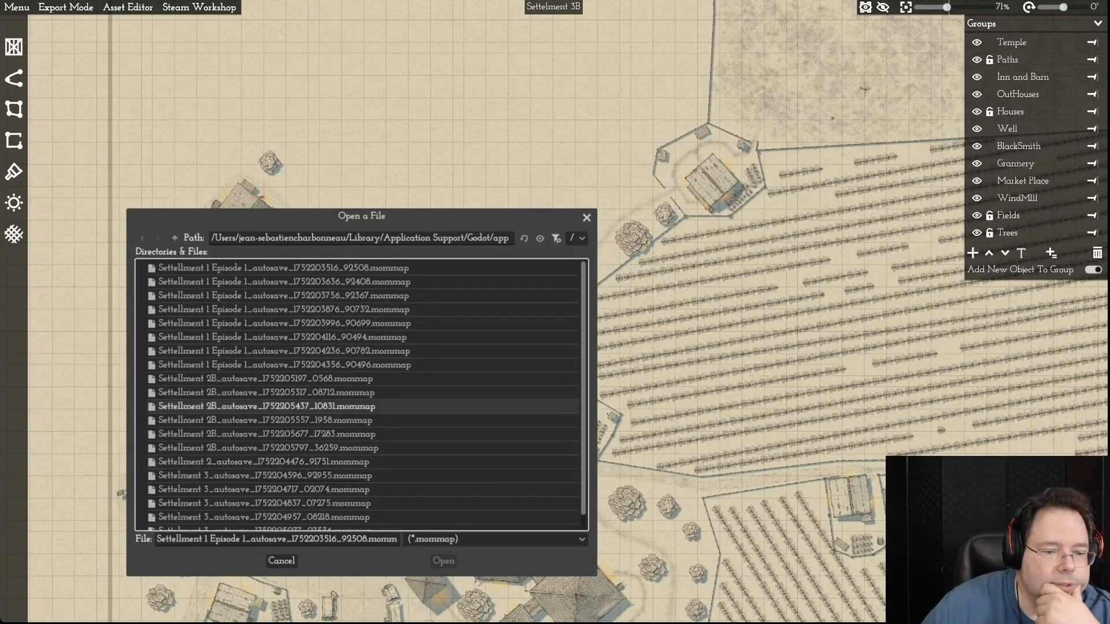
pyautogui.click(263, 380)
pyautogui.click(443, 560)
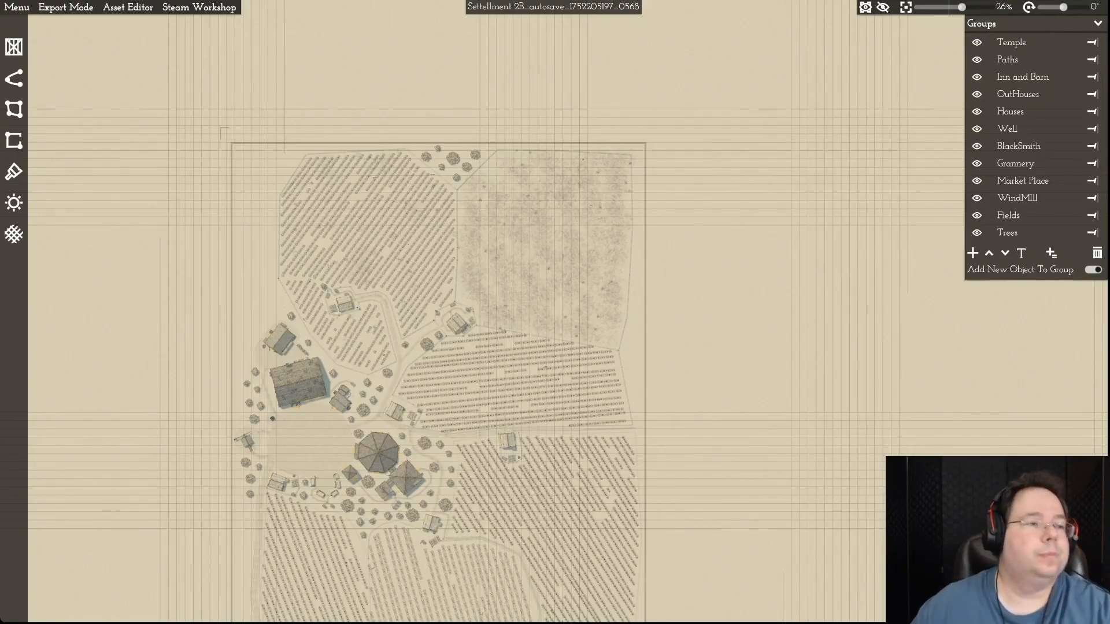
pyautogui.click(17, 7)
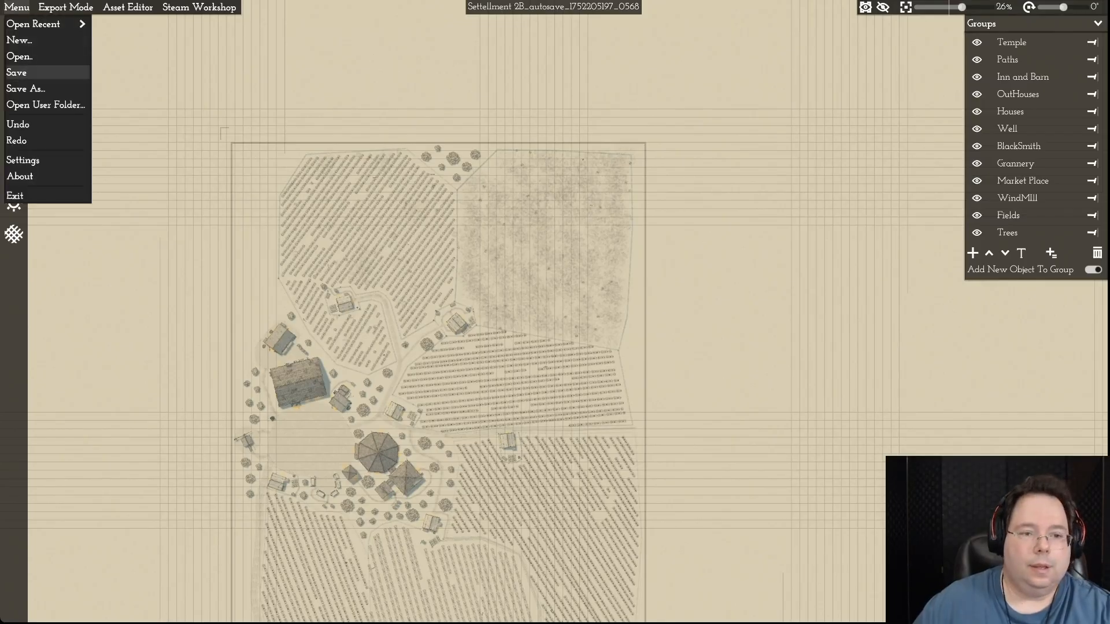
pyautogui.click(26, 56)
pyautogui.moveTo(553, 127); pyautogui.dragTo(383, 250)
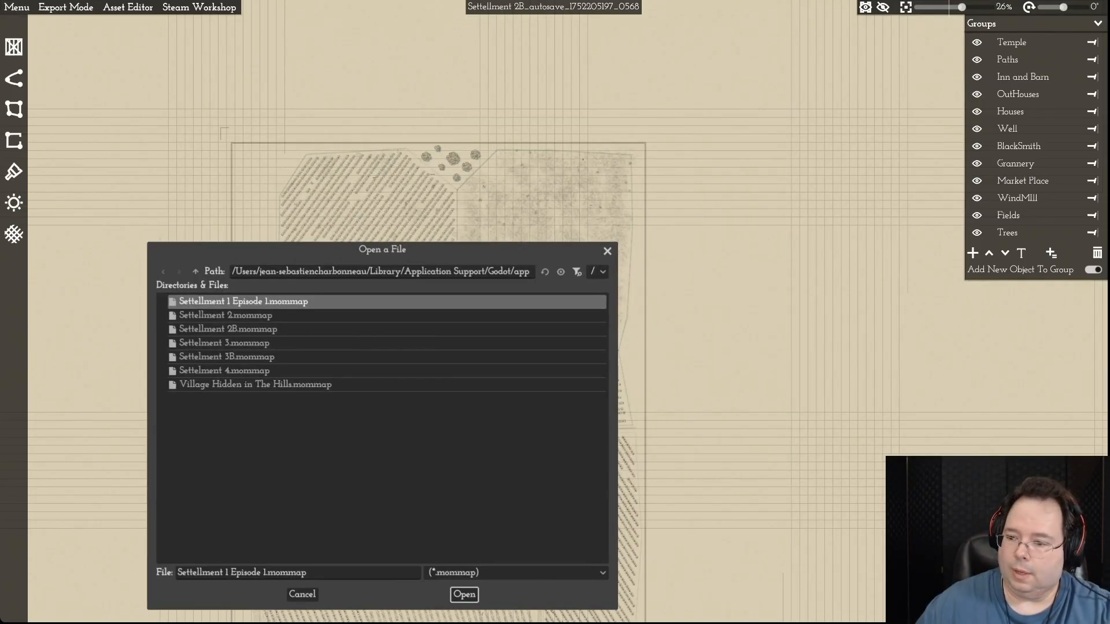
pyautogui.click(195, 271)
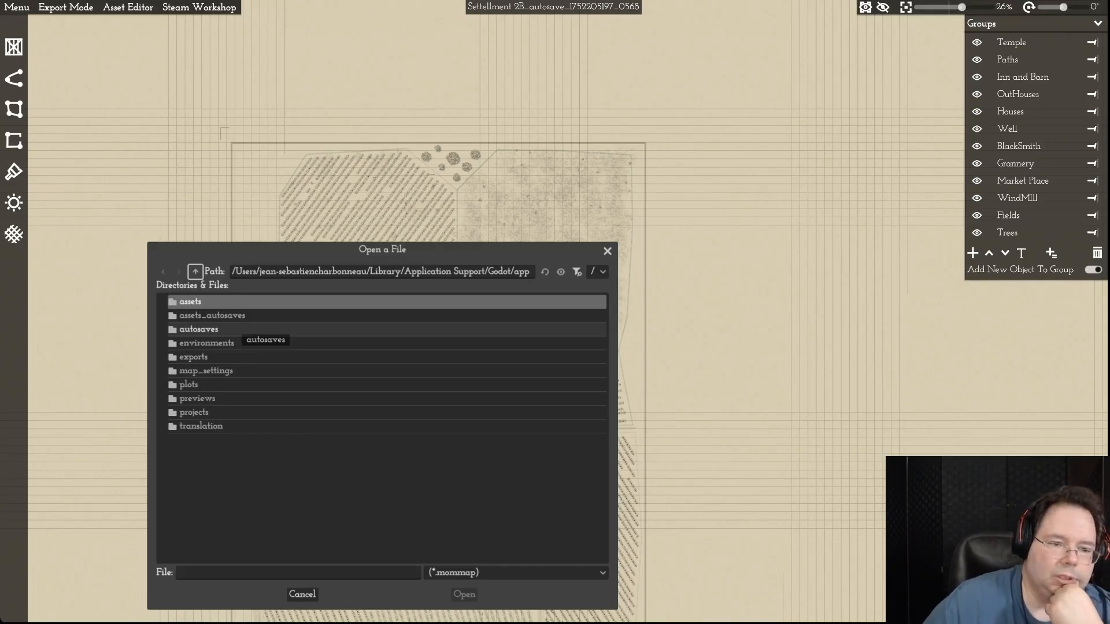
pyautogui.click(237, 329)
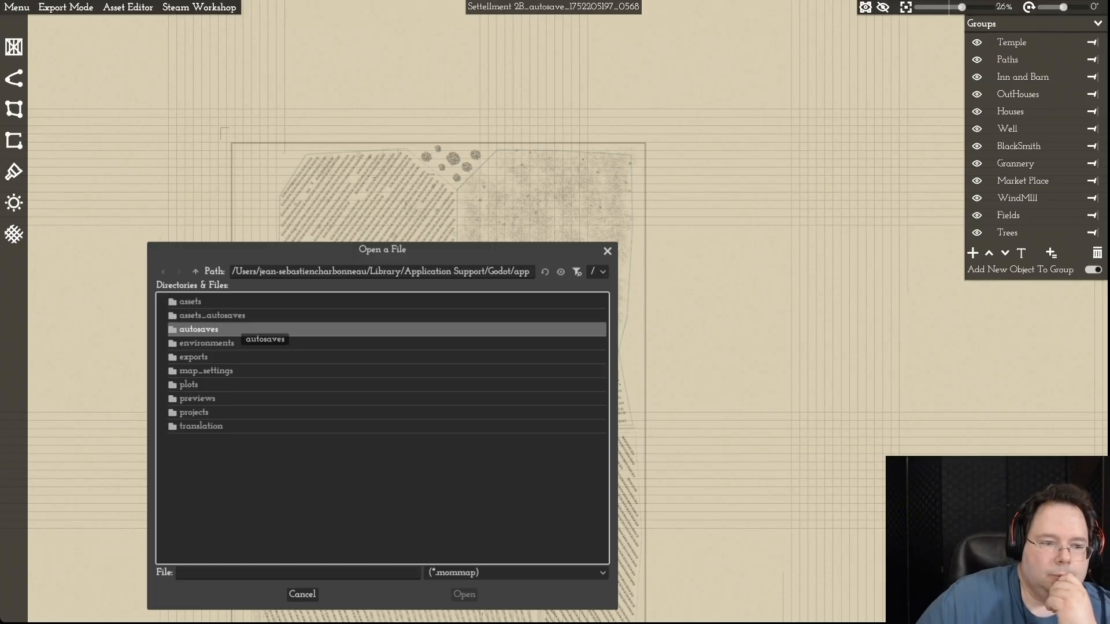
pyautogui.press('Return')
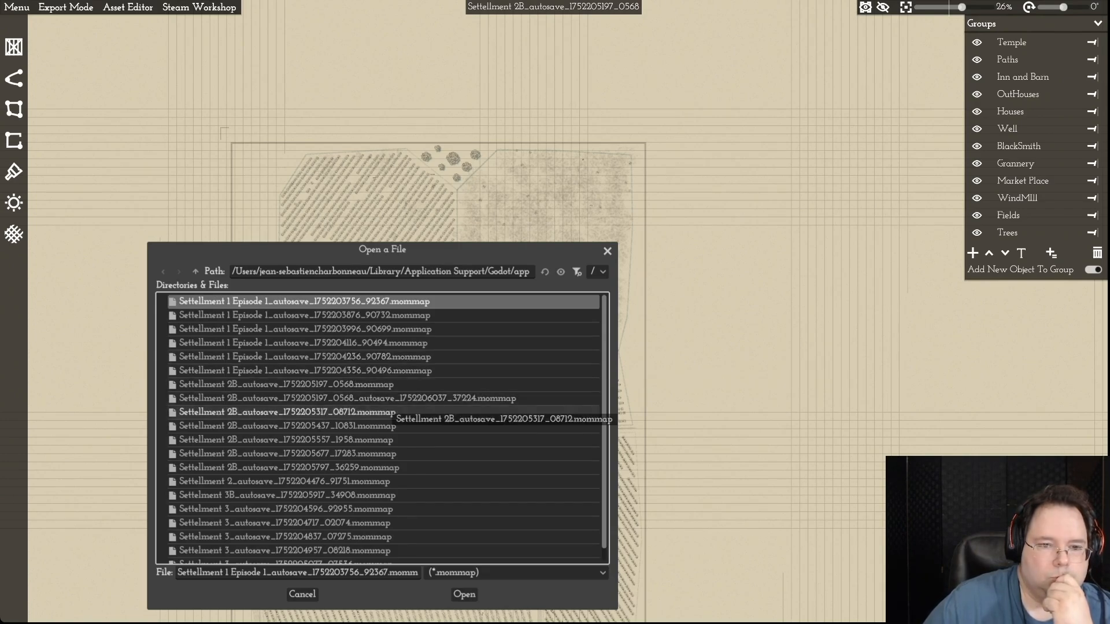
pyautogui.doubleClick(388, 411)
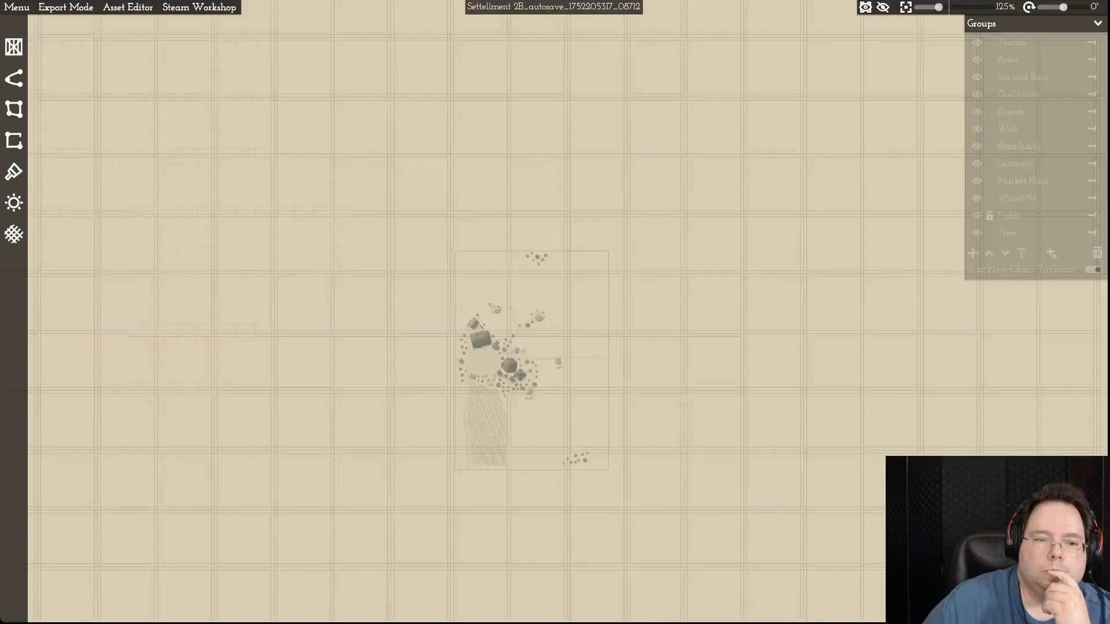
pyautogui.scroll(-5, 544, 363)
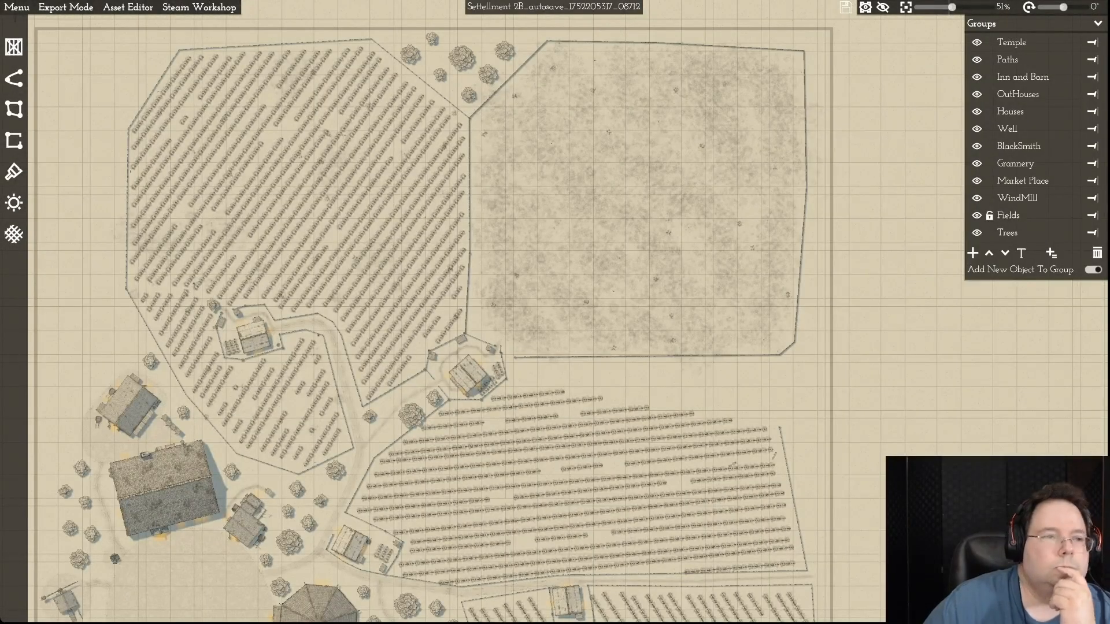
pyautogui.click(17, 7)
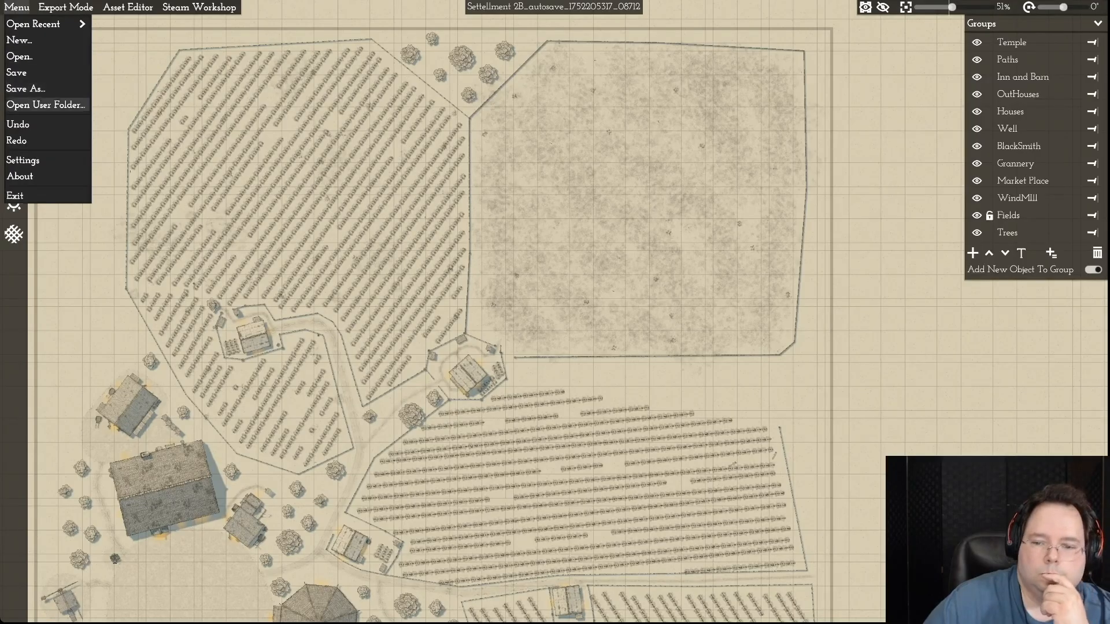
pyautogui.click(46, 106)
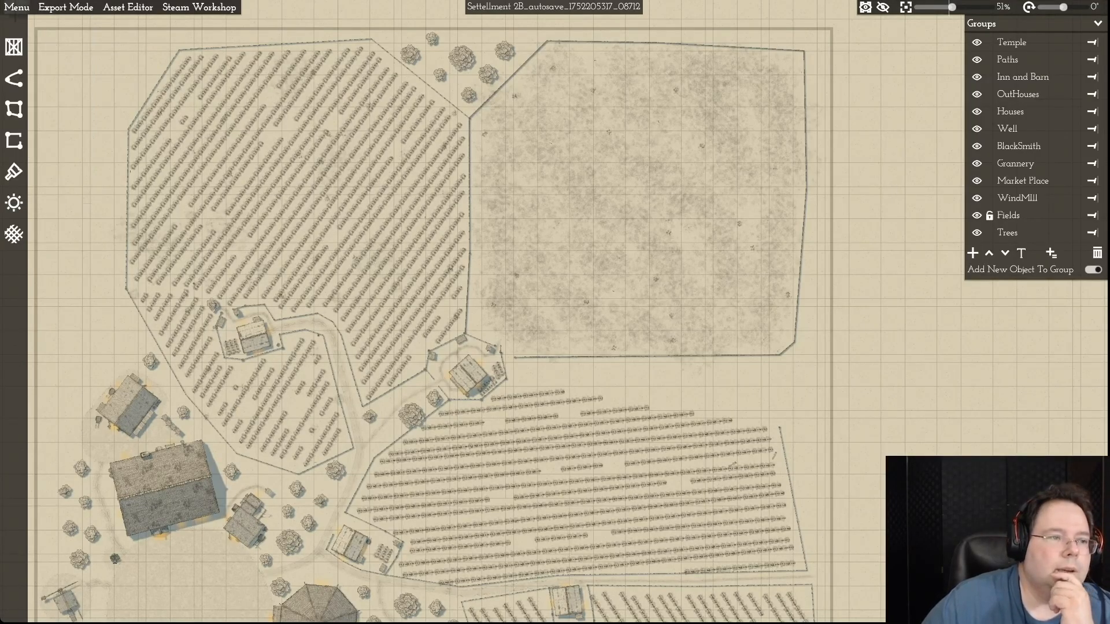
pyautogui.click(17, 7)
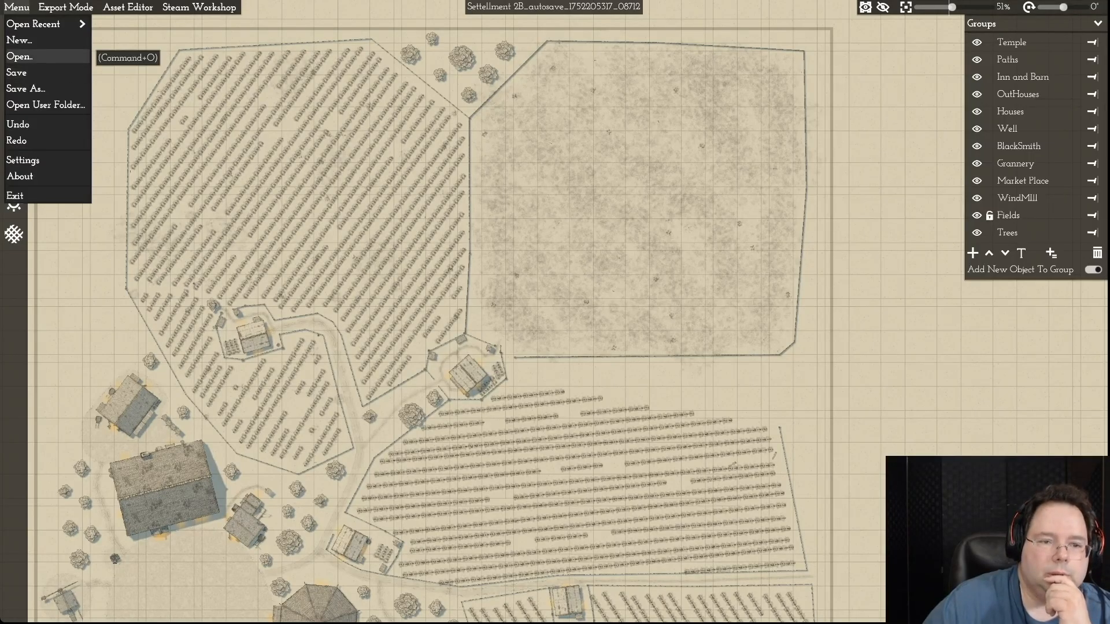
pyautogui.click(35, 57)
pyautogui.moveTo(553, 127); pyautogui.dragTo(383, 214)
pyautogui.click(197, 237)
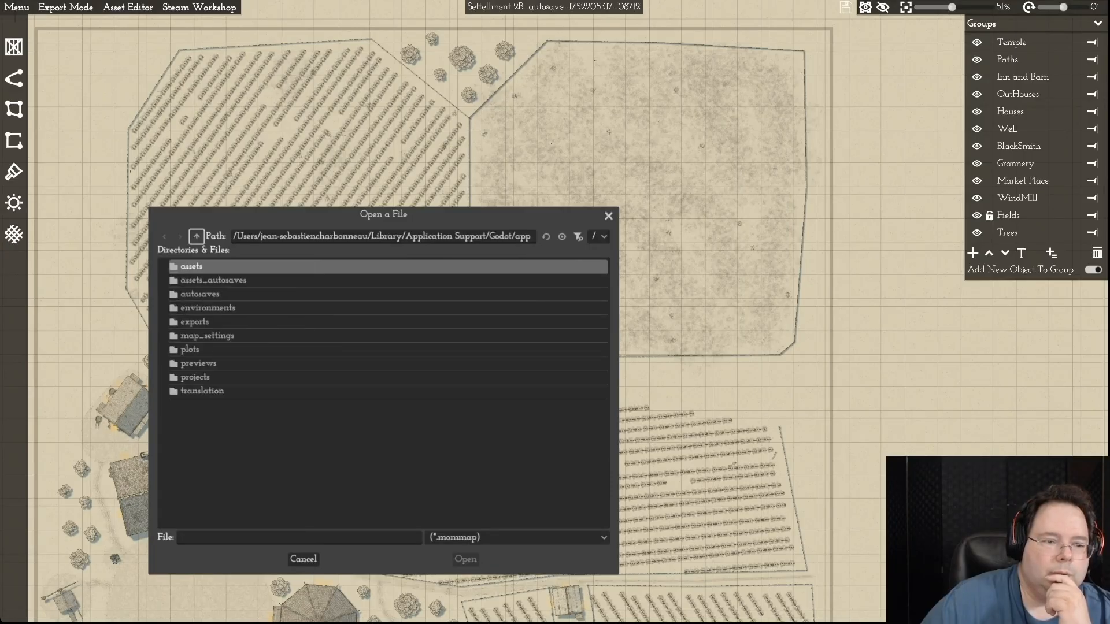
pyautogui.click(241, 296)
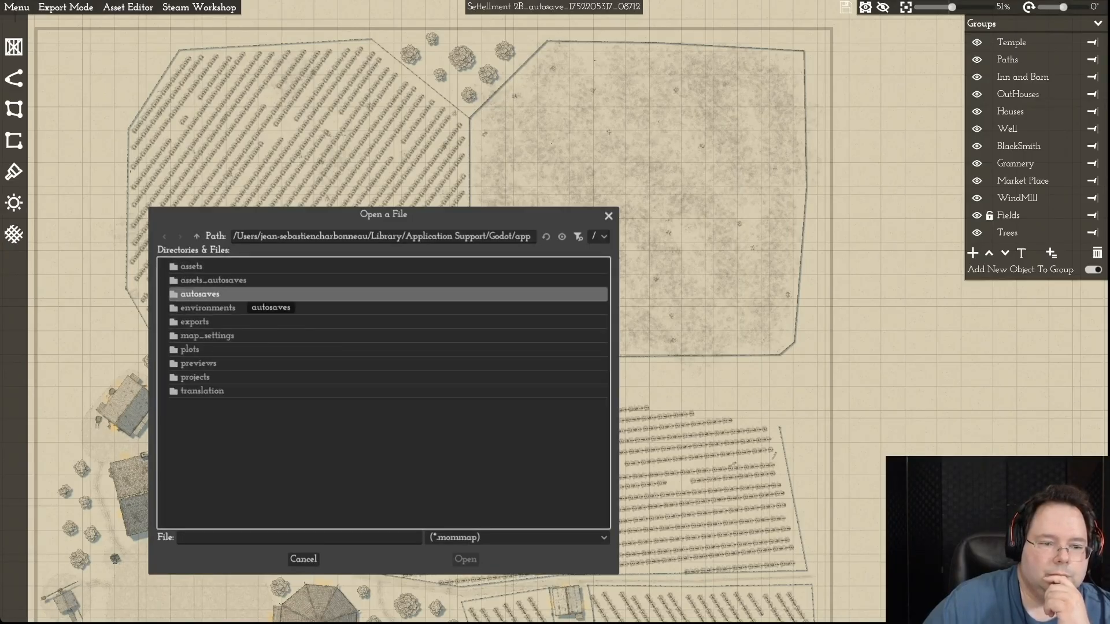
pyautogui.doubleClick(241, 296)
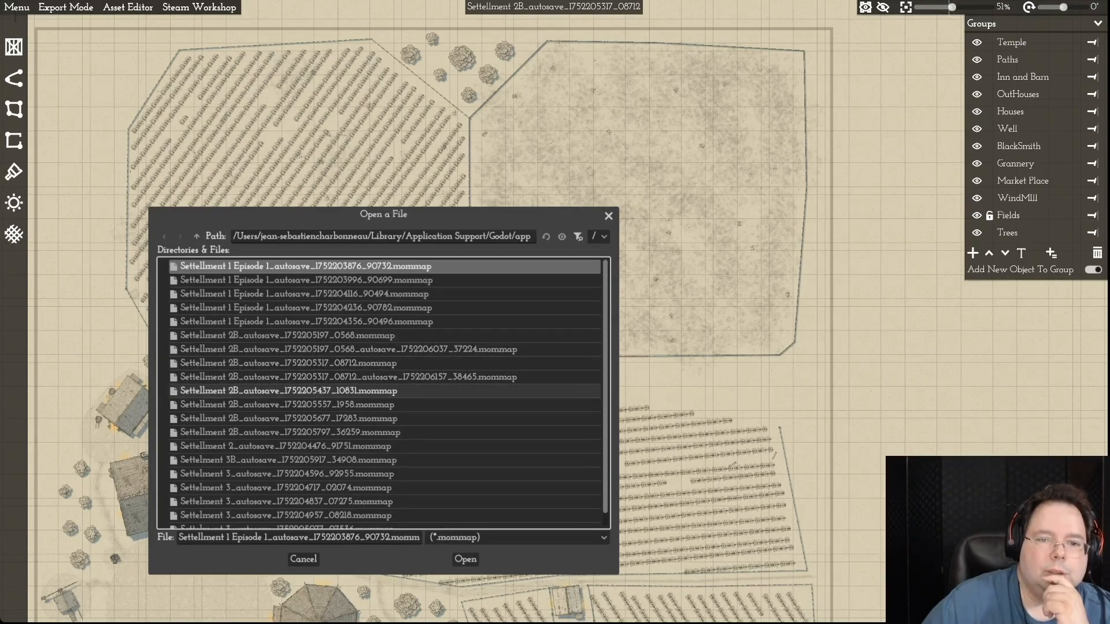
pyautogui.doubleClick(289, 391)
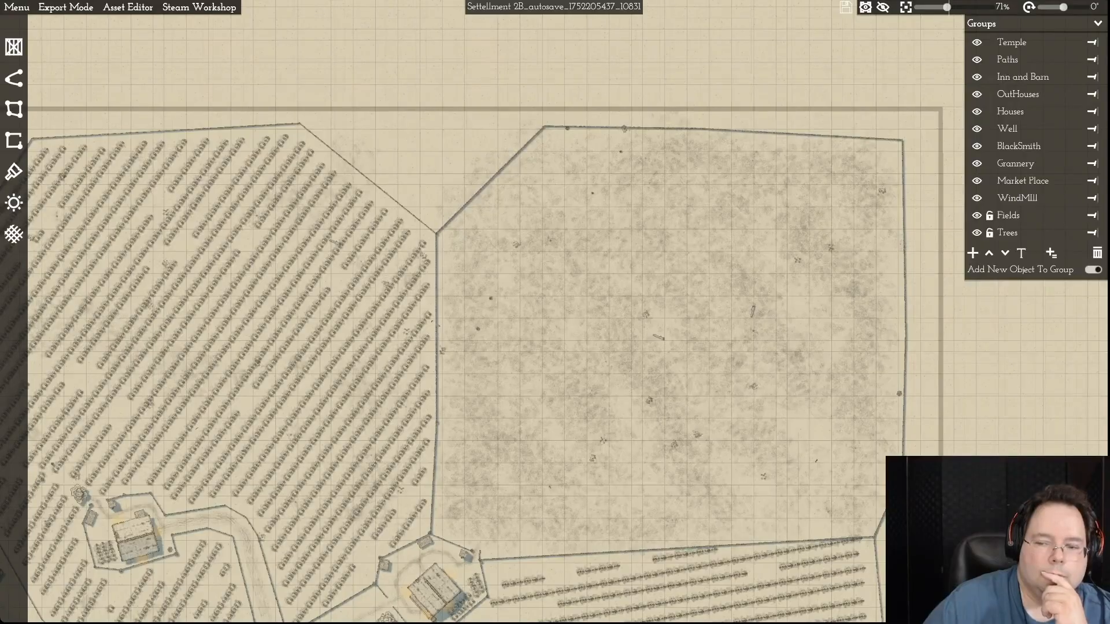
pyautogui.scroll(-3, 374, 370)
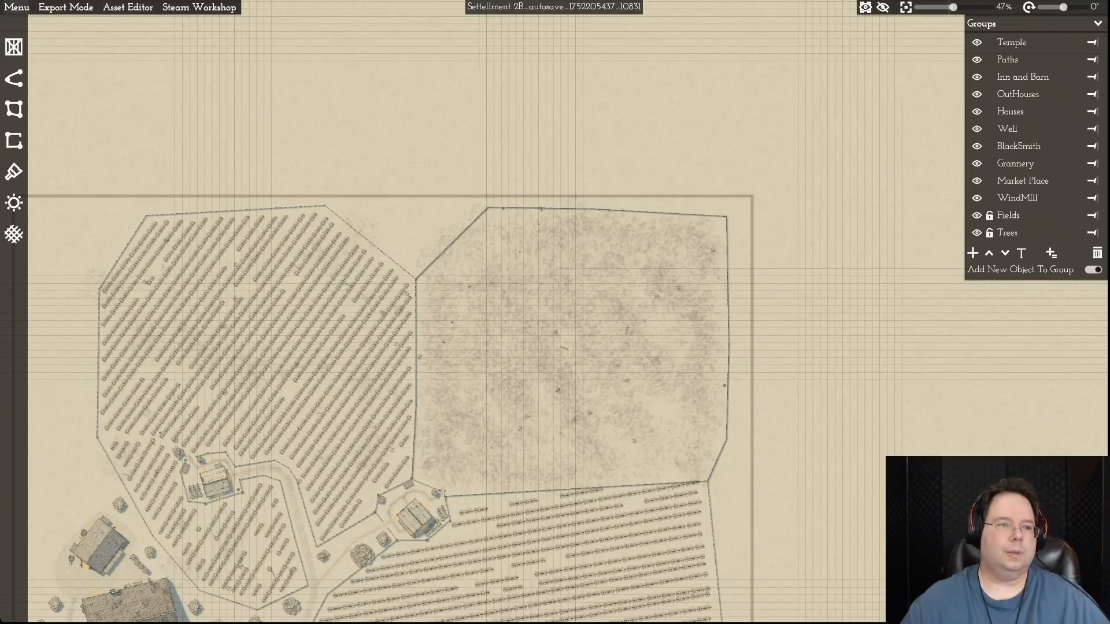
# - Save the recovered autosave map over the existing Settelment 3B.mommap file
pyautogui.click(17, 7)
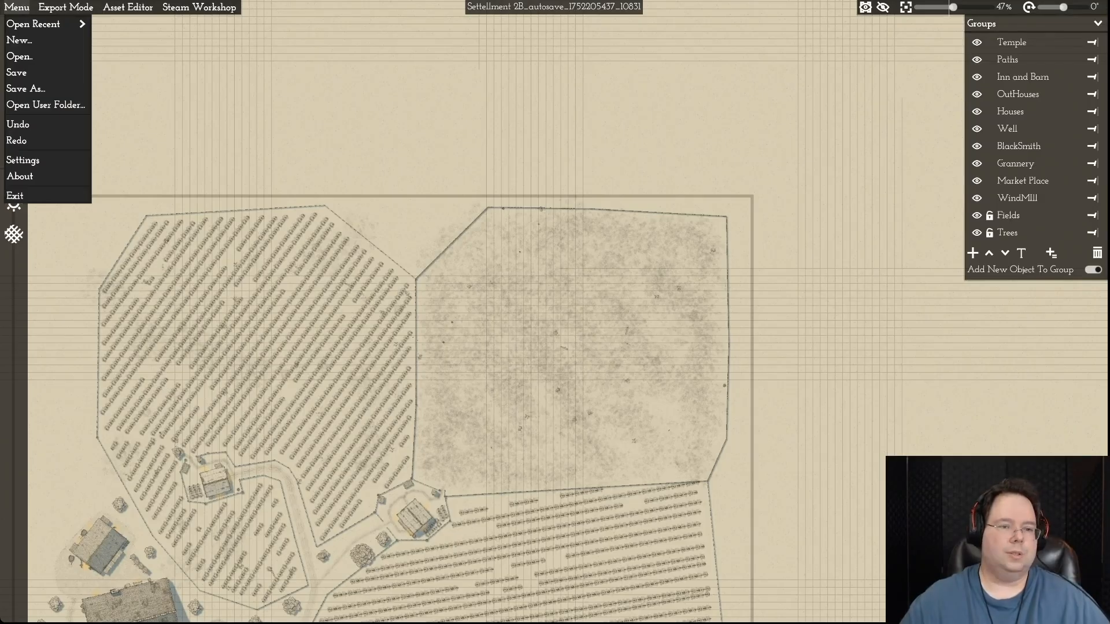
pyautogui.click(25, 88)
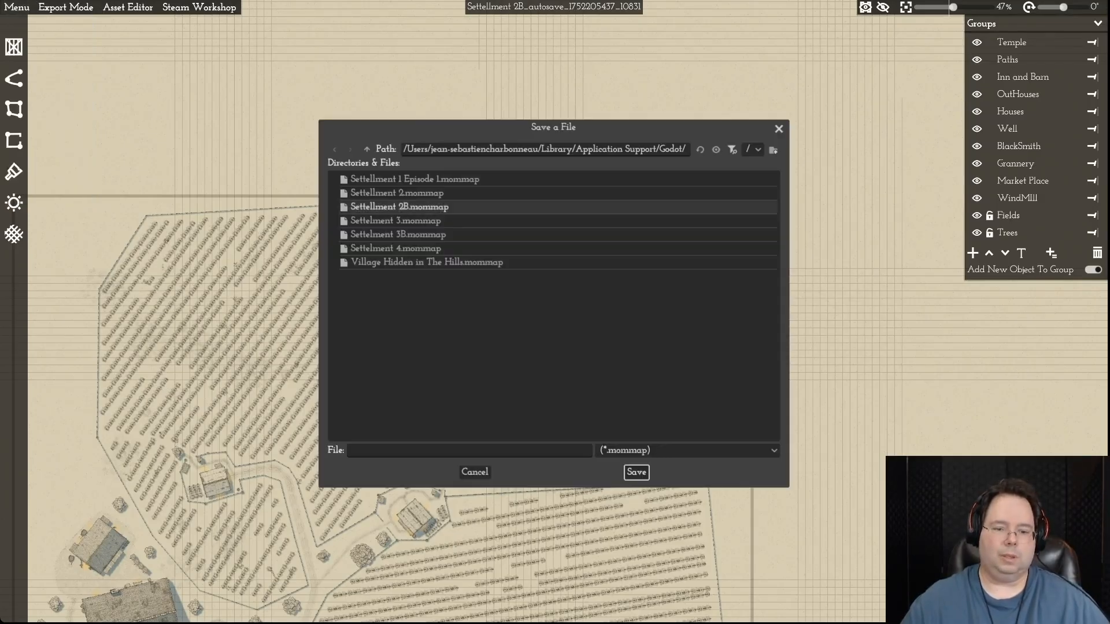
pyautogui.click(398, 234)
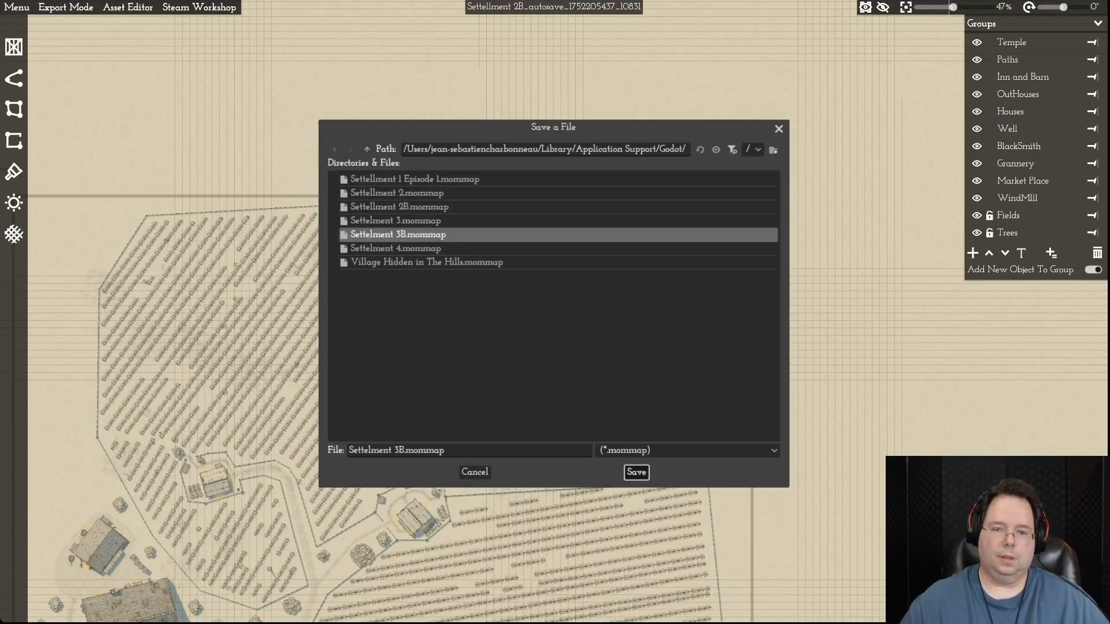
pyautogui.click(637, 472)
pyautogui.click(673, 323)
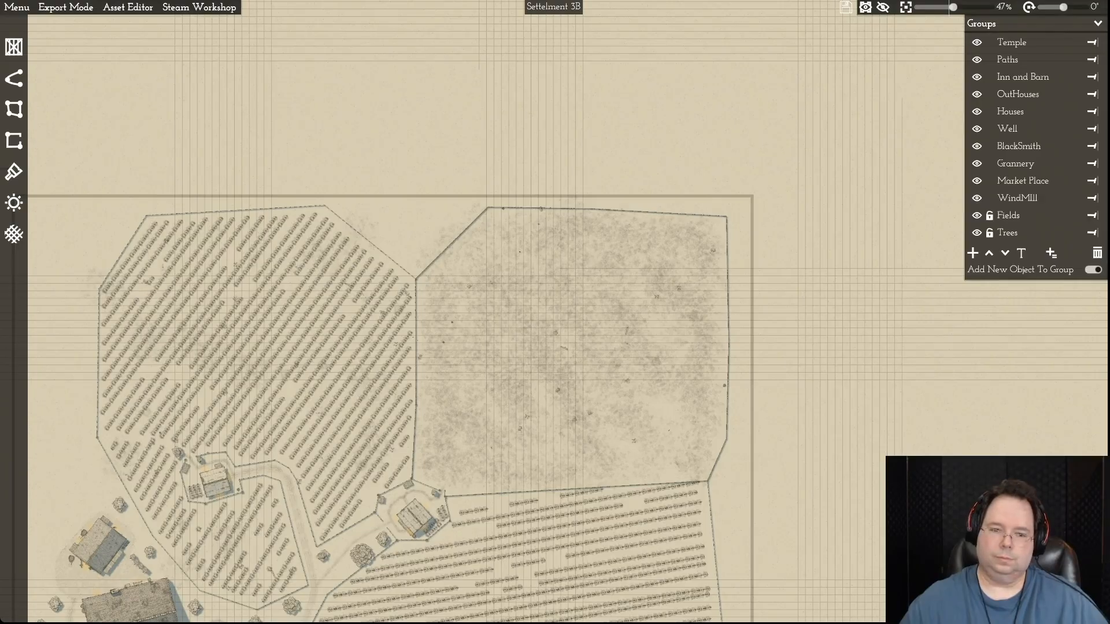
# - Examine the northern fields, their fences and the farmstead between them in the Settelment 3B map
pyautogui.press('s')
pyautogui.press('w')
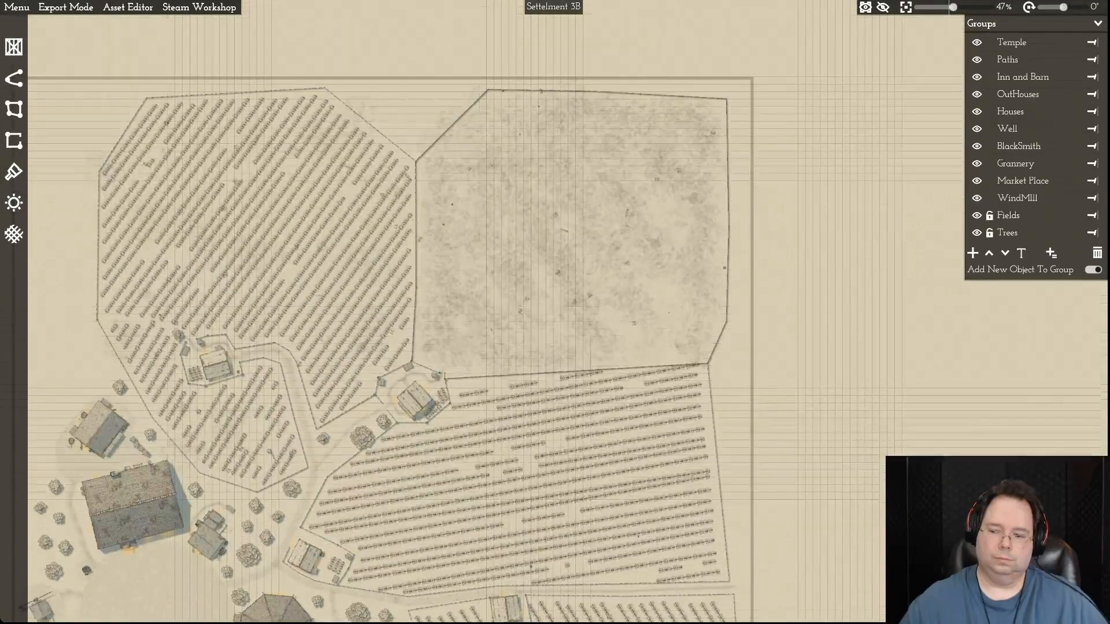
pyautogui.scroll(4, 598, 393)
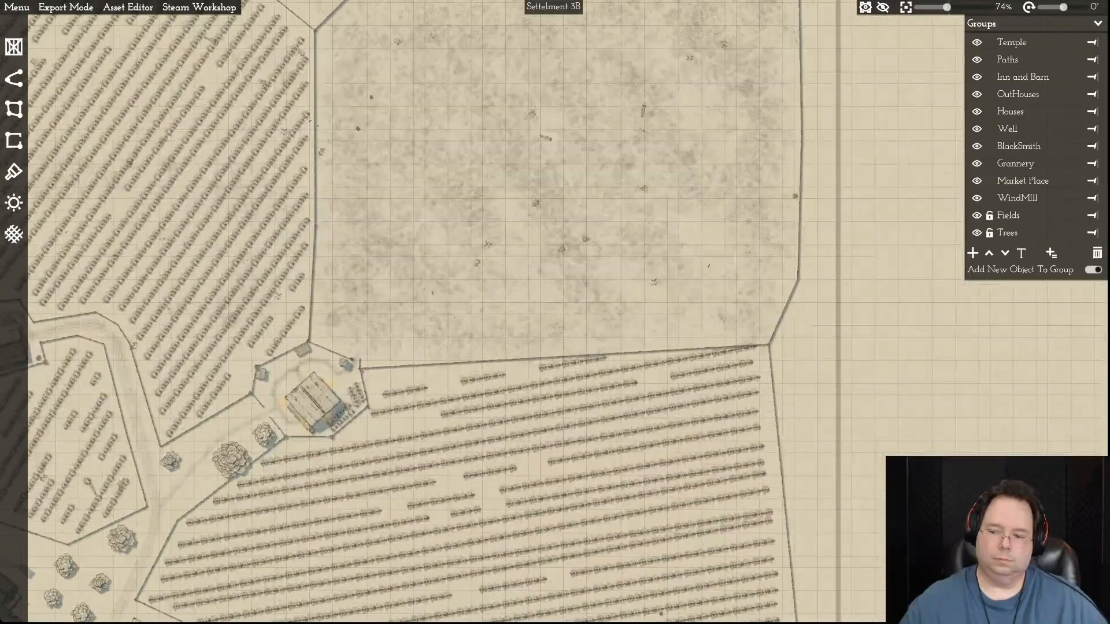
pyautogui.press('a')
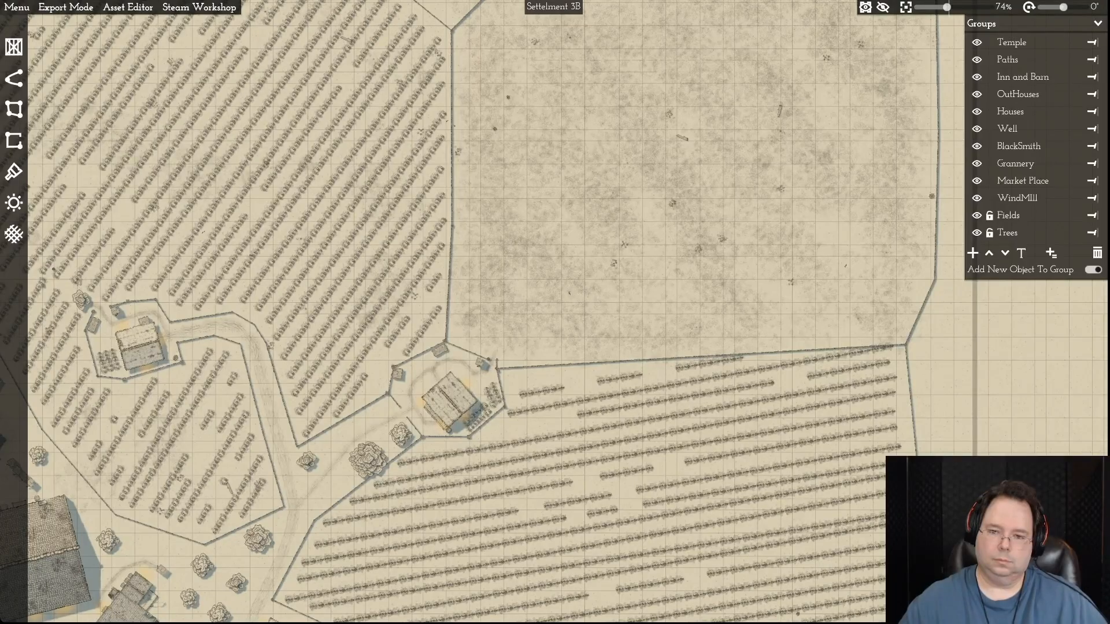
pyautogui.press('d')
pyautogui.press('w')
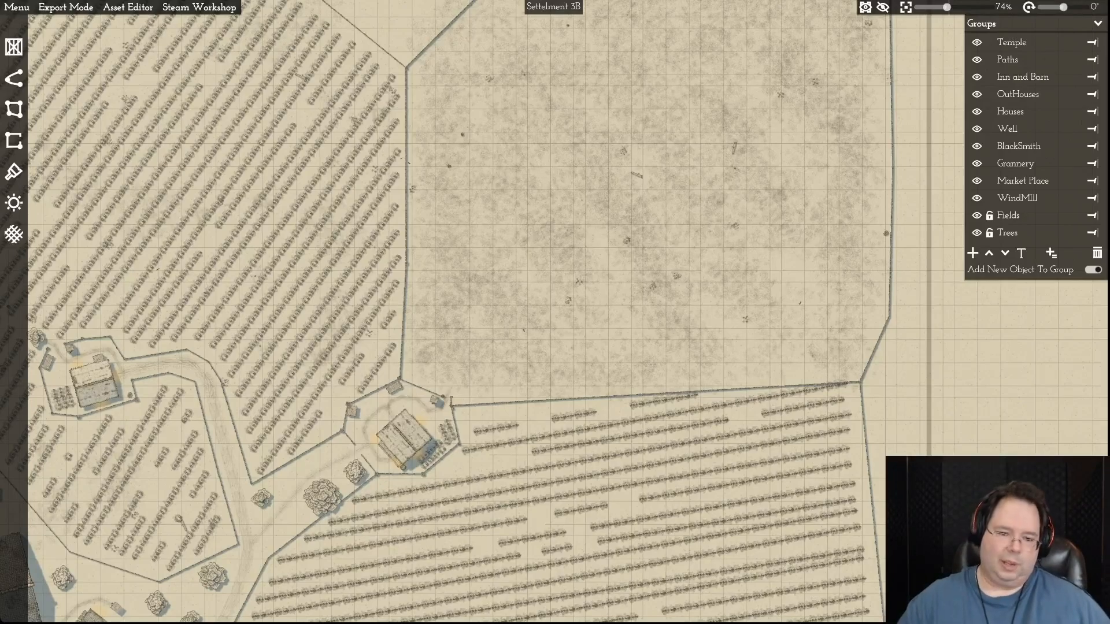
pyautogui.press('w')
pyautogui.press('a')
pyautogui.scroll(10, 784, 185)
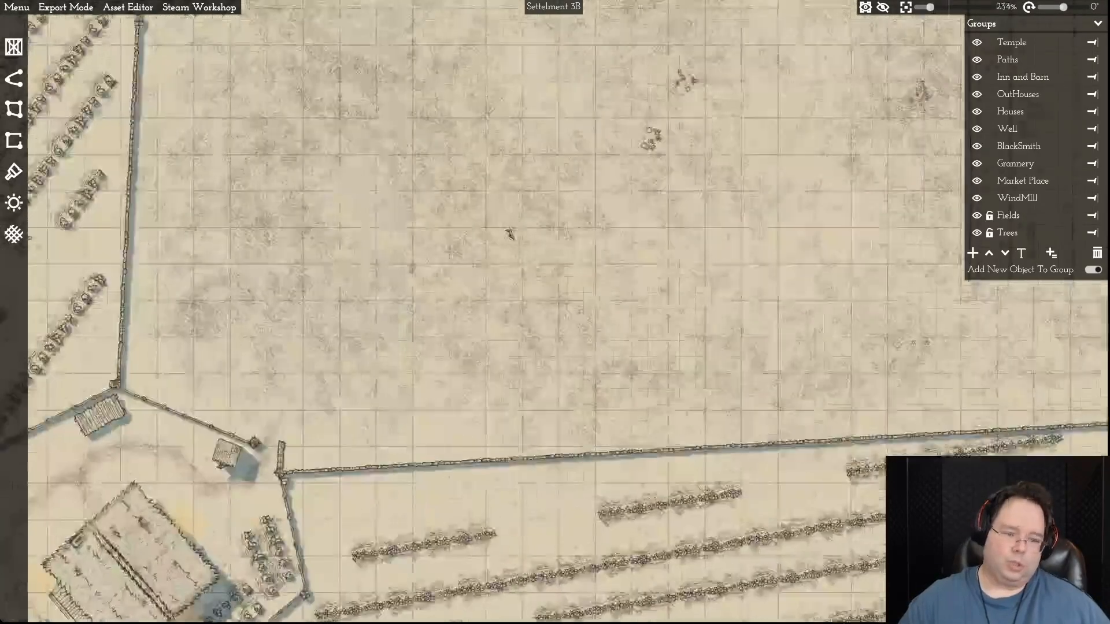
# - Close the bare northeastern field's border segment along the northeast side of the farmstead enclosure
pyautogui.press('a')
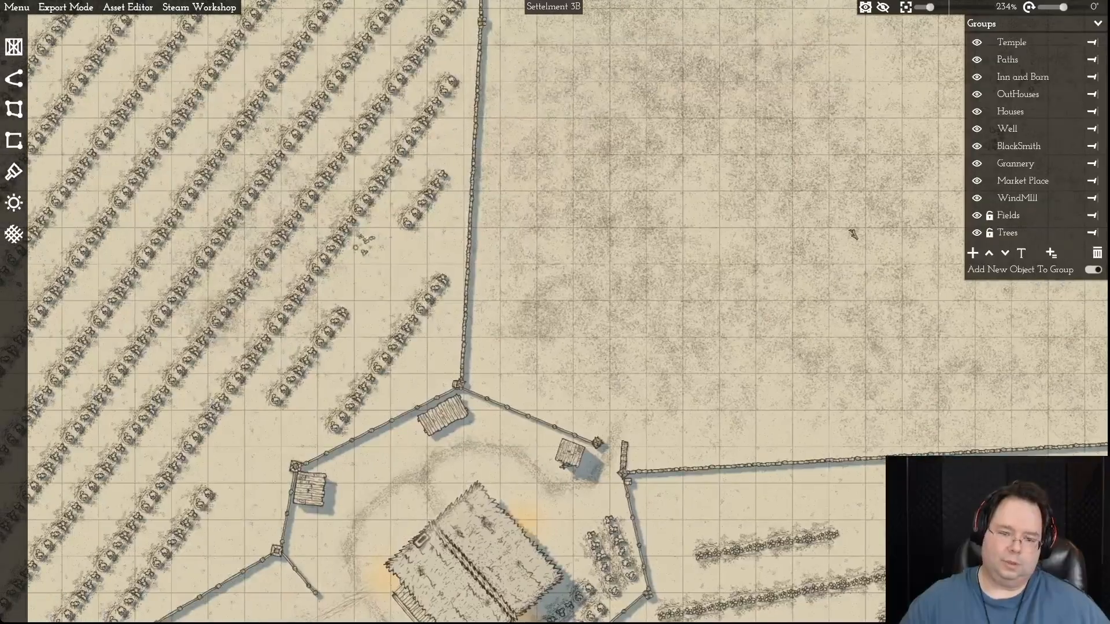
pyautogui.click(853, 234)
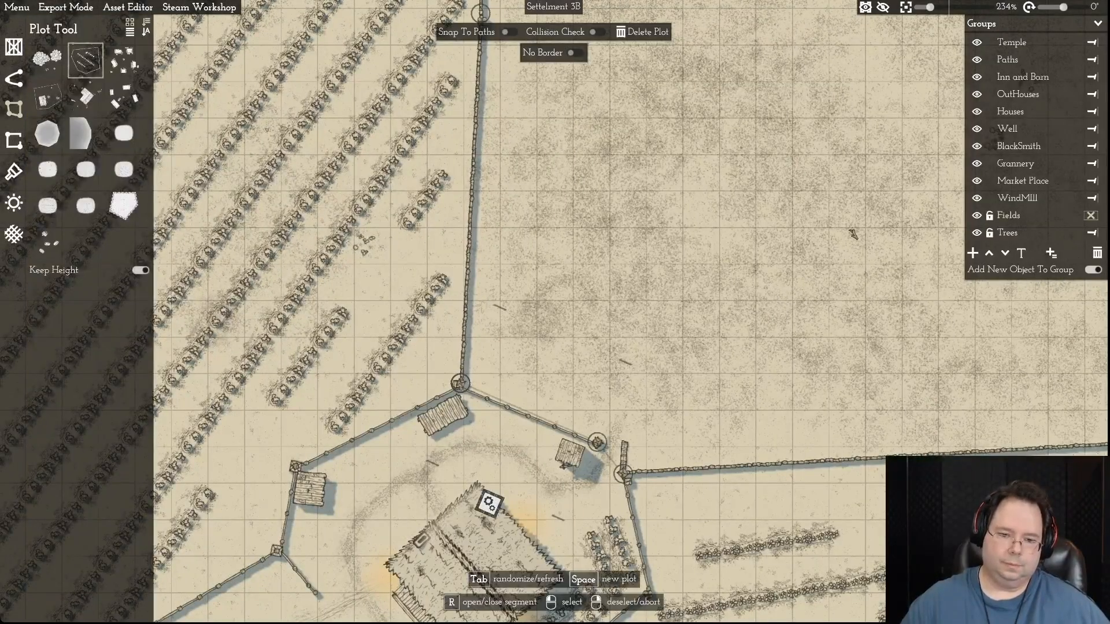
pyautogui.press('r')
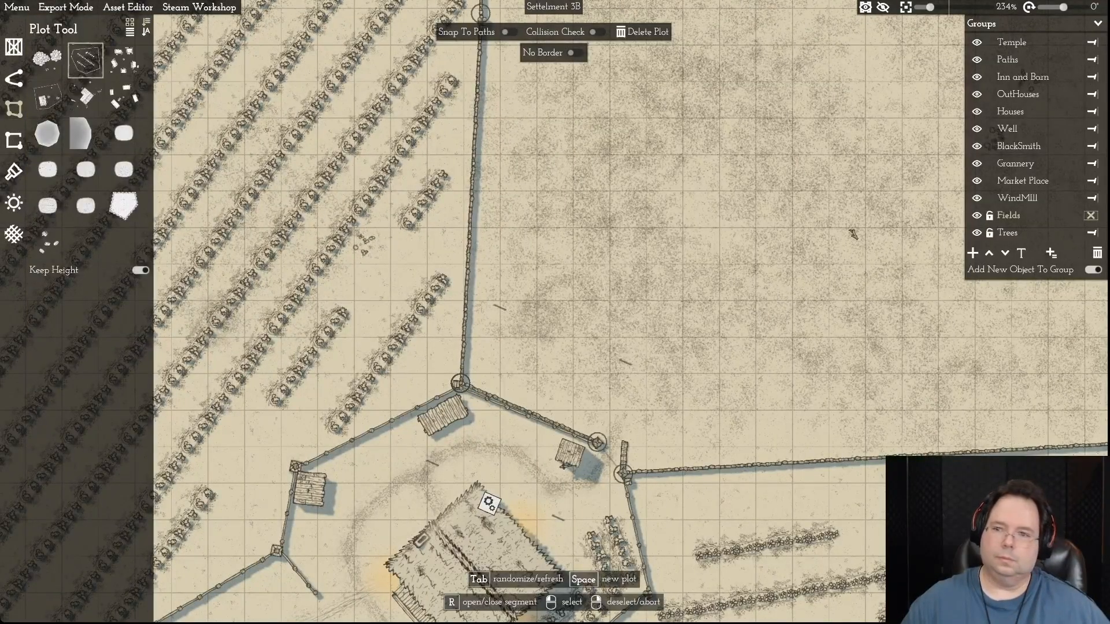
pyautogui.rightClick(854, 234)
pyautogui.scroll(-3, 772, 279)
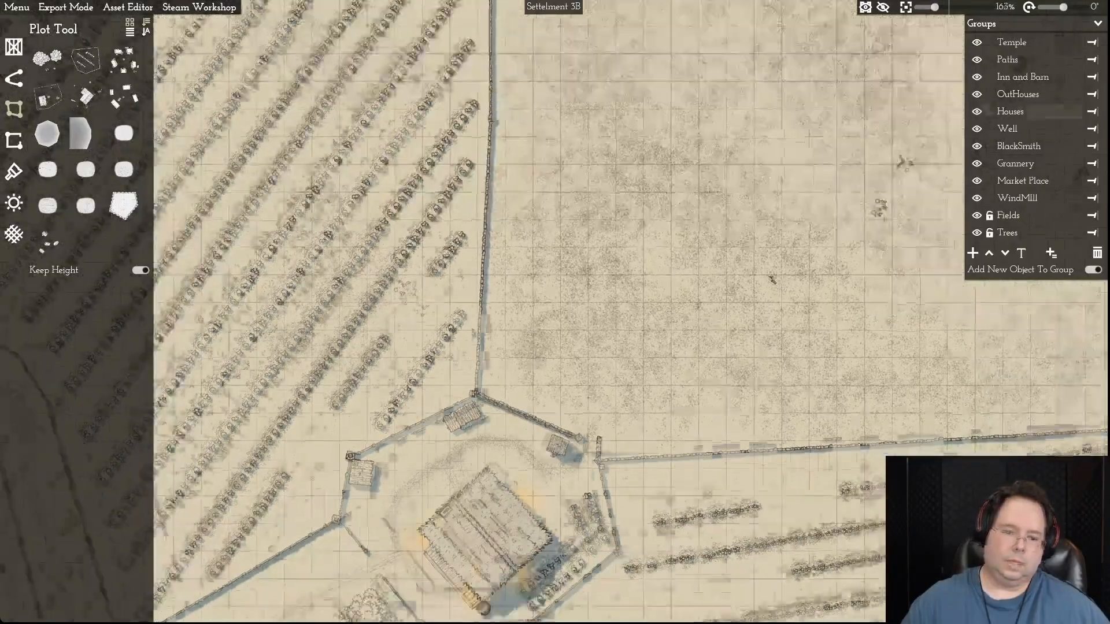
pyautogui.scroll(-3, 772, 280)
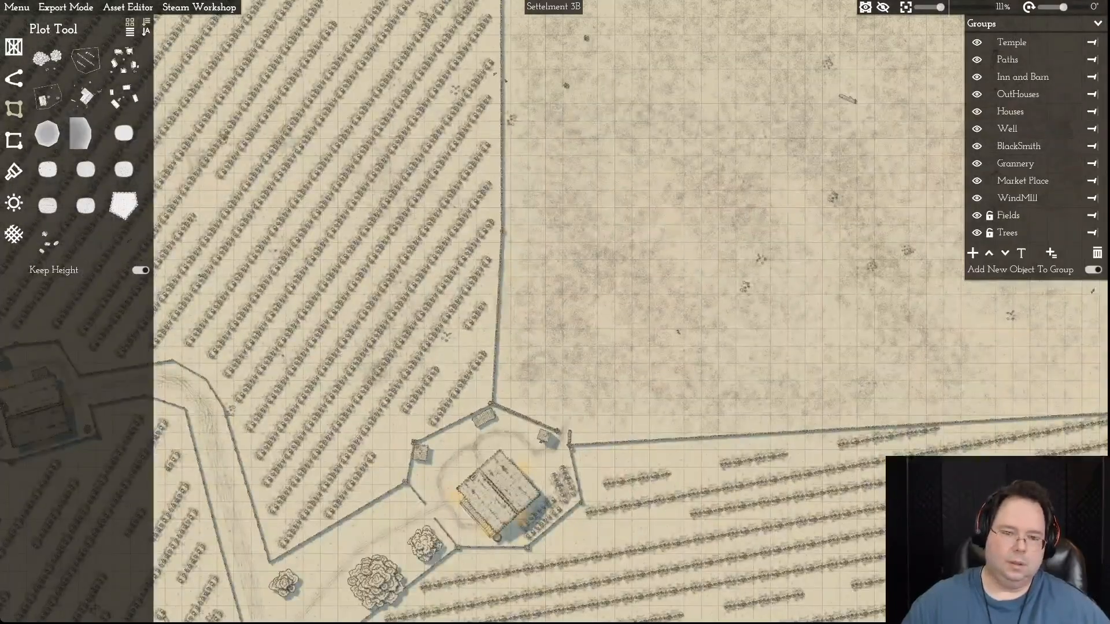
pyautogui.scroll(4, 519, 434)
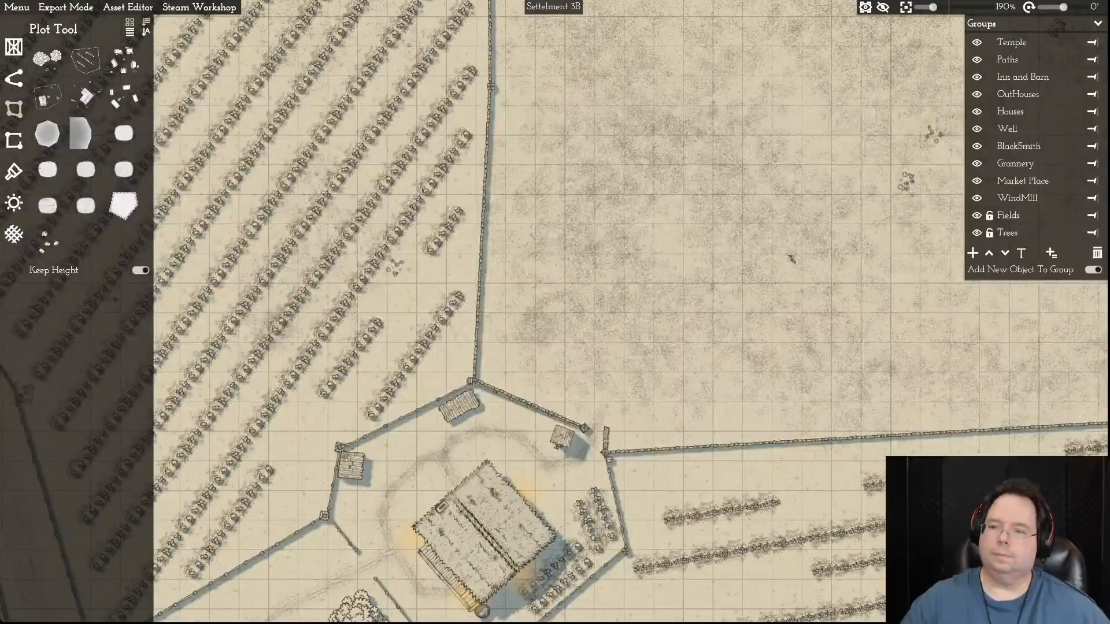
# - Unlock the Houses group, lock the Fields group, and select the perimeter fence of the farmstead between the northern fields
pyautogui.click(988, 198)
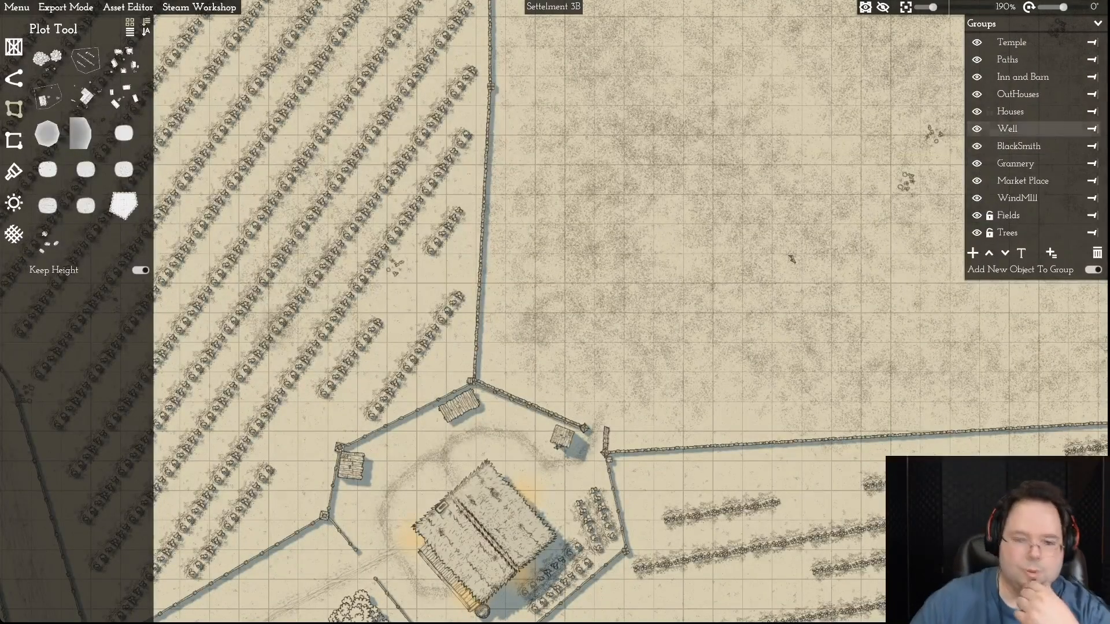
pyautogui.click(484, 535)
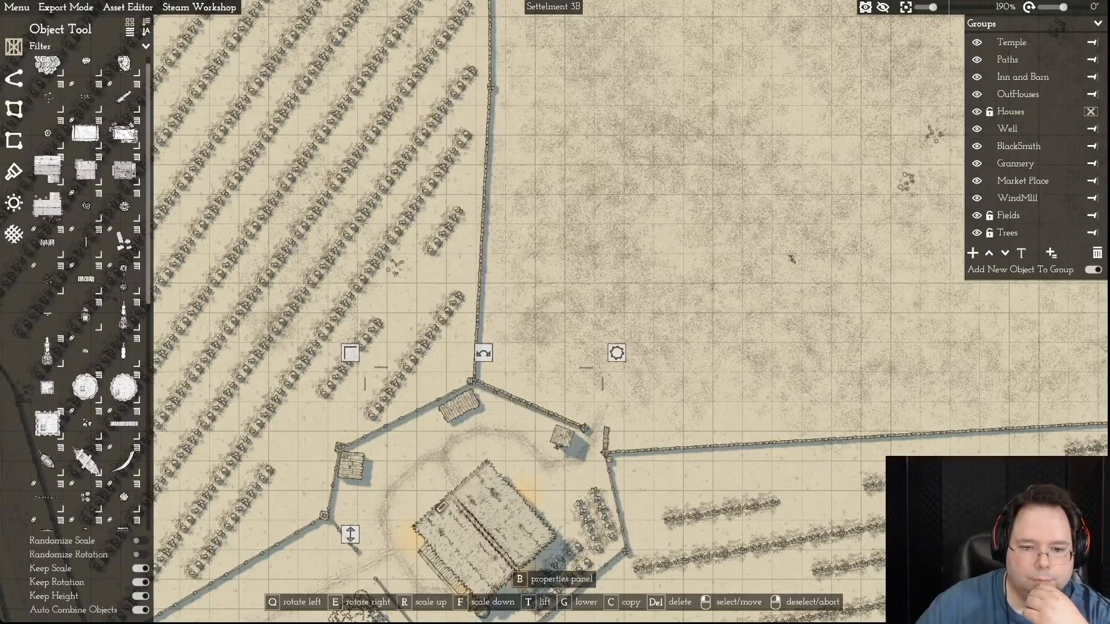
pyautogui.click(529, 403)
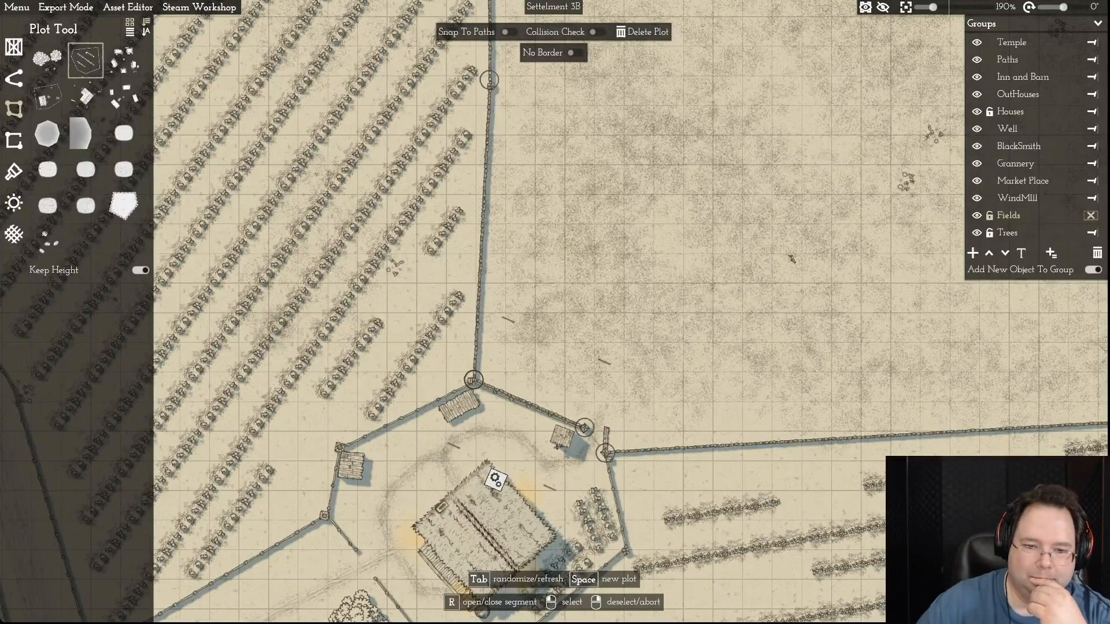
pyautogui.rightClick(792, 259)
pyautogui.click(529, 404)
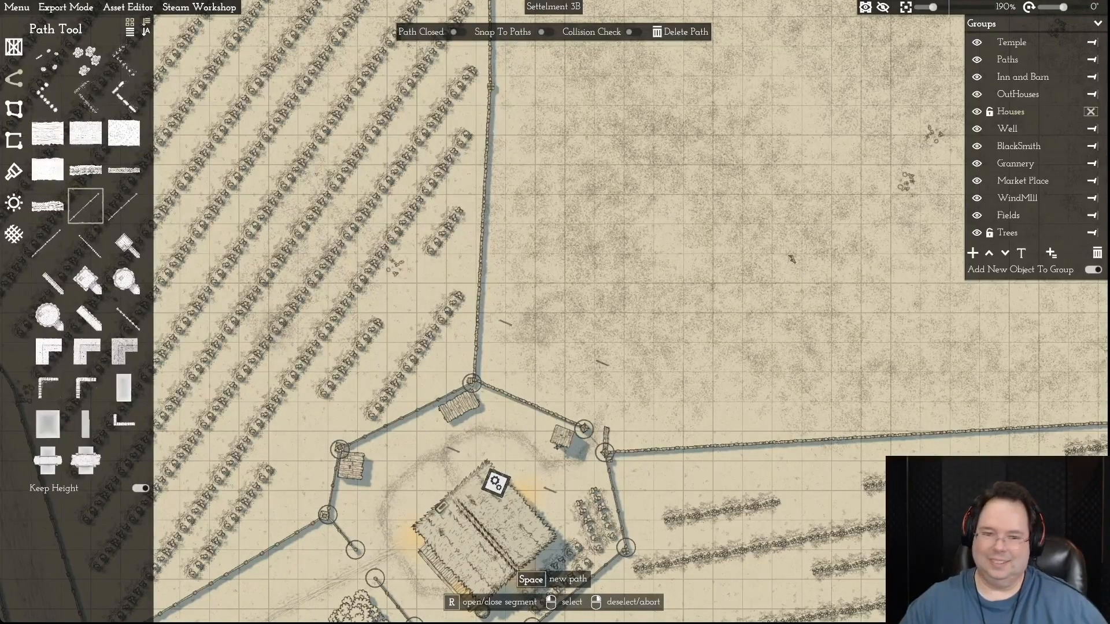
pyautogui.press('a')
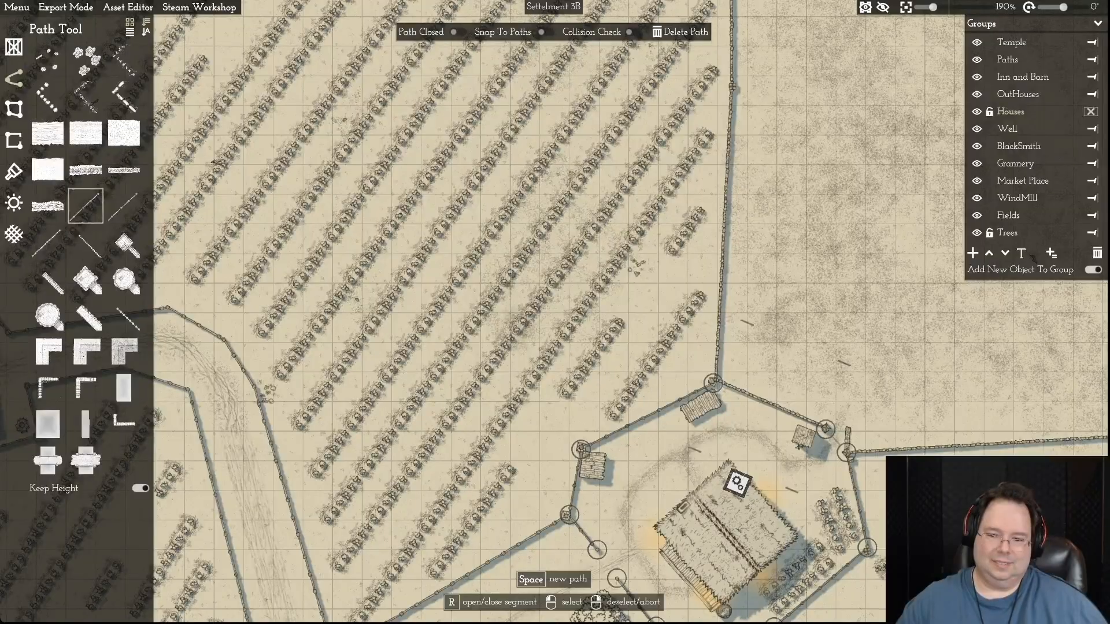
pyautogui.press('Escape')
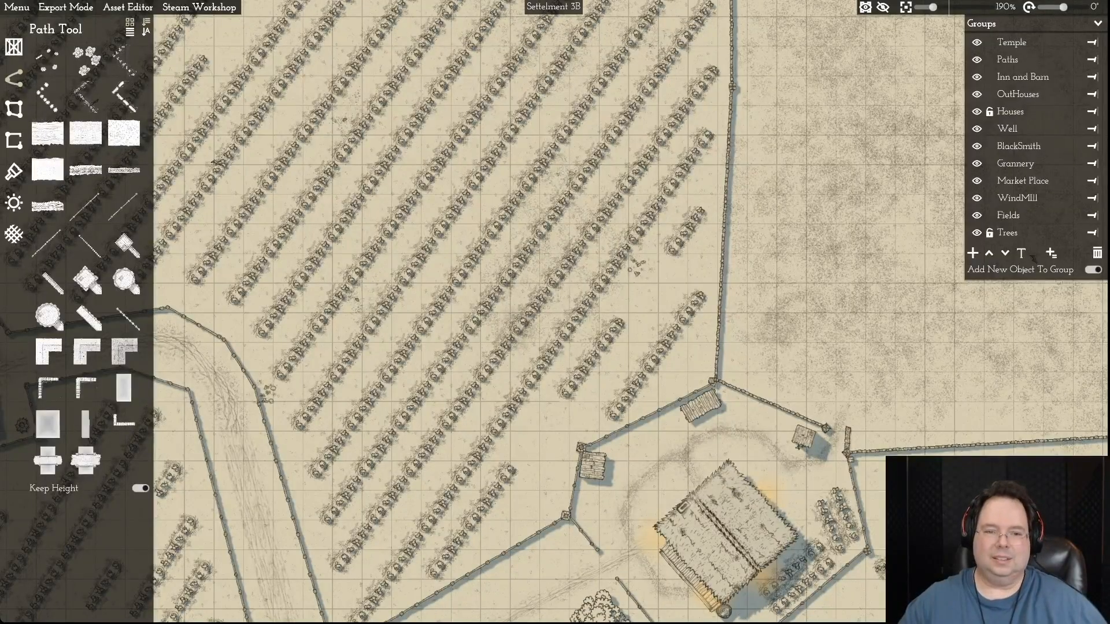
# - Unlock the Fields group and delete the large northwestern crop field and the smaller crop field south of it
pyautogui.scroll(-5, 639, 331)
pyautogui.press('d')
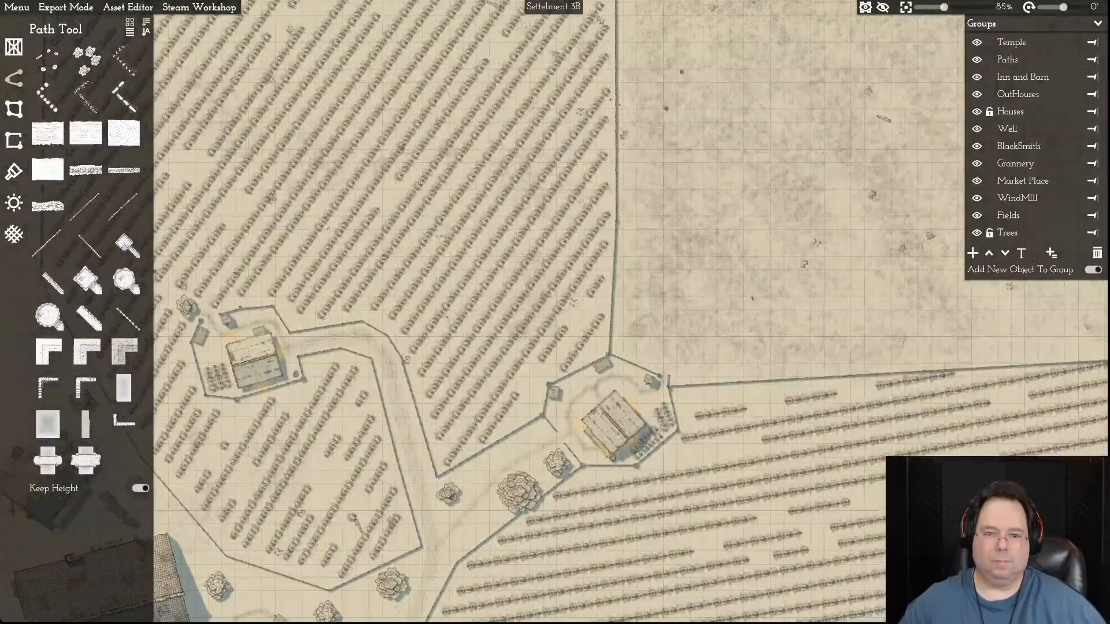
pyautogui.press('w')
pyautogui.scroll(-3, 543, 328)
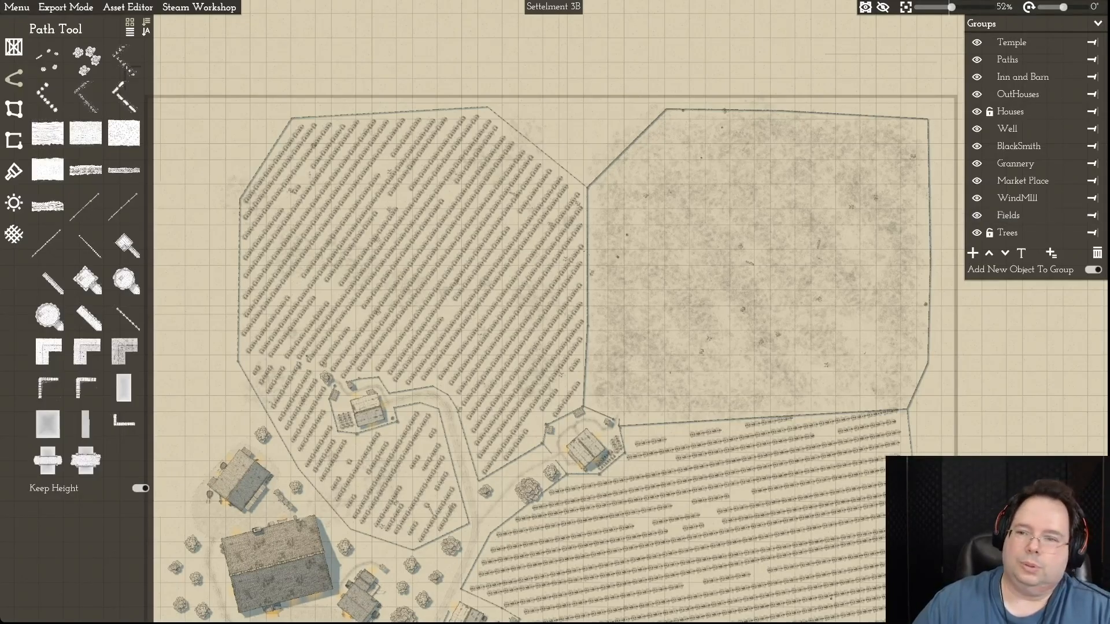
pyautogui.click(989, 215)
pyautogui.click(1091, 215)
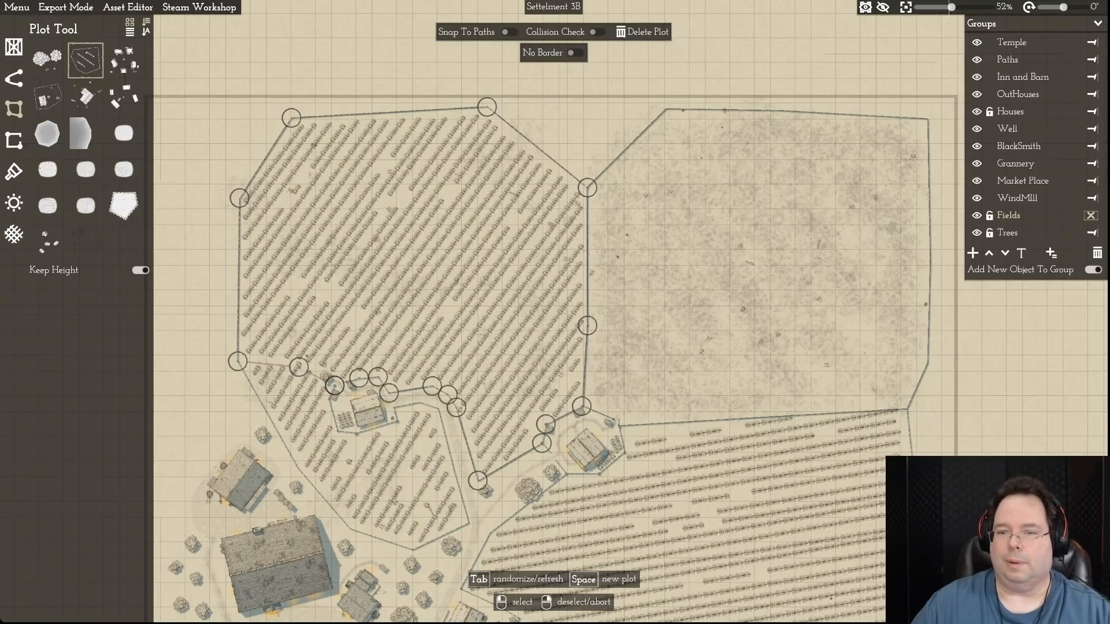
pyautogui.click(643, 32)
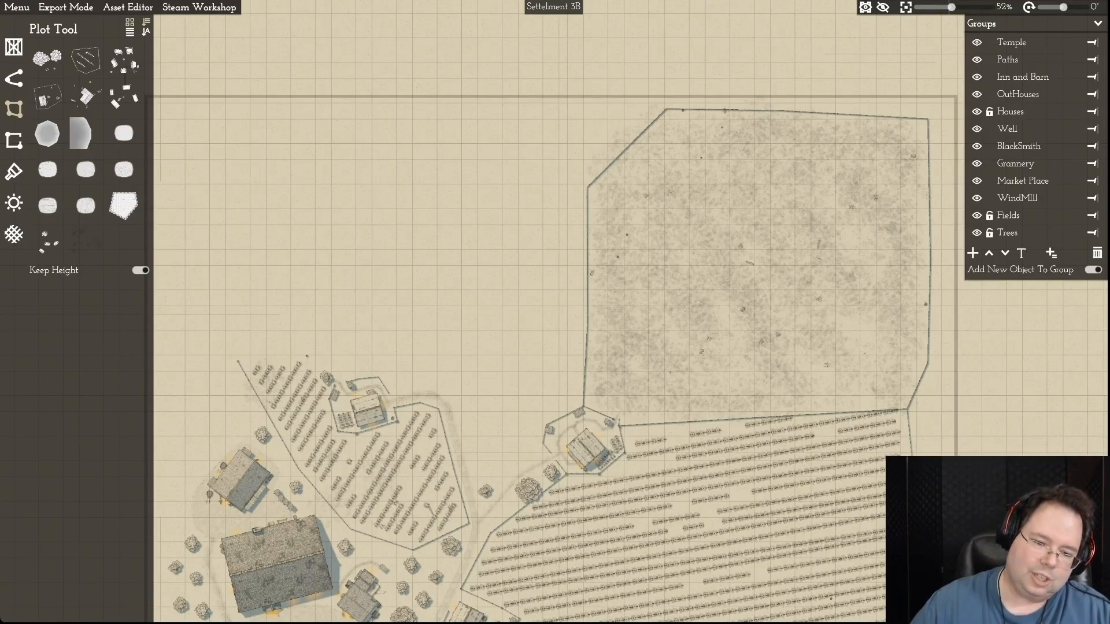
pyautogui.click(382, 471)
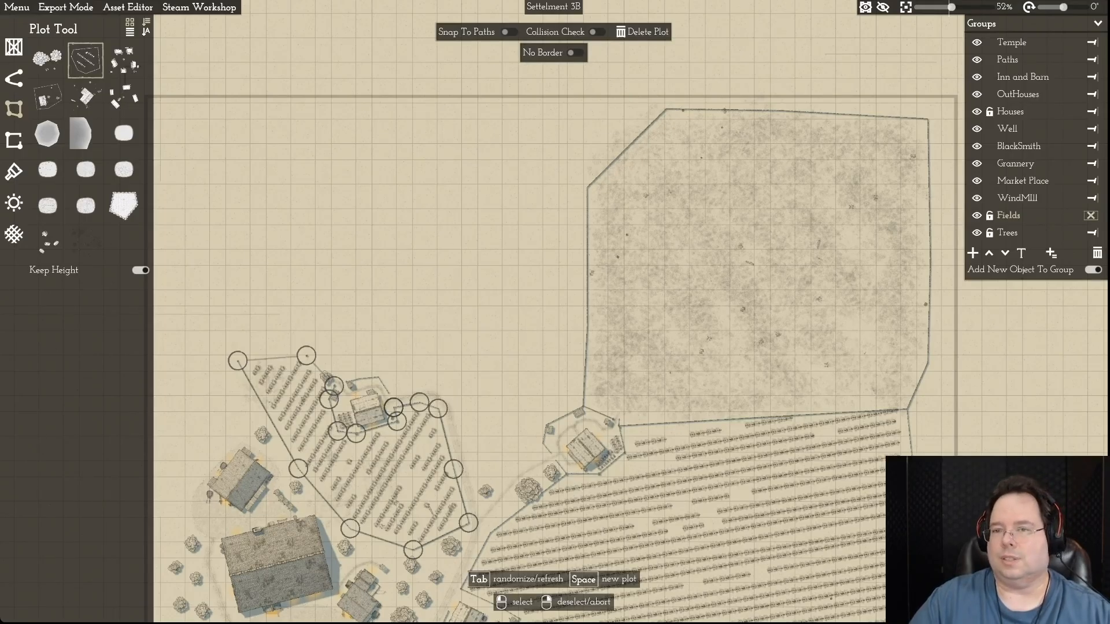
pyautogui.click(643, 32)
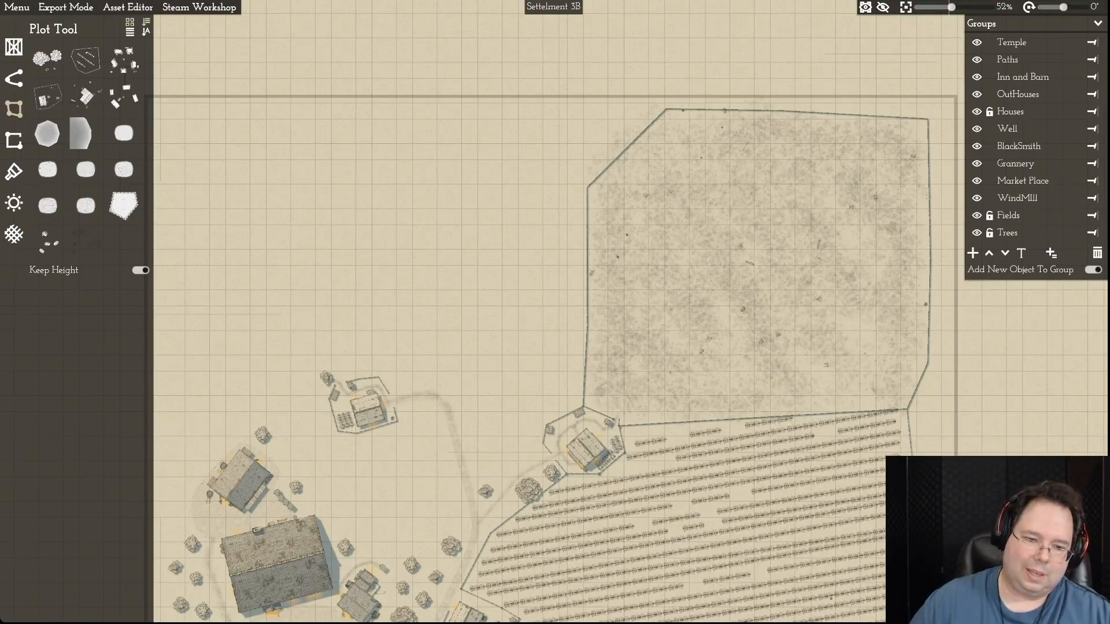
# - Delete the northwestern farmstead's fence, the small object beside the house, and the farmhouse itself
pyautogui.click(378, 378)
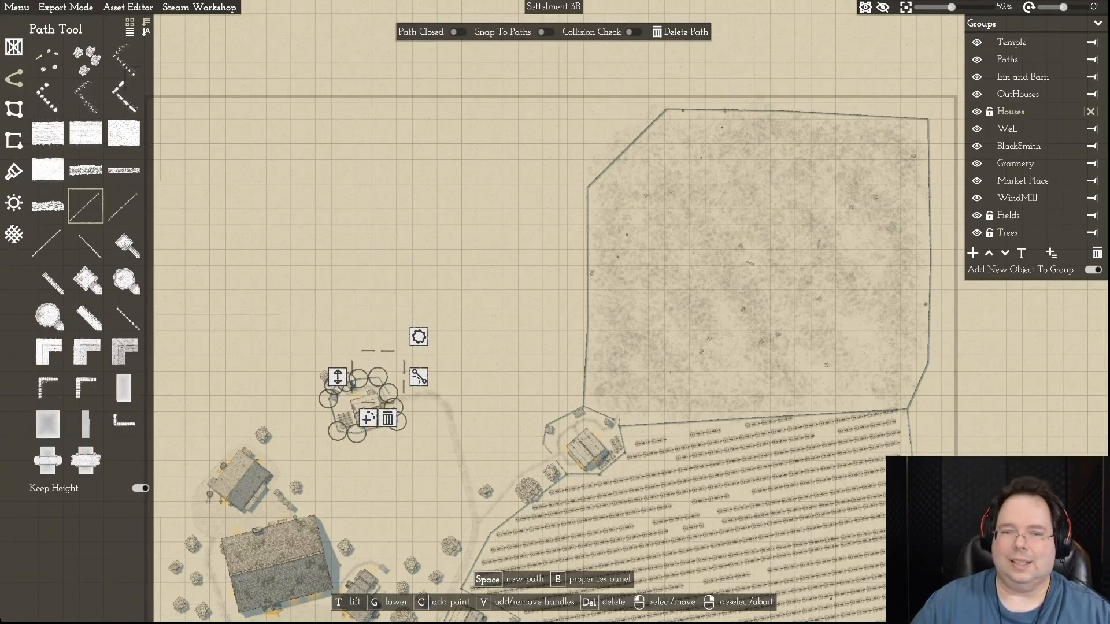
pyautogui.press('Delete')
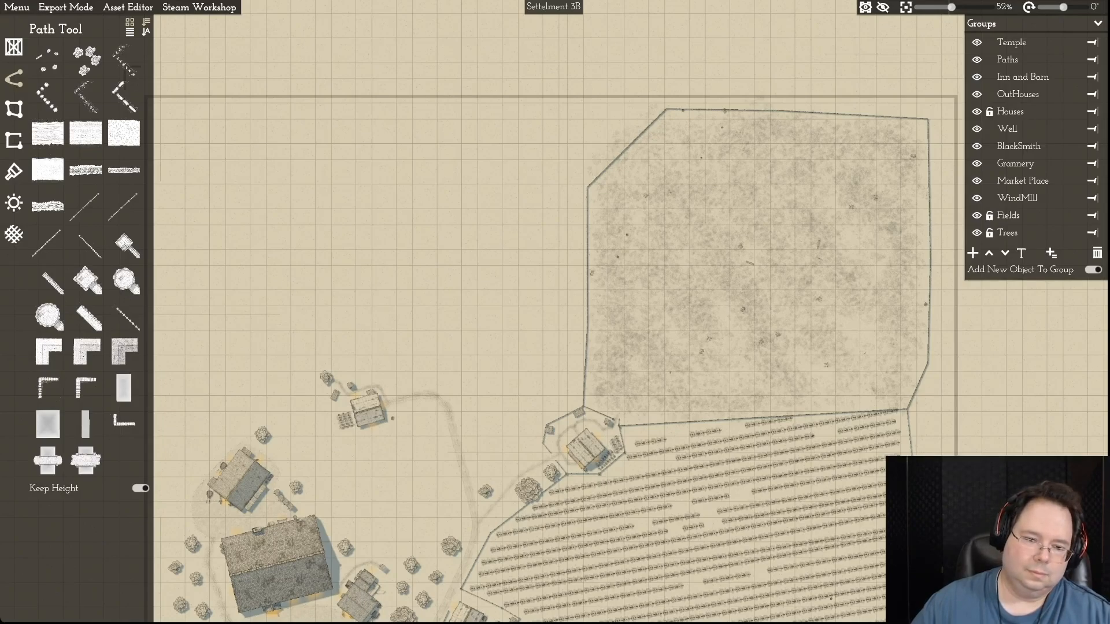
pyautogui.click(393, 419)
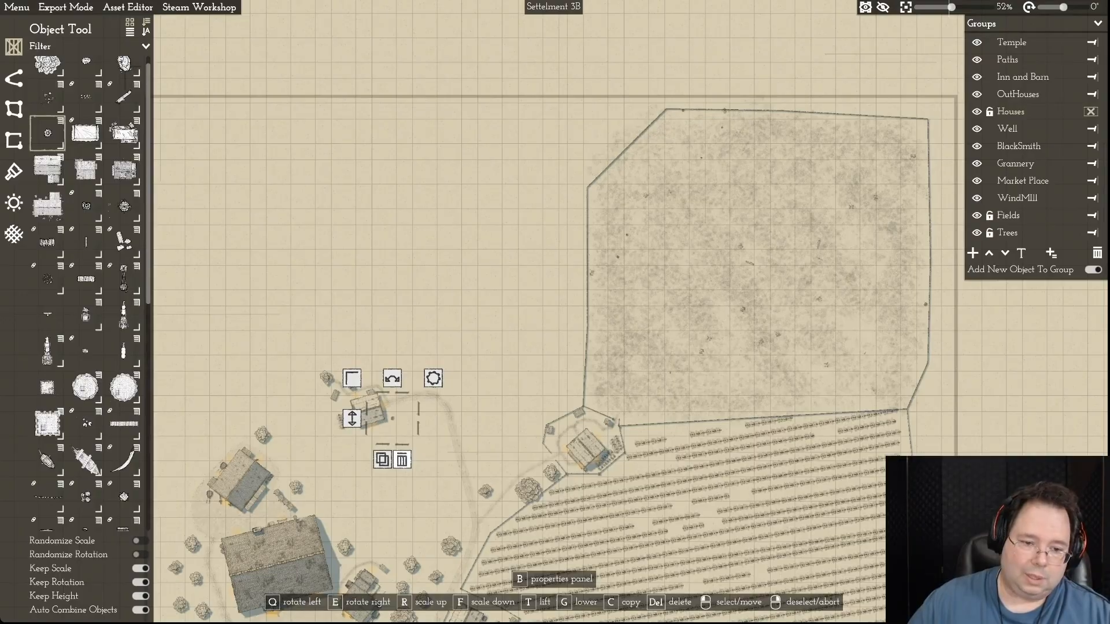
pyautogui.click(402, 459)
pyautogui.click(369, 410)
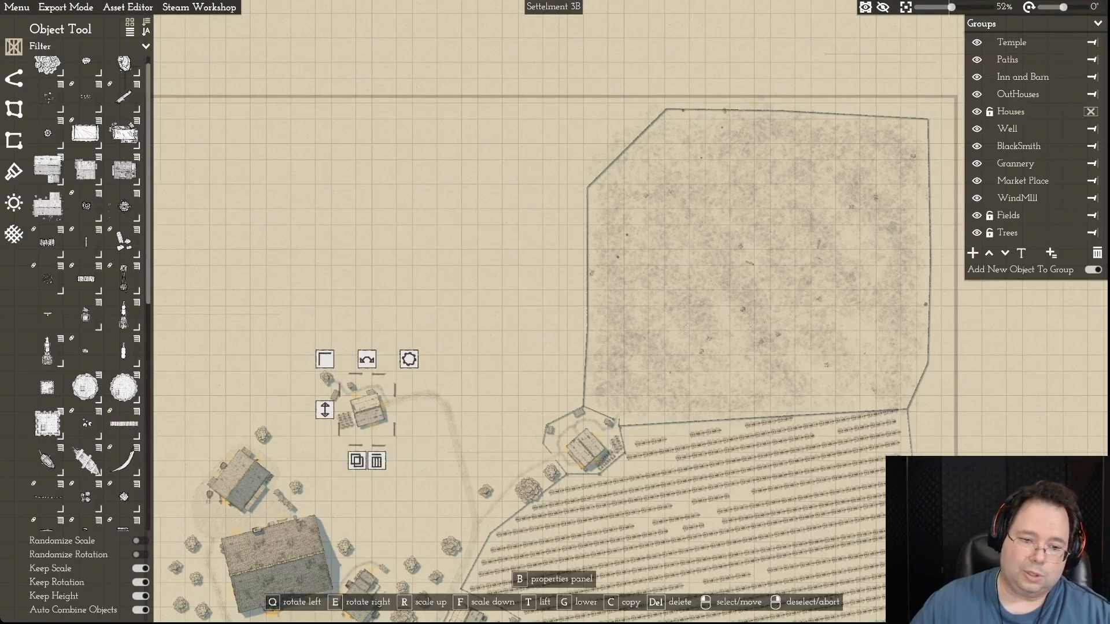
pyautogui.click(377, 461)
# - Delete the two short garden crop rows left at the site of the northwestern farmhouse
pyautogui.click(346, 420)
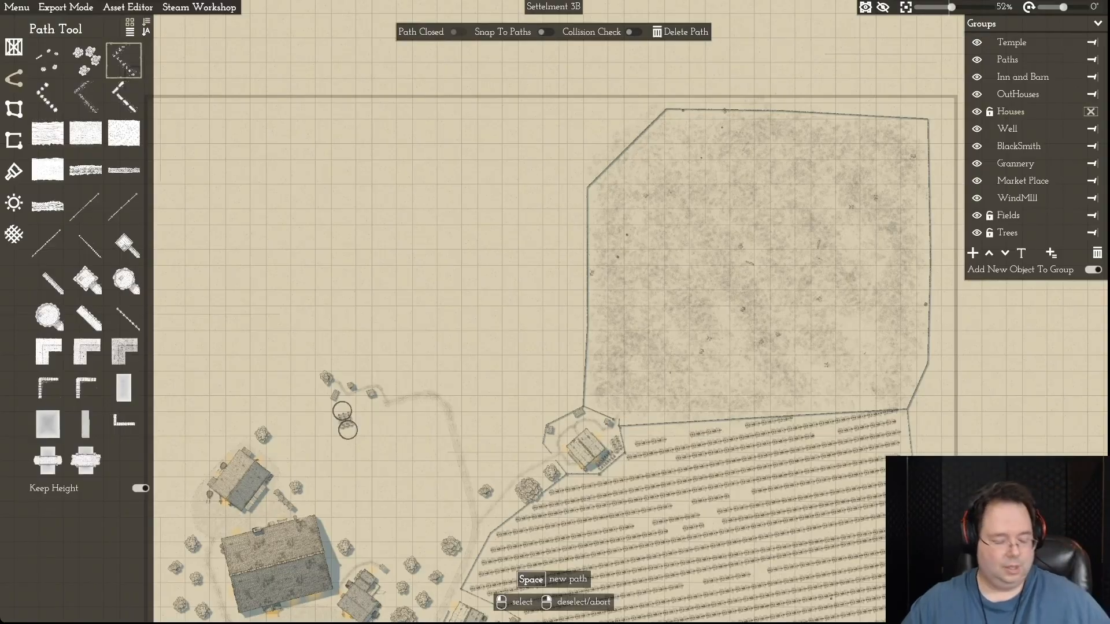
pyautogui.scroll(5, 182, 429)
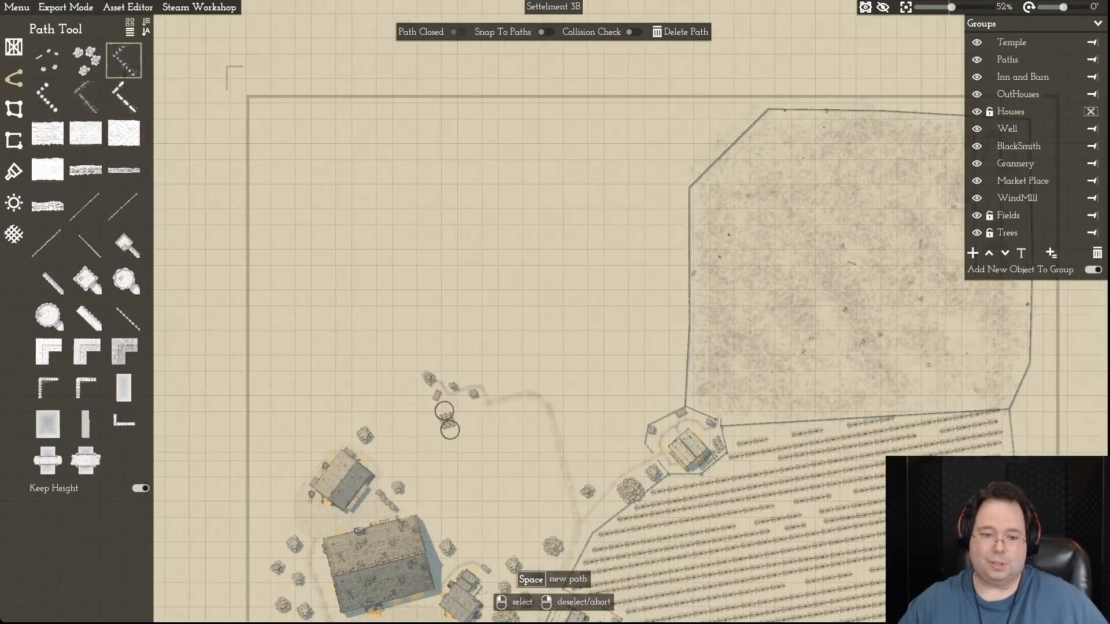
pyautogui.scroll(1, 403, 434)
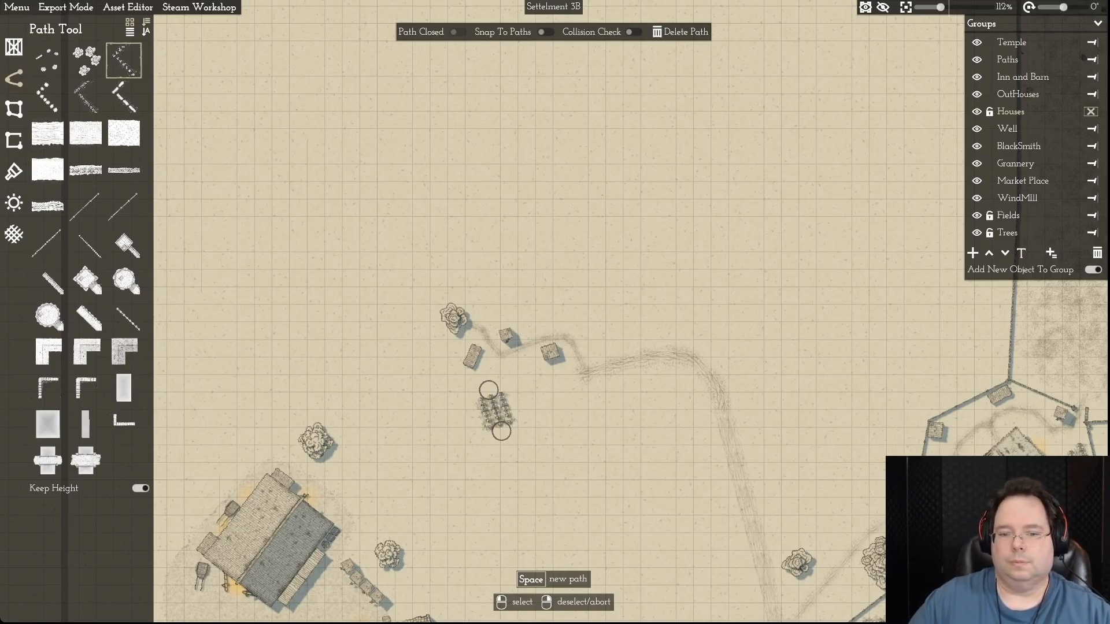
pyautogui.press('Escape')
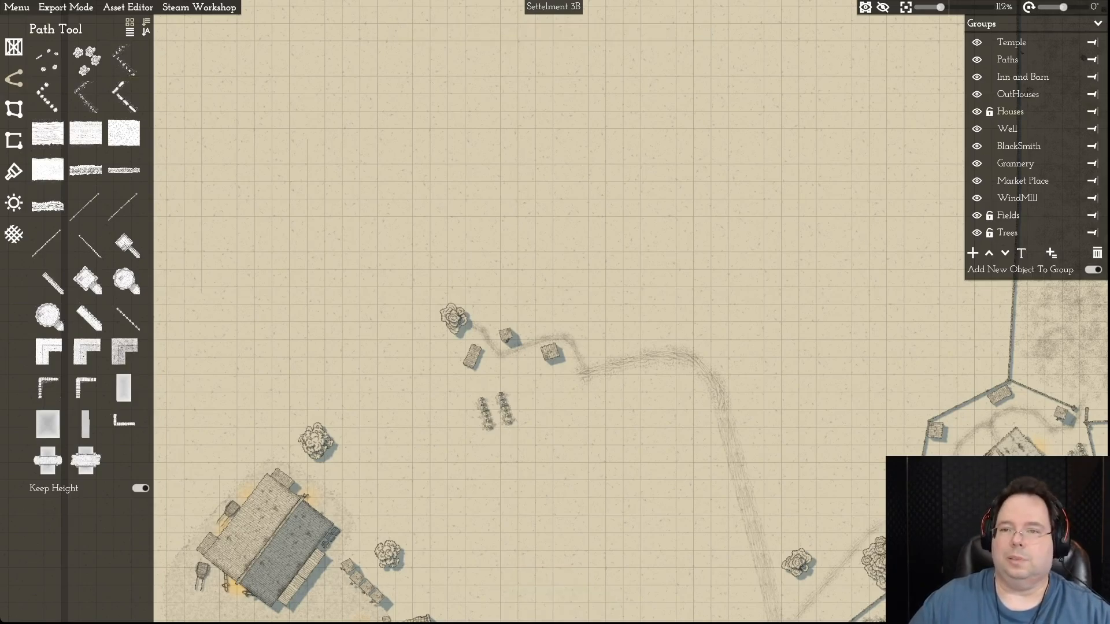
pyautogui.click(506, 409)
pyautogui.click(683, 33)
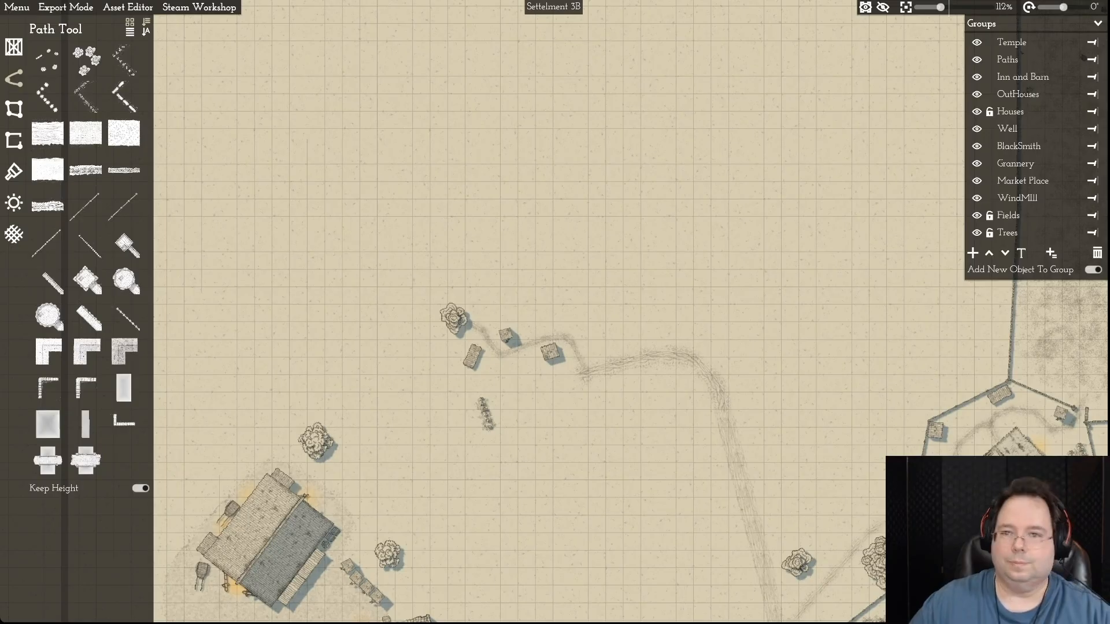
pyautogui.click(486, 414)
pyautogui.click(683, 33)
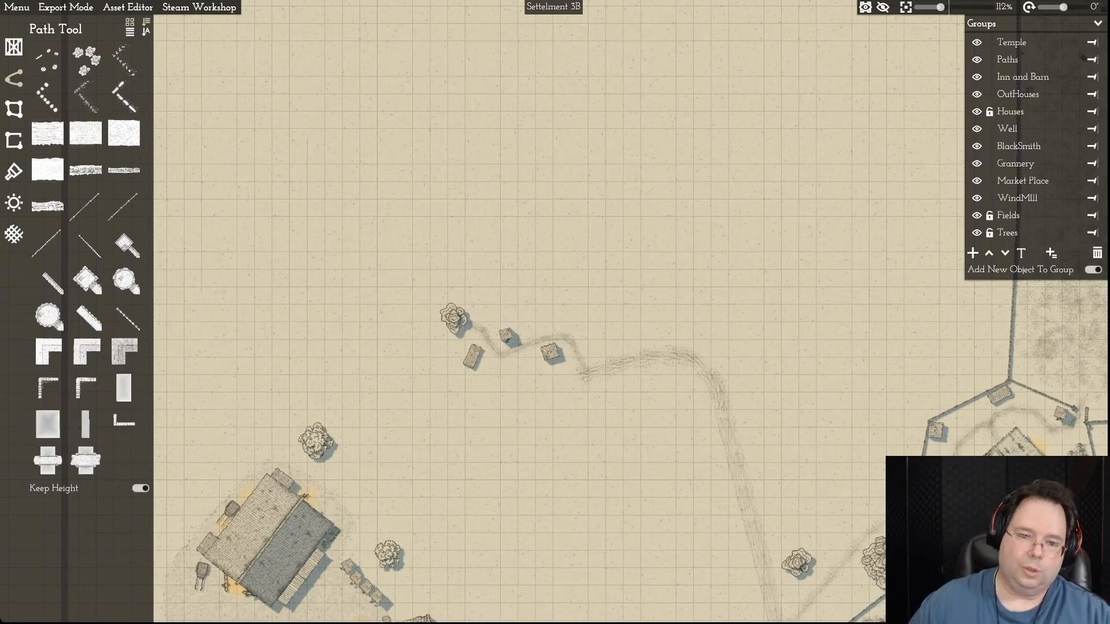
# - Delete the three small outbuildings and the tree remaining at the northwestern farmstead
pyautogui.click(551, 352)
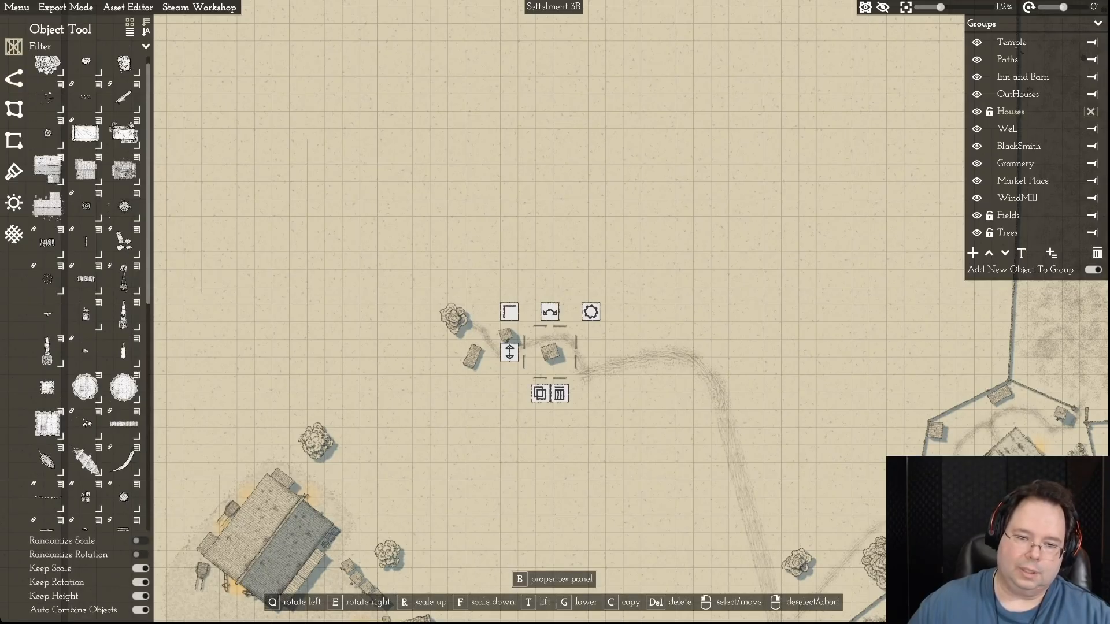
pyautogui.click(559, 393)
pyautogui.click(506, 335)
pyautogui.click(506, 336)
pyautogui.click(516, 376)
pyautogui.click(473, 356)
pyautogui.click(481, 398)
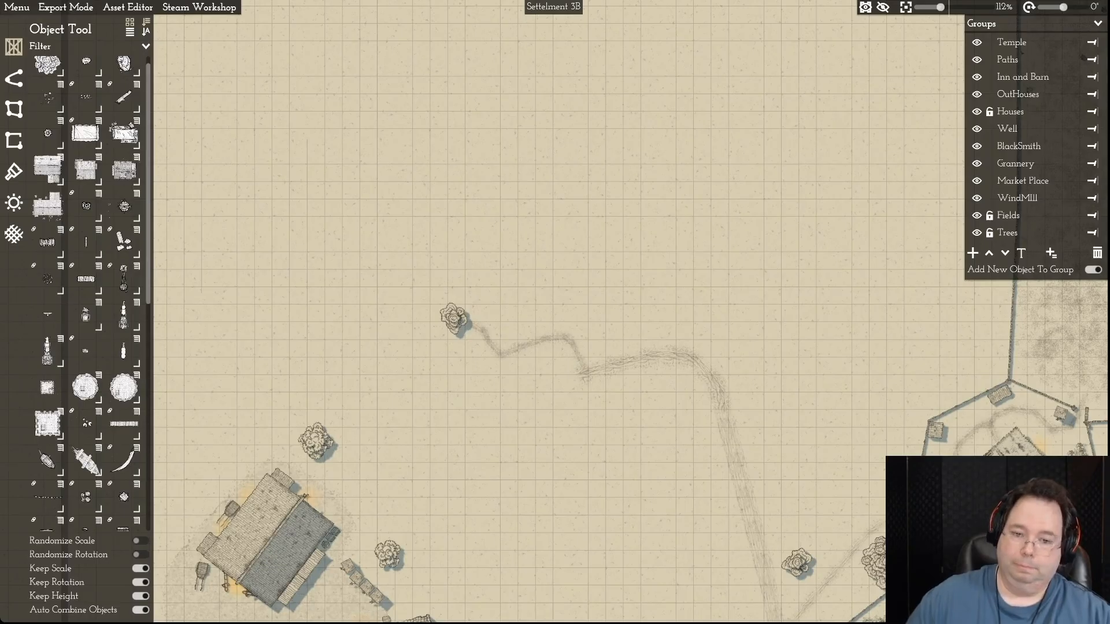
pyautogui.click(454, 318)
pyautogui.click(463, 360)
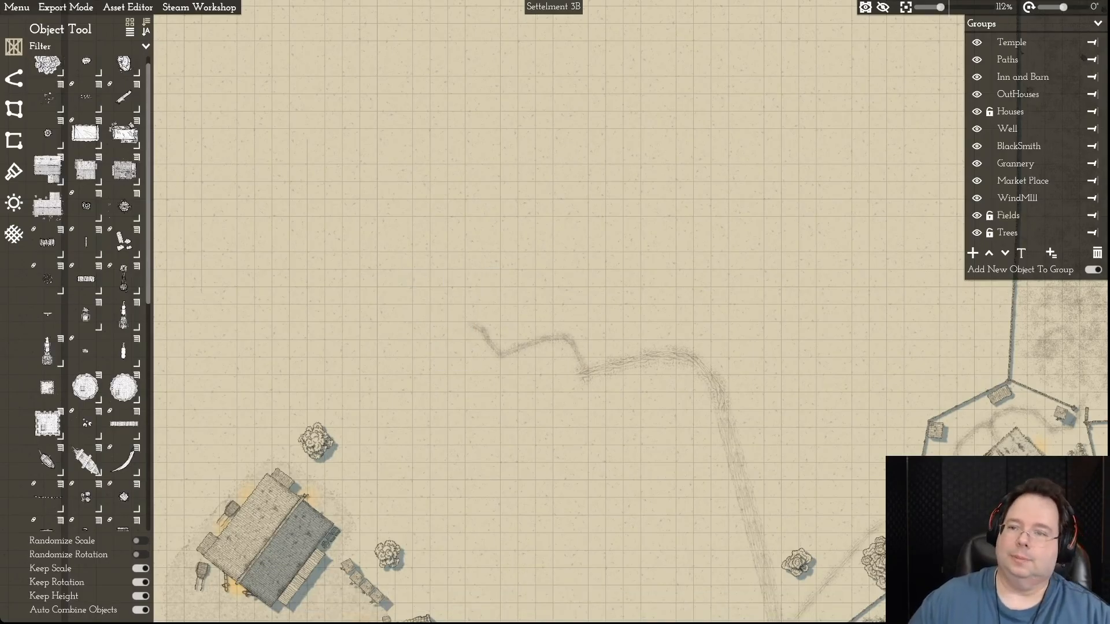
# - Unlock the Paths group and delete the thin winding path and the curved path piece joined to it in the cleared northwest
pyautogui.click(989, 59)
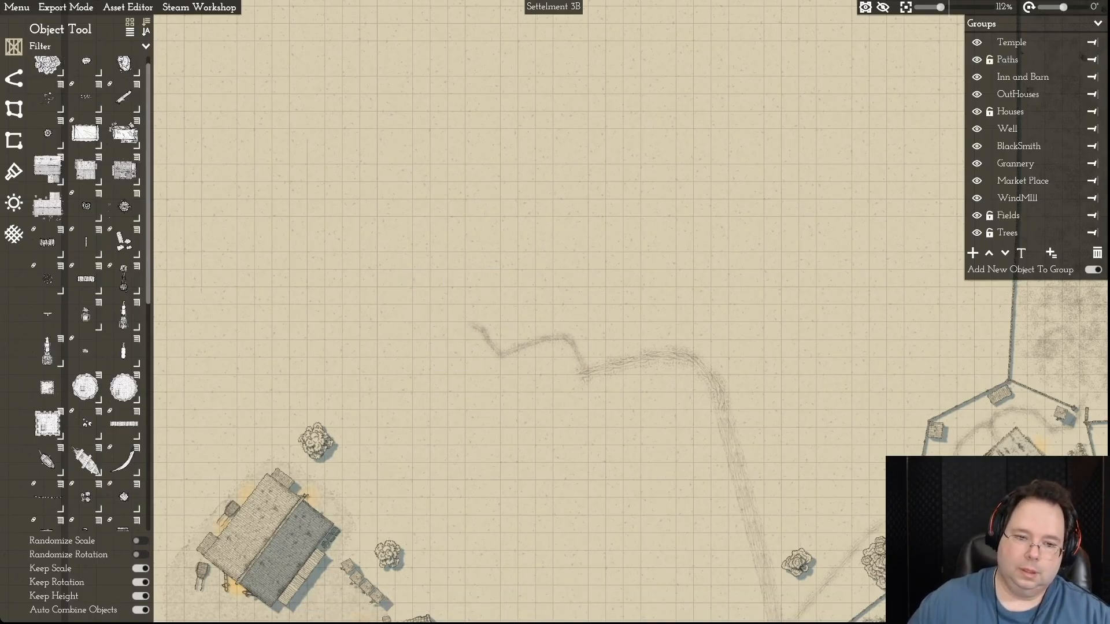
pyautogui.click(1091, 60)
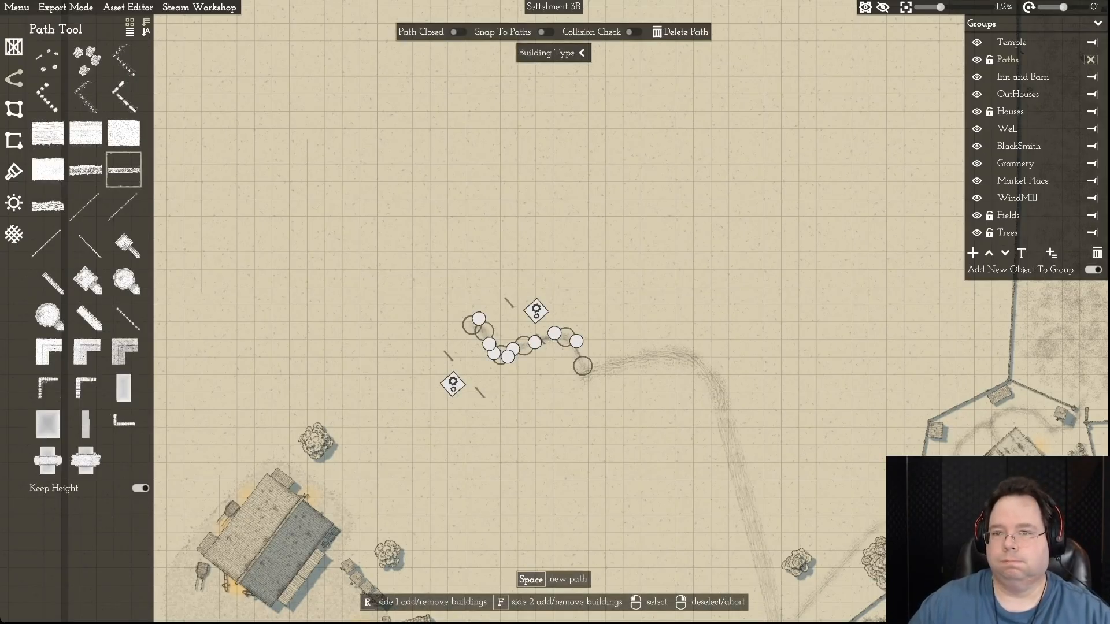
pyautogui.press('Delete')
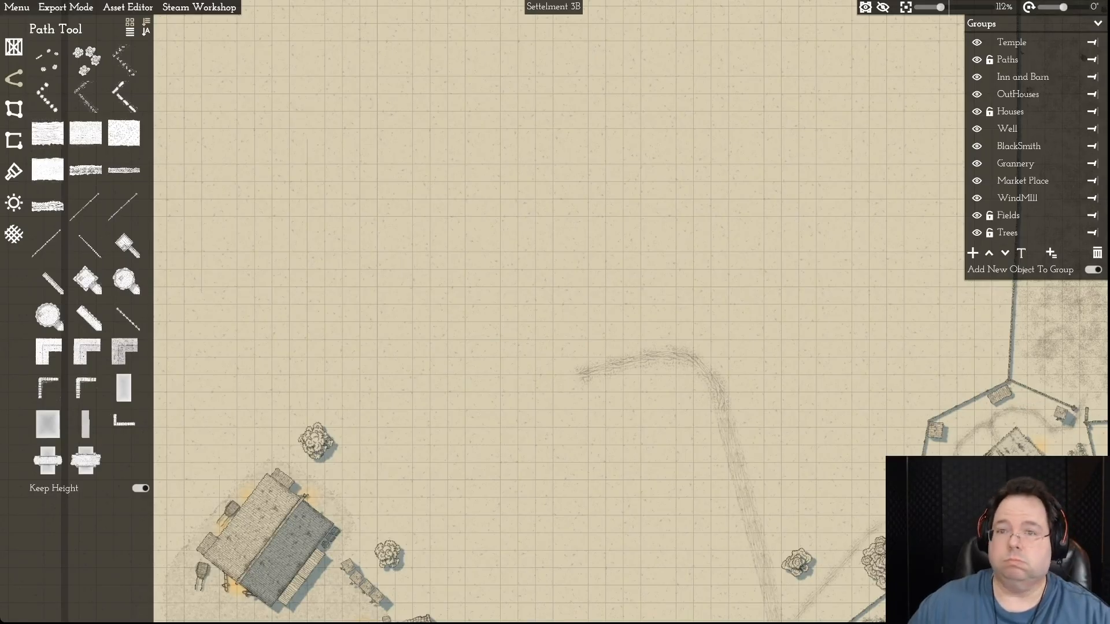
pyautogui.click(601, 369)
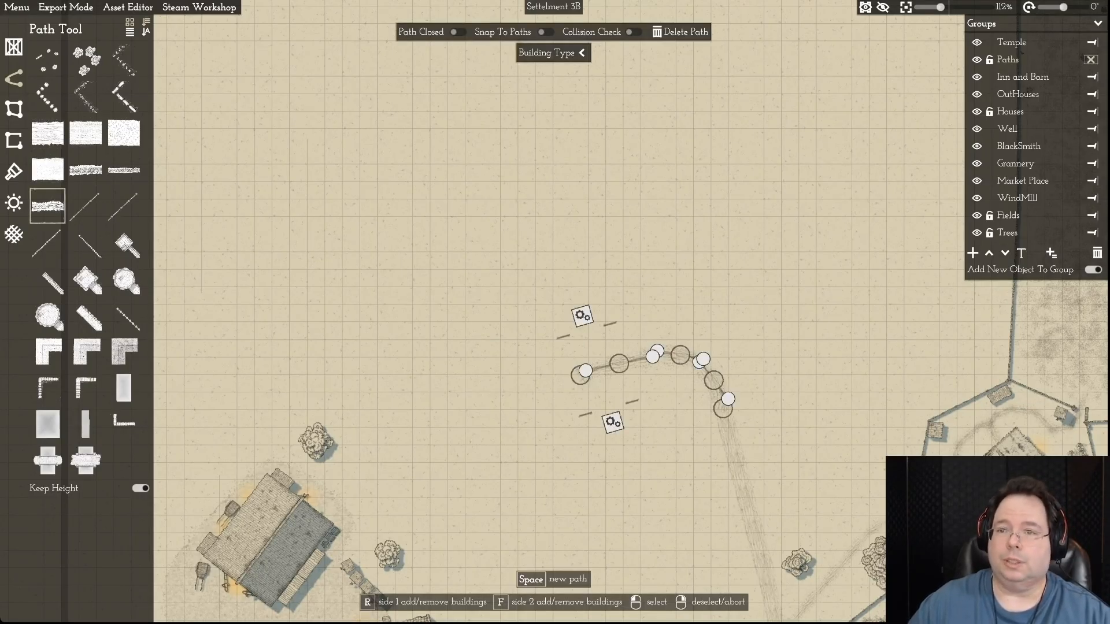
pyautogui.press('Delete')
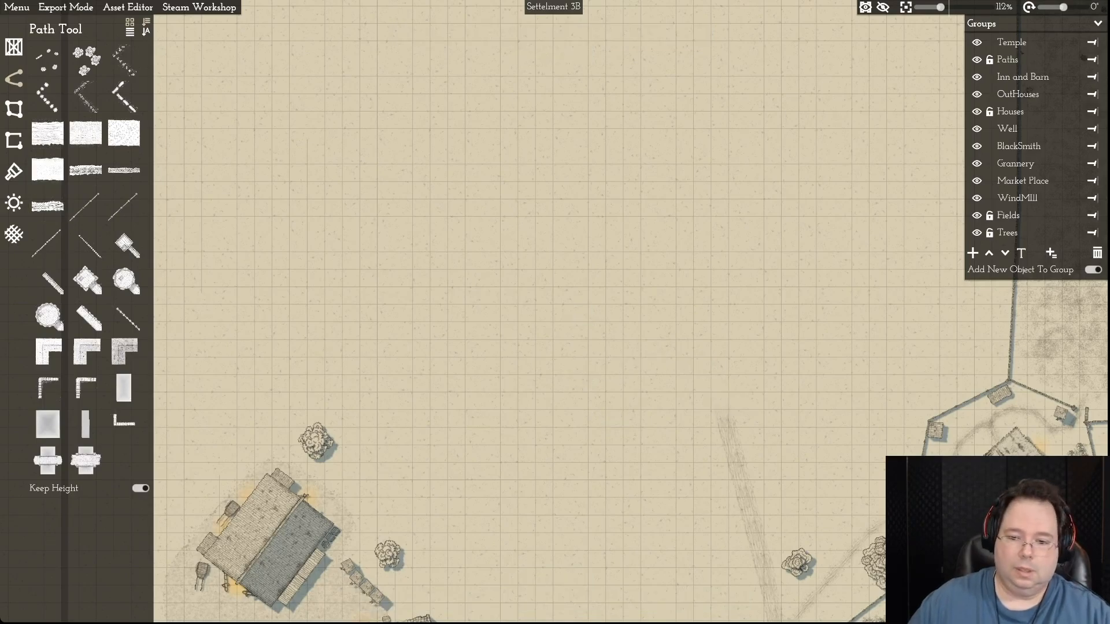
# - Shorten the remaining dirt path west of the fenced farmstead by pulling its northern end point southward
pyautogui.scroll(-5, 751, 170)
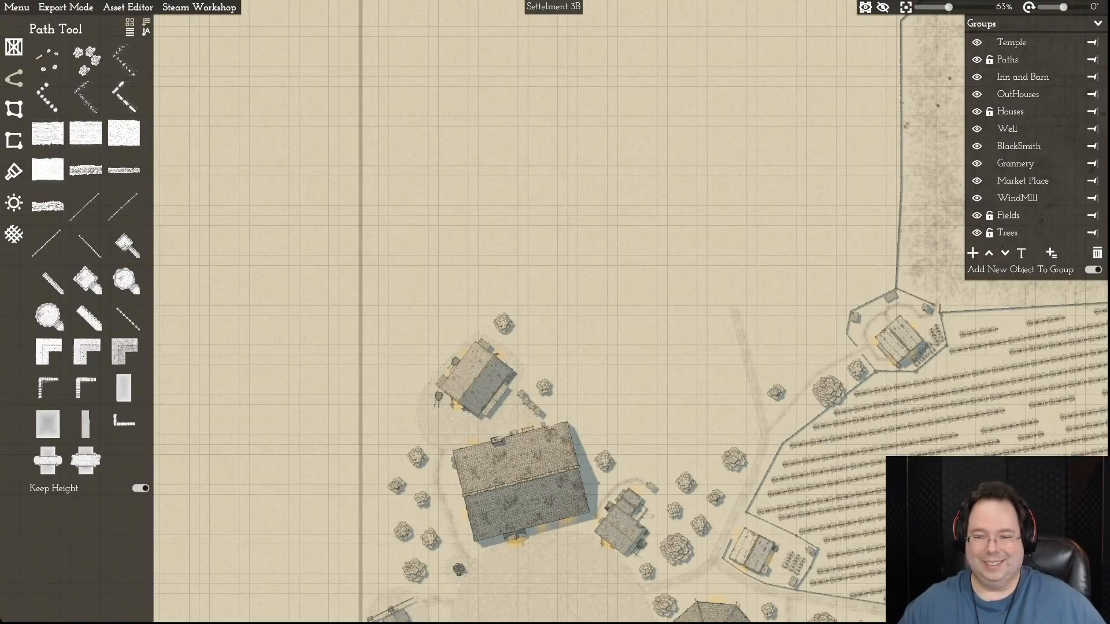
pyautogui.press('d')
pyautogui.press('d')
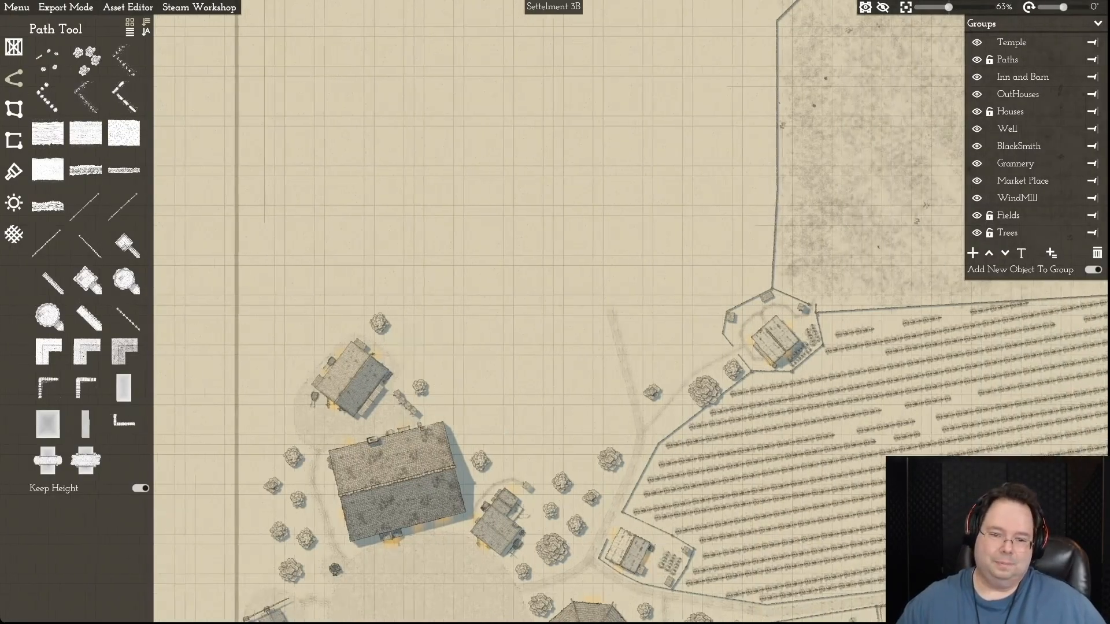
pyautogui.click(617, 368)
pyautogui.moveTo(601, 305); pyautogui.dragTo(615, 358)
pyautogui.scroll(1, 616, 358)
pyautogui.press('d')
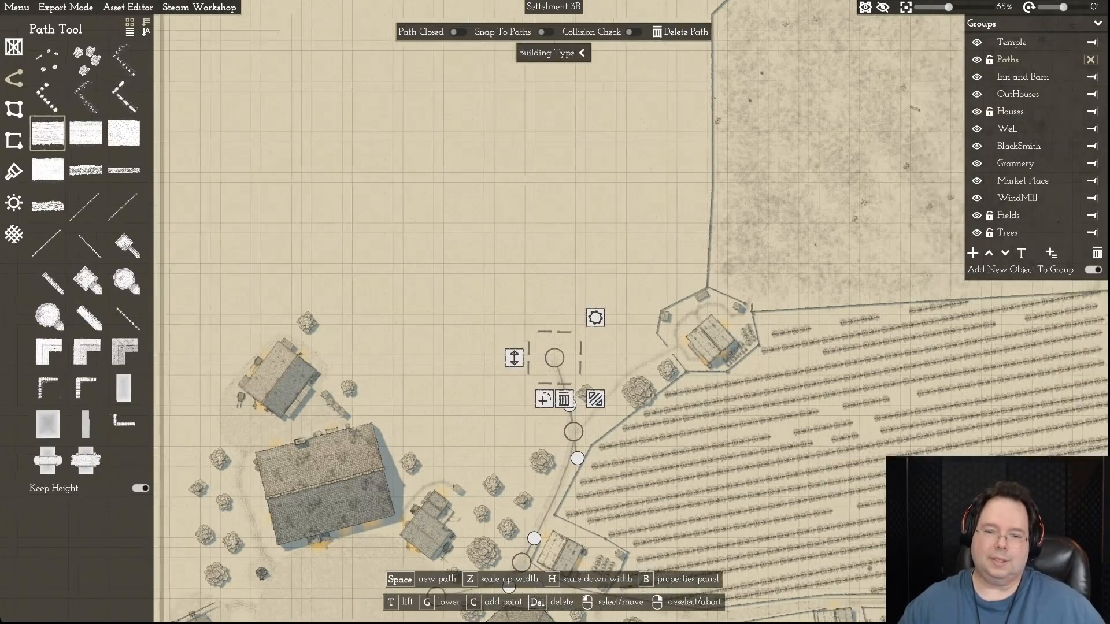
pyautogui.rightClick(615, 358)
# - Add a boundary point on the large northern field's western edge, just north of the fenced farmstead
pyautogui.press('d')
pyautogui.press('w')
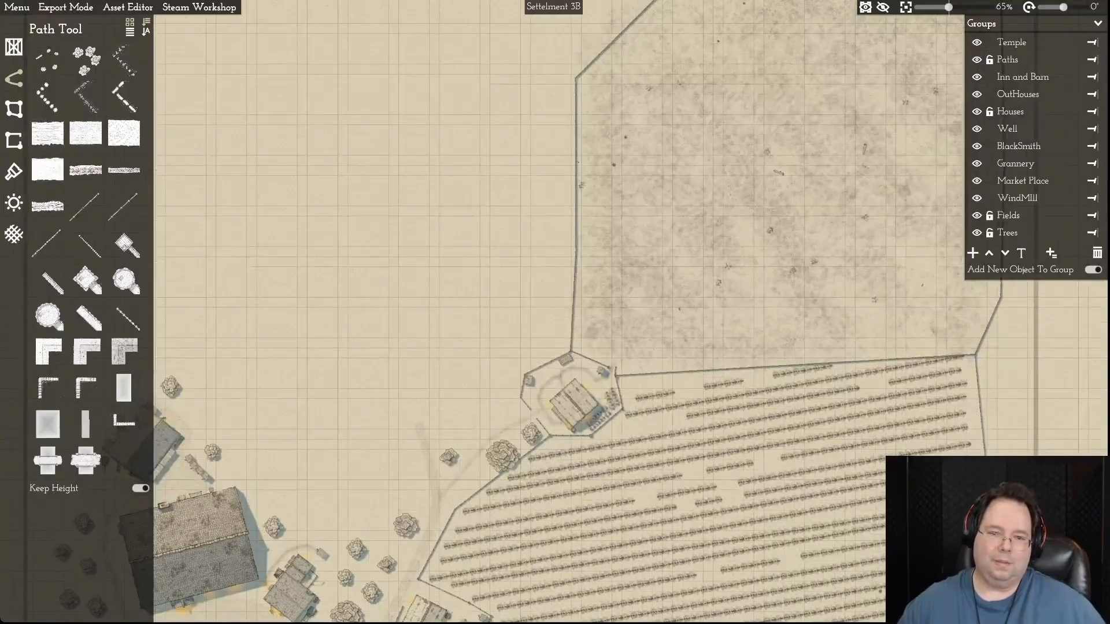
pyautogui.scroll(10, 541, 304)
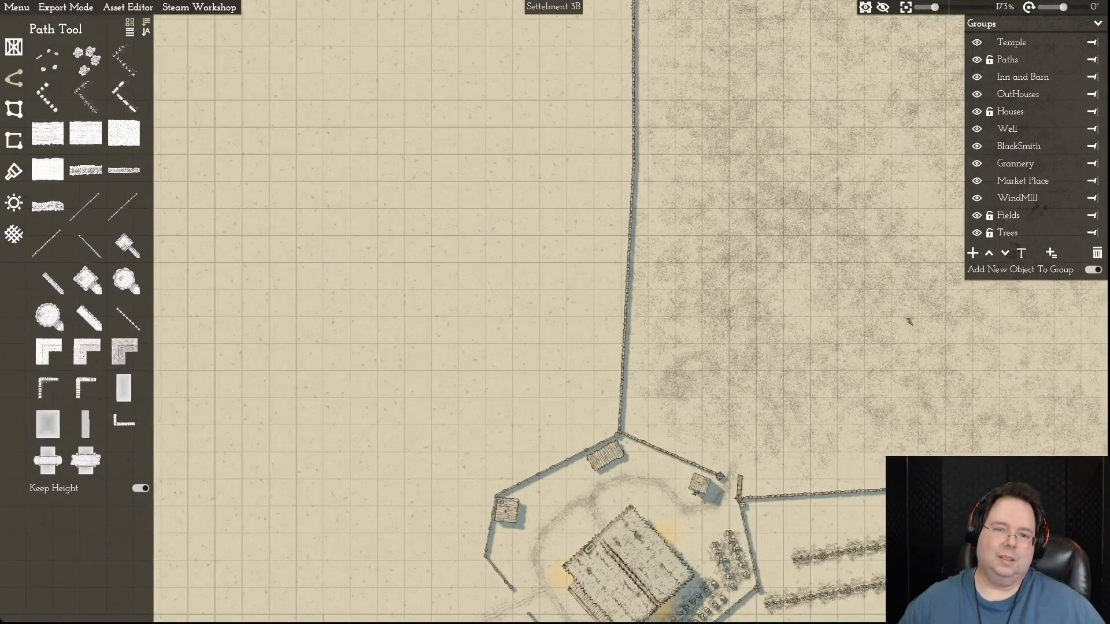
pyautogui.press('s')
pyautogui.press('d')
pyautogui.press('w')
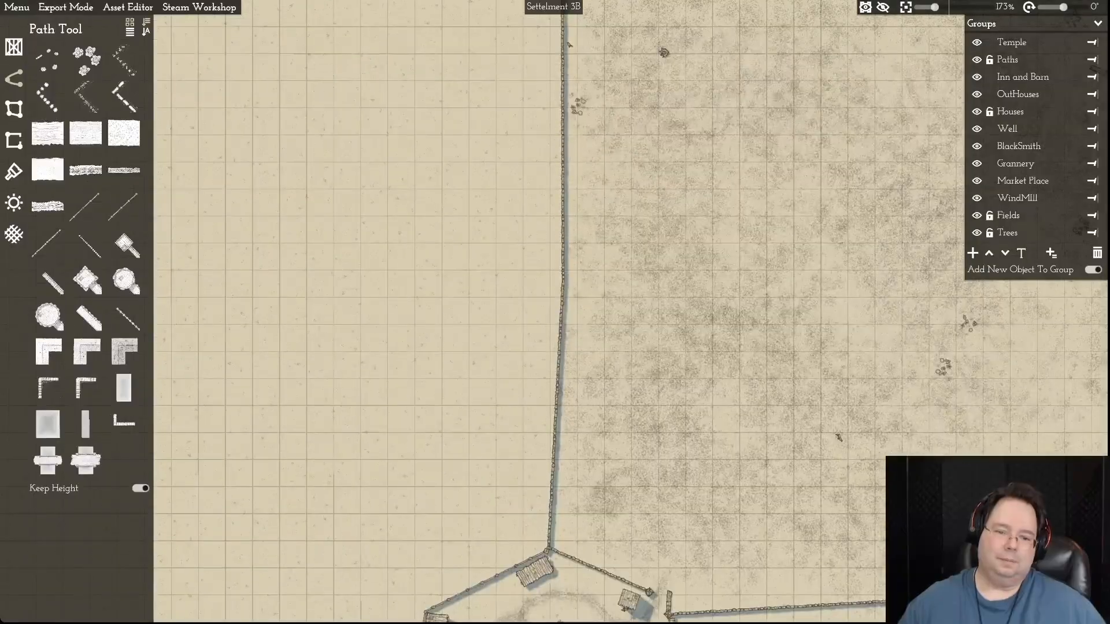
pyautogui.click(556, 408)
pyautogui.press('s')
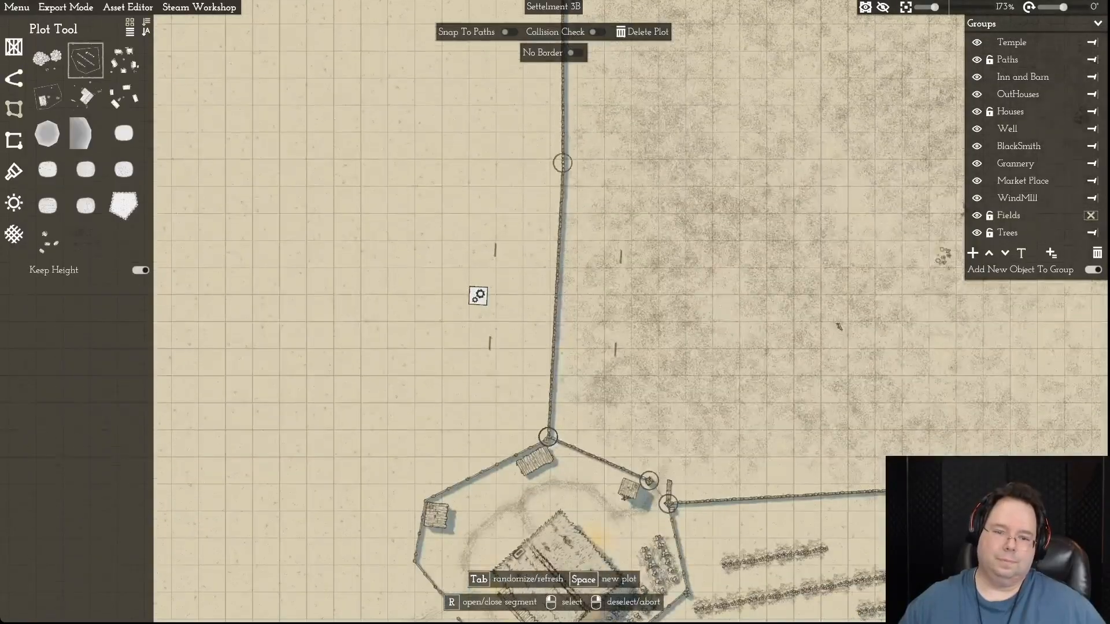
pyautogui.click(563, 163)
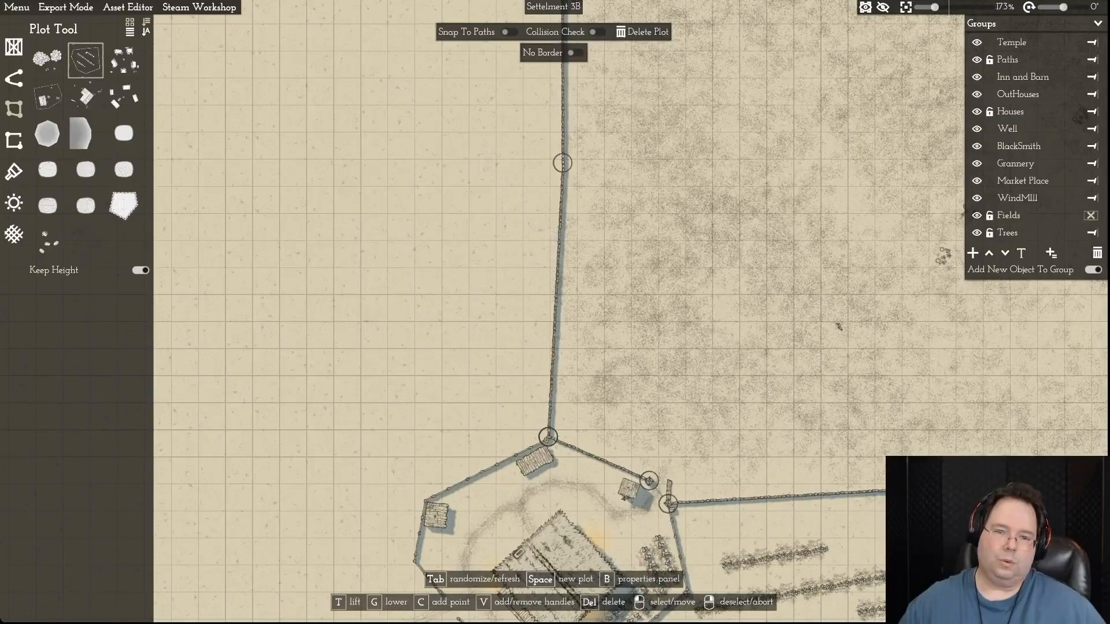
pyautogui.press('c')
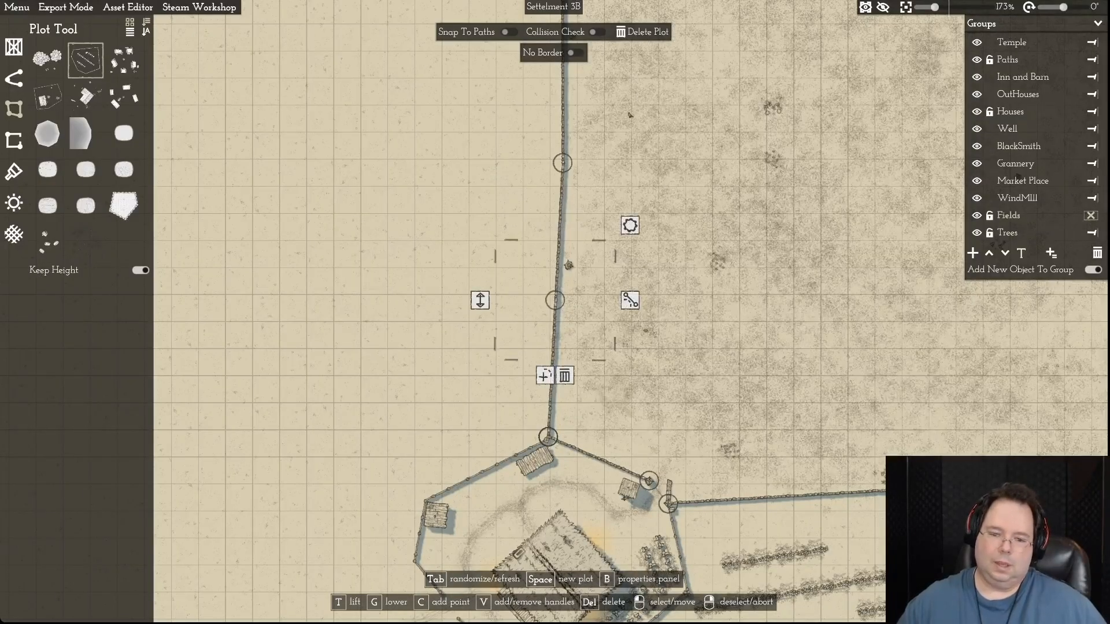
# - Open the northwestern segment of the farmstead's fence, beside the large field's southwestern corner
pyautogui.press('a')
pyautogui.press('s')
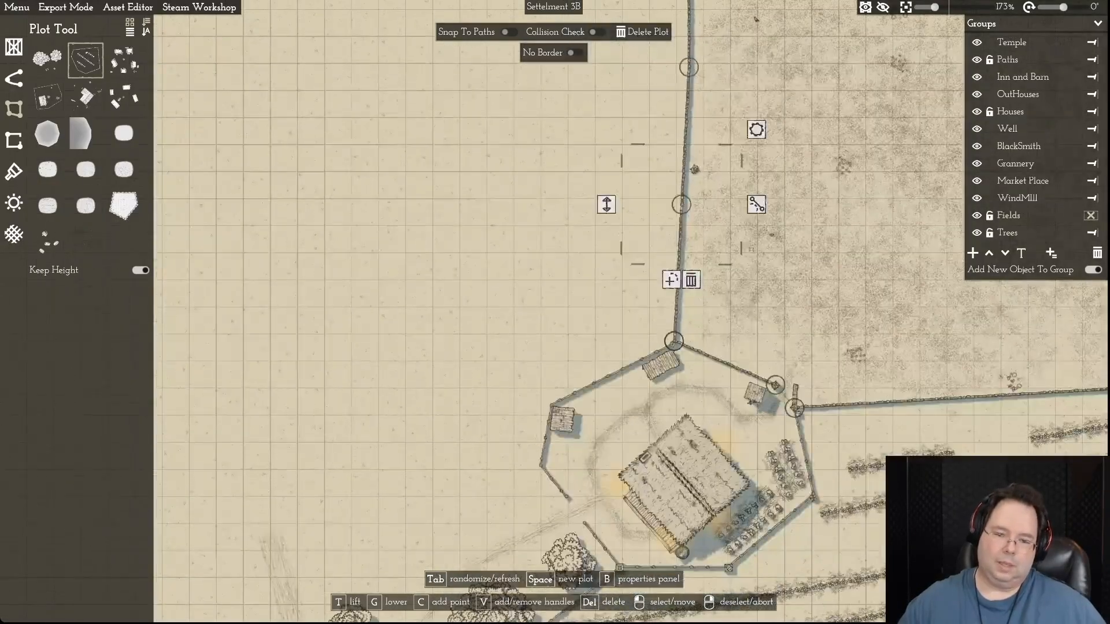
pyautogui.click(611, 374)
pyautogui.press('r')
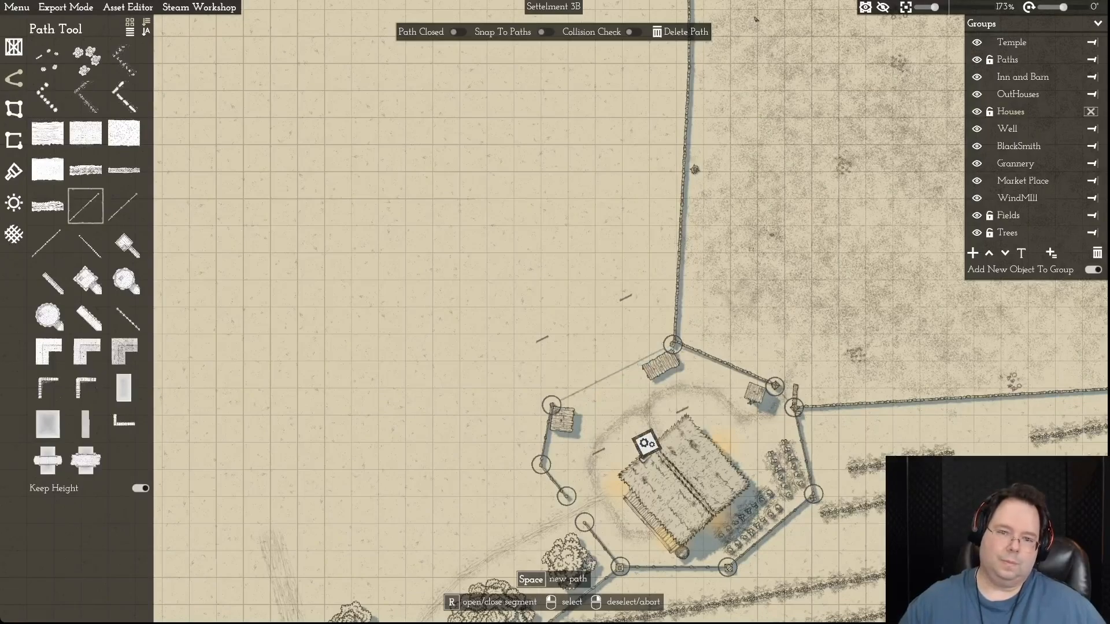
# - Move the field's added point onto the farmstead fence's northwestern corner and shift the next boundary point north of it westward
pyautogui.press('d')
pyautogui.press('w')
# - Extend the large field westward by moving its northwestern corner point and the adjacent northern boundary point outward
pyautogui.press('w')
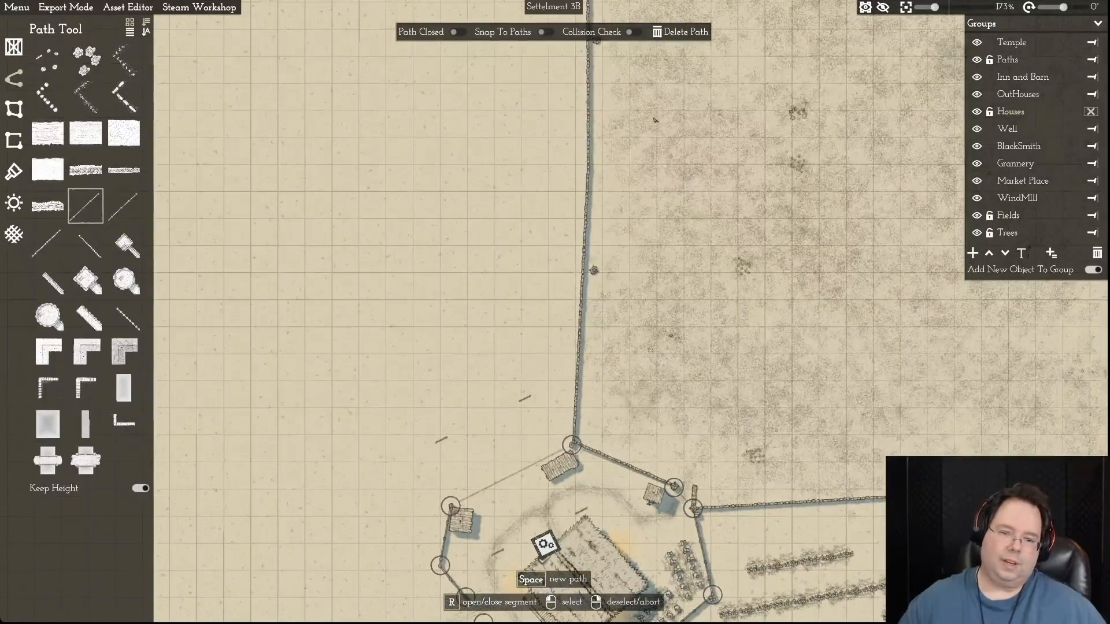
pyautogui.click(584, 237)
pyautogui.moveTo(580, 305); pyautogui.dragTo(451, 505)
pyautogui.moveTo(588, 168); pyautogui.dragTo(391, 198)
pyautogui.press('w')
pyautogui.press('w')
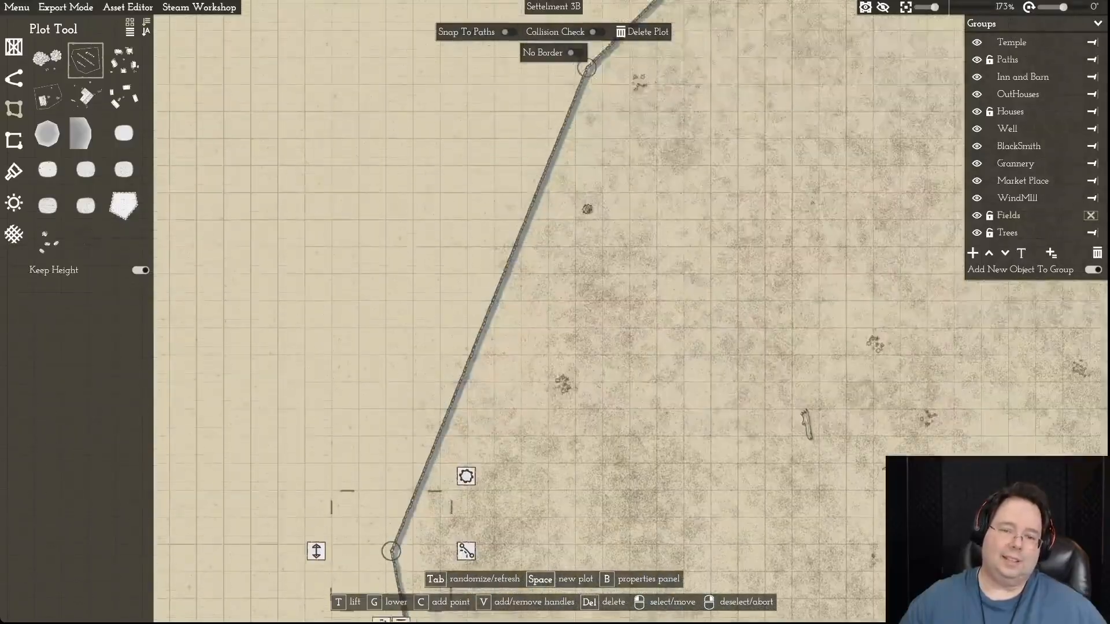
pyautogui.moveTo(551, 238); pyautogui.dragTo(321, 145)
pyautogui.press('s')
pyautogui.scroll(-7, 267, 238)
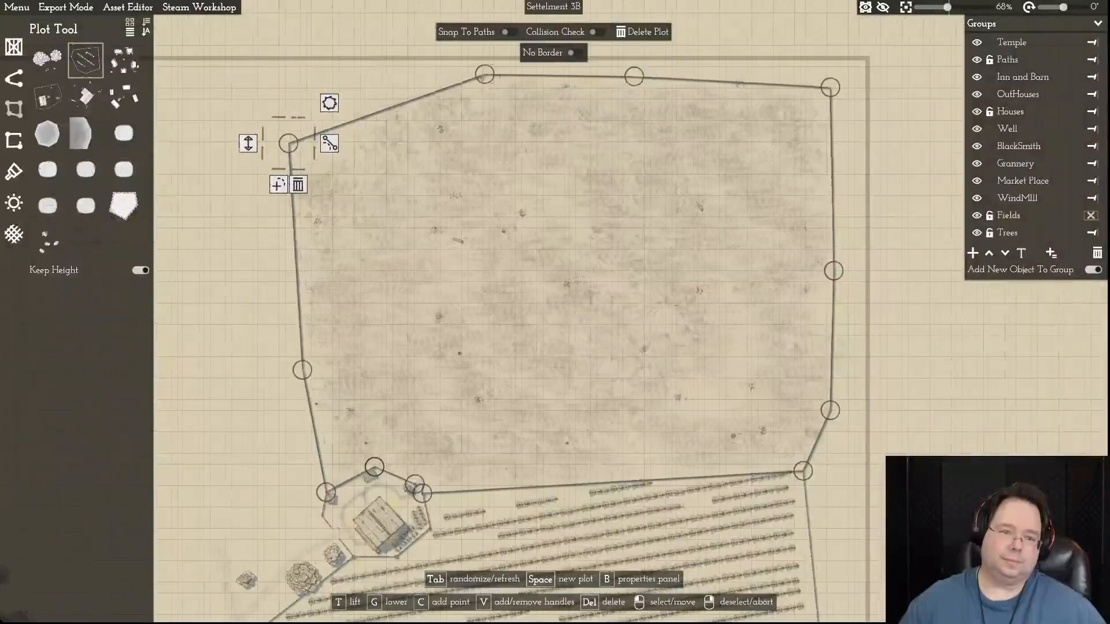
pyautogui.press('a')
pyautogui.press('w')
pyautogui.moveTo(373, 233); pyautogui.dragTo(382, 199)
pyautogui.moveTo(569, 164); pyautogui.dragTo(426, 160)
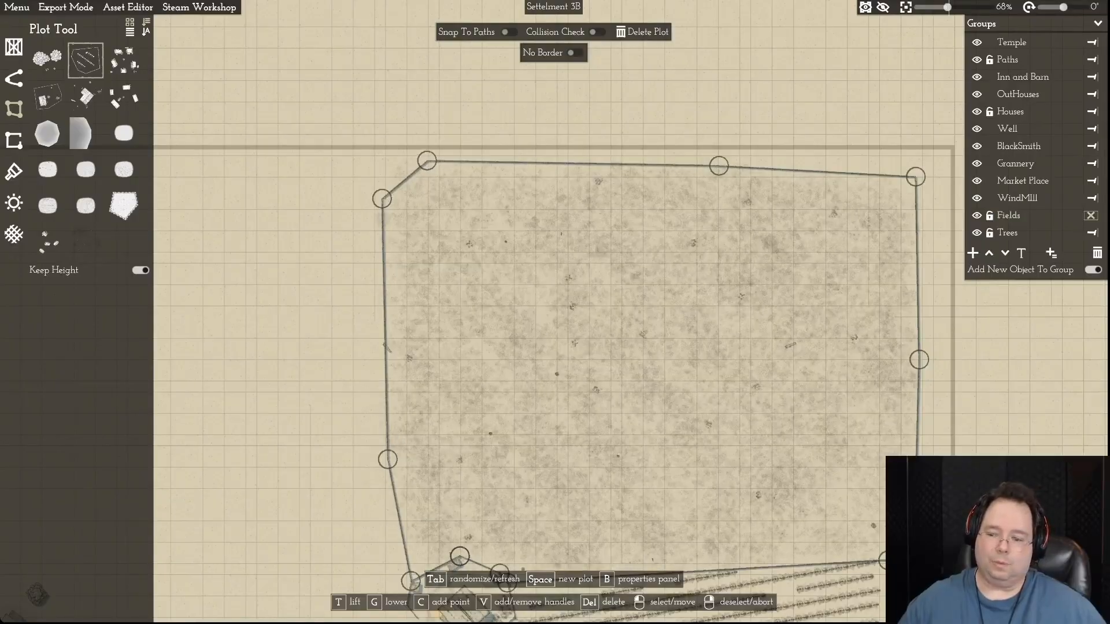
# - Examine the enlarged field and the empty area between it and the houses to the southwest
pyautogui.scroll(-1, 427, 160)
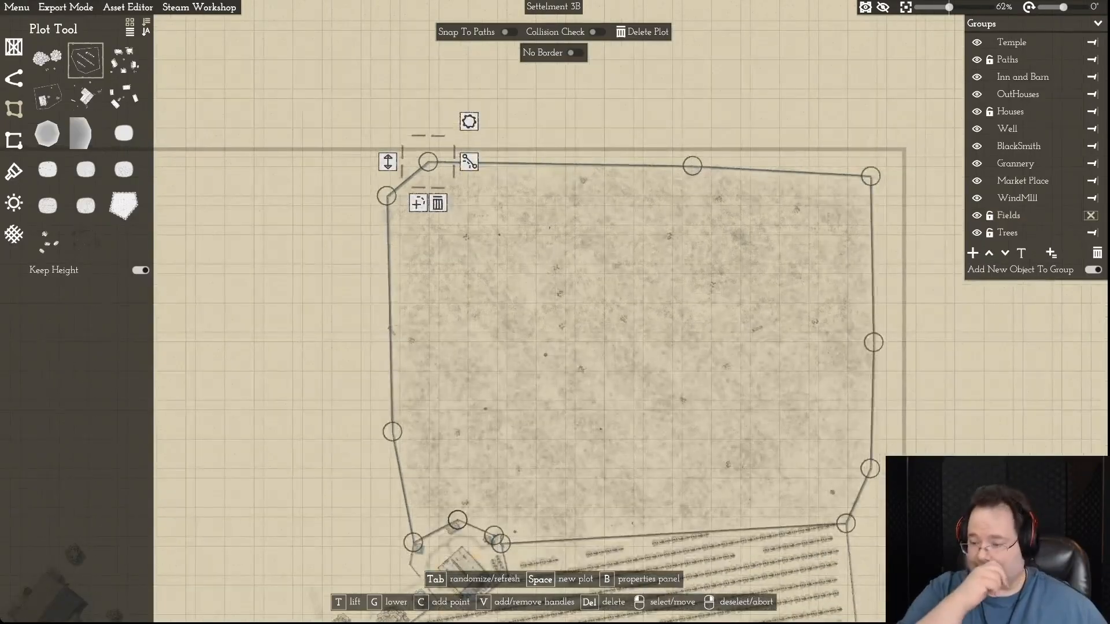
pyautogui.press('a')
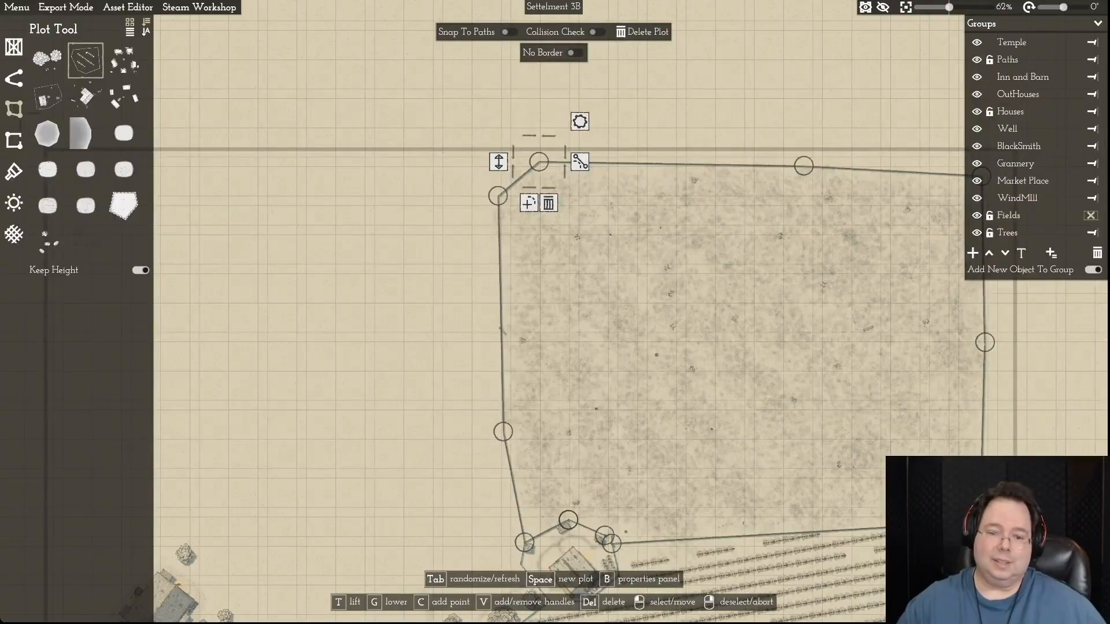
pyautogui.press('a')
pyautogui.press('s')
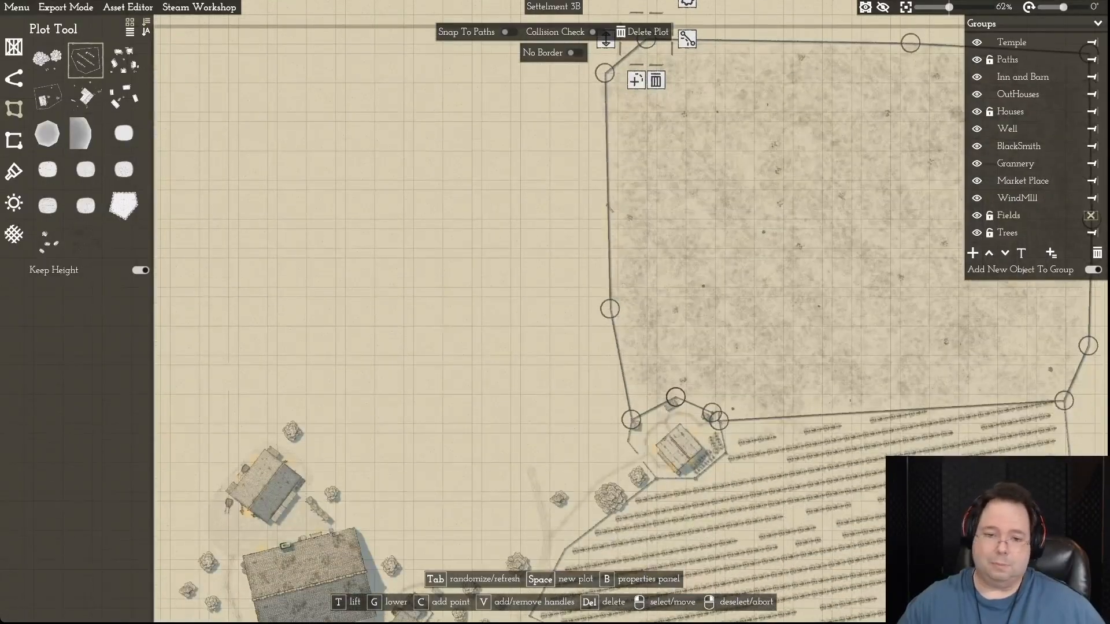
pyautogui.press('d')
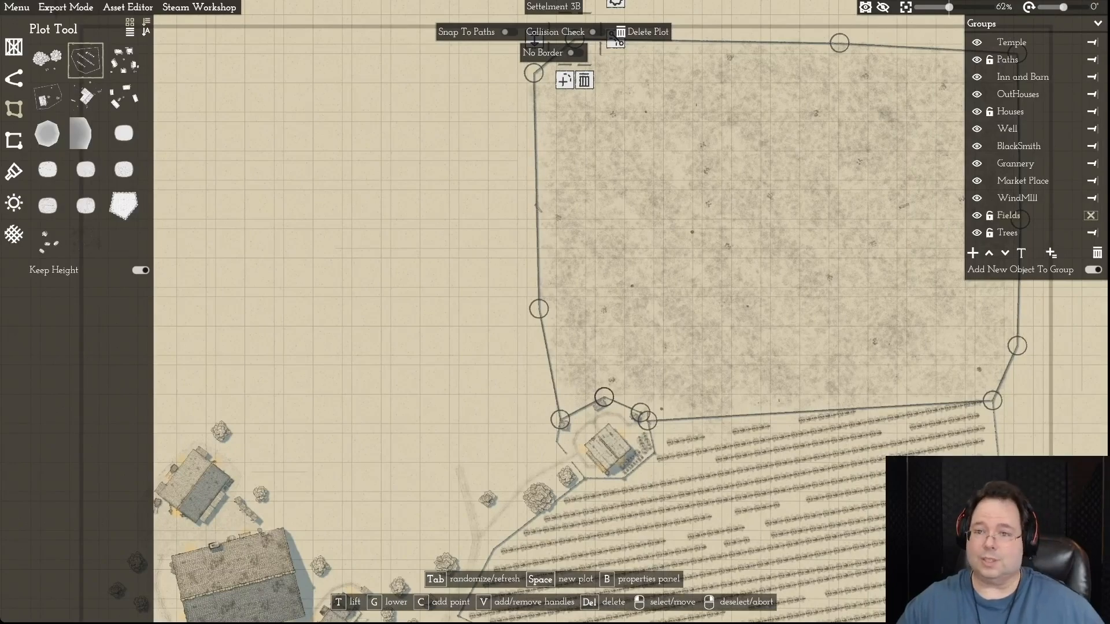
pyautogui.press('d')
pyautogui.press('w')
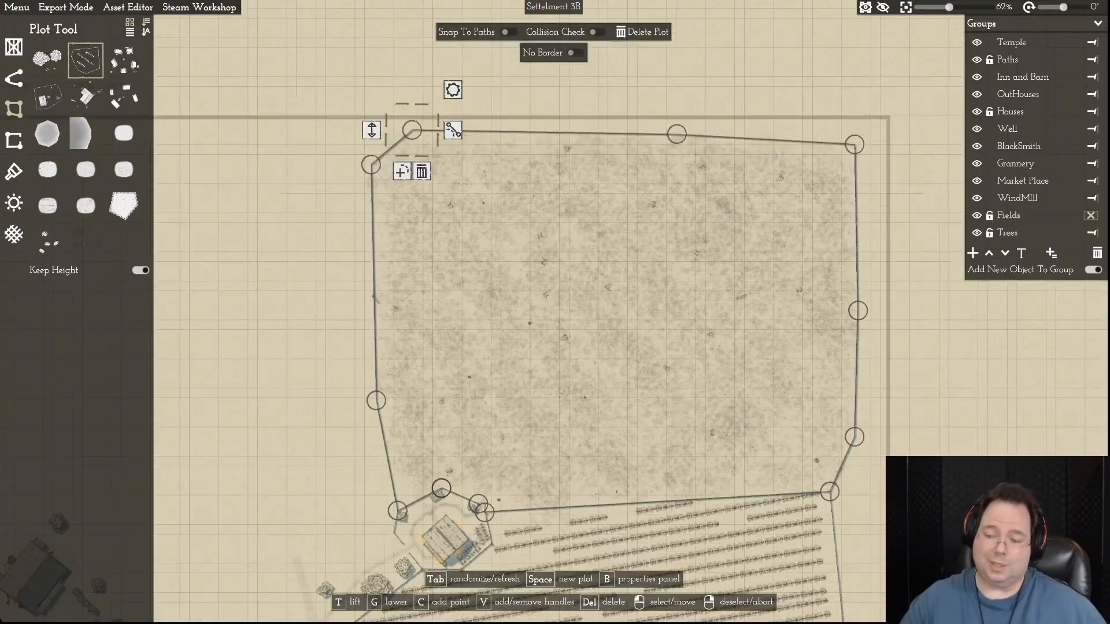
pyautogui.press('a')
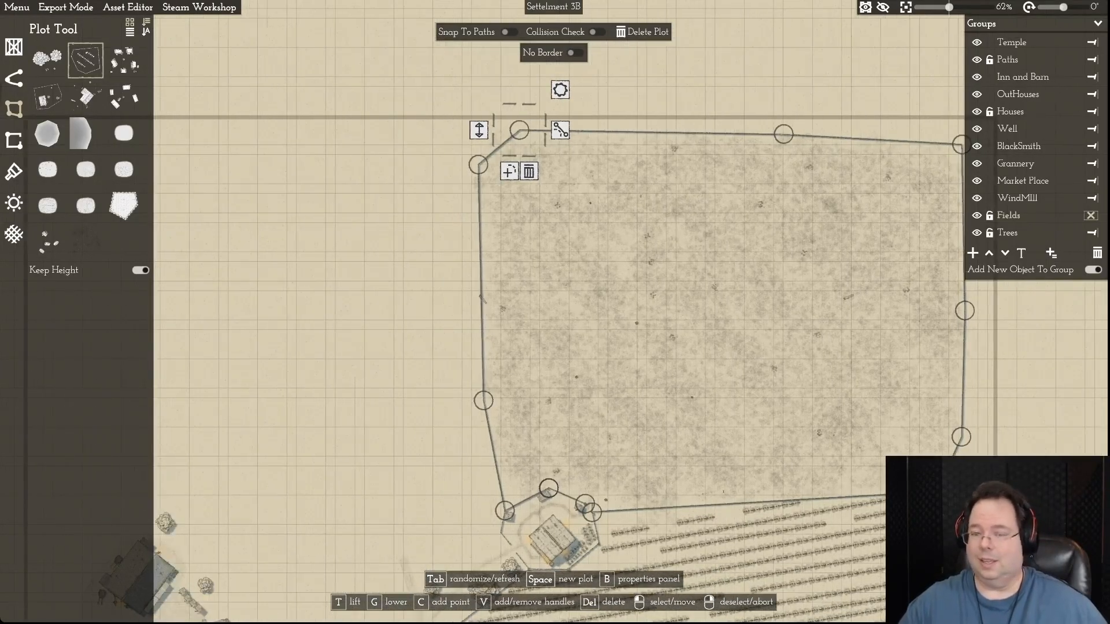
pyautogui.press('a')
pyautogui.press('a')
pyautogui.press('s')
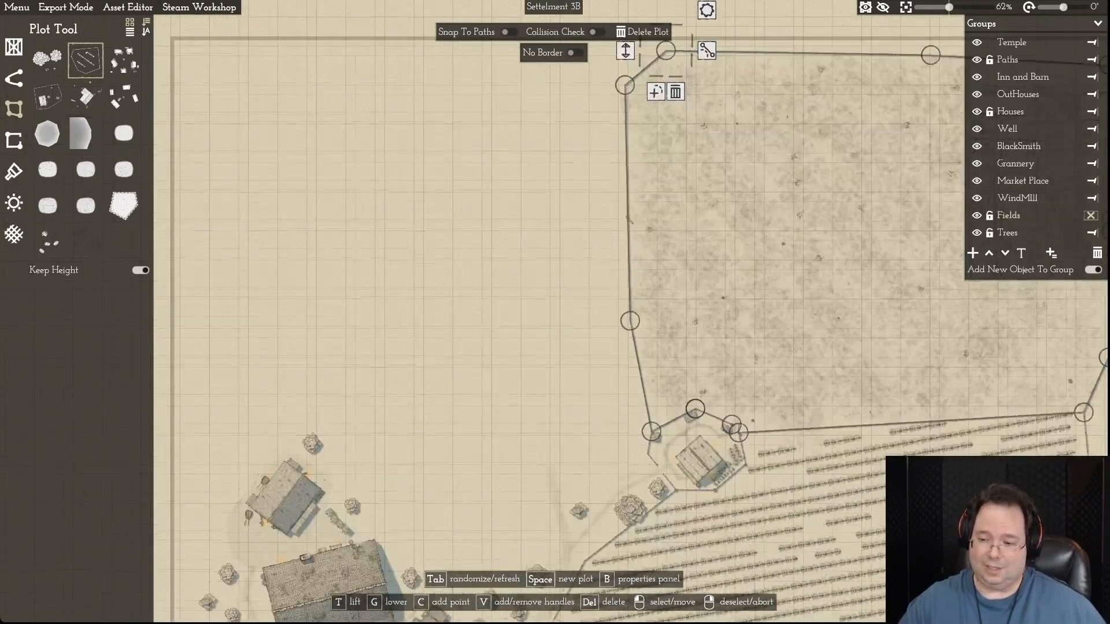
pyautogui.press('d')
pyautogui.press('d')
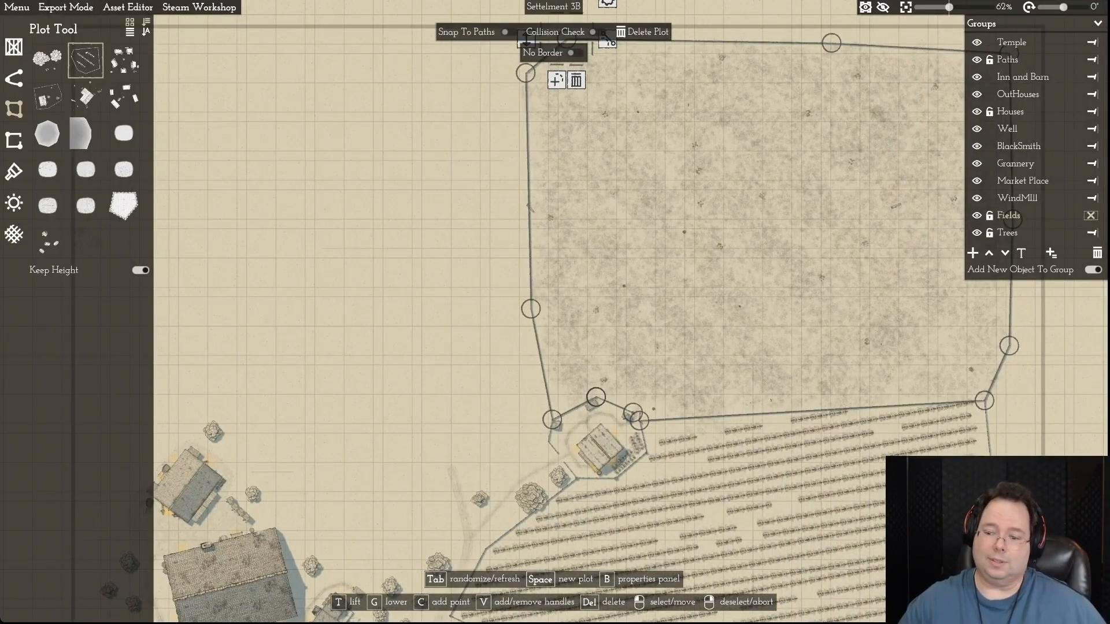
pyautogui.press('d')
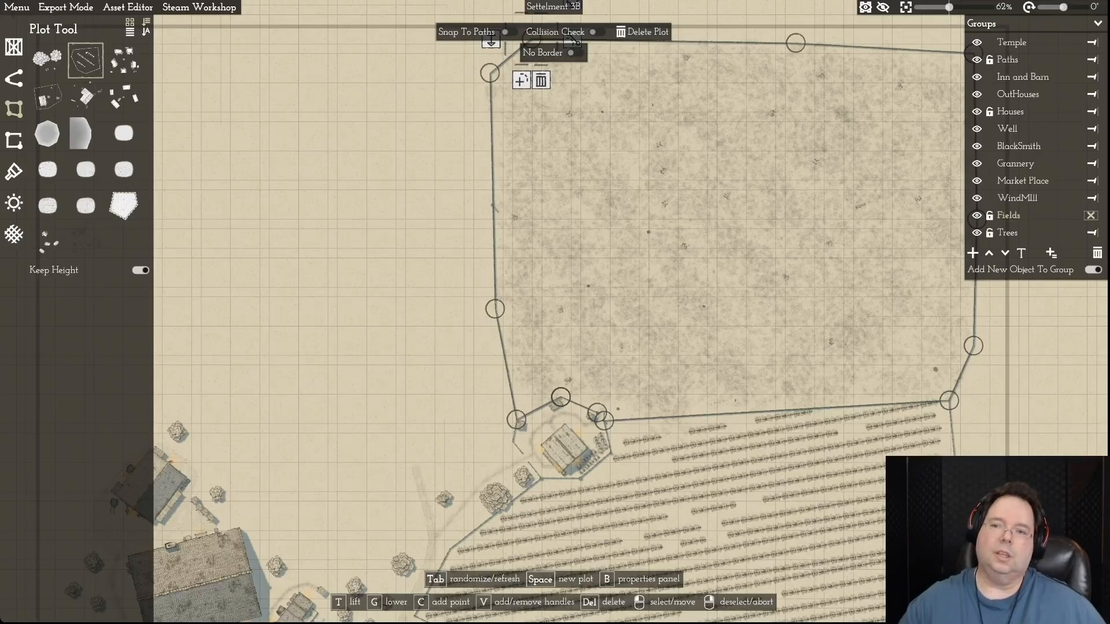
pyautogui.press('a')
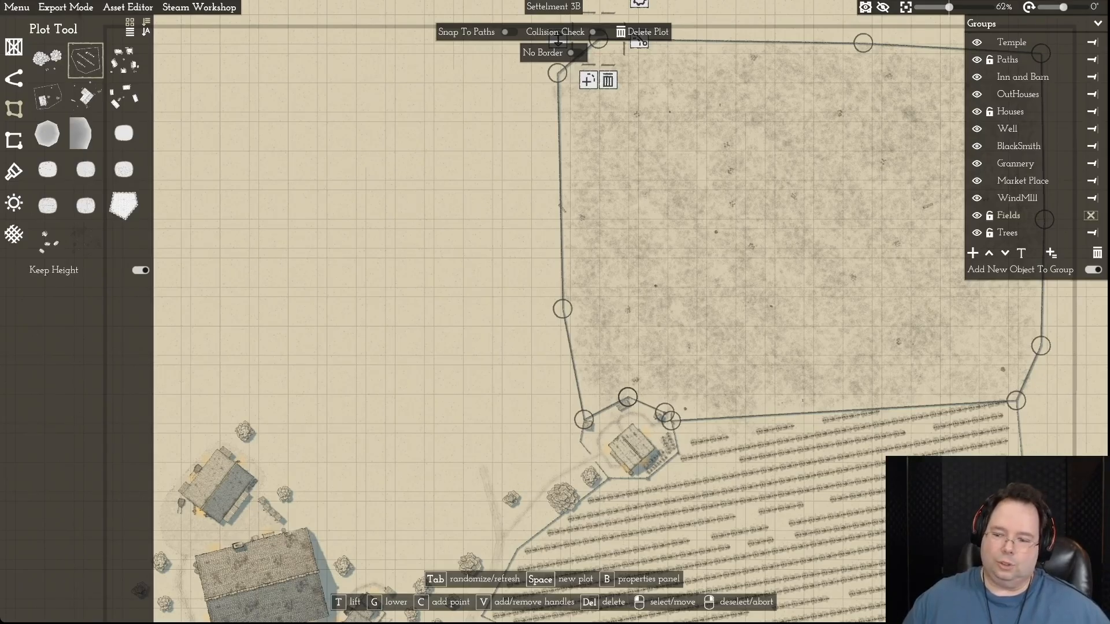
pyautogui.press('d')
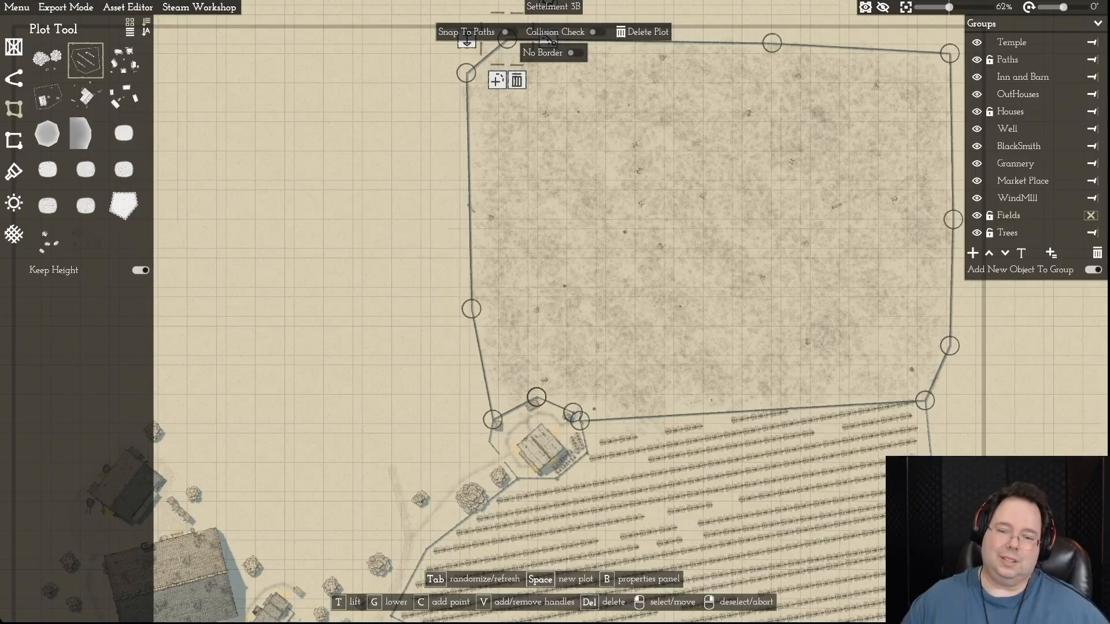
pyautogui.press('a')
pyautogui.scroll(-3, 520, 335)
# - Open the farmstead fence's short western segment directly south of the corner shared with the large field
pyautogui.scroll(8, 520, 335)
pyautogui.press('s')
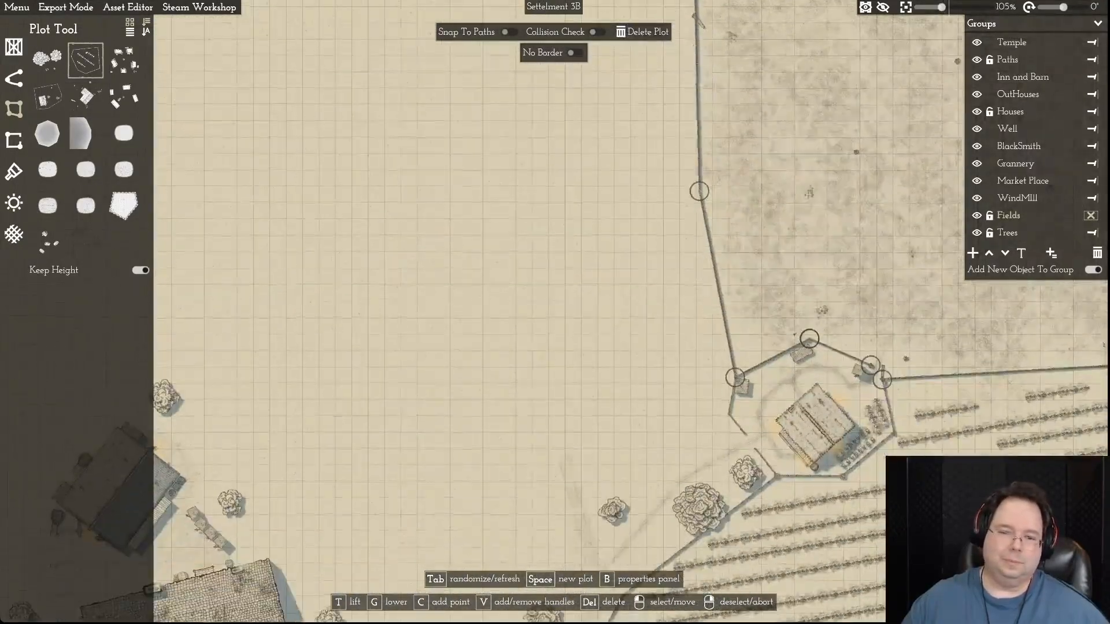
pyautogui.press('d')
pyautogui.scroll(10, 650, 271)
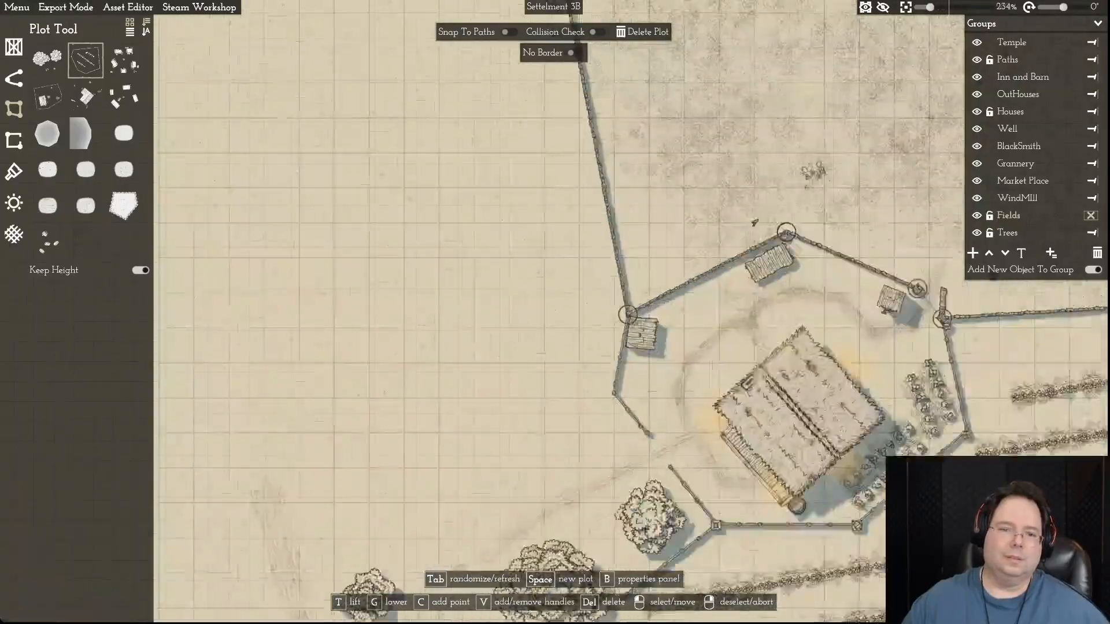
pyautogui.scroll(-6, 674, 292)
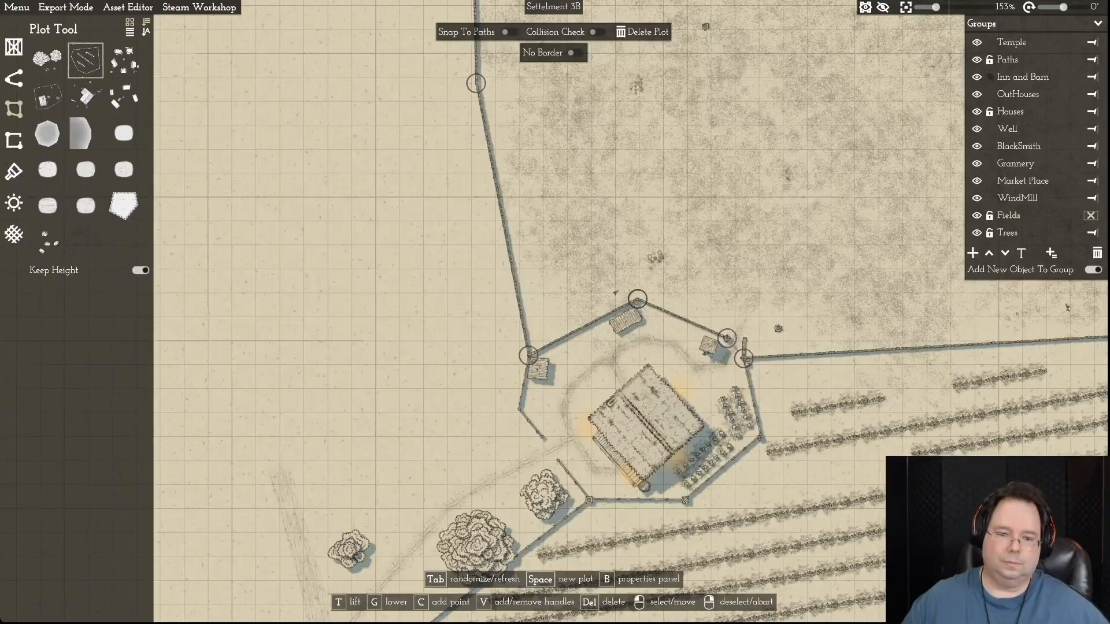
pyautogui.click(524, 382)
pyautogui.press('r')
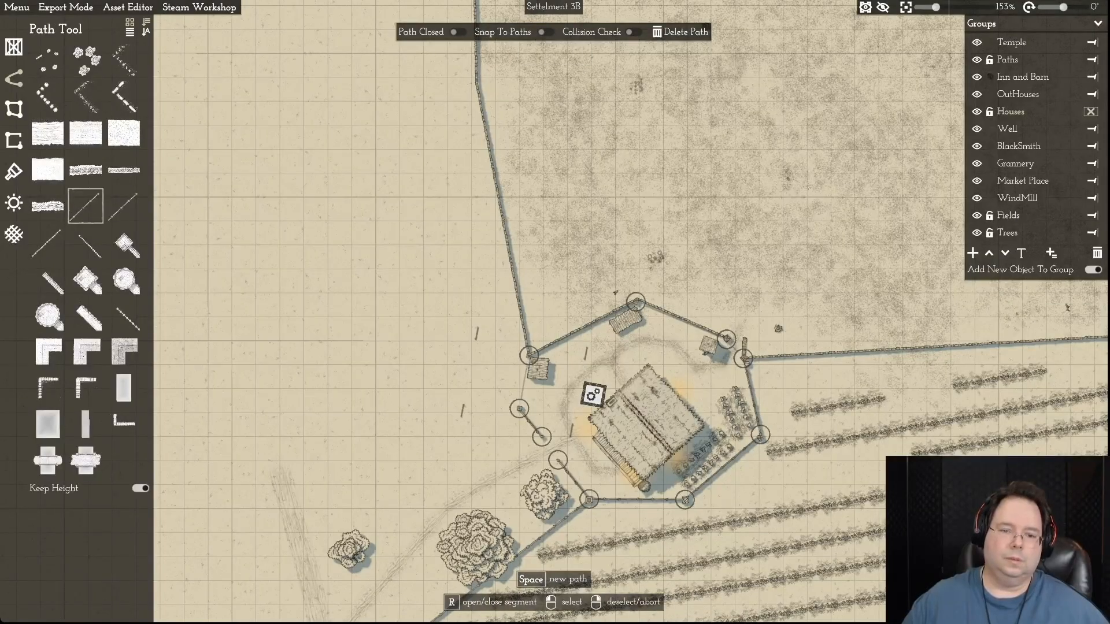
# - Add a point to the large field's western edge and move it onto the farmstead fence's western corner, beside the opened segment
pyautogui.click(578, 325)
pyautogui.press('w')
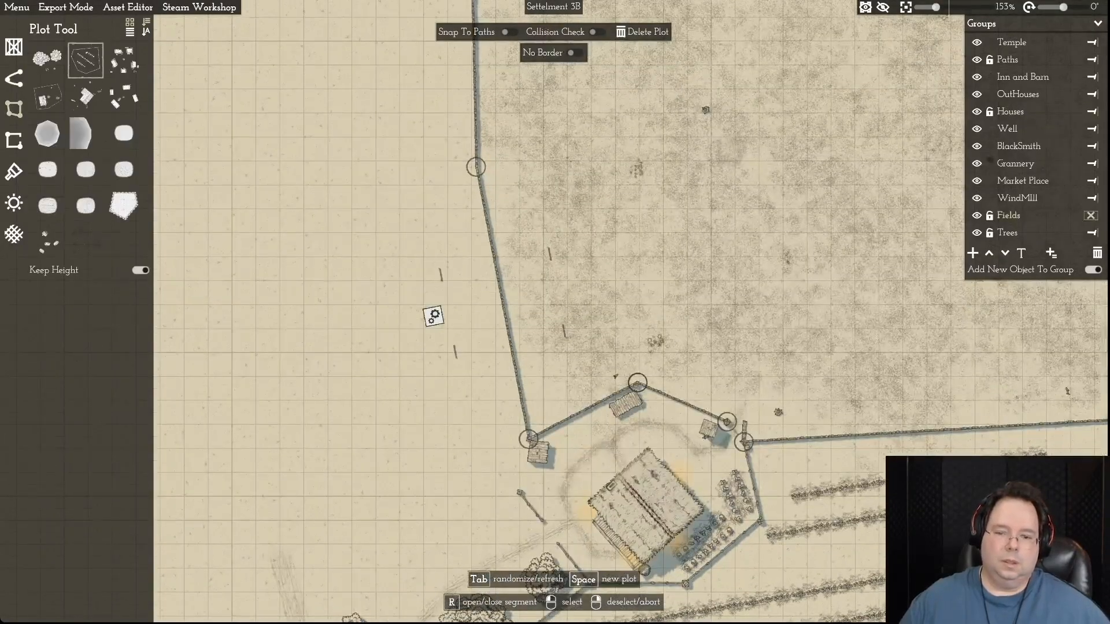
pyautogui.press('s')
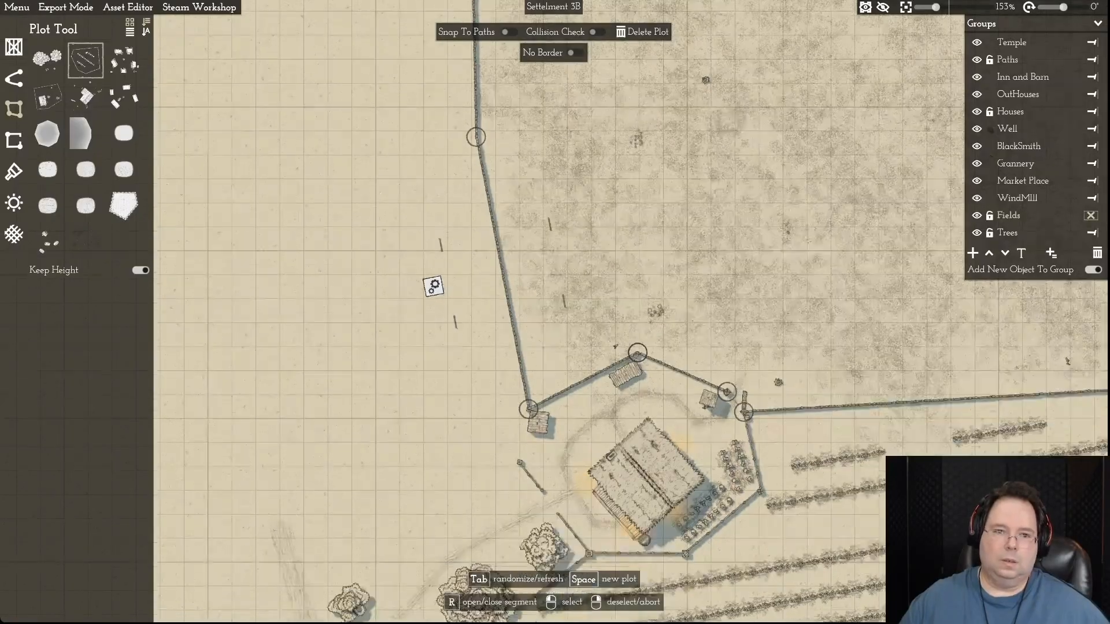
pyautogui.press('w')
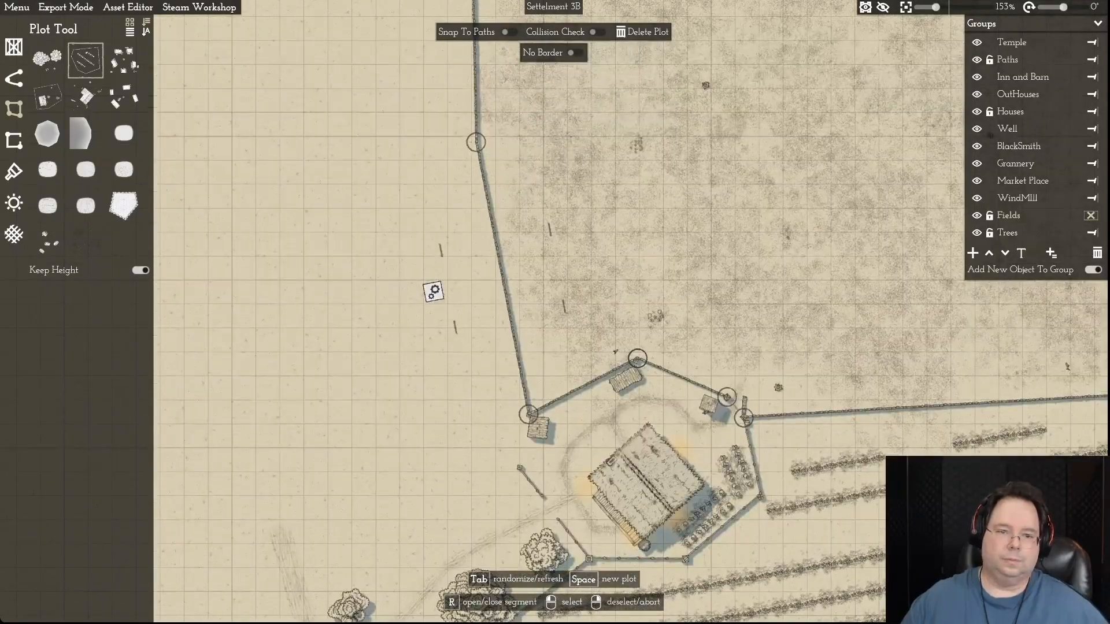
pyautogui.click(476, 142)
pyautogui.click(466, 210)
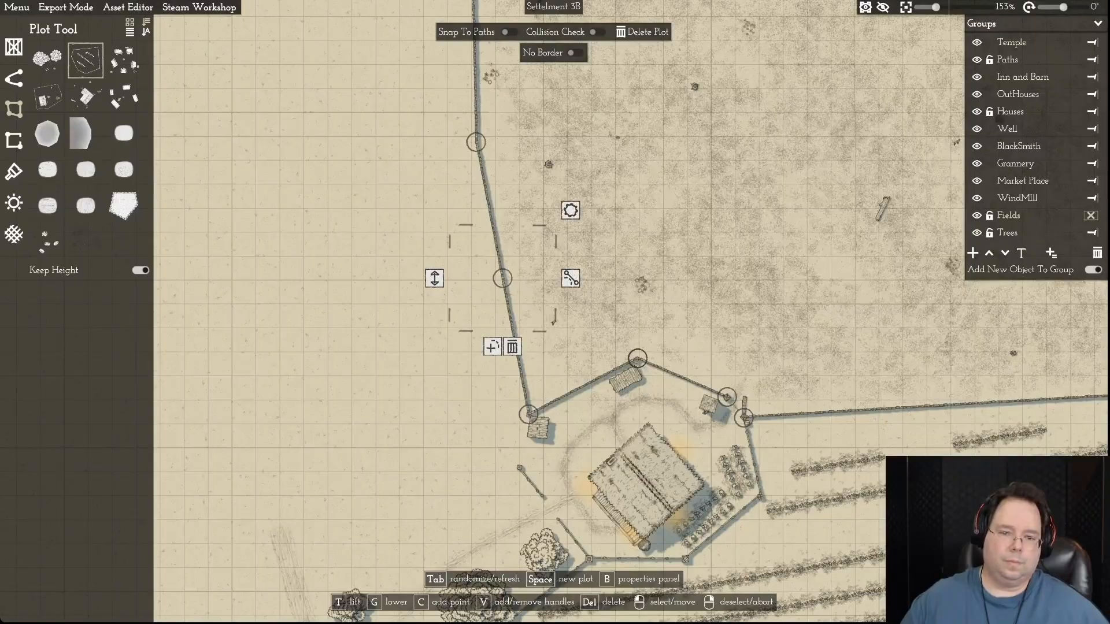
pyautogui.press('s')
pyautogui.moveTo(503, 214); pyautogui.dragTo(520, 403)
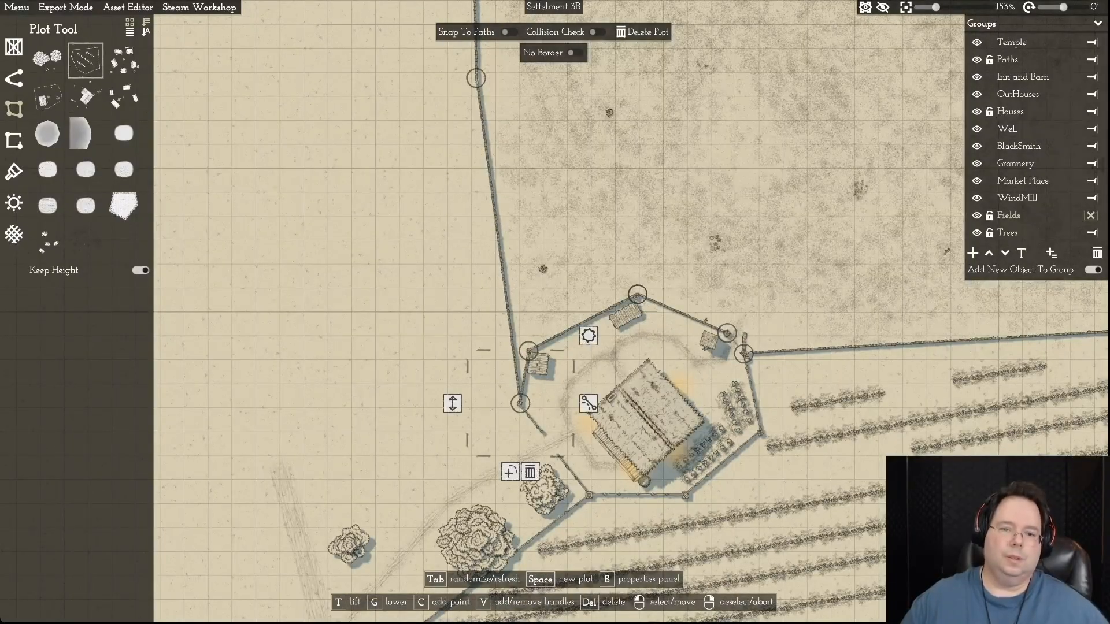
# - Widen the large field by moving the boundary point northwest of the farmstead and the field's northwestern corner point outward to the west
pyautogui.press('w')
pyautogui.moveTo(476, 141); pyautogui.dragTo(274, 218)
pyautogui.scroll(-10, 275, 218)
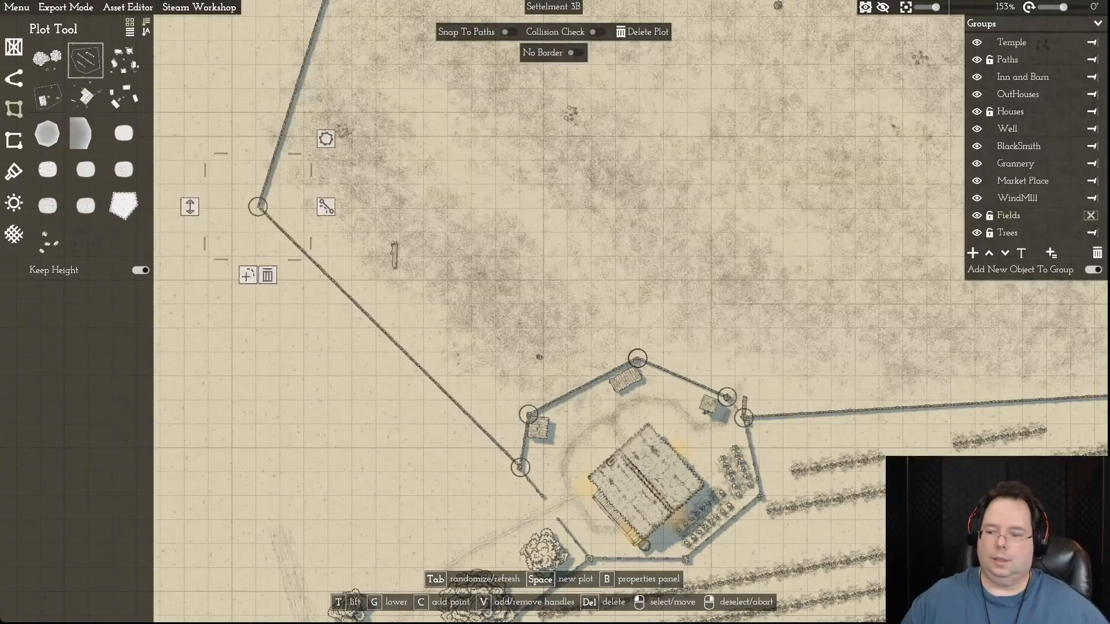
pyautogui.press('w')
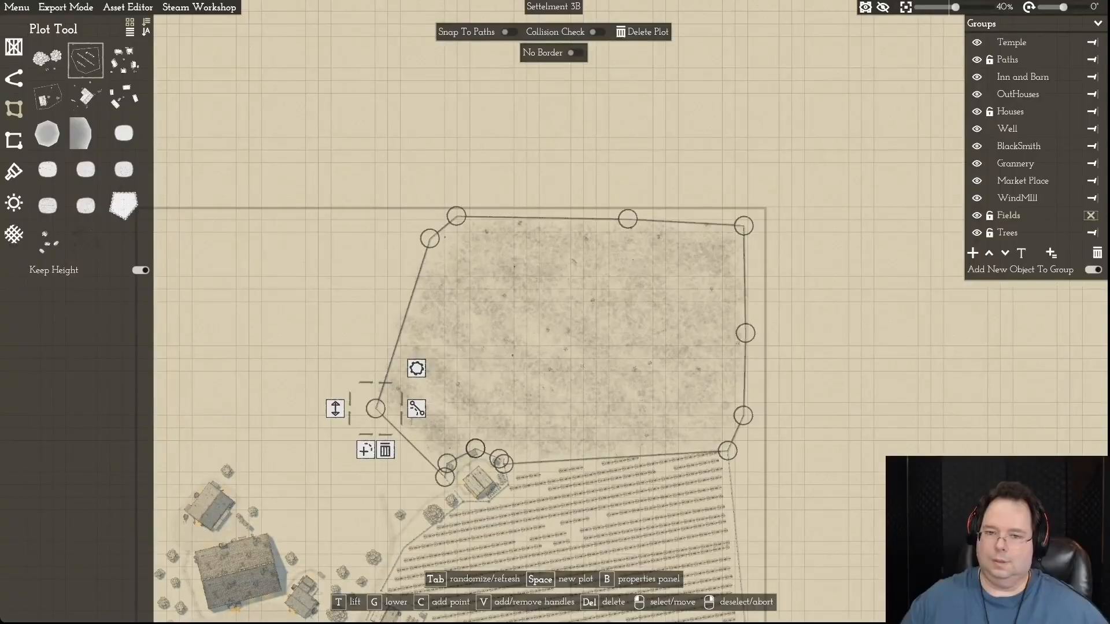
pyautogui.moveTo(429, 238); pyautogui.dragTo(334, 266)
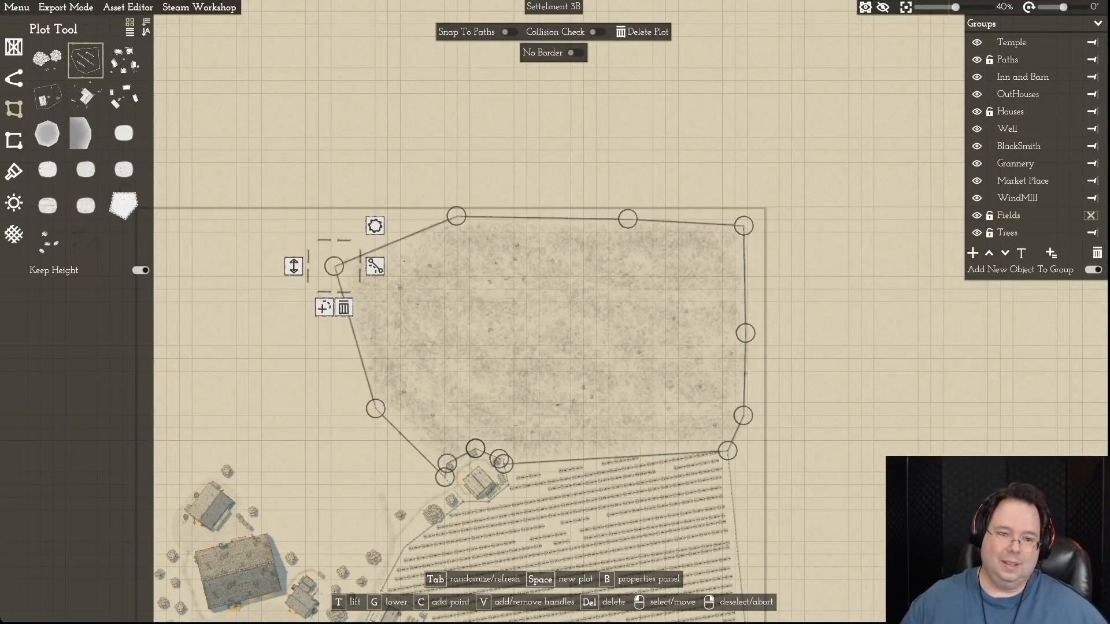
# - Shift the field's two northern boundary points southwest and pull its northeastern corner inward, away from the map border
pyautogui.moveTo(456, 216); pyautogui.dragTo(429, 238)
pyautogui.moveTo(628, 219); pyautogui.dragTo(560, 258)
pyautogui.scroll(1, 559, 258)
pyautogui.moveTo(747, 225); pyautogui.dragTo(698, 272)
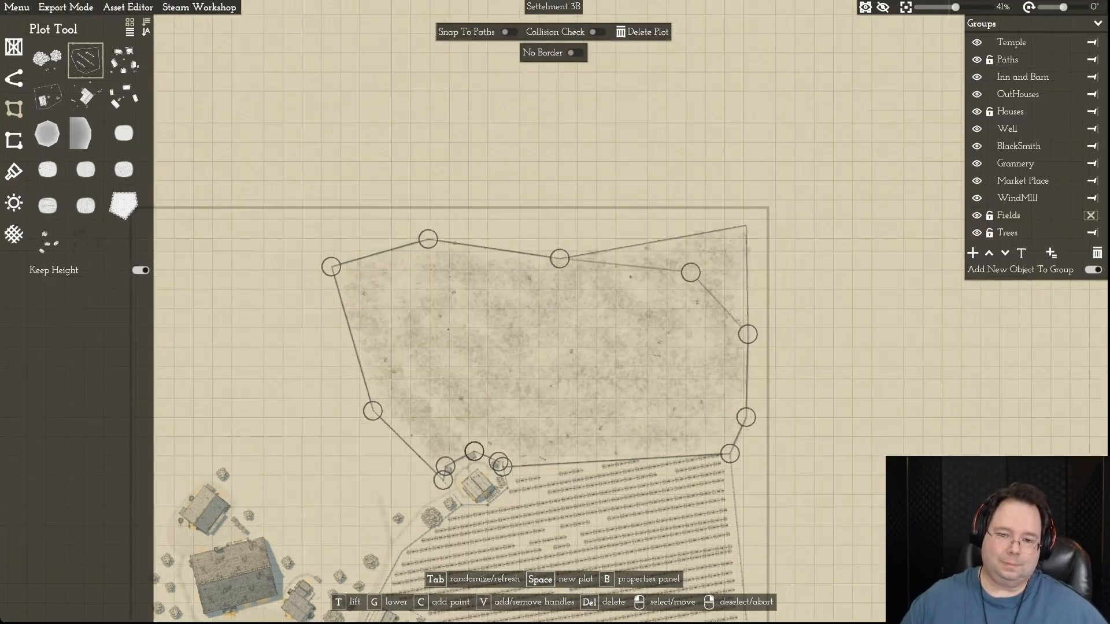
# - Straighten the field's northern edge by lowering its middle and western points, and move the northwestern corner point further south
pyautogui.moveTo(558, 258); pyautogui.dragTo(550, 270)
pyautogui.moveTo(422, 238); pyautogui.dragTo(397, 268)
pyautogui.moveTo(324, 267); pyautogui.dragTo(317, 313)
pyautogui.scroll(1, 318, 312)
pyautogui.press('a')
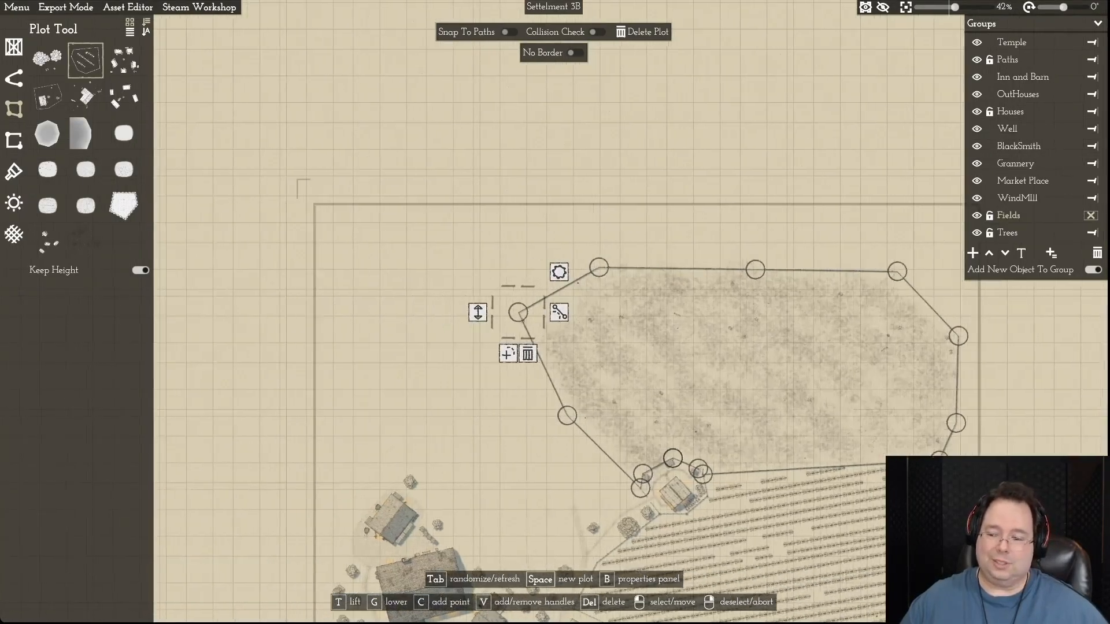
pyautogui.scroll(-4, 699, 309)
pyautogui.scroll(4, 696, 460)
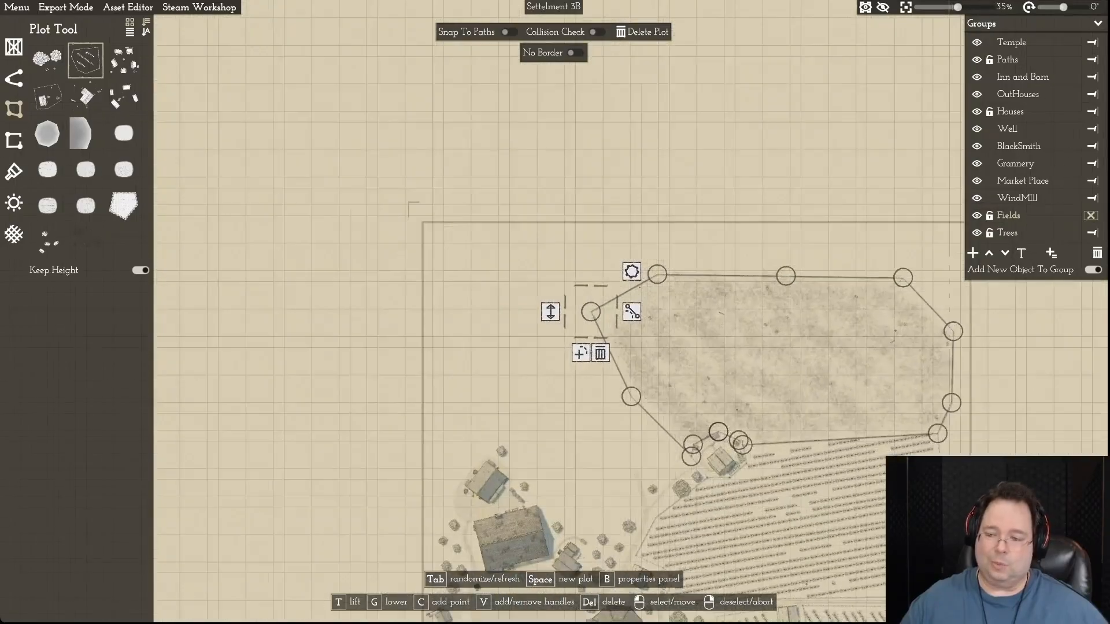
pyautogui.press('s')
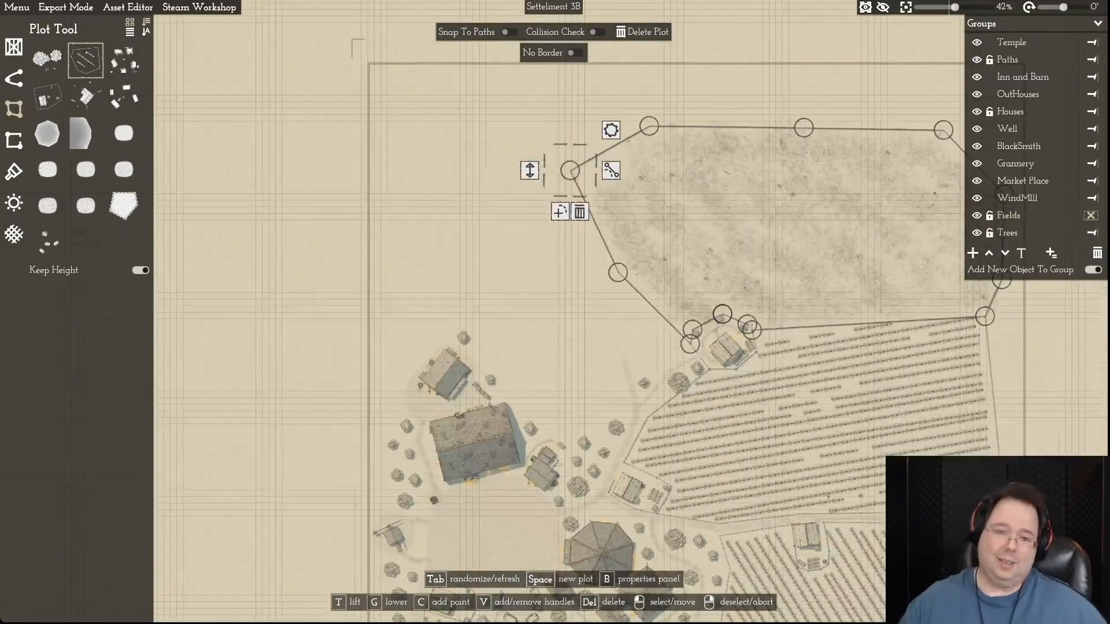
pyautogui.press('d')
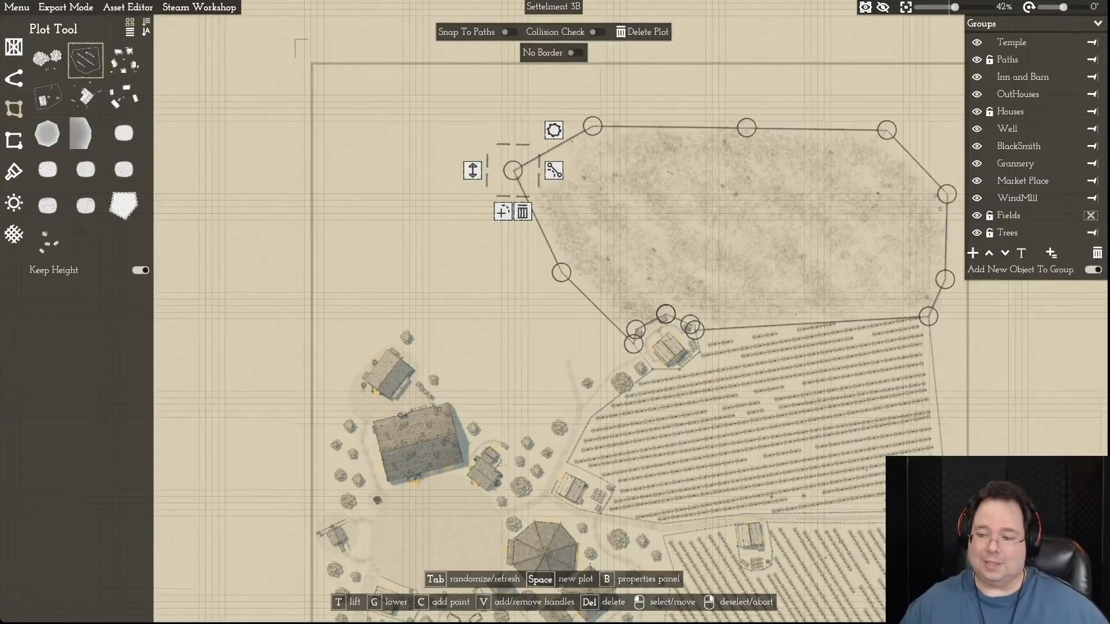
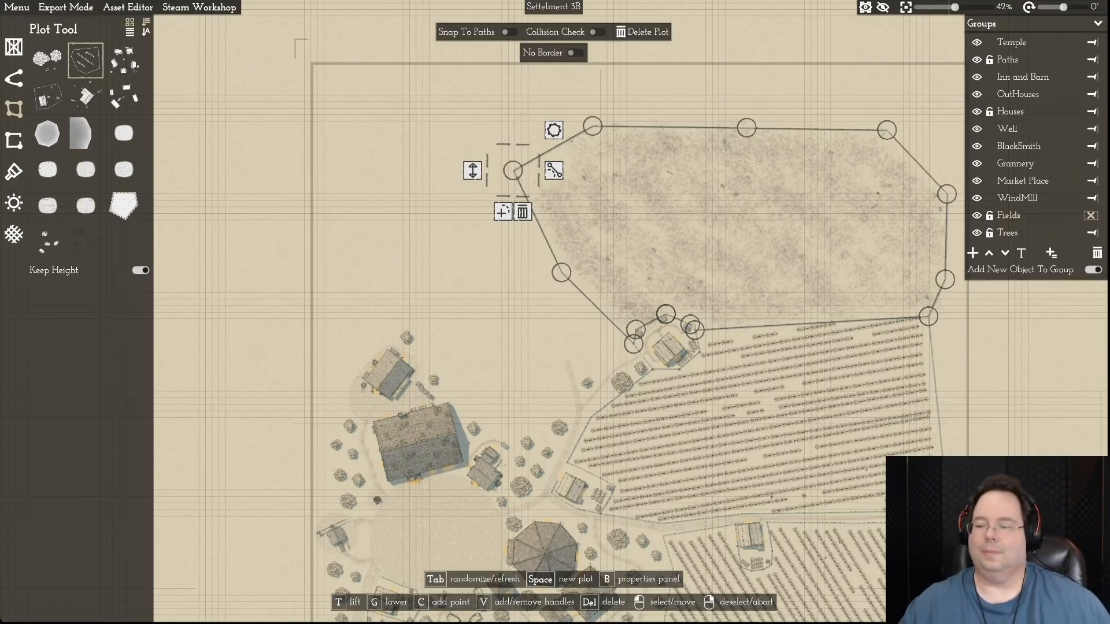
# - Move the two eastern boundary points of the large northern field northward, pulling the upper one slightly inward from the map border
pyautogui.press('d')
pyautogui.press('w')
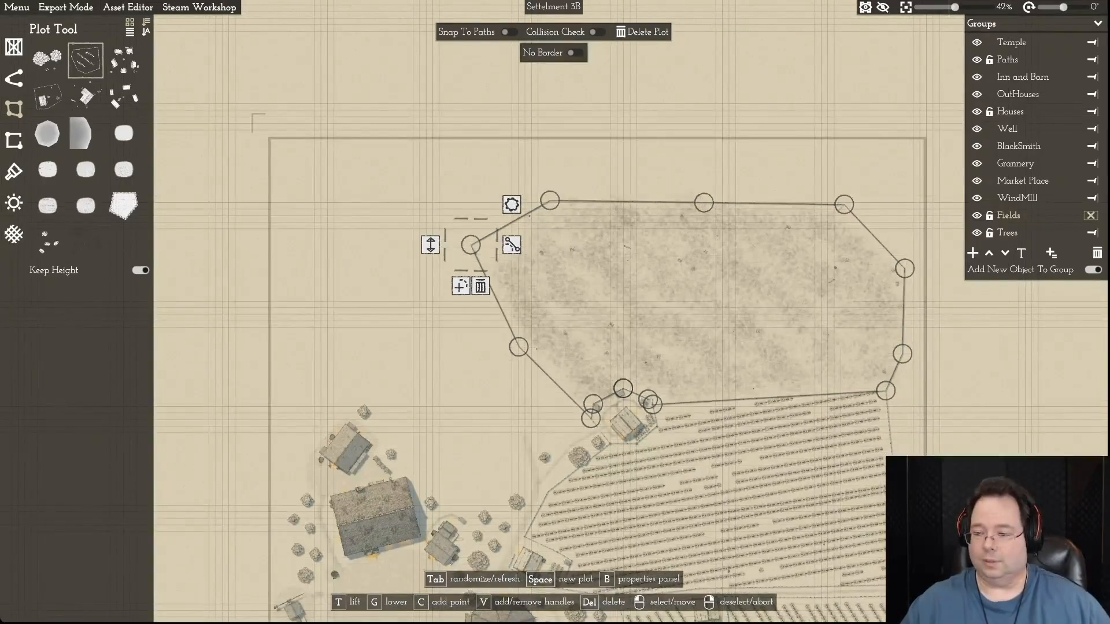
pyautogui.moveTo(905, 268); pyautogui.dragTo(905, 229)
pyautogui.moveTo(902, 354); pyautogui.dragTo(900, 337)
pyautogui.moveTo(905, 229); pyautogui.dragTo(896, 234)
# - Level the northern edge of the large field with its middle and western points, and shift its northwestern corner slightly west
pyautogui.moveTo(704, 202); pyautogui.dragTo(703, 204)
pyautogui.moveTo(549, 201); pyautogui.dragTo(545, 205)
pyautogui.moveTo(471, 244); pyautogui.dragTo(466, 243)
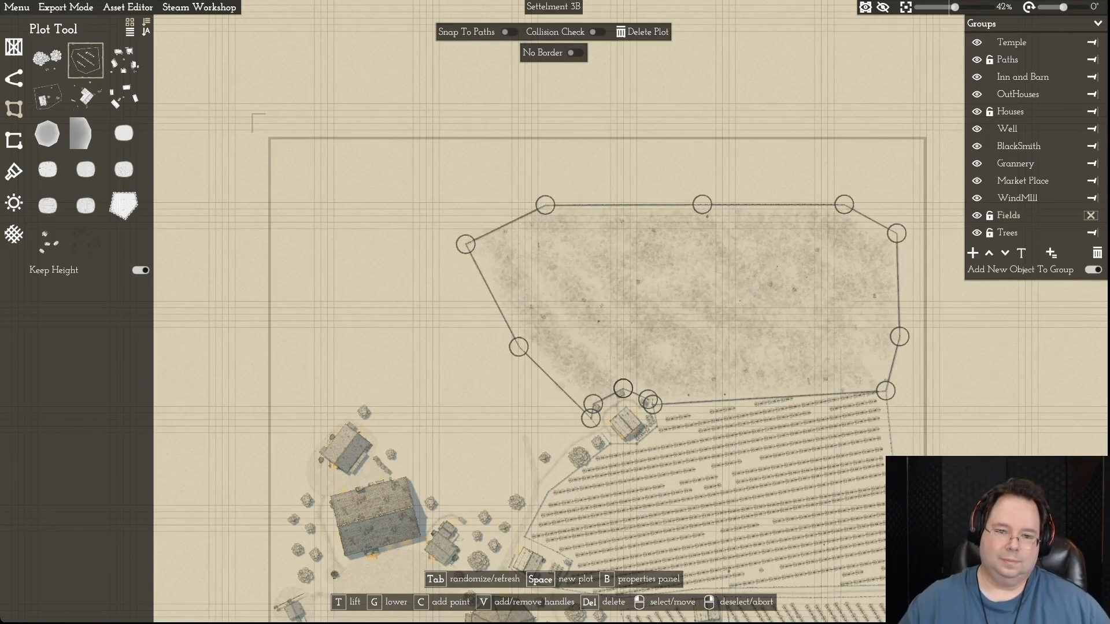
pyautogui.rightClick(466, 244)
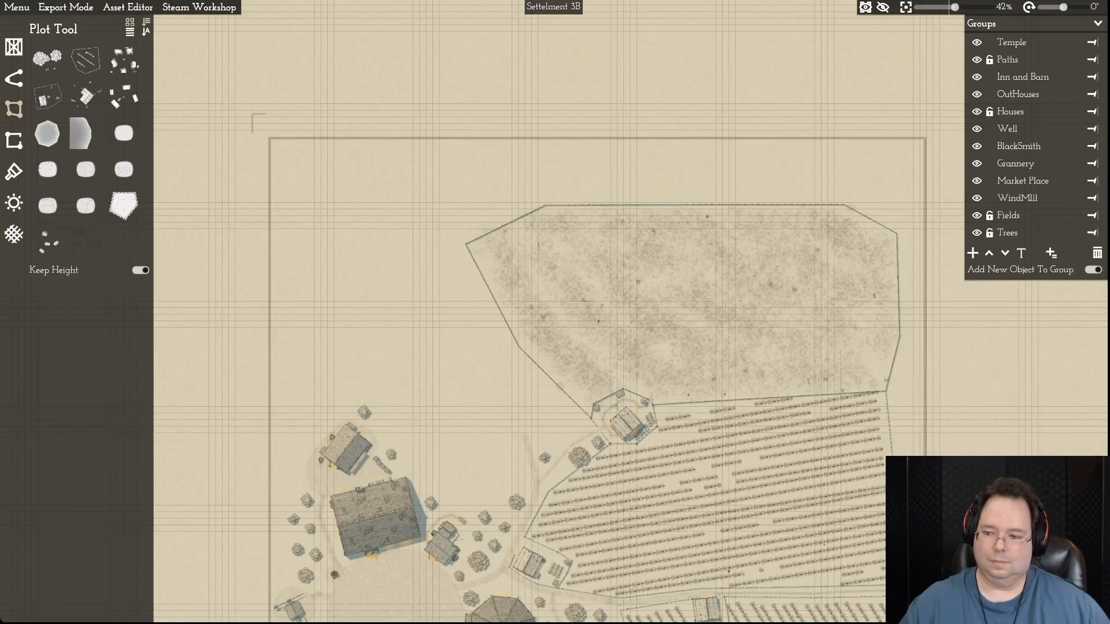
# - Bend the northern end of the footpath southwest of the farmstead westward, toward the open ground northeast of the large barn
pyautogui.press('s')
pyautogui.press('a')
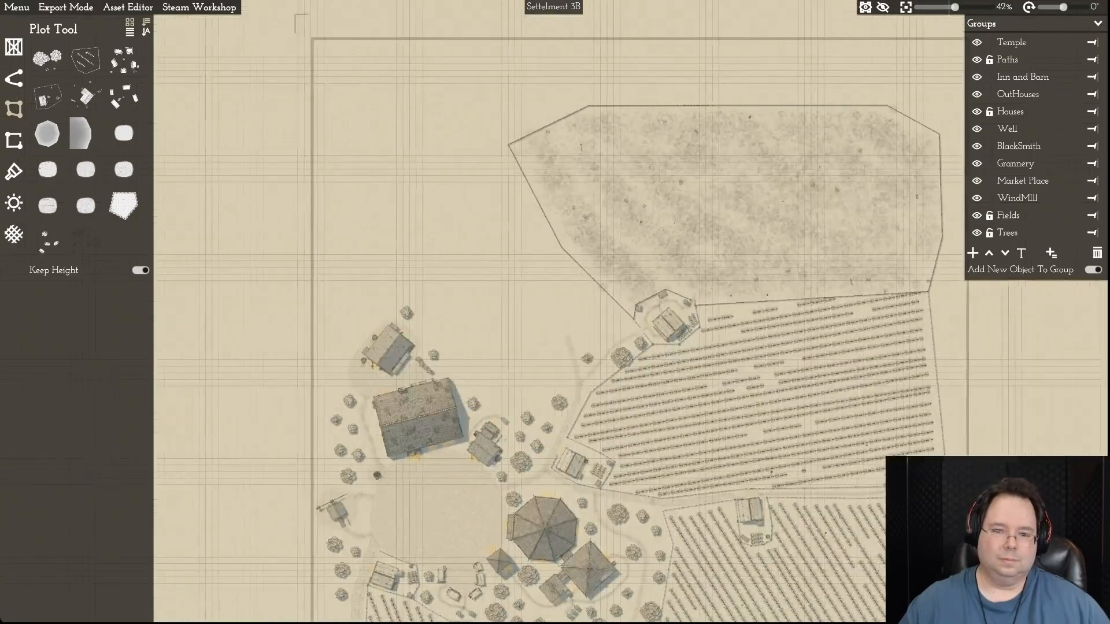
pyautogui.press('d')
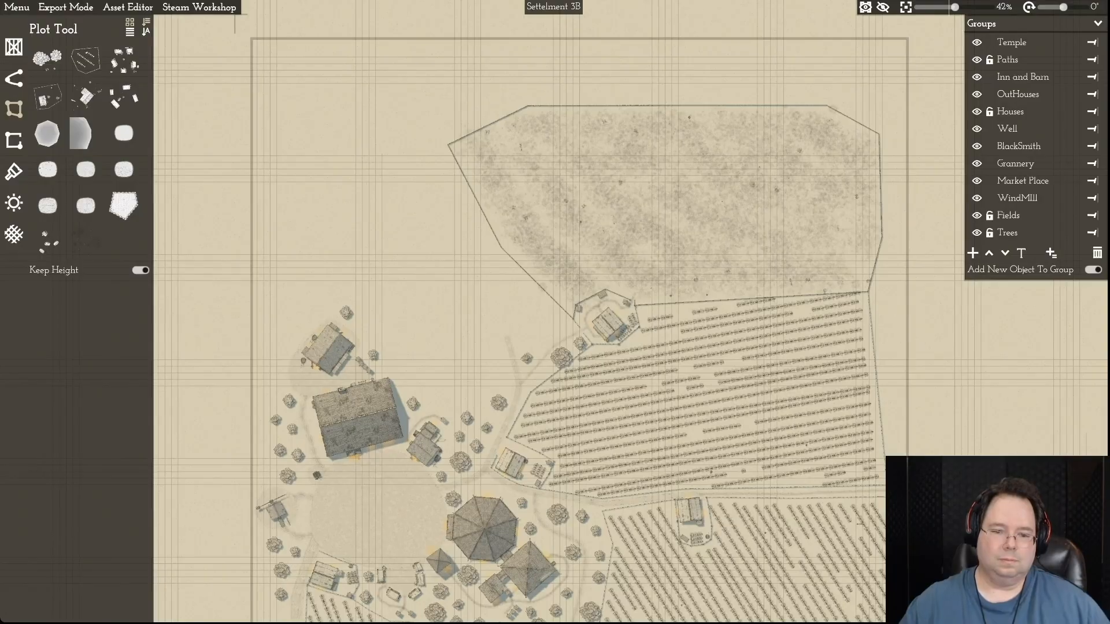
pyautogui.press('s')
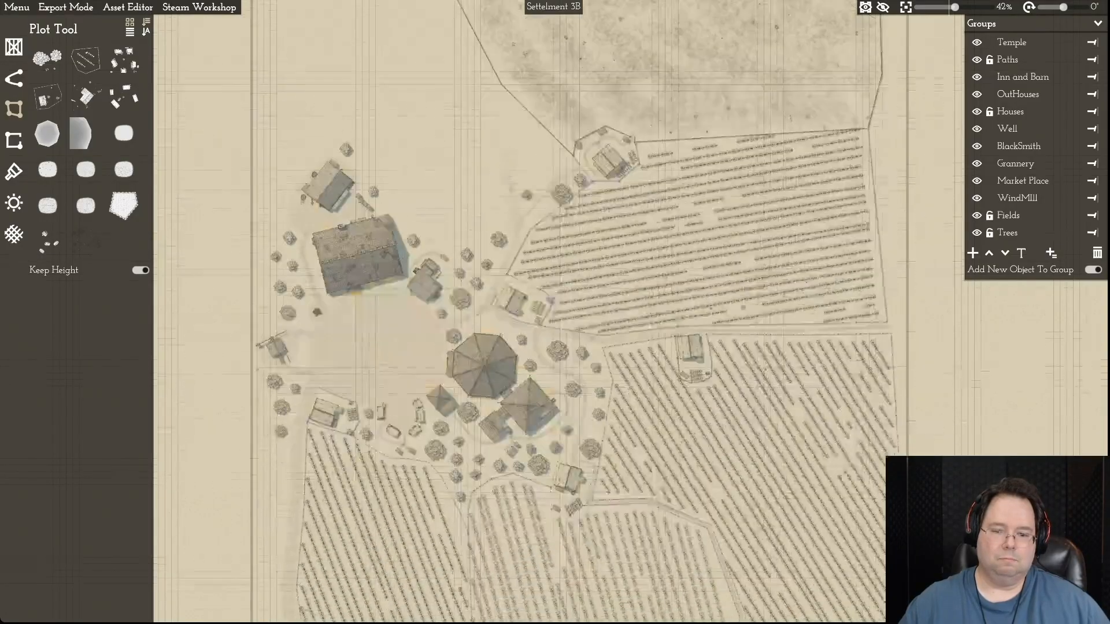
pyautogui.press('w')
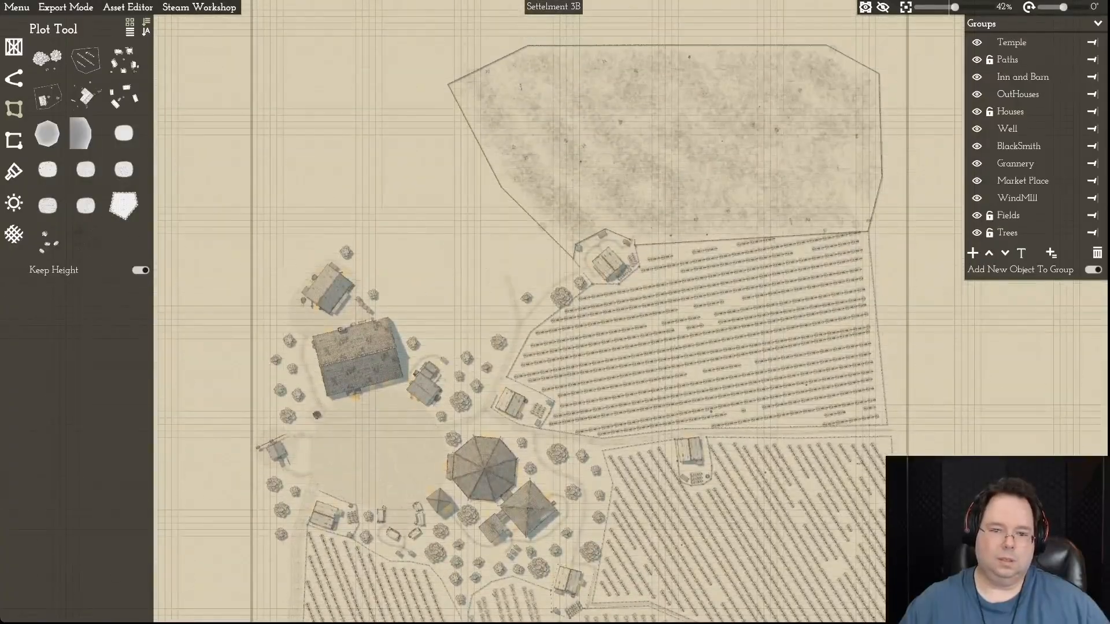
pyautogui.press('w')
pyautogui.press('a')
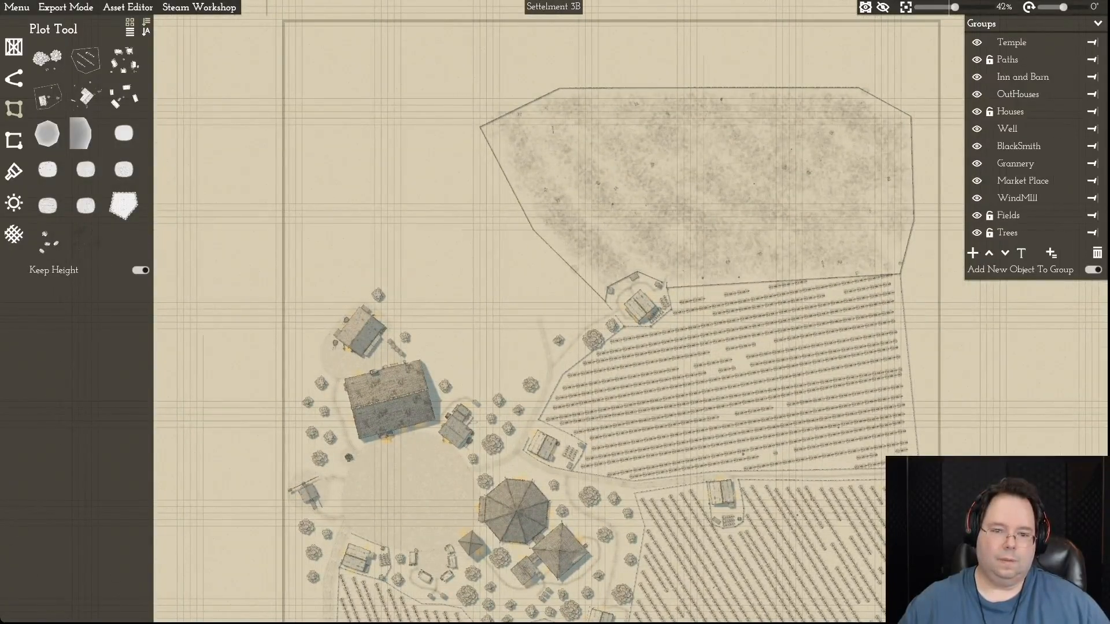
pyautogui.click(545, 341)
pyautogui.moveTo(537, 318); pyautogui.dragTo(512, 344)
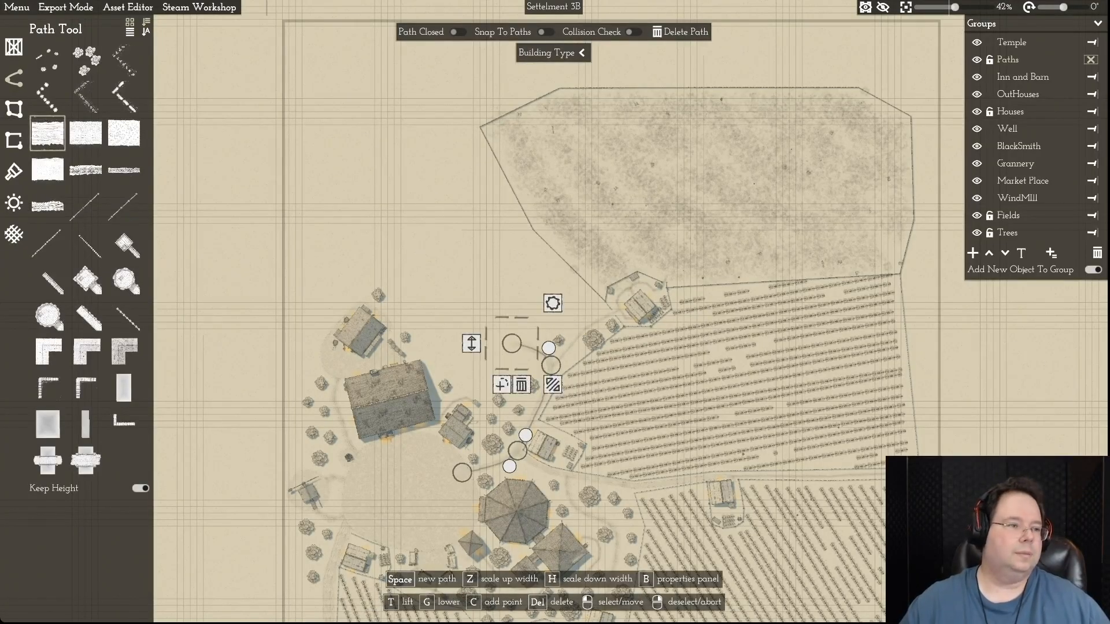
# - Draw a seven-cornered water plot as a pond on the open ground northeast of the large barn
pyautogui.click(14, 109)
pyautogui.click(47, 133)
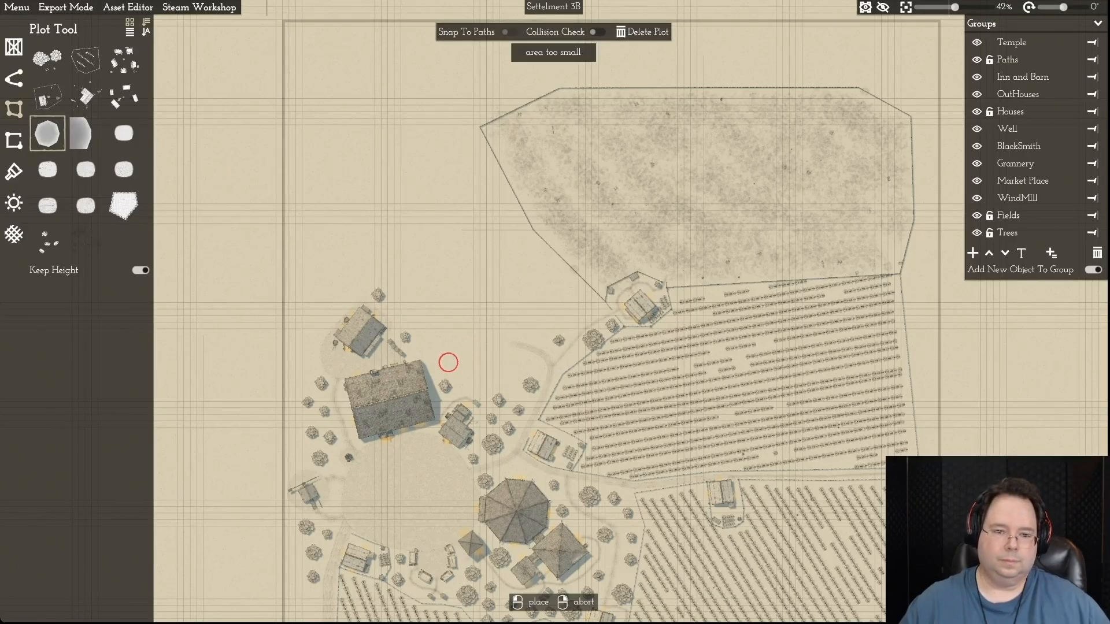
pyautogui.click(448, 362)
pyautogui.click(497, 368)
pyautogui.click(520, 317)
pyautogui.click(509, 262)
pyautogui.click(466, 260)
pyautogui.click(427, 296)
pyautogui.click(417, 316)
pyautogui.rightClick(417, 316)
pyautogui.rightClick(417, 316)
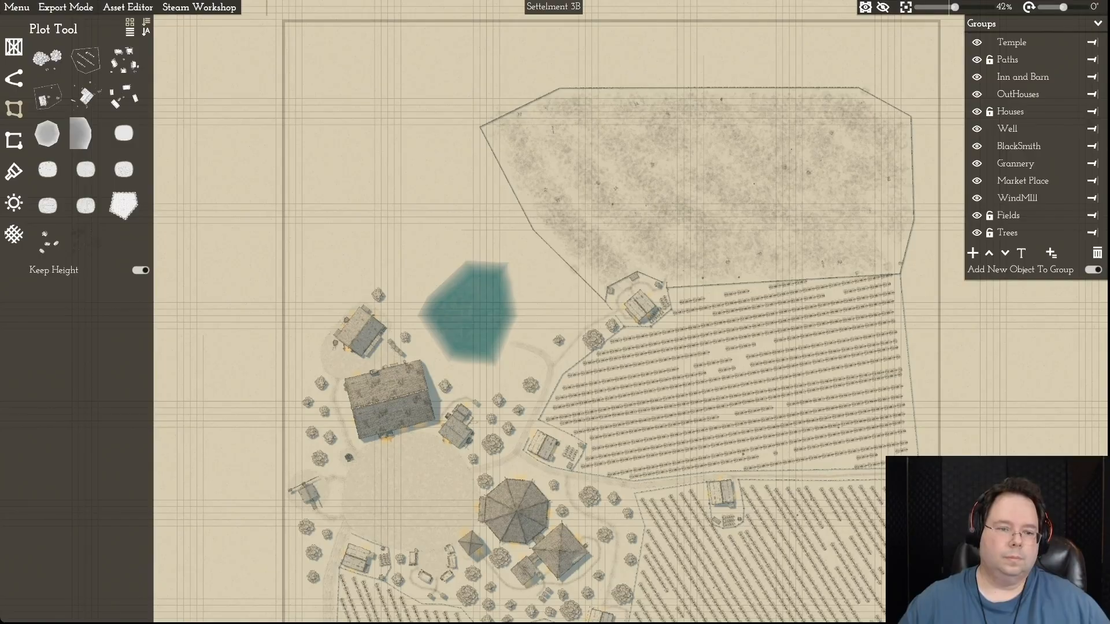
# - Shift the western end of the footpath slightly north so that it meets the pond's southeastern shore
pyautogui.scroll(5, 542, 302)
pyautogui.press('s')
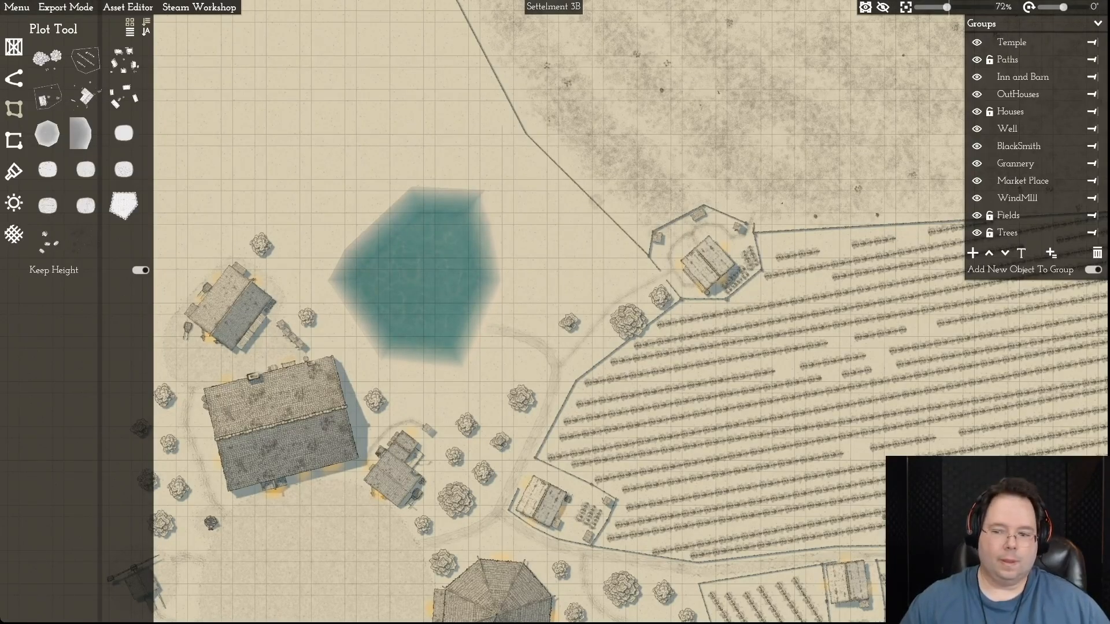
pyautogui.scroll(5, 508, 343)
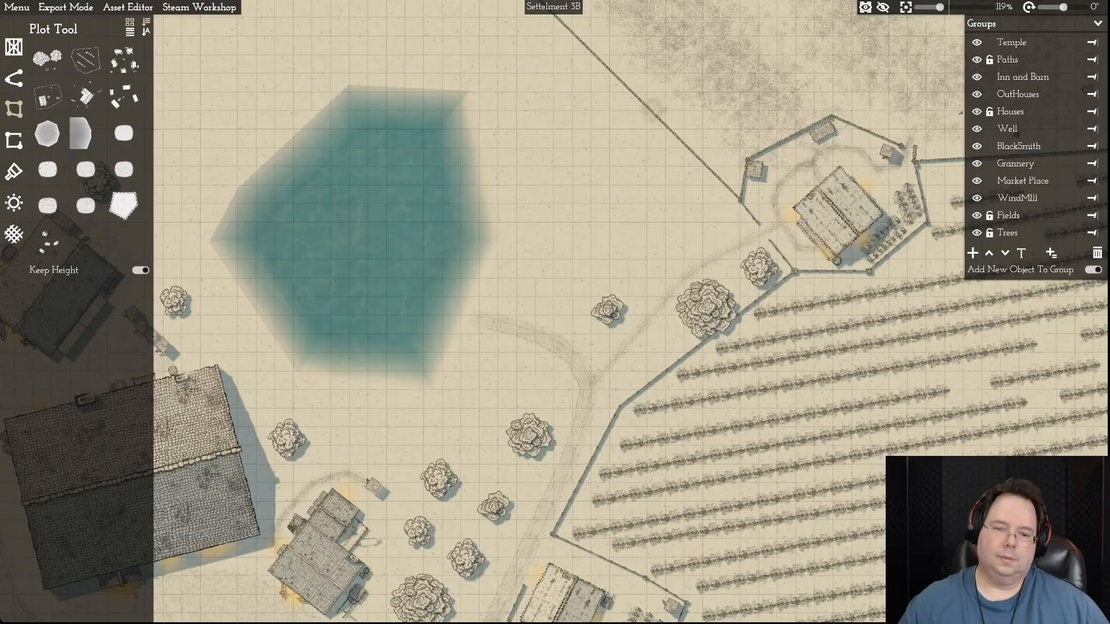
pyautogui.press('d')
pyautogui.click(502, 337)
pyautogui.moveTo(438, 319); pyautogui.dragTo(447, 300)
pyautogui.rightClick(448, 300)
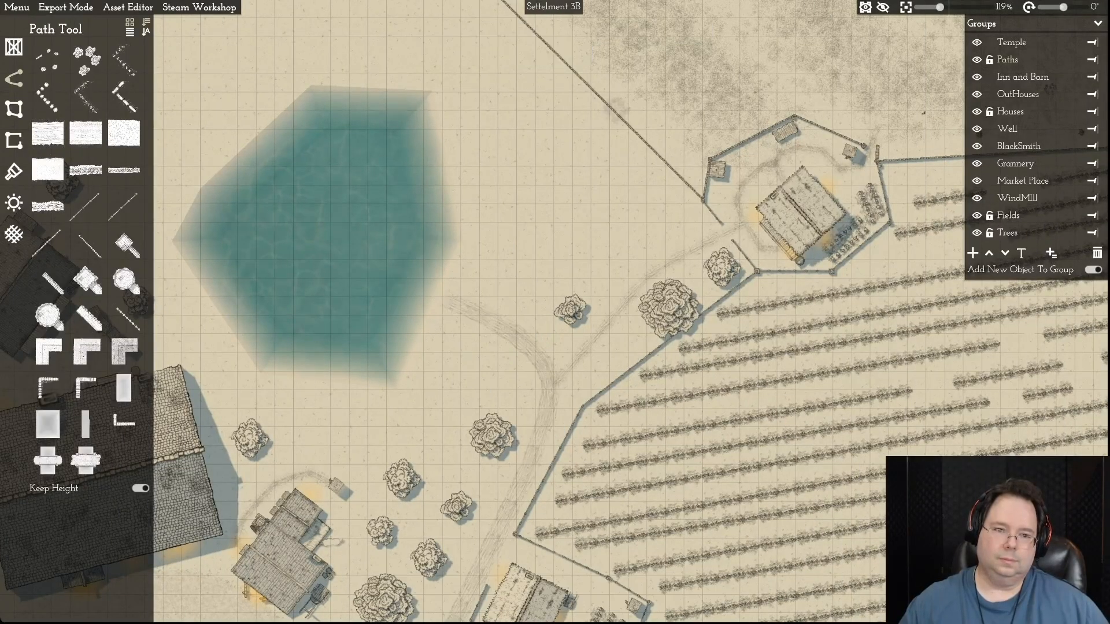
# - Try a neutral grey, 797979, as the ambient light colour in the environment settings
pyautogui.press('a')
pyautogui.press('w')
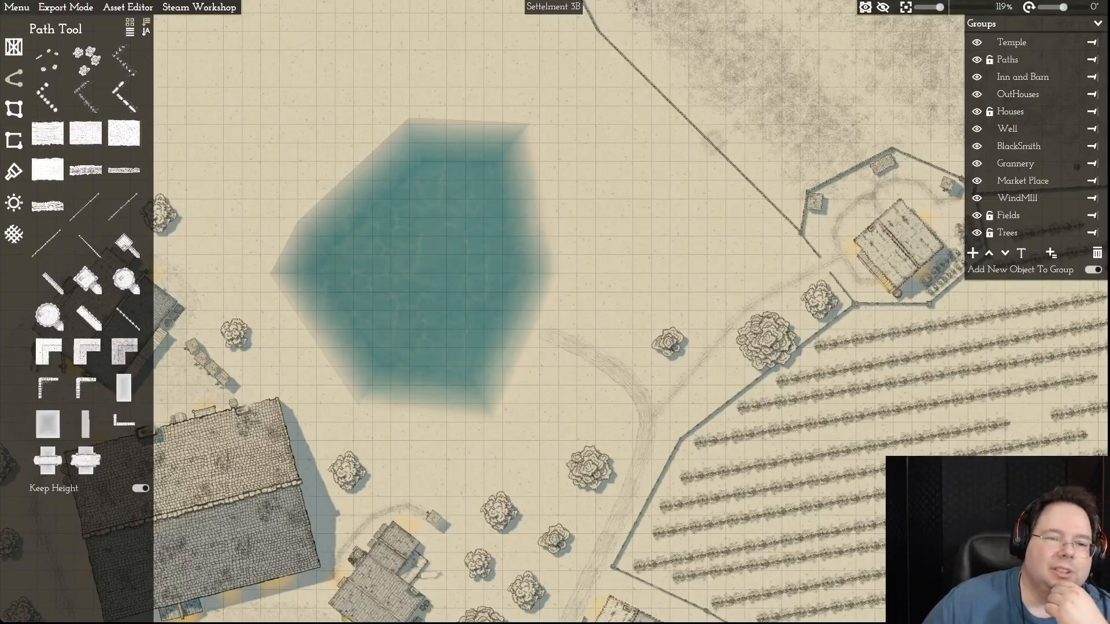
pyautogui.click(14, 203)
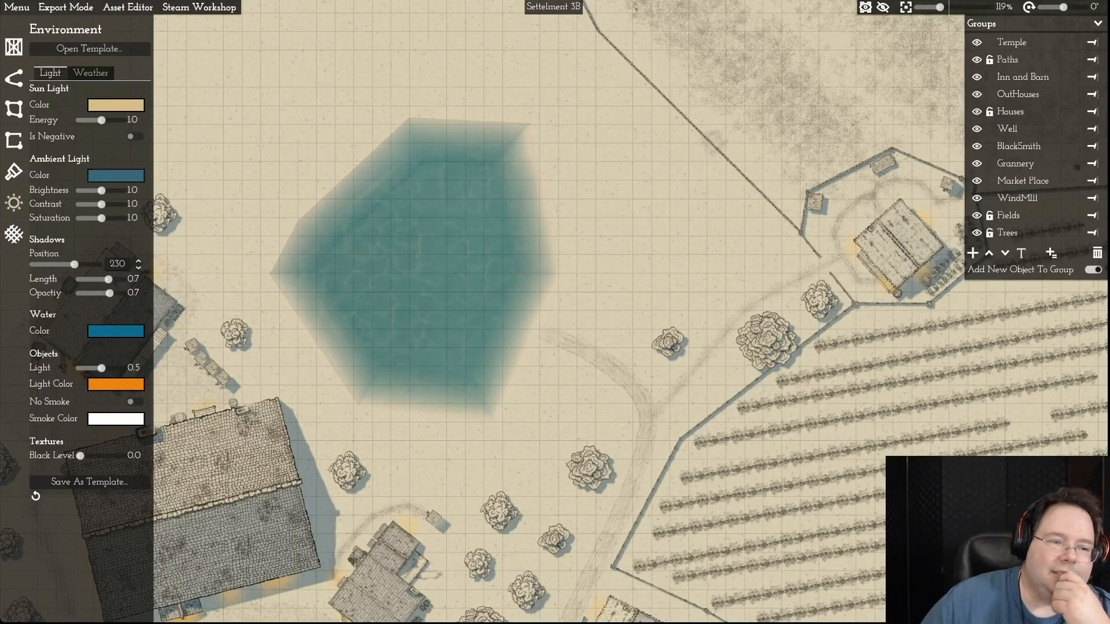
pyautogui.click(116, 176)
pyautogui.moveTo(230, 247); pyautogui.dragTo(151, 248)
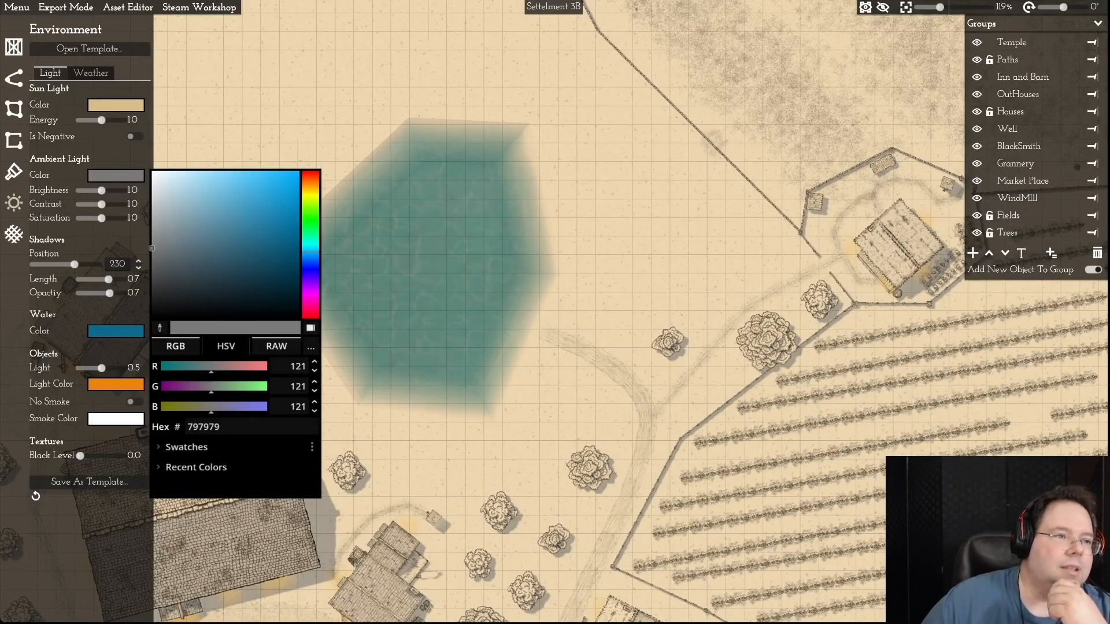
pyautogui.click(16, 7)
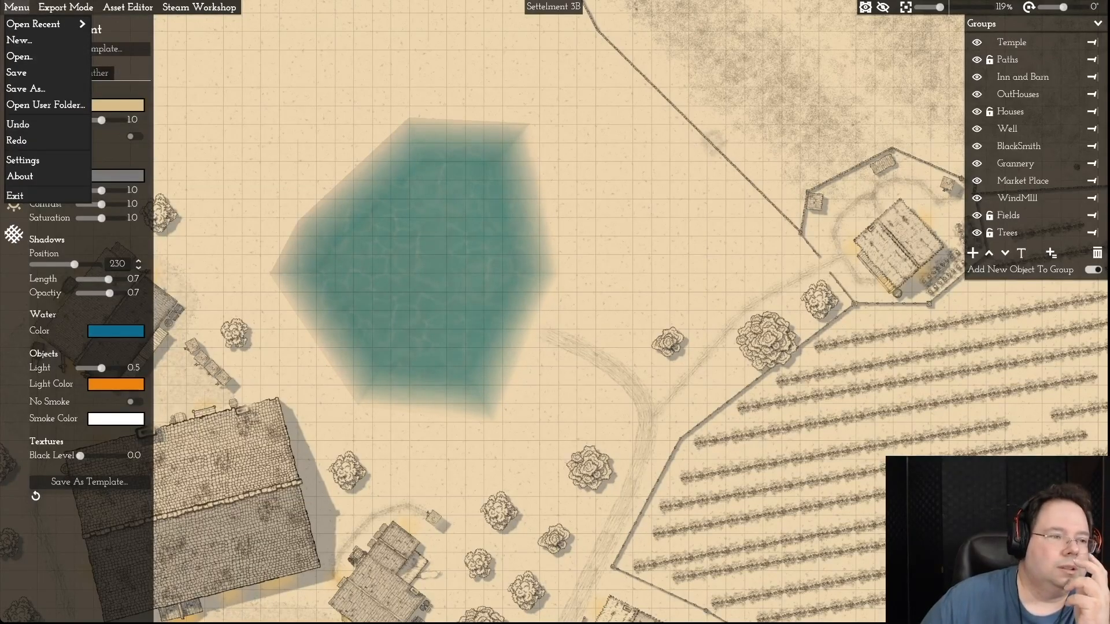
# - Set the ambient light colour to the recently used grey 939393
pyautogui.click(115, 176)
pyautogui.click(115, 176)
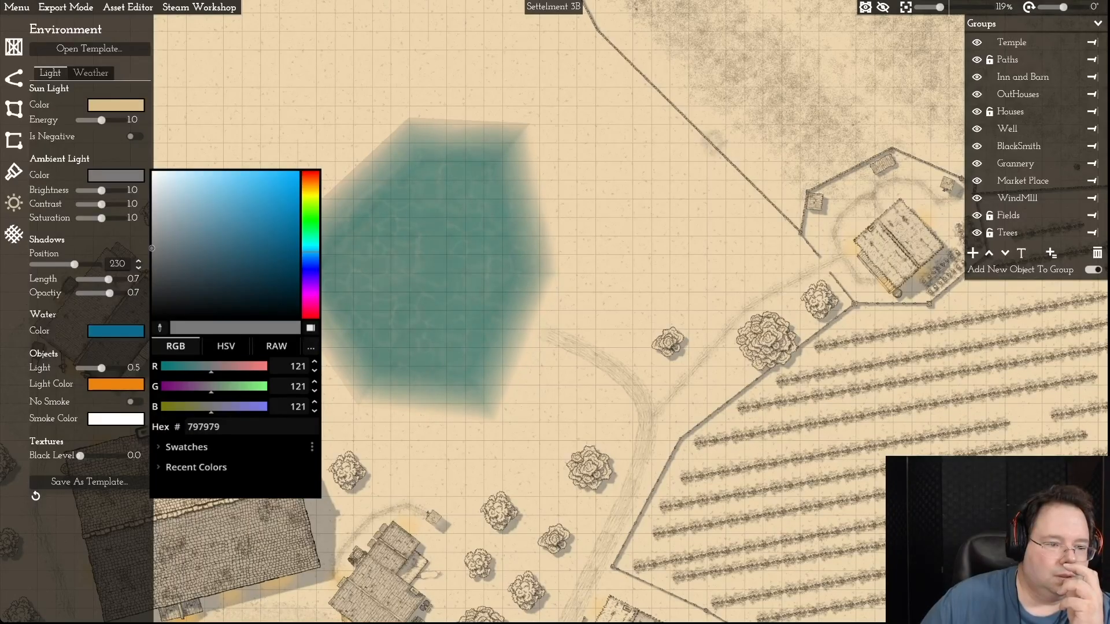
pyautogui.click(195, 467)
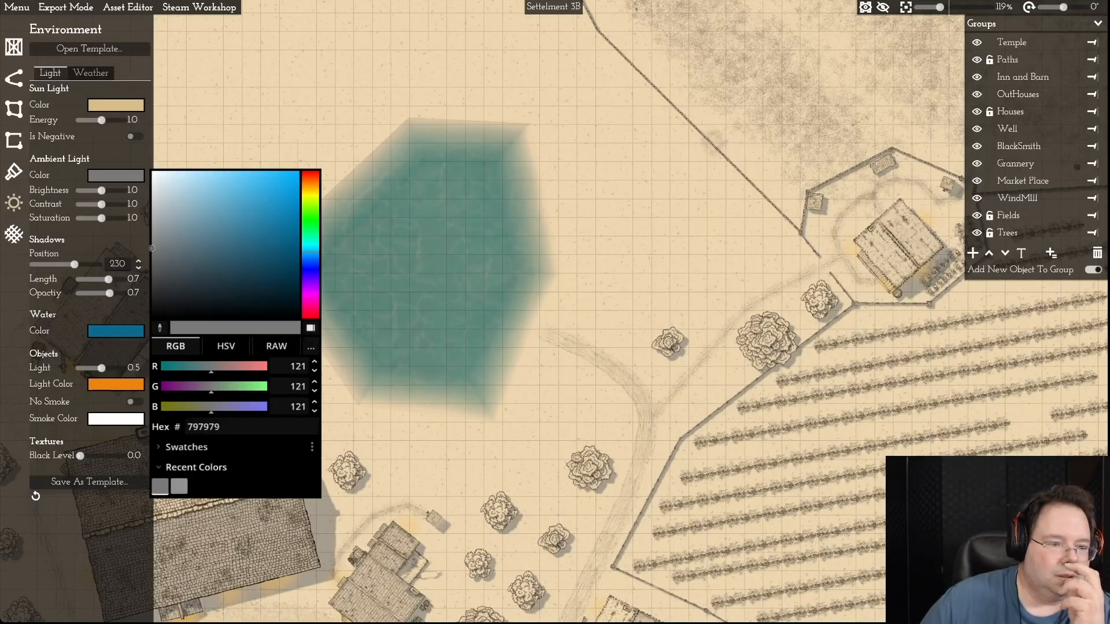
pyautogui.click(179, 487)
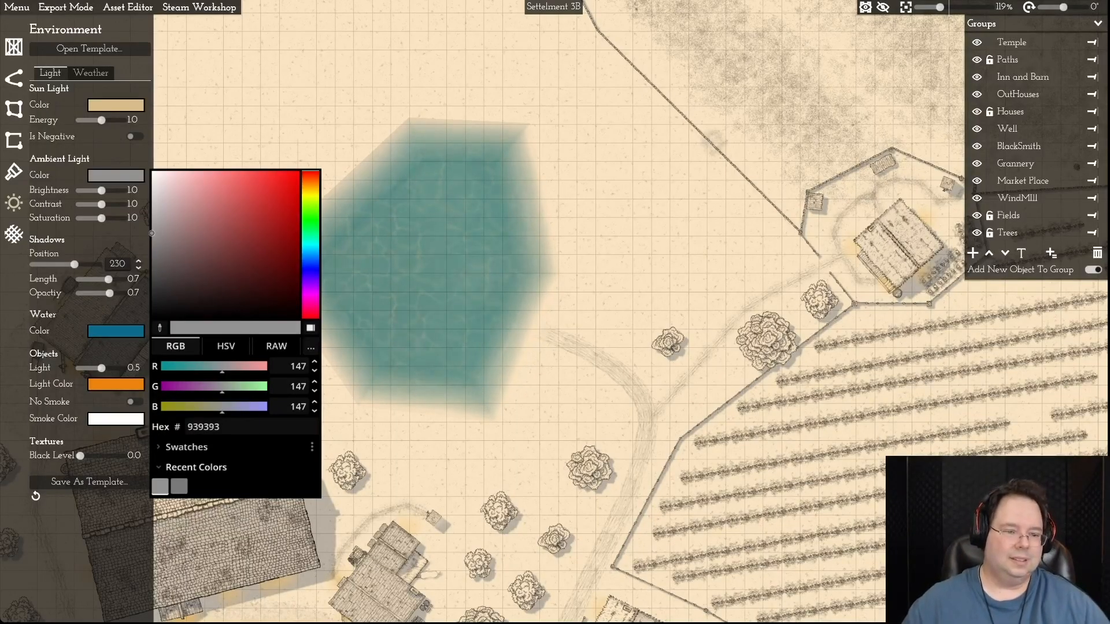
pyautogui.click(311, 328)
pyautogui.click(310, 328)
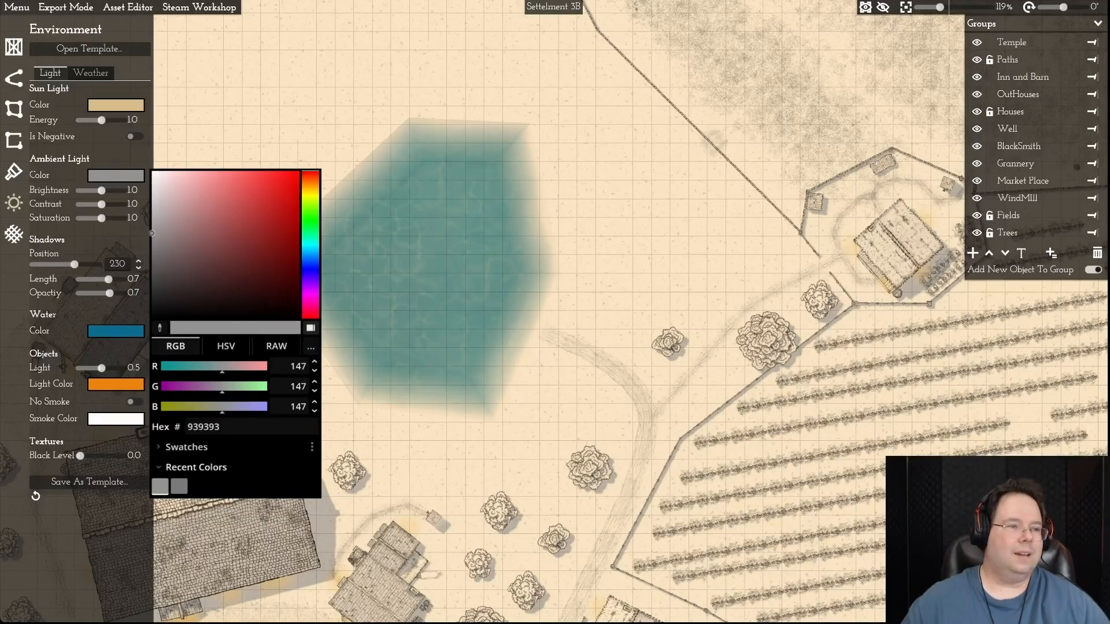
pyautogui.press('Escape')
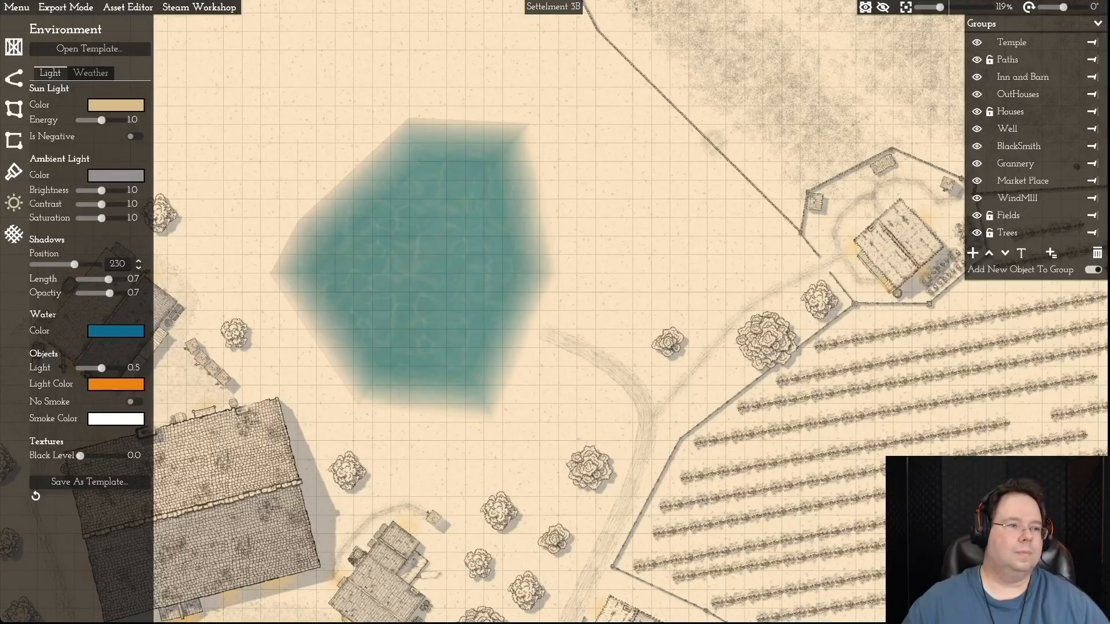
# - Save the current map and open the recent map Settelment 3.mommap
pyautogui.click(17, 8)
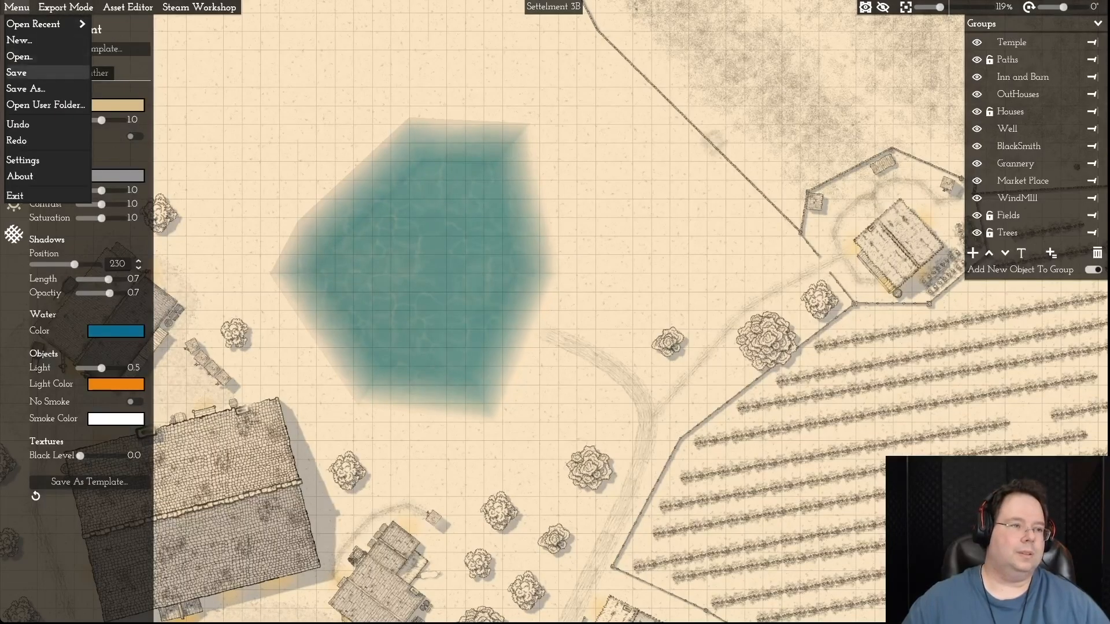
pyautogui.click(19, 72)
pyautogui.click(16, 8)
pyautogui.moveTo(40, 24)
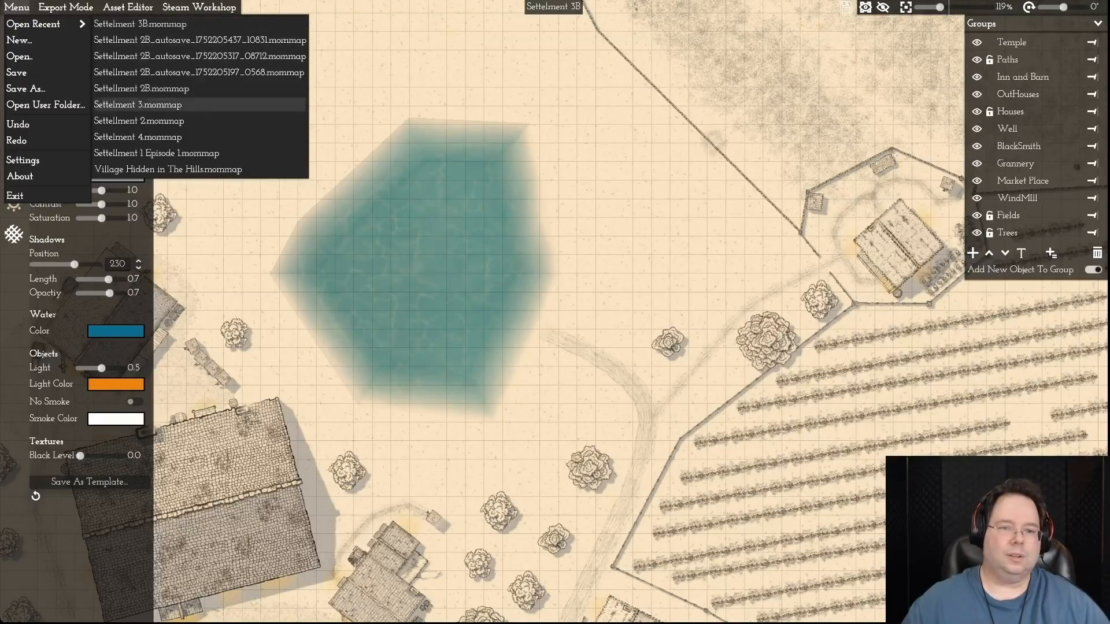
pyautogui.click(138, 105)
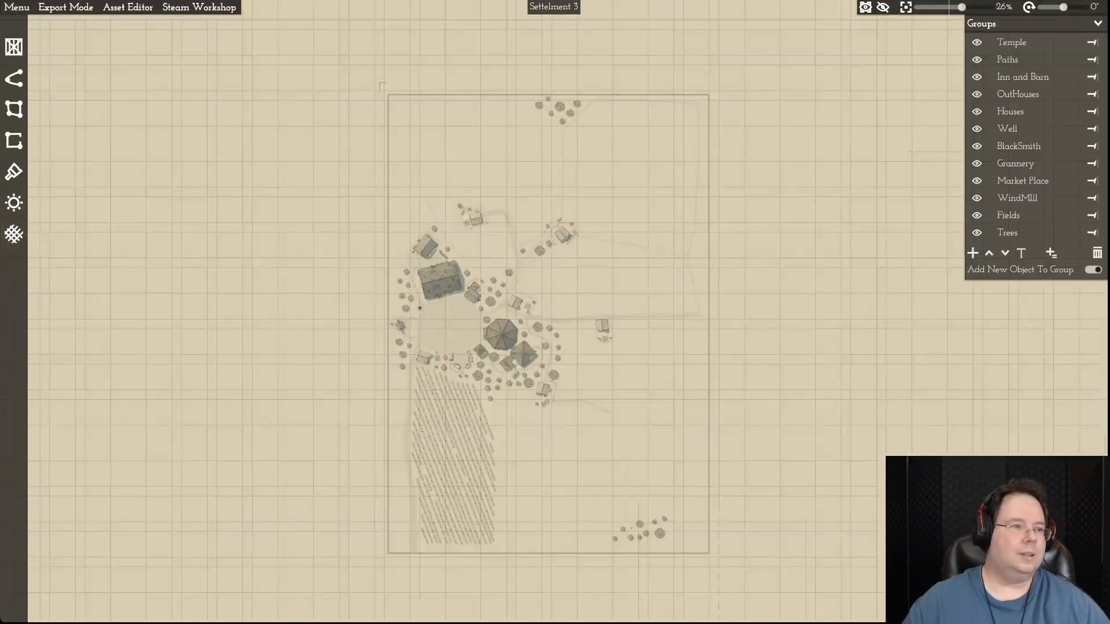
# - Examine the ambient light colour values in Settelment 3's environment settings
pyautogui.click(17, 7)
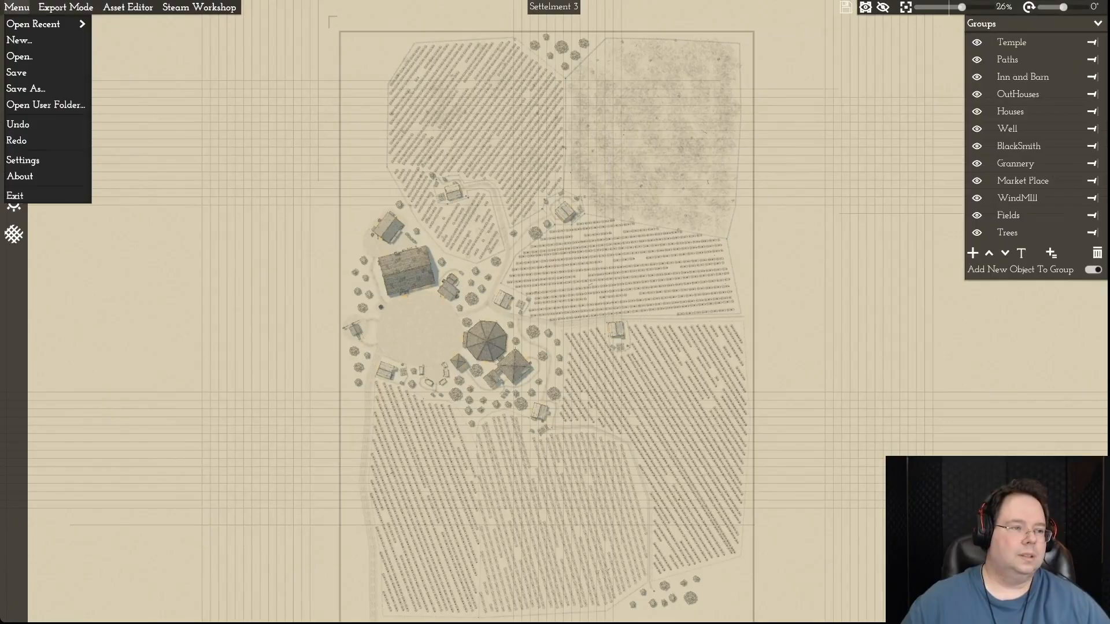
pyautogui.click(17, 8)
pyautogui.click(14, 202)
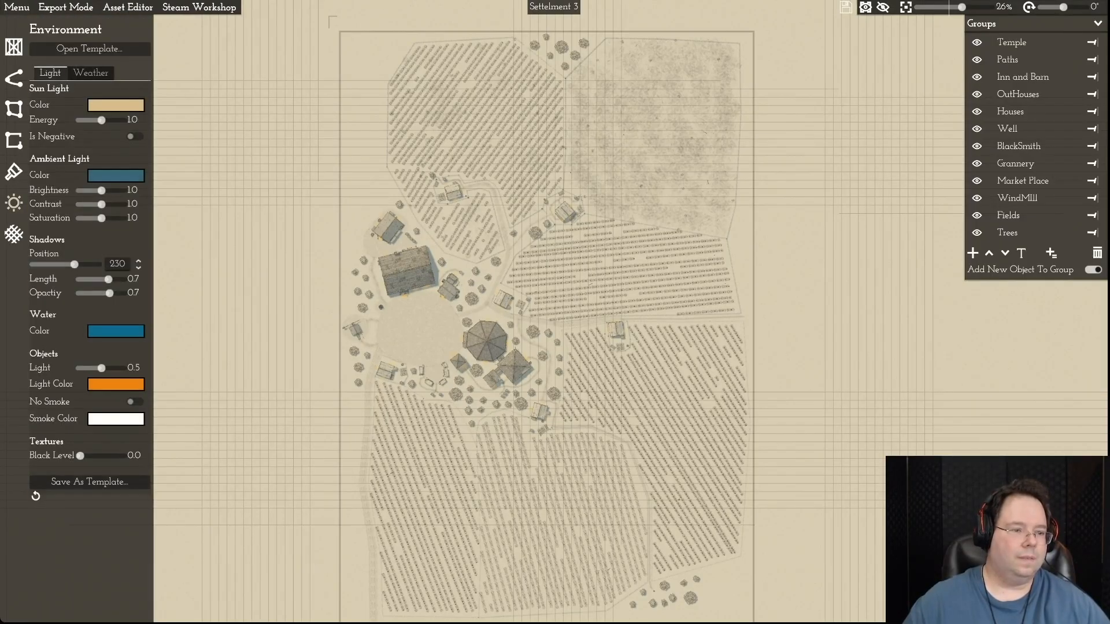
pyautogui.click(115, 175)
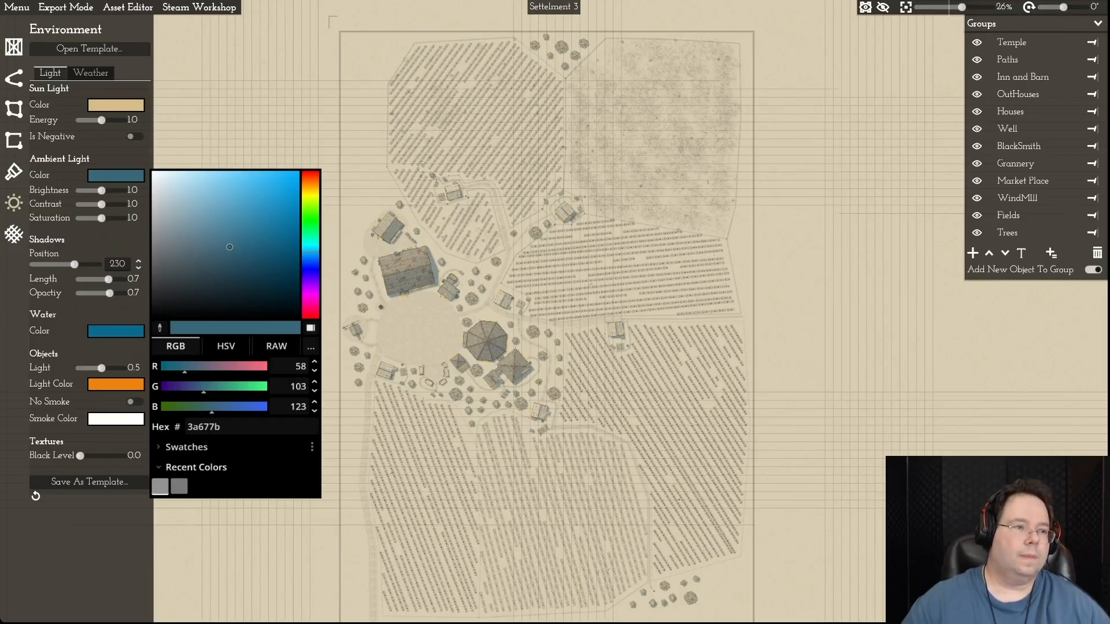
# - Reopen the recent map Settelment 3B.mommap
pyautogui.click(16, 7)
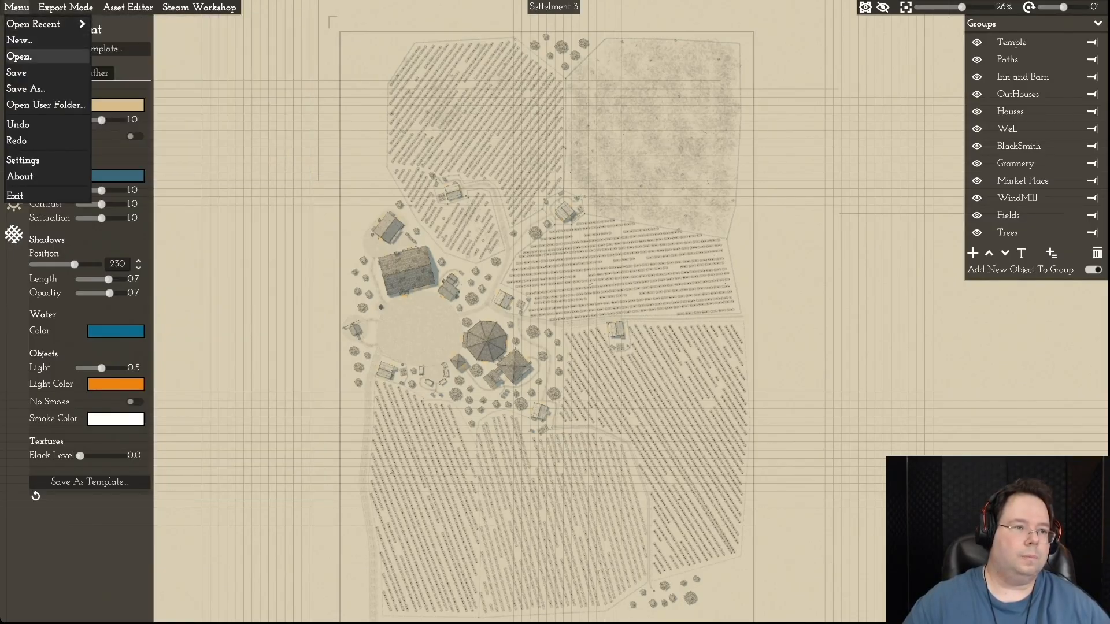
pyautogui.moveTo(52, 24)
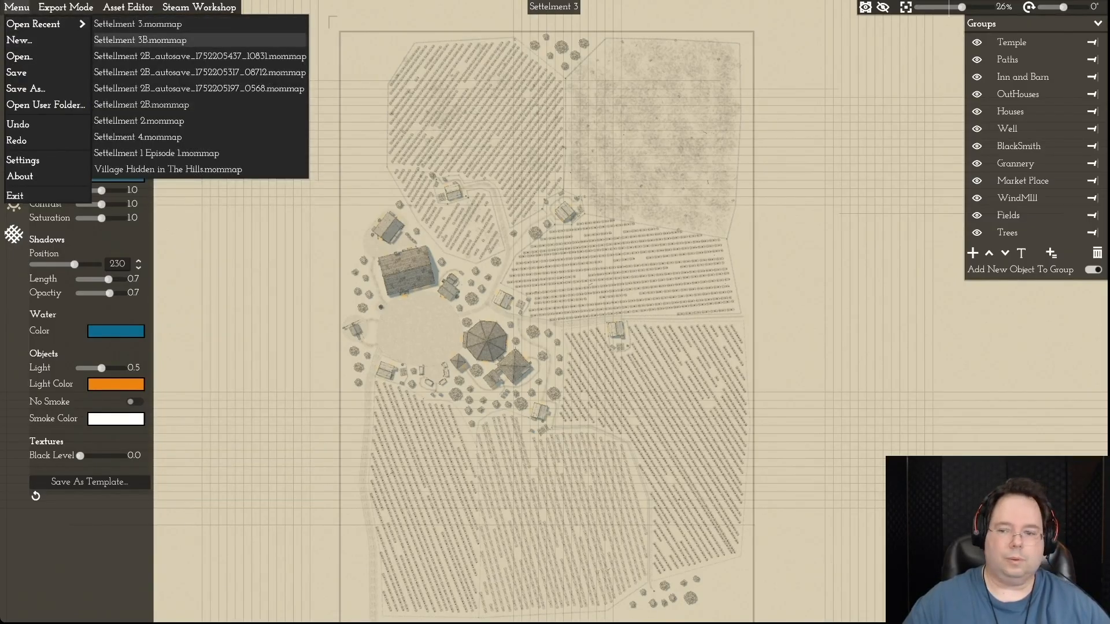
pyautogui.click(140, 40)
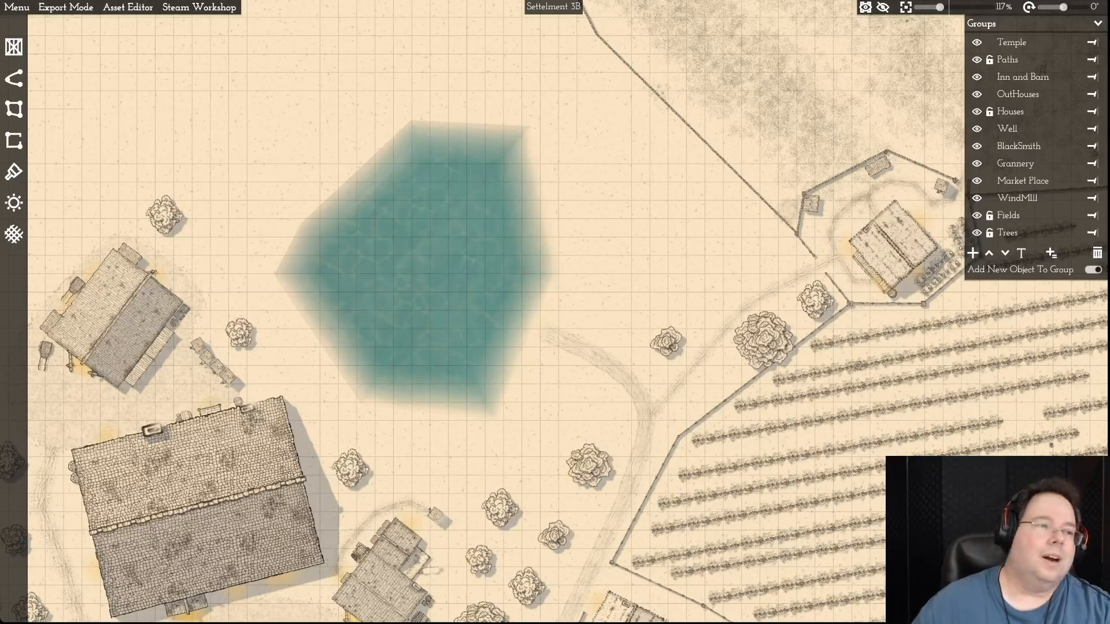
# - Save the map and set the ambient light colour's red value to 58
pyautogui.click(17, 7)
pyautogui.click(17, 73)
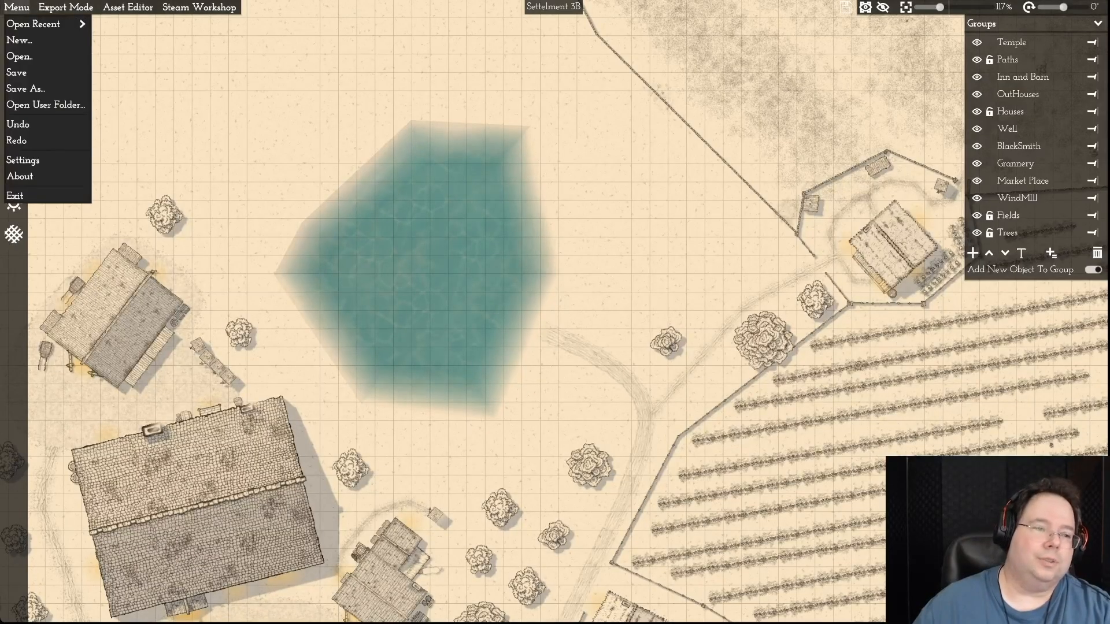
pyautogui.click(14, 202)
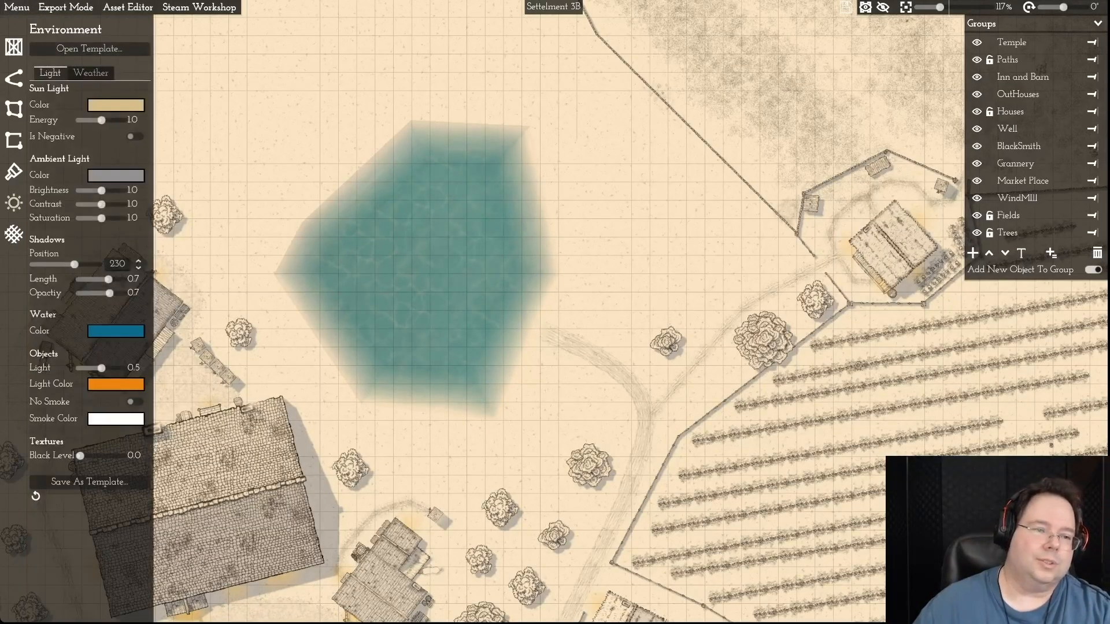
pyautogui.click(116, 175)
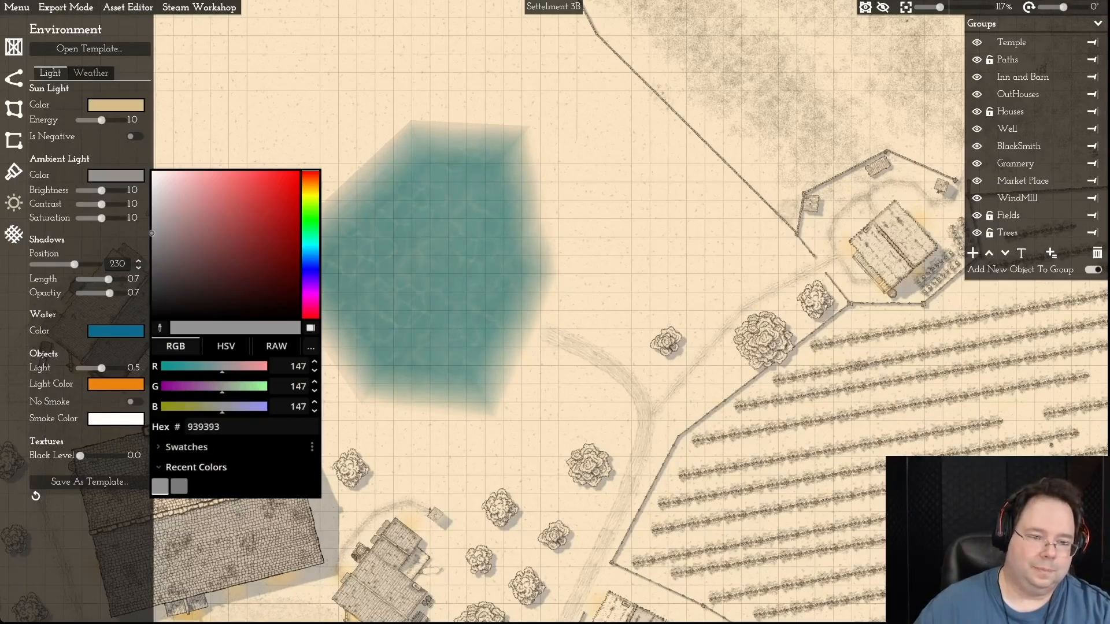
pyautogui.click(293, 367)
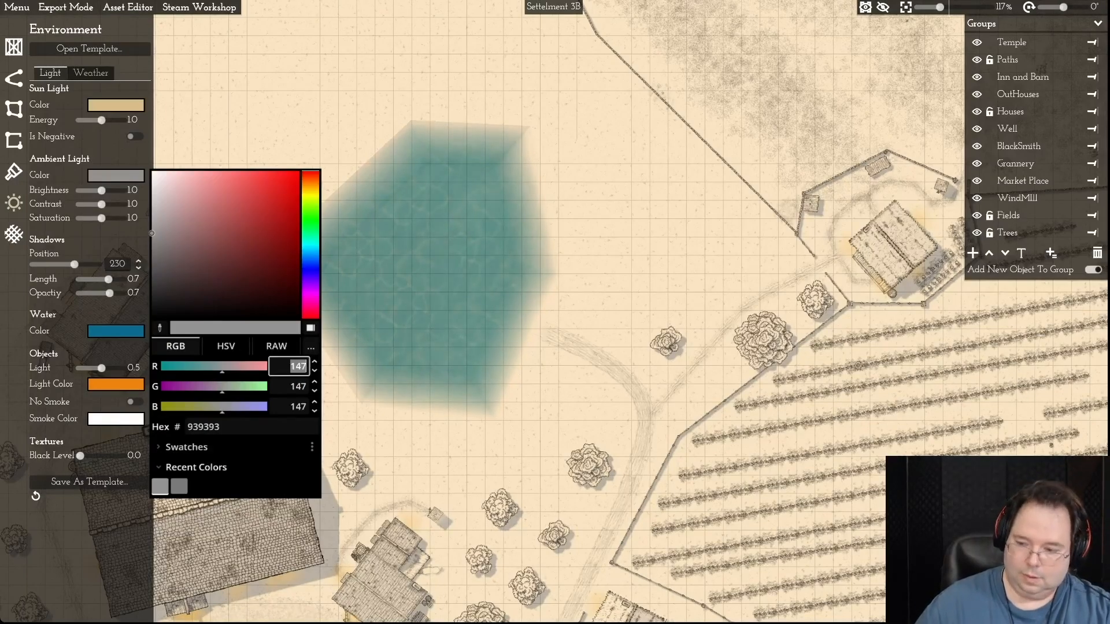
pyautogui.write('28')
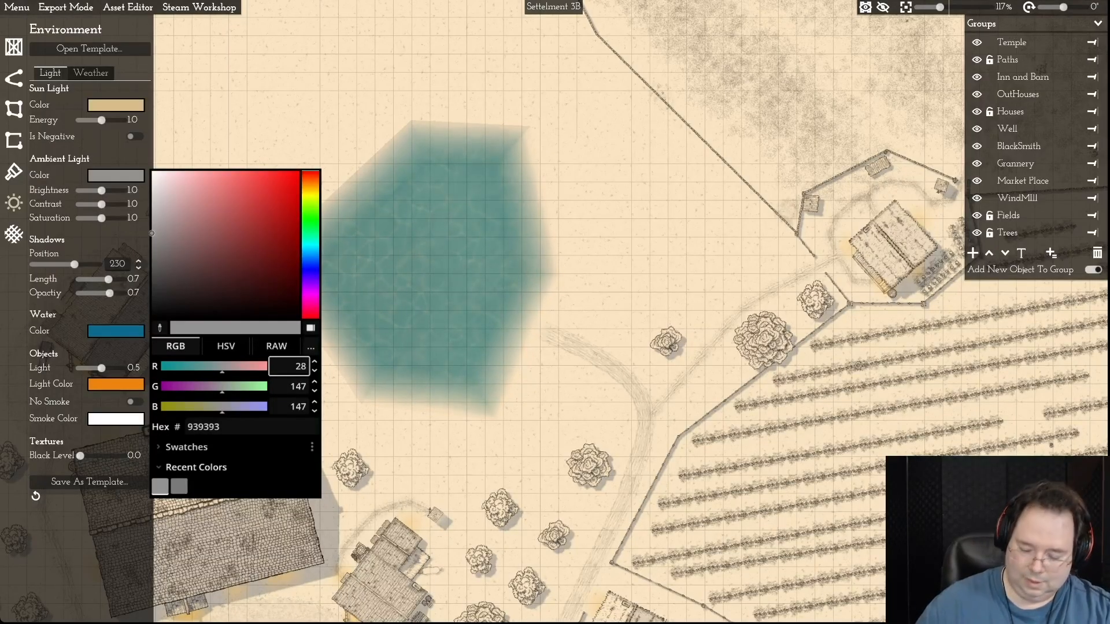
pyautogui.press('Return')
pyautogui.write('58')
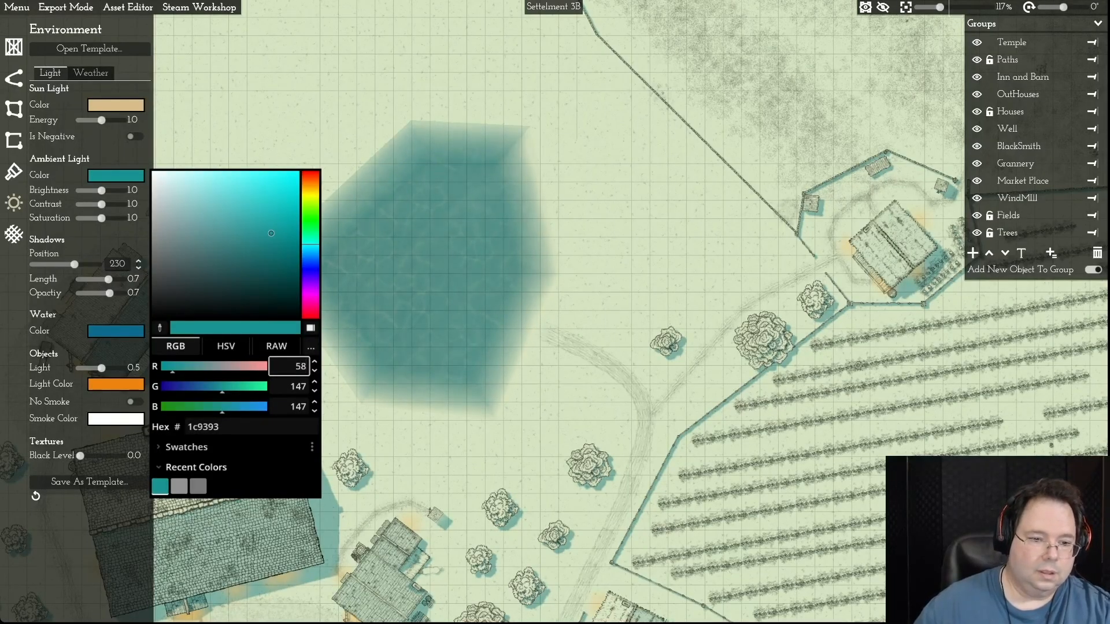
pyautogui.press('Tab')
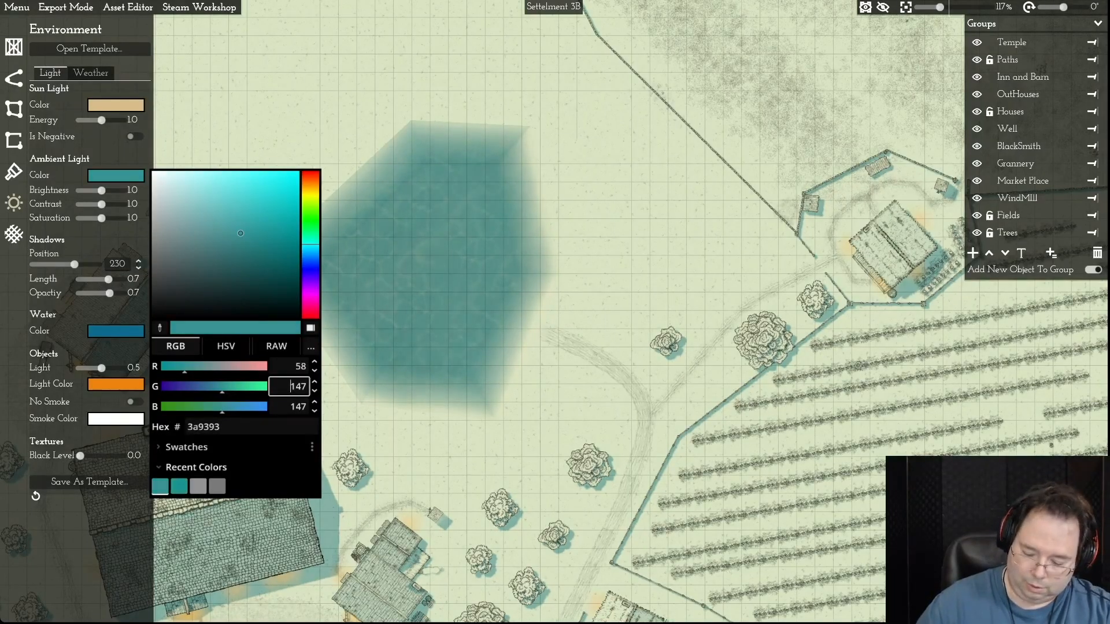
# - Set the ambient light colour's green value to 103 and its blue value to 123
pyautogui.write('103')
pyautogui.press('Return')
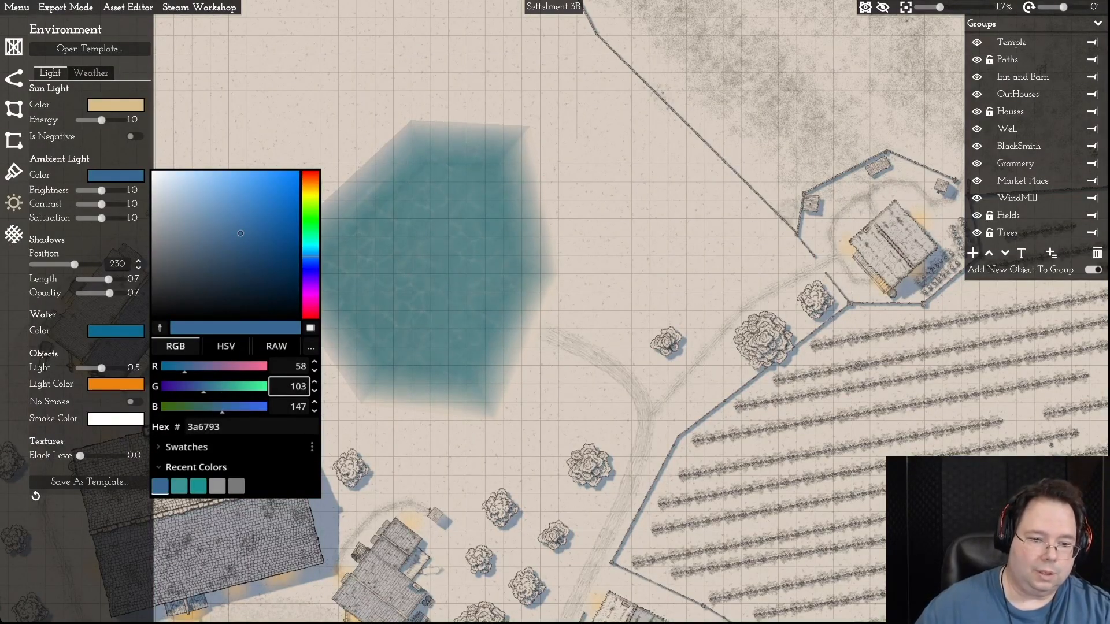
pyautogui.press('Tab')
pyautogui.write('123')
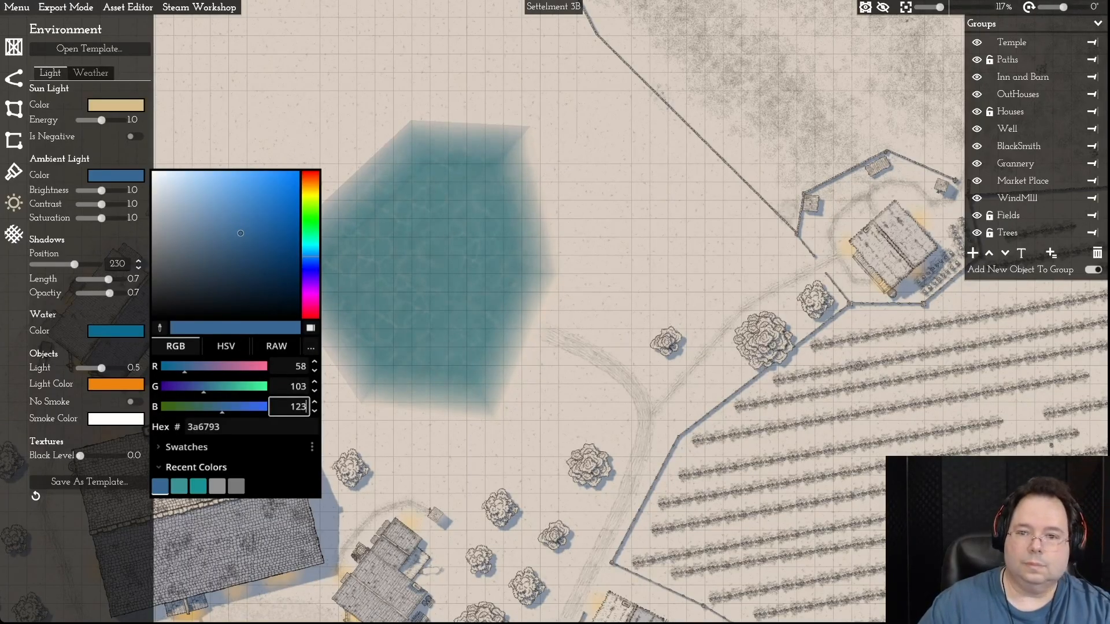
pyautogui.press('Return')
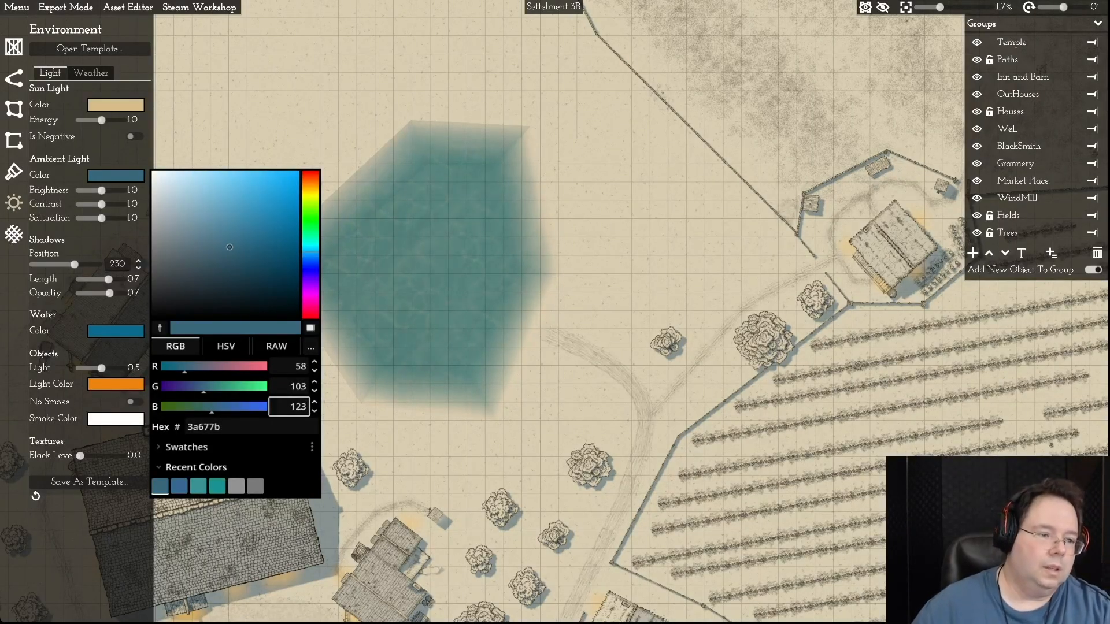
# - Change the water colour to the neutral grey 979797 and check the pond against the surrounding village
pyautogui.click(116, 331)
pyautogui.click(116, 331)
pyautogui.click(115, 331)
pyautogui.moveTo(287, 313); pyautogui.dragTo(152, 309)
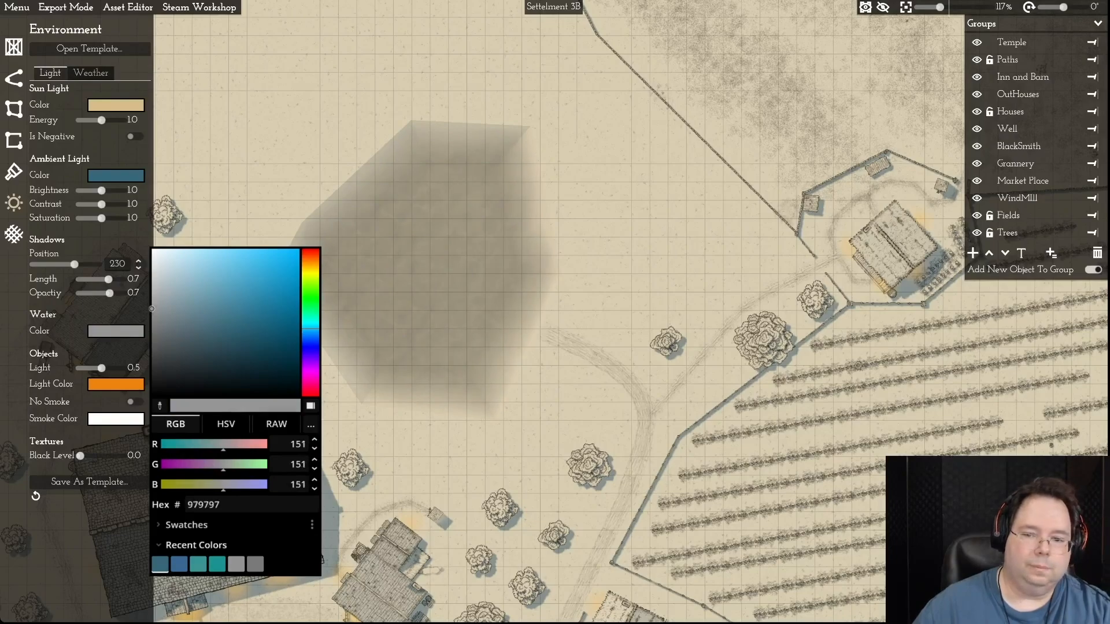
pyautogui.click(115, 331)
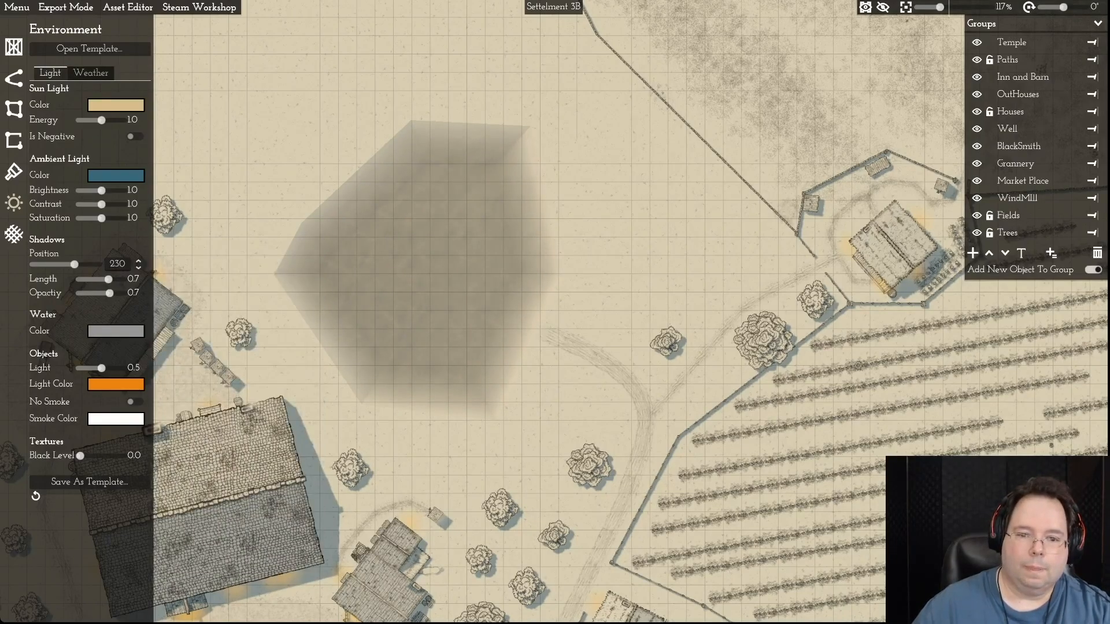
pyautogui.scroll(-5, 636, 255)
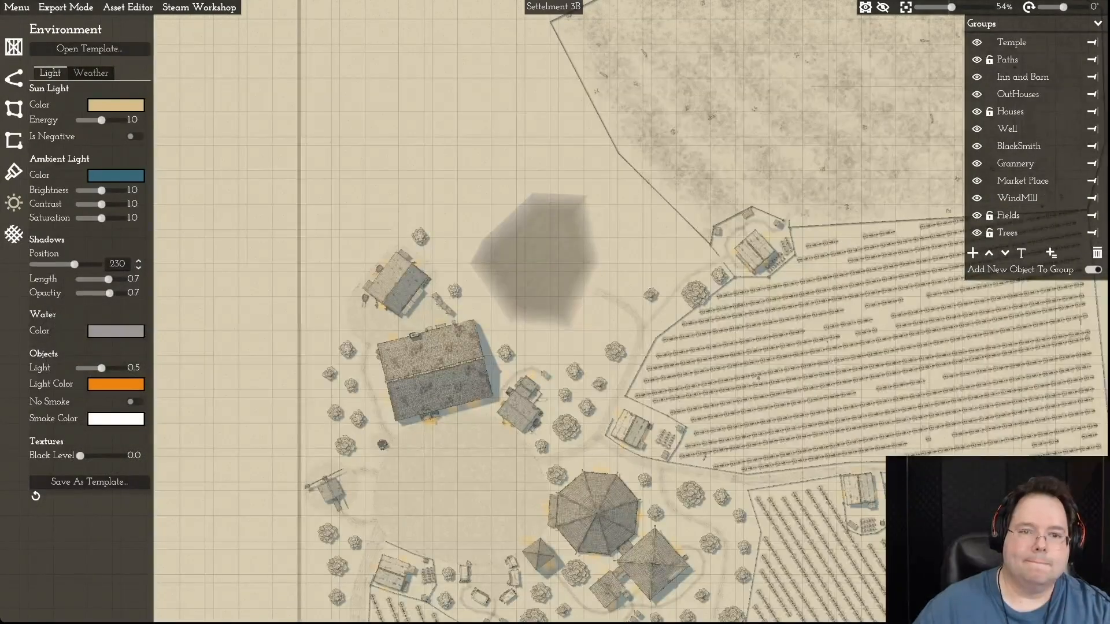
pyautogui.scroll(4, 637, 257)
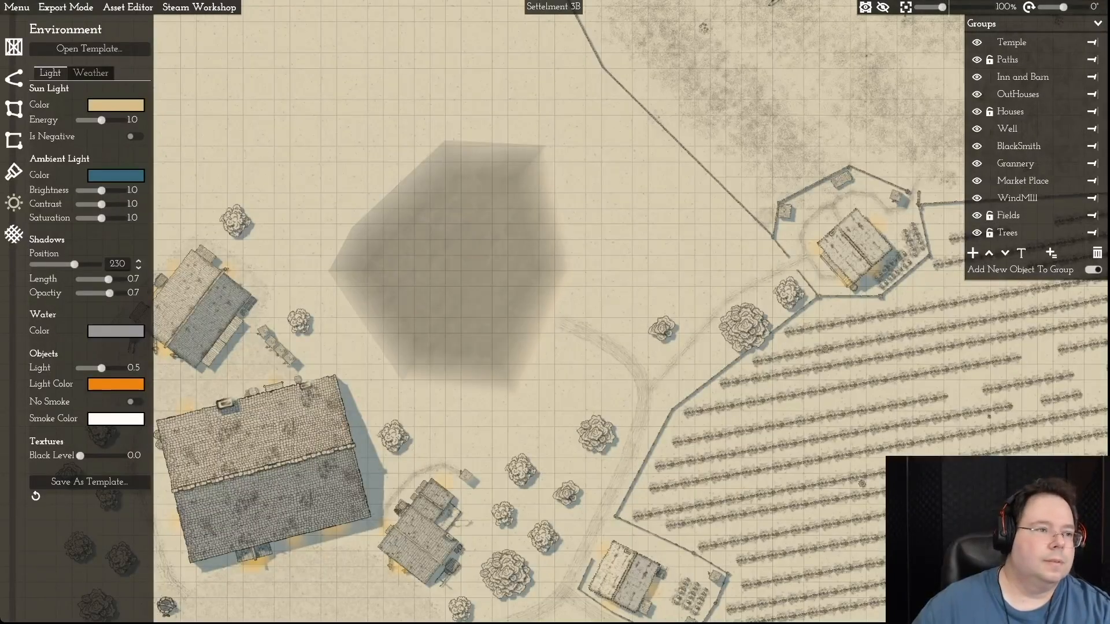
# - Select the pond plot for editing and round its northeast corner with curve handles angled along the shore
pyautogui.click(13, 109)
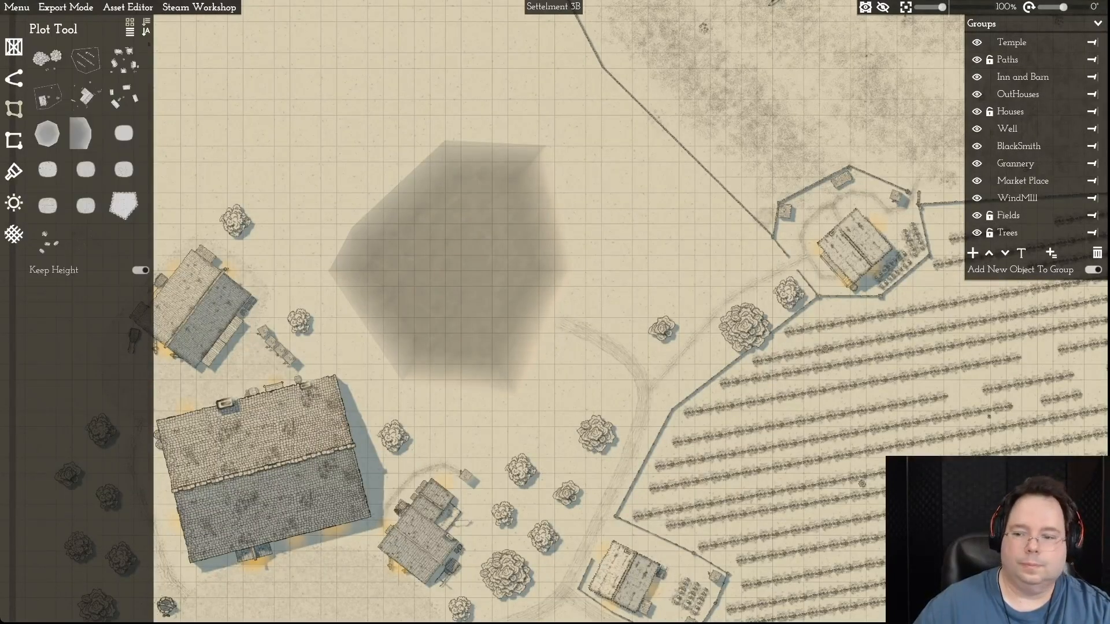
pyautogui.click(512, 194)
pyautogui.click(547, 146)
pyautogui.click(596, 145)
pyautogui.moveTo(565, 165); pyautogui.dragTo(571, 174)
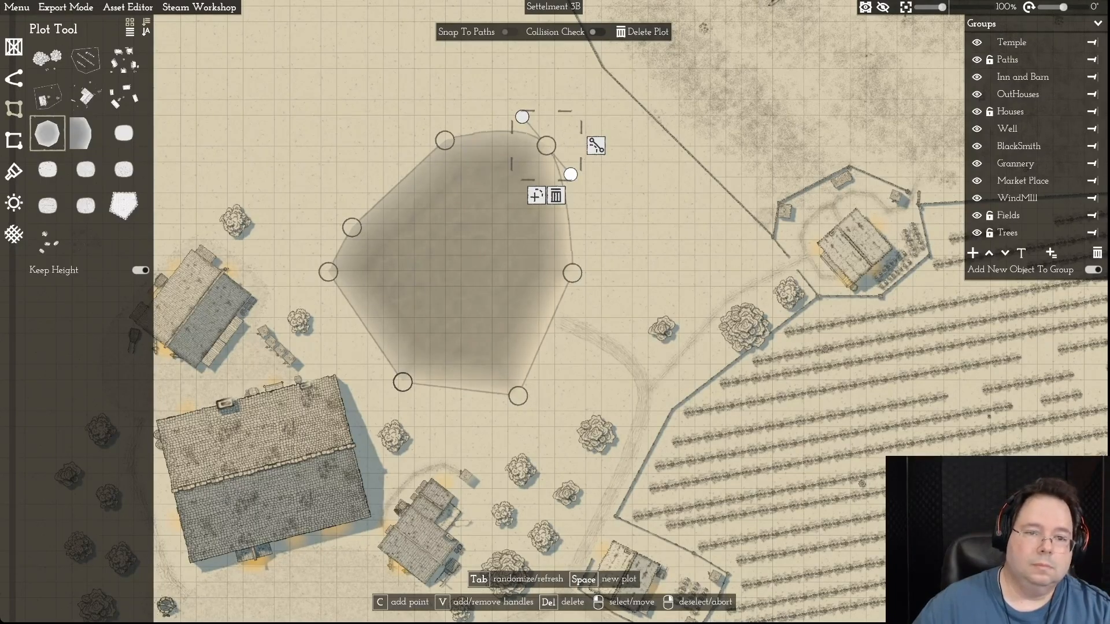
# - Add curve handles to all remaining points of the pond outline to smooth its shoreline
pyautogui.click(444, 141)
pyautogui.press('v')
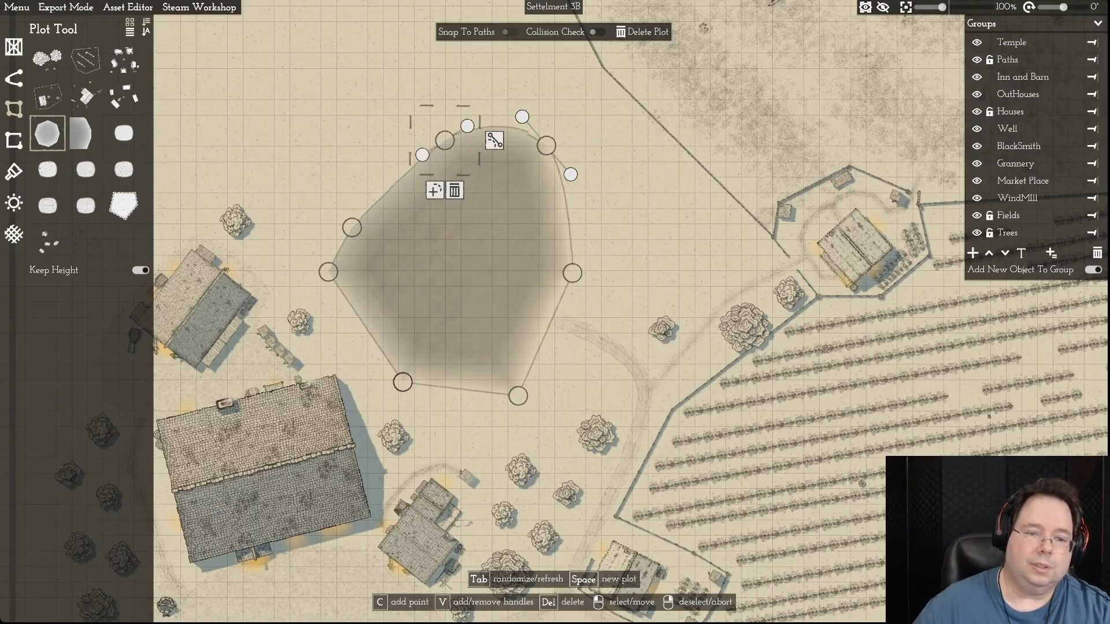
pyautogui.click(352, 227)
pyautogui.press('v')
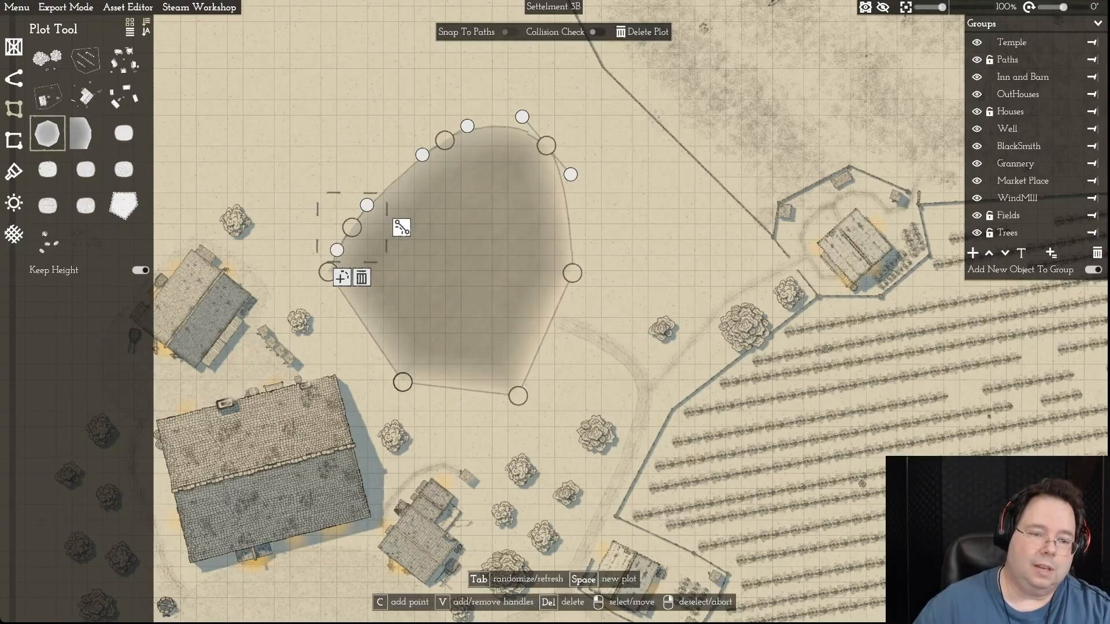
pyautogui.click(327, 273)
pyautogui.press('v')
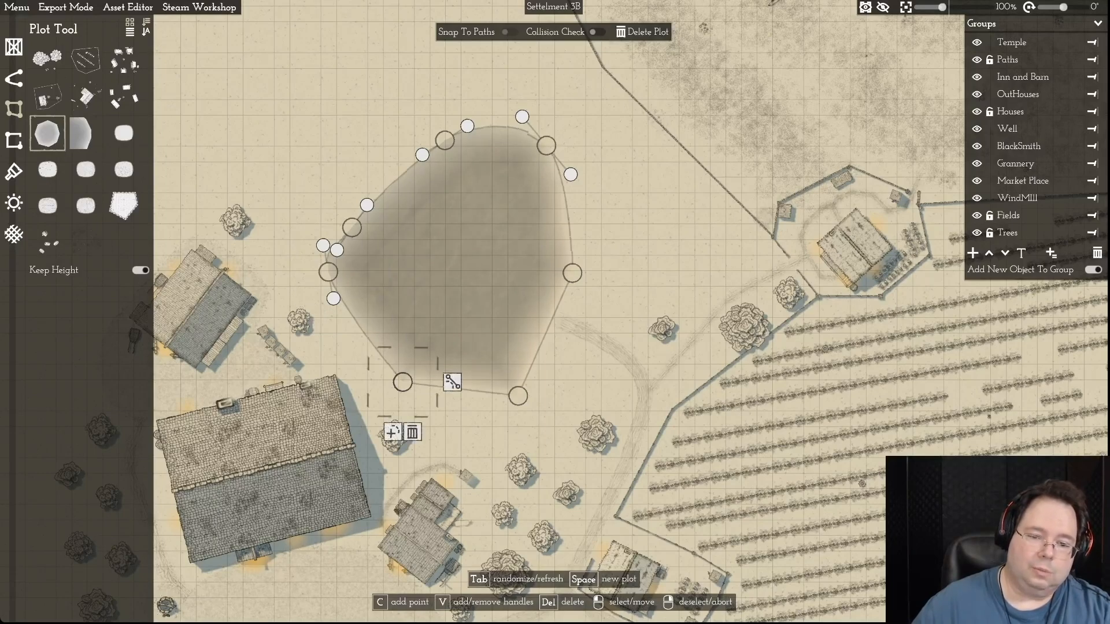
pyautogui.press('v')
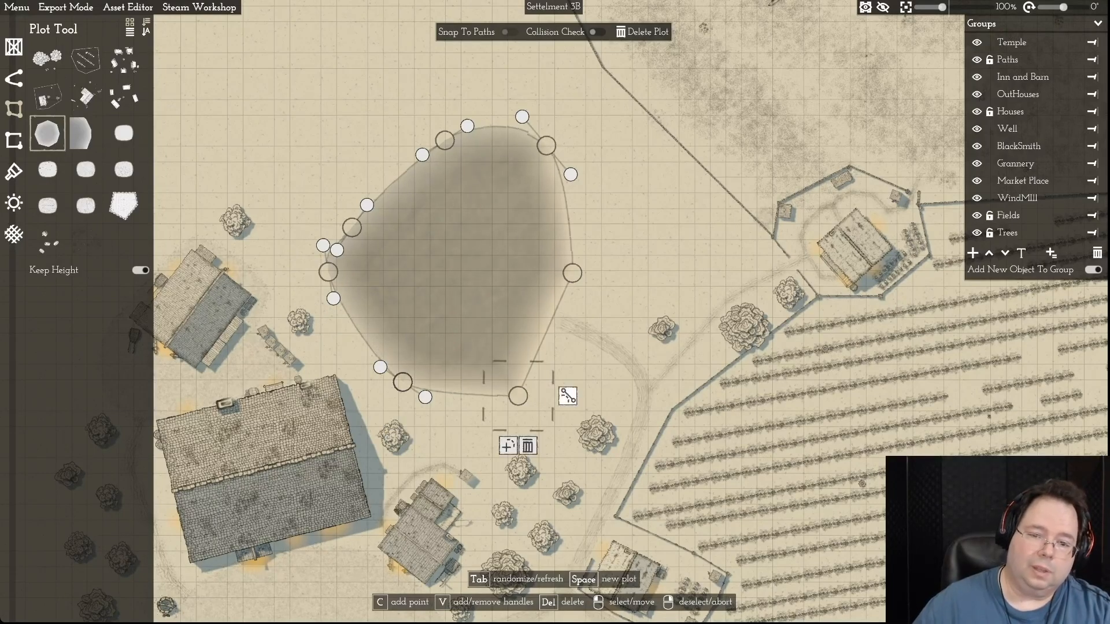
pyautogui.press('v')
pyautogui.press('v')
# - Bend the pond's northwest shore inward, and move the two northern points and the westernmost point slightly north
pyautogui.moveTo(352, 227); pyautogui.dragTo(397, 211)
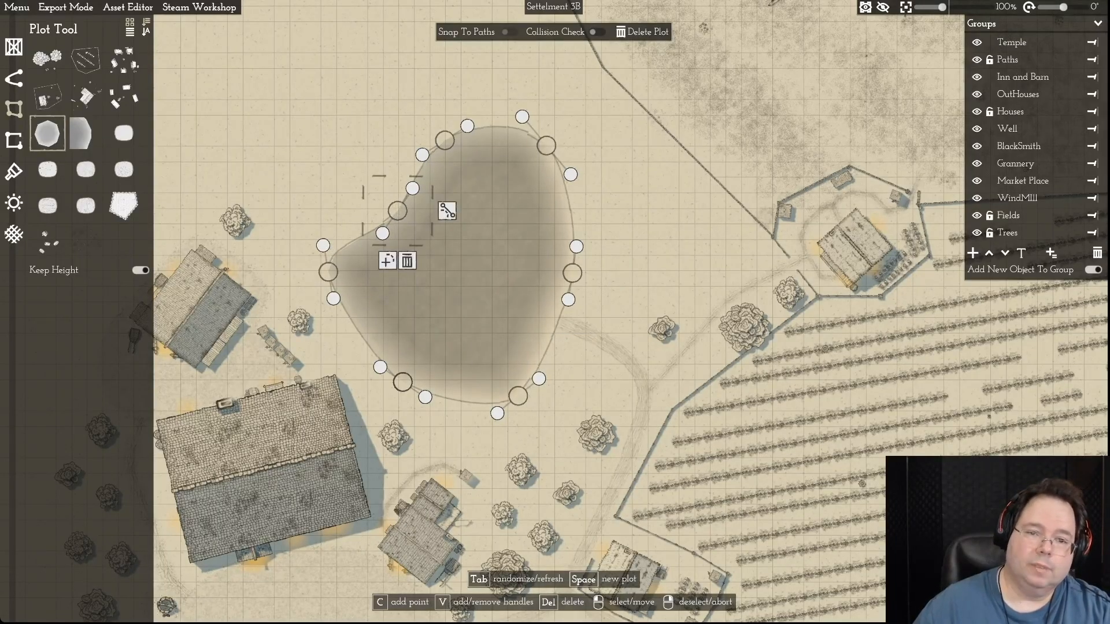
pyautogui.moveTo(445, 141); pyautogui.dragTo(441, 124)
pyautogui.moveTo(546, 146); pyautogui.dragTo(550, 130)
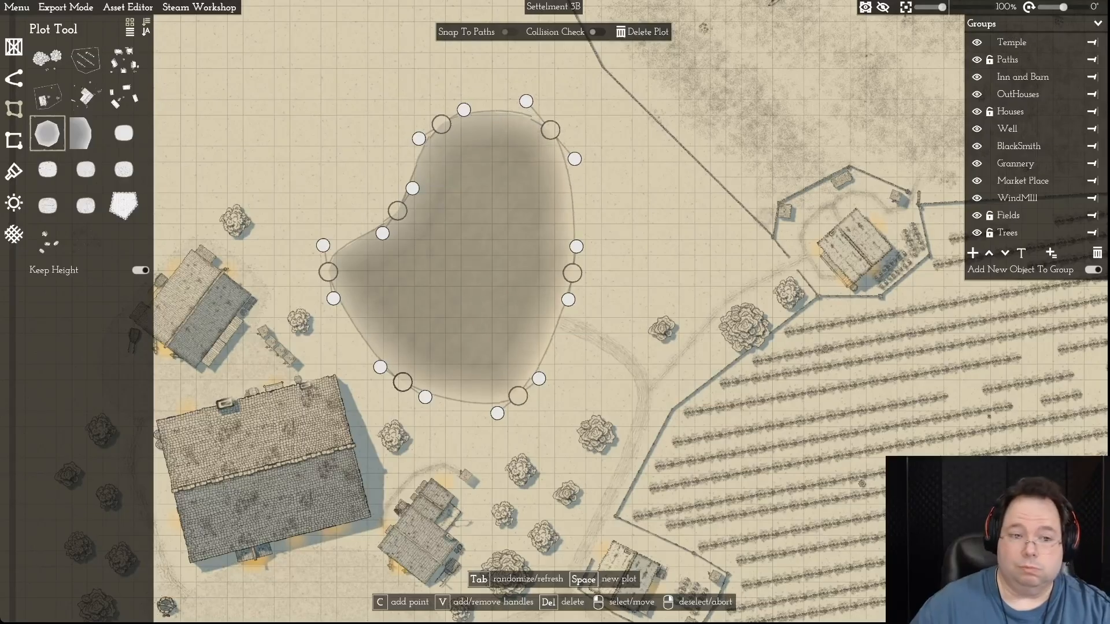
pyautogui.moveTo(323, 245); pyautogui.dragTo(335, 233)
pyautogui.moveTo(329, 272); pyautogui.dragTo(336, 256)
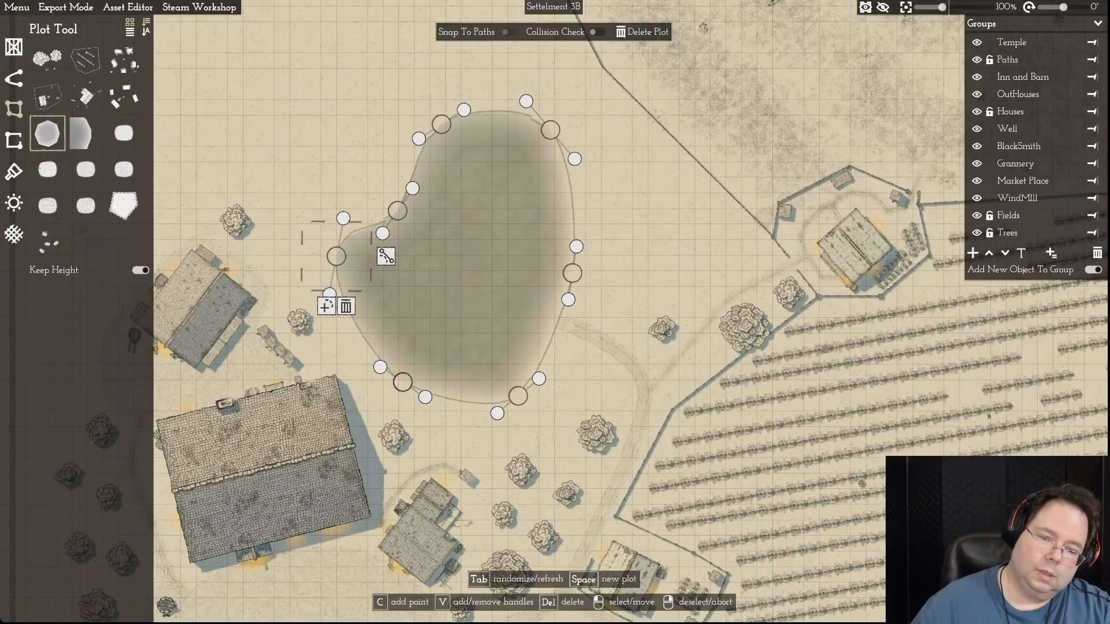
# - Pull the pond's two southern points inward and shift its two northern points eastward
pyautogui.moveTo(518, 396); pyautogui.dragTo(517, 385)
pyautogui.moveTo(402, 382); pyautogui.dragTo(407, 372)
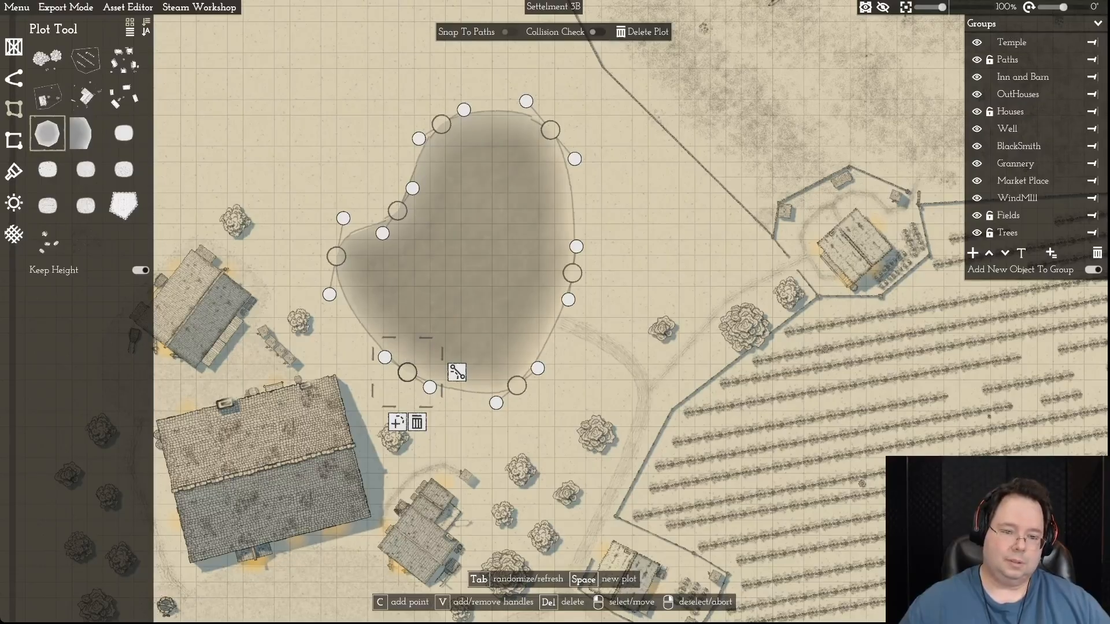
pyautogui.moveTo(407, 372); pyautogui.dragTo(411, 358)
pyautogui.moveTo(517, 385); pyautogui.dragTo(515, 379)
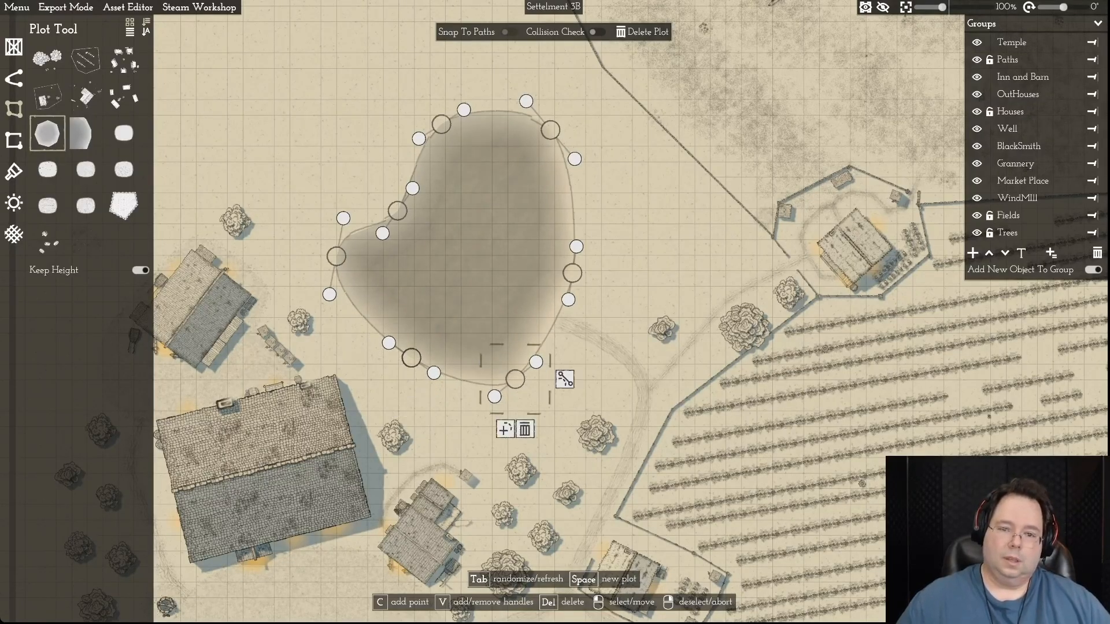
pyautogui.moveTo(550, 130); pyautogui.dragTo(576, 130)
pyautogui.moveTo(441, 123); pyautogui.dragTo(466, 107)
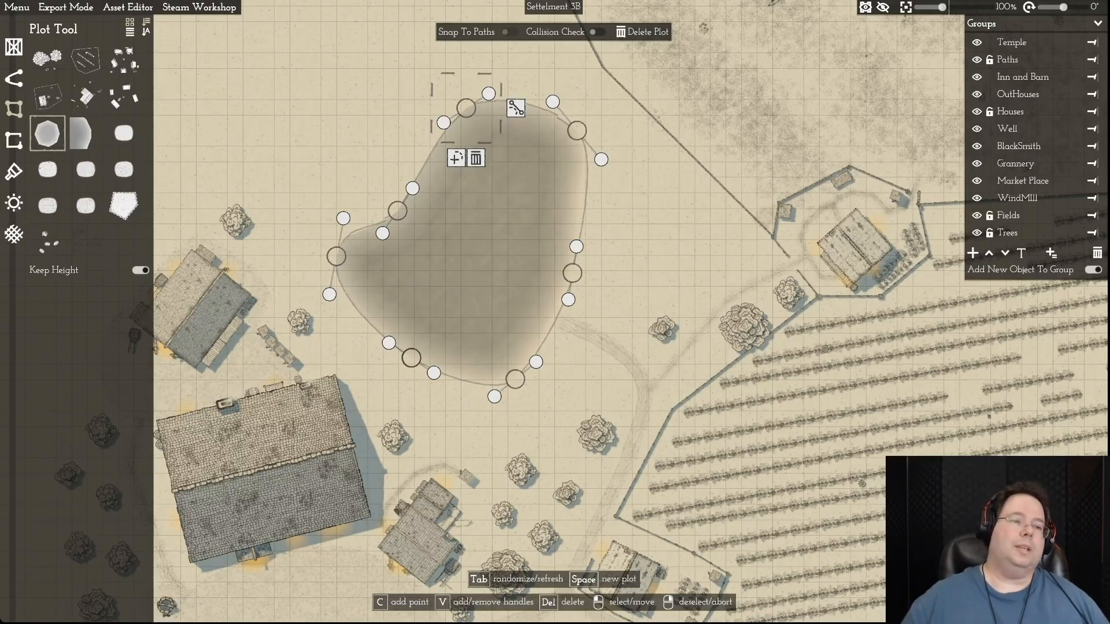
# - Save the map with the reshaped pond
pyautogui.click(17, 7)
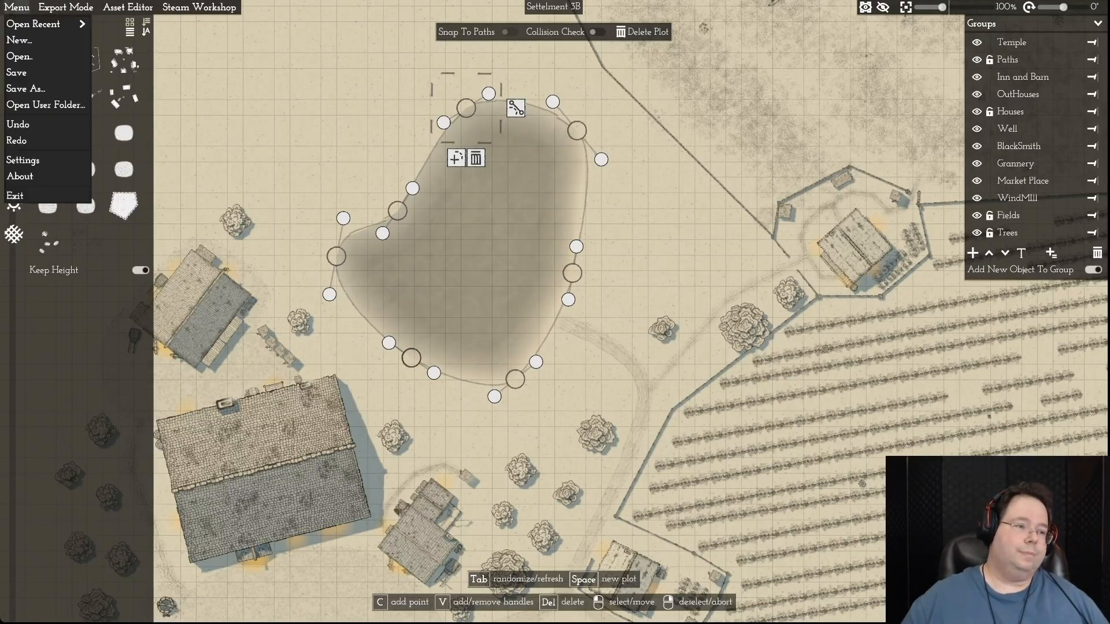
pyautogui.click(16, 73)
pyautogui.click(17, 7)
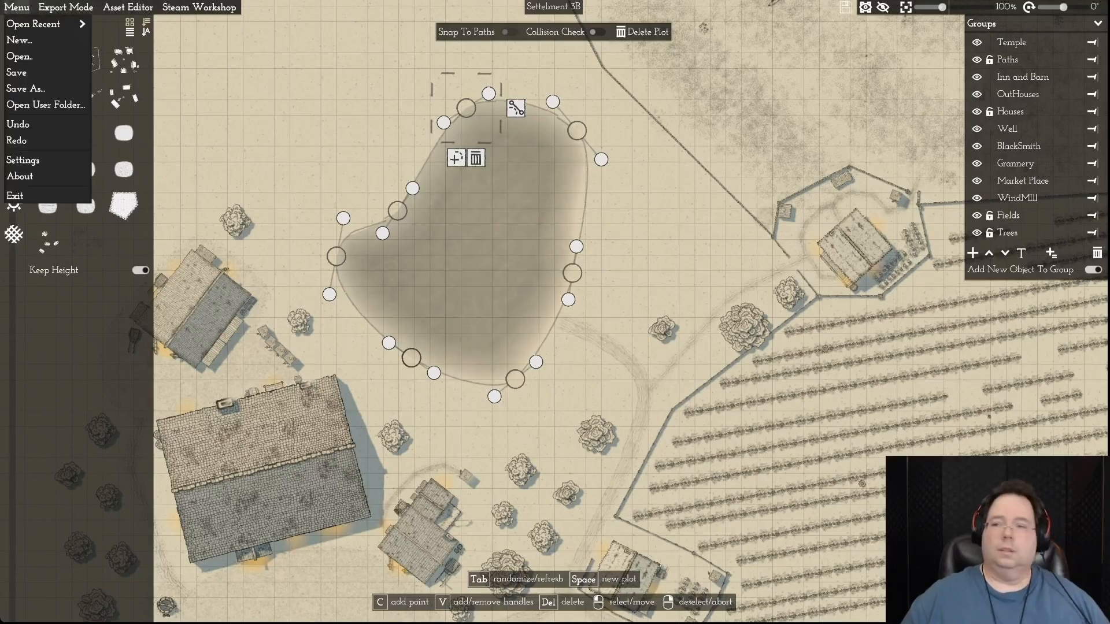
pyautogui.click(17, 72)
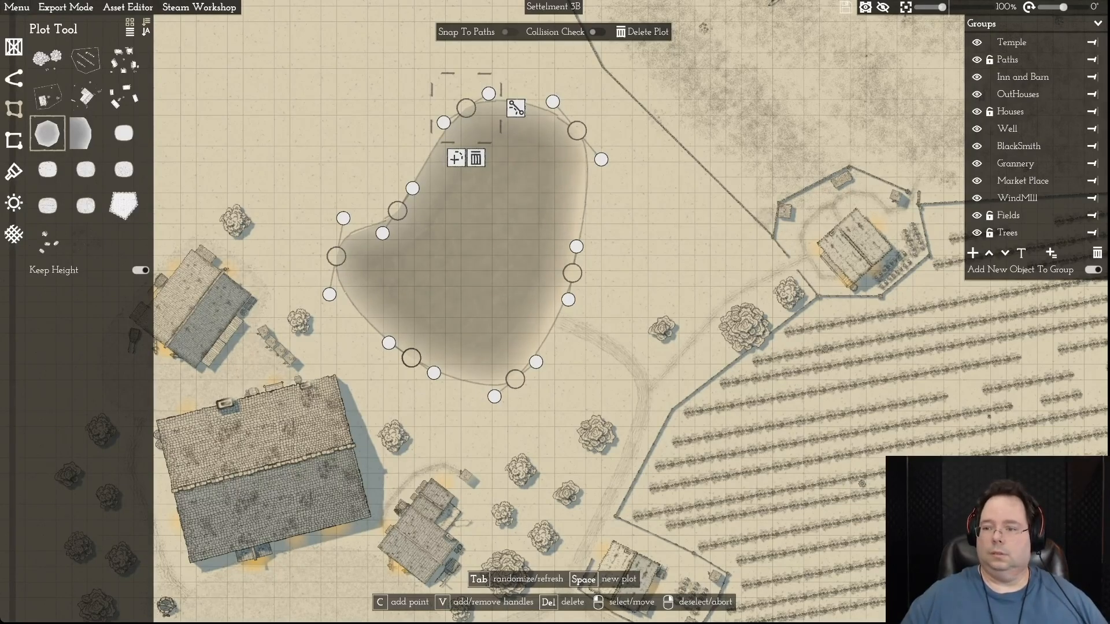